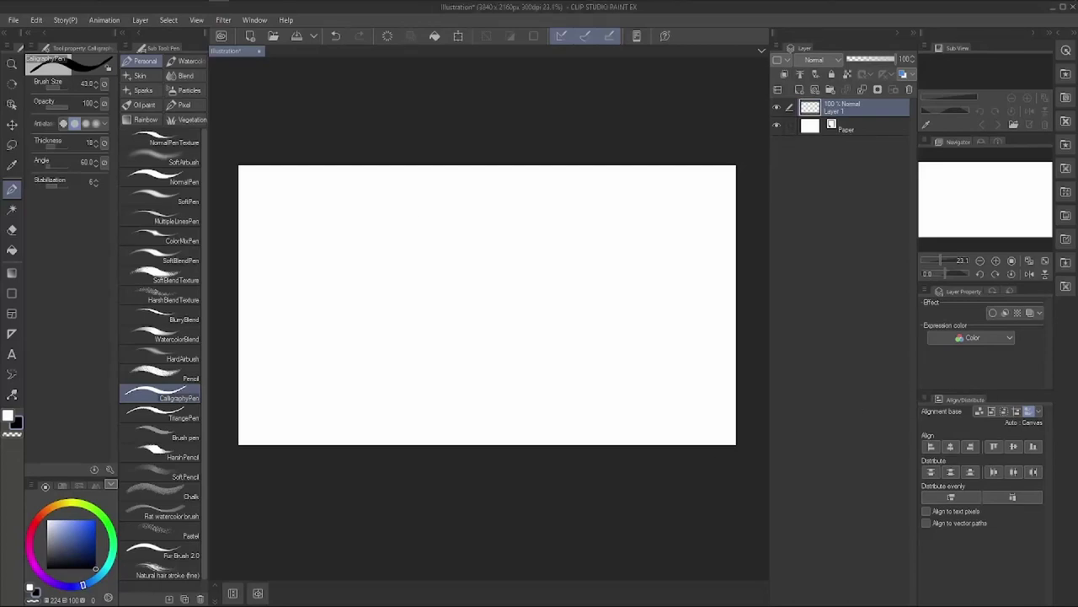
# Handwrite "Hello" in black with the calligraphy pen and draw a smiley face to the right of it.
pyautogui.moveTo(303, 253)
pyautogui.mouseDown()
pyautogui.moveTo(326, 310)
pyautogui.moveTo(343, 298)
pyautogui.mouseUp()
pyautogui.moveTo(359, 280); pyautogui.dragTo(372, 286)
pyautogui.moveTo(381, 231)
pyautogui.mouseDown()
pyautogui.moveTo(391, 286)
pyautogui.moveTo(406, 282)
pyautogui.mouseUp()
pyautogui.moveTo(417, 256); pyautogui.dragTo(416, 254)
pyautogui.moveTo(297, 299); pyautogui.dragTo(350, 255)
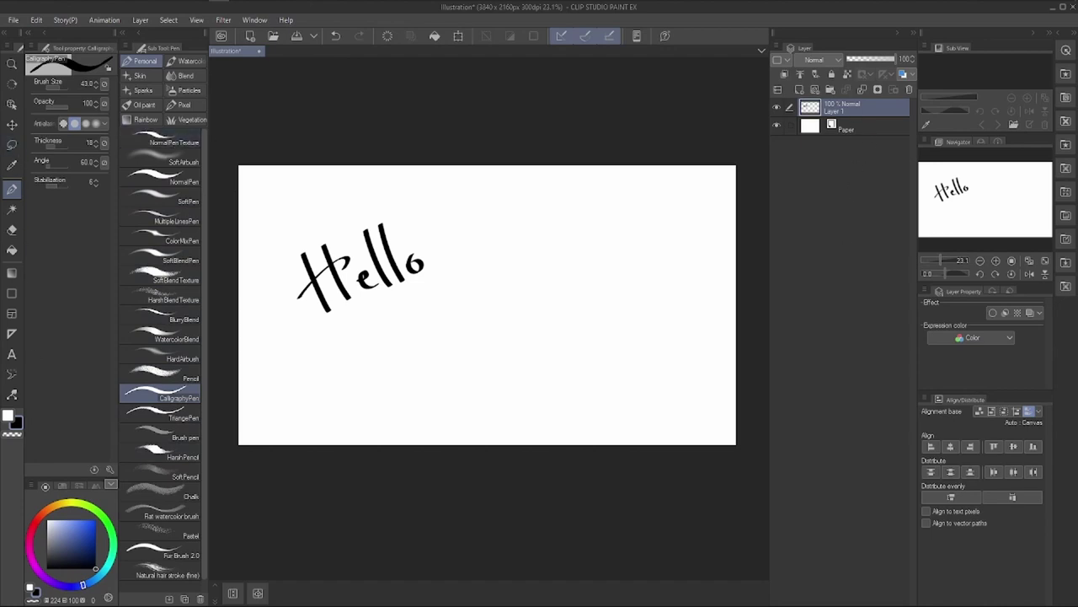
pyautogui.moveTo(566, 239)
pyautogui.mouseDown()
pyautogui.moveTo(611, 261)
pyautogui.moveTo(582, 239)
pyautogui.moveTo(543, 276)
pyautogui.moveTo(572, 279)
pyautogui.moveTo(548, 311)
pyautogui.moveTo(578, 296)
pyautogui.moveTo(557, 309)
pyautogui.moveTo(566, 306)
pyautogui.mouseUp()
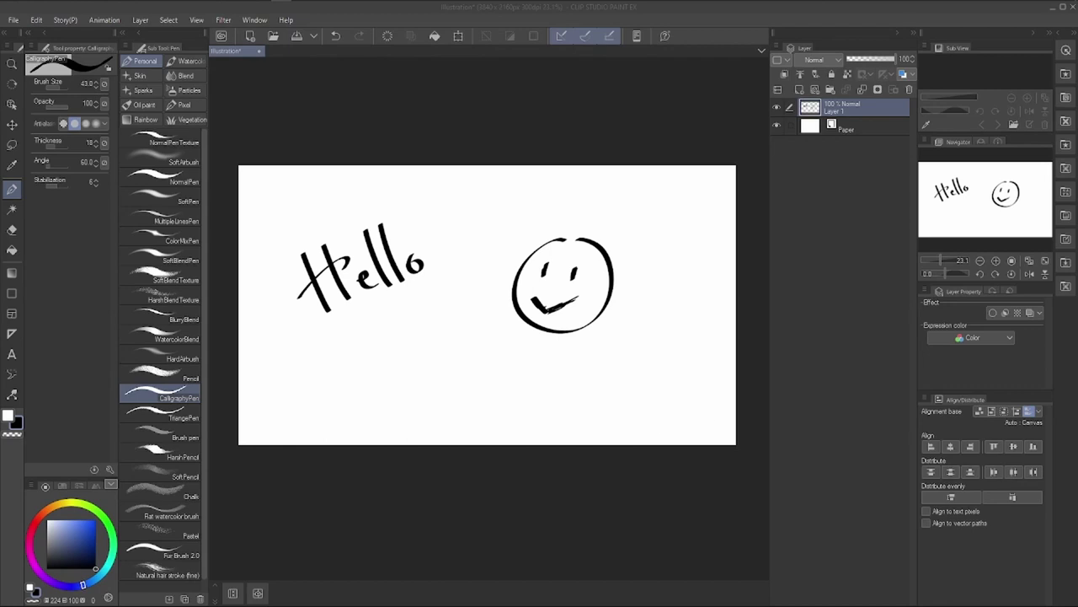
# Close the illustration and switch to the CLIP STUDIO launcher.
pyautogui.click(260, 51)
pyautogui.click(553, 230)
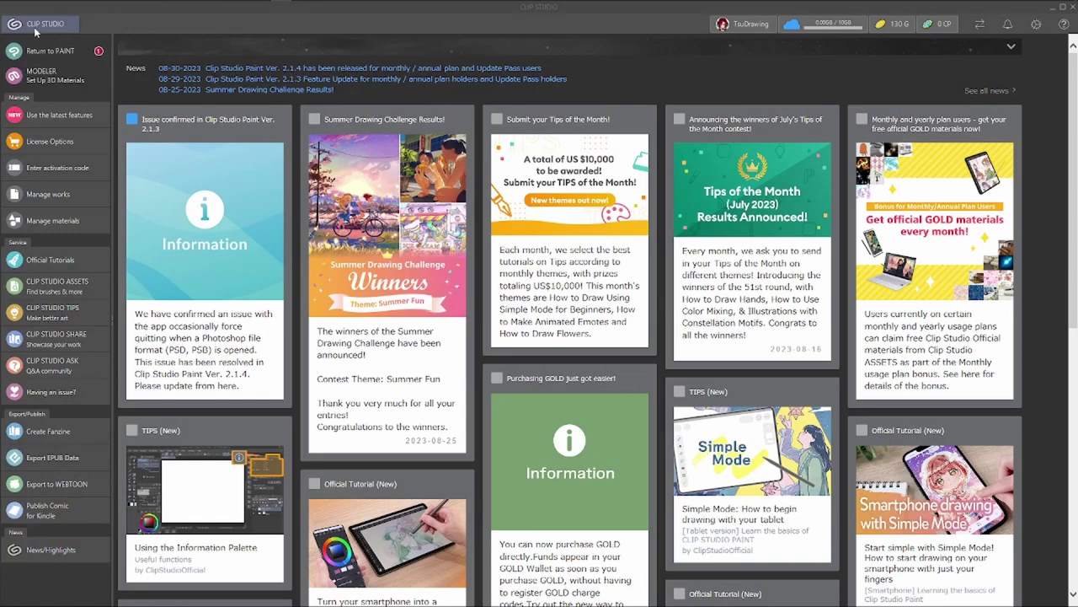
pyautogui.moveTo(272, 7)
# Look through the settings options of the CLIP STUDIO launcher.
pyautogui.click(1035, 29)
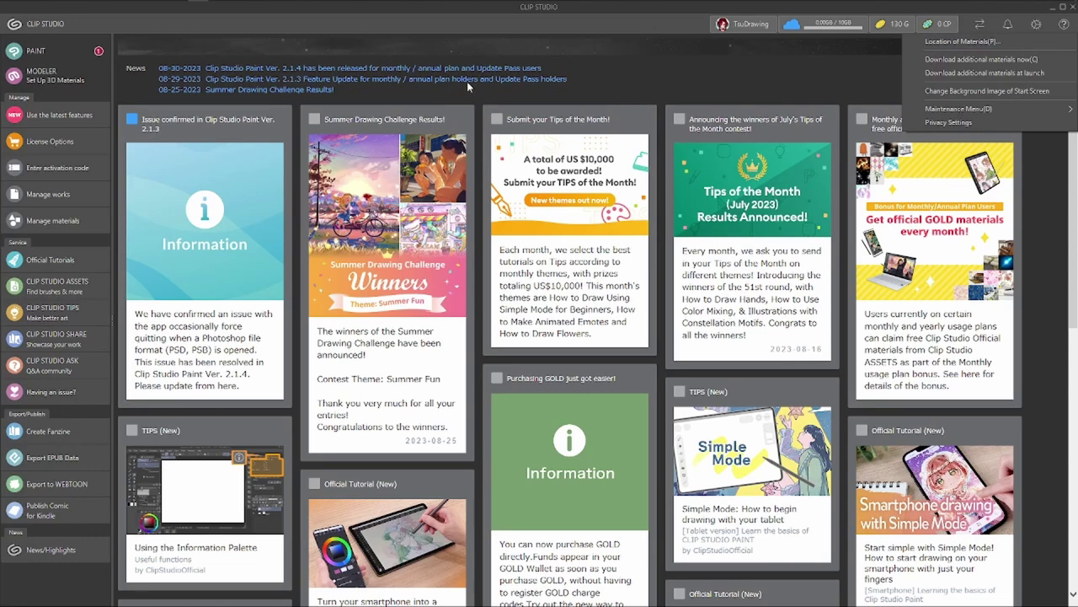
pyautogui.press('Escape')
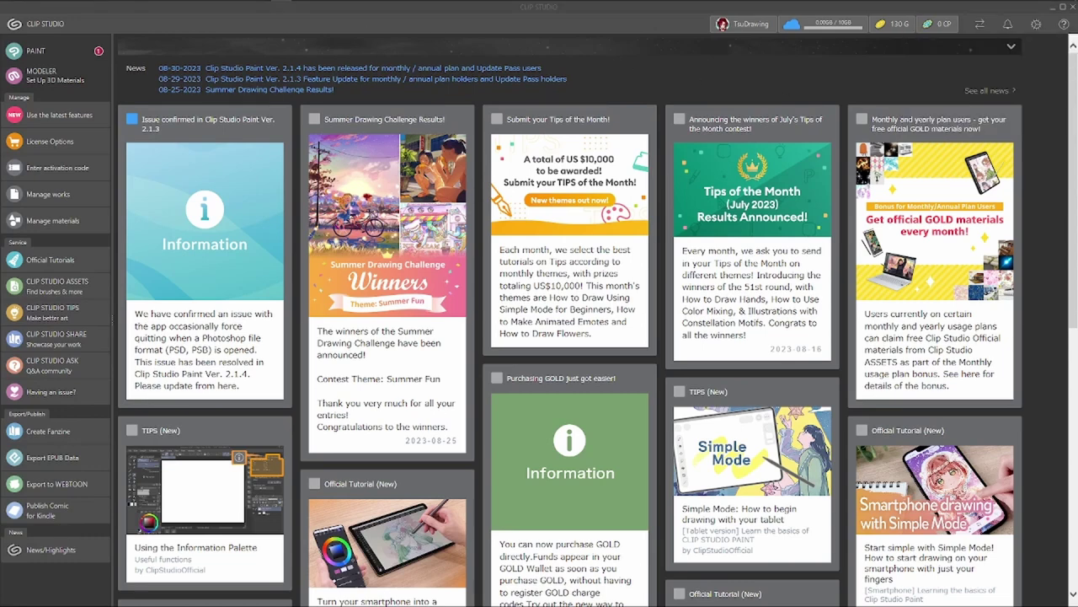
pyautogui.click(1037, 24)
# Launch Clip Studio Paint with its reset dialog and reset all listed items to their original defaults.
pyautogui.click(52, 51)
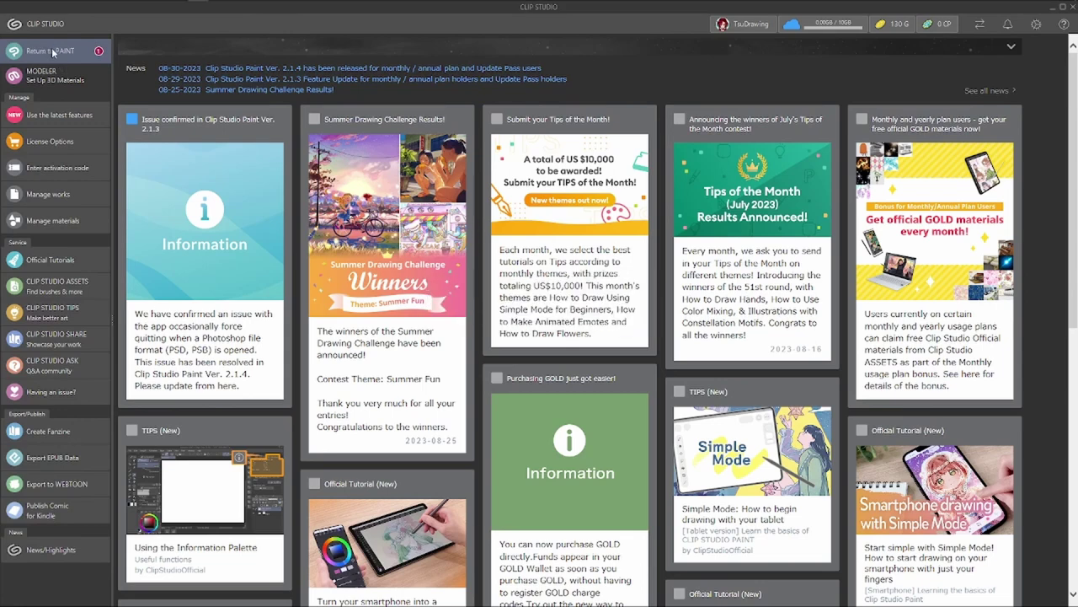
pyautogui.click(219, 9)
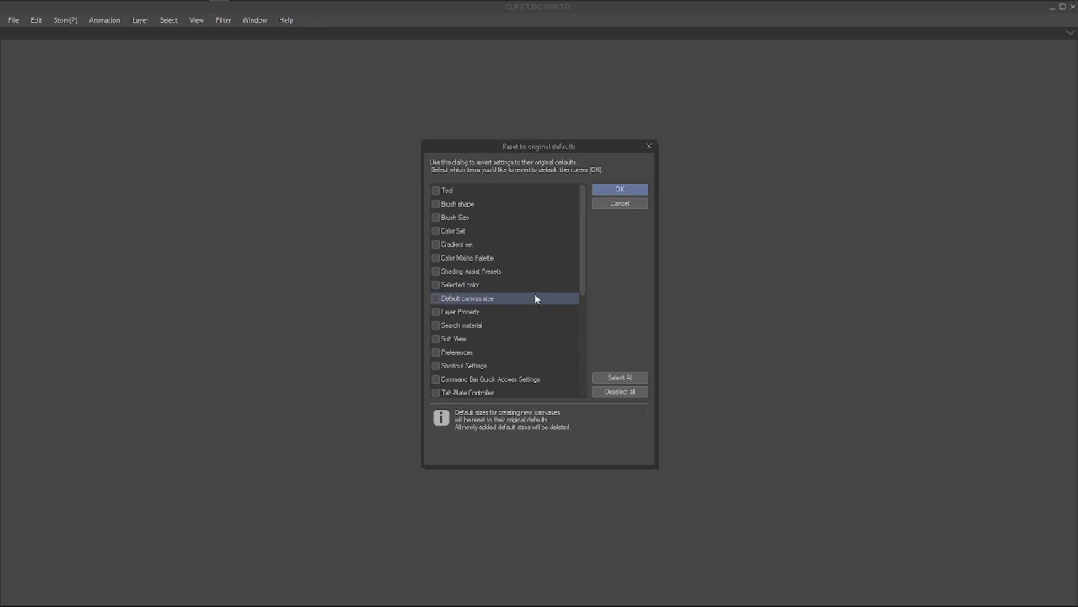
pyautogui.click(613, 378)
pyautogui.scroll(-5, 570, 237)
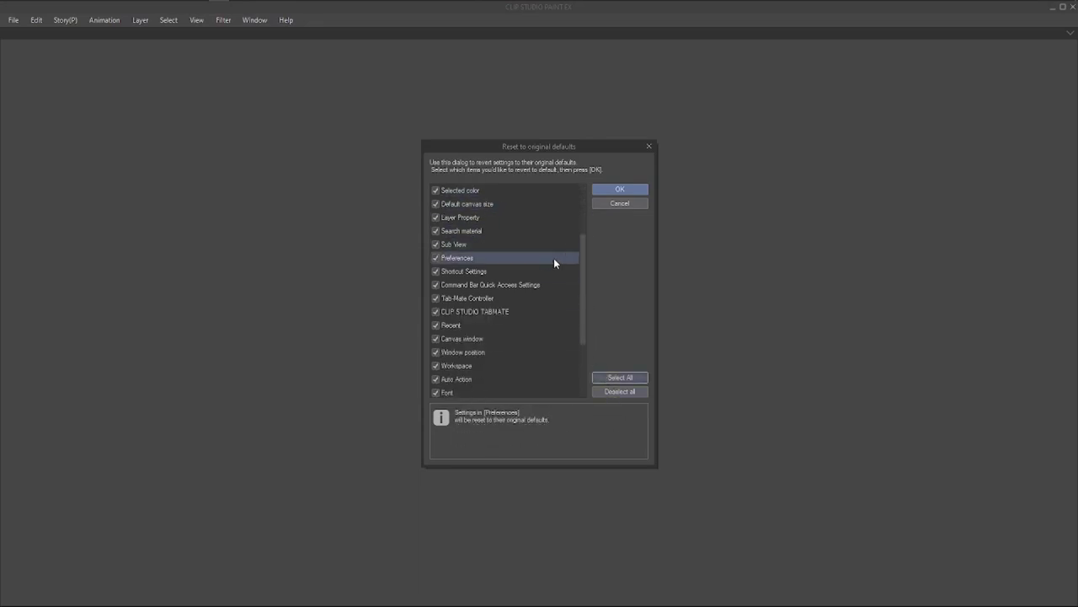
pyautogui.click(616, 192)
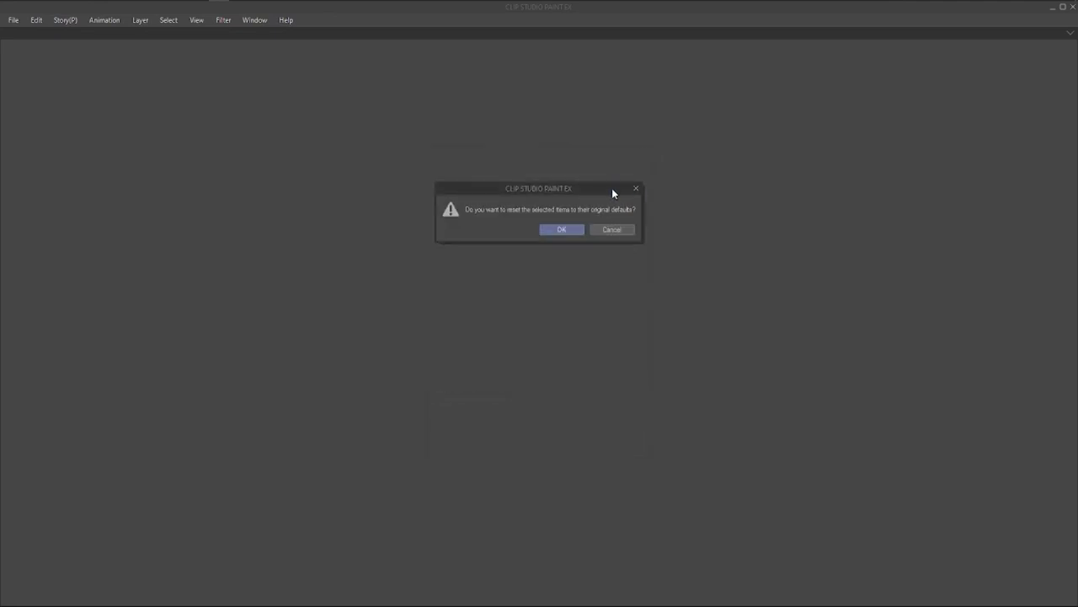
pyautogui.click(562, 230)
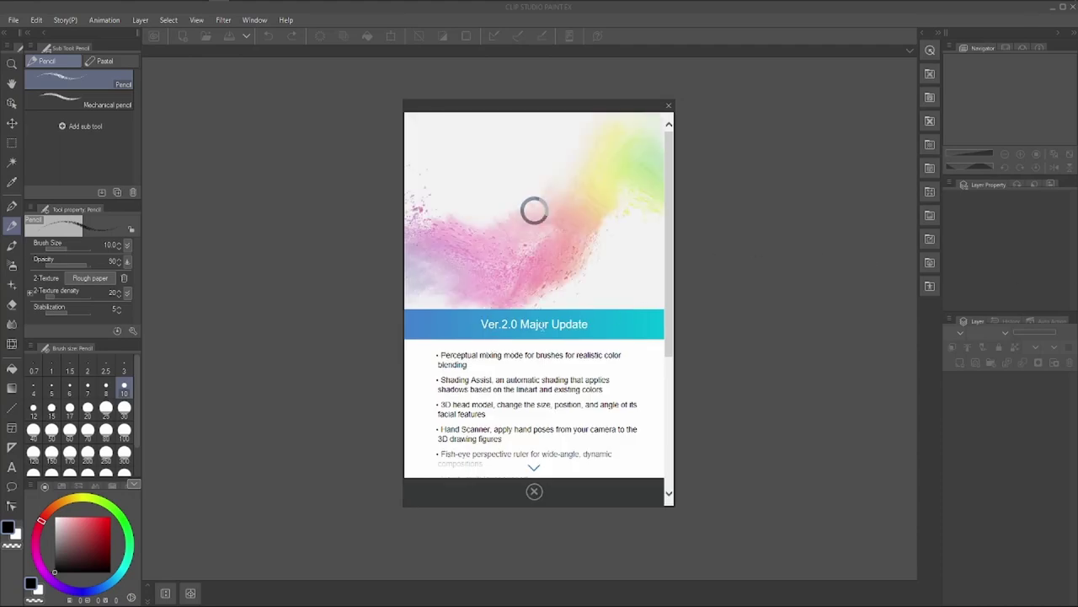
# Skim the Ver.2.0 Major Update notes and close them.
pyautogui.scroll(-3, 594, 393)
pyautogui.scroll(3, 594, 392)
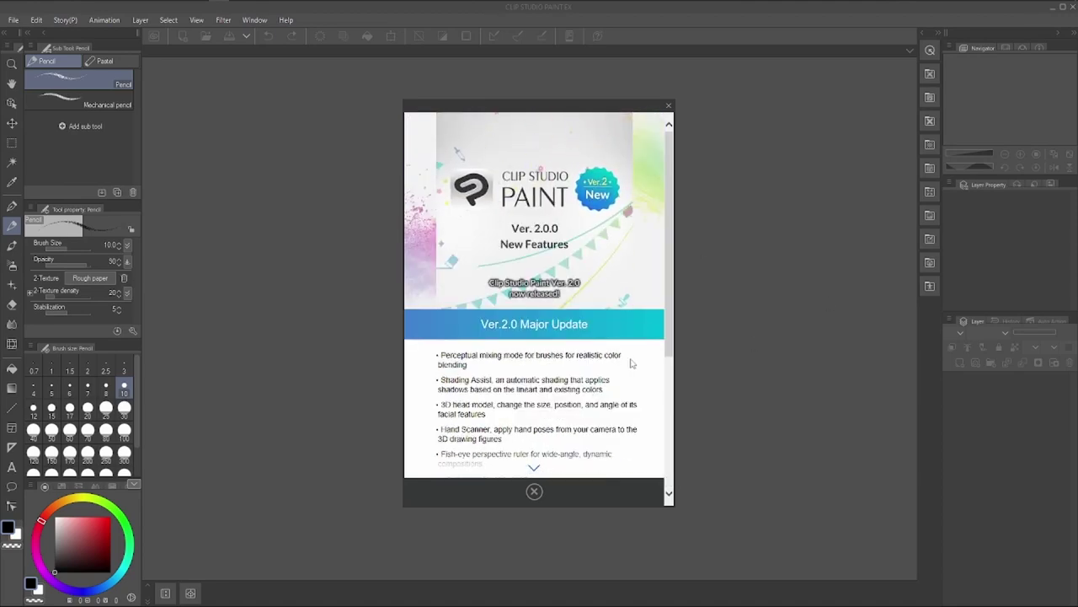
pyautogui.click(534, 493)
# Draw a block of light, slanted parallel strokes with the Pencil in the upper-left part of the canvas.
pyautogui.scroll(-2, 487, 182)
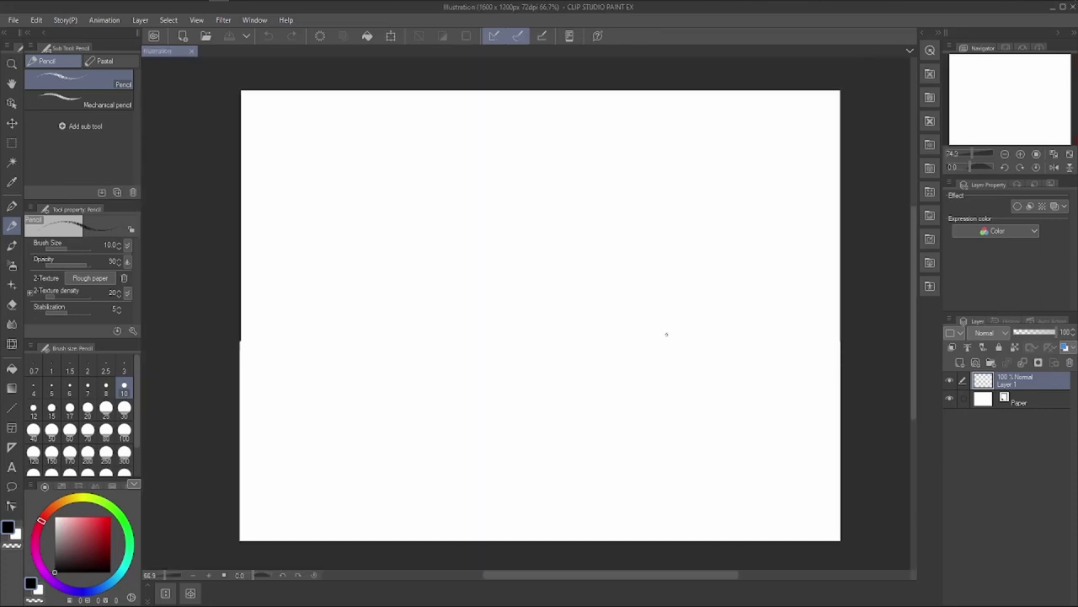
pyautogui.scroll(1, 739, 349)
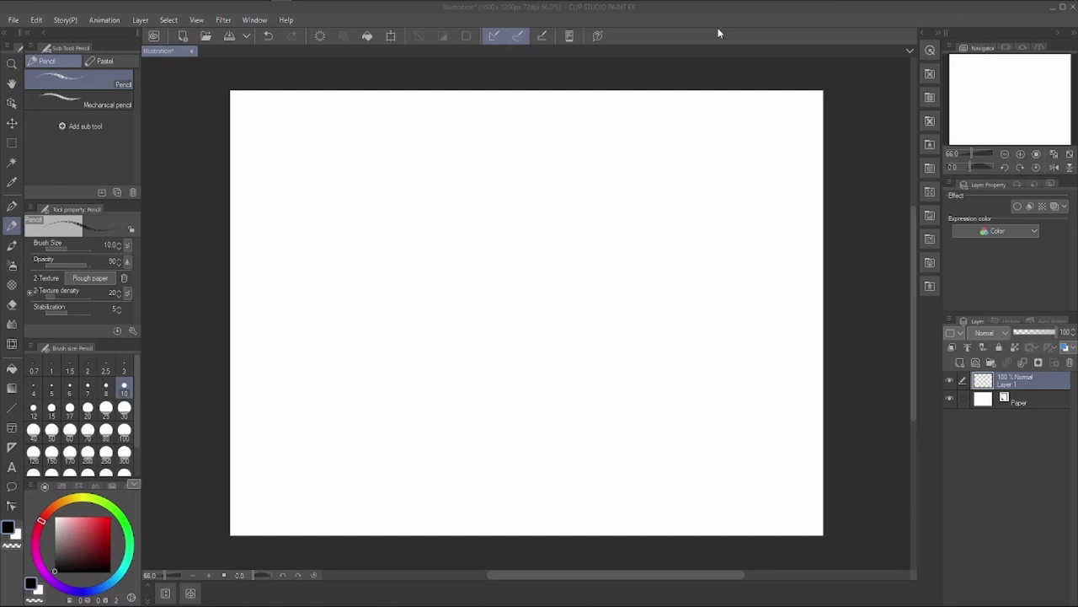
pyautogui.click(607, 78)
pyautogui.moveTo(319, 138)
pyautogui.mouseDown()
pyautogui.moveTo(269, 271)
pyautogui.moveTo(284, 326)
pyautogui.mouseUp()
pyautogui.moveTo(360, 140)
pyautogui.mouseDown()
pyautogui.moveTo(297, 322)
pyautogui.moveTo(344, 217)
pyautogui.moveTo(302, 331)
pyautogui.moveTo(320, 331)
pyautogui.mouseUp()
pyautogui.moveTo(404, 136)
pyautogui.mouseDown()
pyautogui.moveTo(348, 294)
pyautogui.moveTo(371, 278)
pyautogui.moveTo(352, 334)
pyautogui.mouseUp()
pyautogui.moveTo(428, 143); pyautogui.dragTo(379, 331)
pyautogui.moveTo(460, 133)
pyautogui.mouseDown()
pyautogui.moveTo(391, 340)
pyautogui.moveTo(456, 178)
pyautogui.moveTo(415, 330)
pyautogui.mouseUp()
pyautogui.moveTo(473, 136)
pyautogui.mouseDown()
pyautogui.moveTo(432, 320)
pyautogui.moveTo(443, 307)
pyautogui.mouseUp()
pyautogui.moveTo(504, 147); pyautogui.dragTo(450, 324)
# Draw five heavy pencil strokes below the light ones and add a curved arrow leading from the light strokes to them.
pyautogui.moveTo(507, 168)
pyautogui.mouseDown()
pyautogui.moveTo(467, 307)
pyautogui.moveTo(487, 413)
pyautogui.moveTo(462, 488)
pyautogui.mouseUp()
pyautogui.moveTo(529, 316)
pyautogui.mouseDown()
pyautogui.moveTo(486, 491)
pyautogui.moveTo(550, 320)
pyautogui.moveTo(513, 496)
pyautogui.mouseUp()
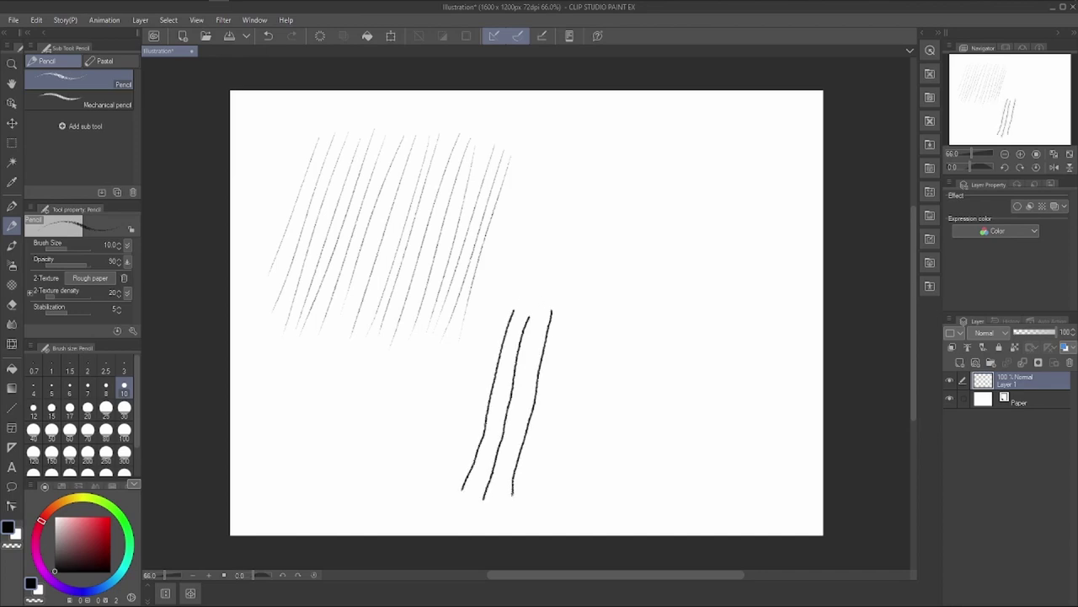
pyautogui.moveTo(580, 312); pyautogui.dragTo(547, 485)
pyautogui.moveTo(603, 314); pyautogui.dragTo(580, 476)
pyautogui.moveTo(510, 228); pyautogui.dragTo(558, 268)
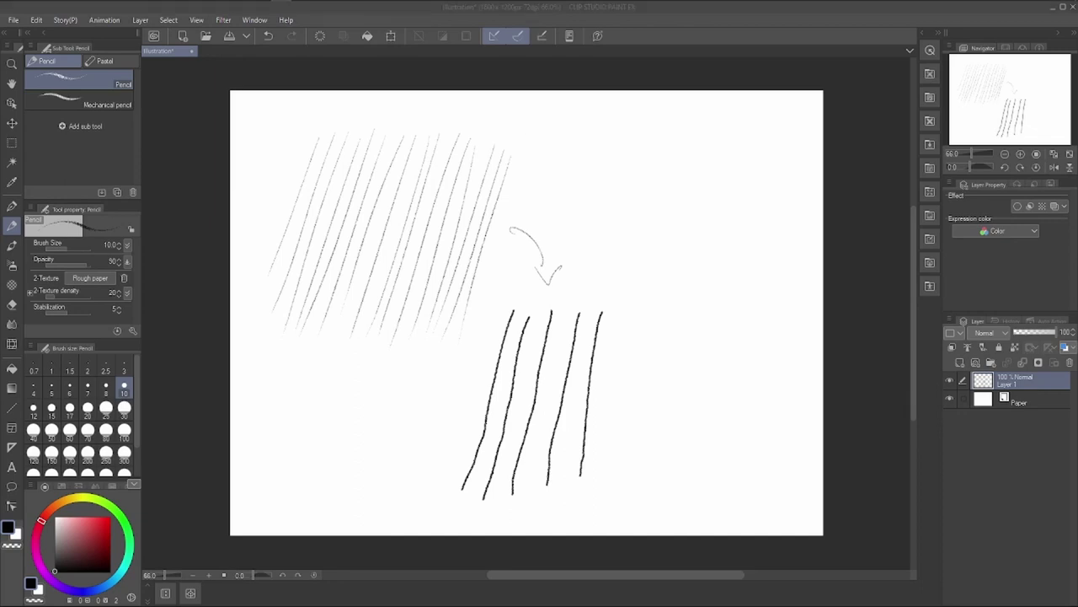
# With the G-pen, draw a group of thin, tapered slanted strokes in the upper-right part of the canvas.
pyautogui.click(13, 205)
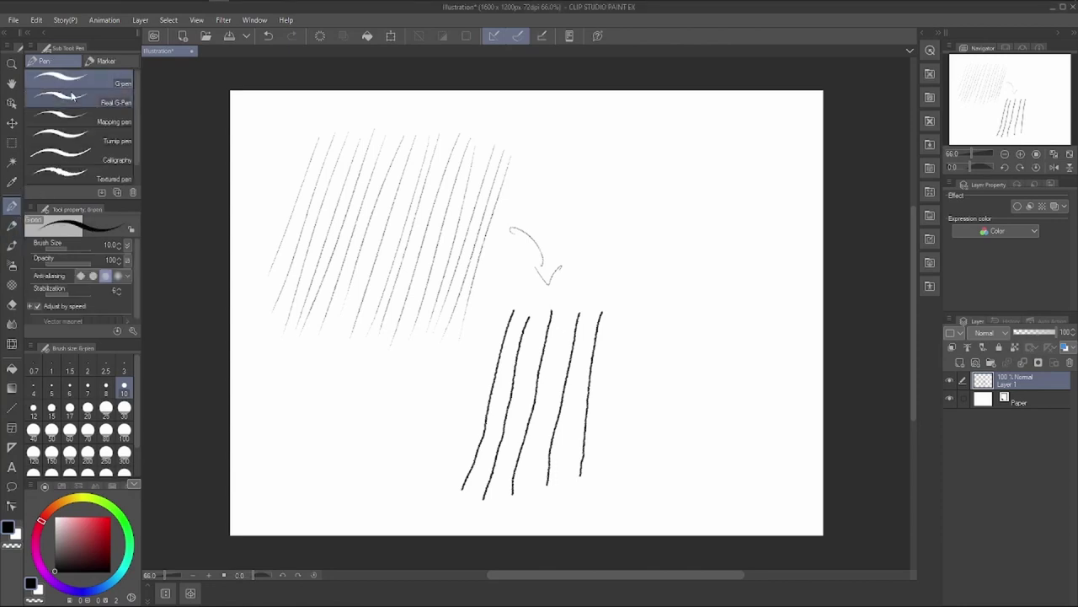
pyautogui.moveTo(580, 116)
pyautogui.mouseDown()
pyautogui.moveTo(544, 240)
pyautogui.moveTo(564, 251)
pyautogui.mouseUp()
pyautogui.moveTo(621, 116)
pyautogui.mouseDown()
pyautogui.moveTo(575, 253)
pyautogui.moveTo(587, 257)
pyautogui.mouseUp()
pyautogui.moveTo(655, 109); pyautogui.dragTo(595, 268)
pyautogui.moveTo(664, 115)
pyautogui.mouseDown()
pyautogui.moveTo(592, 268)
pyautogui.moveTo(639, 174)
pyautogui.moveTo(608, 259)
pyautogui.mouseUp()
pyautogui.moveTo(674, 119)
pyautogui.mouseDown()
pyautogui.moveTo(618, 263)
pyautogui.moveTo(626, 285)
pyautogui.mouseUp()
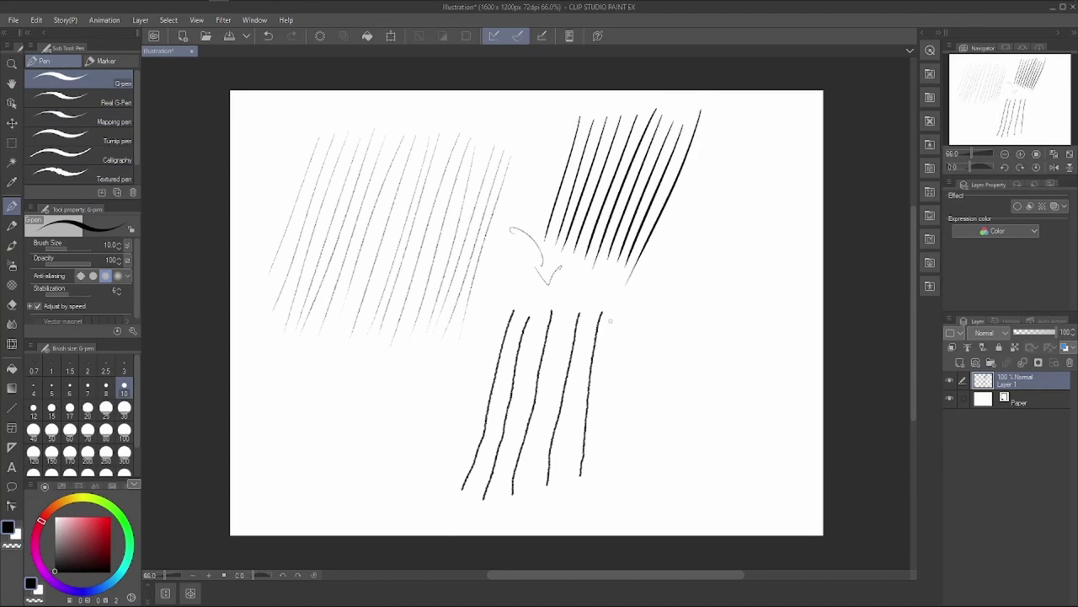
# Draw four thick, near-vertical G-pen strokes to the right of the thin pen strokes.
pyautogui.moveTo(691, 200); pyautogui.dragTo(671, 372)
pyautogui.moveTo(716, 199); pyautogui.dragTo(698, 366)
pyautogui.moveTo(749, 190); pyautogui.dragTo(735, 346)
pyautogui.moveTo(772, 193); pyautogui.dragTo(761, 347)
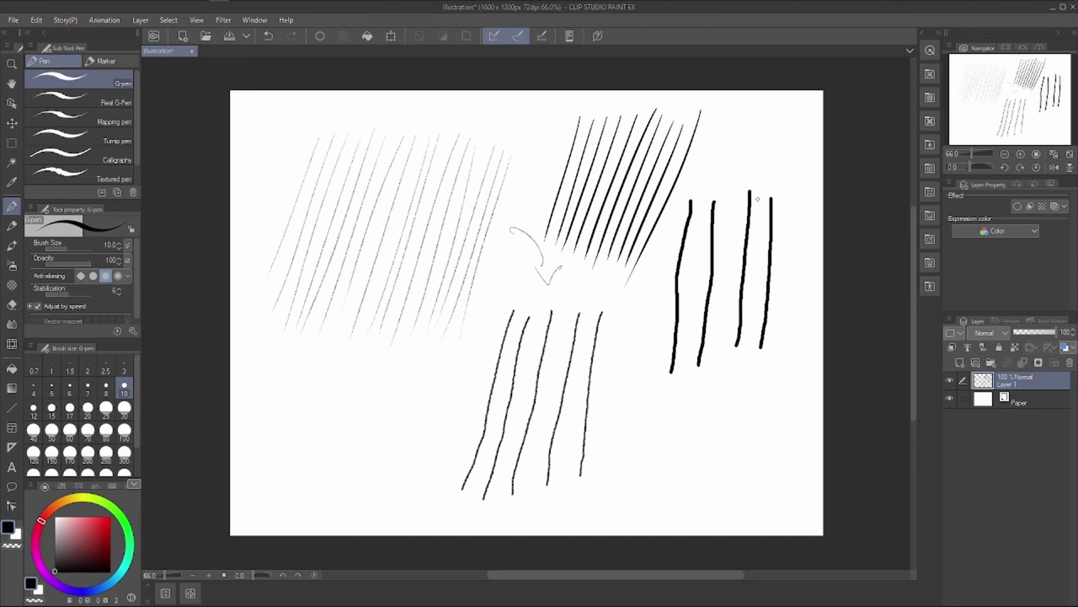
# Draw double-headed arrows linking the thick pen strokes to the thin pen strokes and the heavy pencil strokes, and swap the drawing colors.
pyautogui.moveTo(689, 171); pyautogui.dragTo(713, 194)
pyautogui.moveTo(687, 175)
pyautogui.mouseDown()
pyautogui.moveTo(698, 169)
pyautogui.moveTo(716, 186)
pyautogui.mouseUp()
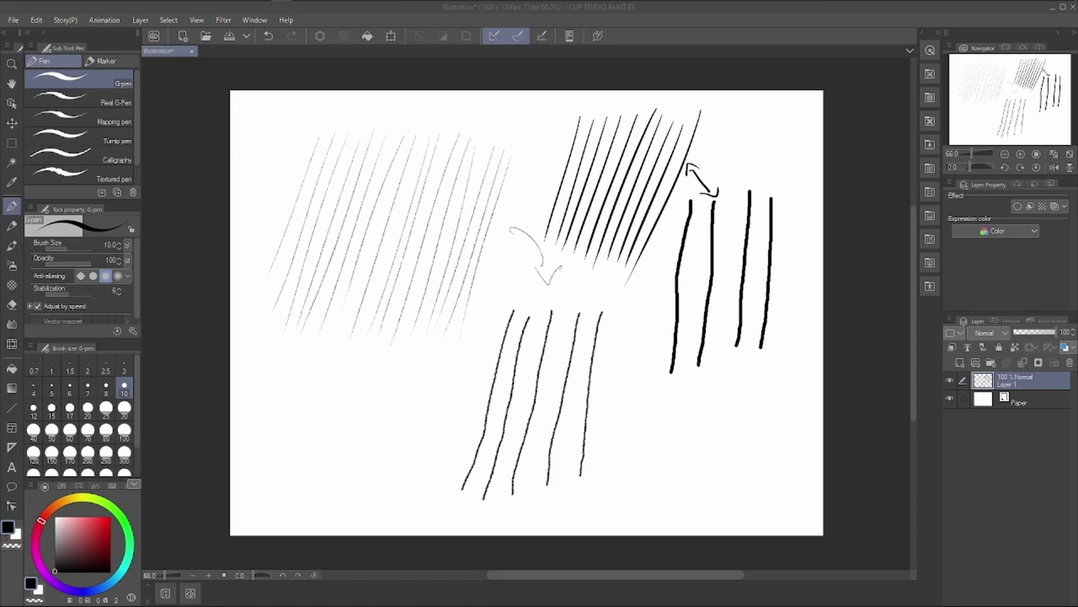
pyautogui.moveTo(620, 372)
pyautogui.mouseDown()
pyautogui.moveTo(648, 347)
pyautogui.moveTo(664, 362)
pyautogui.moveTo(628, 379)
pyautogui.mouseUp()
pyautogui.press('x')
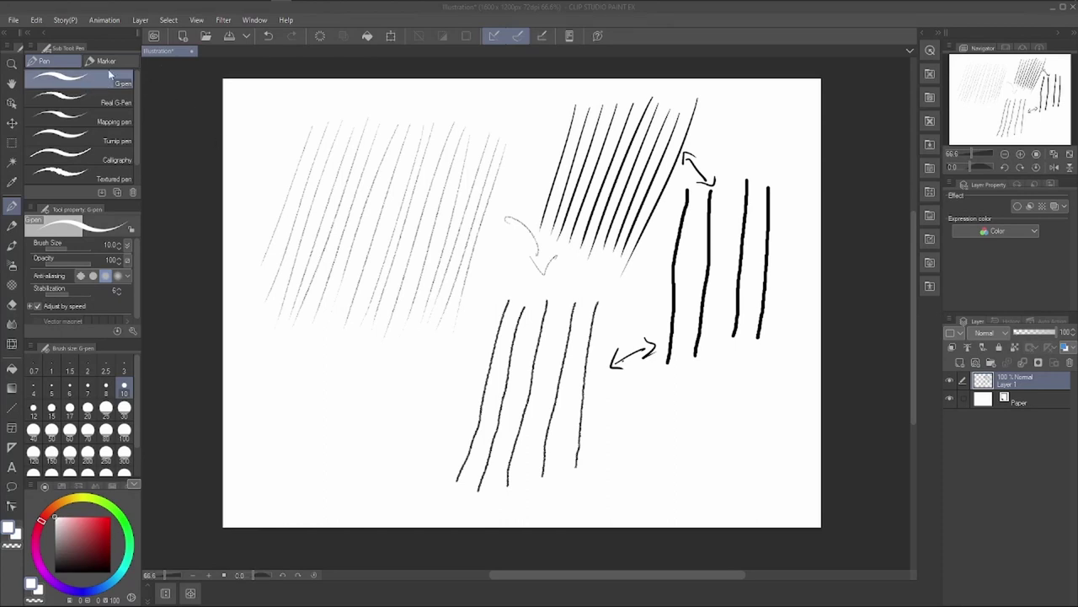
# Switch to Wacom Center and open the pen settings of the Intuos S tablet.
pyautogui.click(52, 7)
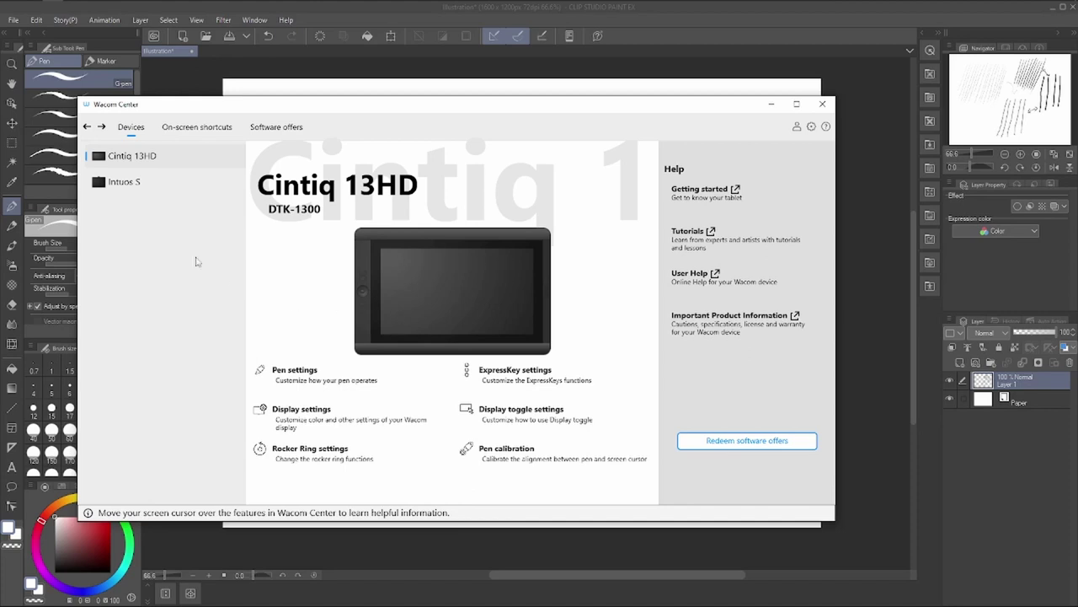
pyautogui.click(118, 184)
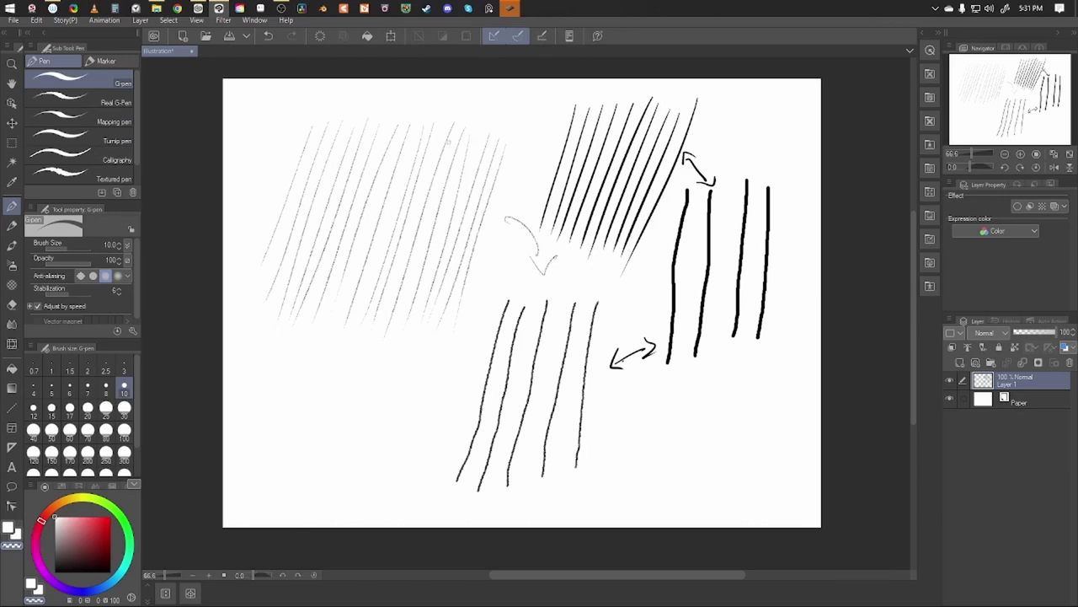
pyautogui.click(509, 9)
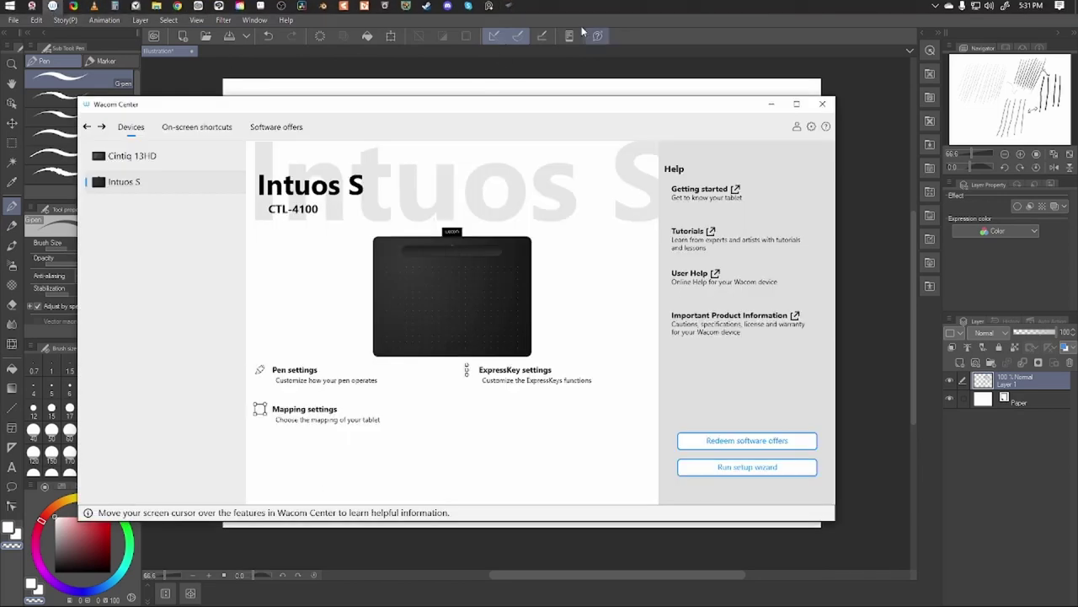
pyautogui.click(294, 369)
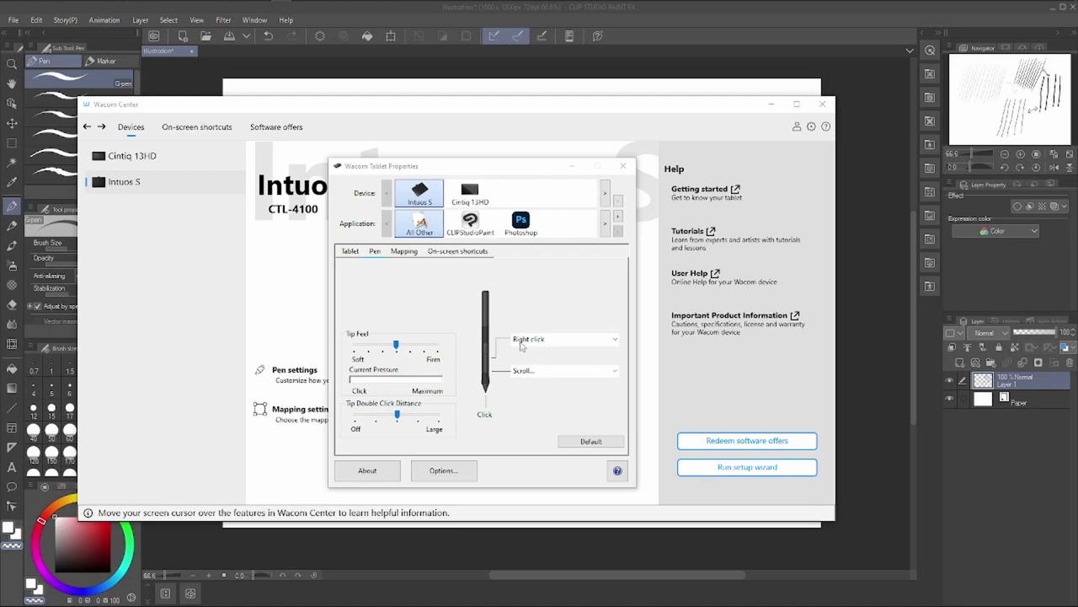
# Look at the functions available for the pen's upper side button, keeping Right click assigned.
pyautogui.click(565, 344)
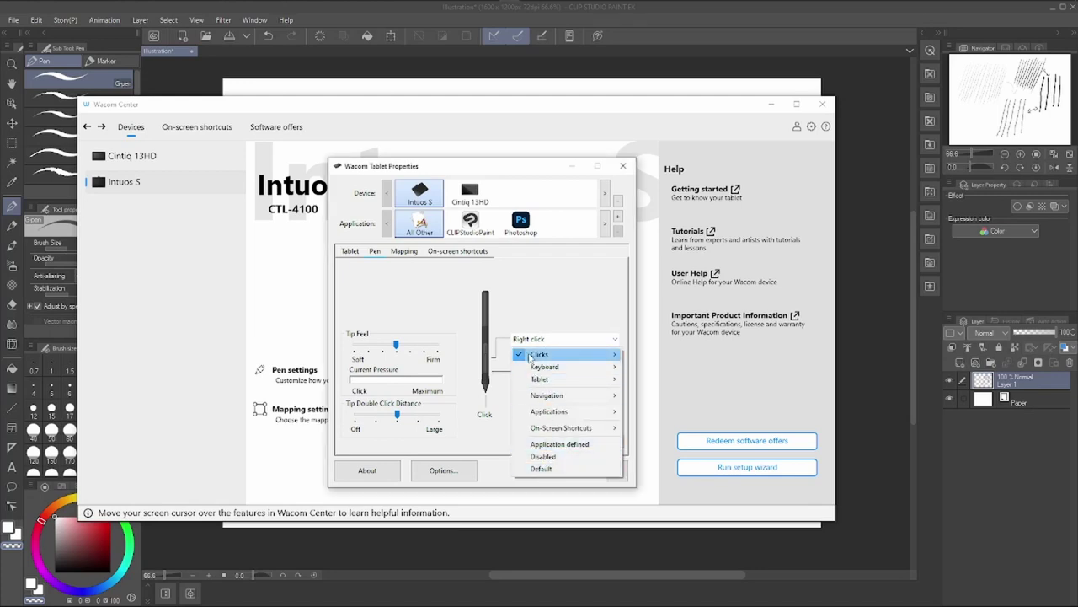
pyautogui.moveTo(536, 368)
pyautogui.click(540, 323)
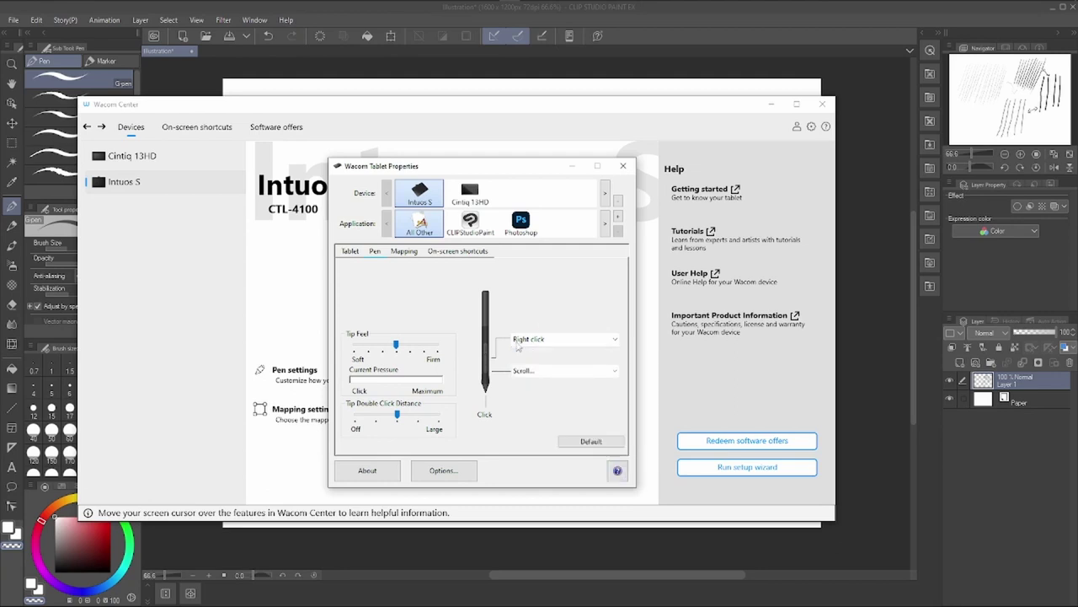
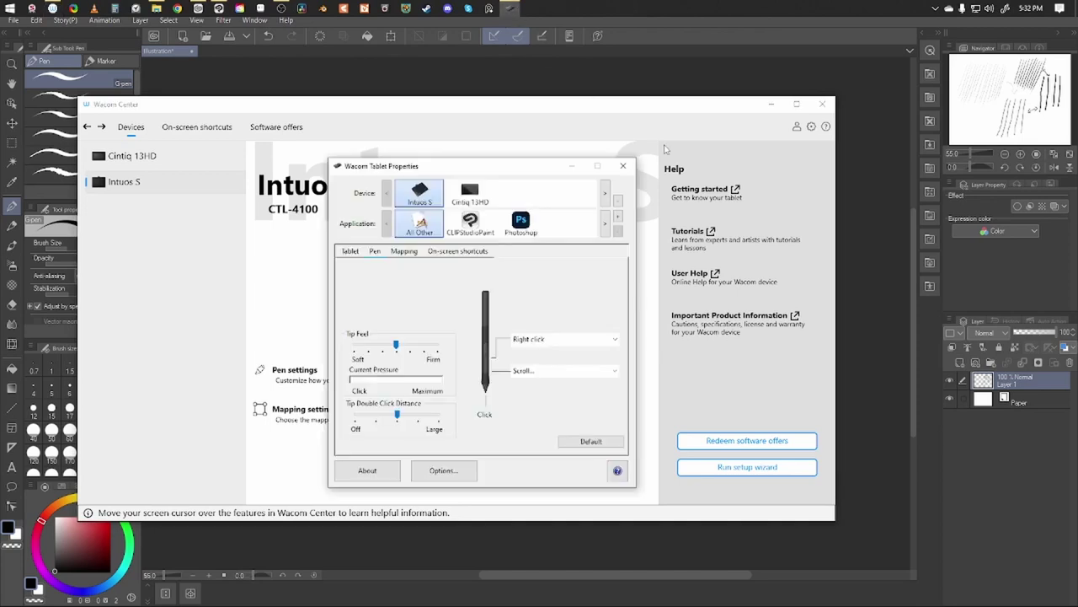
# Assign the Space keystroke to the pen's lower side button.
pyautogui.click(520, 371)
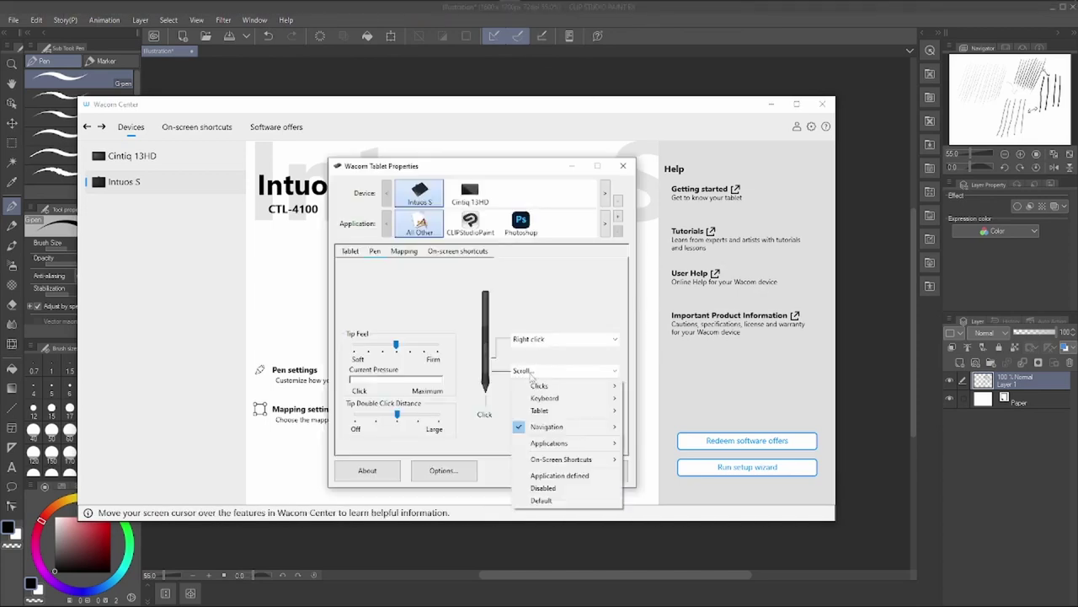
pyautogui.moveTo(556, 400)
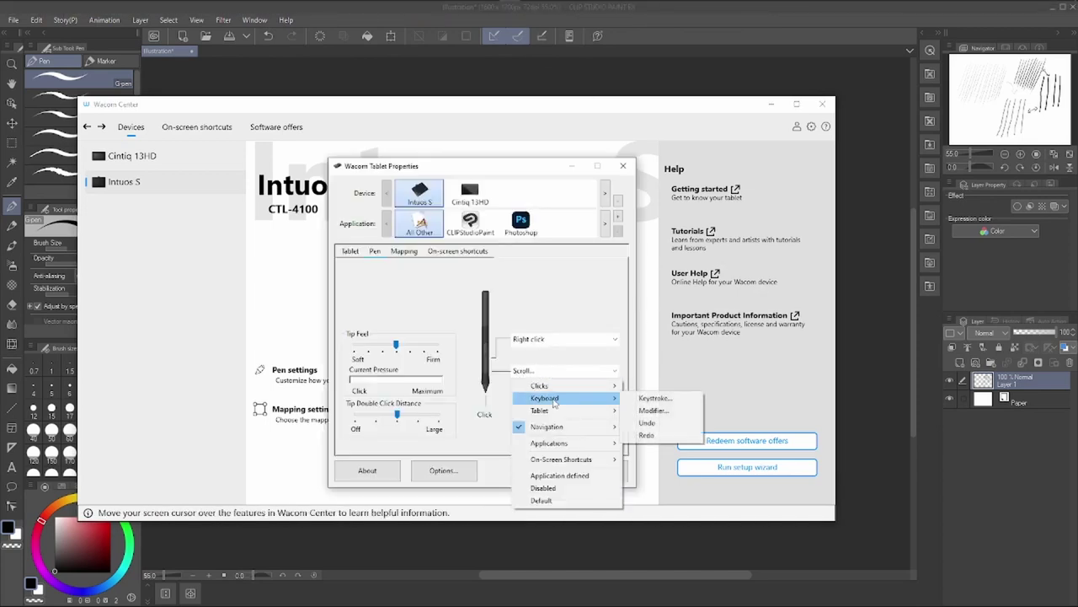
pyautogui.click(664, 399)
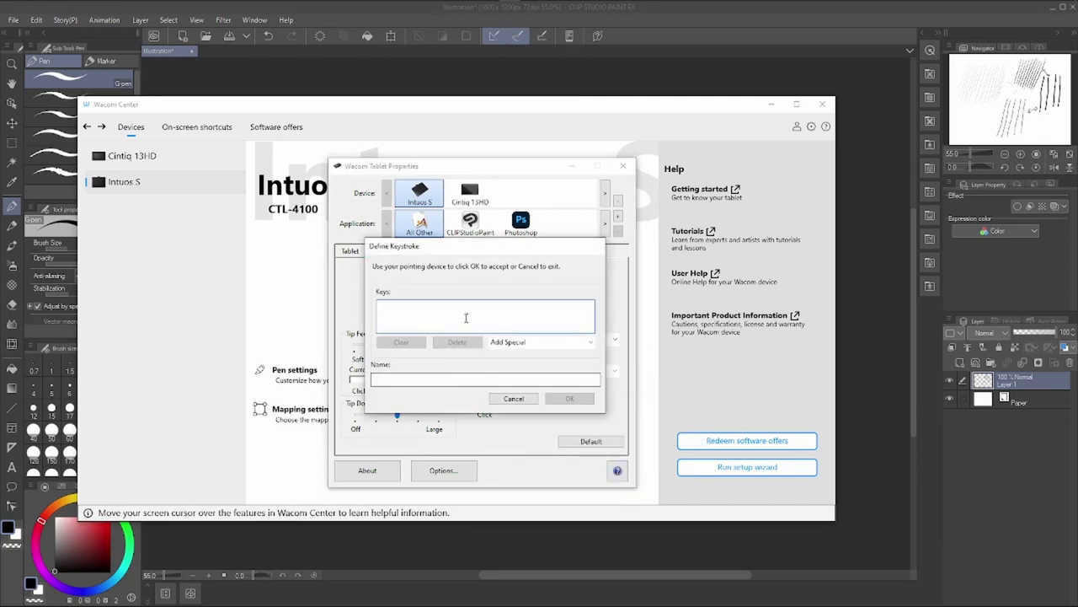
pyautogui.press('space')
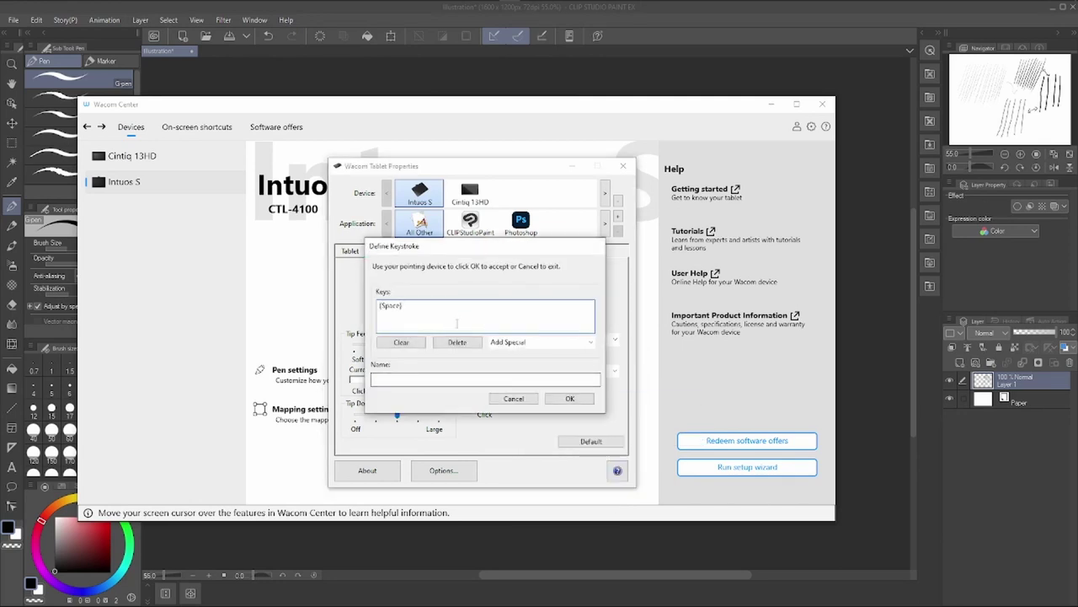
pyautogui.click(570, 398)
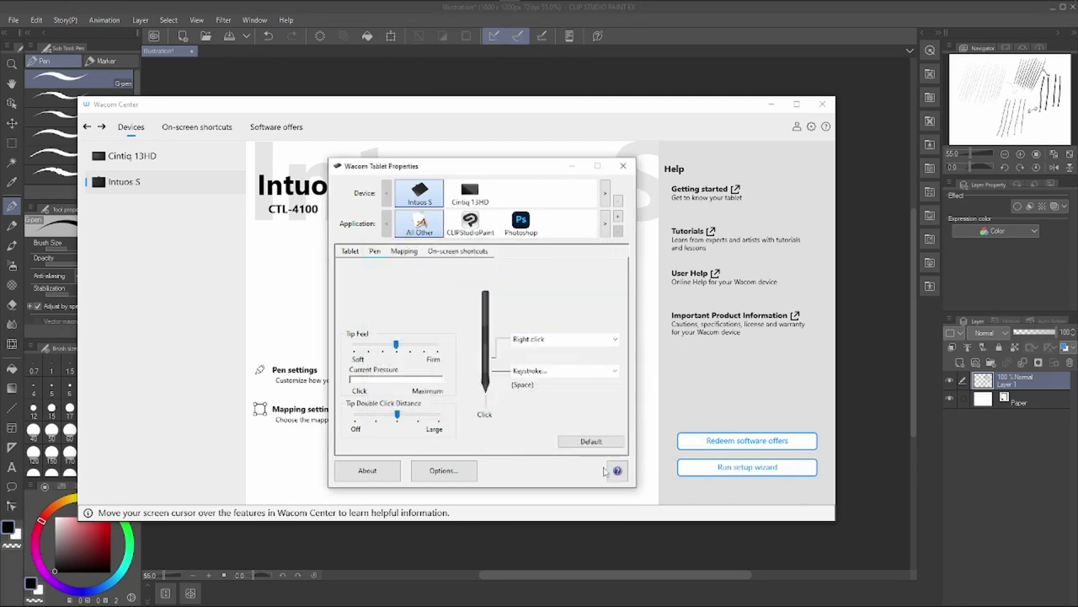
# Switch back to Clip Studio Paint and test panning the canvas with the pen.
pyautogui.click(546, 536)
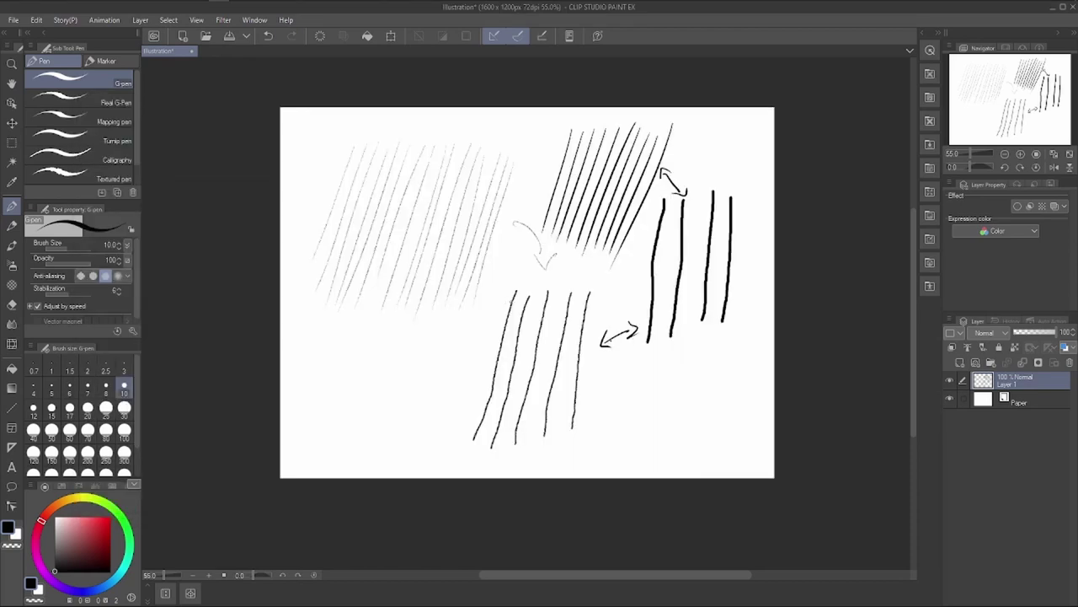
pyautogui.scroll(1, 510, 297)
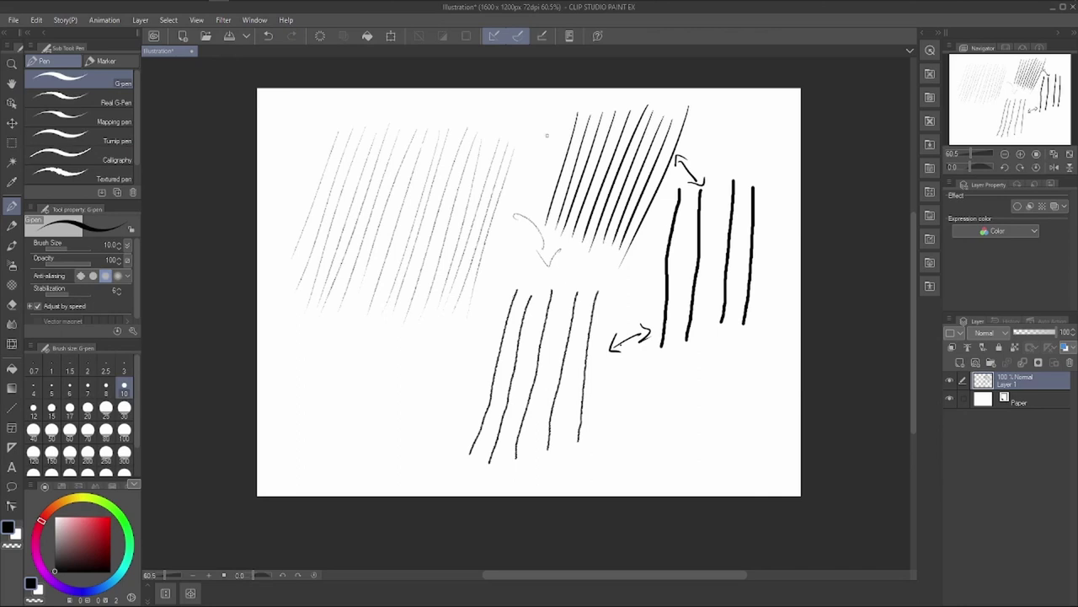
pyautogui.moveTo(548, 226)
pyautogui.mouseDown()
pyautogui.moveTo(538, 232)
pyautogui.moveTo(563, 237)
pyautogui.moveTo(533, 220)
pyautogui.moveTo(590, 256)
pyautogui.moveTo(549, 198)
pyautogui.moveTo(550, 312)
pyautogui.moveTo(554, 242)
pyautogui.mouseUp()
pyautogui.moveTo(404, 321); pyautogui.dragTo(600, 287)
pyautogui.moveTo(596, 325); pyautogui.dragTo(626, 292)
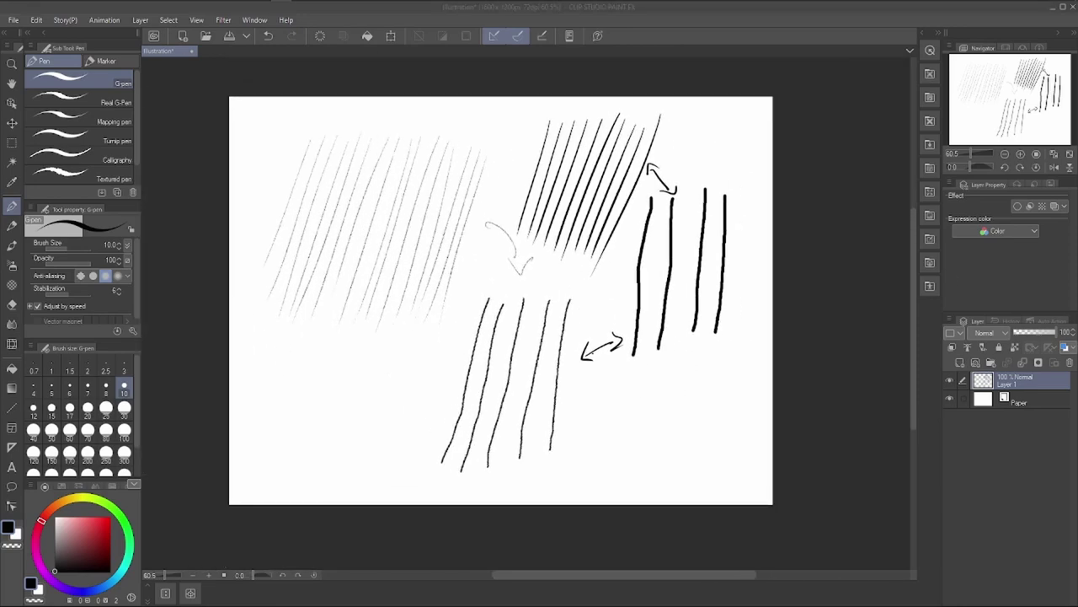
# Switch to Wacom Center, reopen the Intuos S pen settings and view the tablet's ExpressKeys and mapping options.
pyautogui.click(489, 4)
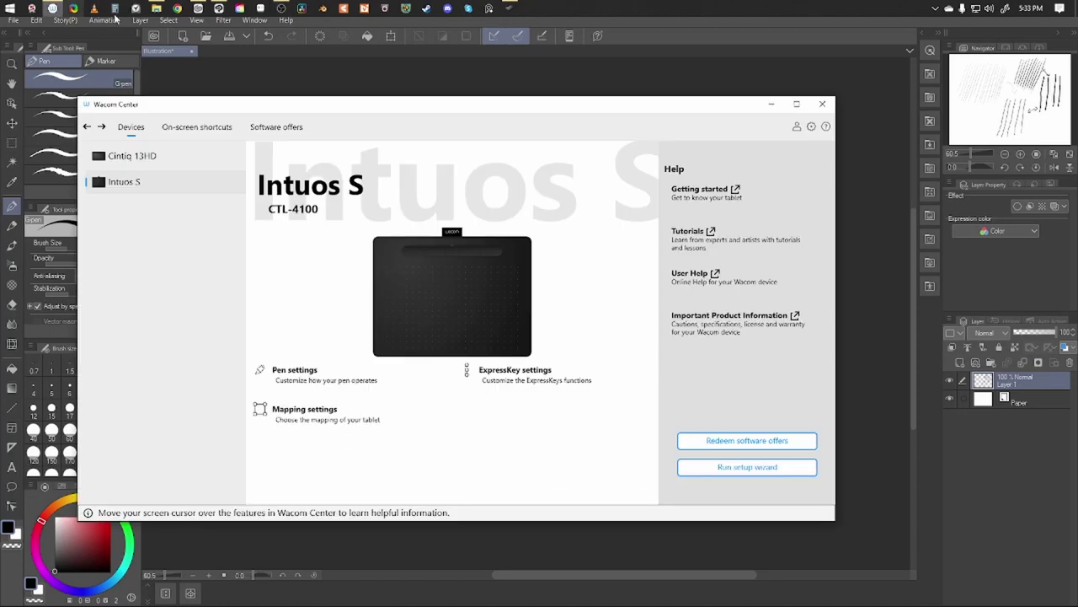
pyautogui.click(294, 370)
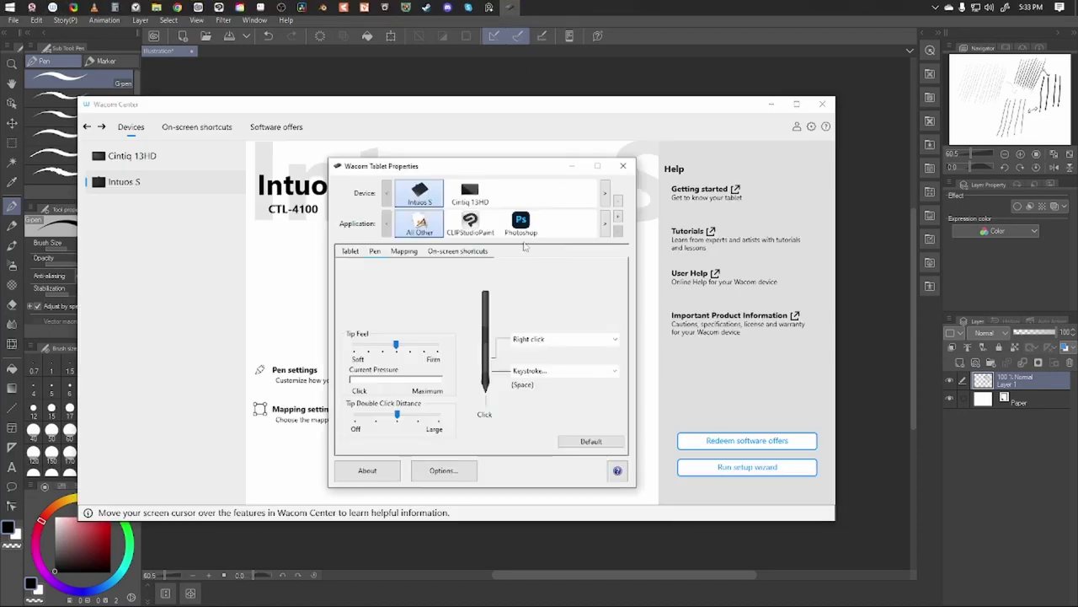
pyautogui.click(349, 252)
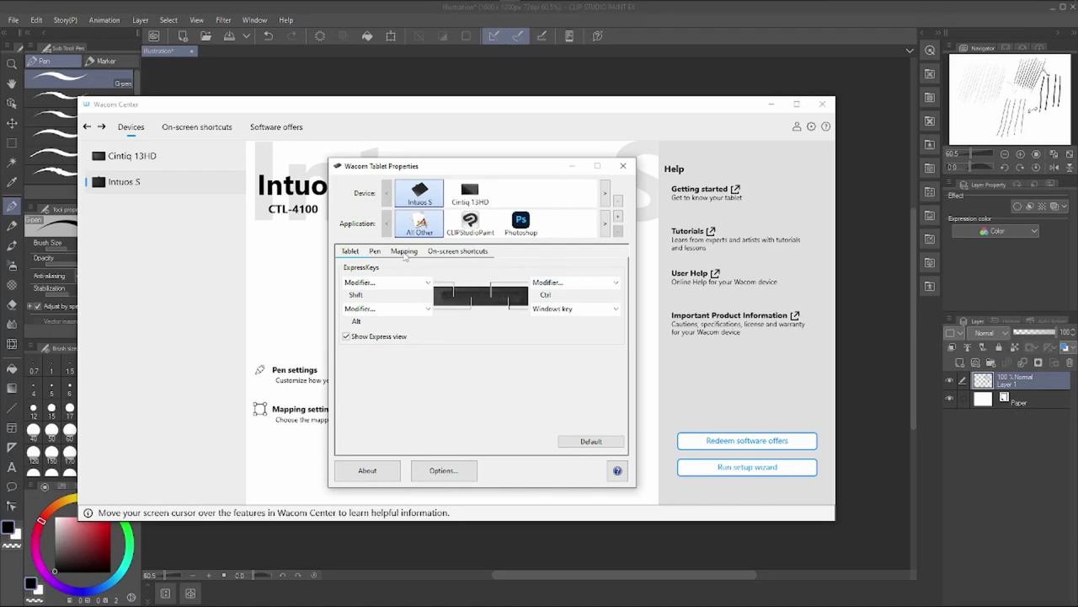
pyautogui.click(407, 252)
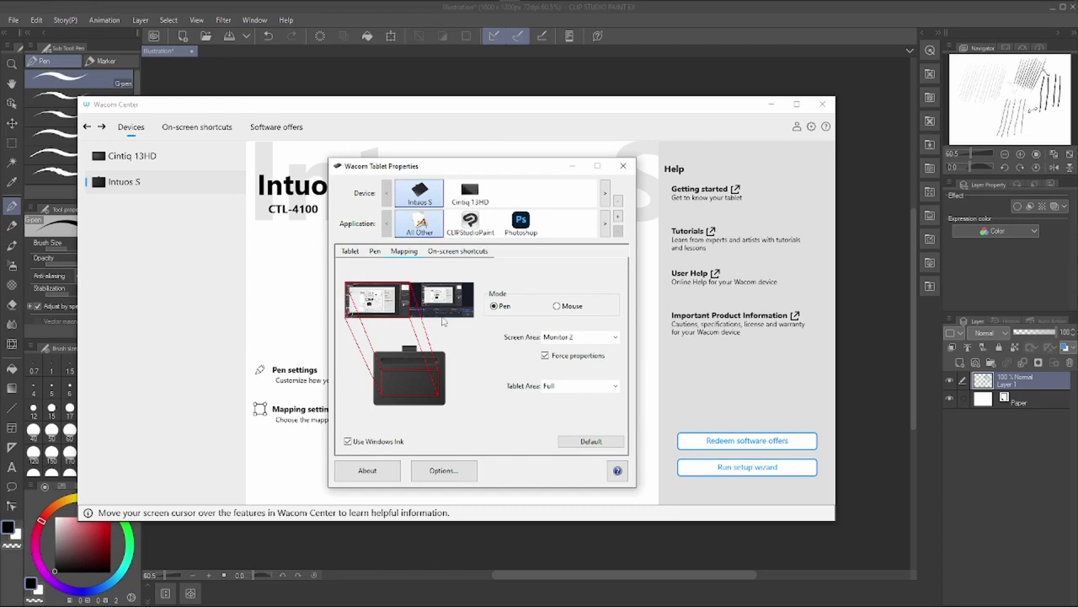
# Try mapping the tablet's screen area to Full and to Monitor 1, and set it back to Monitor 2.
pyautogui.click(606, 339)
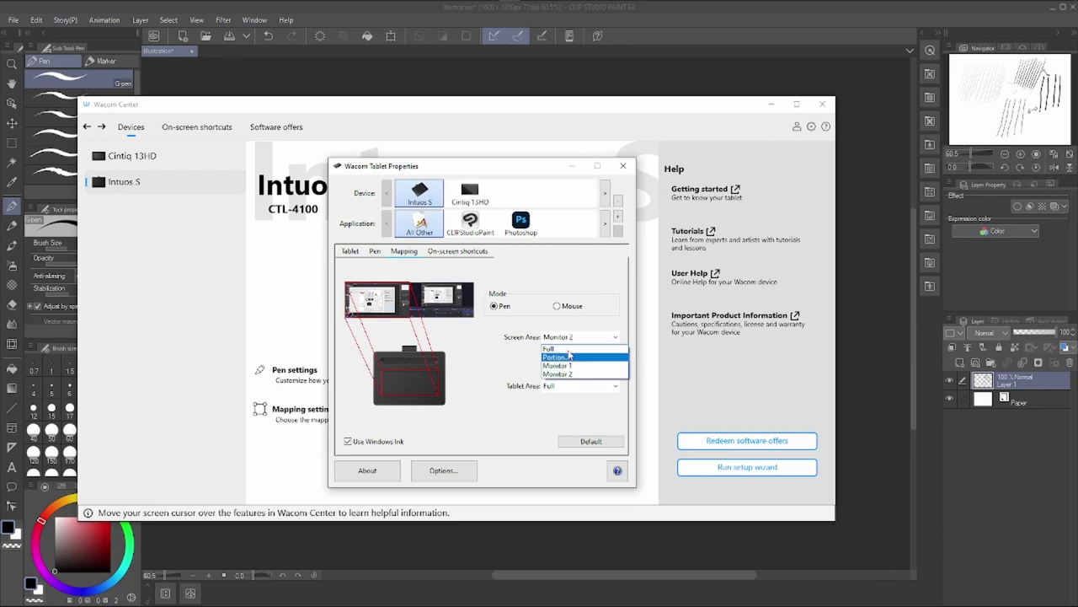
pyautogui.click(563, 348)
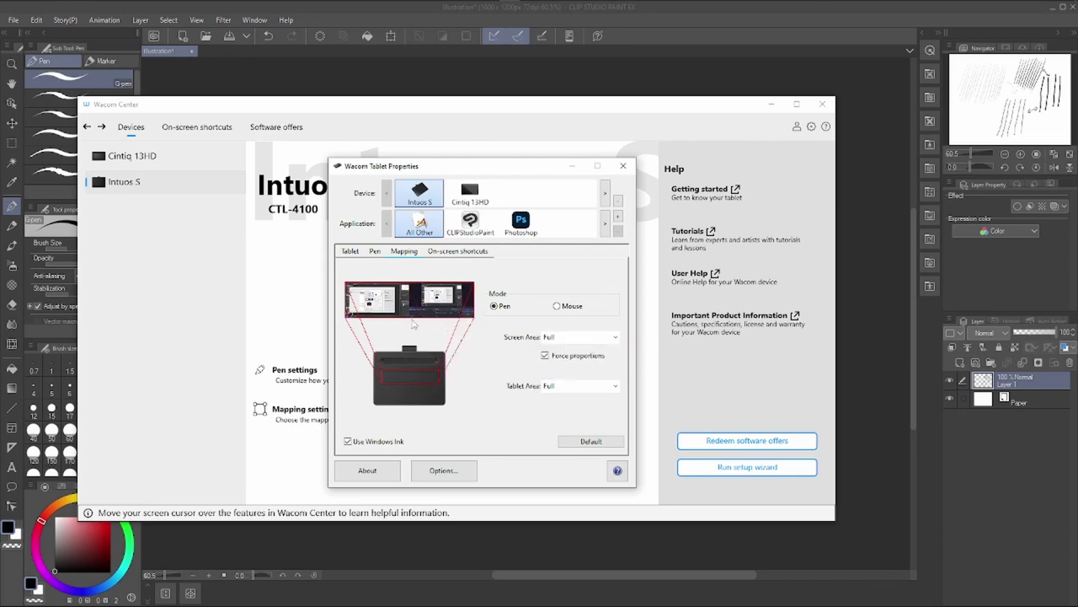
pyautogui.click(561, 338)
pyautogui.click(561, 366)
pyautogui.click(567, 338)
pyautogui.click(561, 377)
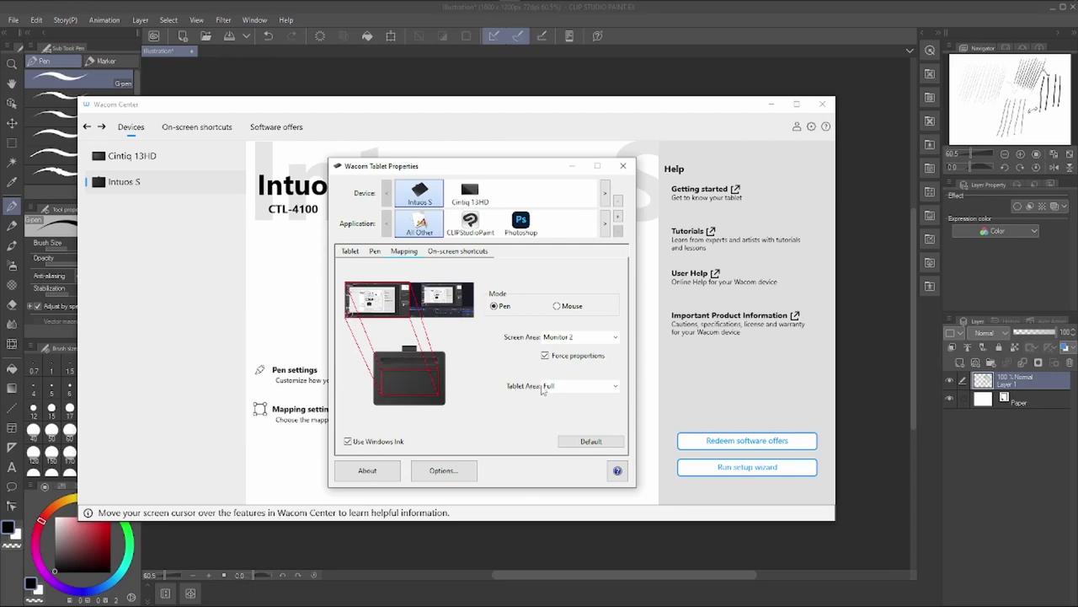
# Look through the tablet area, on-screen shortcuts, pen and ExpressKeys options, close the properties and return to Clip Studio Paint.
pyautogui.click(583, 388)
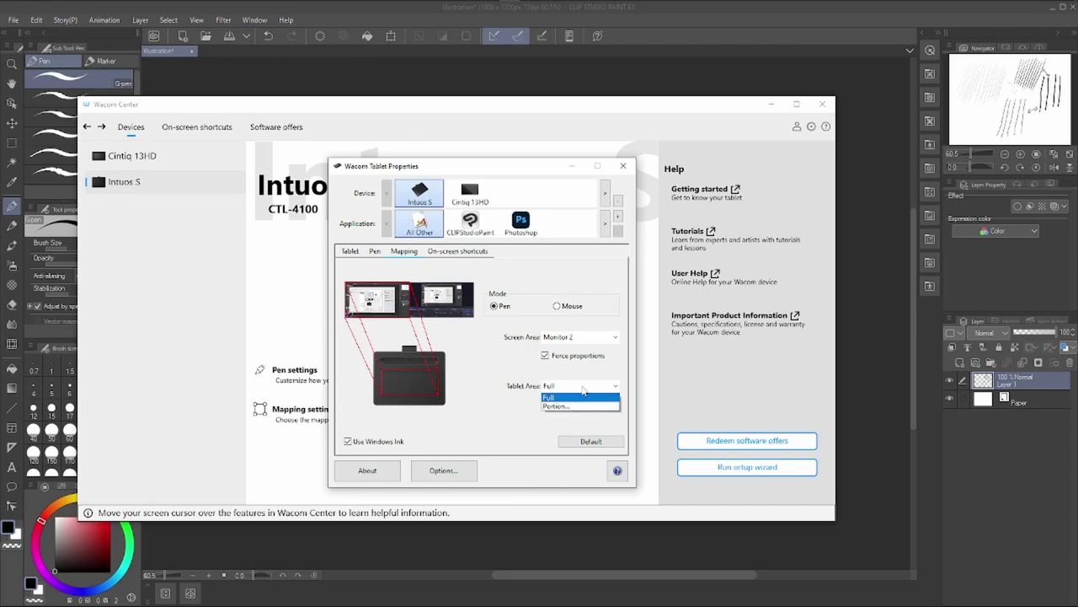
pyautogui.click(519, 403)
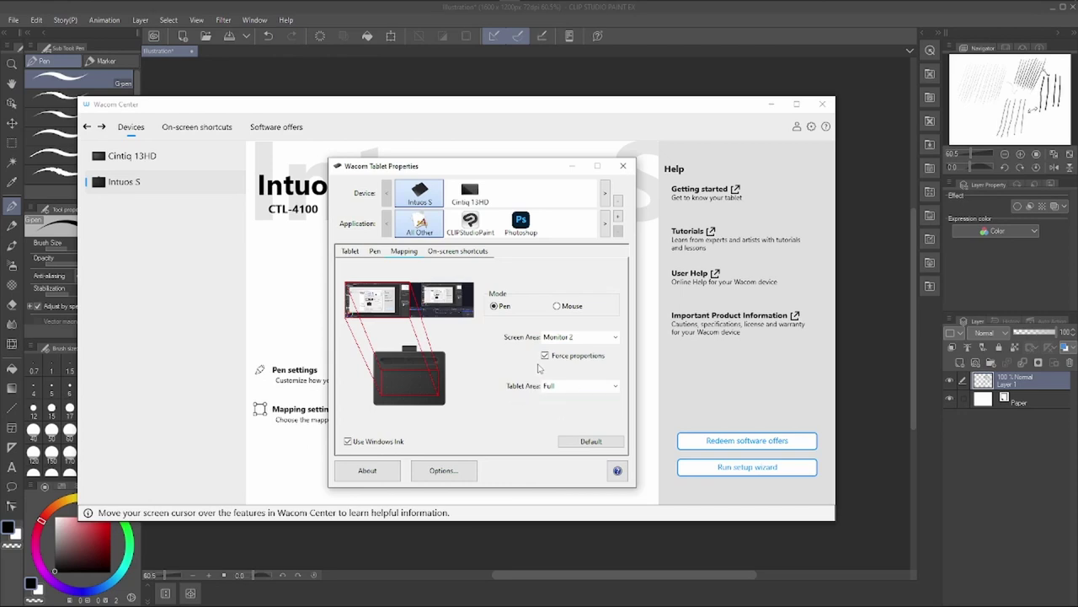
pyautogui.click(449, 253)
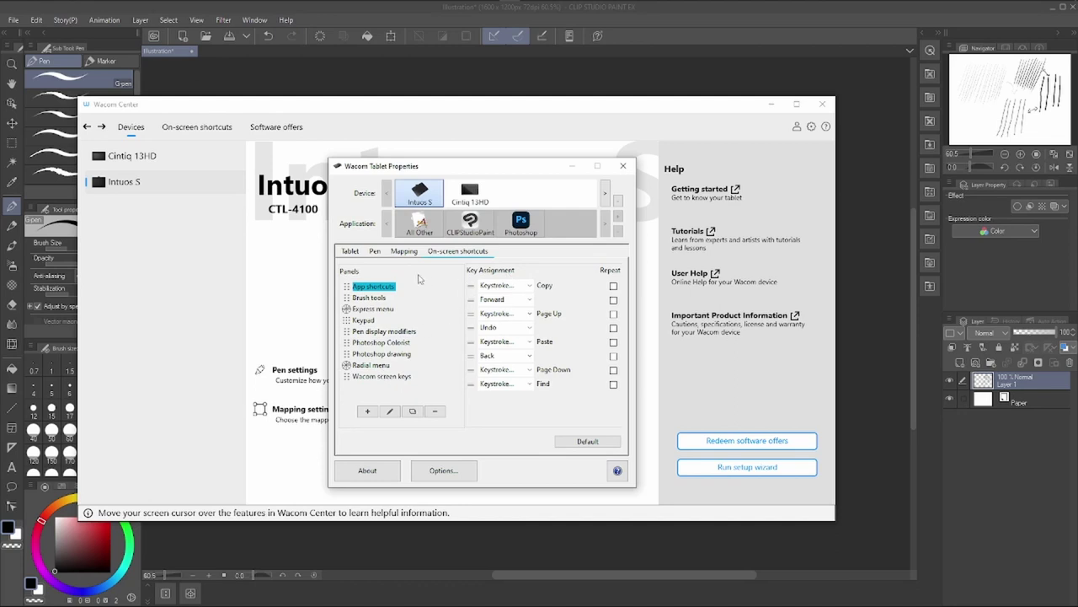
pyautogui.click(374, 253)
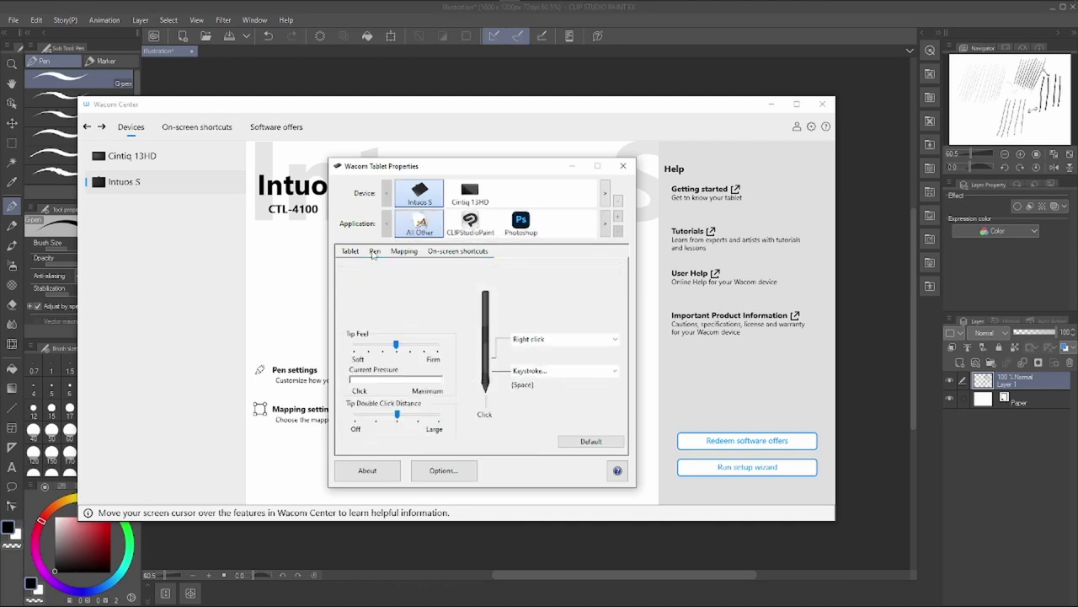
pyautogui.click(347, 252)
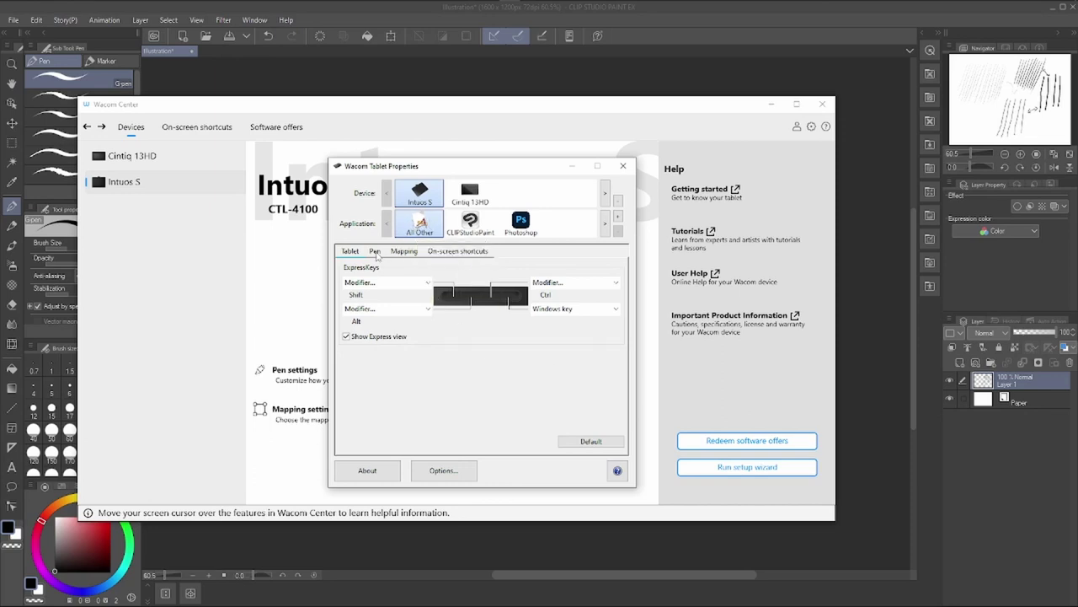
pyautogui.click(376, 252)
pyautogui.click(624, 167)
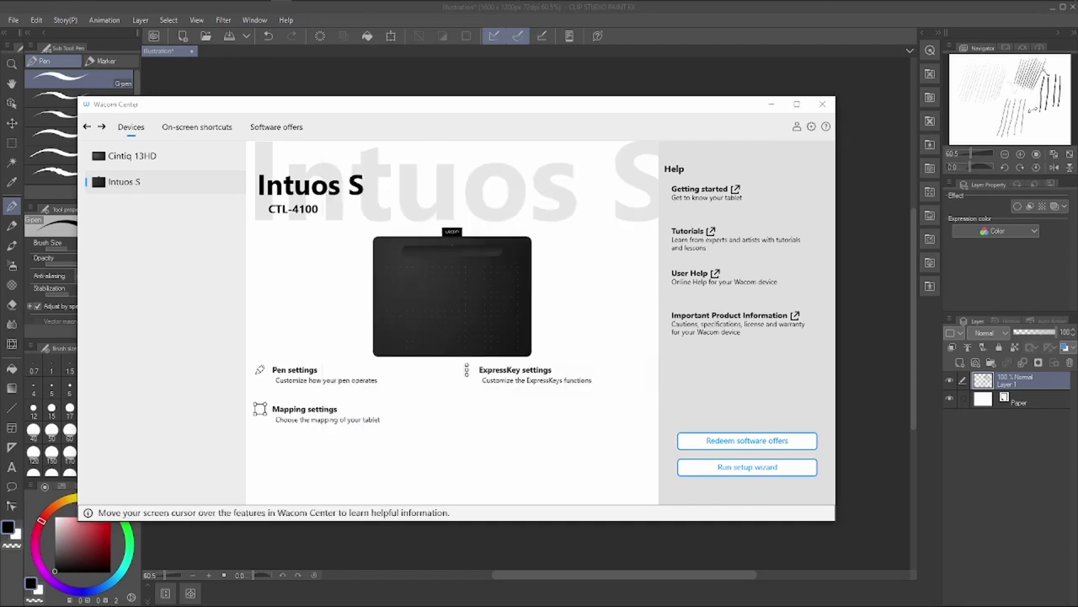
pyautogui.click(637, 66)
# Draw crossing test strokes over the lower-left part of the canvas and a small upward arrow below the thick vertical lines.
pyautogui.moveTo(367, 373); pyautogui.dragTo(383, 466)
pyautogui.moveTo(343, 345)
pyautogui.mouseDown()
pyautogui.moveTo(387, 487)
pyautogui.moveTo(345, 474)
pyautogui.mouseUp()
pyautogui.moveTo(317, 378); pyautogui.dragTo(344, 468)
pyautogui.moveTo(313, 426); pyautogui.dragTo(486, 348)
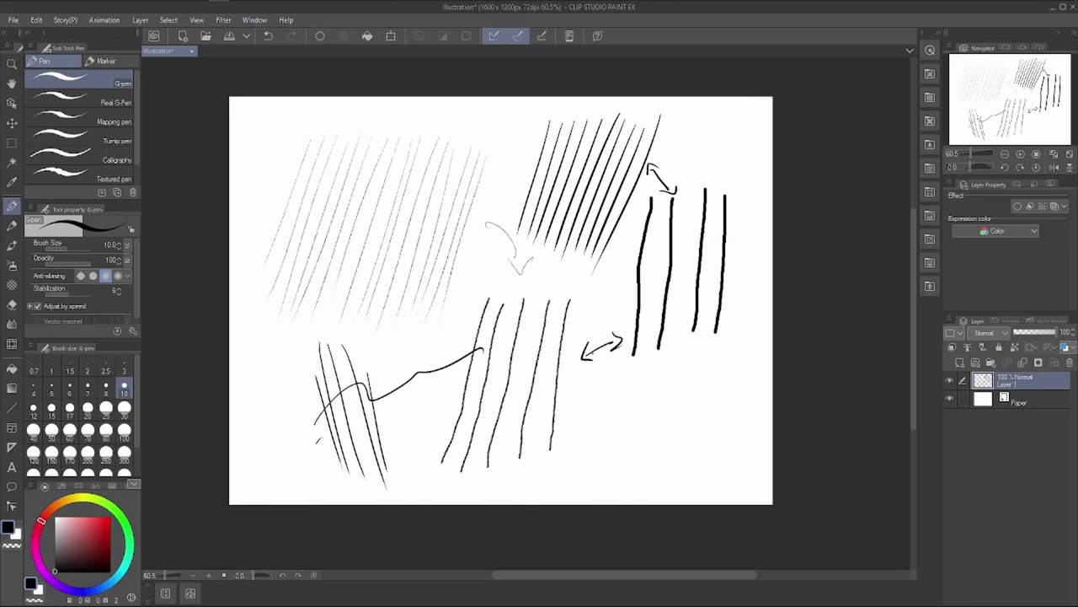
pyautogui.moveTo(314, 444)
pyautogui.mouseDown()
pyautogui.moveTo(414, 401)
pyautogui.moveTo(526, 362)
pyautogui.mouseUp()
pyautogui.moveTo(410, 420); pyautogui.dragTo(553, 401)
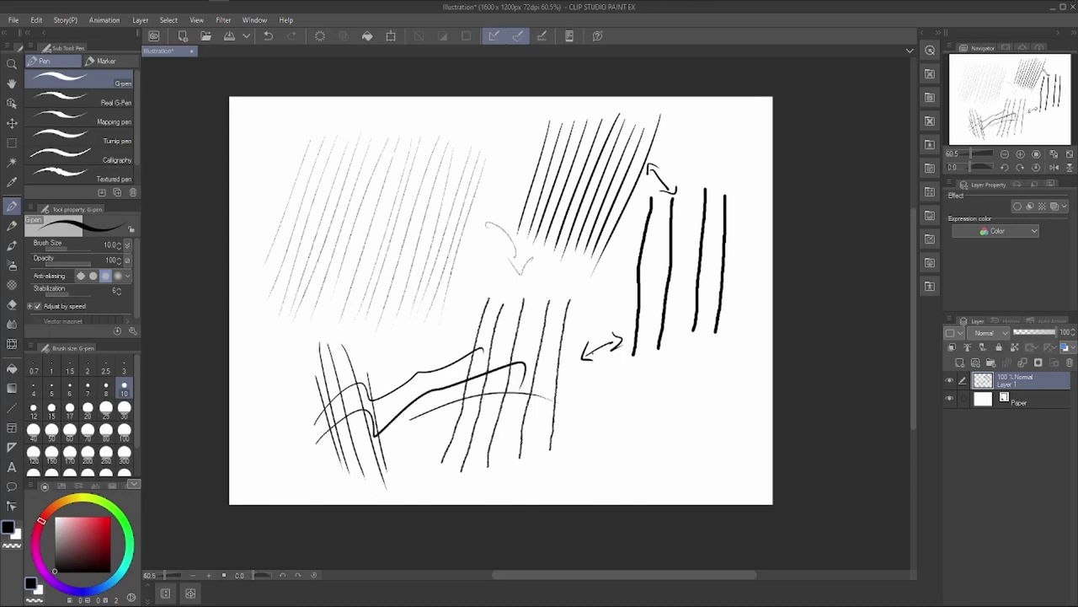
pyautogui.moveTo(637, 393); pyautogui.dragTo(633, 362)
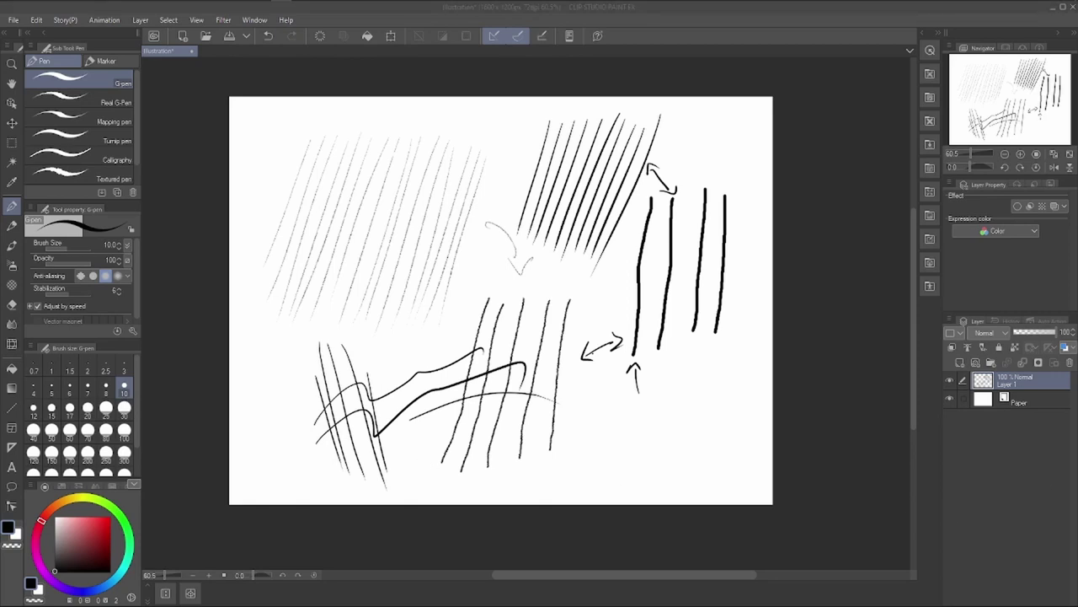
# Clear all strokes from Layer 1 and pick the G-pen for line practice.
pyautogui.click(827, 208)
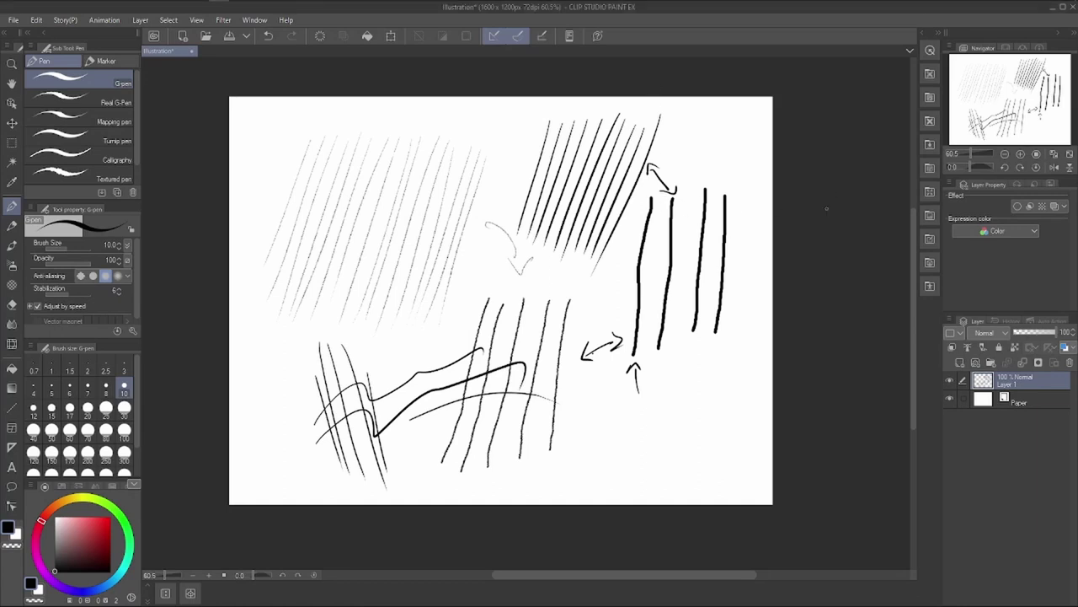
pyautogui.press('Delete')
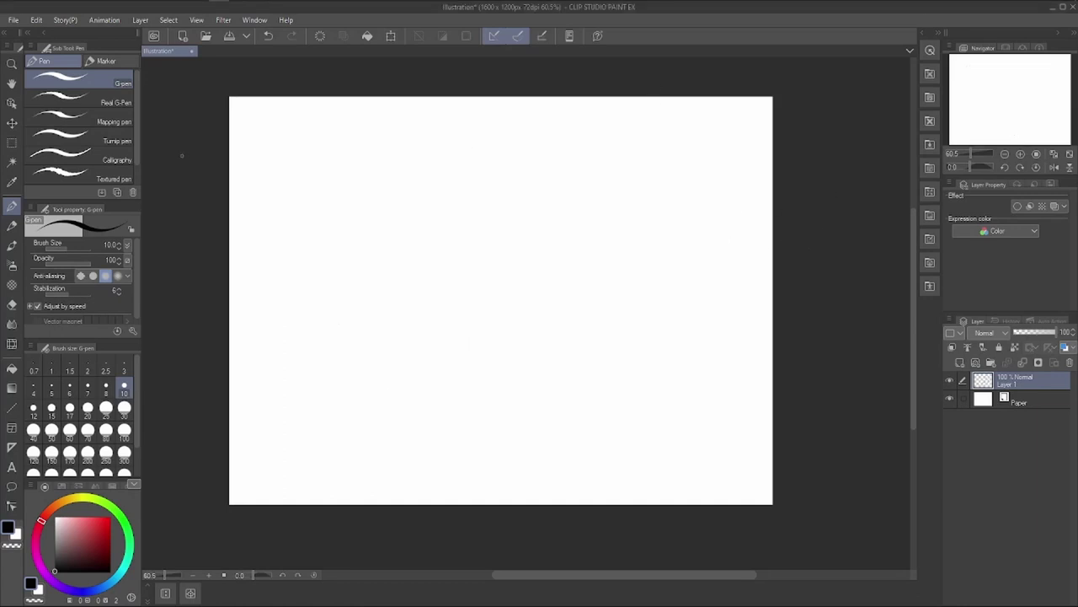
pyautogui.click(70, 102)
pyautogui.click(71, 78)
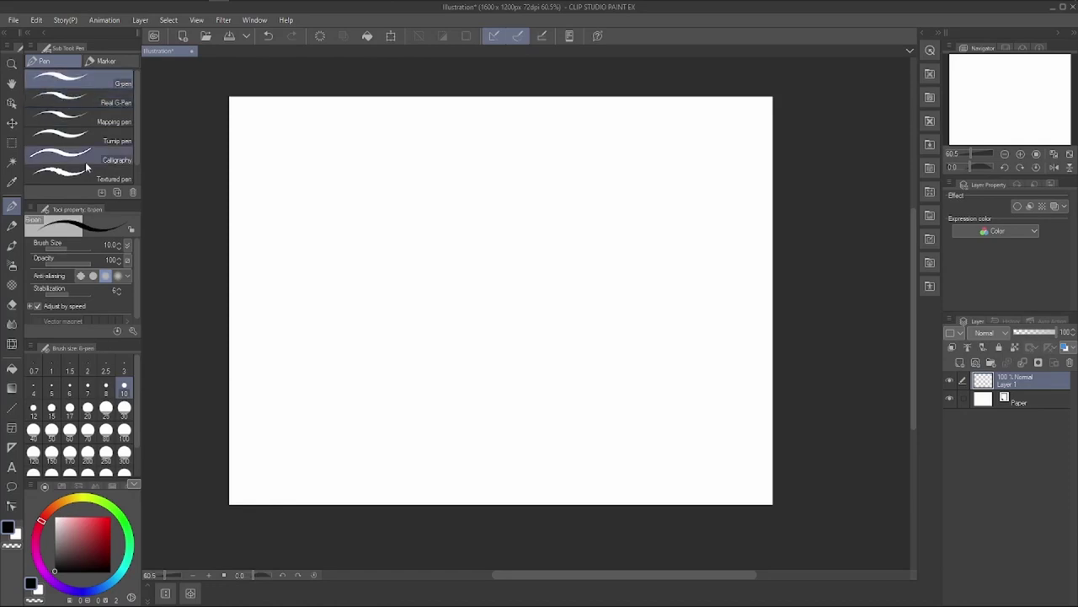
# Draw a set of parallel diagonal practice lines slanting down to the left in the canvas's upper-left area.
pyautogui.moveTo(305, 114); pyautogui.dragTo(229, 209)
pyautogui.moveTo(340, 109)
pyautogui.mouseDown()
pyautogui.moveTo(303, 172)
pyautogui.moveTo(229, 257)
pyautogui.mouseUp()
pyautogui.moveTo(368, 120); pyautogui.dragTo(246, 279)
pyautogui.moveTo(392, 124); pyautogui.dragTo(255, 292)
pyautogui.moveTo(416, 127)
pyautogui.mouseDown()
pyautogui.moveTo(253, 320)
pyautogui.moveTo(256, 343)
pyautogui.moveTo(299, 300)
pyautogui.moveTo(260, 345)
pyautogui.mouseUp()
pyautogui.moveTo(466, 119)
pyautogui.mouseDown()
pyautogui.moveTo(280, 347)
pyautogui.moveTo(299, 365)
pyautogui.mouseUp()
# Draw a stack of parallel horizontal practice lines in the canvas's upper-right area.
pyautogui.moveTo(573, 124); pyautogui.dragTo(714, 125)
pyautogui.moveTo(516, 135); pyautogui.dragTo(739, 136)
pyautogui.moveTo(503, 157)
pyautogui.mouseDown()
pyautogui.moveTo(746, 154)
pyautogui.moveTo(723, 164)
pyautogui.mouseUp()
pyautogui.moveTo(493, 182)
pyautogui.mouseDown()
pyautogui.moveTo(741, 173)
pyautogui.moveTo(757, 187)
pyautogui.mouseUp()
pyautogui.moveTo(479, 208)
pyautogui.mouseDown()
pyautogui.moveTo(750, 209)
pyautogui.moveTo(663, 227)
pyautogui.moveTo(754, 226)
pyautogui.mouseUp()
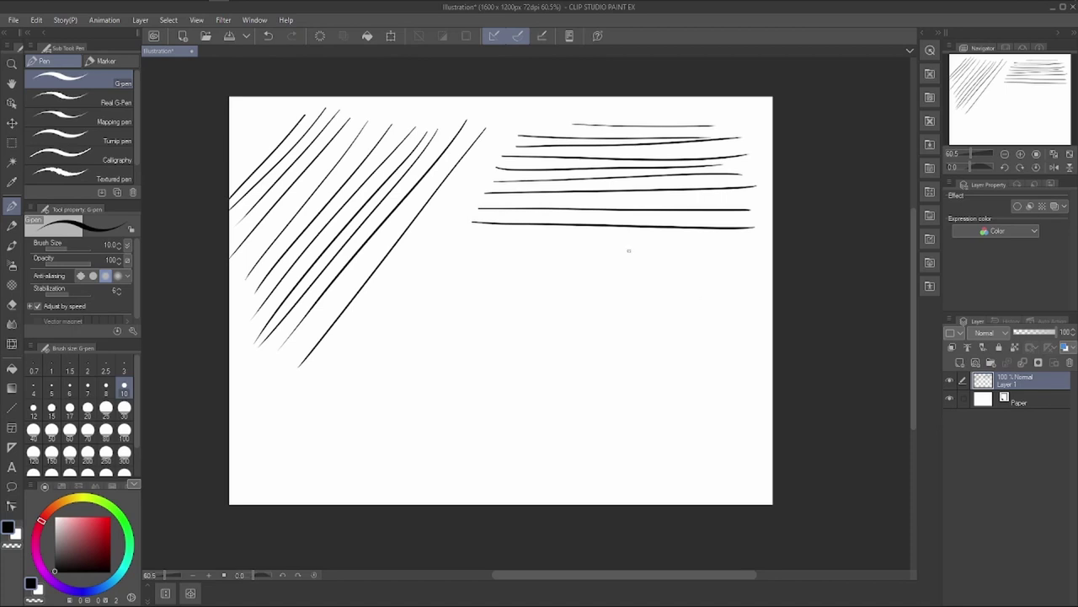
# Draw a row of parallel vertical practice lines in the canvas's lower-right area.
pyautogui.moveTo(631, 256)
pyautogui.mouseDown()
pyautogui.moveTo(624, 454)
pyautogui.moveTo(635, 316)
pyautogui.moveTo(633, 463)
pyautogui.moveTo(644, 475)
pyautogui.moveTo(657, 388)
pyautogui.moveTo(658, 497)
pyautogui.mouseUp()
pyautogui.moveTo(672, 240)
pyautogui.mouseDown()
pyautogui.moveTo(668, 474)
pyautogui.moveTo(681, 460)
pyautogui.moveTo(691, 361)
pyautogui.moveTo(696, 473)
pyautogui.mouseUp()
pyautogui.moveTo(710, 246)
pyautogui.mouseDown()
pyautogui.moveTo(714, 467)
pyautogui.moveTo(730, 471)
pyautogui.mouseUp()
pyautogui.moveTo(740, 239); pyautogui.dragTo(738, 463)
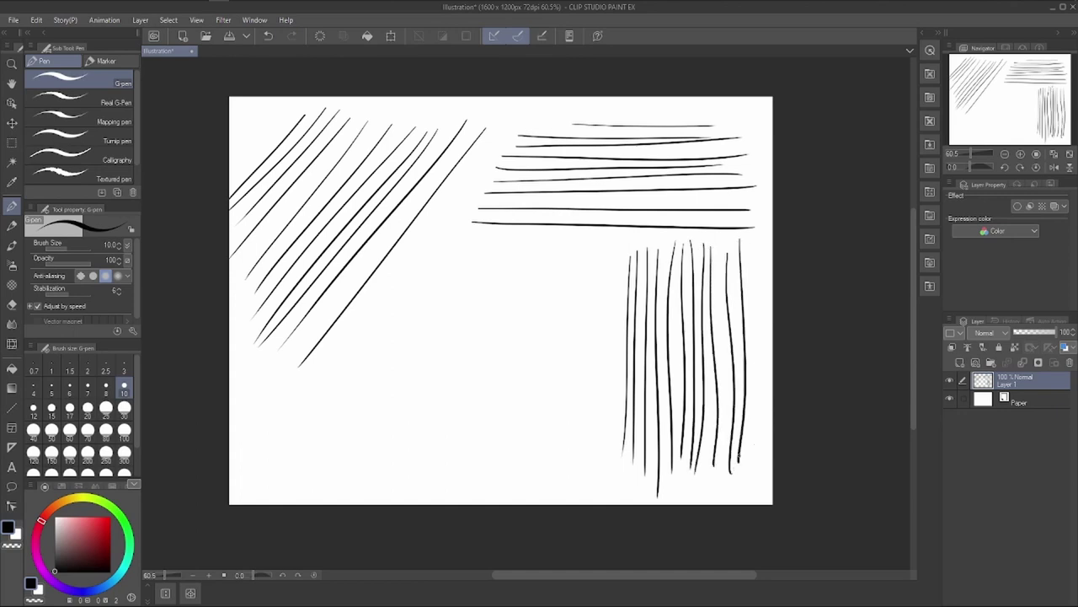
# Draw two sets of parallel diagonal practice lines slanting down to the right in the canvas's lower-left area.
pyautogui.moveTo(257, 381)
pyautogui.mouseDown()
pyautogui.moveTo(354, 487)
pyautogui.moveTo(389, 487)
pyautogui.mouseUp()
pyautogui.moveTo(283, 358); pyautogui.dragTo(441, 485)
pyautogui.moveTo(305, 344); pyautogui.dragTo(468, 471)
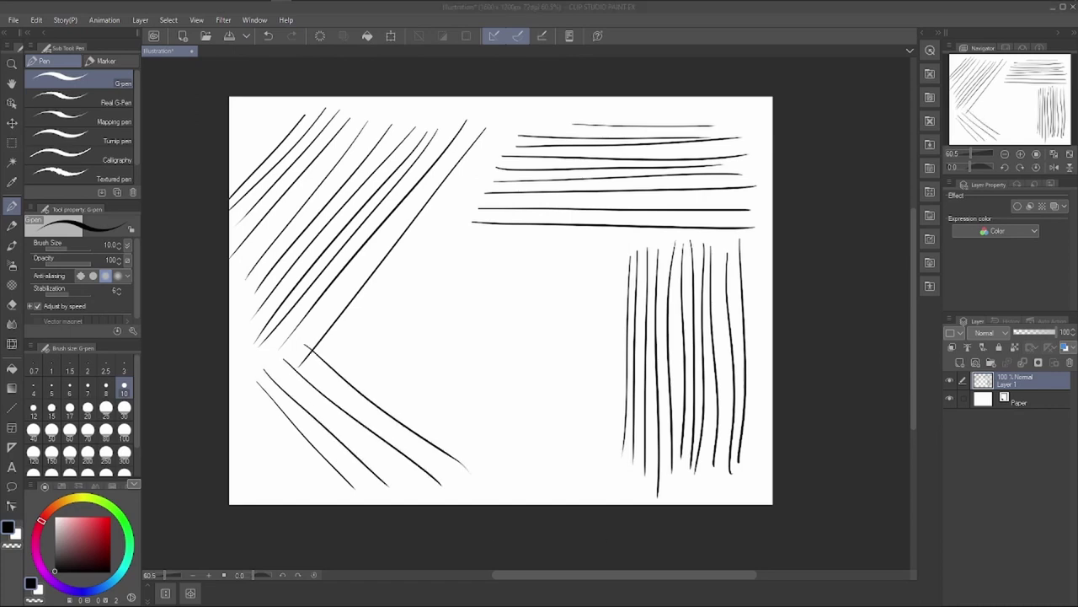
pyautogui.click(394, 348)
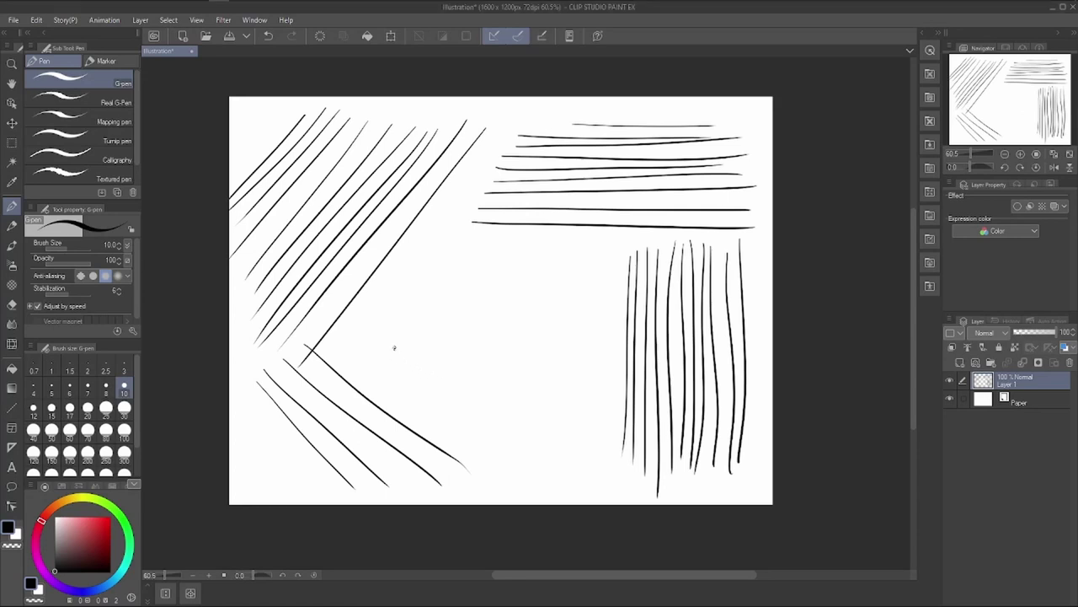
pyautogui.moveTo(354, 332)
pyautogui.mouseDown()
pyautogui.moveTo(474, 447)
pyautogui.moveTo(508, 452)
pyautogui.mouseUp()
pyautogui.moveTo(376, 313)
pyautogui.mouseDown()
pyautogui.moveTo(522, 455)
pyautogui.moveTo(539, 447)
pyautogui.mouseUp()
pyautogui.moveTo(393, 285); pyautogui.dragTo(541, 434)
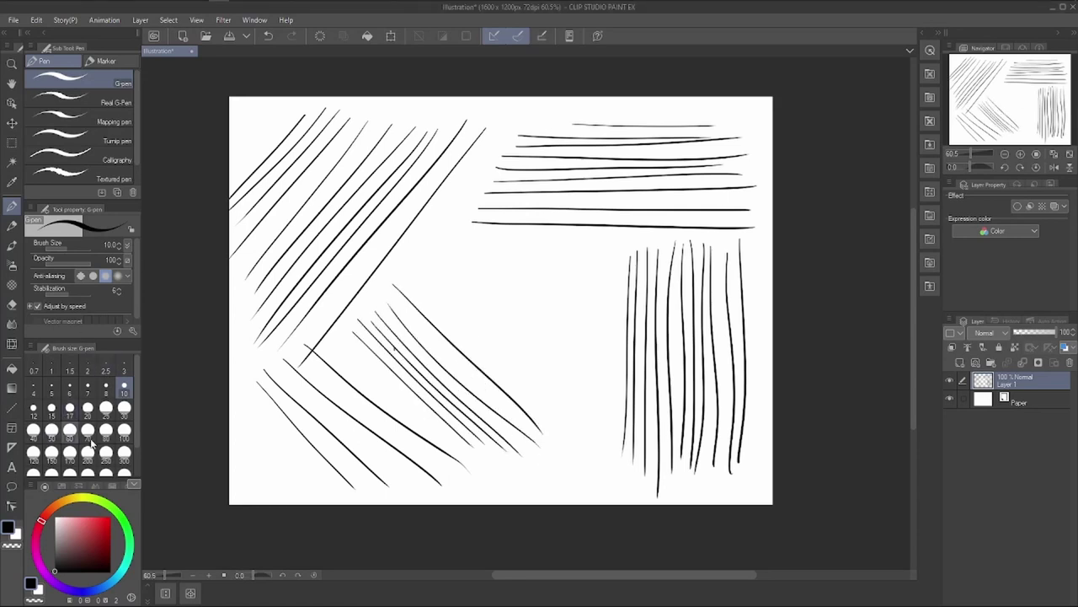
# Set the G-pen brush size to 70 and draw two slanted test strokes in the middle of the canvas.
pyautogui.click(88, 429)
pyautogui.moveTo(449, 240); pyautogui.dragTo(484, 363)
pyautogui.moveTo(461, 196); pyautogui.dragTo(519, 411)
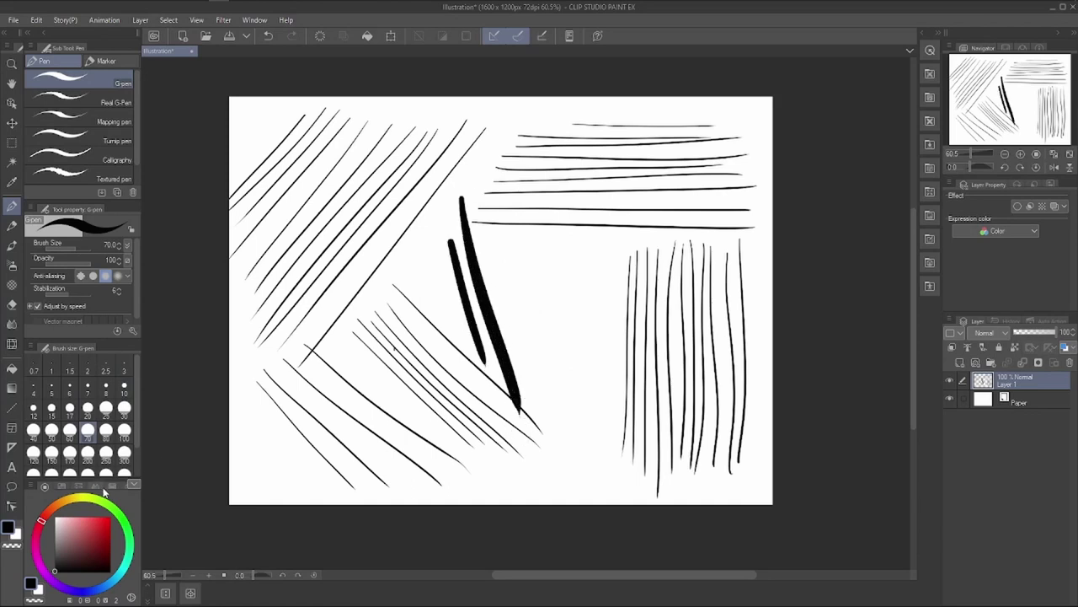
# Enlarge the brush for two very thick strokes over the left diagonals, and draw three strokes mid-canvas at brush size 83.3.
pyautogui.moveTo(63, 247)
pyautogui.mouseDown()
pyautogui.moveTo(88, 247)
pyautogui.moveTo(77, 247)
pyautogui.mouseUp()
pyautogui.moveTo(312, 189)
pyautogui.mouseDown()
pyautogui.moveTo(284, 422)
pyautogui.moveTo(324, 363)
pyautogui.mouseUp()
pyautogui.moveTo(350, 311); pyautogui.dragTo(404, 152)
pyautogui.moveTo(83, 247); pyautogui.dragTo(75, 247)
pyautogui.moveTo(494, 131)
pyautogui.mouseDown()
pyautogui.moveTo(398, 381)
pyautogui.moveTo(420, 419)
pyautogui.mouseUp()
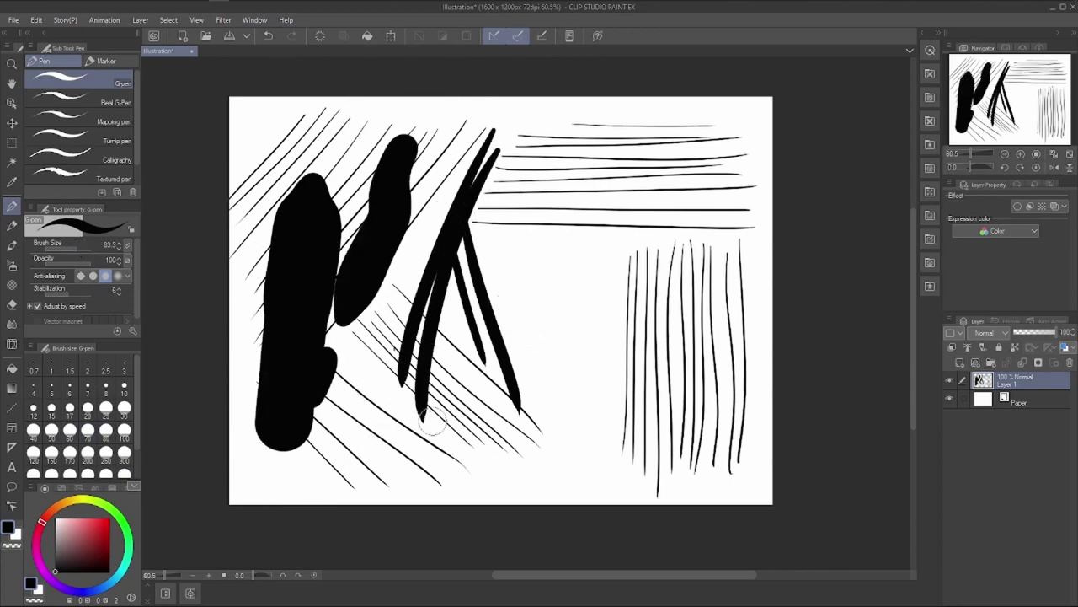
pyautogui.moveTo(504, 187); pyautogui.dragTo(441, 425)
# Set the brush size to 0.3 and draw hairline test strokes between the thick strokes and the vertical lines.
pyautogui.moveTo(58, 245); pyautogui.dragTo(49, 249)
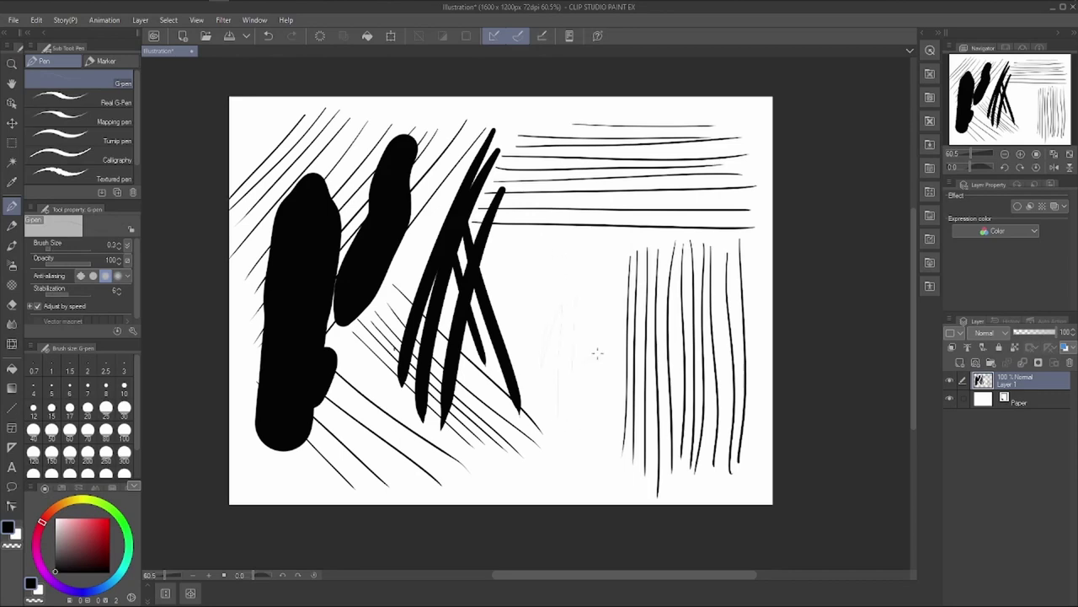
pyautogui.moveTo(970, 153); pyautogui.dragTo(982, 154)
pyautogui.moveTo(564, 218); pyautogui.dragTo(632, 467)
pyautogui.moveTo(549, 288); pyautogui.dragTo(625, 476)
pyautogui.moveTo(983, 153); pyautogui.dragTo(971, 150)
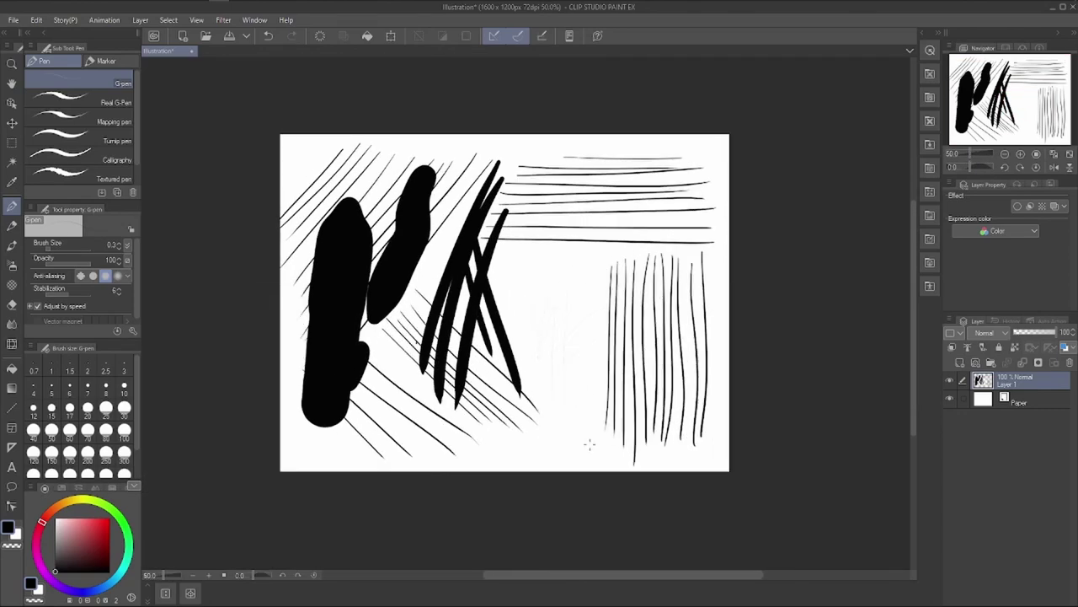
# Clear the practice strokes from Layer 1 and close the illustration without saving it.
pyautogui.press('Delete')
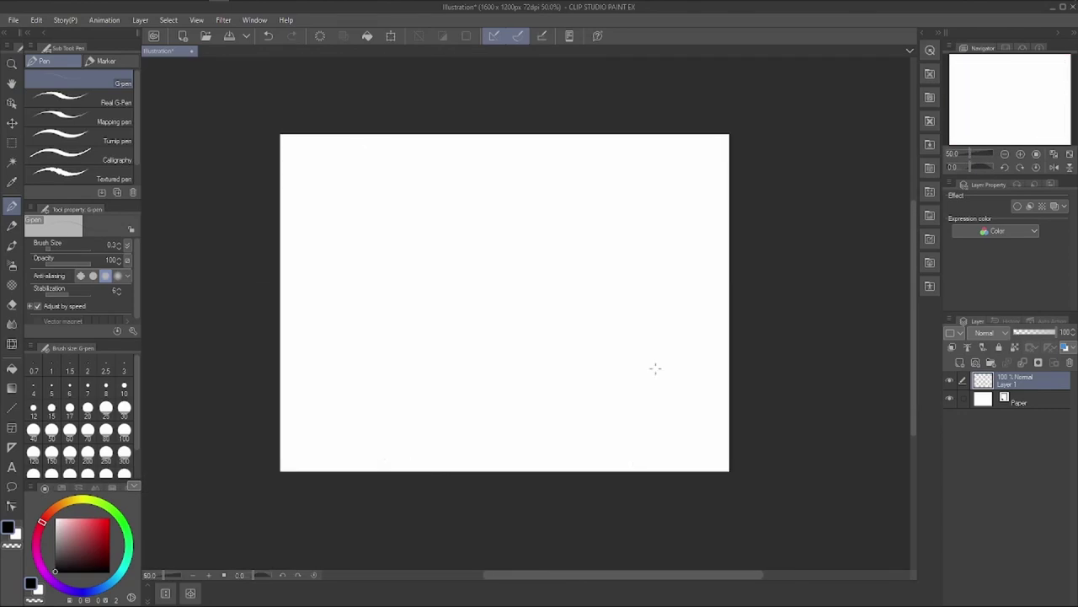
pyautogui.click(191, 52)
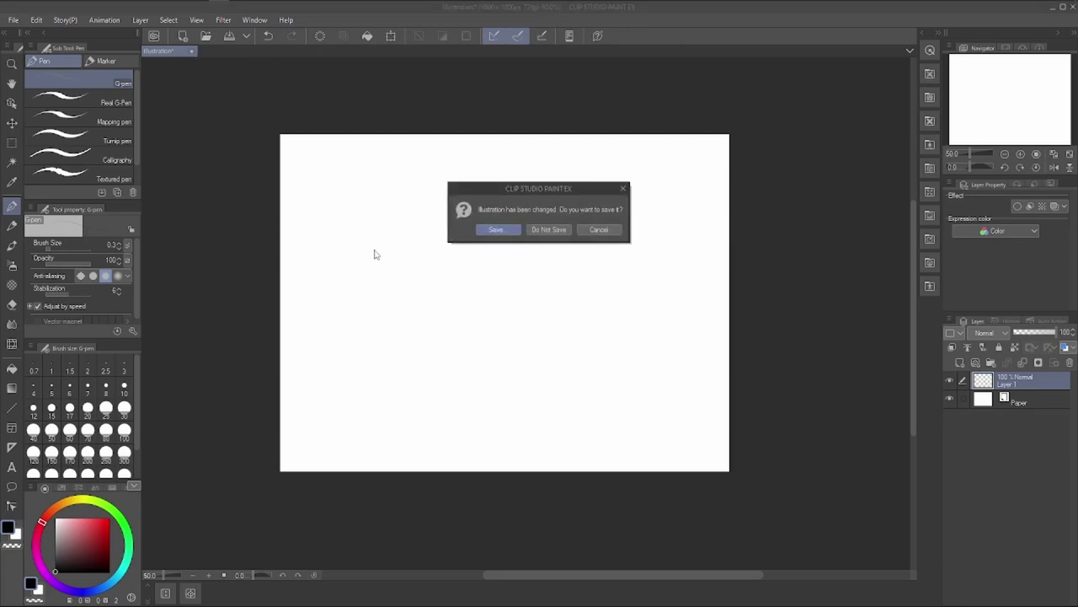
pyautogui.click(548, 229)
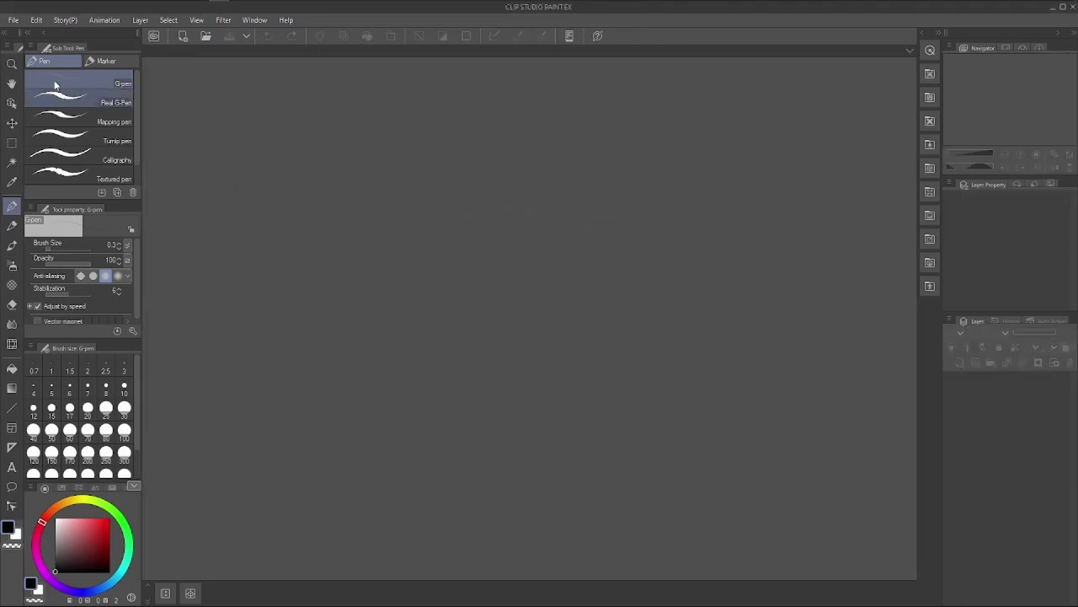
# Start a new document and review the Webtoon, Comic, Printing of fanzine, Show all comic settings and Animation project types, returning to Illustration.
pyautogui.click(13, 21)
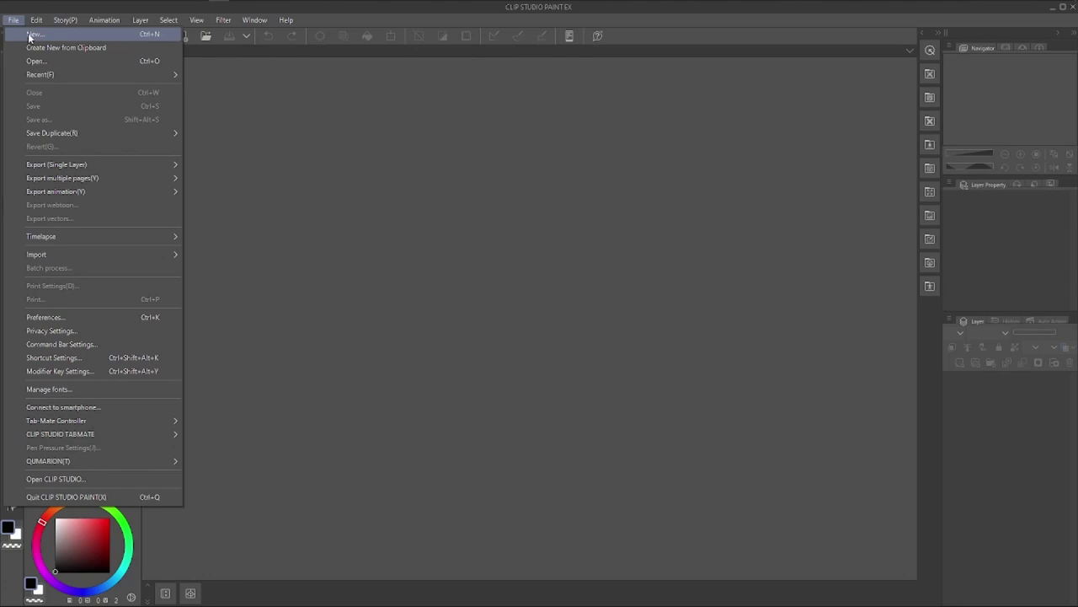
pyautogui.click(32, 35)
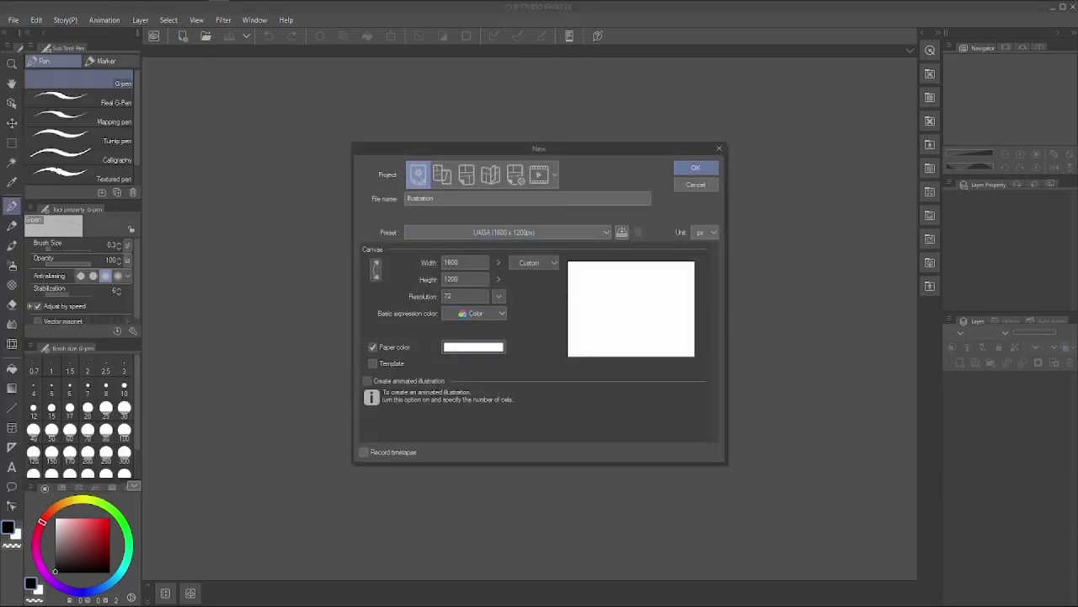
pyautogui.click(442, 174)
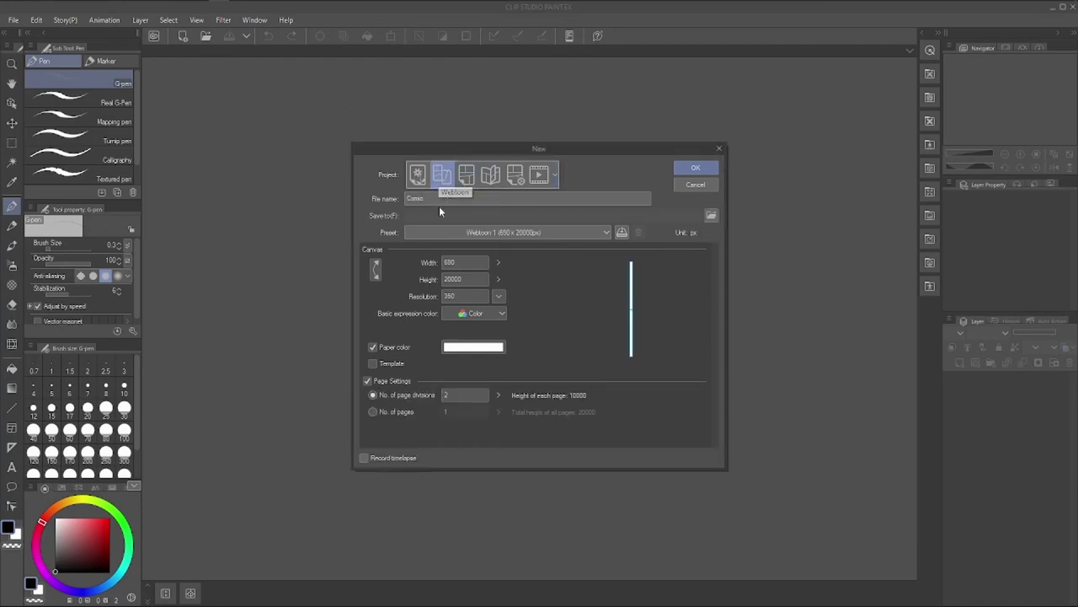
pyautogui.click(467, 175)
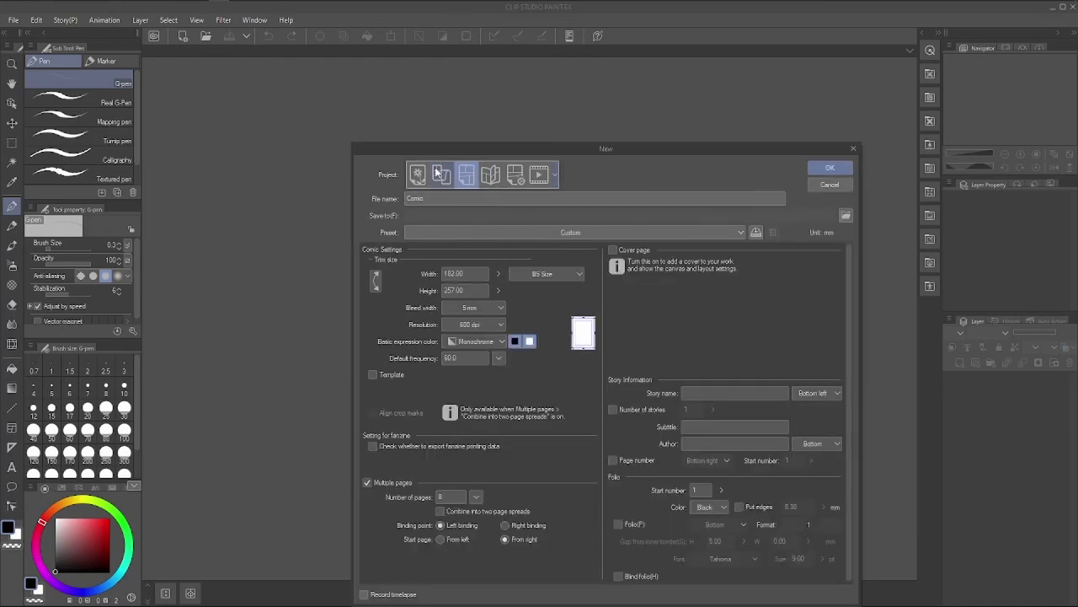
pyautogui.click(494, 179)
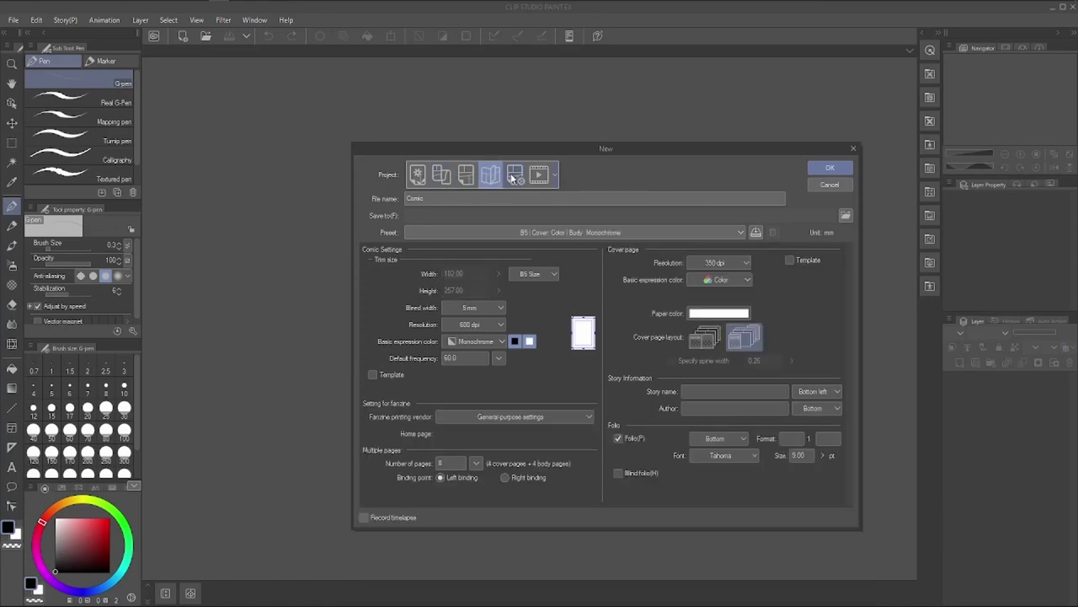
pyautogui.click(515, 180)
pyautogui.click(539, 175)
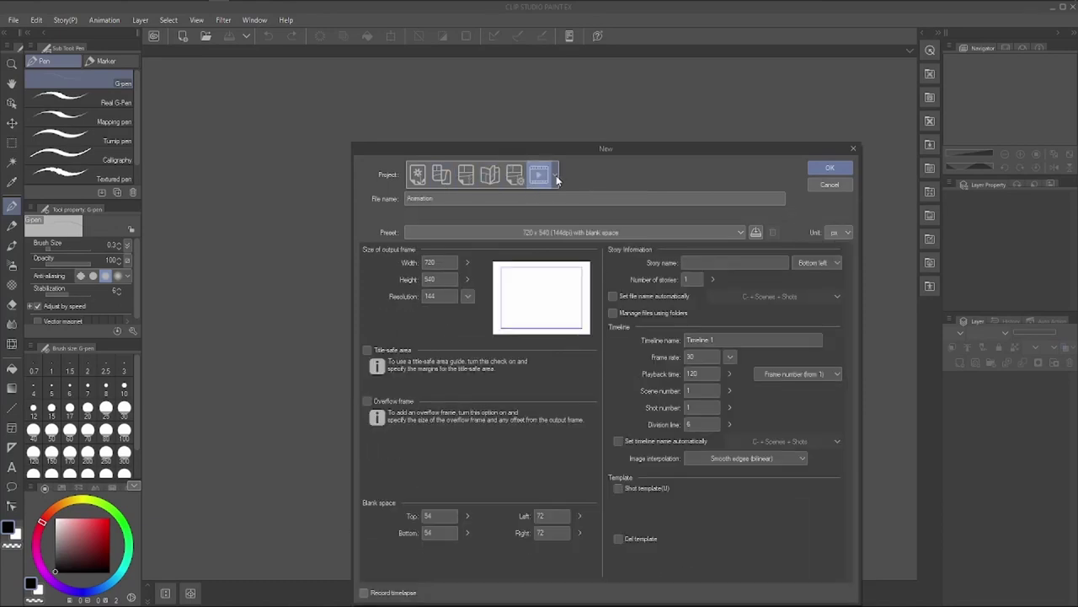
pyautogui.click(556, 178)
pyautogui.click(555, 177)
pyautogui.click(554, 175)
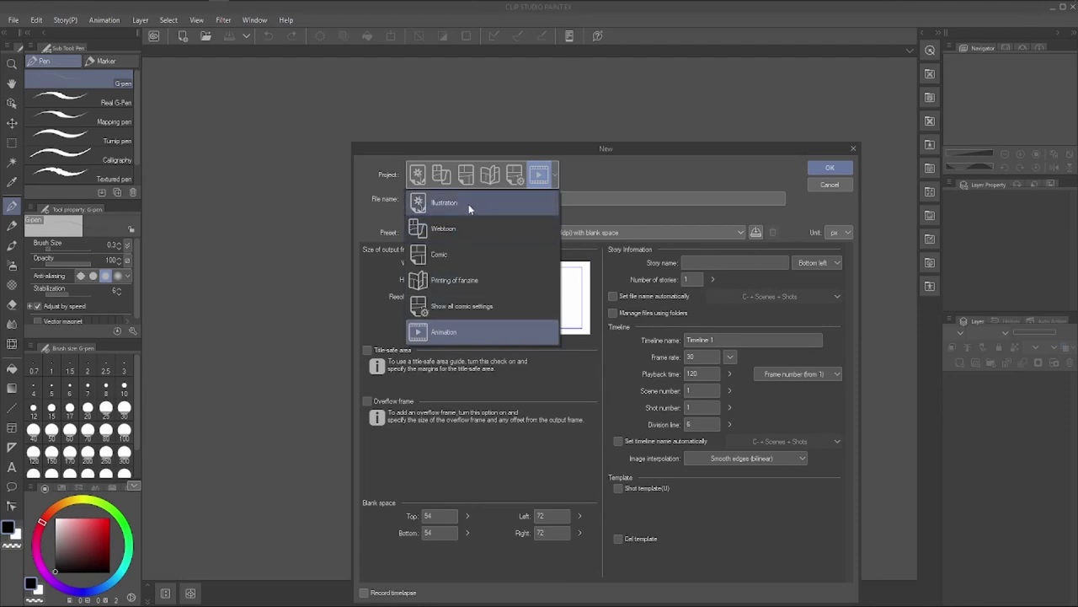
pyautogui.click(417, 177)
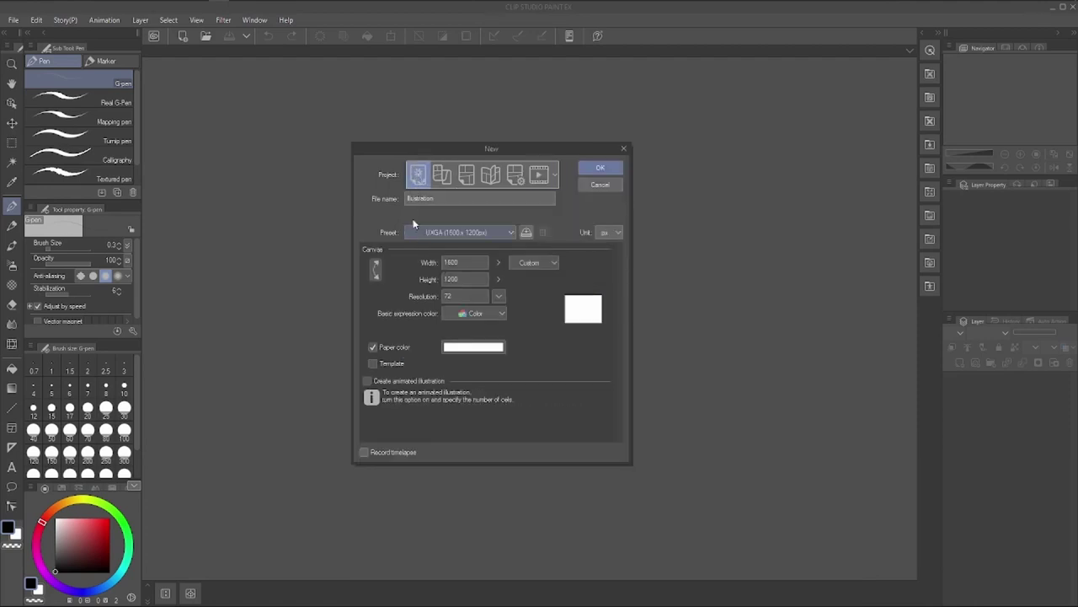
# Try the A4 and B4 paper sizes for the new canvas.
pyautogui.click(543, 265)
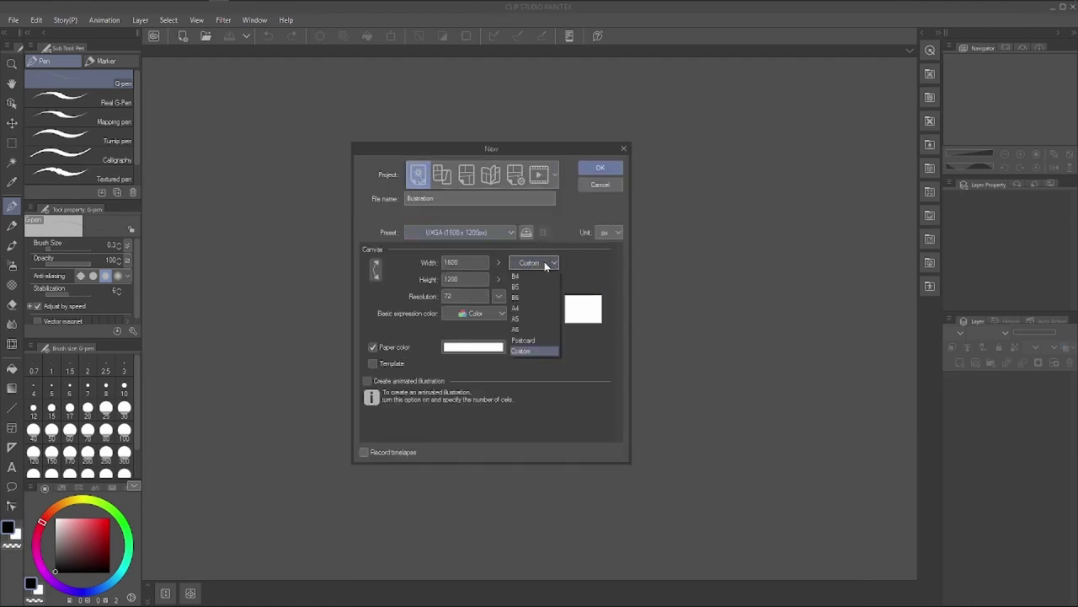
pyautogui.click(519, 312)
pyautogui.click(534, 262)
pyautogui.click(516, 277)
pyautogui.click(535, 262)
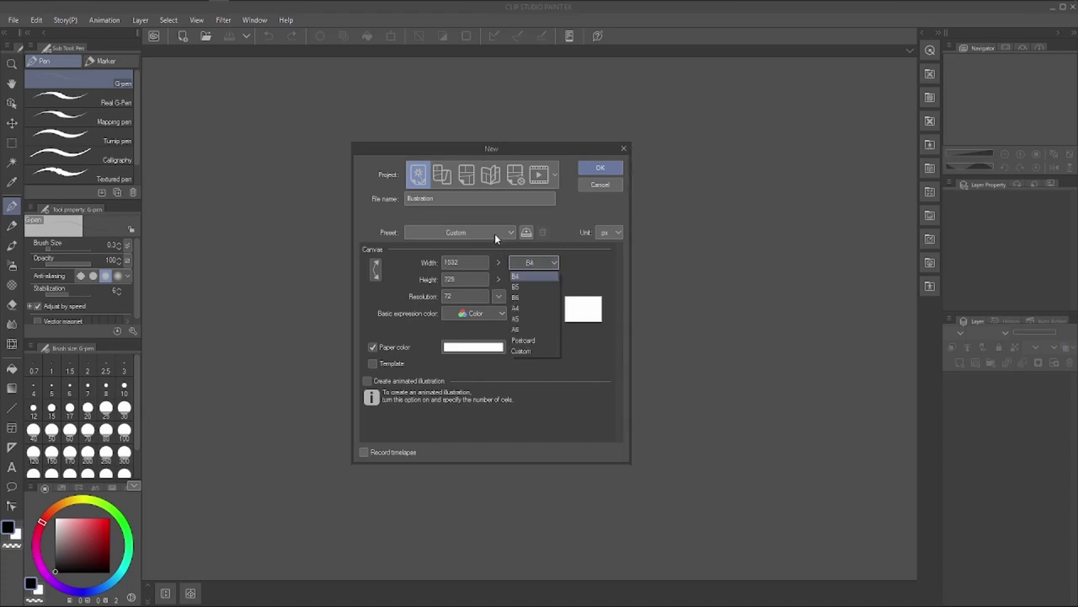
# Create the illustration from the 4K (3840 x 2160px) preset with its resolution set to 300.
pyautogui.click(495, 237)
pyautogui.click(414, 348)
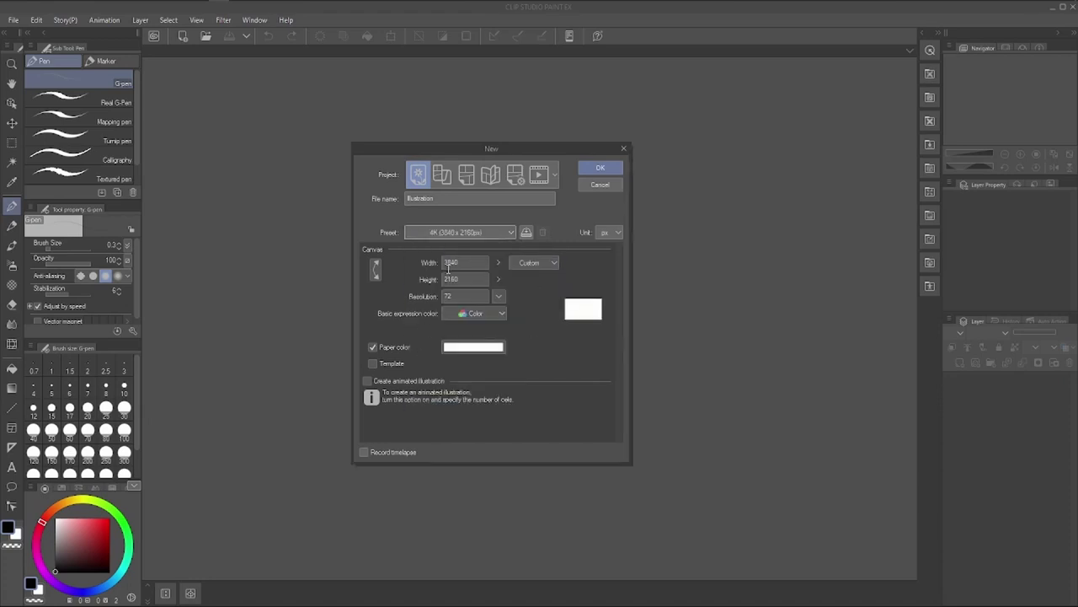
pyautogui.press('Tab')
pyautogui.press('Tab')
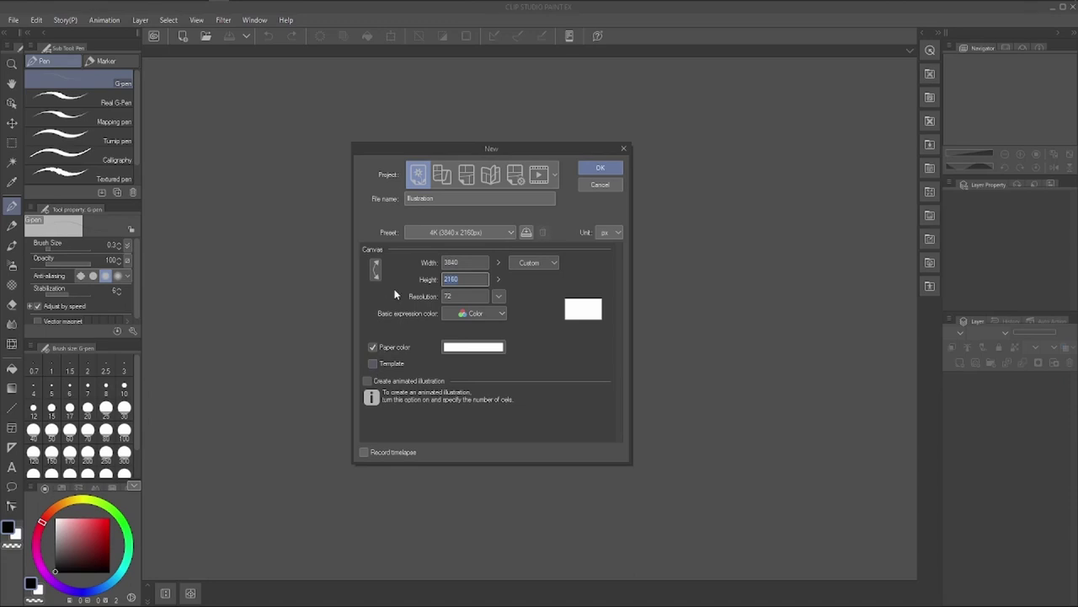
pyautogui.click(461, 295)
pyautogui.write('300')
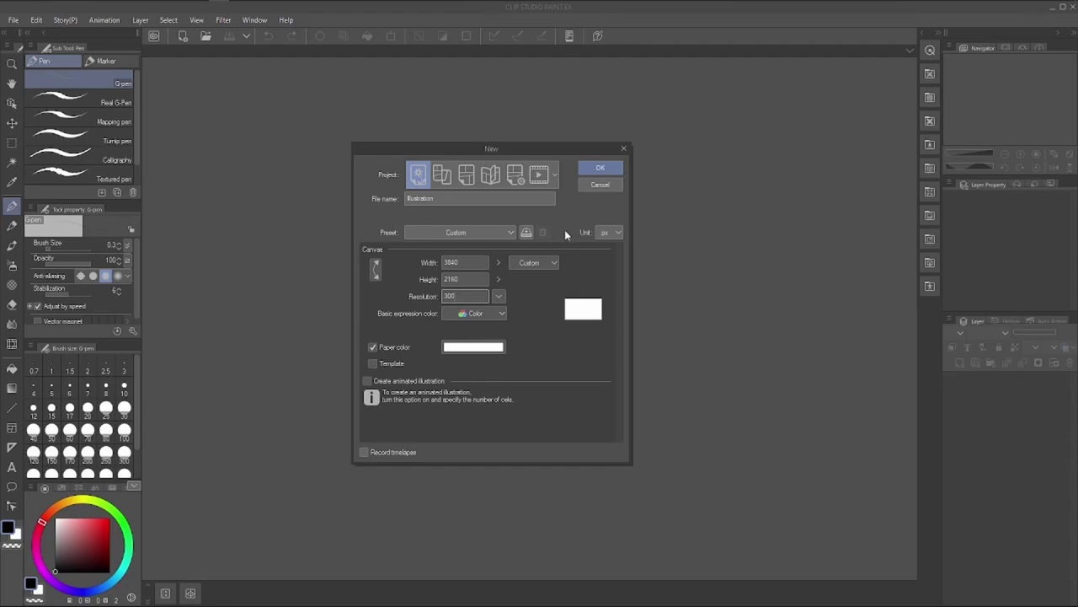
pyautogui.click(596, 169)
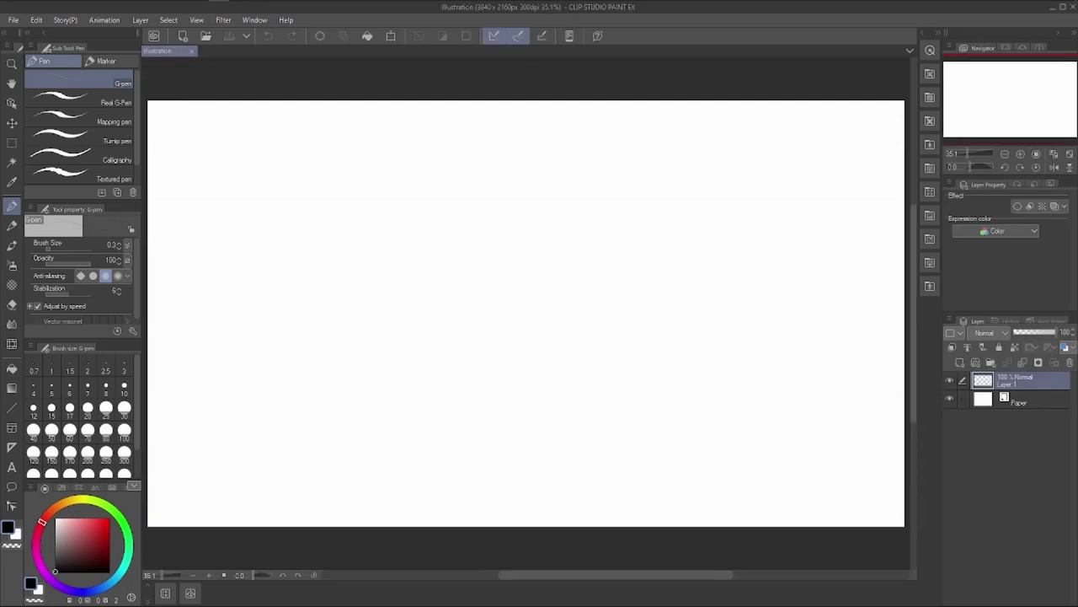
# Create a second 3840 x 2160 px illustration with Gray as its basic expression color.
pyautogui.moveTo(969, 155); pyautogui.dragTo(967, 154)
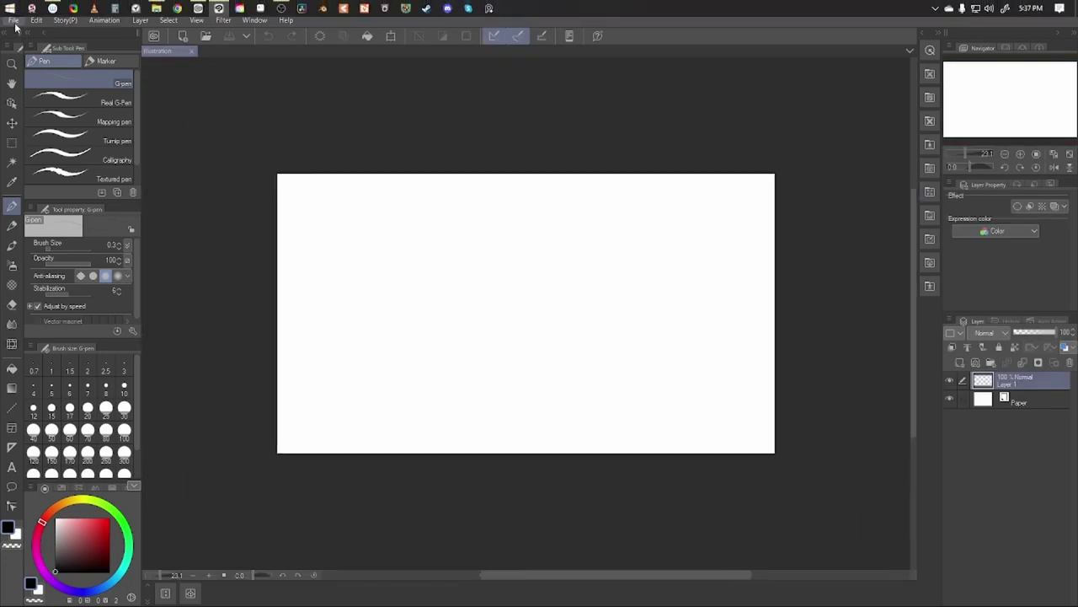
pyautogui.click(13, 19)
pyautogui.click(34, 34)
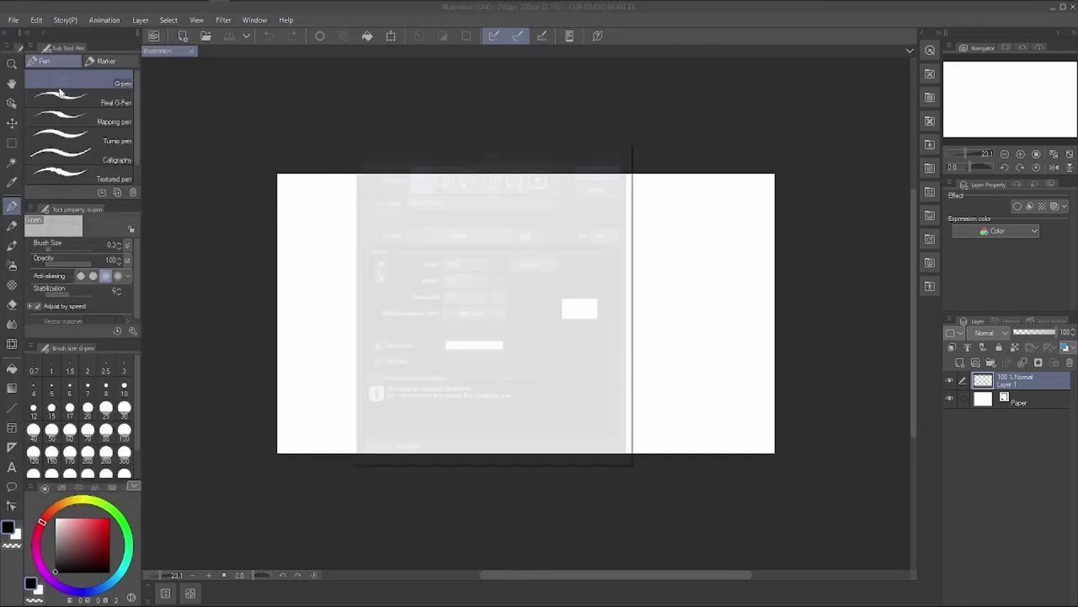
pyautogui.click(460, 316)
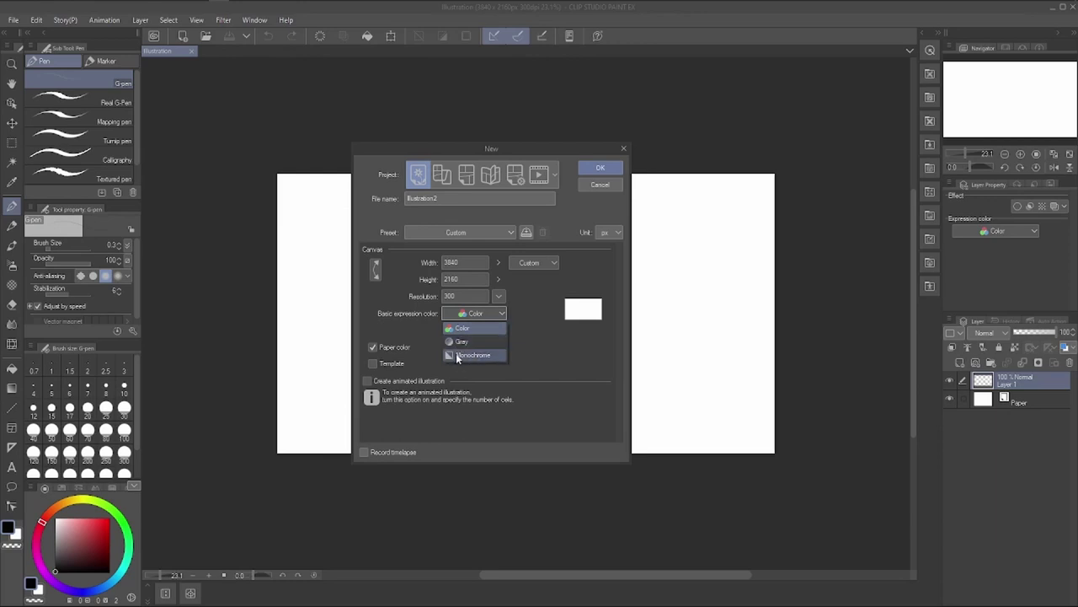
pyautogui.click(481, 342)
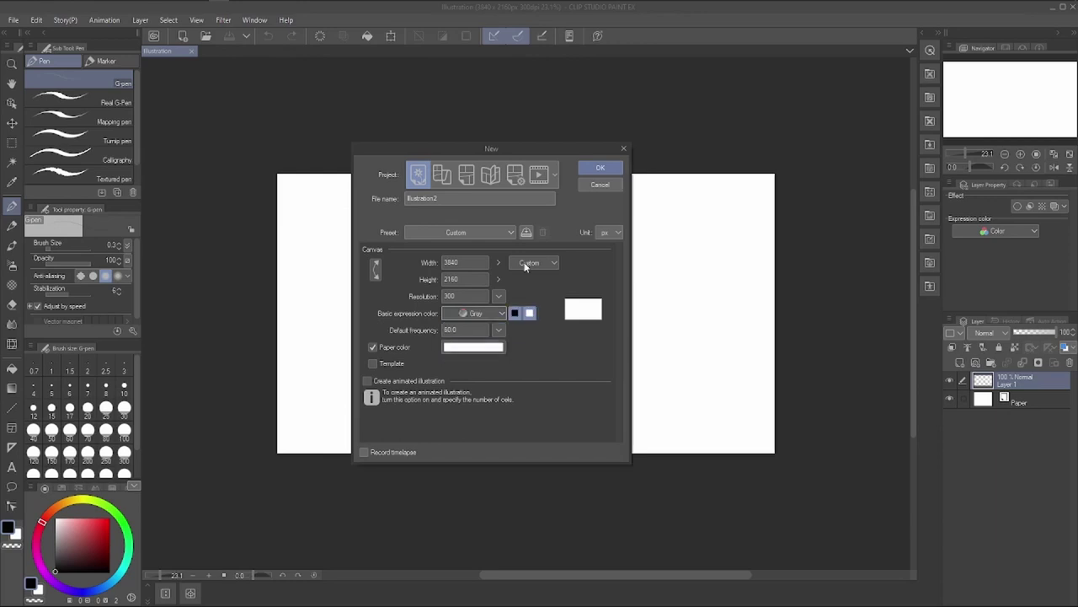
pyautogui.click(597, 175)
# Choose pure red and G-pen size 30, and scribble several slanted and near-vertical test strokes on the gray canvas.
pyautogui.click(109, 517)
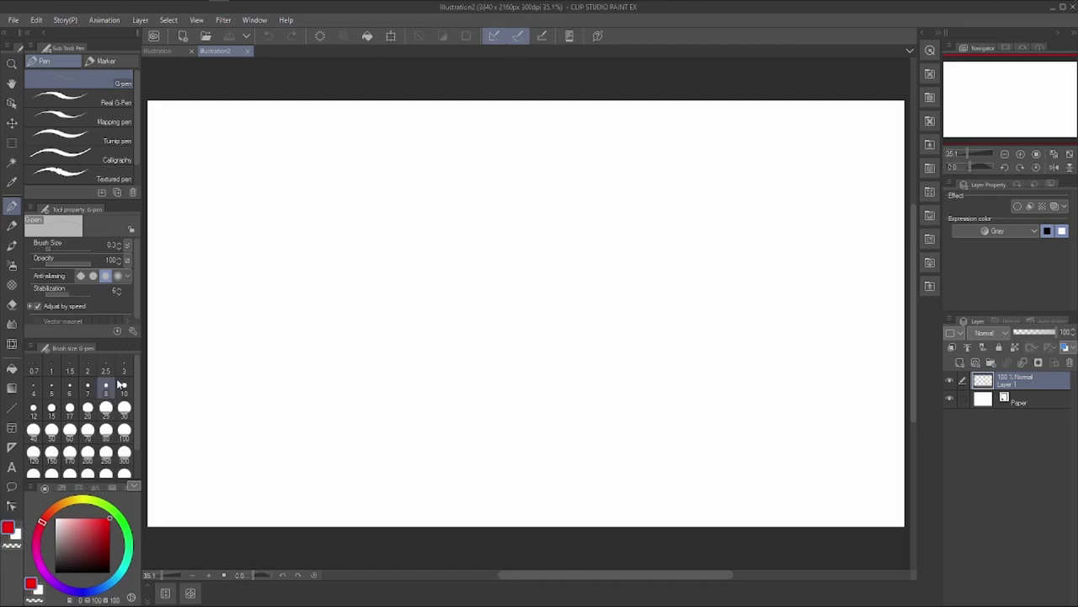
pyautogui.click(124, 407)
pyautogui.moveTo(341, 206)
pyautogui.mouseDown()
pyautogui.moveTo(349, 282)
pyautogui.moveTo(392, 319)
pyautogui.mouseUp()
pyautogui.moveTo(297, 388)
pyautogui.mouseDown()
pyautogui.moveTo(440, 299)
pyautogui.moveTo(568, 316)
pyautogui.mouseUp()
pyautogui.moveTo(441, 216); pyautogui.dragTo(430, 433)
pyautogui.moveTo(474, 205); pyautogui.dragTo(463, 446)
pyautogui.moveTo(520, 200); pyautogui.dragTo(489, 454)
pyautogui.moveTo(345, 416); pyautogui.dragTo(635, 277)
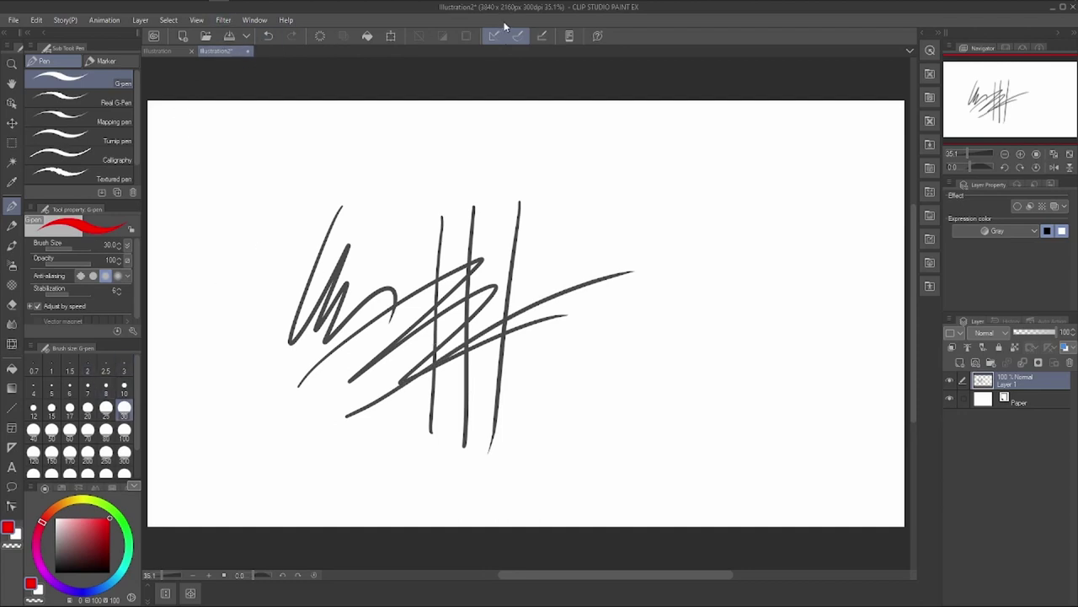
# Close the gray illustration without saving and fit the remaining color canvas to the window.
pyautogui.click(247, 50)
pyautogui.click(549, 230)
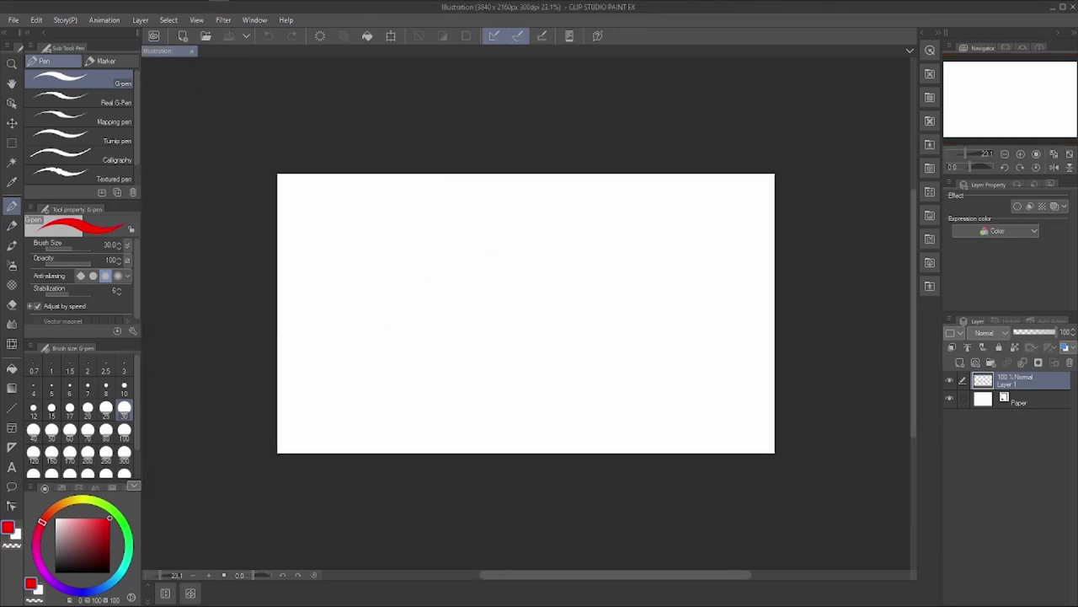
pyautogui.hotkey('ctrl', '0')
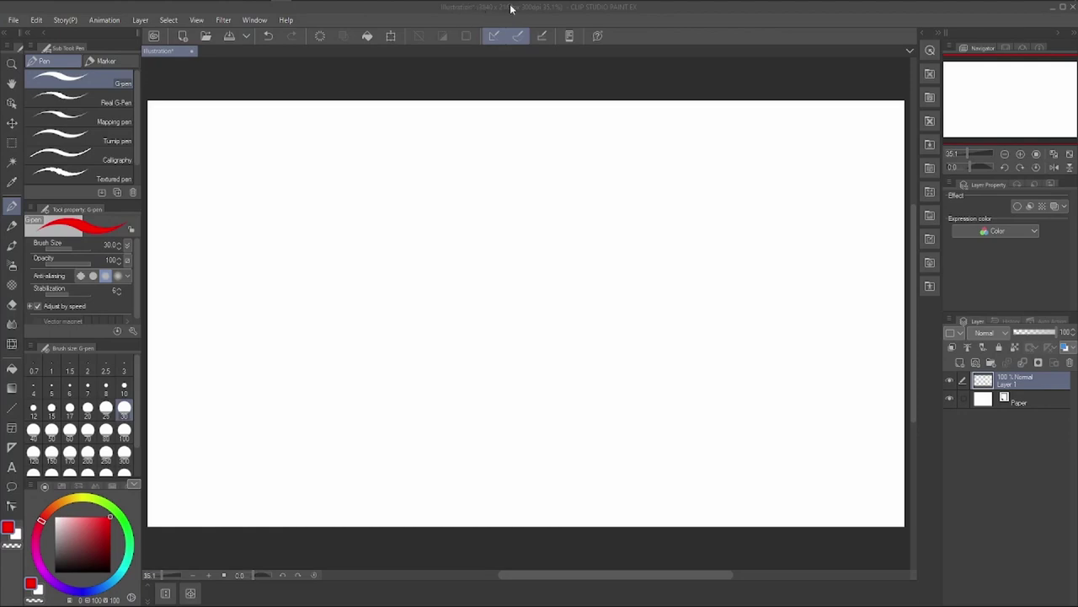
# Look over the single-layer export formats and turn on timelapse recording for the canvas.
pyautogui.click(15, 20)
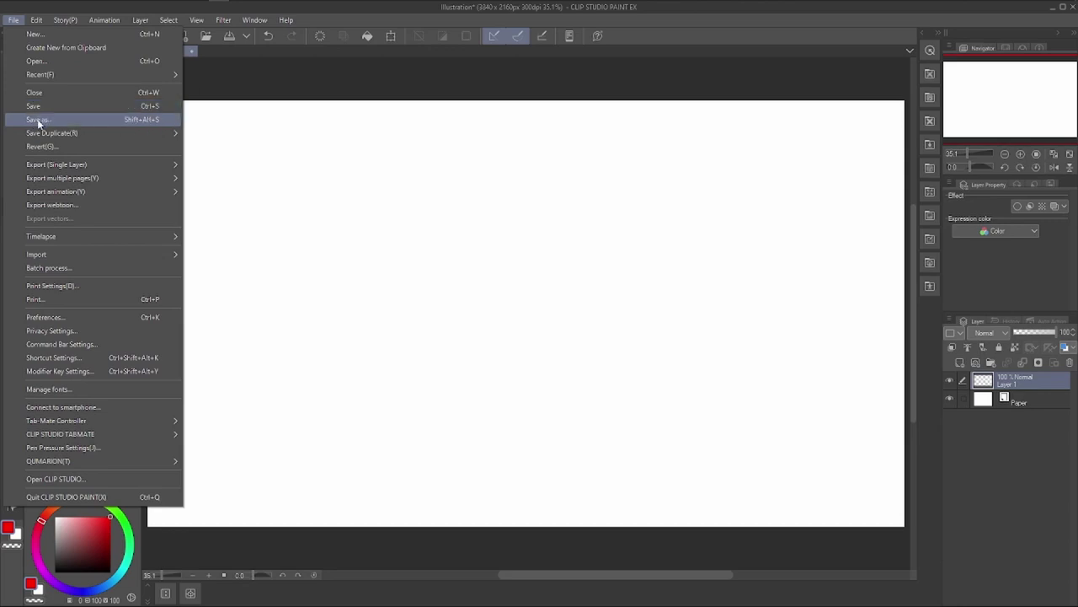
pyautogui.moveTo(42, 167)
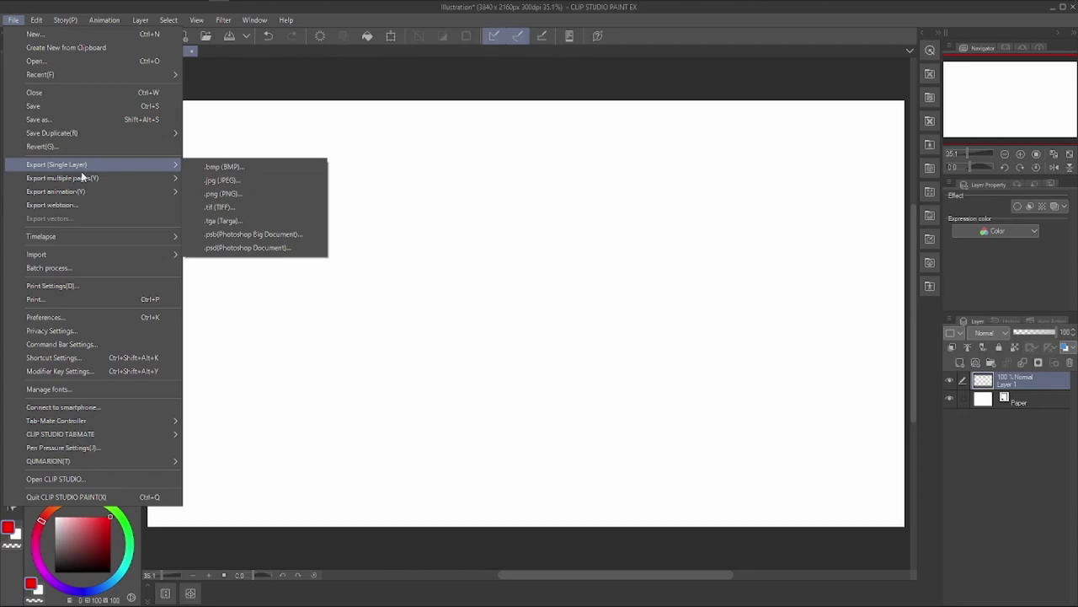
pyautogui.moveTo(31, 239)
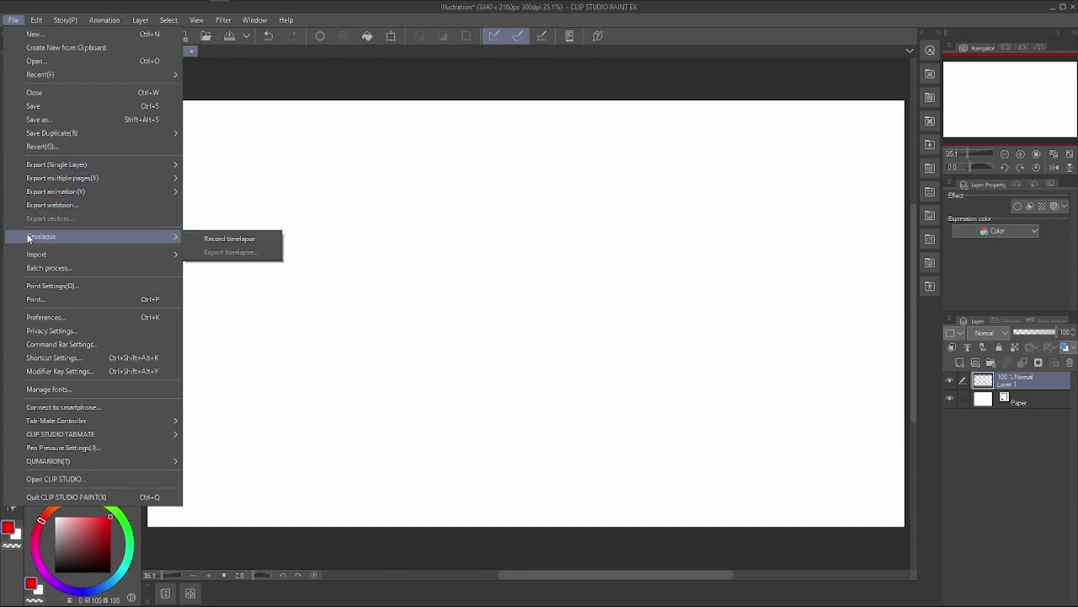
pyautogui.click(222, 238)
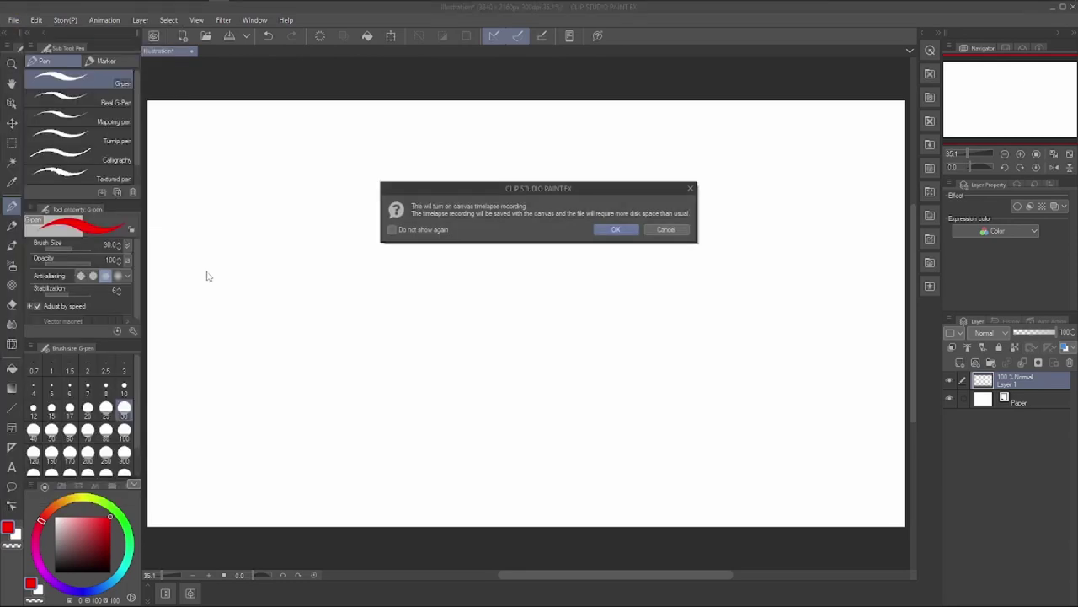
pyautogui.click(615, 230)
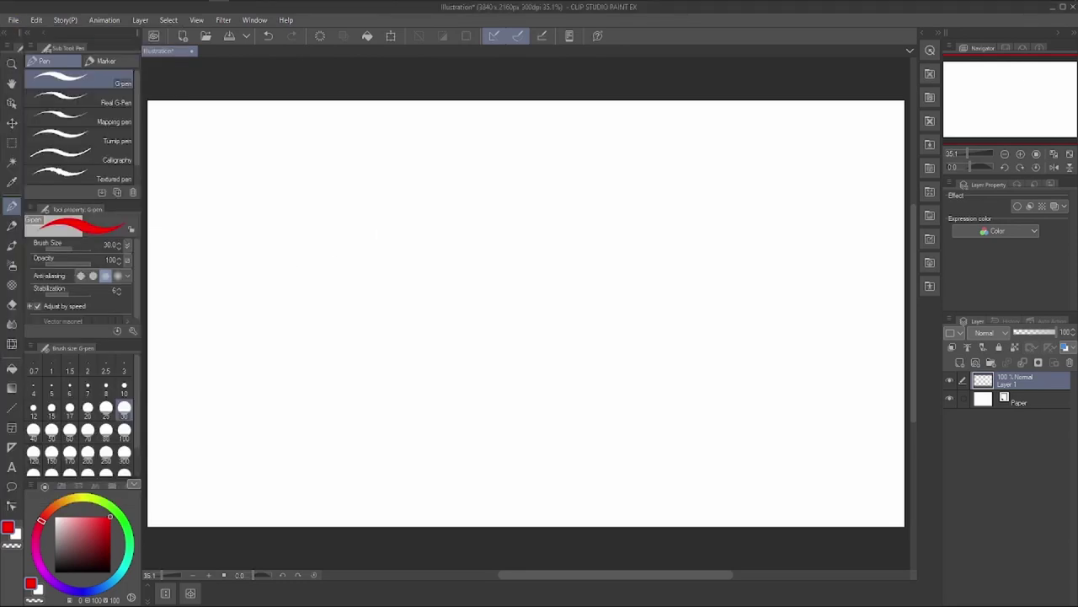
# Draw slanted red lines at the canvas's left, a rising wavy line beside them, and small dots around it.
pyautogui.moveTo(277, 162); pyautogui.dragTo(207, 325)
pyautogui.moveTo(316, 155)
pyautogui.mouseDown()
pyautogui.moveTo(230, 370)
pyautogui.moveTo(217, 433)
pyautogui.mouseUp()
pyautogui.moveTo(270, 374)
pyautogui.mouseDown()
pyautogui.moveTo(335, 368)
pyautogui.moveTo(475, 214)
pyautogui.moveTo(576, 157)
pyautogui.mouseUp()
pyautogui.moveTo(304, 431); pyautogui.dragTo(312, 433)
pyautogui.moveTo(617, 267); pyautogui.dragTo(626, 270)
pyautogui.click(372, 415)
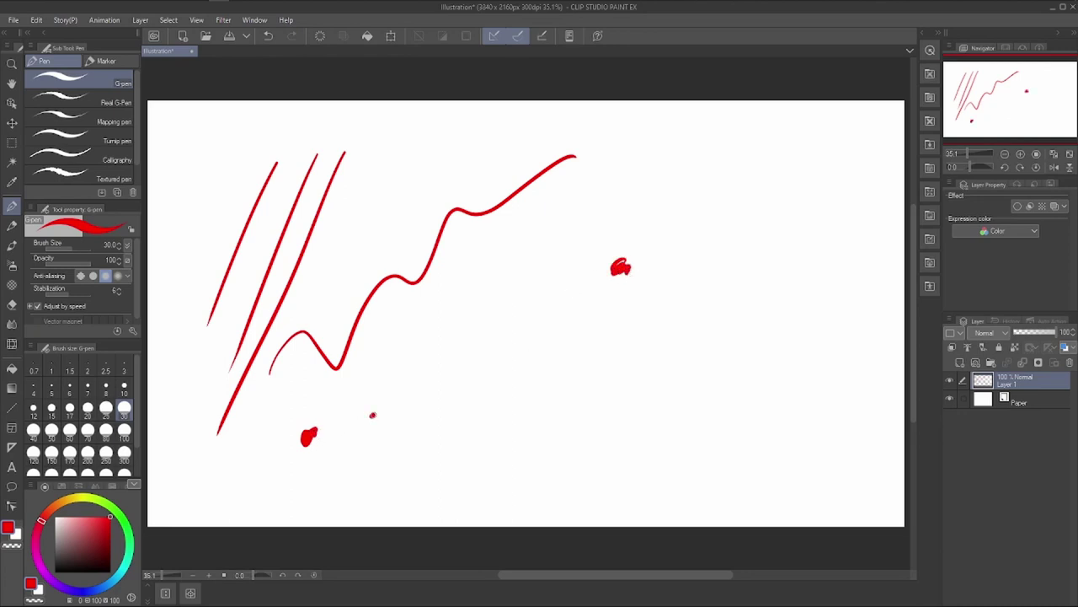
# Add a long rising curve with parallel lines beneath it, near-vertical lines, a zigzag near the upper edge and strokes above the slanted lines.
pyautogui.moveTo(371, 416)
pyautogui.mouseDown()
pyautogui.moveTo(540, 349)
pyautogui.moveTo(716, 326)
pyautogui.mouseUp()
pyautogui.moveTo(713, 177); pyautogui.dragTo(736, 341)
pyautogui.moveTo(771, 197); pyautogui.dragTo(756, 345)
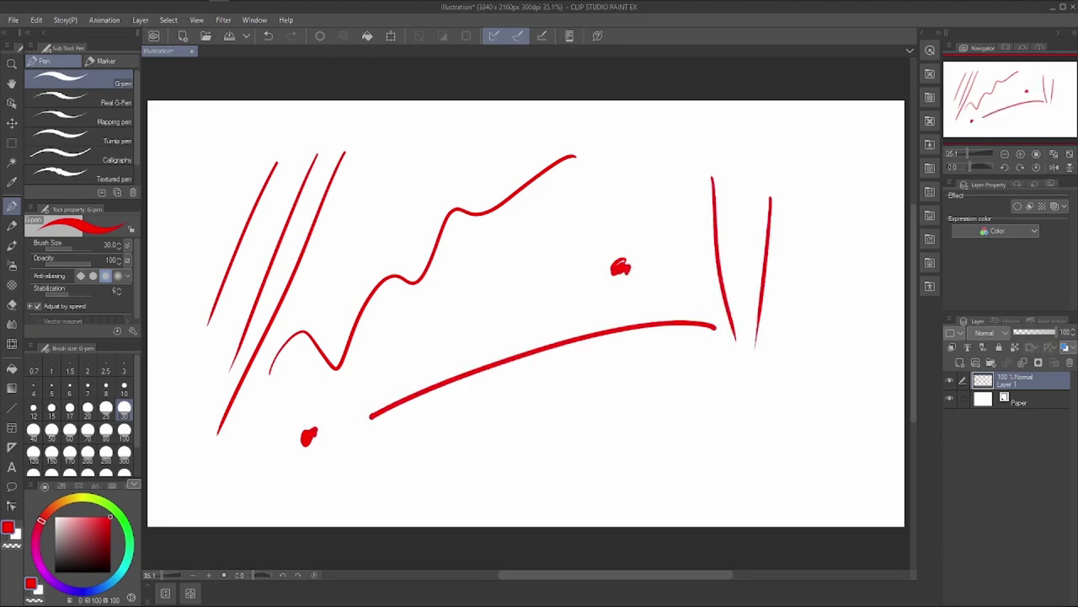
pyautogui.moveTo(468, 416); pyautogui.dragTo(704, 343)
pyautogui.moveTo(504, 434); pyautogui.dragTo(708, 368)
pyautogui.moveTo(506, 203); pyautogui.dragTo(515, 425)
pyautogui.moveTo(364, 211); pyautogui.dragTo(512, 163)
pyautogui.moveTo(198, 166)
pyautogui.mouseDown()
pyautogui.moveTo(352, 110)
pyautogui.moveTo(340, 127)
pyautogui.mouseUp()
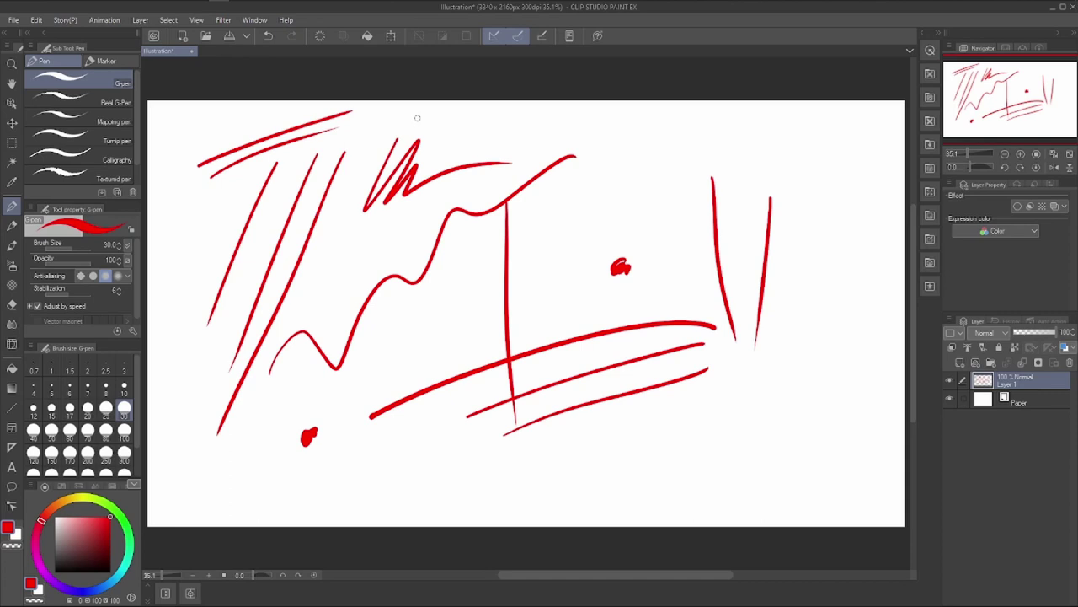
# Preview the recorded timelapse together with its export options.
pyautogui.click(13, 19)
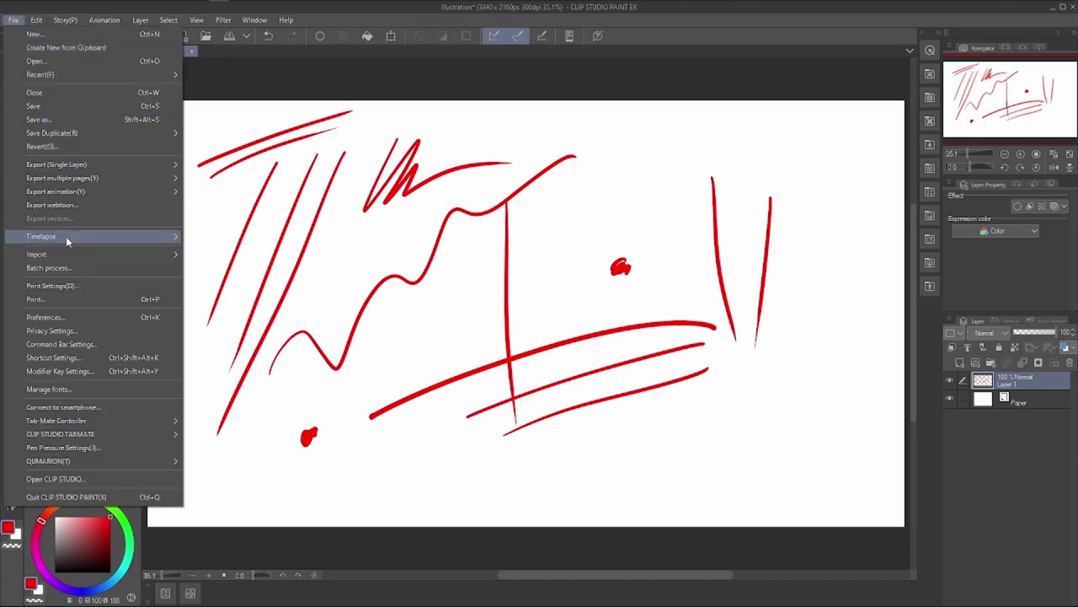
pyautogui.moveTo(89, 239)
pyautogui.click(209, 254)
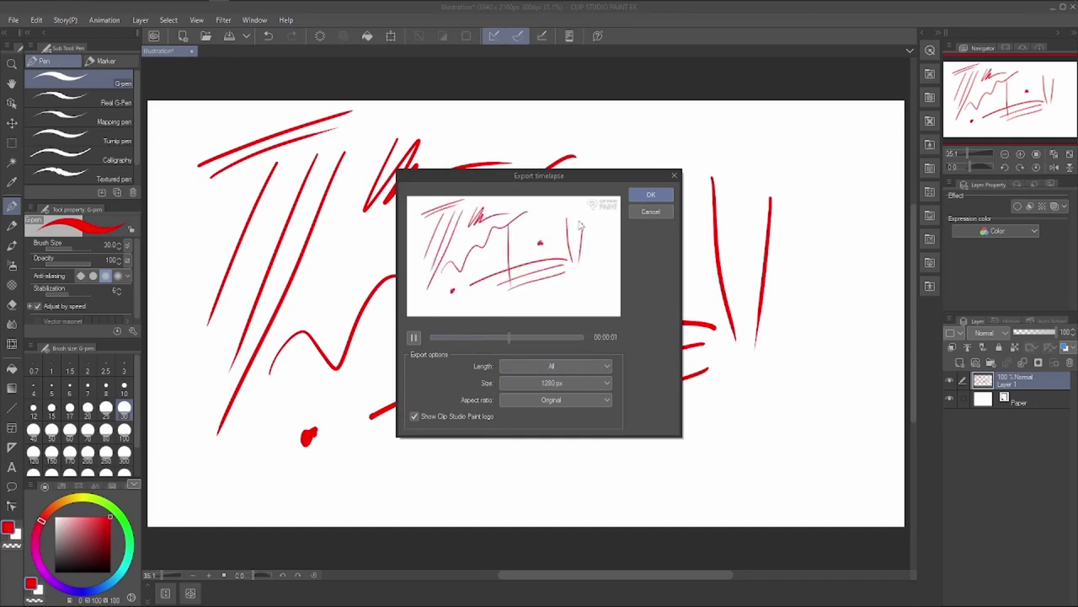
pyautogui.click(651, 198)
# Turn off timelapse recording for the canvas and delete the recorded timelapse.
pyautogui.click(14, 20)
pyautogui.moveTo(30, 239)
pyautogui.click(230, 240)
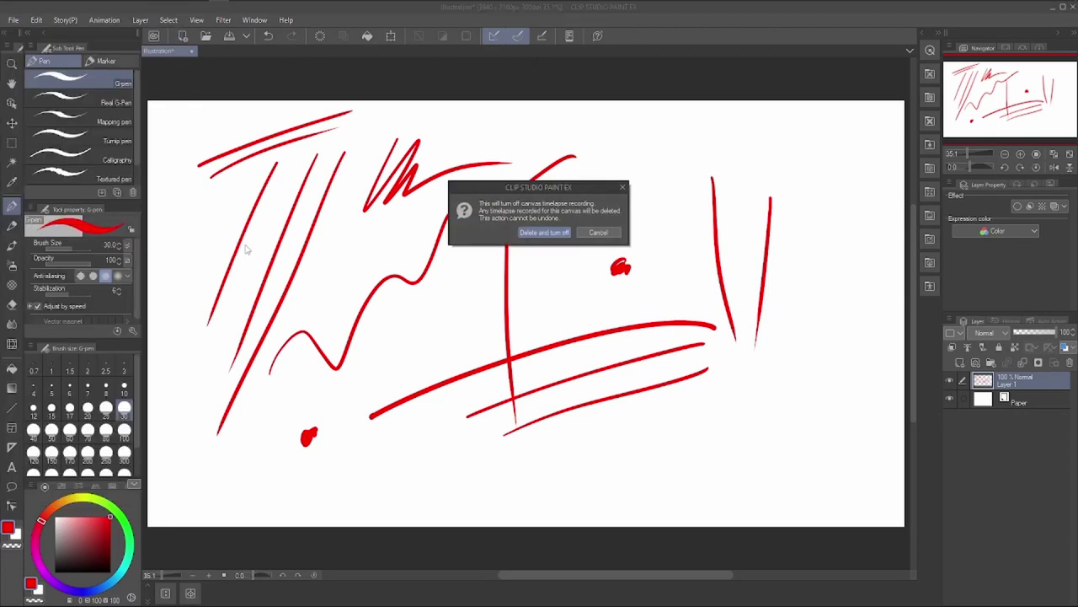
pyautogui.click(529, 232)
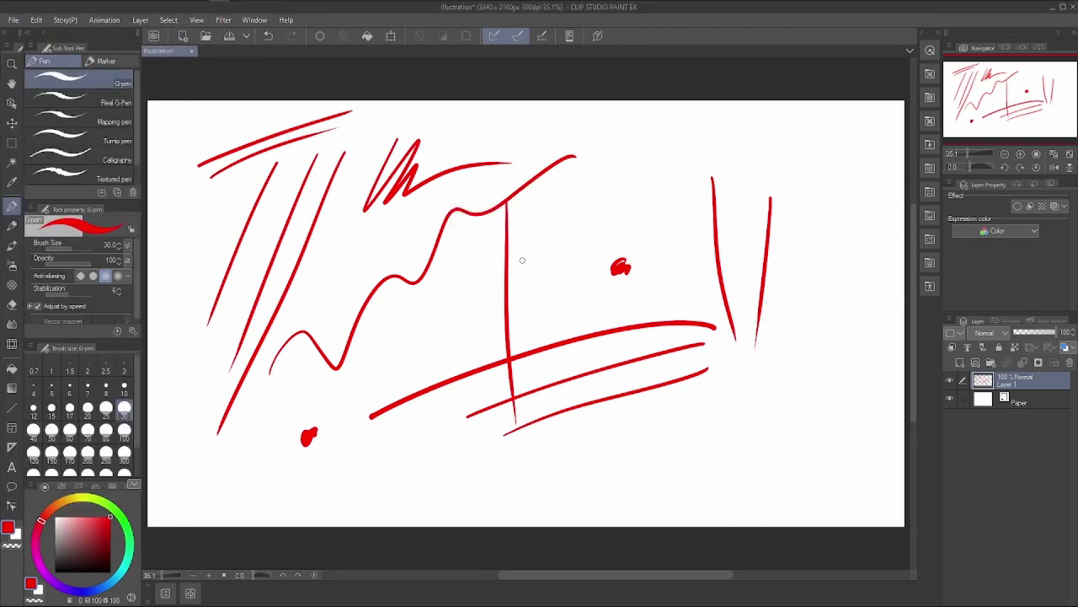
# Draw a small scribble below the wavy line and two near-vertical red strokes above its left part.
pyautogui.moveTo(363, 364)
pyautogui.mouseDown()
pyautogui.moveTo(386, 375)
pyautogui.moveTo(424, 358)
pyautogui.mouseUp()
pyautogui.moveTo(335, 406); pyautogui.dragTo(455, 363)
pyautogui.moveTo(337, 235); pyautogui.dragTo(327, 354)
pyautogui.moveTo(356, 238); pyautogui.dragTo(342, 352)
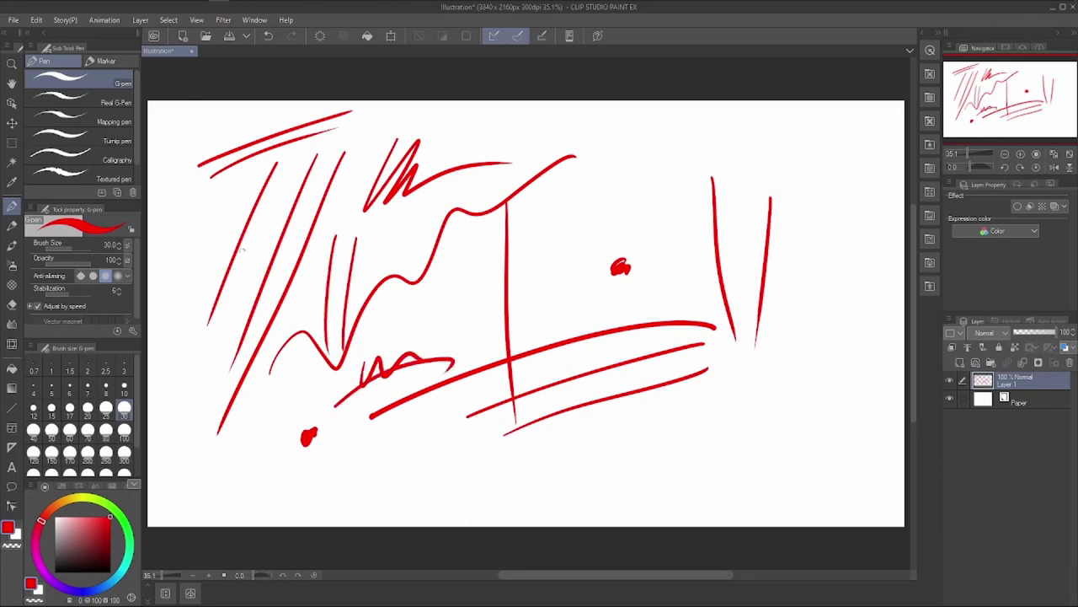
# Draw red strokes near the lower-left corner and write an underlined "40 h" above the red dot near the canvas's right side.
pyautogui.moveTo(179, 394); pyautogui.dragTo(229, 352)
pyautogui.moveTo(182, 455); pyautogui.dragTo(297, 421)
pyautogui.moveTo(210, 472); pyautogui.dragTo(299, 446)
pyautogui.moveTo(628, 134); pyautogui.dragTo(641, 160)
pyautogui.moveTo(637, 148)
pyautogui.mouseDown()
pyautogui.moveTo(634, 172)
pyautogui.moveTo(655, 150)
pyautogui.moveTo(707, 172)
pyautogui.mouseUp()
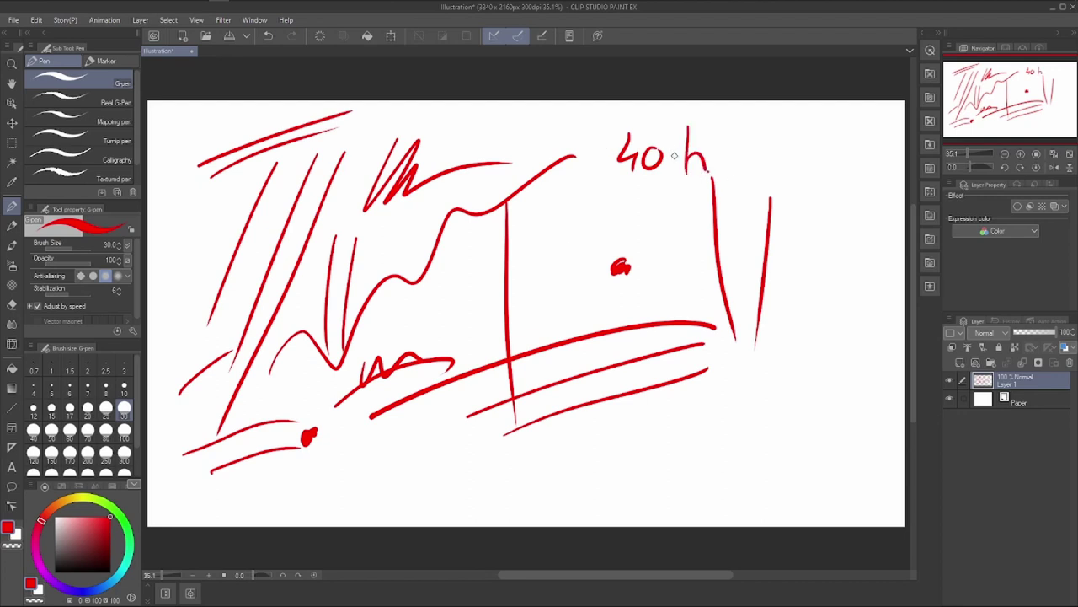
pyautogui.moveTo(610, 182)
pyautogui.mouseDown()
pyautogui.moveTo(717, 187)
pyautogui.moveTo(713, 208)
pyautogui.moveTo(729, 209)
pyautogui.mouseUp()
# Check the timelapse recording options and clear all the strokes from Layer 1.
pyautogui.click(14, 19)
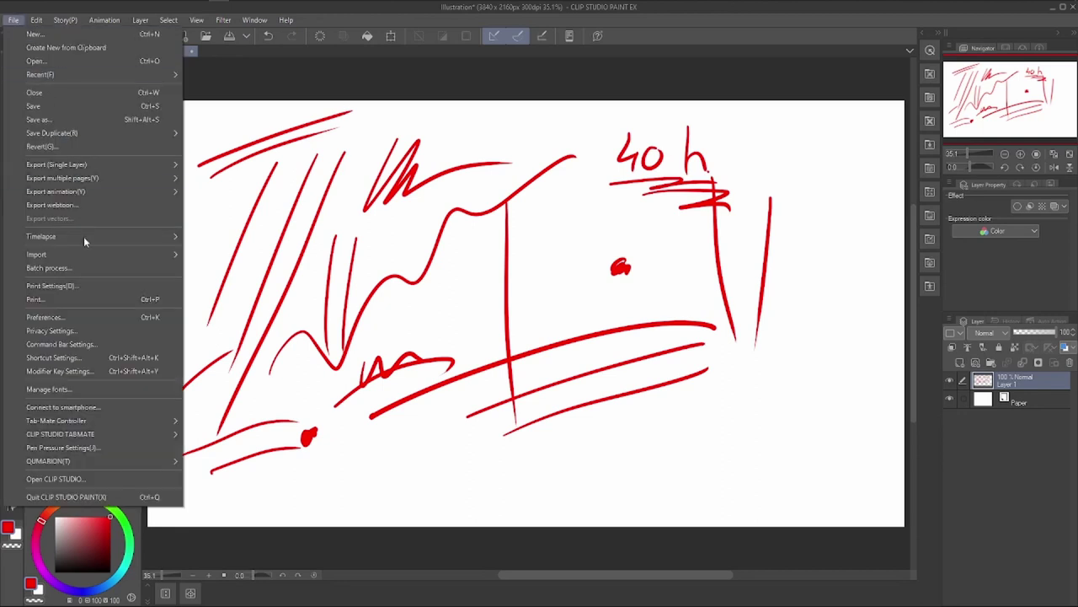
pyautogui.moveTo(168, 237)
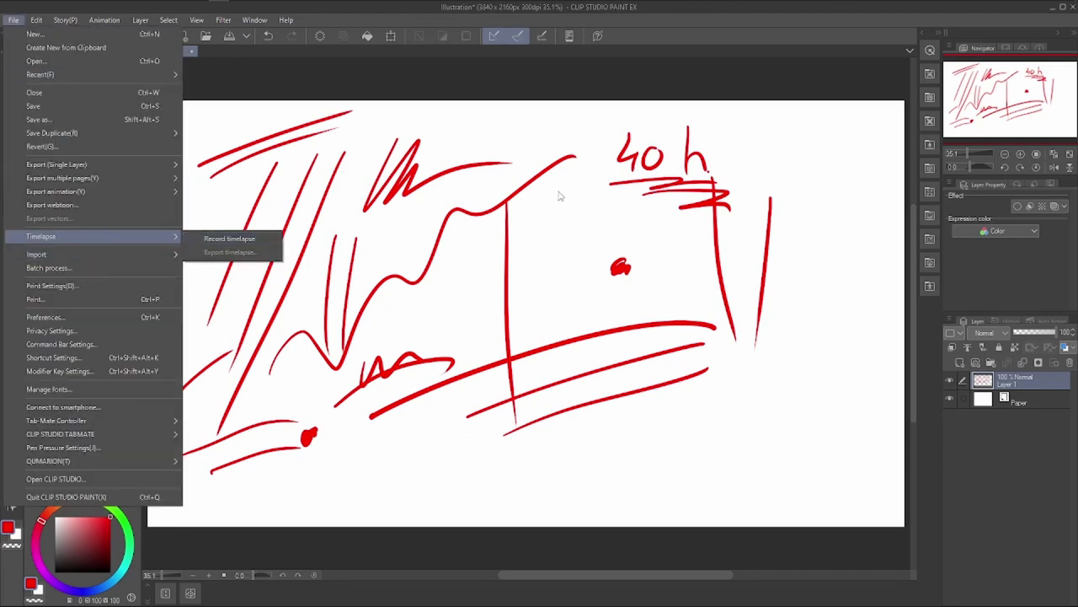
pyautogui.click(561, 98)
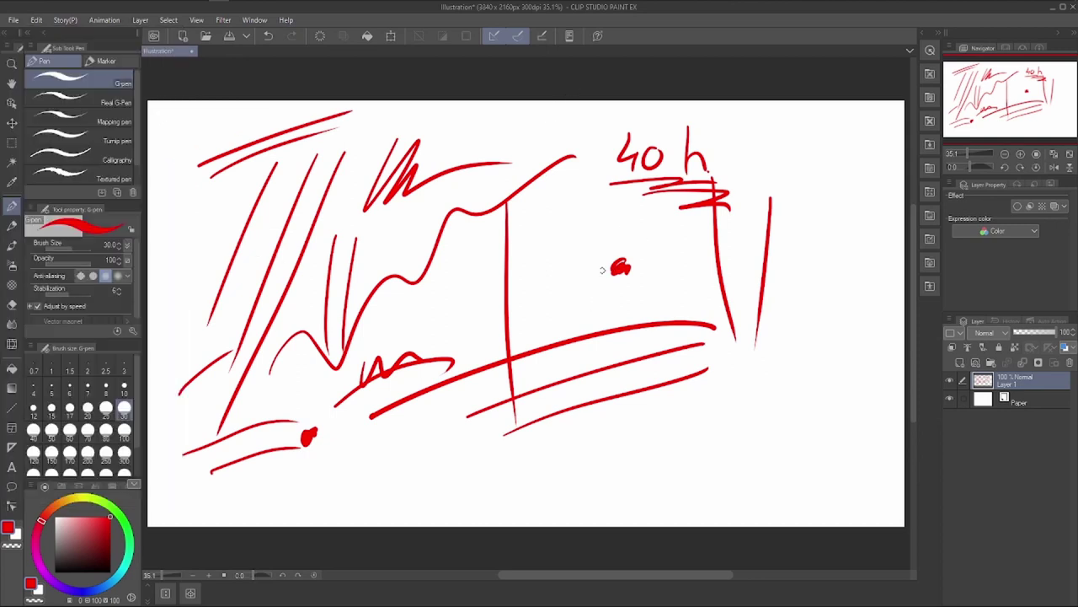
pyautogui.press('Delete')
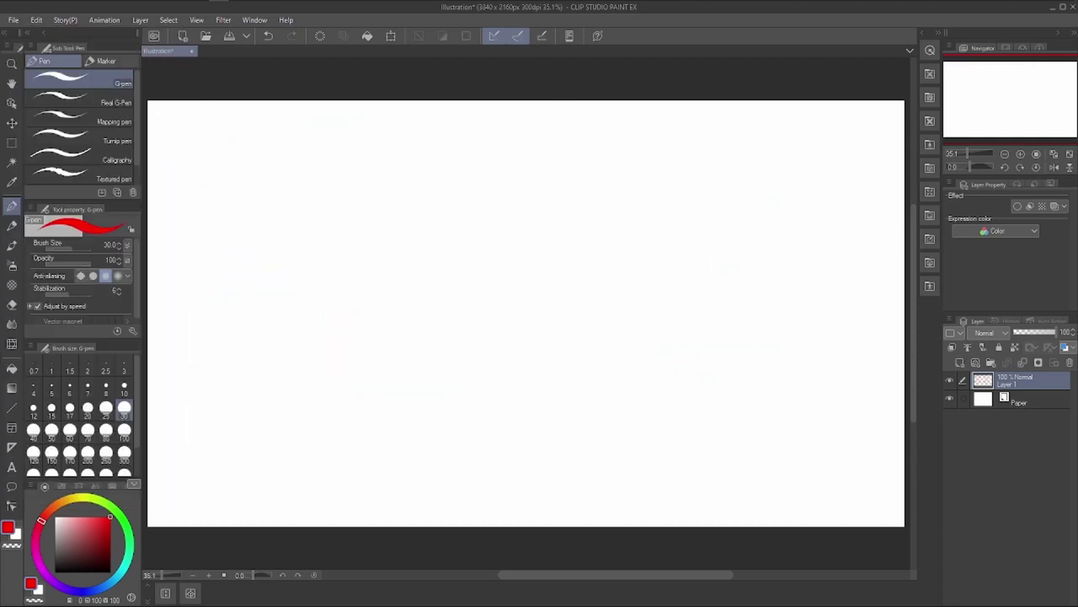
# Review the Tool, Tablet, Touch gestures, Gesture configuration and Command categories of the preferences.
pyautogui.click(14, 19)
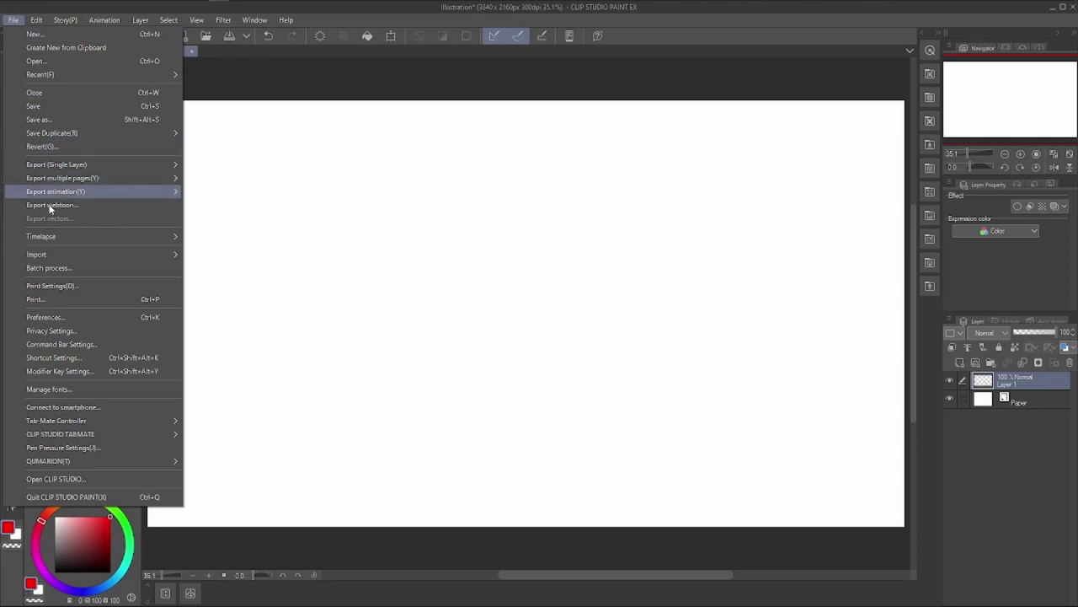
pyautogui.click(46, 319)
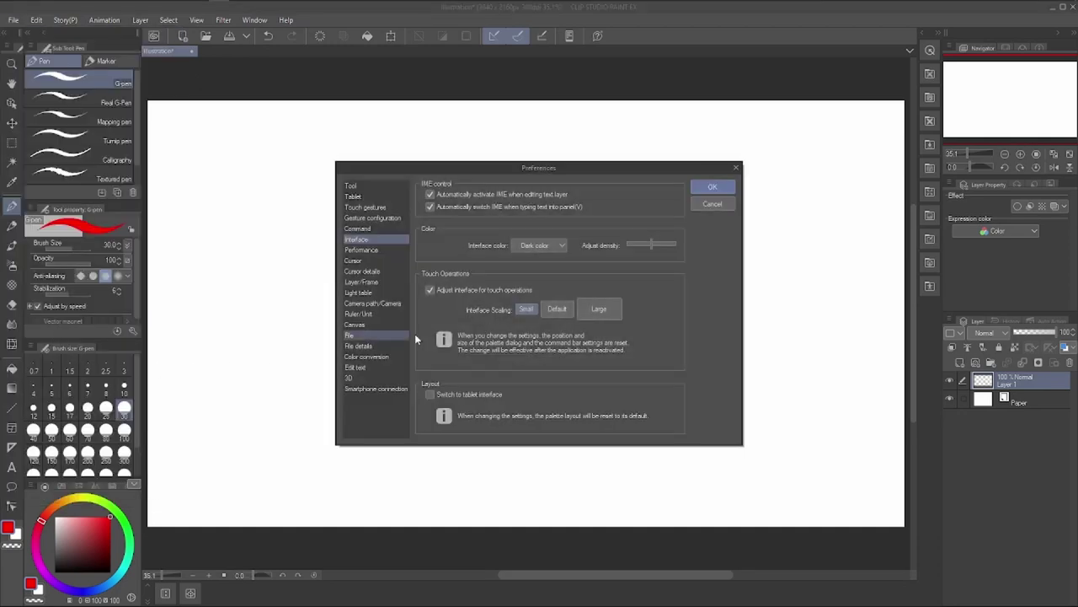
pyautogui.click(354, 184)
pyautogui.click(357, 197)
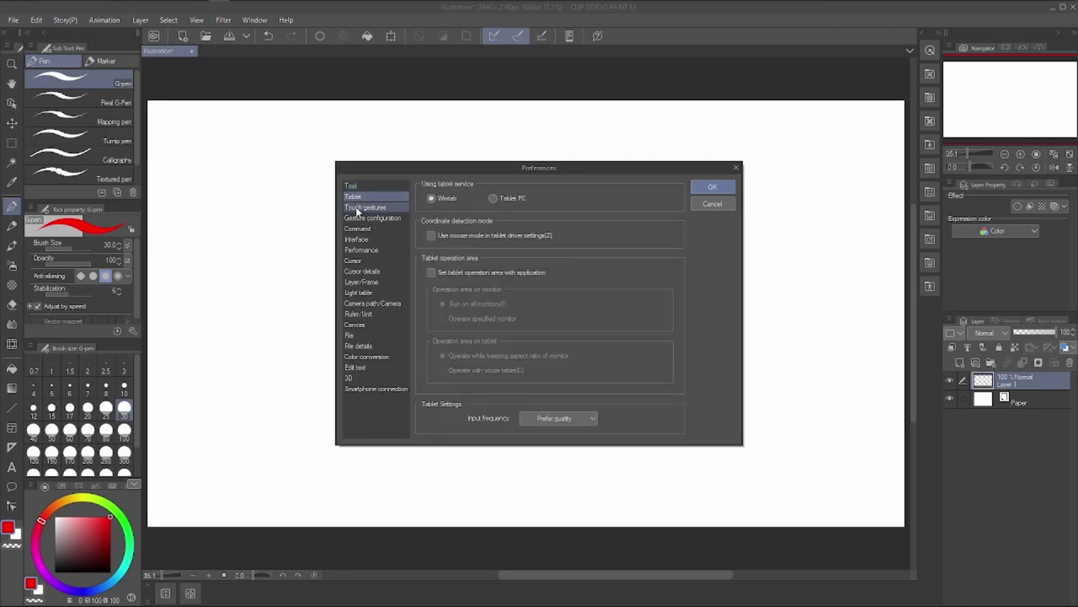
pyautogui.click(359, 207)
pyautogui.click(361, 218)
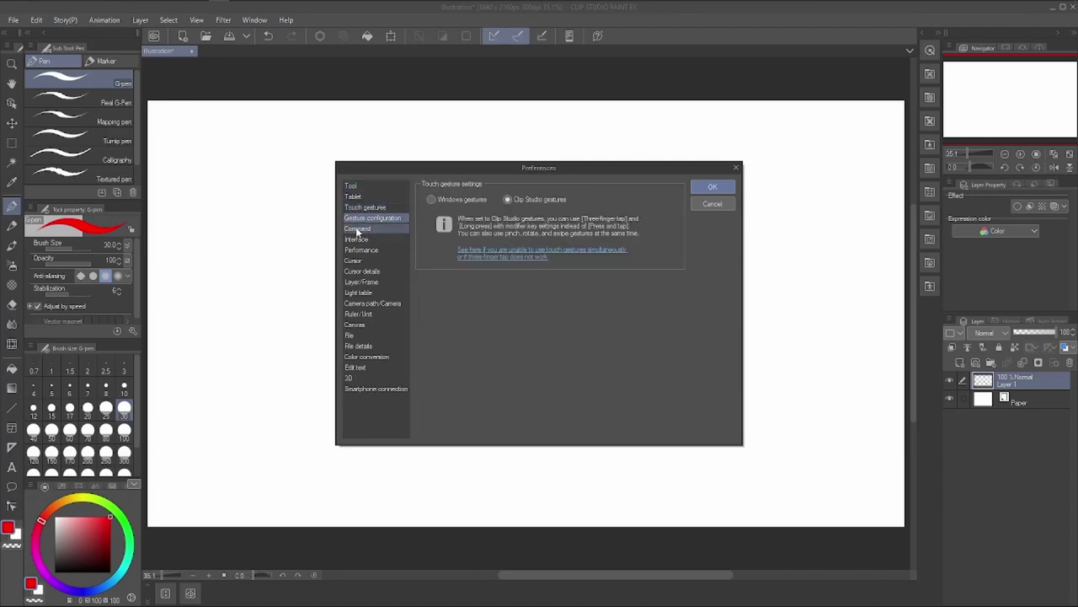
pyautogui.click(357, 230)
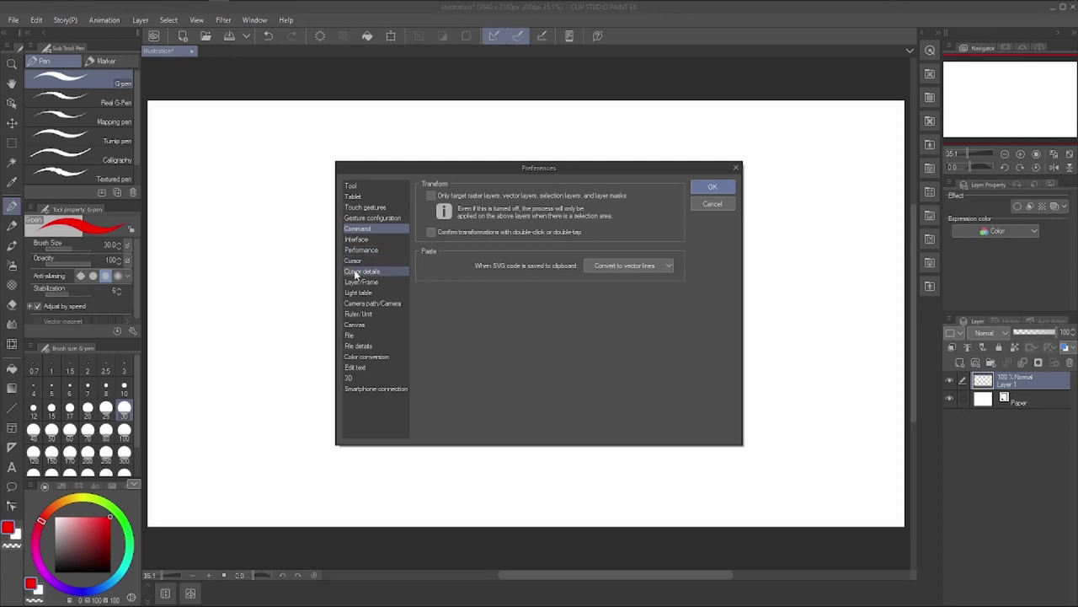
pyautogui.click(355, 189)
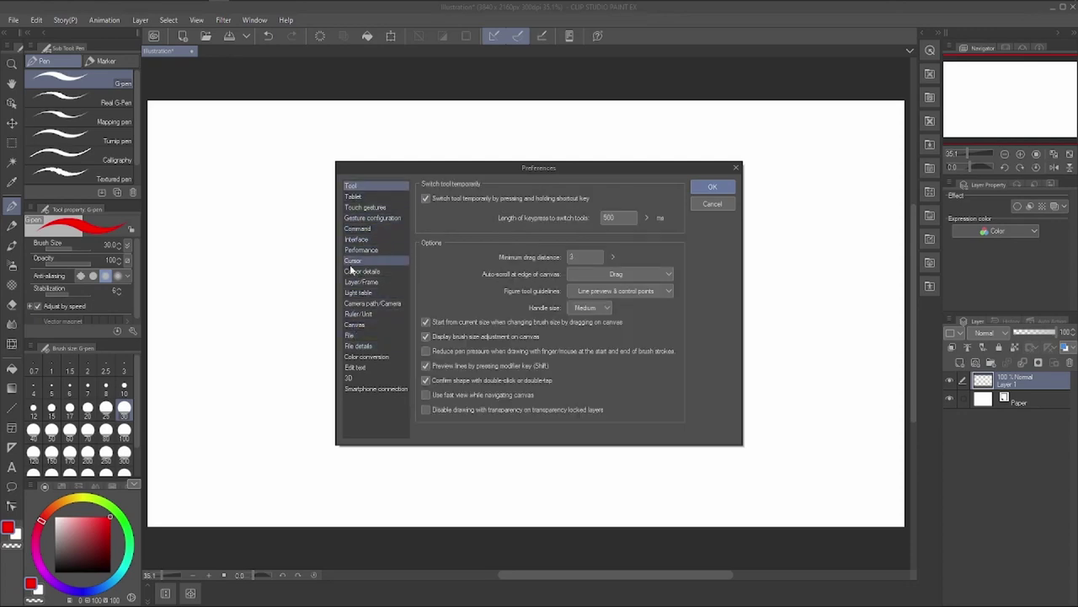
# Set the canvas auto-recovery interval in the File preferences to 5 minutes.
pyautogui.click(351, 335)
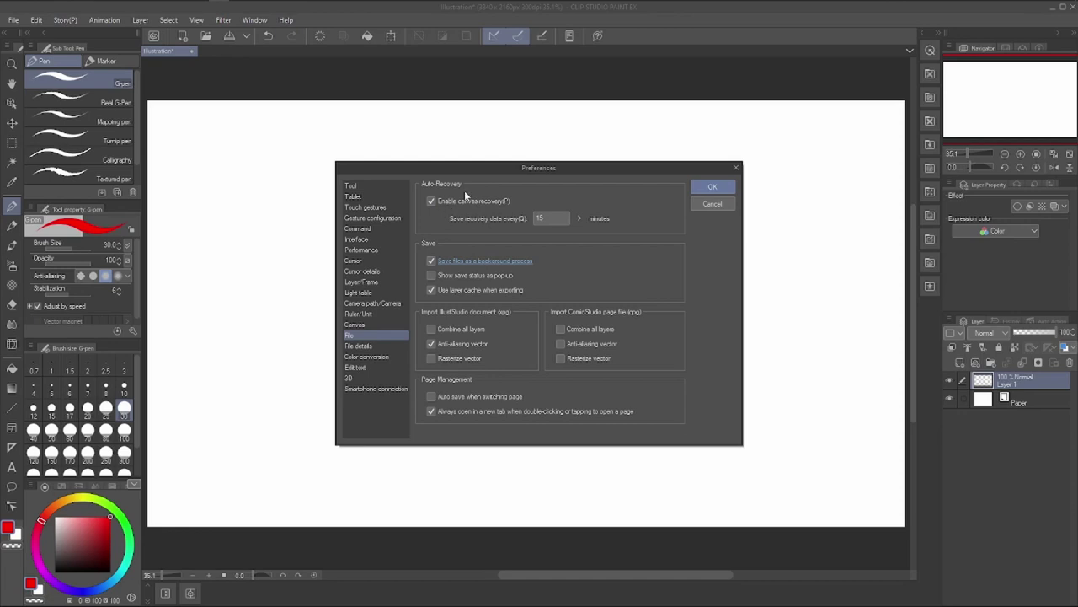
pyautogui.moveTo(579, 219); pyautogui.dragTo(580, 231)
pyautogui.write('5')
pyautogui.press('Tab')
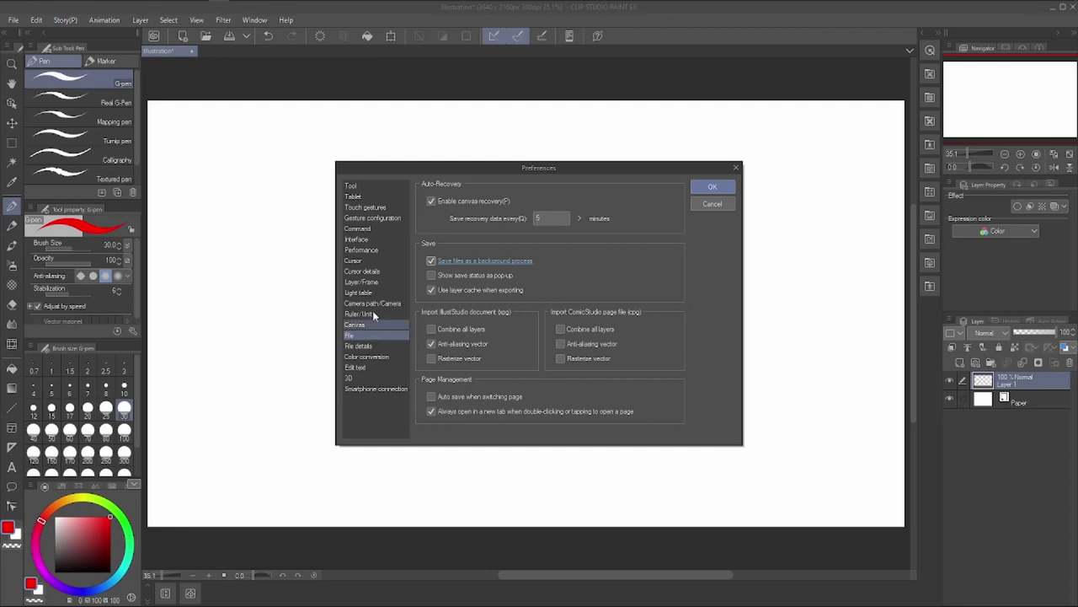
# Set the interface scaling for touch operations to Large and apply the preferences.
pyautogui.click(357, 242)
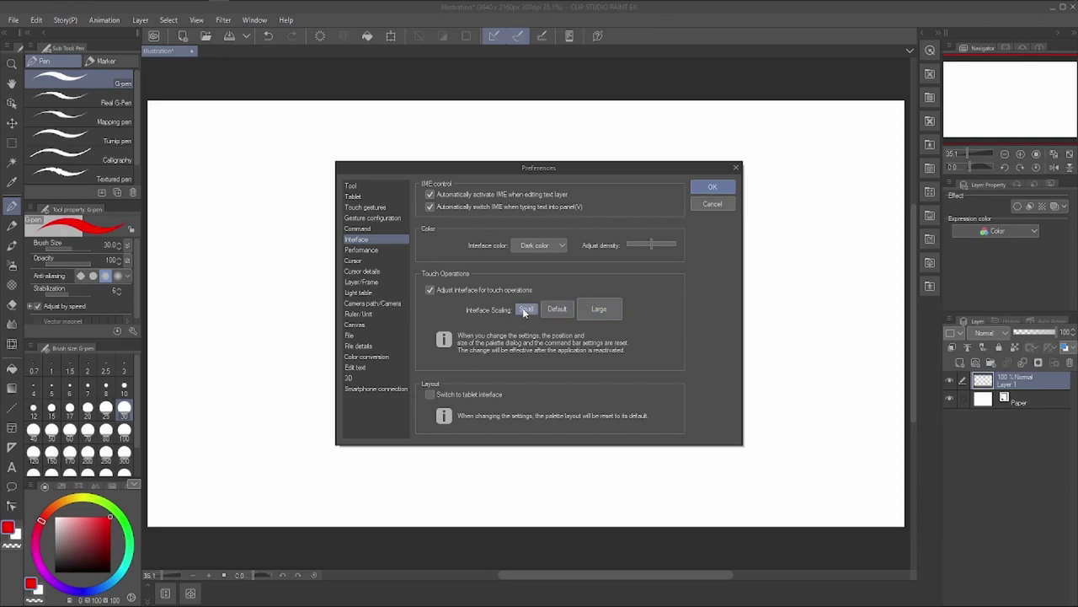
pyautogui.click(597, 309)
pyautogui.click(712, 189)
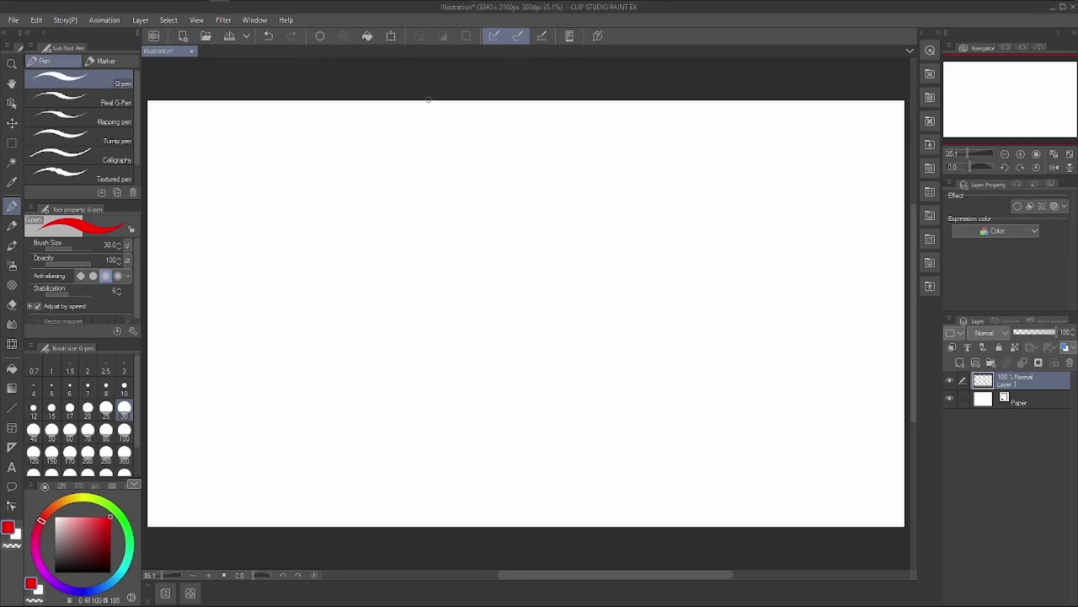
# Quit the program while saving the changed illustration, relaunch it from CLIP STUDIO and narrow the sub tool palette column.
pyautogui.click(1073, 8)
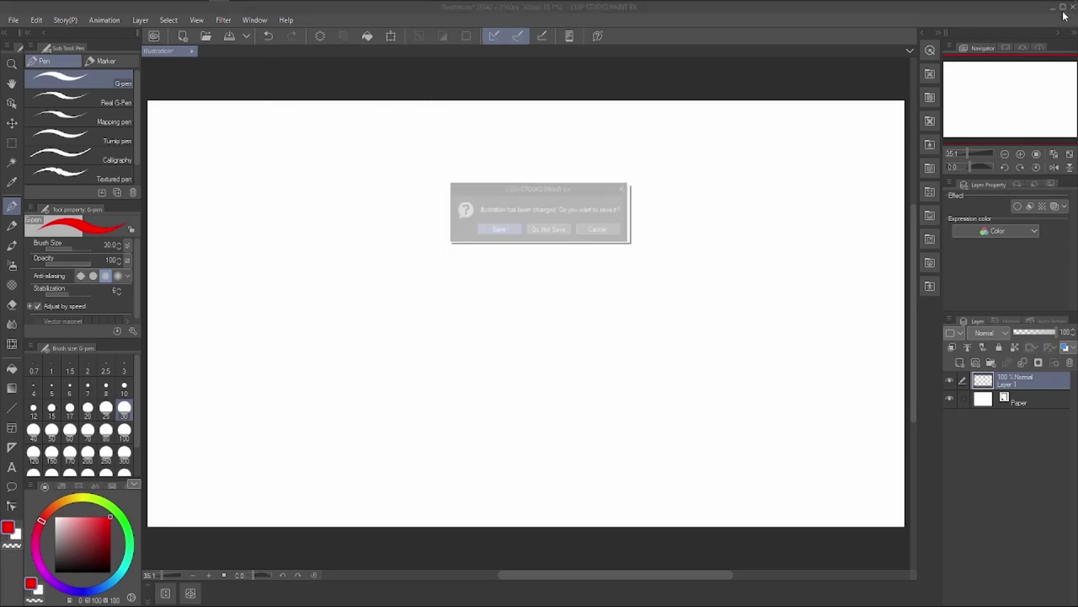
pyautogui.click(502, 234)
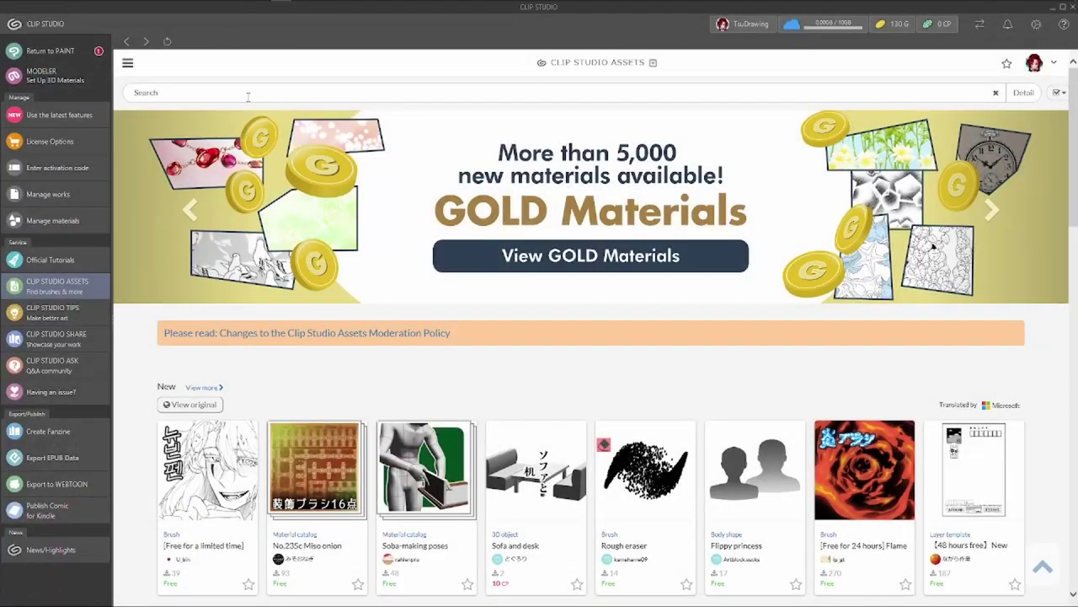
pyautogui.click(36, 51)
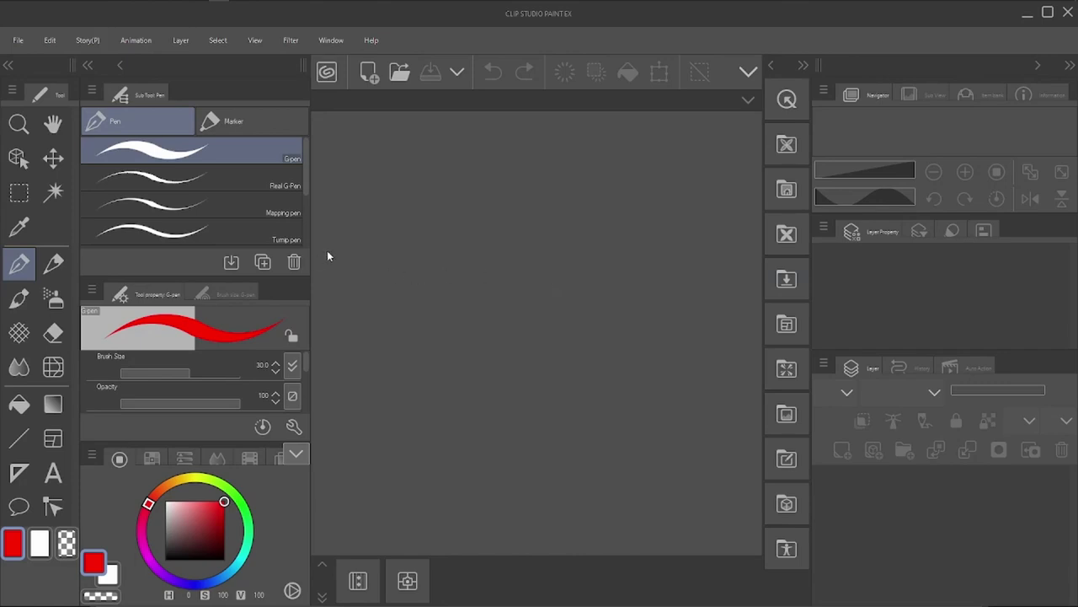
pyautogui.moveTo(311, 259); pyautogui.dragTo(257, 264)
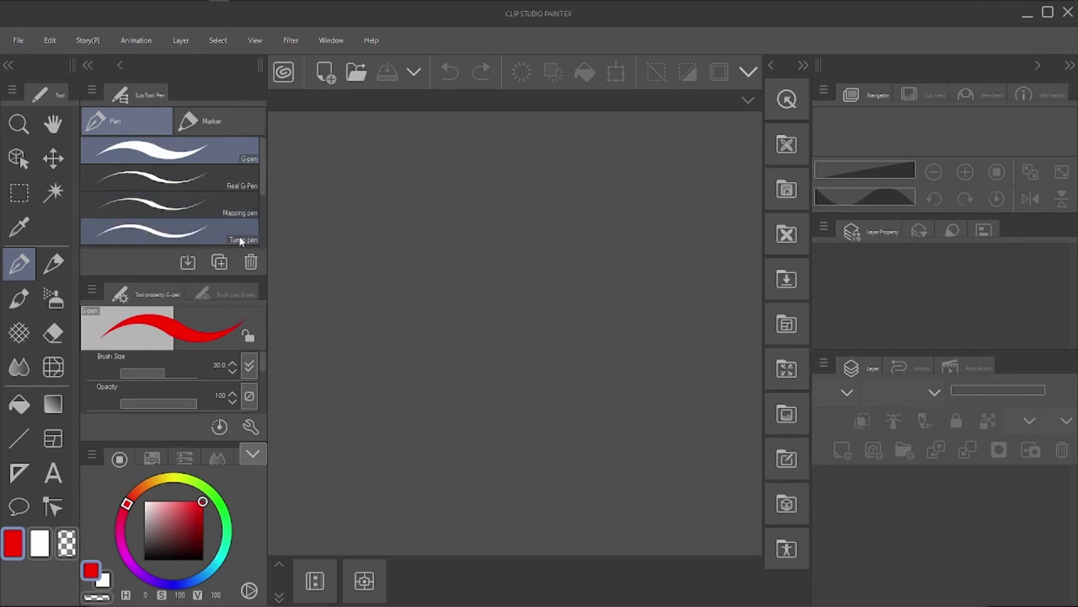
# Set the interface scaling to Default in the preferences and restart the program from CLIP STUDIO.
pyautogui.click(18, 40)
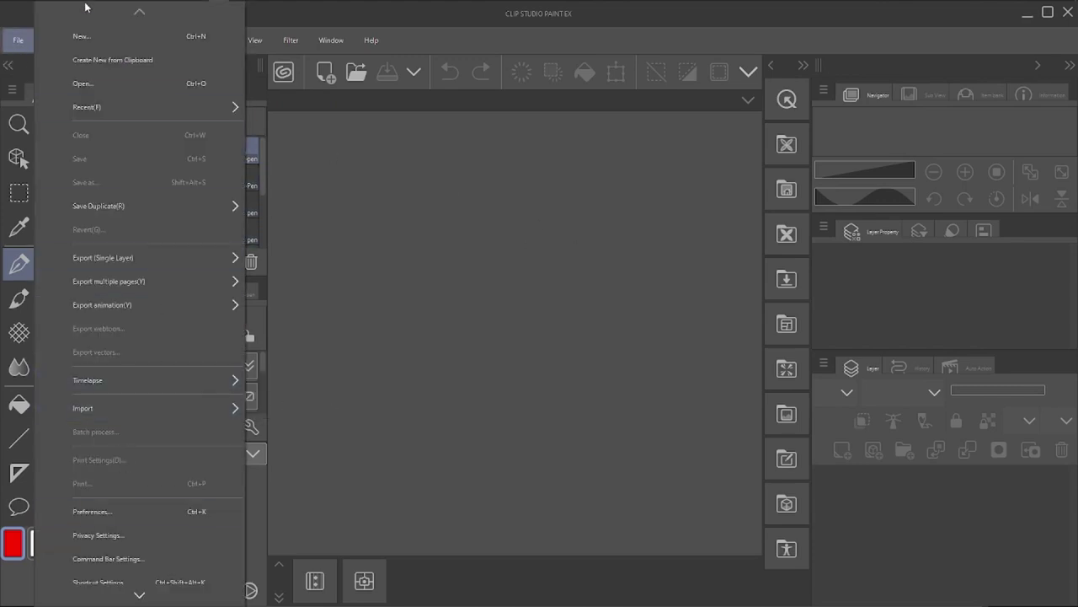
pyautogui.click(101, 514)
pyautogui.click(504, 315)
pyautogui.click(550, 320)
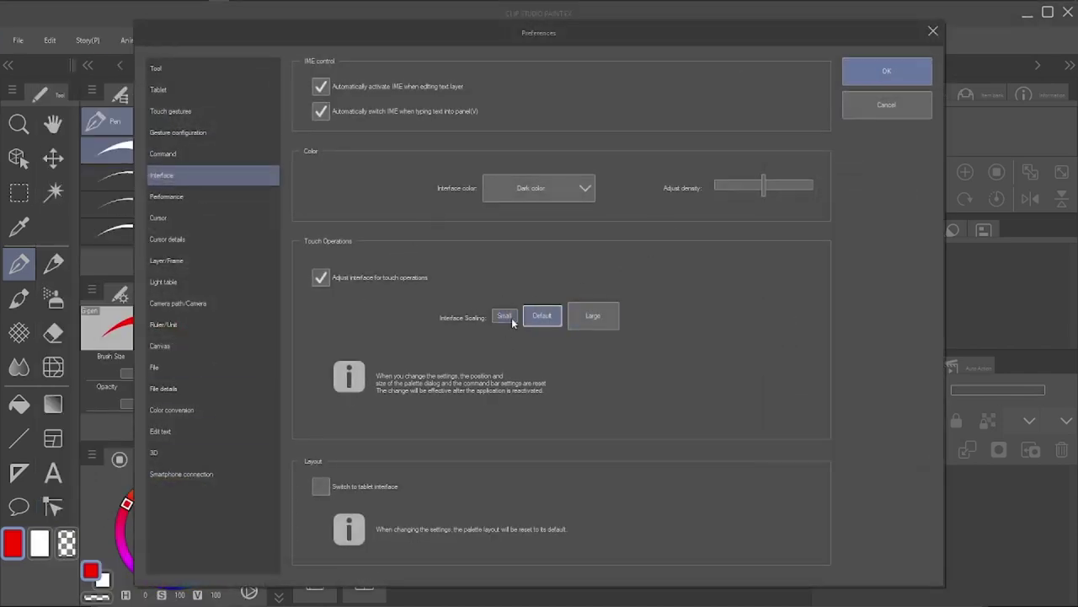
pyautogui.click(887, 71)
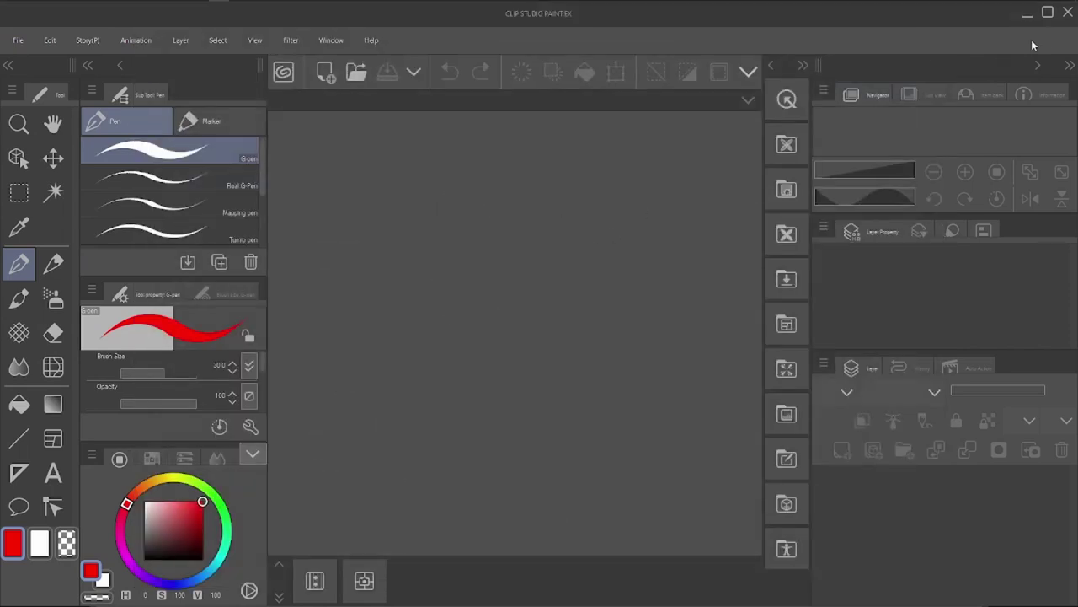
pyautogui.click(1067, 15)
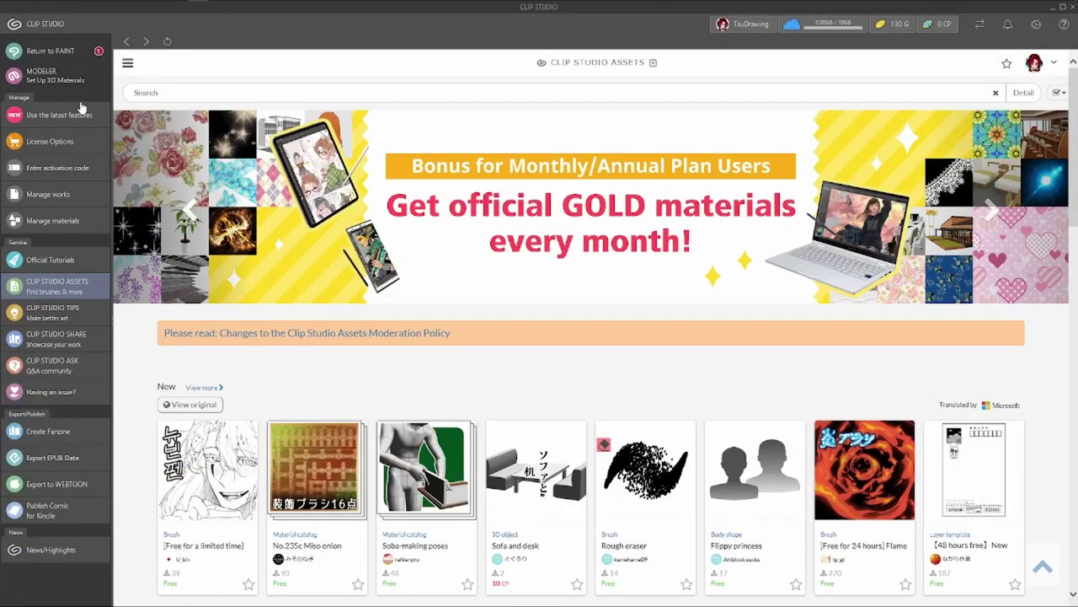
pyautogui.click(50, 52)
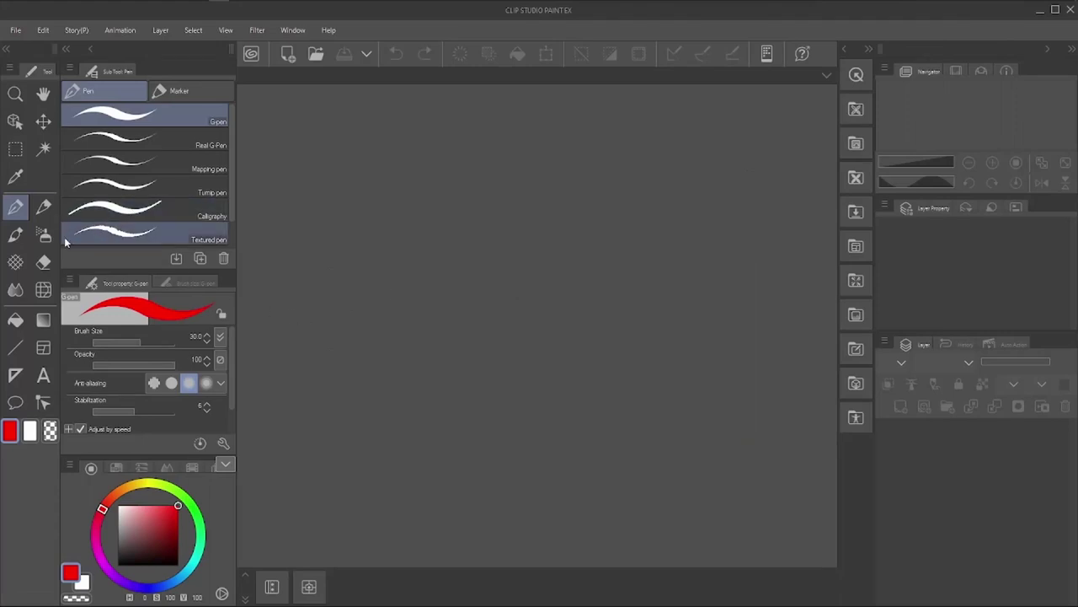
# Look through the Pencil and Brush sub tools and return to the G-pen.
pyautogui.click(43, 211)
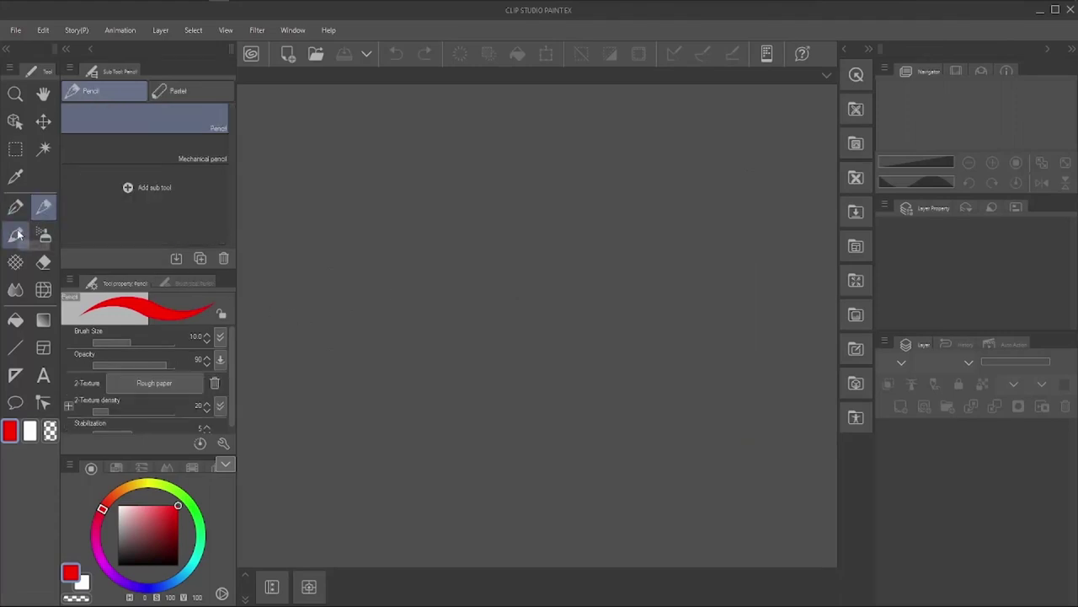
pyautogui.click(16, 235)
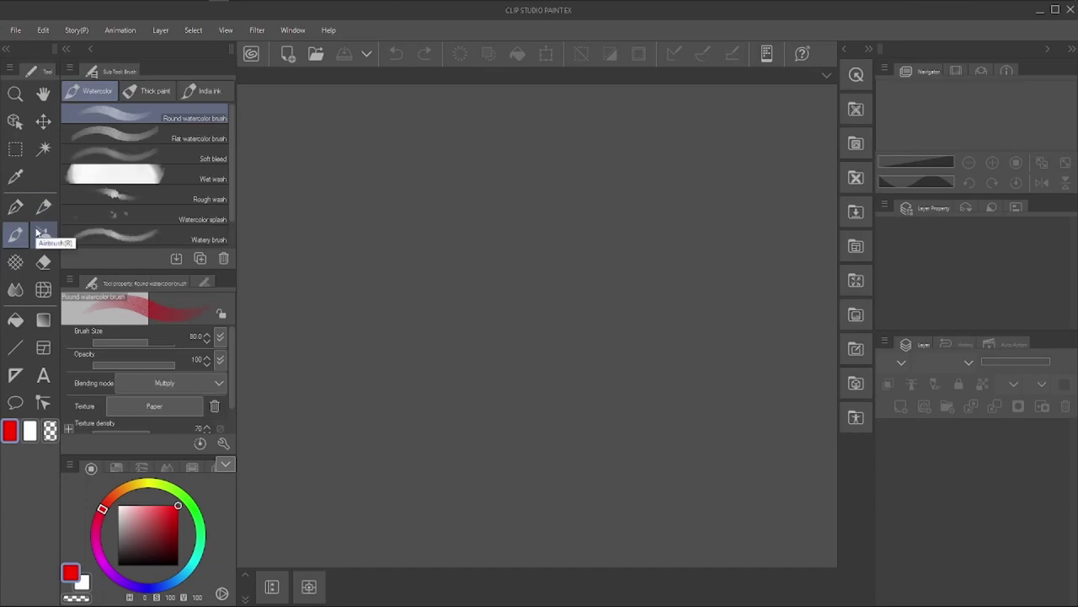
pyautogui.click(16, 209)
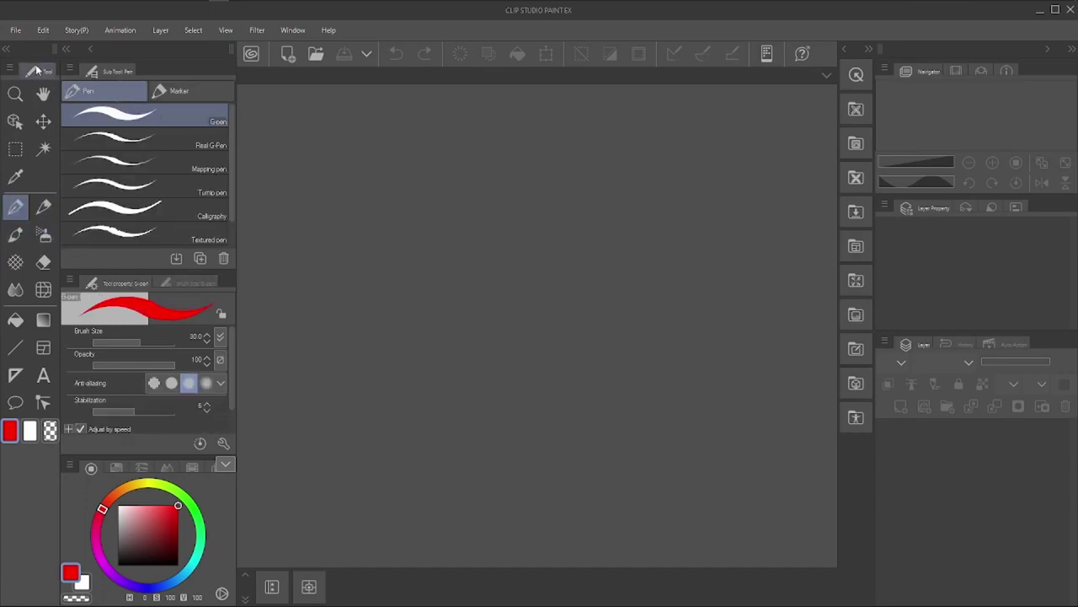
# Set the interface scaling for touch operations to Small and apply the preferences.
pyautogui.click(15, 30)
pyautogui.moveTo(110, 304)
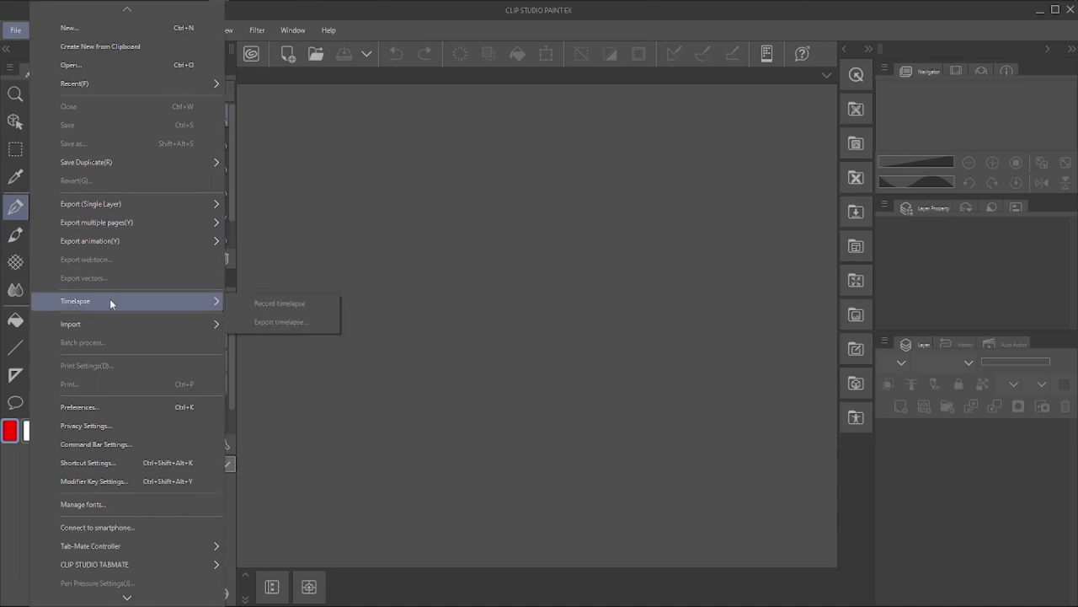
pyautogui.click(114, 409)
pyautogui.click(517, 313)
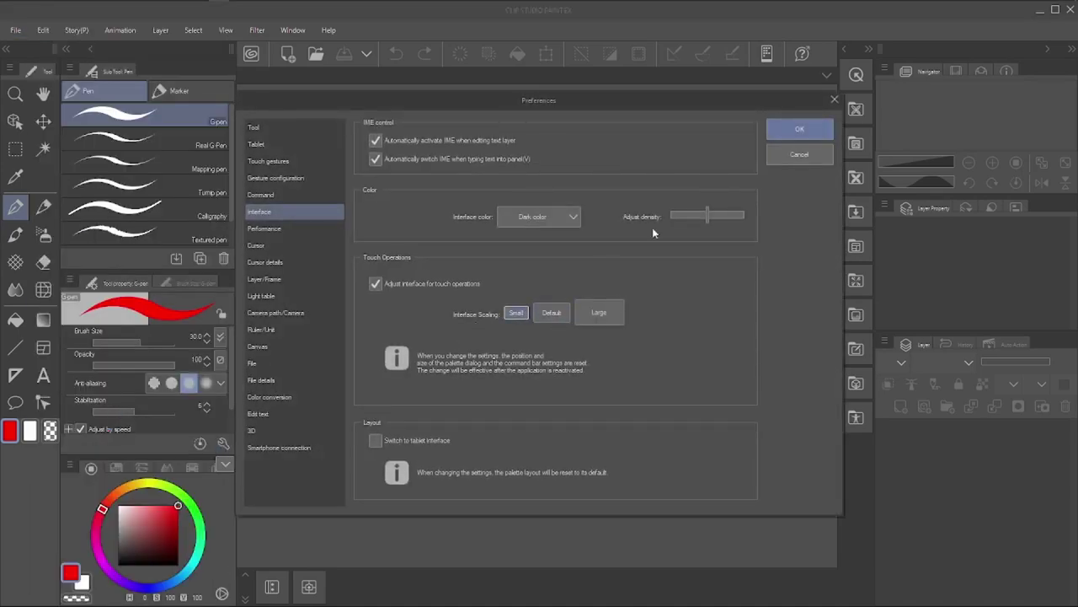
pyautogui.click(798, 129)
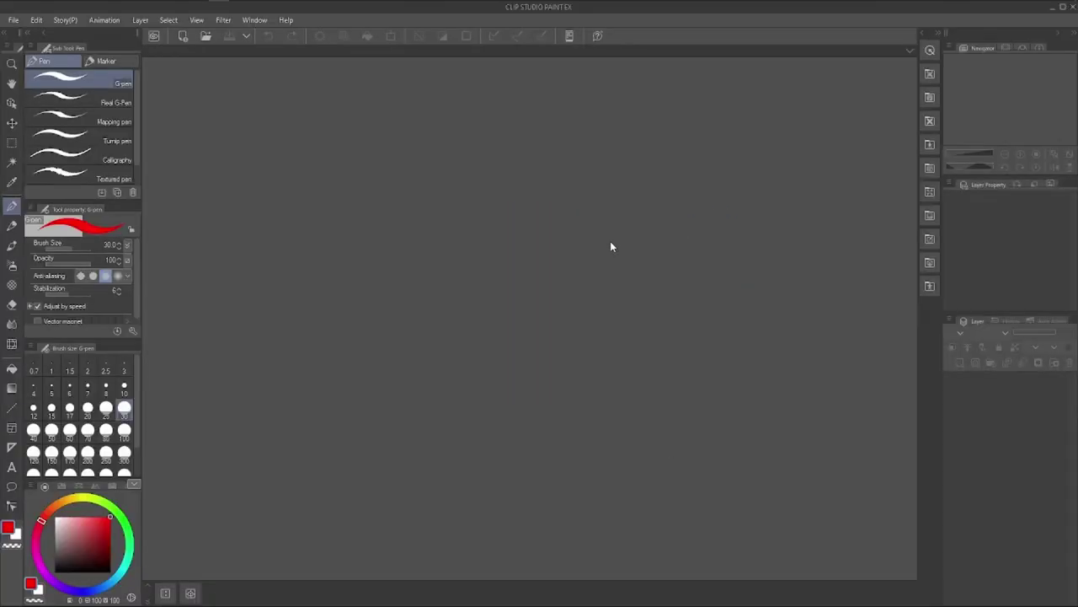
# Reopen Illustration.clip from the recent files.
pyautogui.click(14, 19)
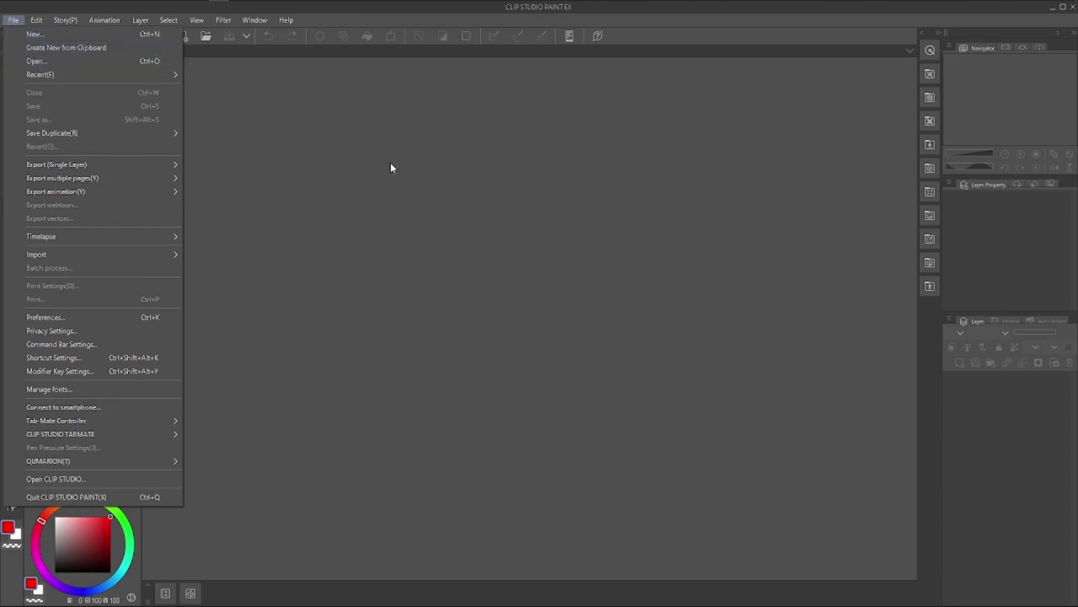
pyautogui.moveTo(164, 74)
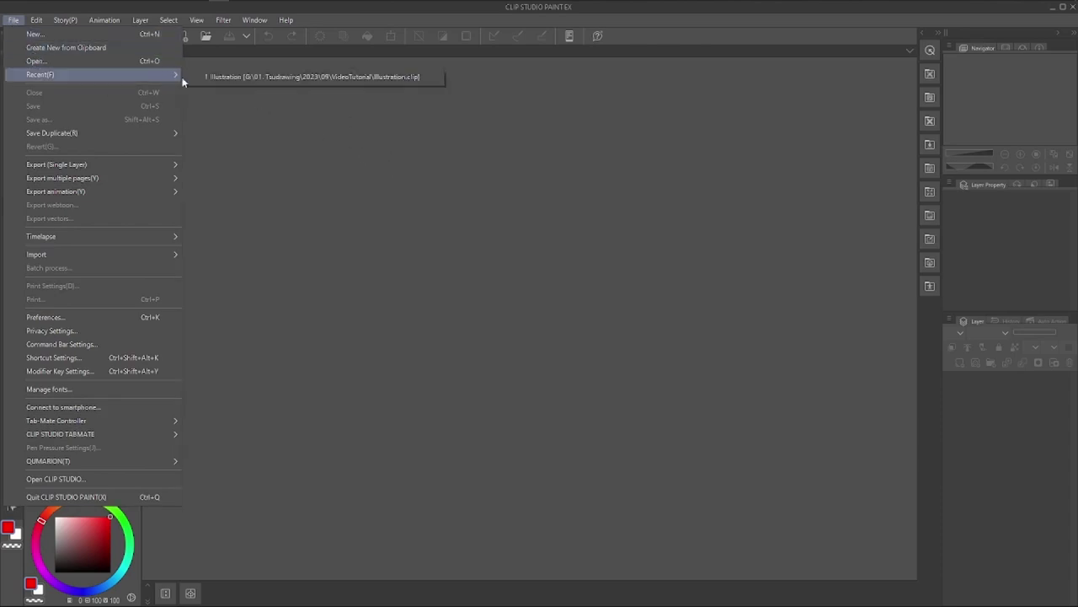
pyautogui.click(243, 79)
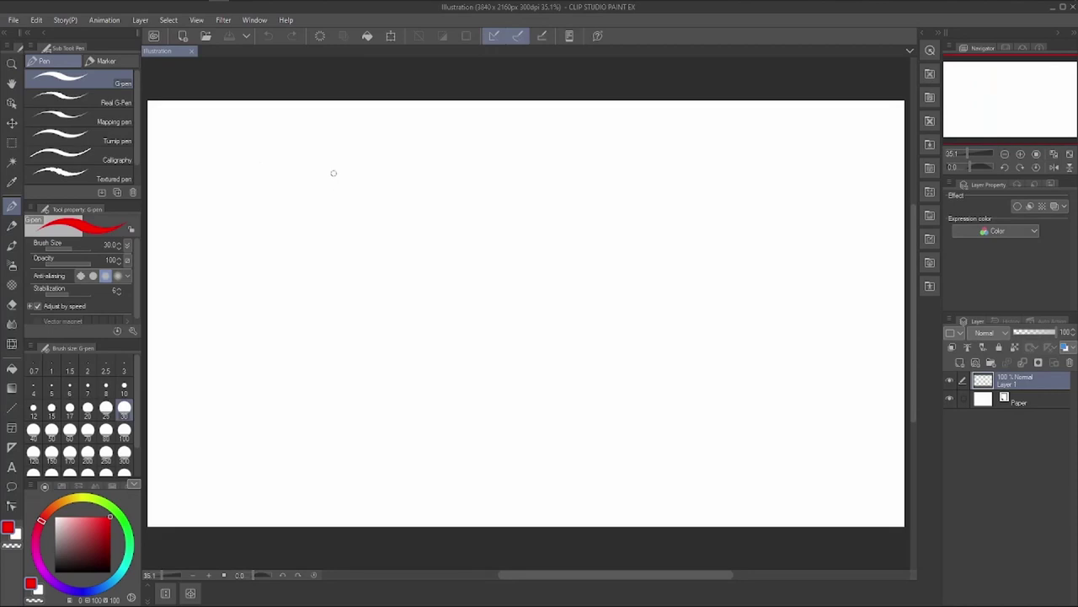
pyautogui.hotkey('ctrl', '-')
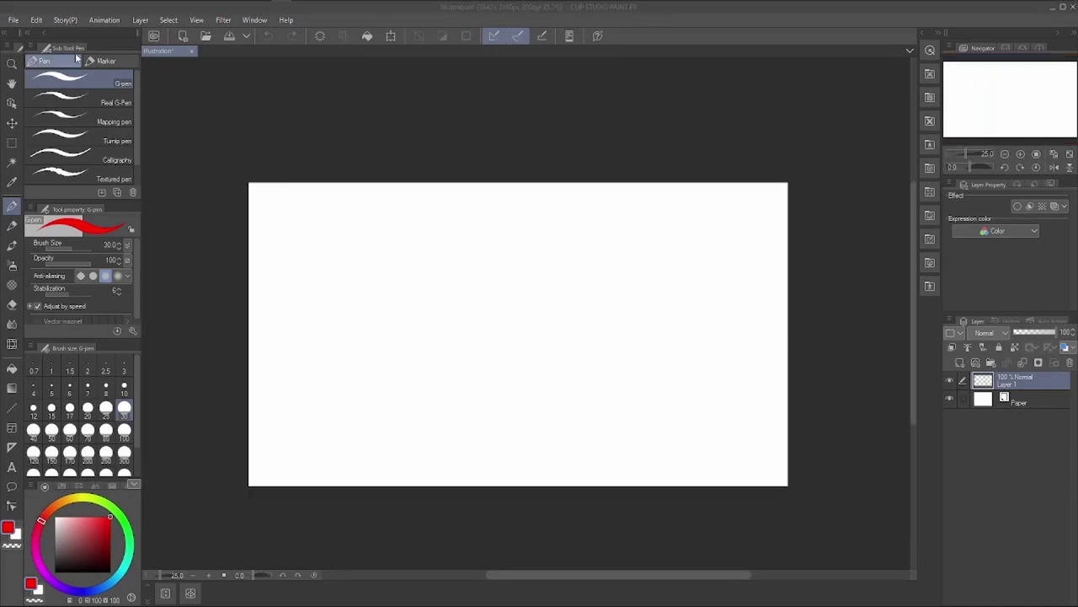
pyautogui.click(14, 21)
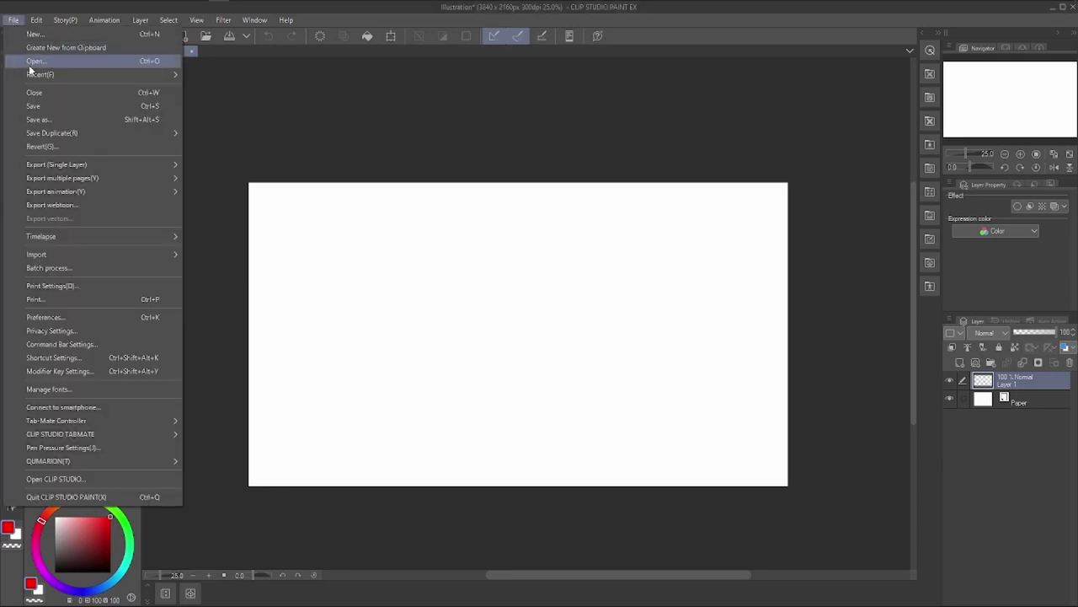
# Open the shortcut settings and examine the key assignments of the File and Edit menu commands.
pyautogui.click(37, 364)
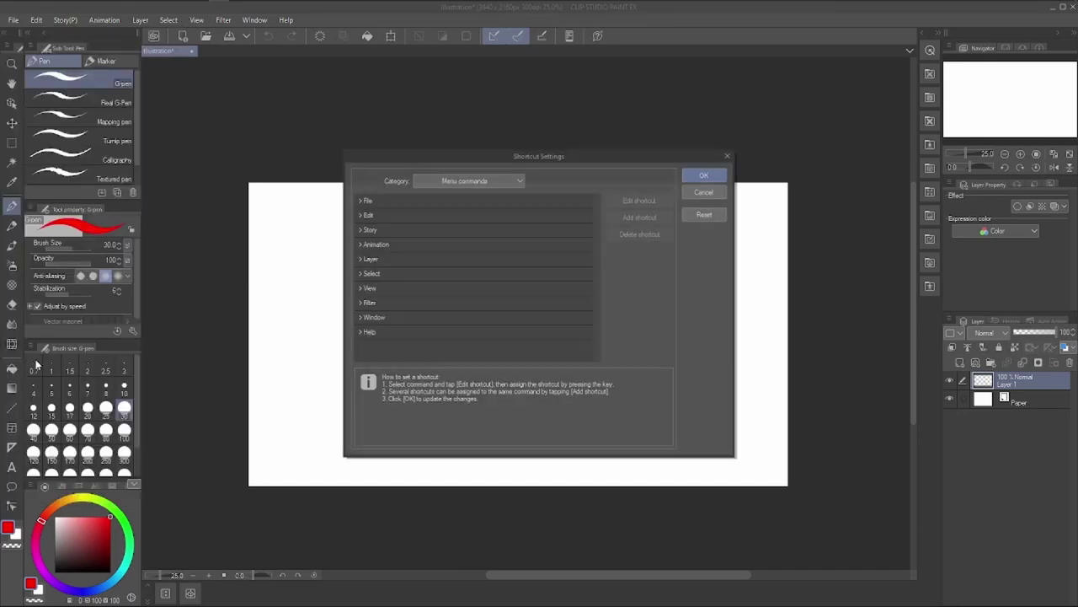
pyautogui.click(361, 207)
pyautogui.click(361, 207)
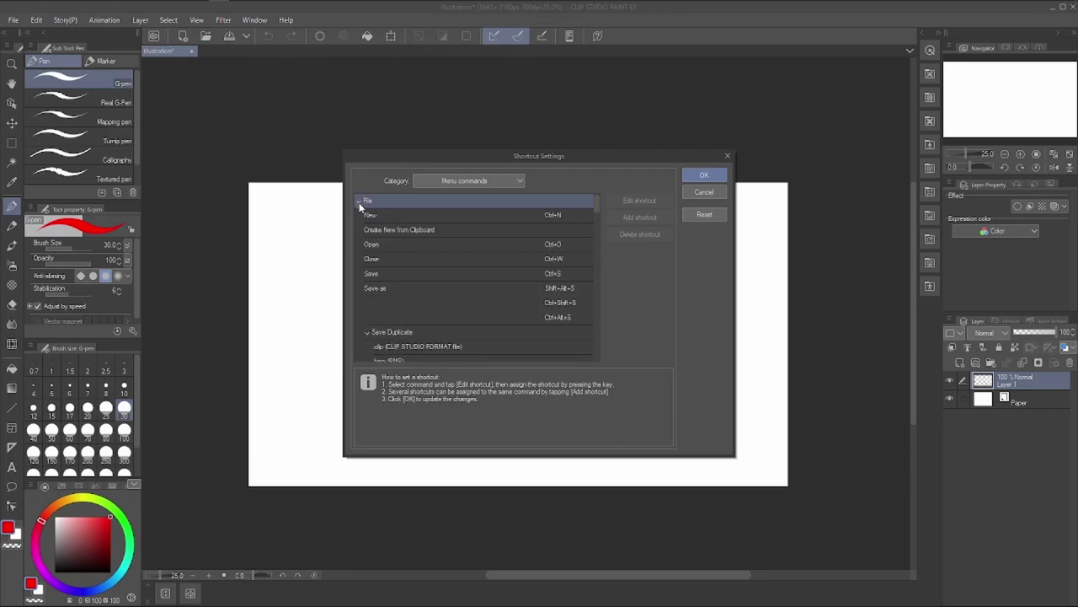
pyautogui.click(361, 207)
pyautogui.click(358, 214)
pyautogui.click(358, 214)
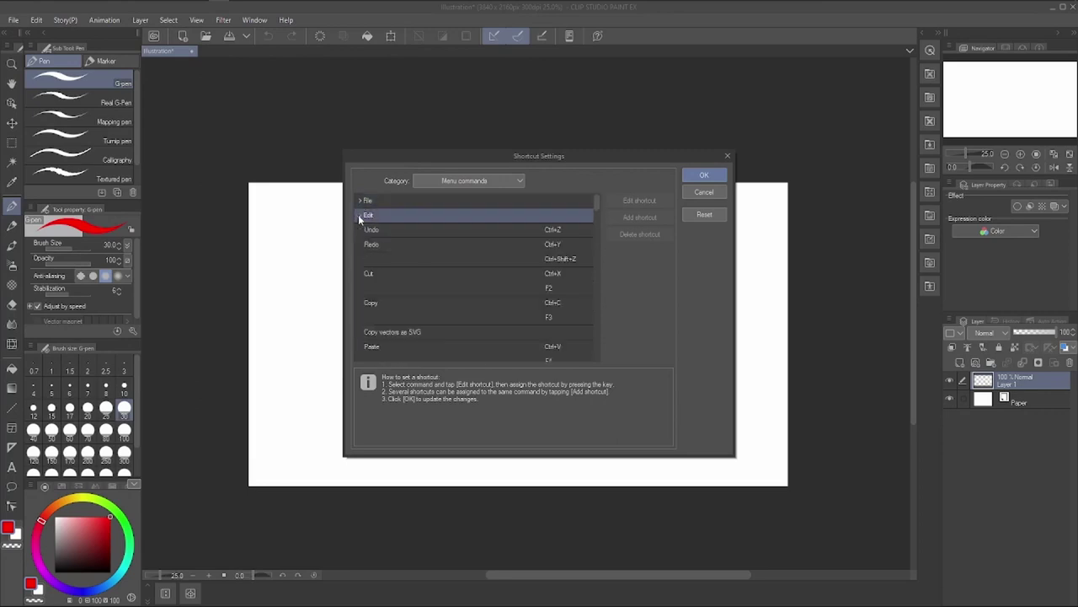
pyautogui.click(548, 232)
pyautogui.click(548, 245)
pyautogui.click(366, 213)
pyautogui.click(367, 233)
pyautogui.click(361, 216)
pyautogui.click(360, 216)
pyautogui.click(358, 231)
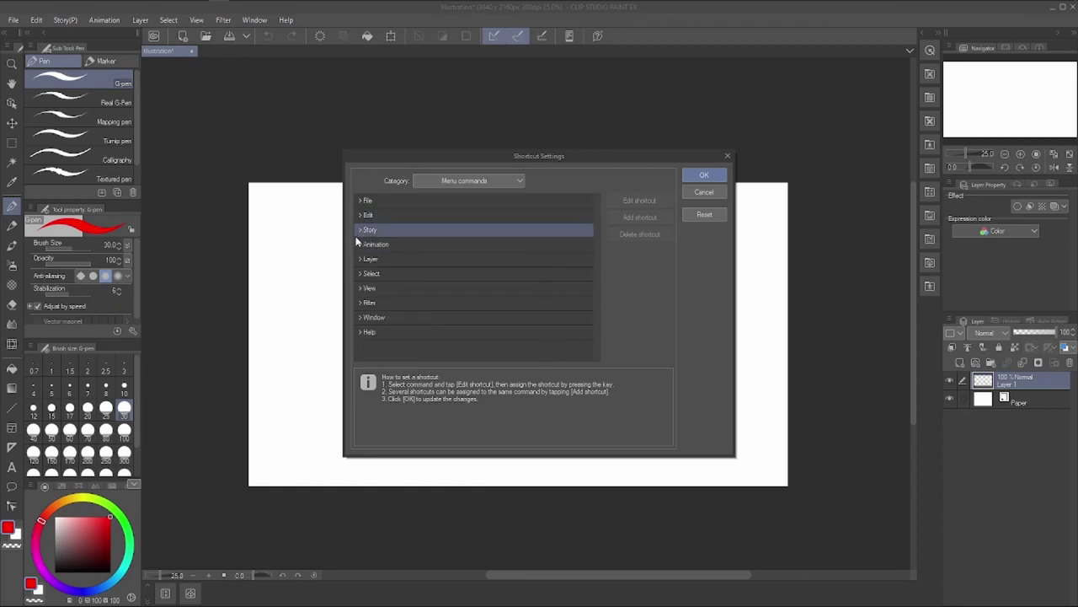
# Browse the Layer, Animation, Filter and View command groups in the shortcut settings and close the dialog.
pyautogui.click(357, 260)
pyautogui.click(358, 259)
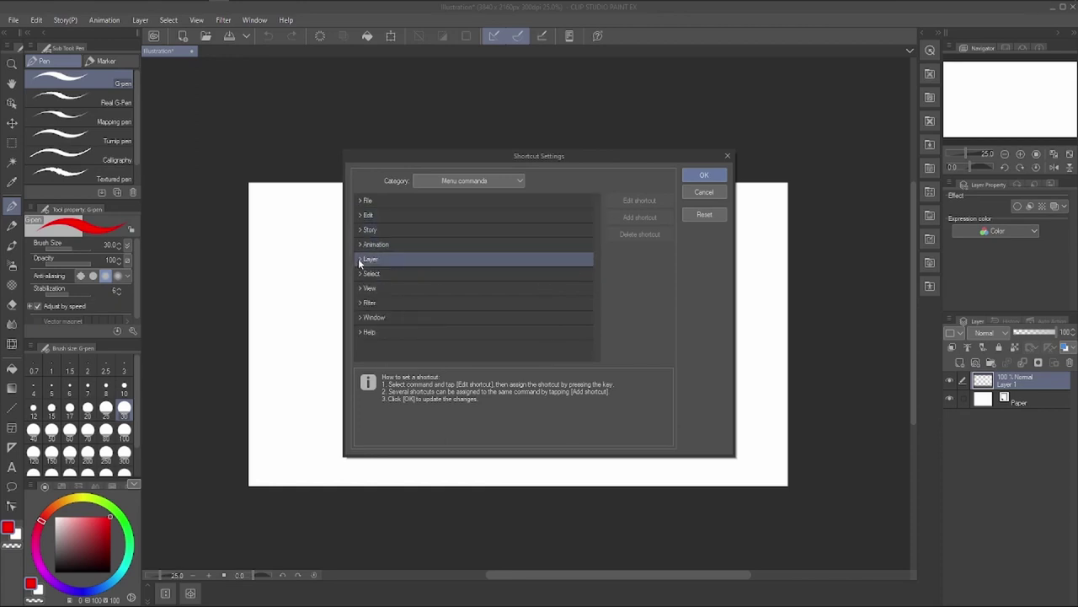
pyautogui.click(358, 259)
pyautogui.click(407, 231)
pyautogui.click(368, 215)
pyautogui.click(376, 244)
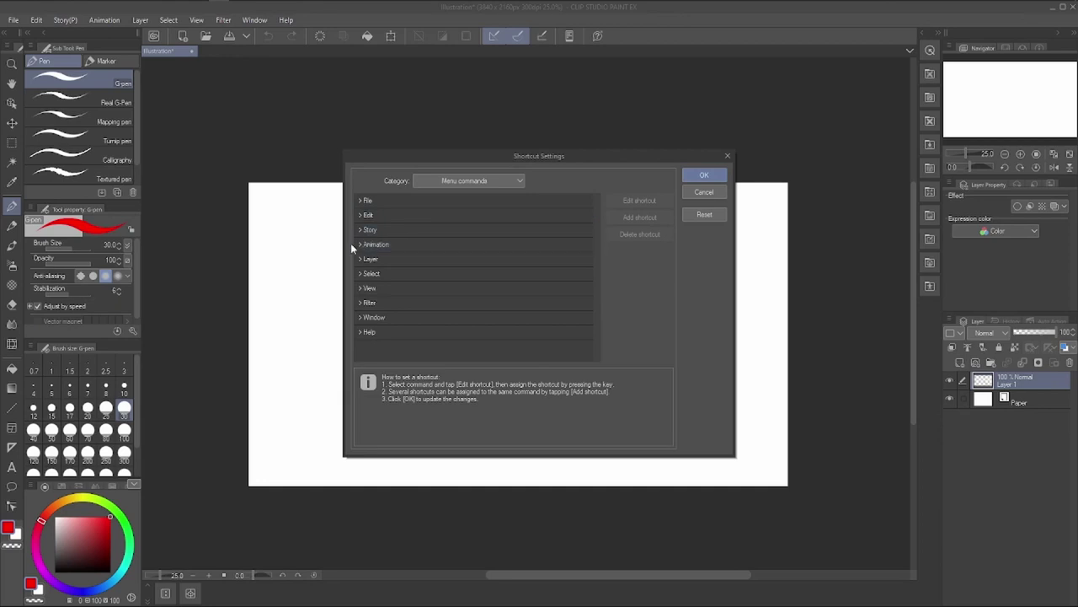
pyautogui.click(360, 245)
pyautogui.click(360, 245)
pyautogui.click(360, 302)
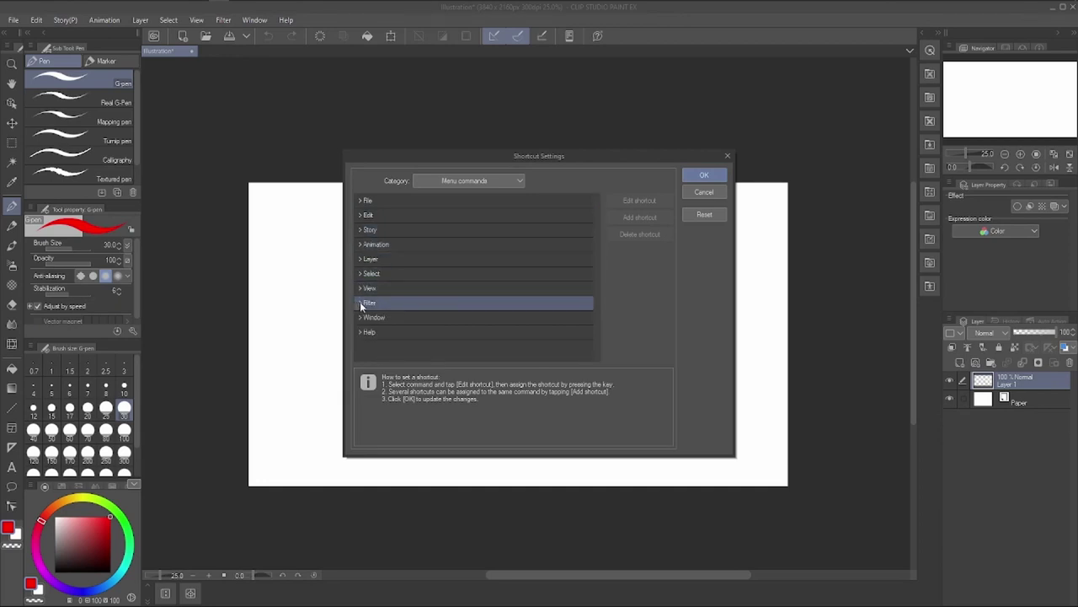
pyautogui.click(359, 287)
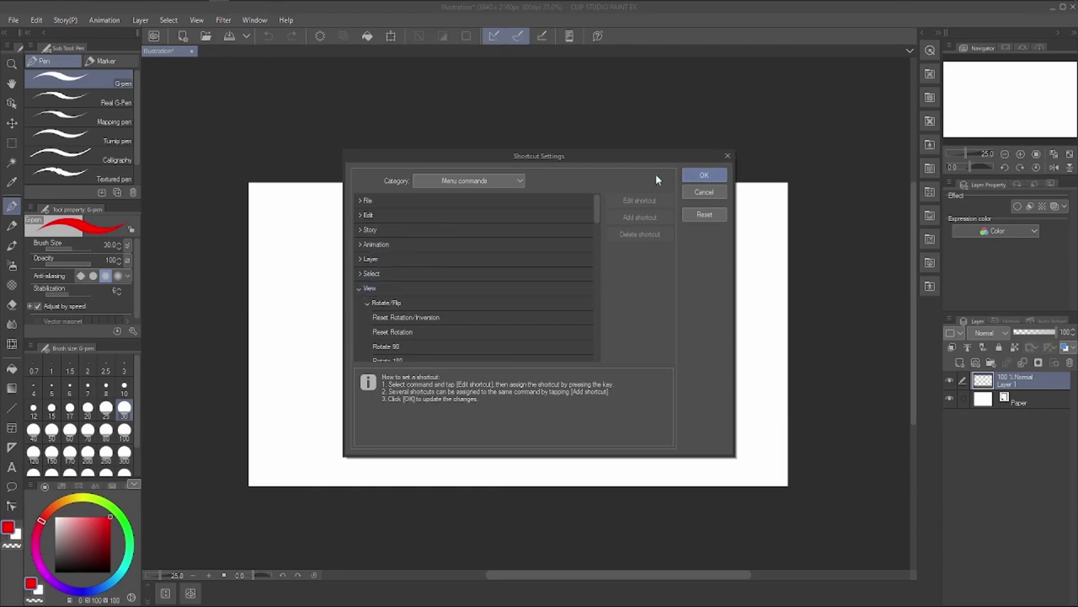
pyautogui.click(362, 288)
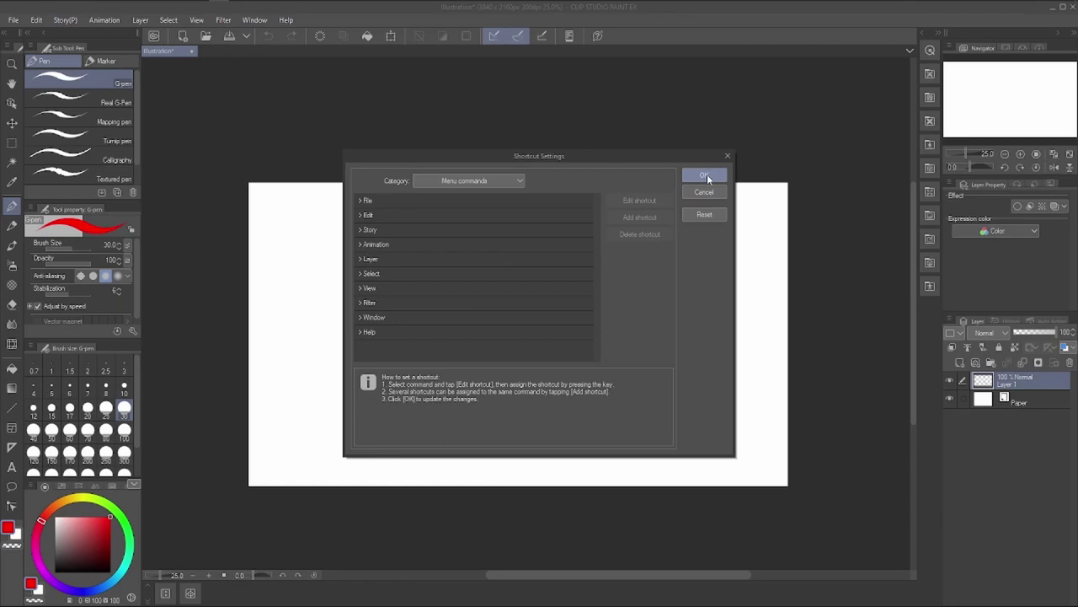
pyautogui.click(706, 174)
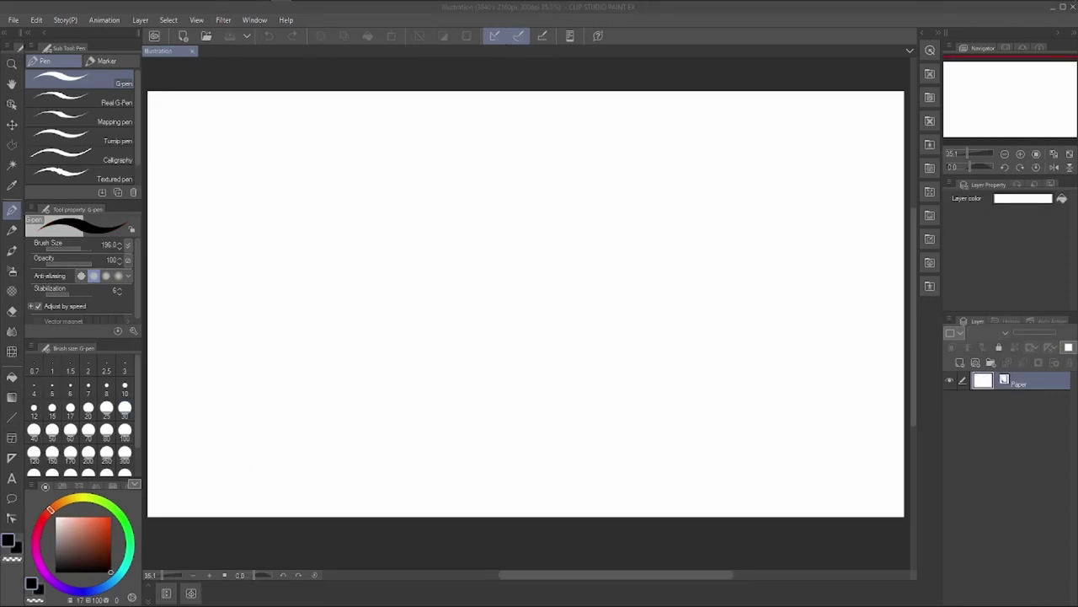
pyautogui.click(15, 21)
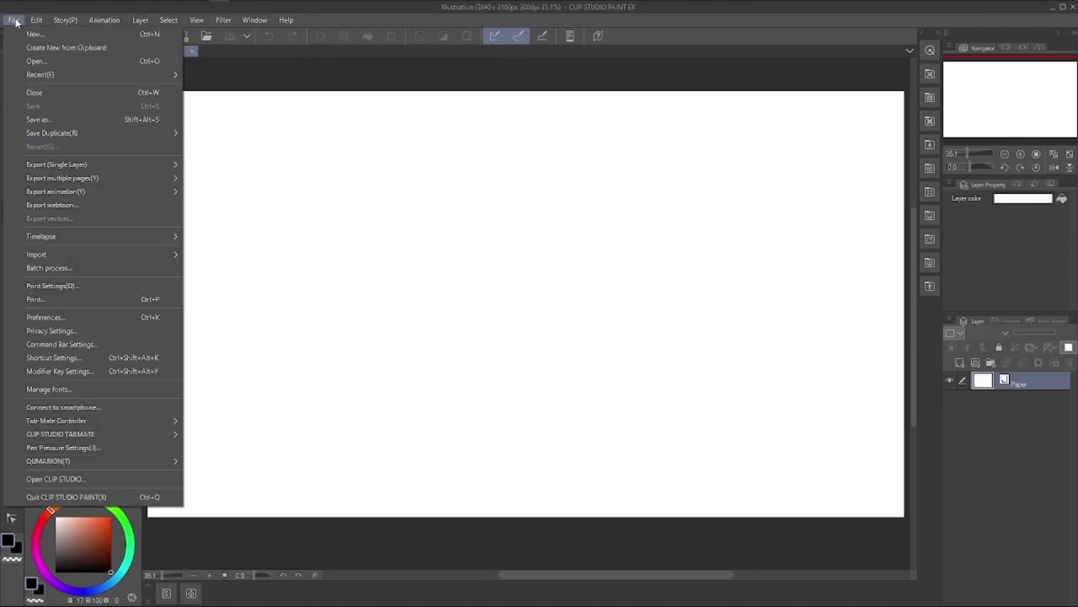
pyautogui.click(15, 21)
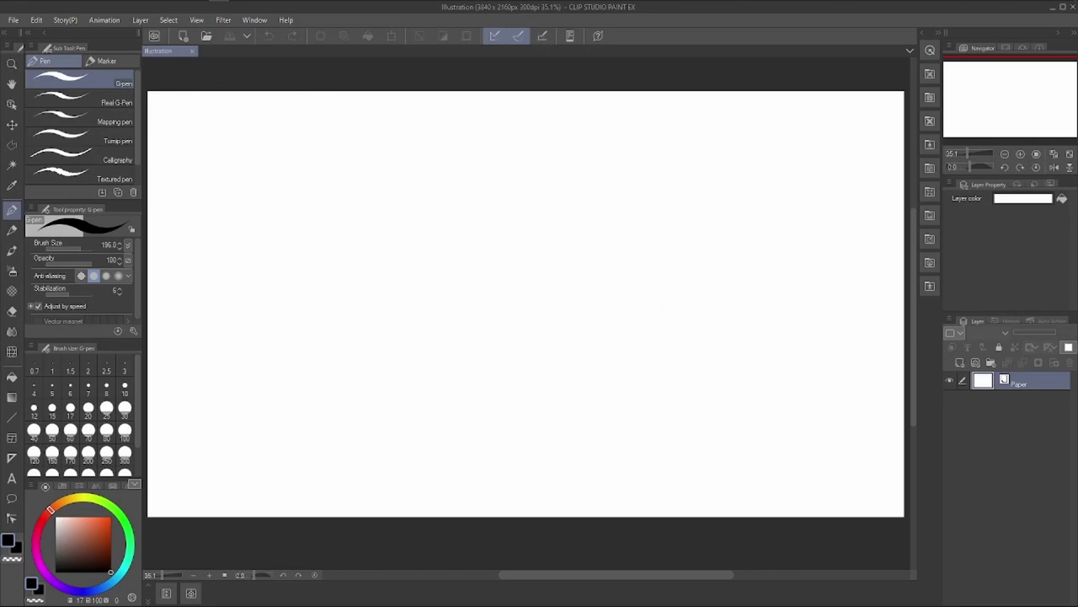
# Zoom the canvas out to 33.3% and pan it through the Navigator and with the Hand tool.
pyautogui.hotkey('ctrl', '-')
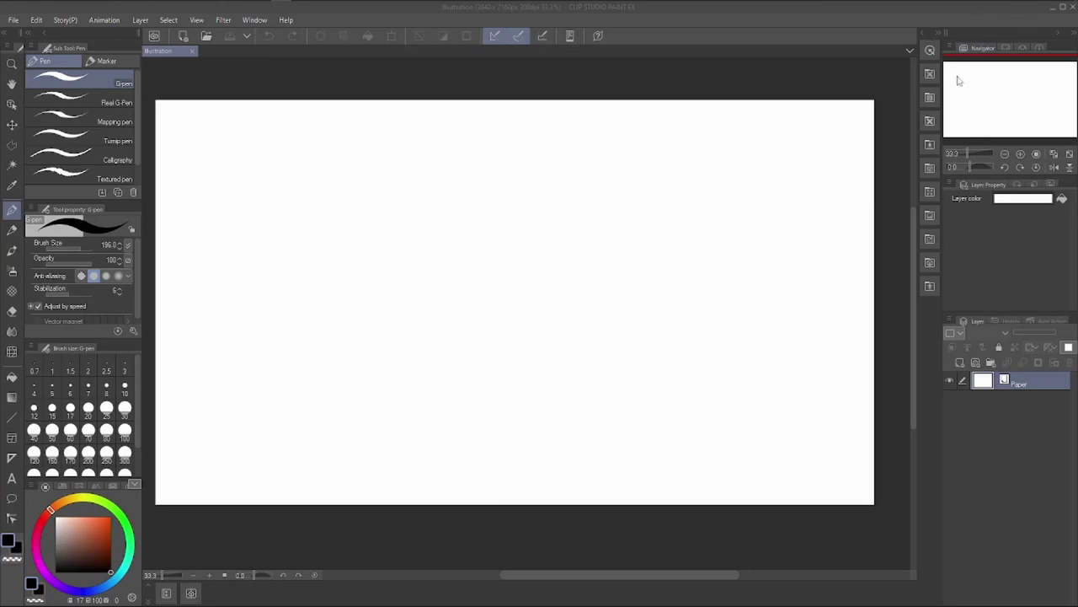
pyautogui.moveTo(989, 110); pyautogui.dragTo(981, 71)
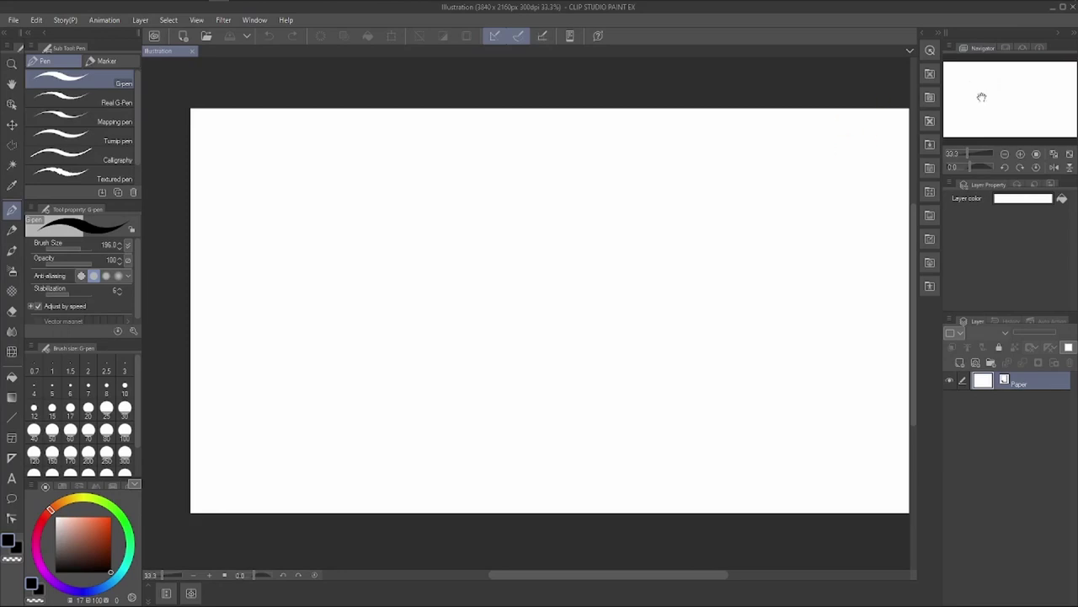
pyautogui.moveTo(986, 96)
pyautogui.mouseDown()
pyautogui.moveTo(1004, 101)
pyautogui.moveTo(987, 106)
pyautogui.mouseUp()
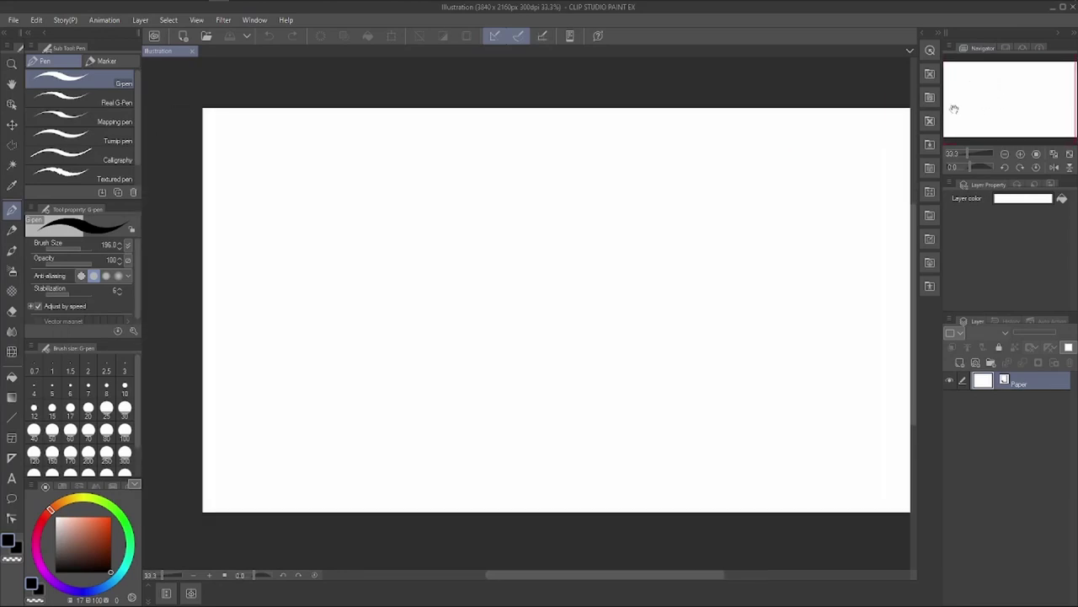
pyautogui.click(13, 85)
pyautogui.moveTo(368, 279); pyautogui.dragTo(334, 278)
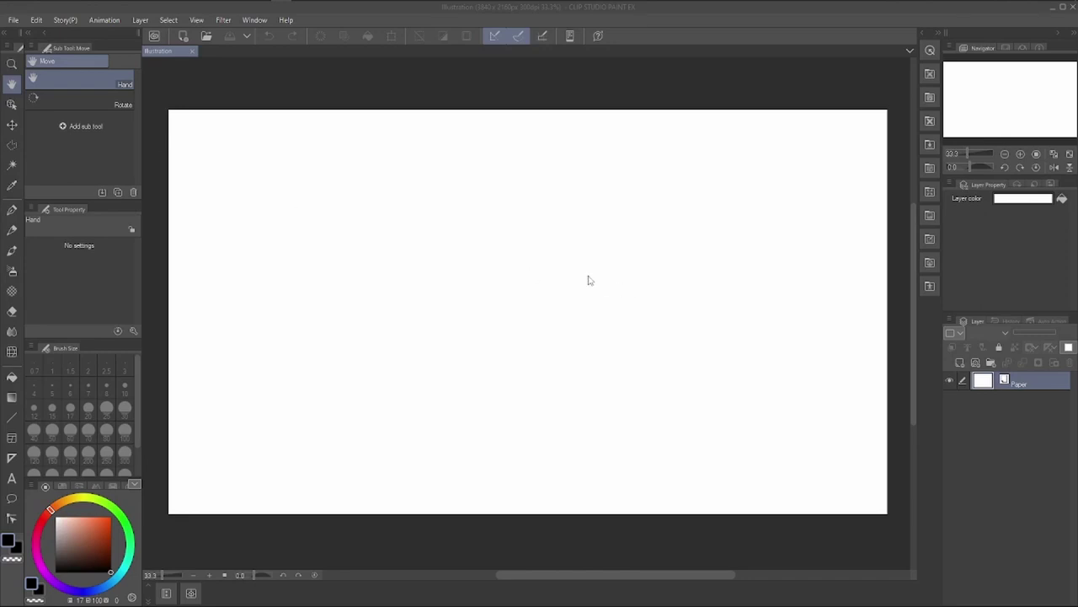
# Zoom the canvas out with the Zoom Out sub tool and enlarge it again with Zoom In.
pyautogui.click(12, 66)
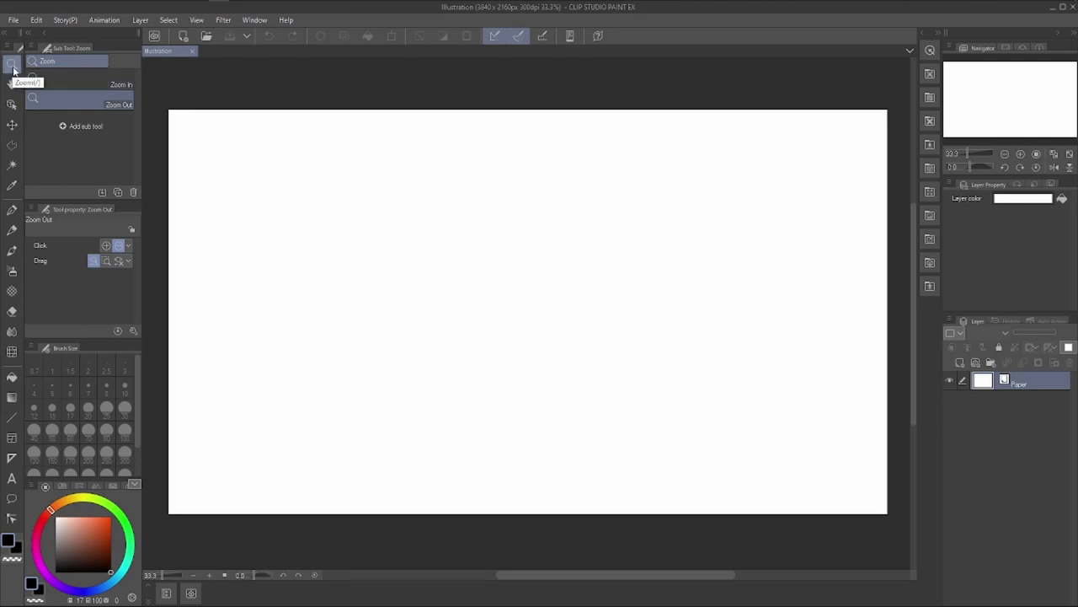
pyautogui.press('h')
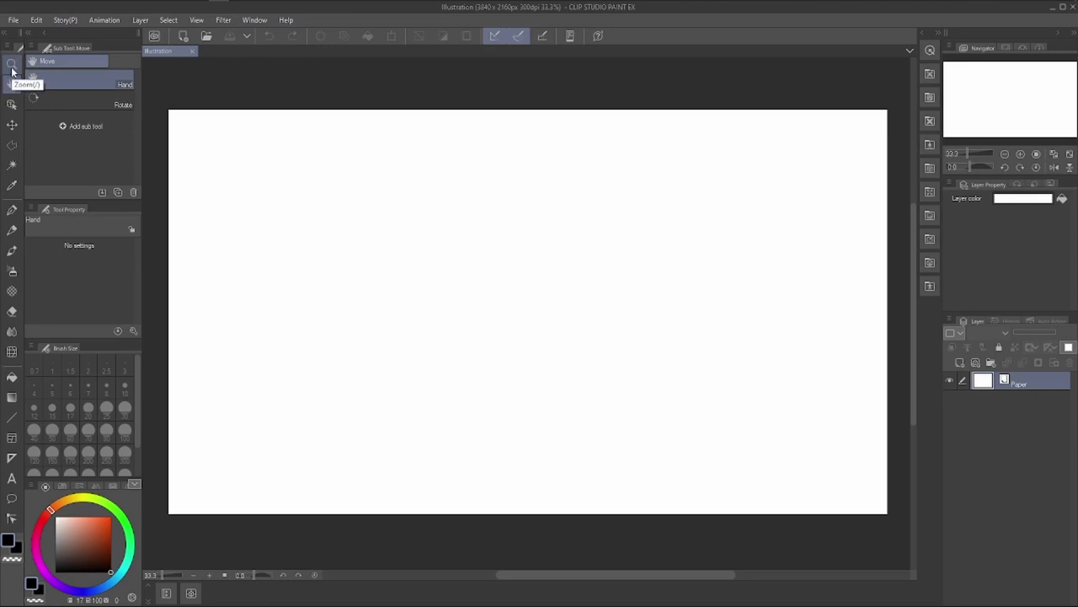
pyautogui.click(11, 69)
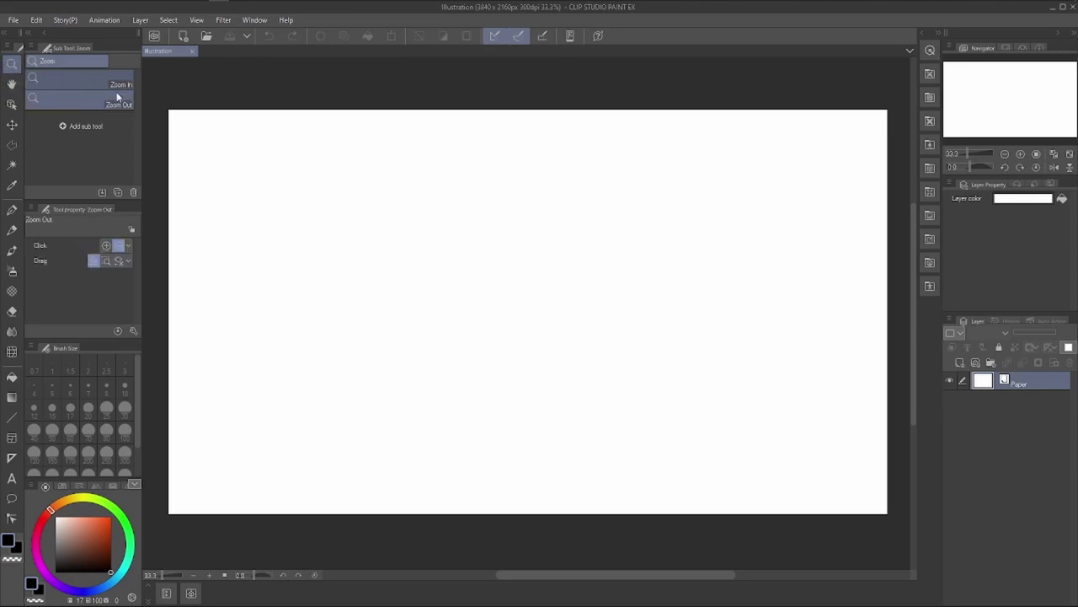
pyautogui.click(388, 184)
pyautogui.click(389, 185)
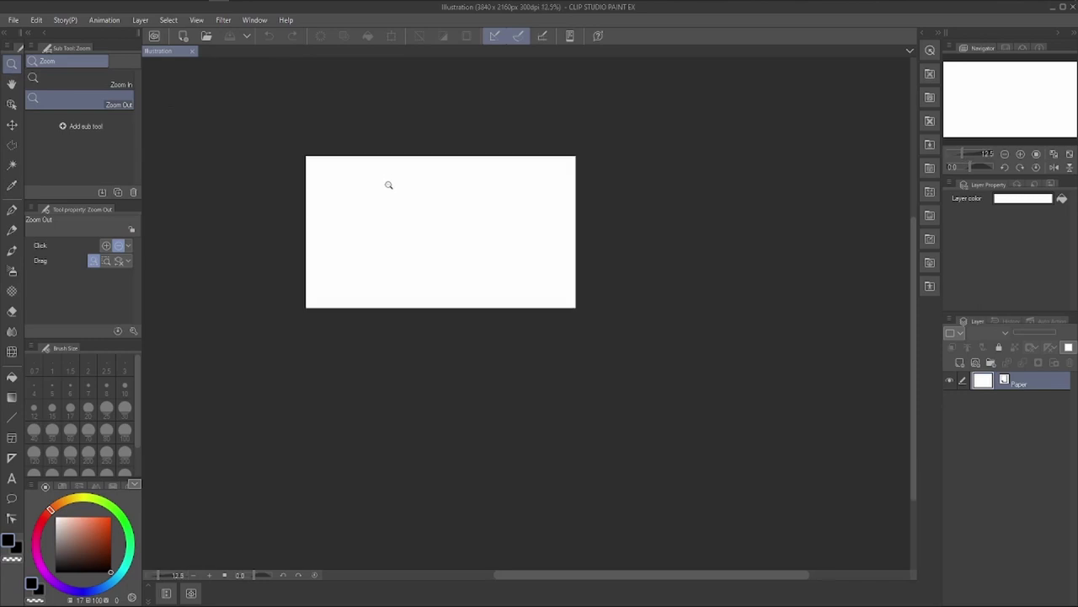
pyautogui.click(388, 185)
pyautogui.click(123, 84)
pyautogui.click(434, 202)
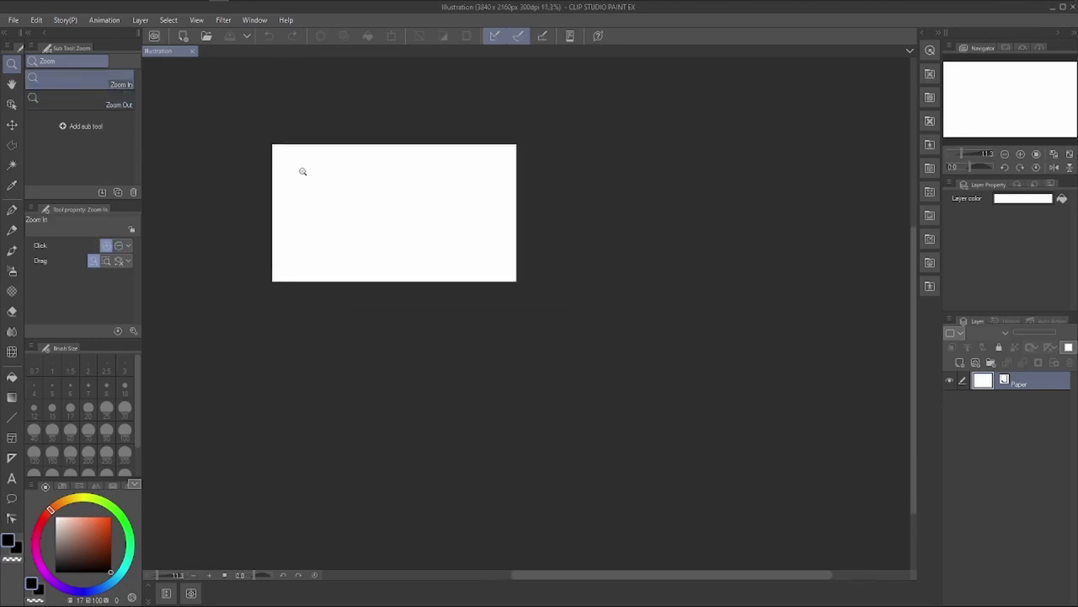
pyautogui.click(299, 173)
pyautogui.click(297, 176)
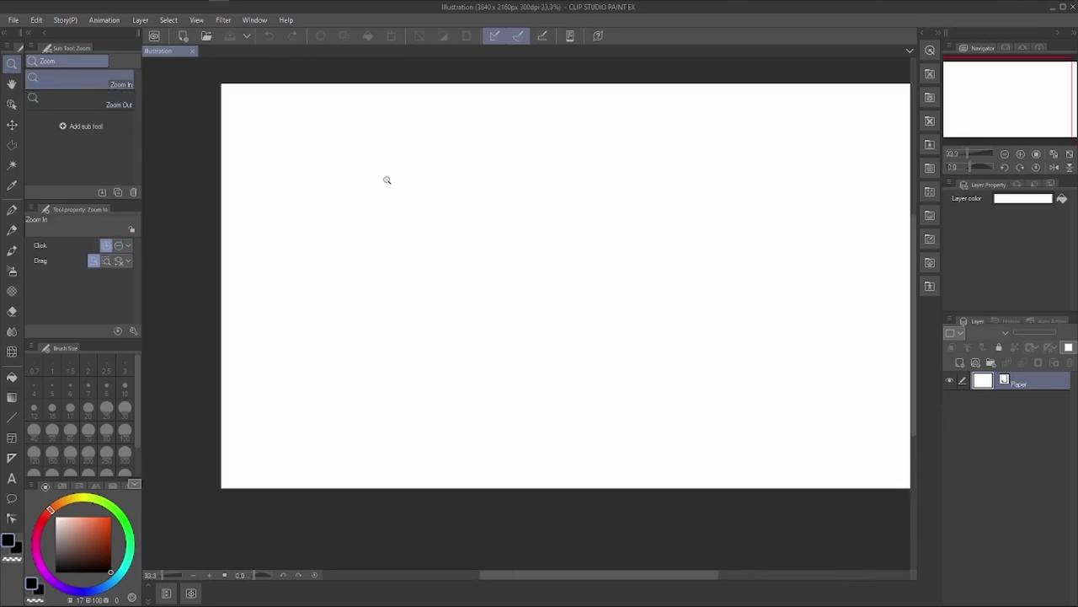
# Temporarily reverse the Zoom In tool to zoom out, zoom back in, and adjust the zoom level to about 26.6%.
pyautogui.keyDown('alt'); pyautogui.click(469, 211); pyautogui.keyUp('alt')
pyautogui.keyDown('alt'); pyautogui.click(469, 210); pyautogui.keyUp('alt')
pyautogui.keyDown('alt'); pyautogui.click(469, 208); pyautogui.keyUp('alt')
pyautogui.click(469, 207)
pyautogui.click(468, 206)
pyautogui.click(469, 206)
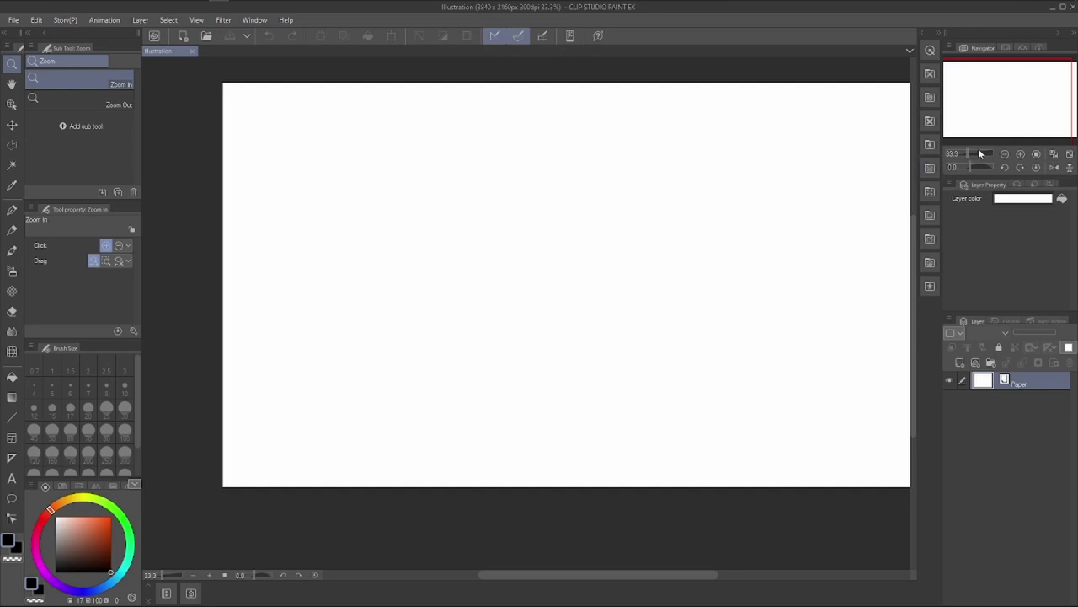
pyautogui.moveTo(969, 157); pyautogui.dragTo(967, 160)
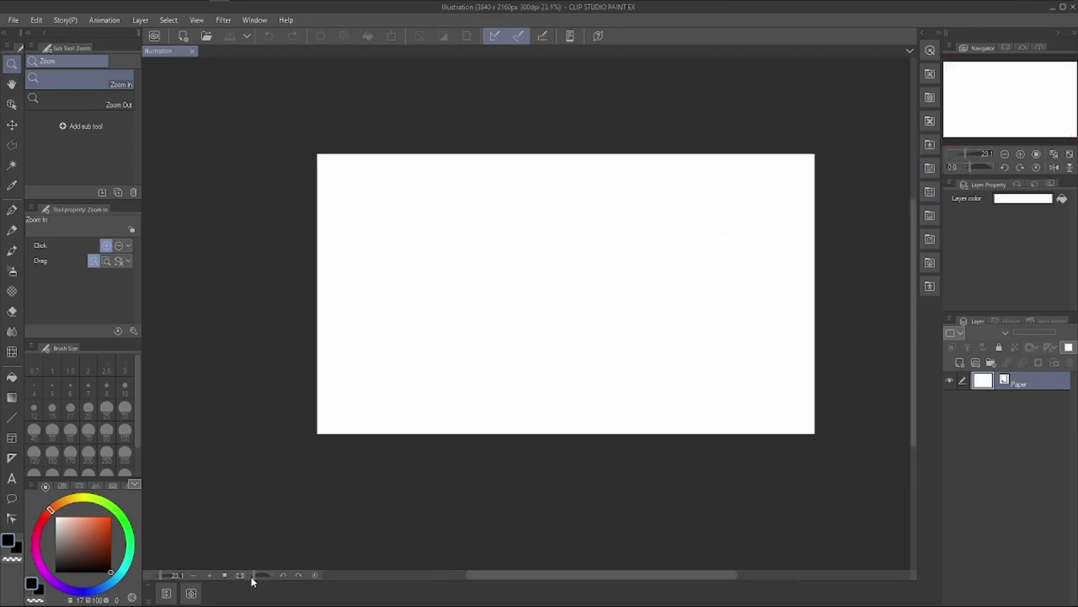
pyautogui.moveTo(164, 579); pyautogui.dragTo(167, 578)
# Rotate the canvas view through the Navigator and with the Rotate sub tool, and reset its rotation.
pyautogui.moveTo(256, 578); pyautogui.dragTo(256, 578)
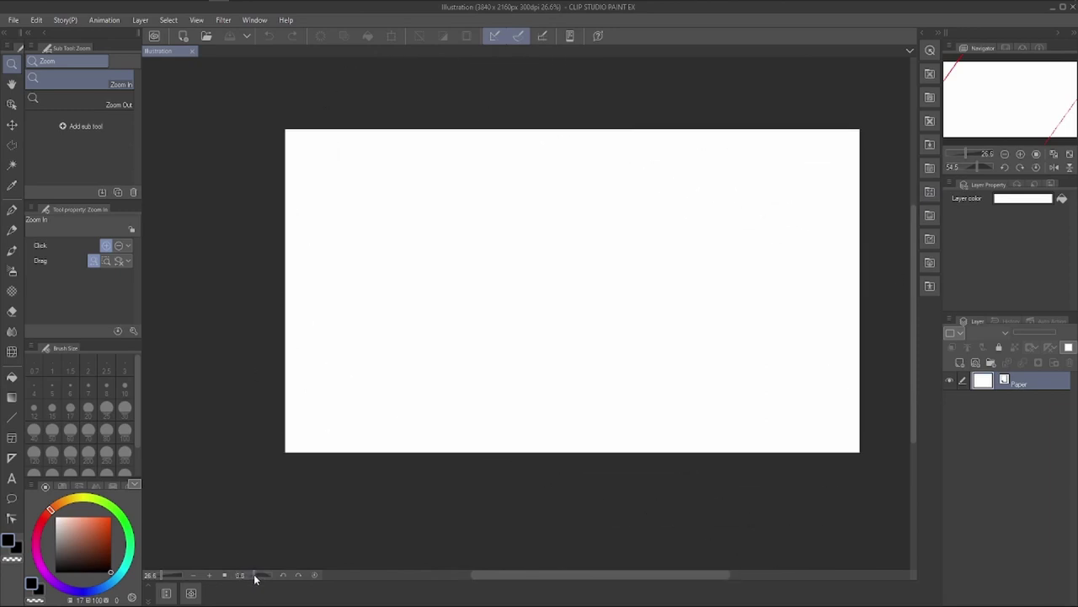
pyautogui.moveTo(969, 165); pyautogui.dragTo(963, 165)
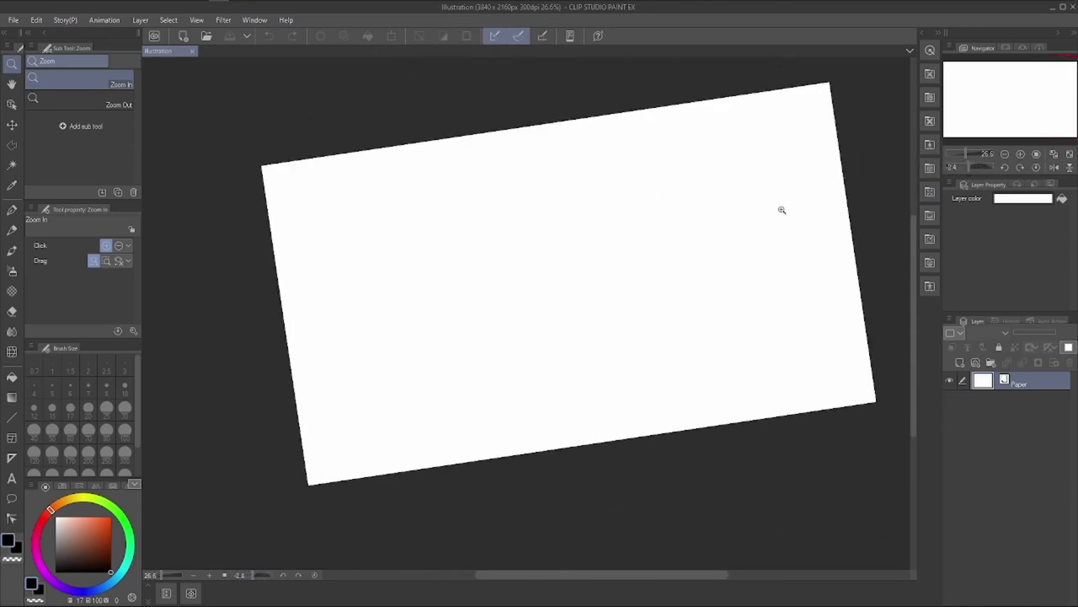
pyautogui.press('r')
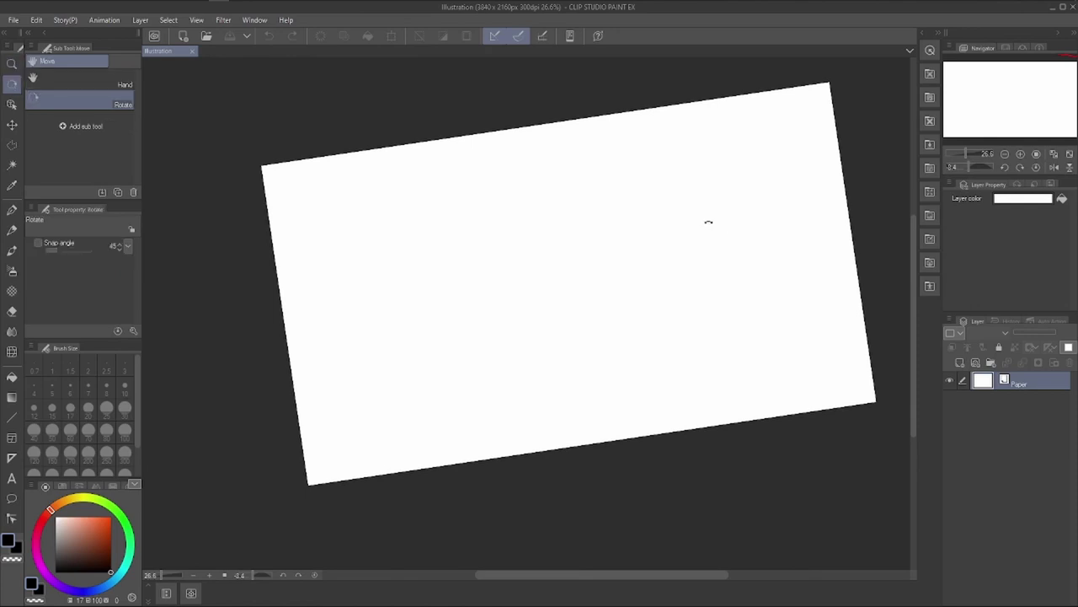
pyautogui.moveTo(570, 208); pyautogui.dragTo(490, 198)
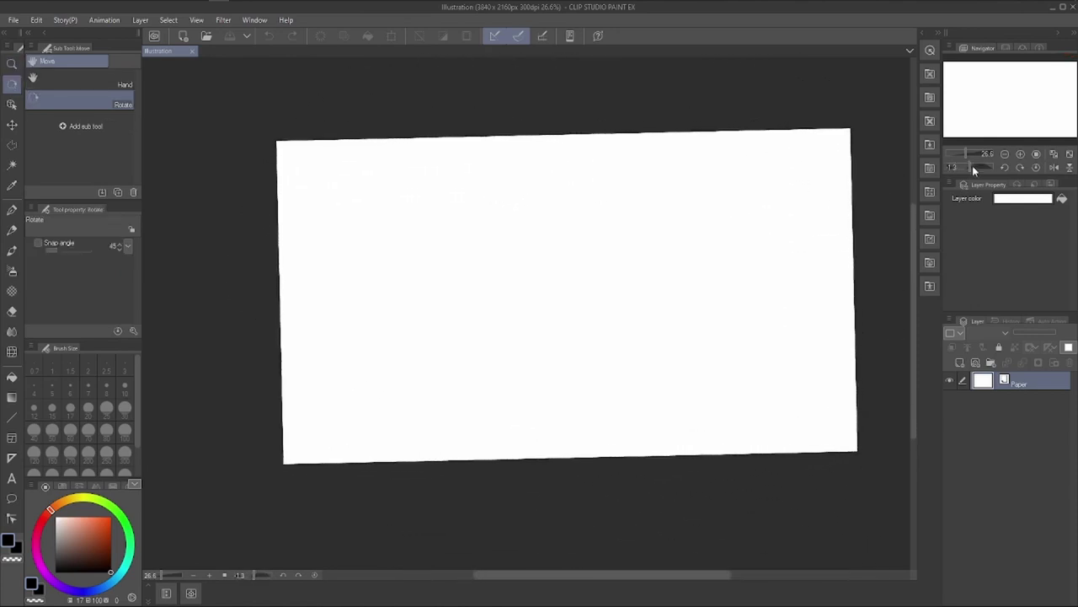
pyautogui.click(1037, 169)
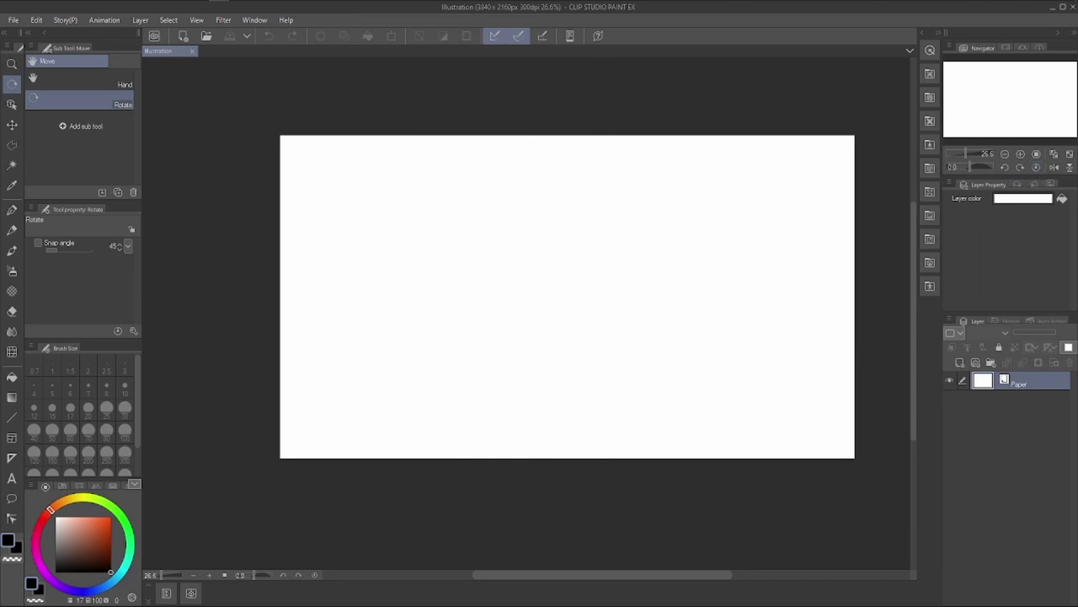
# Add a raster layer above Paper and draw two thick black scribbles with the G-pen near the canvas's left side.
pyautogui.press('h')
pyautogui.scroll(1, 486, 316)
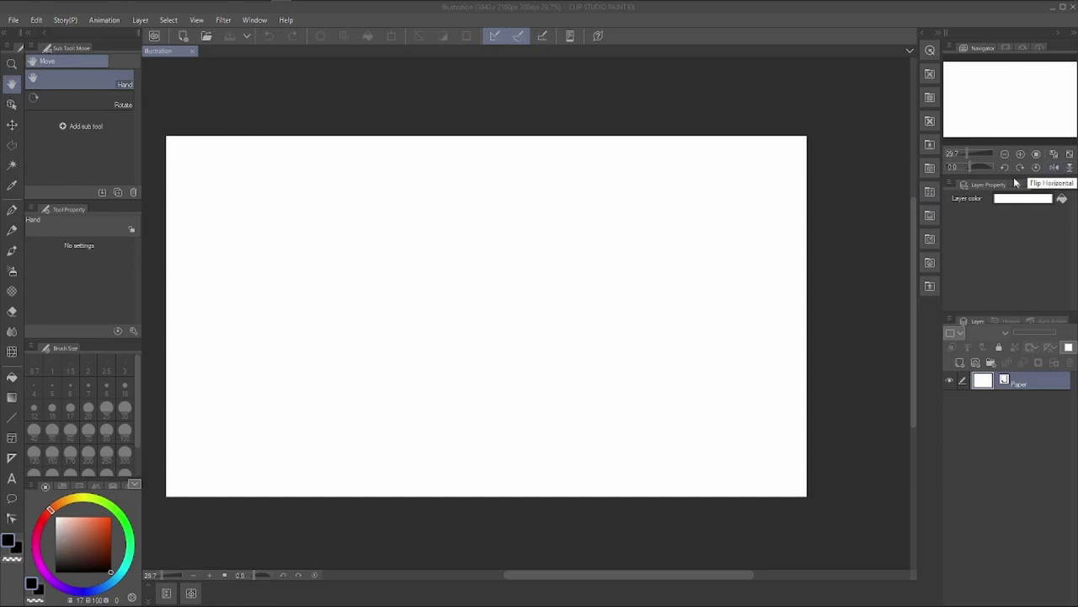
pyautogui.click(11, 210)
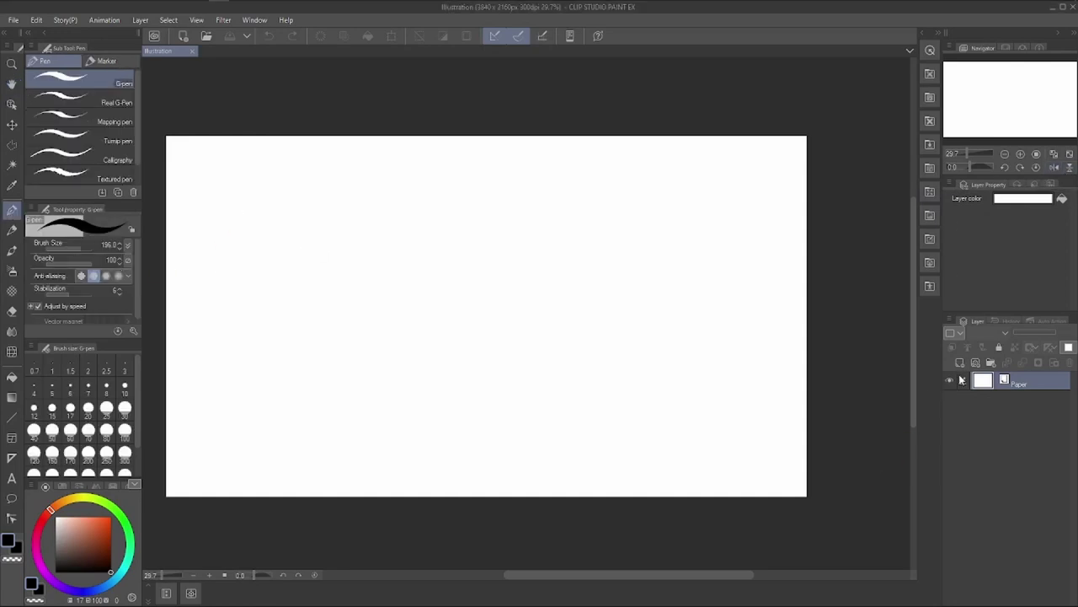
pyautogui.click(953, 346)
pyautogui.moveTo(308, 202); pyautogui.dragTo(250, 327)
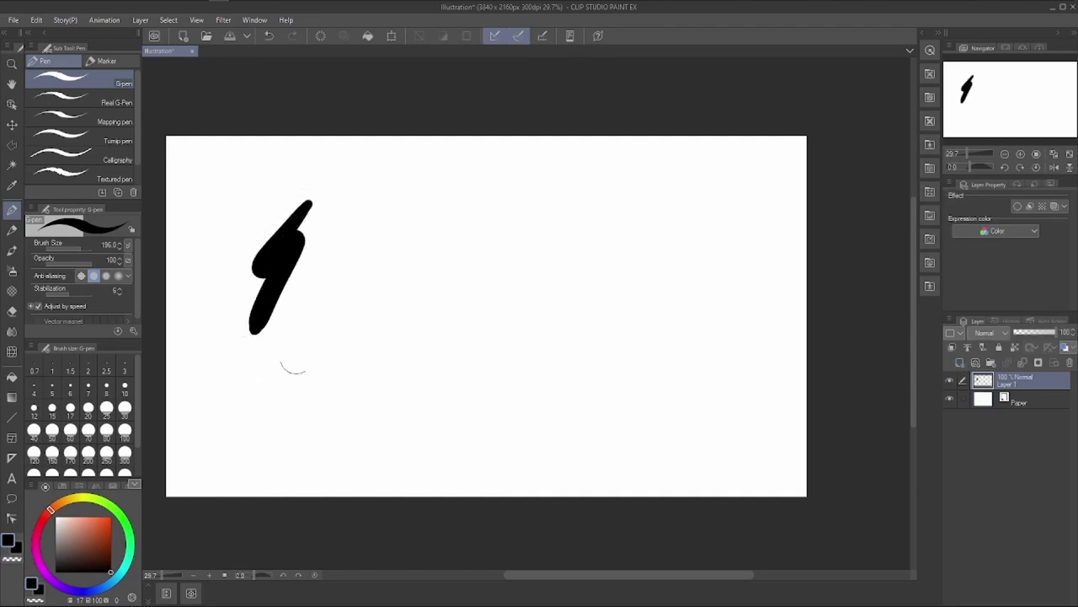
pyautogui.moveTo(303, 301)
pyautogui.mouseDown()
pyautogui.moveTo(264, 355)
pyautogui.moveTo(297, 360)
pyautogui.moveTo(289, 410)
pyautogui.mouseUp()
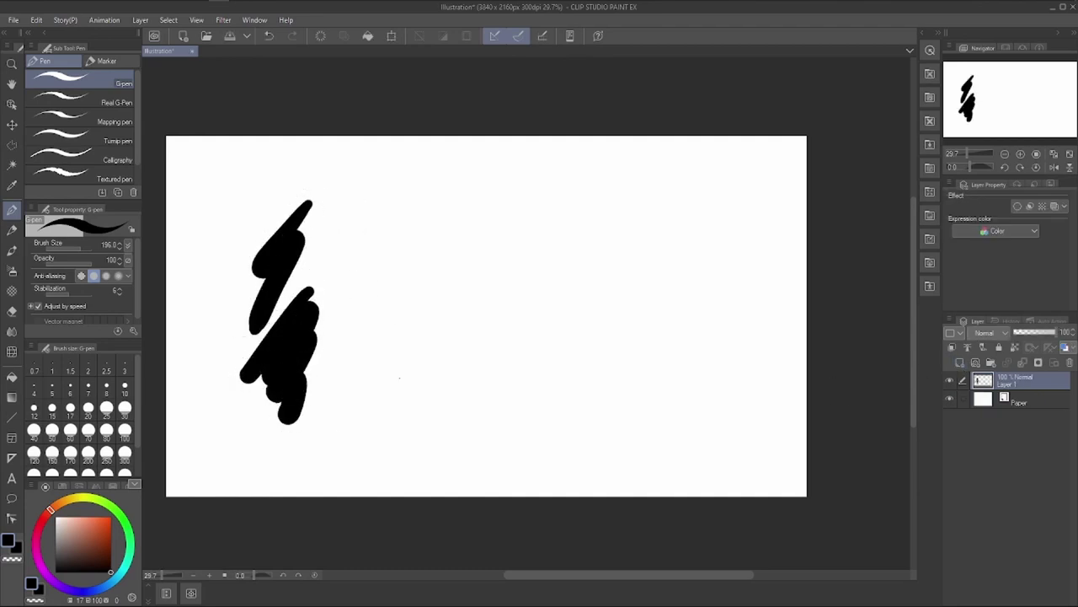
# Flip the canvas view horizontally and back, and flip it vertically.
pyautogui.click(1054, 169)
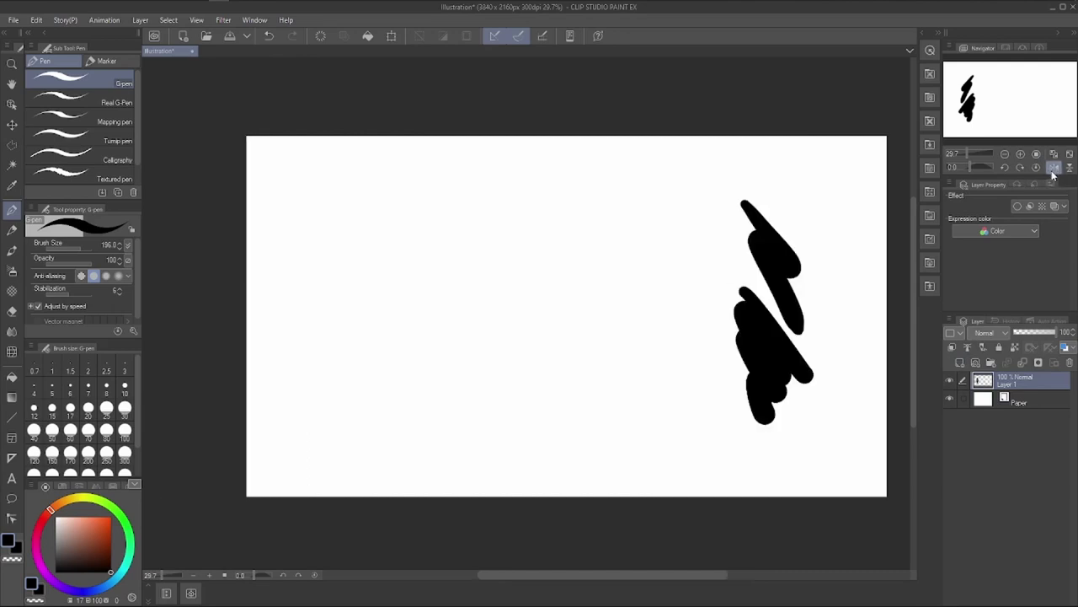
pyautogui.click(1054, 169)
pyautogui.click(1070, 168)
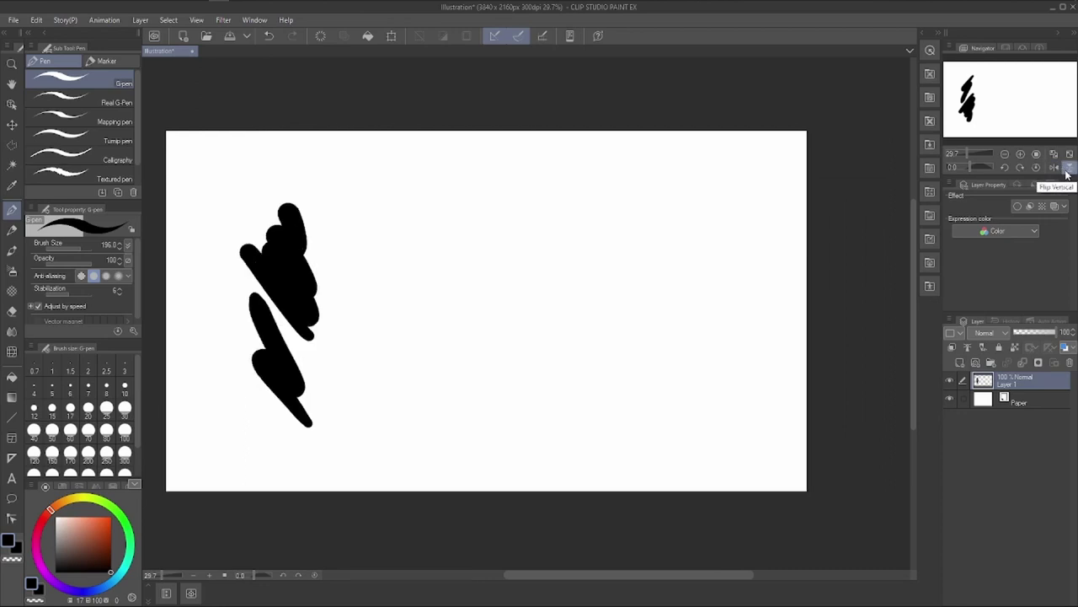
# Undo the vertical flip, flip the canvas view horizontally, draw a thick black G-pen scribble in the empty half, and restore the view.
pyautogui.click(1071, 167)
pyautogui.click(1054, 169)
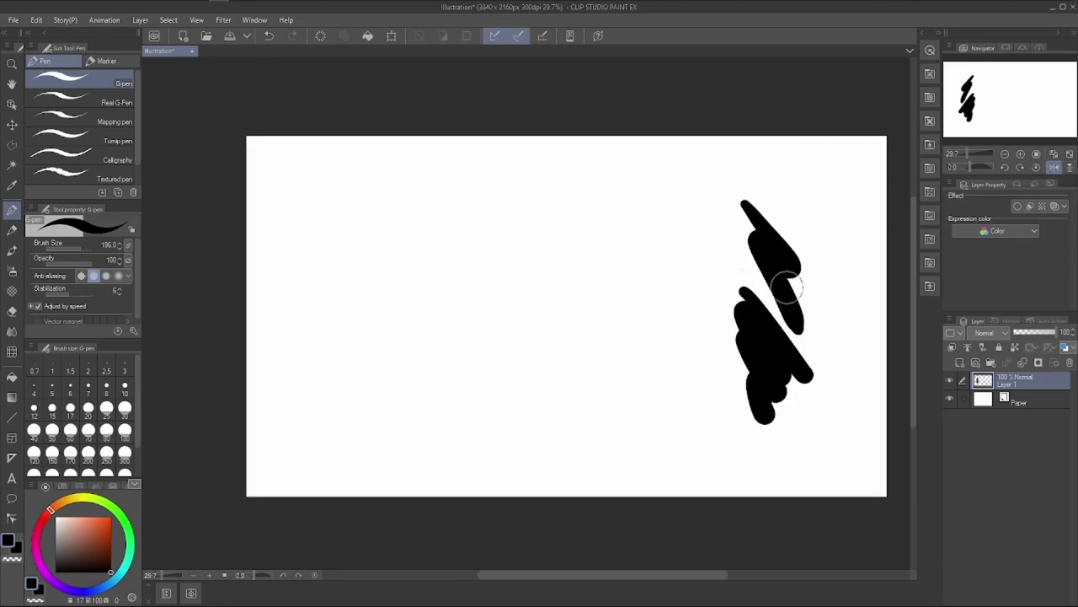
pyautogui.moveTo(387, 233)
pyautogui.mouseDown()
pyautogui.moveTo(343, 341)
pyautogui.moveTo(414, 241)
pyautogui.moveTo(380, 241)
pyautogui.moveTo(408, 396)
pyautogui.mouseUp()
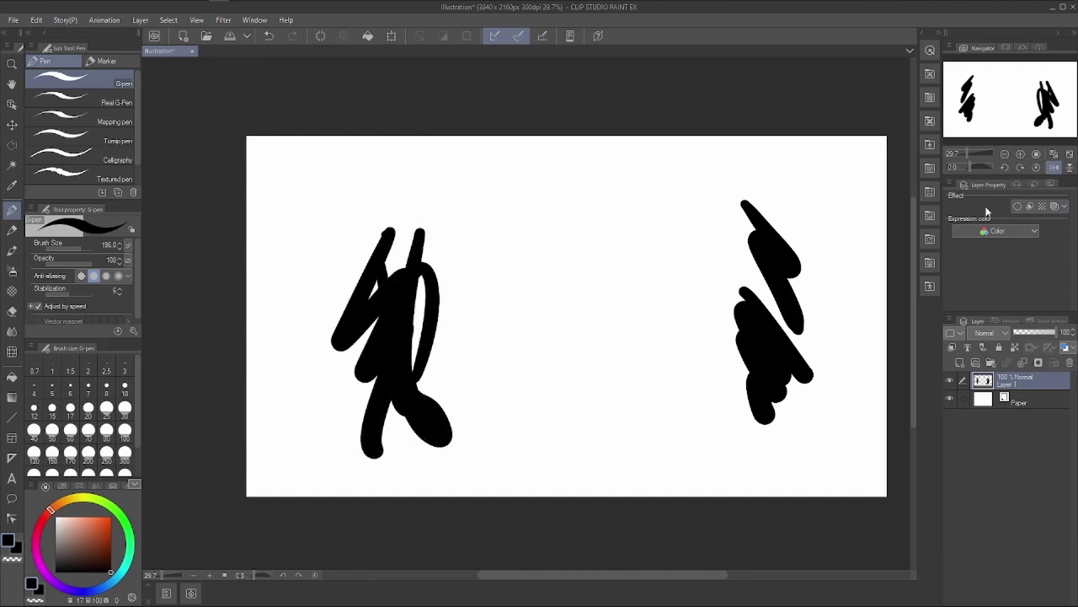
pyautogui.click(1053, 173)
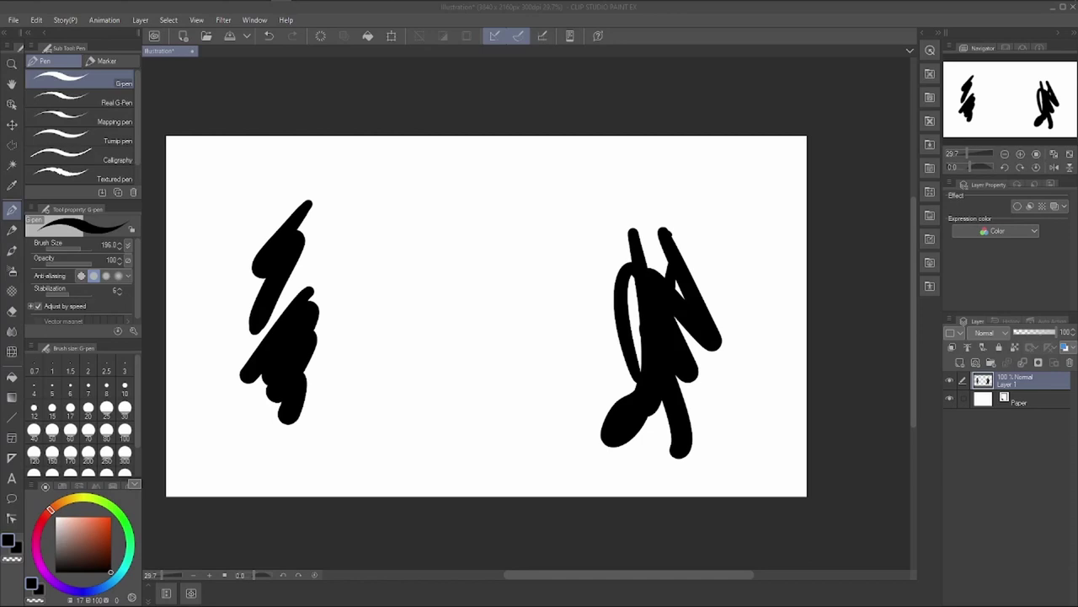
# Delete the scribbled raster layer above Paper and review the available canvas view commands.
pyautogui.click(1070, 362)
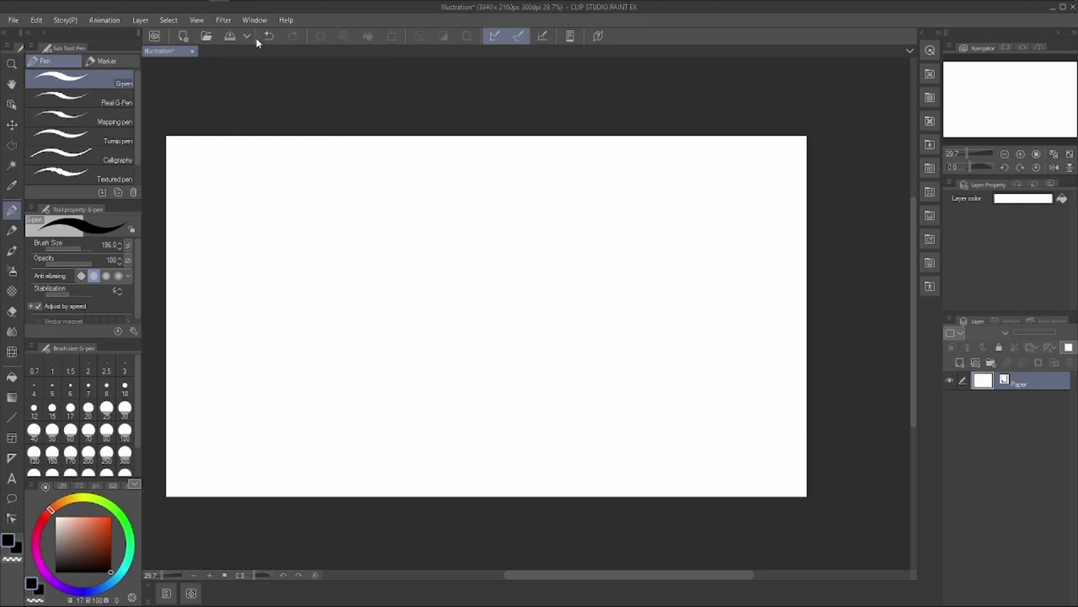
pyautogui.click(196, 19)
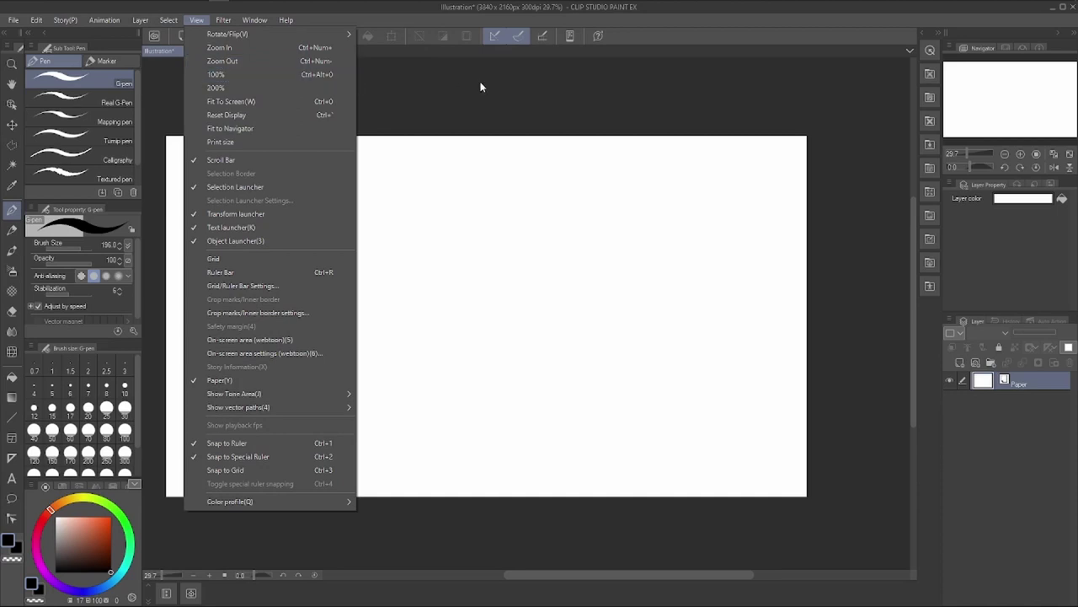
pyautogui.press('Escape')
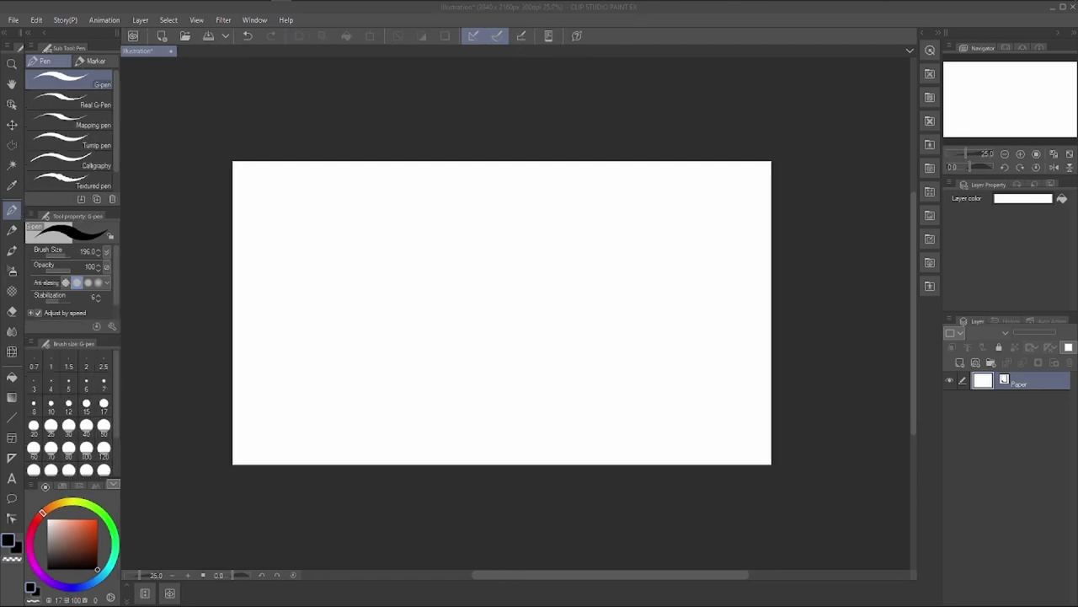
# Expand the dock below the canvas, then detach and close its Timeline and All sides view palettes.
pyautogui.click(128, 591)
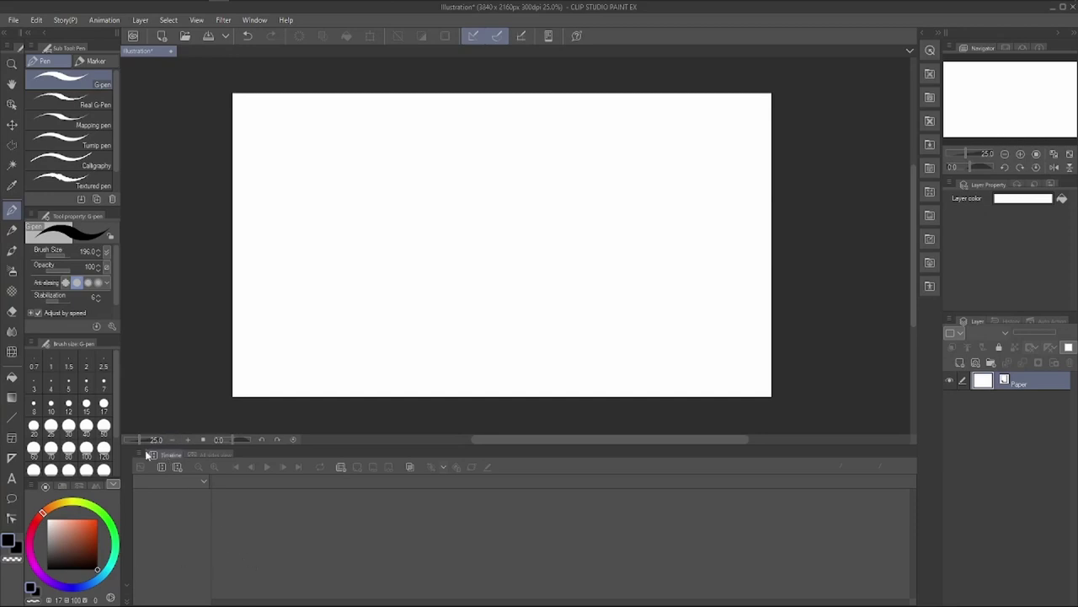
pyautogui.click(128, 590)
pyautogui.click(128, 590)
pyautogui.moveTo(163, 455); pyautogui.dragTo(267, 286)
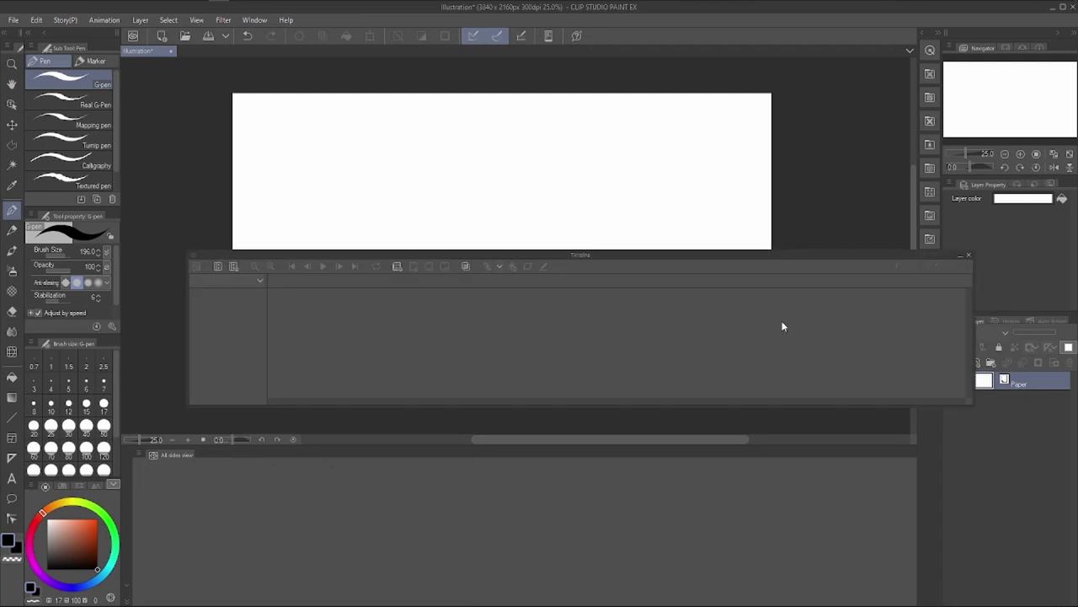
pyautogui.click(969, 255)
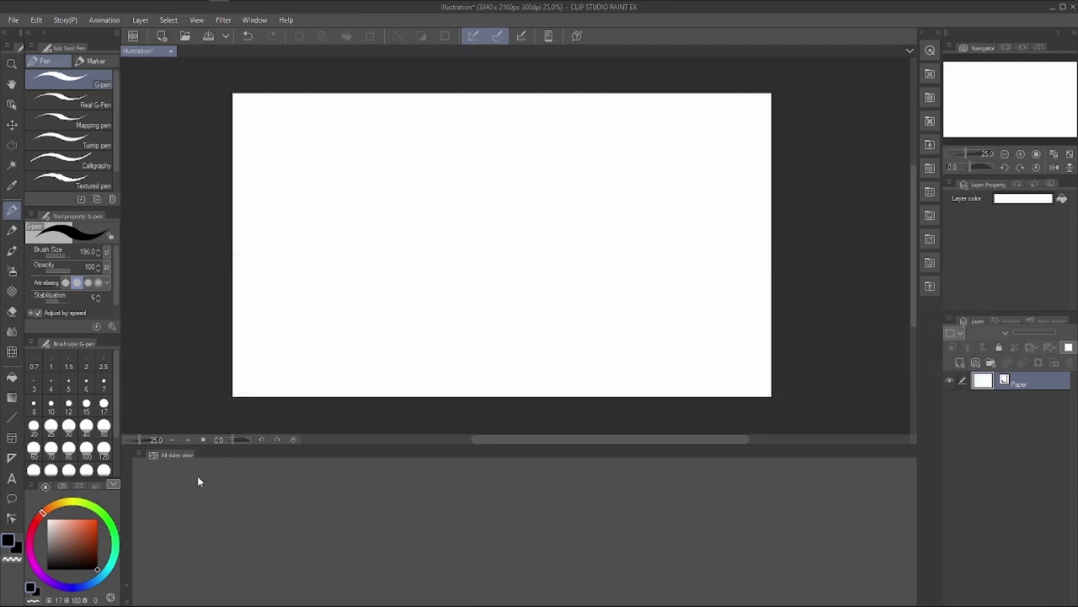
pyautogui.moveTo(161, 453); pyautogui.dragTo(206, 249)
pyautogui.click(956, 251)
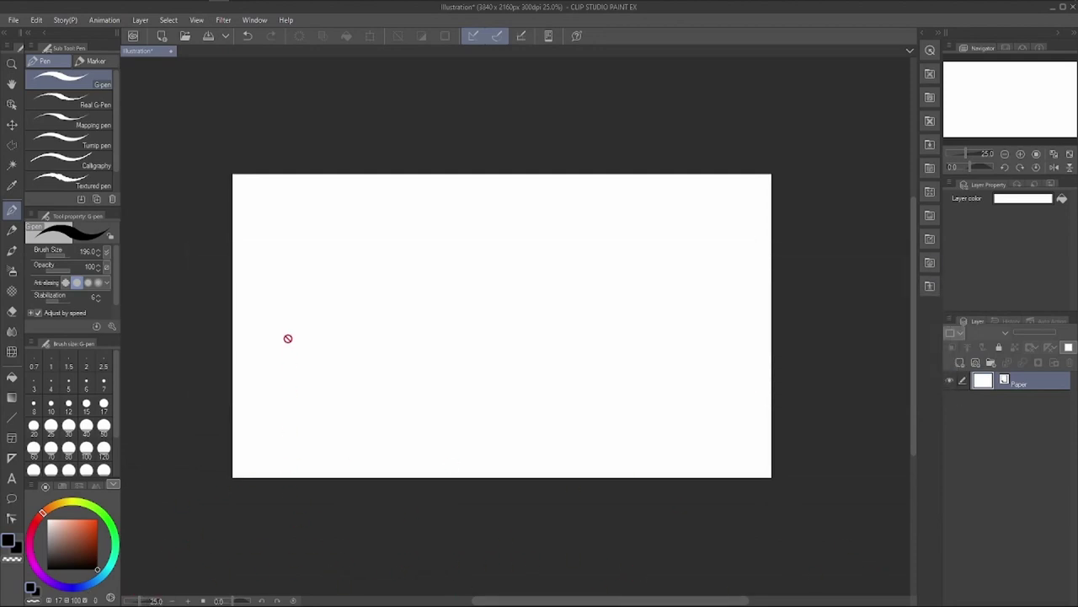
# Reopen the Timeline and All sides view palettes, dock them together below the canvas with Timeline in front, and collapse that dock.
pyautogui.click(254, 20)
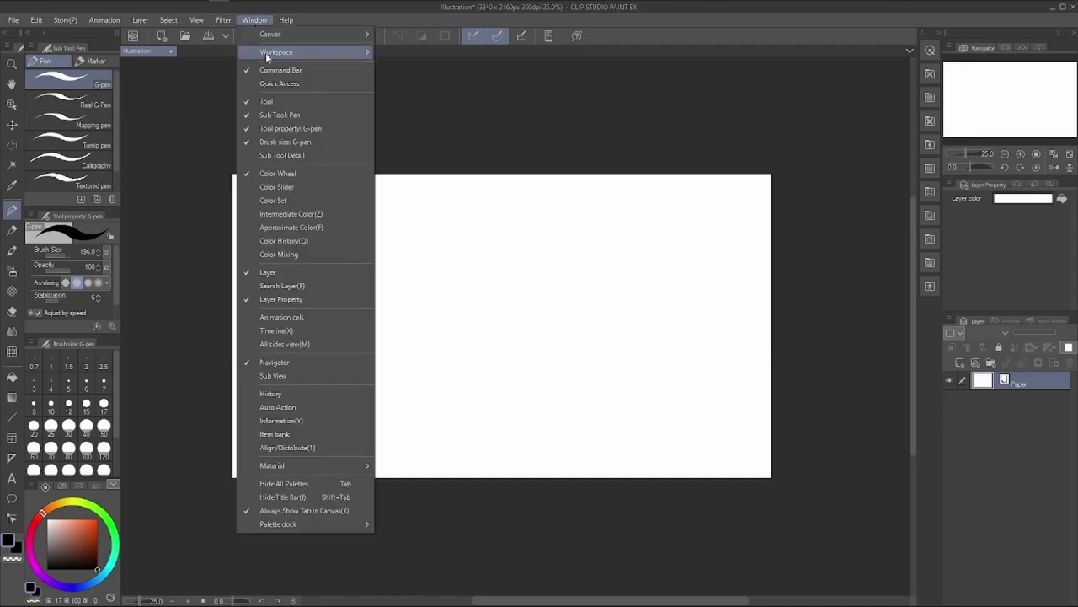
pyautogui.click(286, 330)
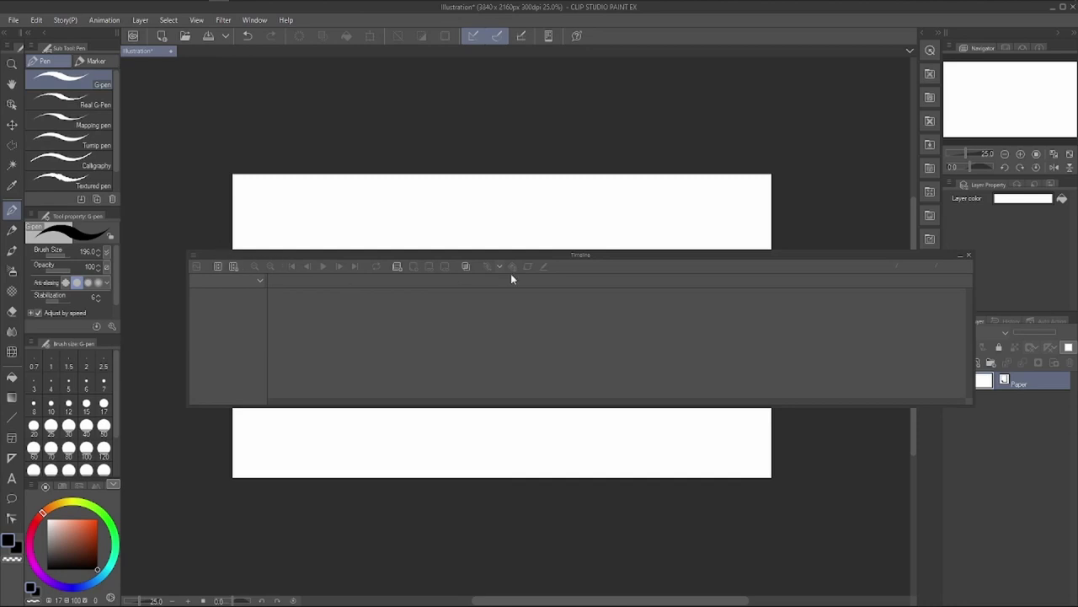
pyautogui.moveTo(551, 257); pyautogui.dragTo(355, 588)
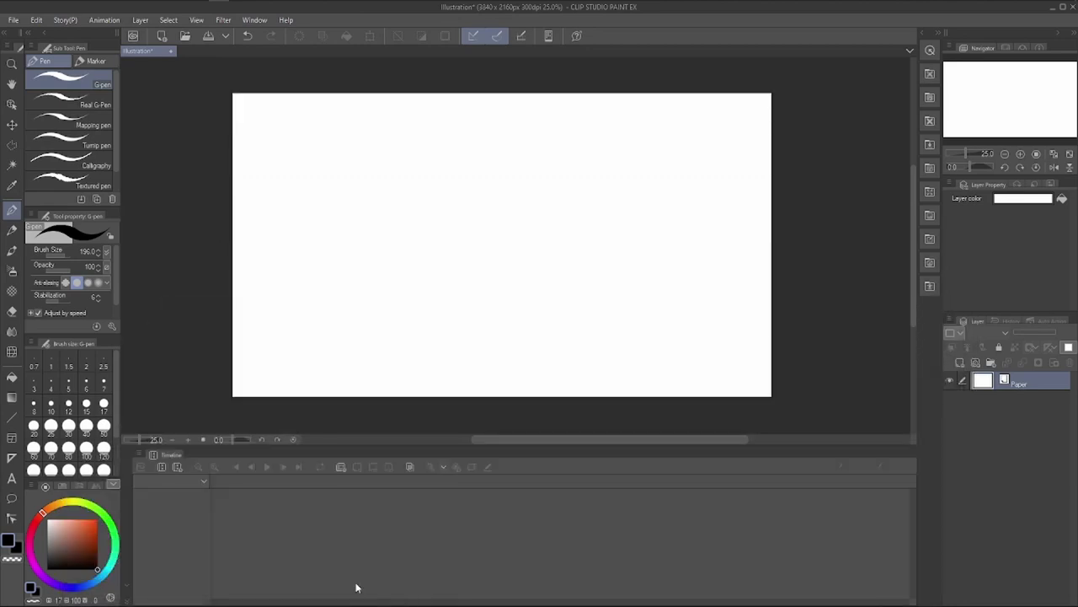
pyautogui.click(255, 19)
pyautogui.click(289, 346)
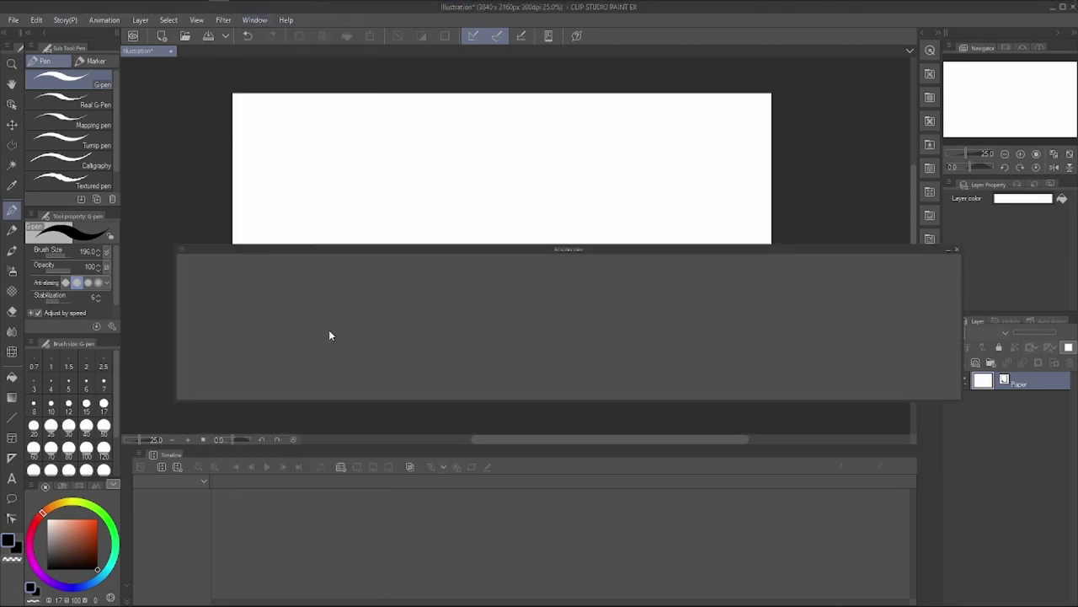
pyautogui.moveTo(527, 251); pyautogui.dragTo(379, 449)
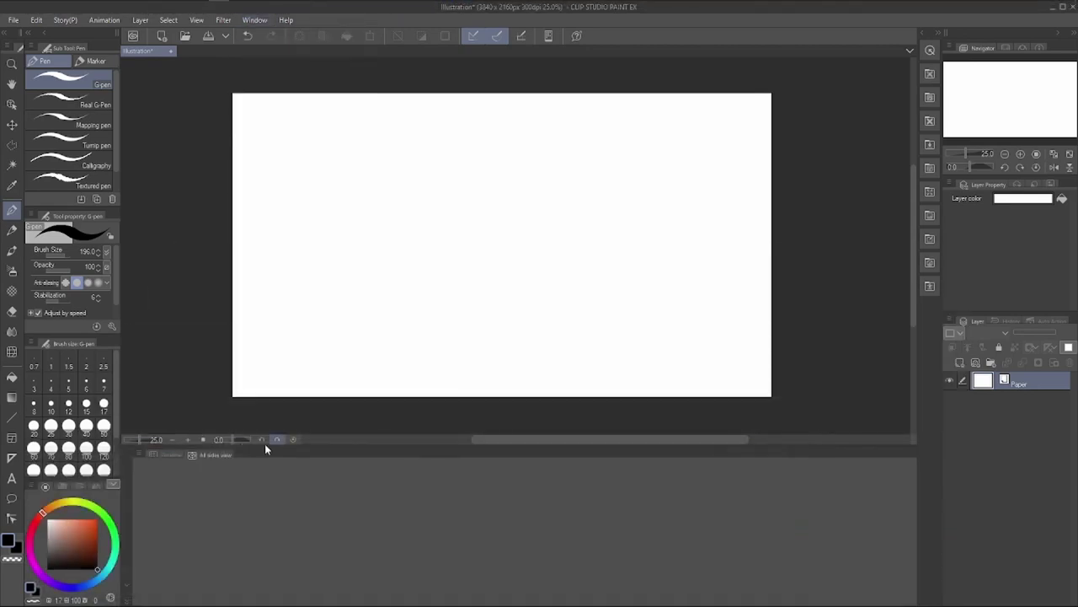
pyautogui.click(159, 455)
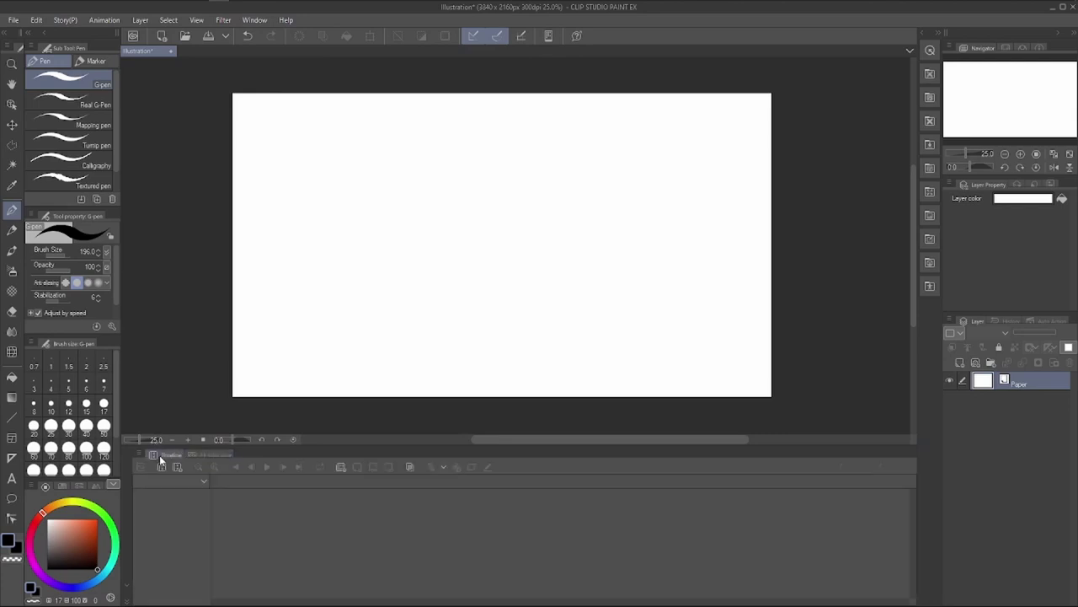
pyautogui.click(126, 589)
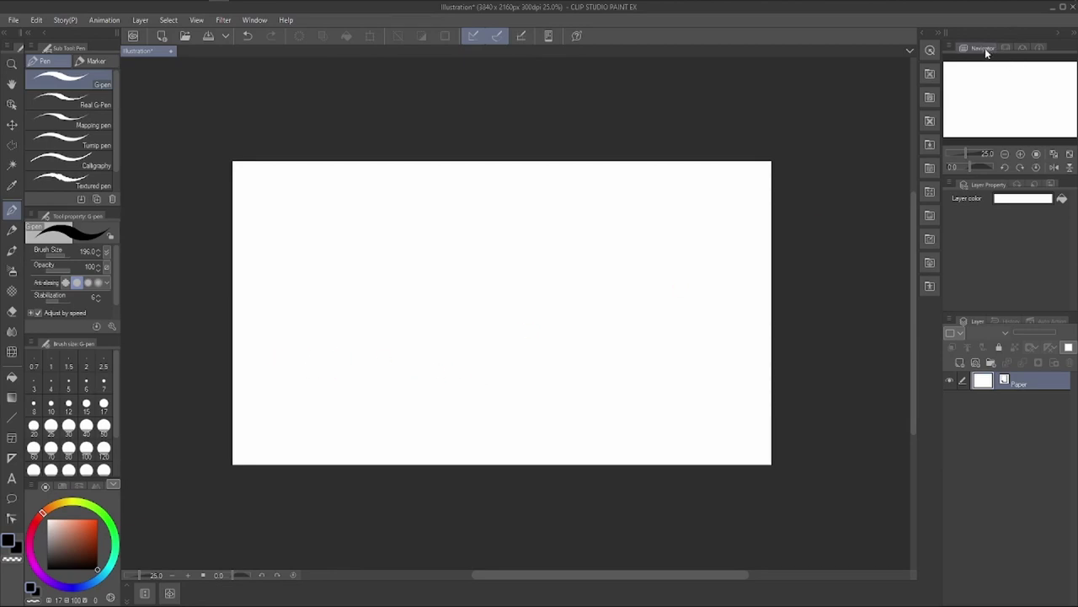
# Dock the Navigator below the Sub Tool palette, move it into its own column, and return it to the Sub View group.
pyautogui.moveTo(973, 52); pyautogui.dragTo(85, 204)
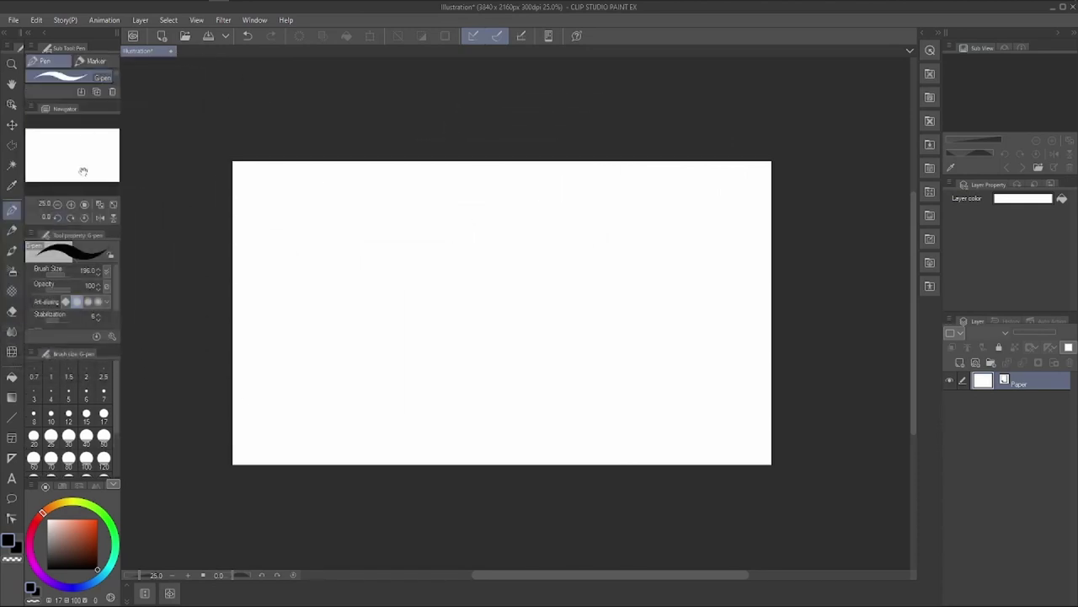
pyautogui.moveTo(58, 107); pyautogui.dragTo(1005, 603)
pyautogui.moveTo(1000, 495); pyautogui.dragTo(942, 408)
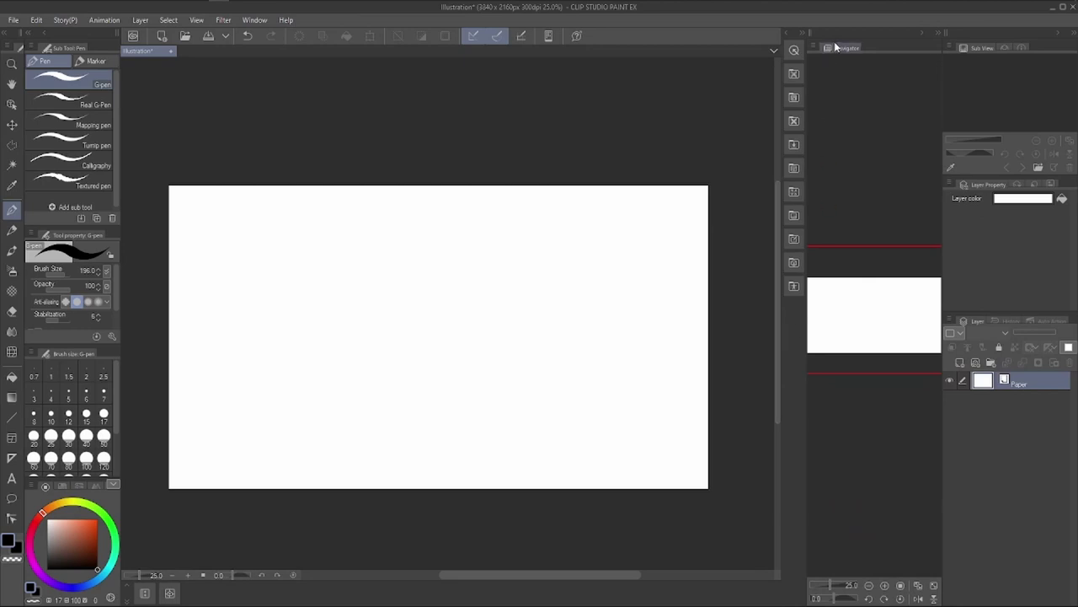
pyautogui.moveTo(835, 46); pyautogui.dragTo(961, 46)
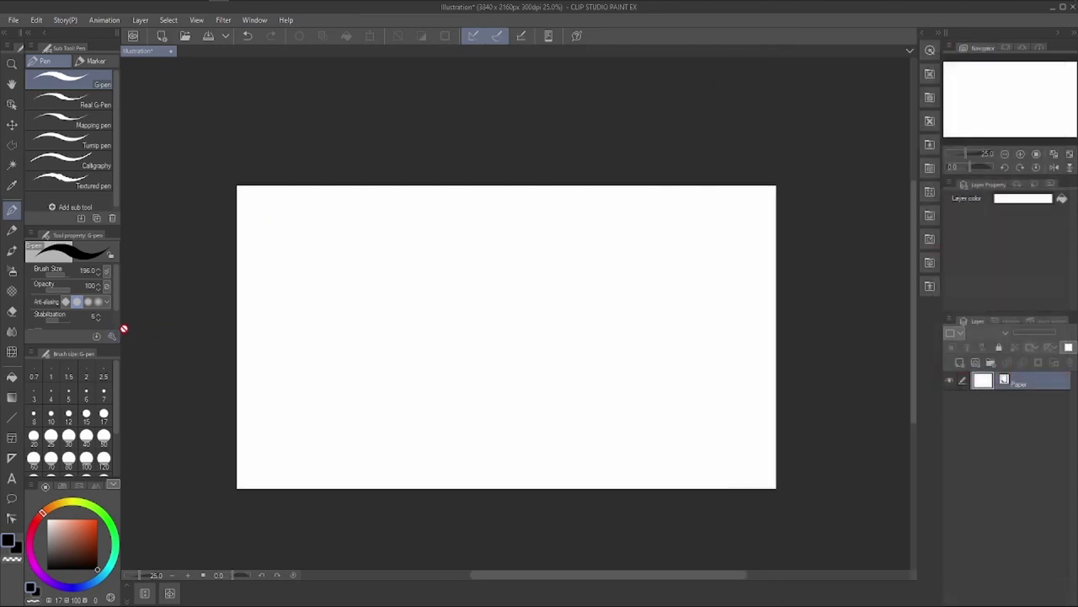
# Widen the Sub Tool palette column, narrow it back, and slightly adjust the width of the Tool palette beside it.
pyautogui.moveTo(121, 329); pyautogui.dragTo(309, 332)
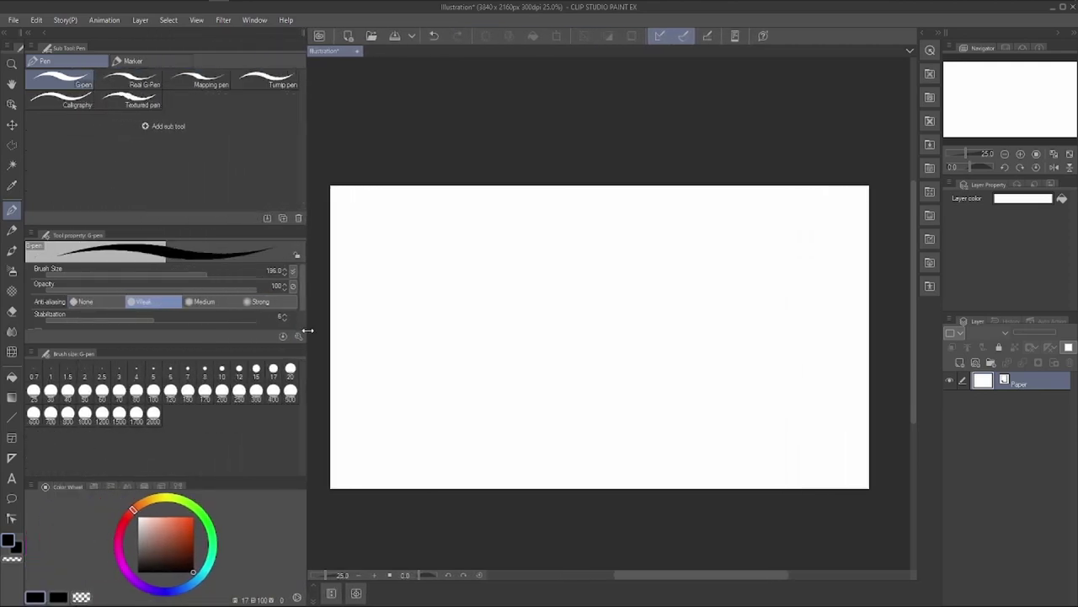
pyautogui.moveTo(232, 323); pyautogui.dragTo(118, 330)
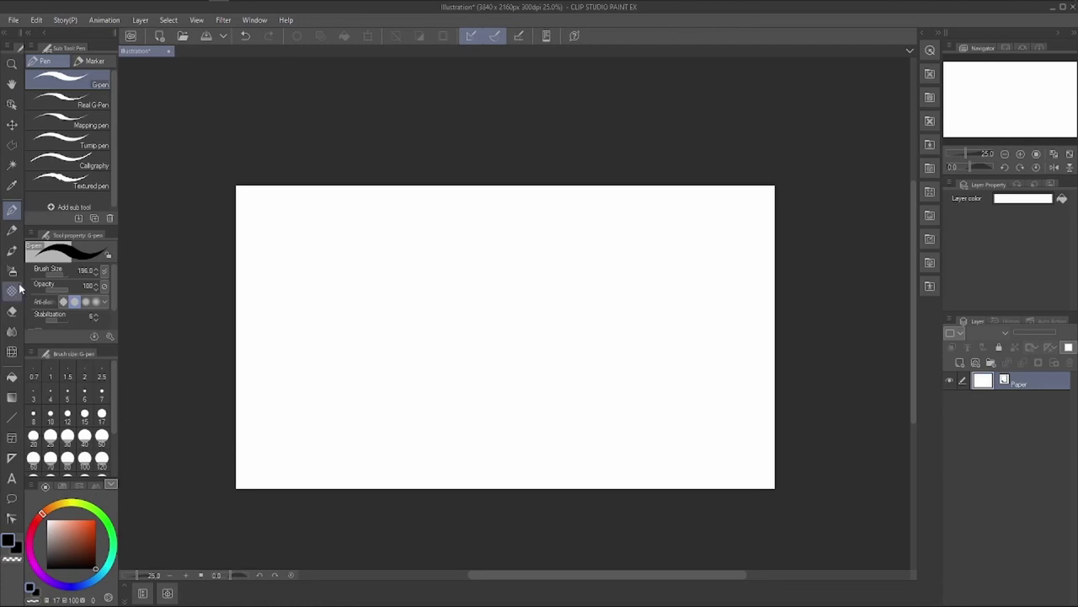
pyautogui.moveTo(23, 289)
pyautogui.mouseDown()
pyautogui.moveTo(133, 292)
pyautogui.moveTo(24, 290)
pyautogui.mouseUp()
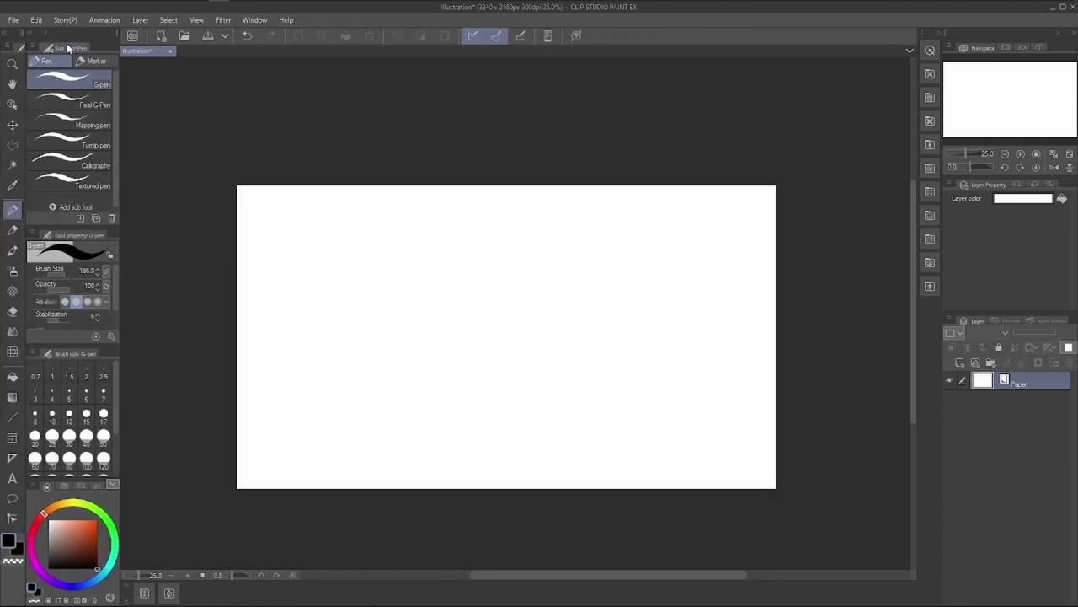
# Move the Sub Tool palette below the canvas, float it, redock it above Tool Property, and increase the height of Tool Property.
pyautogui.moveTo(63, 51); pyautogui.dragTo(268, 603)
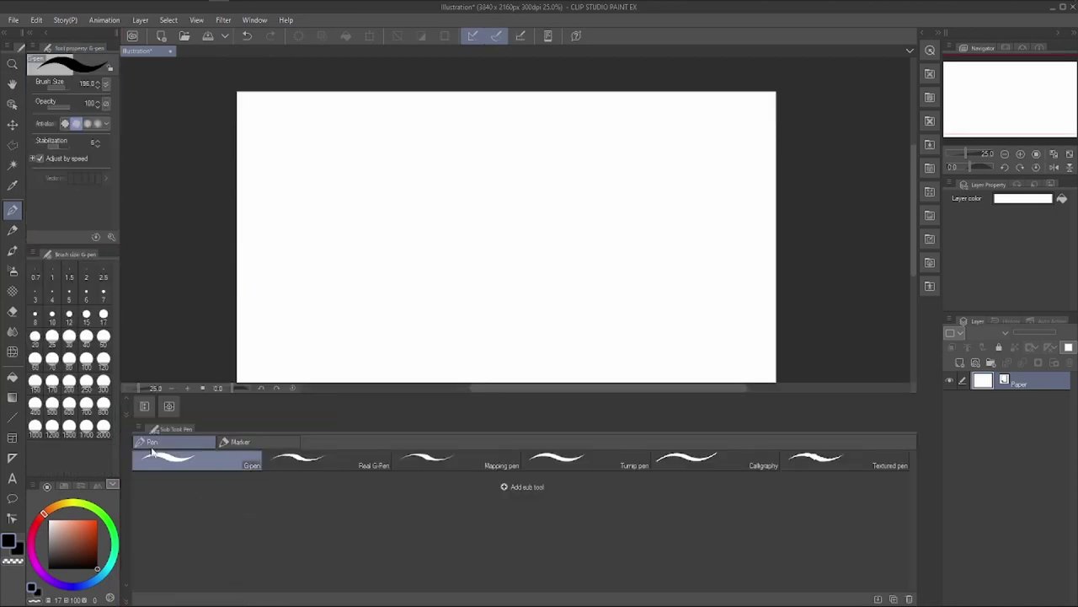
pyautogui.moveTo(160, 428); pyautogui.dragTo(171, 169)
pyautogui.moveTo(490, 159); pyautogui.dragTo(66, 167)
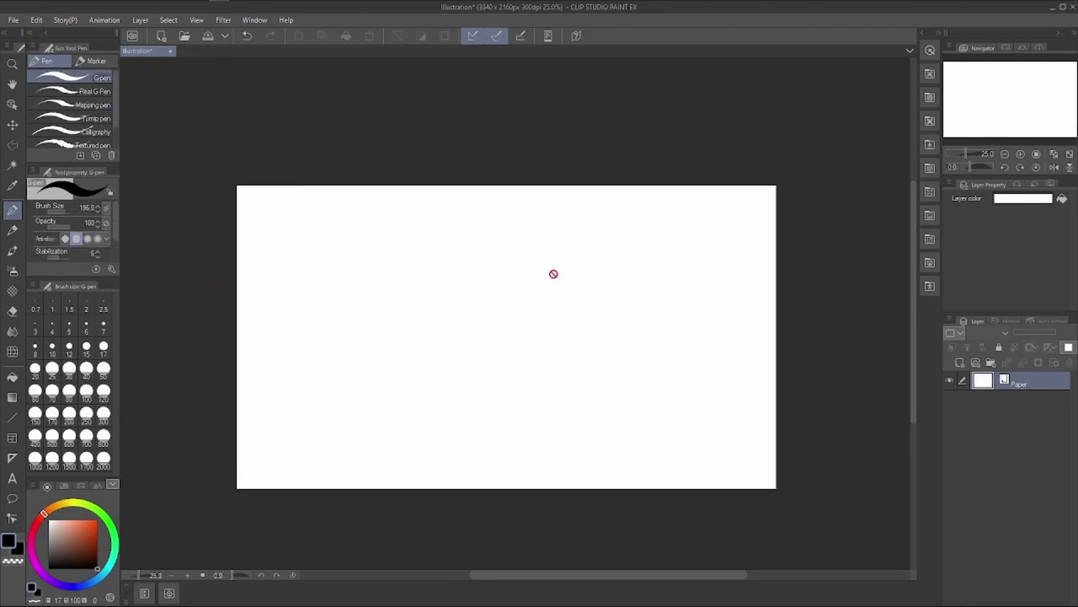
pyautogui.moveTo(68, 275); pyautogui.dragTo(67, 344)
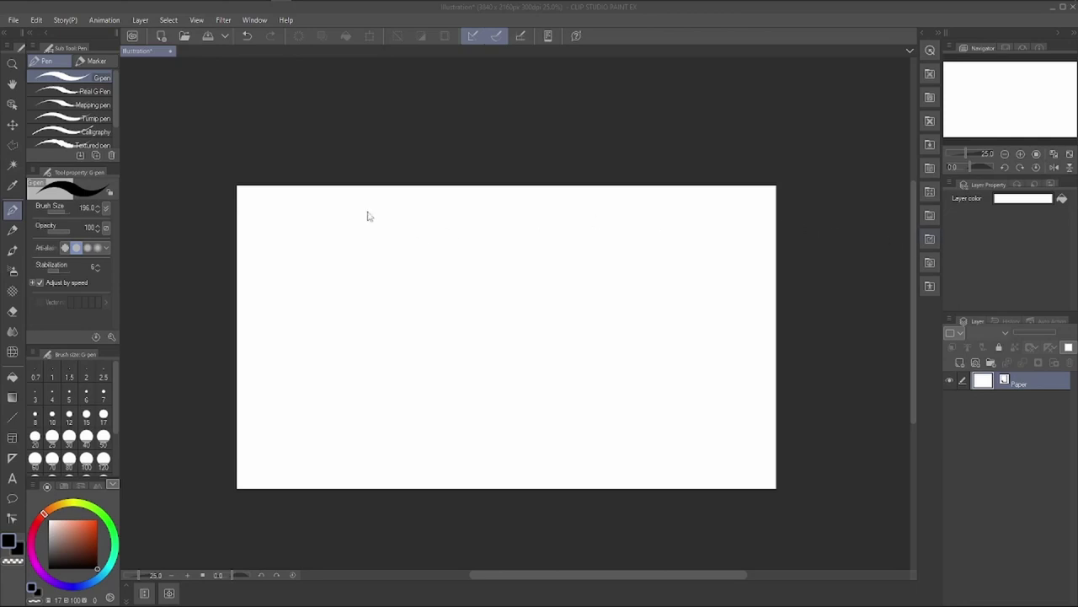
# Bring the History palette to the front of the Layer palette group and check its entry in the list of available palettes.
pyautogui.click(253, 21)
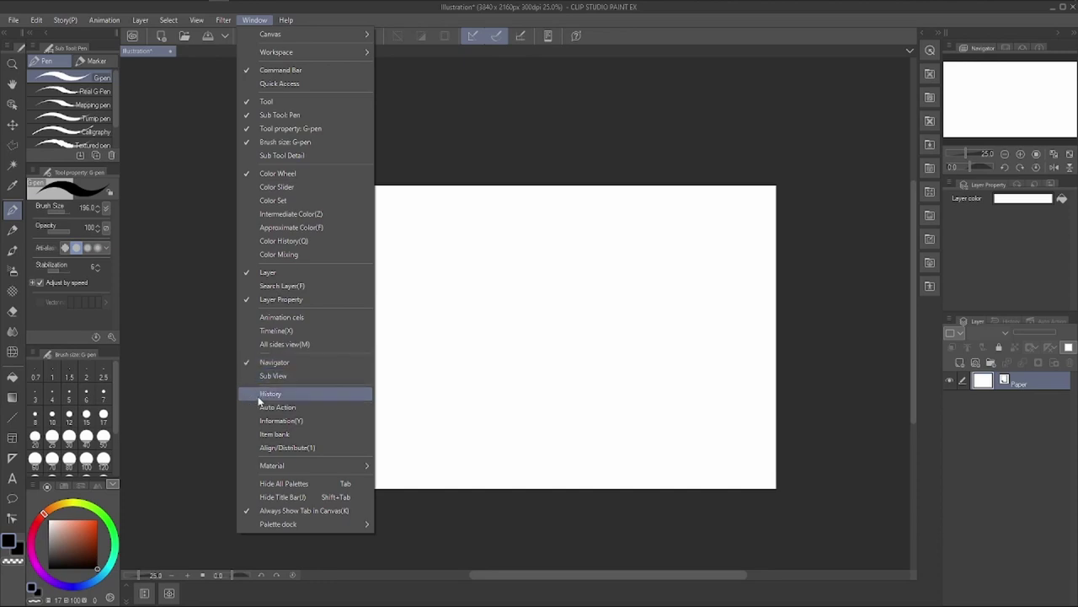
pyautogui.click(1006, 324)
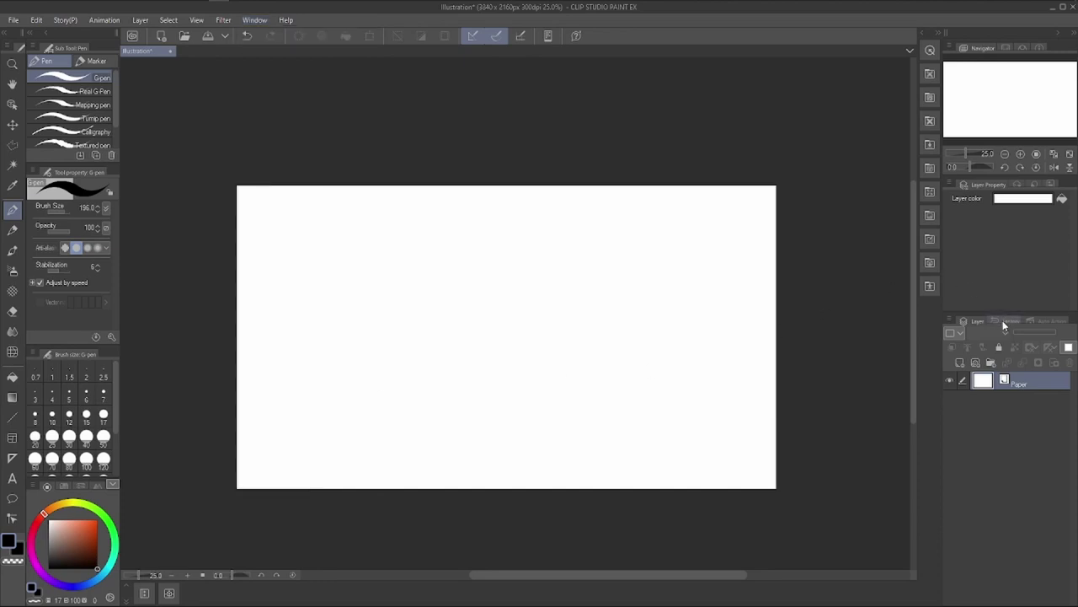
pyautogui.click(1005, 325)
pyautogui.click(254, 19)
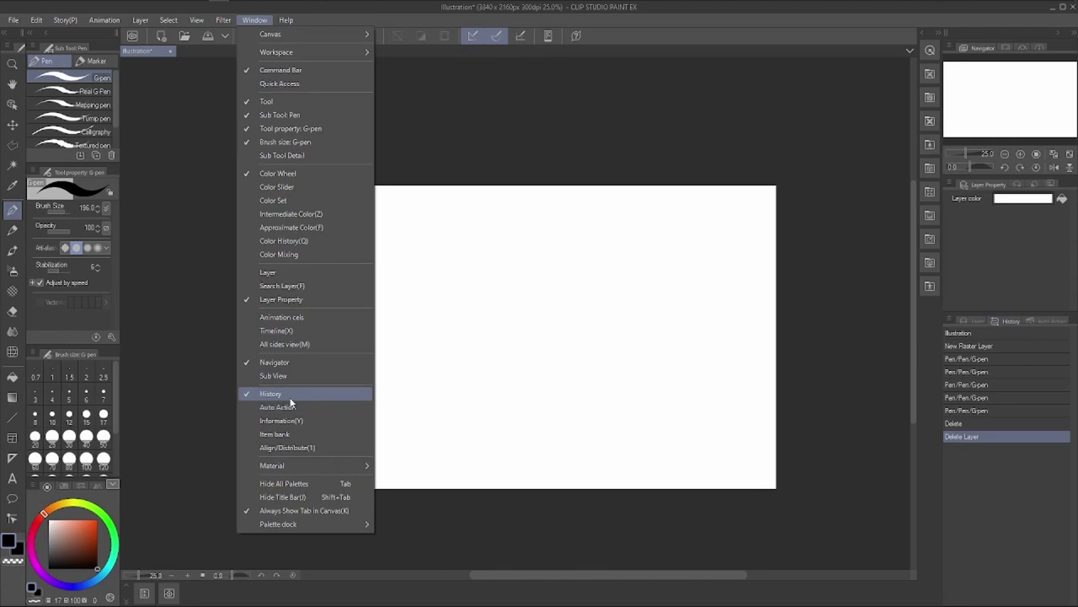
pyautogui.click(1009, 320)
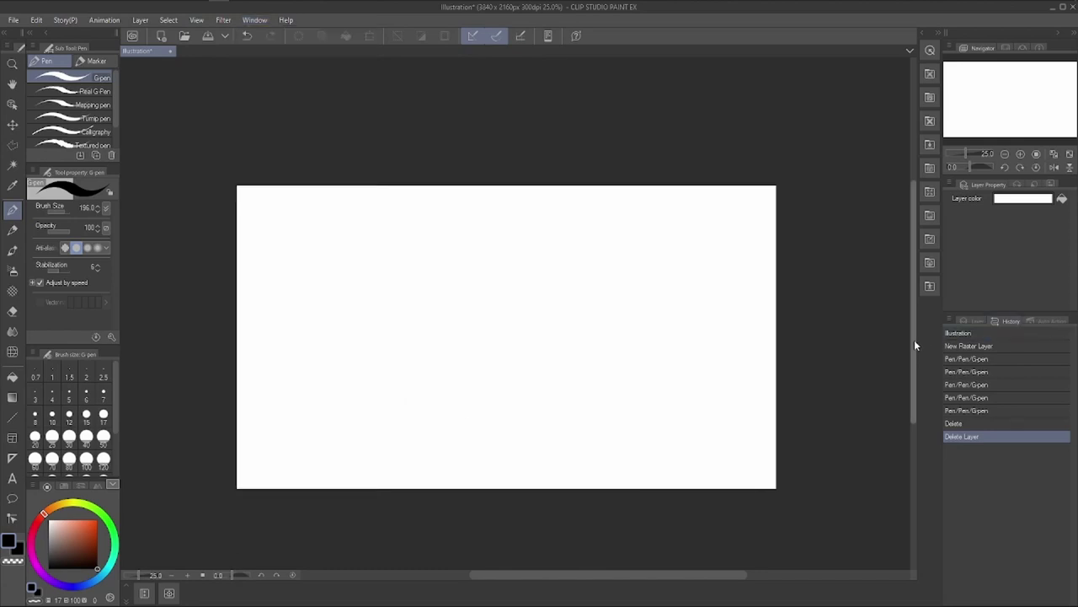
# Detach the History palette from the Layer group as a floating window over the canvas and close it.
pyautogui.moveTo(1018, 318); pyautogui.dragTo(820, 347)
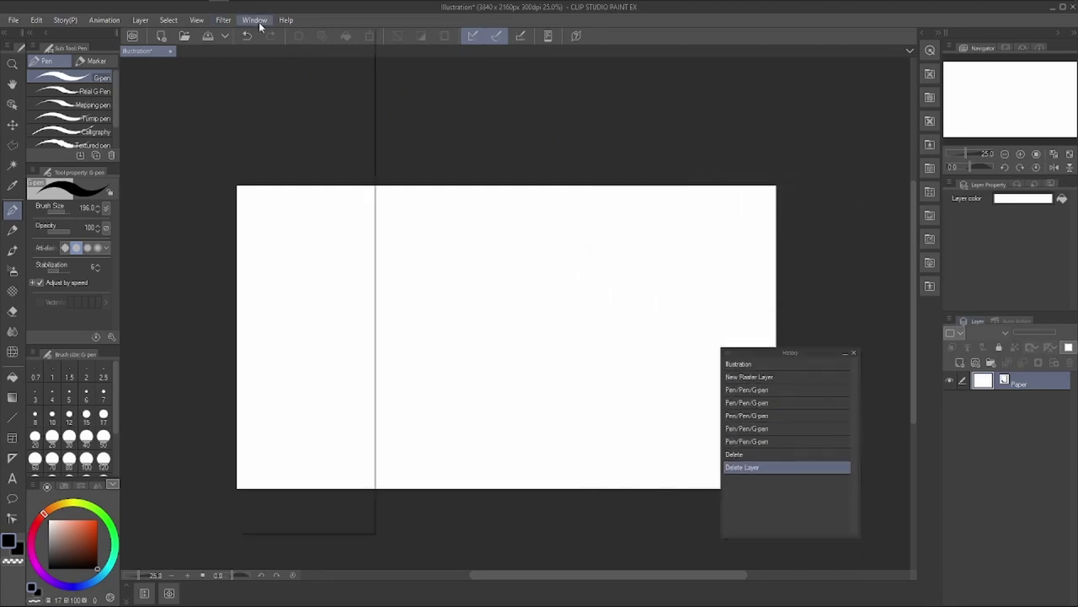
pyautogui.click(257, 21)
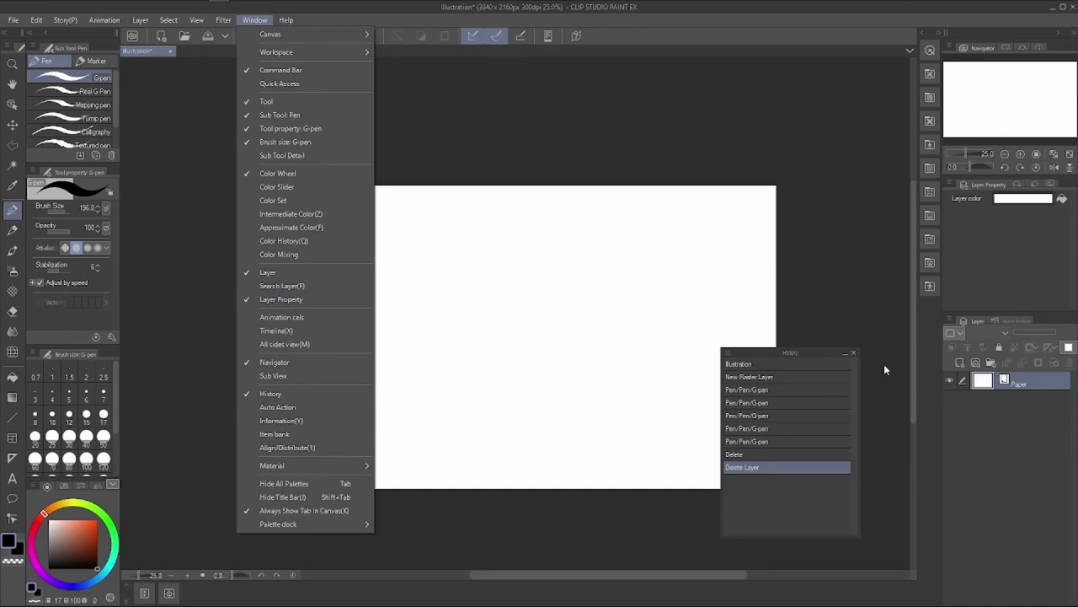
pyautogui.click(851, 354)
pyautogui.click(854, 353)
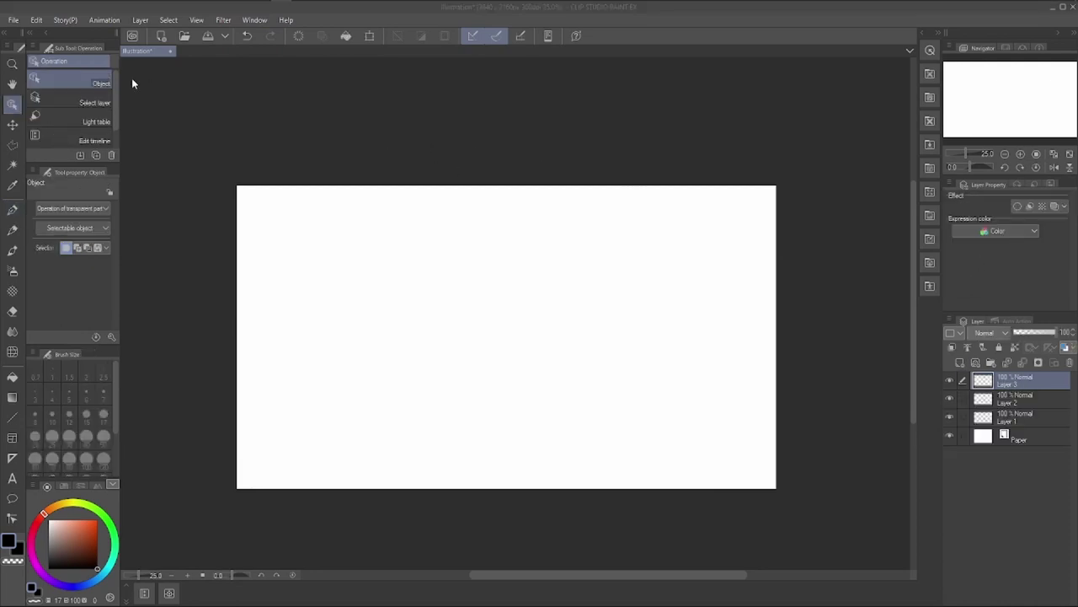
# Create a new 3840 × 2160 px illustration document at 300 dpi with a white paper color.
pyautogui.click(14, 26)
pyautogui.click(14, 25)
pyautogui.click(25, 32)
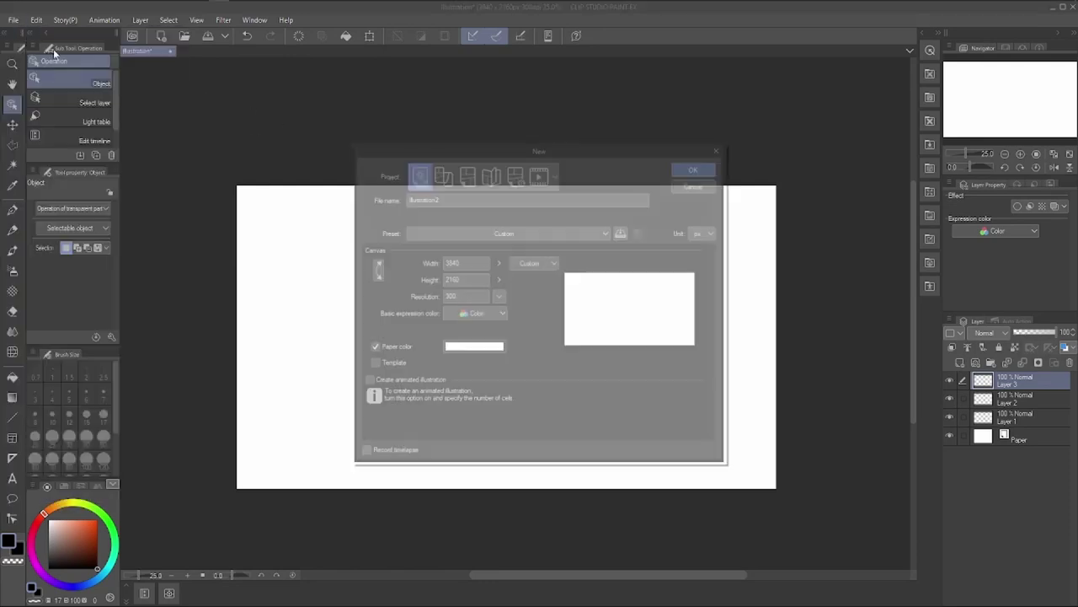
pyautogui.click(695, 168)
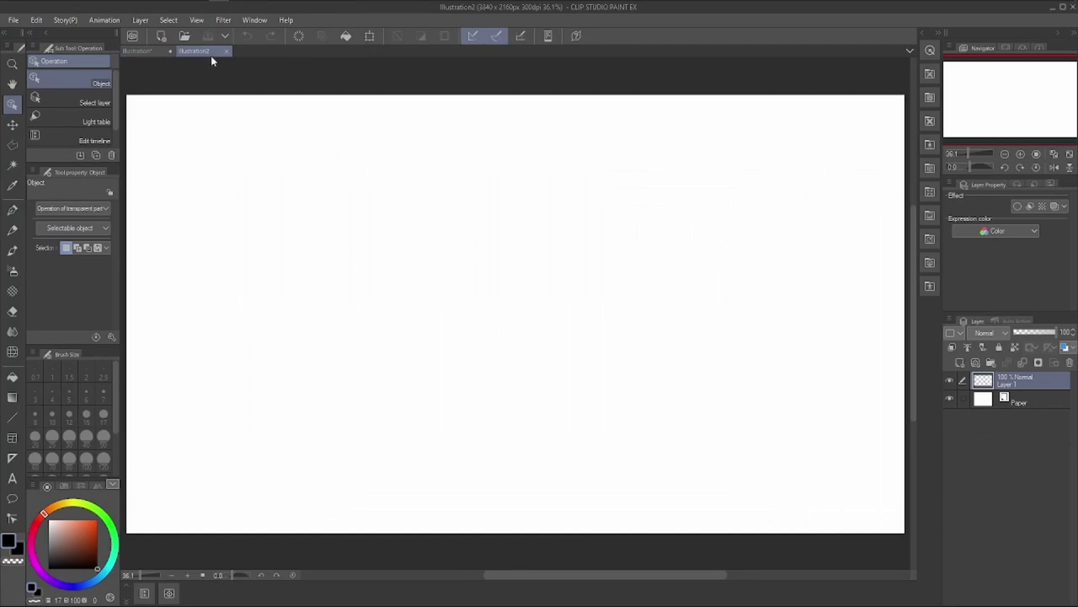
# Place Illustration2 side by side with the first document and paint thick black G-pen test strokes in both.
pyautogui.moveTo(206, 52); pyautogui.dragTo(912, 185)
pyautogui.click(12, 208)
pyautogui.click(238, 267)
pyautogui.moveTo(239, 267)
pyautogui.mouseDown()
pyautogui.moveTo(193, 275)
pyautogui.moveTo(209, 361)
pyautogui.mouseUp()
pyautogui.click(621, 144)
pyautogui.moveTo(621, 144)
pyautogui.mouseDown()
pyautogui.moveTo(716, 173)
pyautogui.moveTo(620, 265)
pyautogui.moveTo(674, 280)
pyautogui.mouseUp()
# Return Illustration2 to the shared document tab group and switch between the two open documents.
pyautogui.moveTo(544, 51)
pyautogui.mouseDown()
pyautogui.moveTo(531, 63)
pyautogui.moveTo(183, 54)
pyautogui.mouseUp()
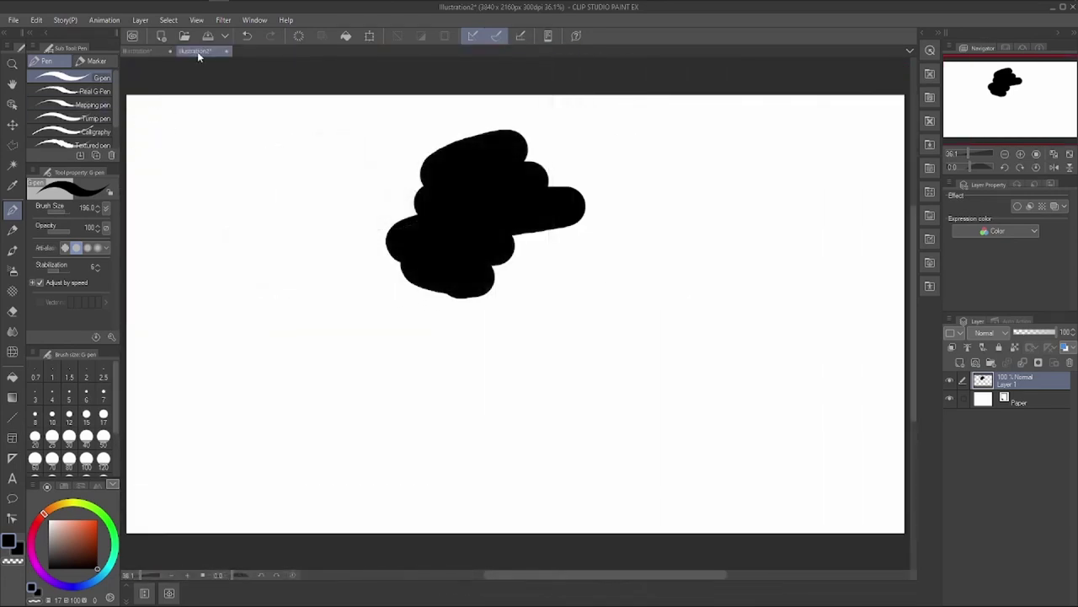
pyautogui.click(152, 49)
pyautogui.click(195, 49)
# Dock Illustration2 below the first document and paint more thick black G-pen strokes alternately in both canvases.
pyautogui.moveTo(202, 54)
pyautogui.mouseDown()
pyautogui.moveTo(255, 297)
pyautogui.moveTo(209, 576)
pyautogui.moveTo(206, 567)
pyautogui.mouseUp()
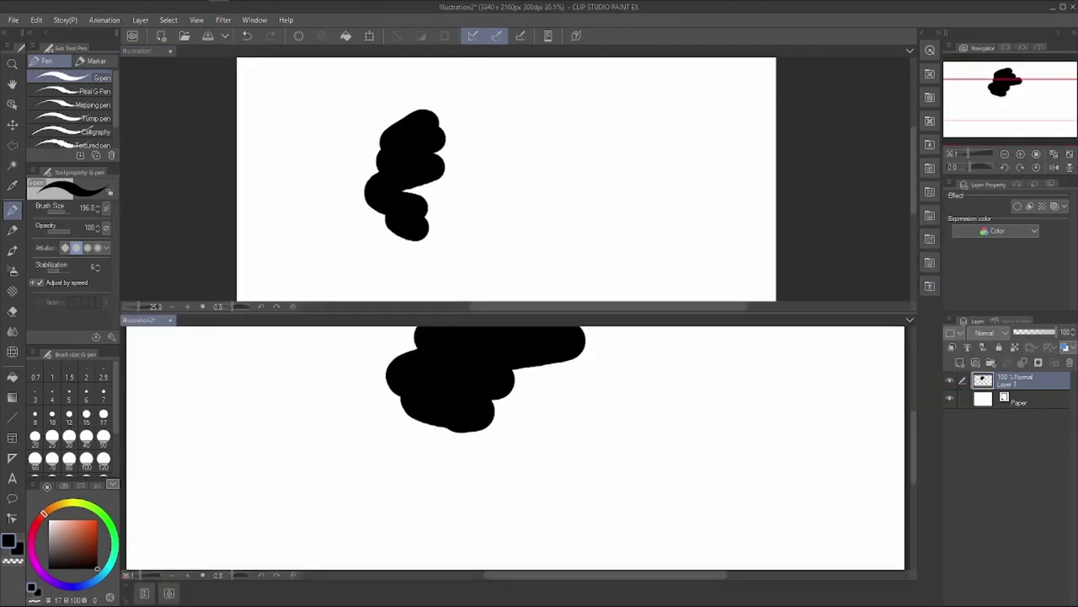
pyautogui.moveTo(227, 451)
pyautogui.mouseDown()
pyautogui.moveTo(306, 469)
pyautogui.moveTo(248, 485)
pyautogui.mouseUp()
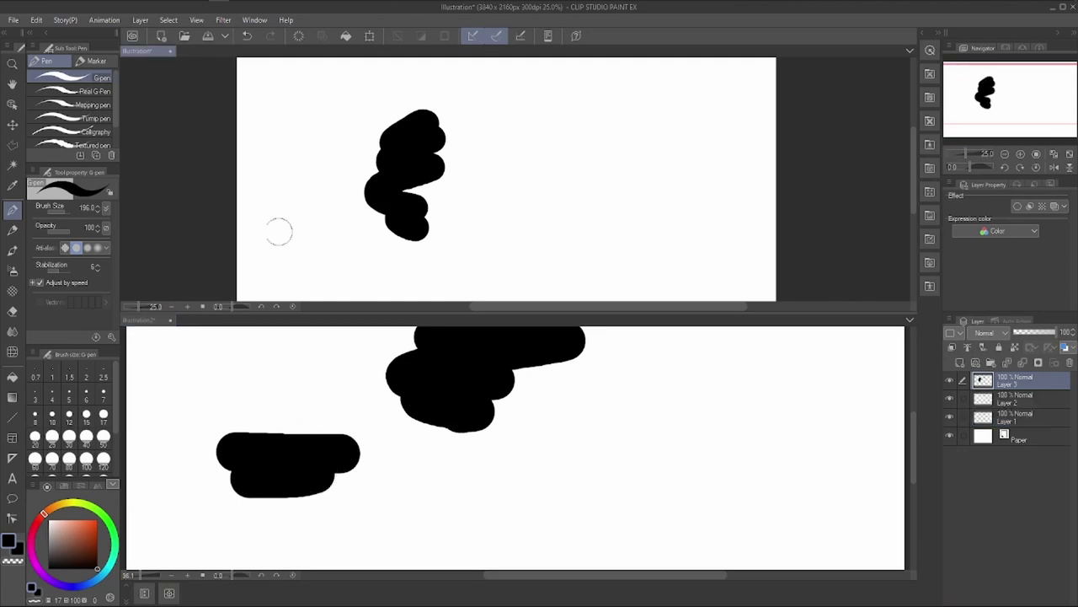
pyautogui.click(253, 380)
pyautogui.moveTo(299, 397); pyautogui.dragTo(417, 444)
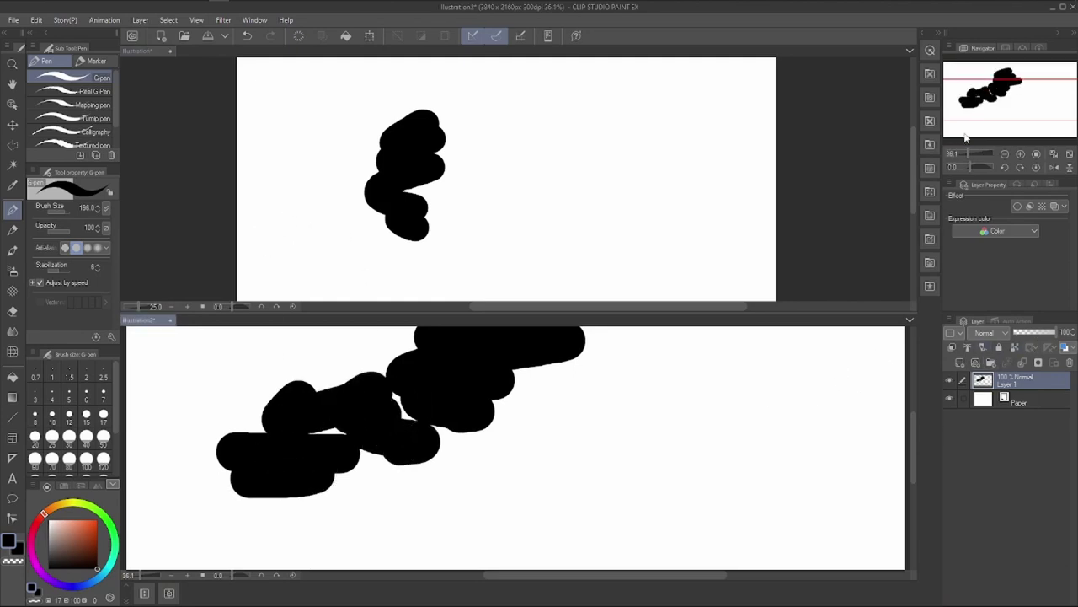
pyautogui.click(442, 223)
pyautogui.moveTo(425, 195)
pyautogui.mouseDown()
pyautogui.moveTo(435, 224)
pyautogui.moveTo(476, 245)
pyautogui.mouseUp()
pyautogui.click(558, 450)
pyautogui.moveTo(566, 421)
pyautogui.mouseDown()
pyautogui.moveTo(539, 427)
pyautogui.moveTo(554, 421)
pyautogui.mouseUp()
pyautogui.click(547, 224)
pyautogui.moveTo(462, 168); pyautogui.dragTo(532, 224)
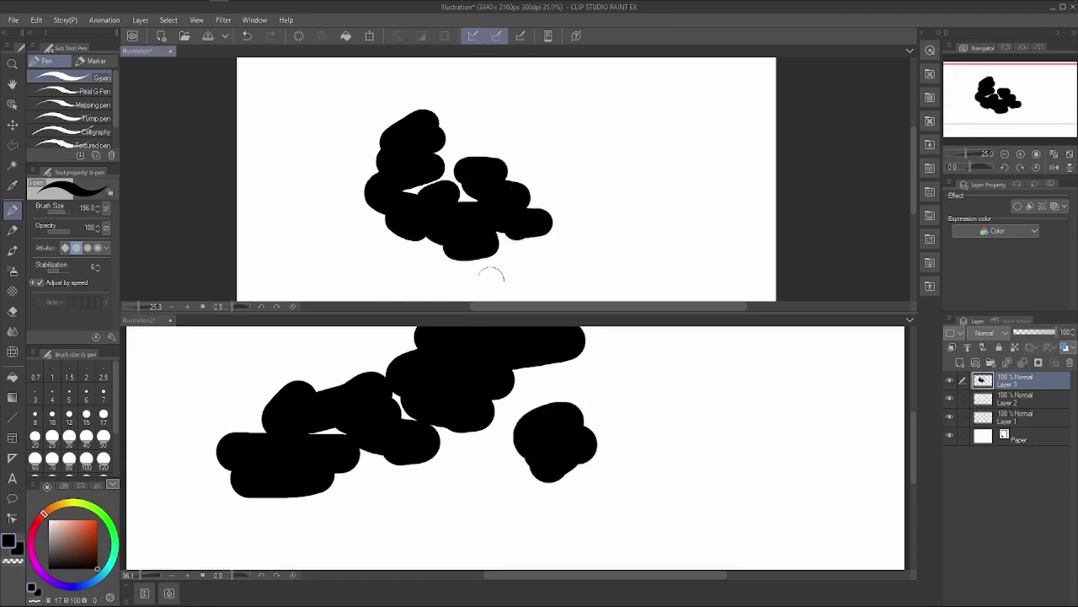
# Close Illustration2 without saving its changes.
pyautogui.click(170, 321)
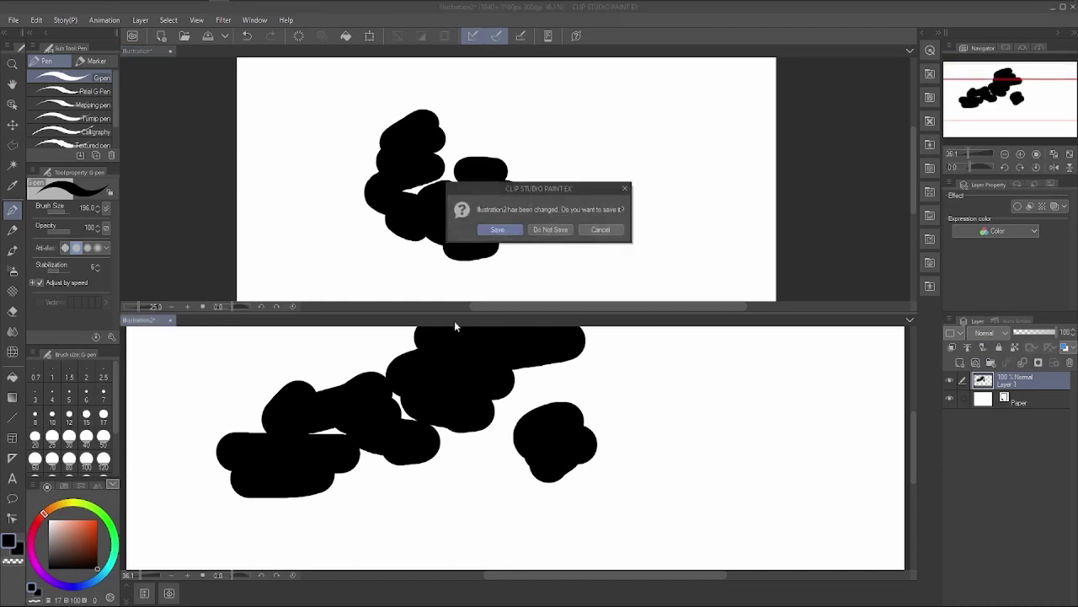
pyautogui.click(551, 230)
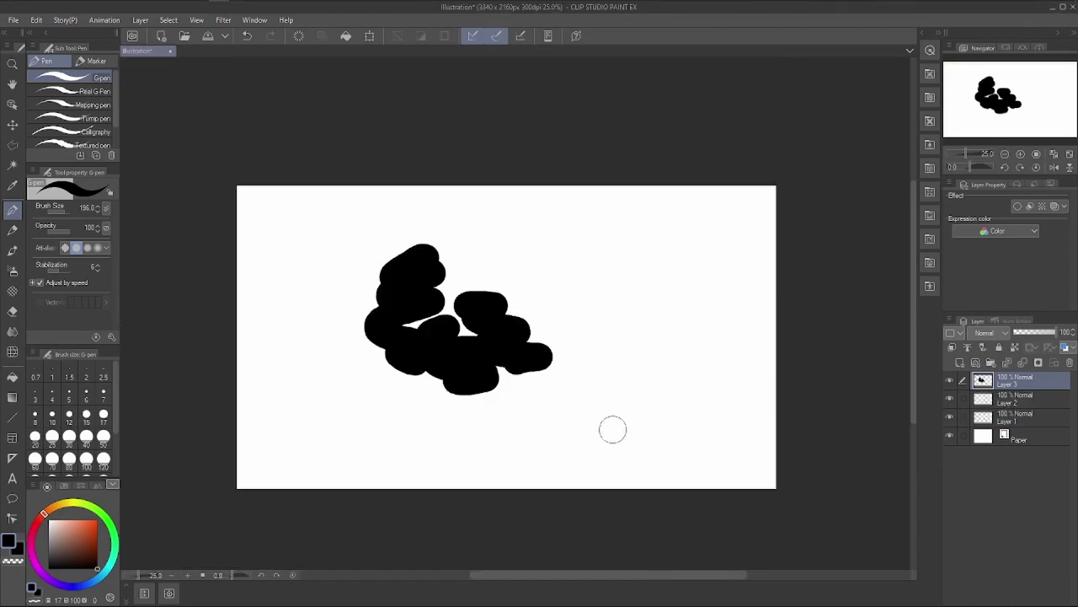
# Clear the drawing in the remaining document and delete Layer 1, Layer 2 and Layer 3, keeping only Paper.
pyautogui.press('Delete')
pyautogui.keyDown('shift'); pyautogui.click(1015, 424); pyautogui.keyUp('shift')
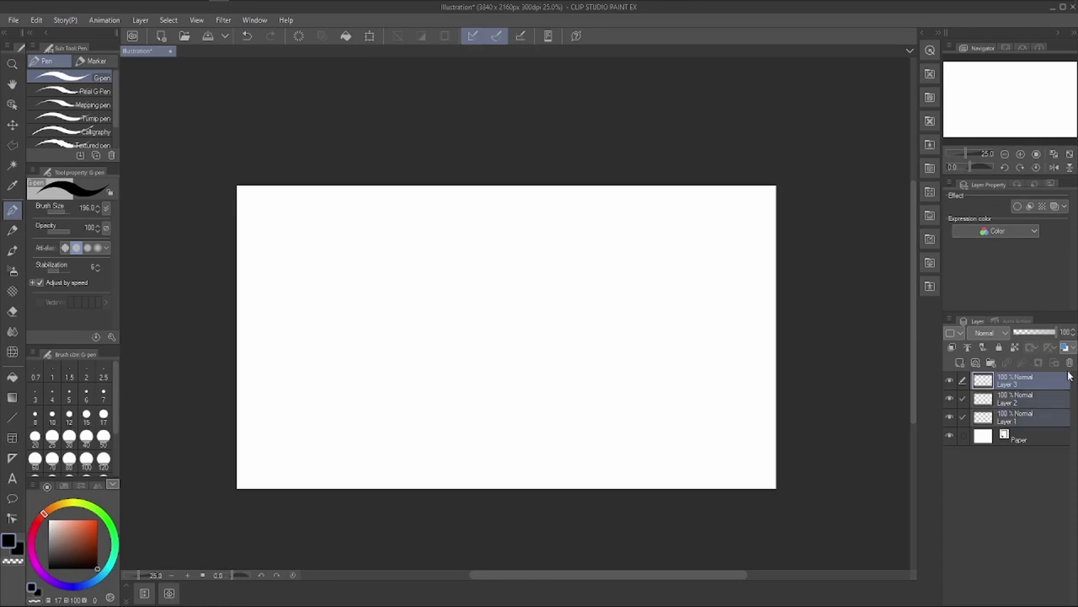
pyautogui.click(1070, 363)
pyautogui.press('Return')
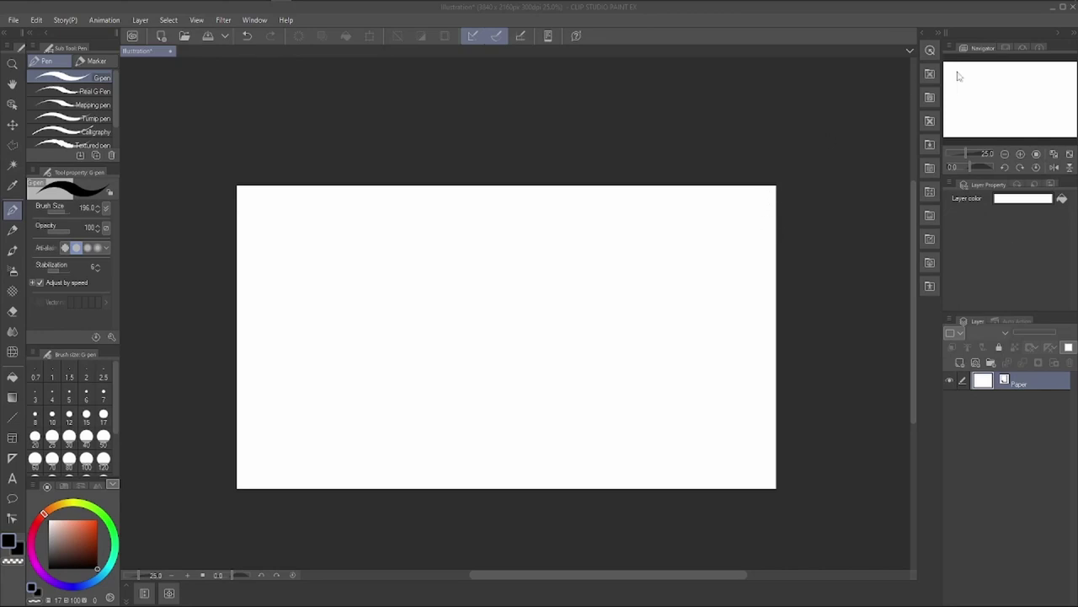
# Bring Sub View to the front, open its reference image as a separate document, and close that document.
pyautogui.click(1006, 48)
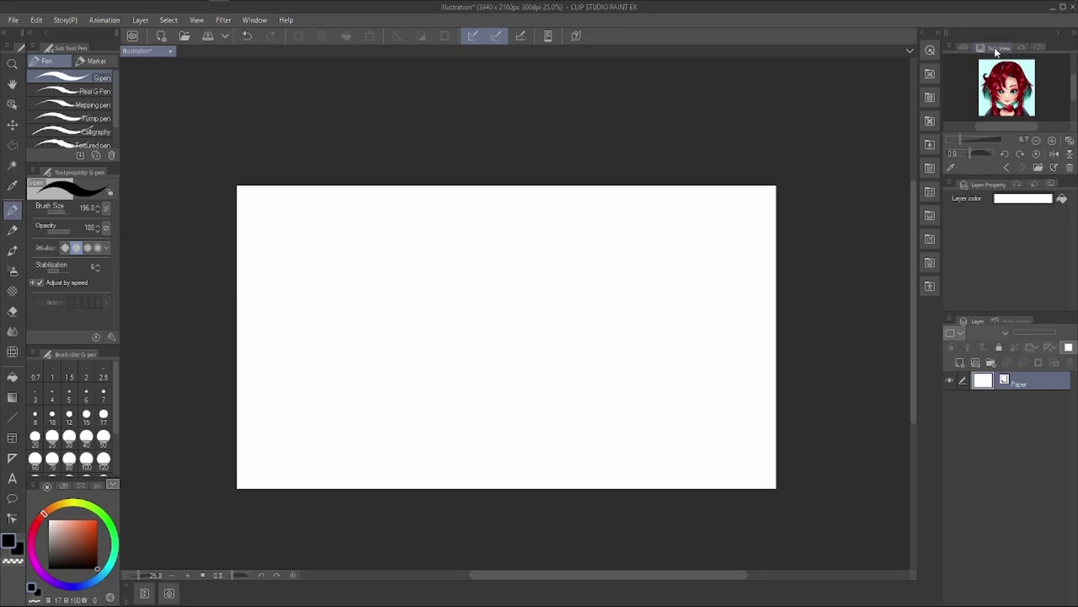
pyautogui.click(1053, 168)
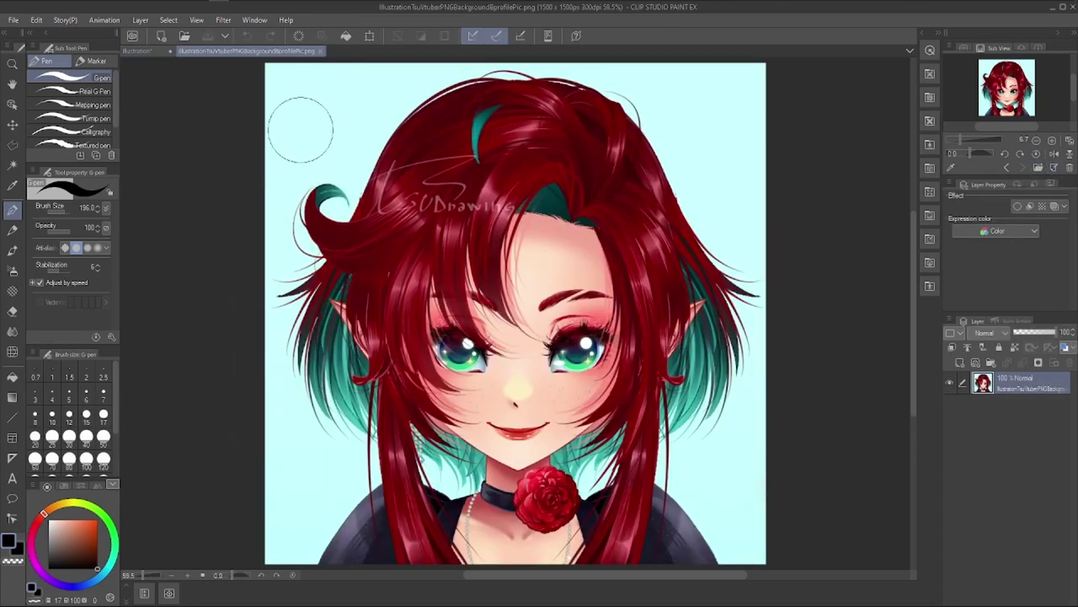
pyautogui.click(320, 52)
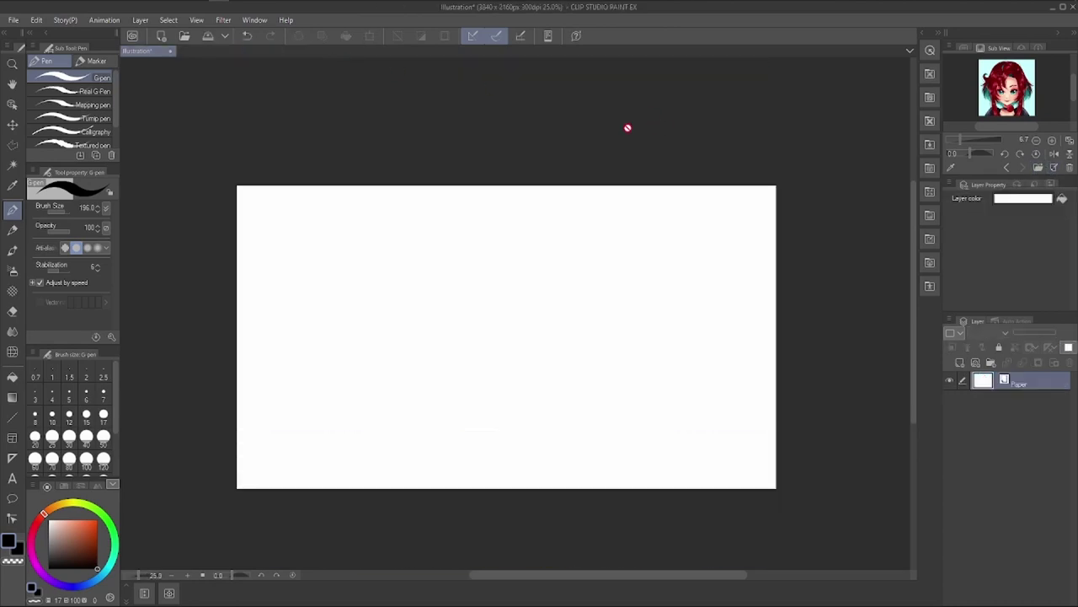
# Zoom and rotate the Sub View reference image, reset its rotation, and set its zoom to 10.0.
pyautogui.moveTo(960, 140); pyautogui.dragTo(961, 139)
pyautogui.click(965, 48)
pyautogui.click(998, 48)
pyautogui.moveTo(971, 140); pyautogui.dragTo(978, 155)
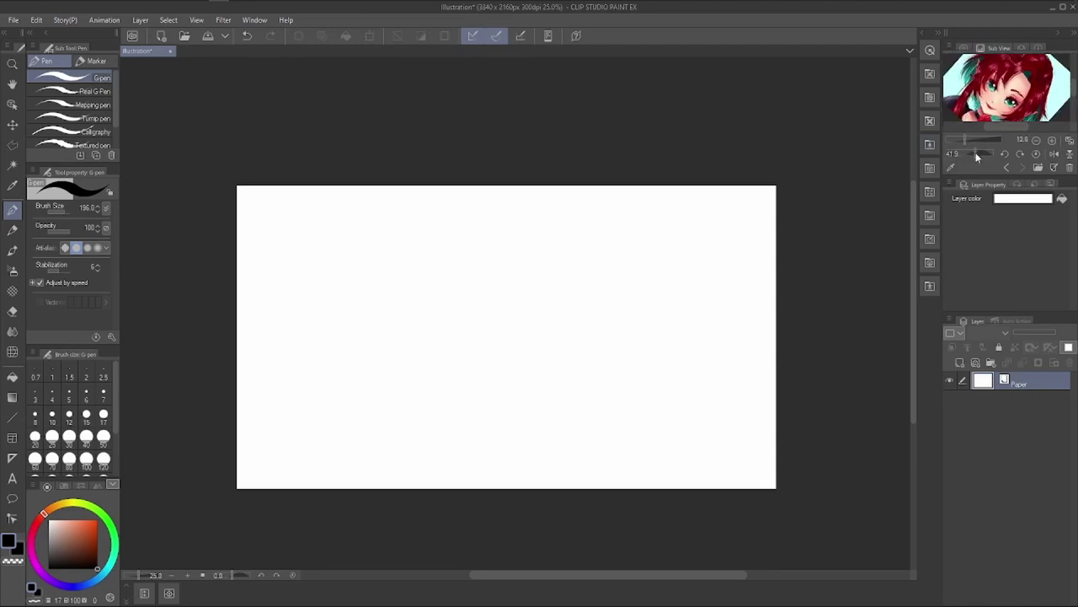
pyautogui.click(1036, 154)
pyautogui.moveTo(966, 138); pyautogui.dragTo(963, 138)
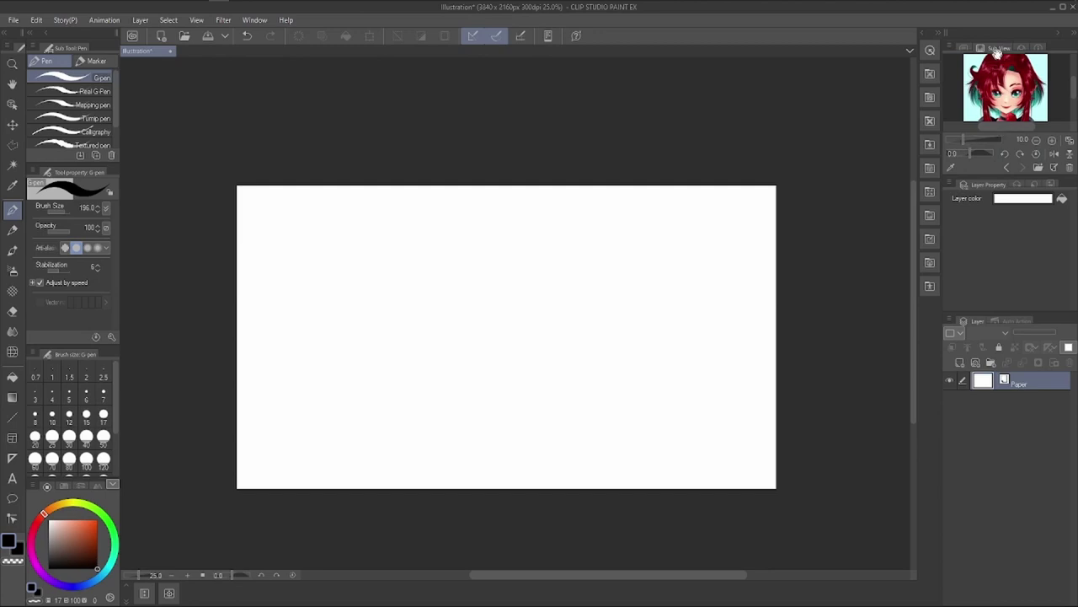
# Detach the Sub View palette from the Navigator group as a floating window and close it.
pyautogui.moveTo(707, 111); pyautogui.dragTo(682, 104)
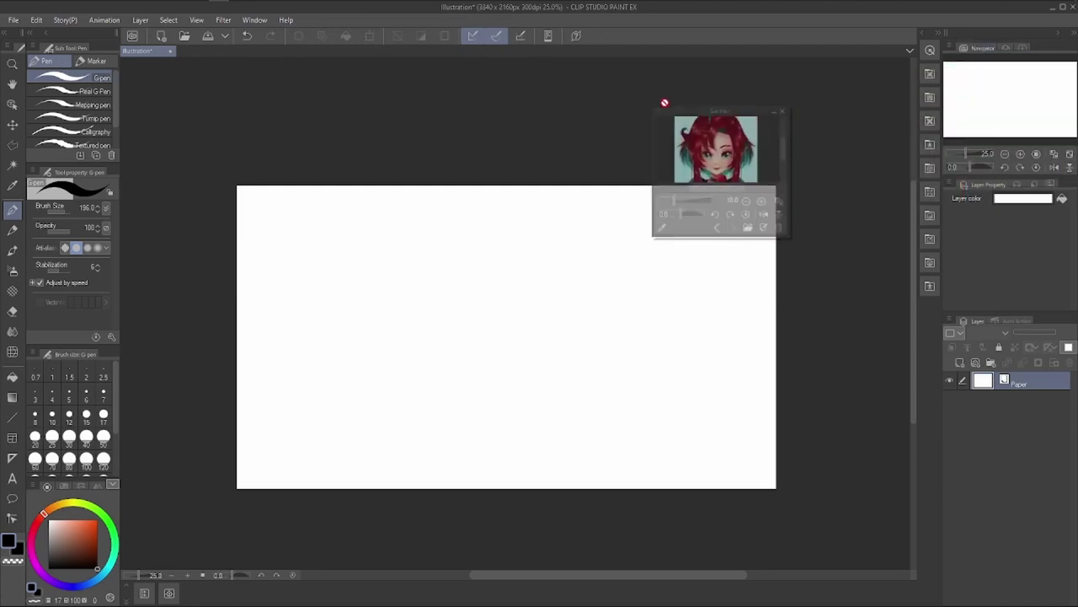
pyautogui.click(785, 114)
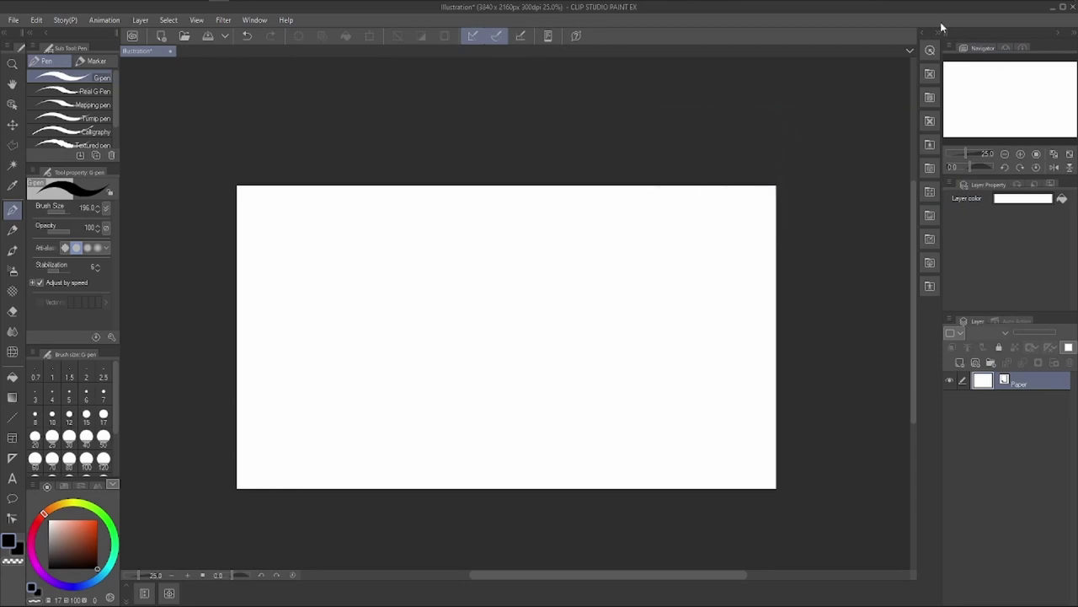
# Restore the closed Sub View palette, dock it back beside Navigator, and bring it to the front.
pyautogui.click(254, 20)
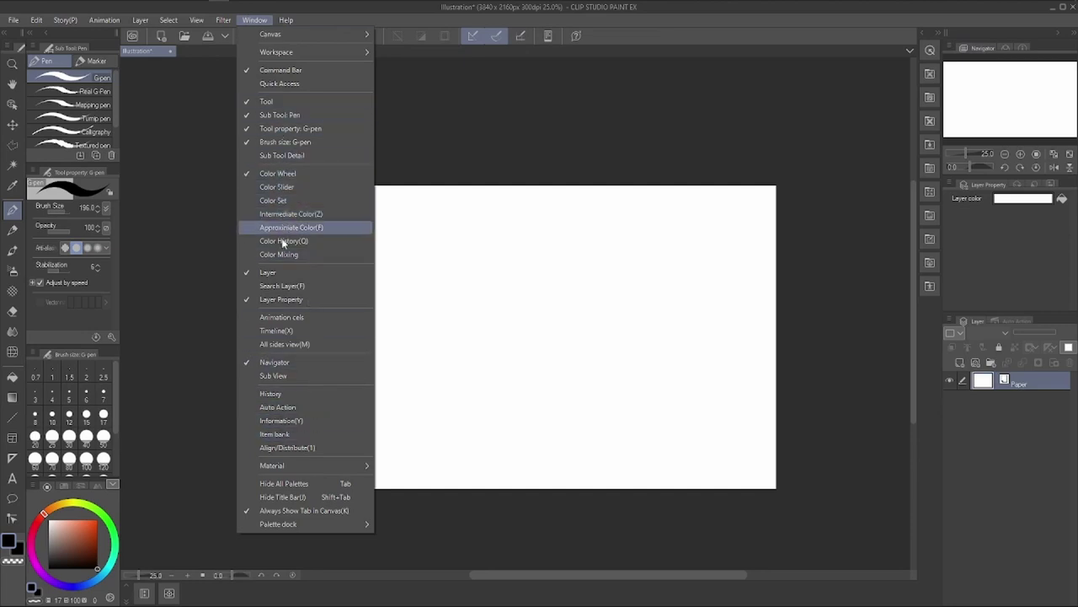
pyautogui.click(270, 375)
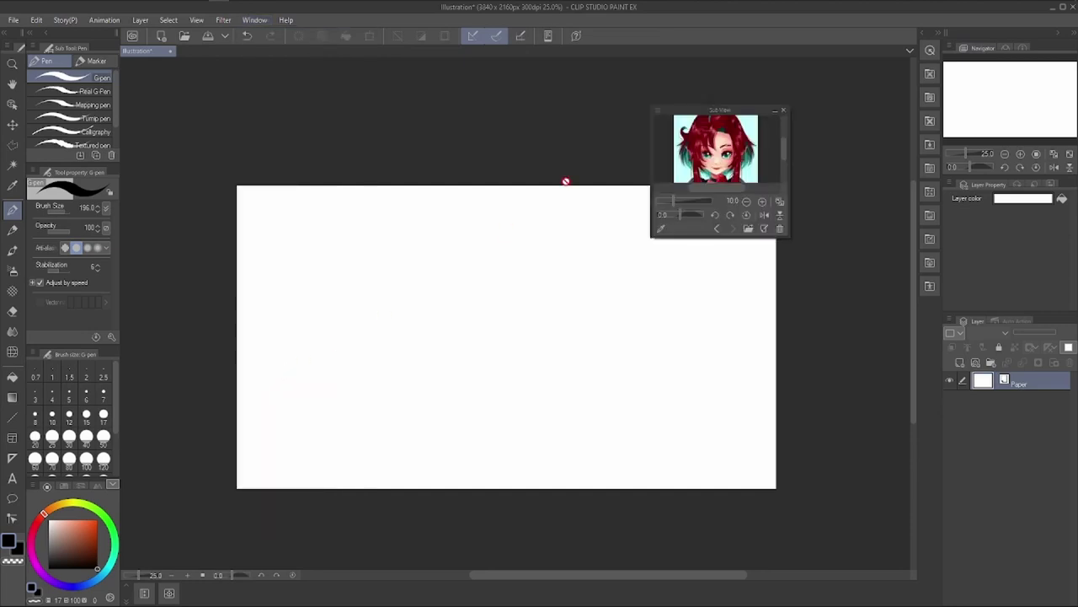
pyautogui.moveTo(689, 113); pyautogui.dragTo(969, 49)
pyautogui.click(965, 48)
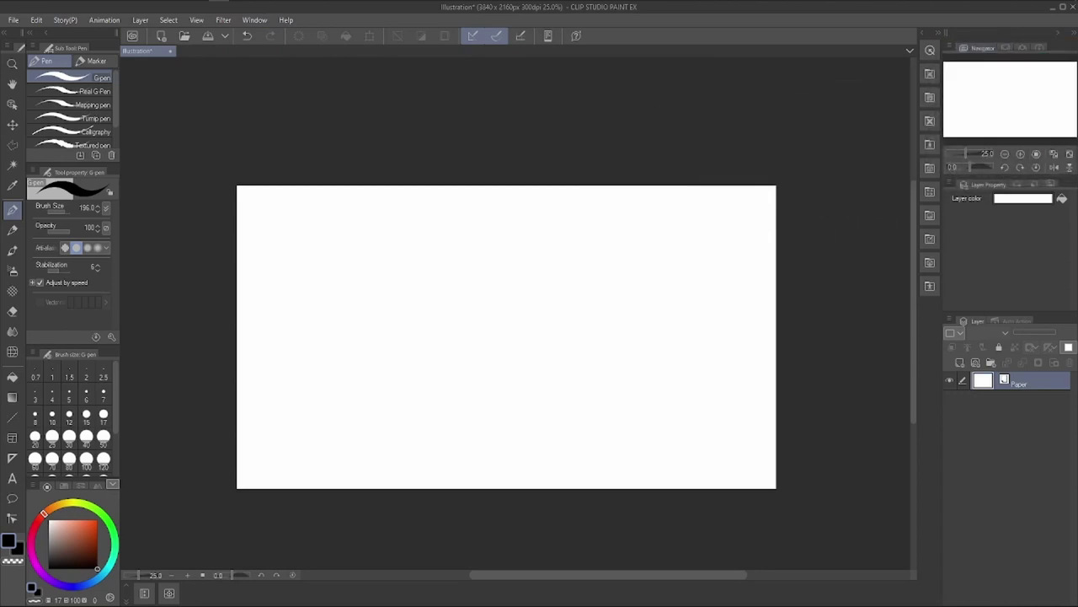
pyautogui.click(978, 48)
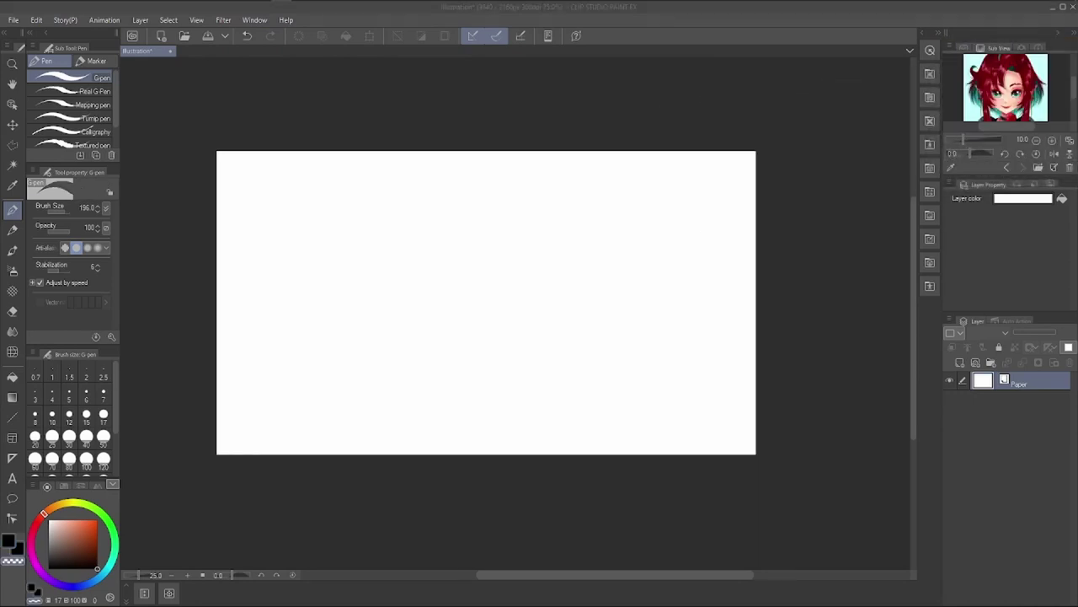
# Examine the Item bank and Information palettes, compare the cursor coordinates against temporarily shown canvas rulers, and return to Navigator.
pyautogui.click(1015, 48)
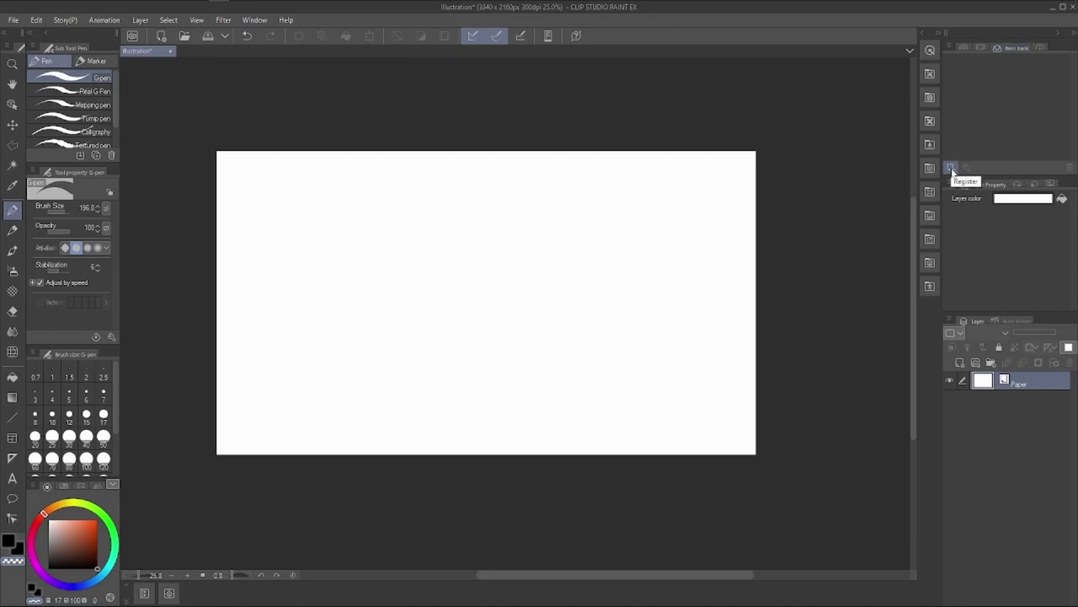
pyautogui.click(1035, 46)
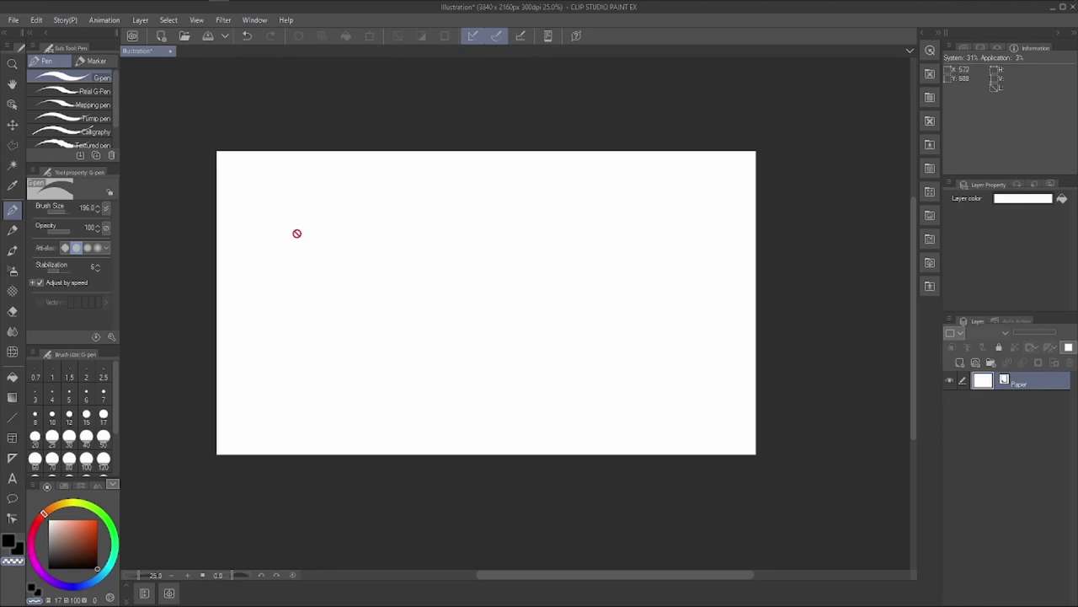
pyautogui.hotkey('ctrl', 'r')
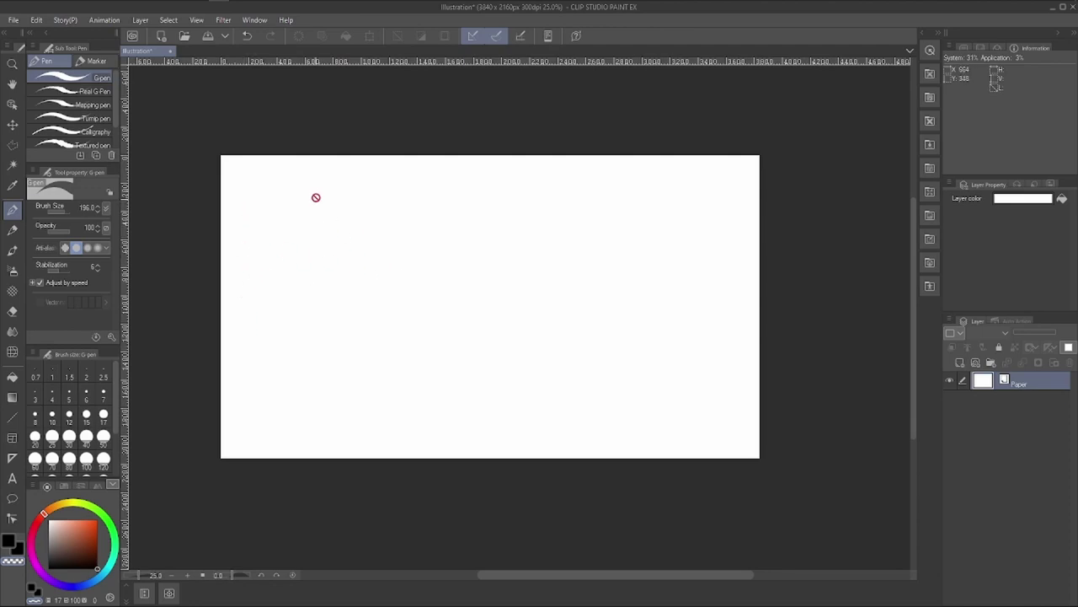
pyautogui.click(962, 49)
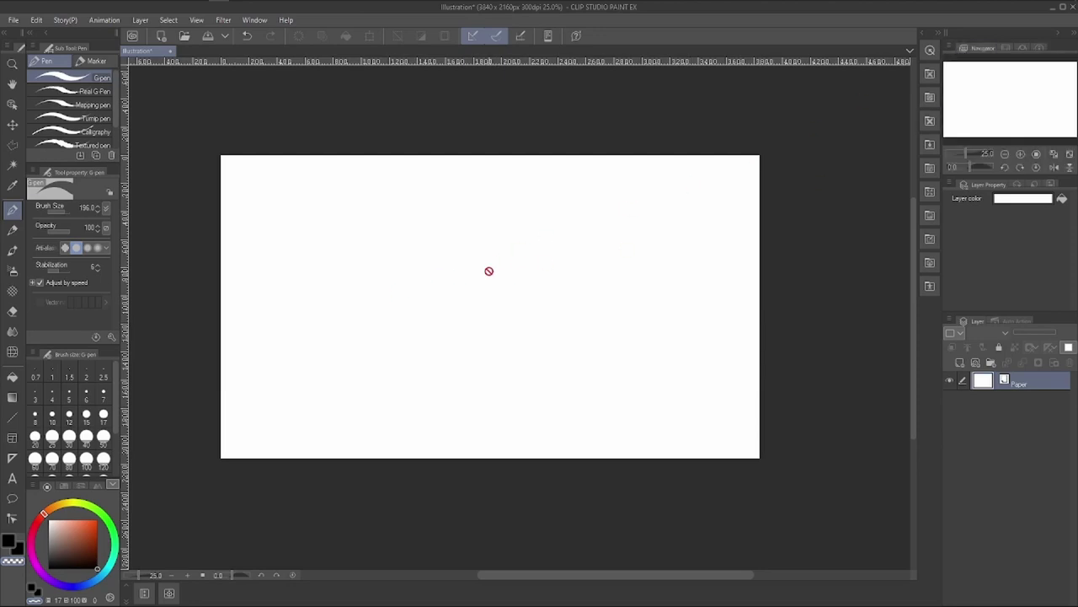
pyautogui.hotkey('ctrl', 'r')
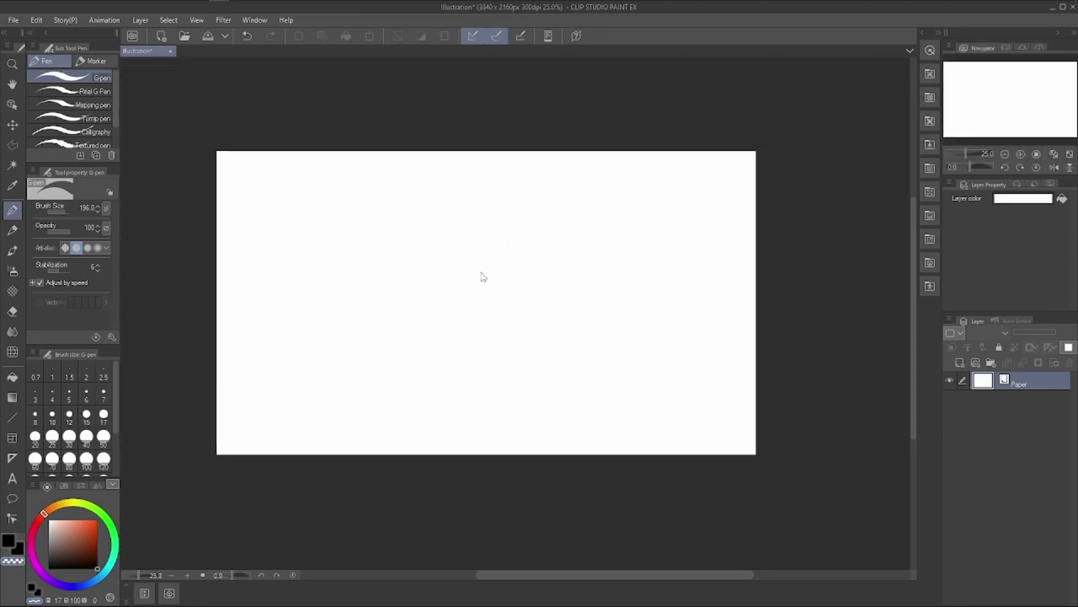
# Set the G-pen brush size to 7 and try to draw on the Paper layer.
pyautogui.click(102, 392)
pyautogui.scroll(1, 468, 287)
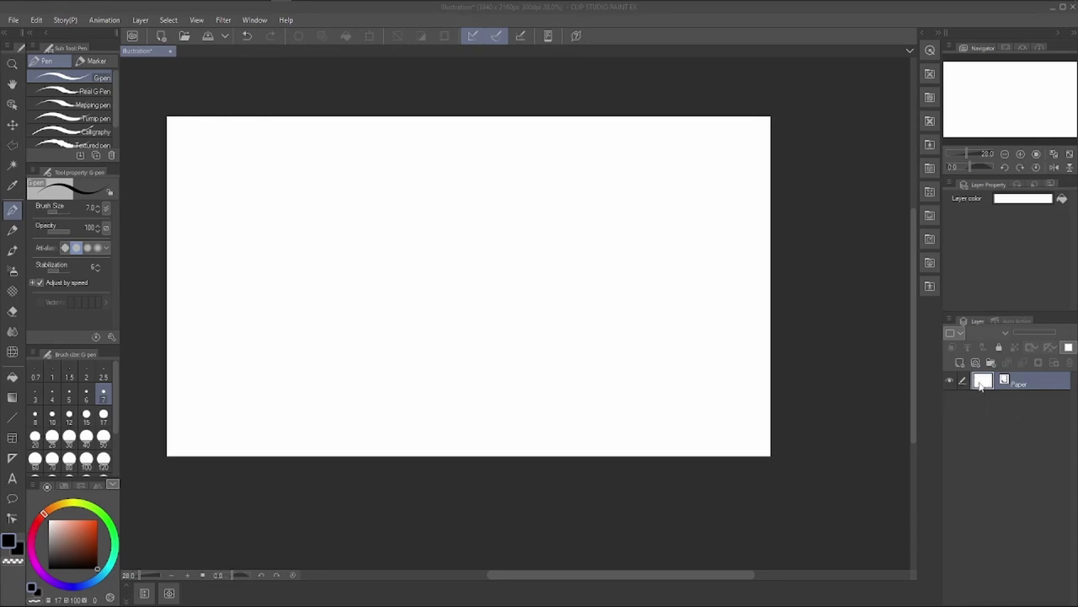
pyautogui.click(416, 322)
pyautogui.click(168, 240)
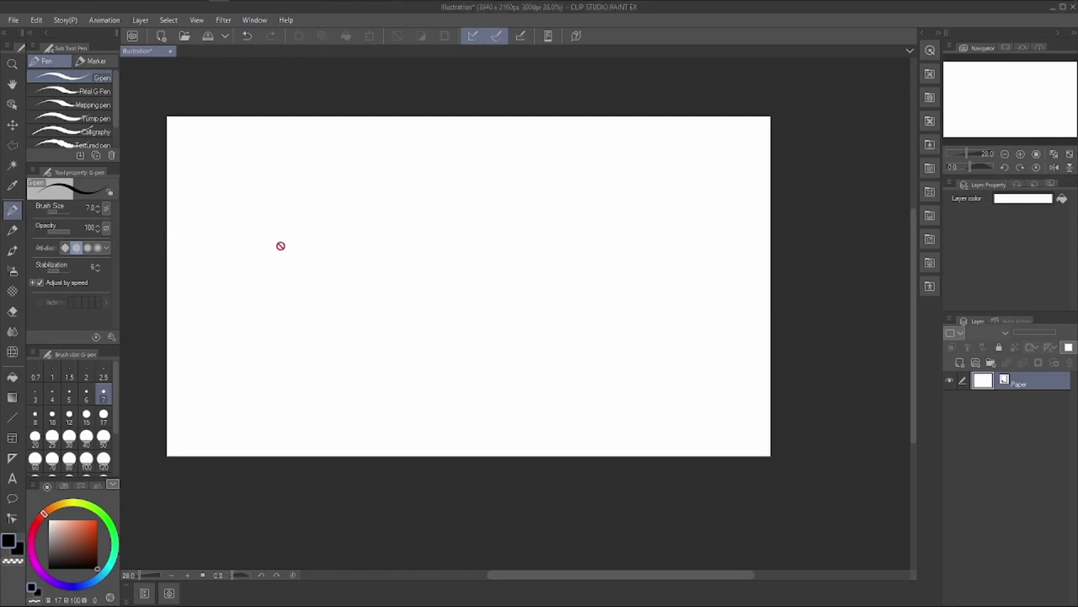
# Add a raster layer above Paper, draw a small black zigzag on it with Paper hidden, and show Paper again.
pyautogui.click(960, 364)
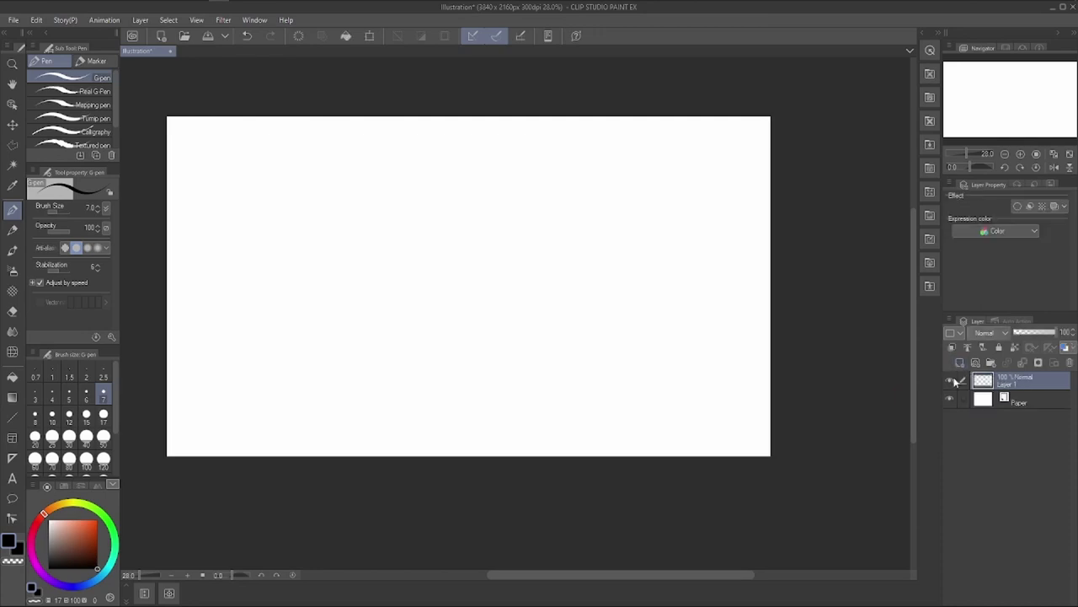
pyautogui.click(949, 401)
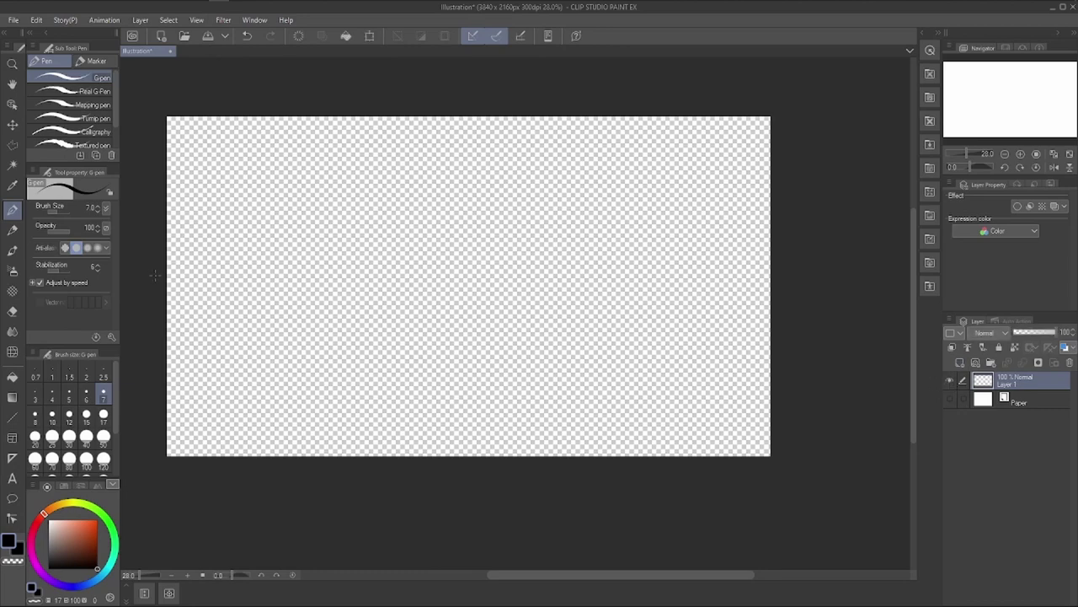
pyautogui.moveTo(282, 228)
pyautogui.mouseDown()
pyautogui.moveTo(317, 244)
pyautogui.moveTo(297, 286)
pyautogui.moveTo(322, 291)
pyautogui.mouseUp()
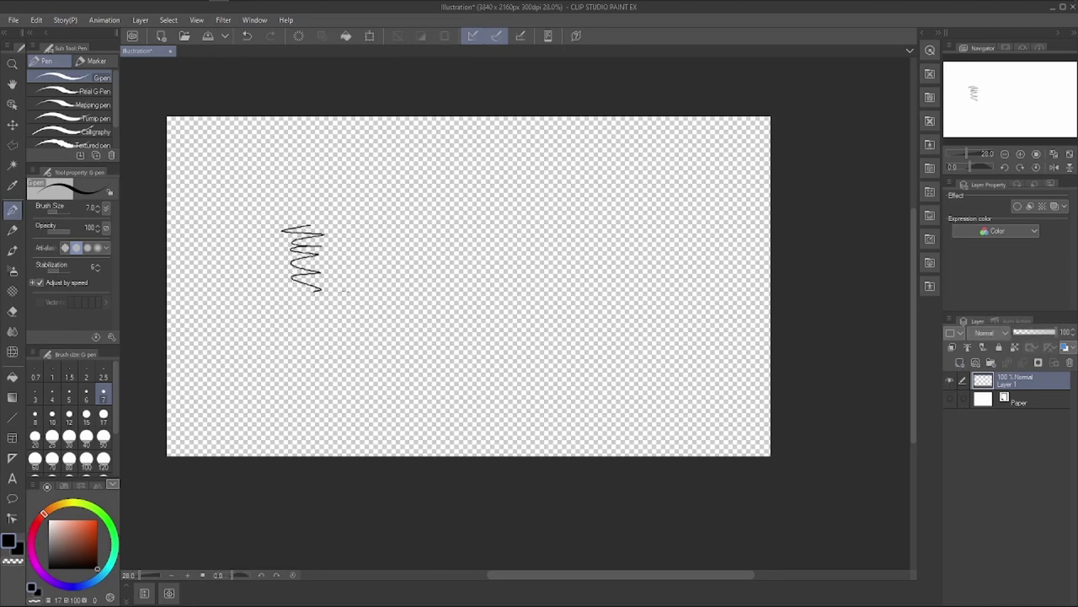
pyautogui.click(952, 401)
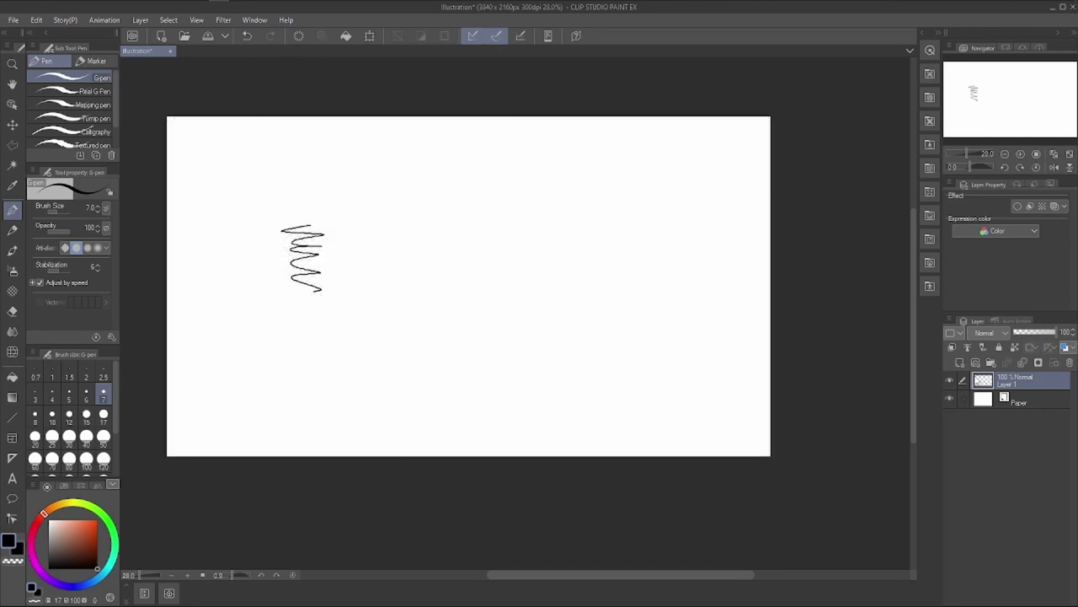
# Increase the G-pen brush size to 203.5 and paint a thick black shape over the zigzag on Layer 1.
pyautogui.click(73, 216)
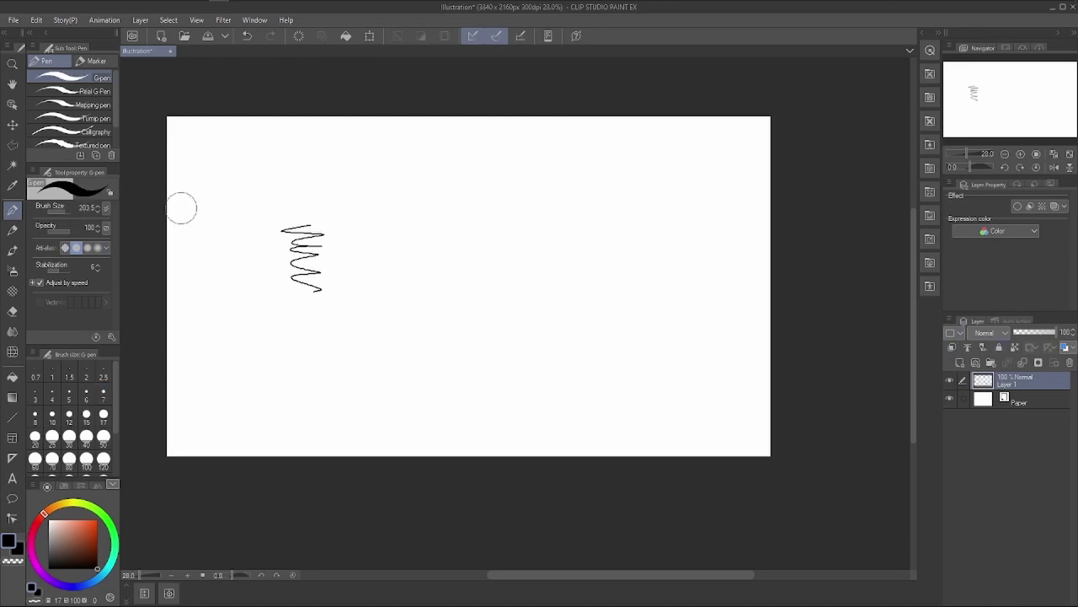
pyautogui.moveTo(312, 236)
pyautogui.mouseDown()
pyautogui.moveTo(304, 278)
pyautogui.moveTo(333, 308)
pyautogui.moveTo(291, 243)
pyautogui.moveTo(354, 278)
pyautogui.mouseUp()
# Hide Layer 1 and show it again, select the Paper layer, and hide Paper.
pyautogui.click(951, 380)
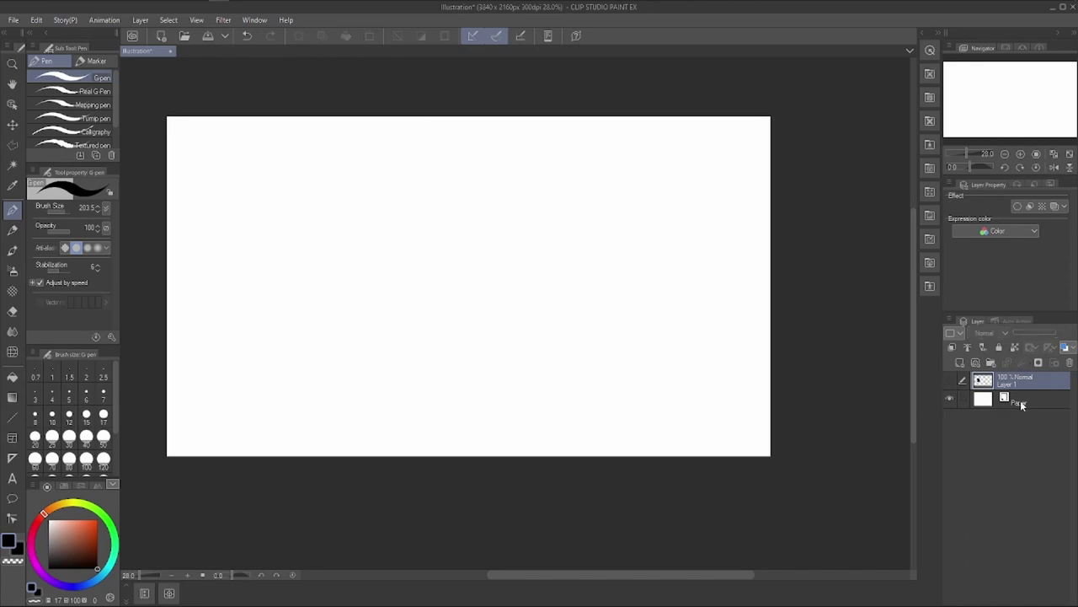
pyautogui.click(986, 400)
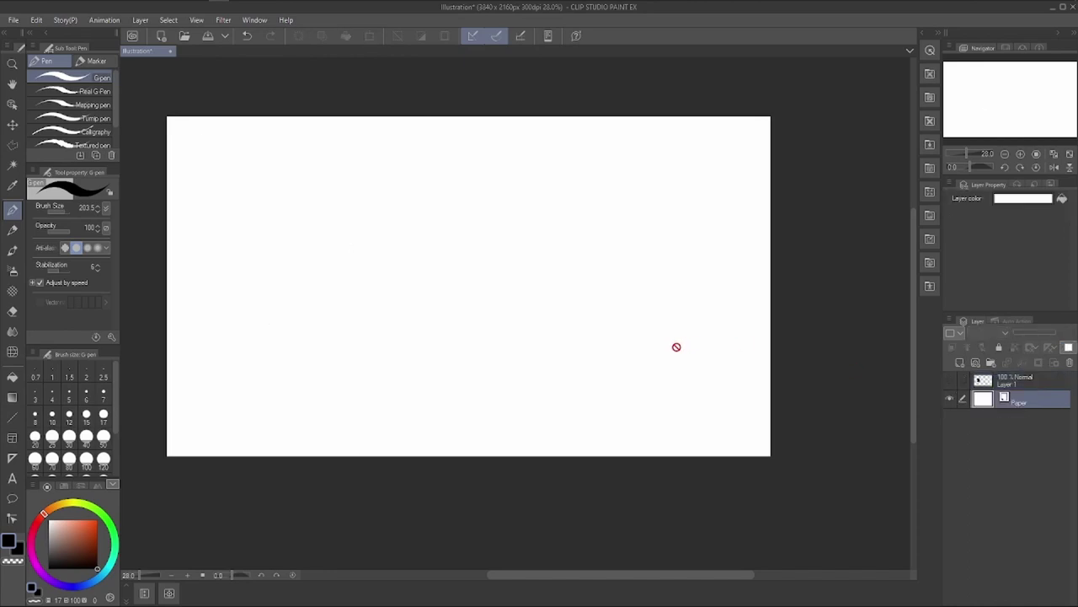
pyautogui.click(950, 380)
pyautogui.click(950, 400)
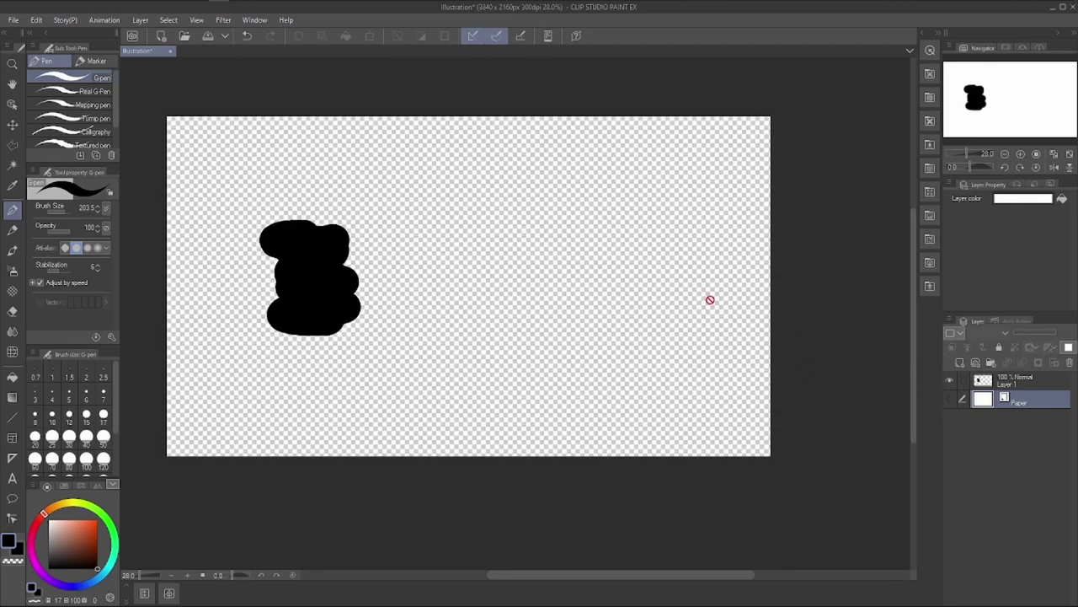
# Hide Layer 1, show the Paper layer, make Layer 1 visible again, and delete Layer 1.
pyautogui.click(951, 381)
pyautogui.click(951, 399)
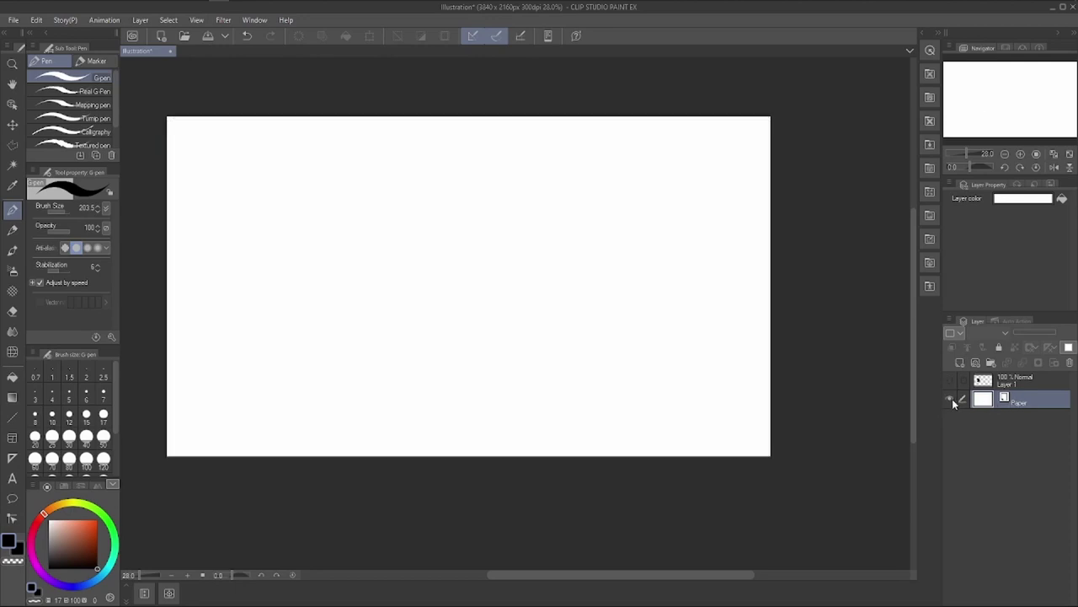
pyautogui.click(951, 381)
pyautogui.click(1013, 381)
pyautogui.click(1070, 362)
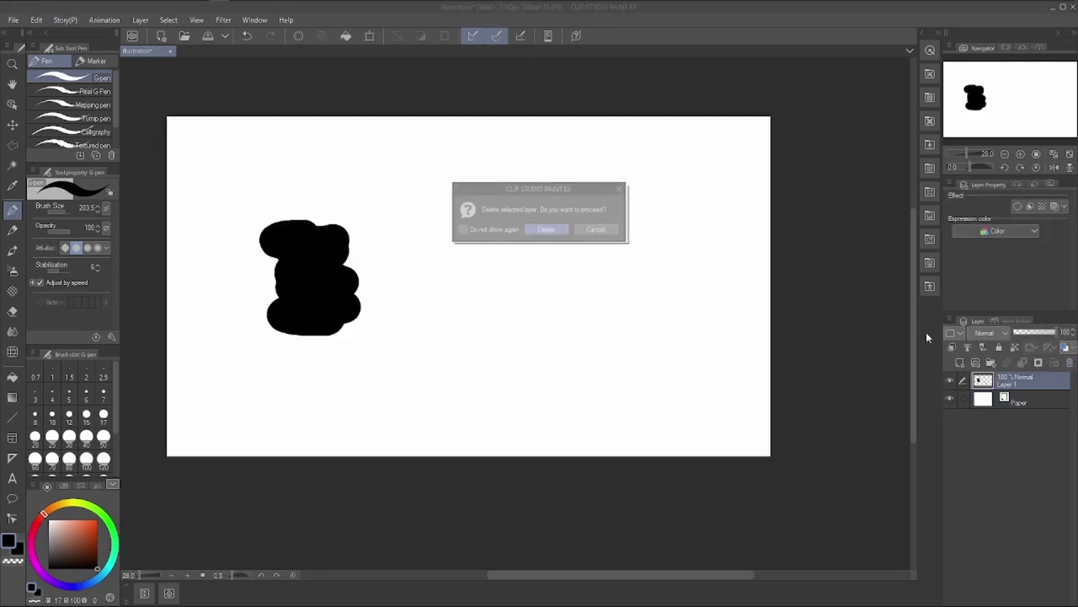
pyautogui.press('Return')
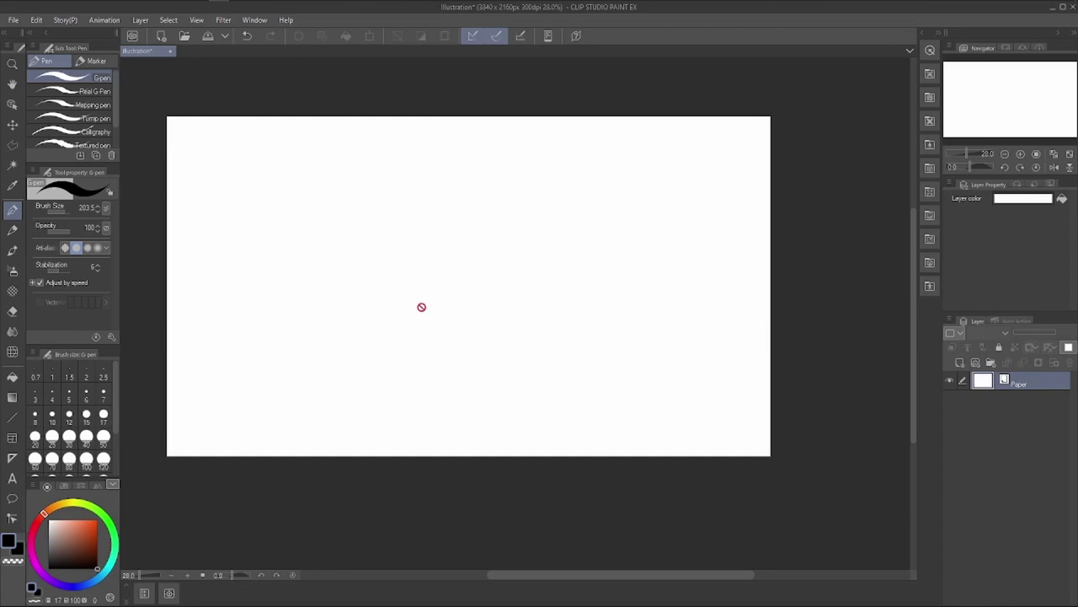
# Add a new raster layer above Paper and delete the Paper layer.
pyautogui.click(959, 363)
pyautogui.click(1015, 402)
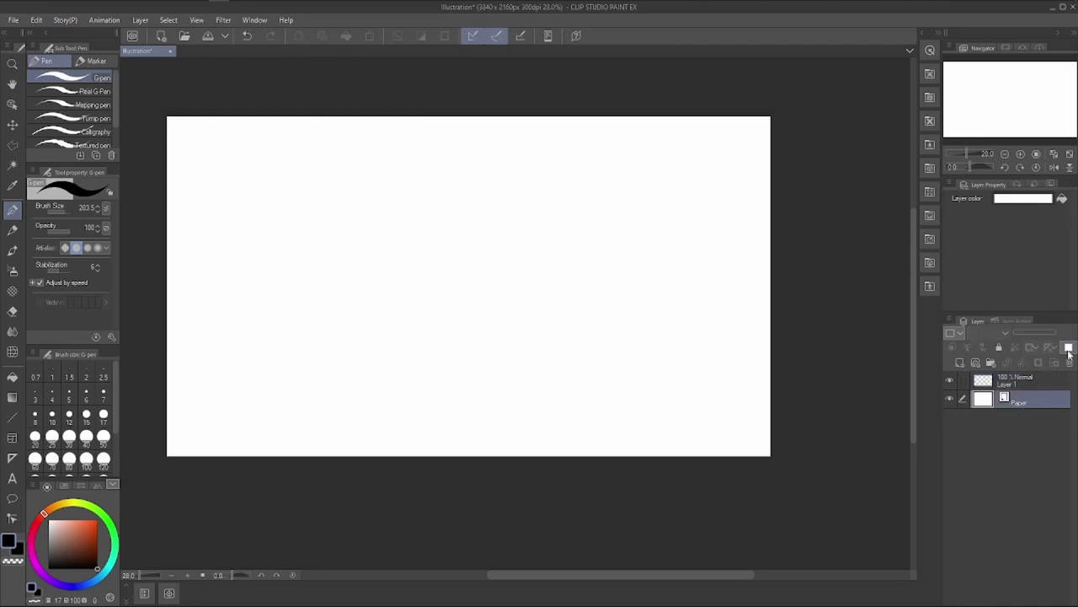
pyautogui.click(1071, 367)
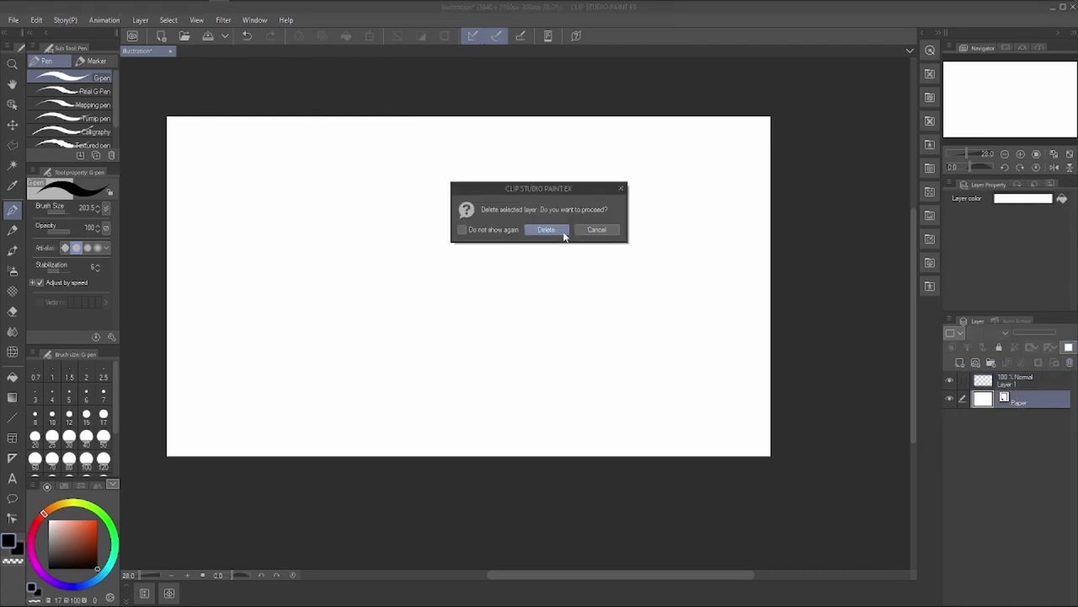
pyautogui.click(558, 231)
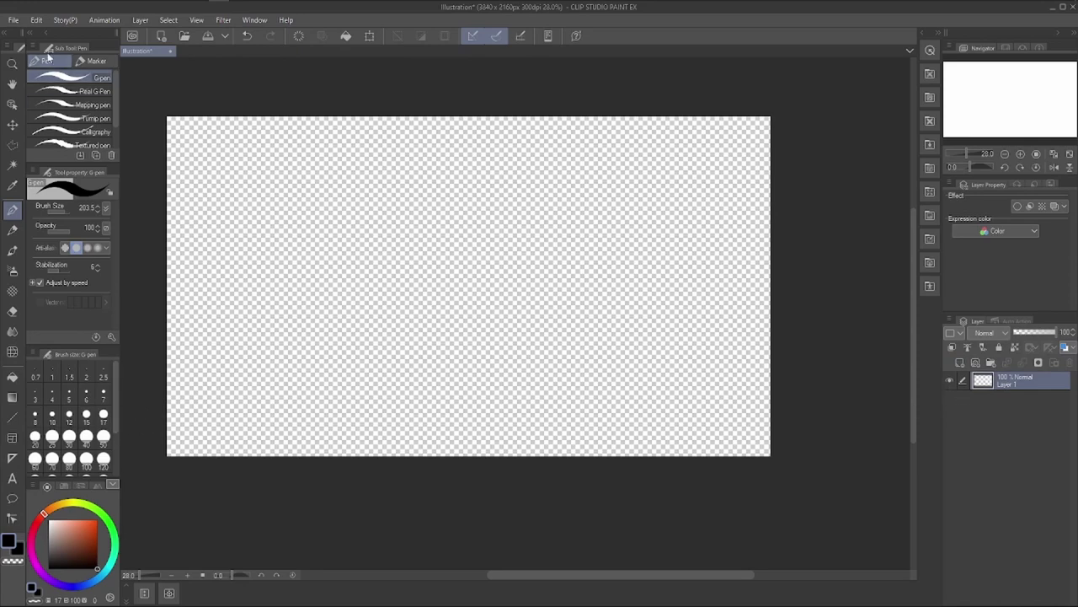
# Create a new 3840 x 2160 px, 300 dpi illustration named Illustration2 with Paper color turned off.
pyautogui.click(11, 19)
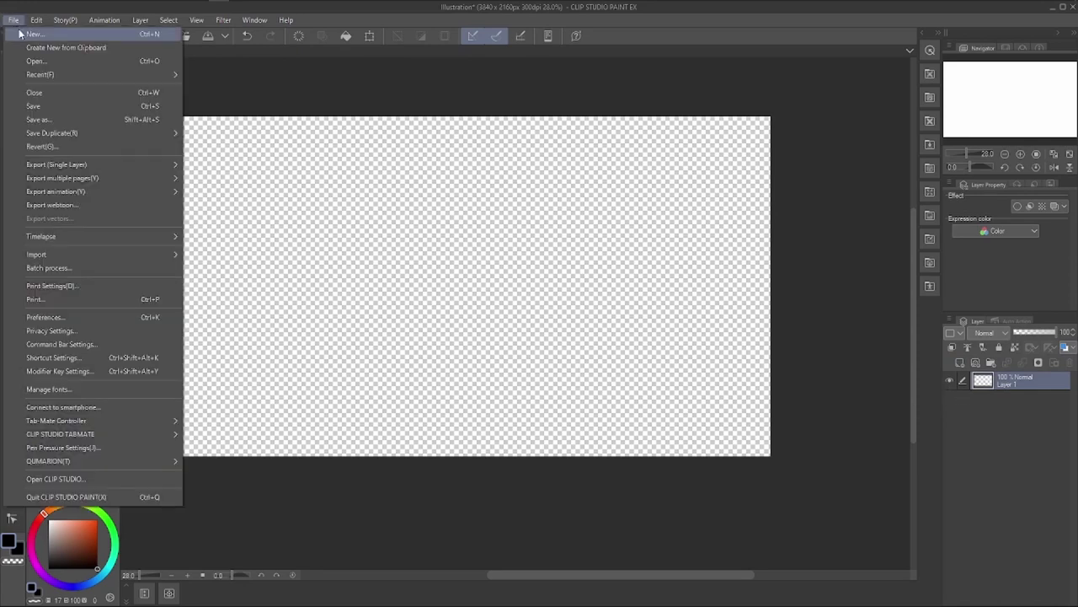
pyautogui.click(16, 34)
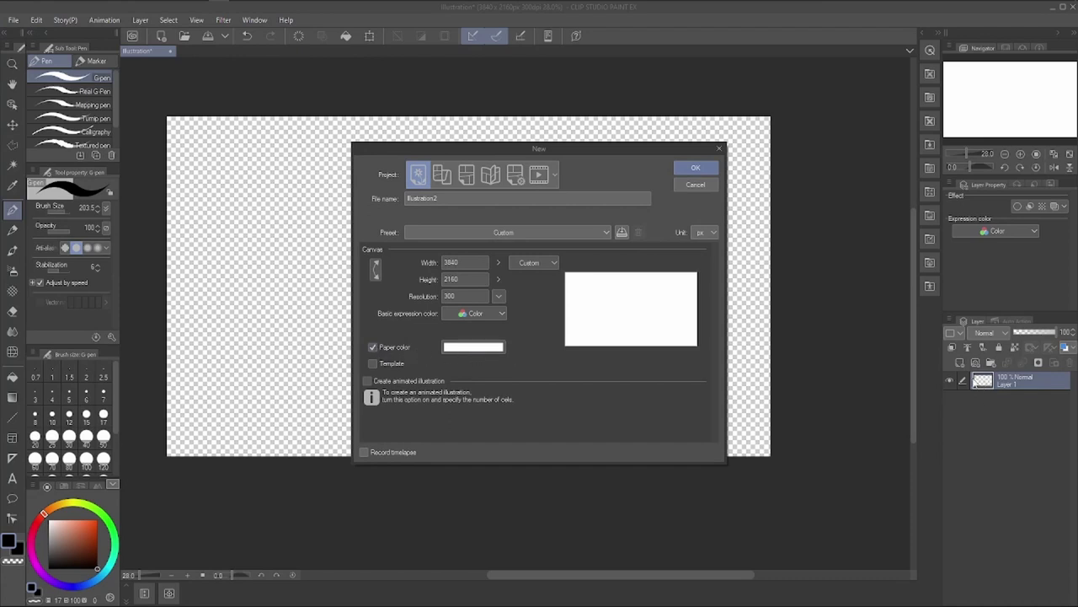
pyautogui.click(373, 347)
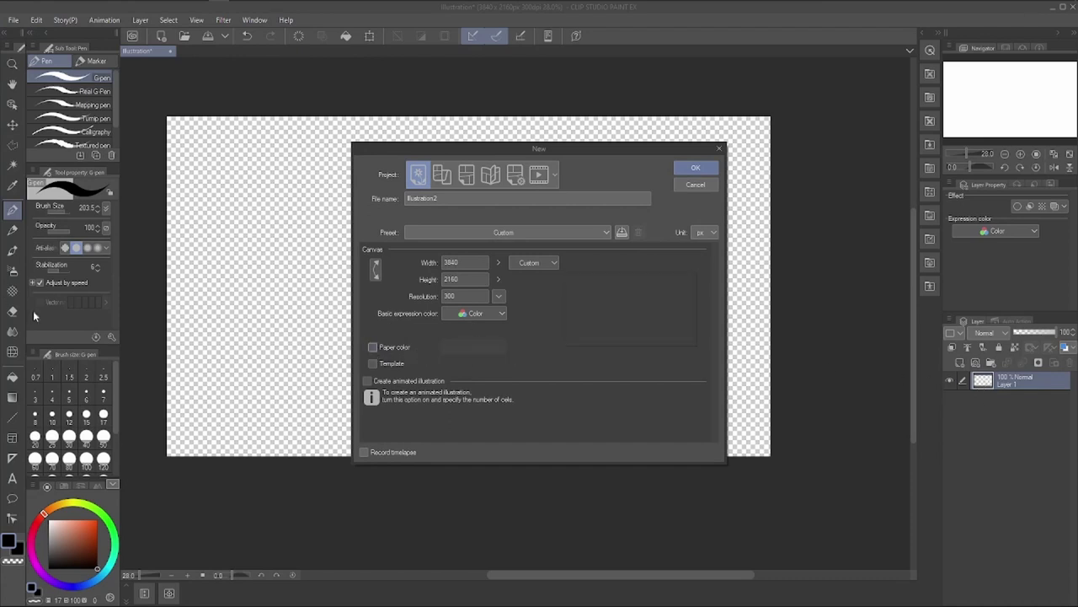
pyautogui.click(689, 166)
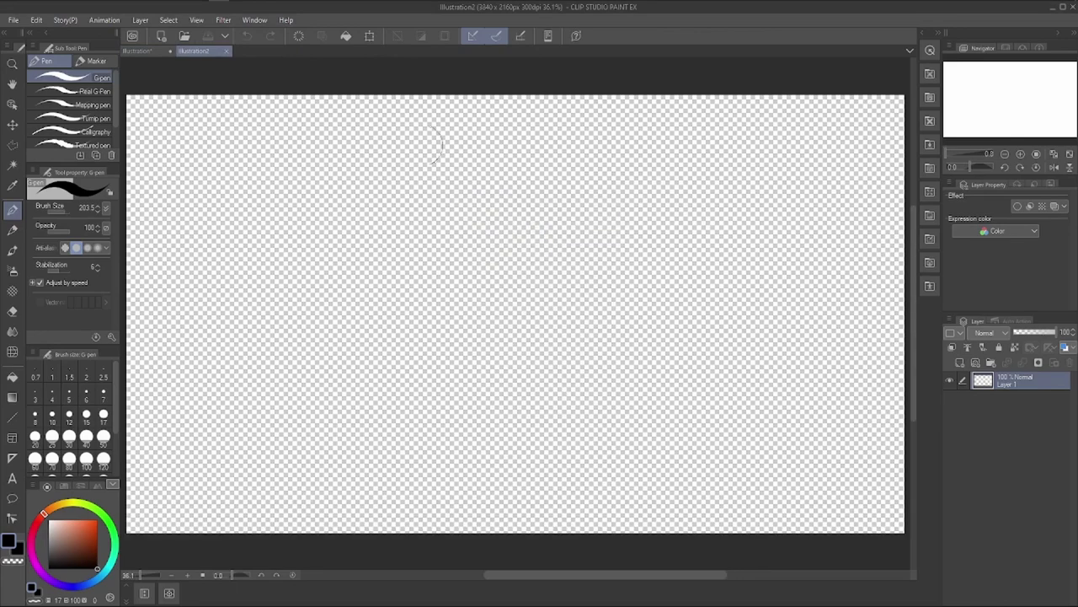
# Paint two thick black zigzags on the transparent Illustration2 canvas and close the document without saving.
pyautogui.moveTo(281, 211)
pyautogui.mouseDown()
pyautogui.moveTo(306, 287)
pyautogui.moveTo(380, 366)
pyautogui.moveTo(426, 361)
pyautogui.mouseUp()
pyautogui.moveTo(449, 283)
pyautogui.mouseDown()
pyautogui.moveTo(511, 324)
pyautogui.moveTo(513, 378)
pyautogui.moveTo(548, 413)
pyautogui.mouseUp()
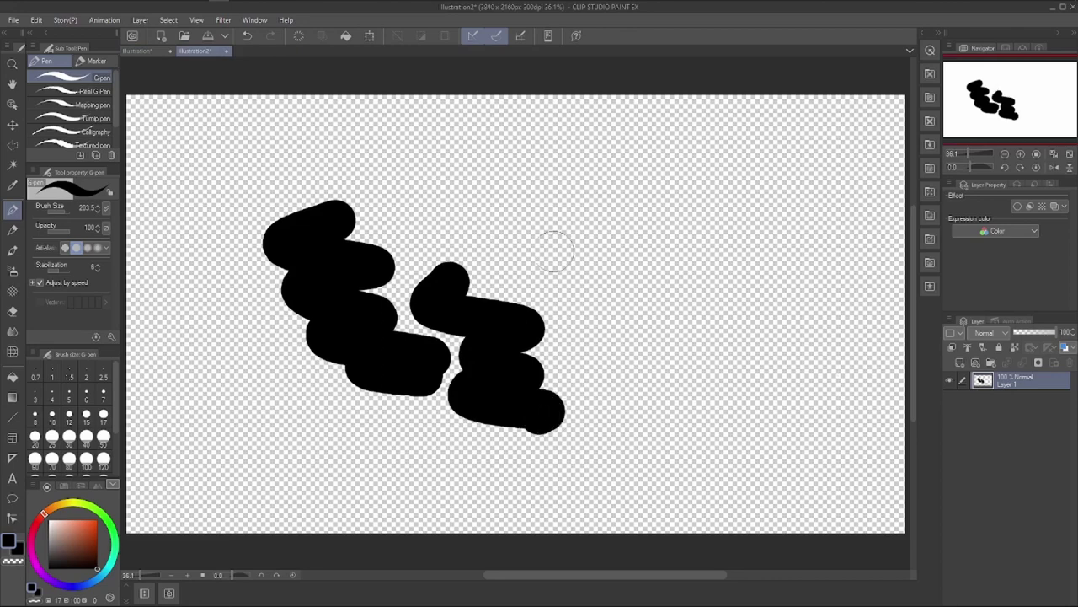
pyautogui.click(226, 53)
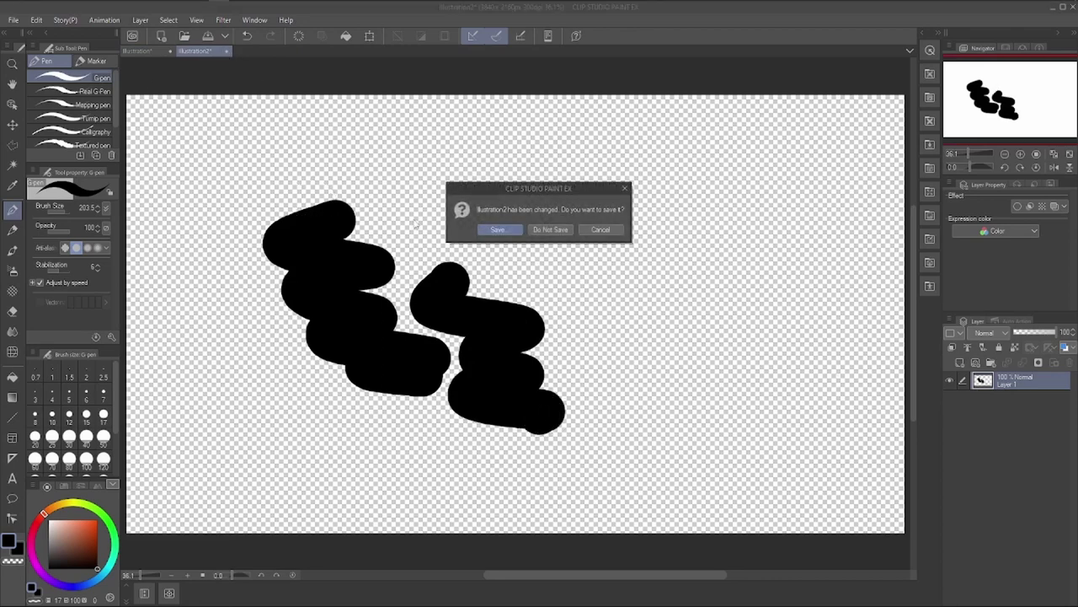
pyautogui.click(565, 235)
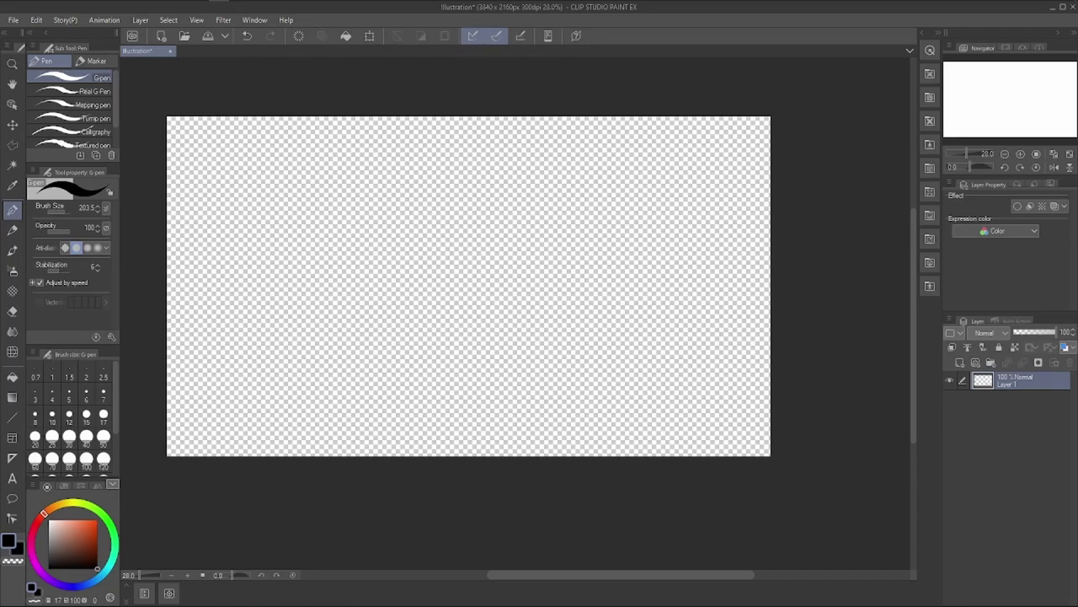
# Undo the Paper layer's deletion, then hide Paper and show it again.
pyautogui.click(815, 466)
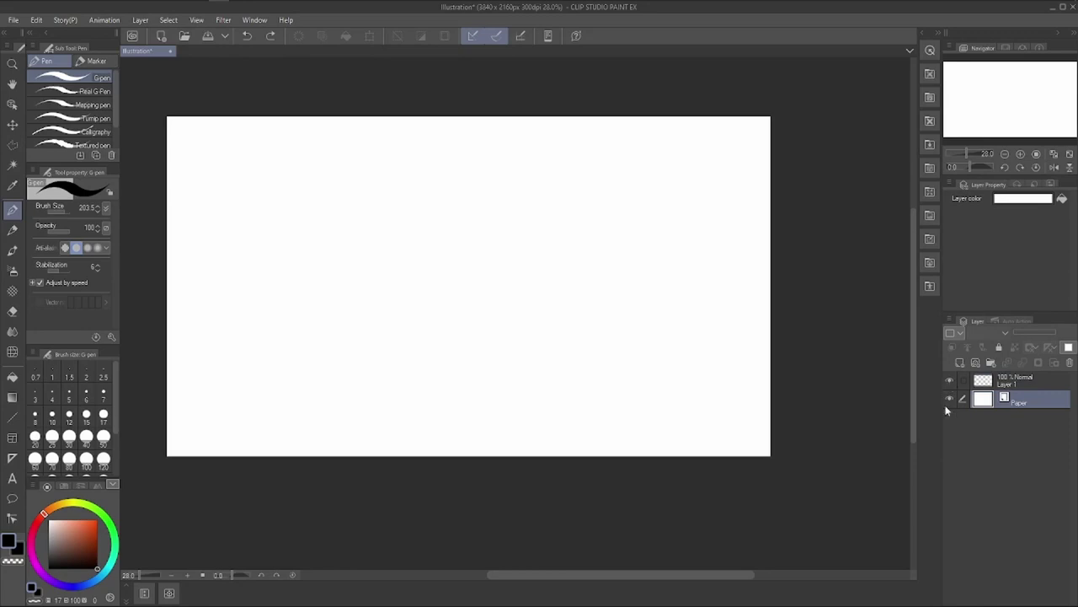
pyautogui.click(951, 399)
pyautogui.click(950, 399)
# Add a vector layer above Layer 1 and paint a thick black diagonal stroke on raster Layer 1.
pyautogui.click(1007, 385)
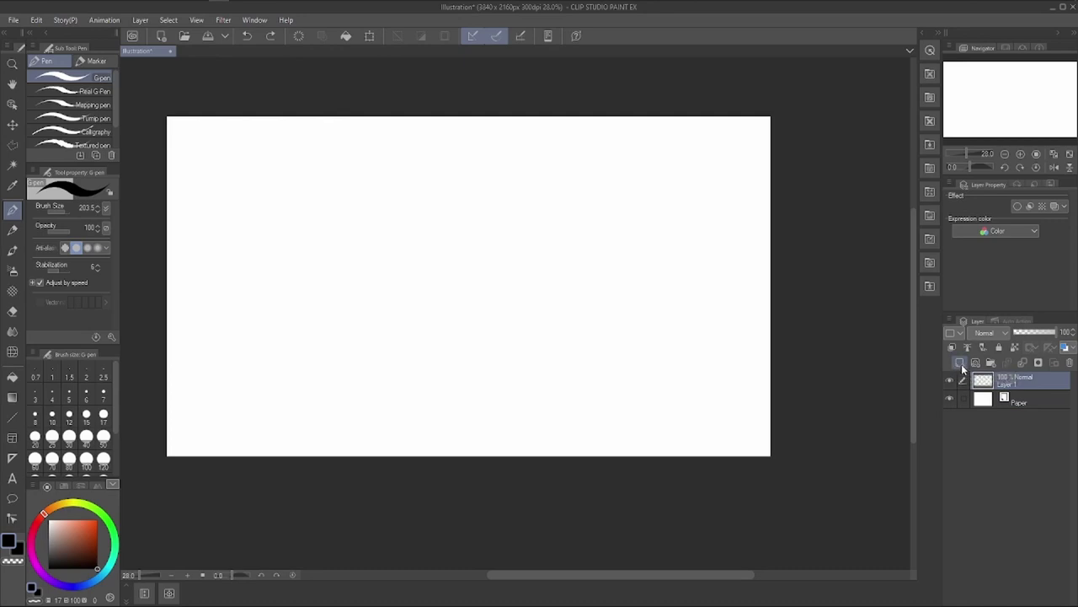
pyautogui.click(976, 364)
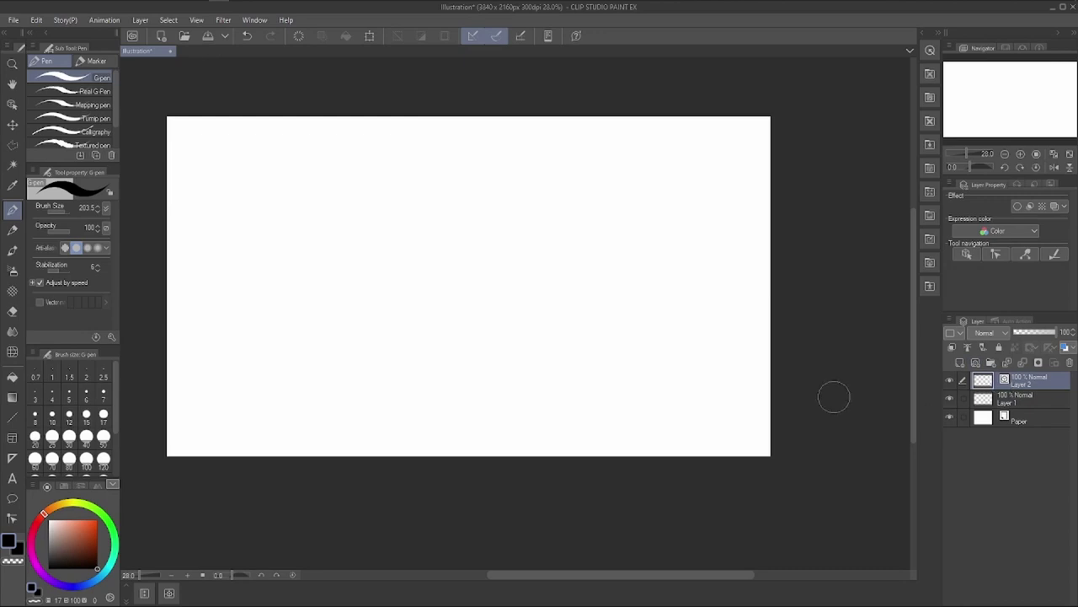
pyautogui.click(1006, 406)
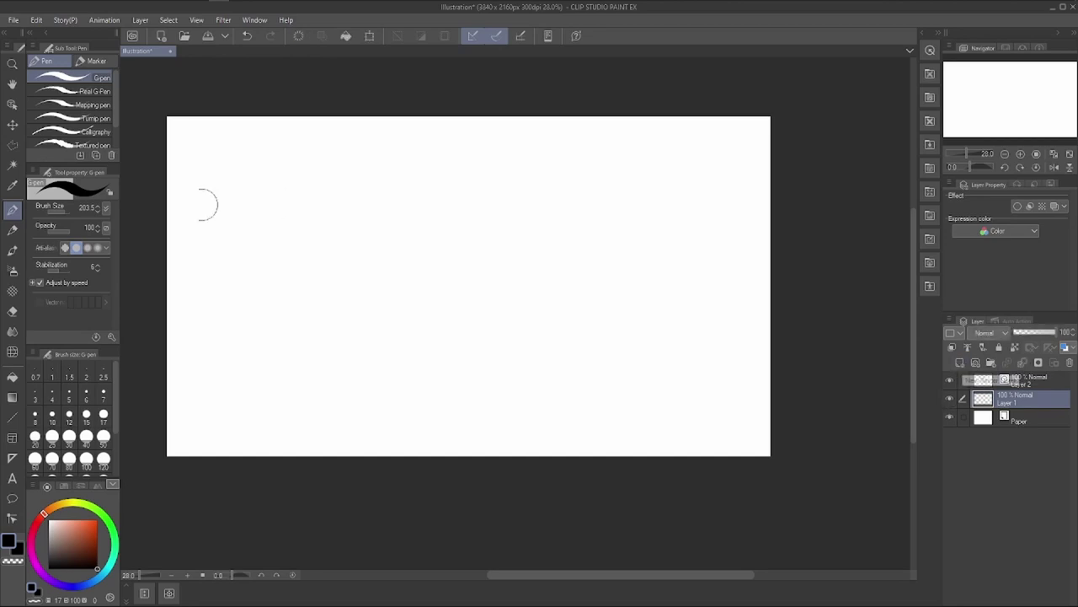
pyautogui.moveTo(247, 279)
pyautogui.mouseDown()
pyautogui.moveTo(451, 204)
pyautogui.moveTo(656, 154)
pyautogui.mouseUp()
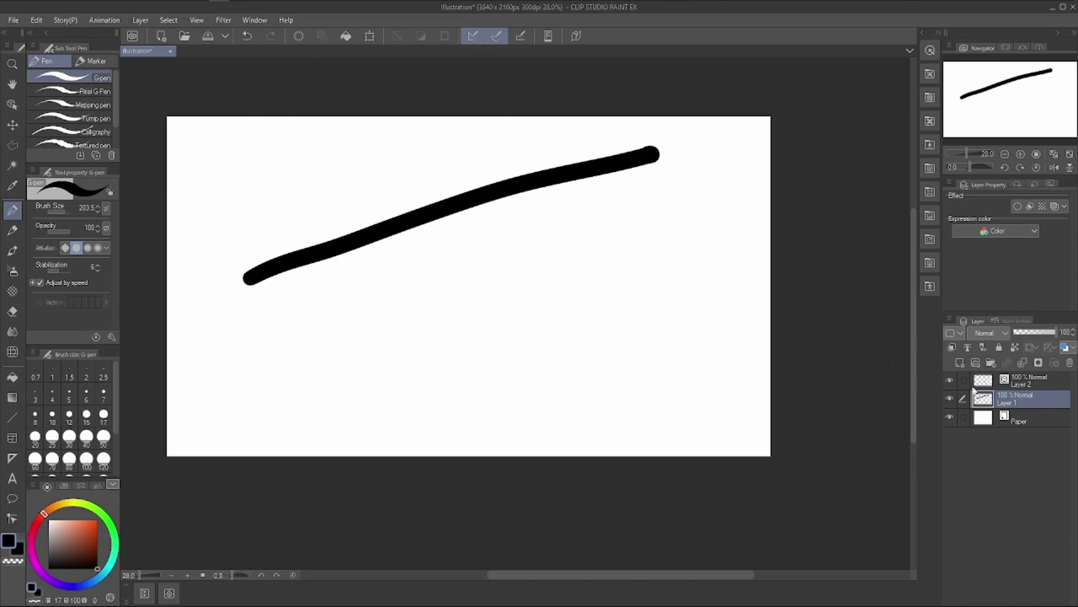
# Set the drawing color to bright red and paint a thick diagonal stroke on vector Layer 2 below the black one.
pyautogui.click(984, 381)
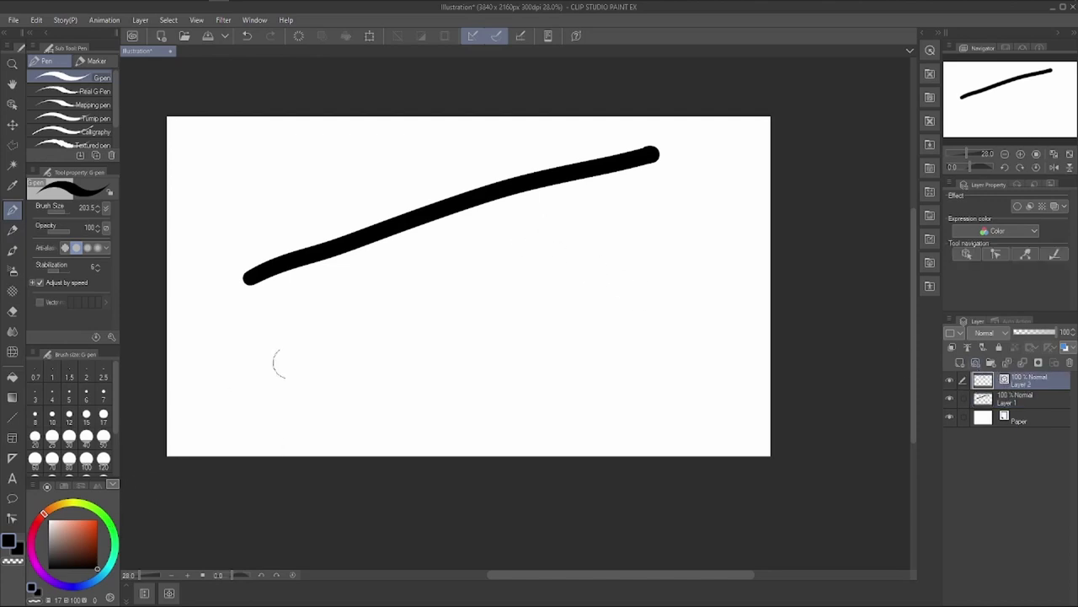
pyautogui.click(36, 523)
pyautogui.click(97, 520)
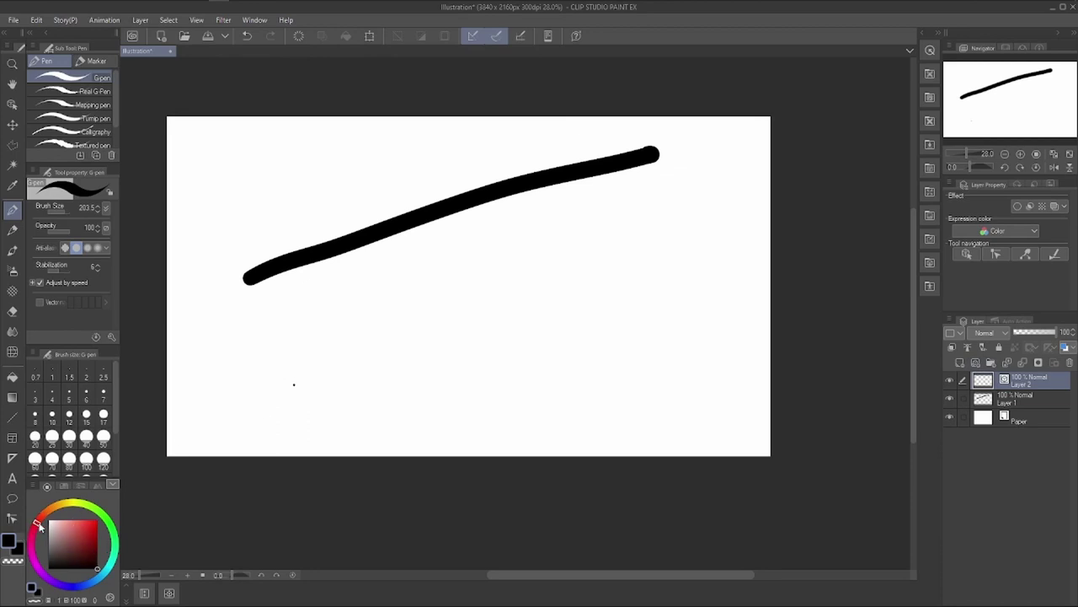
pyautogui.moveTo(282, 392); pyautogui.dragTo(700, 230)
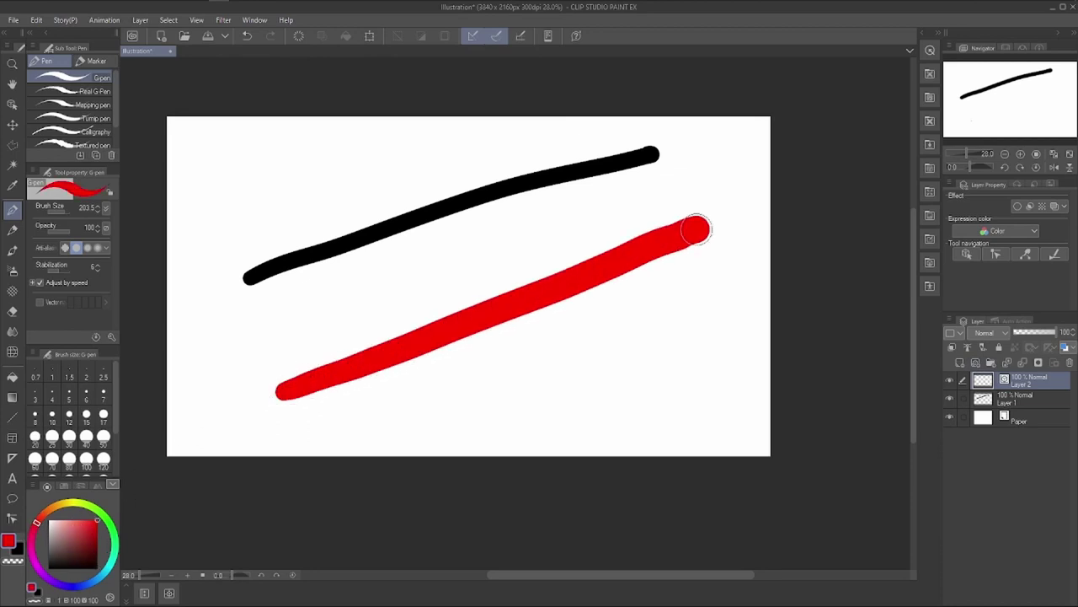
# Reshape the red stroke on vector Layer 2 into a wave by moving three middle points with the Control point tool.
pyautogui.click(990, 406)
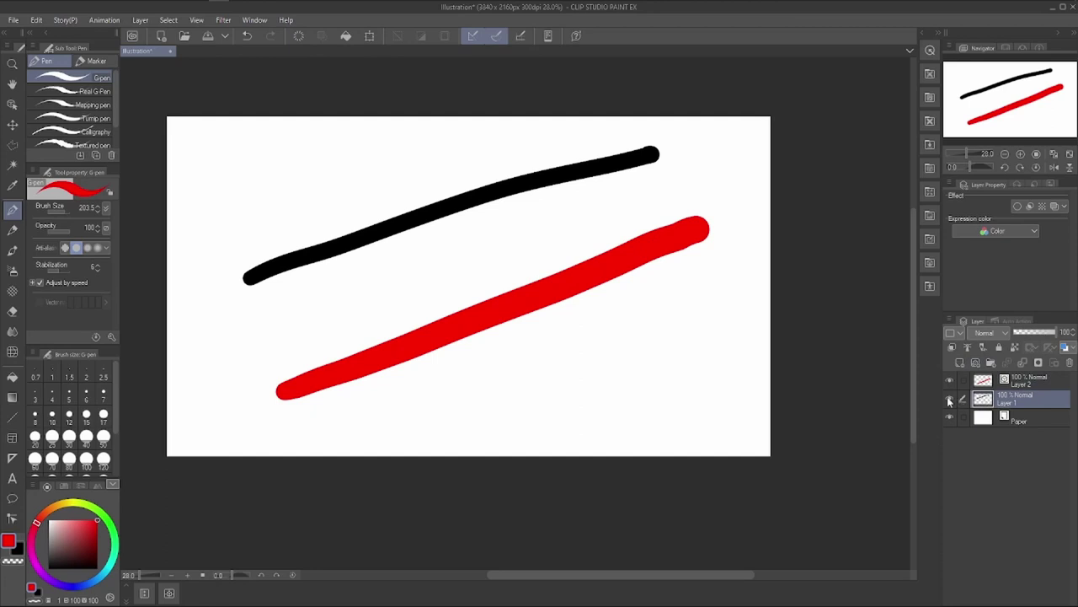
pyautogui.click(1013, 384)
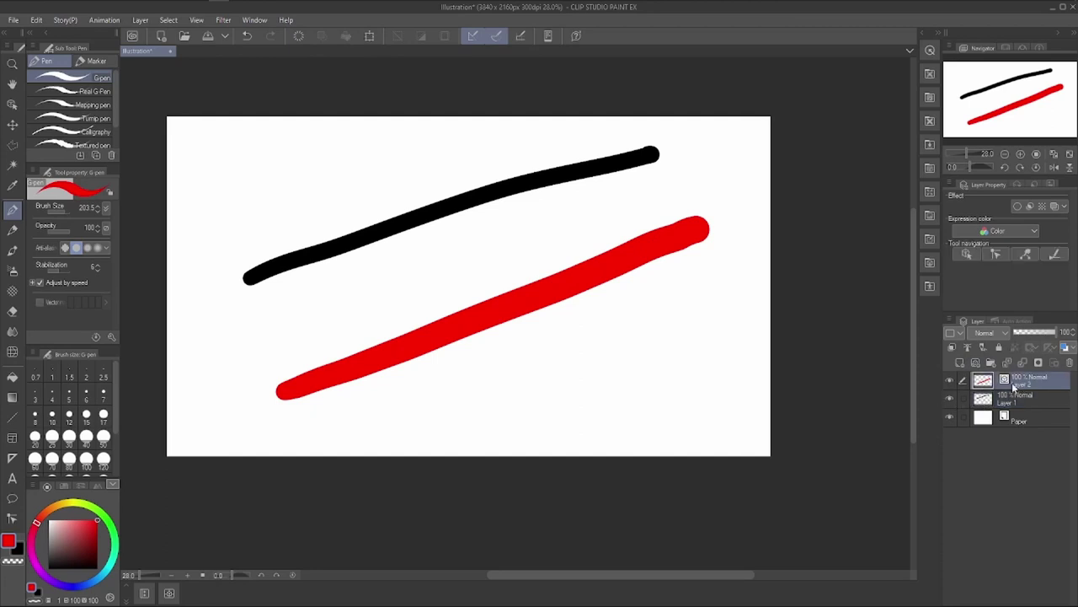
pyautogui.click(13, 518)
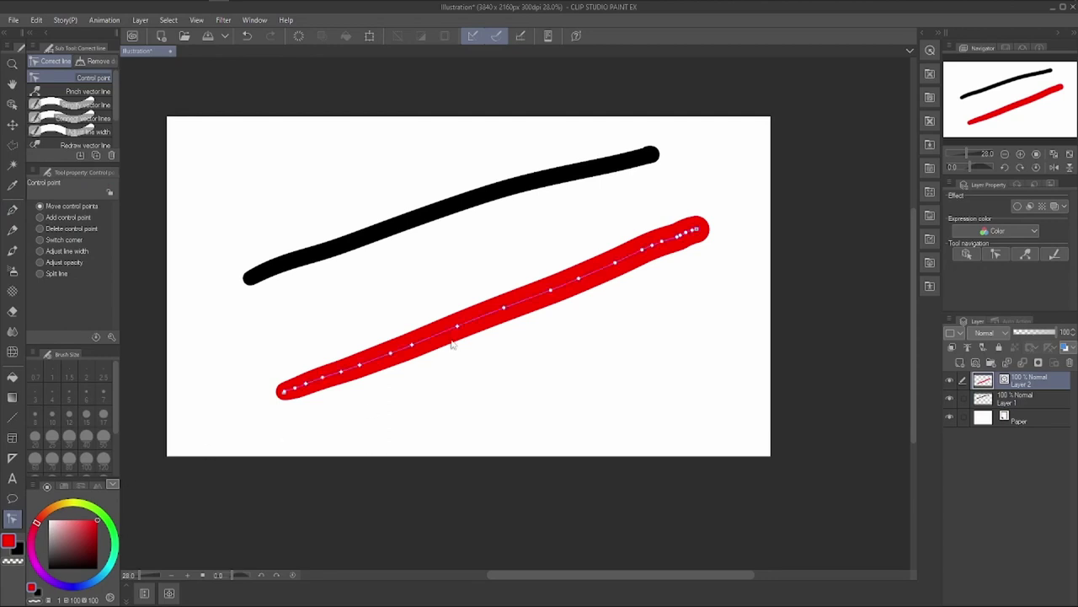
pyautogui.moveTo(438, 335); pyautogui.dragTo(444, 368)
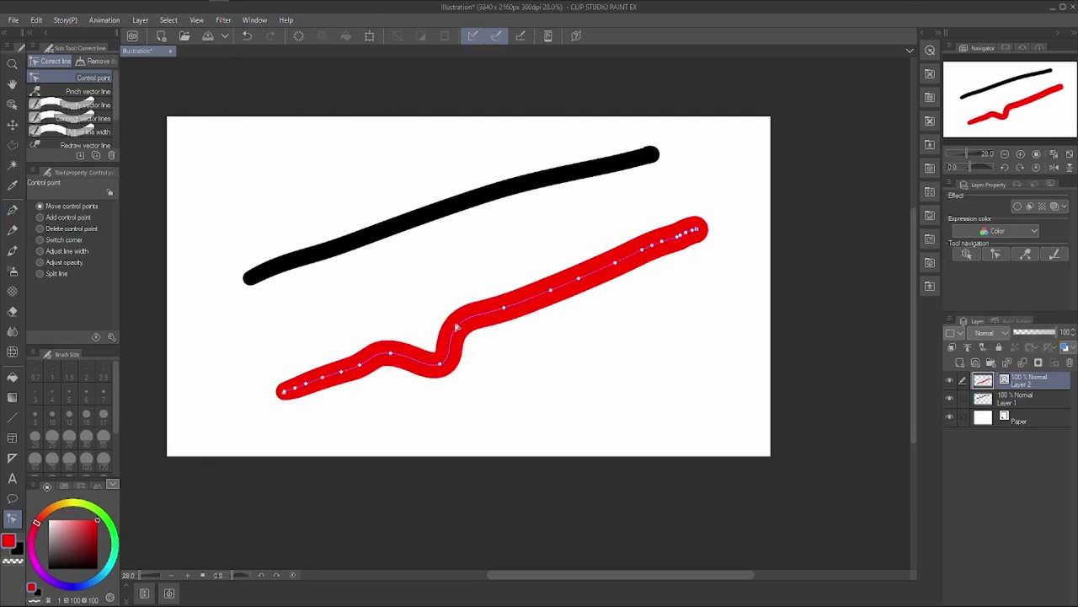
pyautogui.moveTo(457, 325); pyautogui.dragTo(465, 278)
pyautogui.moveTo(508, 311); pyautogui.dragTo(553, 334)
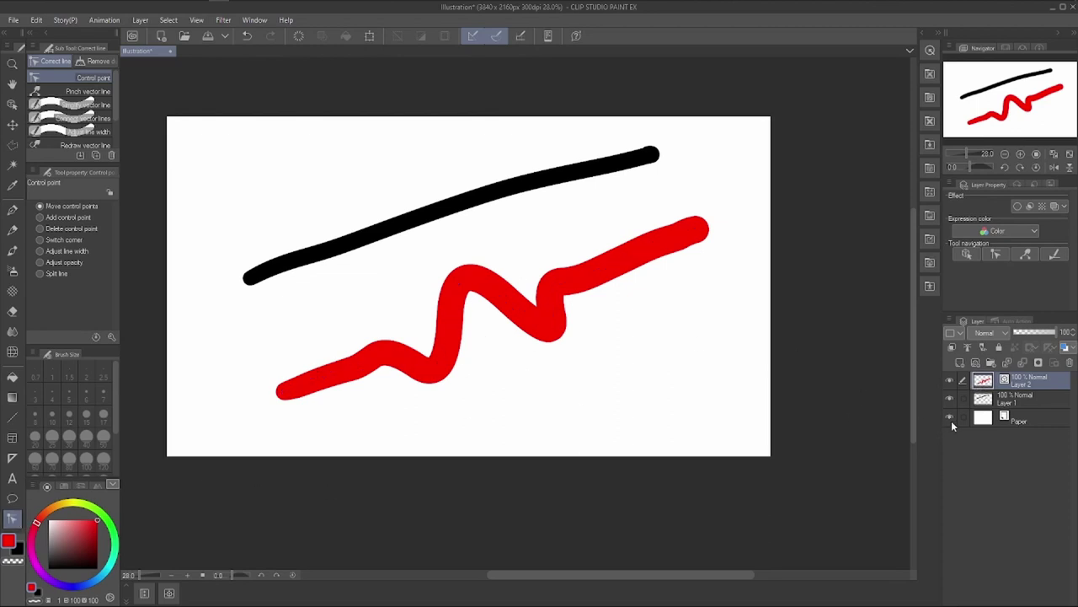
# Select Layer 1, return to vector Layer 2, and hide and show Layer 2.
pyautogui.click(995, 402)
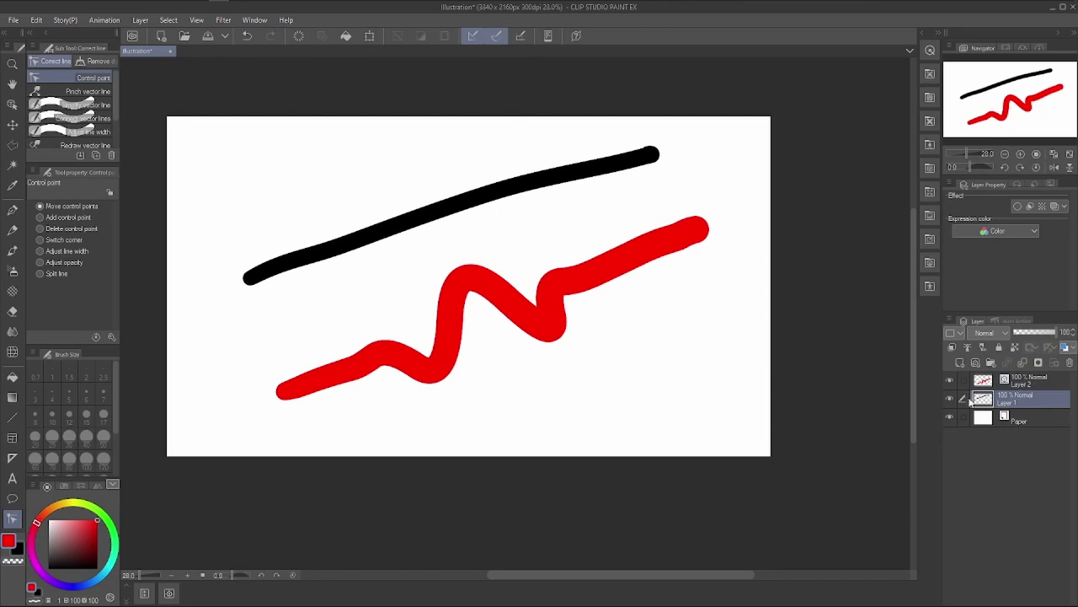
pyautogui.click(1029, 384)
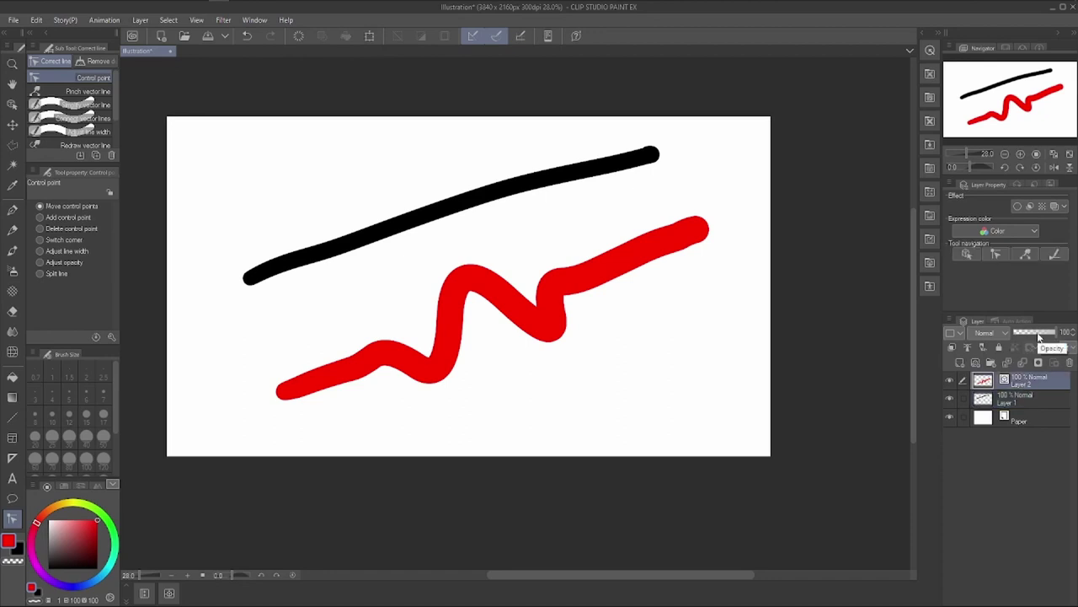
pyautogui.click(950, 380)
pyautogui.click(950, 380)
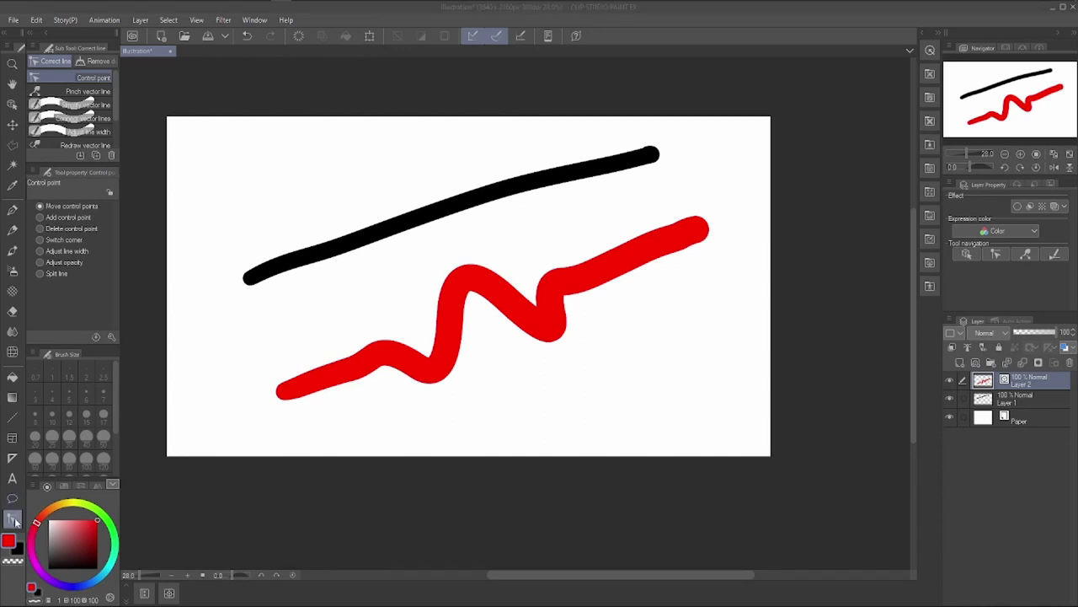
# Examine the Pinch vector line, Redraw vector line, and Redraw vector line width sub tools and their properties.
pyautogui.click(78, 89)
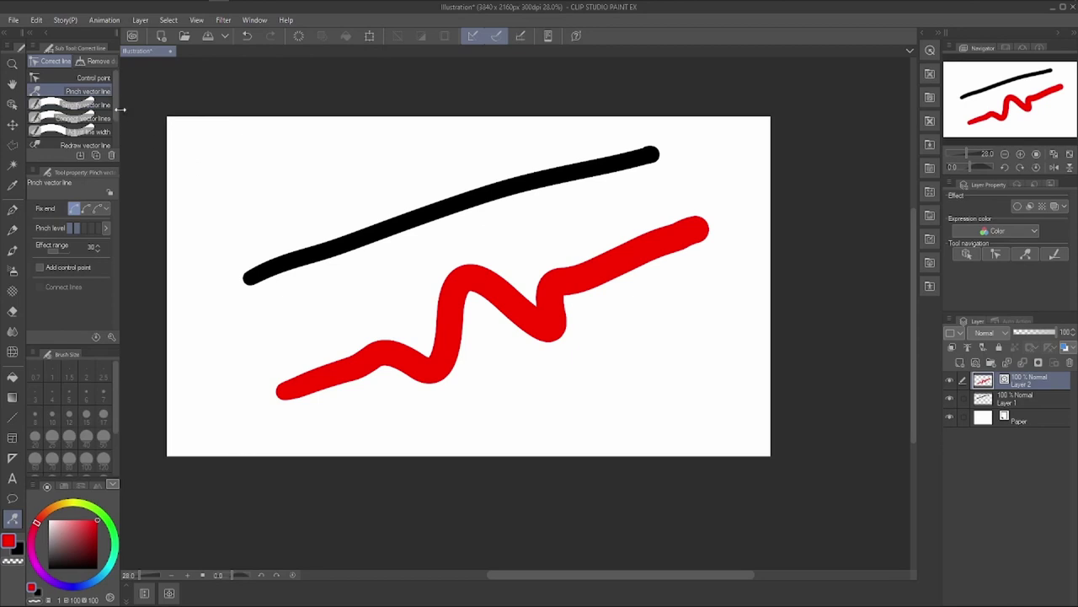
pyautogui.scroll(-2, 118, 142)
pyautogui.click(85, 114)
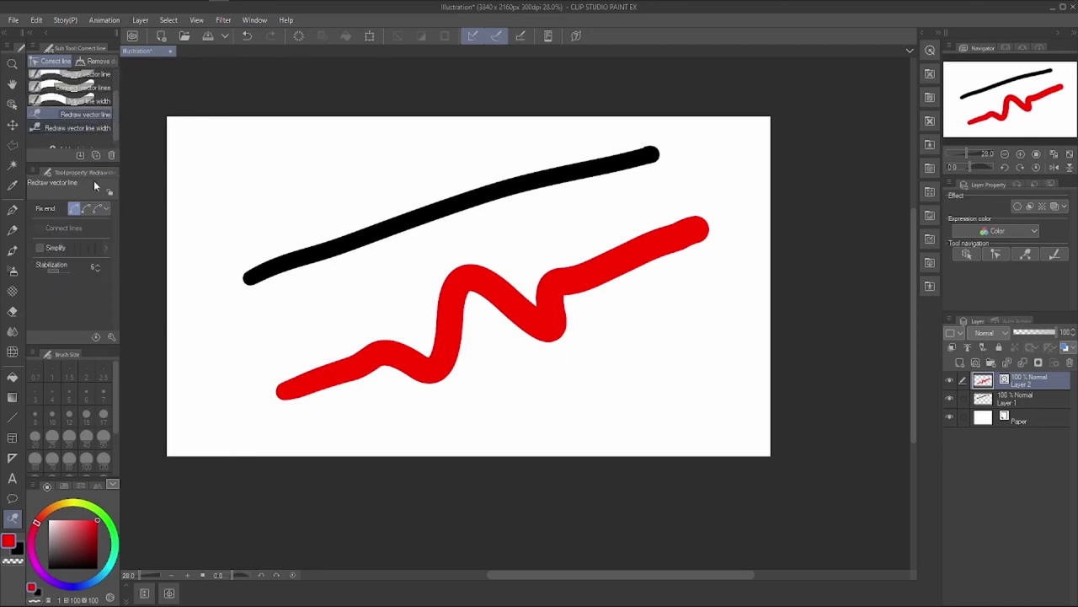
pyautogui.click(85, 128)
pyautogui.scroll(2, 111, 86)
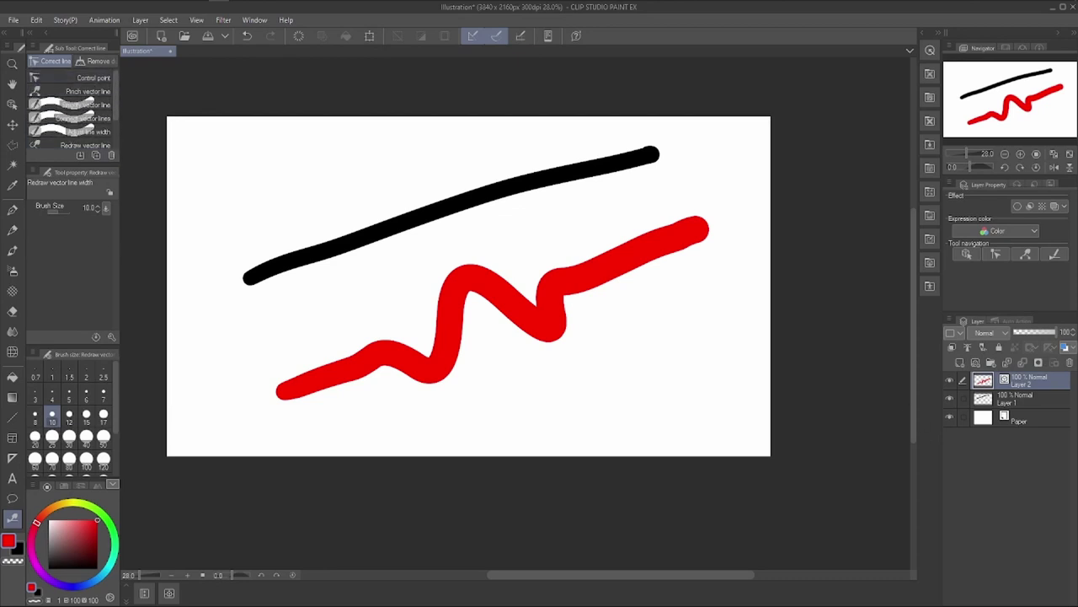
# Add control points to the red stroke on Layer 2 with the Control point tool and bend both of its ends into extra curves.
pyautogui.click(84, 78)
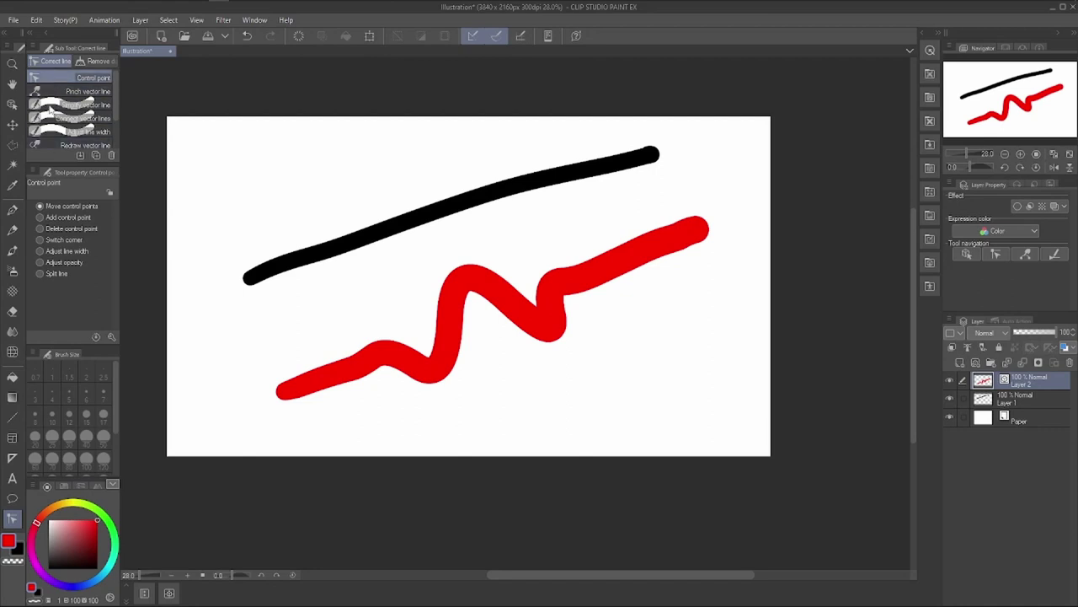
pyautogui.click(46, 218)
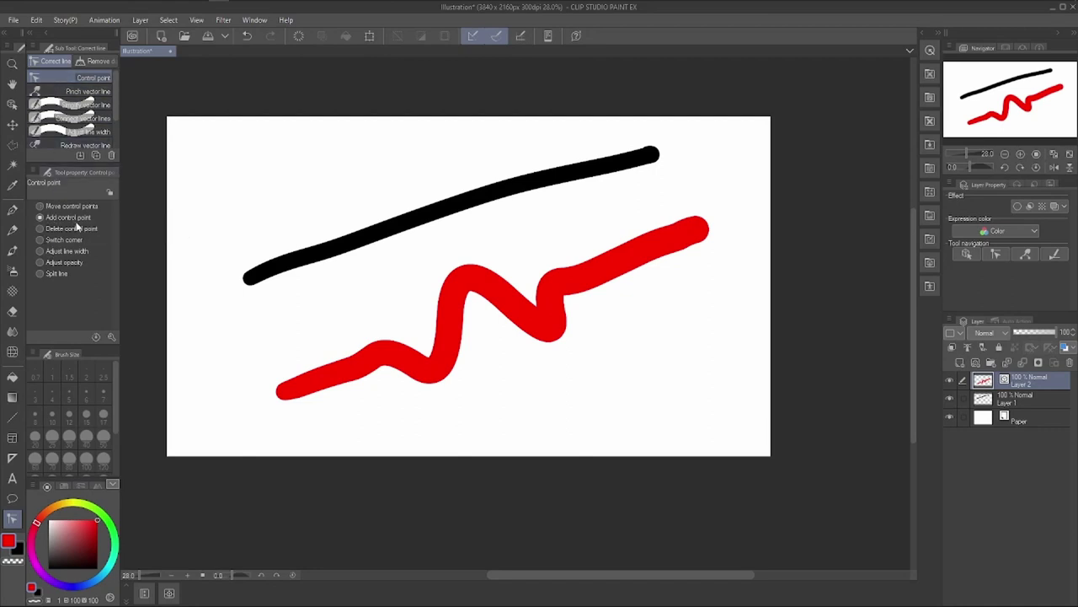
pyautogui.moveTo(381, 361)
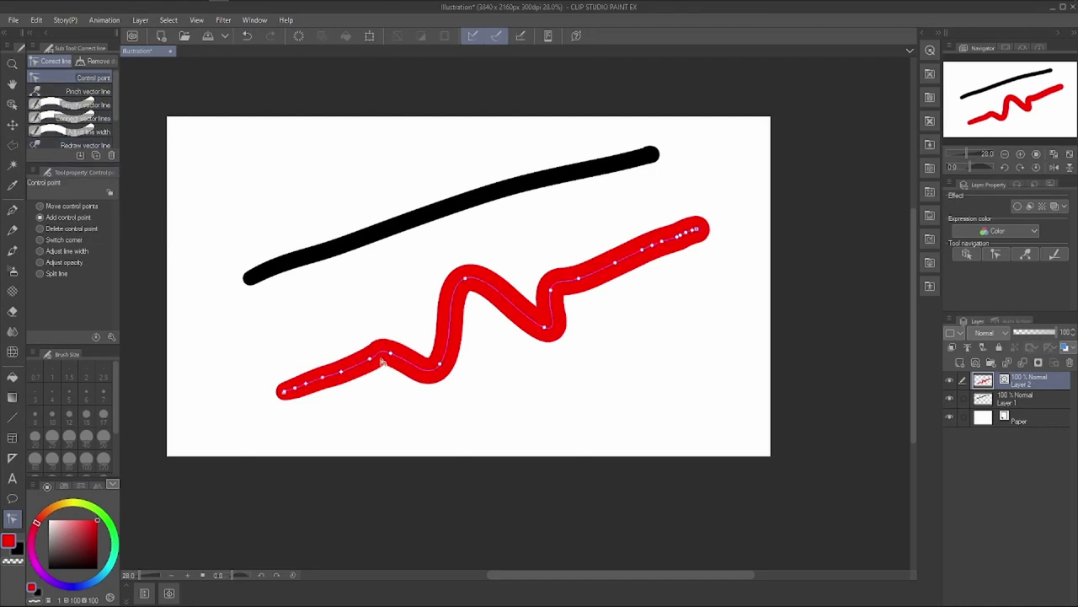
pyautogui.moveTo(363, 346); pyautogui.dragTo(320, 364)
pyautogui.hotkey('ctrl', 'z')
pyautogui.hotkey('ctrl', 'y')
pyautogui.moveTo(284, 393)
pyautogui.mouseDown()
pyautogui.moveTo(257, 399)
pyautogui.moveTo(319, 395)
pyautogui.mouseUp()
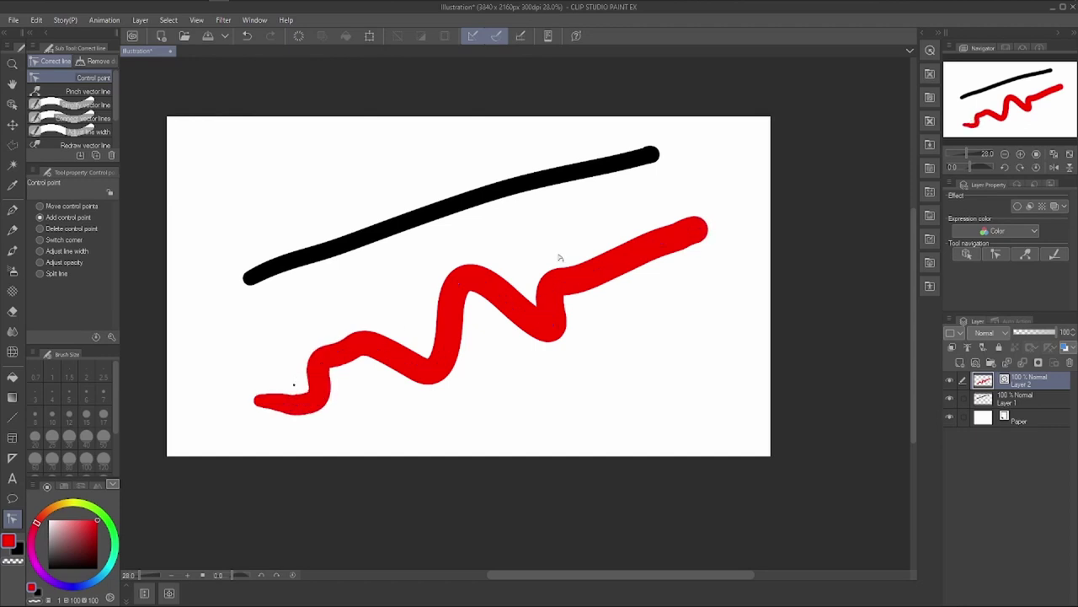
pyautogui.moveTo(640, 252)
pyautogui.mouseDown()
pyautogui.moveTo(617, 236)
pyautogui.moveTo(596, 260)
pyautogui.mouseUp()
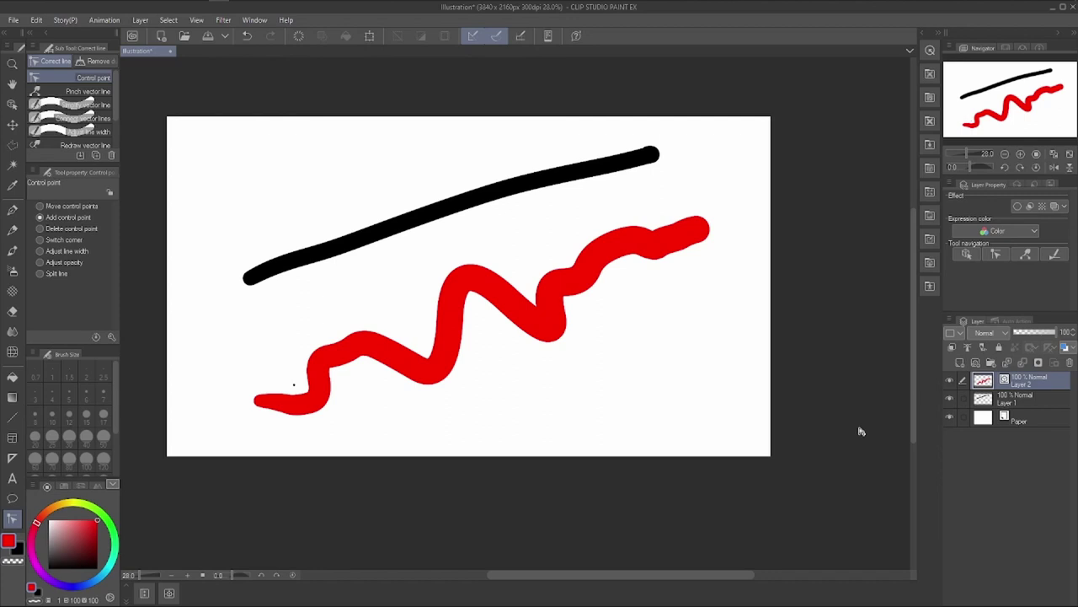
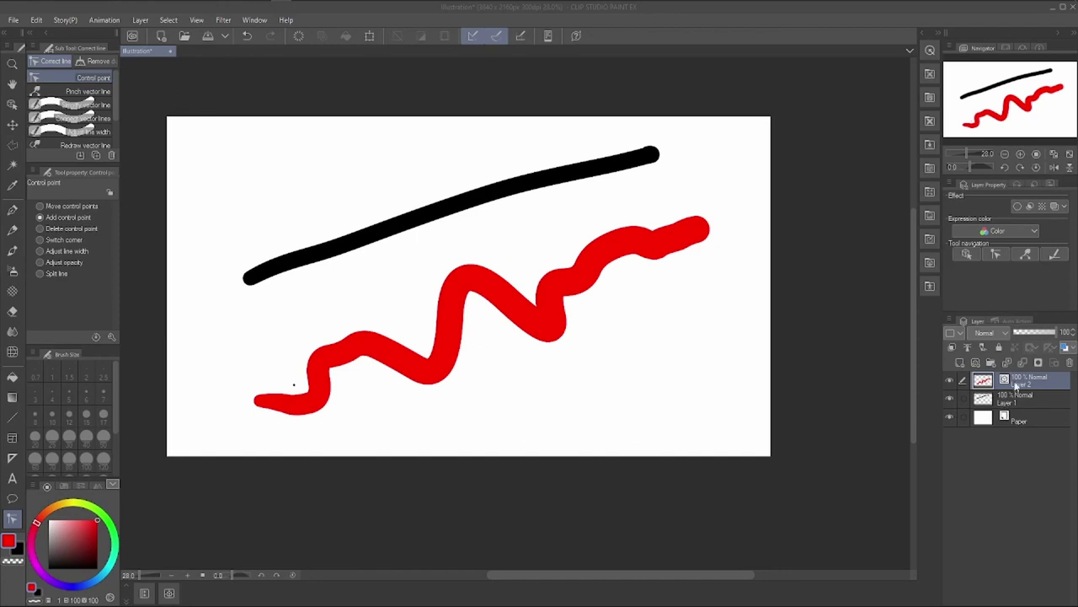
# Delete vector Layer 2 and Layer 1 from the illustration.
pyautogui.click(1070, 362)
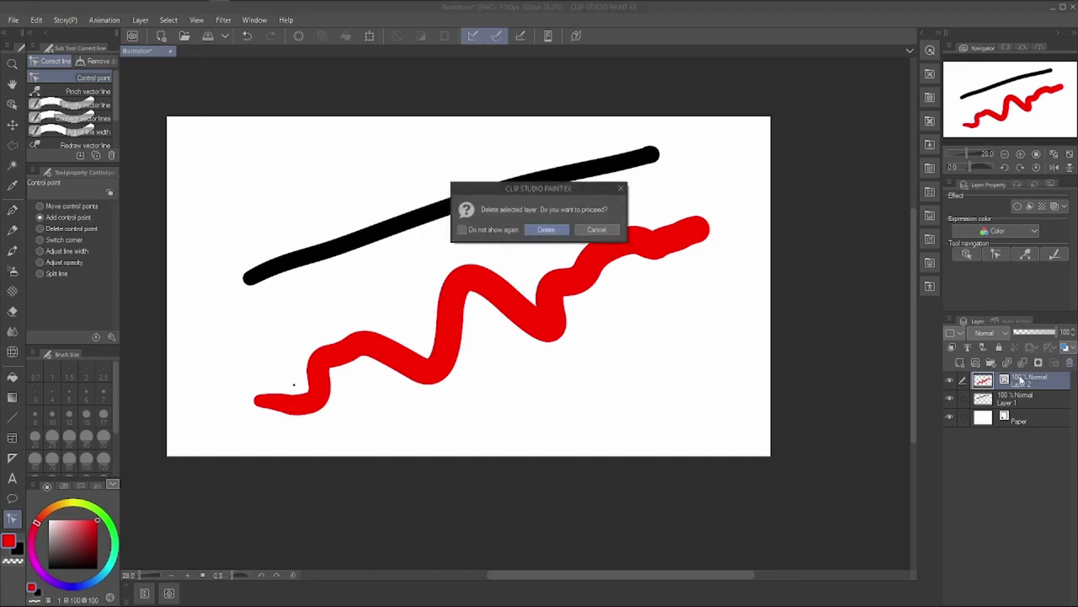
pyautogui.press('Return')
pyautogui.click(1070, 363)
pyautogui.press('Return')
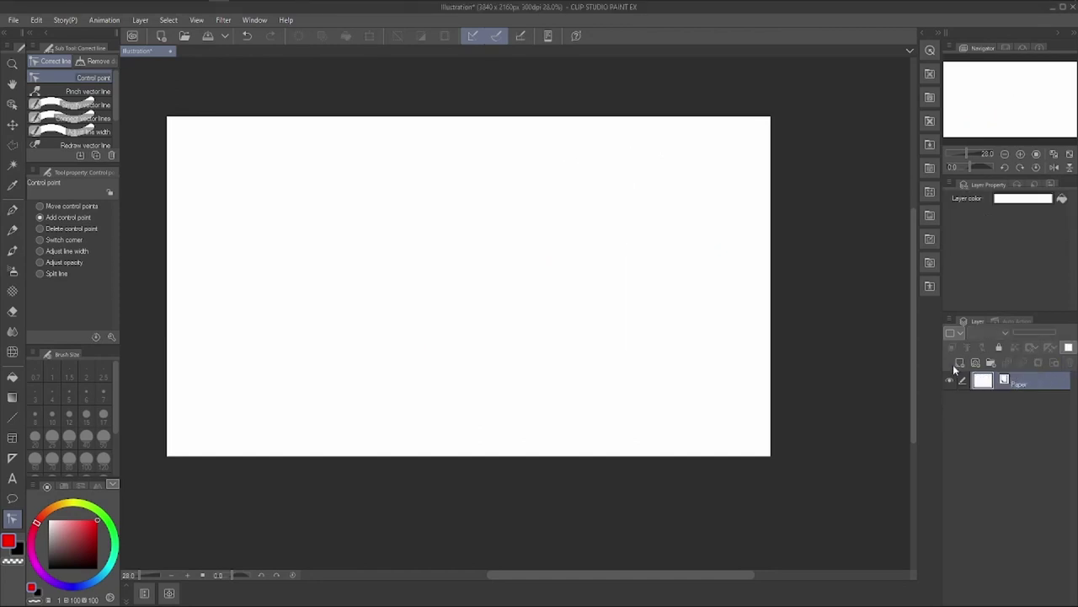
# Add three new raster layers above the Paper layer.
pyautogui.click(959, 363)
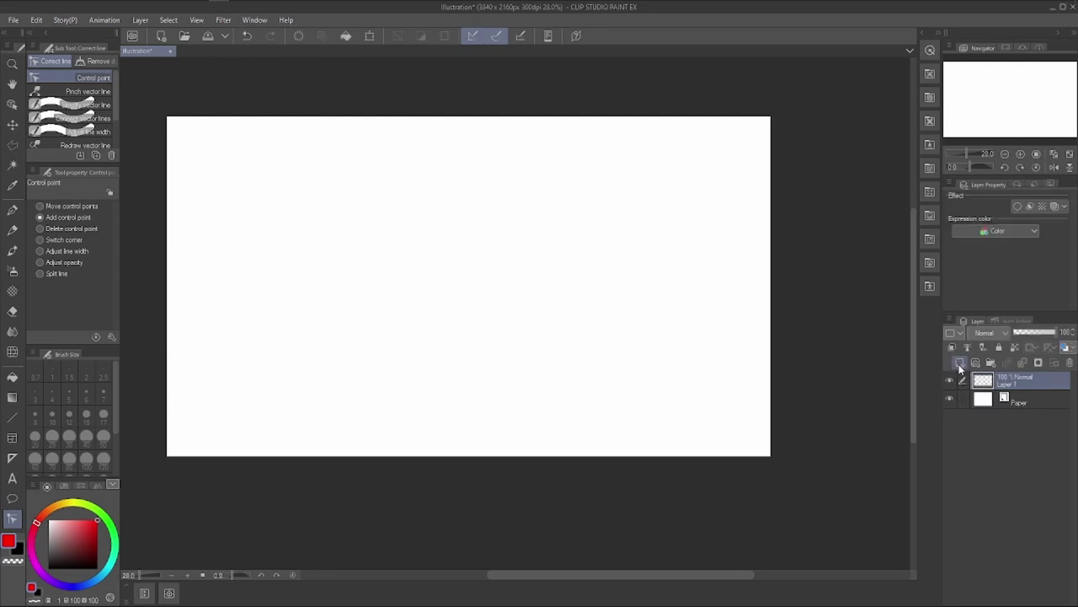
pyautogui.click(960, 362)
pyautogui.click(960, 362)
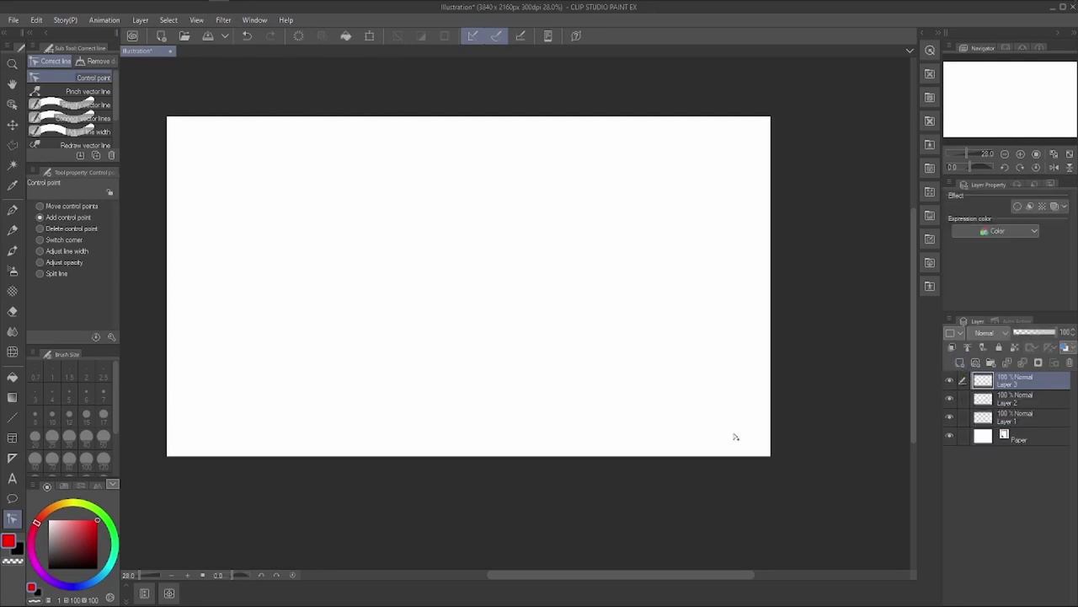
# Paint a thick red scribble on Layer 3 with the G-pen and clear the layer's contents.
pyautogui.click(11, 209)
pyautogui.moveTo(253, 286)
pyautogui.mouseDown()
pyautogui.moveTo(438, 164)
pyautogui.moveTo(327, 318)
pyautogui.moveTo(581, 202)
pyautogui.moveTo(471, 312)
pyautogui.mouseUp()
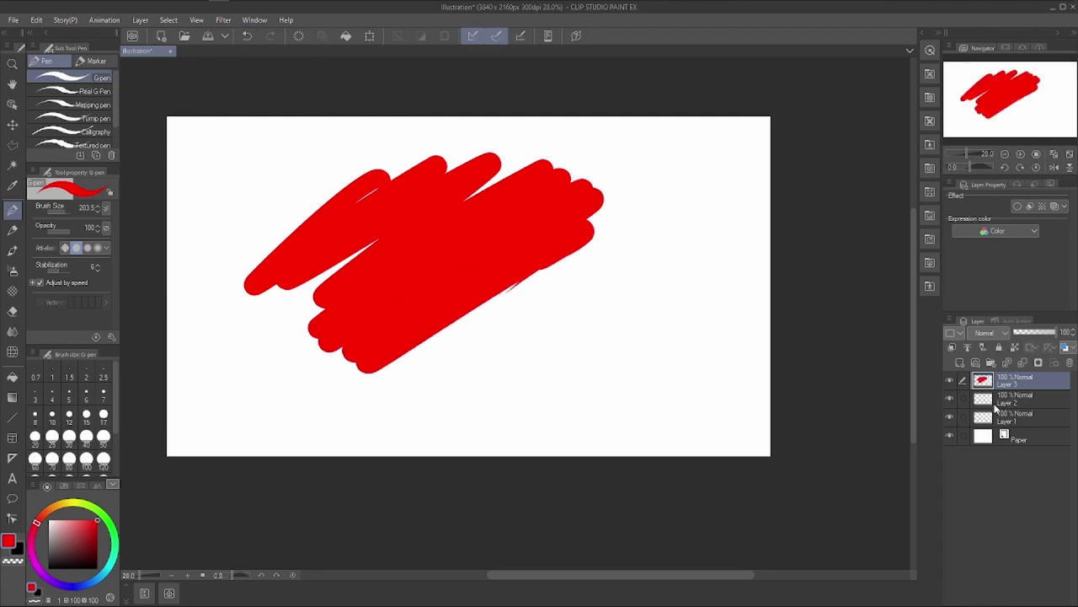
pyautogui.press('Delete')
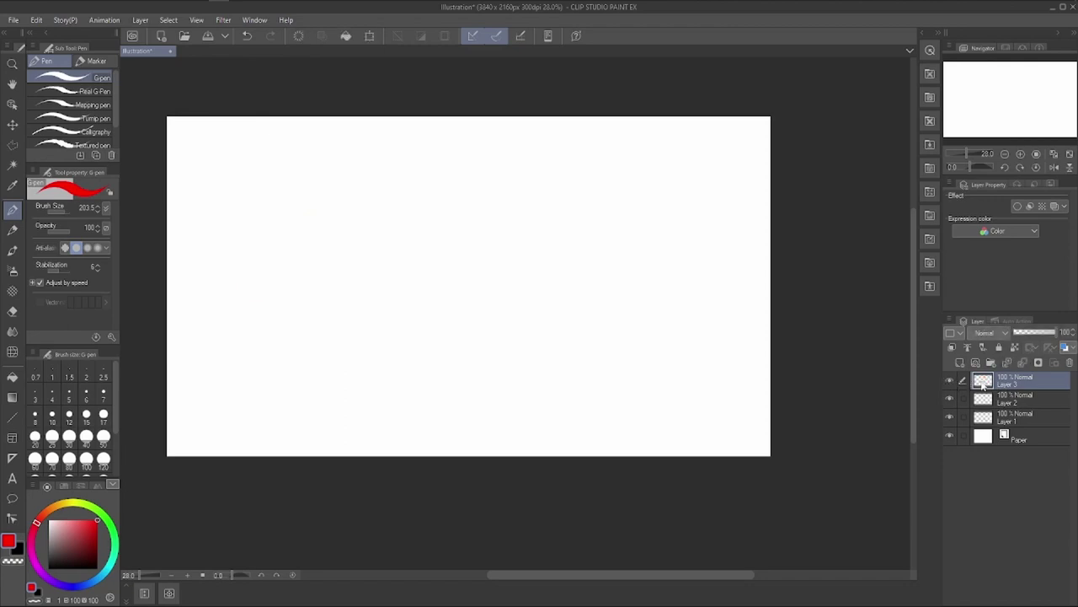
# Paint another thick red scribble on Layer 3 and delete that whole layer.
pyautogui.moveTo(376, 210)
pyautogui.mouseDown()
pyautogui.moveTo(327, 278)
pyautogui.moveTo(506, 200)
pyautogui.moveTo(552, 217)
pyautogui.moveTo(574, 252)
pyautogui.moveTo(412, 385)
pyautogui.mouseUp()
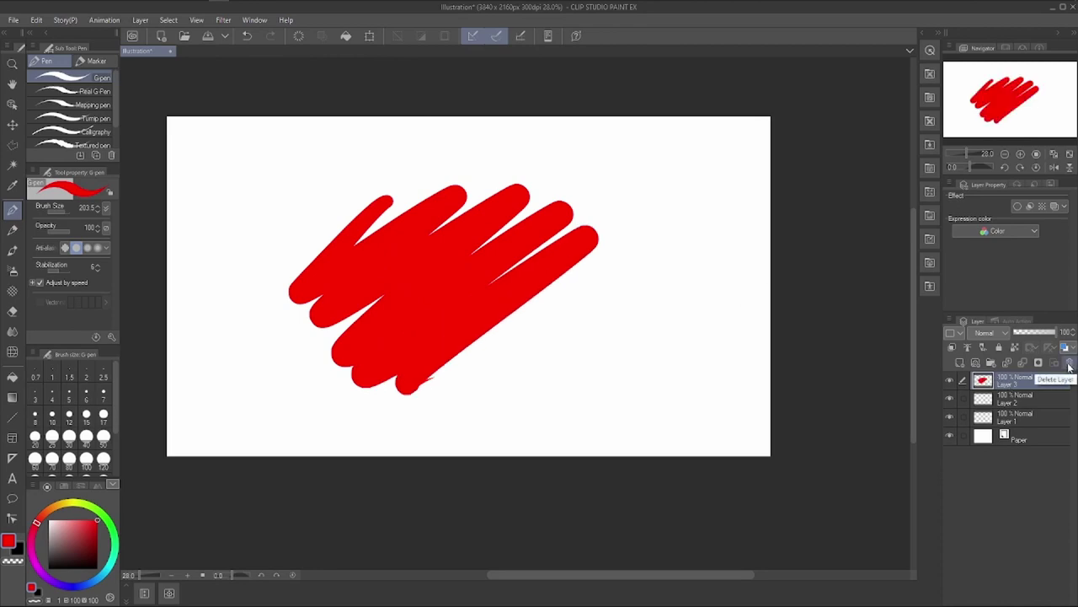
pyautogui.click(1070, 364)
pyautogui.click(562, 229)
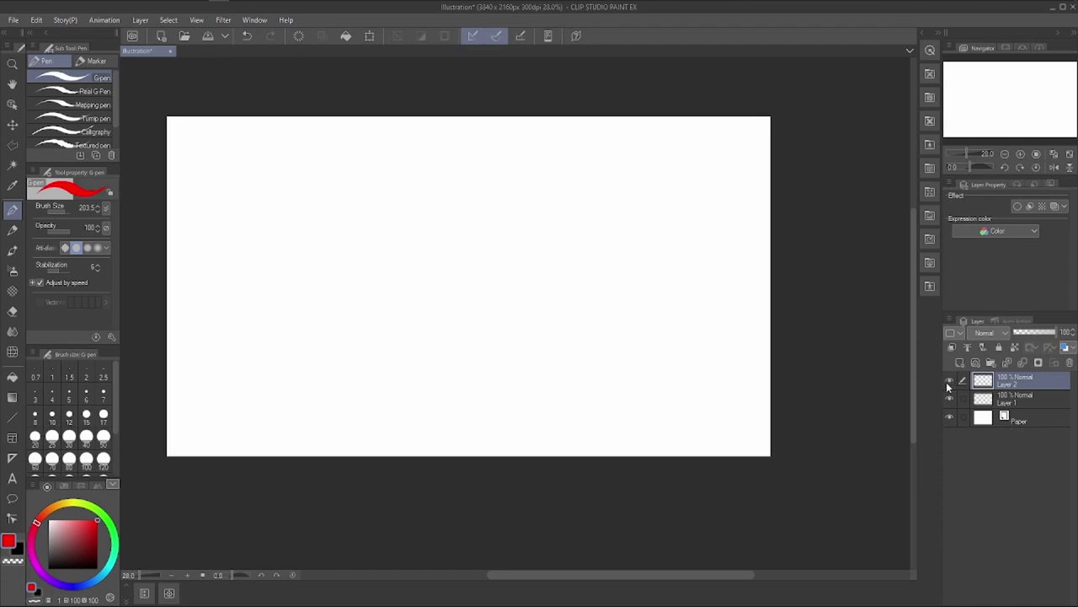
# Rename Layer 2 as "hello" and select Layer 1.
pyautogui.doubleClick(1005, 384)
pyautogui.write('He')
pyautogui.press('Return')
pyautogui.click(1015, 399)
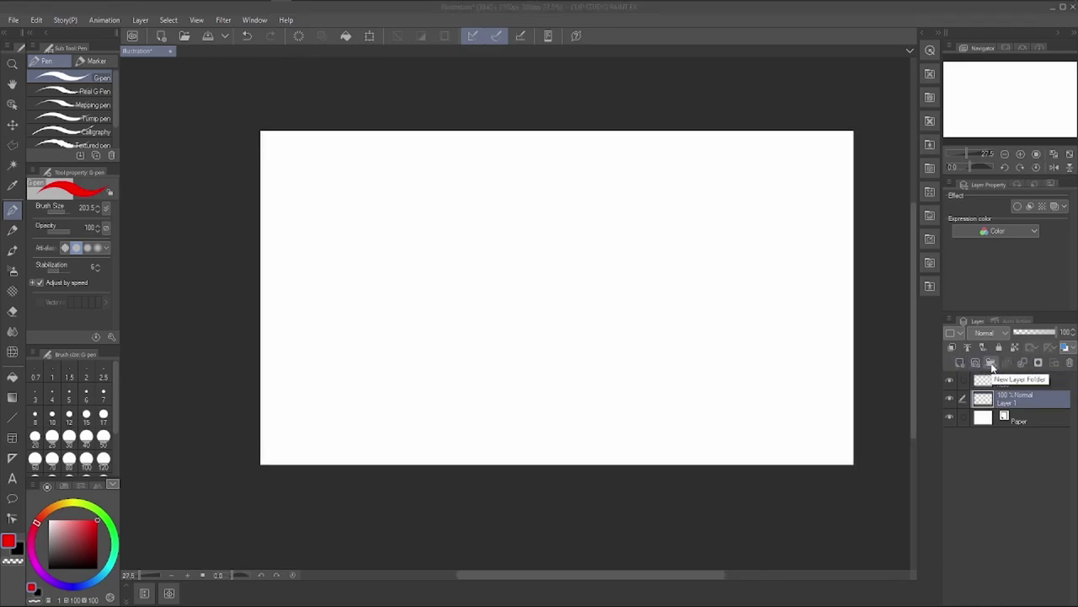
# Create three layer folders above Layer 1 and move the hello layer into the topmost folder.
pyautogui.click(991, 363)
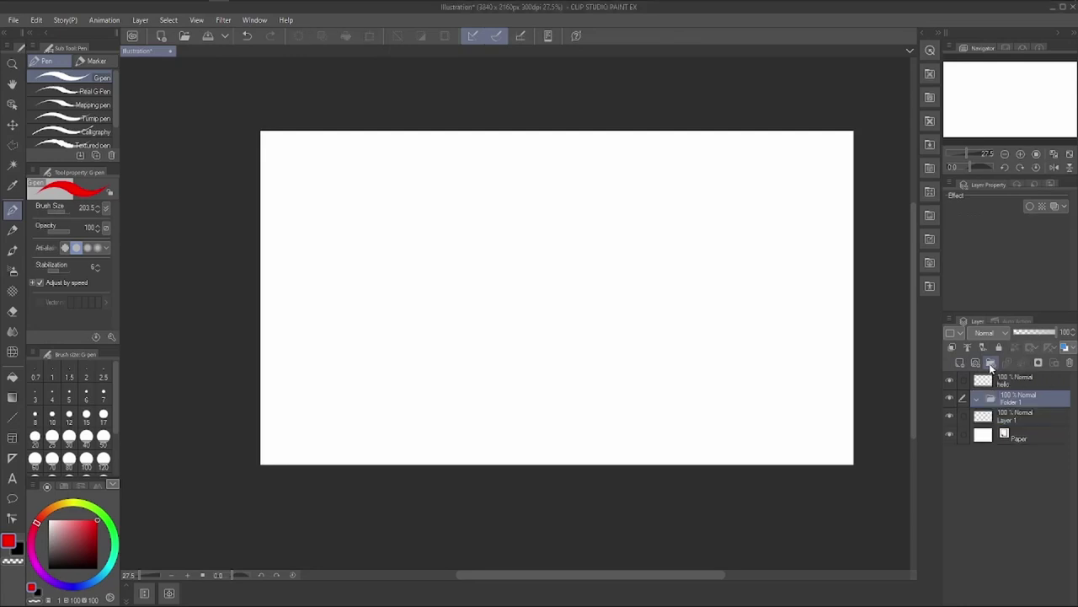
pyautogui.click(991, 363)
pyautogui.click(991, 363)
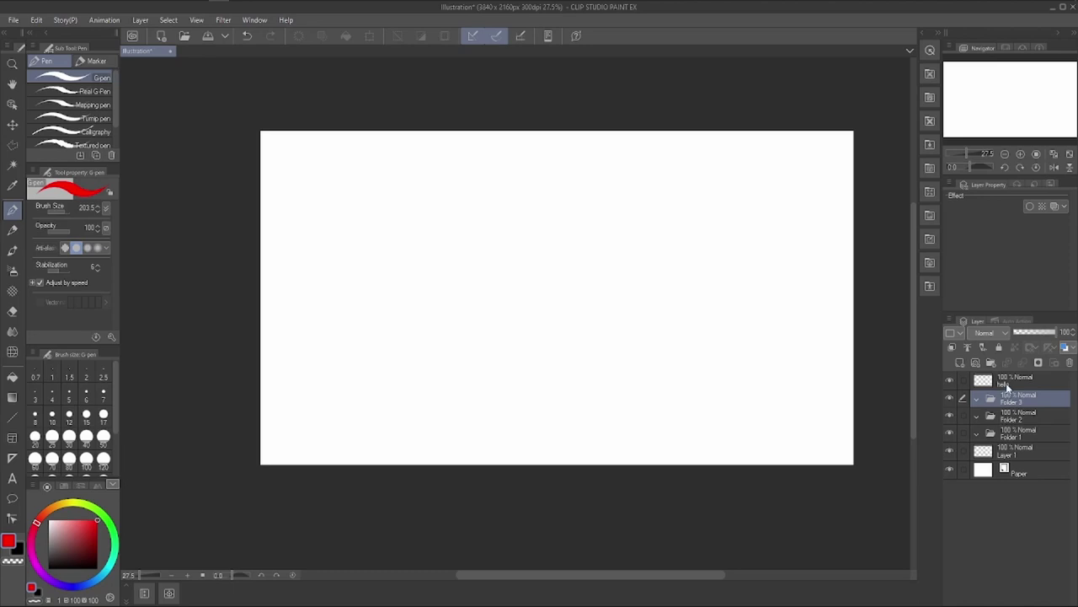
pyautogui.click(1006, 382)
pyautogui.moveTo(1006, 384); pyautogui.dragTo(978, 389)
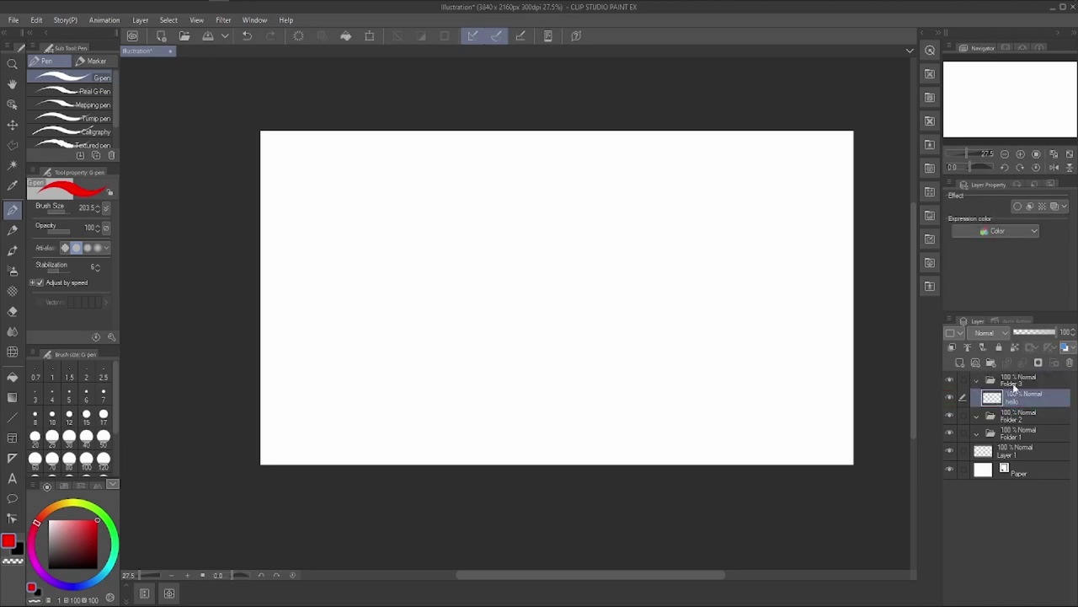
# Rename Folder 3, which holds the hello layer, as "folder 1".
pyautogui.doubleClick(1009, 381)
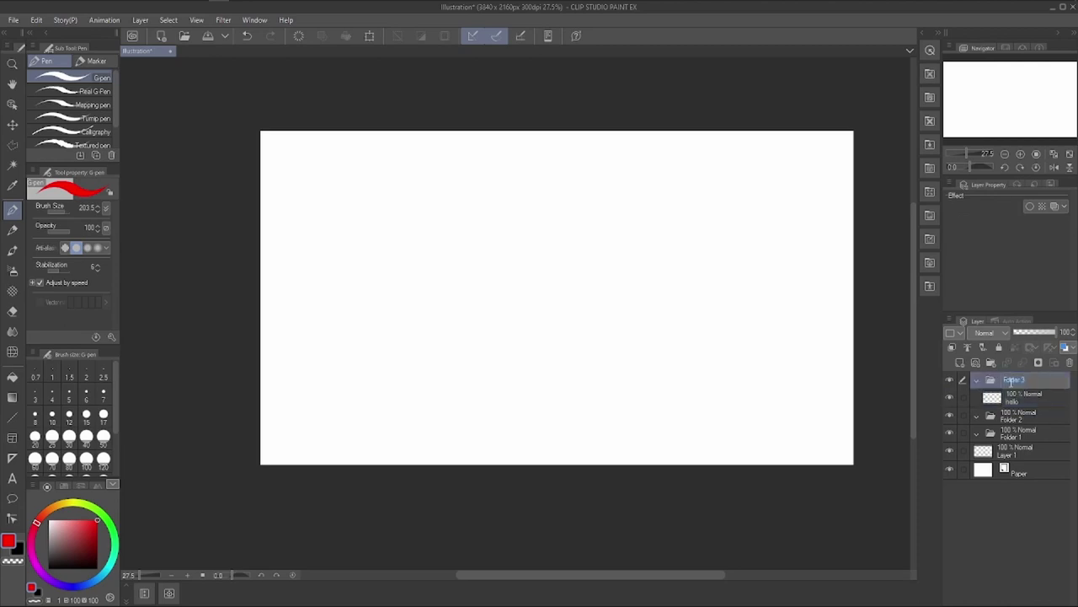
pyautogui.write('folde')
pyautogui.press('Return')
pyautogui.click(1011, 419)
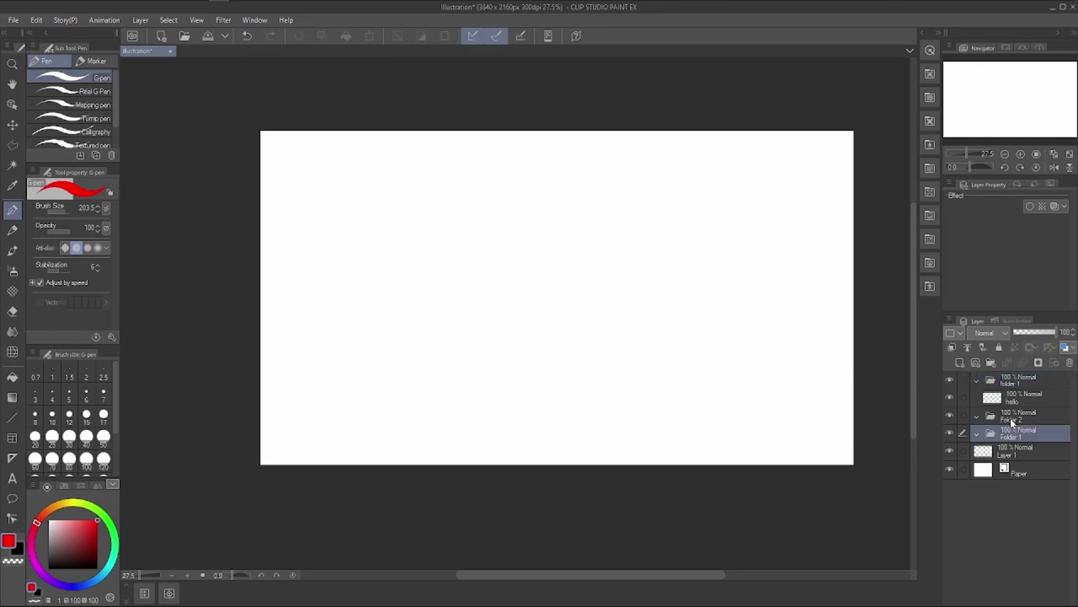
# Create three more layer folders above the renamed folder 1 and nest all the other folders inside one another within it.
pyautogui.click(1005, 385)
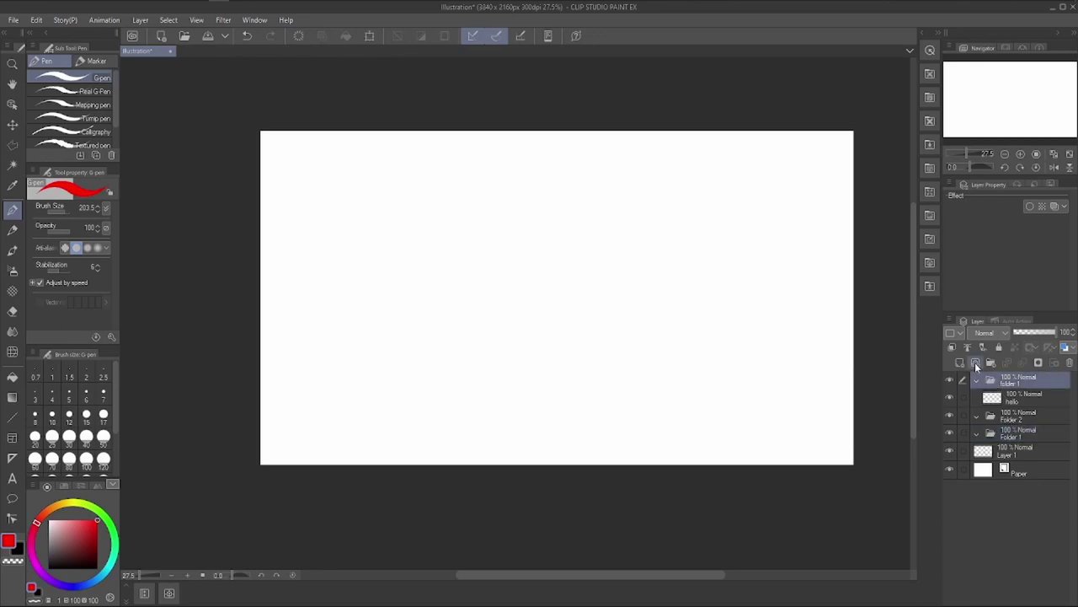
pyautogui.click(991, 363)
pyautogui.click(990, 363)
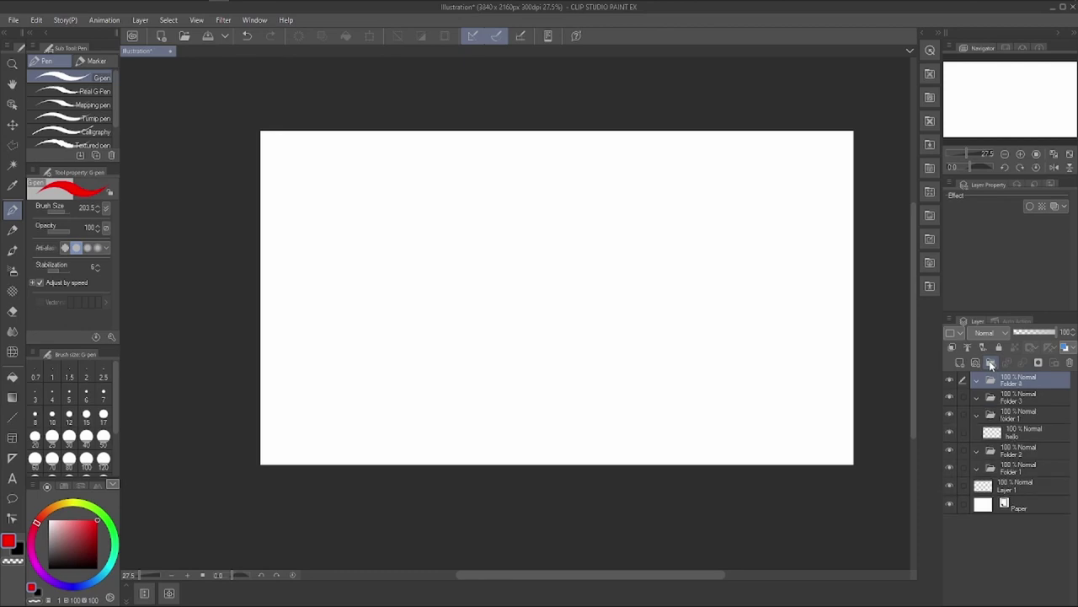
pyautogui.click(991, 363)
pyautogui.click(1004, 420)
pyautogui.moveTo(1005, 416); pyautogui.dragTo(1027, 458)
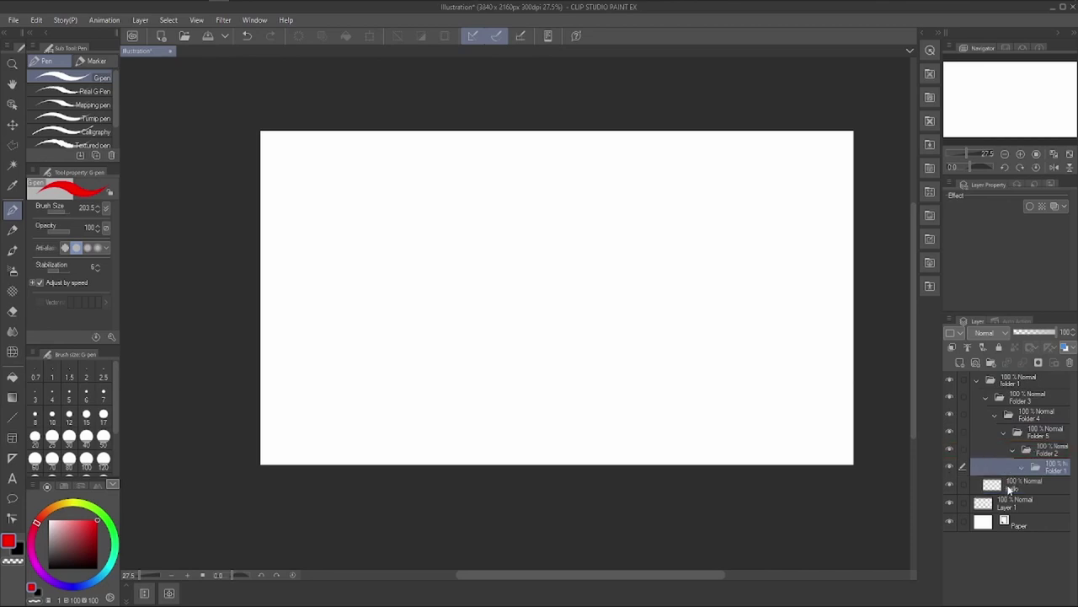
# Add a new layer folder inside Folder 2, directly above the innermost Folder 1.
pyautogui.click(1011, 491)
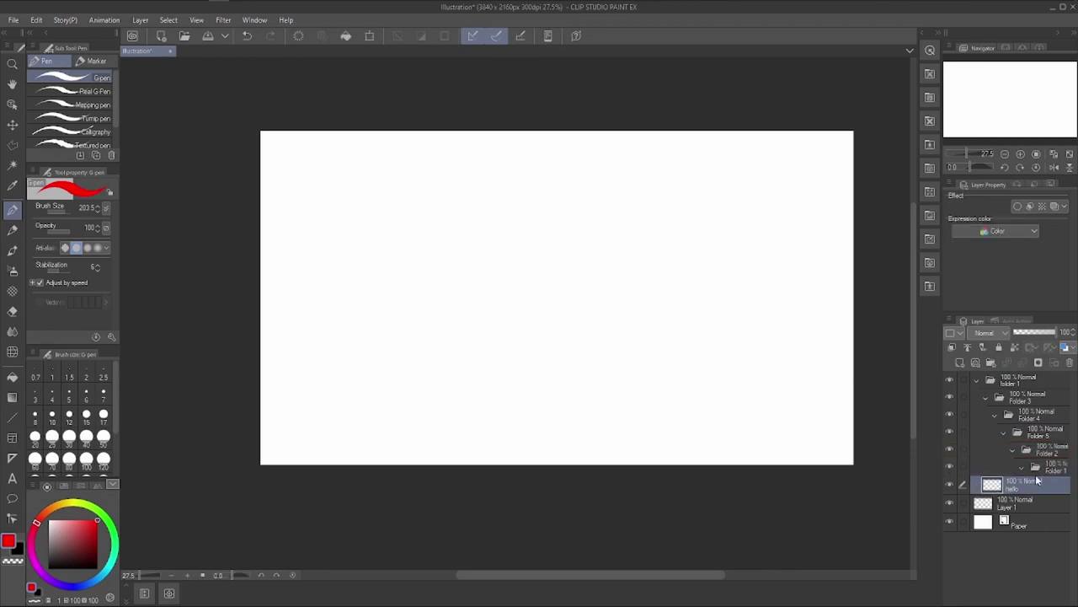
pyautogui.click(1045, 467)
pyautogui.click(991, 363)
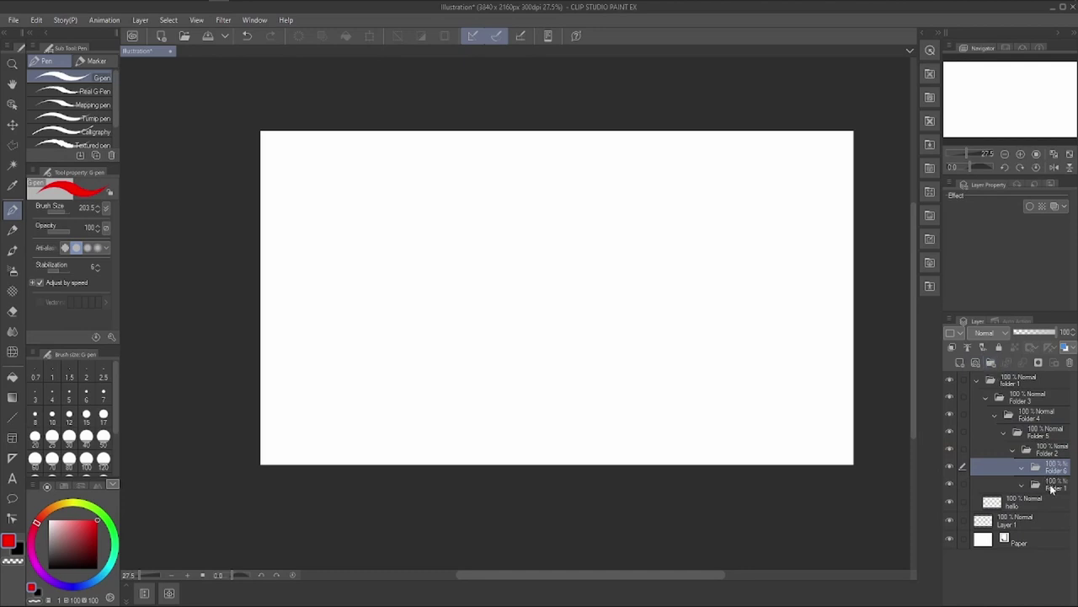
# Move the hello layer into Folder 2 above Folder 6, and nest the innermost Folder 1 inside Folder 6.
pyautogui.click(1052, 489)
pyautogui.click(984, 504)
pyautogui.moveTo(1007, 505); pyautogui.dragTo(1029, 429)
pyautogui.moveTo(1029, 434); pyautogui.dragTo(1042, 476)
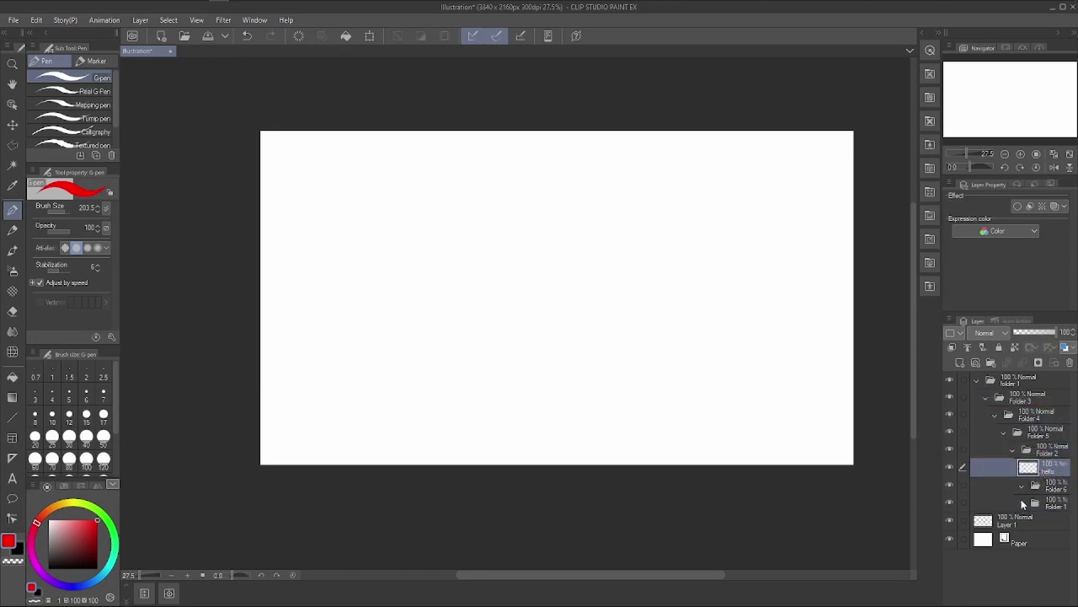
pyautogui.click(1025, 503)
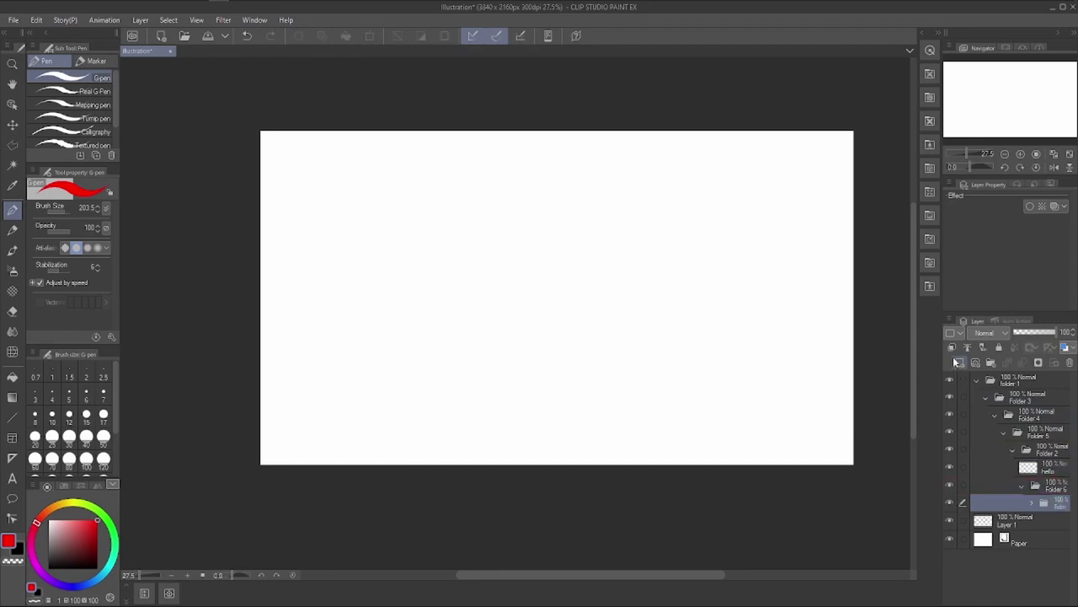
# Assign the Red palette color to the innermost Folder 1 and the Orange palette color to the hello layer.
pyautogui.click(957, 332)
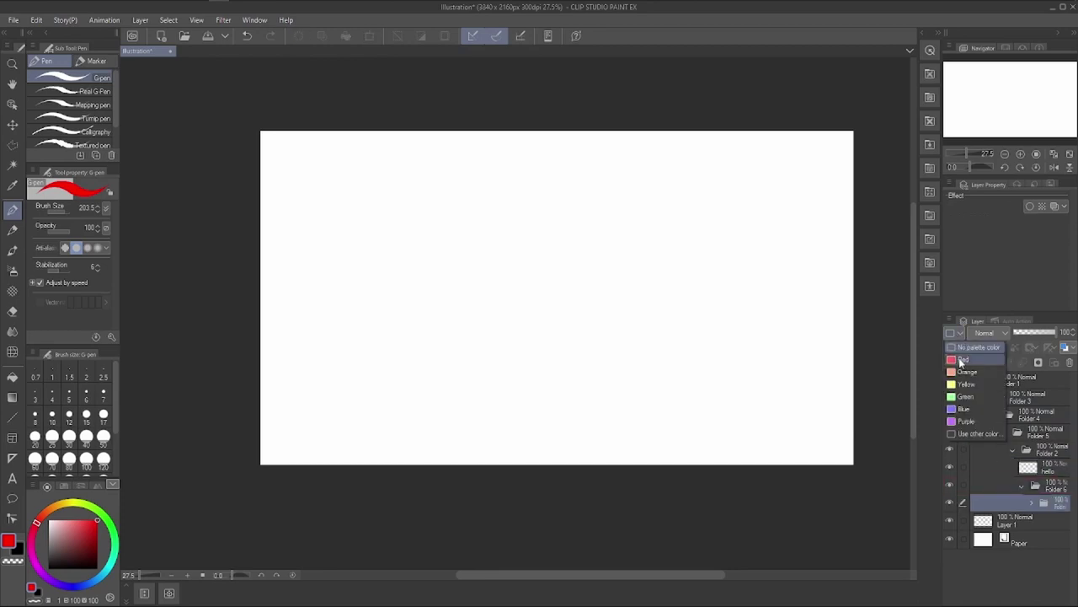
pyautogui.click(962, 360)
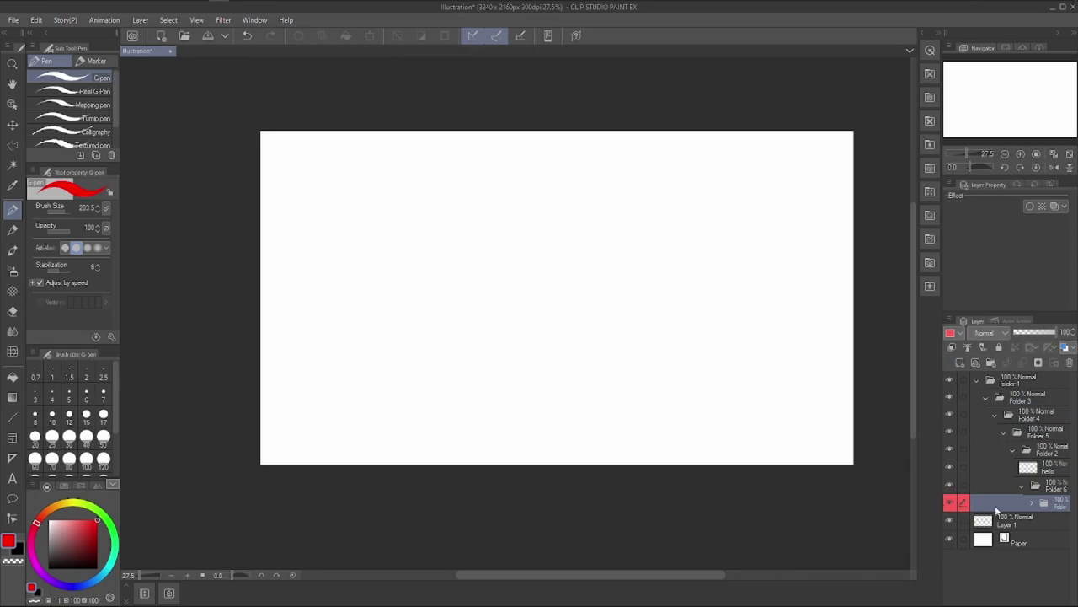
pyautogui.click(1042, 469)
pyautogui.click(959, 334)
pyautogui.click(956, 368)
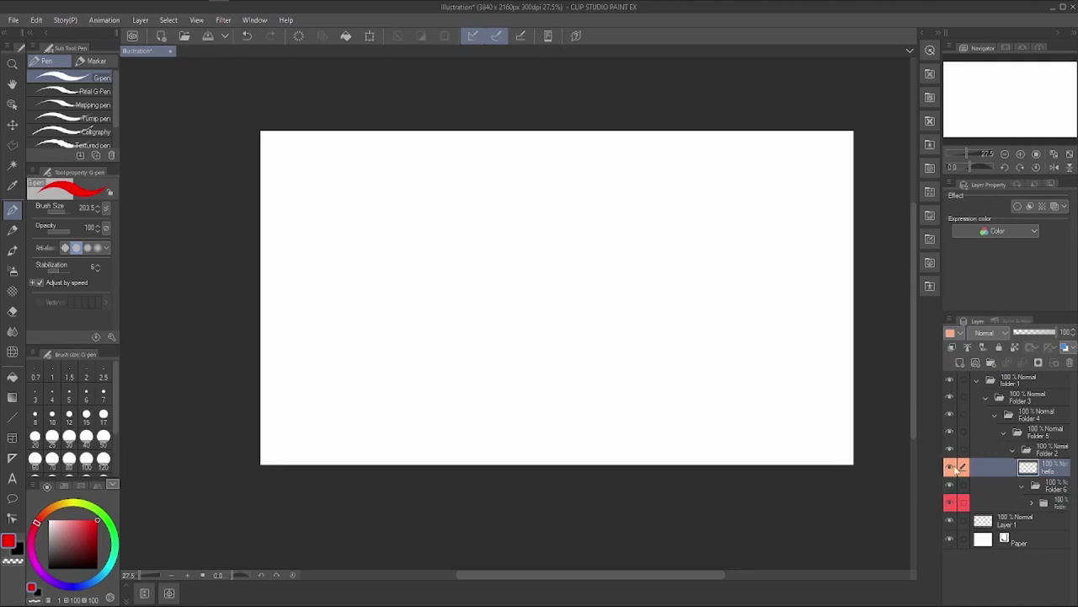
# Reset the hello layer and the innermost Folder 1 to No palette color.
pyautogui.click(959, 333)
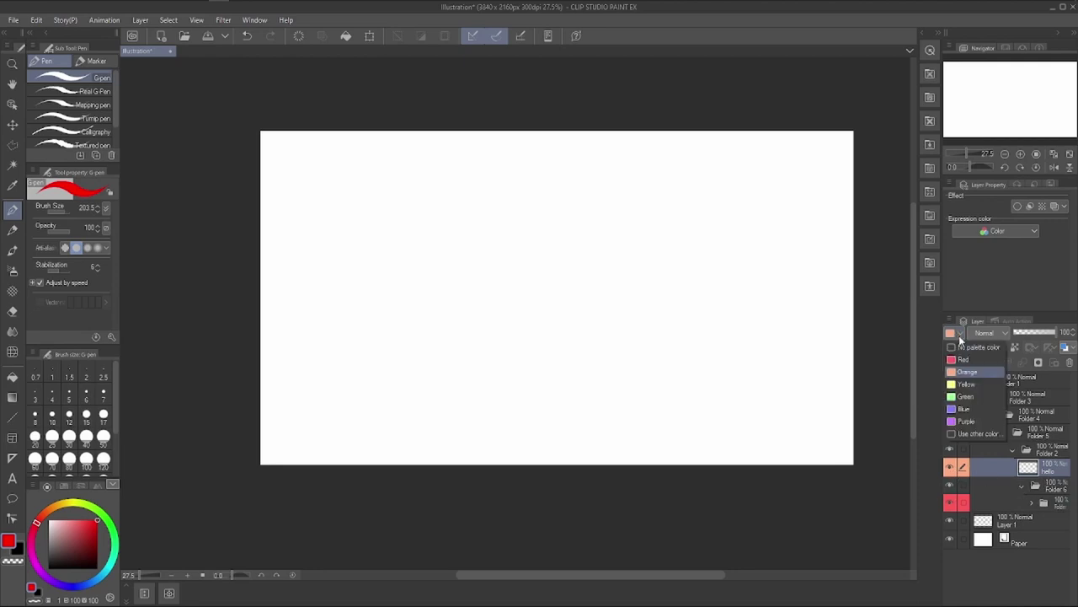
pyautogui.click(960, 348)
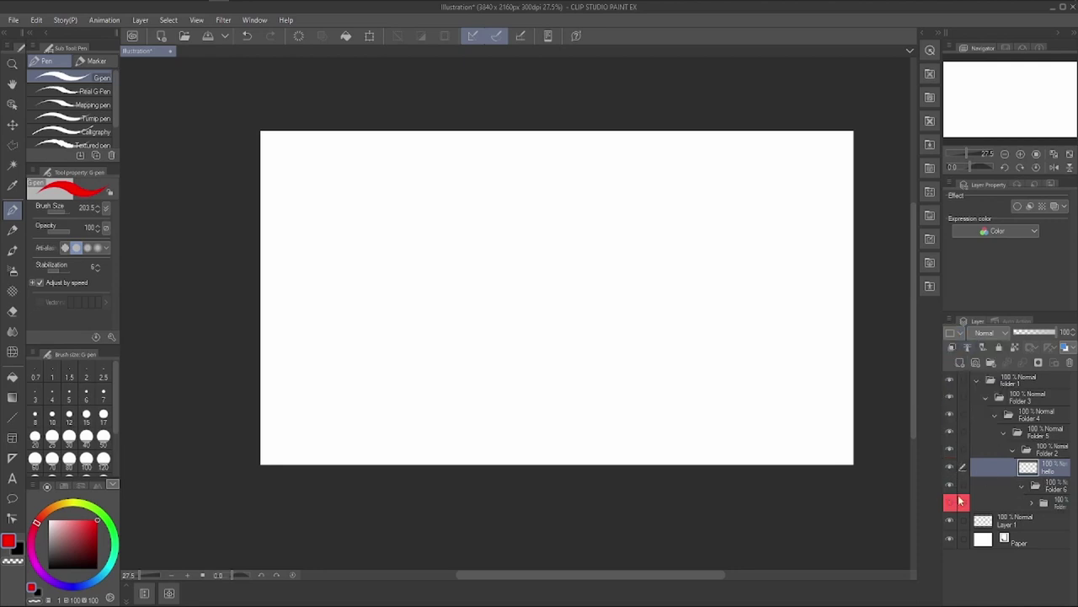
pyautogui.click(999, 503)
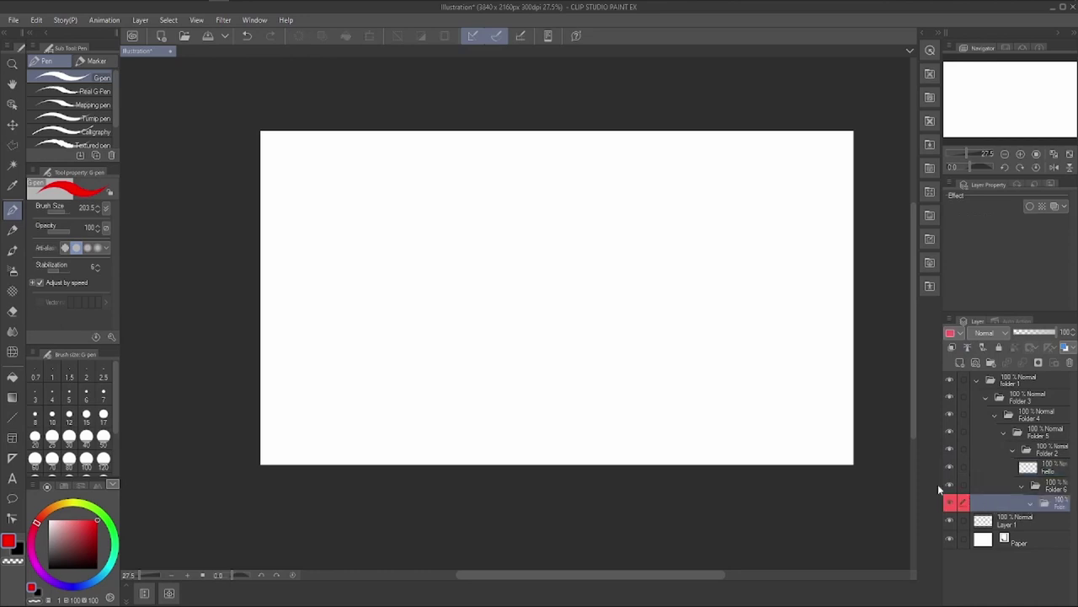
pyautogui.click(959, 333)
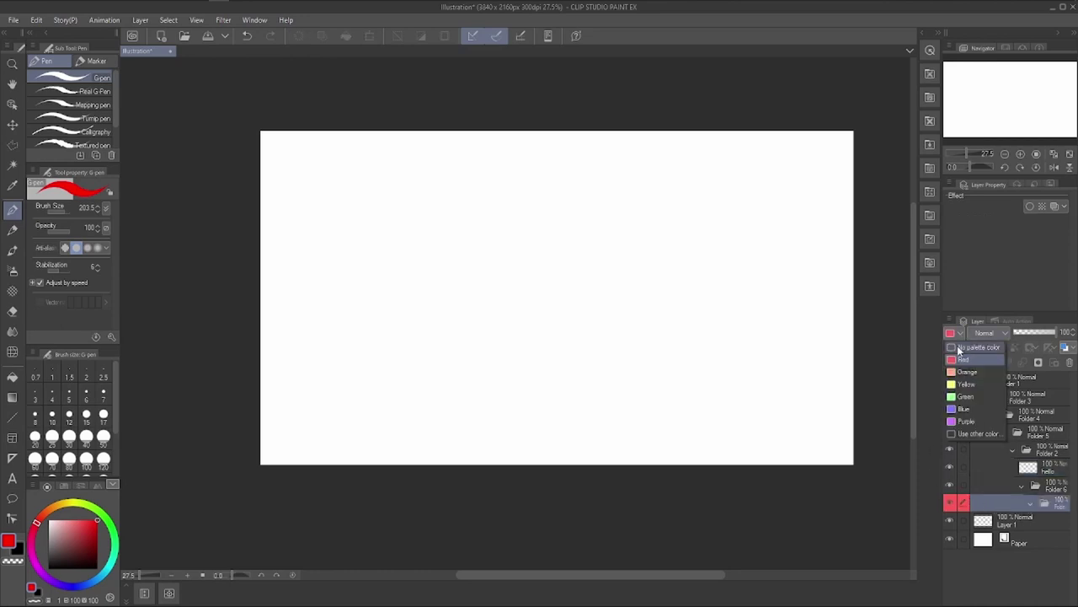
pyautogui.click(961, 348)
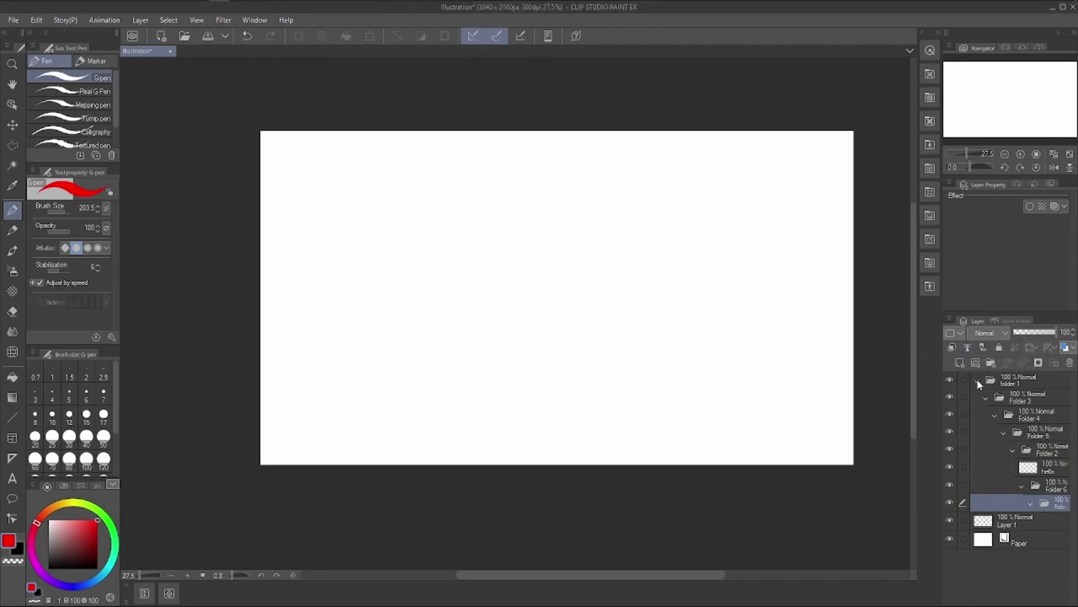
# Collapse the outermost folder 1 and delete it together with everything nested inside.
pyautogui.click(977, 382)
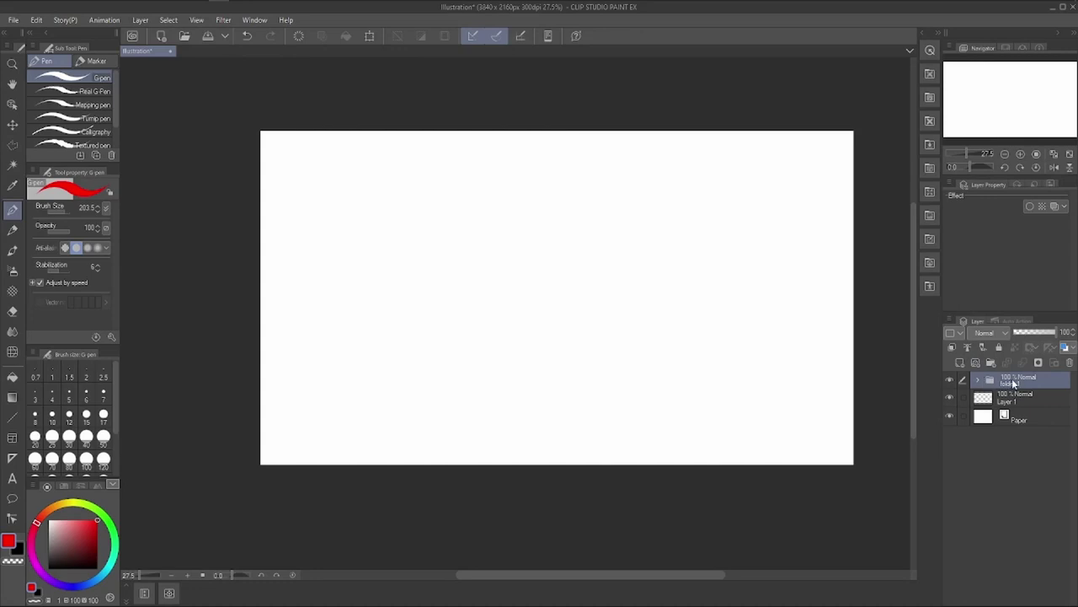
pyautogui.click(1071, 362)
pyautogui.click(546, 229)
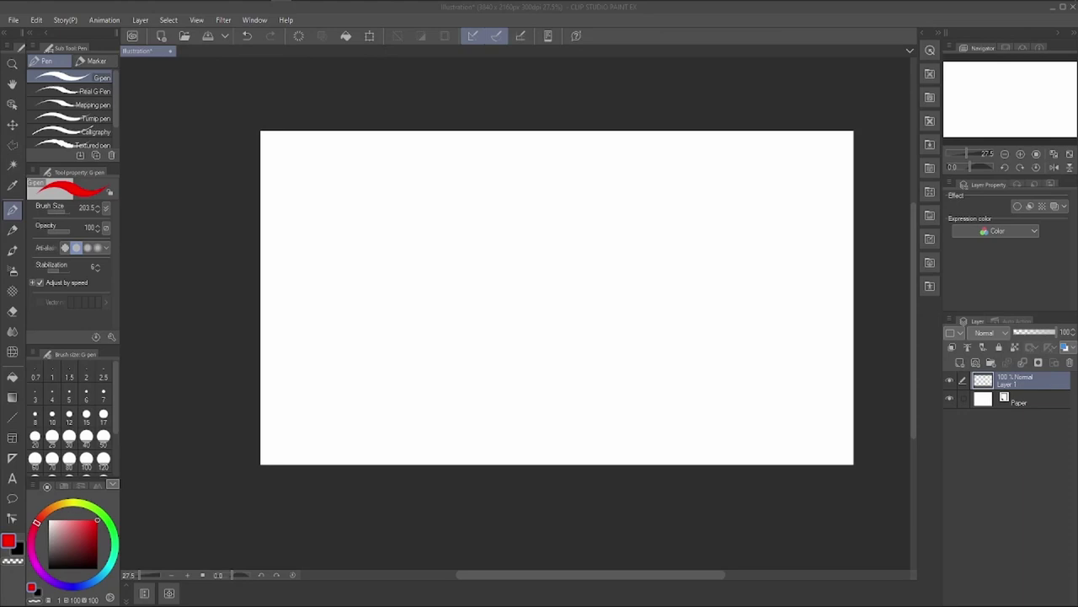
# Draw three tall upright panels side by side on Layer 1 in a near-black color with brush size 44.3.
pyautogui.click(91, 560)
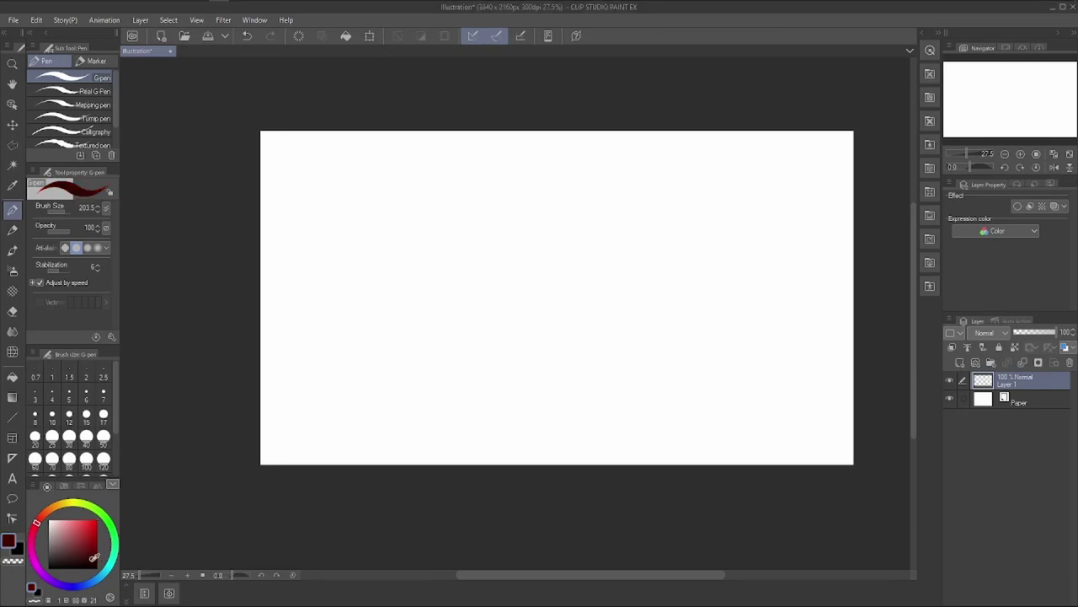
pyautogui.click(61, 214)
pyautogui.moveTo(471, 243)
pyautogui.mouseDown()
pyautogui.moveTo(472, 339)
pyautogui.moveTo(508, 210)
pyautogui.mouseUp()
pyautogui.moveTo(508, 213); pyautogui.dragTo(511, 369)
pyautogui.moveTo(544, 223)
pyautogui.mouseDown()
pyautogui.moveTo(553, 371)
pyautogui.moveTo(589, 200)
pyautogui.mouseUp()
pyautogui.moveTo(592, 202); pyautogui.dragTo(594, 364)
pyautogui.moveTo(553, 369); pyautogui.dragTo(593, 376)
pyautogui.moveTo(632, 219)
pyautogui.mouseDown()
pyautogui.moveTo(634, 344)
pyautogui.moveTo(668, 199)
pyautogui.moveTo(674, 366)
pyautogui.mouseUp()
pyautogui.moveTo(629, 368); pyautogui.dragTo(676, 369)
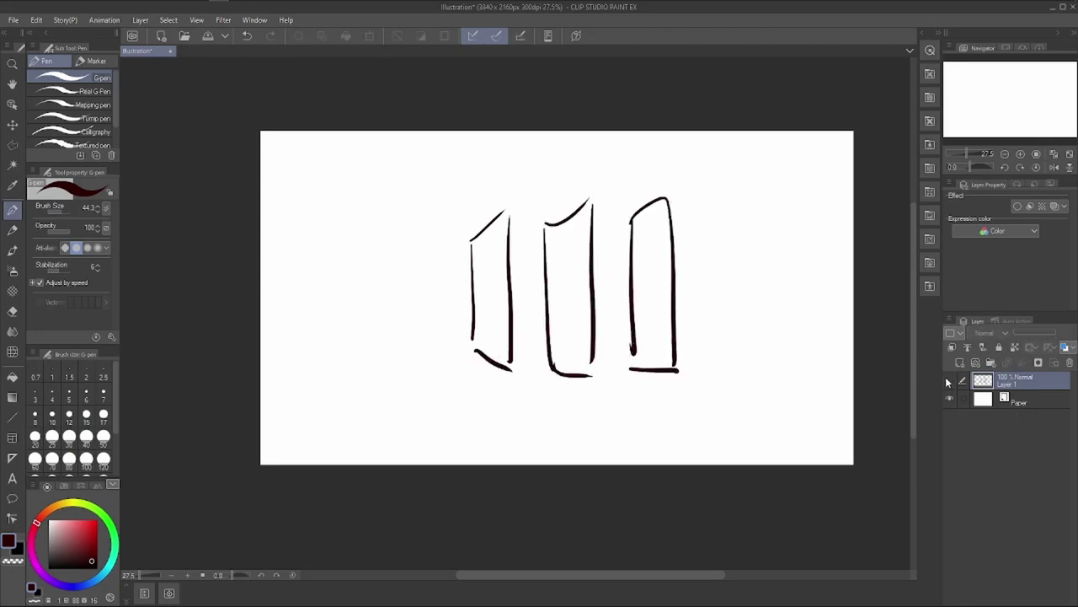
# Hide Layer 1 and add three new raster layers above it.
pyautogui.click(949, 379)
pyautogui.click(961, 363)
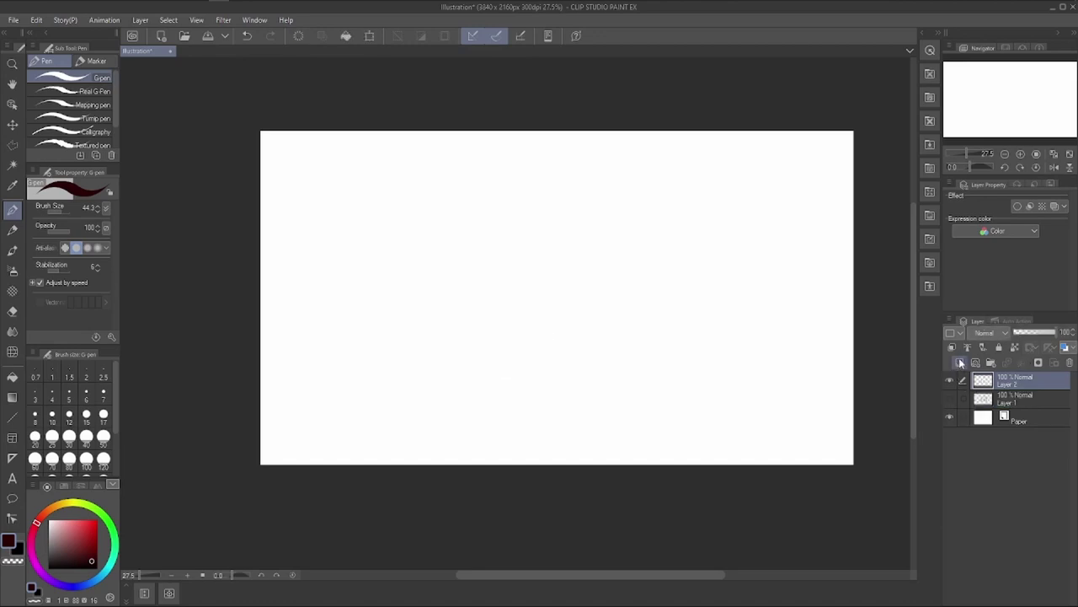
pyautogui.click(961, 363)
pyautogui.click(960, 363)
# Show Layer 1 again and write the numbers 1, 2 and 3 above its three panels.
pyautogui.click(949, 435)
pyautogui.click(1016, 435)
pyautogui.moveTo(481, 191); pyautogui.dragTo(481, 216)
pyautogui.moveTo(555, 183); pyautogui.dragTo(577, 197)
pyautogui.moveTo(622, 174); pyautogui.dragTo(623, 192)
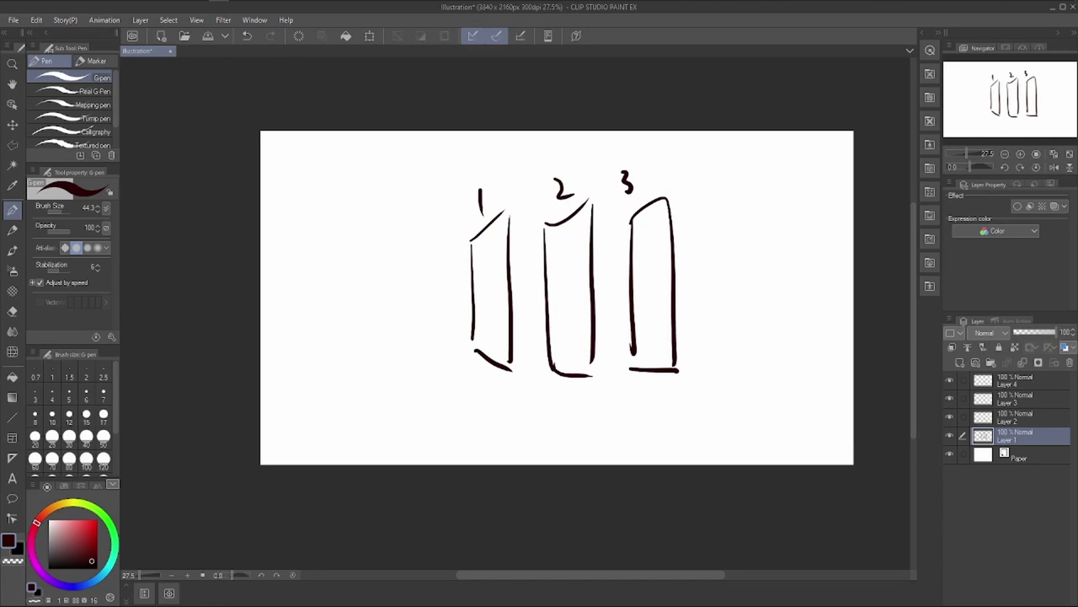
# Paint a large red oval on panel 1 and a small turquoise spot on panel 2, both on Layer 1.
pyautogui.click(95, 530)
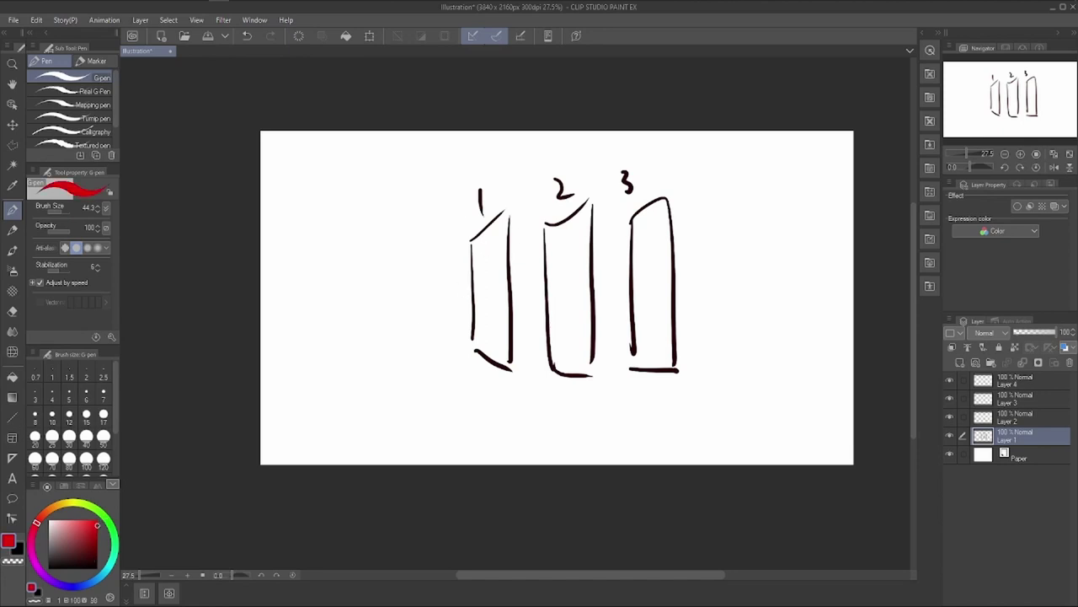
pyautogui.click(1000, 381)
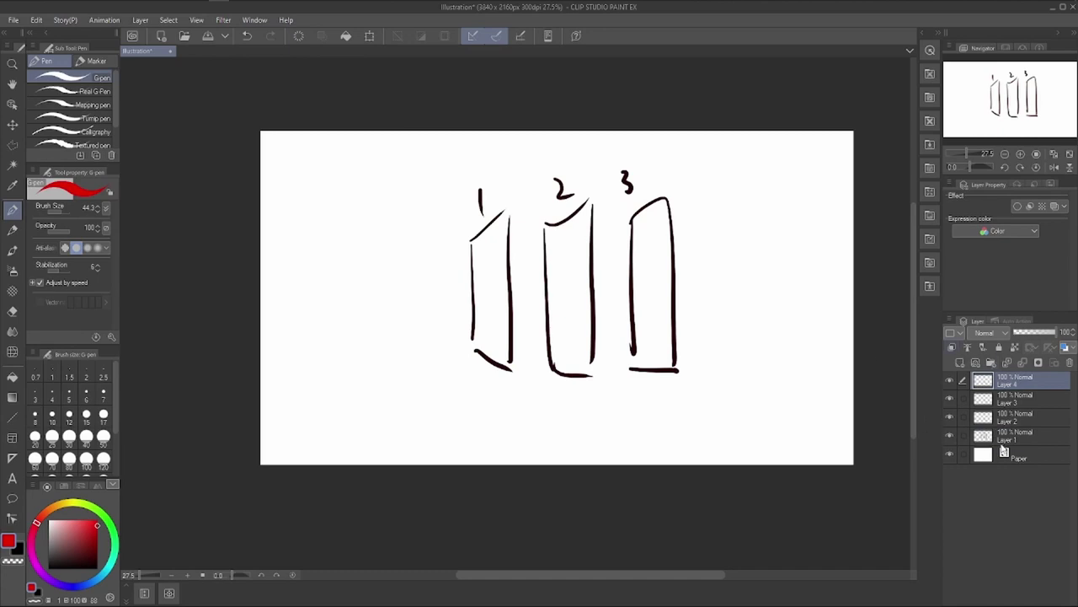
pyautogui.click(1003, 440)
pyautogui.moveTo(481, 276)
pyautogui.mouseDown()
pyautogui.moveTo(469, 278)
pyautogui.moveTo(480, 270)
pyautogui.moveTo(471, 316)
pyautogui.mouseUp()
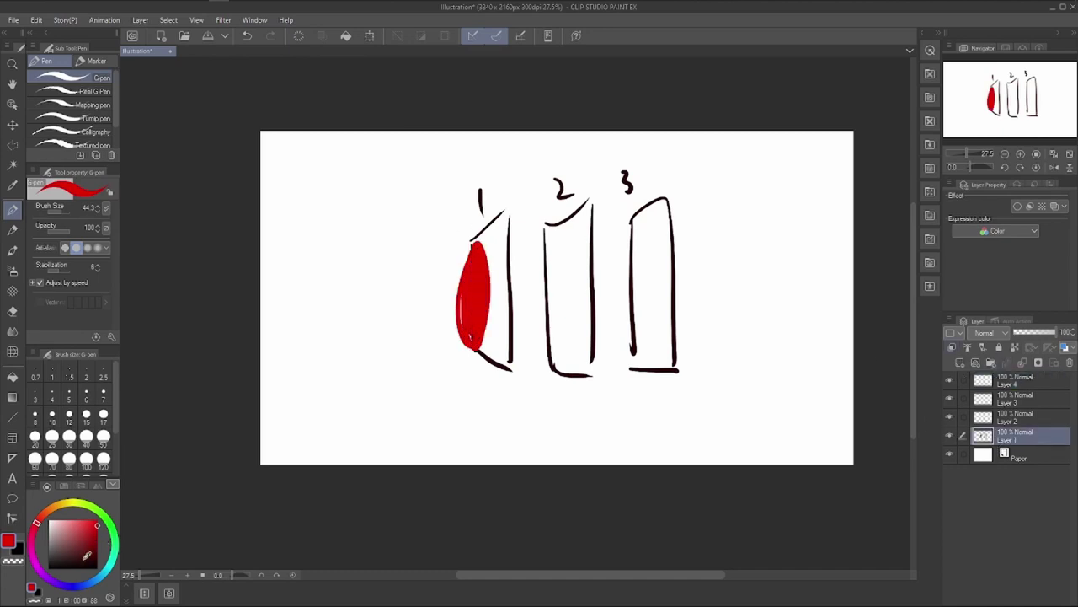
pyautogui.click(114, 561)
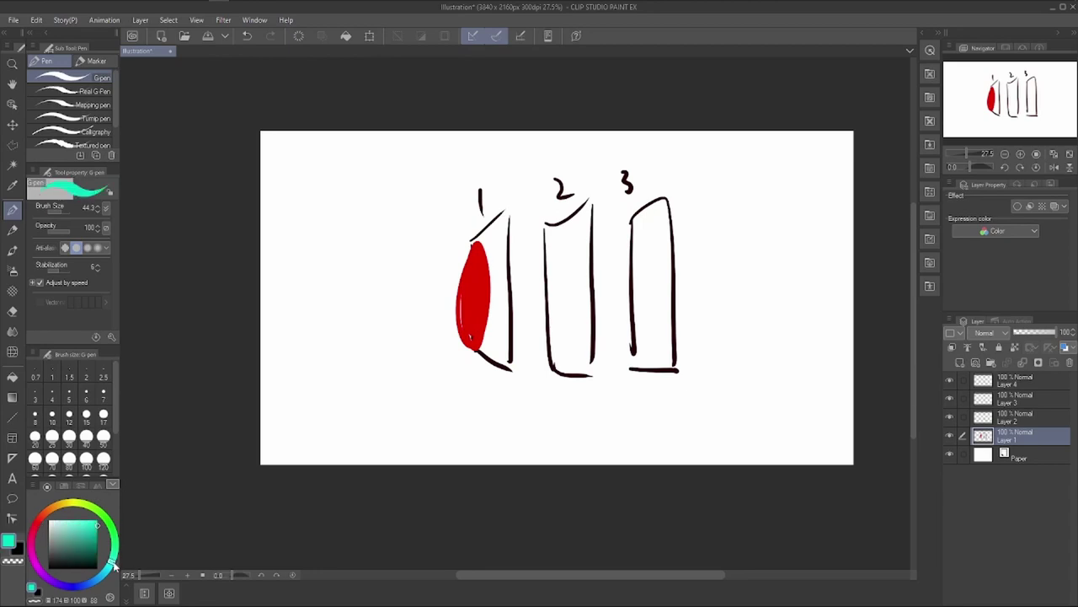
pyautogui.moveTo(562, 295); pyautogui.dragTo(561, 302)
# Draw a black eye with sight lines to the left of the panels, looking toward panel 1.
pyautogui.press('x')
pyautogui.moveTo(332, 281)
pyautogui.mouseDown()
pyautogui.moveTo(306, 302)
pyautogui.moveTo(333, 281)
pyautogui.moveTo(400, 276)
pyautogui.mouseUp()
pyautogui.moveTo(368, 305)
pyautogui.mouseDown()
pyautogui.moveTo(397, 304)
pyautogui.moveTo(387, 317)
pyautogui.mouseUp()
pyautogui.moveTo(369, 333); pyautogui.dragTo(384, 331)
pyautogui.moveTo(345, 295)
pyautogui.mouseDown()
pyautogui.moveTo(341, 317)
pyautogui.moveTo(349, 302)
pyautogui.mouseUp()
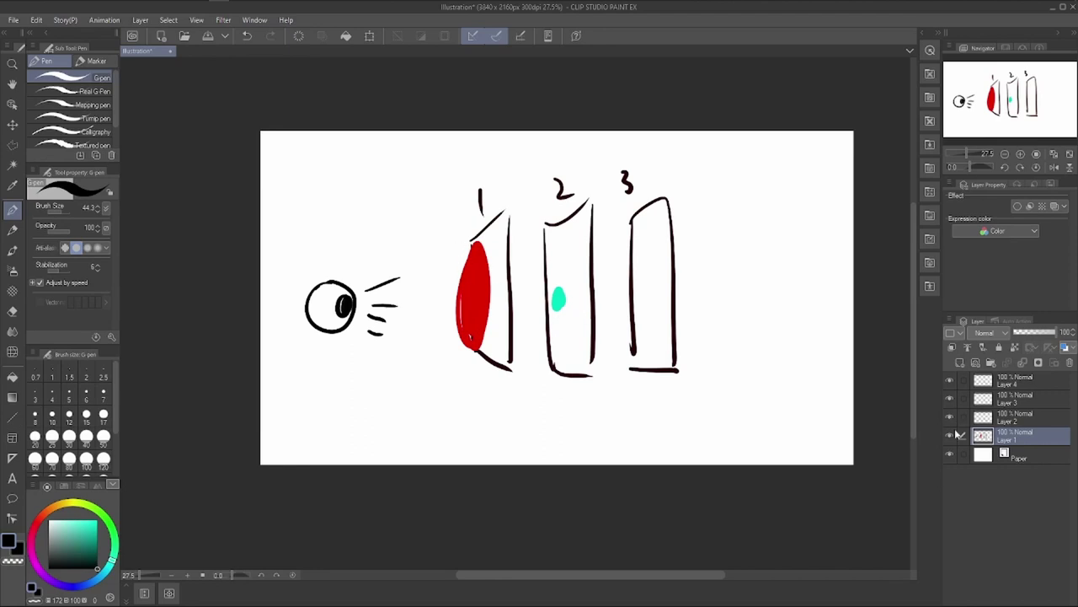
# Delete Layer 1 and paint a large filled red circle on Layer 4 with brush size 724.3.
pyautogui.click(1070, 363)
pyautogui.press('Return')
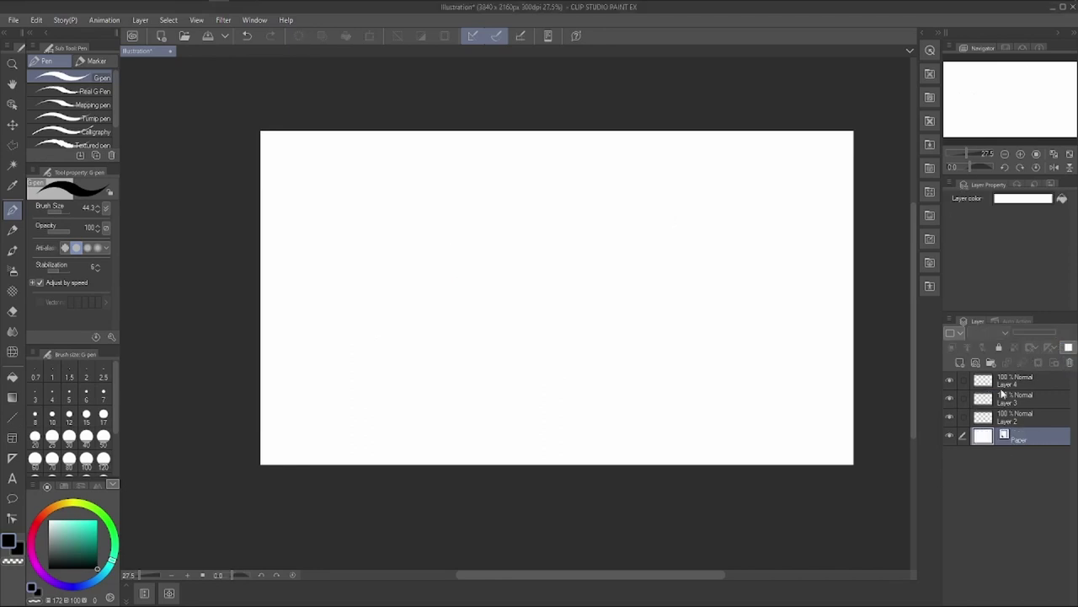
pyautogui.click(1014, 385)
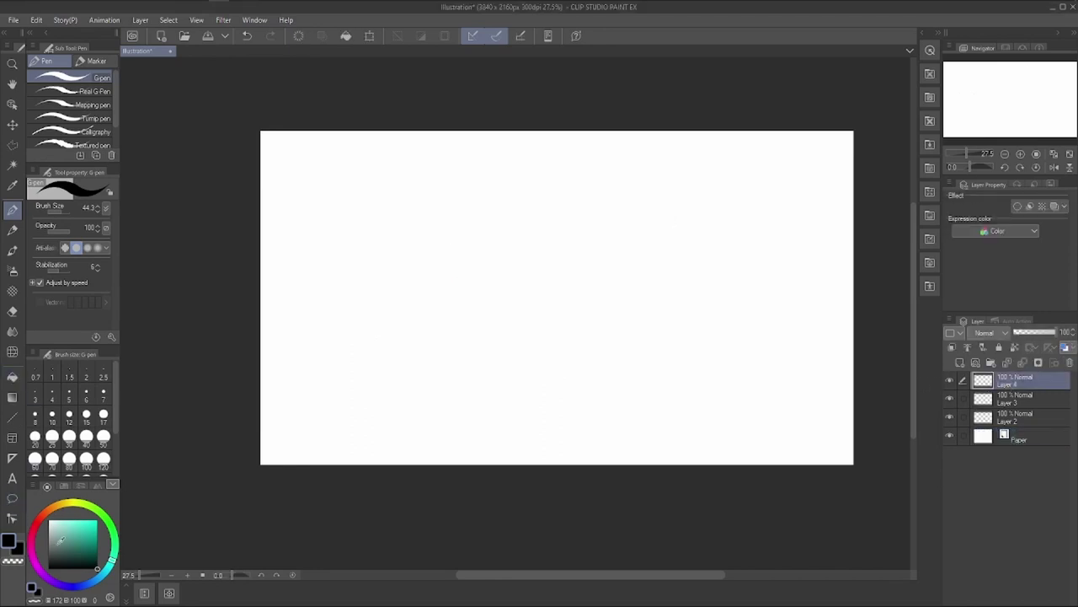
pyautogui.moveTo(65, 208); pyautogui.dragTo(157, 212)
pyautogui.click(35, 526)
pyautogui.moveTo(610, 270)
pyautogui.mouseDown()
pyautogui.moveTo(518, 305)
pyautogui.moveTo(601, 205)
pyautogui.moveTo(454, 289)
pyautogui.moveTo(443, 333)
pyautogui.mouseUp()
# Paint a smaller turquoise circle on Layer 3 behind the red one and shift it slightly up and left with Scale/Rotate.
pyautogui.click(1004, 404)
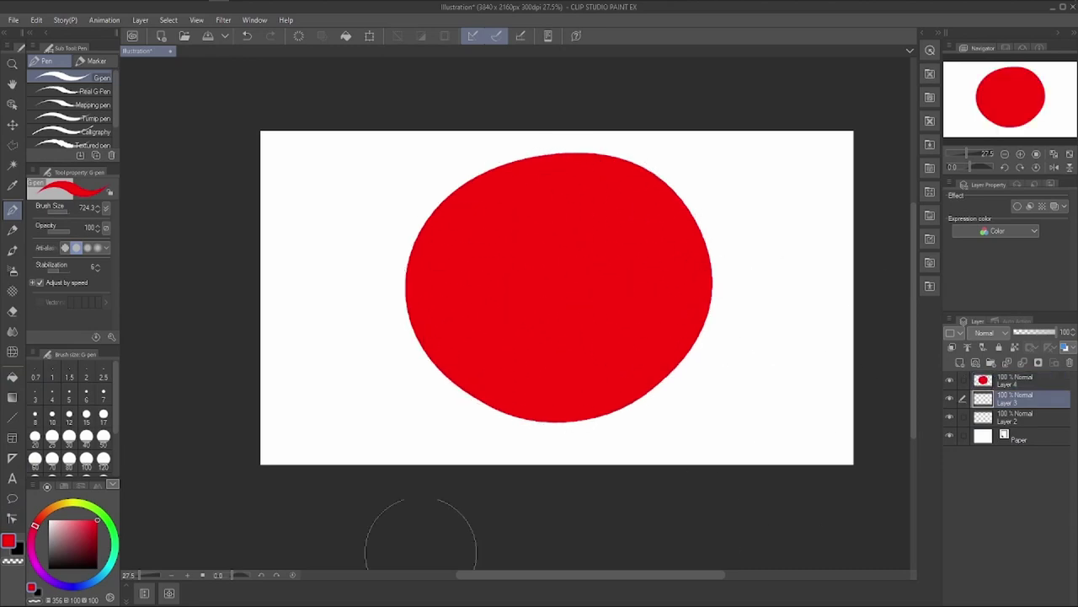
pyautogui.click(112, 553)
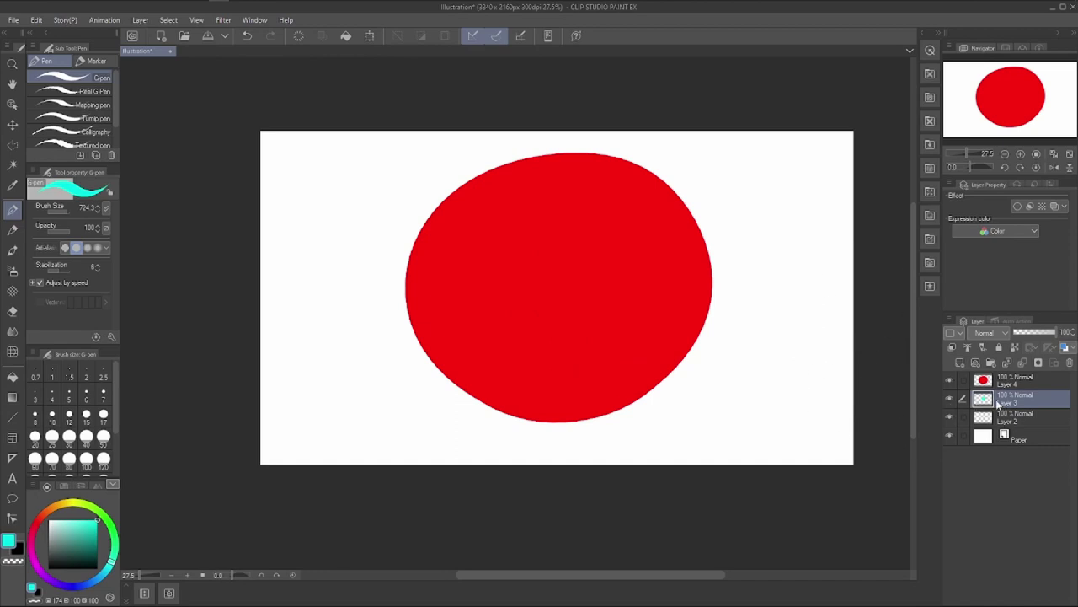
pyautogui.click(369, 35)
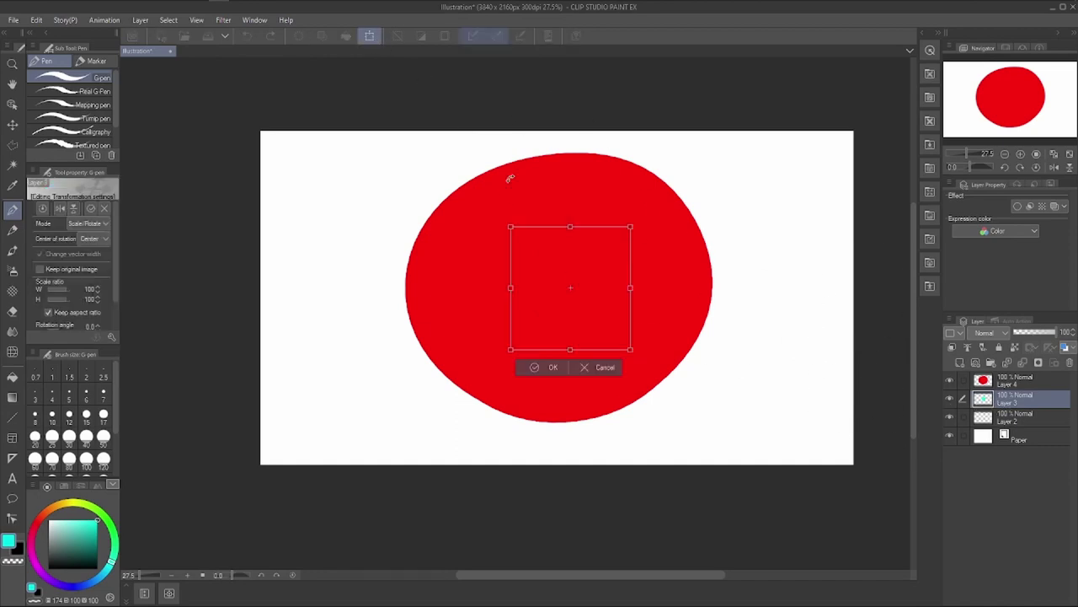
pyautogui.moveTo(602, 329); pyautogui.dragTo(577, 326)
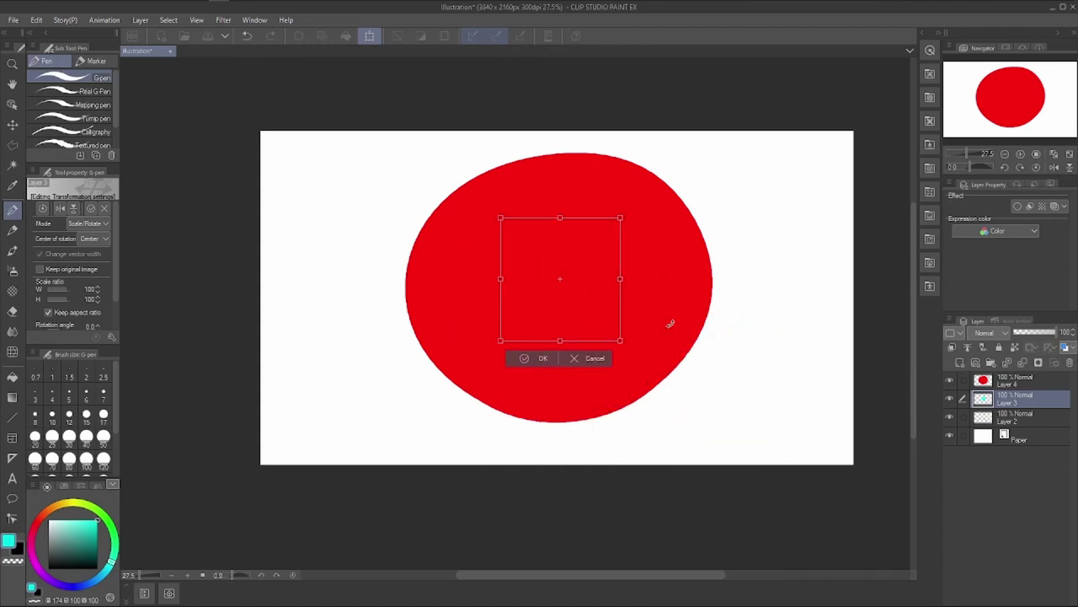
pyautogui.click(540, 358)
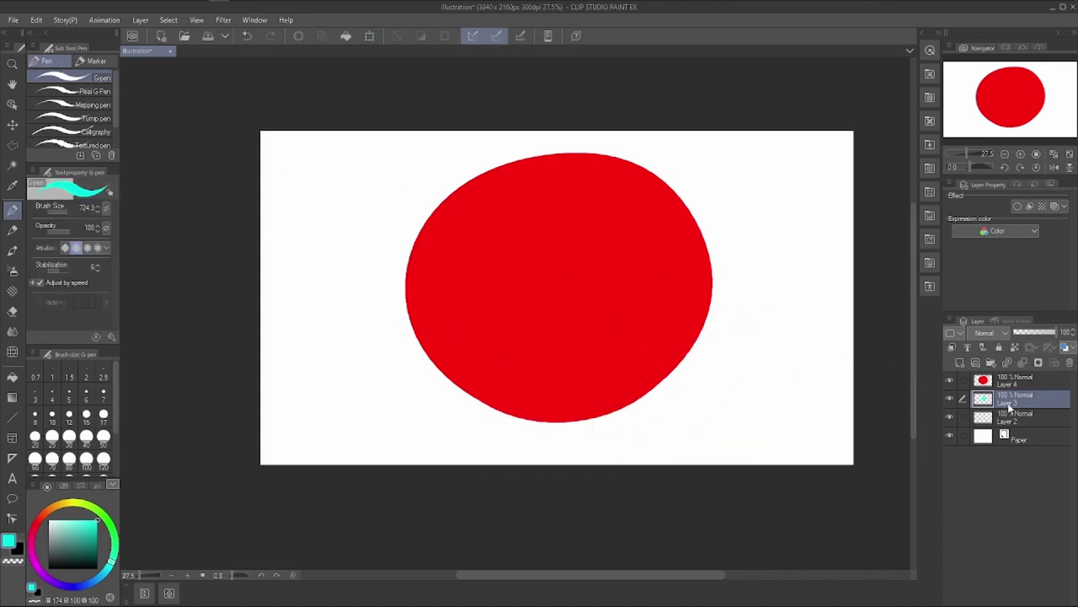
# Move Layer 3 above Layer 4 and reposition the turquoise circle over the red circle's right edge.
pyautogui.moveTo(1016, 402); pyautogui.dragTo(998, 383)
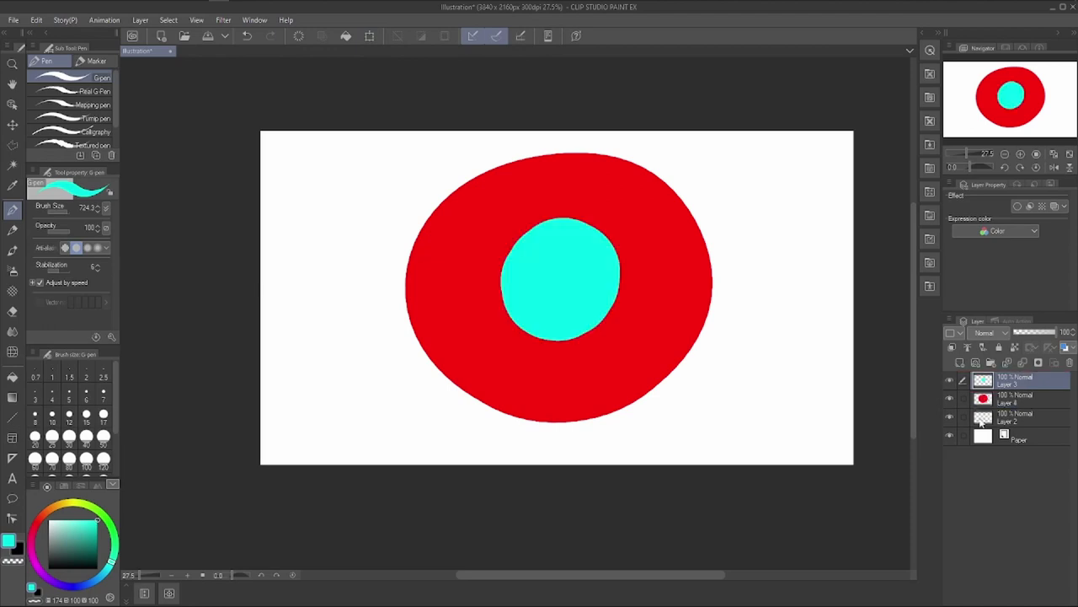
pyautogui.click(370, 35)
pyautogui.moveTo(571, 301); pyautogui.dragTo(714, 279)
pyautogui.click(681, 344)
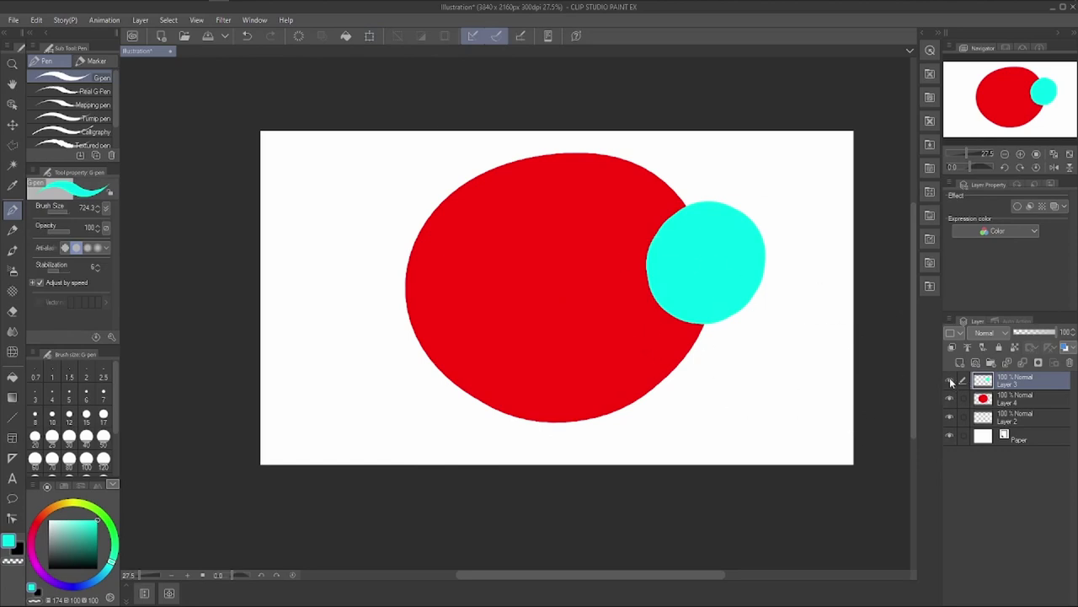
# Move Layer 3 directly above the Paper layer, and delete Layers 2, 3 and 4 together.
pyautogui.moveTo(1011, 386); pyautogui.dragTo(1008, 420)
pyautogui.keyDown('shift'); pyautogui.click(1011, 384); pyautogui.keyUp('shift')
pyautogui.click(1070, 363)
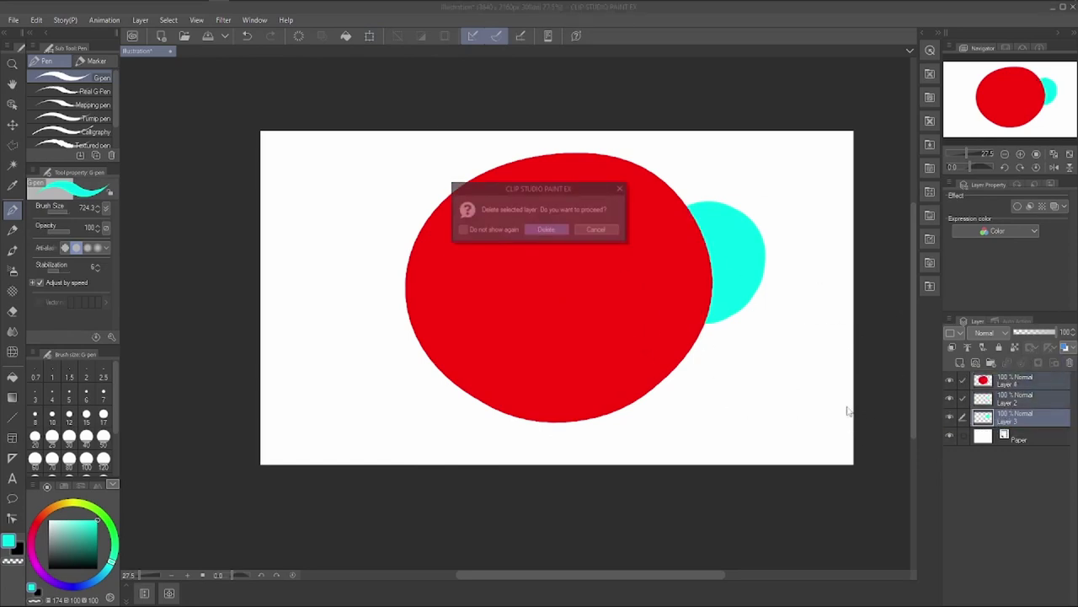
pyautogui.click(550, 230)
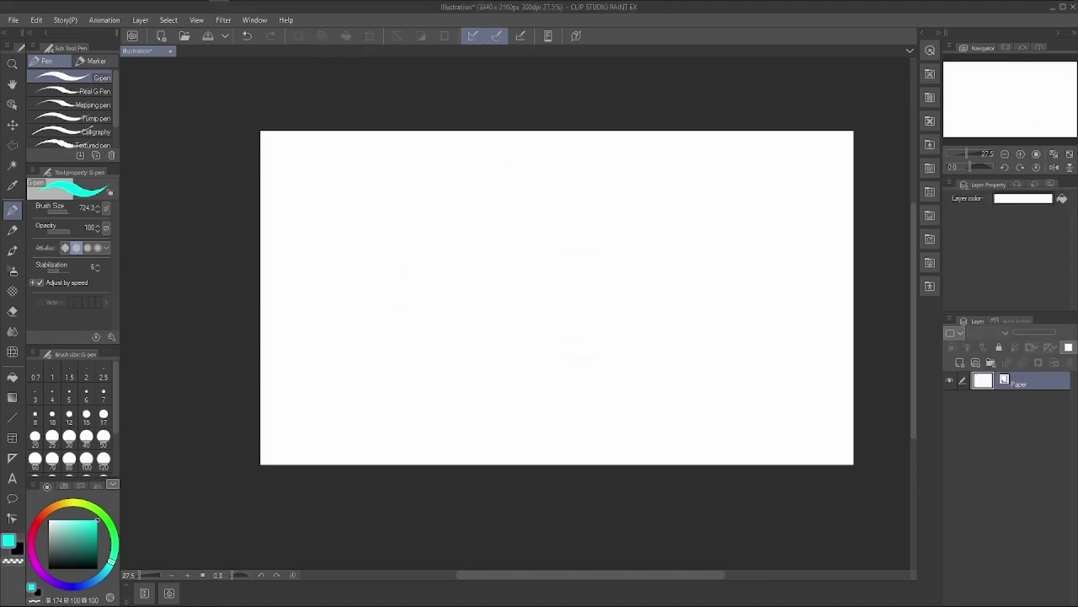
# Add five new raster layers above the Paper layer.
pyautogui.scroll(1, 517, 290)
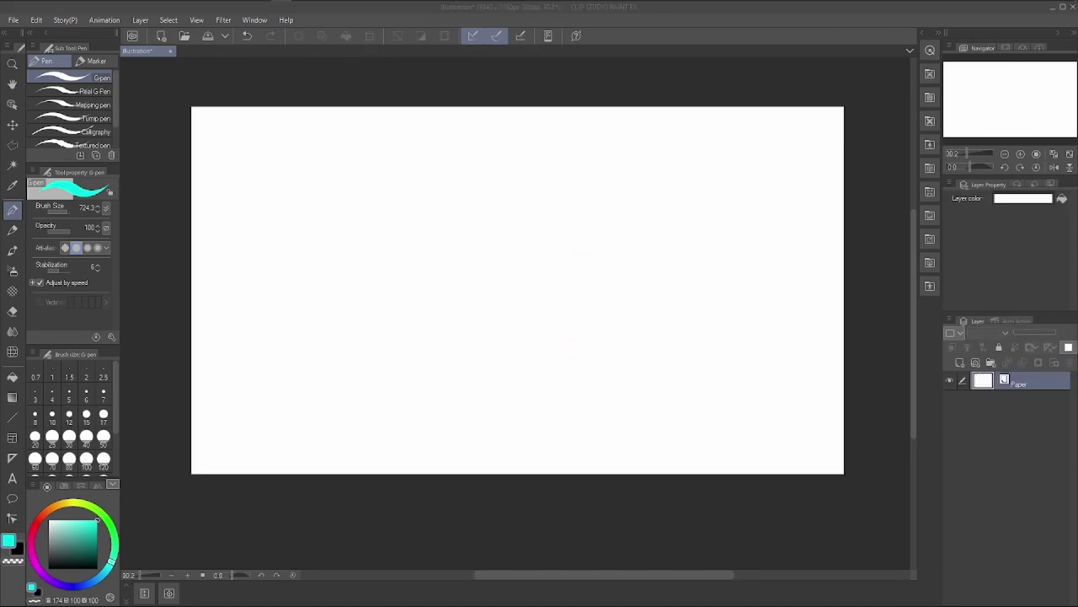
pyautogui.click(959, 362)
pyautogui.click(960, 363)
pyautogui.click(959, 363)
pyautogui.click(960, 363)
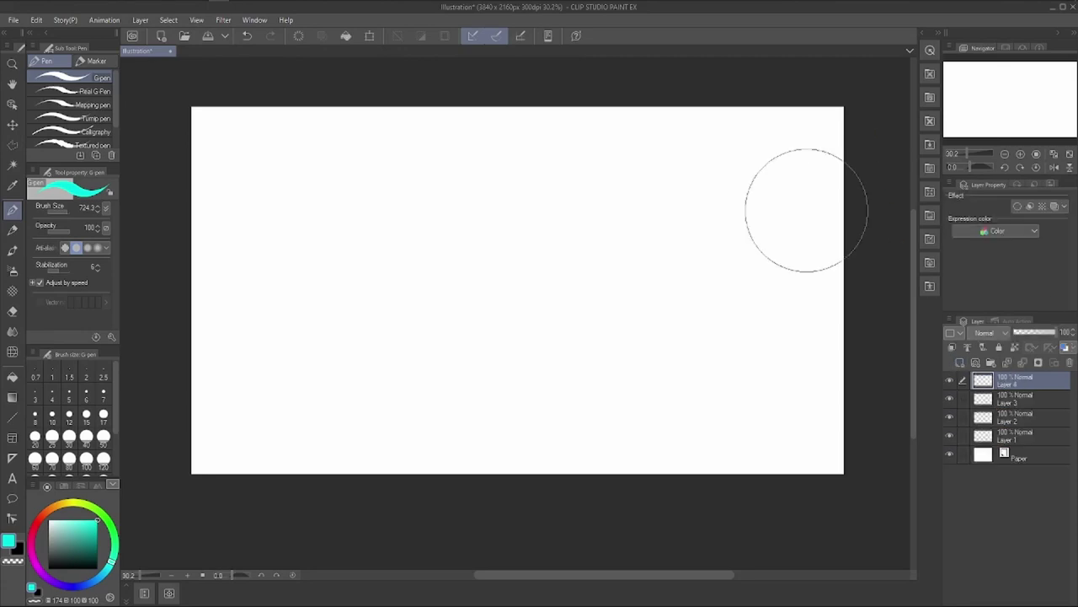
pyautogui.click(958, 366)
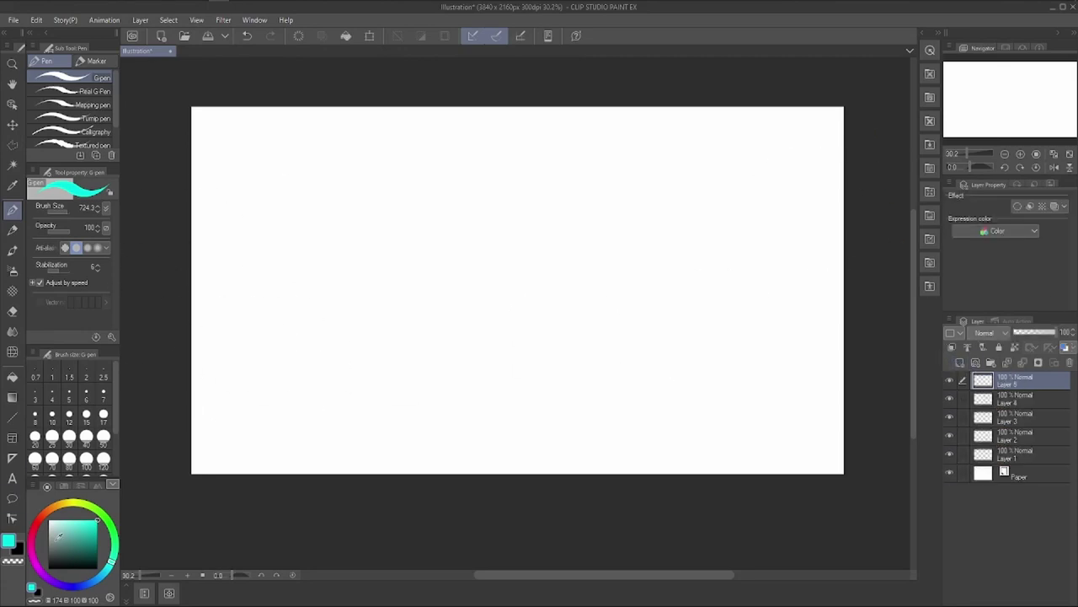
# Paint a turquoise blob on Layer 5 and an overlapping dark red blob to its lower right on Layer 4.
pyautogui.moveTo(322, 225)
pyautogui.mouseDown()
pyautogui.moveTo(357, 211)
pyautogui.moveTo(358, 235)
pyautogui.moveTo(417, 253)
pyautogui.mouseUp()
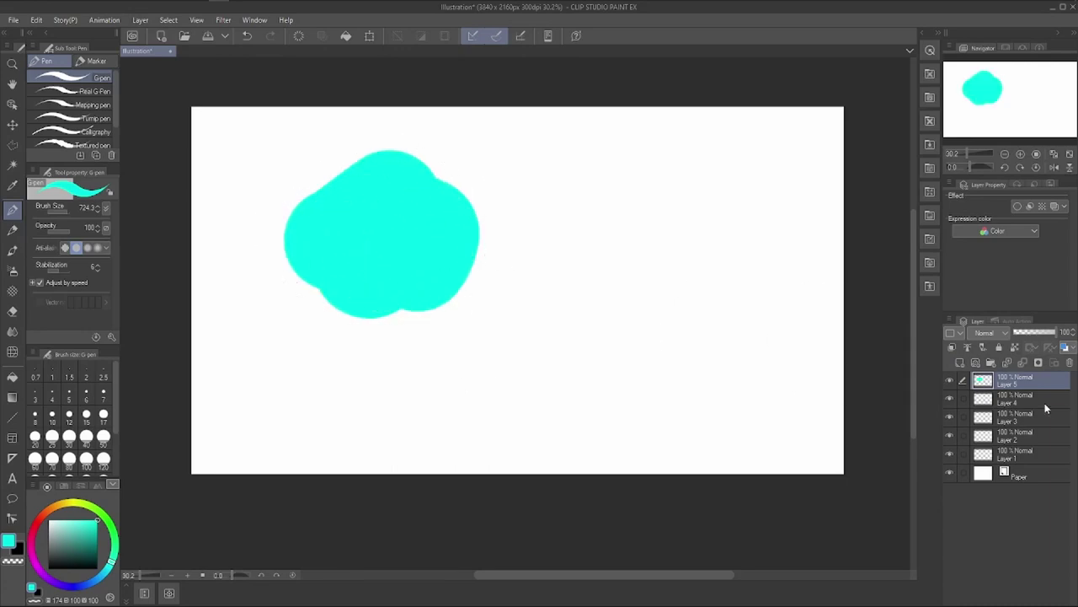
pyautogui.click(1011, 399)
pyautogui.click(46, 515)
pyautogui.moveTo(467, 299); pyautogui.dragTo(527, 358)
# Paint a salmon blob on Layer 3 behind the red one and a light orange blob at its lower right on Layer 2.
pyautogui.click(1015, 418)
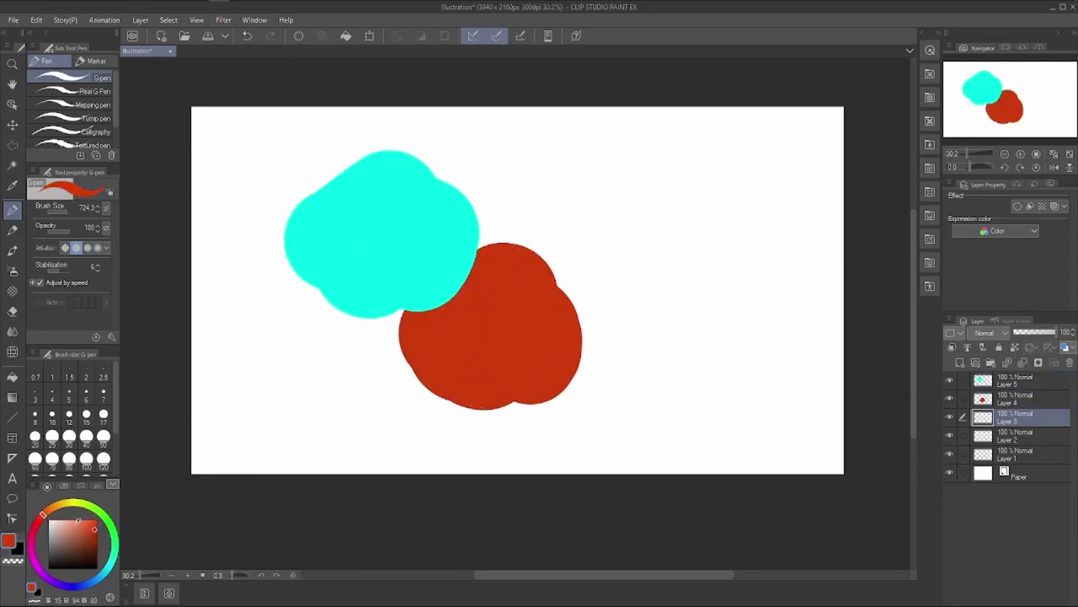
pyautogui.click(73, 521)
pyautogui.moveTo(539, 248); pyautogui.dragTo(603, 286)
pyautogui.click(1011, 436)
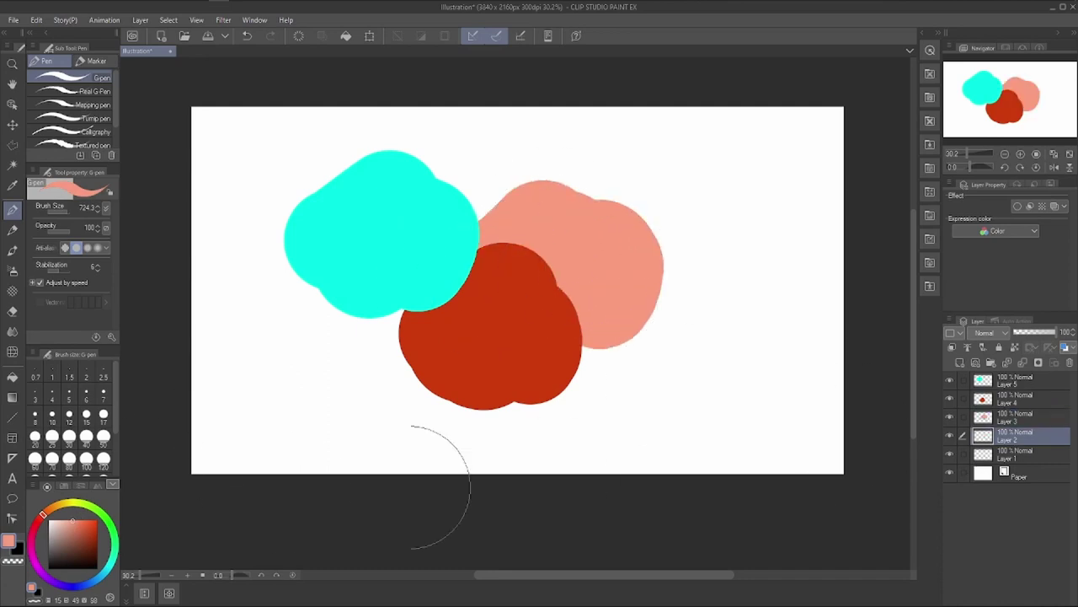
pyautogui.click(55, 510)
pyautogui.moveTo(581, 396); pyautogui.dragTo(691, 379)
# Paint a grayish-brown blob on Layer 1 below the turquoise blob, partly behind it and the dark red one.
pyautogui.click(1011, 454)
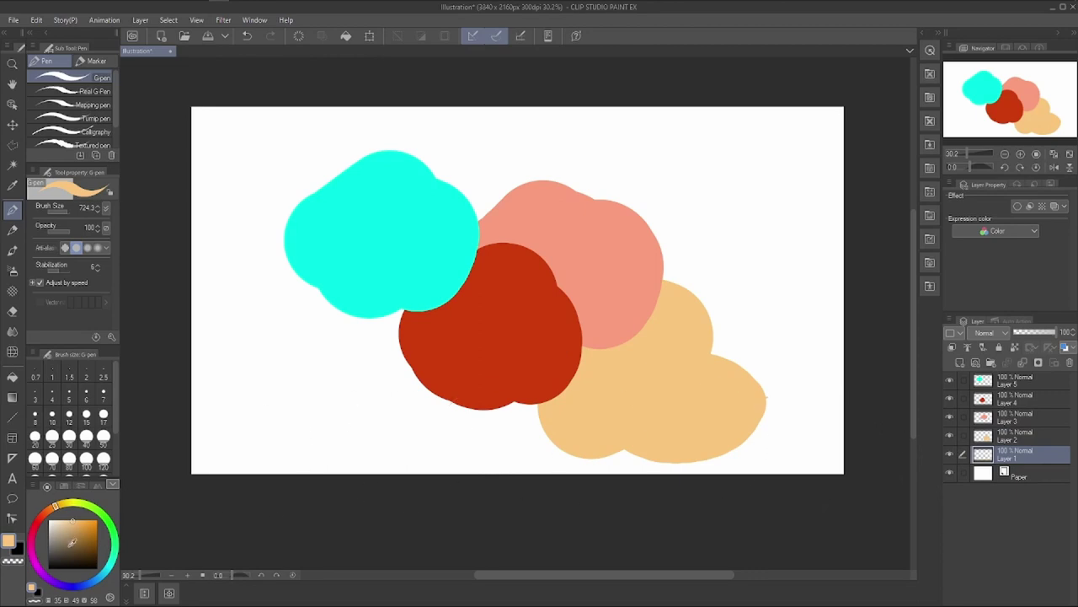
pyautogui.click(66, 534)
pyautogui.moveTo(379, 312)
pyautogui.mouseDown()
pyautogui.moveTo(356, 289)
pyautogui.moveTo(402, 335)
pyautogui.mouseUp()
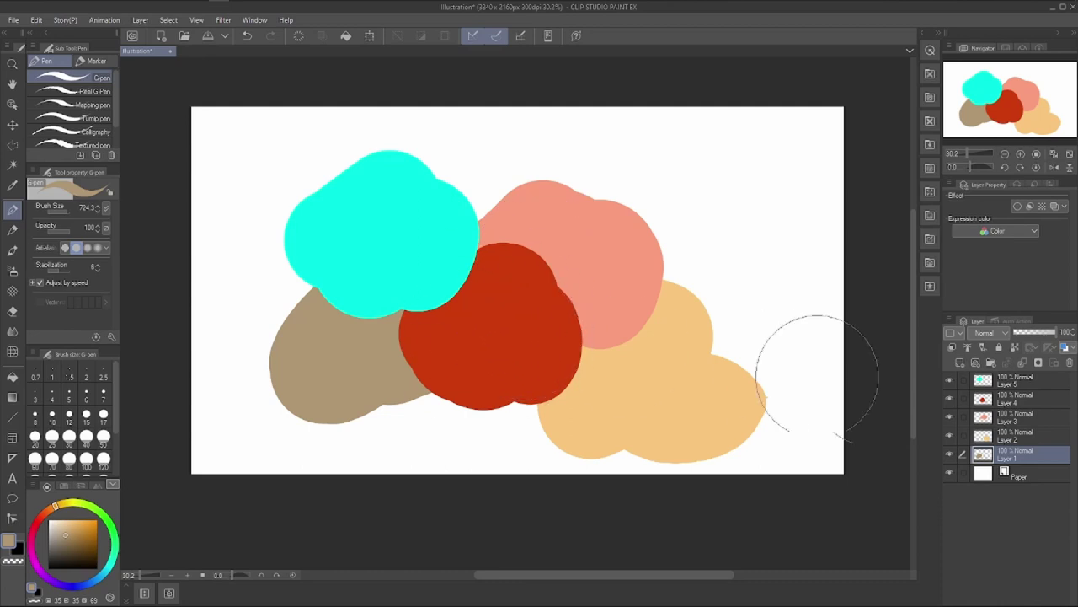
# Toggle the visibility of Layers 4, 3 and 2 off and on one by one to identify their blobs.
pyautogui.click(1007, 401)
pyautogui.click(950, 400)
pyautogui.click(950, 399)
pyautogui.click(949, 418)
pyautogui.click(950, 418)
pyautogui.click(949, 436)
pyautogui.click(949, 436)
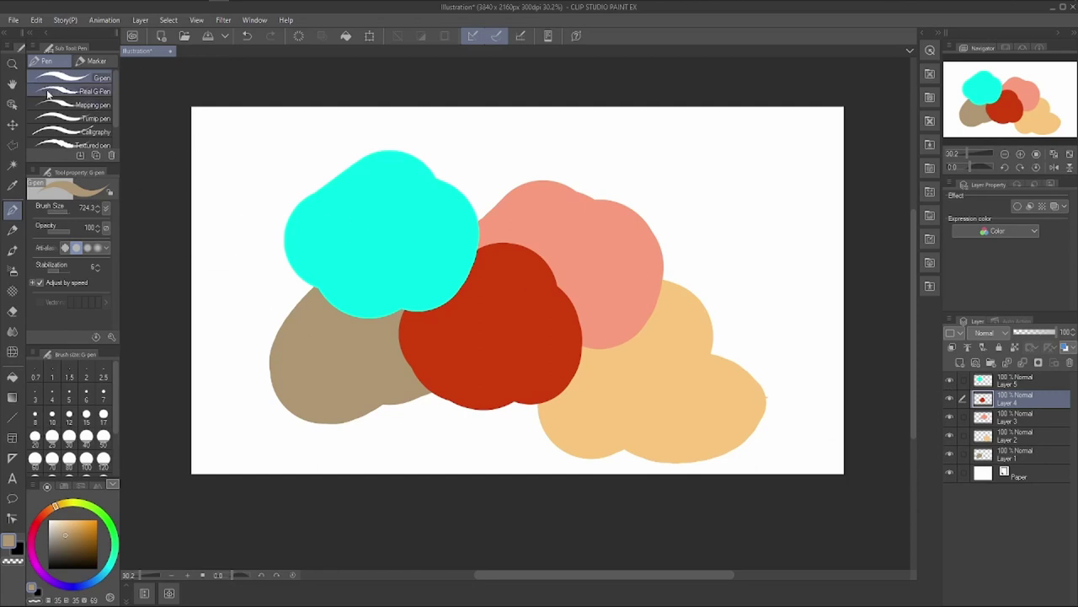
# Use the Operation tool's Object sub tool to select the layers of the turquoise, brown, dark red and salmon blobs from the canvas.
pyautogui.click(11, 106)
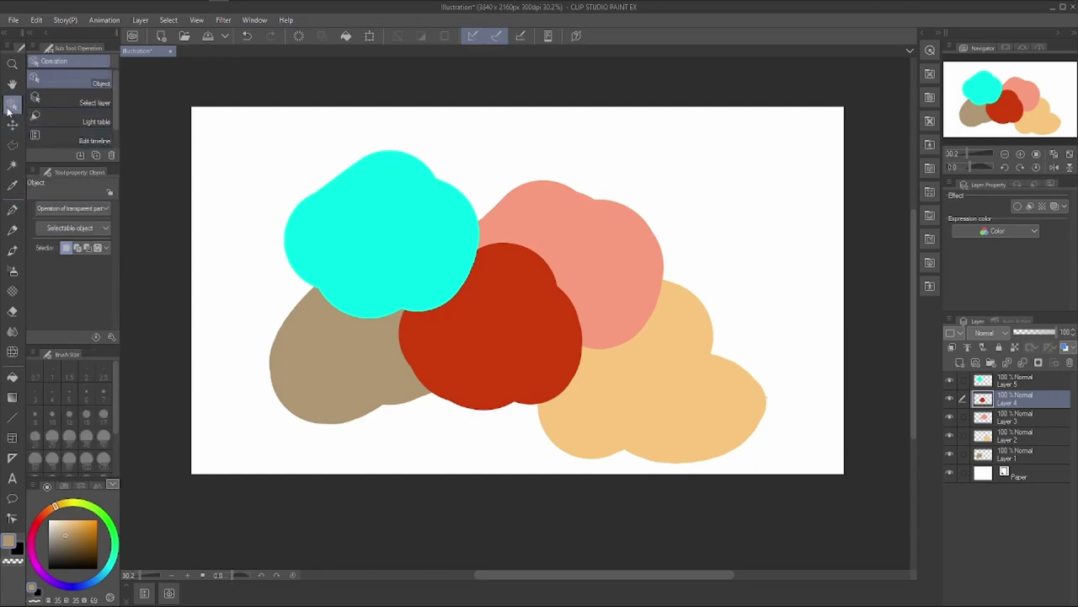
pyautogui.click(144, 592)
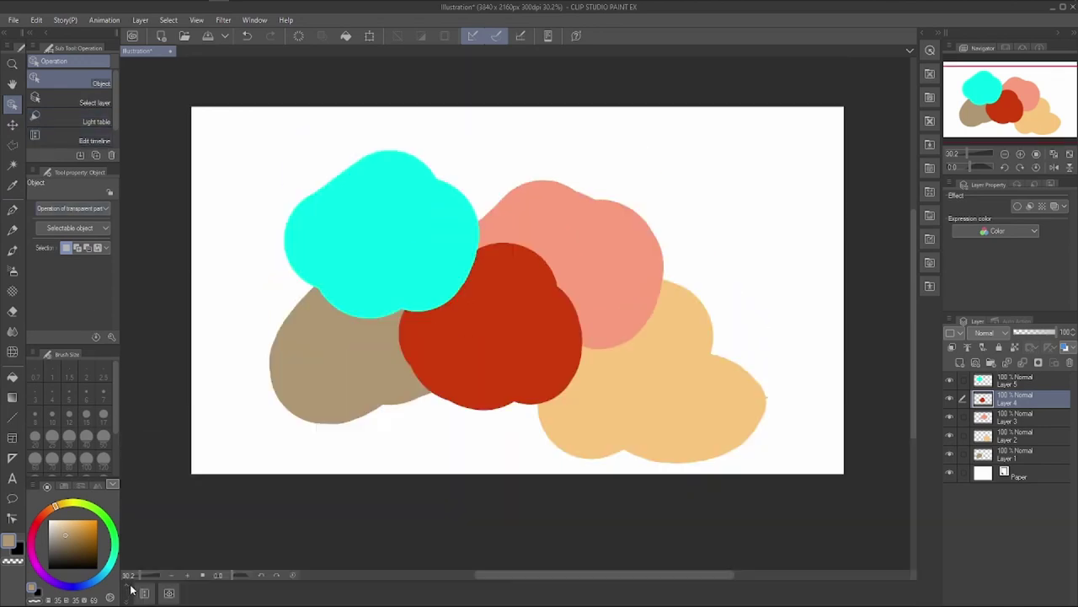
pyautogui.click(128, 588)
pyautogui.click(69, 94)
pyautogui.click(319, 238)
pyautogui.click(289, 365)
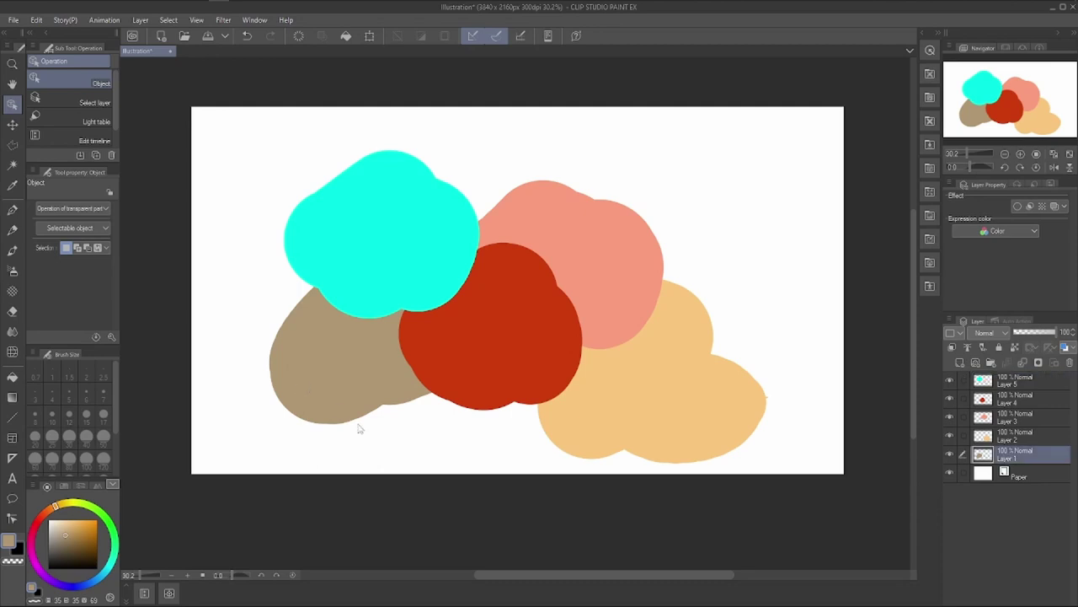
pyautogui.click(469, 359)
pyautogui.click(576, 236)
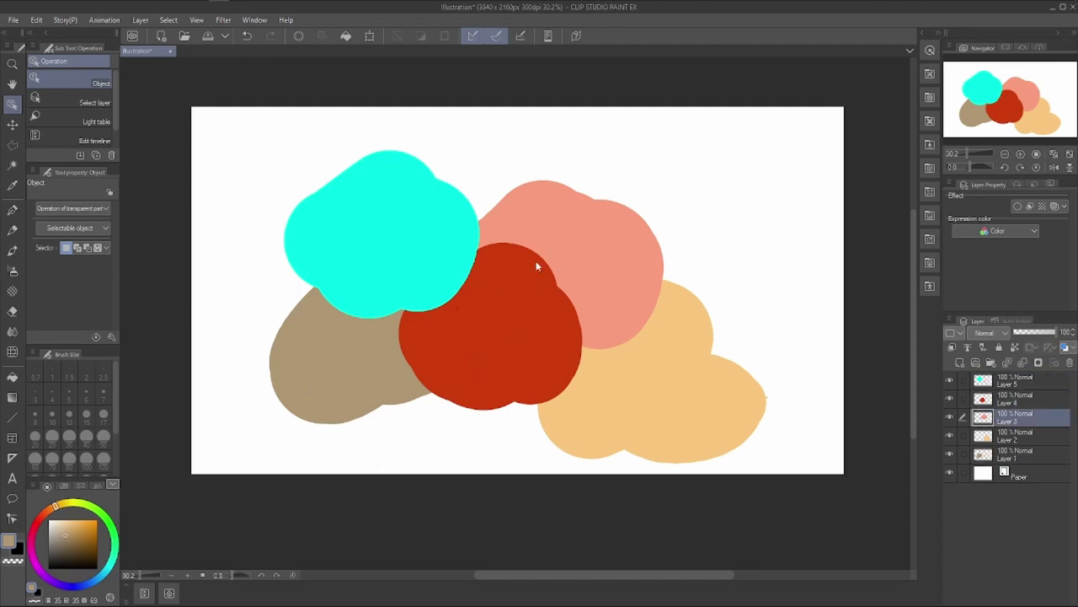
# Use the Object sub tool to select the layers of the light orange, dark red, turquoise, brown and salmon blobs from the canvas.
pyautogui.click(613, 368)
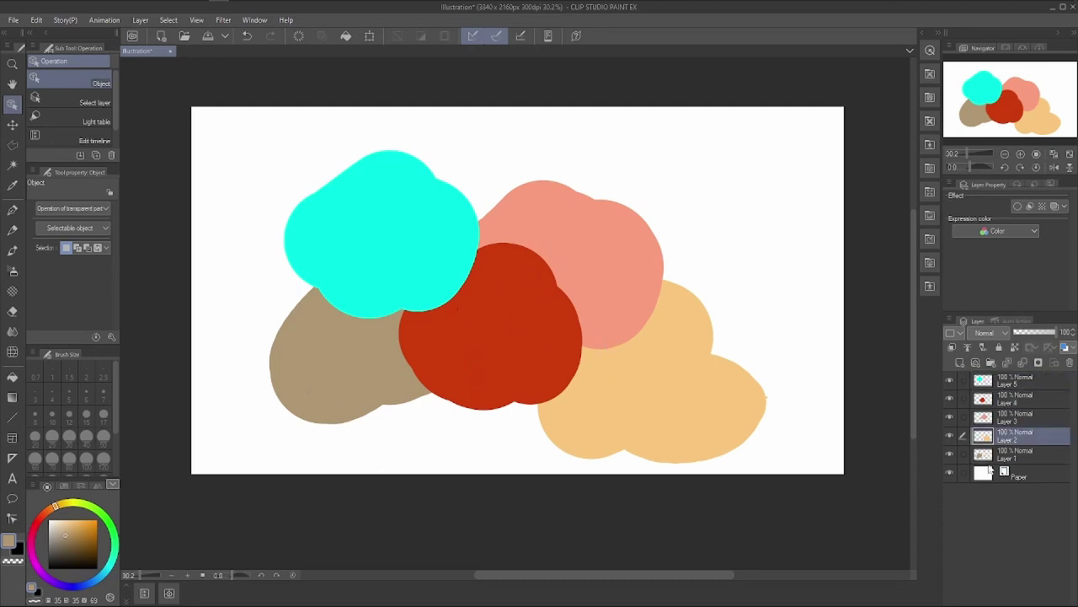
pyautogui.click(487, 314)
pyautogui.click(336, 197)
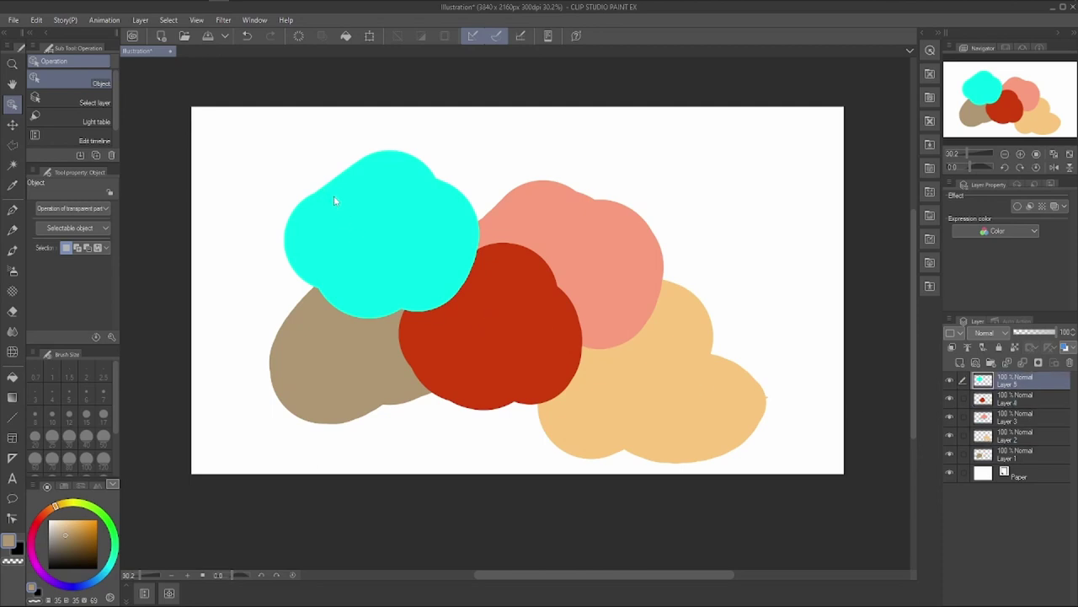
pyautogui.click(352, 365)
pyautogui.click(502, 354)
pyautogui.click(605, 286)
pyautogui.click(621, 405)
pyautogui.click(509, 373)
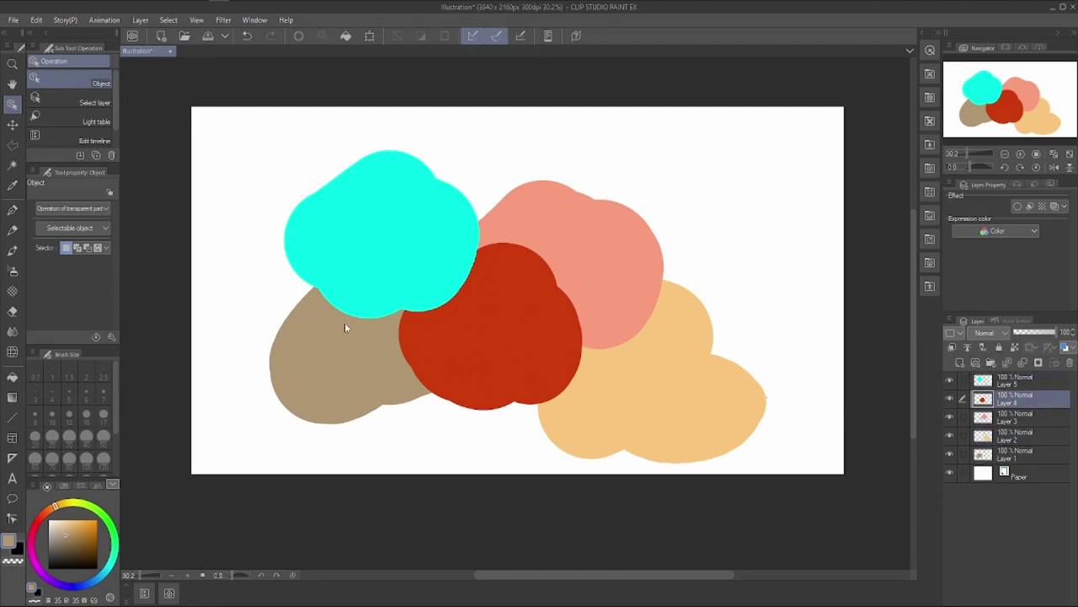
# Switch to the Select layer sub tool and pick the layers of all five blobs directly from the canvas.
pyautogui.click(50, 103)
pyautogui.click(346, 234)
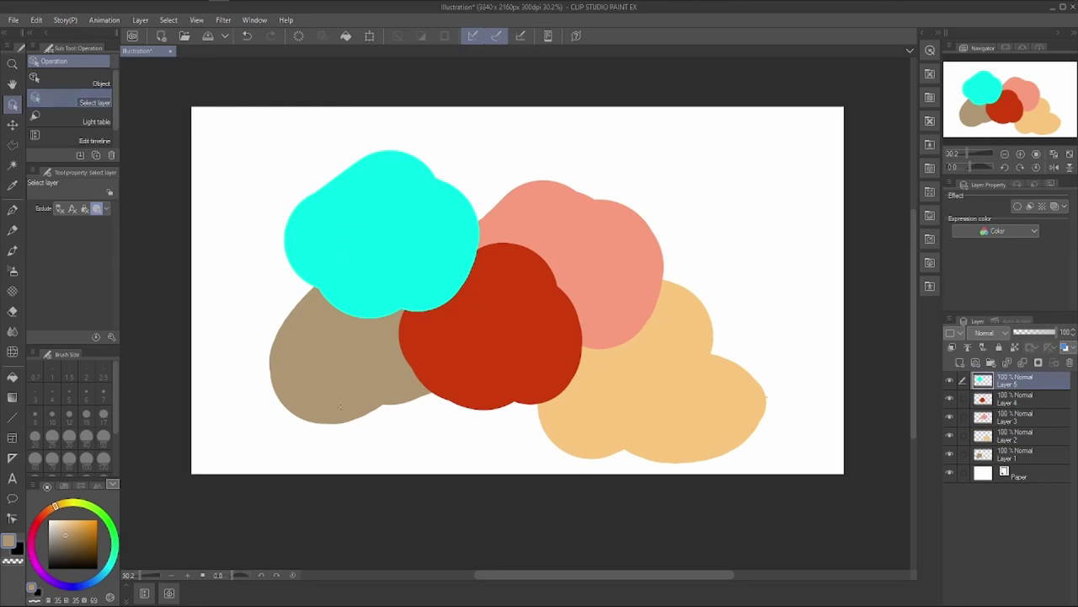
pyautogui.click(341, 384)
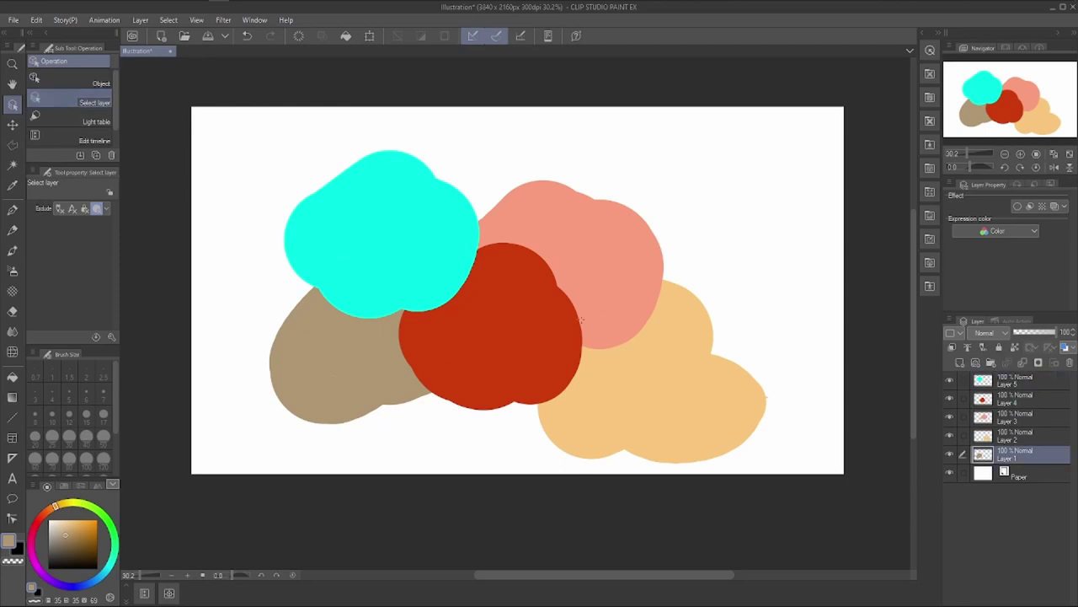
pyautogui.click(80, 83)
pyautogui.click(80, 102)
pyautogui.click(577, 241)
pyautogui.click(493, 337)
pyautogui.click(601, 429)
pyautogui.click(581, 269)
pyautogui.click(447, 354)
pyautogui.click(370, 374)
pyautogui.click(589, 378)
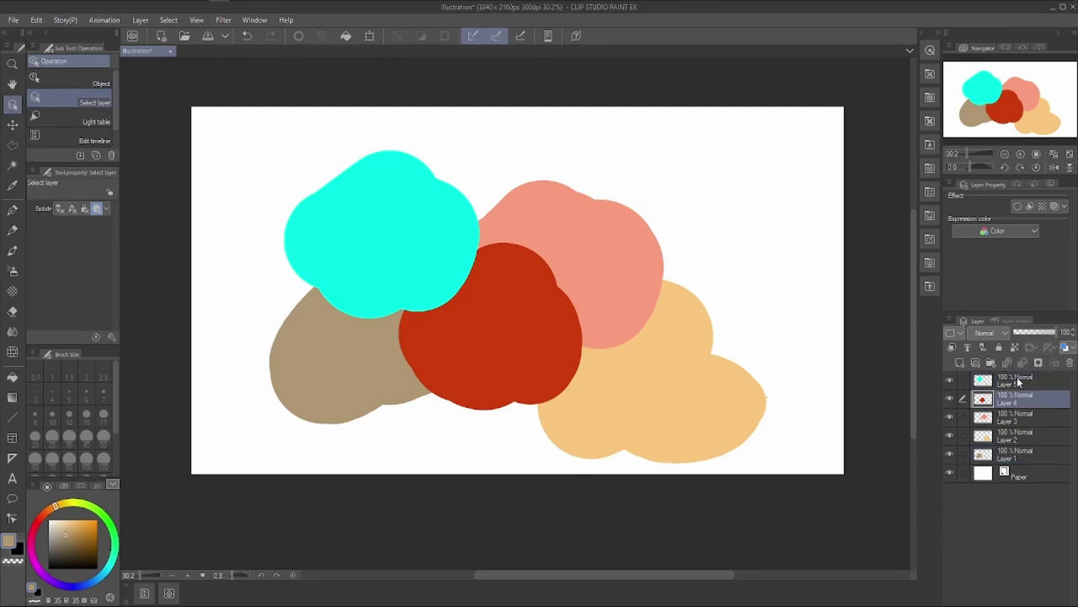
# Delete Layers 1 through 5 together, keeping only the Paper layer.
pyautogui.click(1029, 379)
pyautogui.keyDown('shift'); pyautogui.click(1007, 451); pyautogui.keyUp('shift')
pyautogui.click(1070, 363)
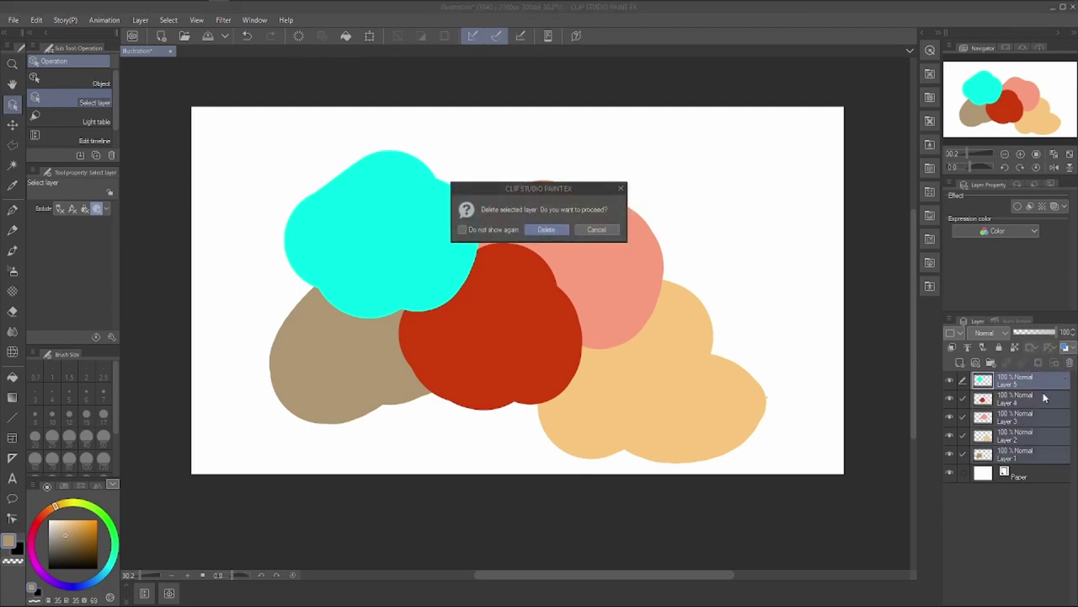
pyautogui.press('Return')
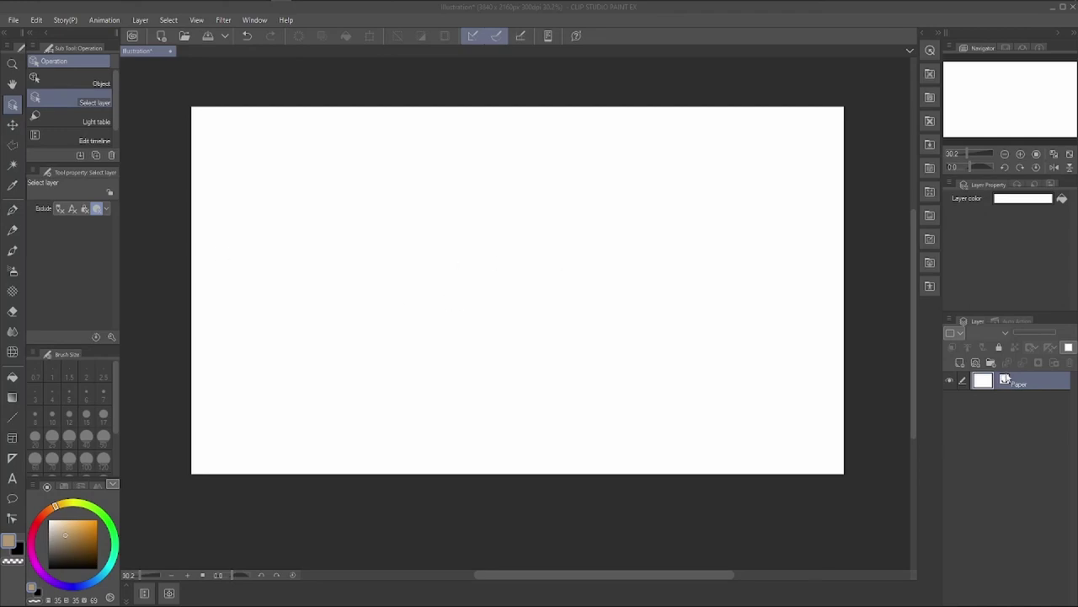
# Add a new raster layer above the Paper layer and paint a large dark brown blob mid-canvas with the G-pen.
pyautogui.click(961, 363)
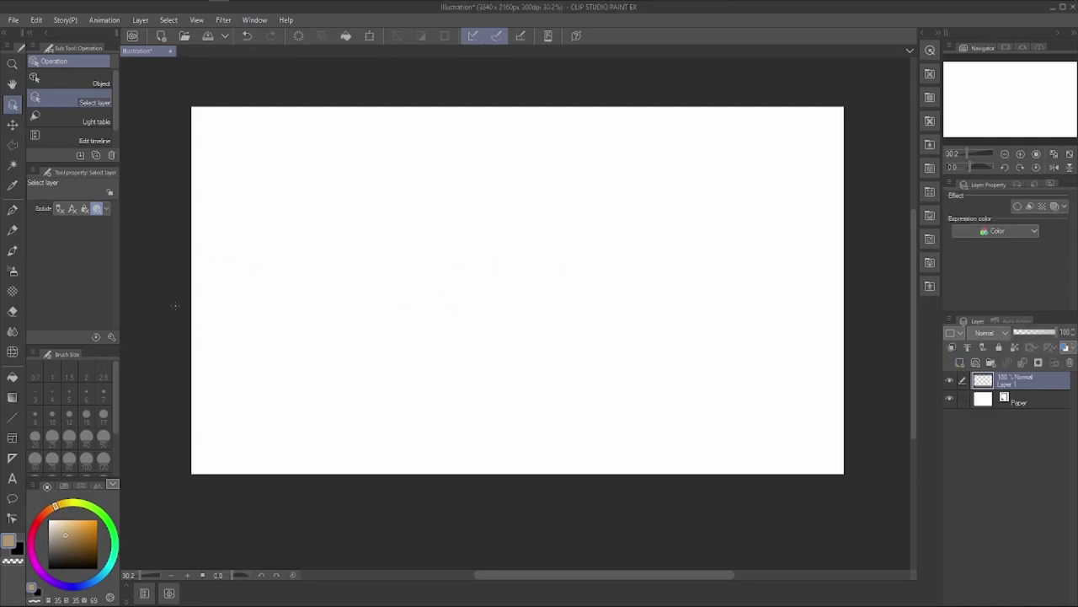
pyautogui.click(12, 210)
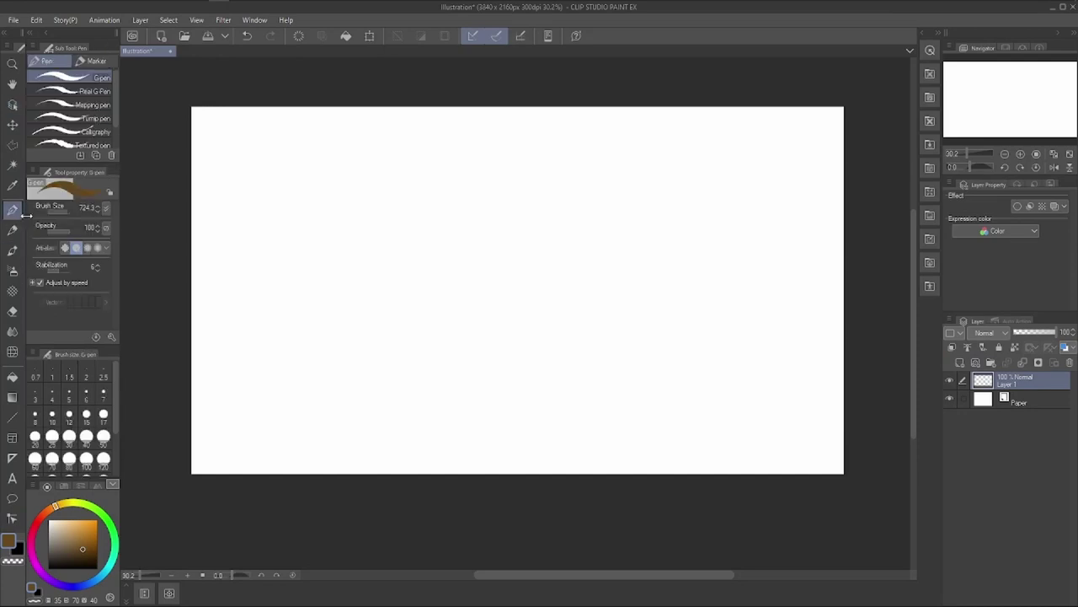
pyautogui.moveTo(458, 289)
pyautogui.mouseDown()
pyautogui.moveTo(520, 320)
pyautogui.moveTo(453, 309)
pyautogui.moveTo(495, 235)
pyautogui.moveTo(580, 330)
pyautogui.moveTo(583, 256)
pyautogui.mouseUp()
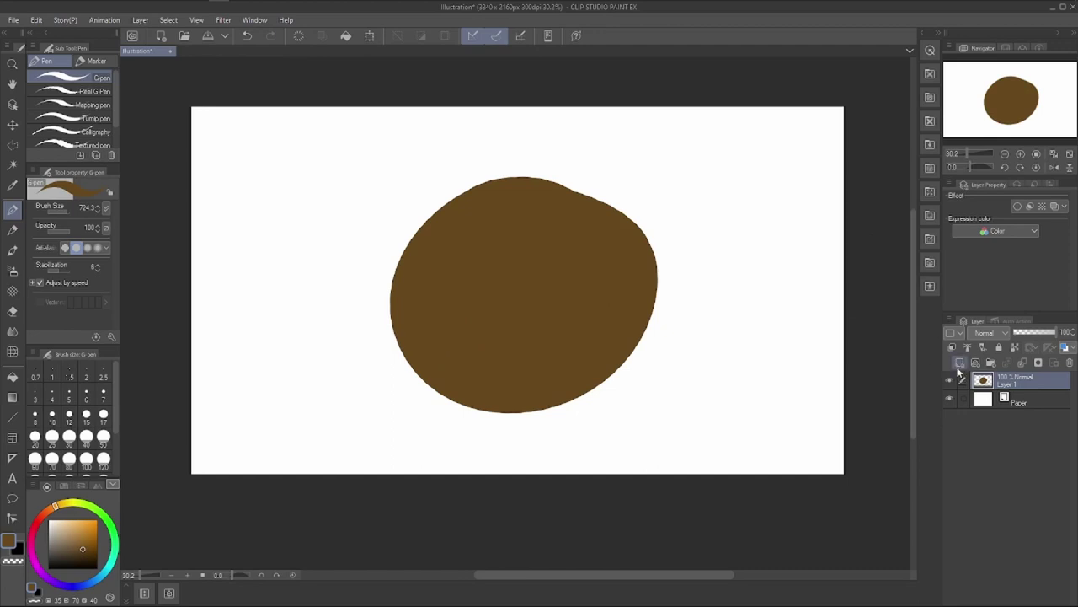
# Add Layer 2 above the brown blob and paint a reddish-brown blob on it, overlapping the brown blob's left side.
pyautogui.click(960, 363)
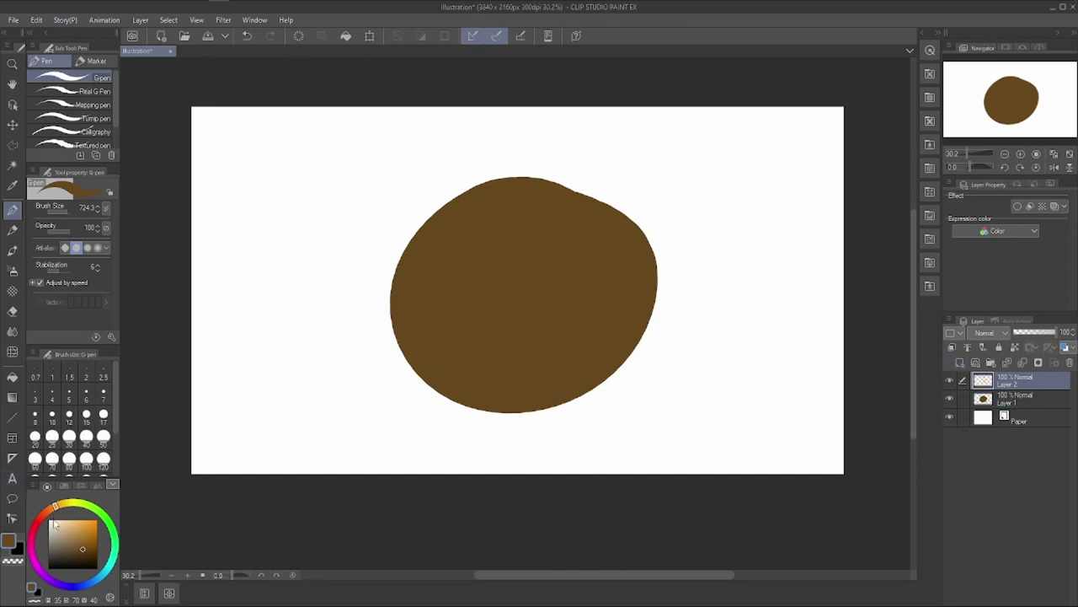
pyautogui.click(46, 512)
pyautogui.click(73, 535)
pyautogui.moveTo(380, 207)
pyautogui.mouseDown()
pyautogui.moveTo(373, 264)
pyautogui.moveTo(402, 237)
pyautogui.moveTo(383, 301)
pyautogui.mouseUp()
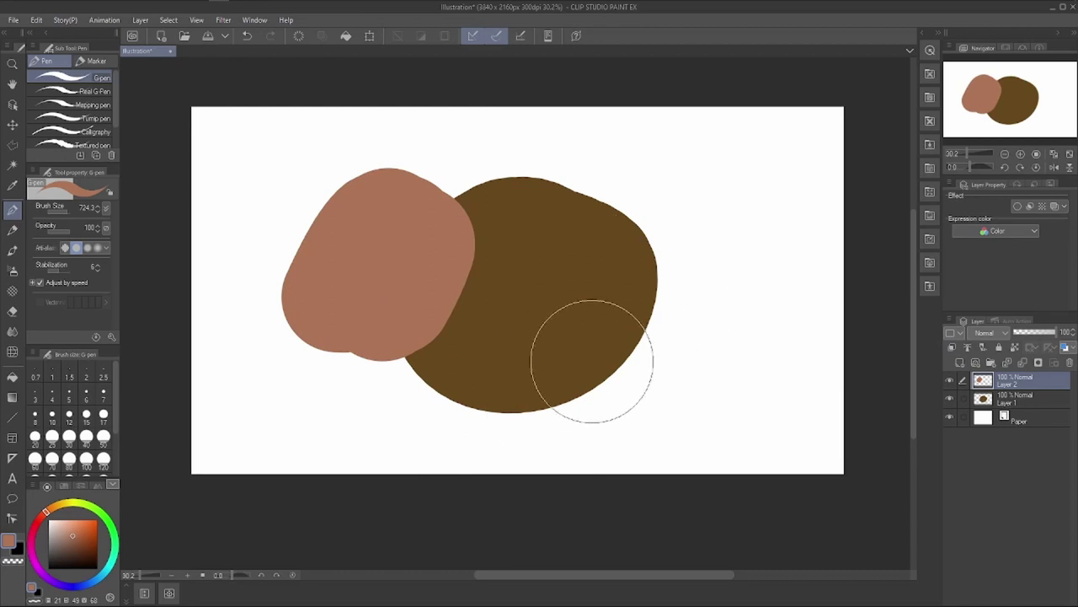
# Clip Layer 2 to the layer below, and toggle Layer 1's visibility off and on to check the base shape.
pyautogui.click(951, 348)
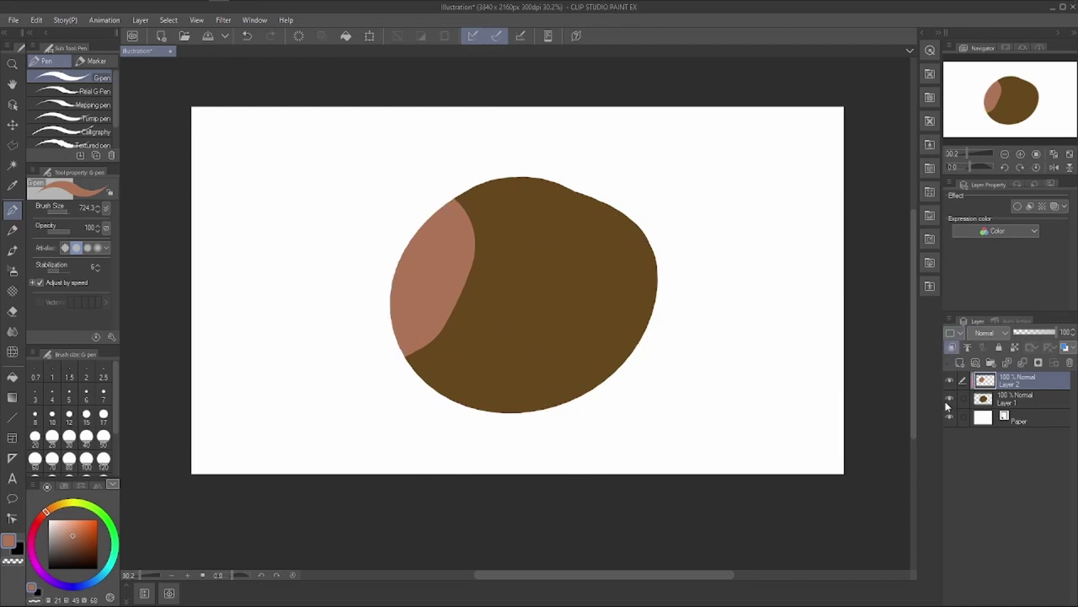
pyautogui.click(949, 398)
pyautogui.click(949, 399)
# Paint reddish brown along the brown shape's lower and right edges on Layer 2, and toggle its clipping off and on to compare.
pyautogui.moveTo(455, 413)
pyautogui.mouseDown()
pyautogui.moveTo(527, 418)
pyautogui.moveTo(669, 349)
pyautogui.moveTo(812, 329)
pyautogui.mouseUp()
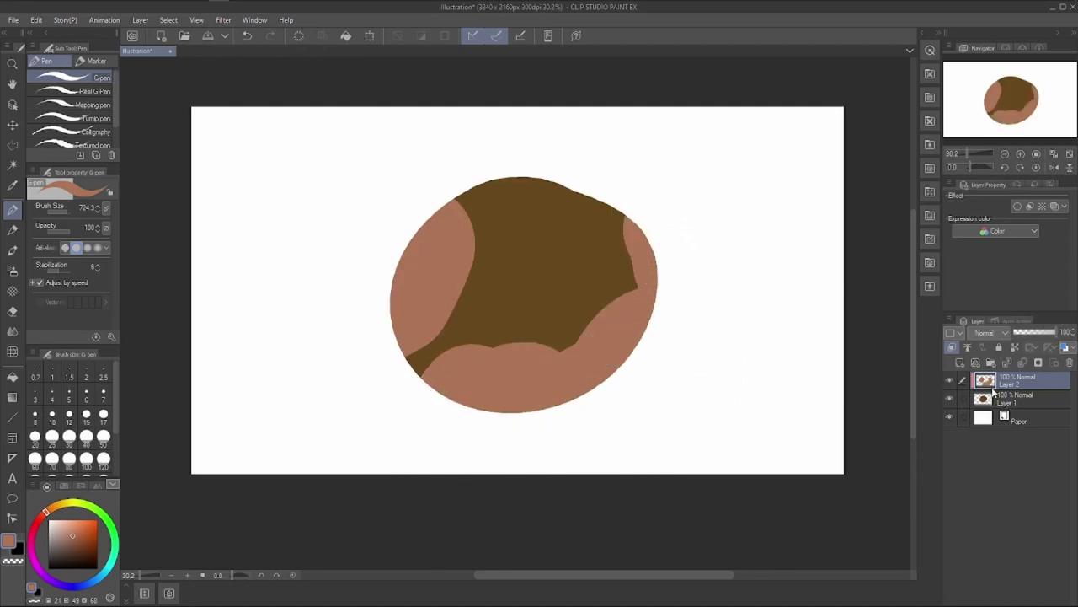
pyautogui.moveTo(747, 349)
pyautogui.mouseDown()
pyautogui.moveTo(662, 276)
pyautogui.moveTo(534, 464)
pyautogui.mouseUp()
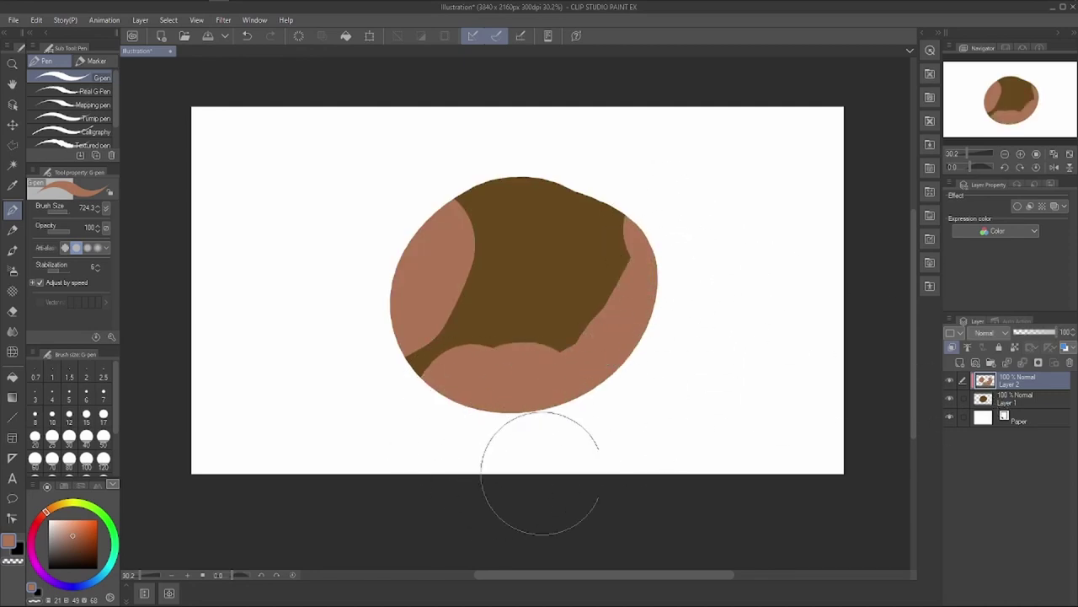
pyautogui.click(952, 351)
pyautogui.click(953, 351)
pyautogui.click(951, 351)
pyautogui.click(952, 350)
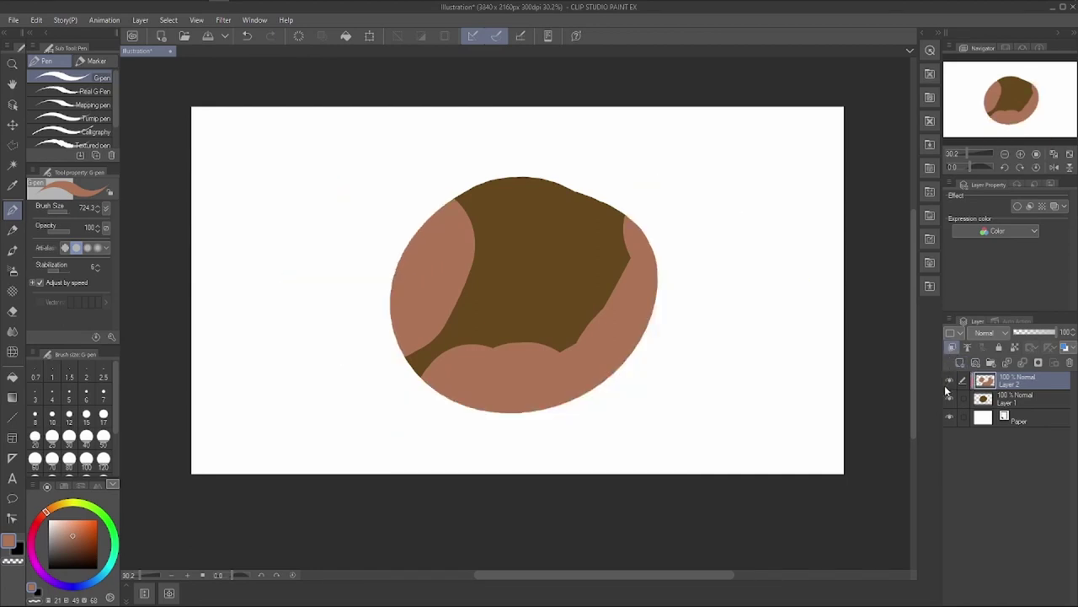
# Paint a pale pink area over the shape's left side and a light orange patch at its top on the clipped Layer 2.
pyautogui.click(67, 529)
pyautogui.moveTo(504, 206)
pyautogui.mouseDown()
pyautogui.moveTo(466, 230)
pyautogui.moveTo(455, 385)
pyautogui.mouseUp()
pyautogui.click(78, 519)
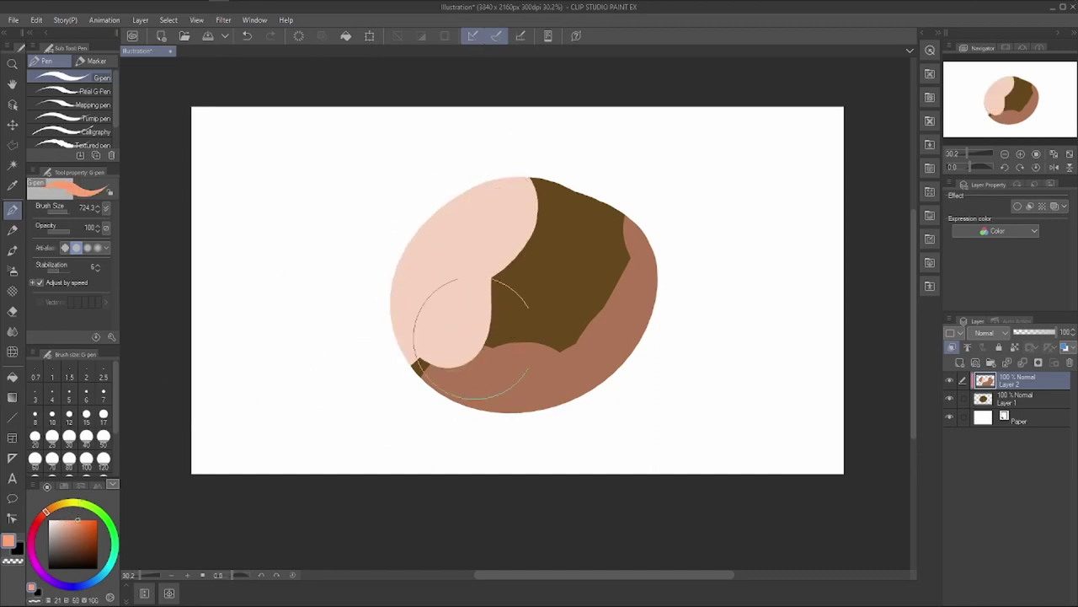
pyautogui.moveTo(525, 211); pyautogui.dragTo(543, 205)
# Add four new raster layers above Layer 2 and clip Layers 3 through 6 to the layer below.
pyautogui.click(959, 362)
pyautogui.click(960, 362)
pyautogui.click(959, 362)
pyautogui.click(960, 363)
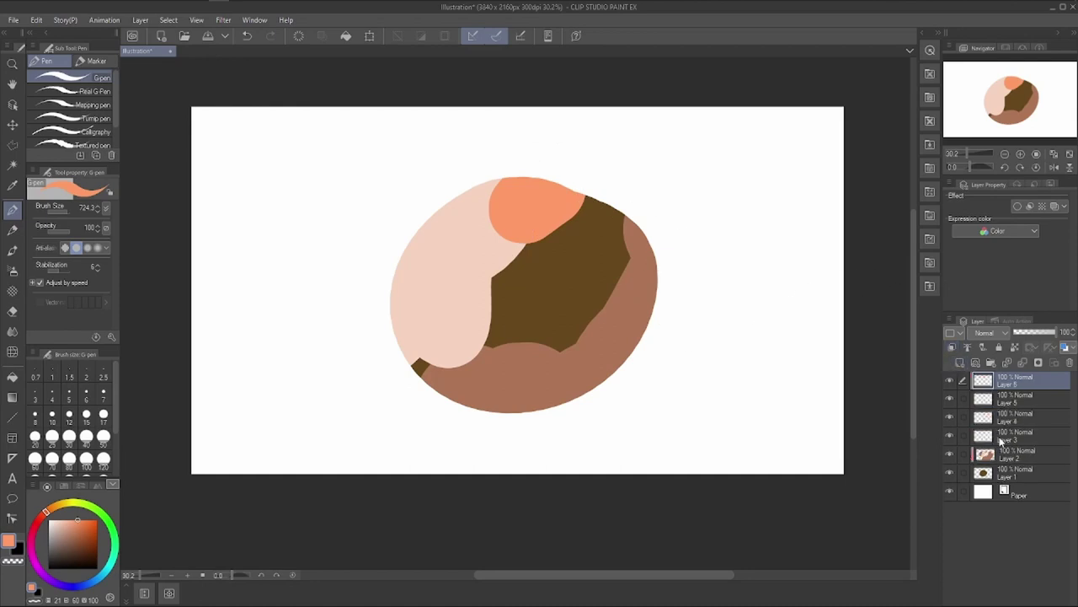
pyautogui.keyDown('shift'); pyautogui.click(999, 438); pyautogui.keyUp('shift')
pyautogui.click(1002, 385)
pyautogui.keyDown('shift'); pyautogui.click(1002, 440); pyautogui.keyUp('shift')
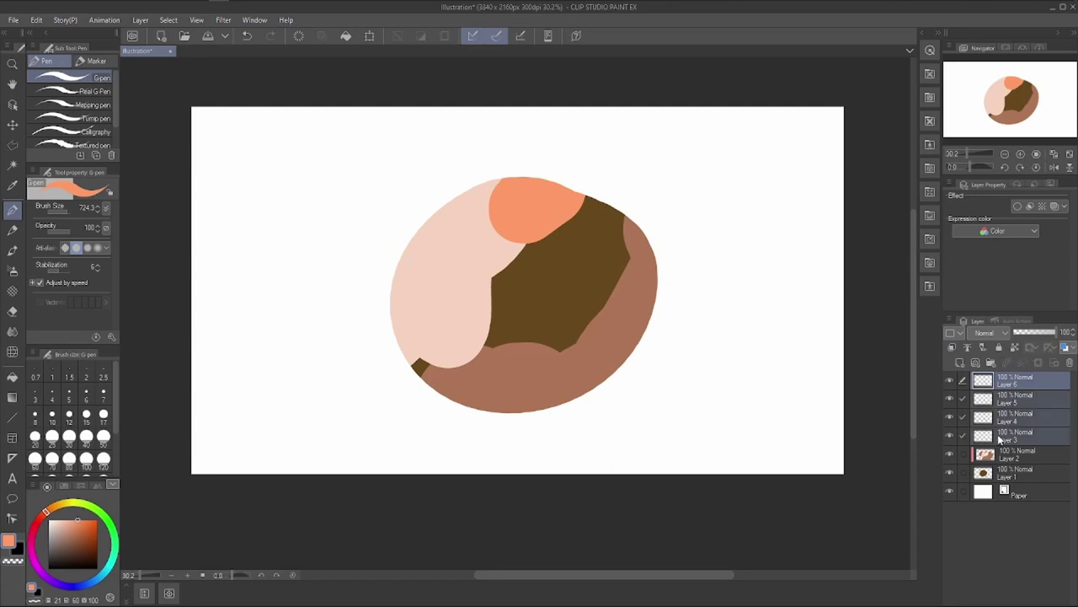
pyautogui.click(952, 347)
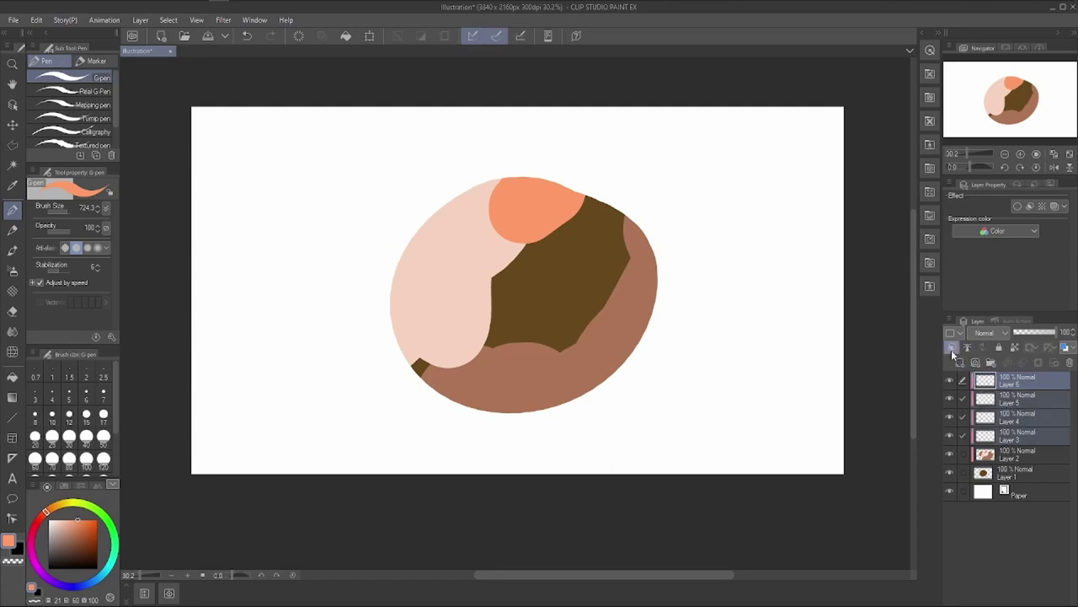
# Delete Layers 1 through 6 together to clear the clipping example from the canvas.
pyautogui.click(995, 477)
pyautogui.keyDown('shift'); pyautogui.click(1010, 384); pyautogui.keyUp('shift')
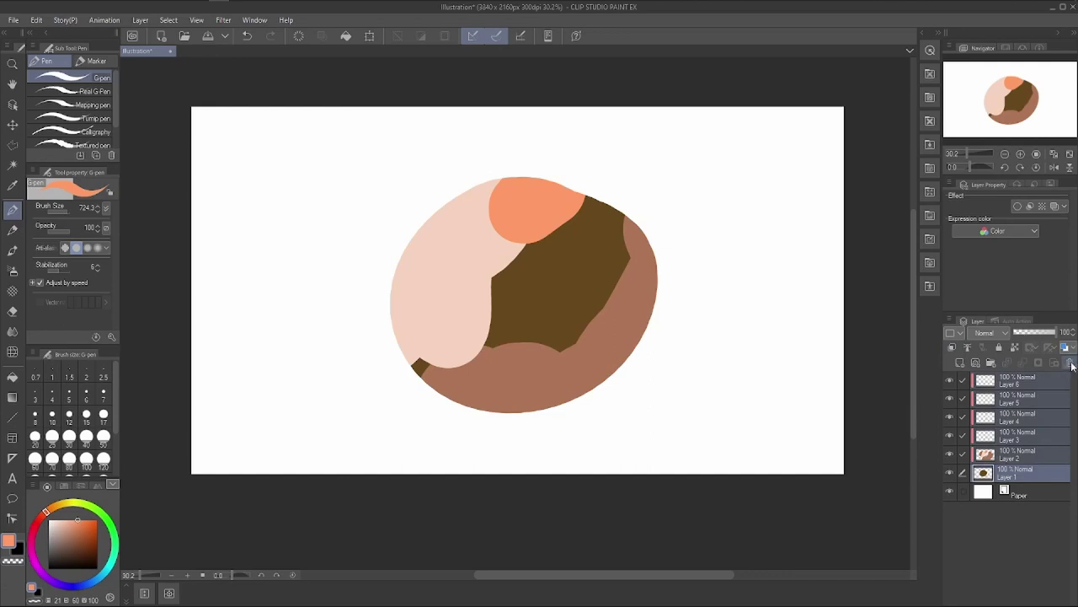
pyautogui.click(1070, 363)
pyautogui.press('Return')
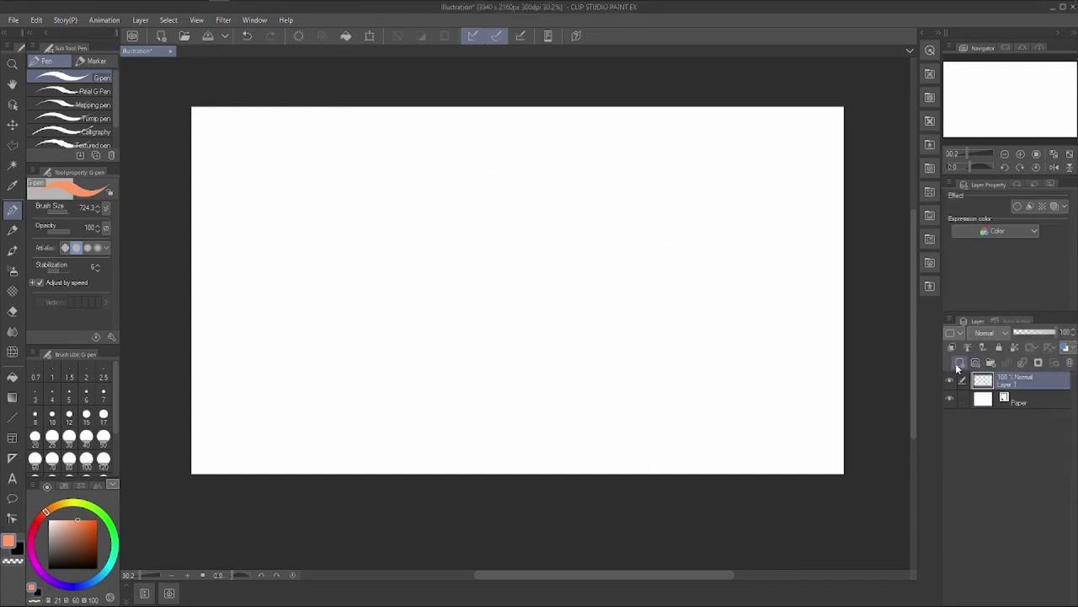
# Add two new raster layers above the Paper layer and choose a light red drawing color.
pyautogui.hotkey('ctrl', 'shift', 'n')
pyautogui.click(35, 524)
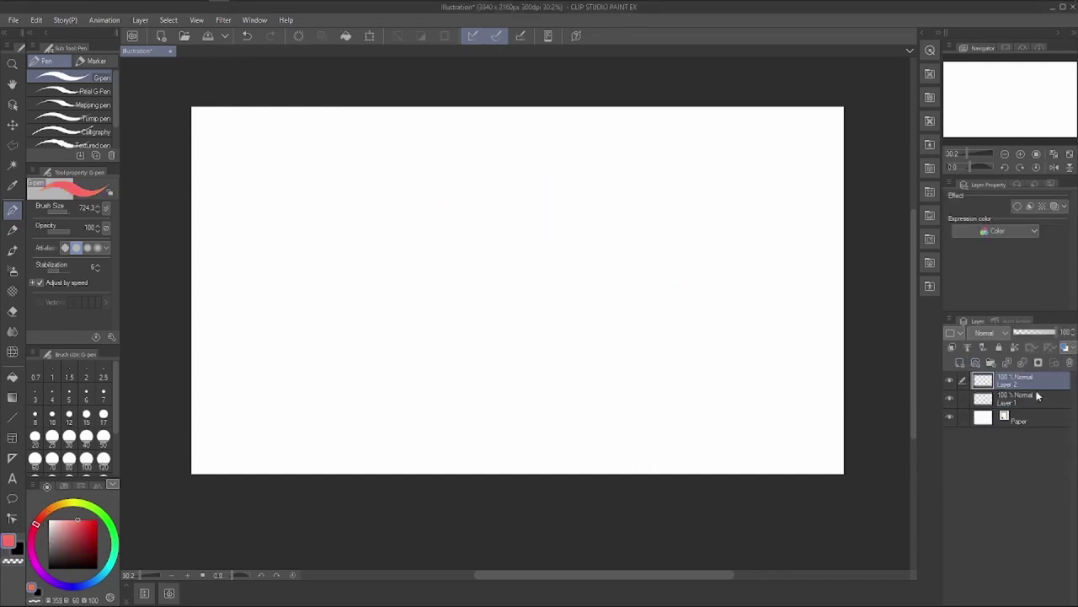
# Paint a large solid light-red blob on Layer 1 with the G-pen at brush size 724.3.
pyautogui.click(1015, 398)
pyautogui.click(424, 252)
pyautogui.moveTo(426, 250)
pyautogui.mouseDown()
pyautogui.moveTo(540, 282)
pyautogui.moveTo(463, 302)
pyautogui.moveTo(421, 365)
pyautogui.moveTo(445, 252)
pyautogui.moveTo(515, 270)
pyautogui.mouseUp()
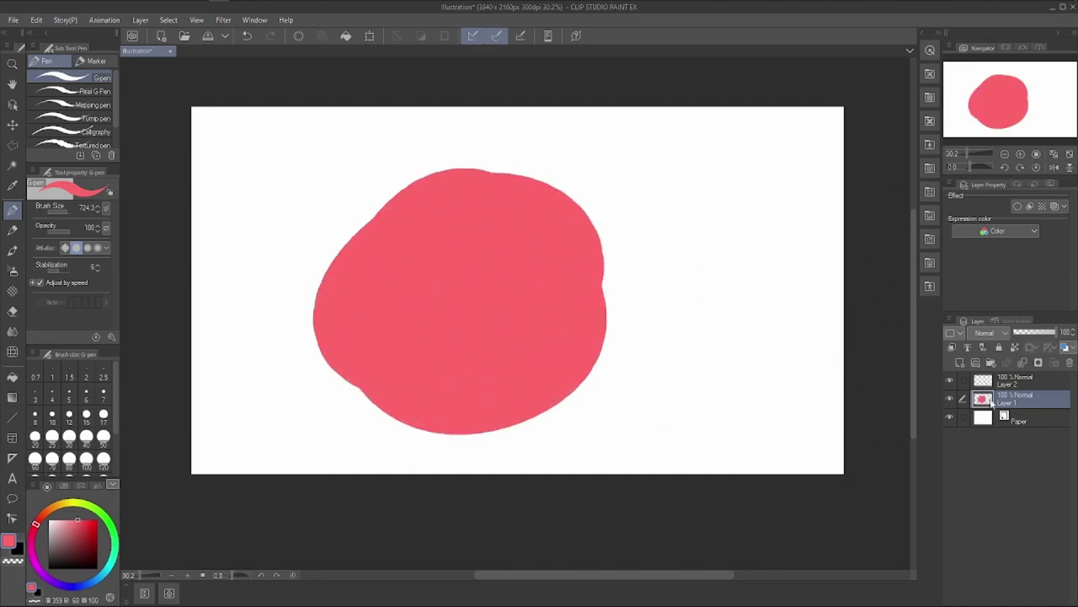
# Delete the empty Layer 2 above the red blob.
pyautogui.click(1018, 381)
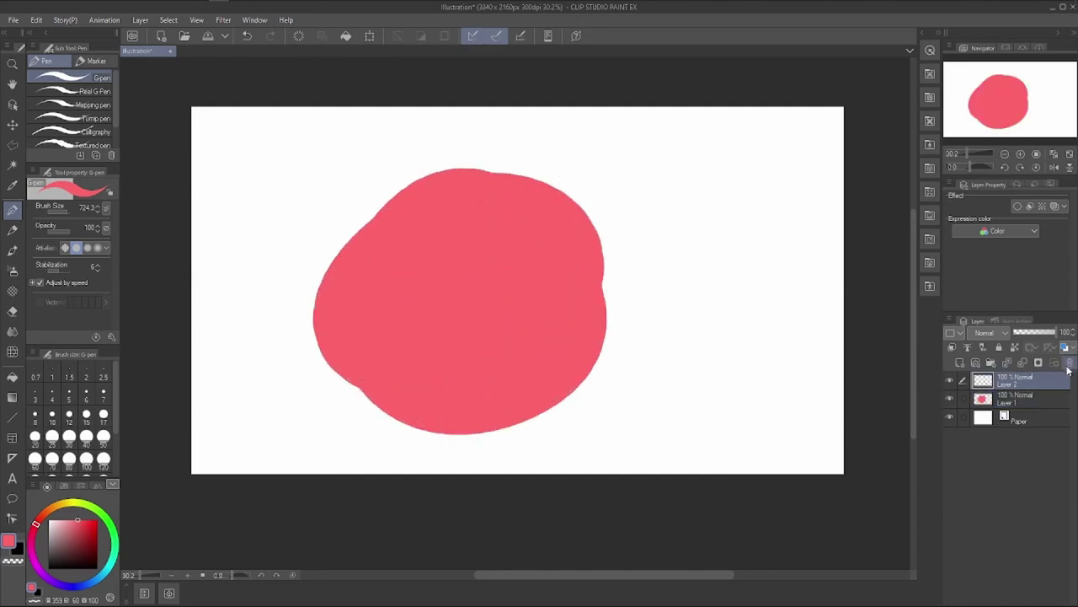
pyautogui.click(1069, 363)
pyautogui.press('Return')
pyautogui.click(950, 384)
pyautogui.click(950, 384)
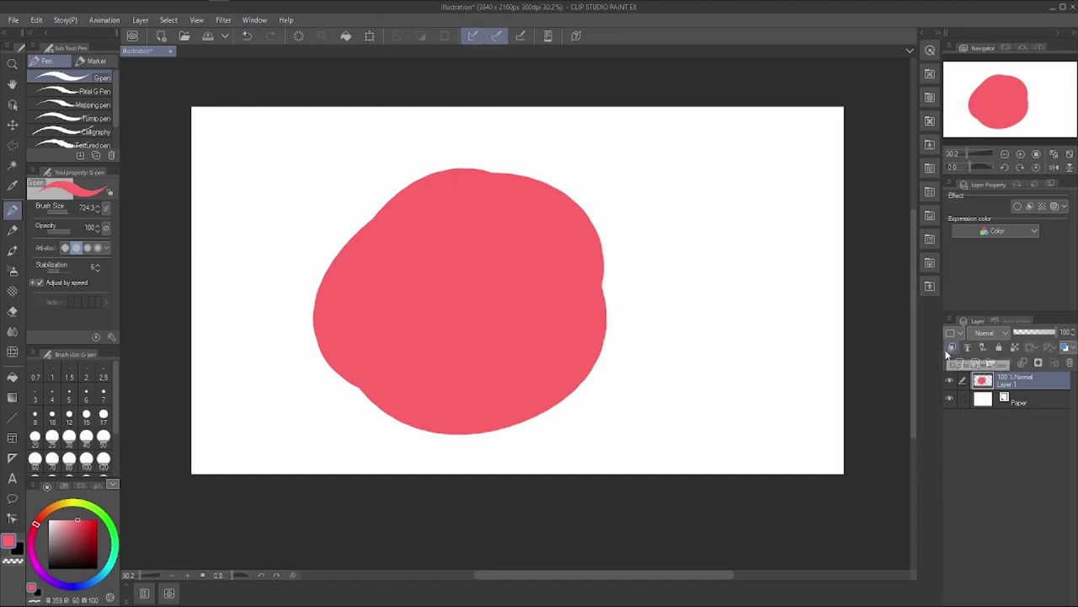
# Lock the transparent pixels of Layer 1 and shade the blob with a bright-red patch and a large dark-red area.
pyautogui.click(1016, 348)
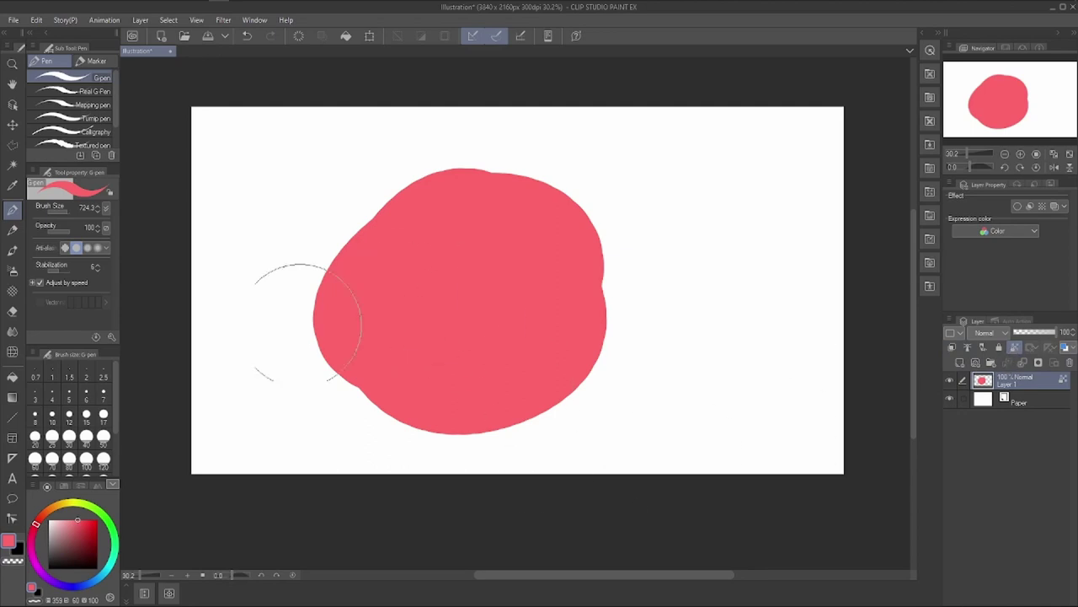
pyautogui.click(88, 521)
pyautogui.moveTo(383, 363)
pyautogui.mouseDown()
pyautogui.moveTo(405, 362)
pyautogui.moveTo(408, 472)
pyautogui.mouseUp()
pyautogui.click(81, 538)
pyautogui.moveTo(354, 328)
pyautogui.mouseDown()
pyautogui.moveTo(318, 315)
pyautogui.moveTo(332, 222)
pyautogui.moveTo(337, 264)
pyautogui.moveTo(421, 379)
pyautogui.mouseUp()
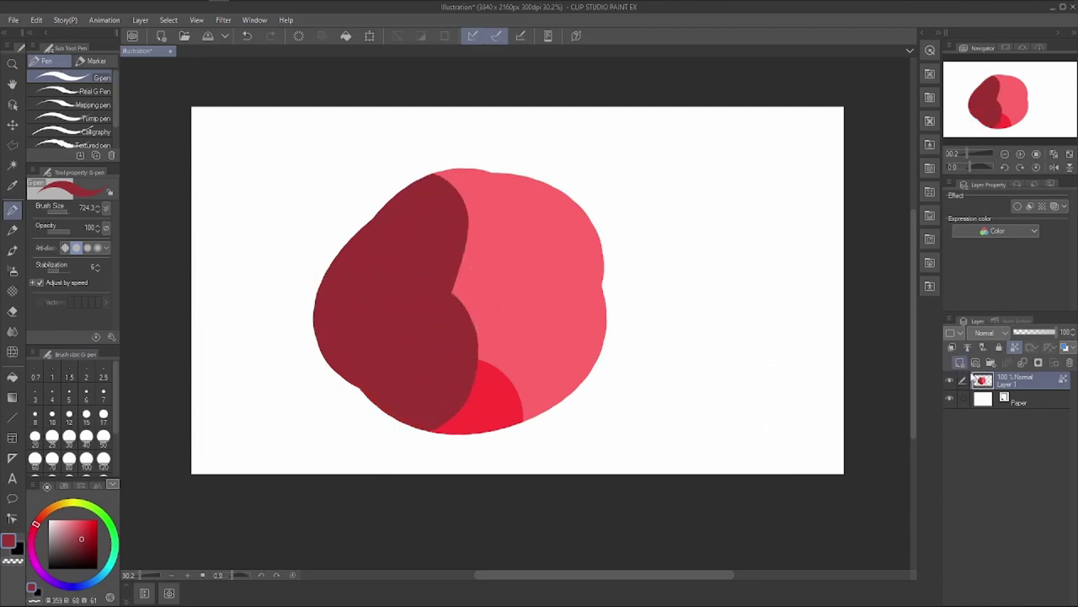
# Add a new raster layer and paint a light-blue round shape on it beside the red blob.
pyautogui.click(959, 364)
pyautogui.click(77, 527)
pyautogui.click(101, 578)
pyautogui.click(69, 527)
pyautogui.moveTo(733, 337)
pyautogui.mouseDown()
pyautogui.moveTo(733, 316)
pyautogui.moveTo(735, 331)
pyautogui.mouseUp()
# Add a layer clipped to the light-blue layer and paint darker-blue shading over the upper part of the shape.
pyautogui.click(960, 364)
pyautogui.click(79, 543)
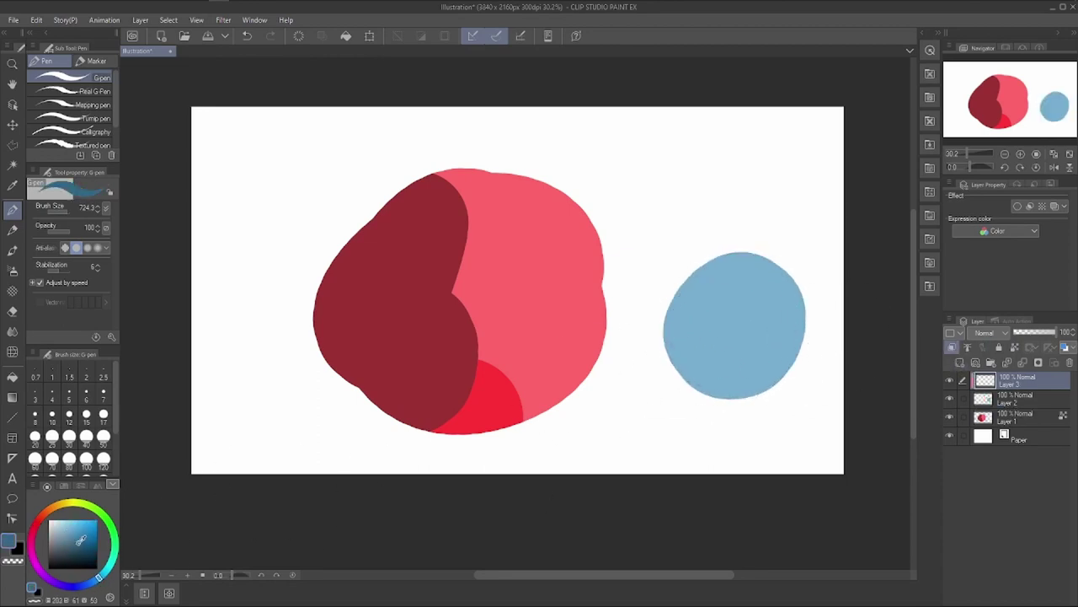
pyautogui.moveTo(800, 239)
pyautogui.mouseDown()
pyautogui.moveTo(753, 260)
pyautogui.moveTo(751, 318)
pyautogui.moveTo(748, 295)
pyautogui.mouseUp()
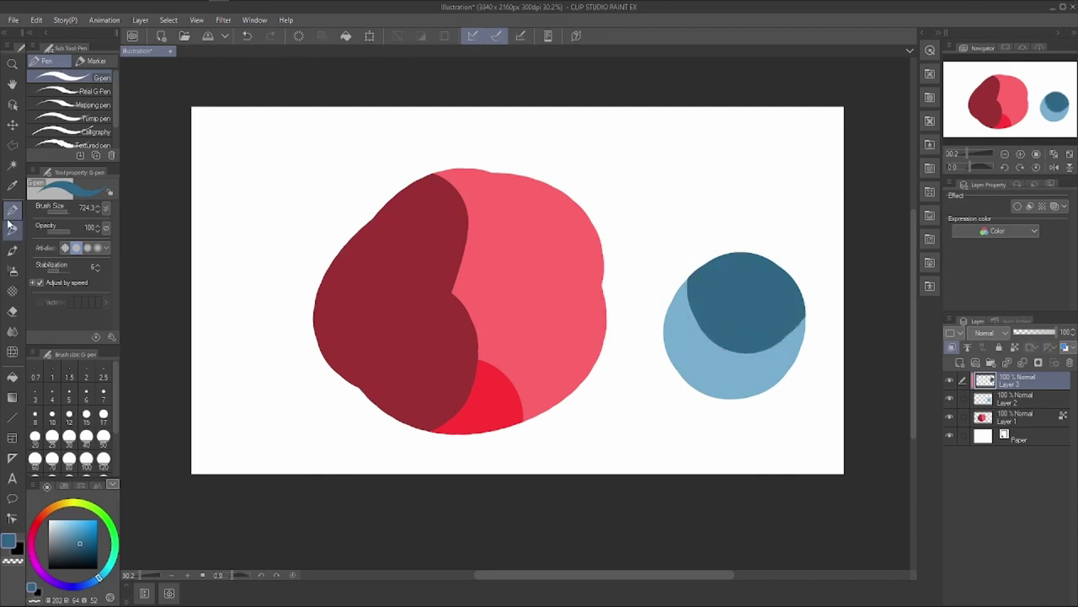
# Erase several thin diagonal stripes from the dark-blue shading on Layer 3 with the Hard eraser at size 30.
pyautogui.click(12, 311)
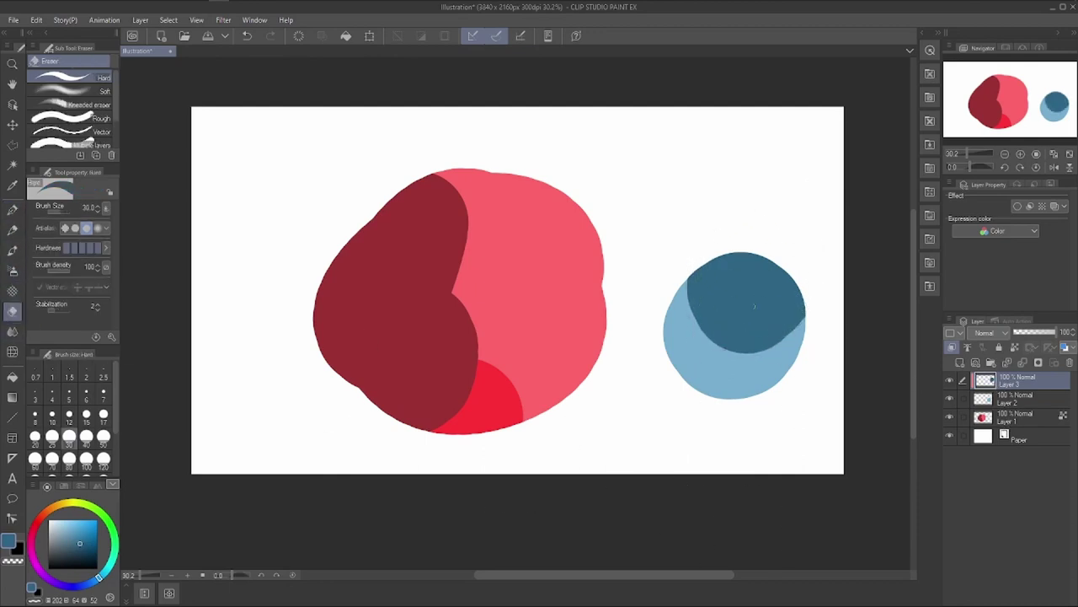
pyautogui.click(949, 380)
pyautogui.click(949, 380)
pyautogui.moveTo(723, 255); pyautogui.dragTo(699, 325)
pyautogui.moveTo(736, 252)
pyautogui.mouseDown()
pyautogui.moveTo(708, 337)
pyautogui.moveTo(726, 349)
pyautogui.mouseUp()
pyautogui.moveTo(770, 261); pyautogui.dragTo(736, 352)
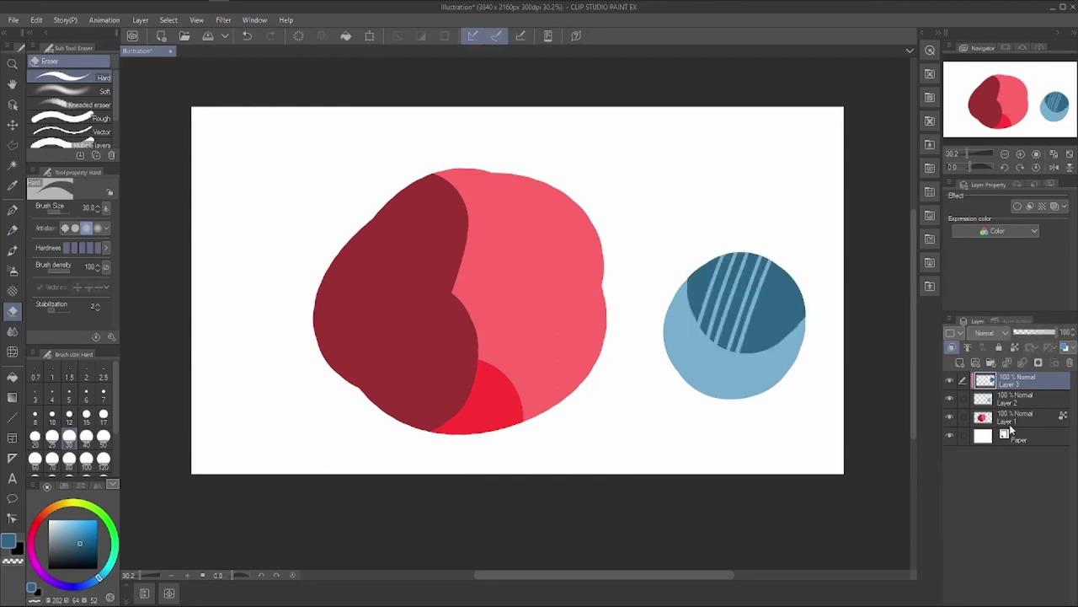
# Erase a series of long diagonal stripes across the red blob on Layer 1 with the Hard eraser.
pyautogui.click(1011, 417)
pyautogui.click(949, 417)
pyautogui.click(950, 417)
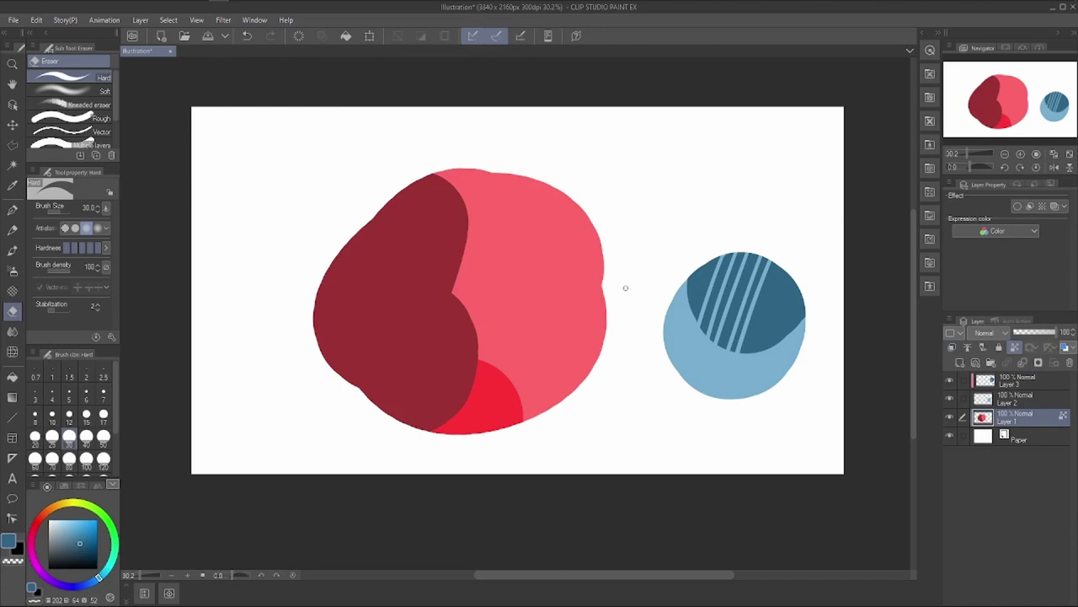
pyautogui.moveTo(603, 278); pyautogui.dragTo(518, 422)
pyautogui.moveTo(603, 253); pyautogui.dragTo(502, 428)
pyautogui.moveTo(590, 221); pyautogui.dragTo(447, 433)
pyautogui.moveTo(573, 199); pyautogui.dragTo(393, 423)
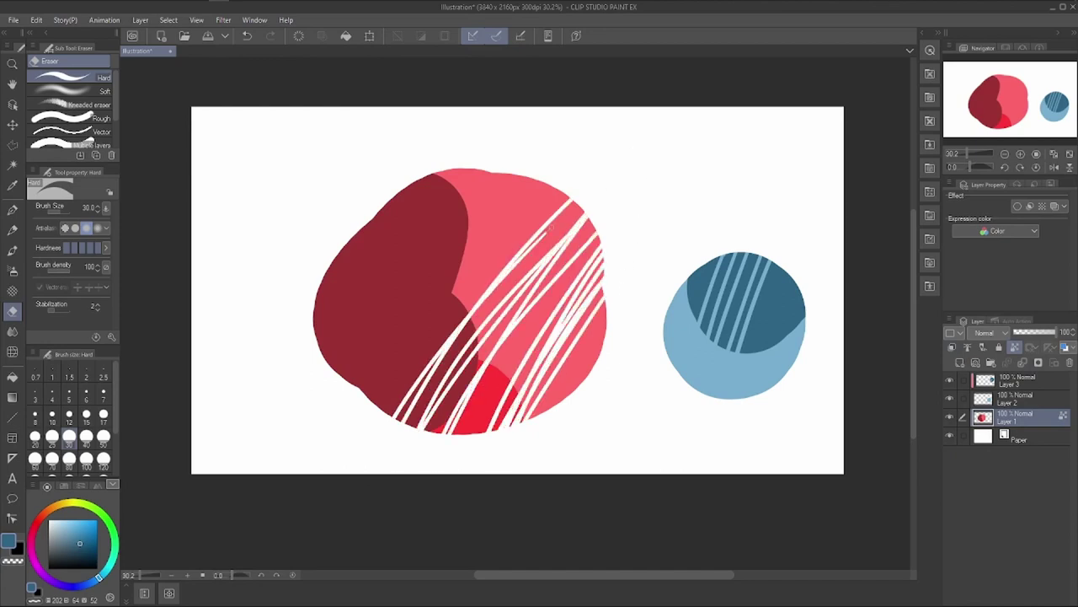
pyautogui.moveTo(552, 226); pyautogui.dragTo(499, 281)
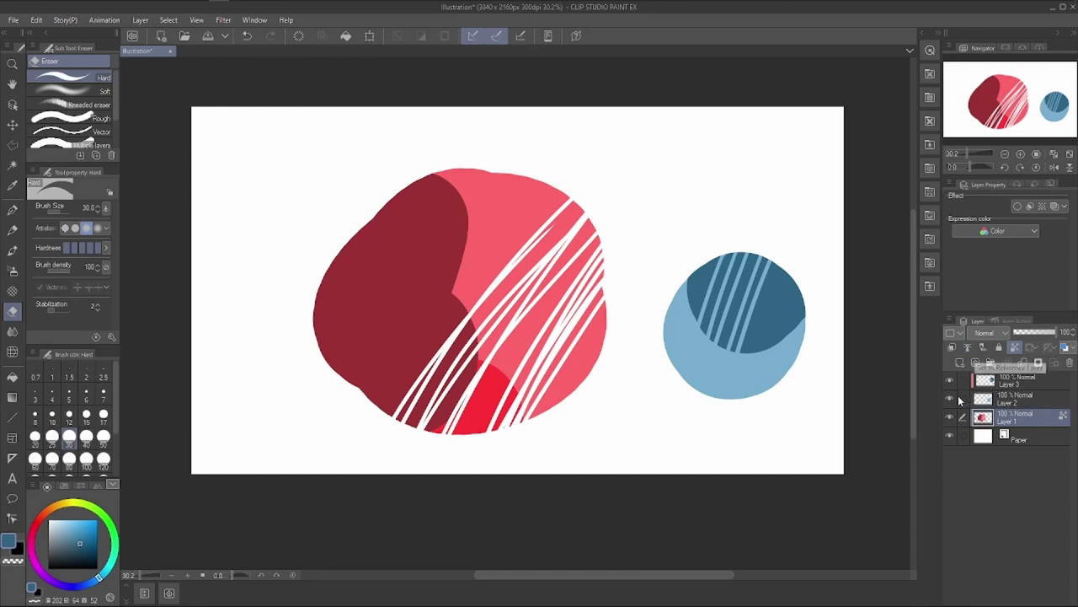
# Lock Layer 1 completely and try the pen and the eraser on it.
pyautogui.click(999, 348)
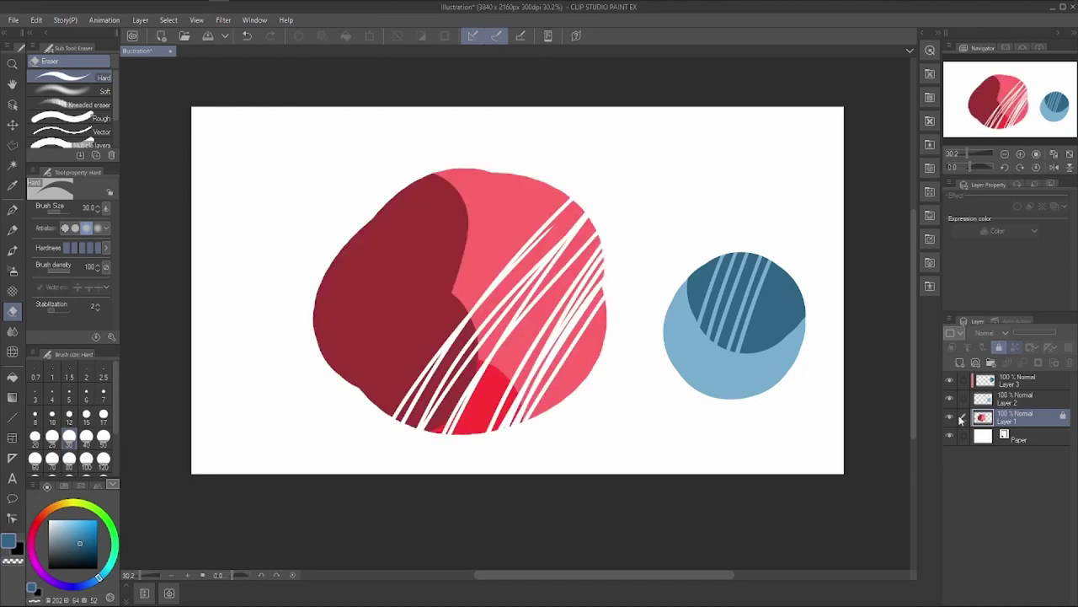
pyautogui.click(13, 210)
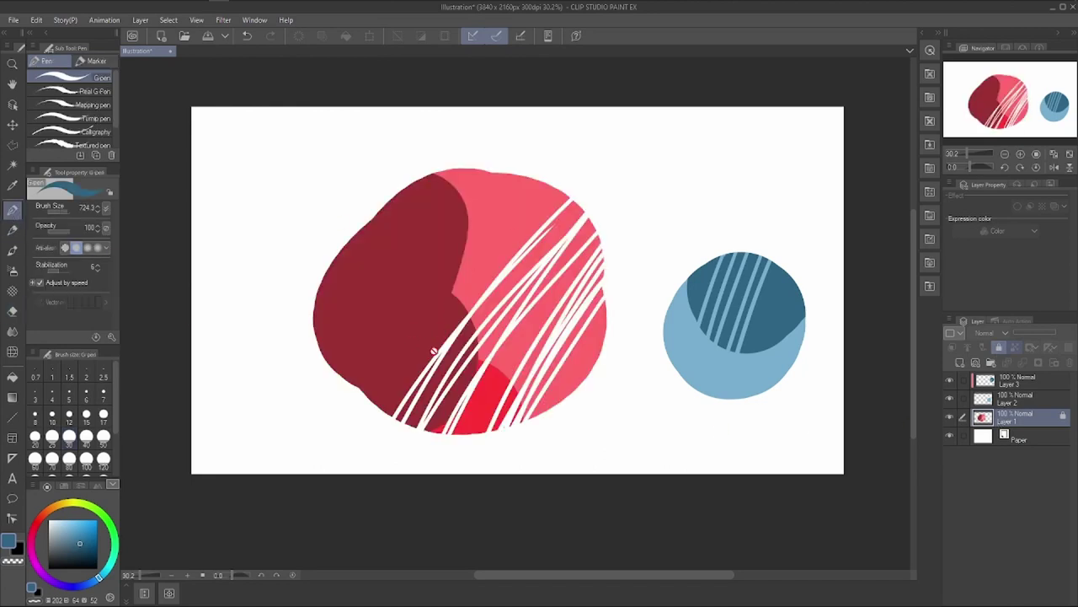
pyautogui.click(12, 311)
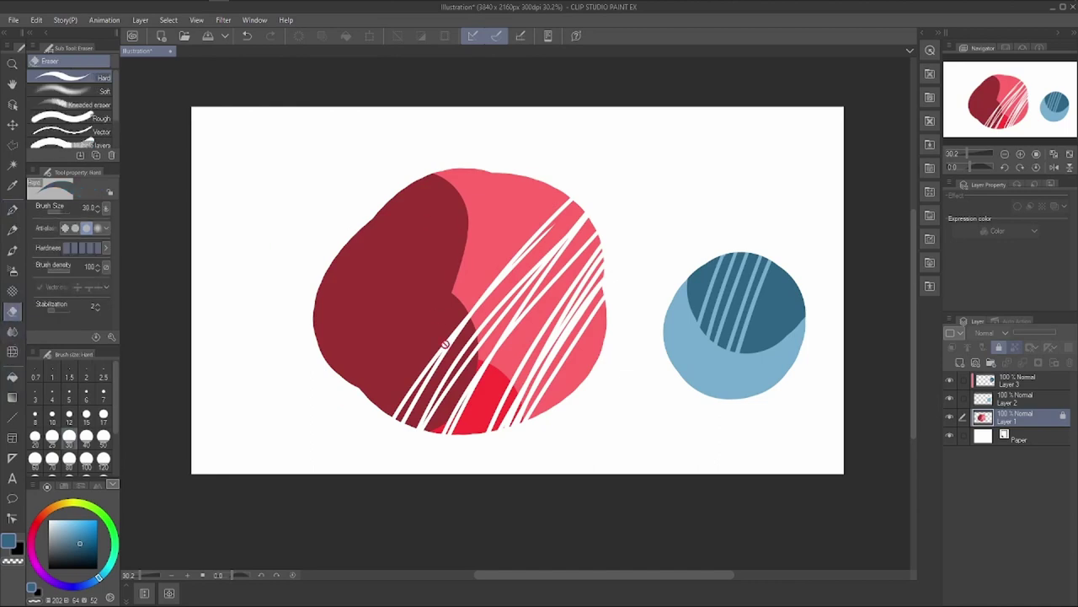
# Remove the full lock from Layer 1.
pyautogui.click(1016, 377)
pyautogui.keyDown('shift'); pyautogui.click(1038, 413); pyautogui.keyUp('shift')
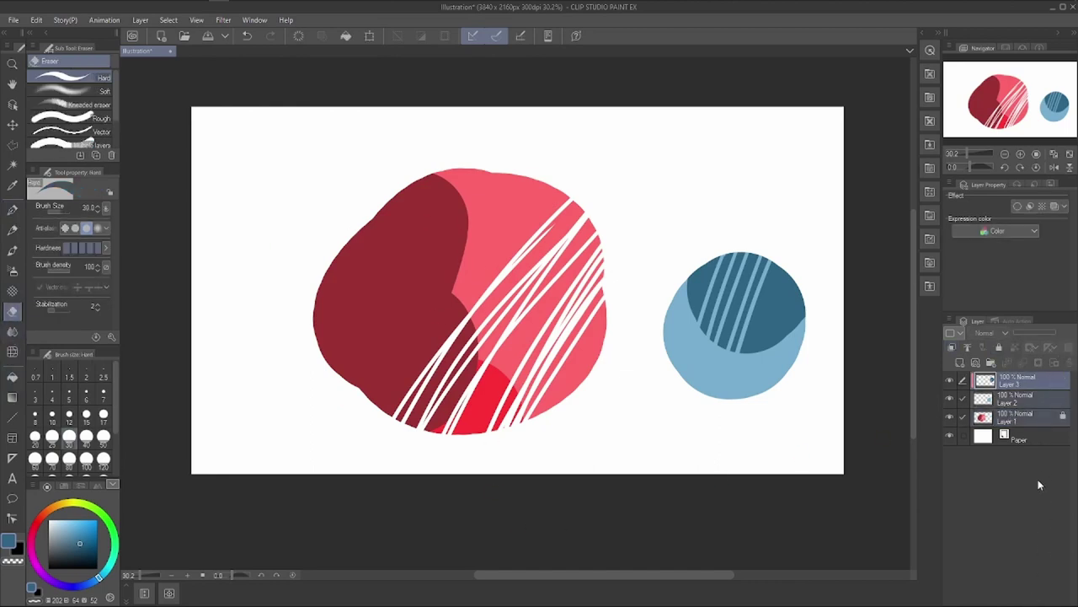
pyautogui.click(1063, 417)
pyautogui.click(1000, 348)
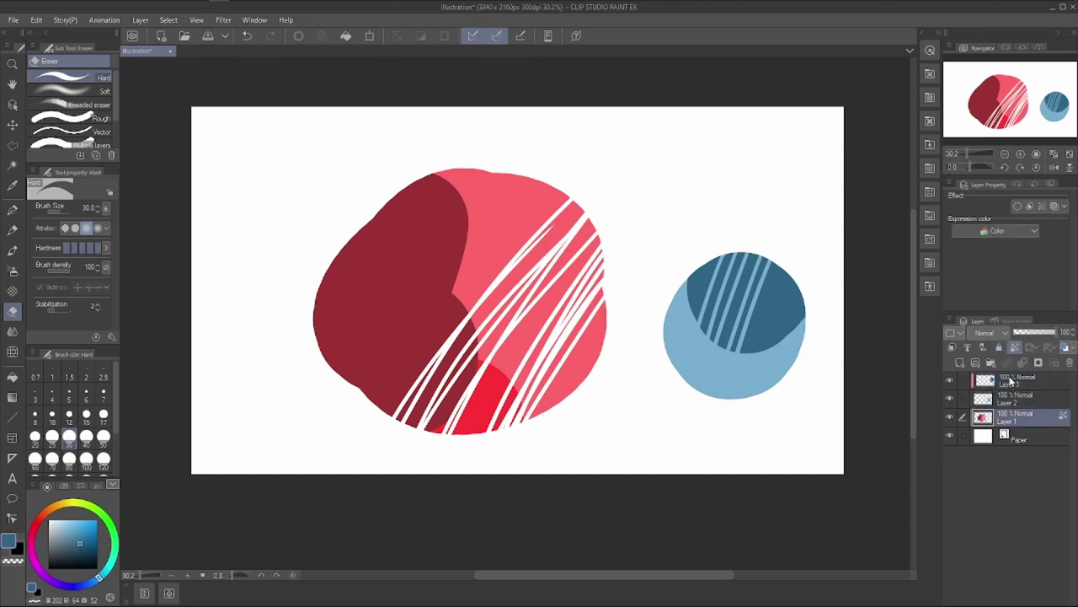
pyautogui.click(1014, 348)
# Delete Layer 1, Layer 2 and Layer 3 together, leaving only the Paper layer.
pyautogui.click(1024, 381)
pyautogui.keyDown('shift'); pyautogui.click(1014, 417); pyautogui.keyUp('shift')
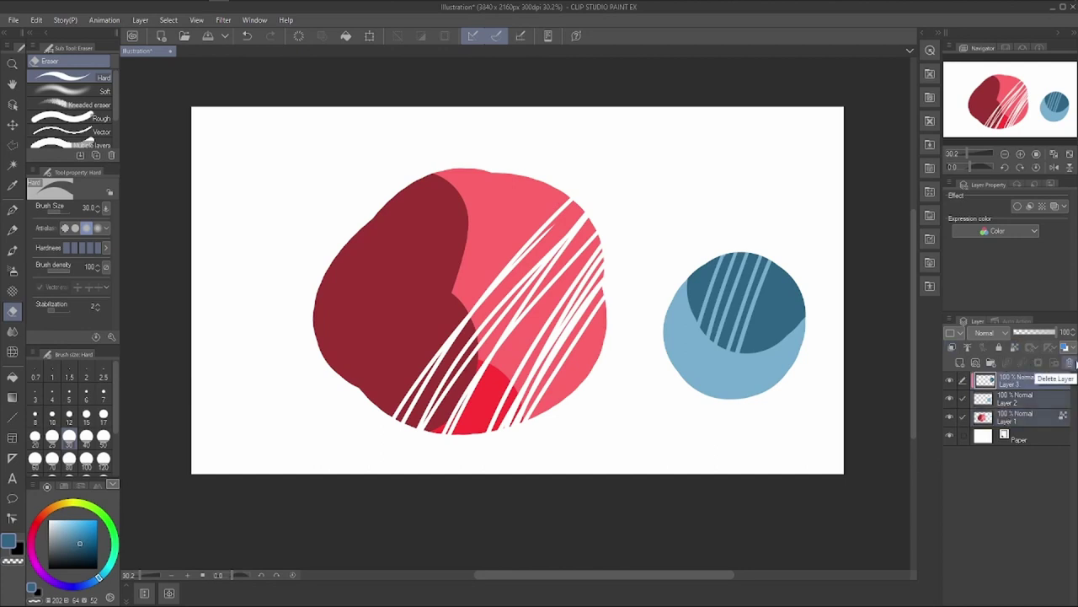
pyautogui.click(1071, 364)
pyautogui.click(546, 229)
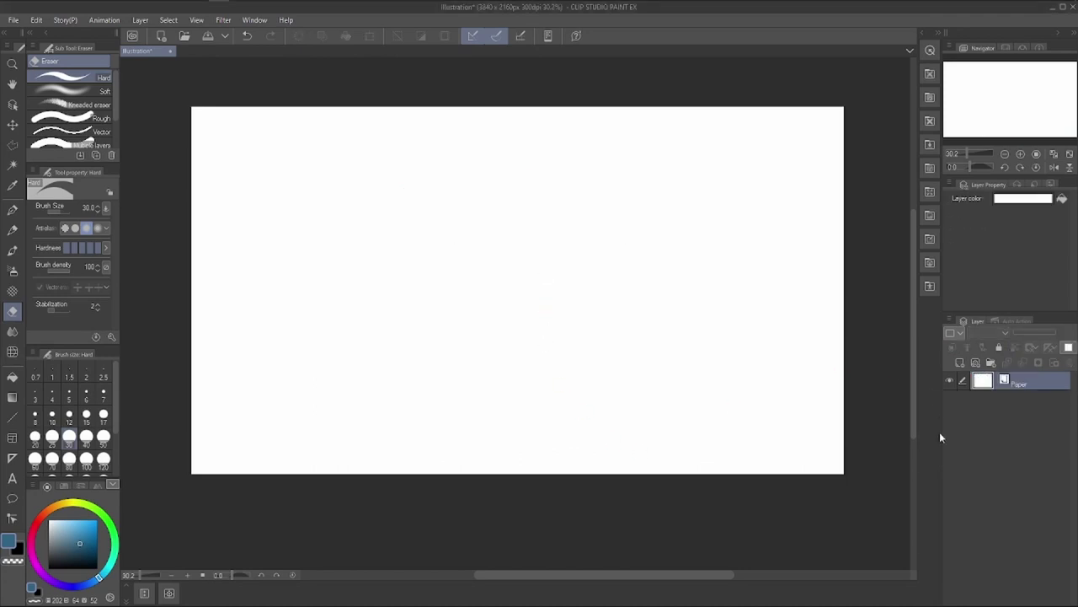
# Add two new raster layers and set Layer 2 as the reference layer.
pyautogui.click(959, 364)
pyautogui.click(959, 364)
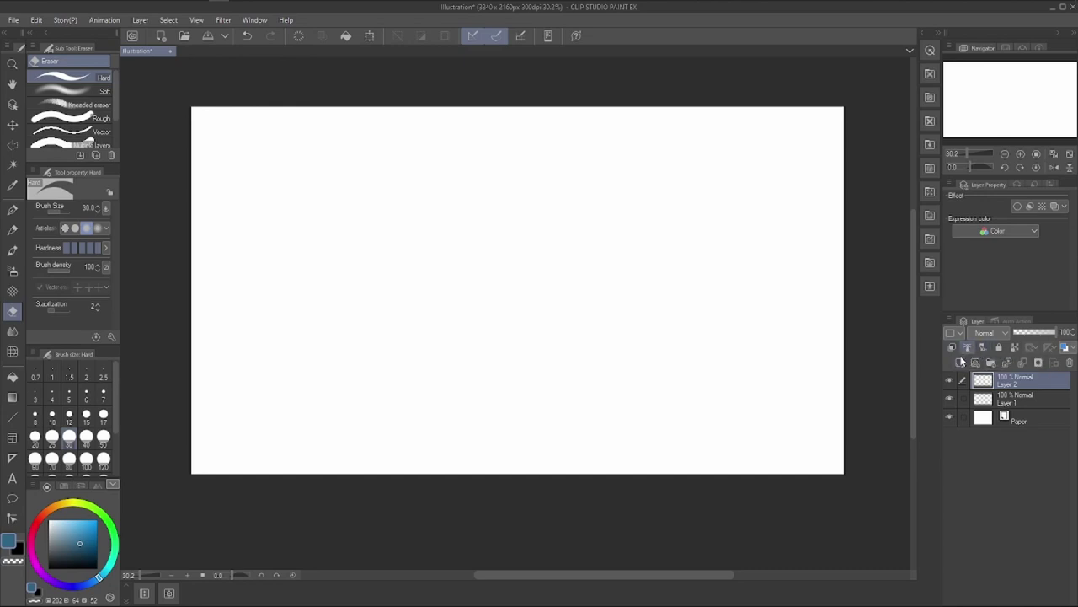
pyautogui.click(968, 351)
pyautogui.click(1017, 400)
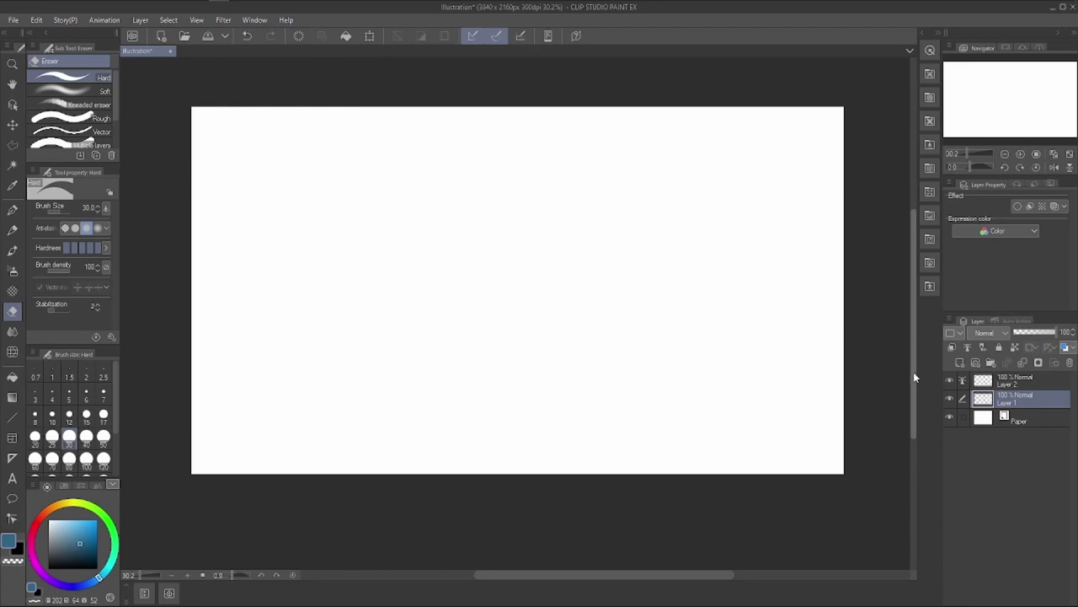
pyautogui.click(1011, 383)
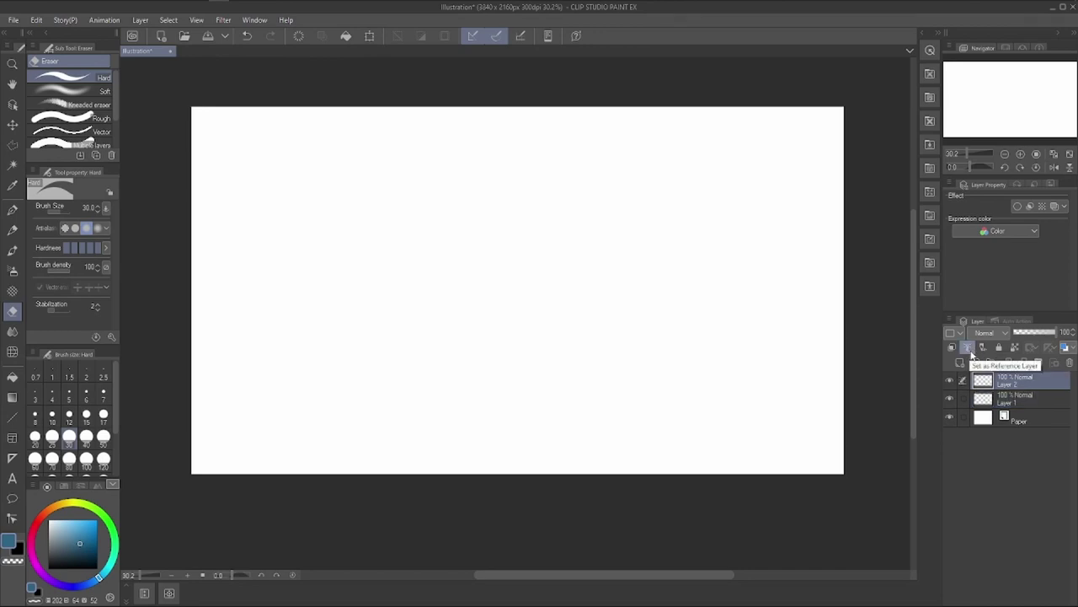
pyautogui.click(969, 350)
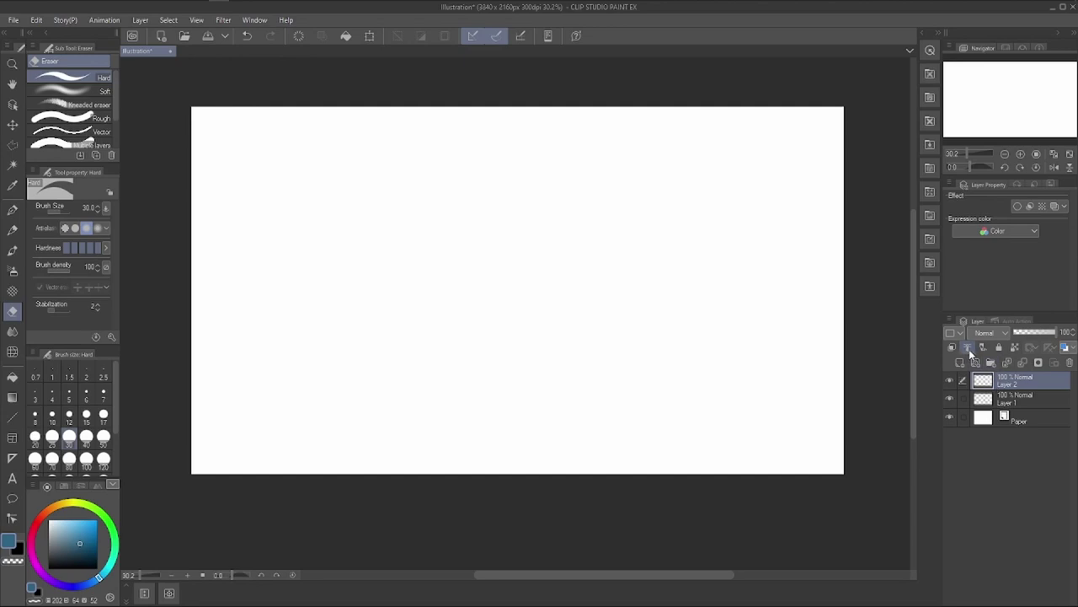
# Set Layer 1 as a draft layer.
pyautogui.click(1001, 397)
pyautogui.click(1001, 382)
pyautogui.click(1003, 398)
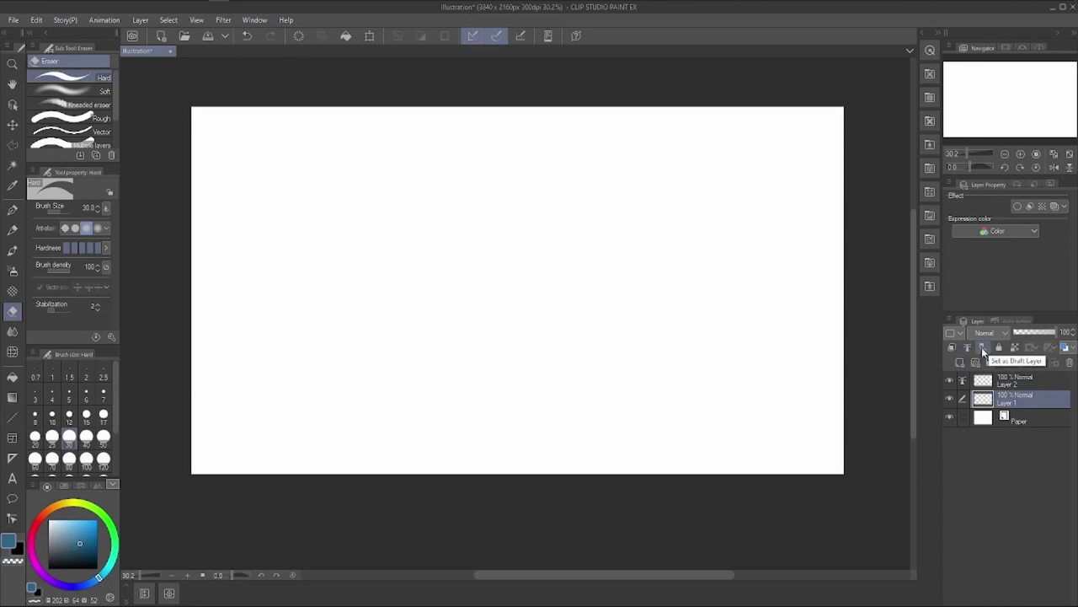
pyautogui.click(982, 347)
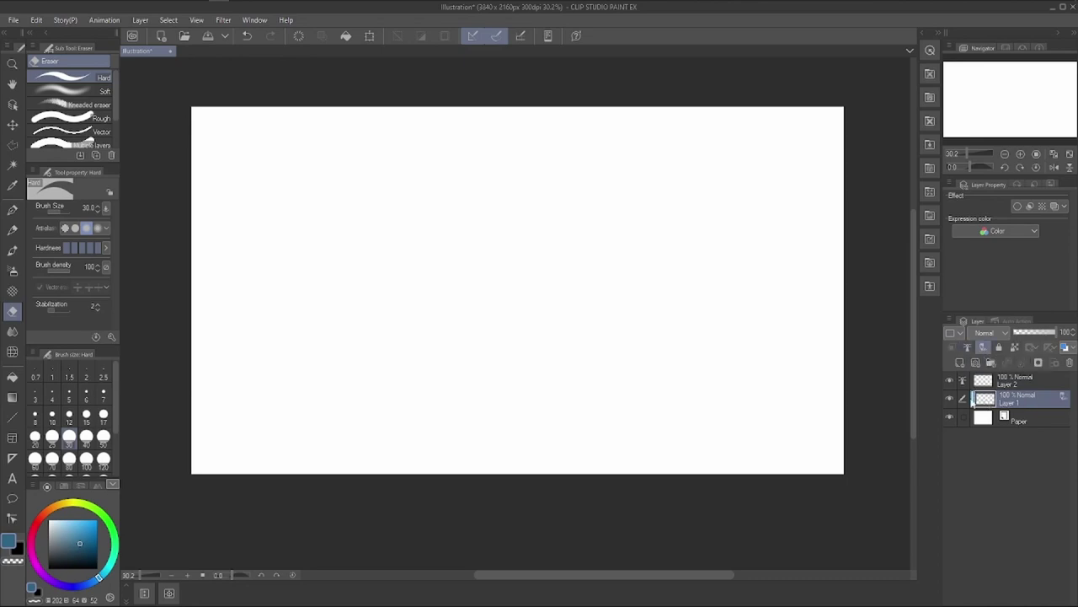
# Paint a broad dark-blue shape on draft Layer 1 with the G-pen and add thin diagonal strokes around it at brush size 57.2.
pyautogui.click(12, 211)
pyautogui.moveTo(446, 265)
pyautogui.mouseDown()
pyautogui.moveTo(578, 325)
pyautogui.moveTo(678, 313)
pyautogui.mouseUp()
pyautogui.moveTo(462, 233); pyautogui.dragTo(494, 164)
pyautogui.moveTo(482, 244); pyautogui.dragTo(528, 264)
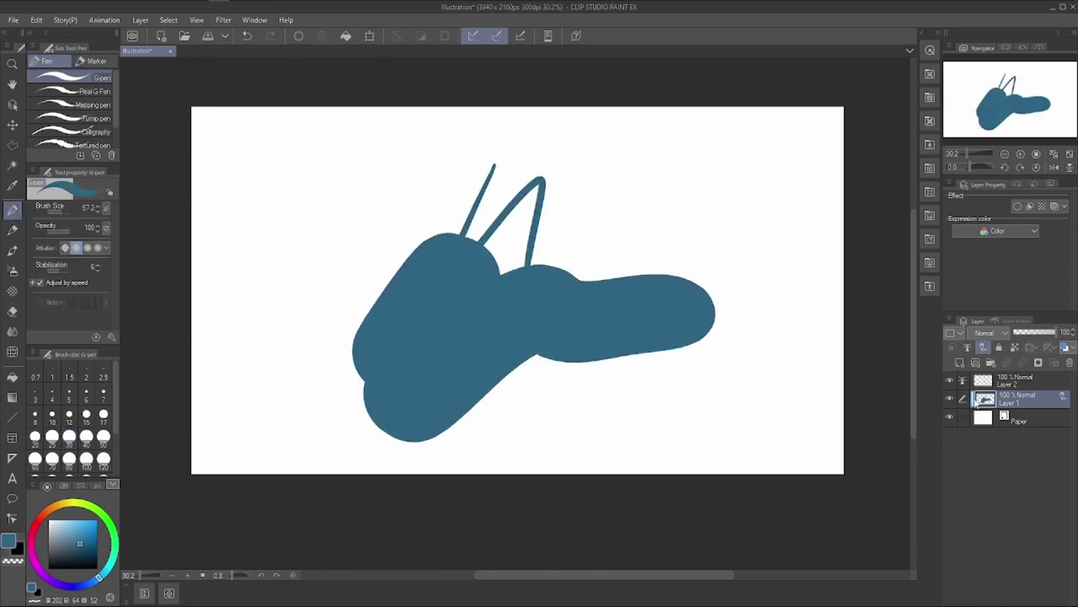
pyautogui.moveTo(791, 253); pyautogui.dragTo(730, 426)
pyautogui.moveTo(793, 223); pyautogui.dragTo(694, 436)
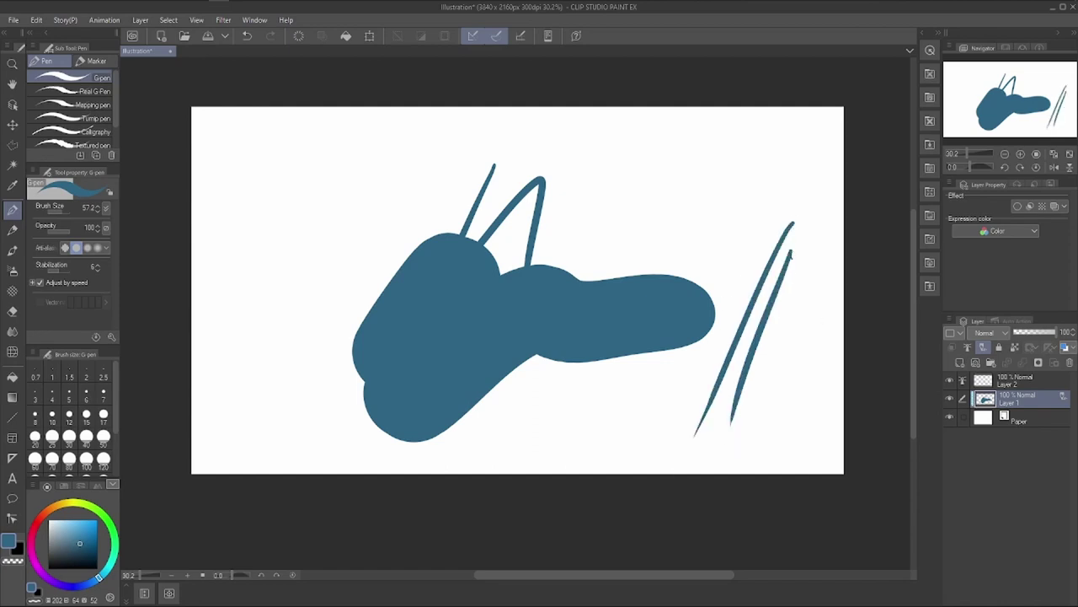
pyautogui.moveTo(674, 187)
pyautogui.mouseDown()
pyautogui.moveTo(647, 252)
pyautogui.moveTo(621, 417)
pyautogui.mouseUp()
pyautogui.moveTo(762, 198); pyautogui.dragTo(696, 283)
pyautogui.moveTo(790, 223); pyautogui.dragTo(653, 438)
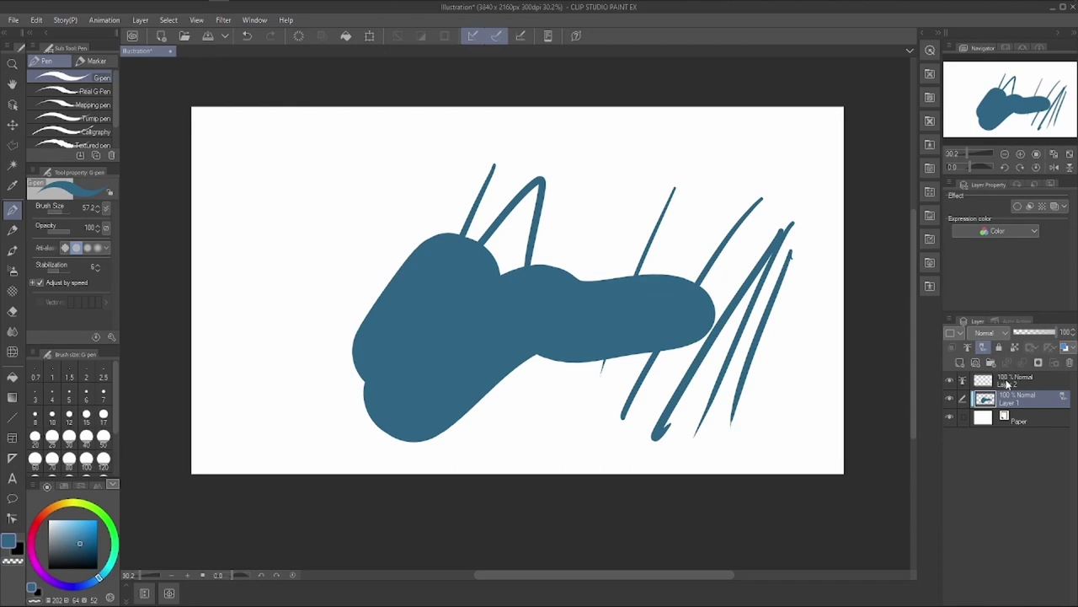
# Delete Layer 1 and Layer 2 together, leaving only the Paper layer.
pyautogui.click(1007, 384)
pyautogui.click(1070, 362)
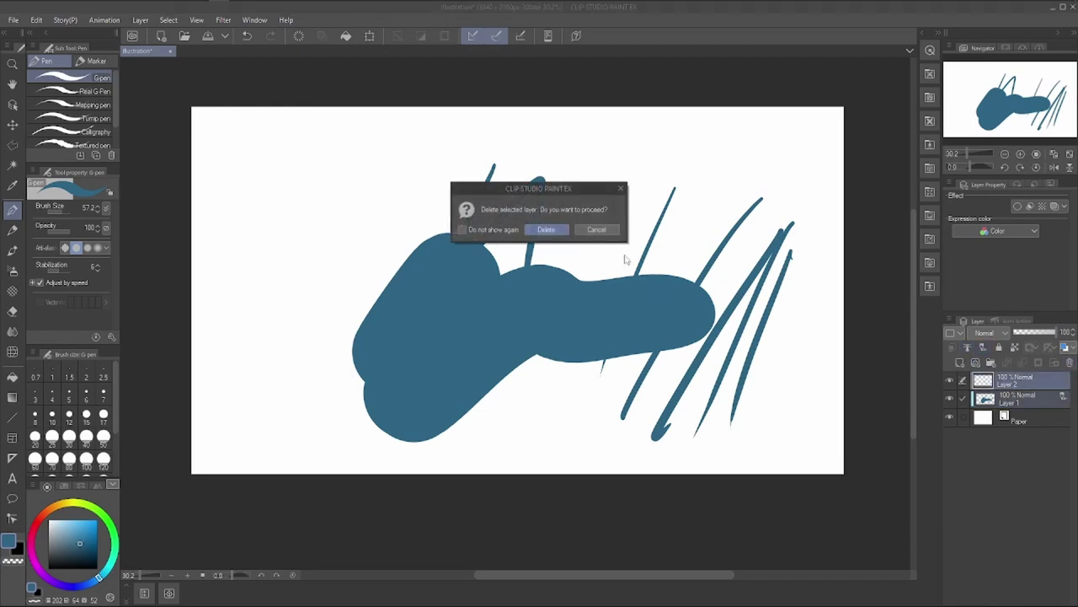
pyautogui.click(546, 229)
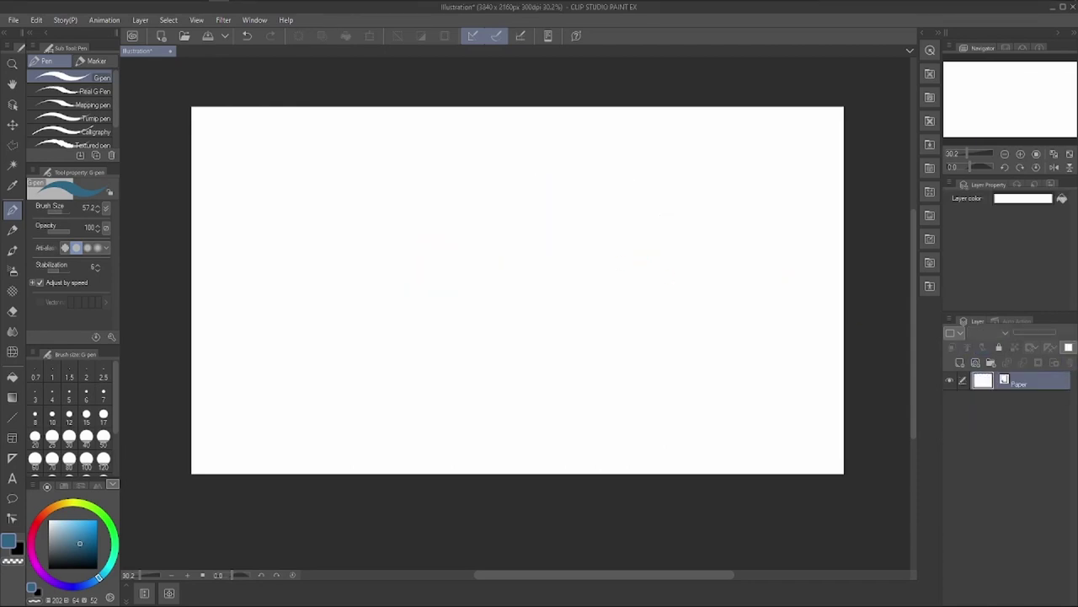
# Add a new raster layer and paint diagonal light-blue hatching strokes on it with the G-pen at brush size 122.4.
pyautogui.click(75, 520)
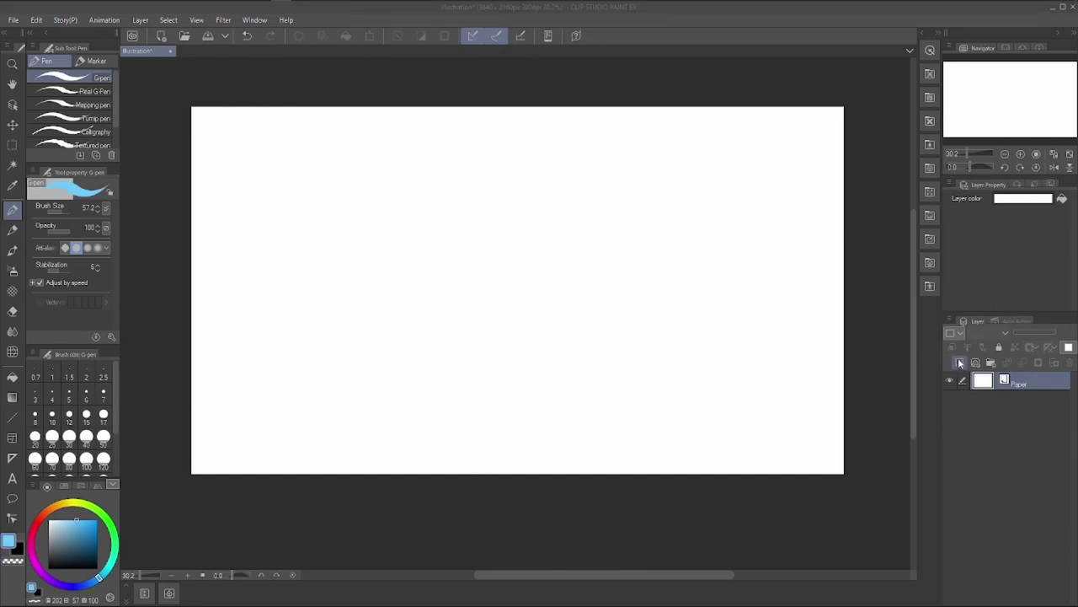
pyautogui.click(959, 363)
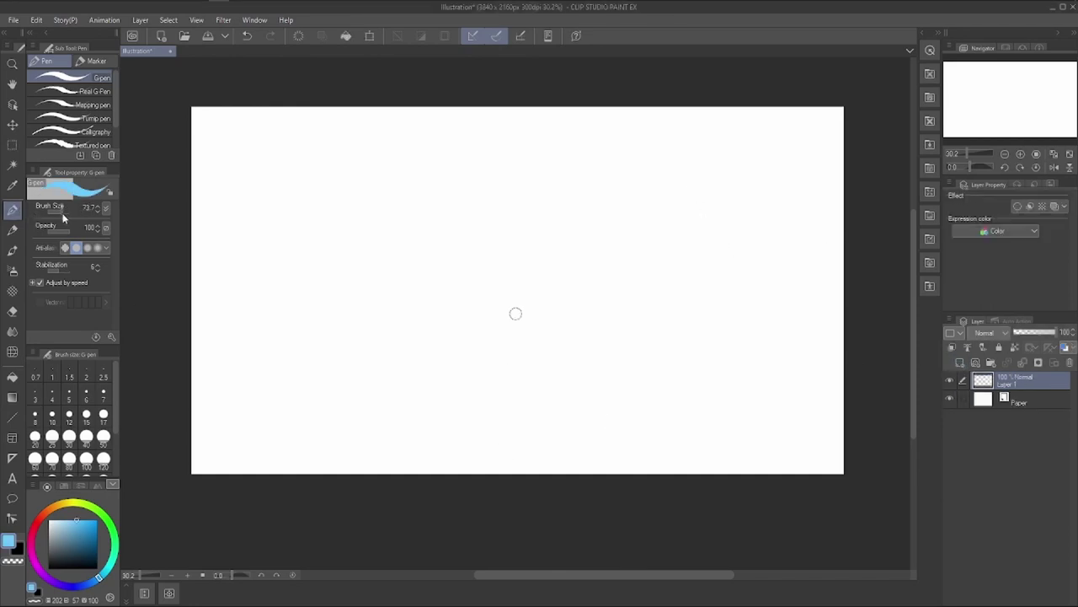
pyautogui.moveTo(64, 214); pyautogui.dragTo(69, 214)
pyautogui.moveTo(441, 166)
pyautogui.mouseDown()
pyautogui.moveTo(489, 173)
pyautogui.moveTo(345, 389)
pyautogui.moveTo(405, 401)
pyautogui.moveTo(657, 174)
pyautogui.mouseUp()
pyautogui.moveTo(649, 206); pyautogui.dragTo(462, 433)
pyautogui.moveTo(685, 234); pyautogui.dragTo(569, 386)
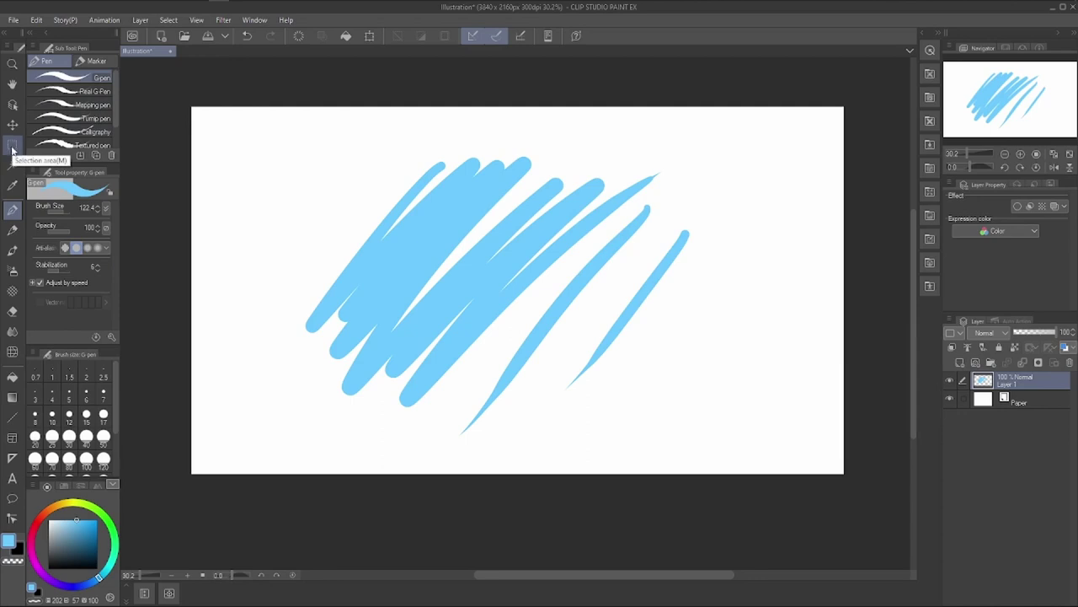
# Select a freehand area around the lower-left part of the light-blue strokes with the Lasso.
pyautogui.click(11, 146)
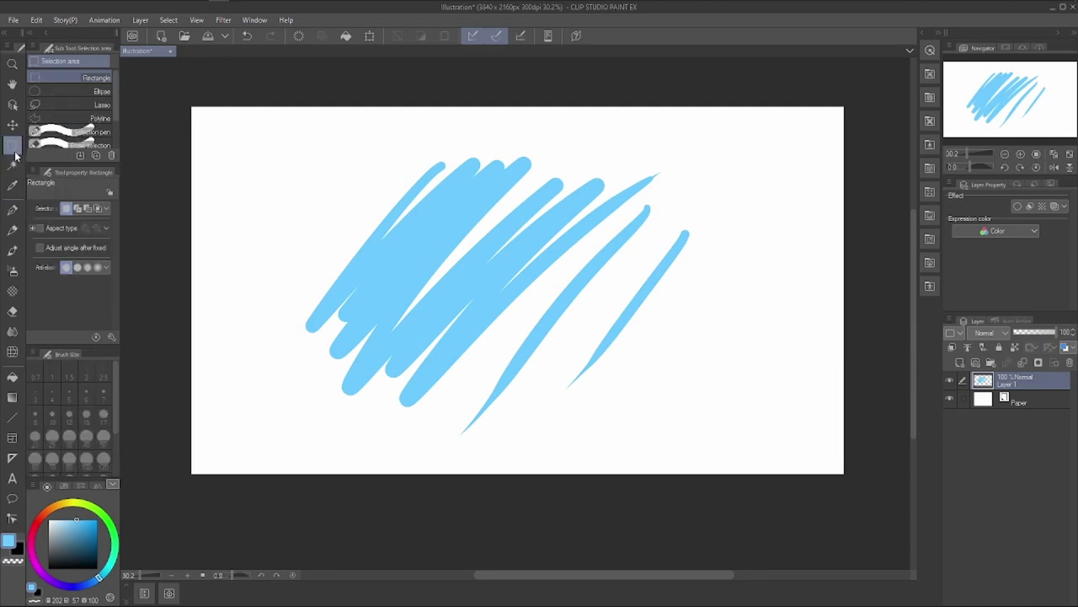
pyautogui.click(46, 104)
pyautogui.moveTo(373, 284)
pyautogui.mouseDown()
pyautogui.moveTo(439, 405)
pyautogui.moveTo(451, 262)
pyautogui.moveTo(364, 273)
pyautogui.mouseUp()
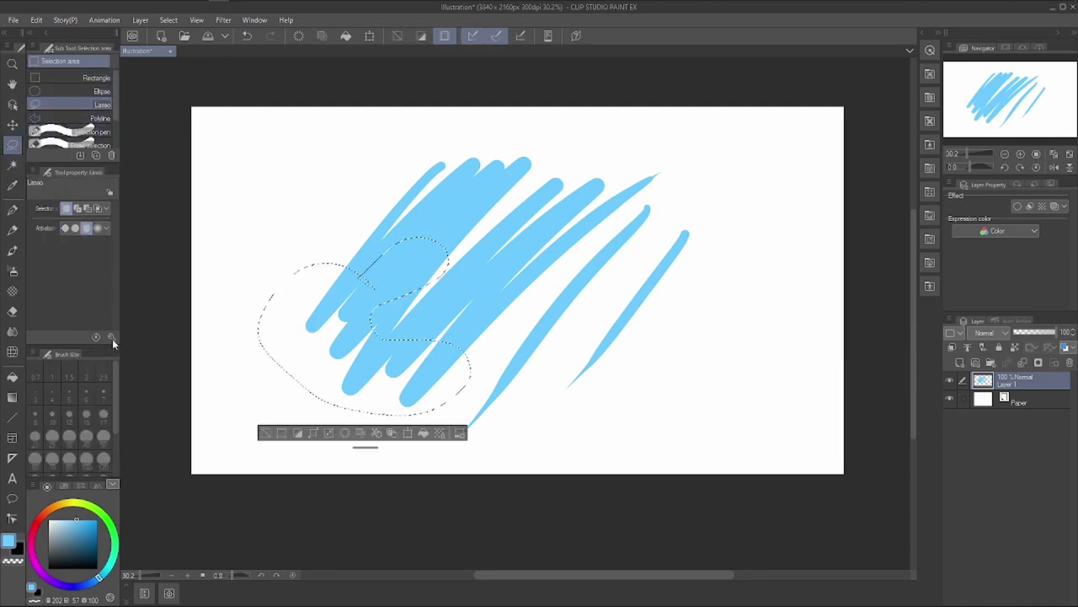
# Clear the lasso selection, then outline an irregular polygonal selection across the light-blue strokes with the Polyline tool and deselect it.
pyautogui.click(272, 434)
pyautogui.click(99, 118)
pyautogui.click(314, 318)
pyautogui.click(436, 226)
pyautogui.click(673, 245)
pyautogui.click(601, 370)
pyautogui.click(364, 420)
pyautogui.click(388, 289)
pyautogui.click(310, 406)
pyautogui.click(255, 359)
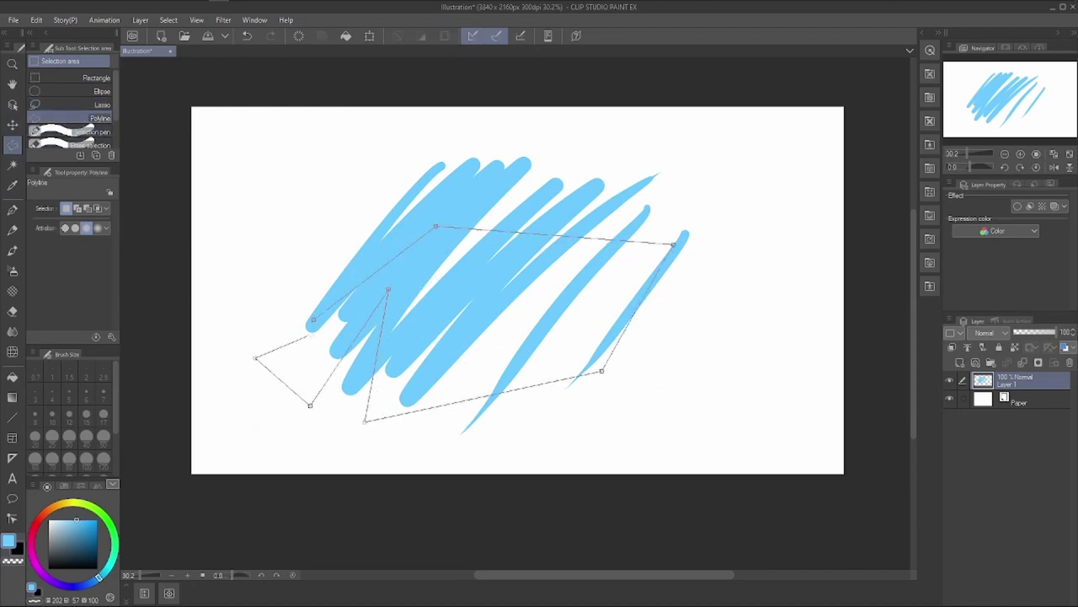
pyautogui.click(313, 319)
pyautogui.click(366, 441)
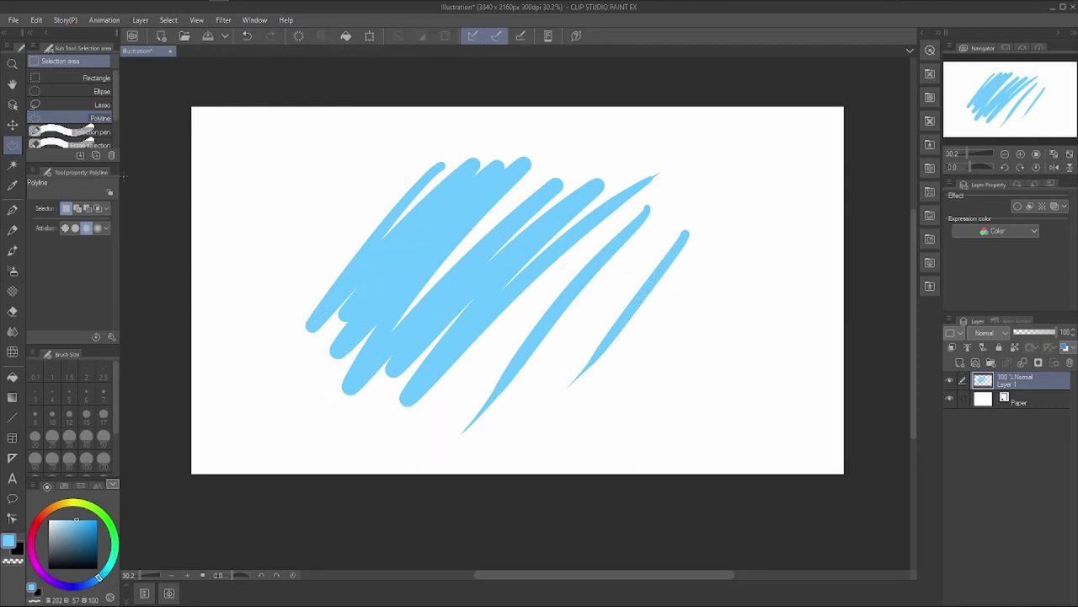
# Select a circular area over the lower middle of the strokes with the Ellipse selection tool and deselect it.
pyautogui.click(64, 91)
pyautogui.moveTo(390, 261); pyautogui.dragTo(561, 428)
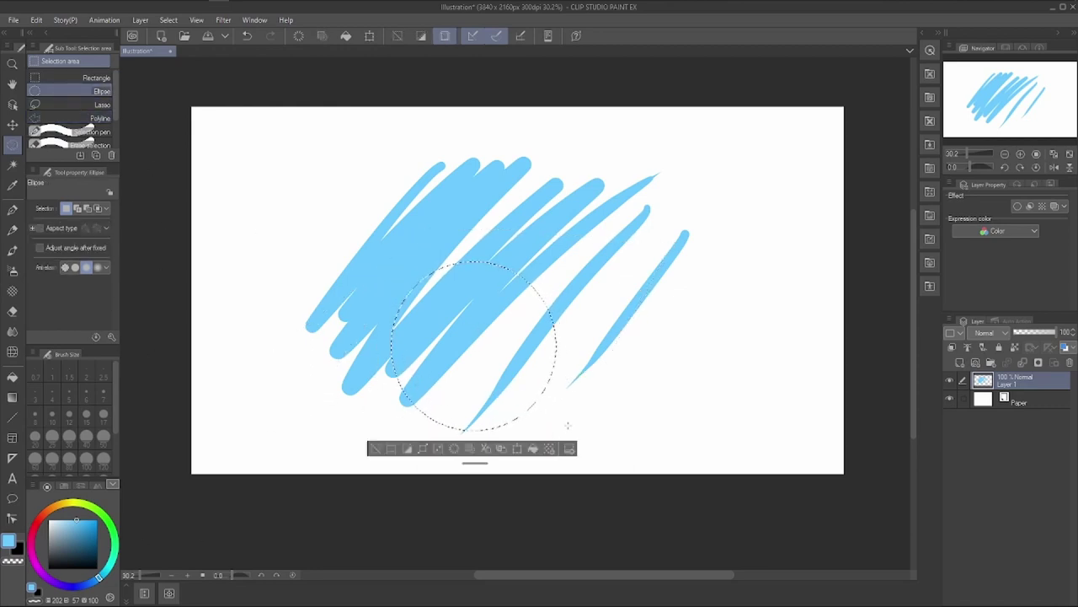
pyautogui.click(85, 78)
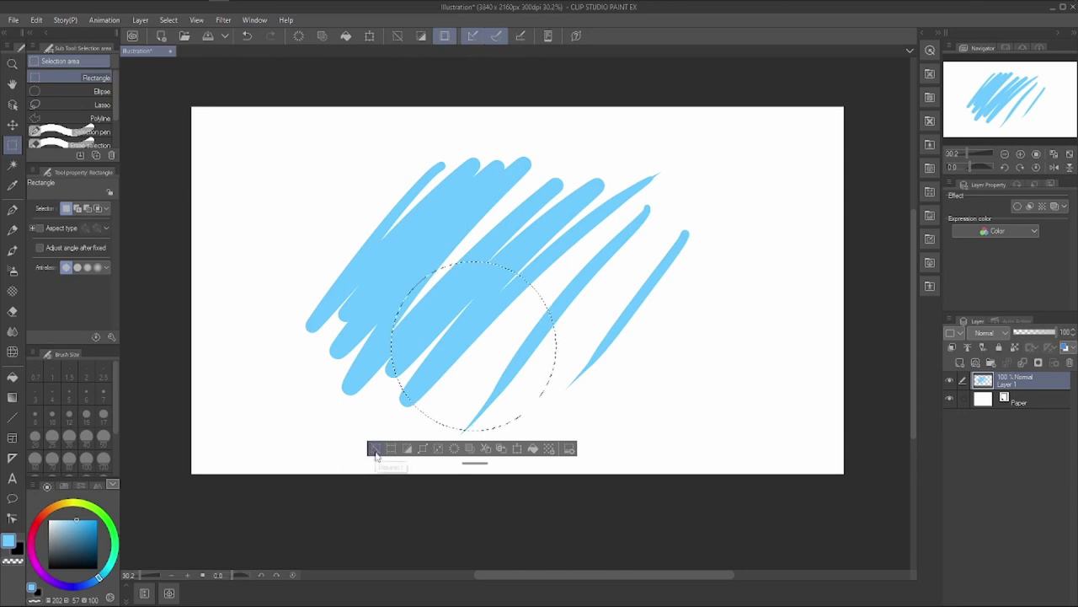
pyautogui.click(375, 448)
# Select a rectangular area across the middle of the strokes and create a layer mask from it on Layer 1.
pyautogui.moveTo(319, 200); pyautogui.dragTo(623, 379)
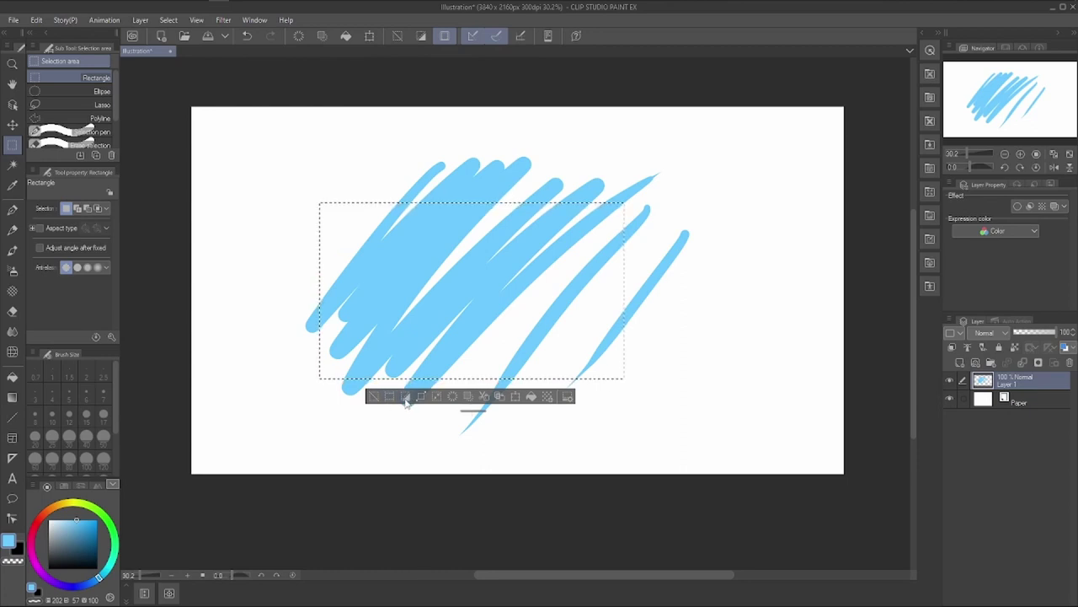
pyautogui.click(1039, 364)
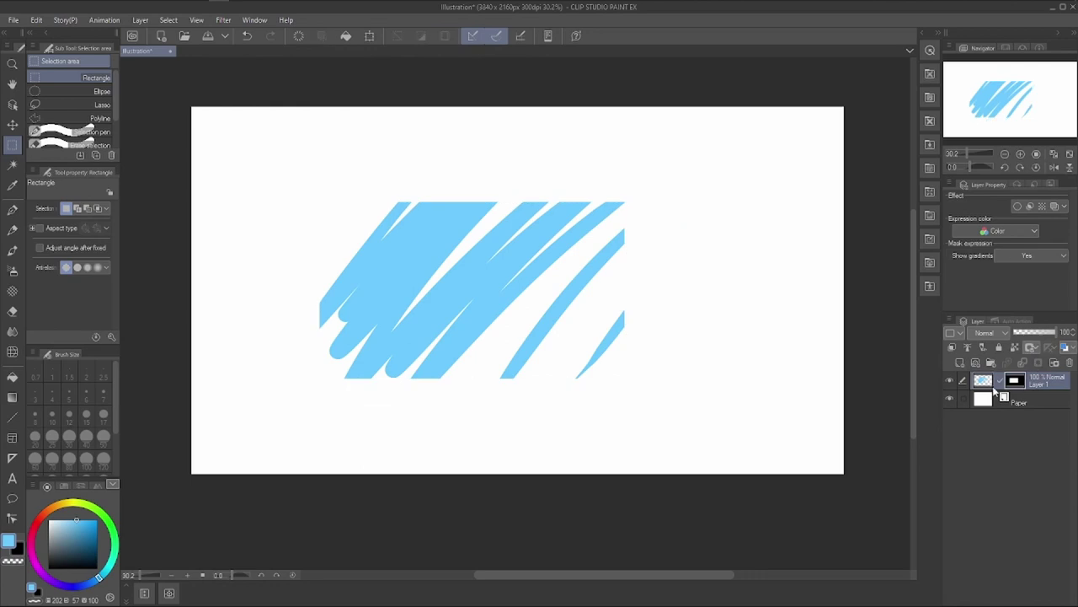
# Paint light-blue strokes in the upper-left and dark-blue strokes along the lower part of masked Layer 1 with the G-pen at size 122.4.
pyautogui.click(13, 208)
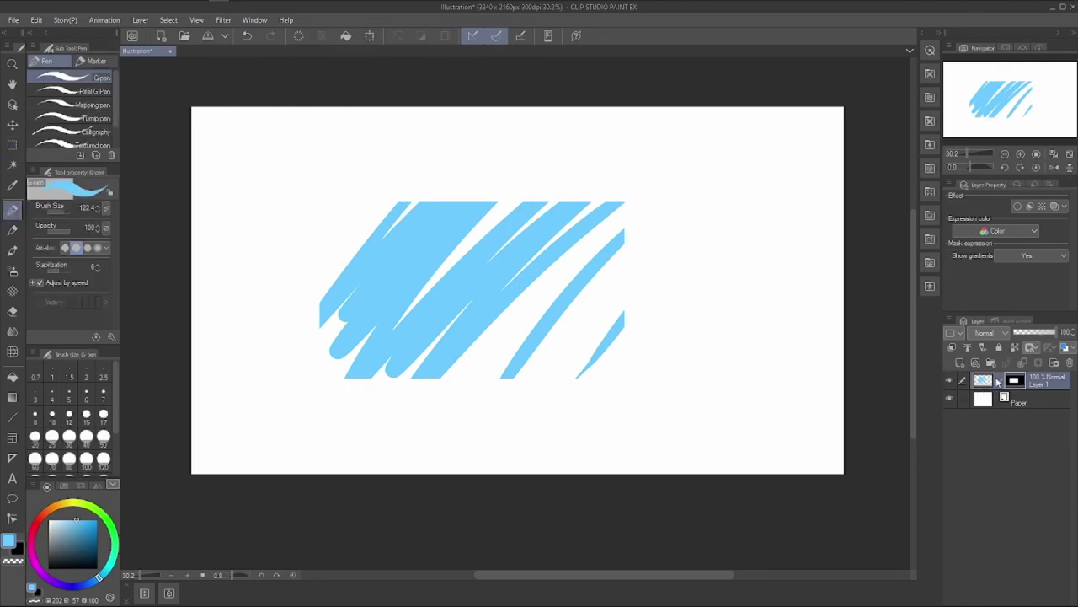
pyautogui.moveTo(421, 199); pyautogui.dragTo(331, 268)
pyautogui.moveTo(375, 204); pyautogui.dragTo(324, 283)
pyautogui.moveTo(345, 218); pyautogui.dragTo(322, 253)
pyautogui.click(94, 544)
pyautogui.moveTo(329, 370)
pyautogui.mouseDown()
pyautogui.moveTo(375, 375)
pyautogui.moveTo(531, 345)
pyautogui.moveTo(560, 375)
pyautogui.moveTo(580, 346)
pyautogui.mouseUp()
pyautogui.moveTo(396, 337); pyautogui.dragTo(322, 352)
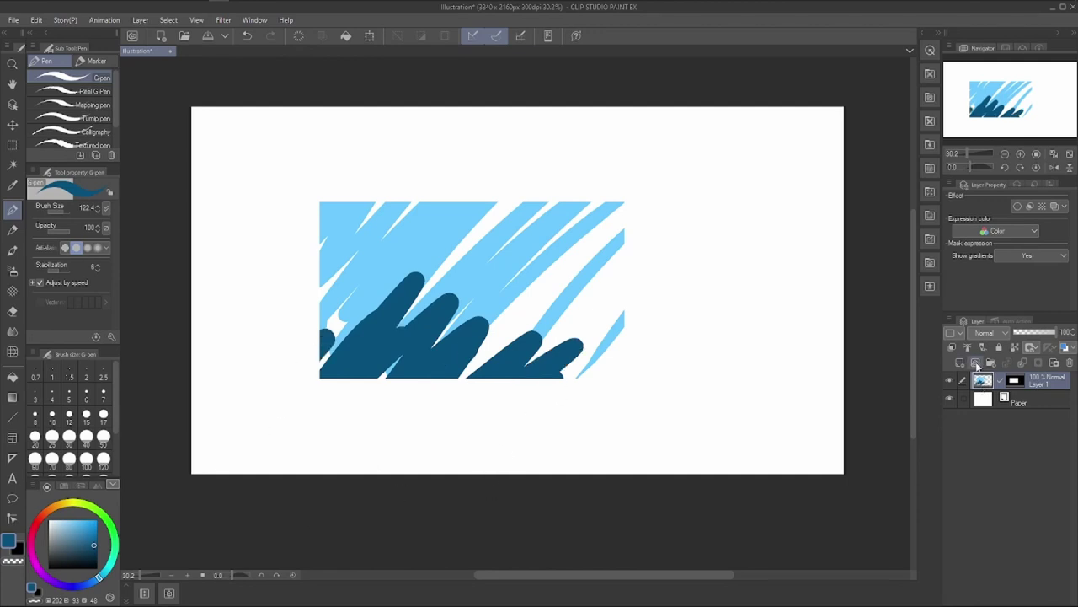
# Add a new raster layer above the masked Layer 1.
pyautogui.click(1008, 382)
pyautogui.click(986, 383)
pyautogui.click(959, 362)
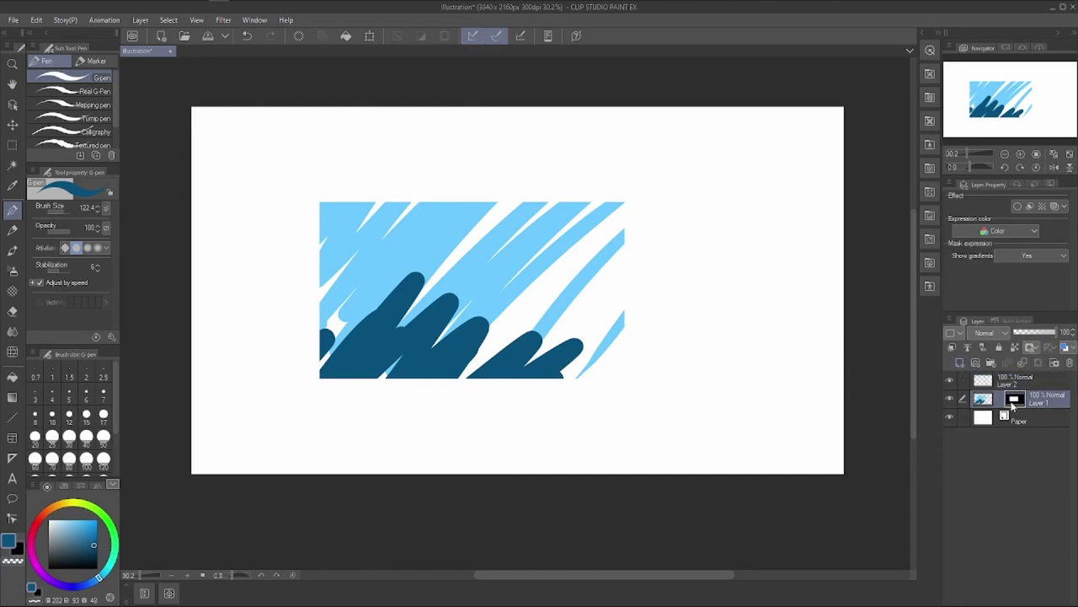
# Move the layer mask from Layer 1 to Layer 2, then return it to Layer 1.
pyautogui.moveTo(1016, 398); pyautogui.dragTo(1015, 380)
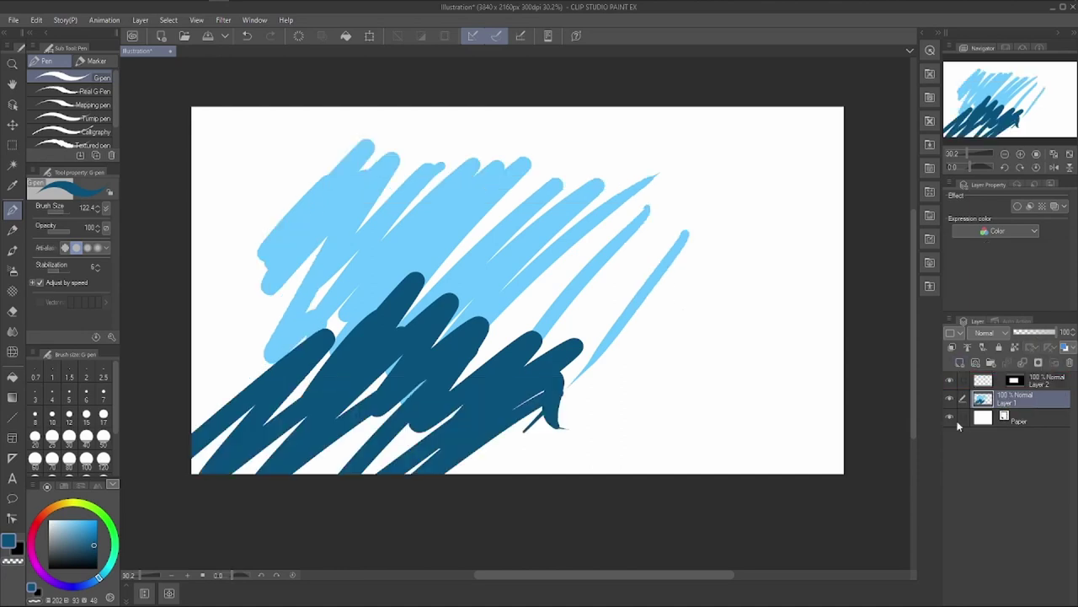
pyautogui.click(1013, 385)
pyautogui.moveTo(1012, 384); pyautogui.dragTo(1011, 402)
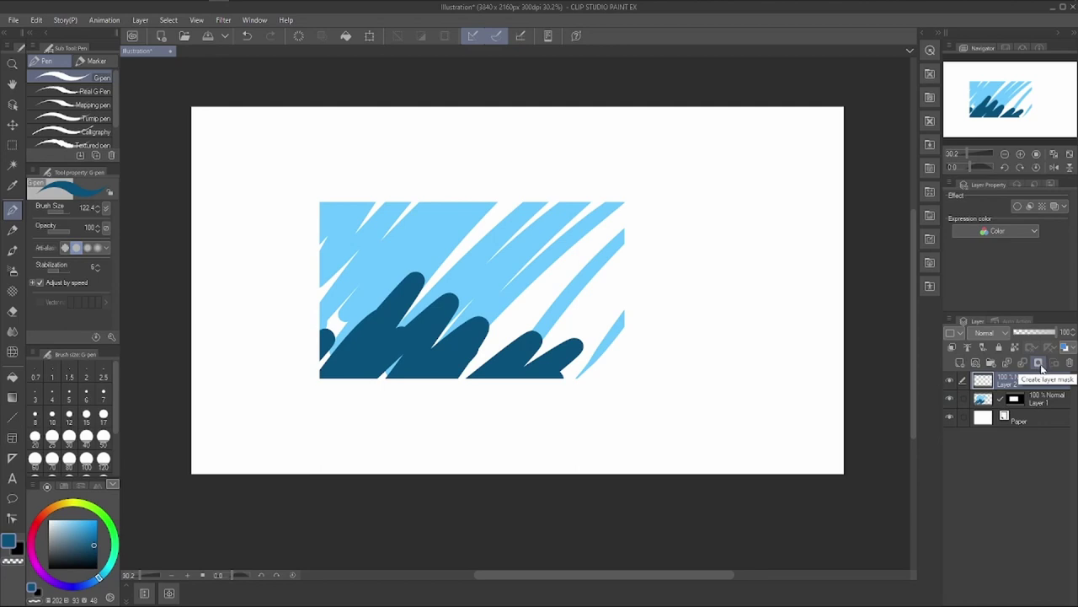
# Add a new raster layer above Layer 2 and clip it to the layer below.
pyautogui.click(986, 399)
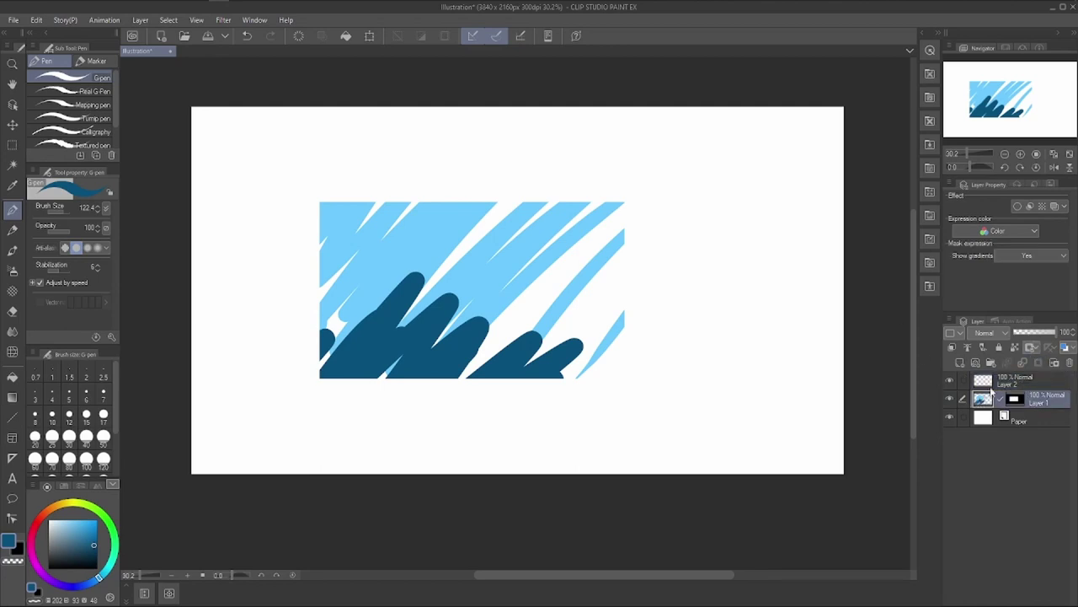
pyautogui.click(1006, 386)
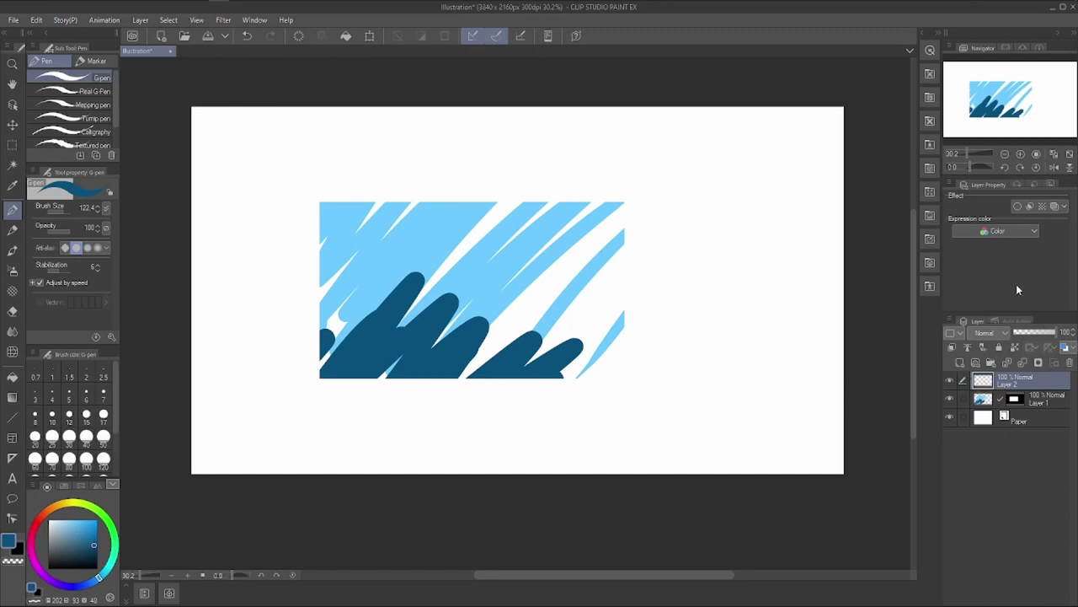
pyautogui.click(957, 363)
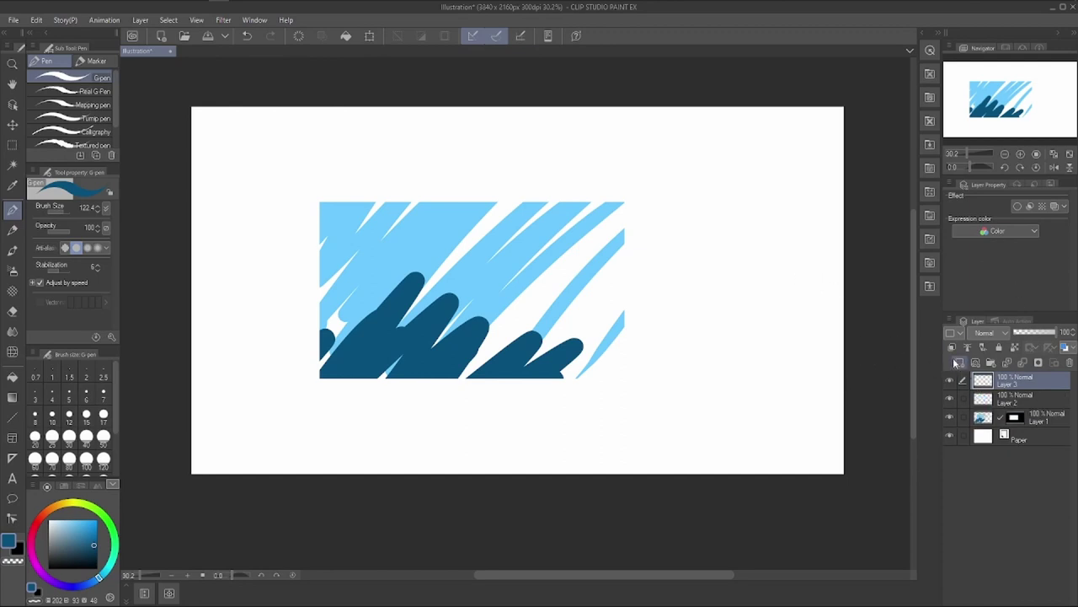
pyautogui.click(952, 348)
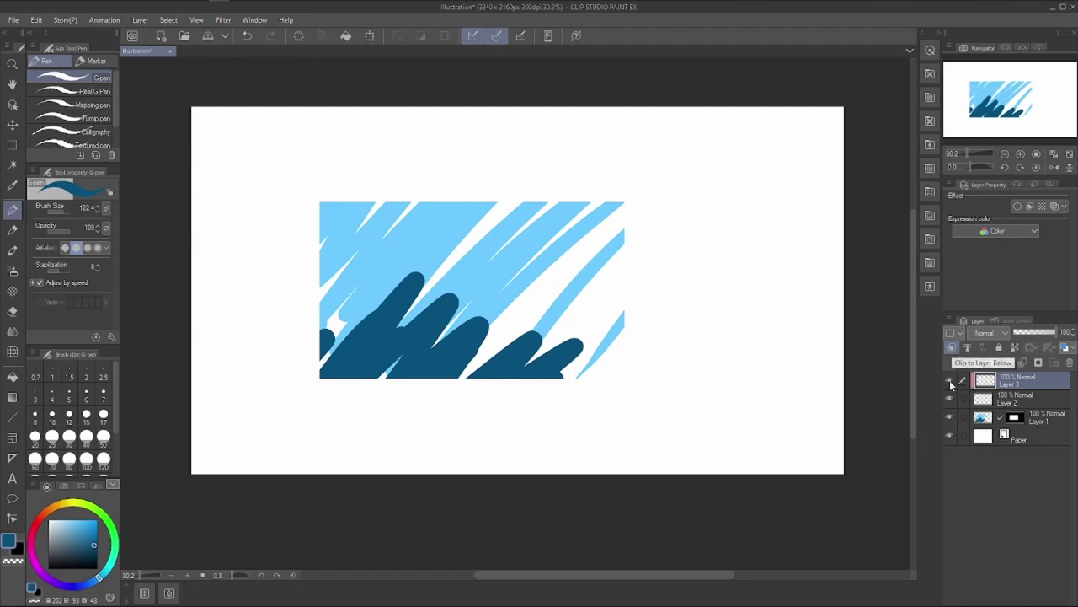
# Hide Layer 2 and Layer 3, and paint light-blue strokes across the masked area of Layer 1.
pyautogui.click(1018, 420)
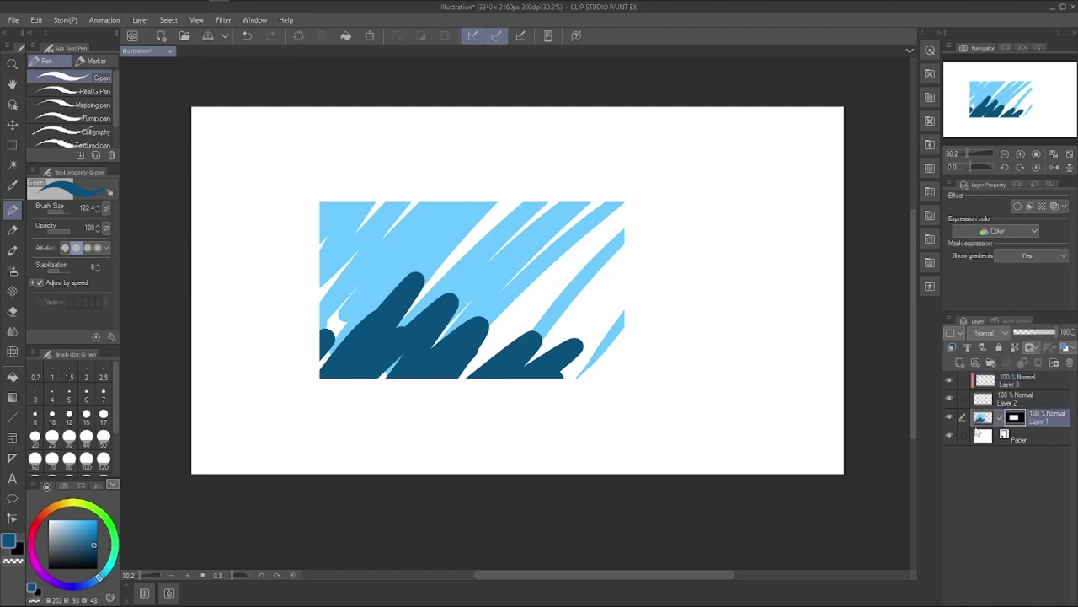
pyautogui.click(949, 399)
pyautogui.click(949, 380)
pyautogui.moveTo(96, 525); pyautogui.dragTo(82, 506)
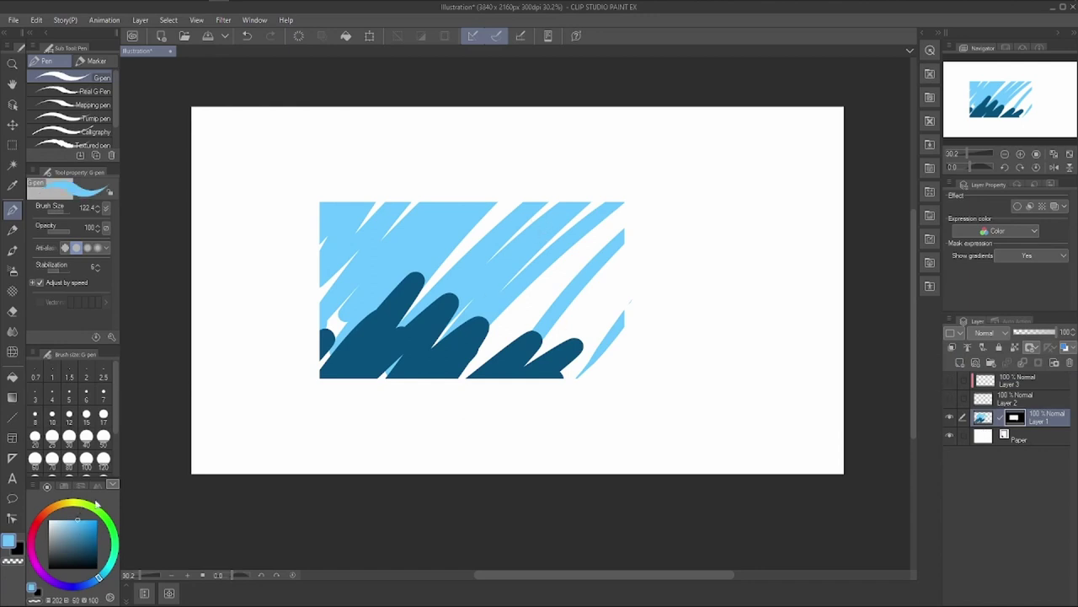
pyautogui.moveTo(345, 171)
pyautogui.mouseDown()
pyautogui.moveTo(384, 152)
pyautogui.moveTo(416, 179)
pyautogui.moveTo(295, 382)
pyautogui.moveTo(491, 194)
pyautogui.moveTo(582, 251)
pyautogui.moveTo(585, 433)
pyautogui.mouseUp()
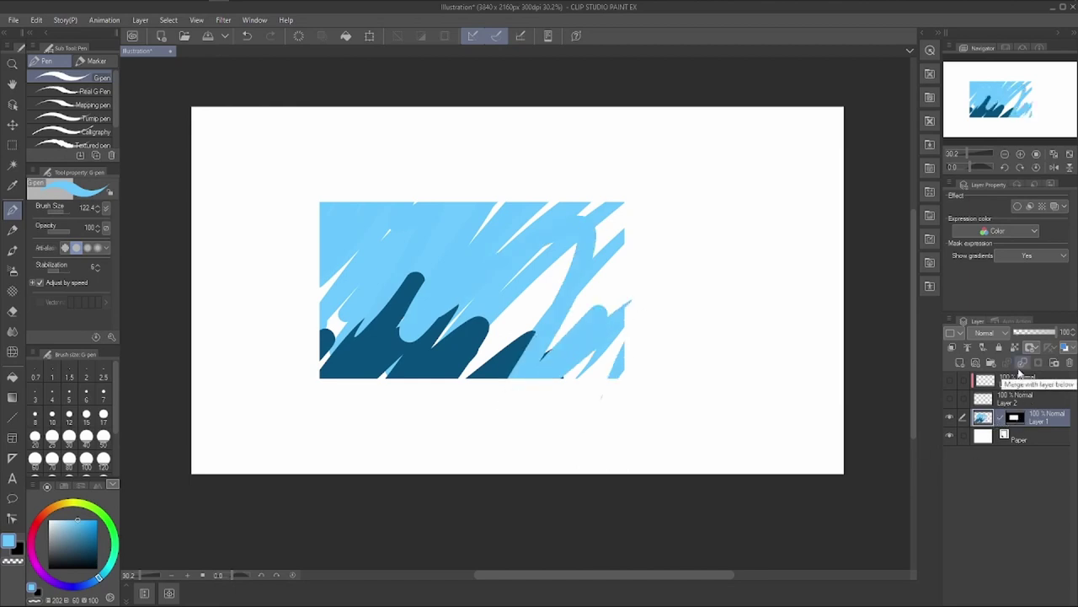
# Delete Layers 1, 2 and 3, leaving only the Paper layer.
pyautogui.click(963, 398)
pyautogui.click(1069, 362)
pyautogui.click(546, 230)
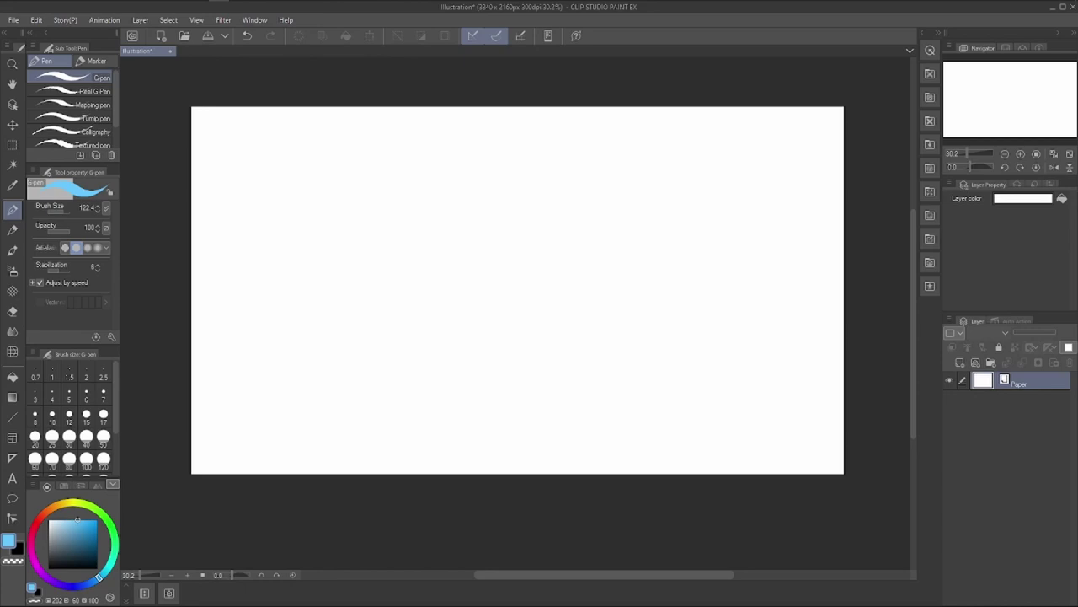
# Add three new raster layers above the Paper layer.
pyautogui.scroll(1, 392, 115)
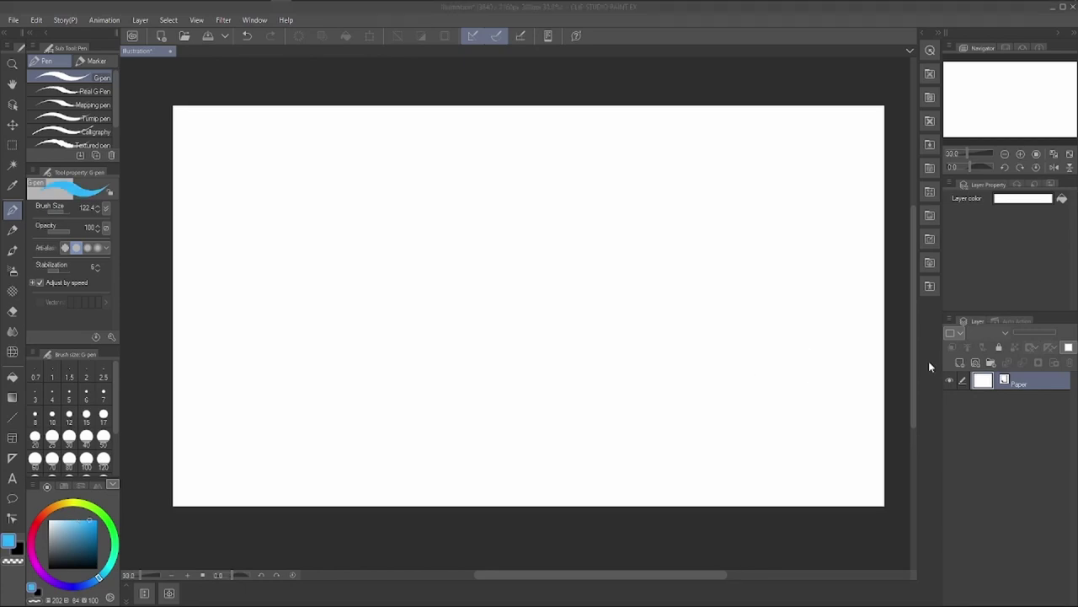
pyautogui.click(960, 363)
pyautogui.click(960, 363)
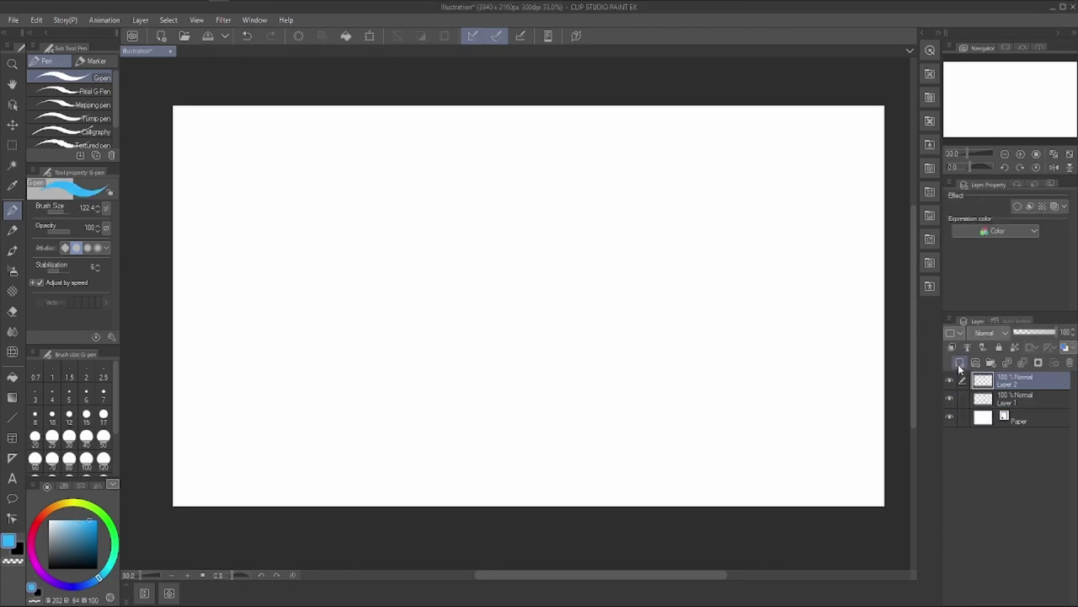
pyautogui.click(960, 363)
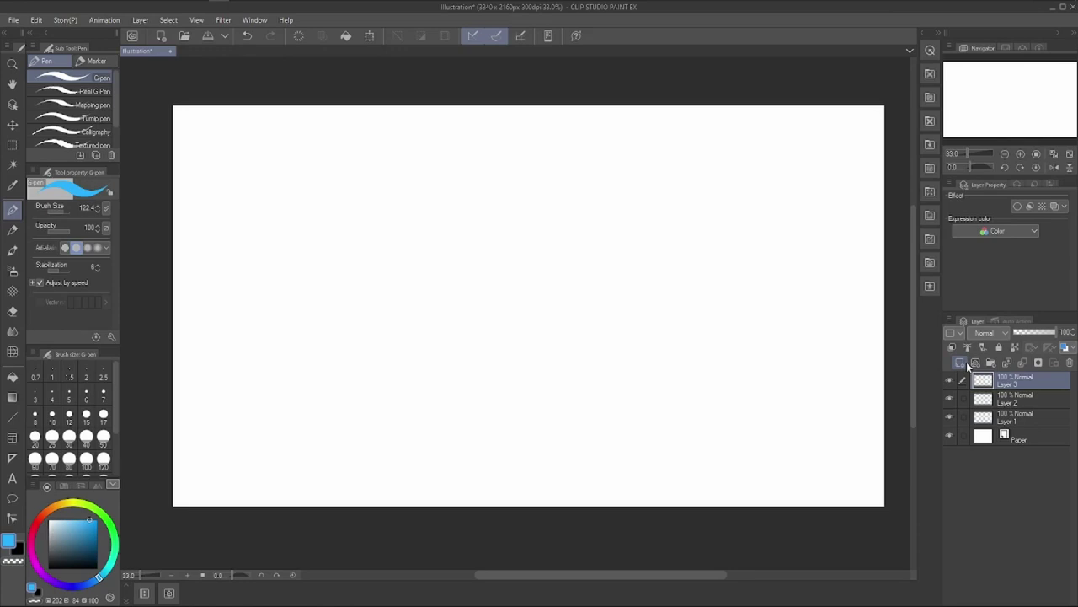
# Paint overlapping G-pen scribbles in a different colour per layer: bright blue on Layer 3, grey-blue on Layer 2, dark slate on Layer 1.
pyautogui.moveTo(363, 202)
pyautogui.mouseDown()
pyautogui.moveTo(308, 226)
pyautogui.moveTo(411, 180)
pyautogui.moveTo(361, 261)
pyautogui.moveTo(411, 268)
pyautogui.moveTo(431, 327)
pyautogui.mouseUp()
pyautogui.click(1011, 397)
pyautogui.click(74, 533)
pyautogui.moveTo(371, 272)
pyautogui.mouseDown()
pyautogui.moveTo(307, 331)
pyautogui.moveTo(327, 374)
pyautogui.moveTo(451, 325)
pyautogui.moveTo(499, 381)
pyautogui.mouseUp()
pyautogui.click(1011, 416)
pyautogui.click(69, 553)
pyautogui.moveTo(627, 208)
pyautogui.mouseDown()
pyautogui.moveTo(477, 268)
pyautogui.moveTo(468, 363)
pyautogui.moveTo(664, 268)
pyautogui.moveTo(594, 411)
pyautogui.moveTo(573, 422)
pyautogui.mouseUp()
# Duplicate Layers 1, 2 and 3 together and merge the three copies into one layer.
pyautogui.click(963, 384)
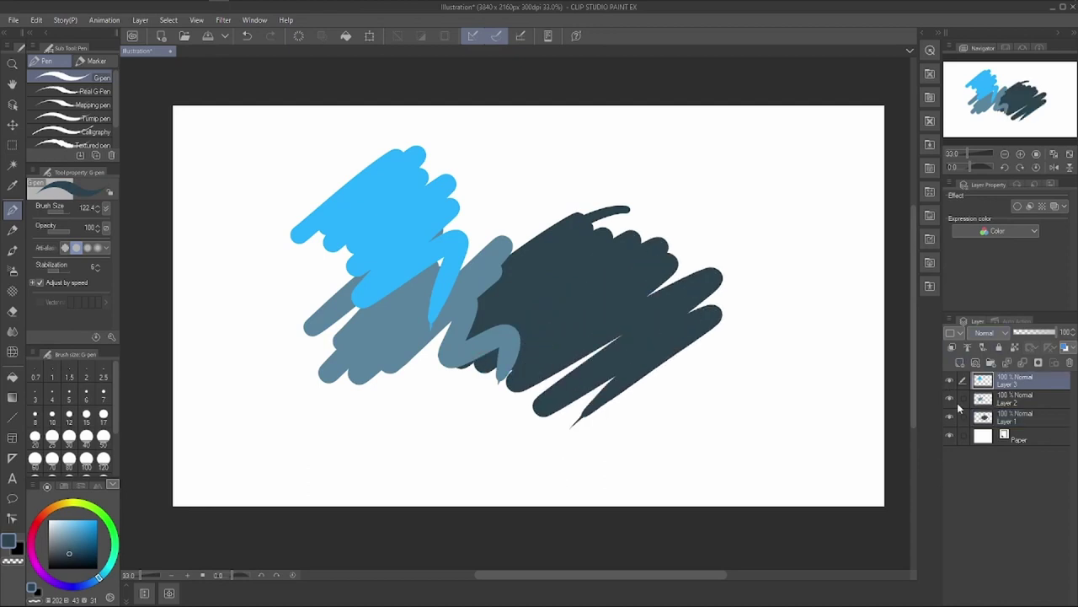
pyautogui.keyDown('shift'); pyautogui.click(1010, 421); pyautogui.keyUp('shift')
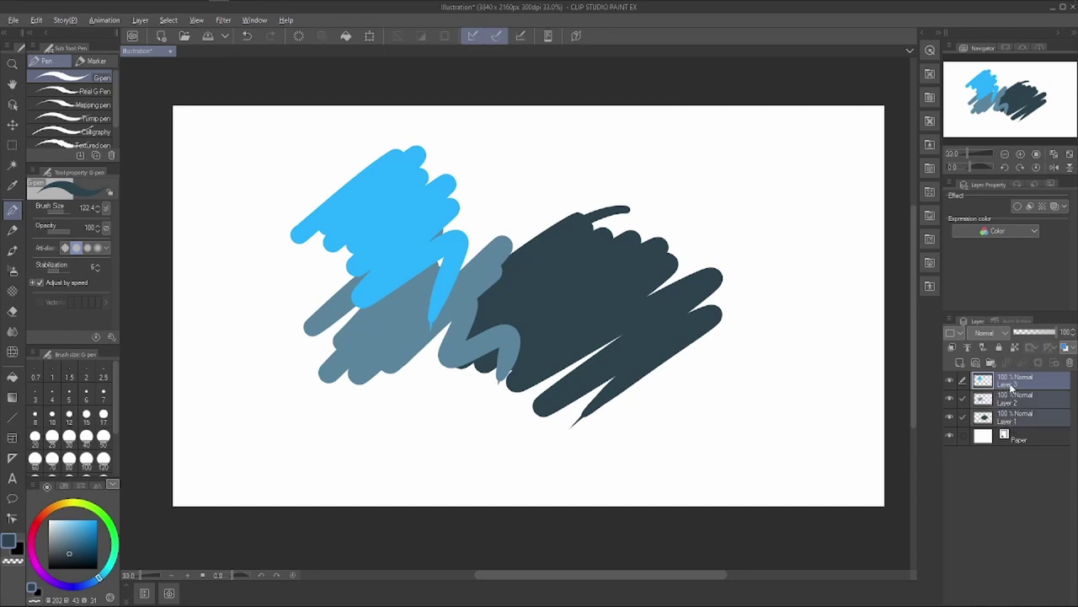
pyautogui.moveTo(1011, 383); pyautogui.dragTo(1011, 379)
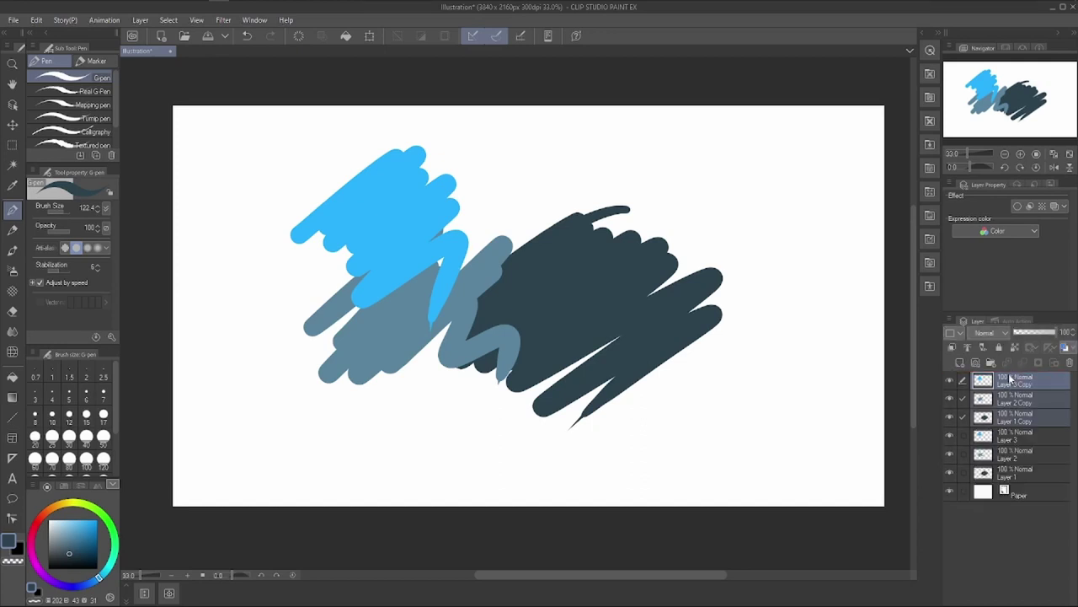
pyautogui.rightClick(1011, 385)
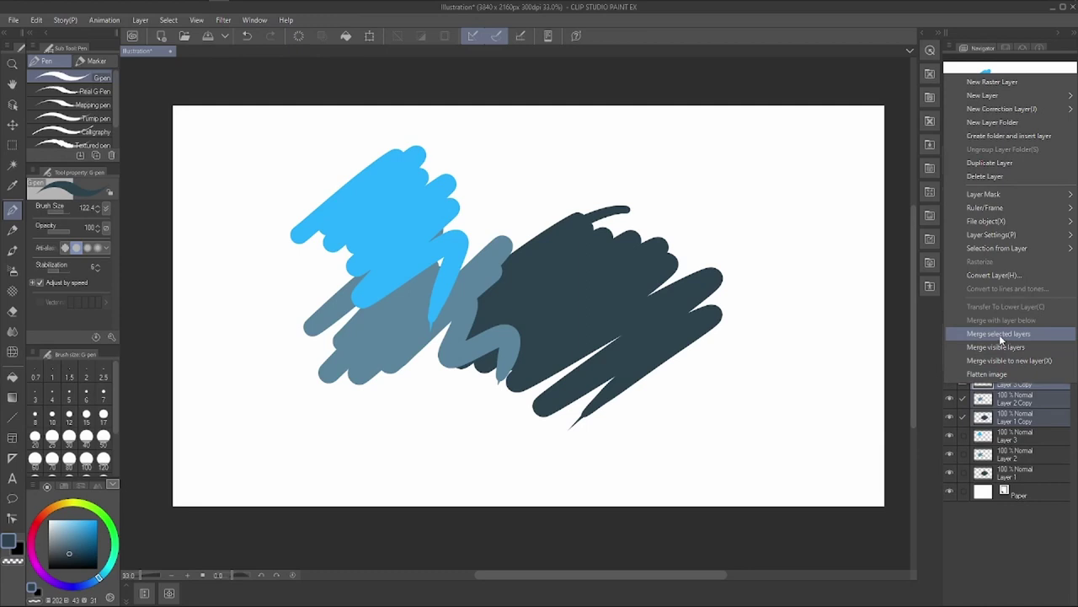
pyautogui.click(999, 335)
# Hide the original Layers 1, 2 and 3, and toggle the merged copy off and back on.
pyautogui.click(951, 401)
pyautogui.click(951, 417)
pyautogui.click(950, 380)
pyautogui.click(951, 380)
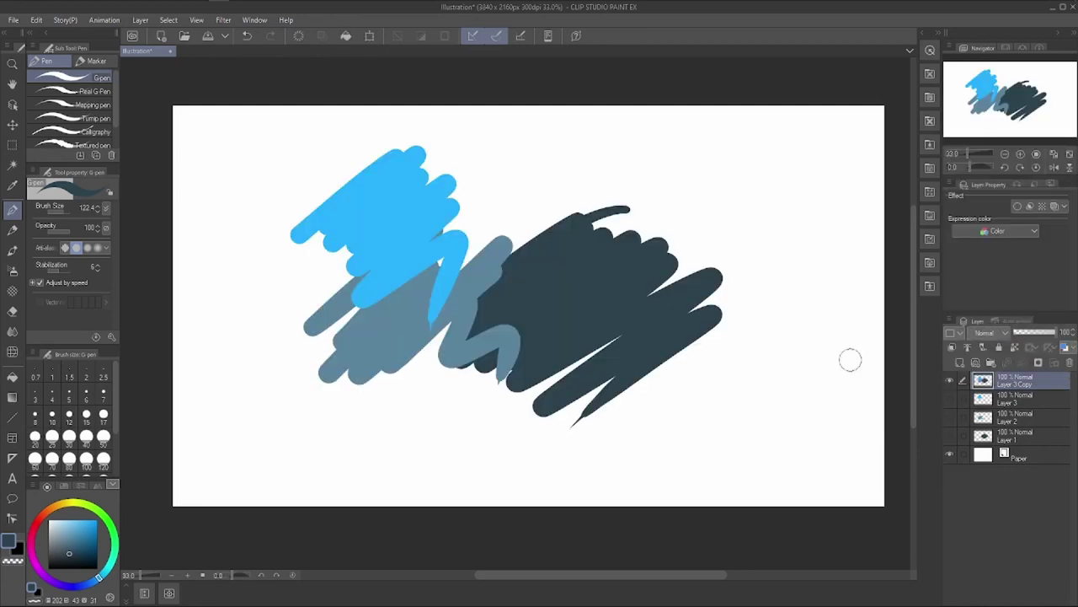
# Move the merged copy slightly to the right with the transform tool and apply it.
pyautogui.click(369, 36)
pyautogui.moveTo(578, 301)
pyautogui.mouseDown()
pyautogui.moveTo(478, 345)
pyautogui.moveTo(696, 365)
pyautogui.moveTo(662, 349)
pyautogui.moveTo(668, 363)
pyautogui.mouseUp()
pyautogui.moveTo(548, 355); pyautogui.dragTo(522, 309)
pyautogui.click(519, 452)
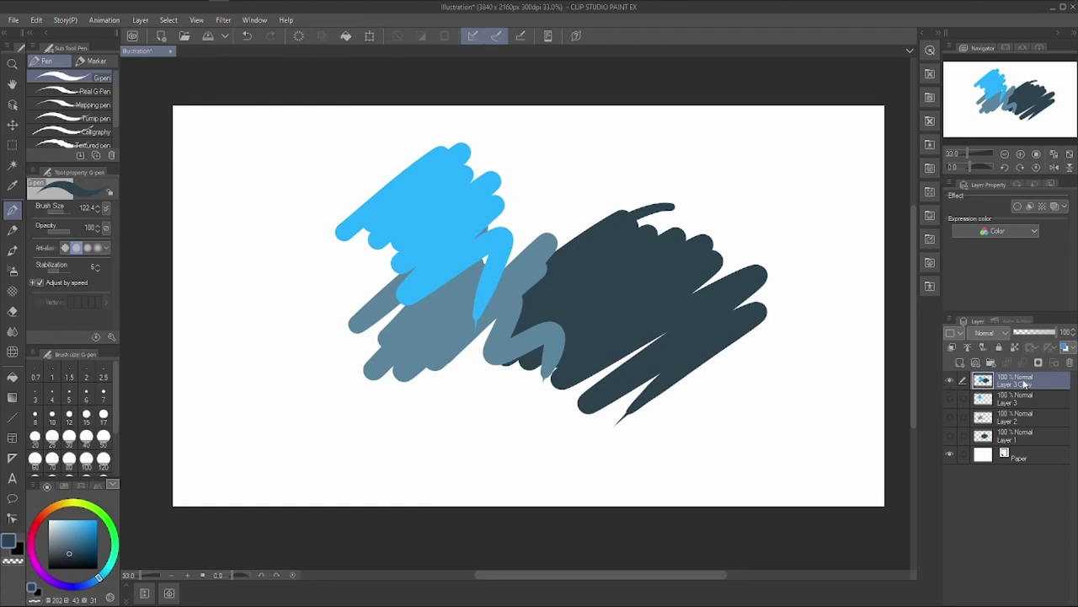
# Delete the merged copy and show the original Layers 1, 2 and 3 again.
pyautogui.click(1071, 364)
pyautogui.click(524, 227)
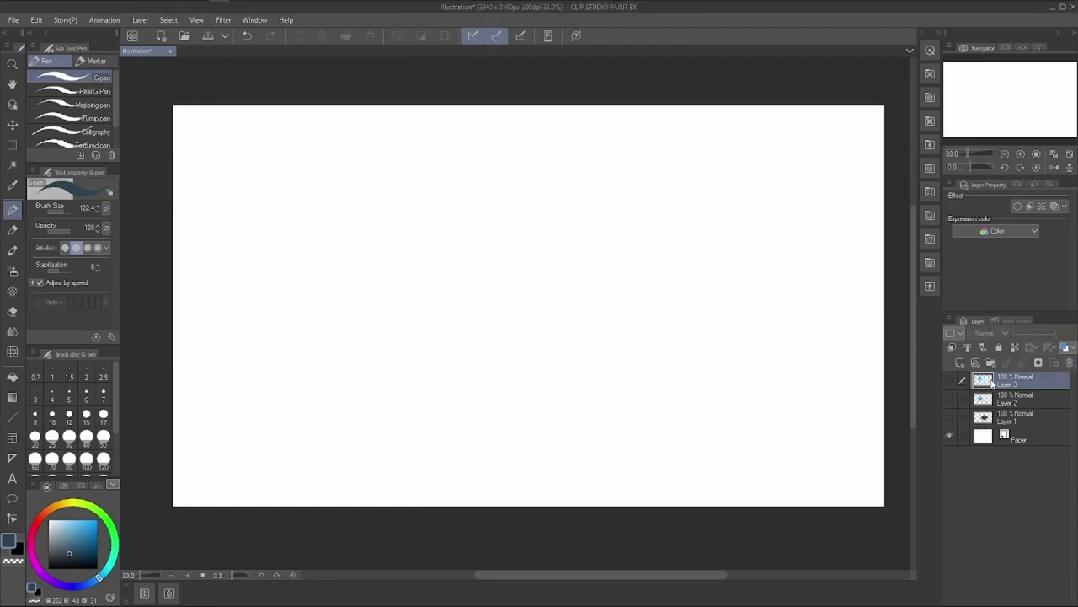
pyautogui.moveTo(951, 381); pyautogui.dragTo(951, 419)
# Merge the original Layers 1, 2 and 3 into one layer and toggle its visibility off and on.
pyautogui.keyDown('shift'); pyautogui.click(1001, 420); pyautogui.keyUp('shift')
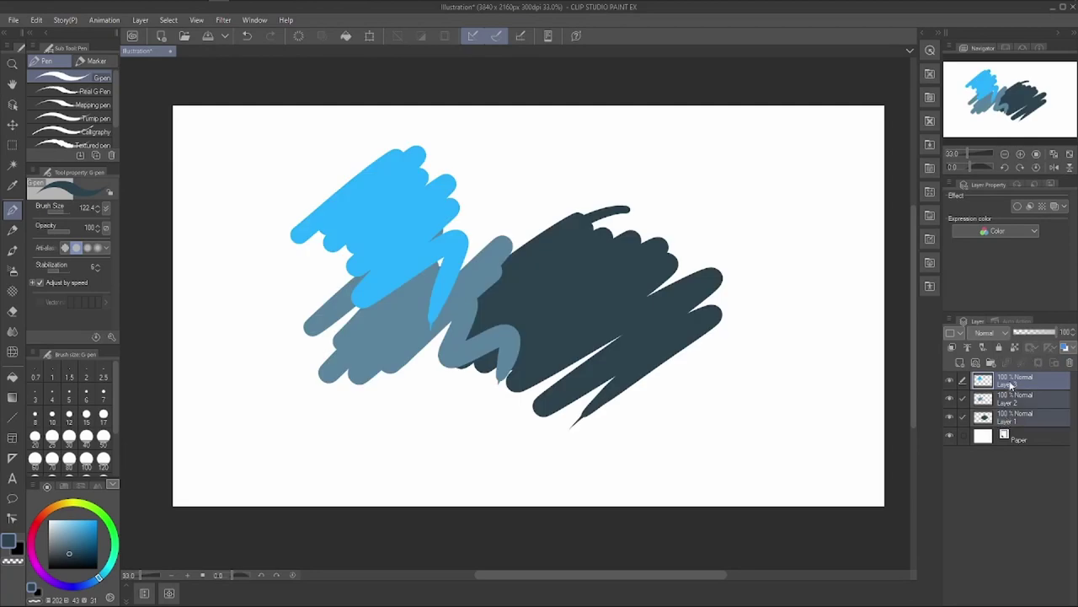
pyautogui.rightClick(1011, 385)
pyautogui.click(998, 332)
pyautogui.click(950, 381)
pyautogui.click(950, 381)
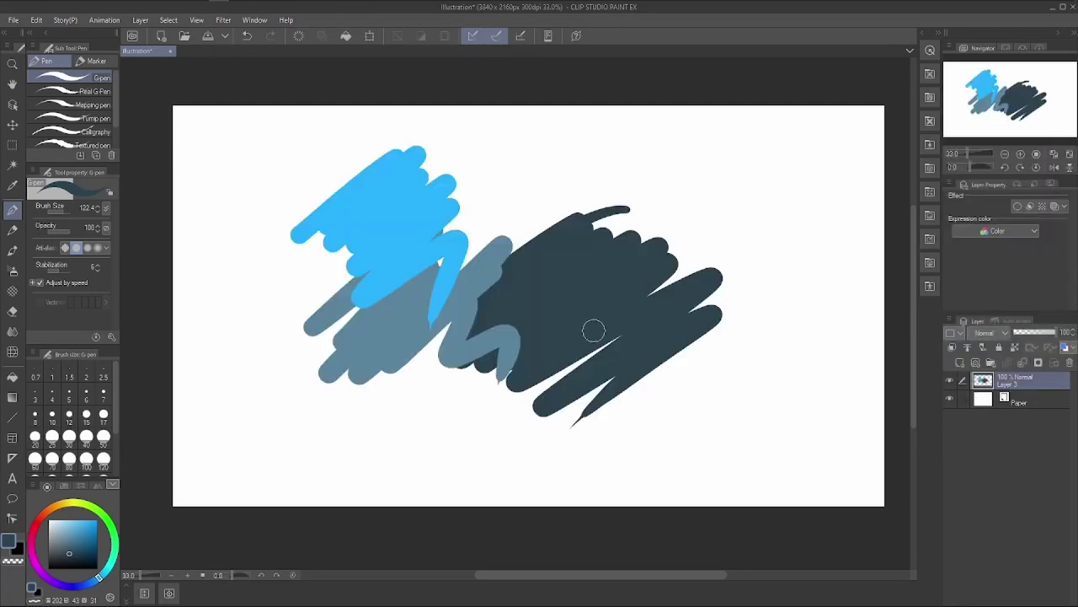
# Move the merged layer slightly right and down with the transform tool, then undo both the move and the merge.
pyautogui.click(370, 36)
pyautogui.moveTo(498, 257); pyautogui.dragTo(533, 267)
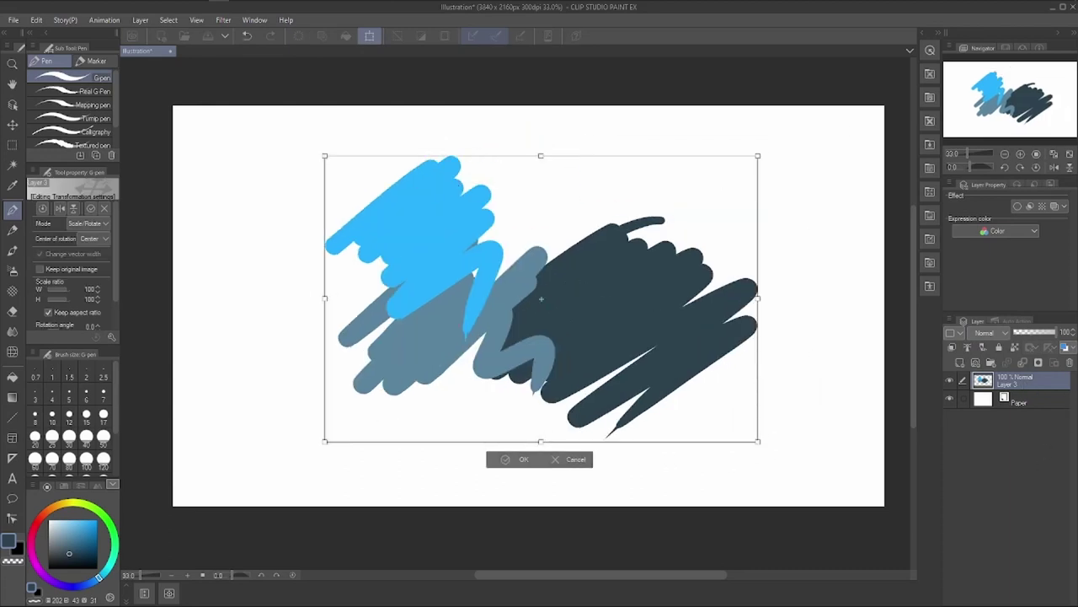
pyautogui.press('Return')
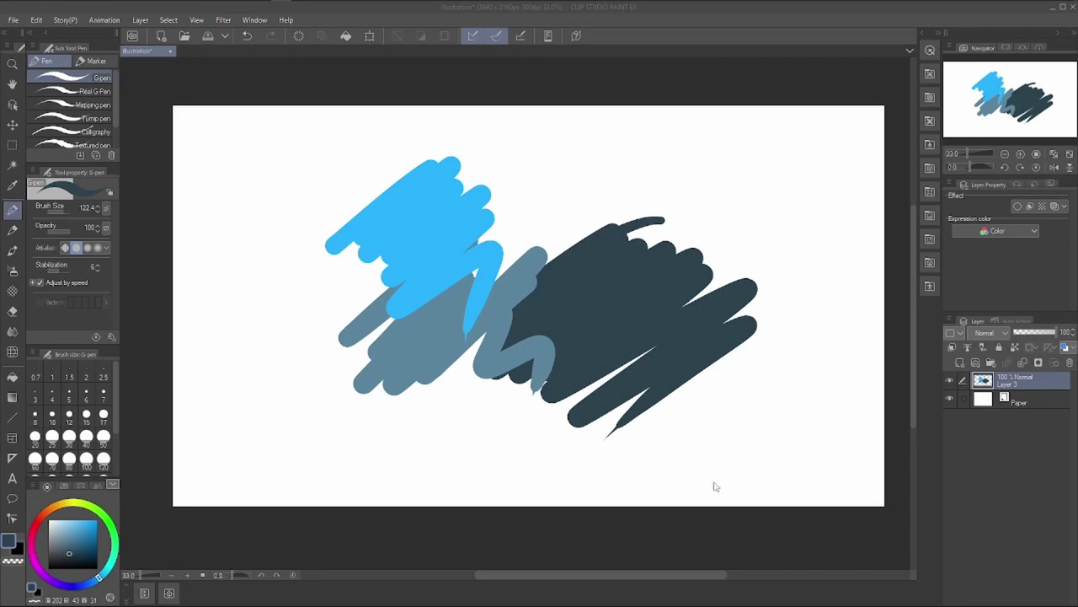
pyautogui.hotkey('ctrl', 'z')
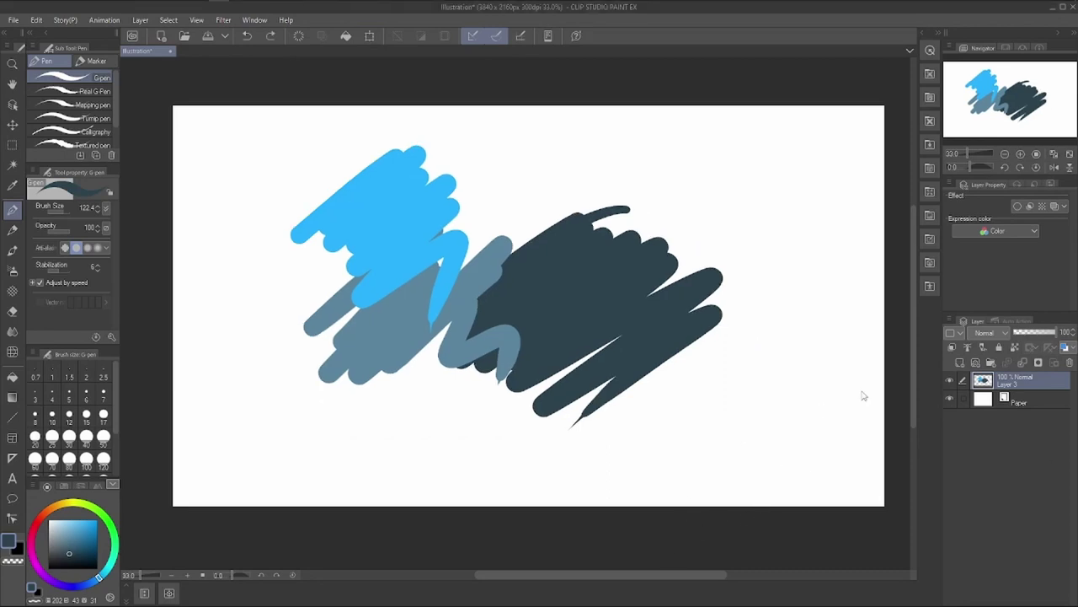
pyautogui.hotkey('ctrl', 'z')
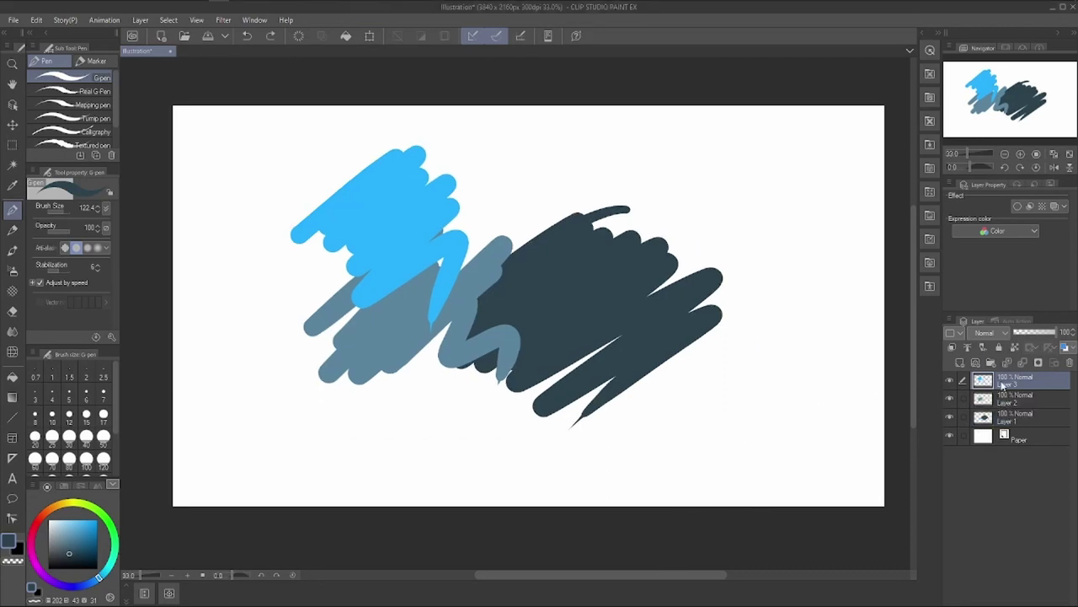
# Merge all visible layers, including Paper, into a new layer and show only that merged layer.
pyautogui.click(1006, 418)
pyautogui.rightClick(1007, 410)
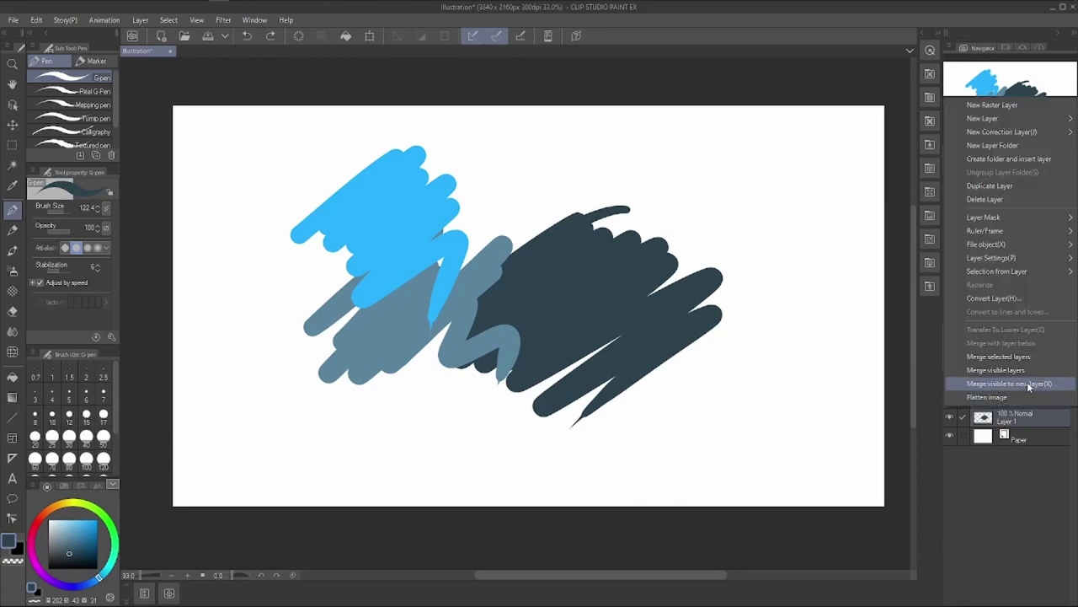
pyautogui.click(1026, 388)
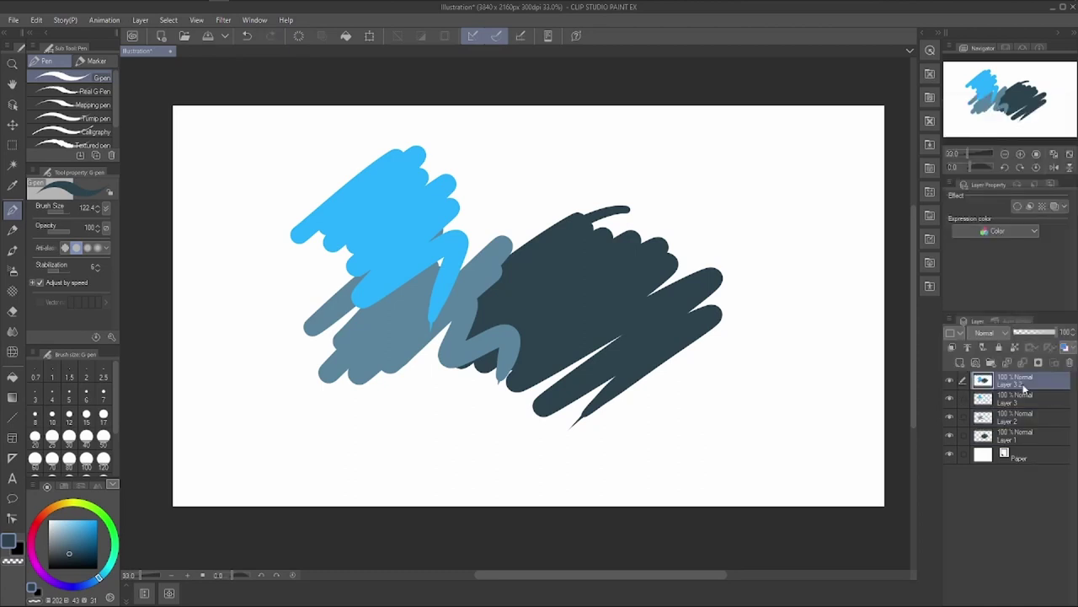
pyautogui.click(1019, 458)
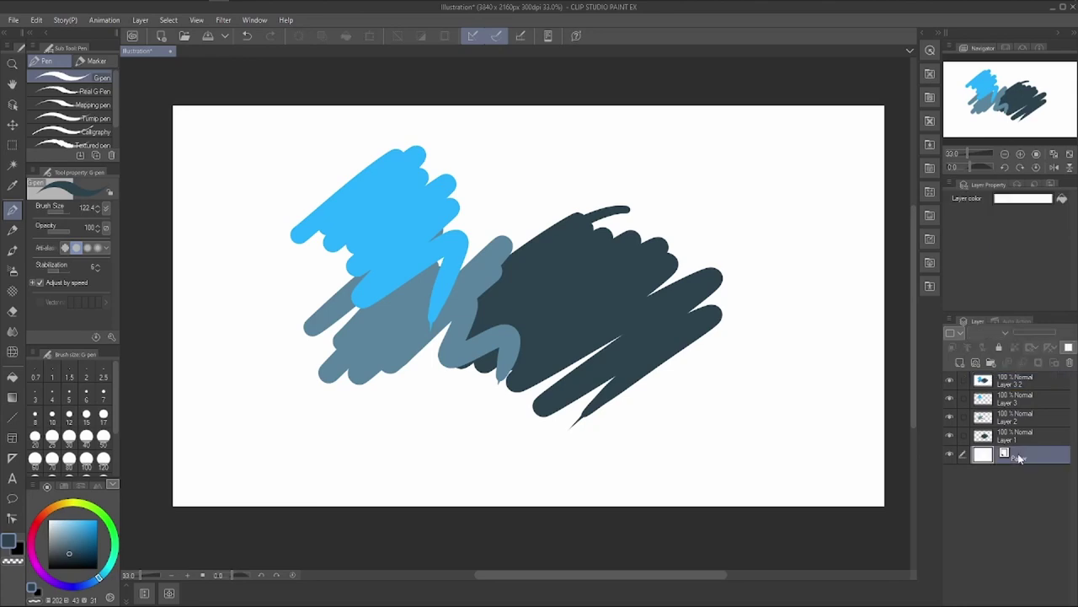
pyautogui.keyDown('alt'); pyautogui.click(949, 380); pyautogui.keyUp('alt')
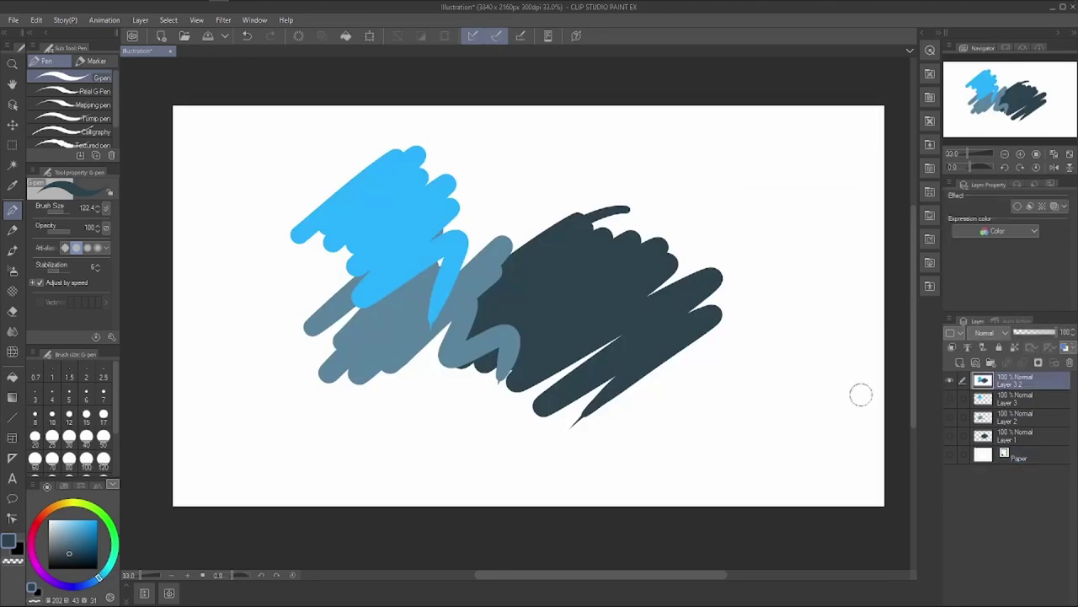
# Try moving the merged layer slightly left and down with the transform tool, cancel the move, and delete the layer.
pyautogui.click(369, 35)
pyautogui.moveTo(272, 212); pyautogui.dragTo(187, 255)
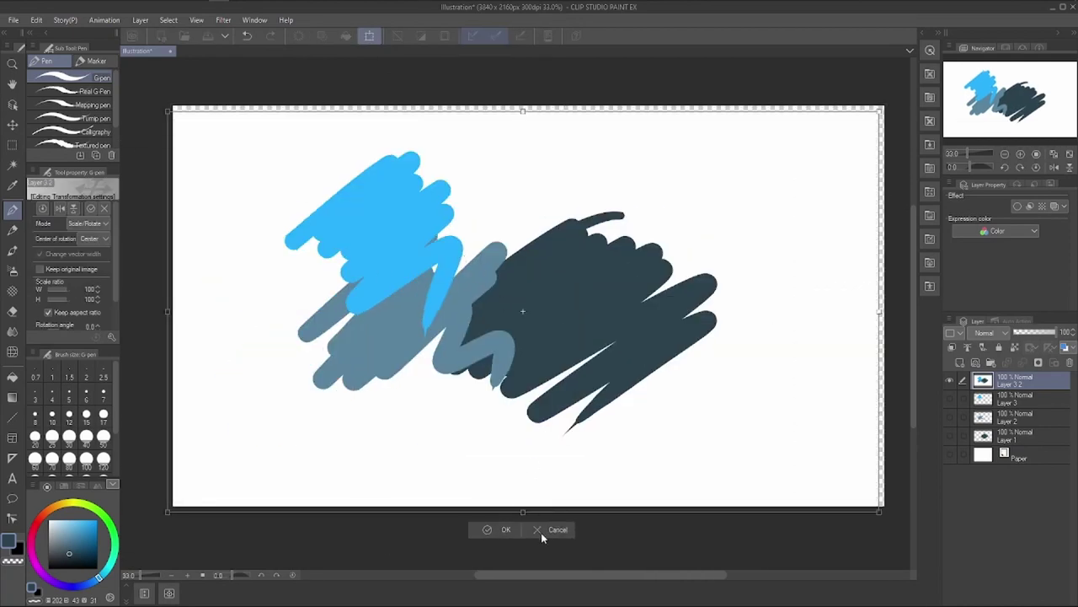
pyautogui.click(541, 529)
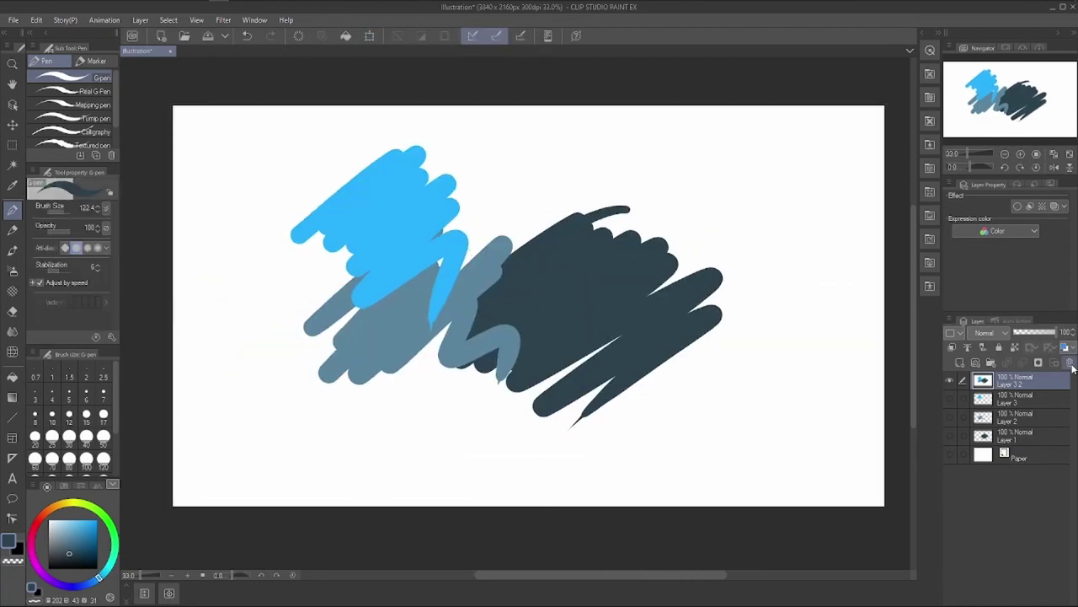
pyautogui.click(1070, 362)
pyautogui.click(552, 230)
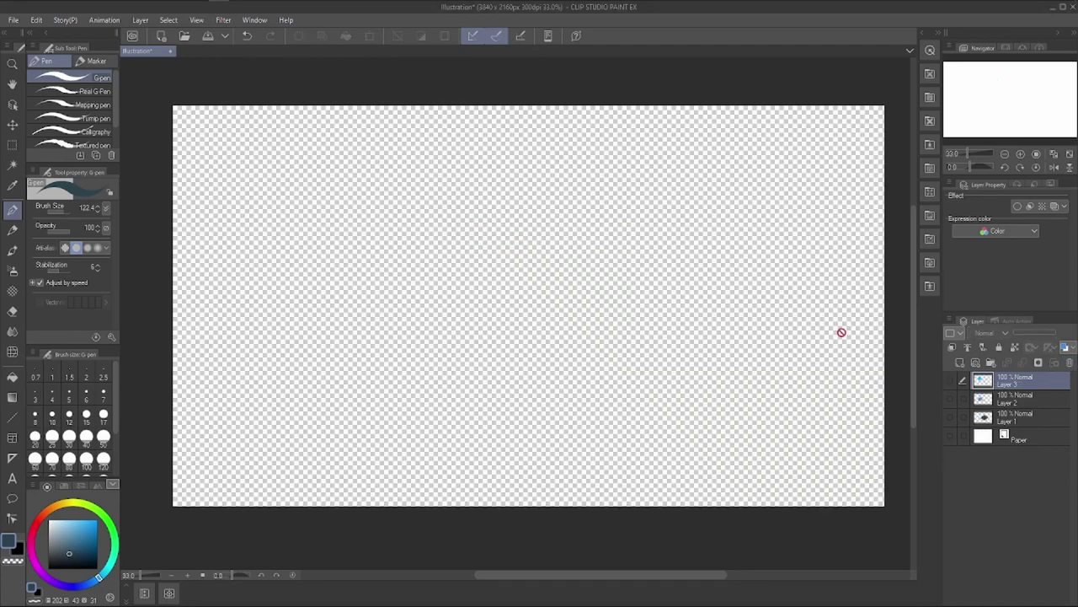
# Merge the visible Layers 1, 2 and 3 into a new layer without Paper, and show only the merged copy over Paper.
pyautogui.moveTo(952, 400); pyautogui.dragTo(950, 417)
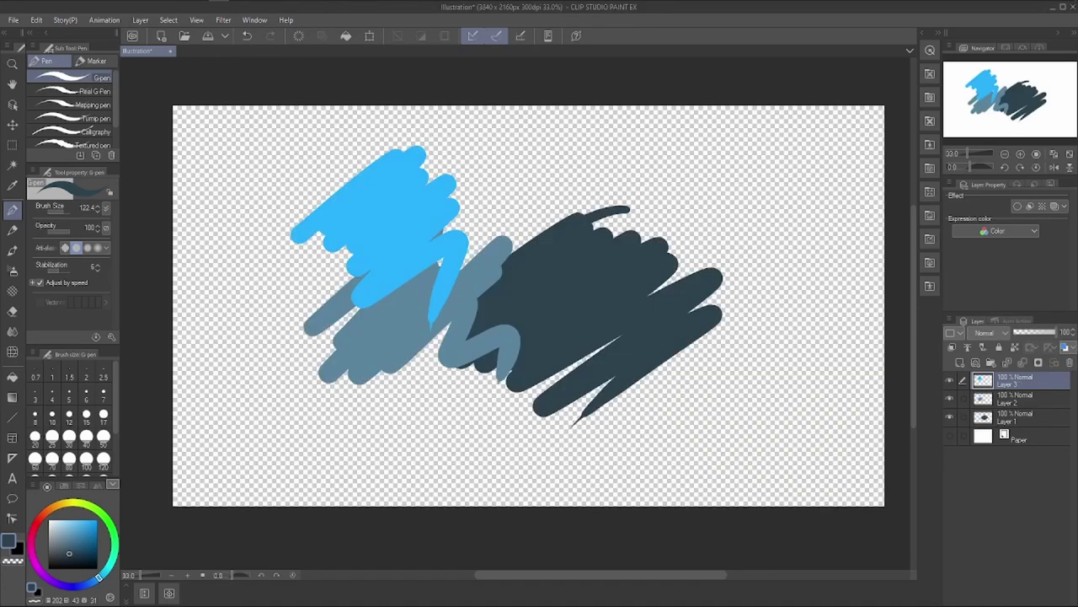
pyautogui.rightClick(1004, 420)
pyautogui.click(842, 447)
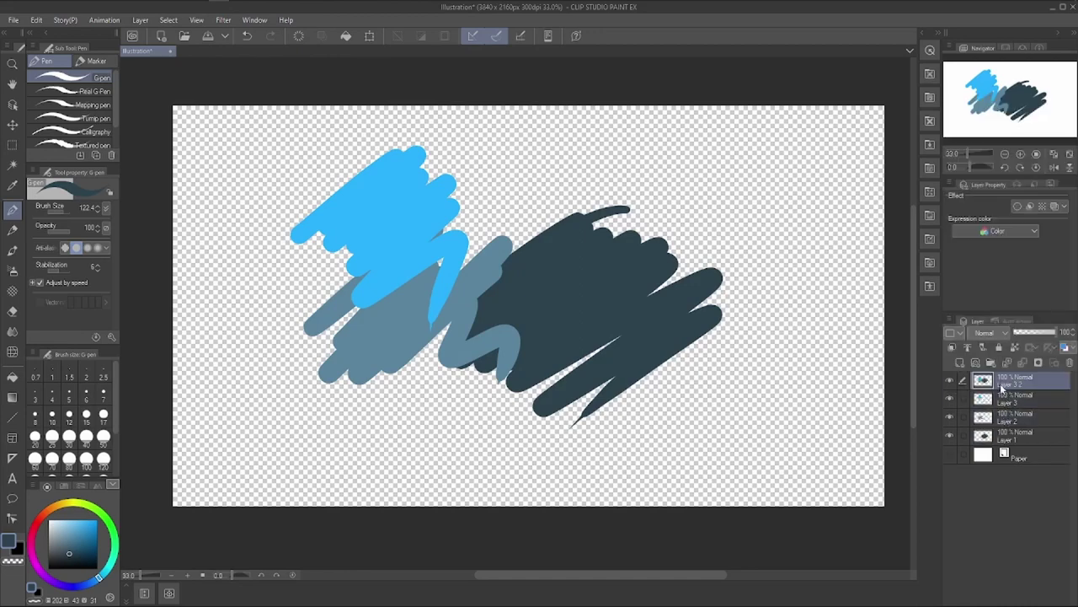
pyautogui.click(949, 379)
pyautogui.click(949, 380)
pyautogui.click(950, 455)
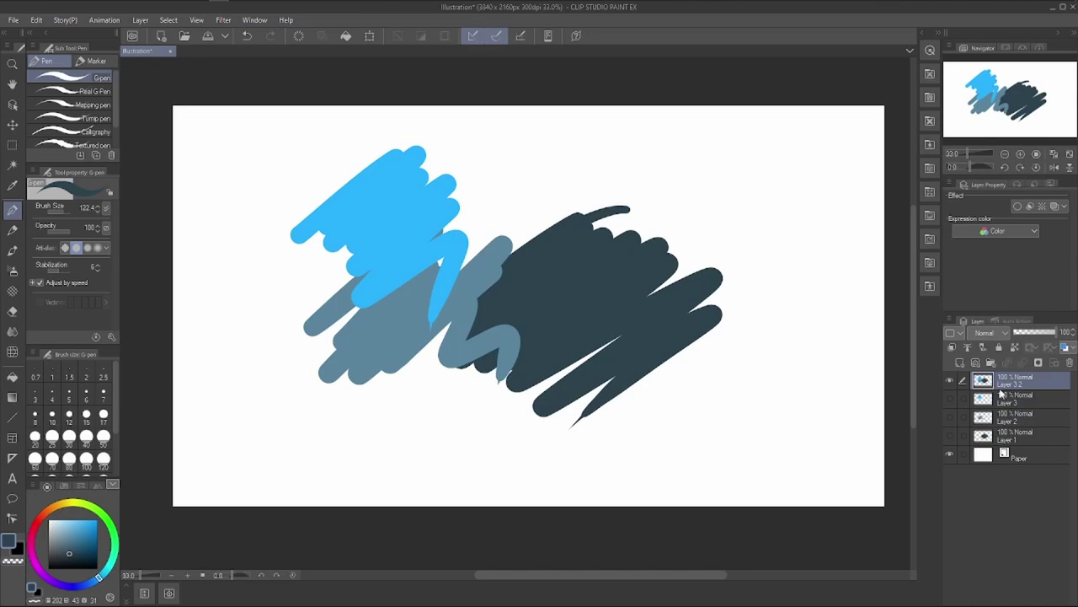
# Move the merged copy slightly right and up with the transform tool, apply it, and toggle the Paper layer's visibility.
pyautogui.click(369, 36)
pyautogui.moveTo(613, 321)
pyautogui.mouseDown()
pyautogui.moveTo(495, 320)
pyautogui.moveTo(646, 304)
pyautogui.mouseUp()
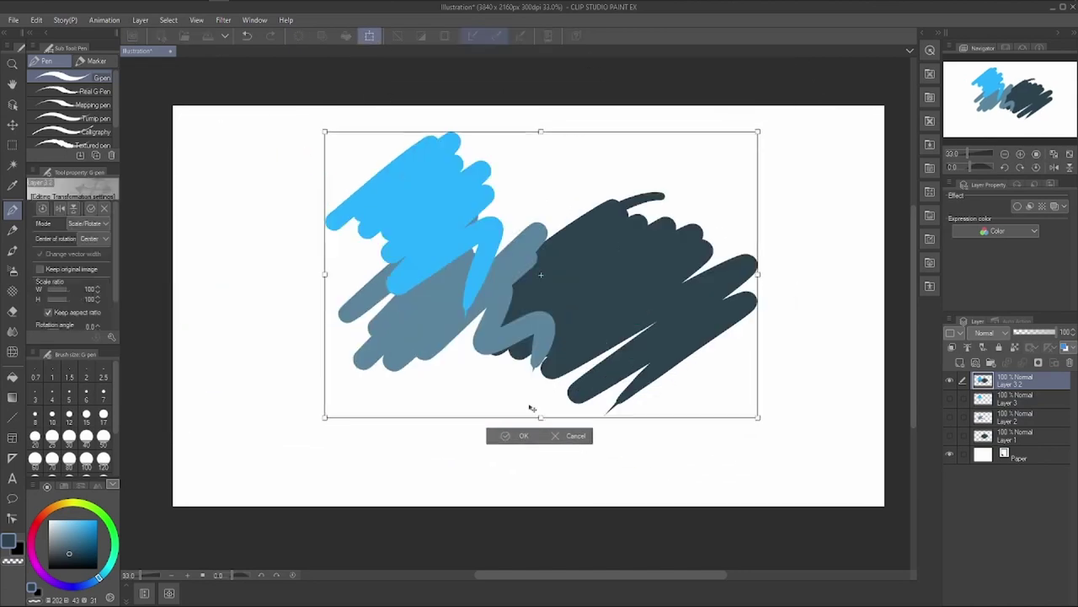
pyautogui.click(515, 435)
pyautogui.click(950, 455)
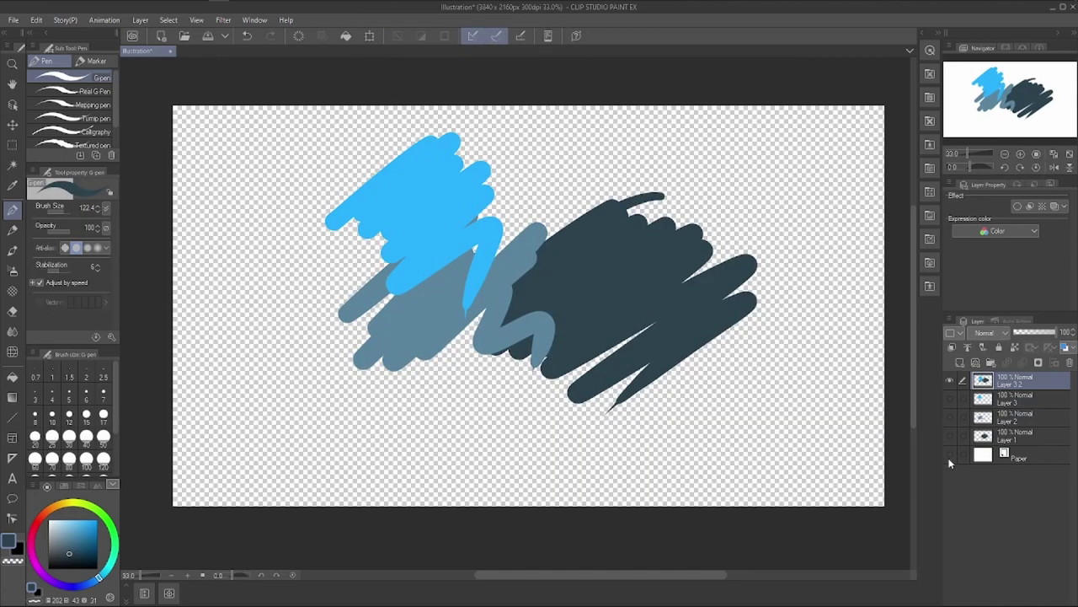
pyautogui.click(950, 456)
pyautogui.click(950, 456)
# Delete the merged copy and show Layers 1, 2 and 3 and the Paper layer again.
pyautogui.rightClick(1010, 383)
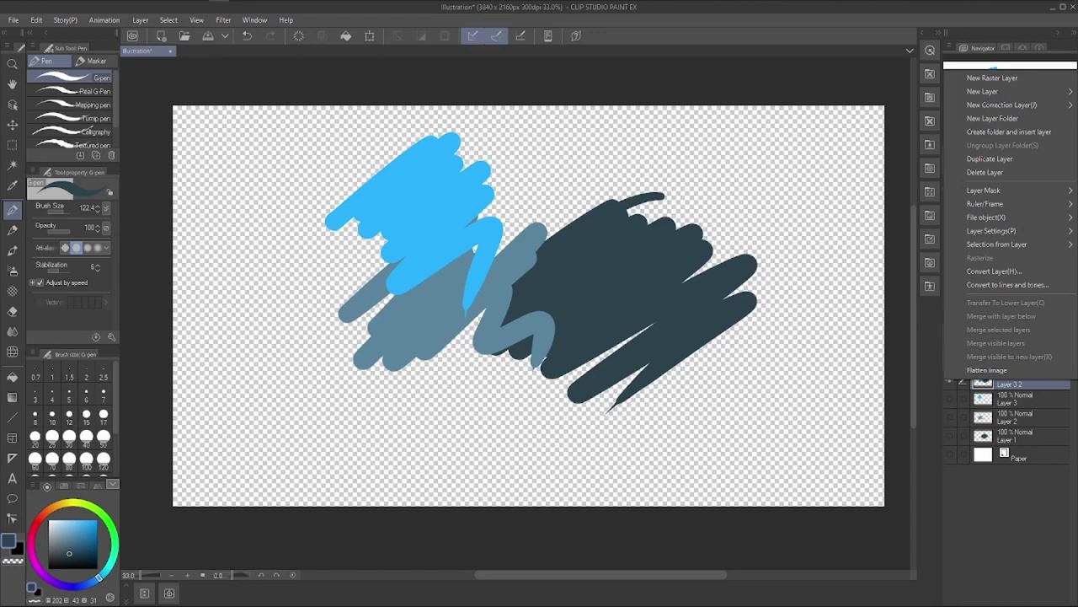
pyautogui.press('Escape')
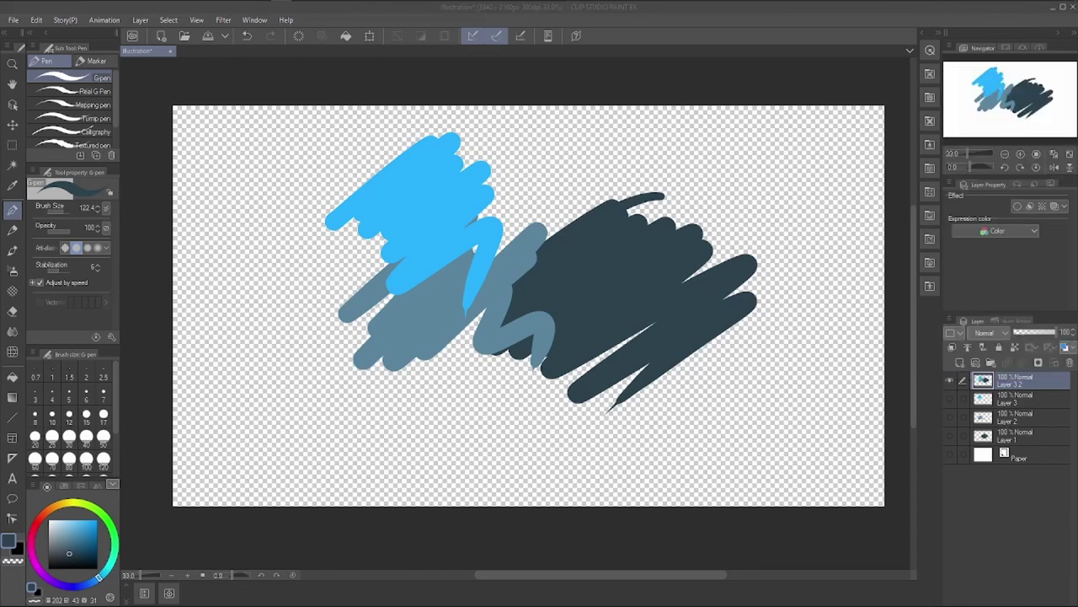
pyautogui.click(1070, 363)
pyautogui.press('Return')
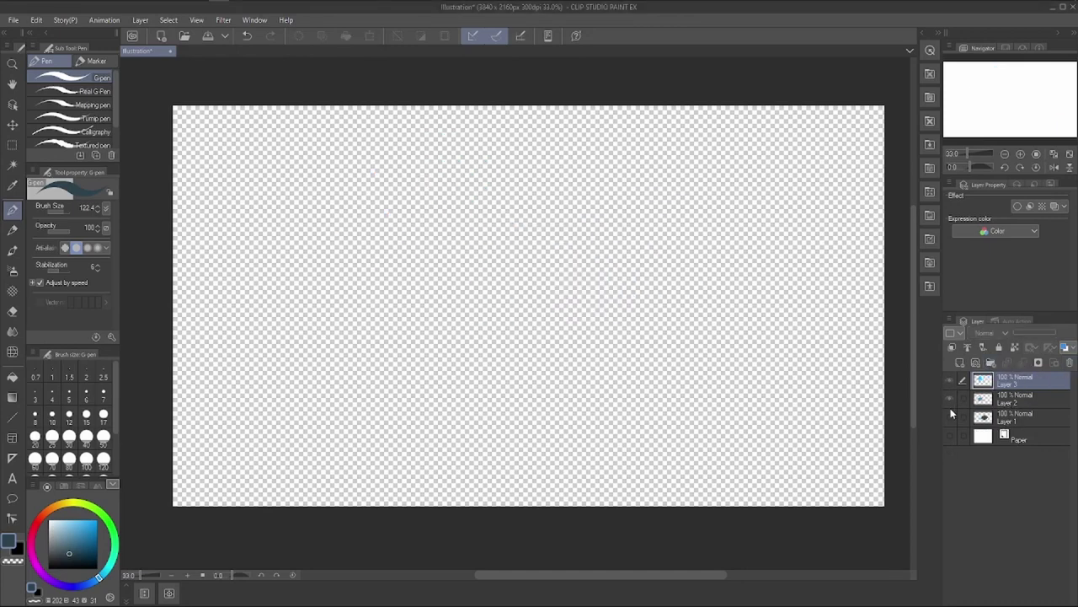
pyautogui.moveTo(950, 381); pyautogui.dragTo(950, 418)
pyautogui.keyDown('shift'); pyautogui.click(1000, 419); pyautogui.keyUp('shift')
pyautogui.rightClick(999, 396)
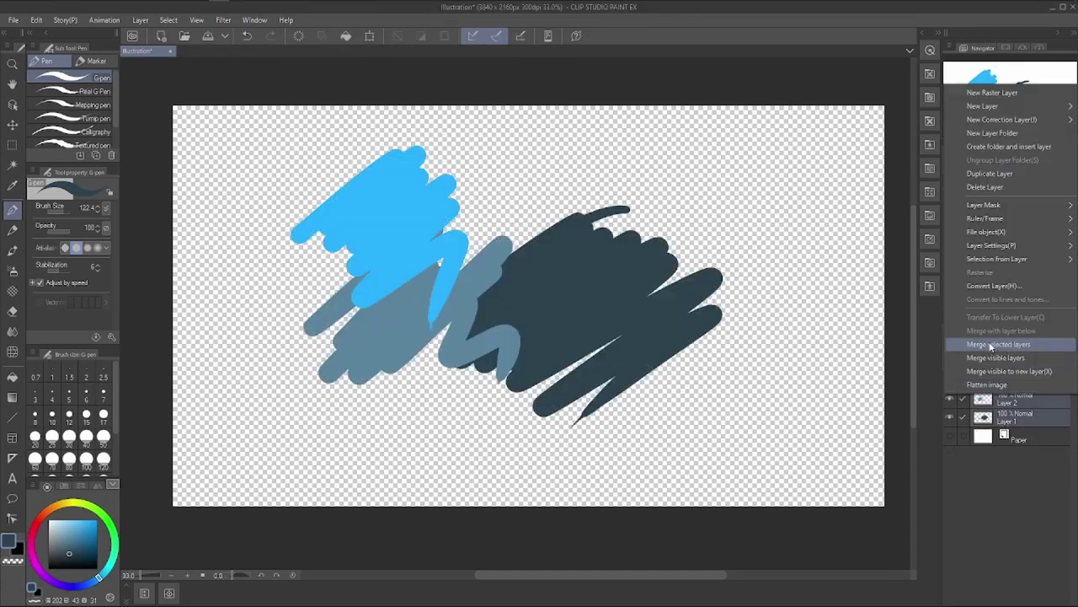
pyautogui.click(981, 434)
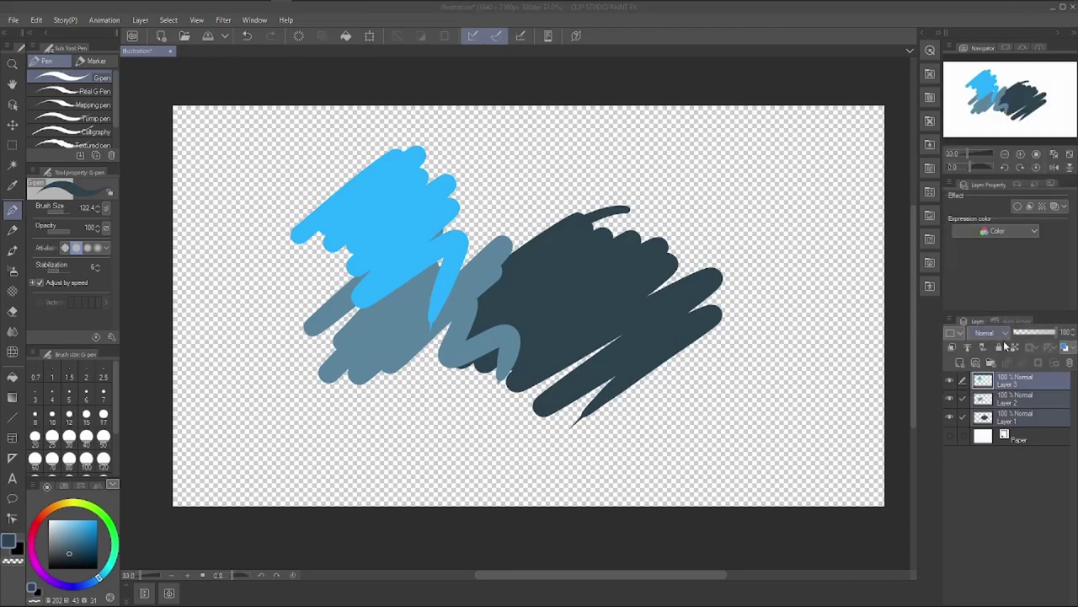
pyautogui.click(951, 435)
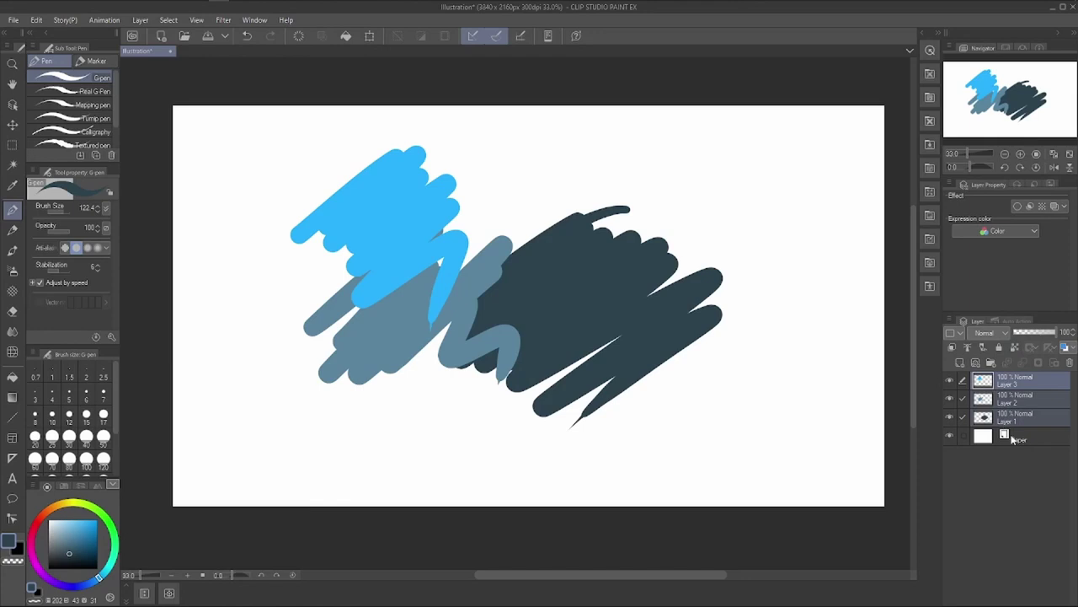
# Select Layers 1, 2 and 3 and look at the Flatten image command without applying it.
pyautogui.click(1014, 438)
pyautogui.click(1011, 380)
pyautogui.keyDown('shift'); pyautogui.click(1011, 417); pyautogui.keyUp('shift')
pyautogui.rightClick(1011, 417)
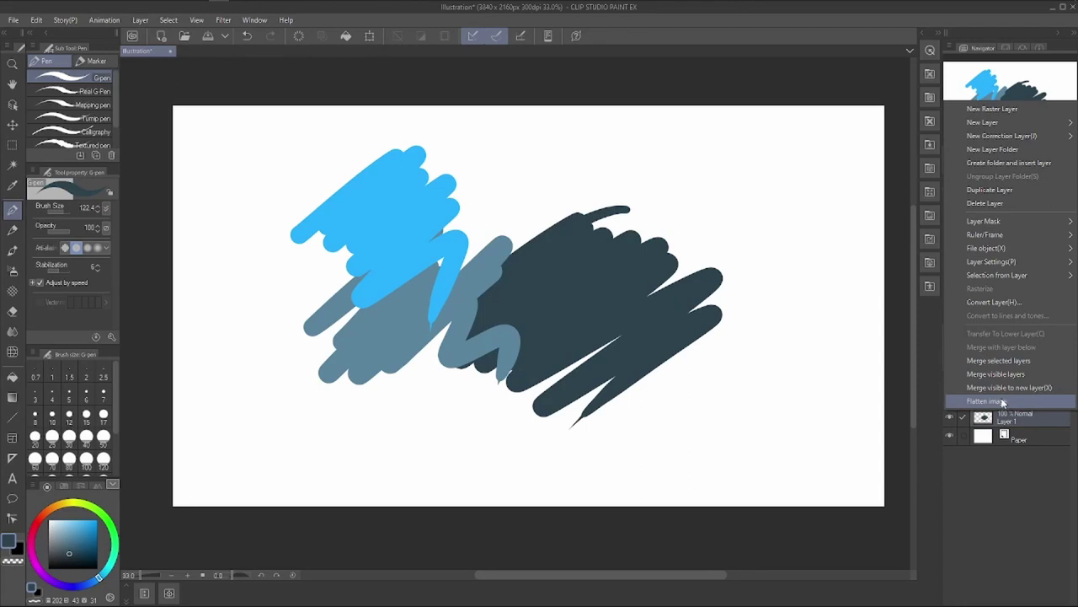
pyautogui.click(1005, 459)
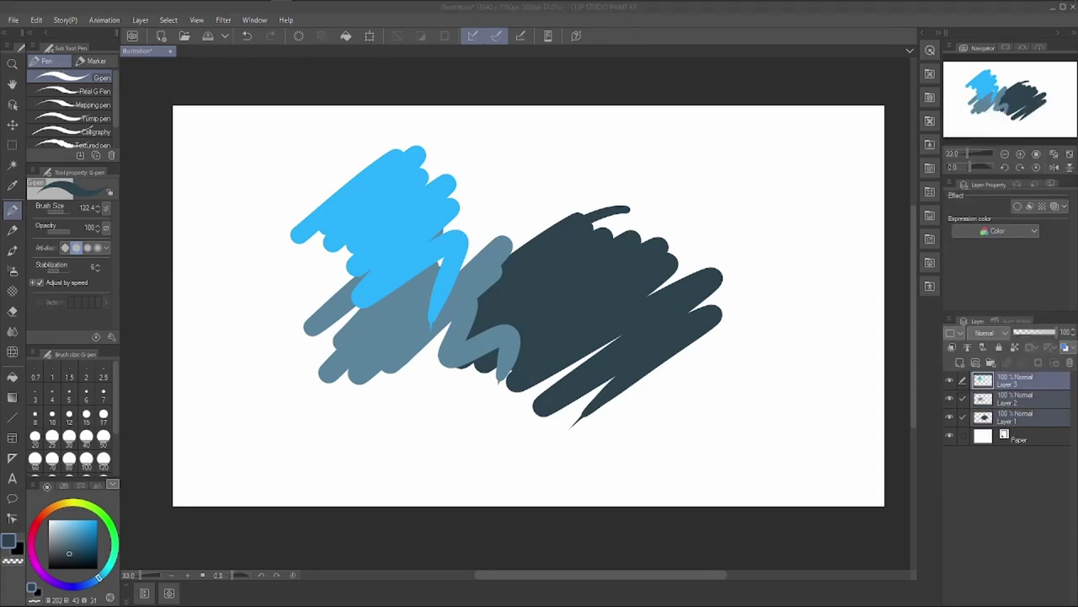
# Add a new raster layer above Layer 3 and clip it to the layer below.
pyautogui.click(1011, 380)
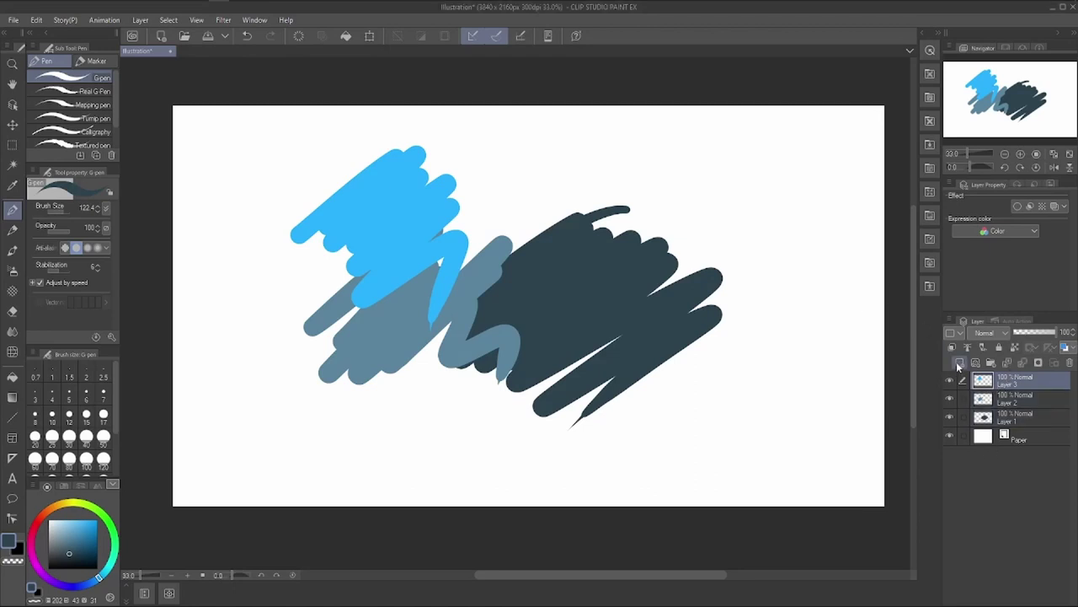
pyautogui.click(960, 363)
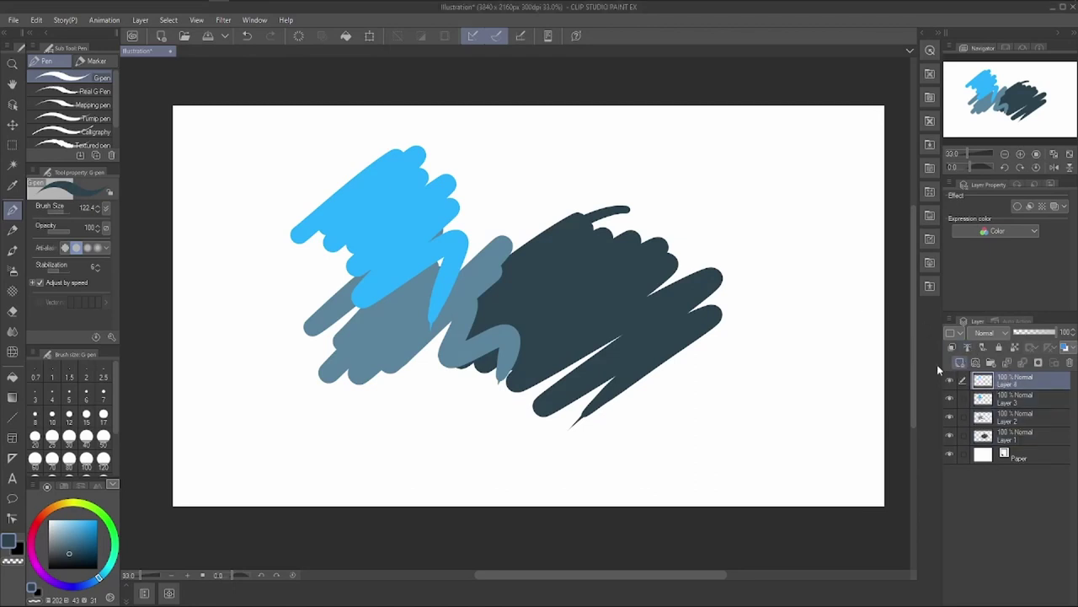
pyautogui.click(951, 348)
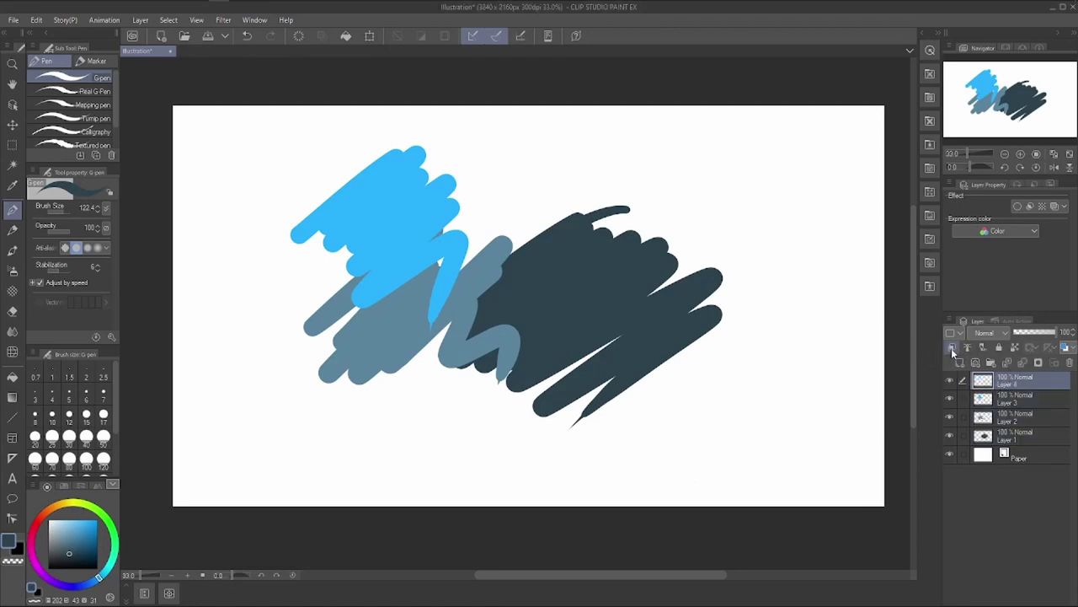
# Toggle Layer 3's visibility off and on, and set the clipped layer's blending mode to Multiply.
pyautogui.click(984, 401)
pyautogui.click(949, 399)
pyautogui.click(949, 399)
pyautogui.click(1009, 381)
pyautogui.click(985, 332)
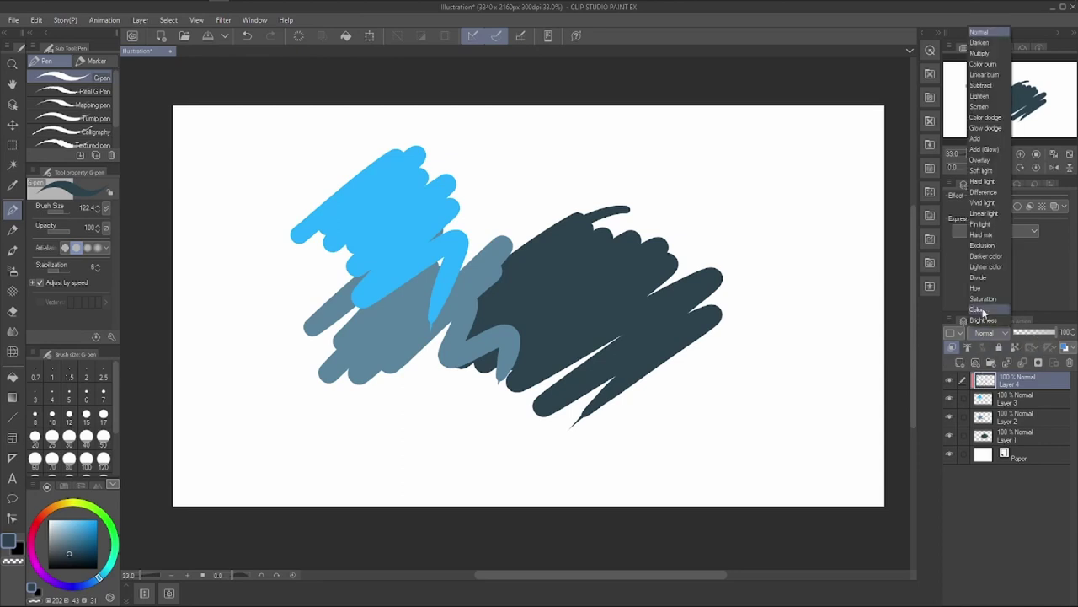
pyautogui.click(980, 53)
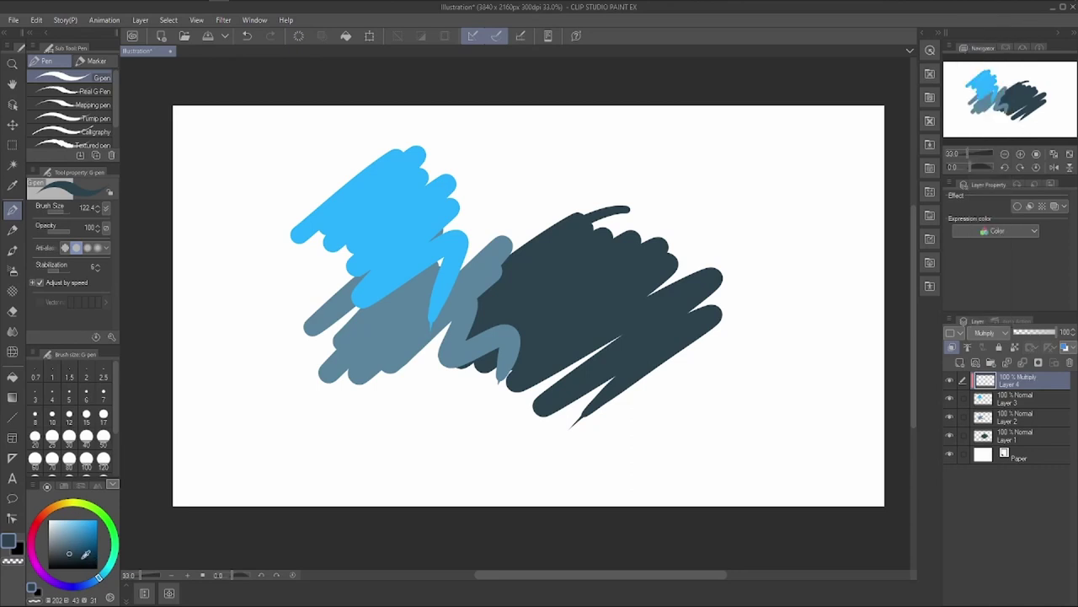
# Choose a very dark blue and fill the clipped Multiply layer with it.
pyautogui.moveTo(87, 552); pyautogui.dragTo(93, 559)
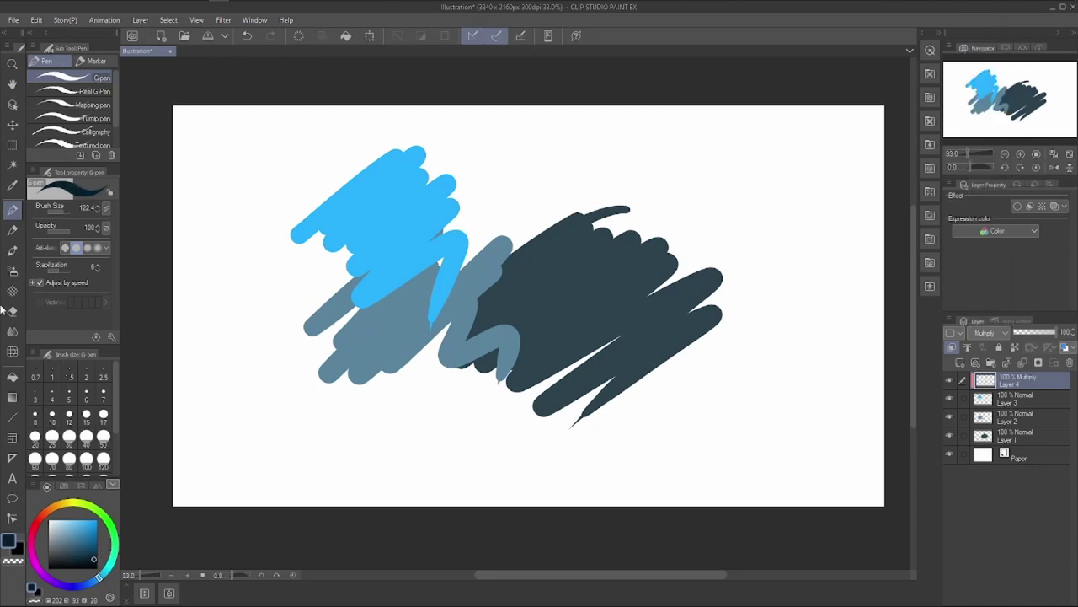
pyautogui.click(13, 379)
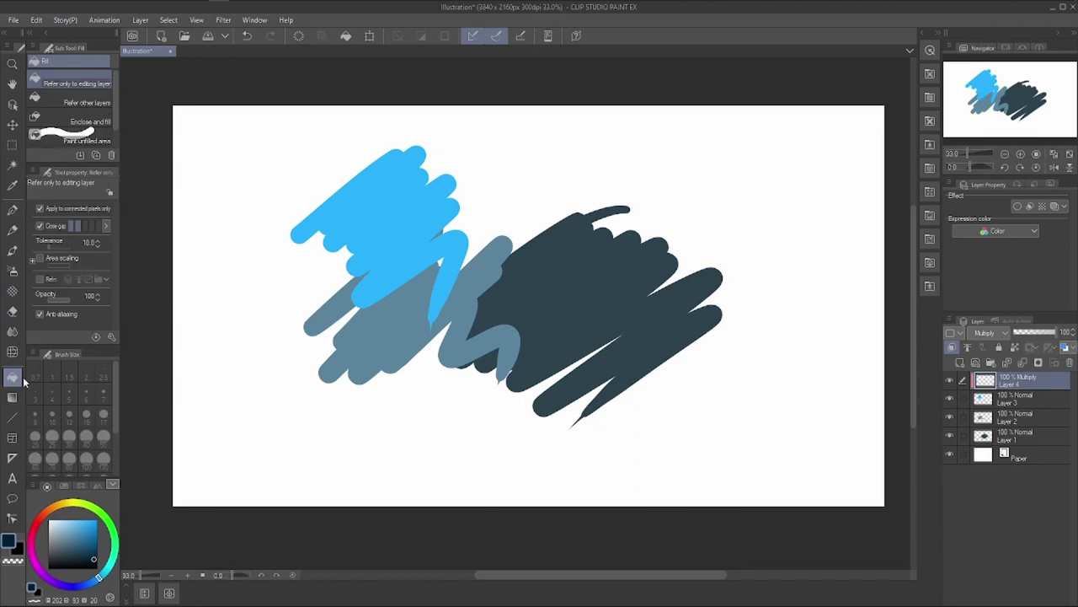
pyautogui.click(348, 284)
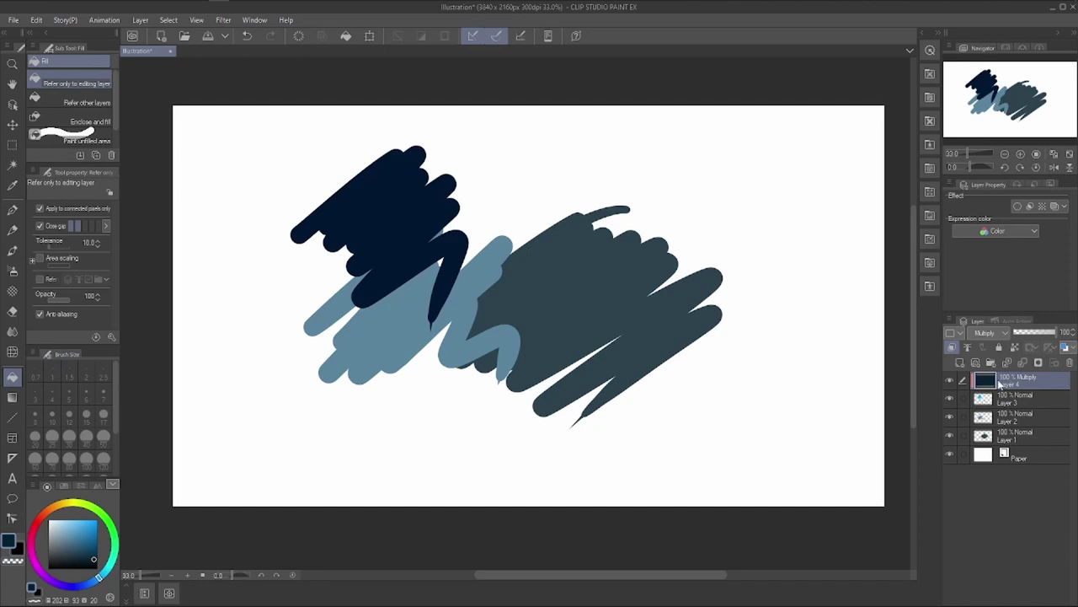
# Switch Layer 4's blending mode to Normal and back to Multiply, and toggle the layer's visibility to compare.
pyautogui.click(991, 333)
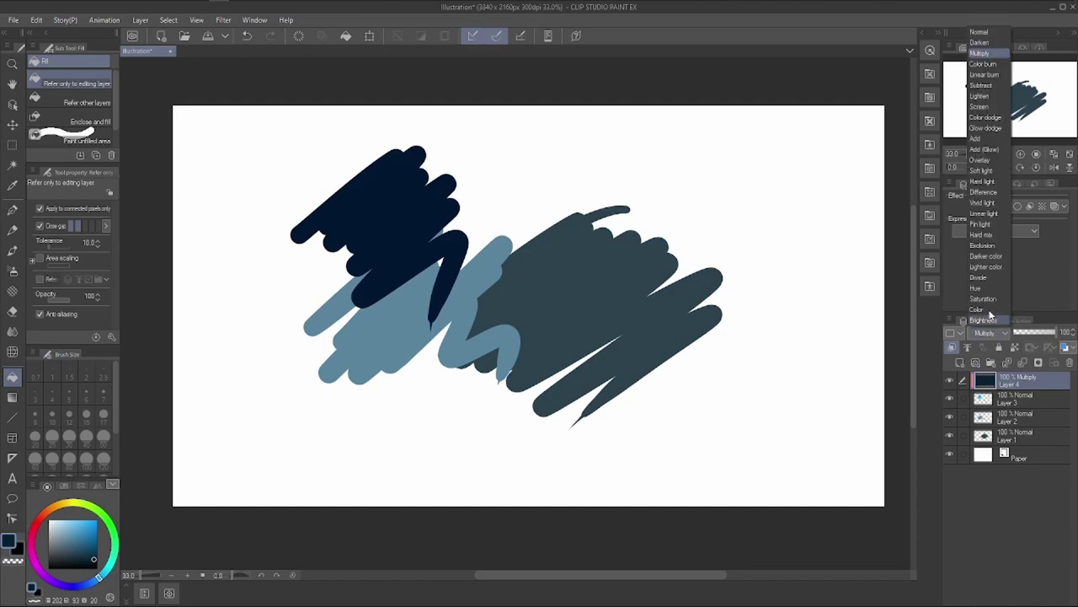
pyautogui.click(991, 34)
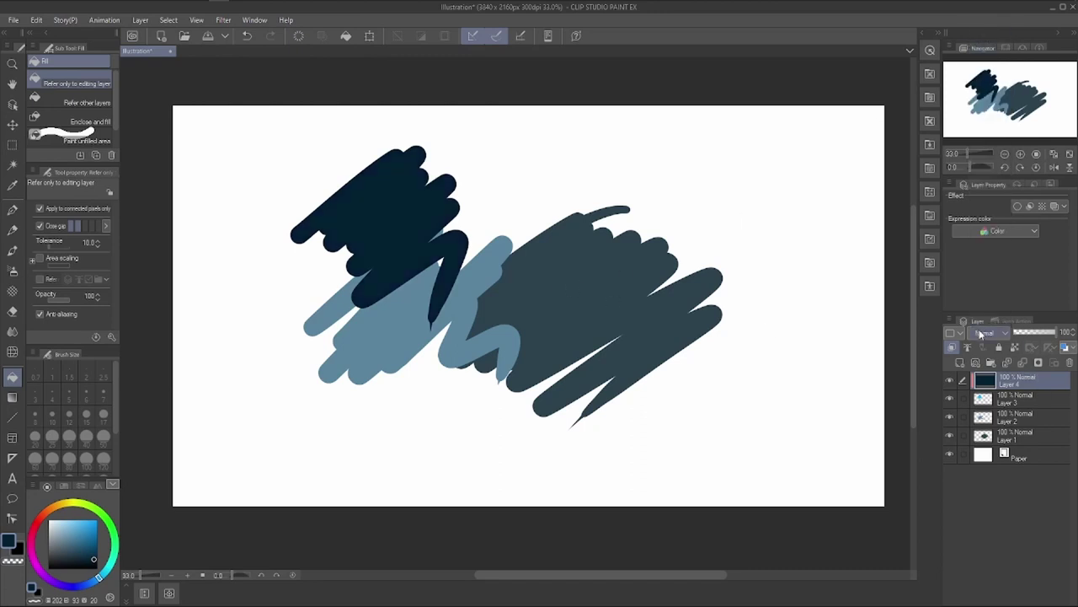
pyautogui.click(982, 332)
pyautogui.click(980, 53)
pyautogui.click(950, 383)
pyautogui.click(950, 383)
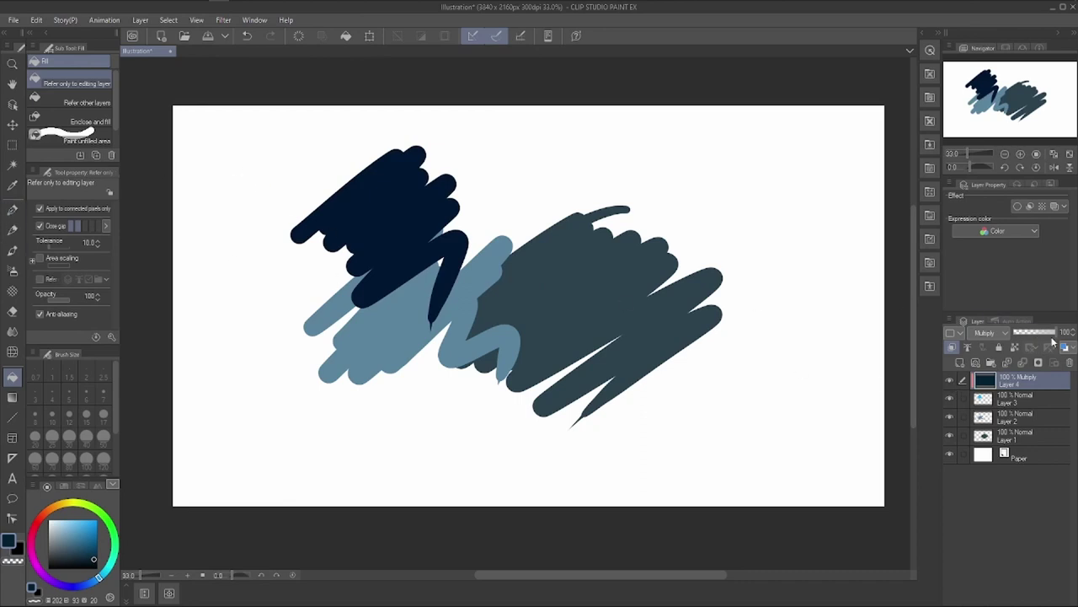
# Try Layer 4's opacity slider while keeping 100%, and hide Layers 3 and 4.
pyautogui.moveTo(1049, 333)
pyautogui.mouseDown()
pyautogui.moveTo(1017, 334)
pyautogui.moveTo(1064, 342)
pyautogui.moveTo(1001, 345)
pyautogui.moveTo(1064, 333)
pyautogui.mouseUp()
pyautogui.click(965, 397)
pyautogui.click(950, 380)
pyautogui.click(950, 380)
pyautogui.click(950, 381)
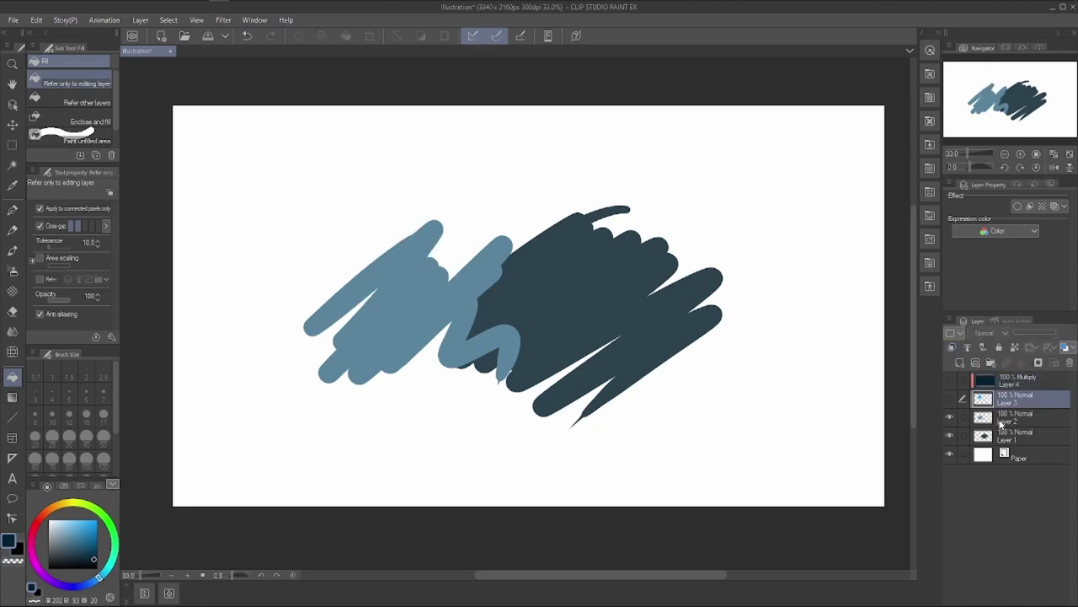
# Select Layer 2 and toggle its visibility off and on.
pyautogui.click(964, 417)
pyautogui.click(949, 418)
pyautogui.click(948, 418)
pyautogui.click(1000, 430)
pyautogui.click(971, 412)
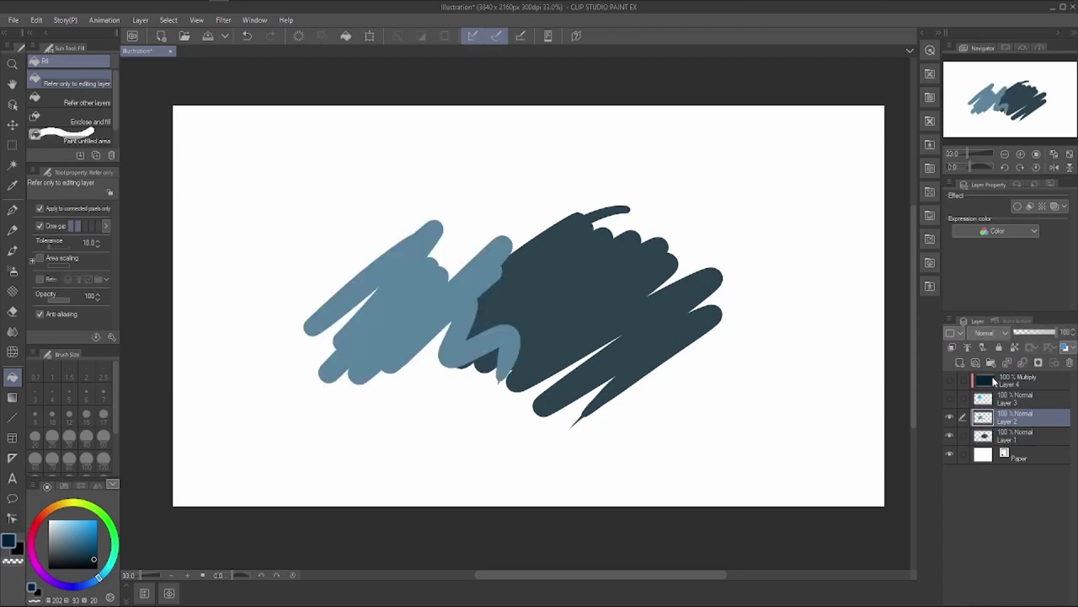
# Set Layer 2's blending mode to Color.
pyautogui.click(986, 333)
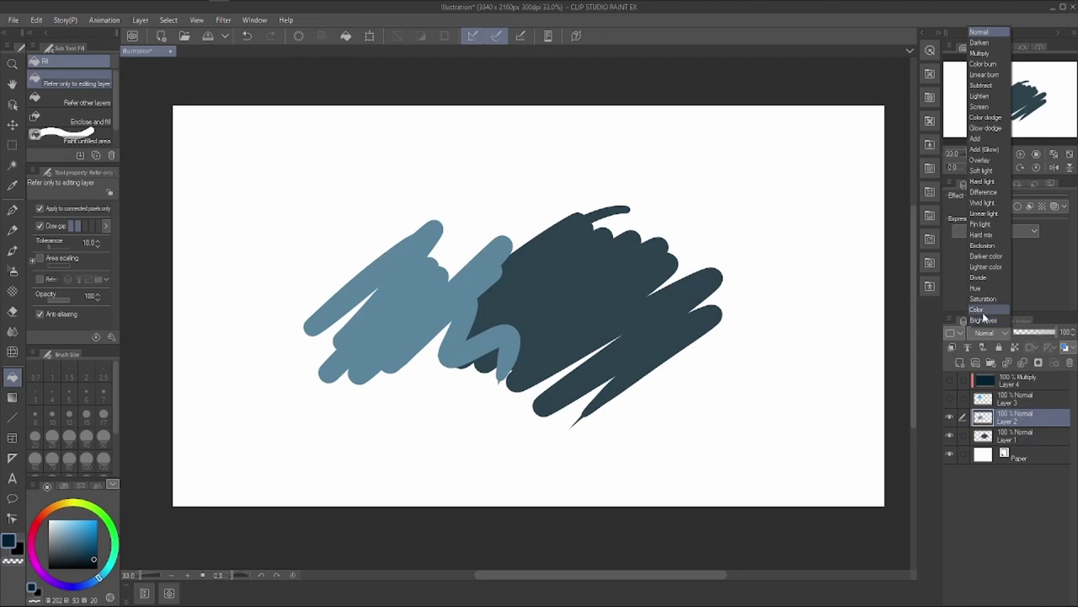
pyautogui.click(979, 310)
pyautogui.click(986, 334)
pyautogui.click(983, 334)
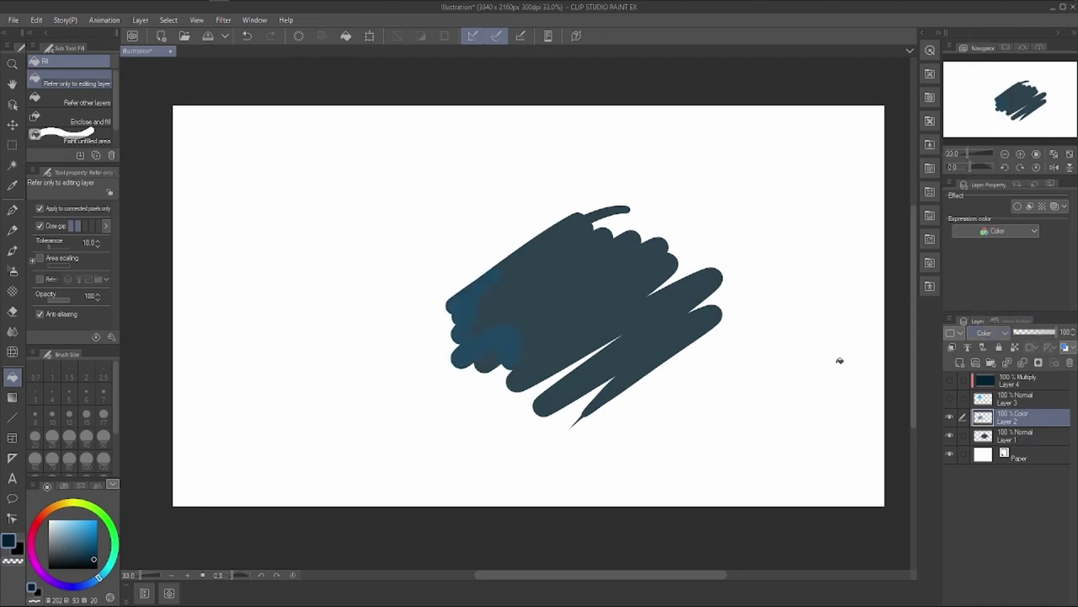
# Transform Layer 2 by moving its strokes further onto the dark Layer 1 shape, and apply the transformation.
pyautogui.click(369, 36)
pyautogui.moveTo(448, 271); pyautogui.dragTo(537, 299)
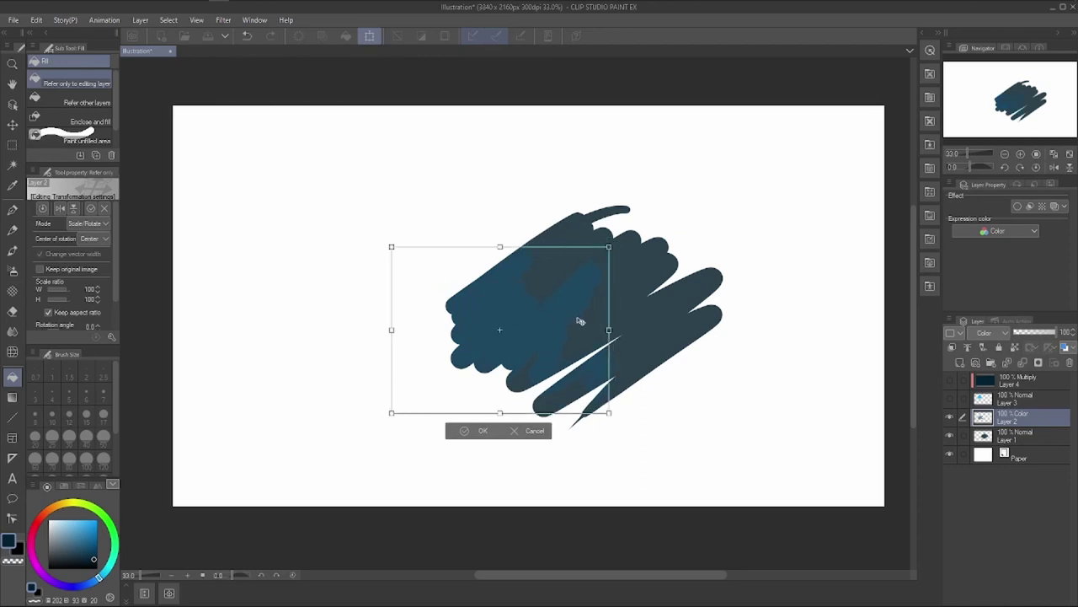
pyautogui.click(468, 432)
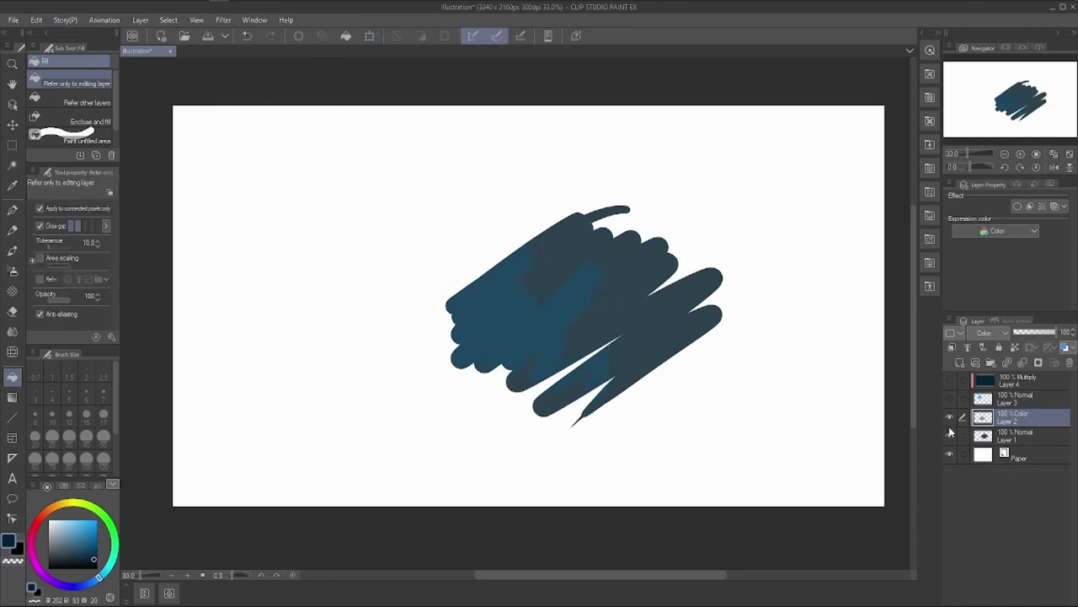
# Hide Layer 1 and try the Pin light blending mode on Layer 2.
pyautogui.click(949, 434)
pyautogui.click(1009, 440)
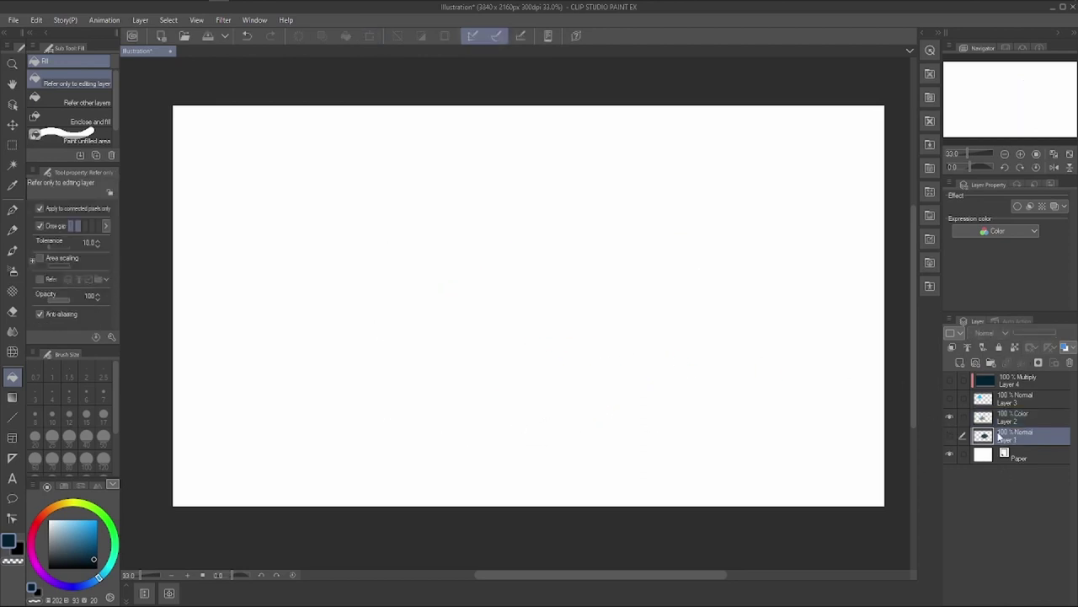
pyautogui.click(1013, 417)
pyautogui.click(994, 335)
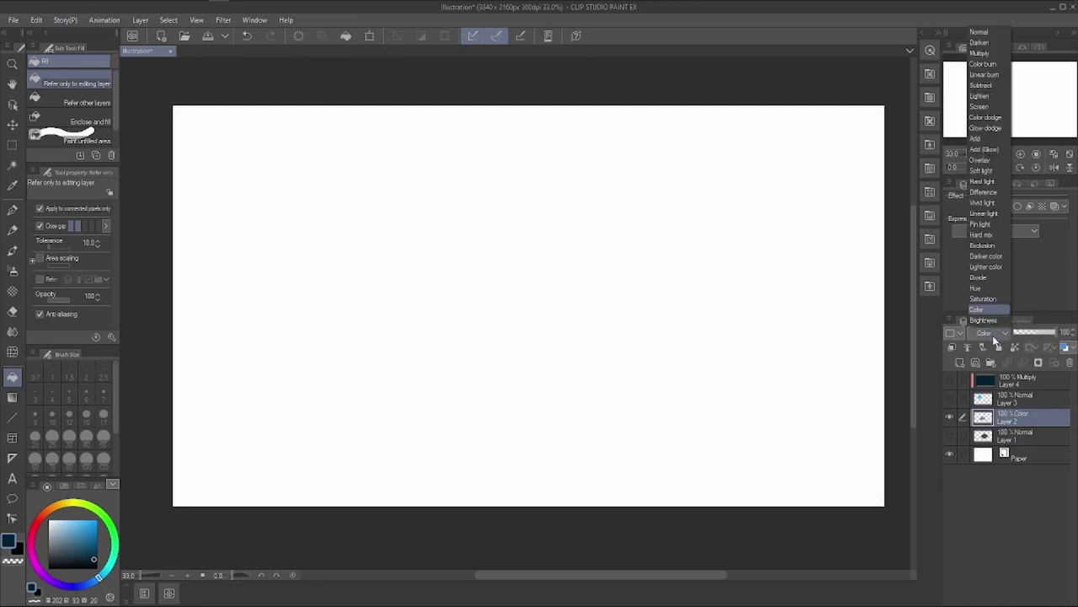
pyautogui.click(981, 224)
# Try the Overlay, Screen and Multiply blending modes on Layer 2 in turn.
pyautogui.click(994, 334)
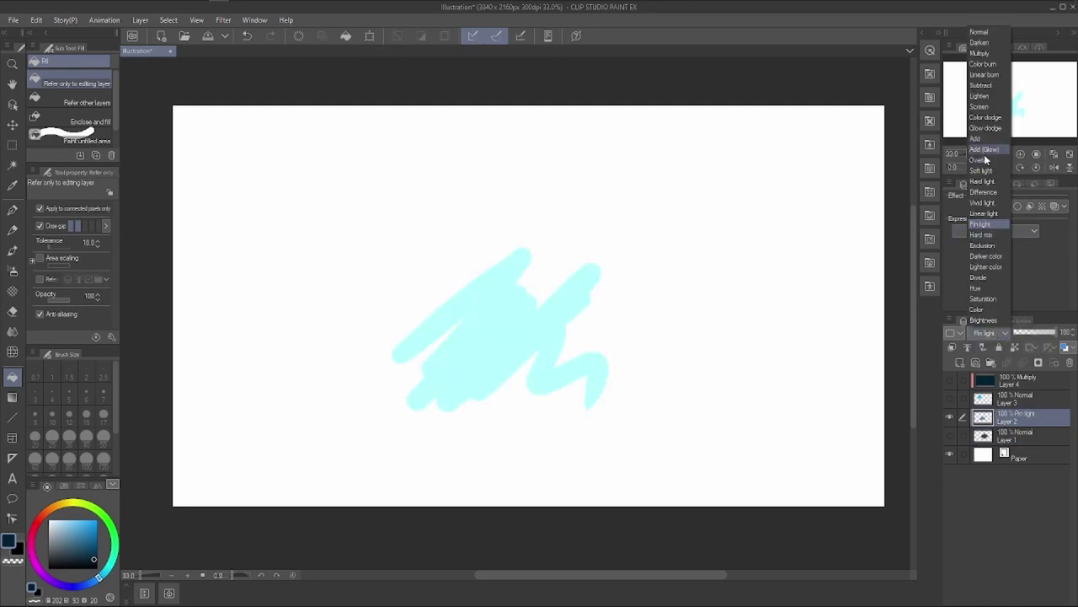
pyautogui.click(982, 160)
pyautogui.click(990, 334)
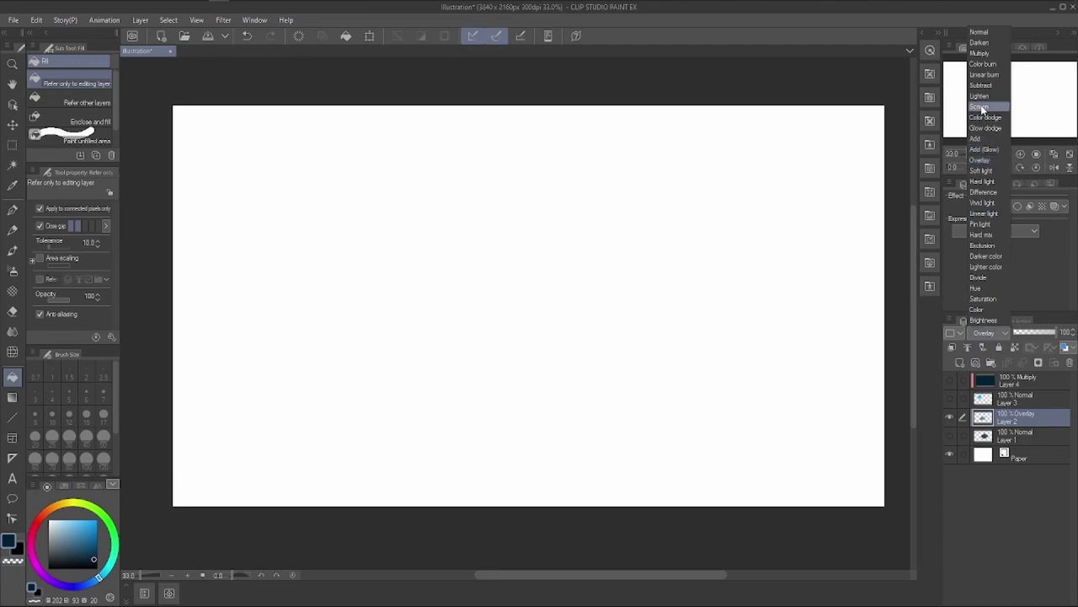
pyautogui.click(980, 106)
pyautogui.click(987, 335)
pyautogui.click(980, 53)
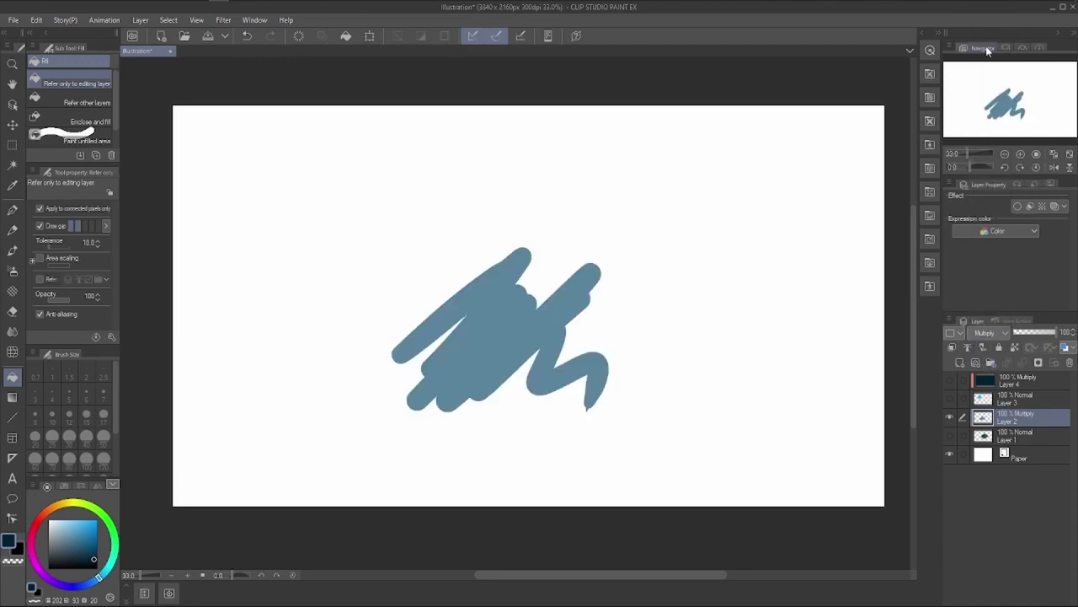
# Set Layer 2's blending mode to Normal and show all hidden layers again.
pyautogui.click(989, 333)
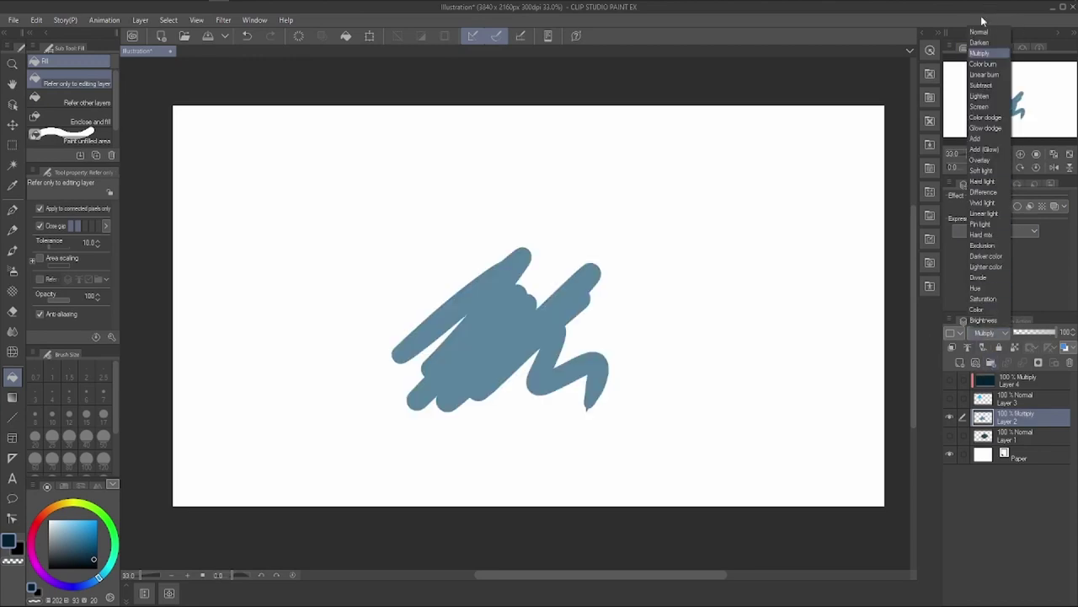
pyautogui.click(979, 32)
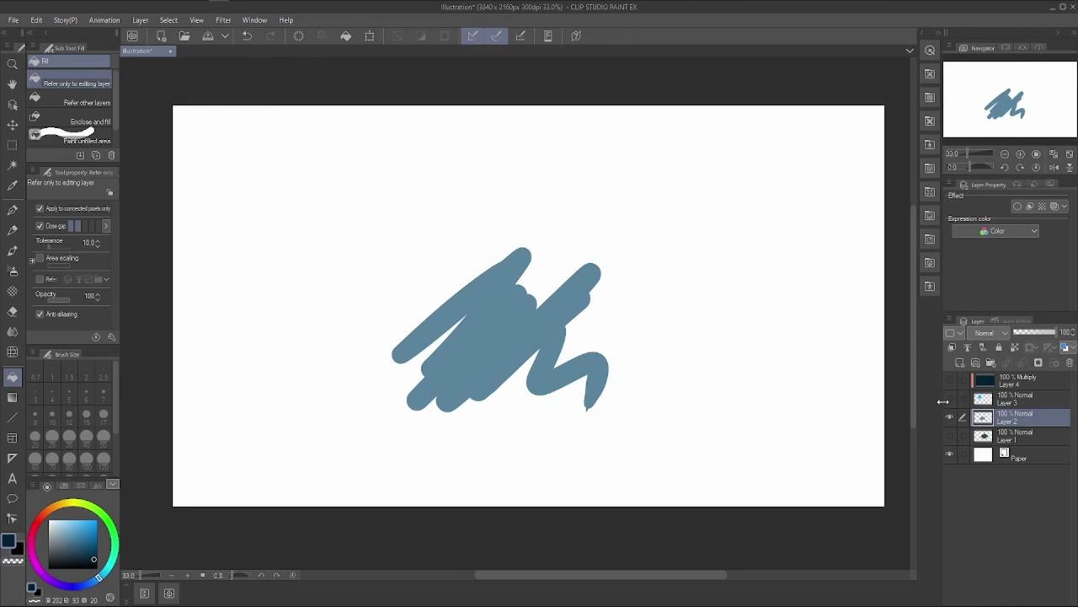
pyautogui.click(950, 398)
pyautogui.click(950, 436)
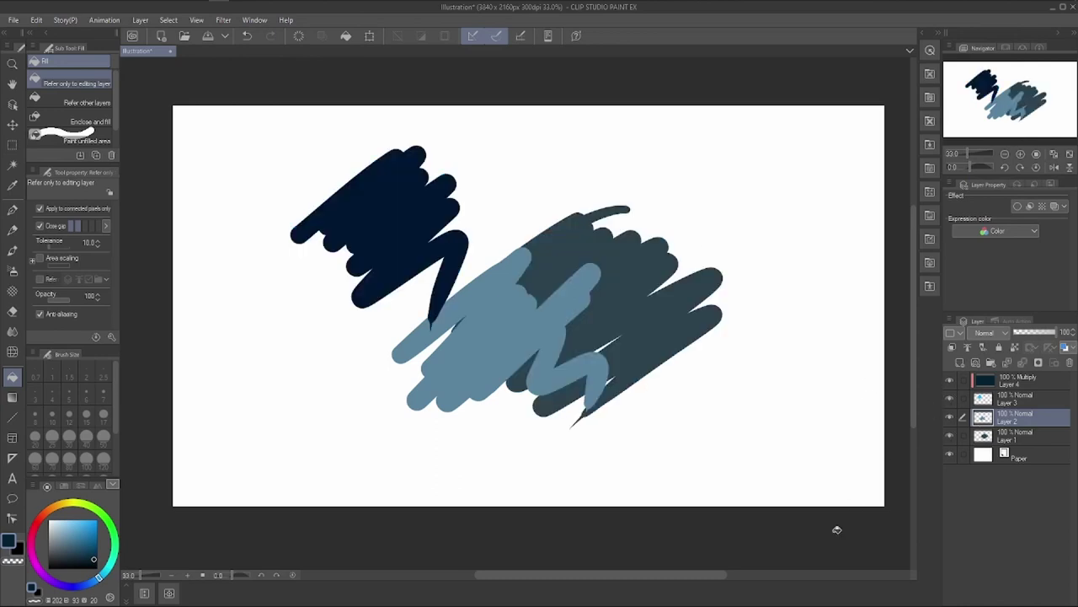
# Toggle Layer 1's visibility off and on, and look through the blending mode options for Layers 1 and 4.
pyautogui.click(960, 439)
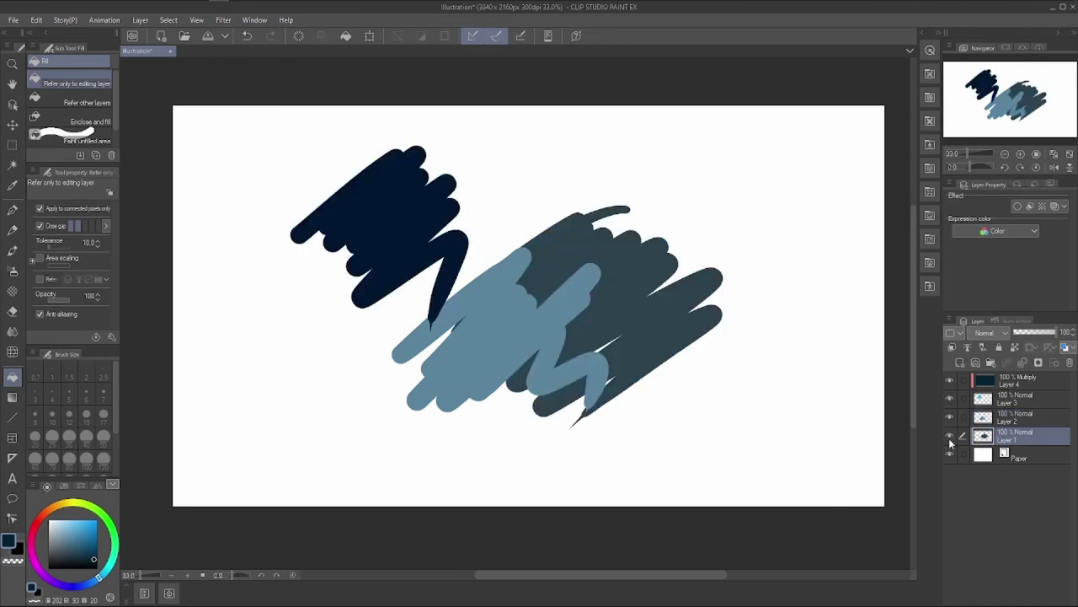
pyautogui.click(950, 436)
pyautogui.click(950, 436)
pyautogui.click(988, 332)
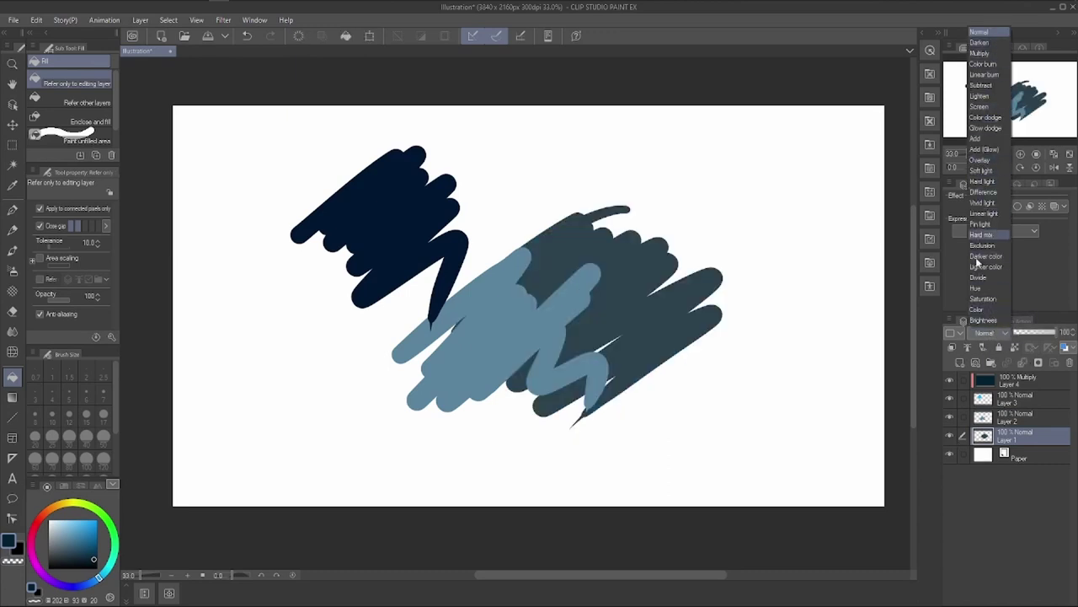
pyautogui.click(997, 389)
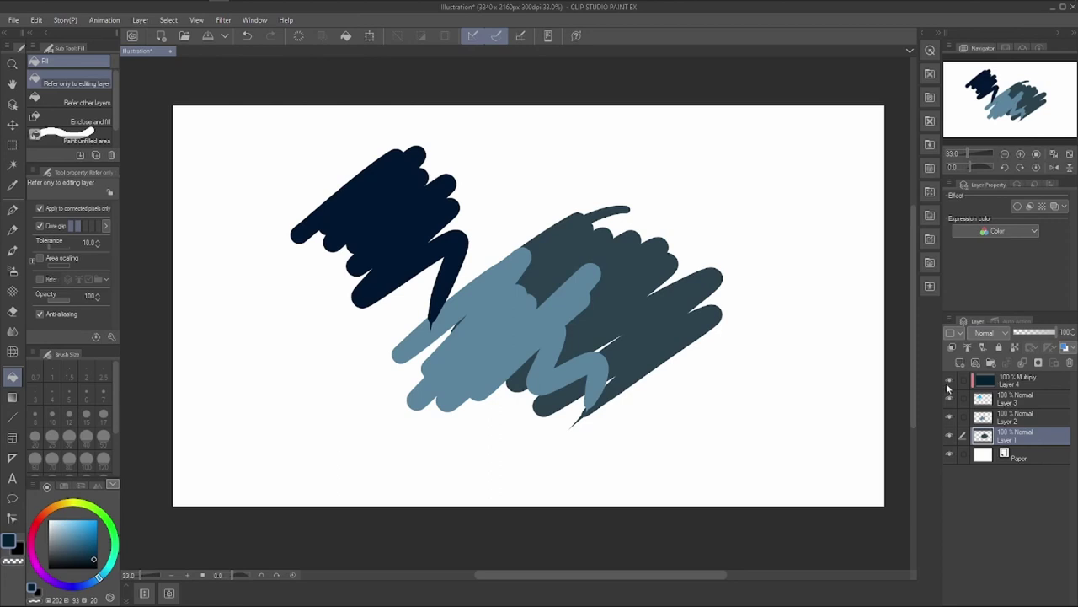
pyautogui.click(953, 385)
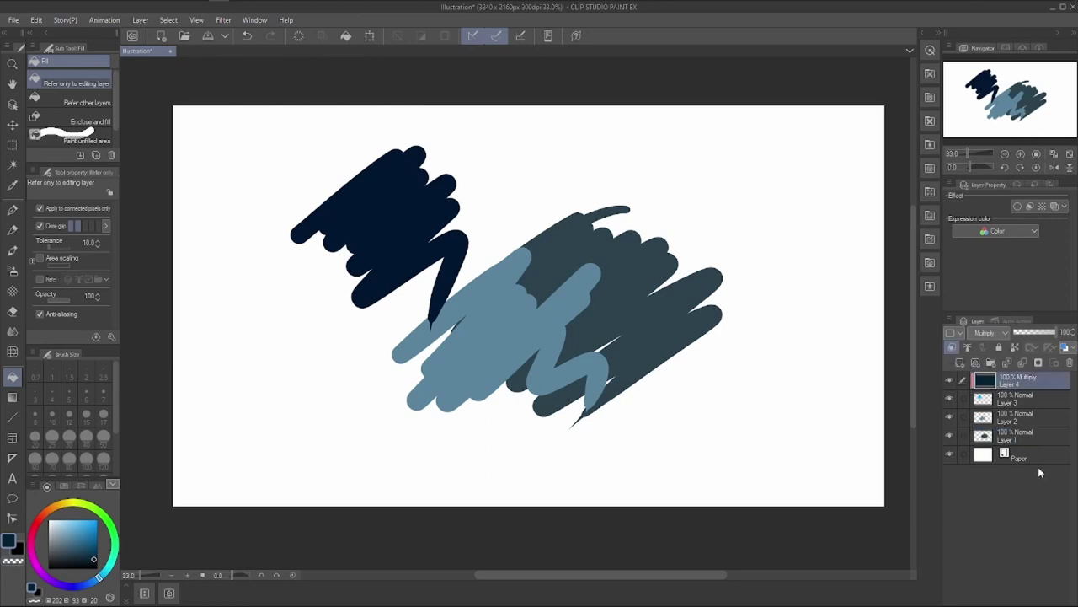
pyautogui.click(1000, 332)
pyautogui.click(999, 421)
# Delete Layers 1 through 4 together, keeping only the Paper layer.
pyautogui.click(1004, 436)
pyautogui.keyDown('shift'); pyautogui.click(1009, 386); pyautogui.keyUp('shift')
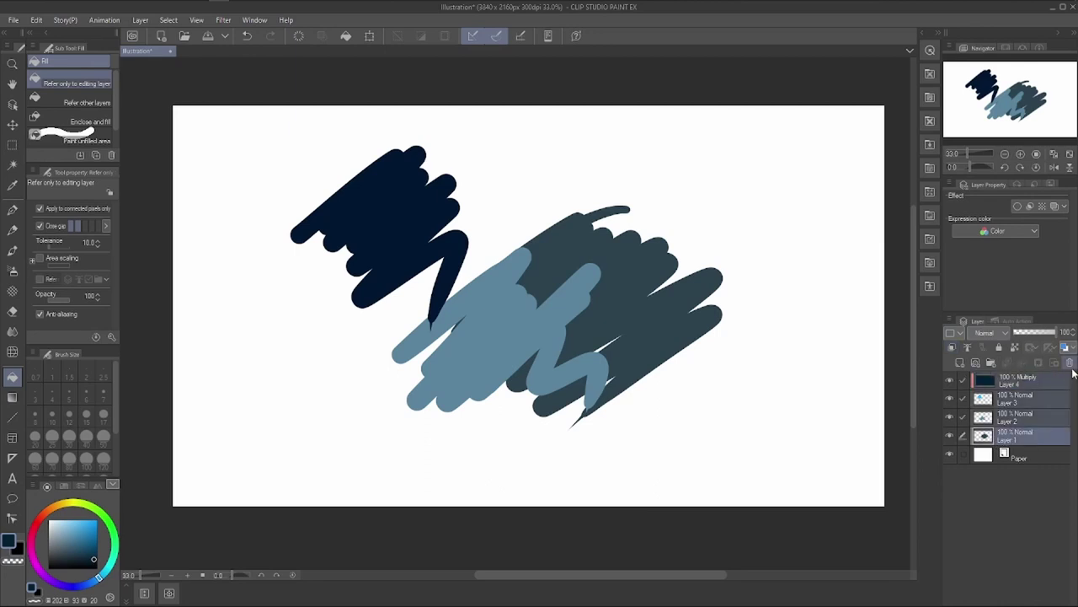
pyautogui.click(1070, 362)
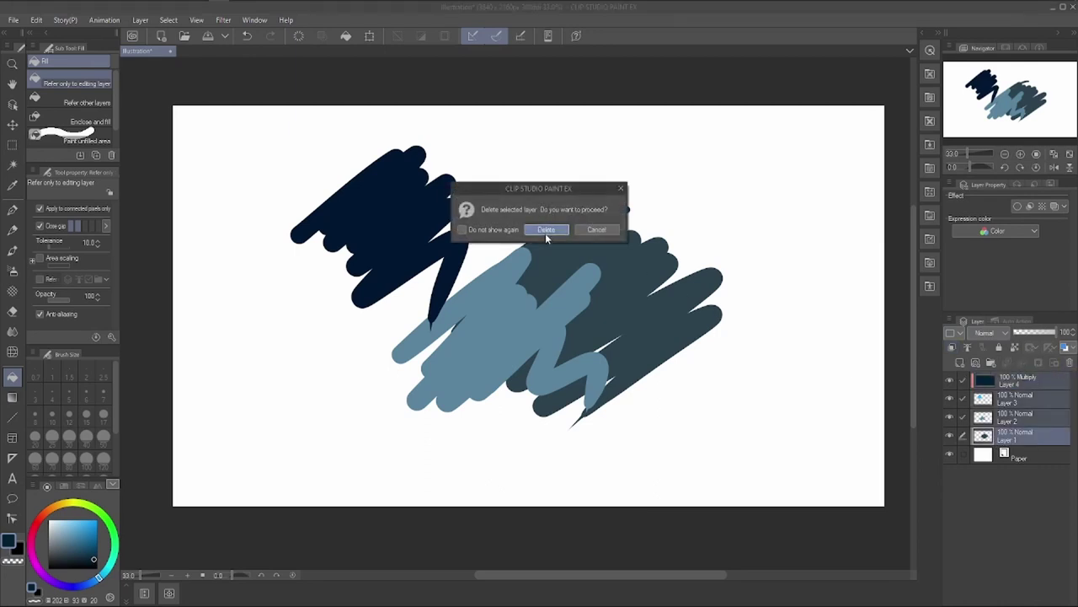
pyautogui.click(545, 230)
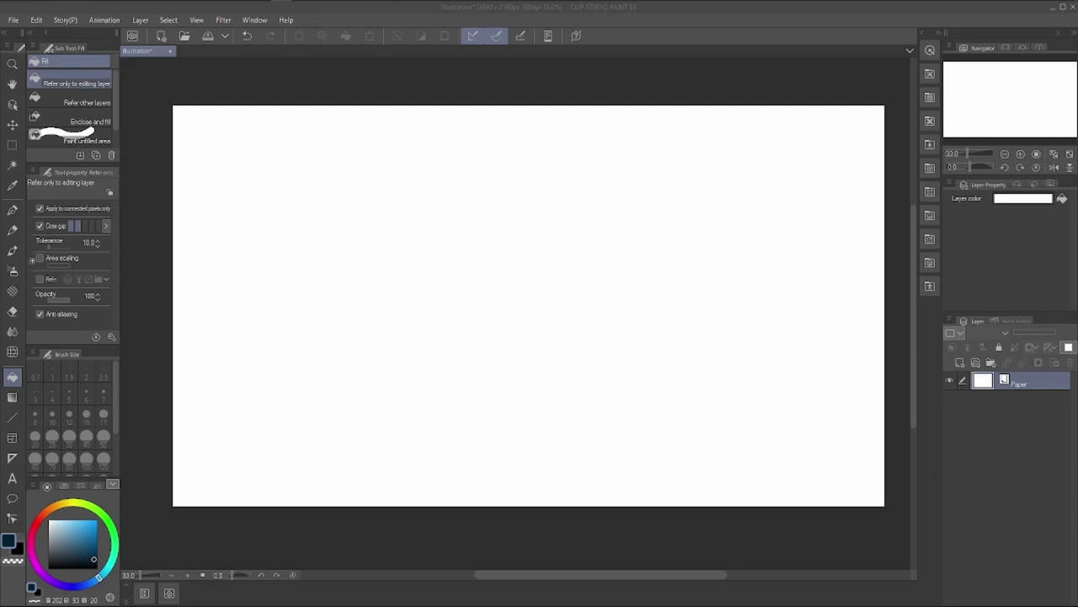
# Add a new raster layer above Paper and draw a dark diagonal stroke with the G-pen.
pyautogui.click(12, 210)
pyautogui.click(958, 362)
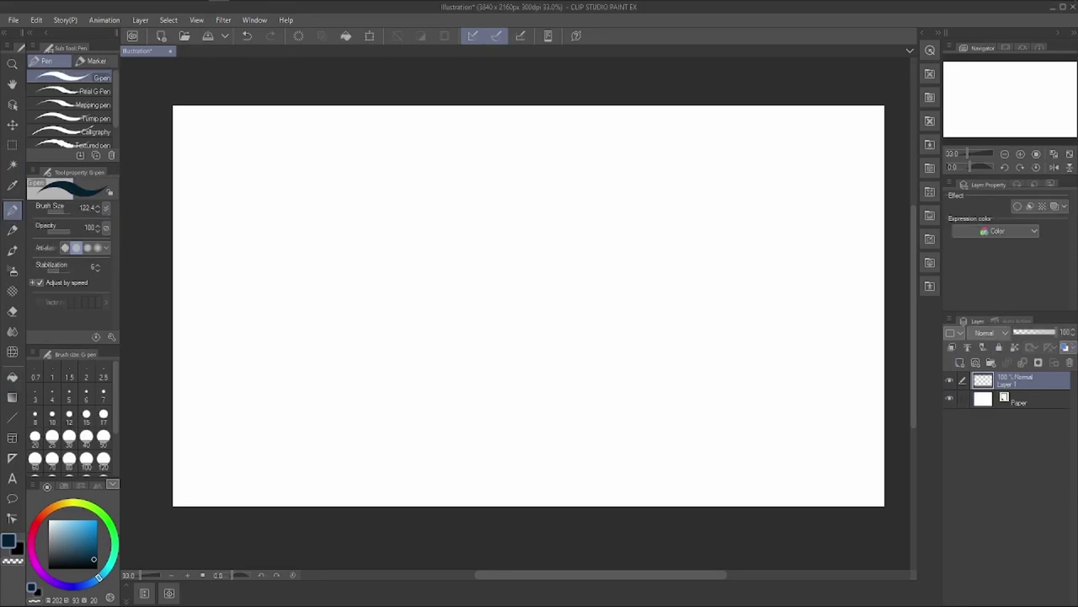
pyautogui.moveTo(463, 192)
pyautogui.mouseDown()
pyautogui.moveTo(331, 314)
pyautogui.moveTo(503, 182)
pyautogui.mouseUp()
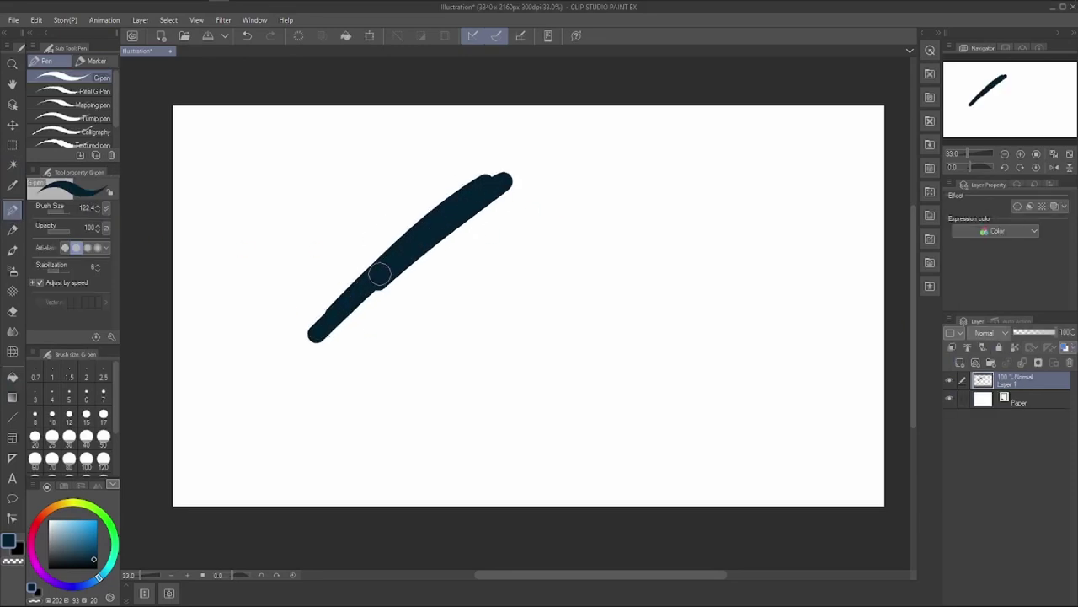
# Clear the dark stroke, paint a light blue zigzag scribble on Layer 1, and toggle the layer's visibility off and on.
pyautogui.click(83, 522)
pyautogui.press('Delete')
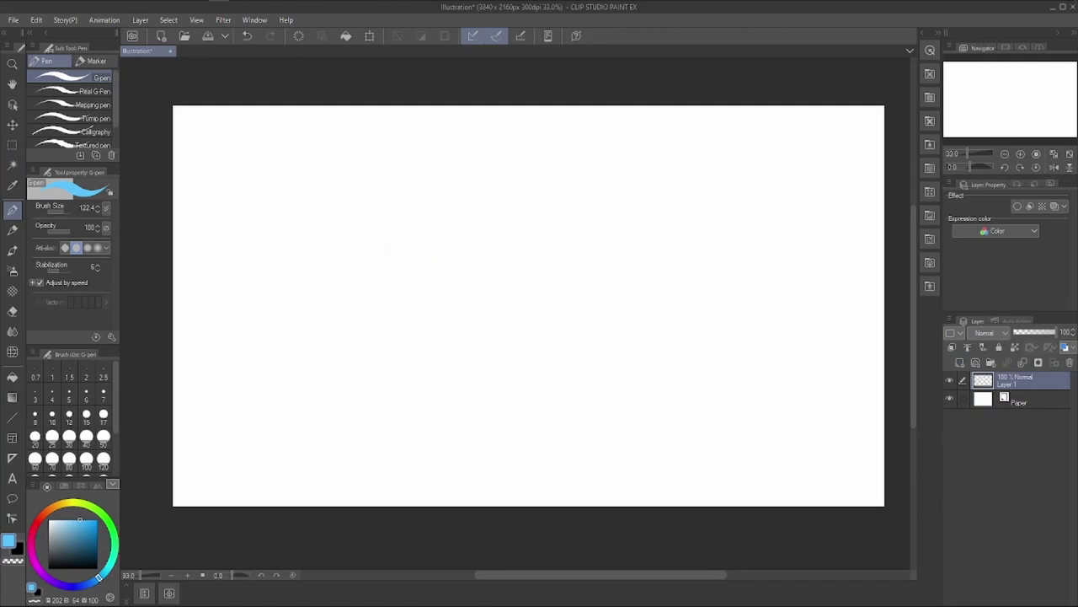
pyautogui.moveTo(416, 210)
pyautogui.mouseDown()
pyautogui.moveTo(299, 345)
pyautogui.moveTo(549, 190)
pyautogui.moveTo(560, 303)
pyautogui.mouseUp()
pyautogui.click(949, 380)
pyautogui.click(950, 380)
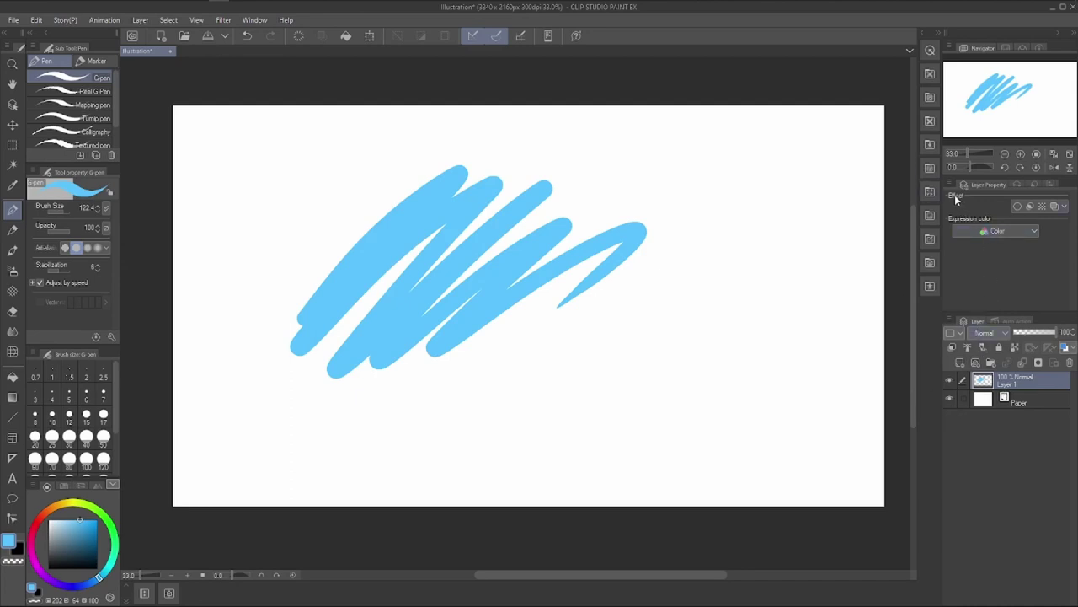
# Add a border effect to Layer 1 with a black edge color and an edge thickness of 9.5.
pyautogui.click(1017, 207)
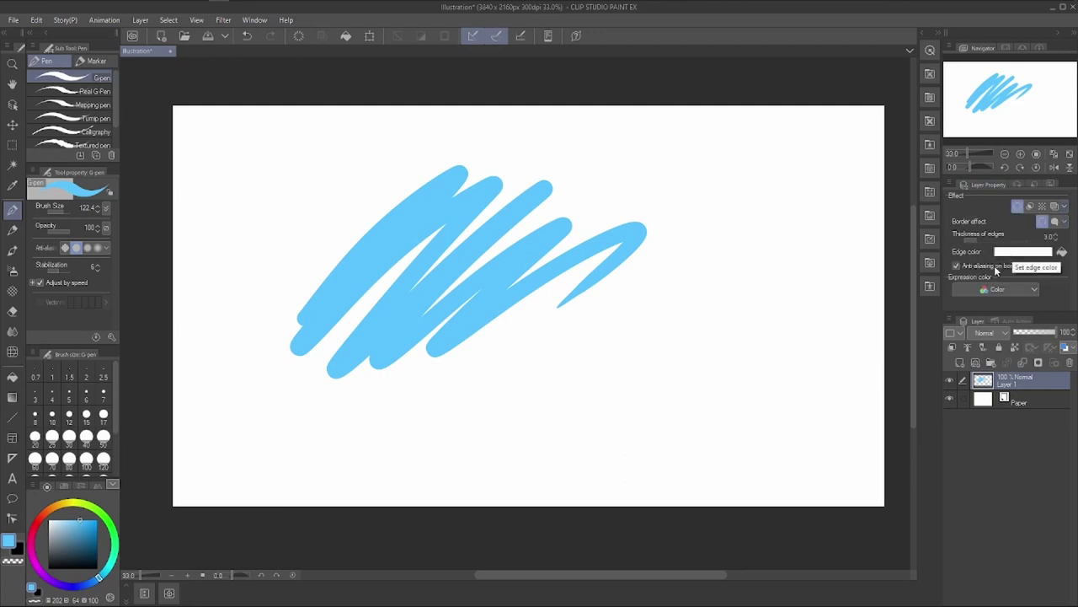
pyautogui.click(951, 399)
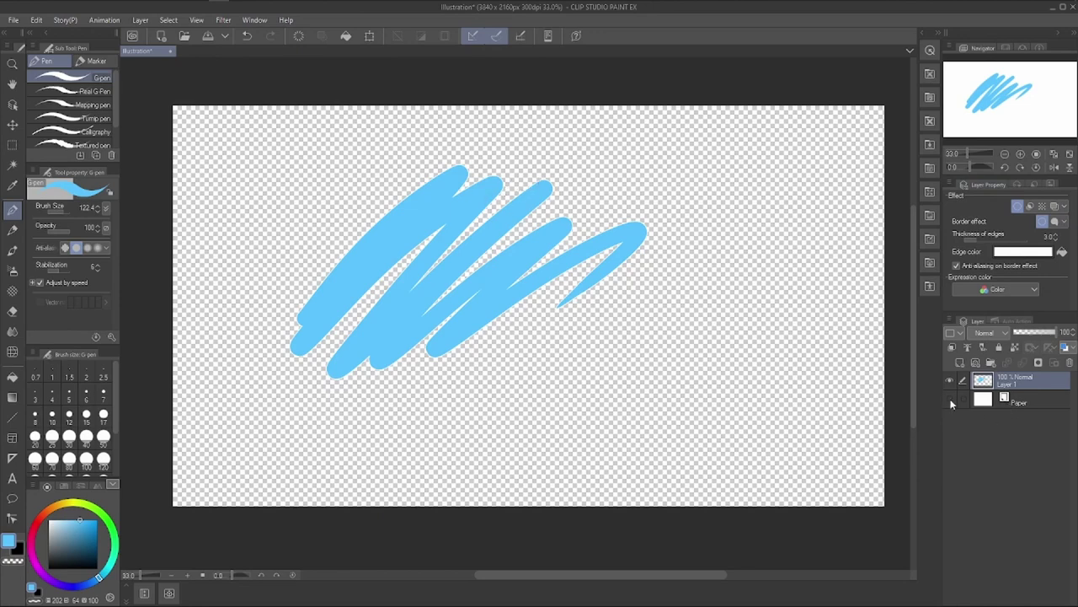
pyautogui.click(950, 398)
pyautogui.click(1023, 251)
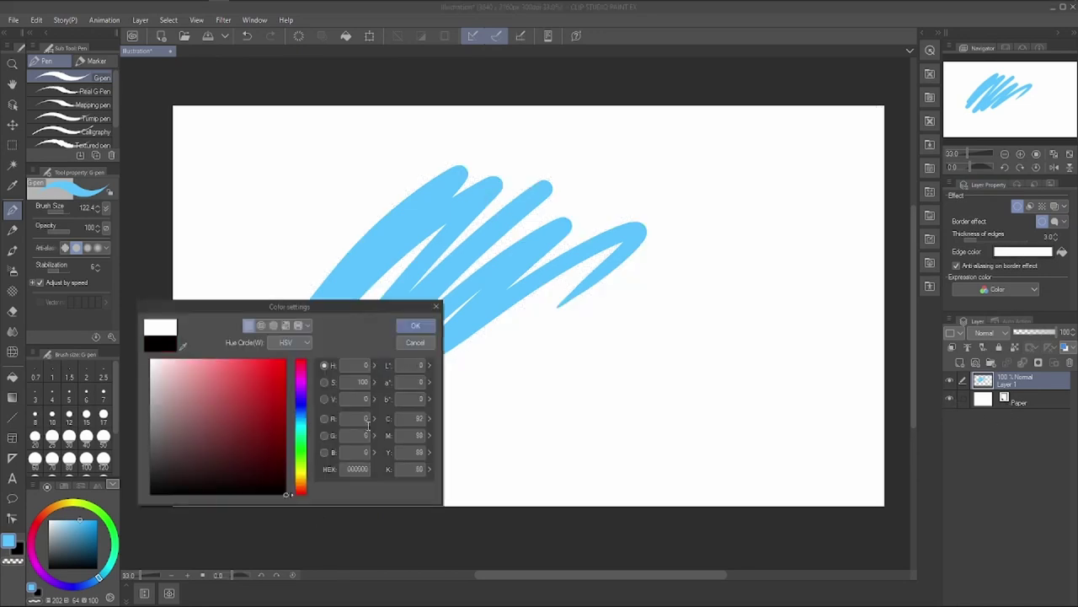
pyautogui.click(416, 325)
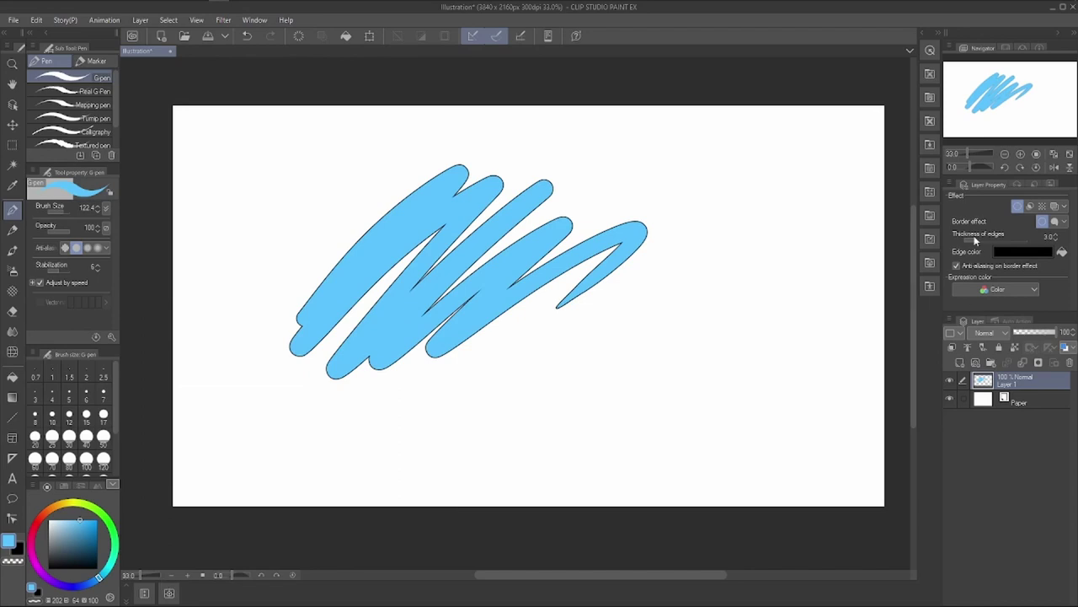
pyautogui.moveTo(975, 239); pyautogui.dragTo(987, 240)
pyautogui.moveTo(994, 237)
pyautogui.mouseDown()
pyautogui.moveTo(965, 236)
pyautogui.moveTo(990, 239)
pyautogui.mouseUp()
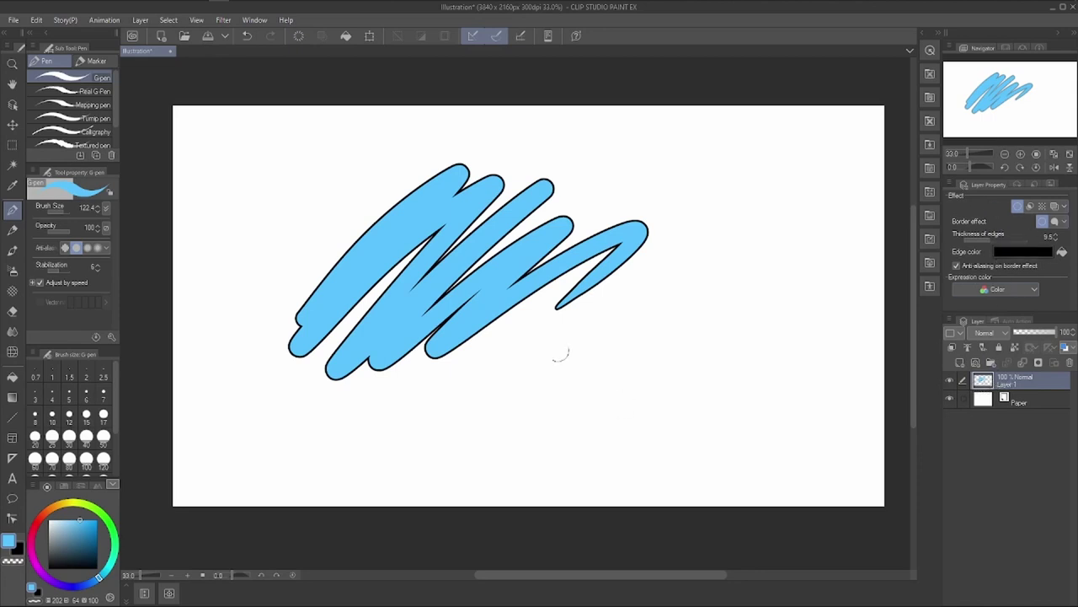
# Draw three slanted light blue strokes below the end of the scribble with the 122.4 G-pen.
pyautogui.moveTo(552, 340); pyautogui.dragTo(506, 480)
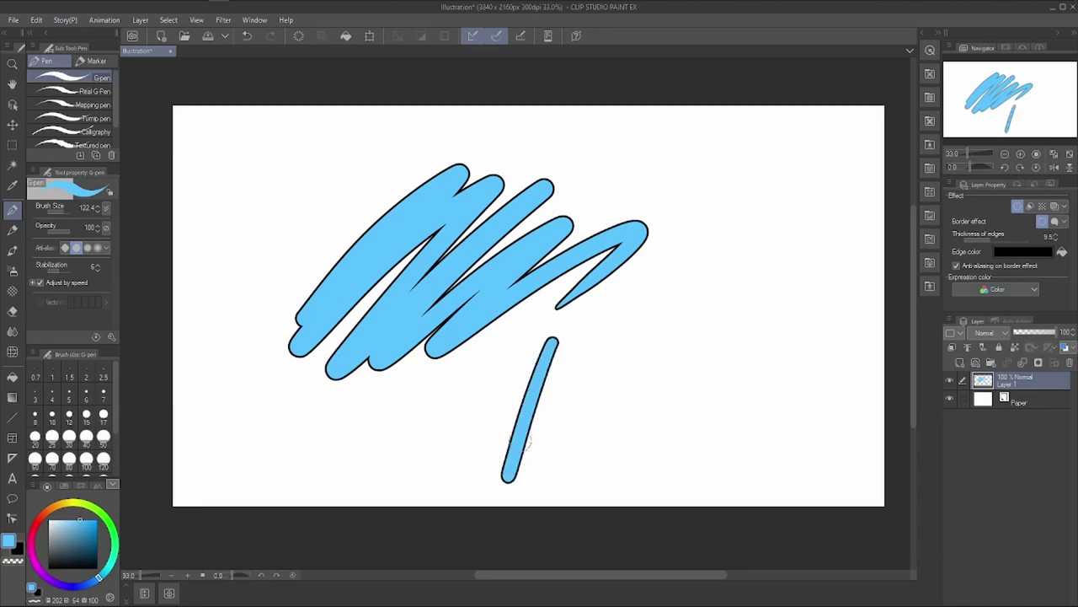
pyautogui.moveTo(593, 320); pyautogui.dragTo(547, 483)
pyautogui.moveTo(653, 287); pyautogui.dragTo(595, 489)
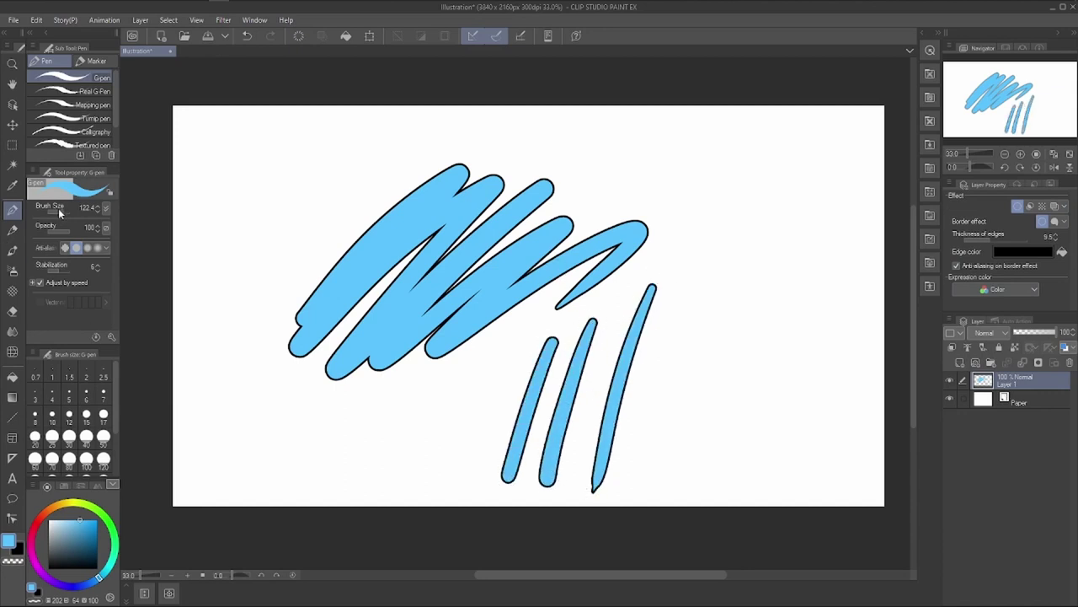
# Set the G-pen brush size to 34.4 and draw seven thin strokes on both sides of the scribble.
pyautogui.moveTo(702, 187); pyautogui.dragTo(644, 349)
pyautogui.moveTo(738, 180); pyautogui.dragTo(666, 375)
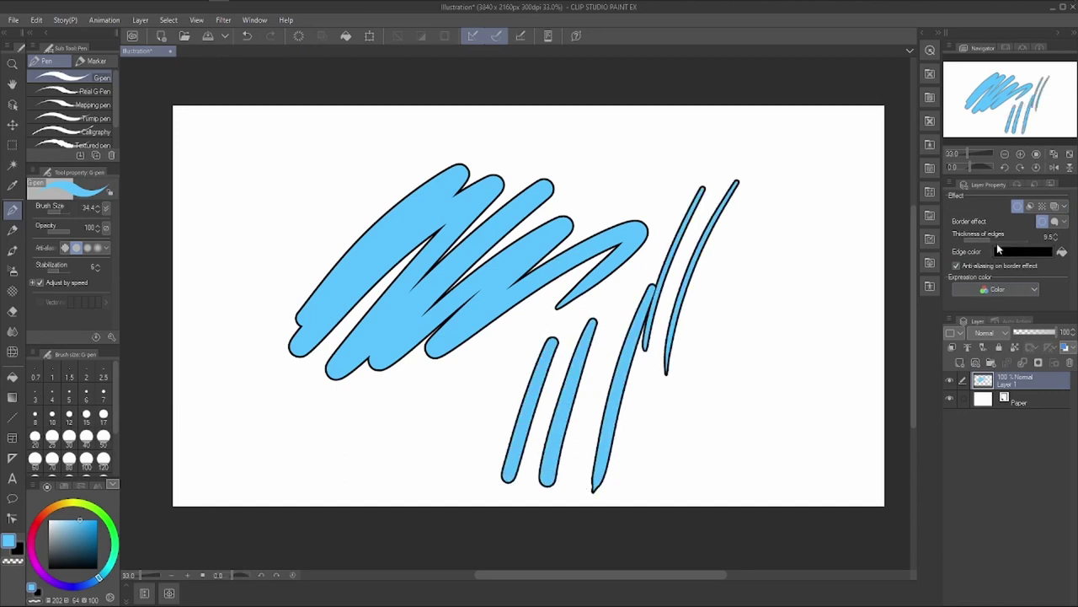
pyautogui.moveTo(755, 287); pyautogui.dragTo(661, 436)
pyautogui.moveTo(792, 297); pyautogui.dragTo(691, 455)
pyautogui.moveTo(266, 261); pyautogui.dragTo(343, 463)
pyautogui.moveTo(230, 254); pyautogui.dragTo(316, 476)
pyautogui.moveTo(210, 213); pyautogui.dragTo(249, 460)
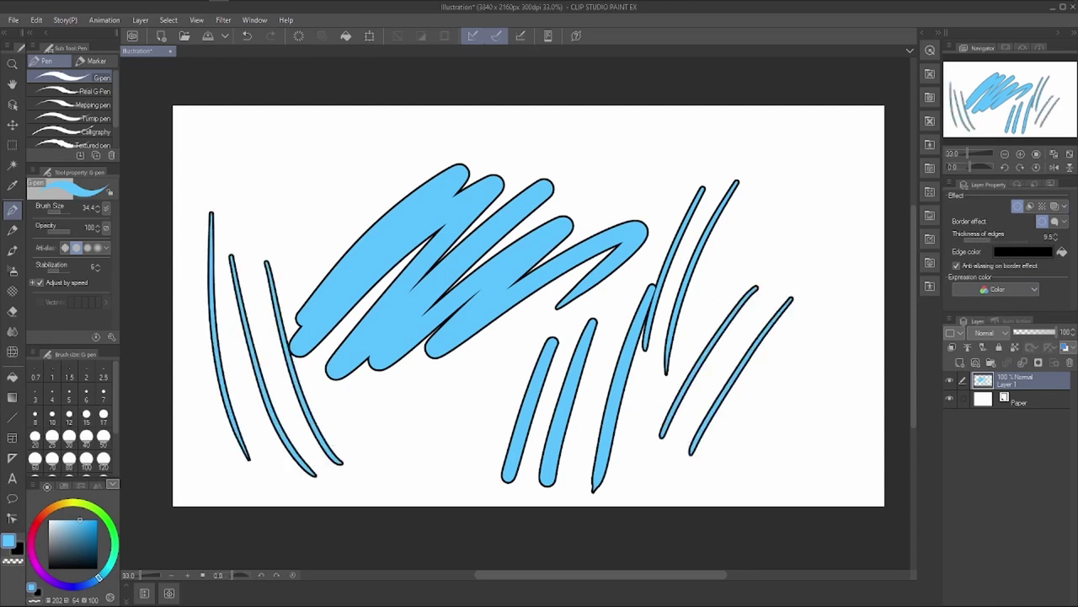
# Draw a small thin zigzag under the scribble and five strokes crossing the thin lines beside it.
pyautogui.moveTo(459, 358)
pyautogui.mouseDown()
pyautogui.moveTo(396, 426)
pyautogui.moveTo(580, 296)
pyautogui.mouseUp()
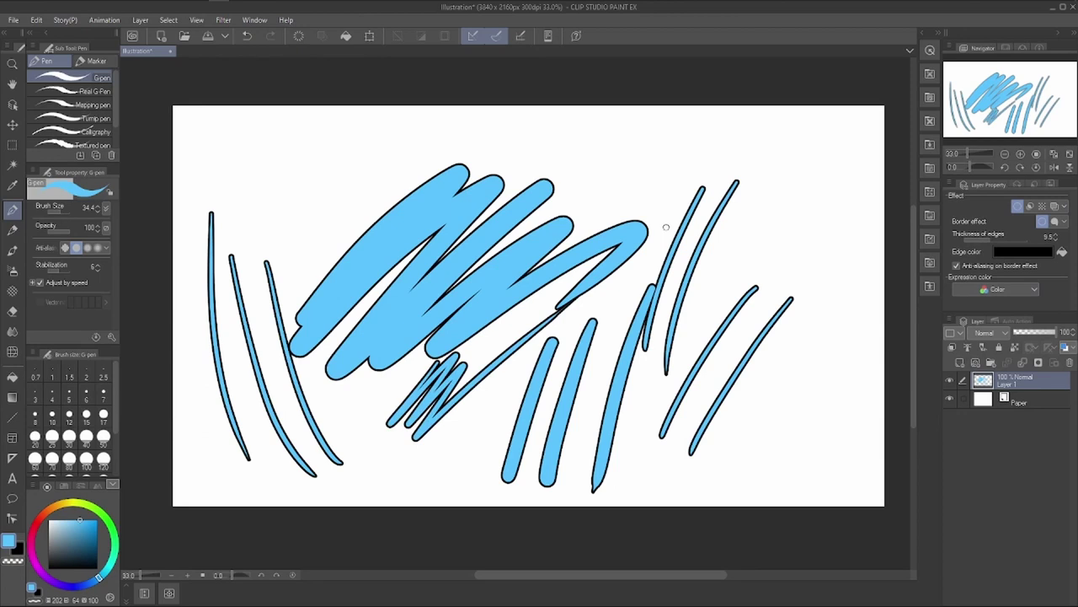
pyautogui.moveTo(645, 181); pyautogui.dragTo(719, 354)
pyautogui.moveTo(647, 212); pyautogui.dragTo(703, 409)
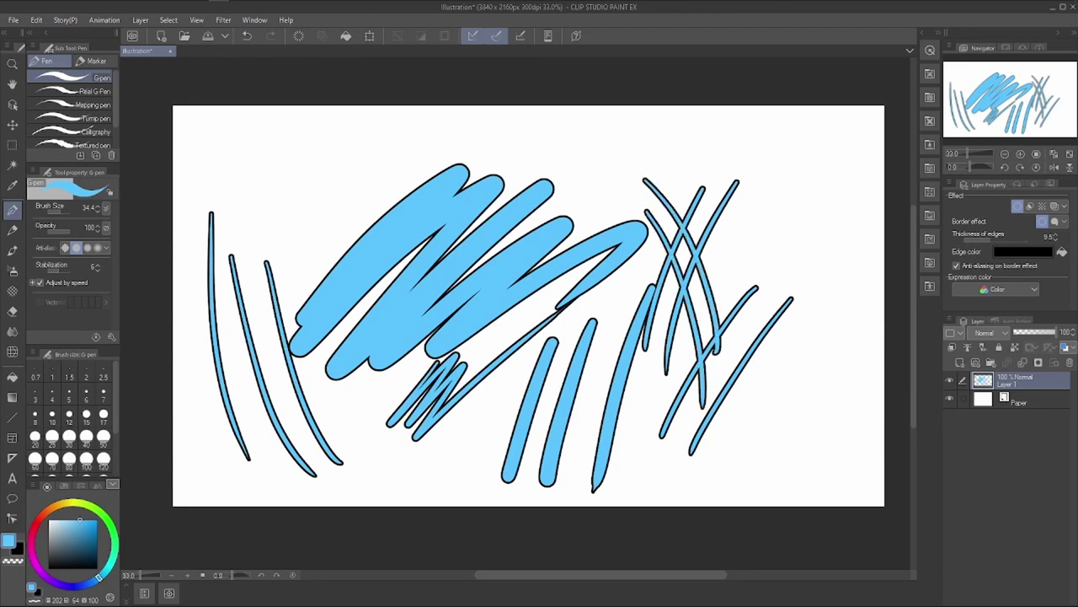
pyautogui.moveTo(644, 241); pyautogui.dragTo(693, 431)
pyautogui.moveTo(690, 157); pyautogui.dragTo(747, 362)
pyautogui.moveTo(734, 154); pyautogui.dragTo(763, 437)
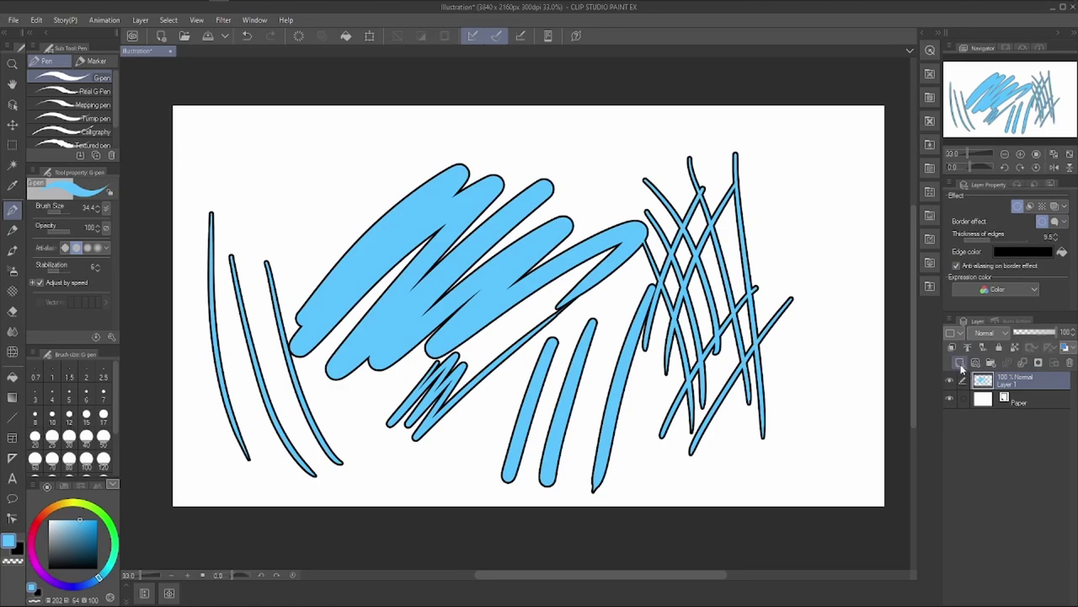
# Add an empty layer above Layer 1 and merge it together with Layer 1.
pyautogui.click(960, 363)
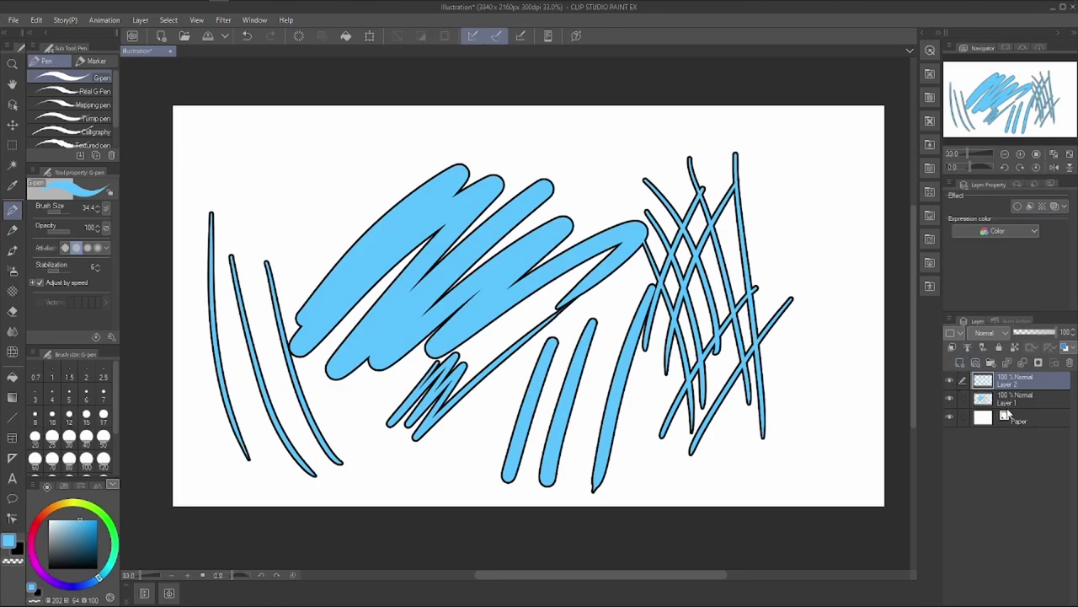
pyautogui.click(1010, 399)
pyautogui.keyDown('ctrl'); pyautogui.click(1005, 381); pyautogui.keyUp('ctrl')
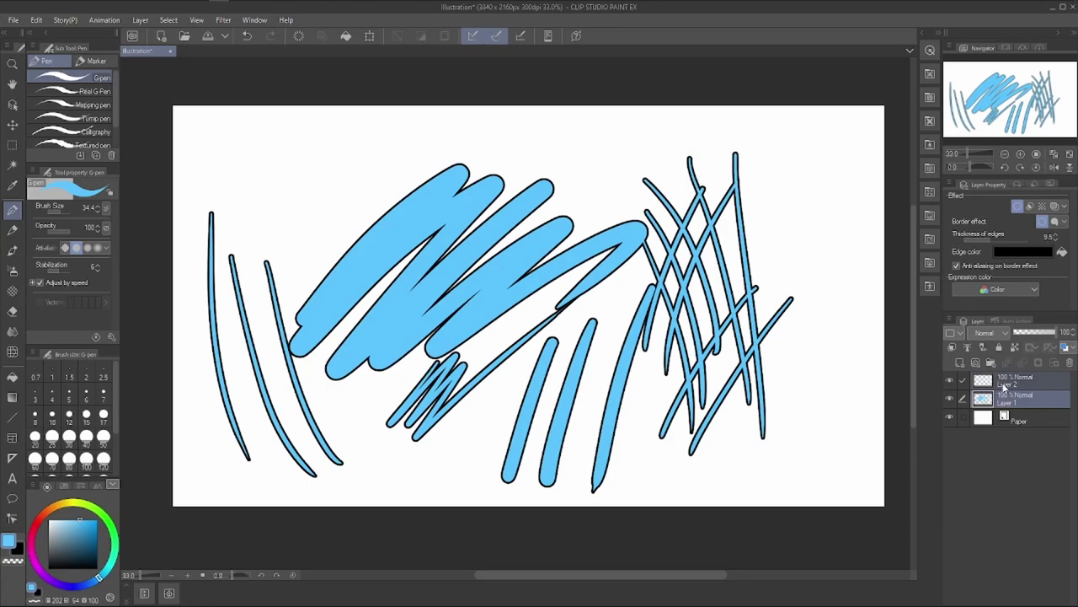
pyautogui.rightClick(1004, 386)
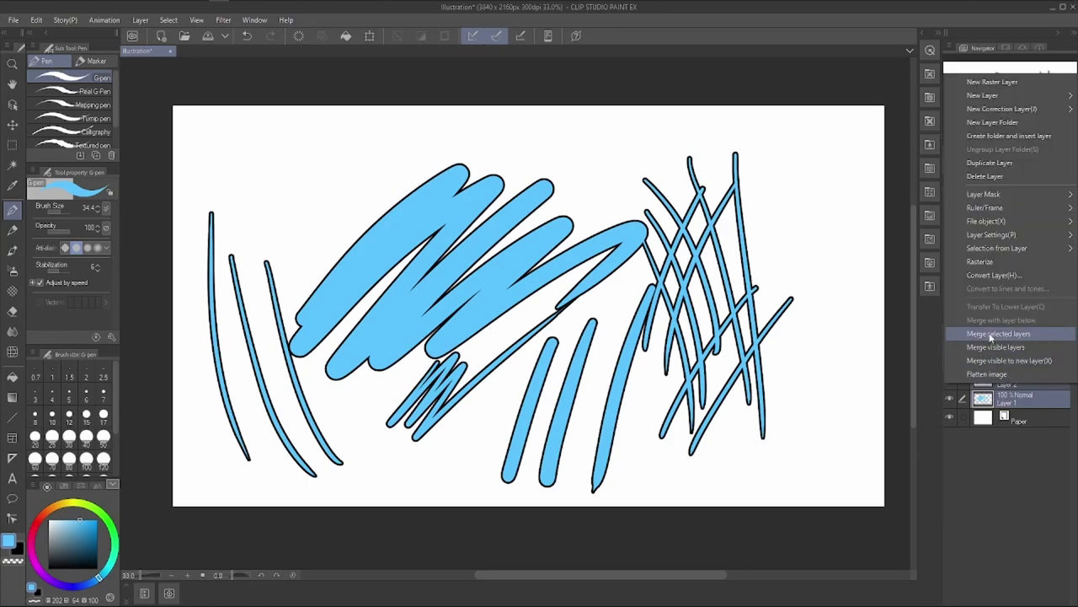
pyautogui.click(990, 335)
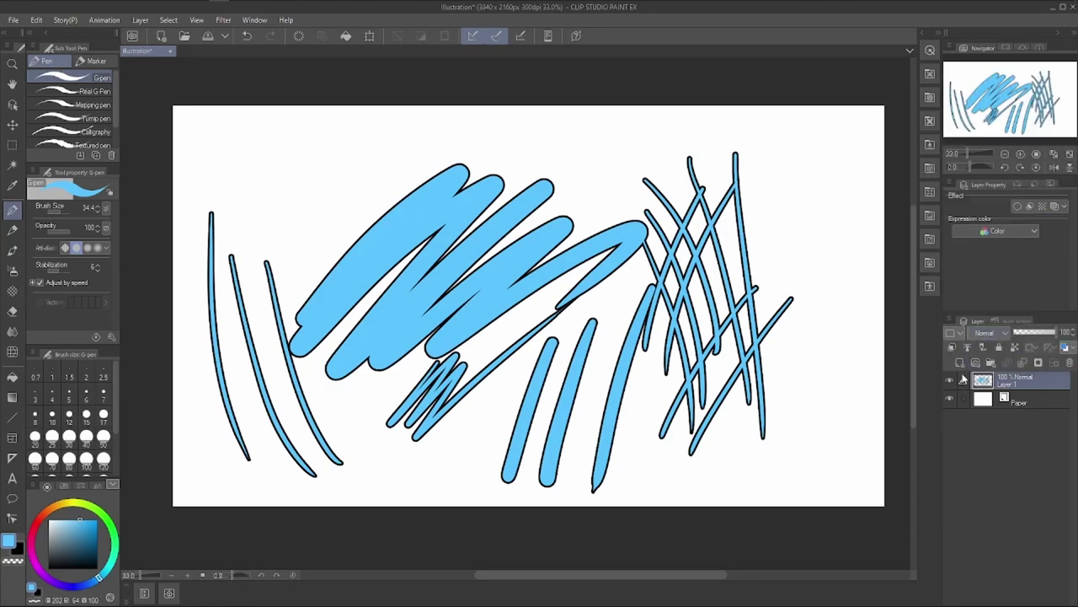
# Toggle the visibility of the merged Layer 1 and the Paper layer to inspect their contents.
pyautogui.click(951, 383)
pyautogui.click(952, 383)
pyautogui.click(952, 400)
pyautogui.click(951, 400)
pyautogui.click(951, 380)
pyautogui.click(950, 380)
# Add a border effect to the merged Layer 1 with a light red FF5A5A edge color and a thickness of 29.1.
pyautogui.click(1017, 206)
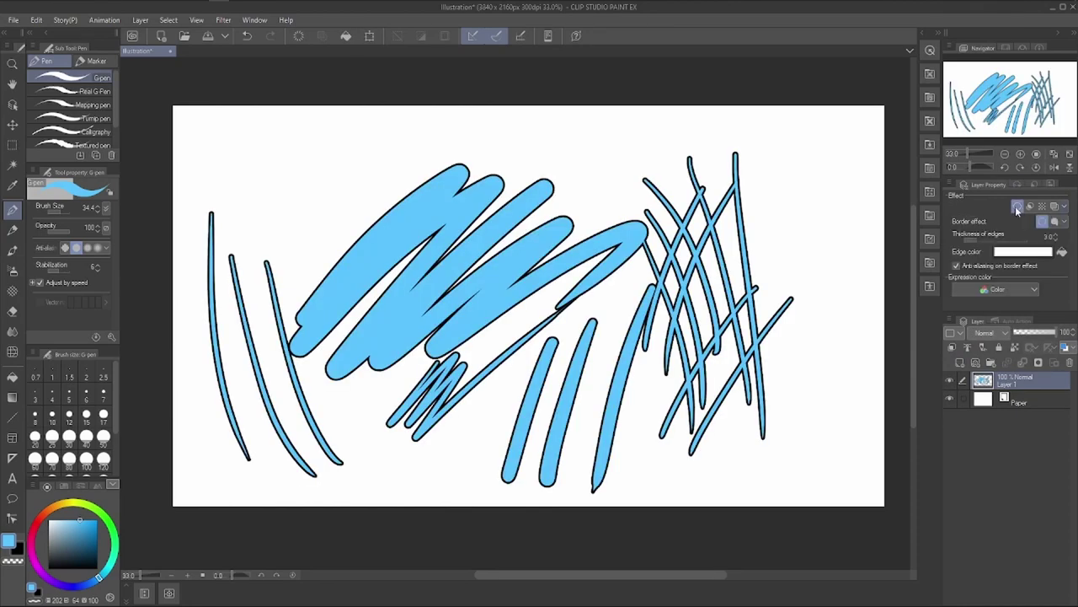
pyautogui.click(1023, 252)
pyautogui.click(244, 377)
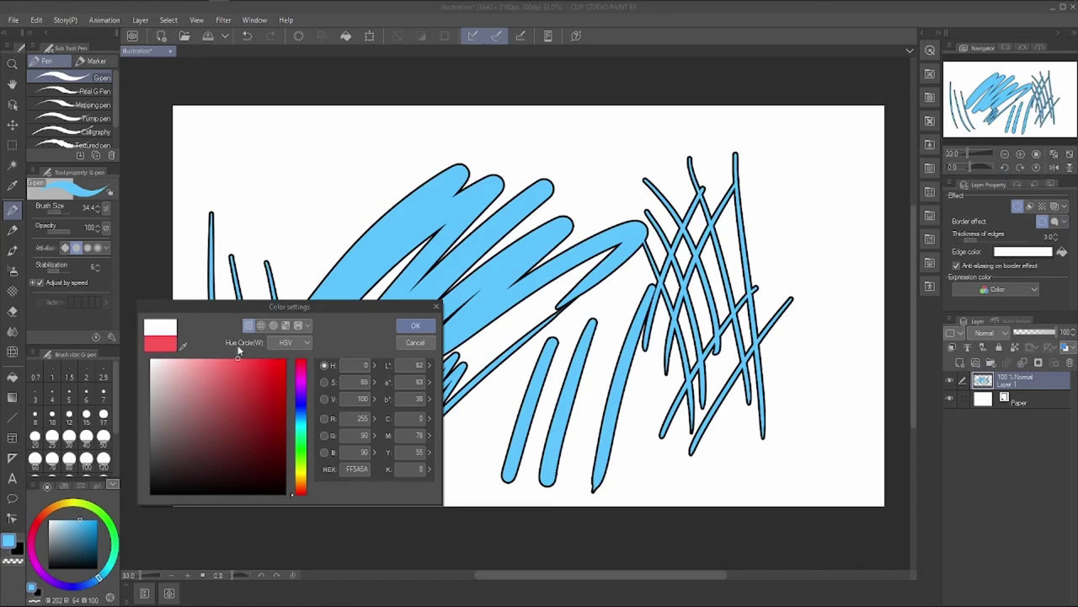
pyautogui.click(414, 326)
pyautogui.moveTo(978, 238)
pyautogui.mouseDown()
pyautogui.moveTo(1019, 240)
pyautogui.moveTo(1007, 241)
pyautogui.mouseUp()
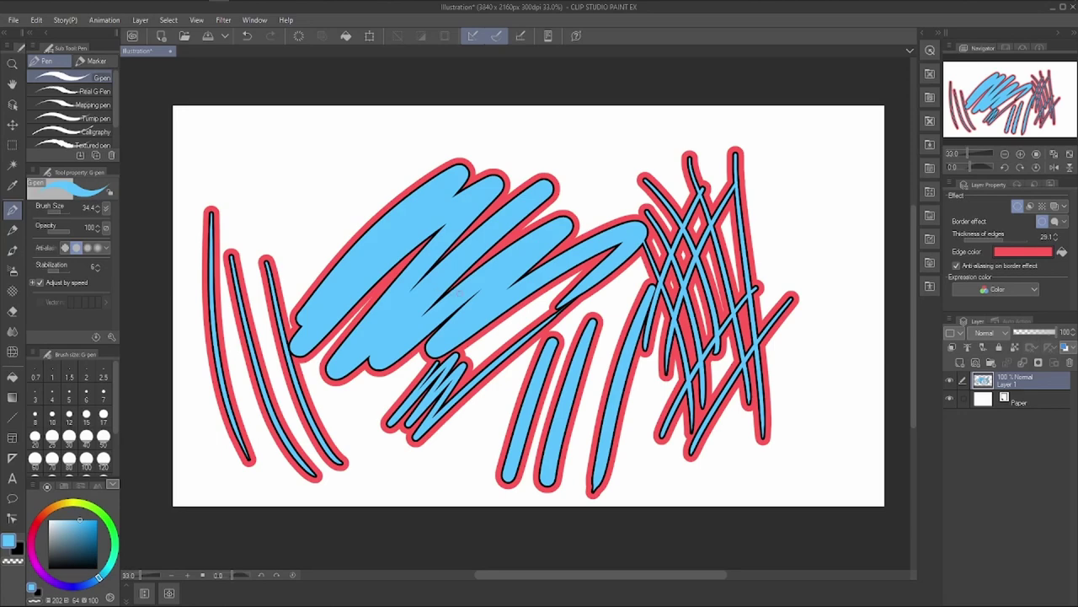
# Draw thin light blue strokes beside and below the crossed lines, and check them by toggling the layer's visibility.
pyautogui.moveTo(799, 174)
pyautogui.mouseDown()
pyautogui.moveTo(764, 311)
pyautogui.moveTo(773, 319)
pyautogui.mouseUp()
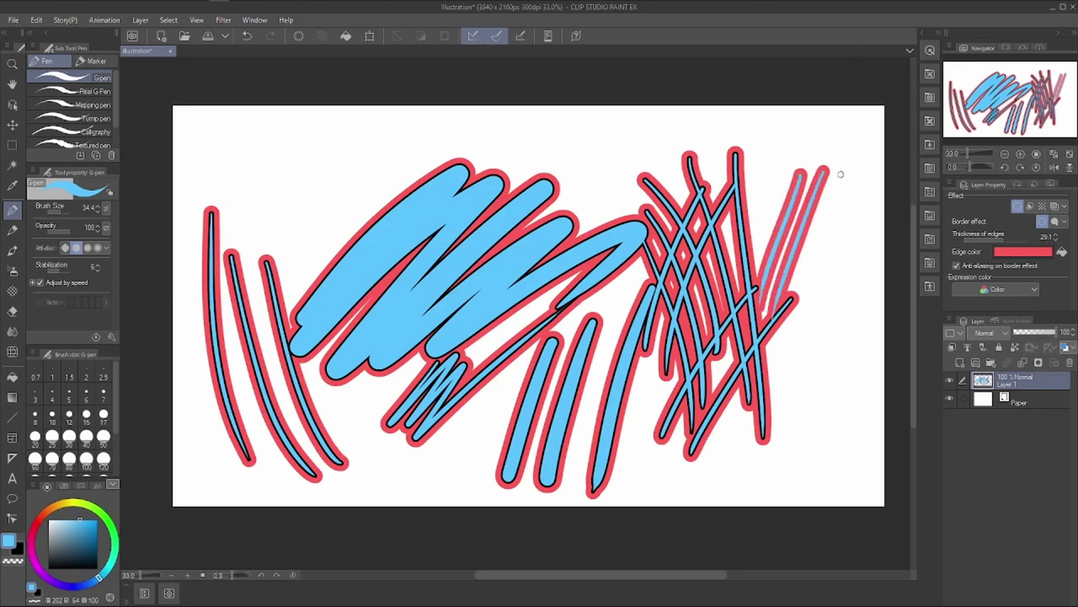
pyautogui.moveTo(841, 172); pyautogui.dragTo(791, 376)
pyautogui.moveTo(846, 242); pyautogui.dragTo(805, 438)
pyautogui.moveTo(769, 361); pyautogui.dragTo(817, 493)
pyautogui.moveTo(733, 402); pyautogui.dragTo(797, 504)
pyautogui.moveTo(710, 401); pyautogui.dragTo(762, 504)
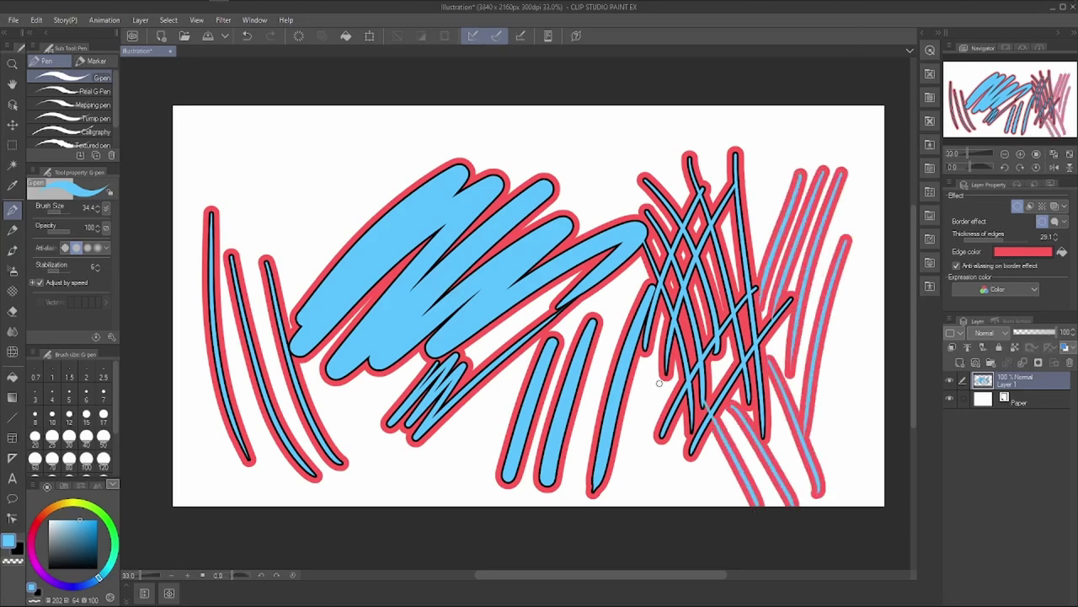
pyautogui.moveTo(662, 347); pyautogui.dragTo(621, 472)
pyautogui.moveTo(638, 389); pyautogui.dragTo(632, 487)
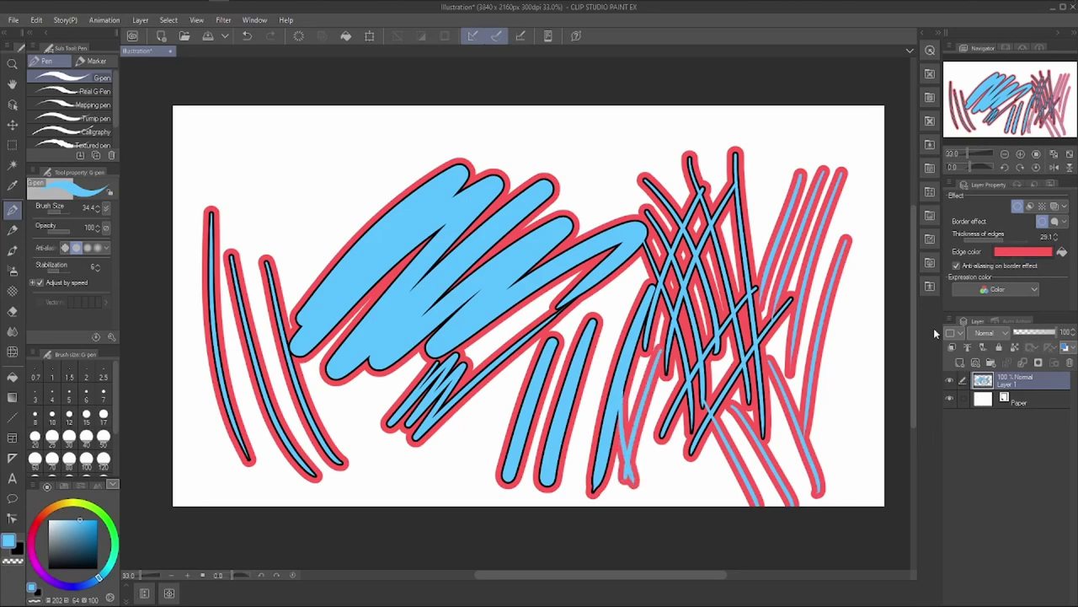
pyautogui.click(951, 383)
pyautogui.click(952, 382)
# Undo the new thin strokes, the red border effect and the merging of the two layers.
pyautogui.hotkey('ctrl', 'z')
pyautogui.hotkey('ctrl', 'z')
pyautogui.hotkey('ctrl', 'z')
pyautogui.hotkey('ctrl', 'z')
pyautogui.hotkey('ctrl', 'z')
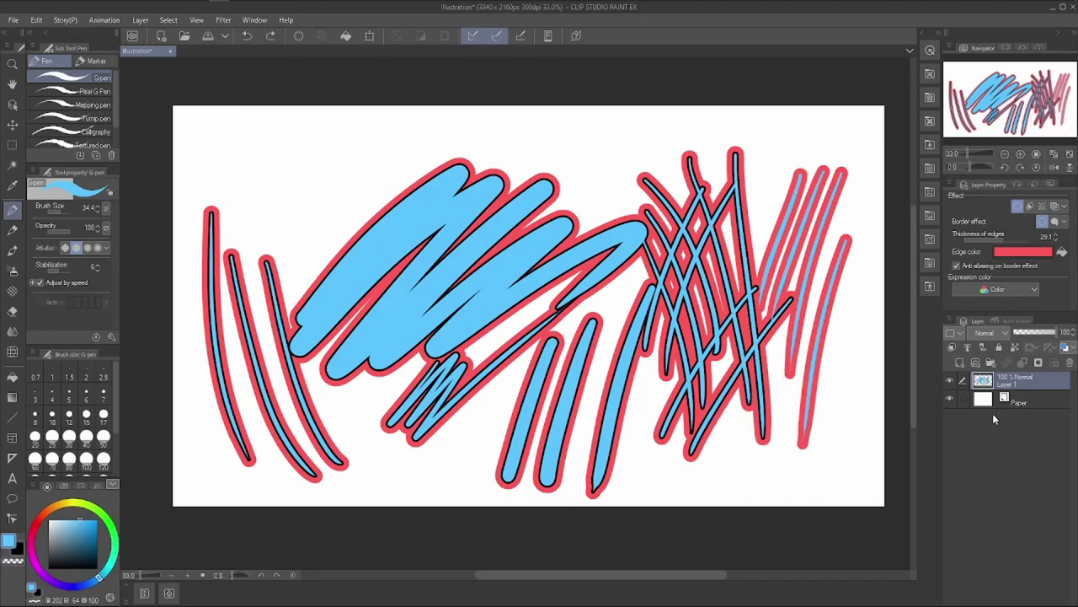
pyautogui.hotkey('ctrl', 'z')
pyautogui.hotkey('ctrl', 'z')
pyautogui.hotkey('ctrl', 'z')
pyautogui.hotkey('ctrl', 'z')
pyautogui.hotkey('ctrl', 'z')
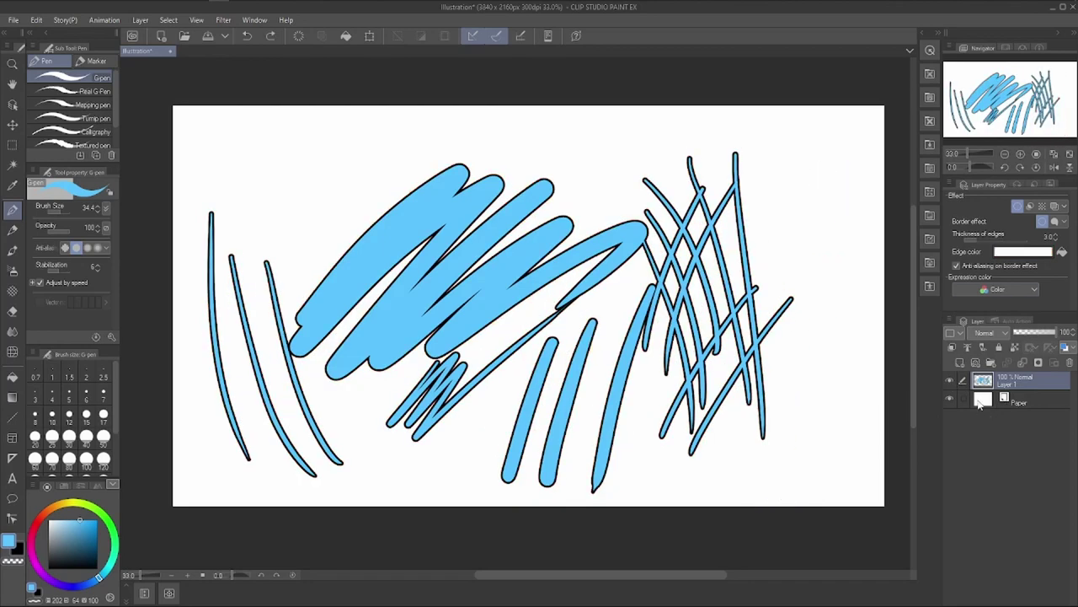
pyautogui.hotkey('ctrl', 'z')
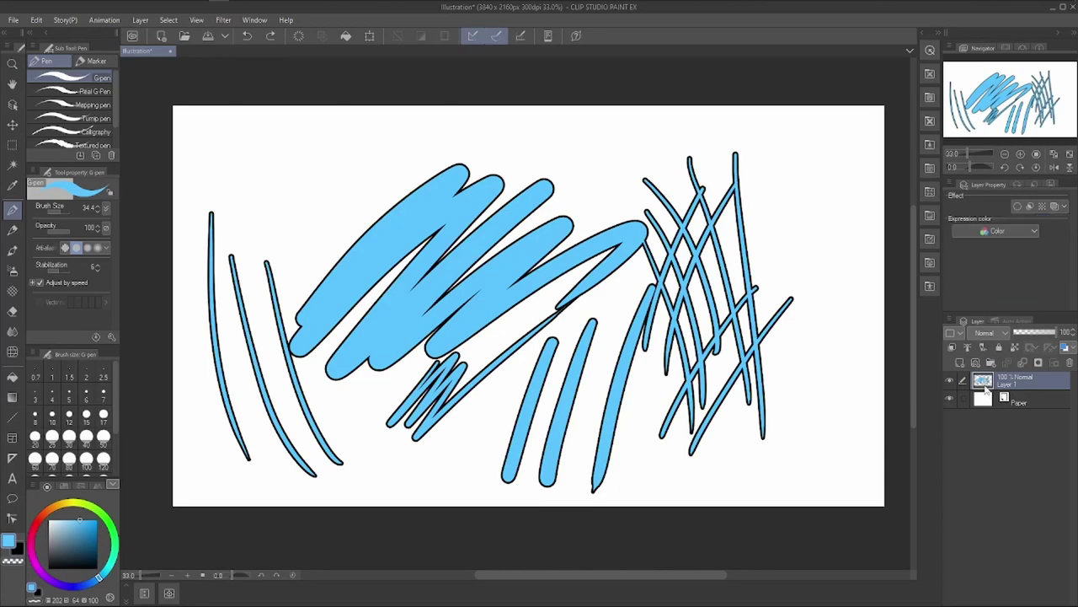
pyautogui.hotkey('ctrl', 'z')
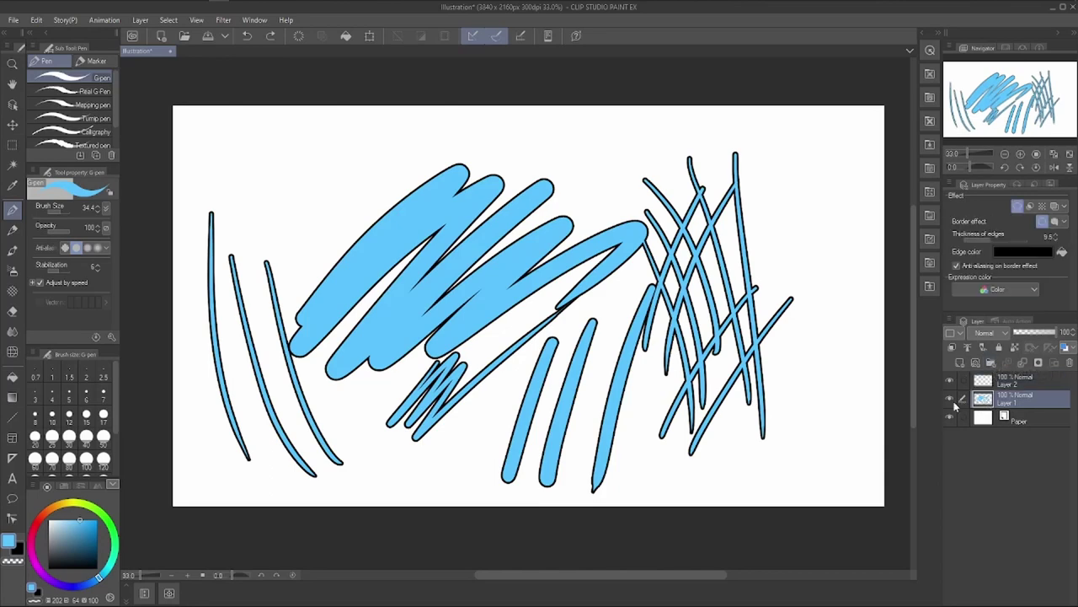
# Delete the empty Layer 2 and inspect the edge color setting of Layer 1's border effect.
pyautogui.click(1002, 386)
pyautogui.click(1070, 364)
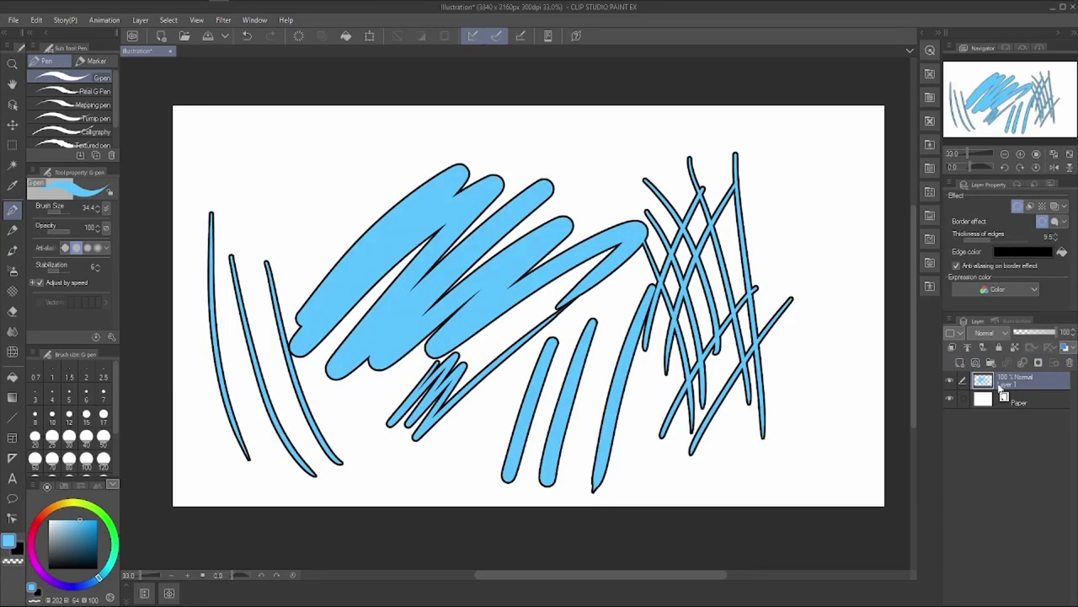
pyautogui.click(1010, 255)
pyautogui.click(416, 326)
# Duplicate Layer 1 with the original hidden, and merge the copy with a new empty layer.
pyautogui.moveTo(1014, 378); pyautogui.dragTo(1011, 381)
pyautogui.click(950, 399)
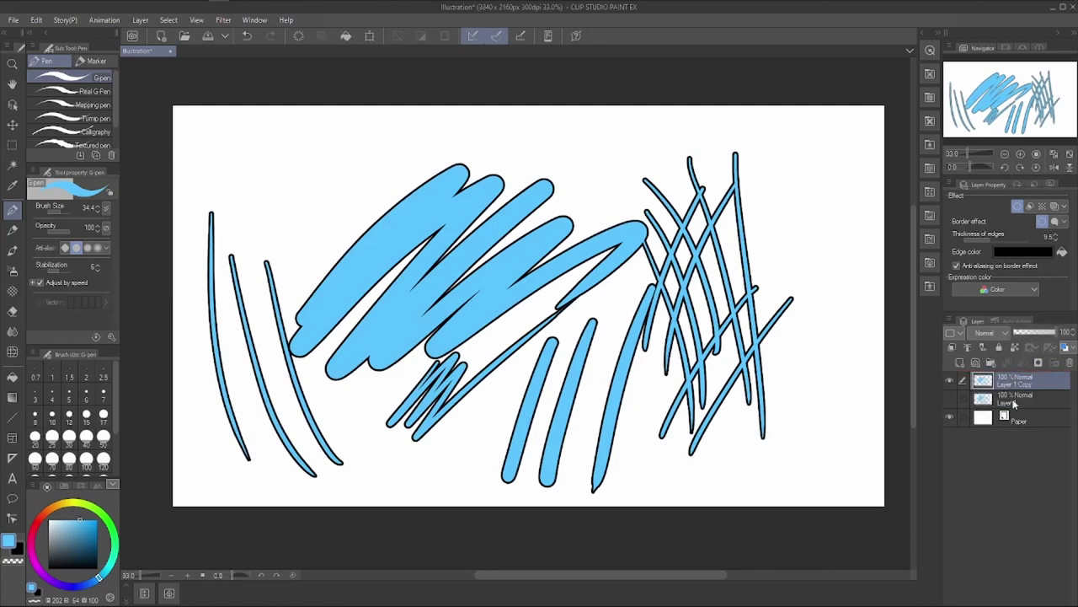
pyautogui.click(960, 362)
pyautogui.rightClick(1003, 387)
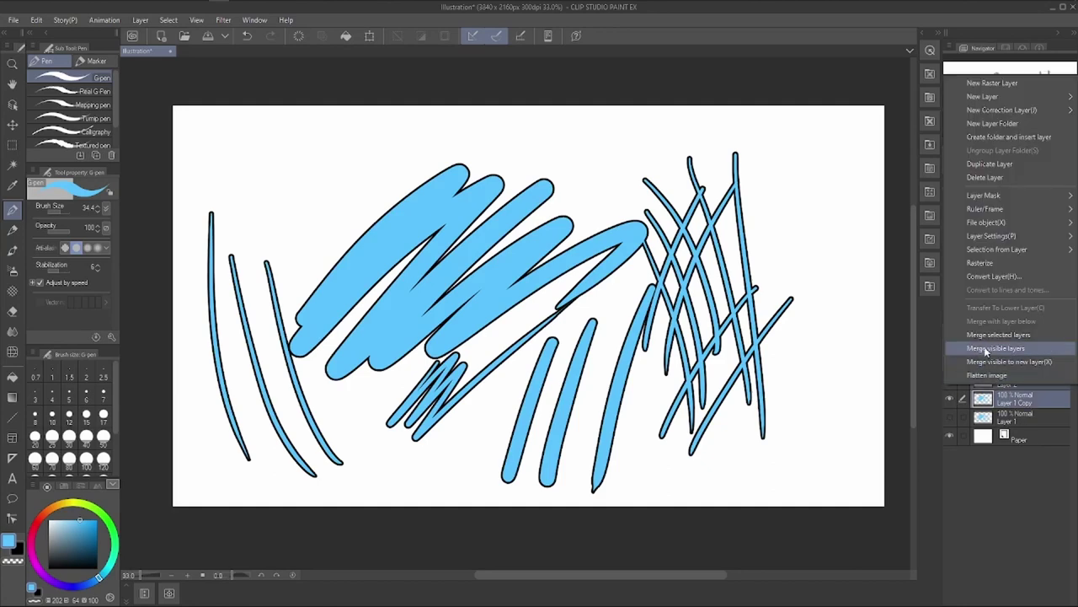
pyautogui.click(982, 330)
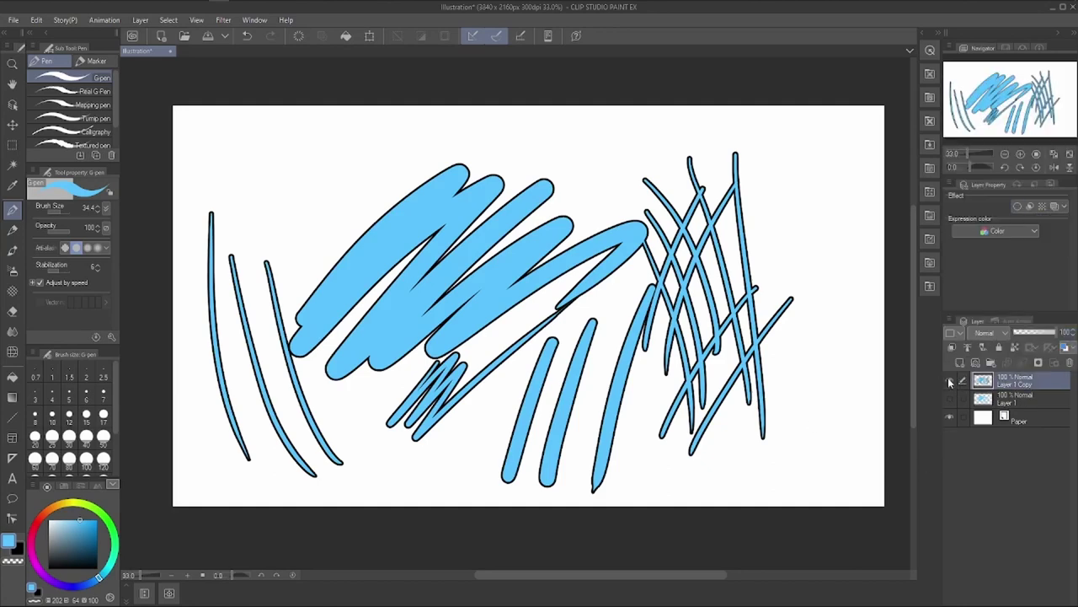
# Rename the original layer "layer with border efect" and the merged copy "Layer without border effect".
pyautogui.doubleClick(1004, 403)
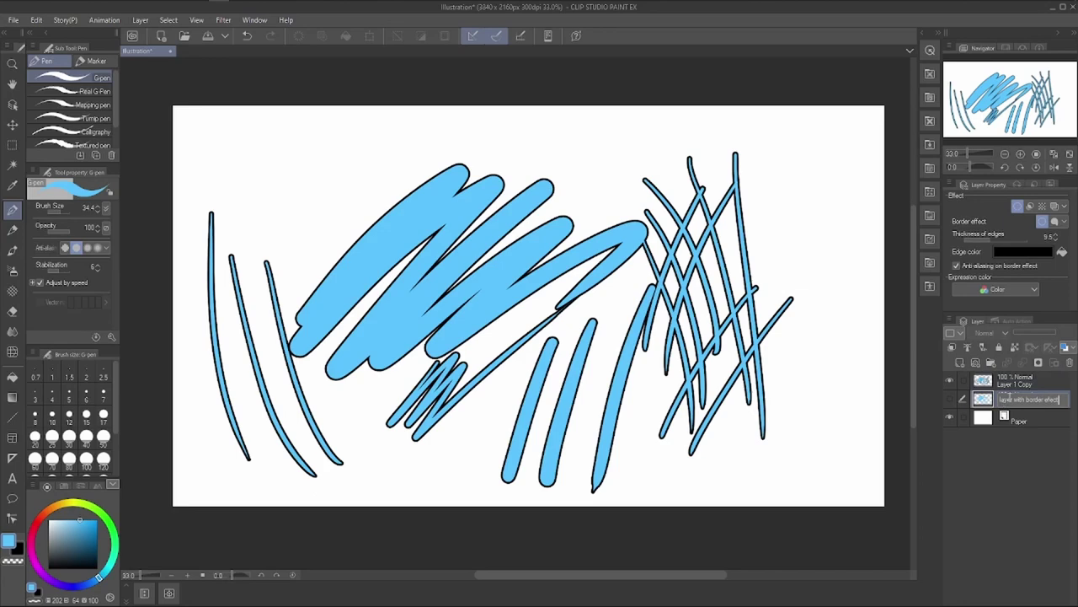
pyautogui.doubleClick(1008, 380)
pyautogui.write('Layer wit')
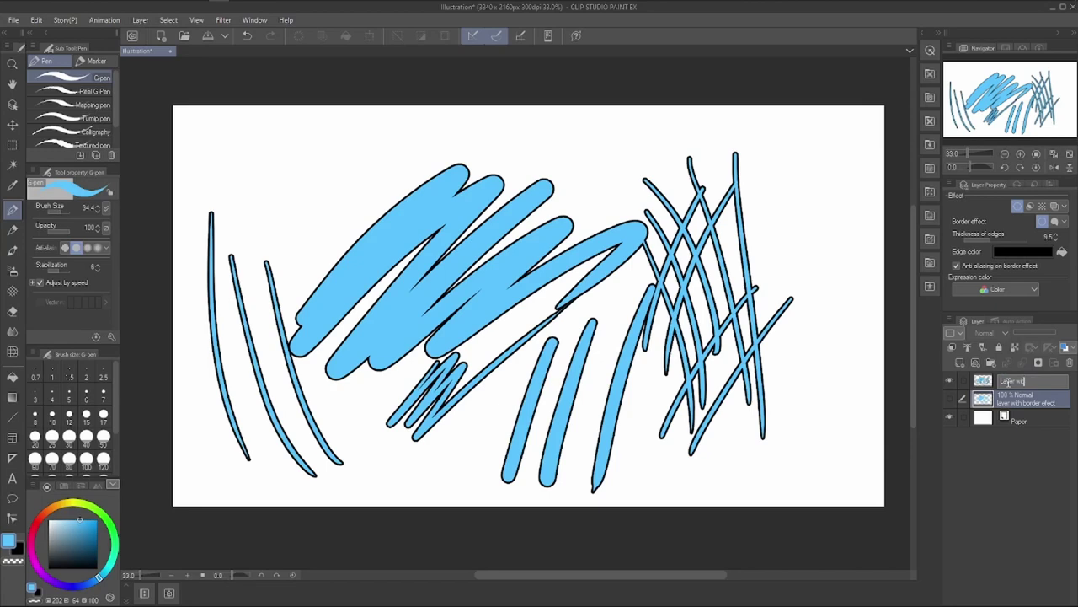
pyautogui.write('hout border effect')
pyautogui.press('Return')
# Show only the layer with the border effect above the paper and scribble light blue zigzags over its crossed lines.
pyautogui.click(949, 381)
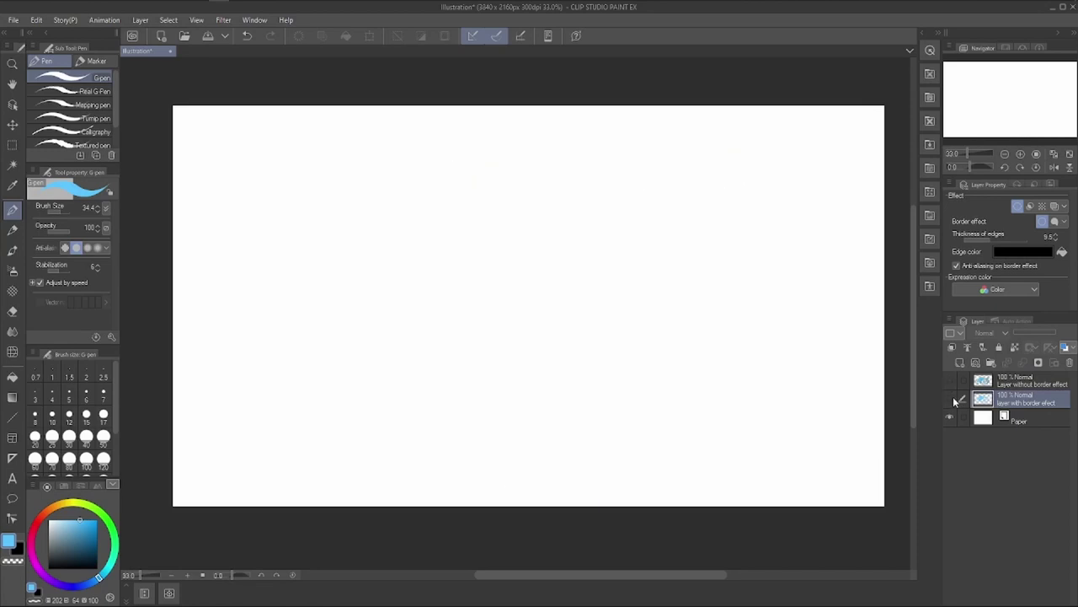
pyautogui.click(949, 399)
pyautogui.moveTo(679, 308)
pyautogui.mouseDown()
pyautogui.moveTo(623, 404)
pyautogui.moveTo(814, 370)
pyautogui.moveTo(737, 464)
pyautogui.mouseUp()
pyautogui.moveTo(847, 169)
pyautogui.mouseDown()
pyautogui.moveTo(779, 245)
pyautogui.moveTo(746, 328)
pyautogui.mouseUp()
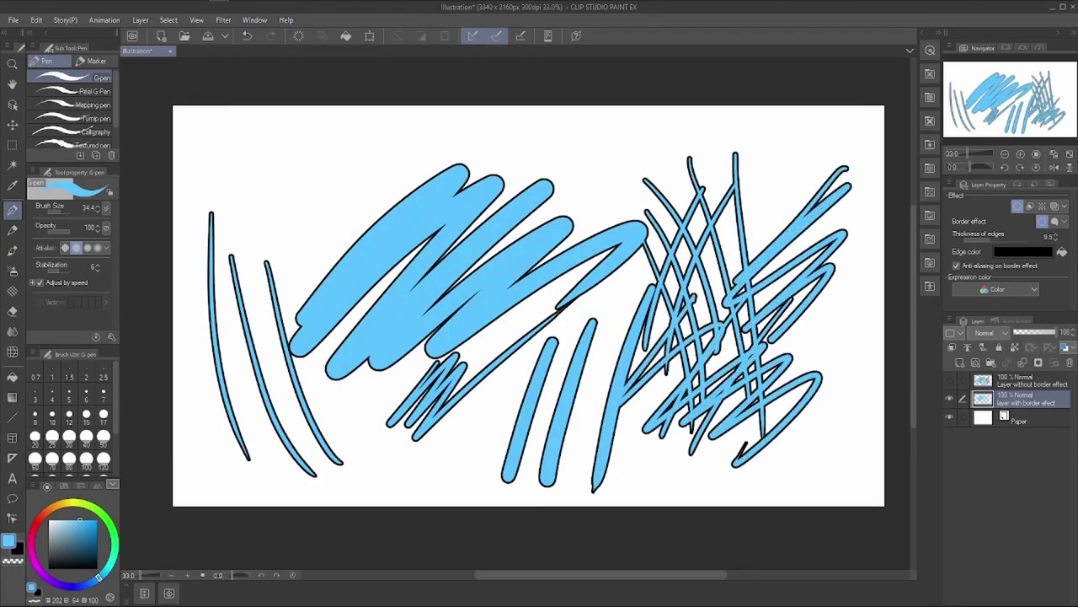
# Show only the layer without border effect above the paper and draw a light blue zigzag across its crossed lines.
pyautogui.click(950, 398)
pyautogui.click(950, 381)
pyautogui.click(1028, 381)
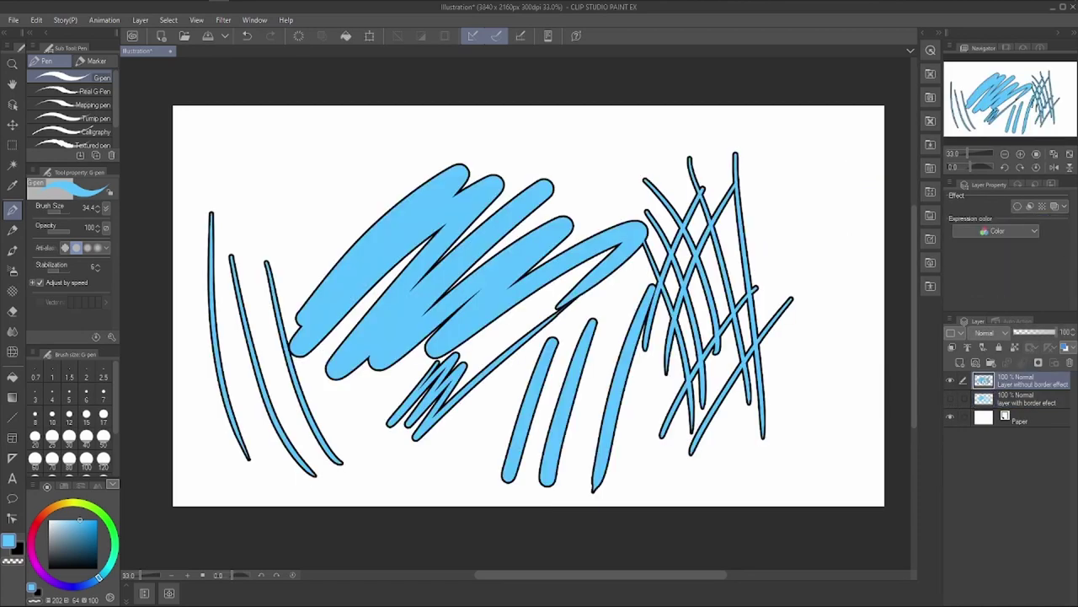
pyautogui.moveTo(806, 141)
pyautogui.mouseDown()
pyautogui.moveTo(715, 263)
pyautogui.moveTo(758, 383)
pyautogui.moveTo(813, 316)
pyautogui.mouseUp()
# Scribble dark blue over the large scribble, first with the thin G-pen and again at brush size 262.3.
pyautogui.click(97, 545)
pyautogui.moveTo(376, 196)
pyautogui.mouseDown()
pyautogui.moveTo(346, 328)
pyautogui.moveTo(386, 337)
pyautogui.mouseUp()
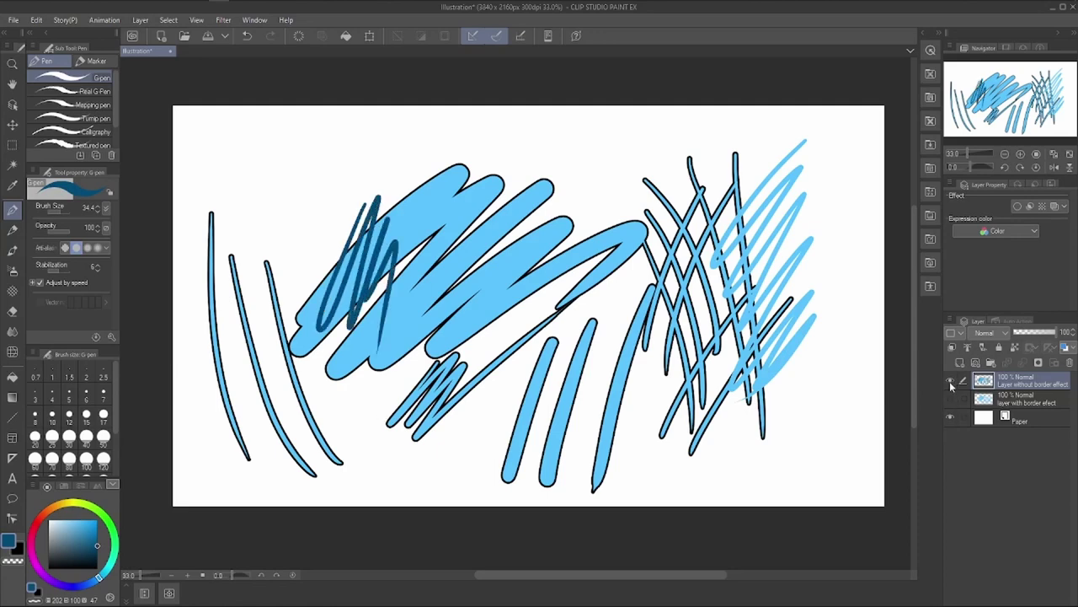
pyautogui.moveTo(56, 212); pyautogui.dragTo(72, 212)
pyautogui.moveTo(392, 198)
pyautogui.mouseDown()
pyautogui.moveTo(337, 354)
pyautogui.moveTo(368, 390)
pyautogui.moveTo(410, 379)
pyautogui.moveTo(417, 417)
pyautogui.mouseUp()
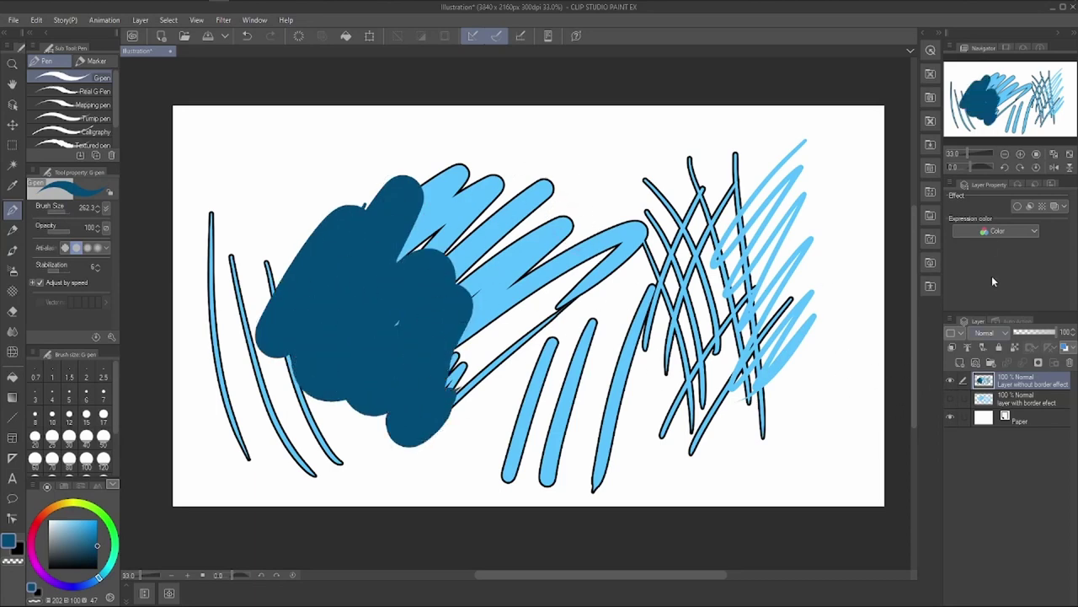
# Add a border effect with a red FF2525 edge color and thickness 16.6, and draw a short thick dark blue stroke.
pyautogui.click(1018, 206)
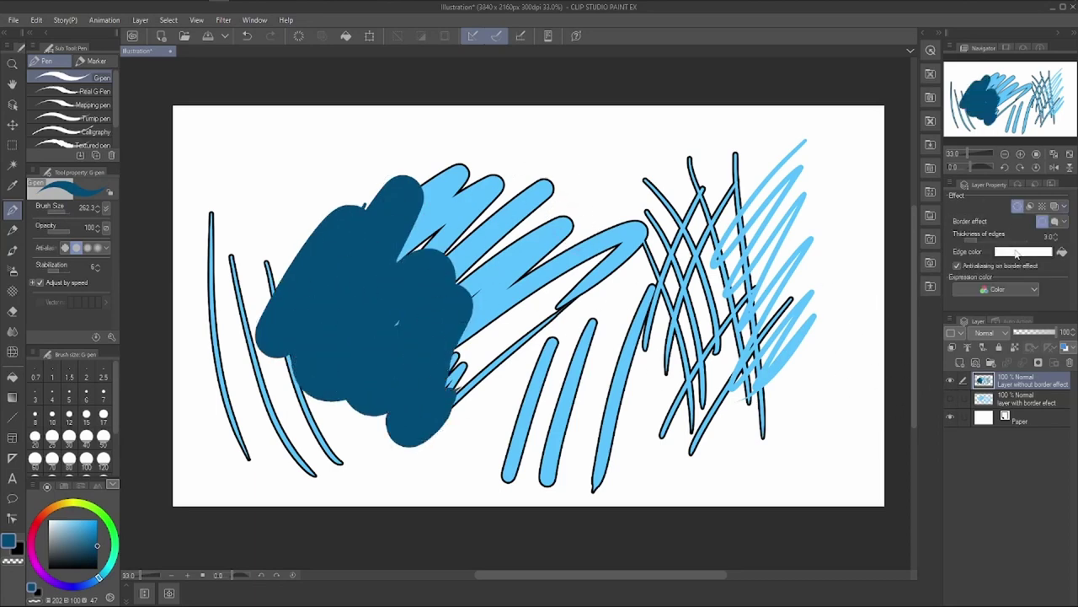
pyautogui.click(1023, 251)
pyautogui.moveTo(285, 371); pyautogui.dragTo(271, 337)
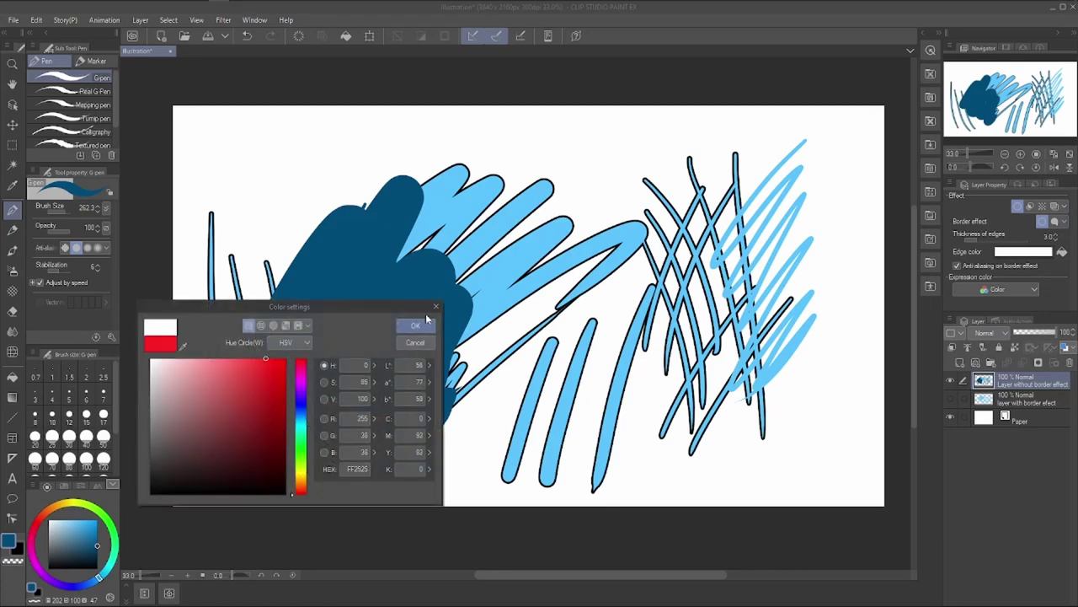
pyautogui.click(415, 325)
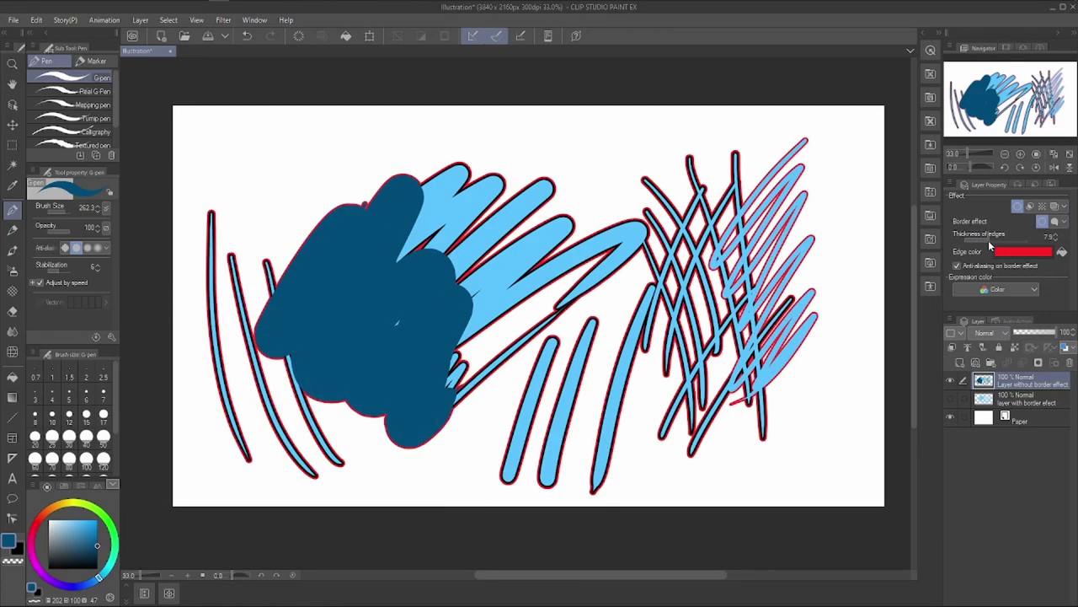
pyautogui.moveTo(980, 245); pyautogui.dragTo(992, 244)
pyautogui.moveTo(502, 417); pyautogui.dragTo(428, 466)
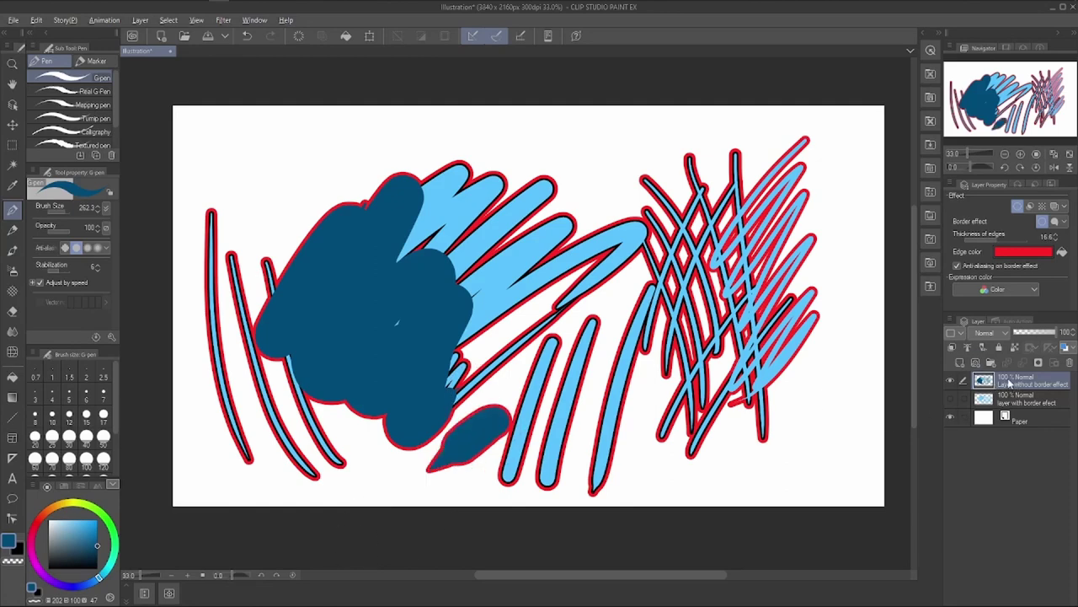
# Duplicate "Layer without border effect" with the original hidden, and merge the copy with a new empty layer.
pyautogui.moveTo(1009, 383); pyautogui.dragTo(974, 402)
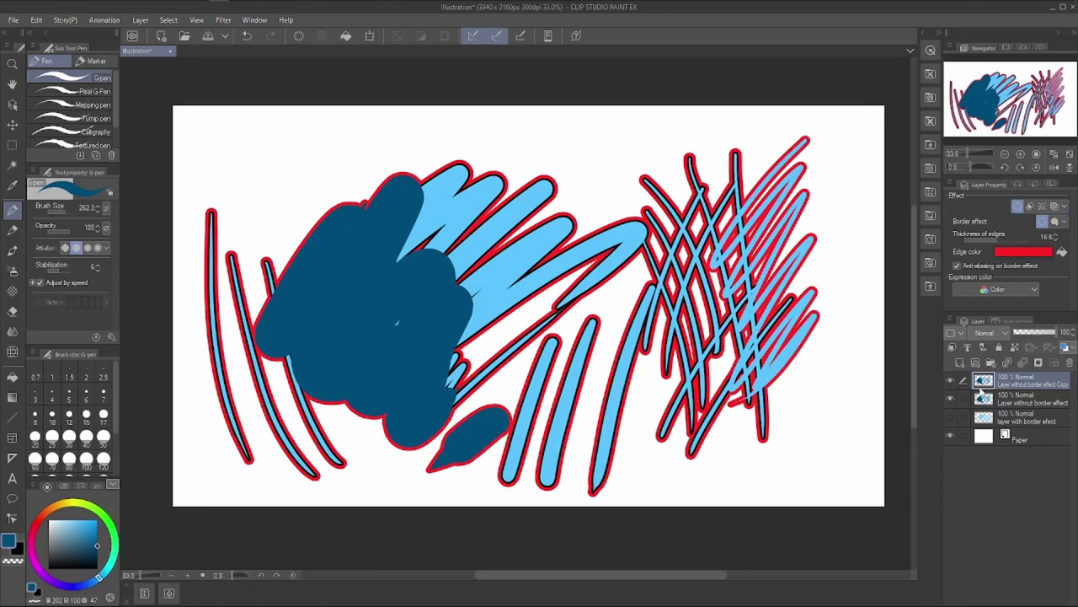
pyautogui.click(960, 364)
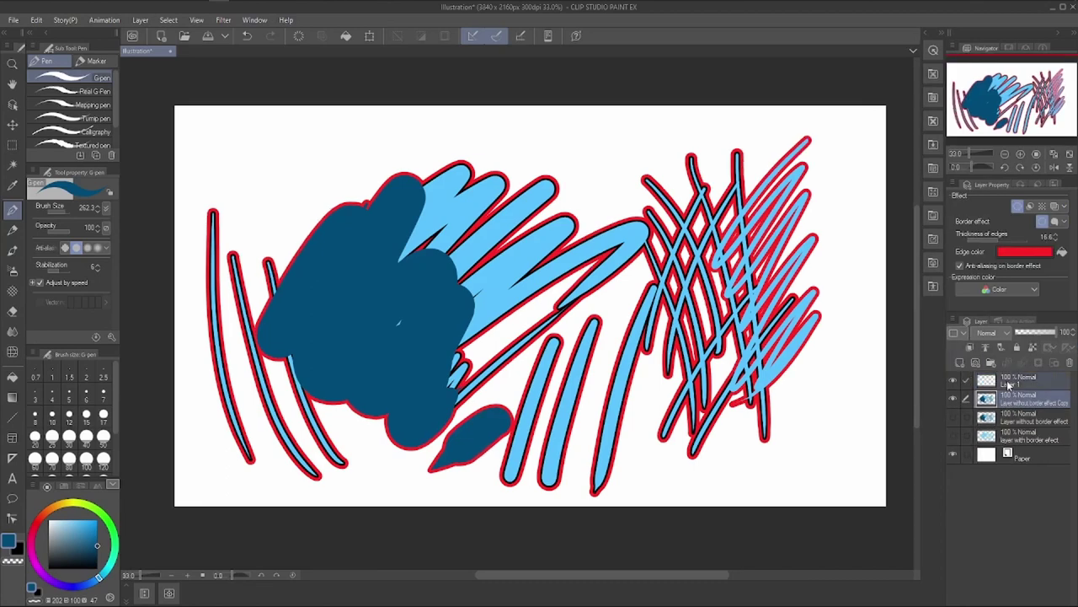
pyautogui.rightClick(1007, 384)
pyautogui.click(998, 333)
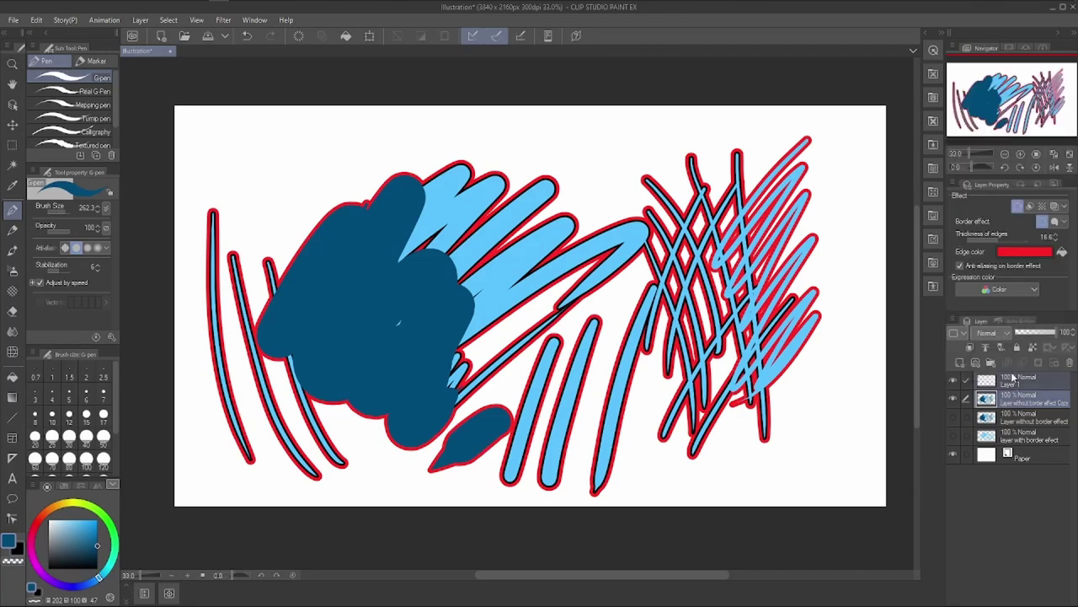
# Add a border effect to the merged copy and set its edge color to a pale orange.
pyautogui.click(1018, 206)
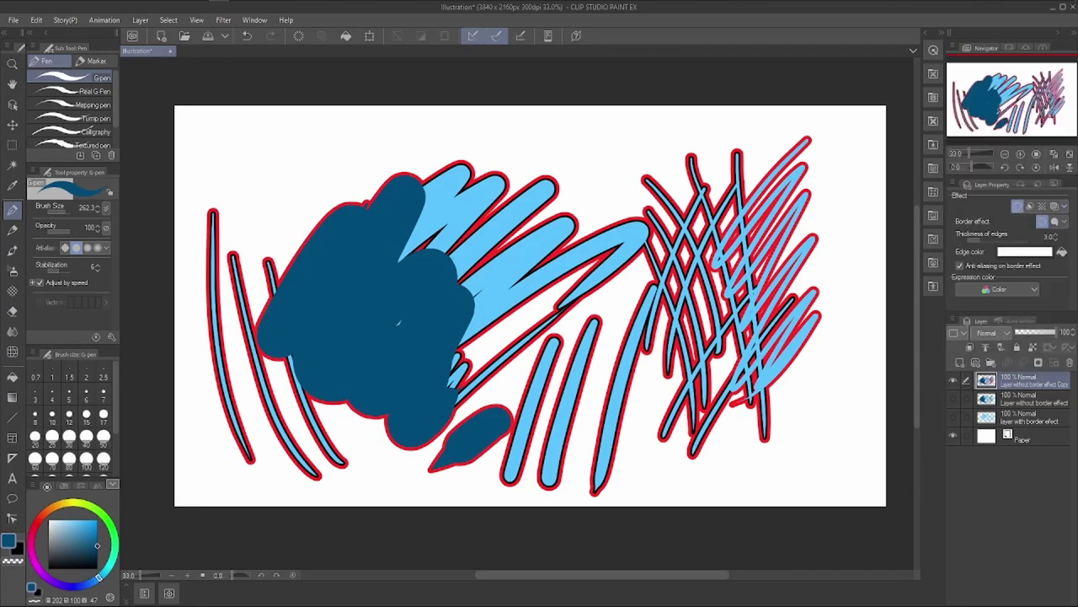
pyautogui.click(1025, 251)
pyautogui.click(303, 473)
pyautogui.click(304, 487)
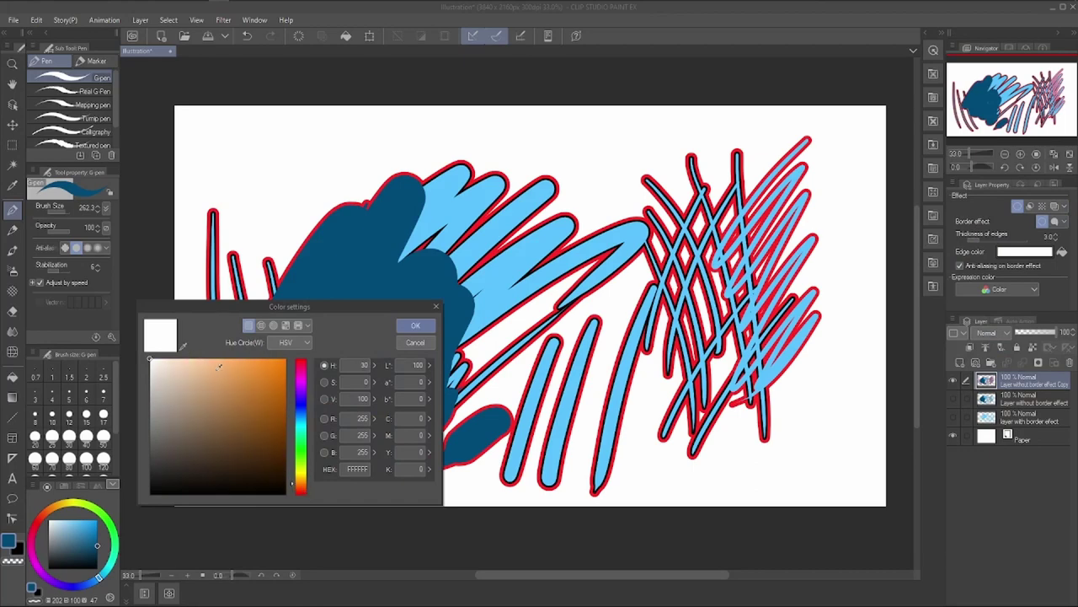
pyautogui.click(160, 364)
pyautogui.click(416, 325)
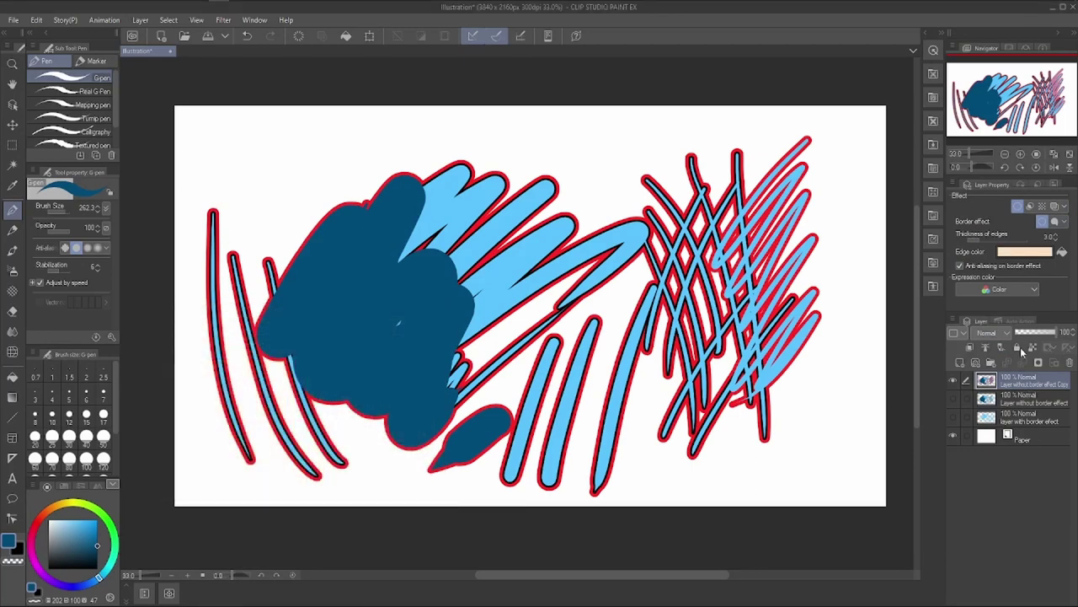
# Set the merged copy's border thickness to 39.0 and draw two thick dark blue strokes between the scribble and the crosshatching.
pyautogui.moveTo(1001, 243); pyautogui.dragTo(1009, 243)
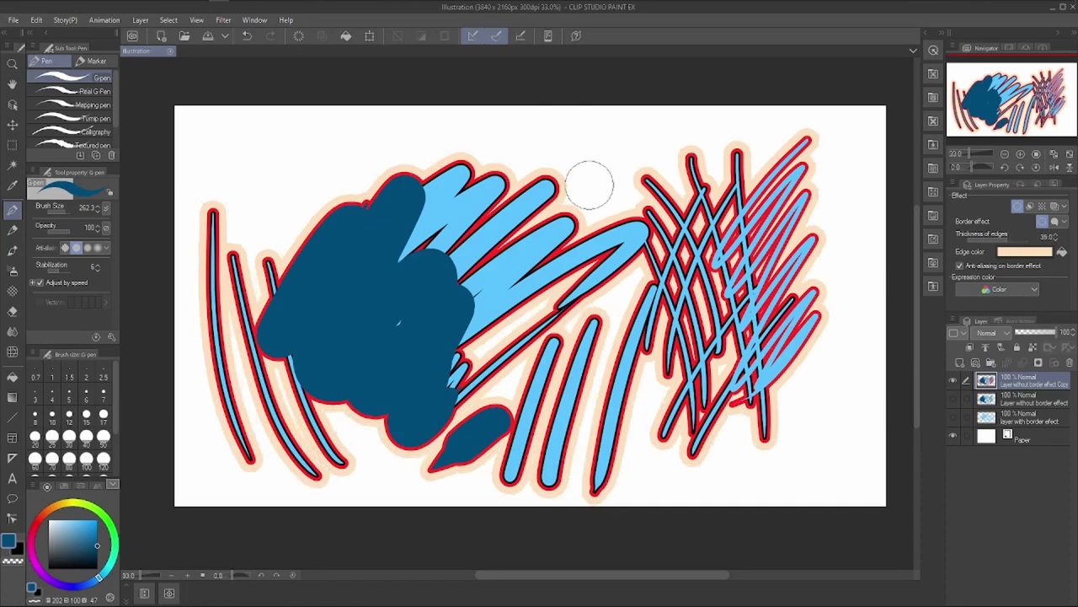
pyautogui.moveTo(594, 156); pyautogui.dragTo(522, 371)
pyautogui.moveTo(634, 153); pyautogui.dragTo(552, 345)
# Draw two slanted light blue strokes and a horizontal one across the upper-left part of the canvas on the merged copy.
pyautogui.click(78, 526)
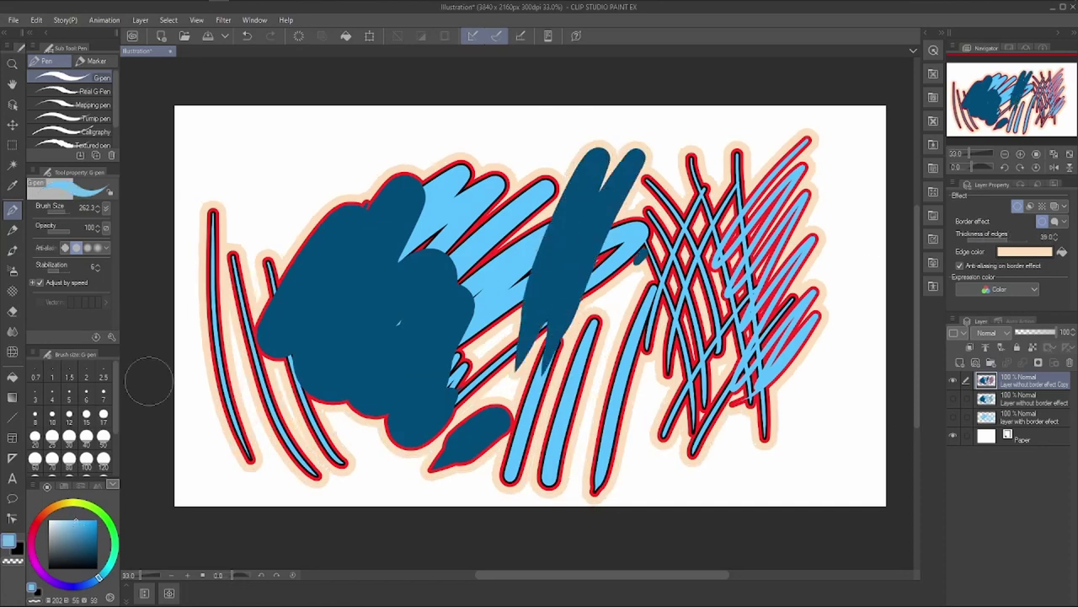
pyautogui.moveTo(282, 161); pyautogui.dragTo(224, 308)
pyautogui.moveTo(322, 141); pyautogui.dragTo(259, 320)
pyautogui.moveTo(203, 157)
pyautogui.mouseDown()
pyautogui.moveTo(299, 145)
pyautogui.moveTo(421, 152)
pyautogui.mouseUp()
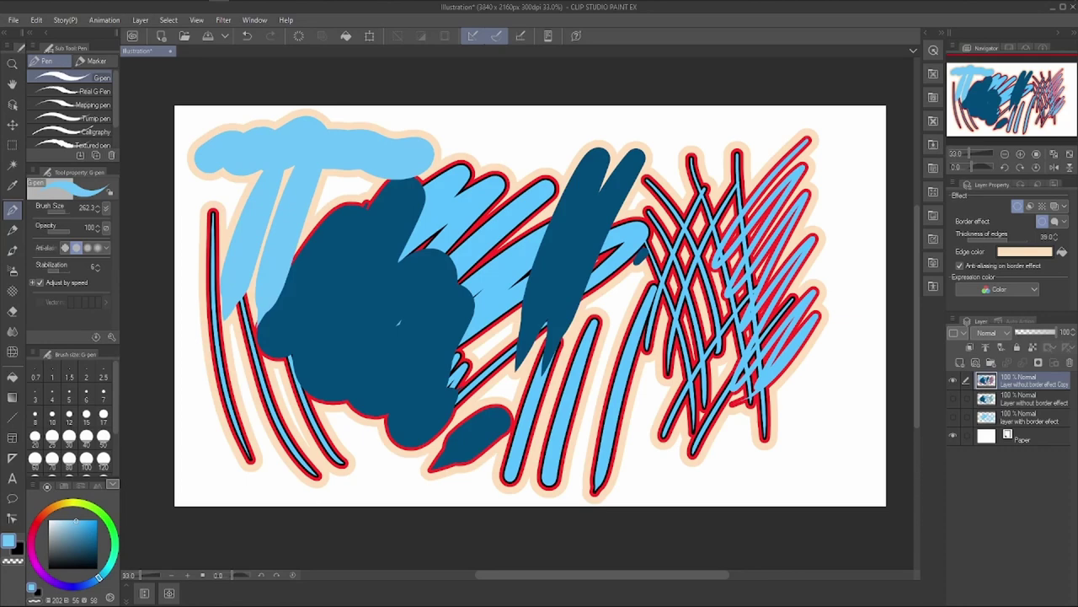
# Delete the three painted layers and scribble a thick light blue zigzag on a new raster layer.
pyautogui.click(1016, 425)
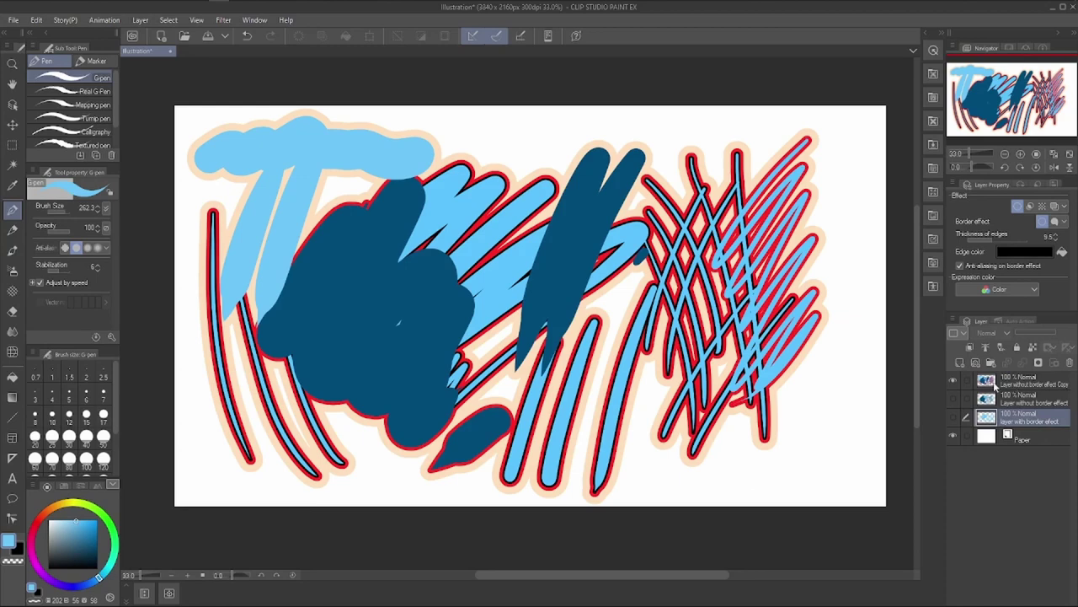
pyautogui.click(953, 381)
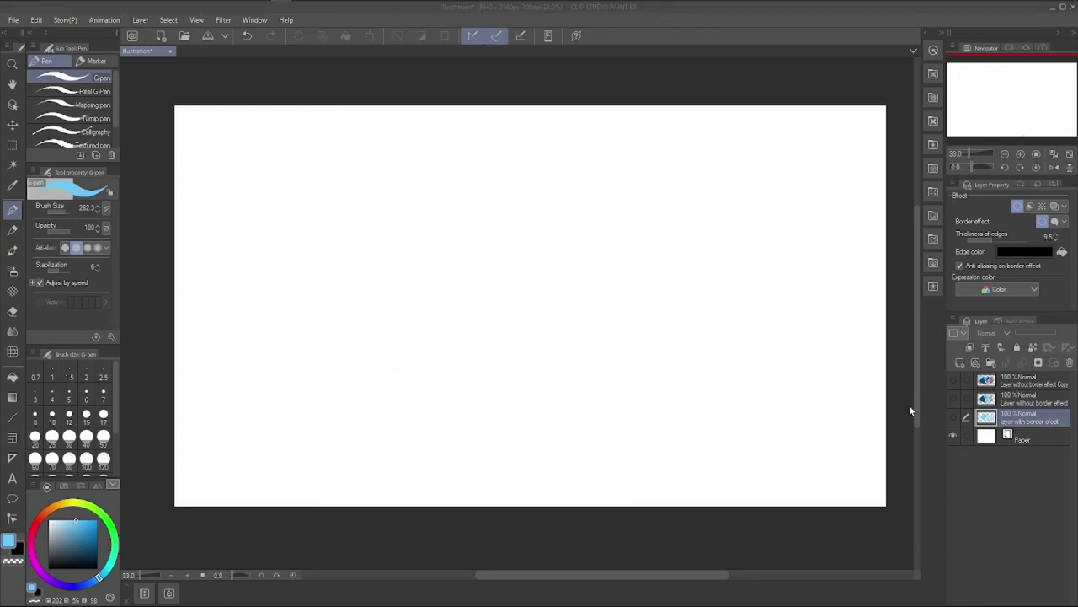
pyautogui.click(955, 414)
pyautogui.click(1009, 383)
pyautogui.click(1068, 362)
pyautogui.press('Return')
pyautogui.click(959, 364)
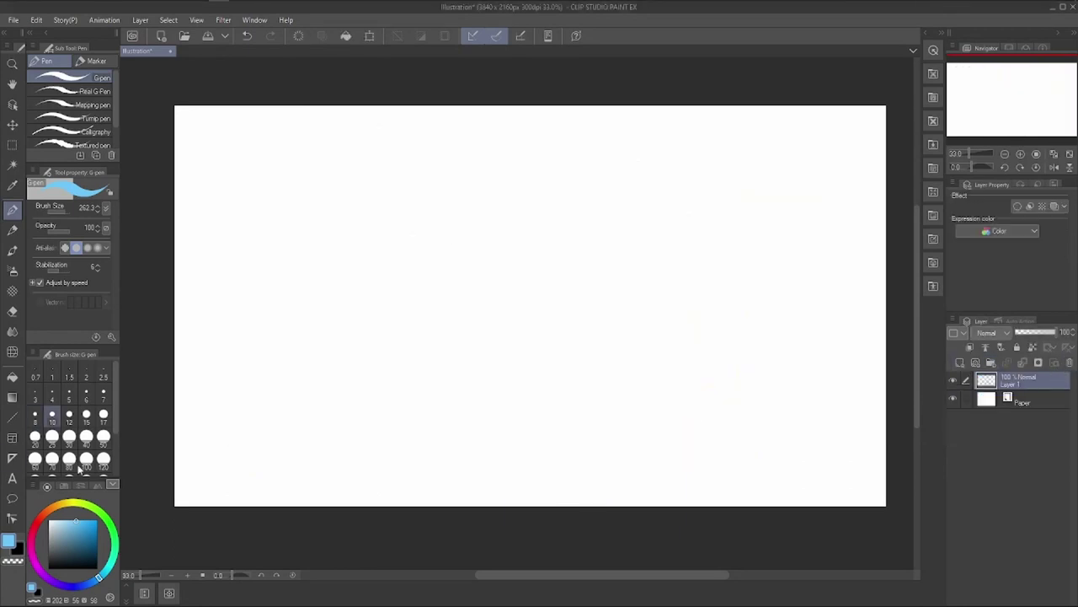
pyautogui.moveTo(410, 258)
pyautogui.mouseDown()
pyautogui.moveTo(521, 238)
pyautogui.moveTo(687, 265)
pyautogui.moveTo(648, 327)
pyautogui.mouseUp()
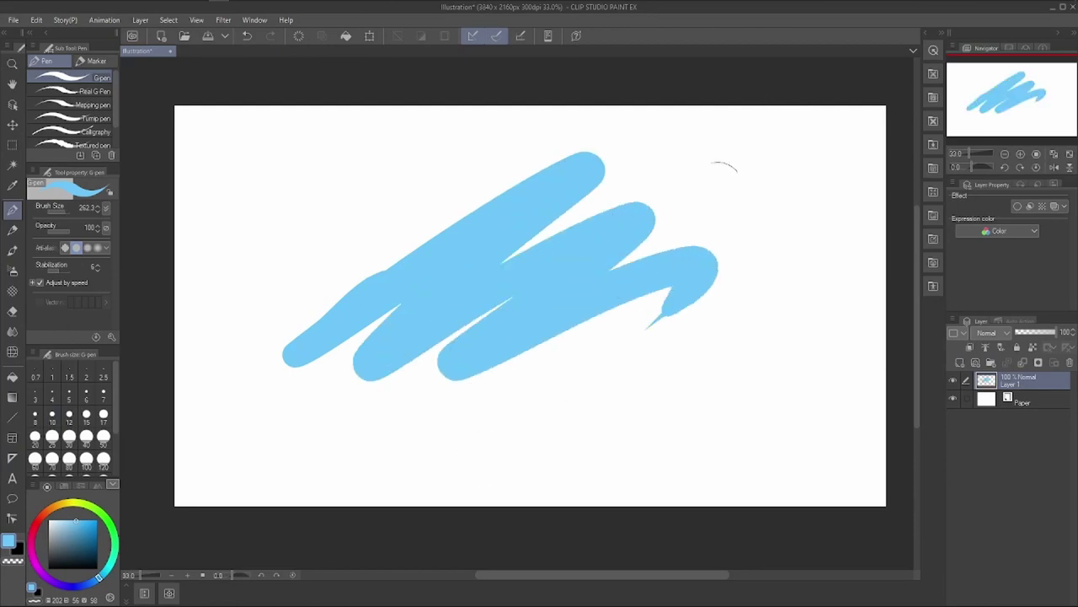
# Apply the Extract line and Border effects to the scribble with a red edge color, switching both off and on to compare.
pyautogui.click(1030, 206)
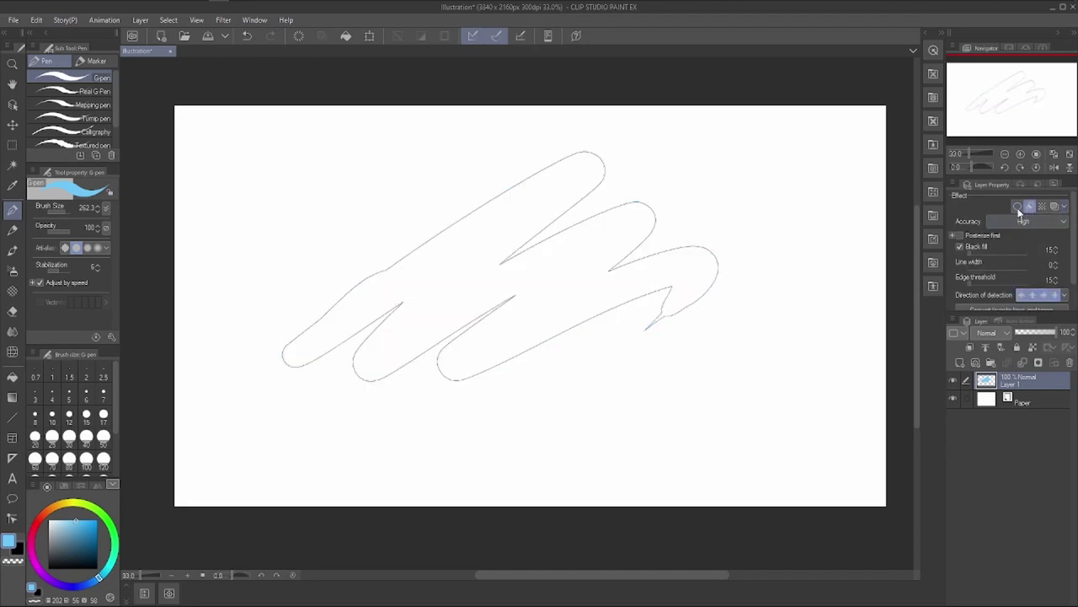
pyautogui.click(1017, 207)
pyautogui.click(1012, 252)
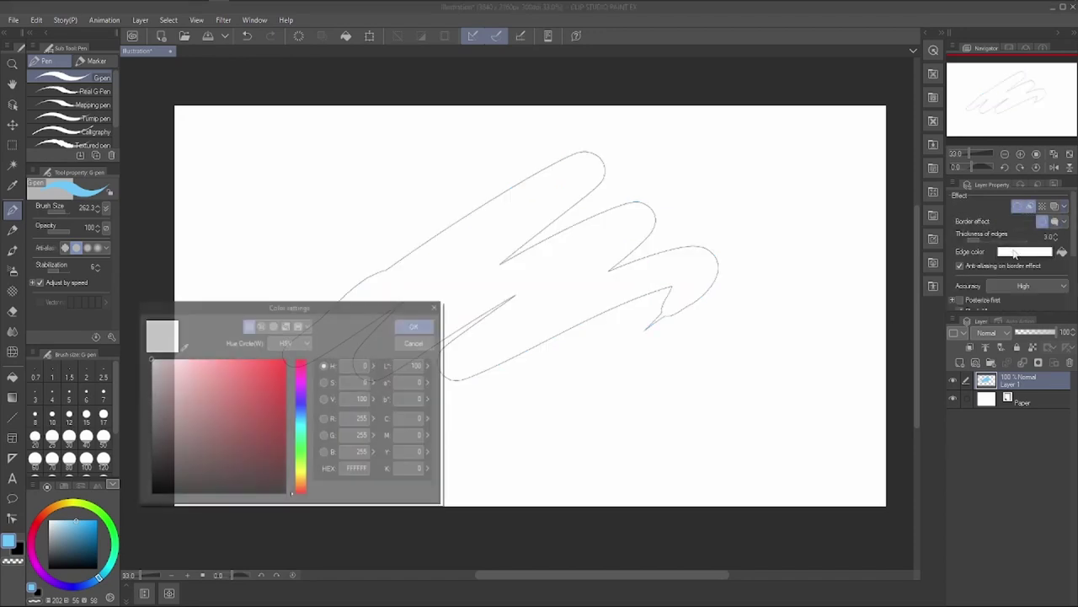
pyautogui.click(237, 373)
pyautogui.click(415, 325)
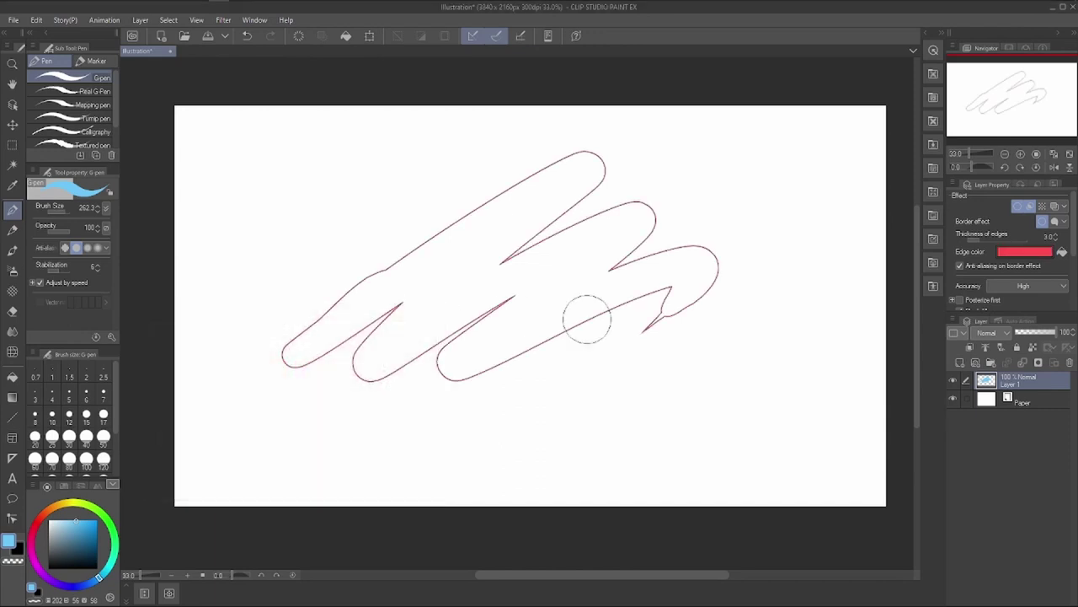
pyautogui.click(1029, 207)
pyautogui.click(1018, 208)
pyautogui.click(1018, 207)
pyautogui.click(1029, 207)
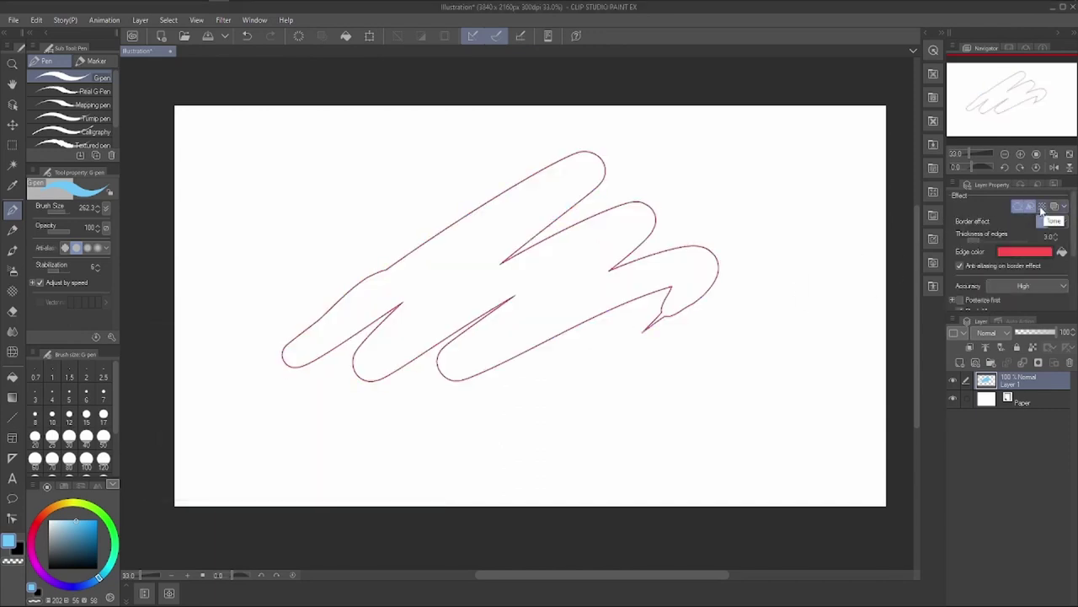
# Try the Tone effect on the scribble, and replace it and the other effects with the Layer color effect.
pyautogui.click(1042, 207)
pyautogui.moveTo(969, 153)
pyautogui.mouseDown()
pyautogui.moveTo(982, 158)
pyautogui.moveTo(952, 155)
pyautogui.moveTo(971, 153)
pyautogui.mouseUp()
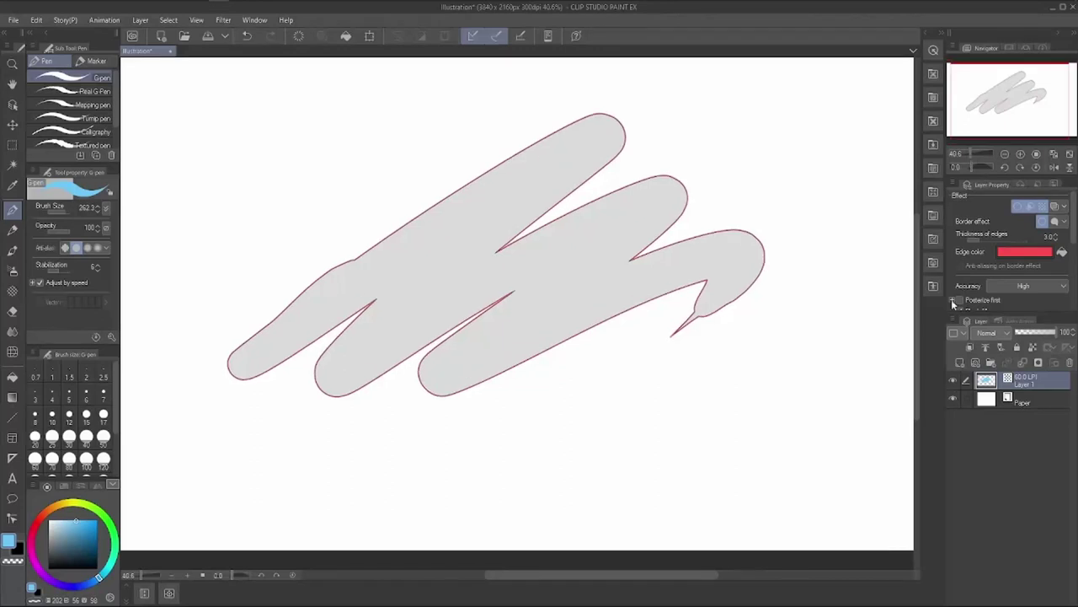
pyautogui.click(1018, 208)
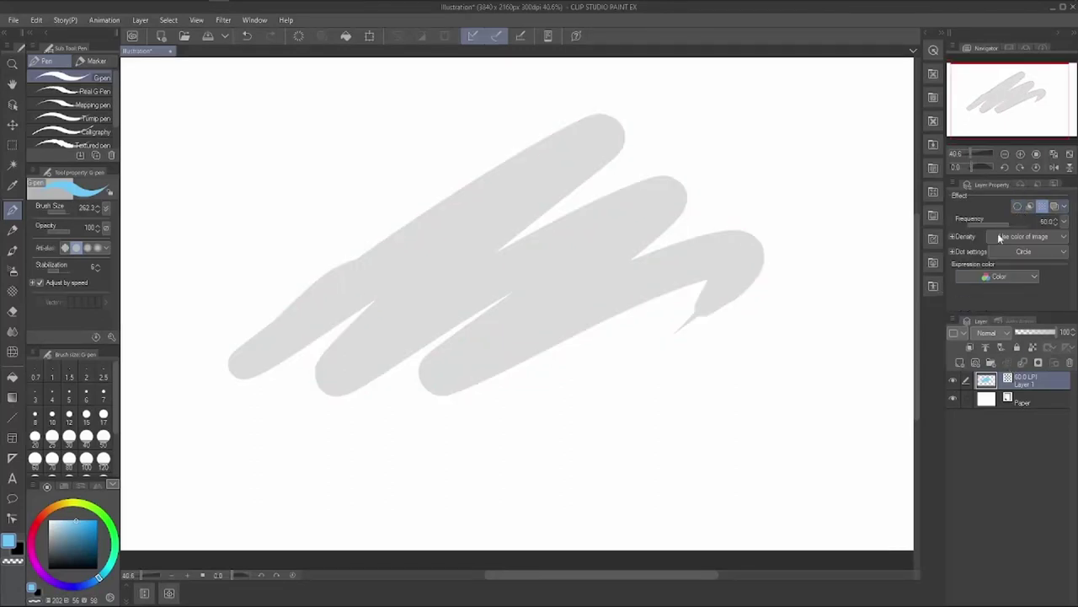
pyautogui.click(1055, 207)
pyautogui.moveTo(974, 152); pyautogui.dragTo(971, 152)
pyautogui.click(1043, 207)
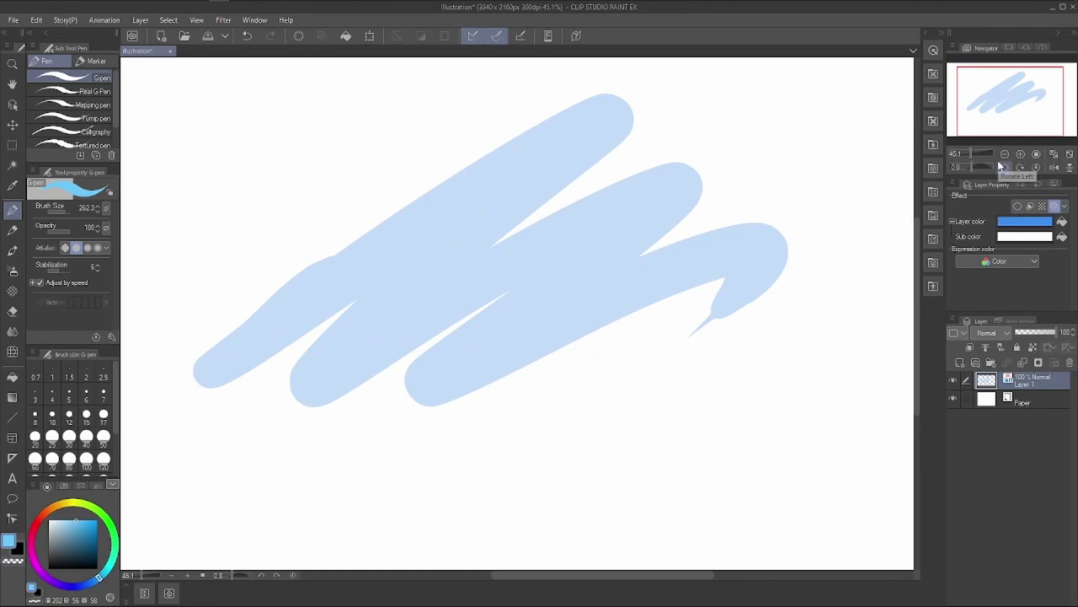
# Set the scribble's layer color to dark navy blue and its sub color first to red and finally to pale pink.
pyautogui.click(1025, 236)
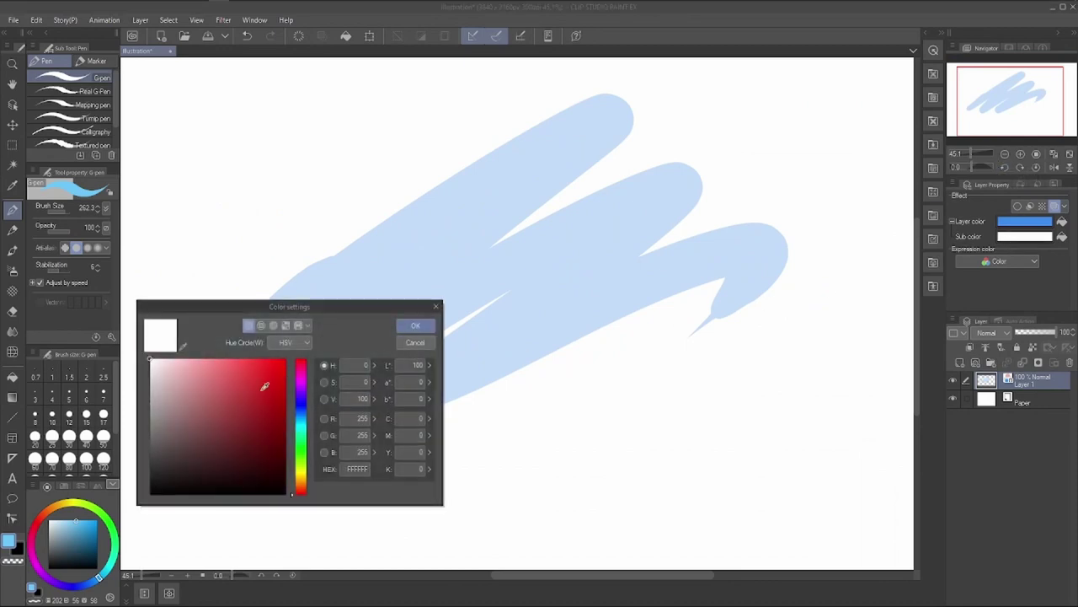
pyautogui.click(244, 360)
pyautogui.click(414, 327)
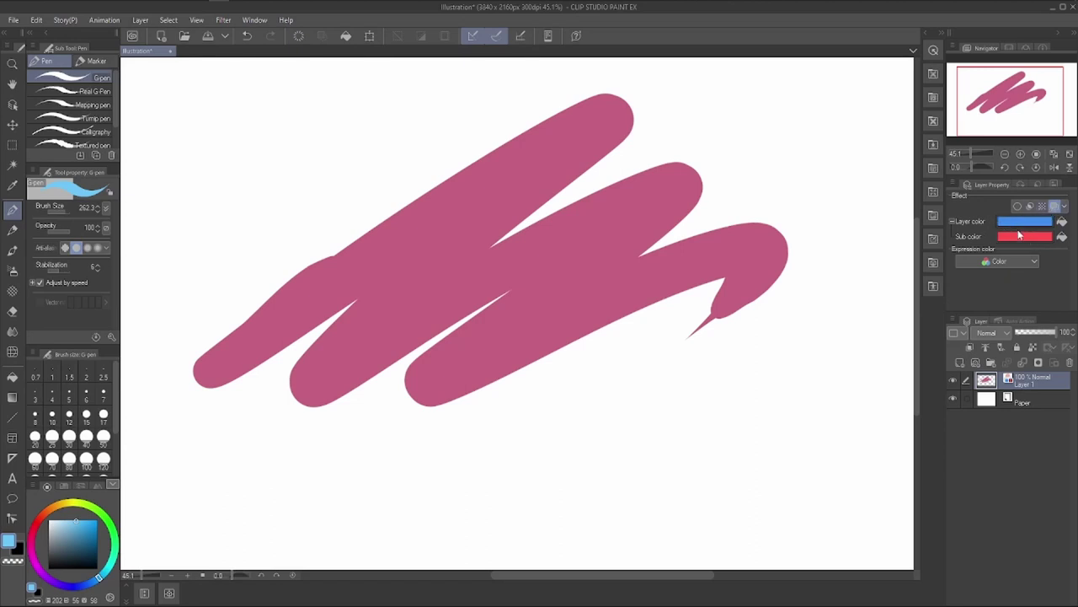
pyautogui.click(1018, 223)
pyautogui.click(415, 325)
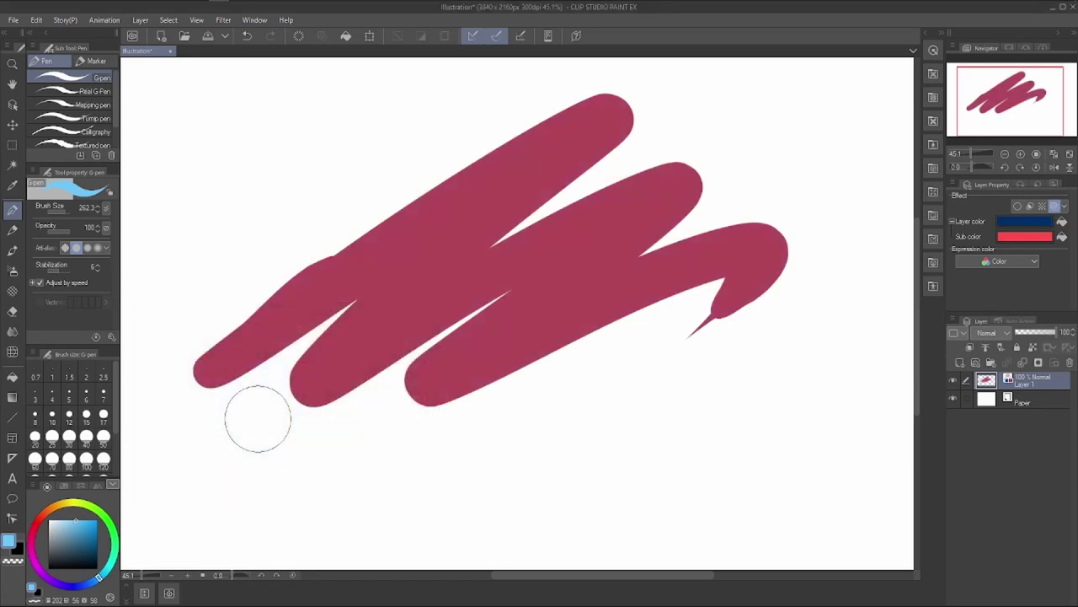
pyautogui.click(1014, 243)
pyautogui.click(259, 399)
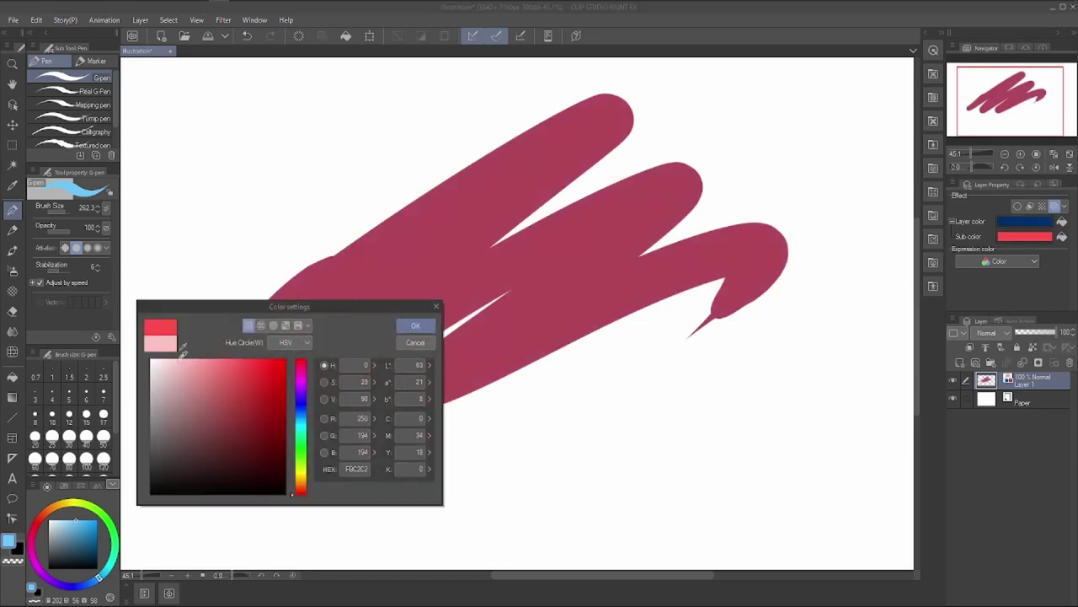
pyautogui.click(417, 325)
# Delete Layer 1 with the recolored scribble.
pyautogui.moveTo(971, 153); pyautogui.dragTo(968, 151)
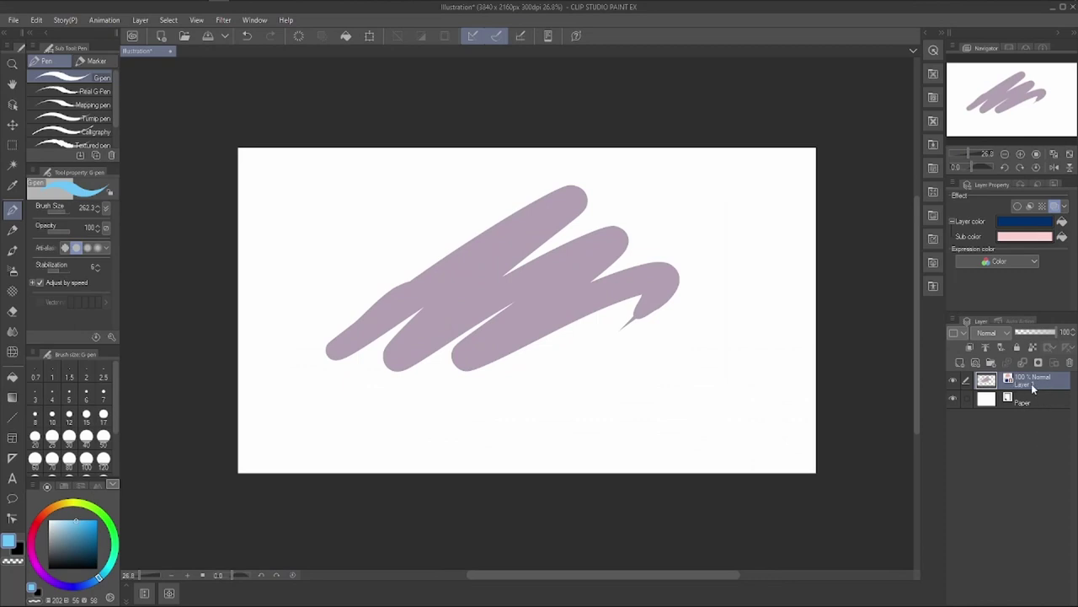
pyautogui.click(1070, 362)
pyautogui.click(546, 228)
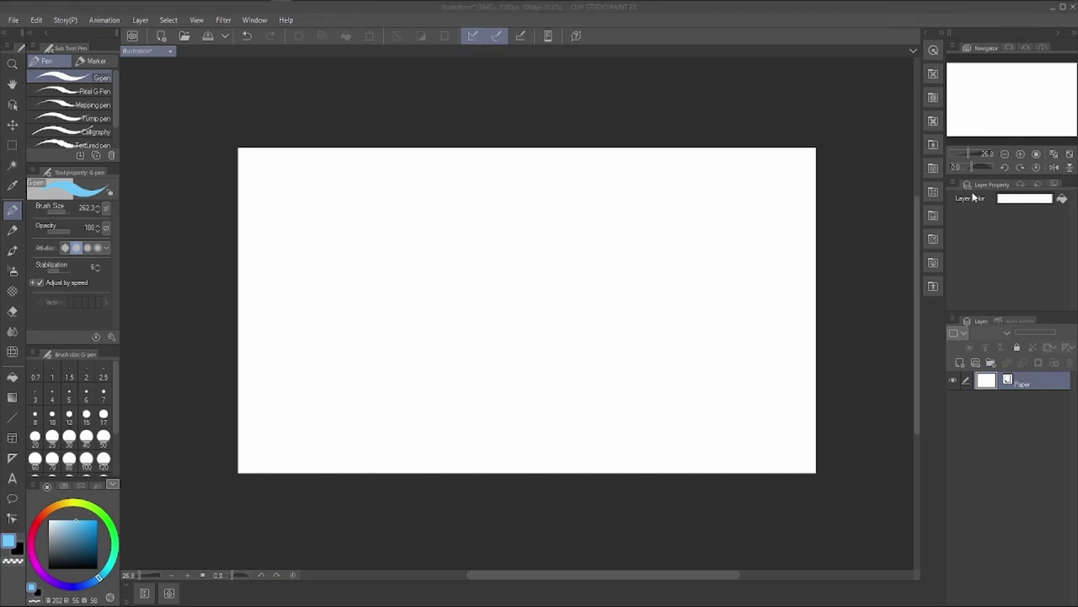
# Bring up the Align/Distribute options and add four new raster layers above Paper.
pyautogui.click(1019, 187)
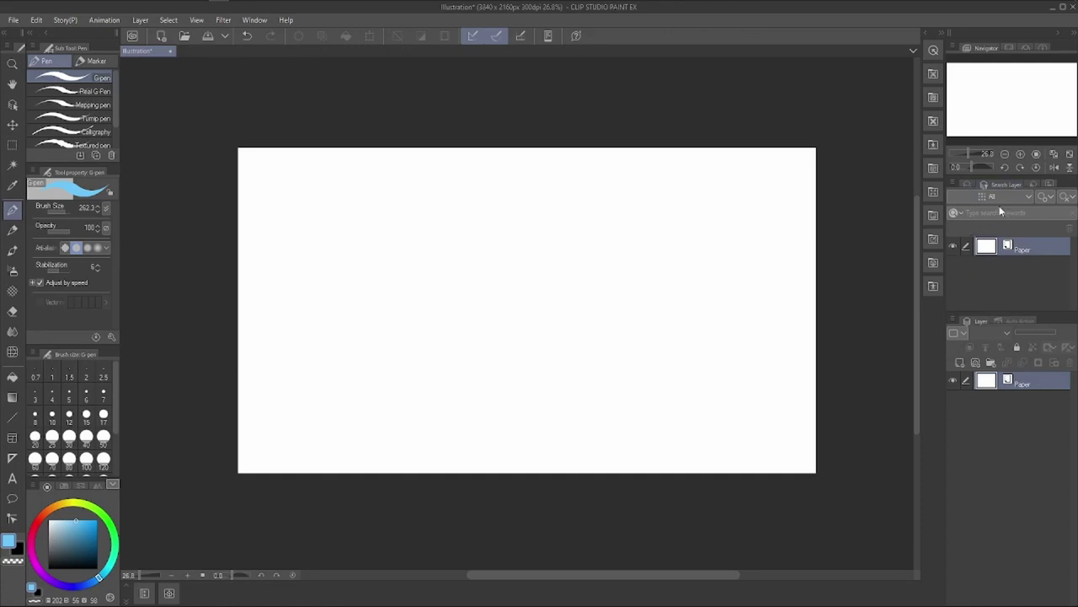
pyautogui.click(1031, 184)
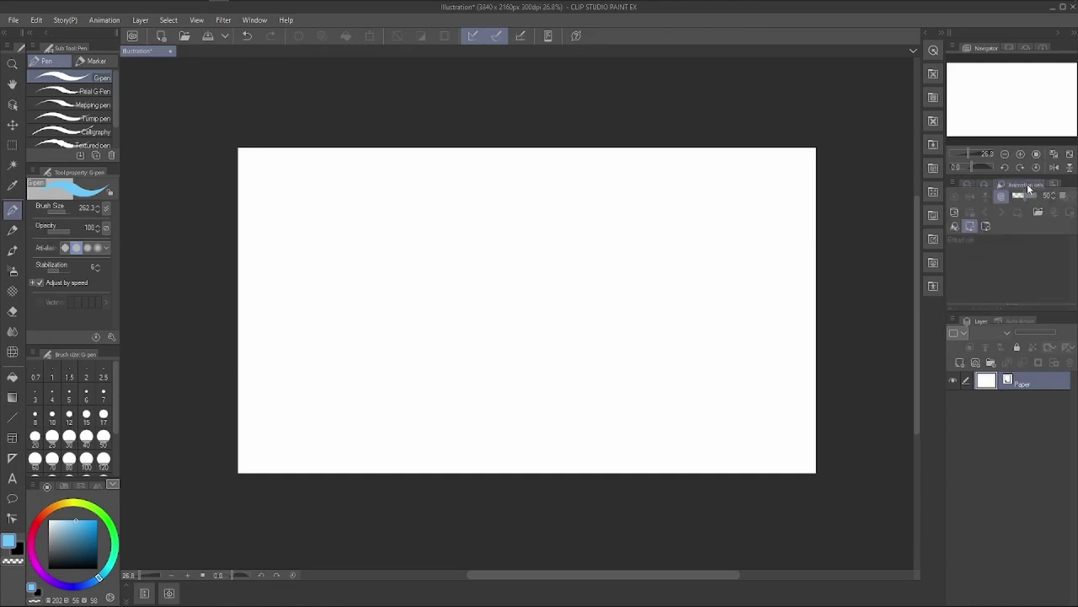
pyautogui.click(1053, 186)
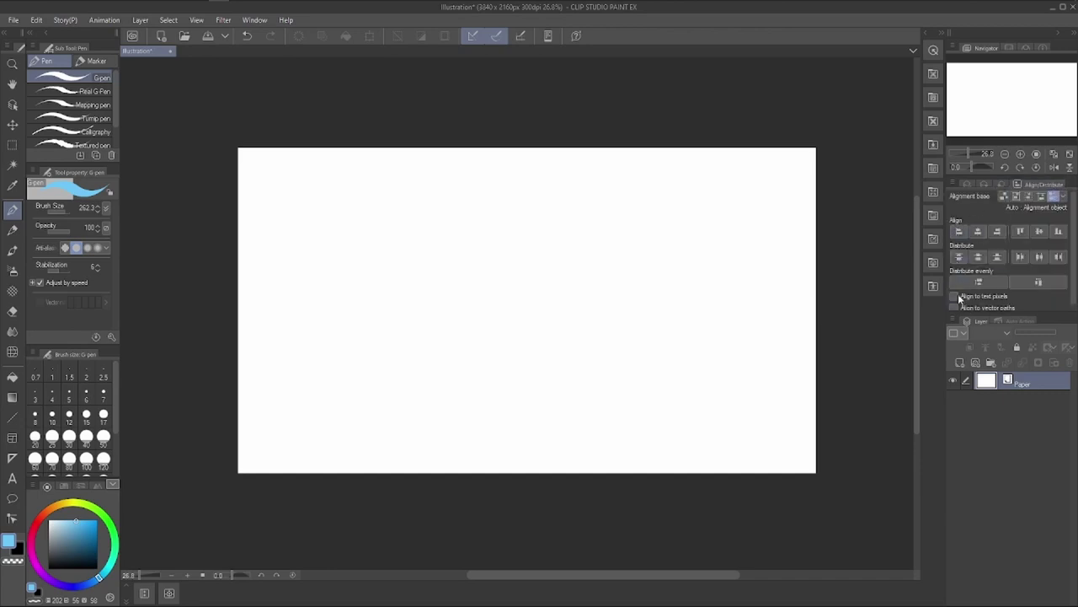
pyautogui.click(960, 363)
pyautogui.click(960, 364)
pyautogui.click(959, 363)
pyautogui.click(960, 363)
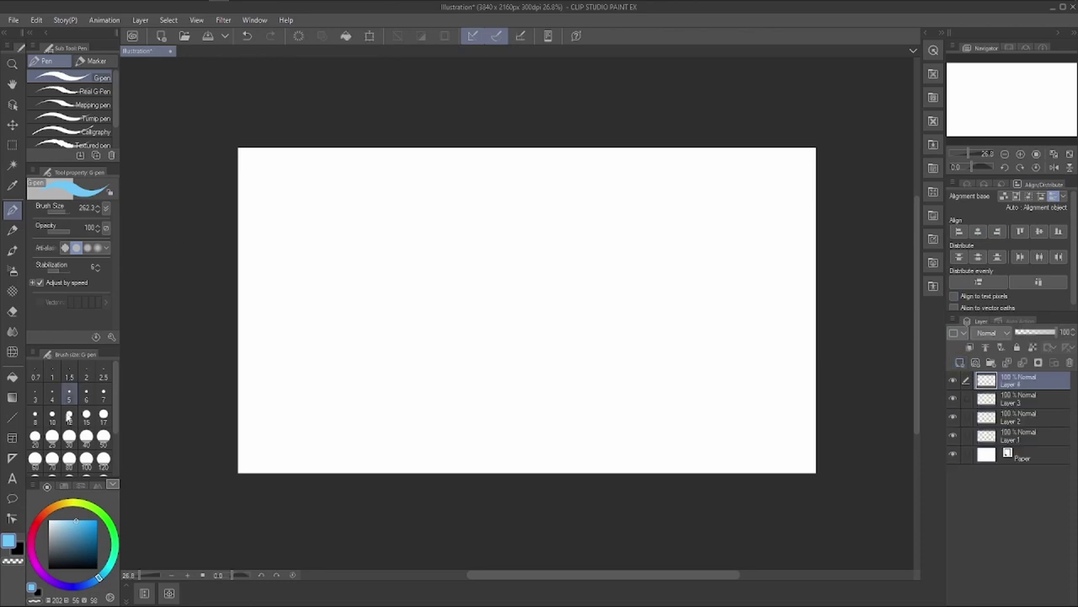
# Paint one separate blob on each of Layers 4, 3, 2 and 1, using a different shade of blue for each.
pyautogui.moveTo(374, 205); pyautogui.dragTo(356, 229)
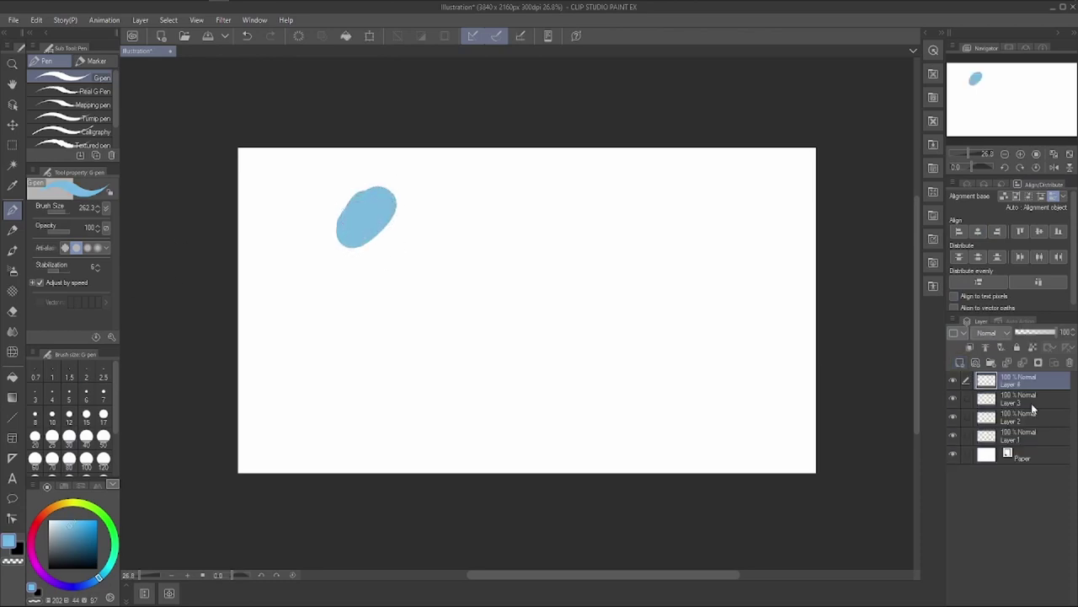
pyautogui.click(1028, 401)
pyautogui.click(82, 538)
pyautogui.moveTo(367, 287); pyautogui.dragTo(413, 341)
pyautogui.click(1007, 421)
pyautogui.click(95, 520)
pyautogui.moveTo(509, 371)
pyautogui.mouseDown()
pyautogui.moveTo(581, 293)
pyautogui.moveTo(550, 364)
pyautogui.mouseUp()
pyautogui.click(1027, 439)
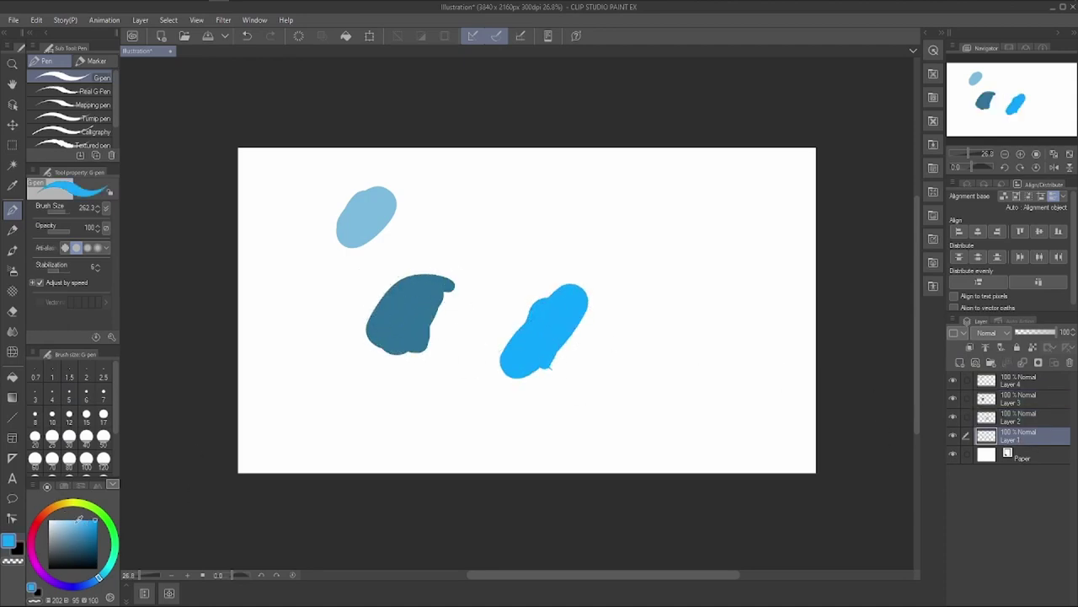
pyautogui.click(68, 522)
pyautogui.moveTo(589, 190)
pyautogui.mouseDown()
pyautogui.moveTo(603, 215)
pyautogui.moveTo(565, 223)
pyautogui.mouseUp()
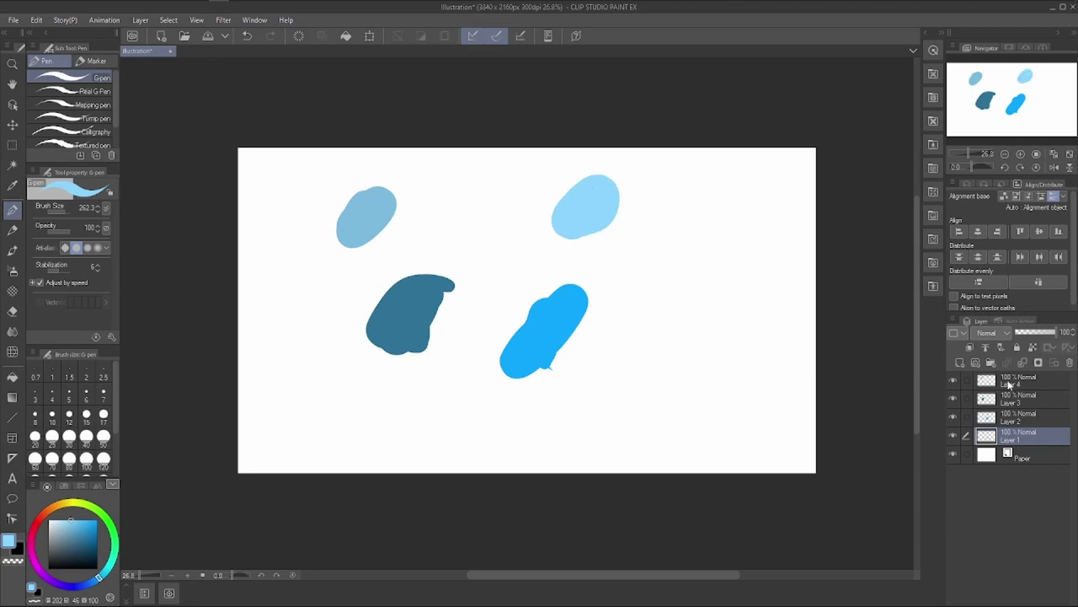
# Select Layers 1 to 4, align their blobs by left edges and horizontal centers, and distribute them vertically with even spacing.
pyautogui.click(1010, 384)
pyautogui.keyDown('shift'); pyautogui.click(995, 440); pyautogui.keyUp('shift')
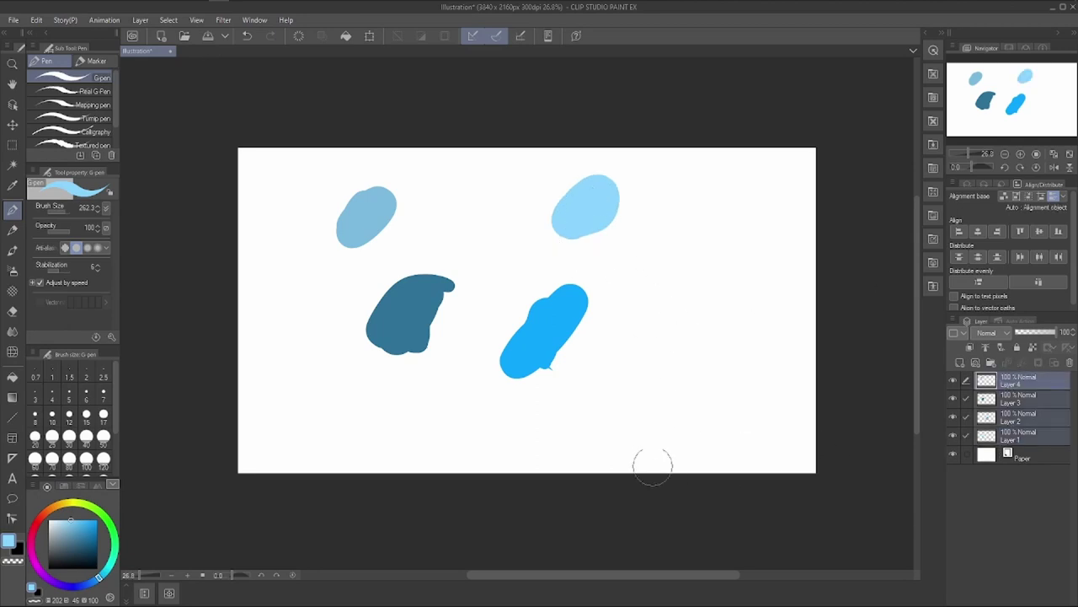
pyautogui.click(958, 232)
pyautogui.click(979, 232)
pyautogui.click(958, 257)
pyautogui.click(978, 257)
pyautogui.click(995, 258)
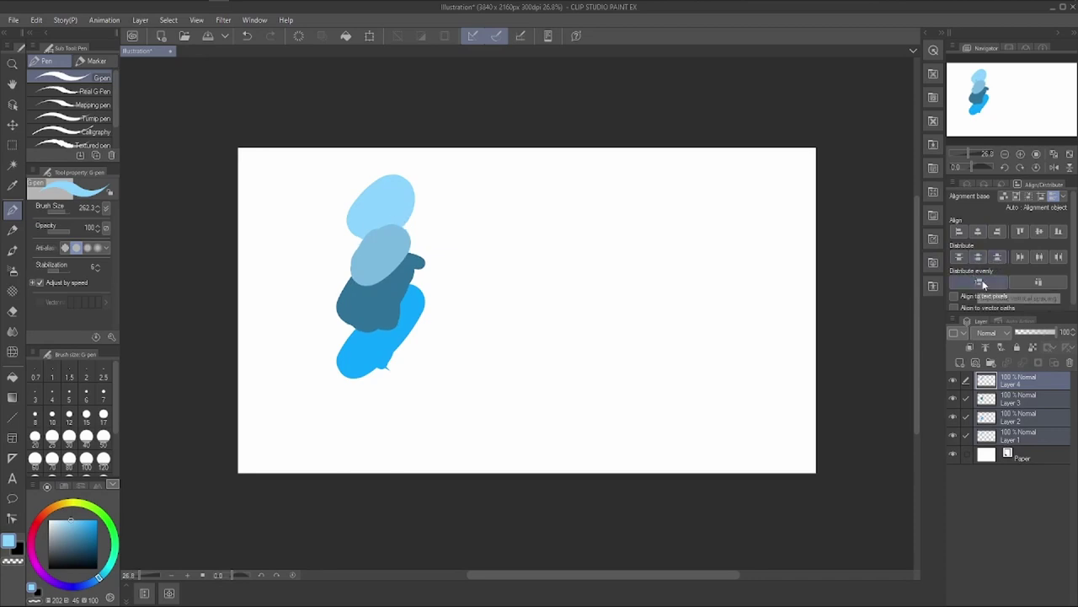
pyautogui.click(978, 282)
# Align the four blobs by their top edges and try the left, center and right alignments and the horizontal distributions.
pyautogui.click(1020, 257)
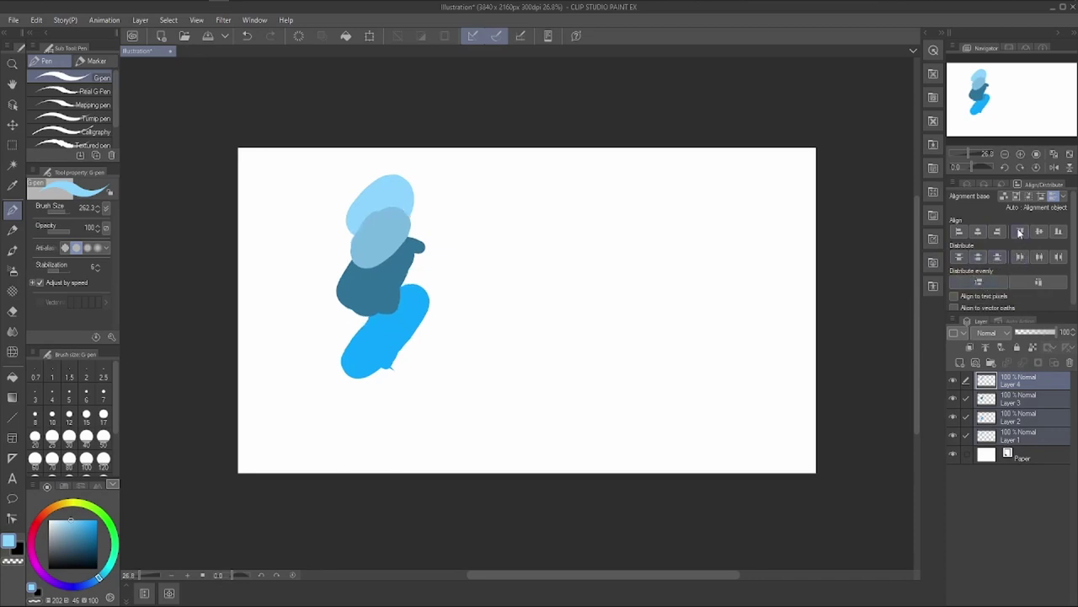
pyautogui.click(1021, 230)
pyautogui.click(958, 231)
pyautogui.click(978, 231)
pyautogui.click(997, 231)
pyautogui.click(1039, 257)
pyautogui.click(1058, 257)
pyautogui.click(1038, 283)
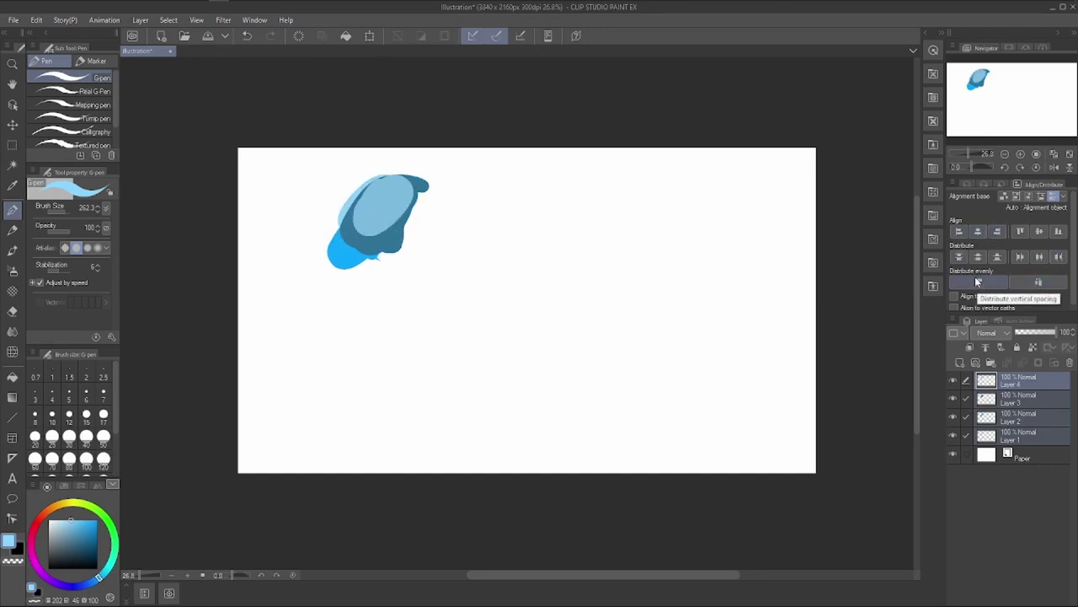
# Center the blobs on each other, and align them to the canvas's right and left edges using Canvas as alignment base.
pyautogui.click(978, 231)
pyautogui.click(1007, 196)
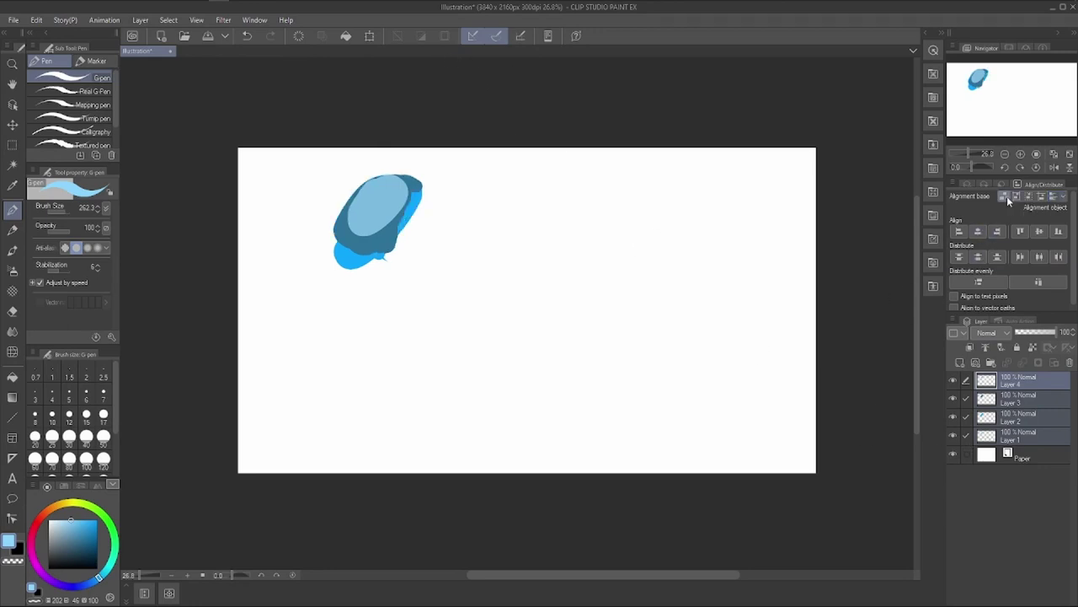
pyautogui.click(979, 256)
pyautogui.click(1016, 196)
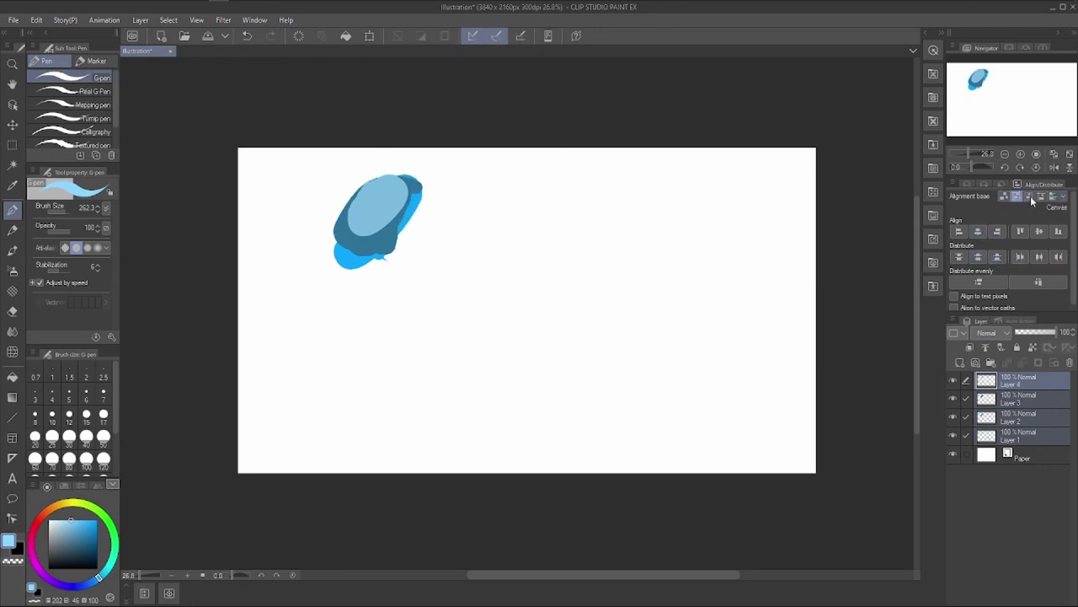
pyautogui.click(998, 232)
pyautogui.click(959, 232)
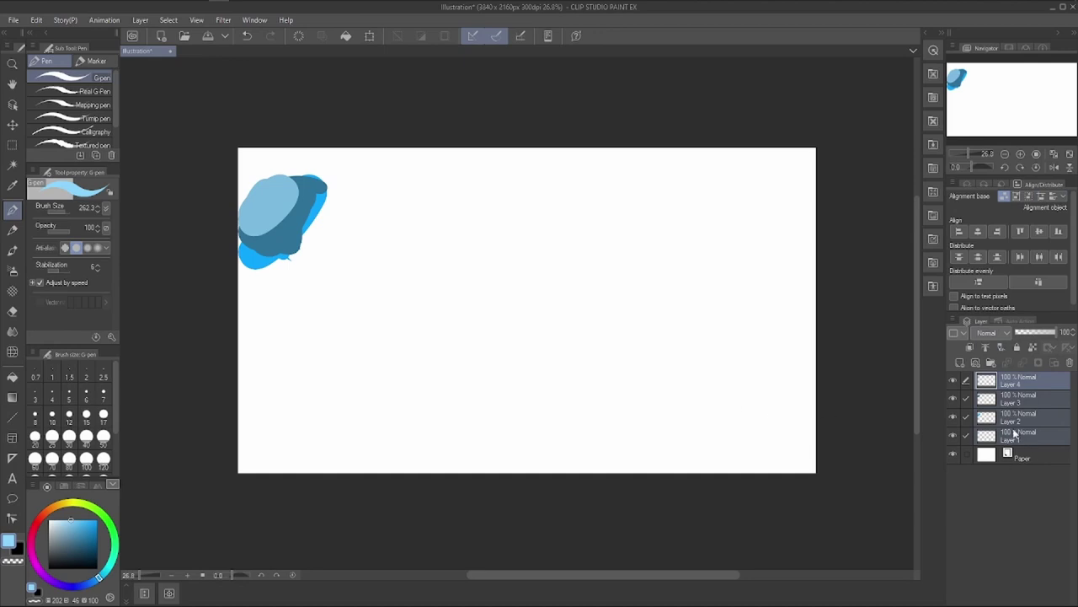
# Toggle the visibility of the blob layers, leaving Layers 1 and 2 hidden and Layers 3 and 4 shown.
pyautogui.click(953, 380)
pyautogui.click(953, 380)
pyautogui.moveTo(953, 398); pyautogui.dragTo(952, 428)
pyautogui.click(952, 432)
pyautogui.click(954, 398)
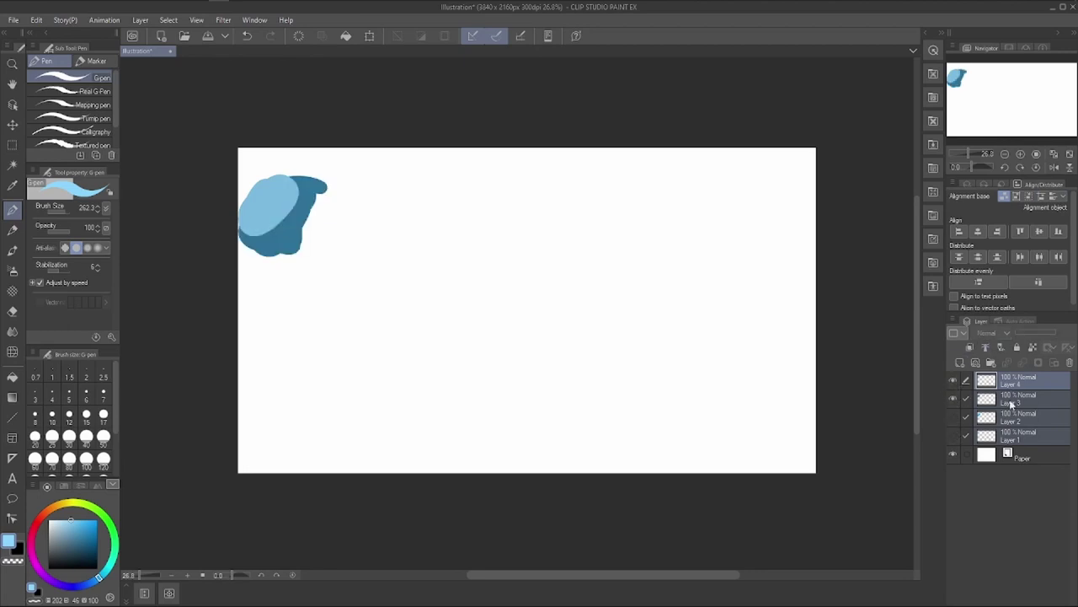
# Try to distribute Layer 3 on its own with Alignment object as the alignment base.
pyautogui.click(996, 402)
pyautogui.click(961, 254)
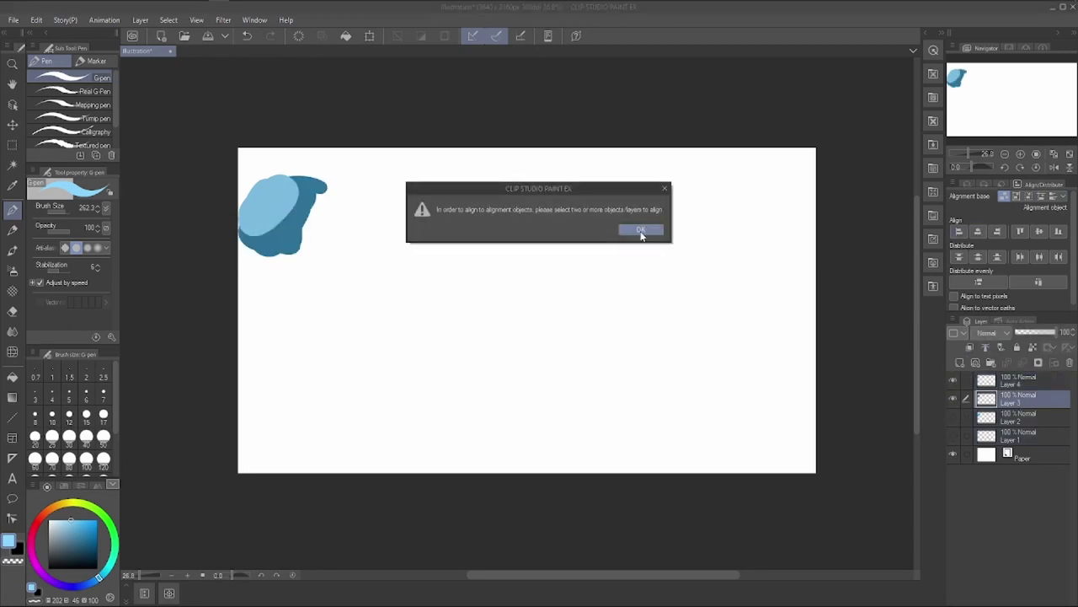
pyautogui.click(644, 233)
# Delete Layers 1 to 4 together, keeping the Paper layer.
pyautogui.keyDown('ctrl'); pyautogui.click(1011, 379); pyautogui.keyUp('ctrl')
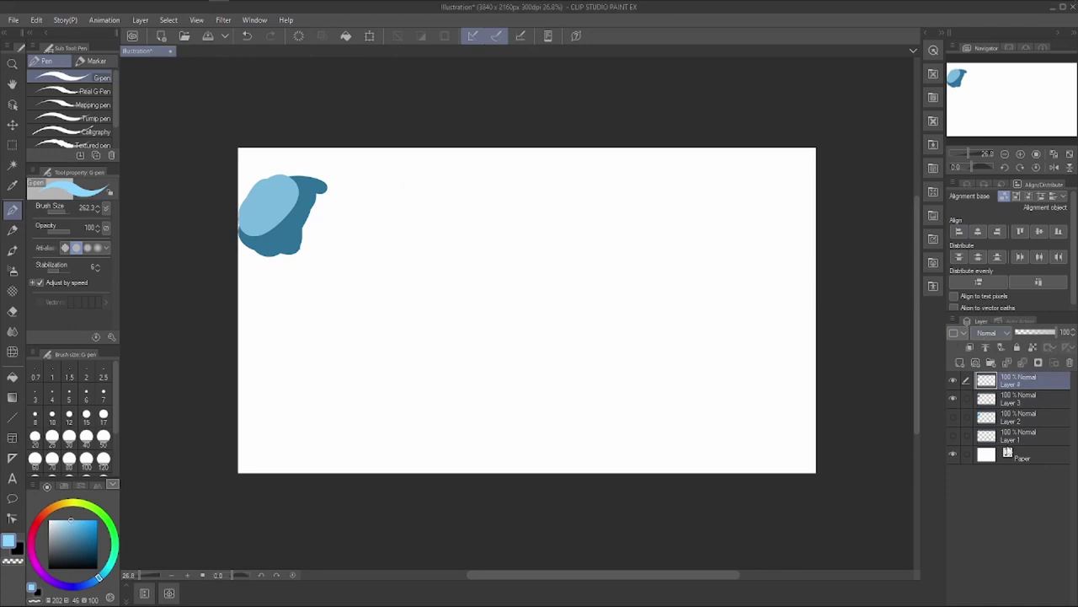
pyautogui.keyDown('shift'); pyautogui.click(1011, 437); pyautogui.keyUp('shift')
pyautogui.click(1069, 363)
pyautogui.press('Return')
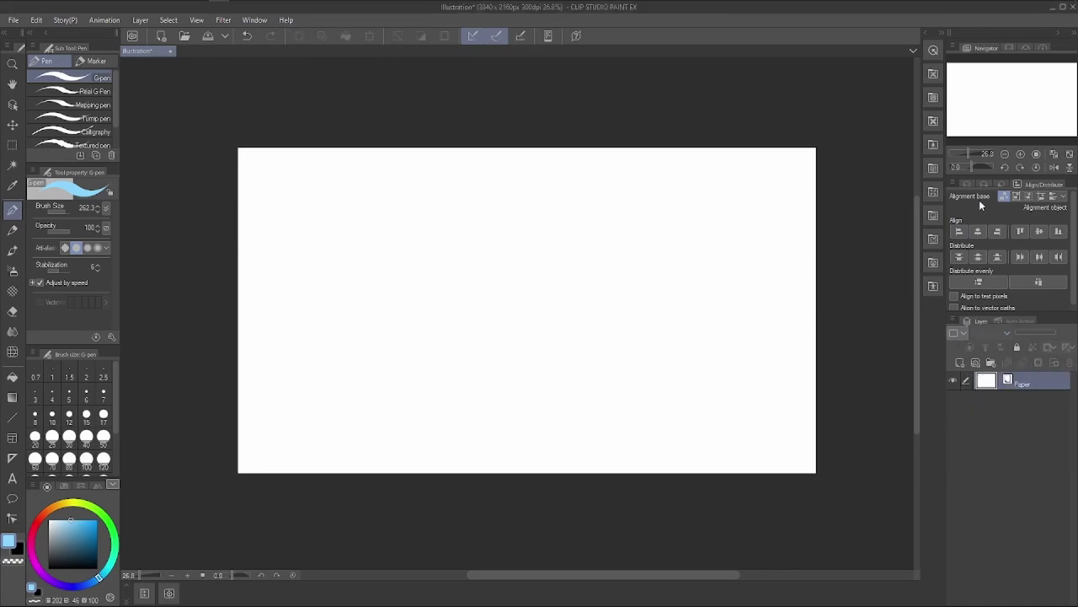
# Add a new raster layer with its layer properties shown and scribble a light blue zigzag across the canvas with the G-pen.
pyautogui.click(967, 184)
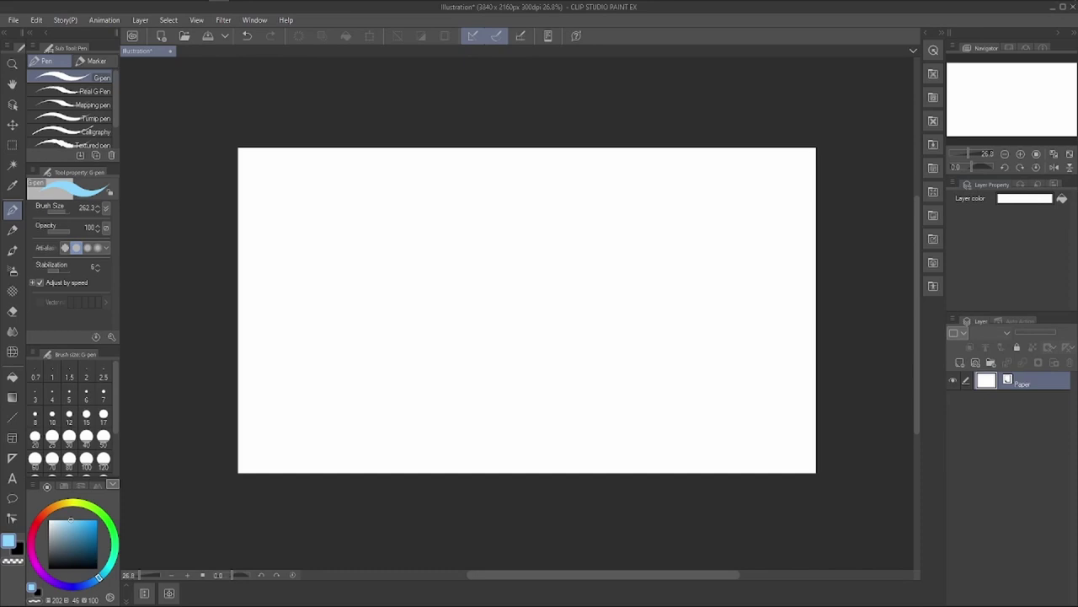
pyautogui.scroll(1, 529, 311)
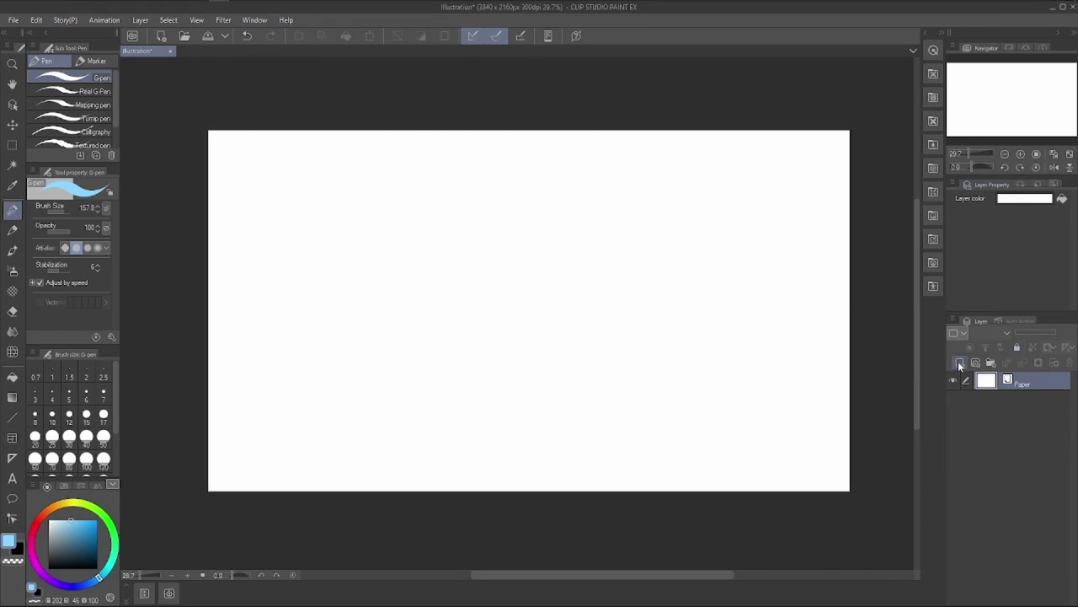
pyautogui.click(960, 362)
pyautogui.moveTo(414, 215)
pyautogui.mouseDown()
pyautogui.moveTo(446, 218)
pyautogui.moveTo(504, 271)
pyautogui.moveTo(585, 301)
pyautogui.moveTo(542, 361)
pyautogui.mouseUp()
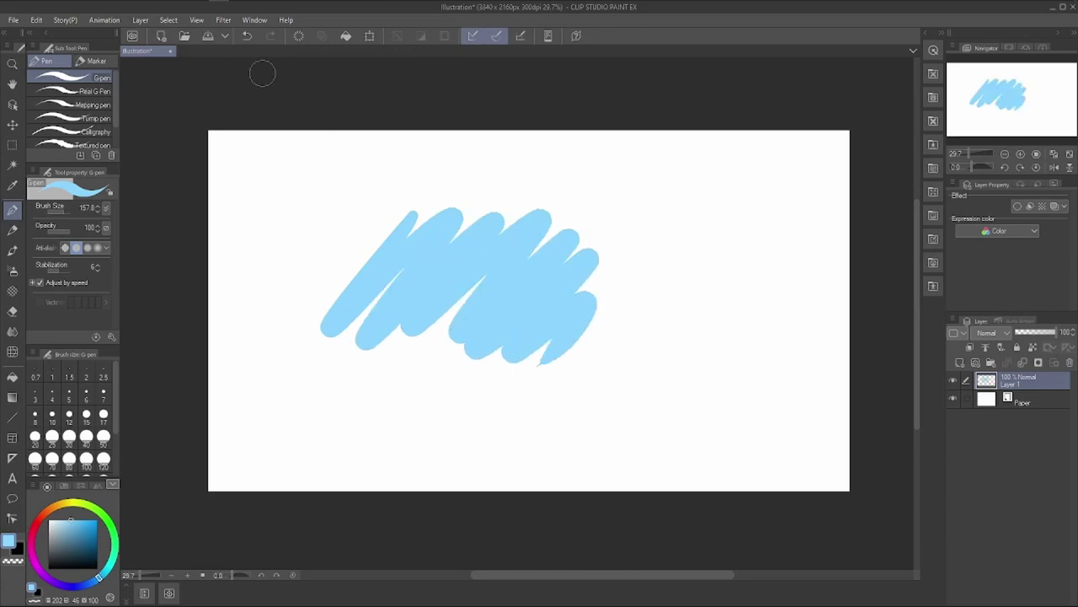
# Apply the basic Blur filter to the light blue scribble and inspect its lower edge up close.
pyautogui.click(224, 26)
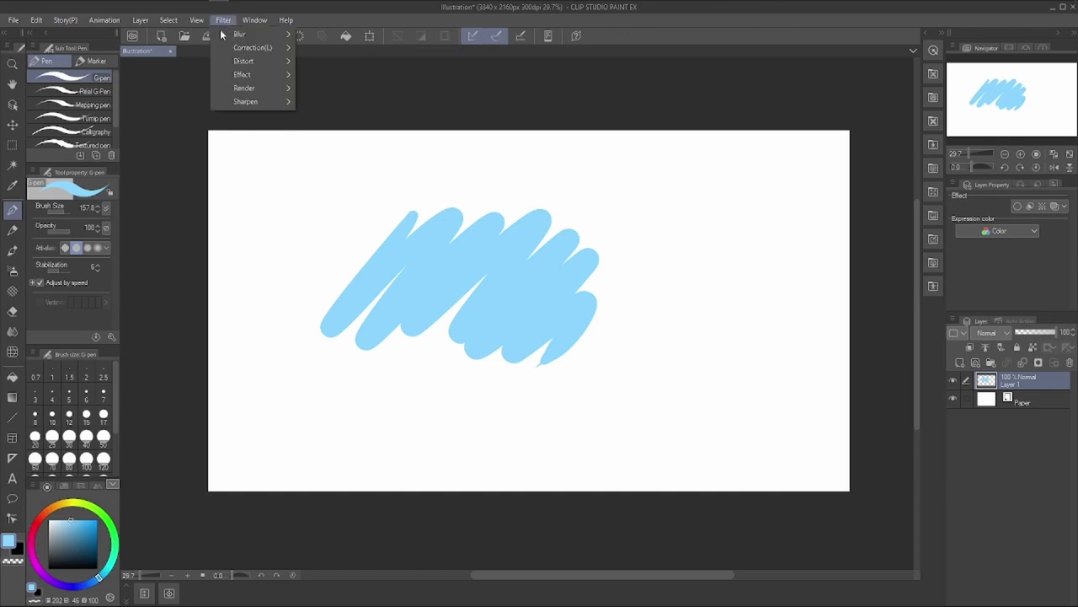
pyautogui.moveTo(239, 103)
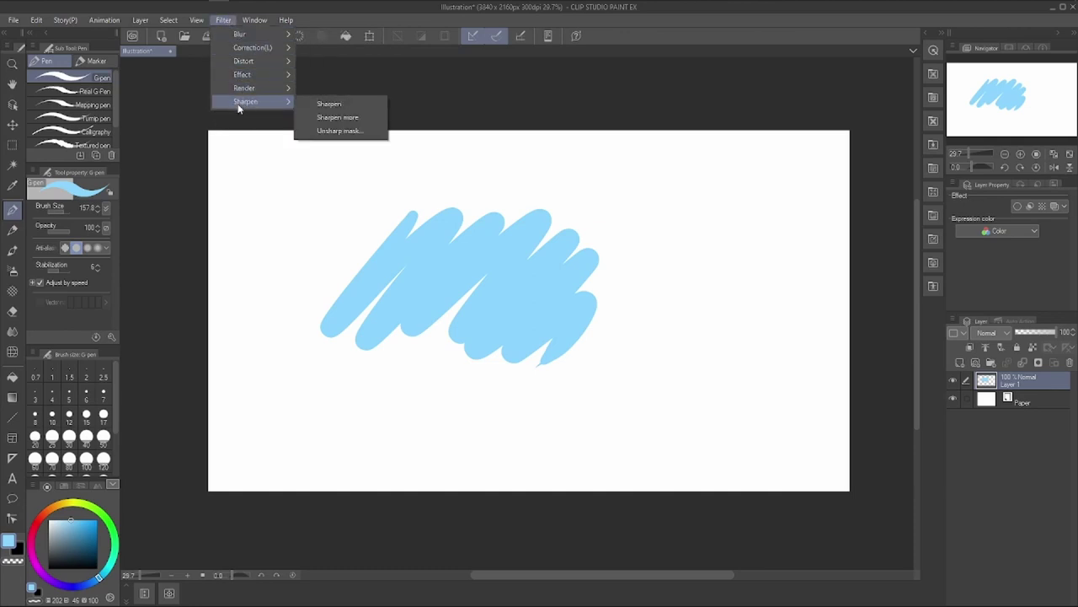
pyautogui.moveTo(239, 76)
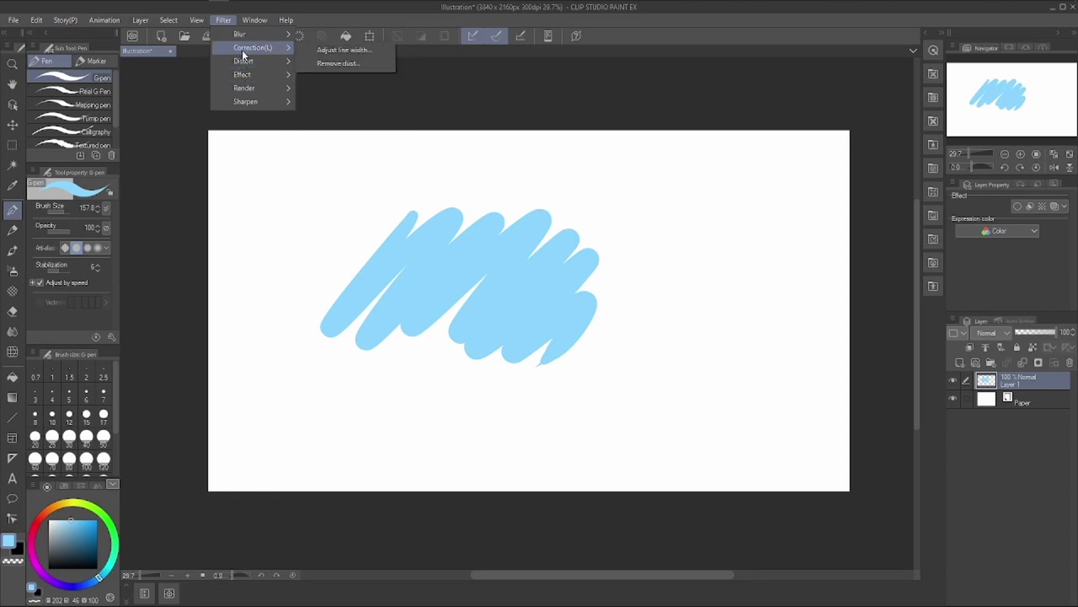
pyautogui.moveTo(241, 38)
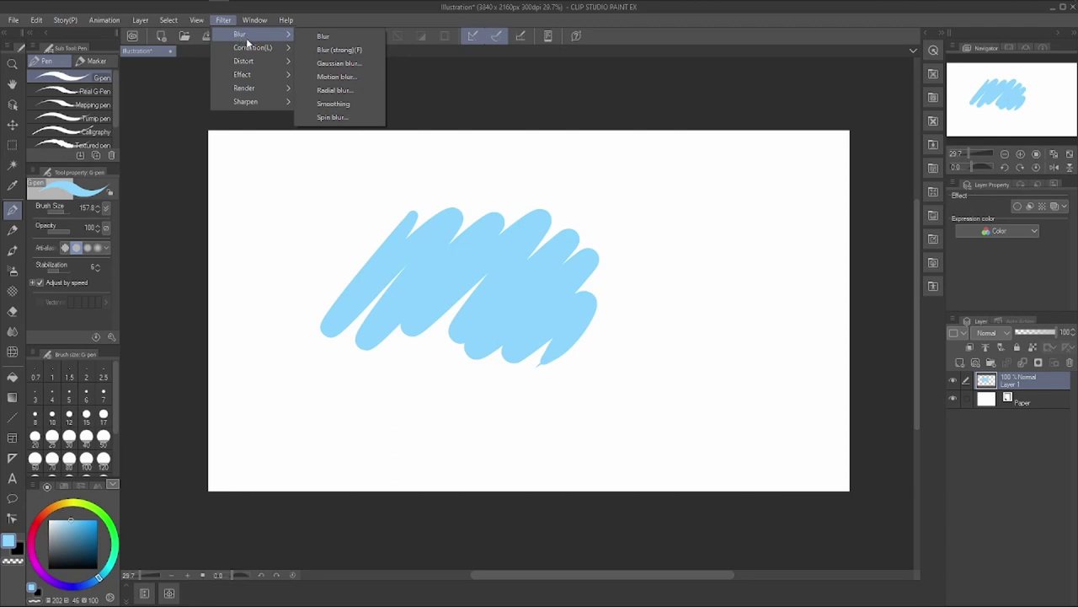
pyautogui.click(323, 38)
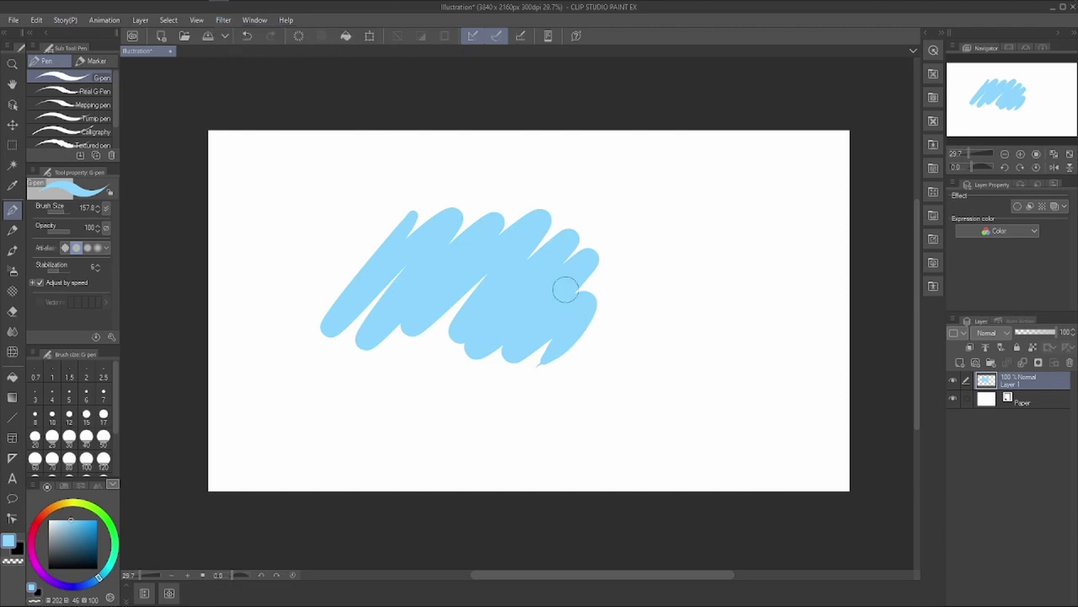
pyautogui.moveTo(973, 153); pyautogui.dragTo(981, 153)
pyautogui.click(1000, 107)
pyautogui.moveTo(1000, 107); pyautogui.dragTo(1000, 111)
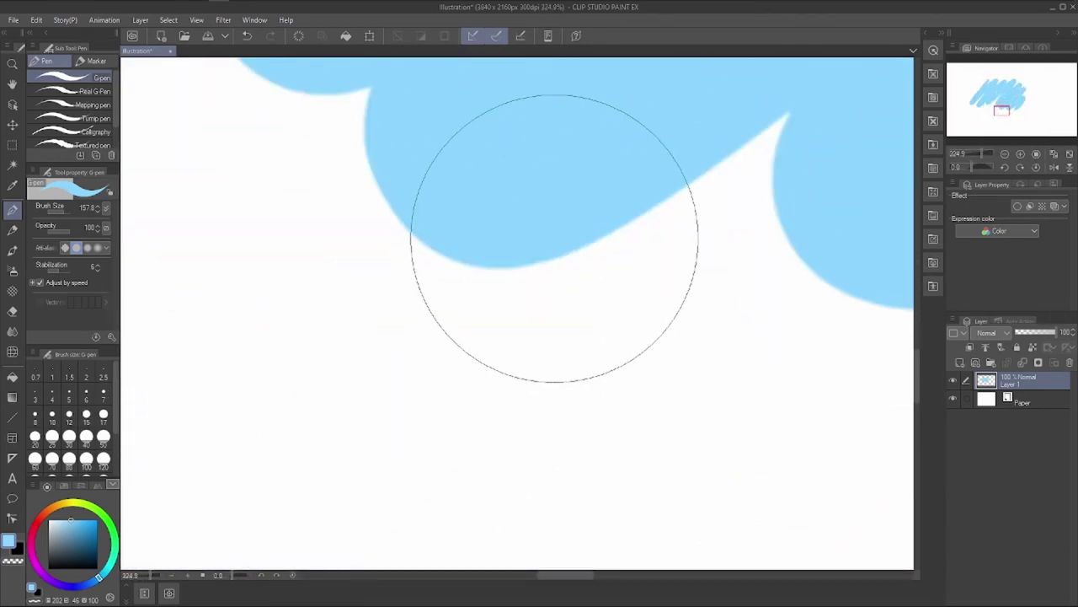
# Undo the basic blur, keeping the scribble itself on Layer 1.
pyautogui.hotkey('ctrl', 'z')
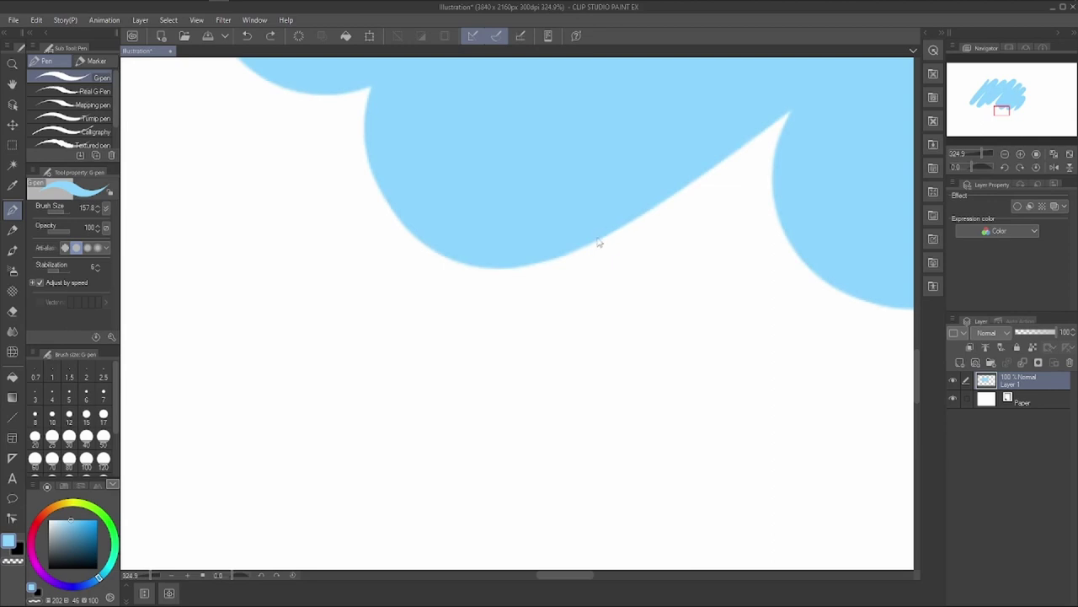
pyautogui.hotkey('ctrl', 'z')
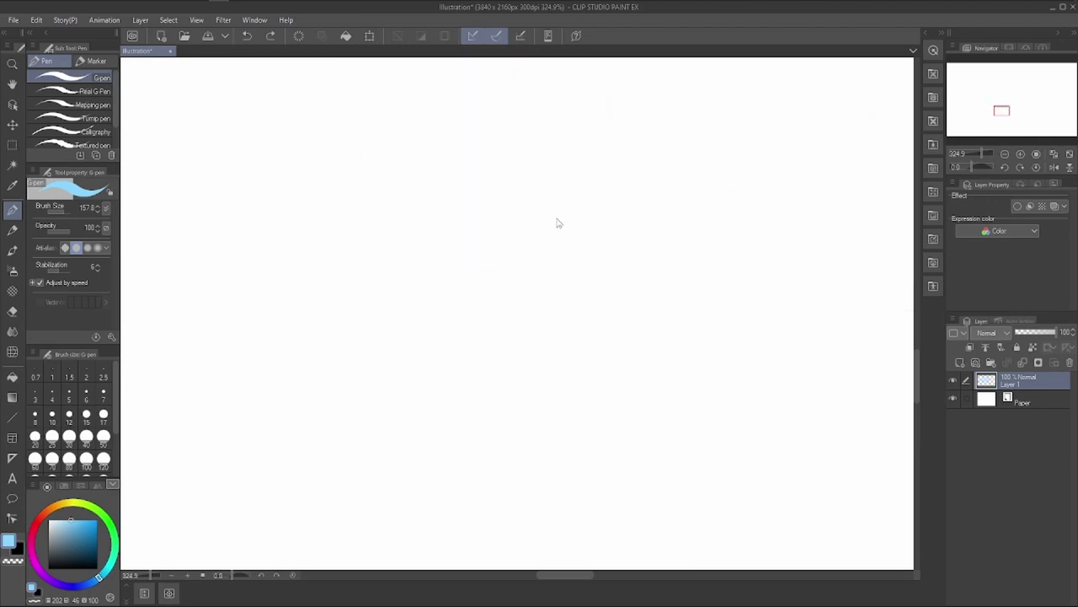
pyautogui.hotkey('ctrl', 'y')
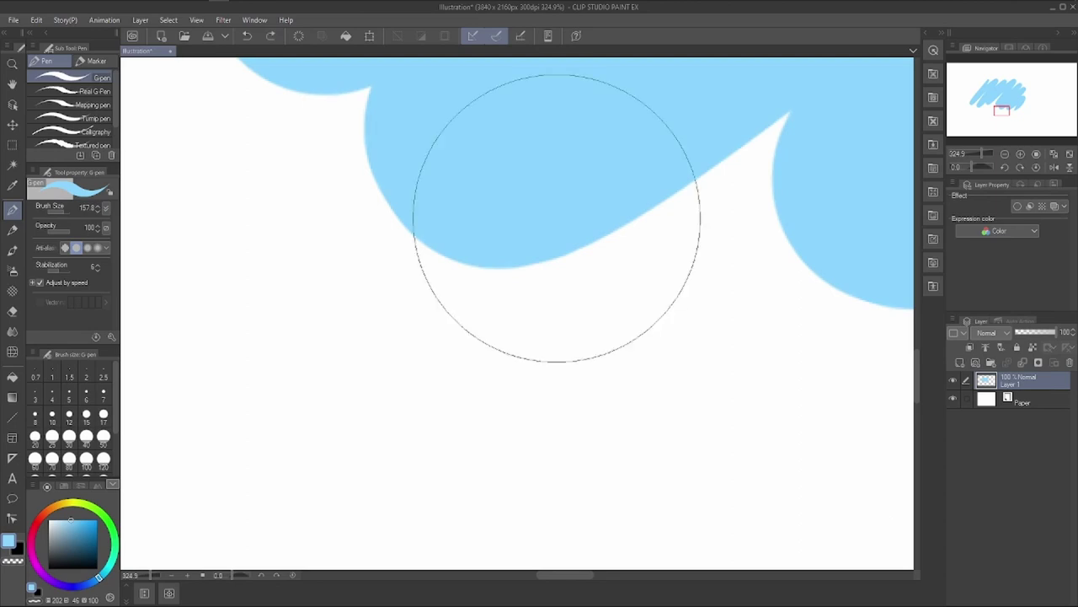
# Apply the Blur (strong) filter to the scribble on Layer 1.
pyautogui.click(226, 20)
pyautogui.moveTo(243, 35)
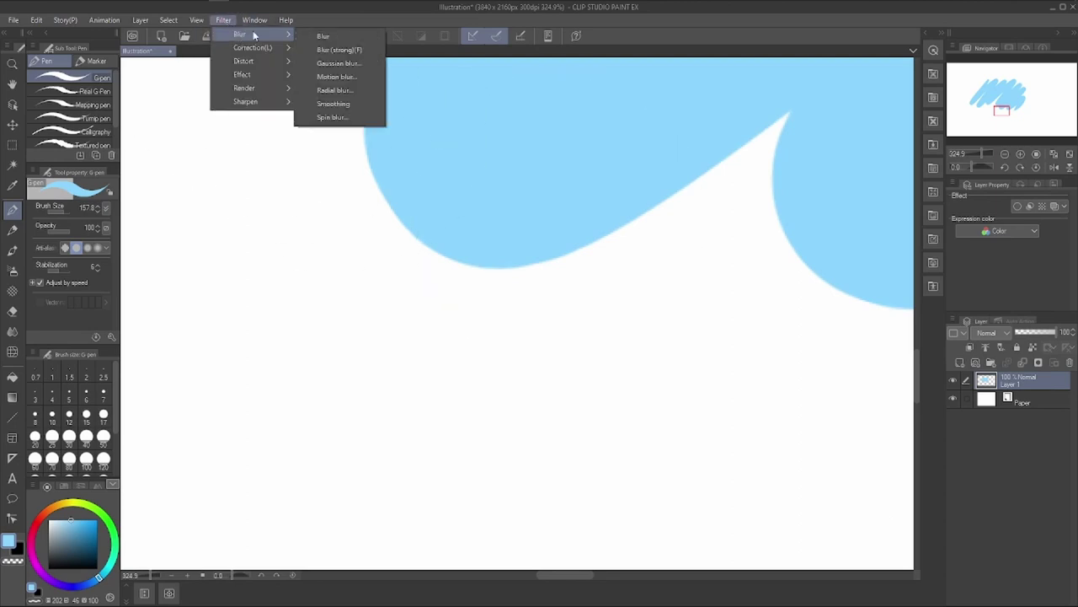
pyautogui.click(338, 49)
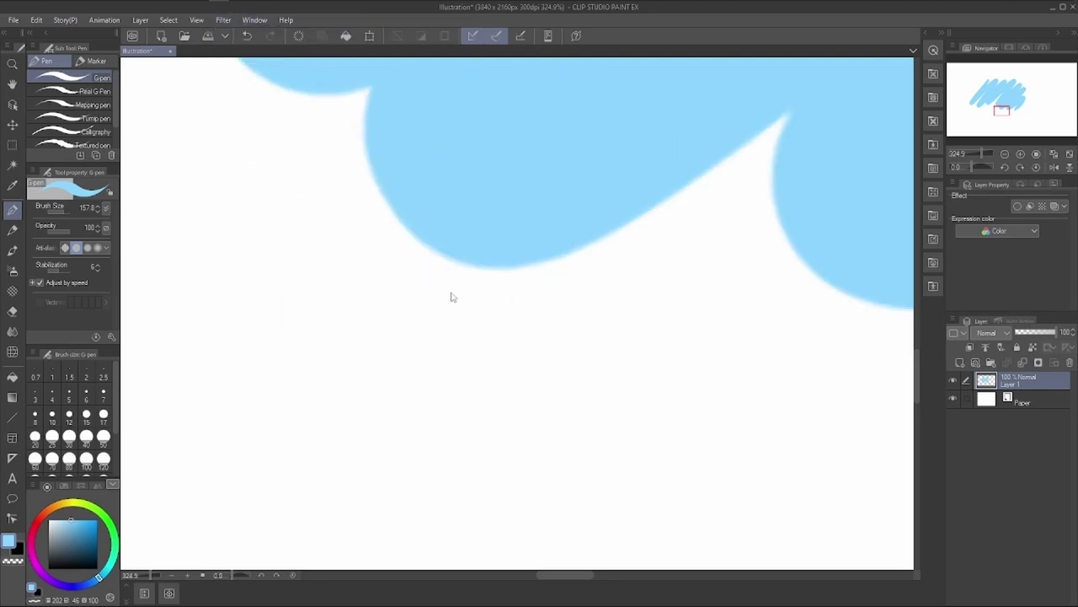
# Preview a Gaussian blur with increased strength on the scribble, and cancel it.
pyautogui.click(224, 20)
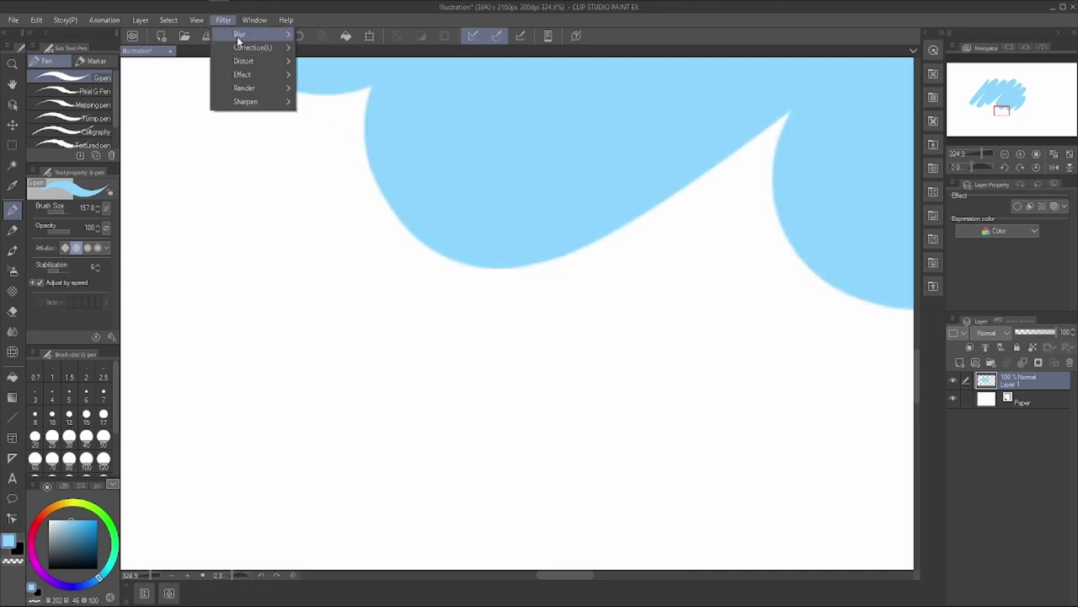
pyautogui.moveTo(237, 36)
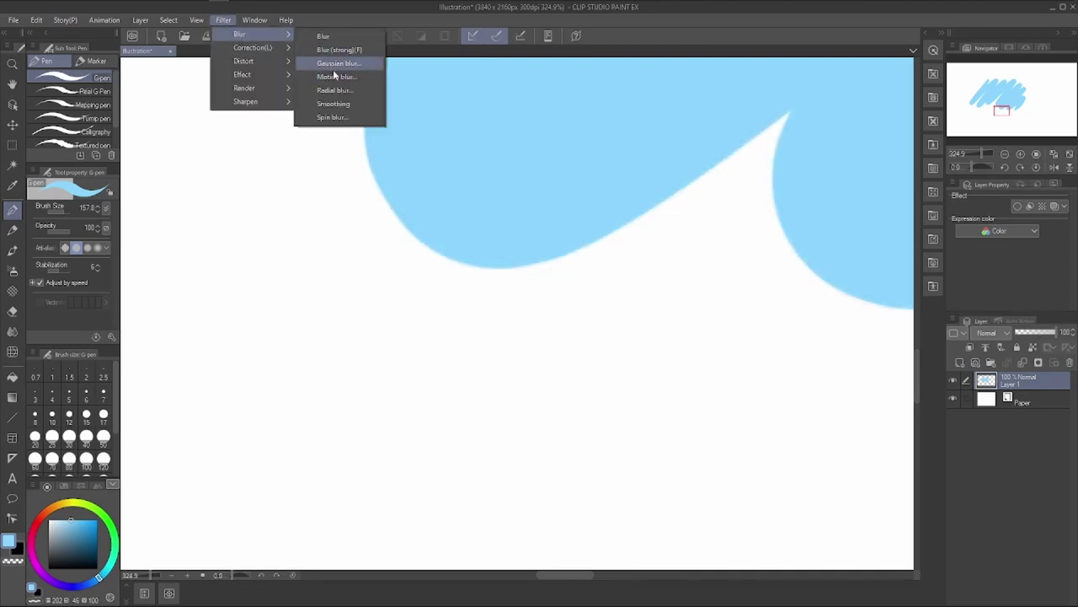
pyautogui.click(335, 64)
pyautogui.moveTo(436, 316); pyautogui.dragTo(565, 311)
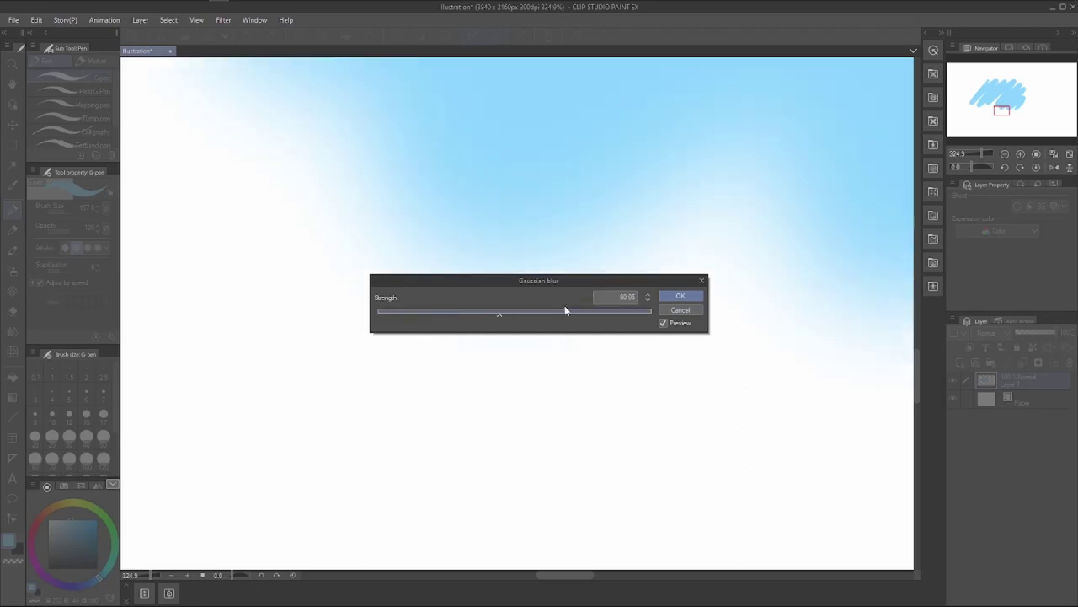
pyautogui.click(680, 310)
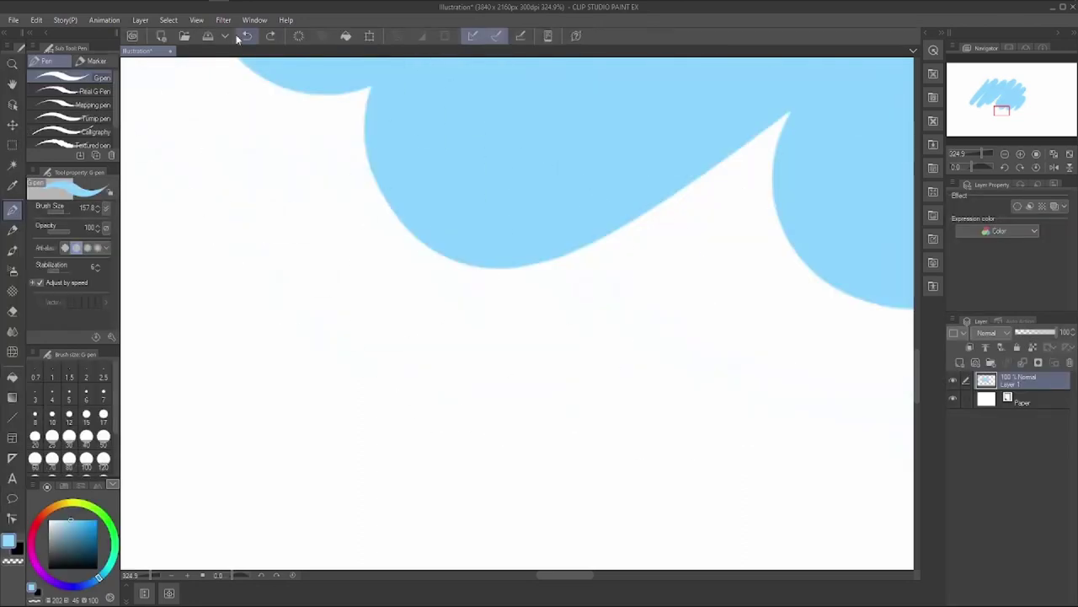
# Preview a motion blur on the whole scribble with strength 49 and angle -82, in both directions.
pyautogui.click(224, 19)
pyautogui.moveTo(236, 35)
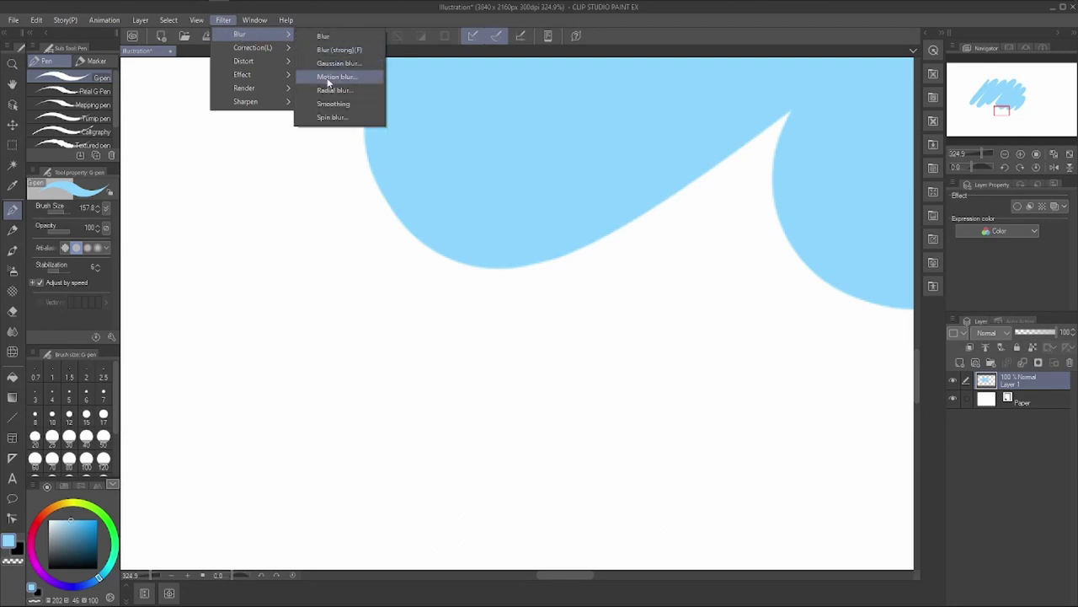
pyautogui.click(330, 77)
pyautogui.moveTo(981, 153); pyautogui.dragTo(969, 153)
pyautogui.click(455, 315)
pyautogui.click(510, 287)
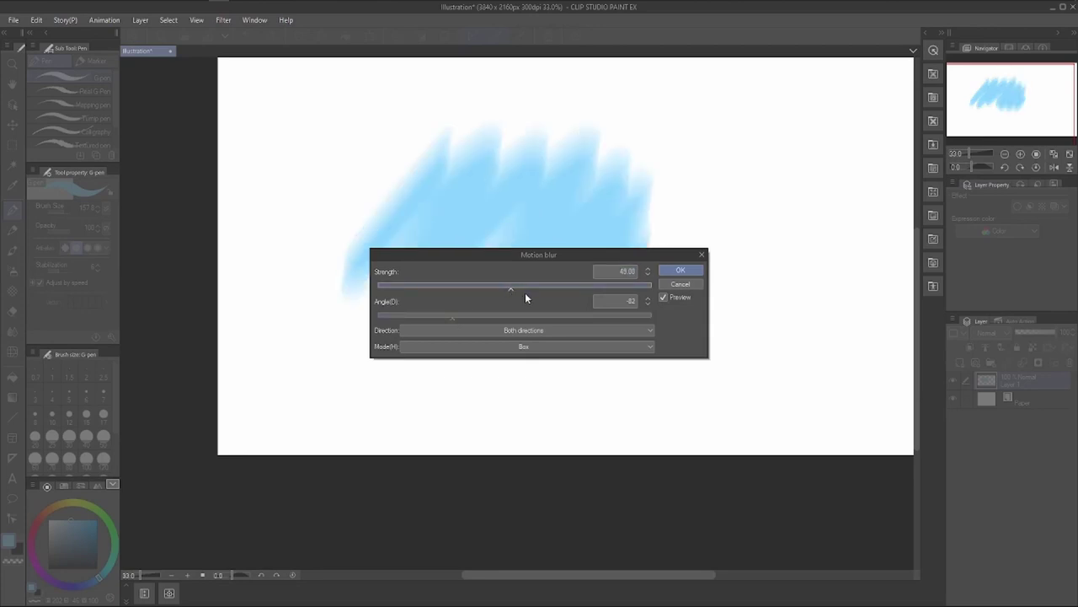
# Try motion blur angles 2 and -157 with a higher and a much lower strength, and cancel the filter.
pyautogui.click(516, 316)
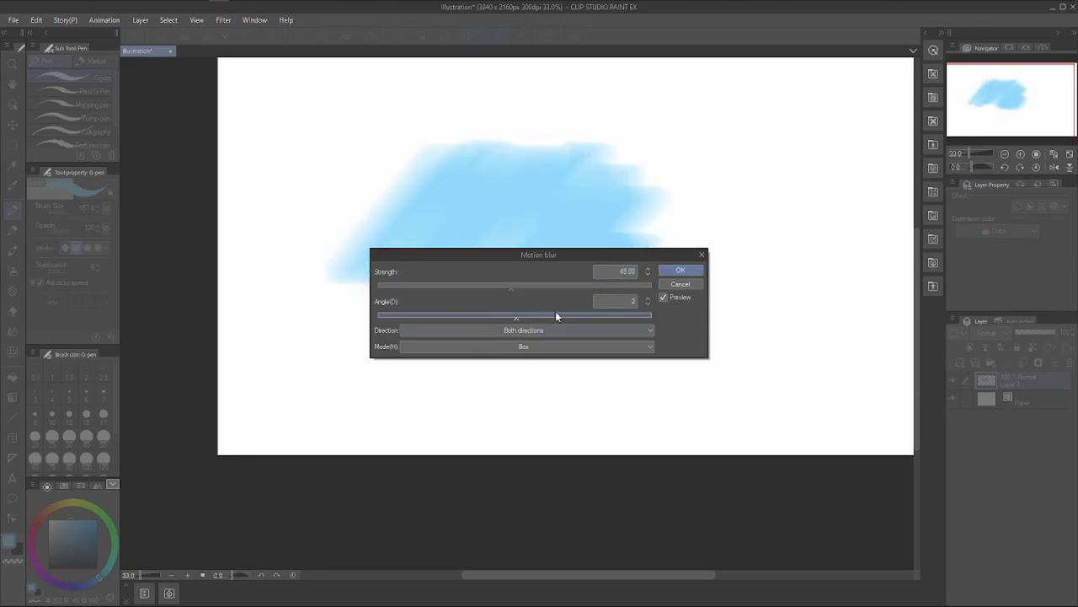
pyautogui.click(394, 316)
pyautogui.click(597, 287)
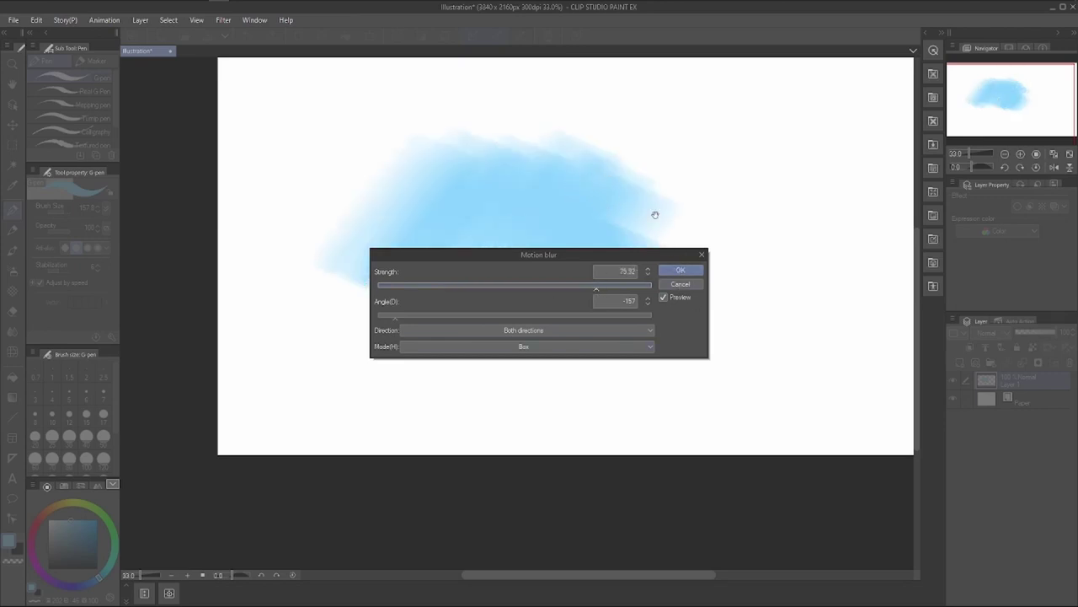
pyautogui.click(456, 283)
pyautogui.click(423, 285)
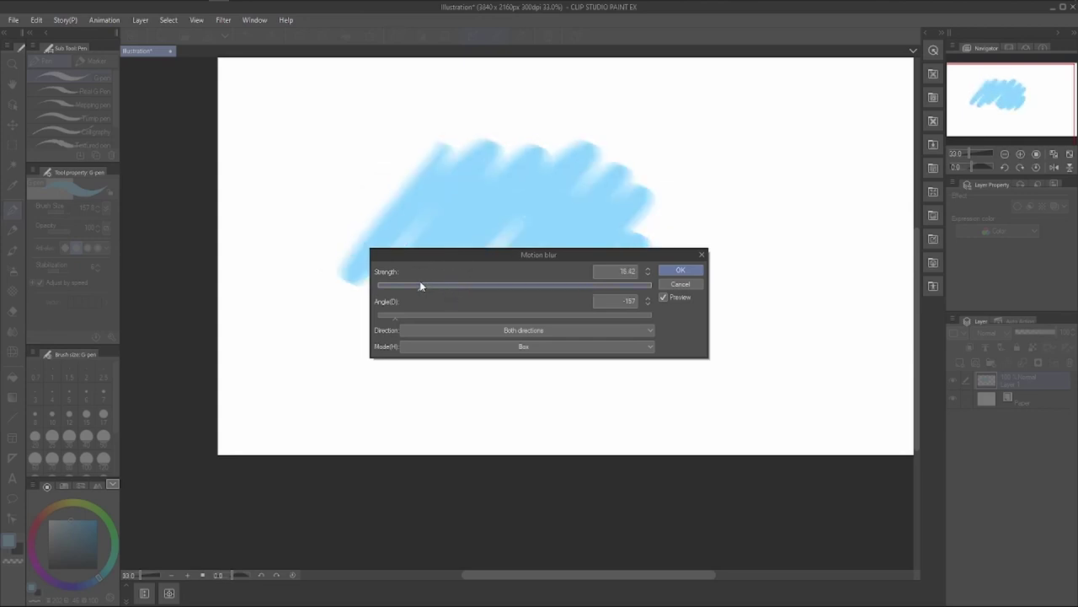
pyautogui.click(681, 284)
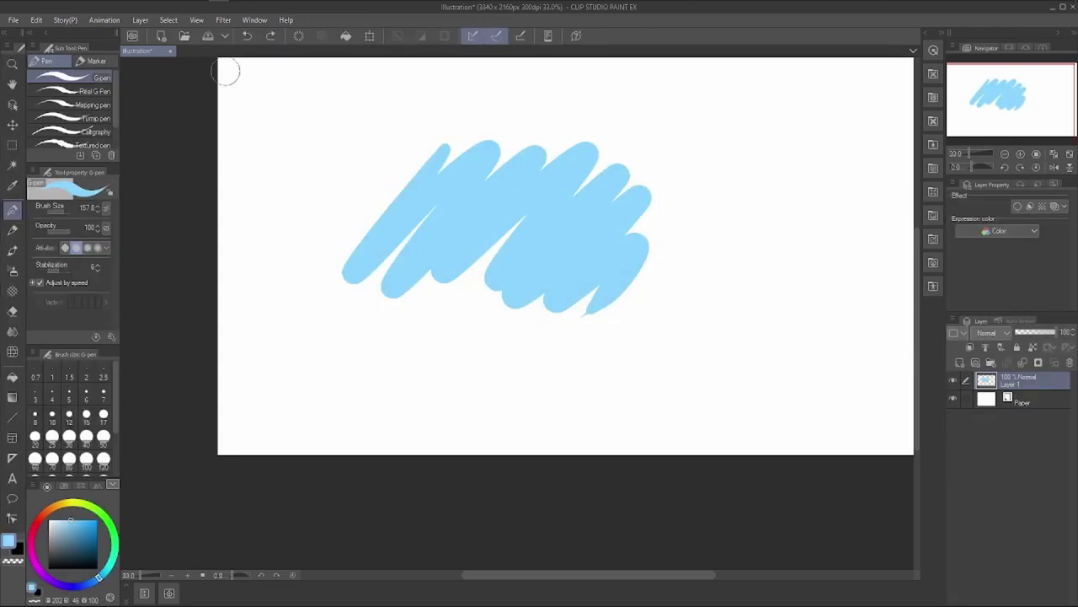
# Try the Mosaic effect on the scribble with a tile size of about 77.6.
pyautogui.click(224, 21)
pyautogui.moveTo(239, 77)
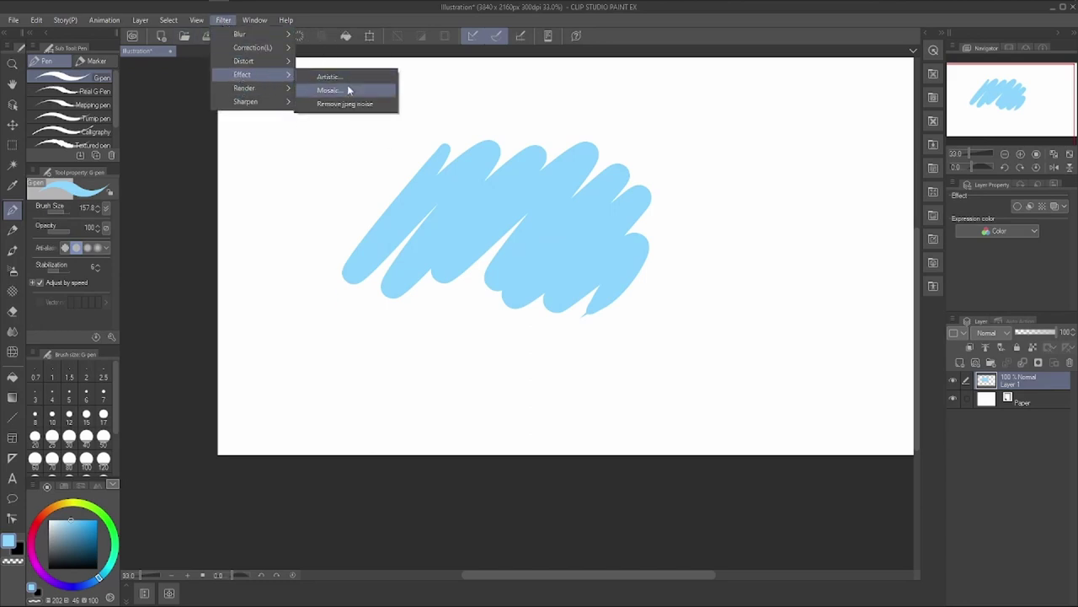
pyautogui.click(330, 90)
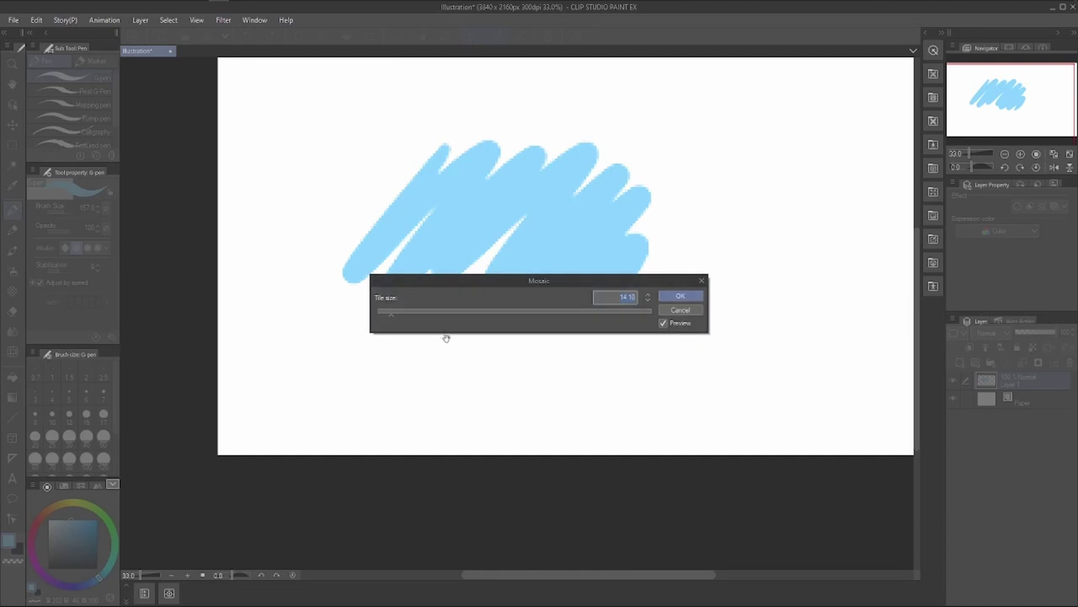
pyautogui.moveTo(430, 317); pyautogui.dragTo(453, 314)
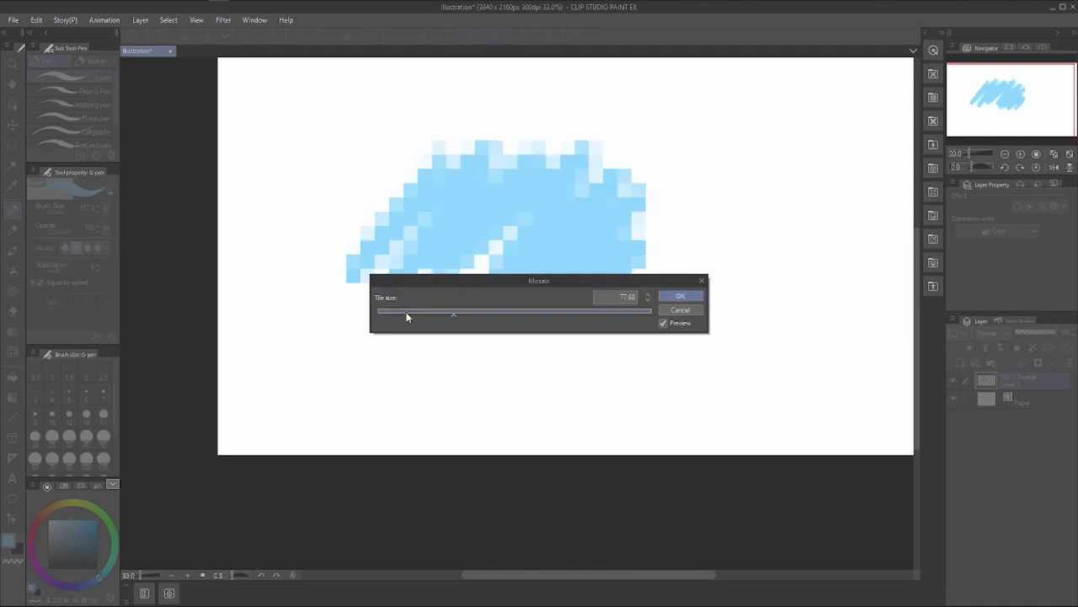
pyautogui.click(681, 297)
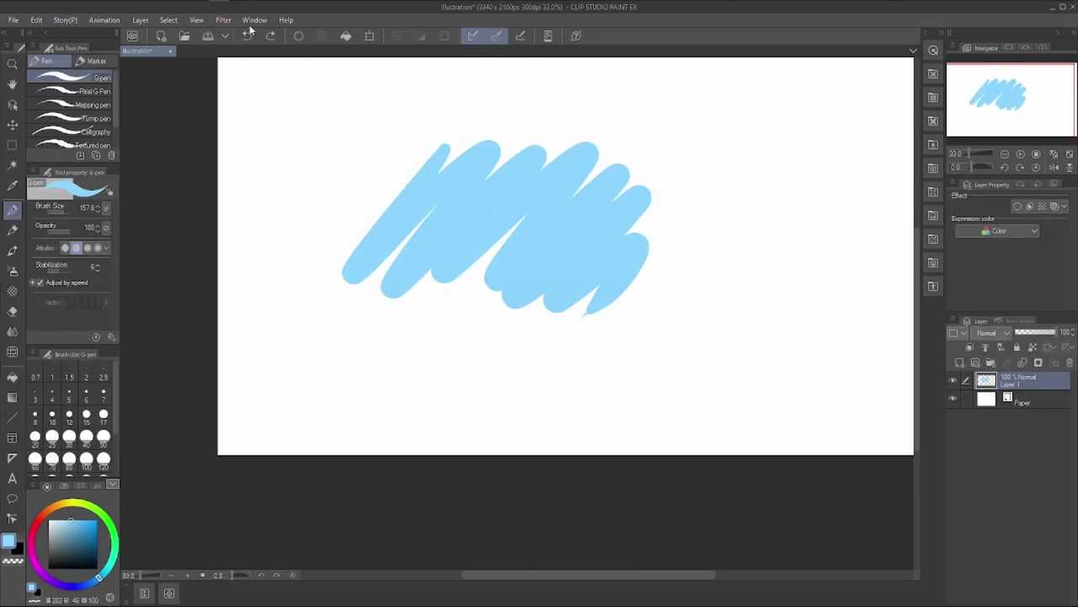
# Apply the Sharpen filter to the scribble and paint a short extra G-pen blob at its lower edge.
pyautogui.click(224, 20)
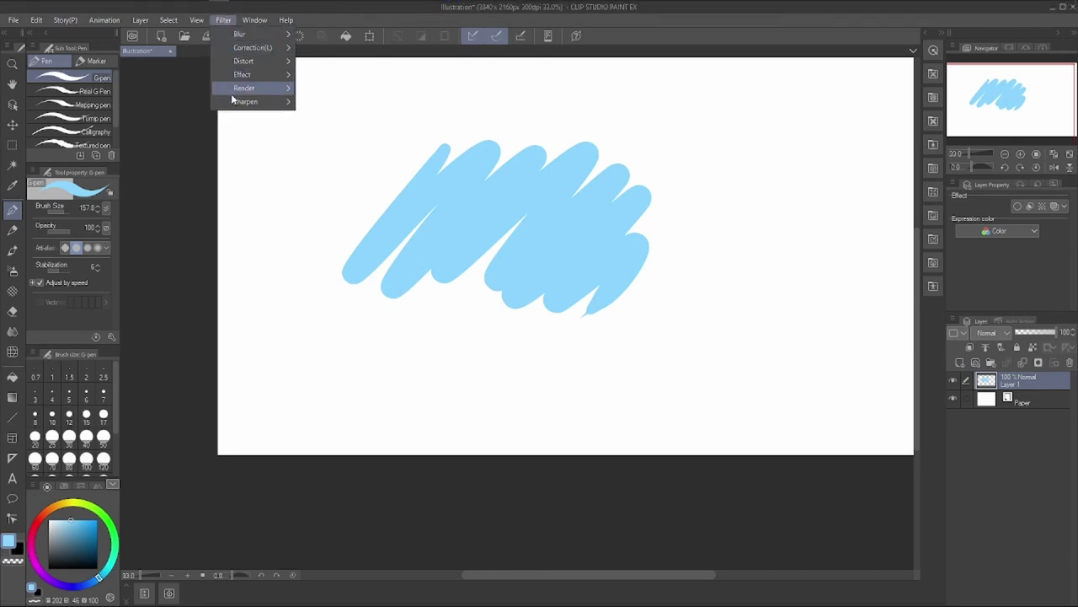
pyautogui.moveTo(238, 102)
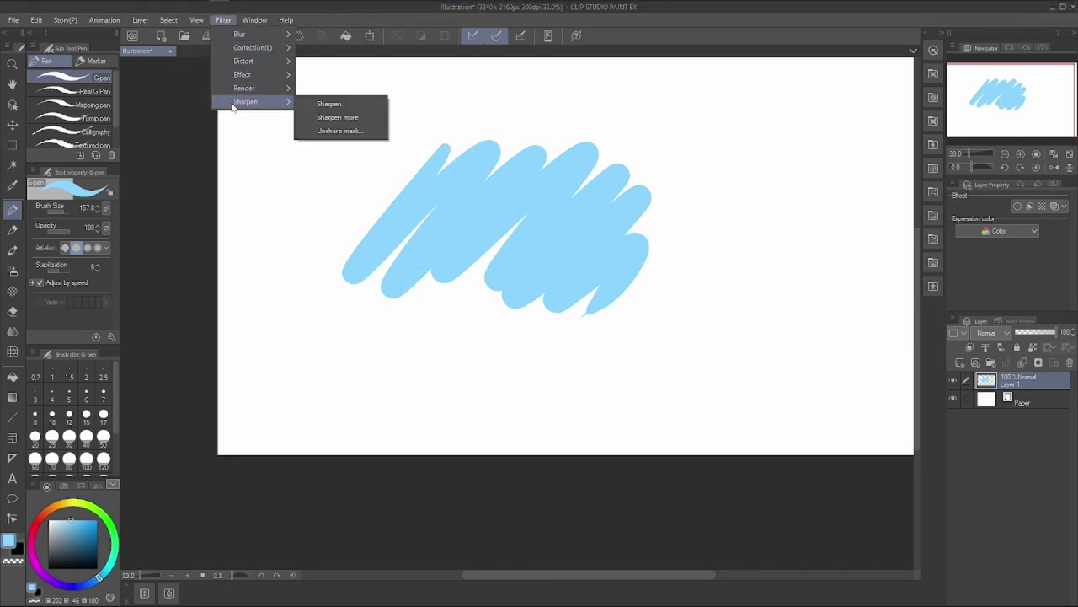
pyautogui.click(313, 105)
pyautogui.moveTo(971, 155); pyautogui.dragTo(983, 153)
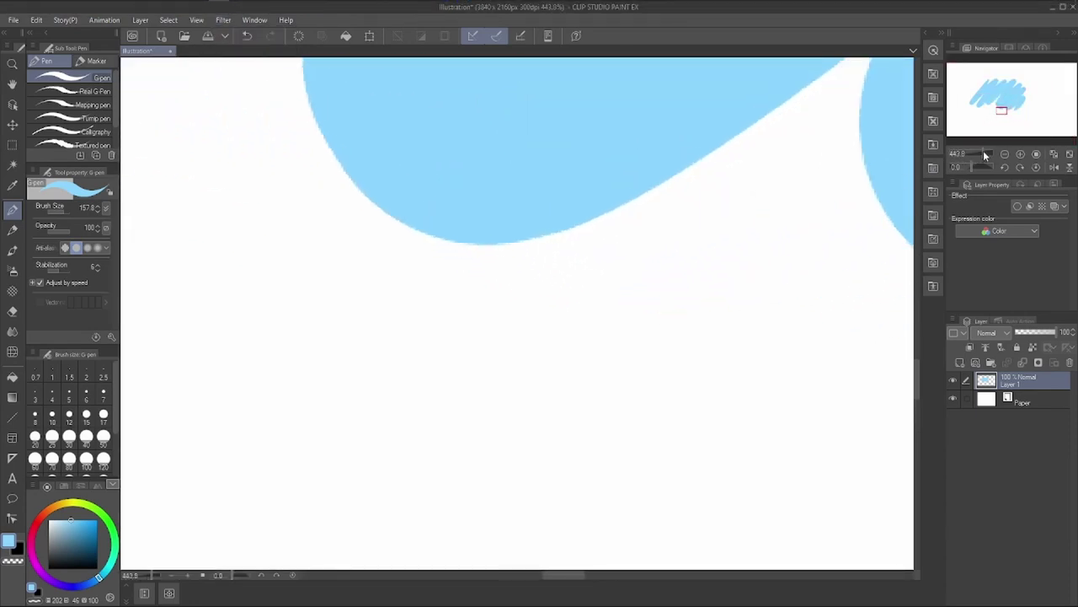
pyautogui.click(469, 364)
pyautogui.moveTo(562, 328)
pyautogui.mouseDown()
pyautogui.moveTo(612, 349)
pyautogui.moveTo(580, 309)
pyautogui.mouseUp()
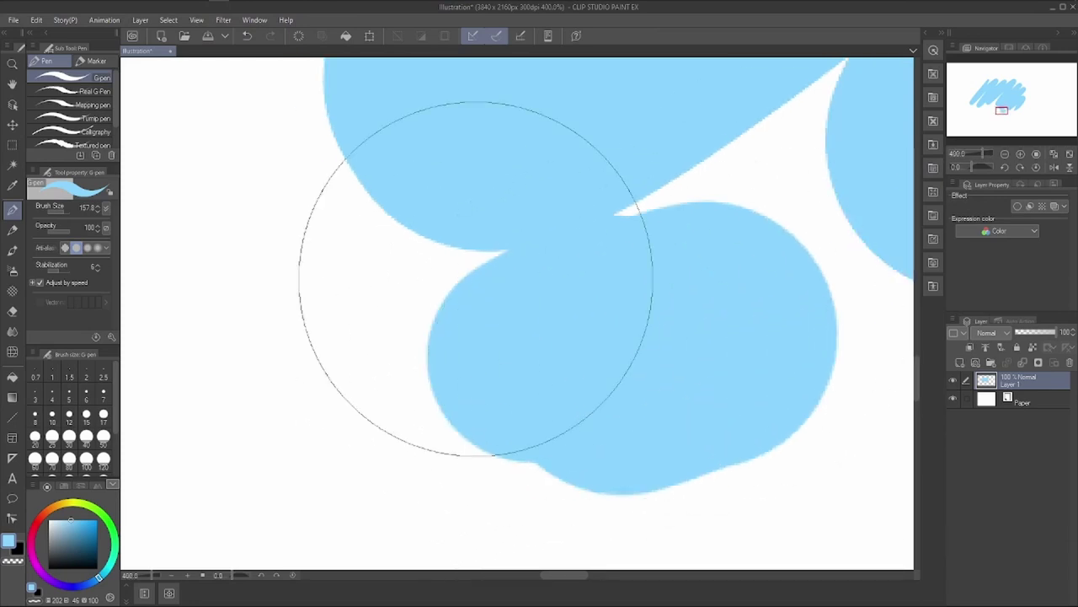
# Pick a darker, muted blue and paint a G-pen blob overlapping the light blue blob's lower-left edge.
pyautogui.click(223, 20)
pyautogui.click(224, 26)
pyautogui.click(75, 537)
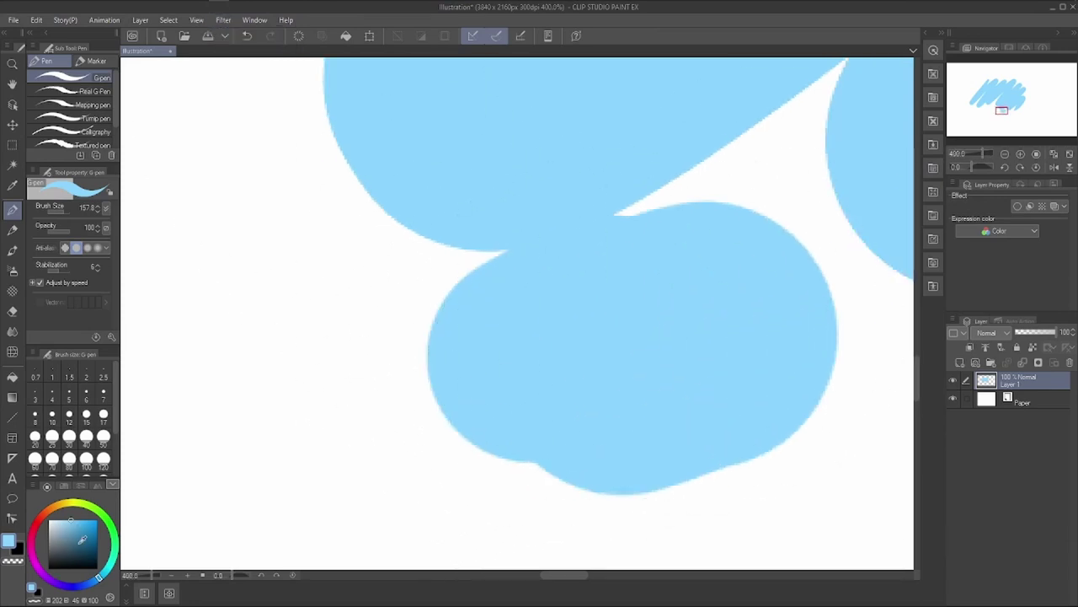
pyautogui.click(421, 423)
pyautogui.moveTo(432, 411)
pyautogui.mouseDown()
pyautogui.moveTo(481, 467)
pyautogui.moveTo(507, 468)
pyautogui.mouseUp()
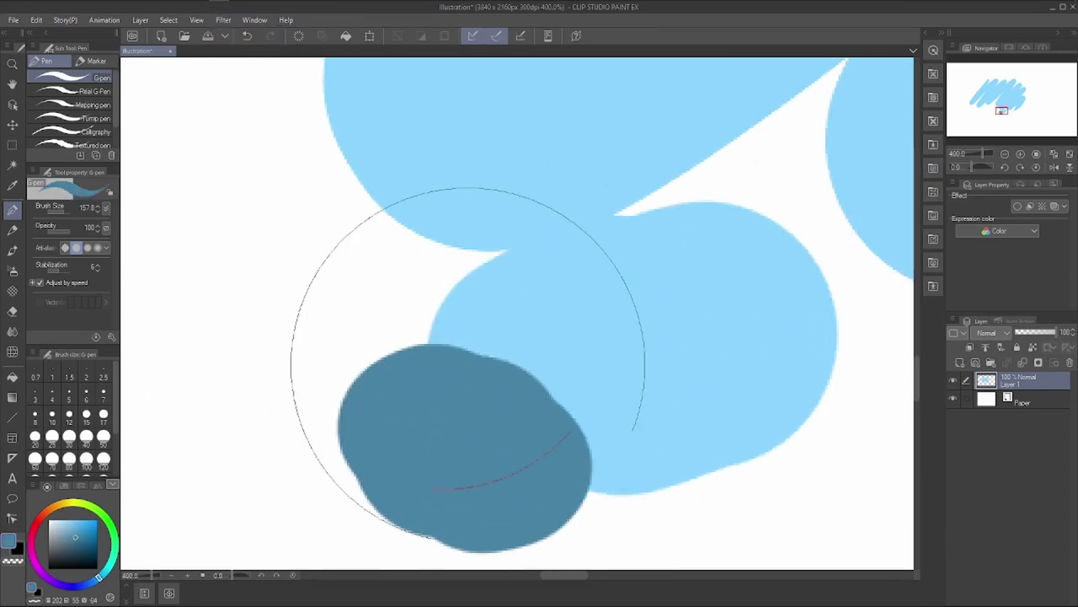
# Apply the Sharpen filter twice to the layer with the dark and light blue blobs.
pyautogui.click(224, 20)
pyautogui.moveTo(232, 103)
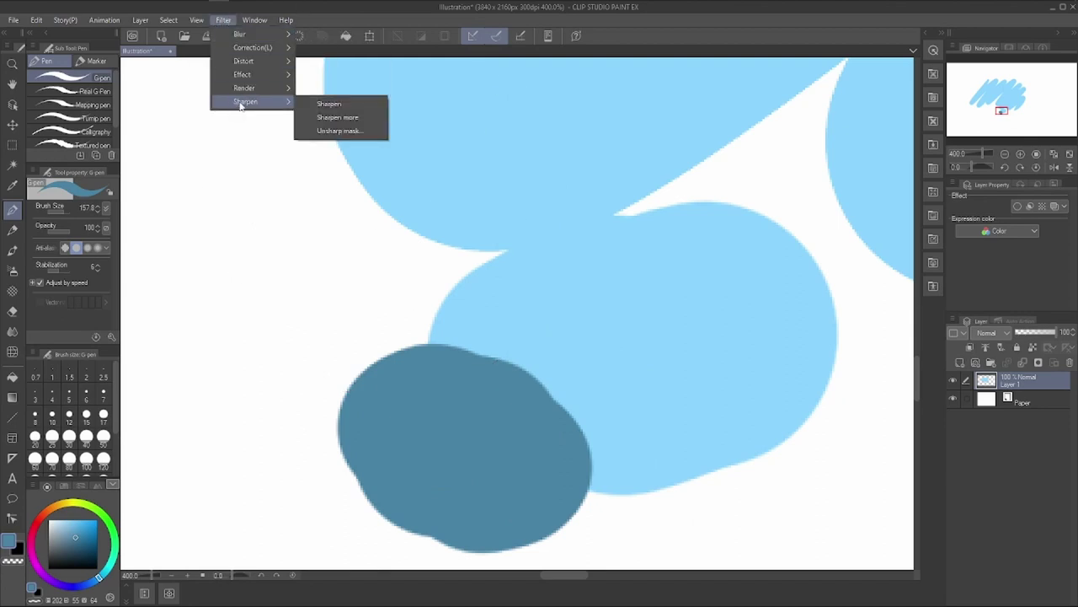
pyautogui.click(338, 104)
pyautogui.click(225, 21)
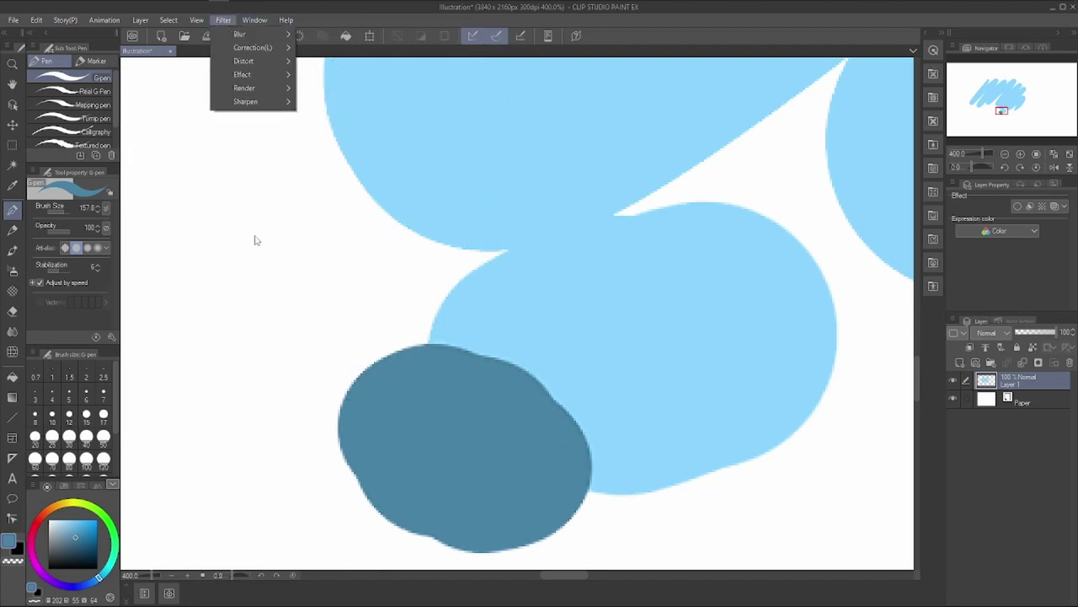
pyautogui.moveTo(243, 102)
pyautogui.click(311, 108)
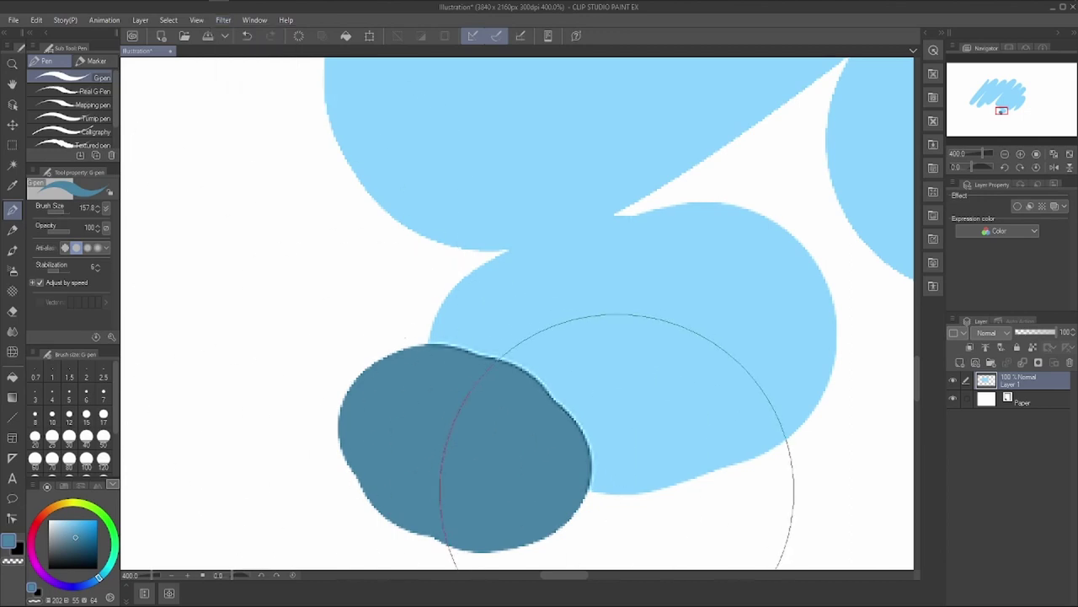
# Delete the scribble layer, leaving only the Paper layer.
pyautogui.moveTo(988, 159); pyautogui.dragTo(972, 152)
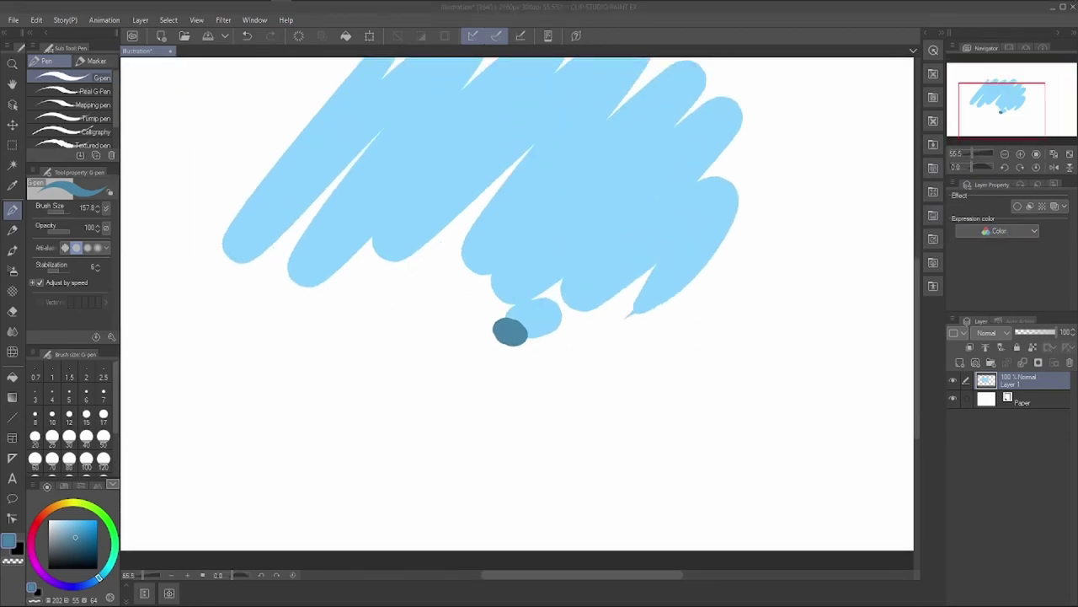
pyautogui.click(223, 21)
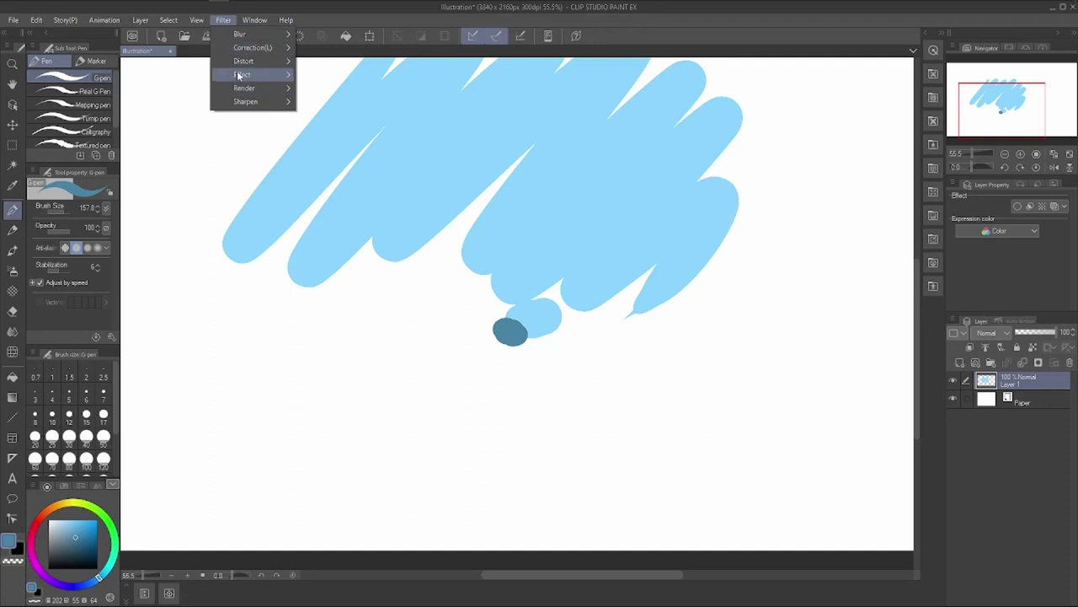
pyautogui.click(969, 153)
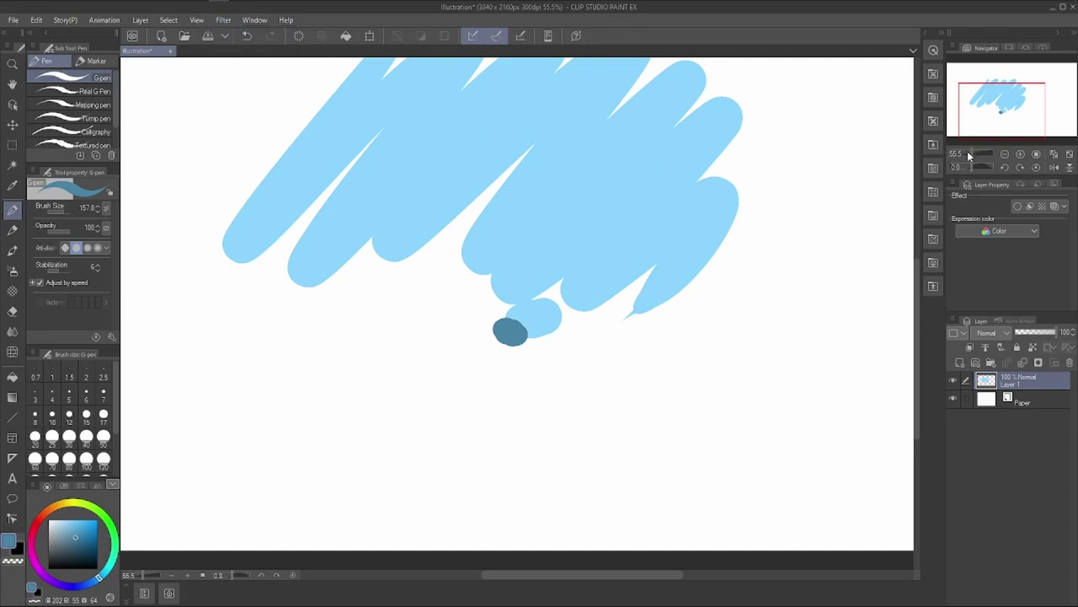
pyautogui.scroll(-3, 967, 154)
pyautogui.scroll(2, 968, 152)
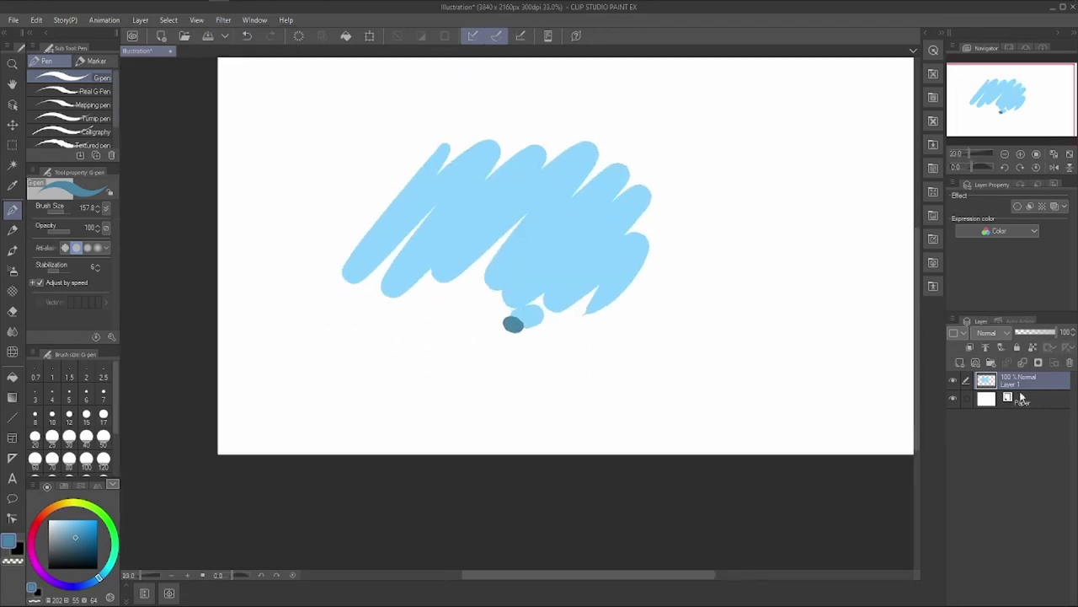
pyautogui.click(1070, 362)
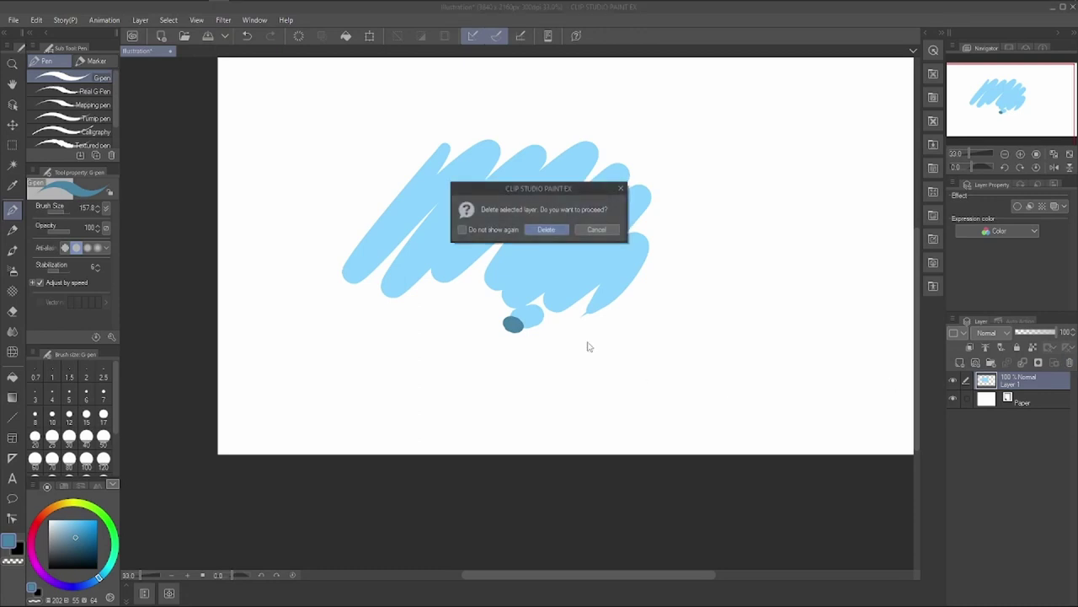
pyautogui.click(549, 229)
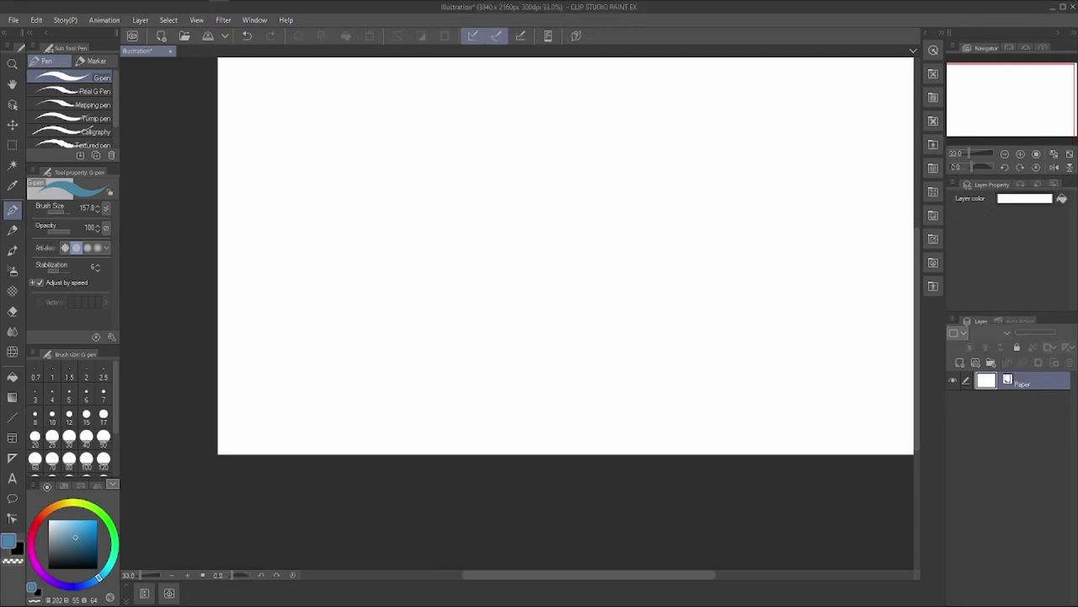
# Add a new raster layer and paint a large solid bright blue shape with the G-pen at brush size 435.8.
pyautogui.press('m')
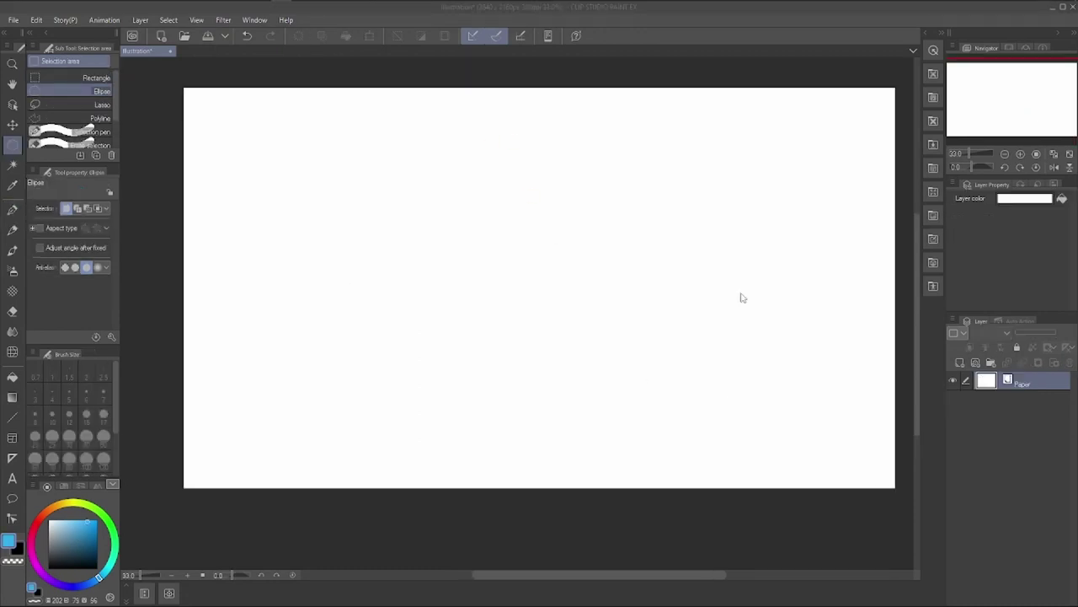
pyautogui.click(960, 362)
pyautogui.press('p')
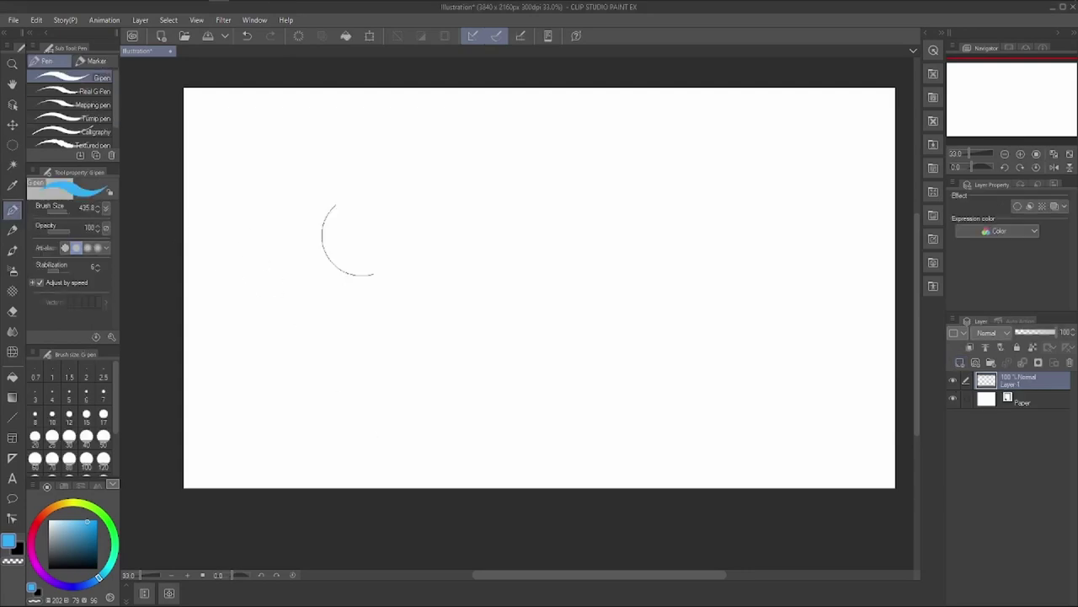
pyautogui.moveTo(446, 202)
pyautogui.mouseDown()
pyautogui.moveTo(376, 304)
pyautogui.moveTo(624, 200)
pyautogui.moveTo(592, 310)
pyautogui.moveTo(560, 370)
pyautogui.mouseUp()
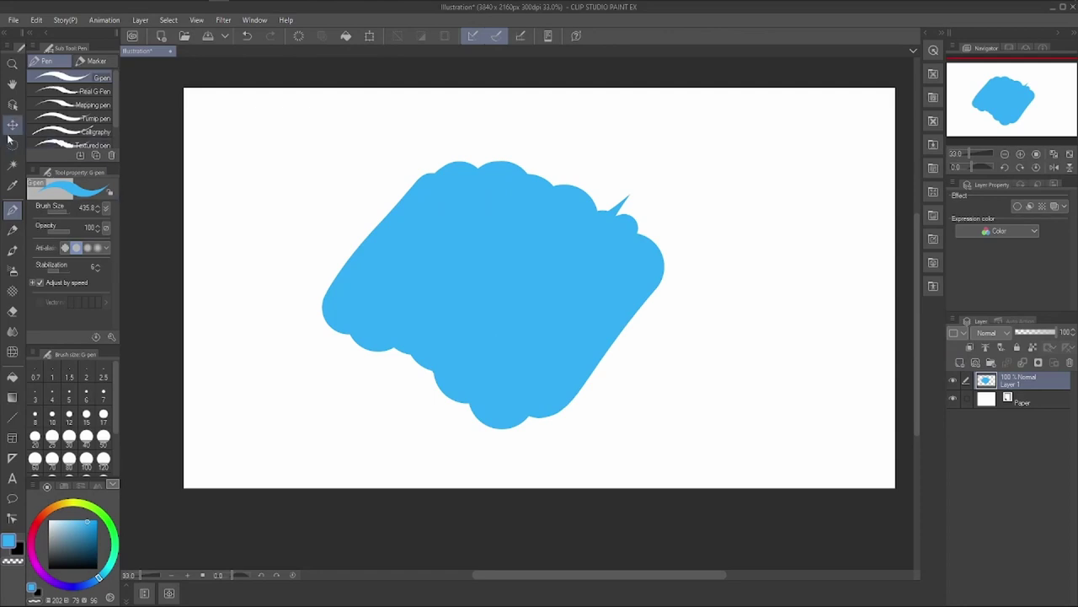
# Try a rectangular selection across the upper part of the blue shape, and clear it.
pyautogui.click(12, 145)
pyautogui.click(47, 80)
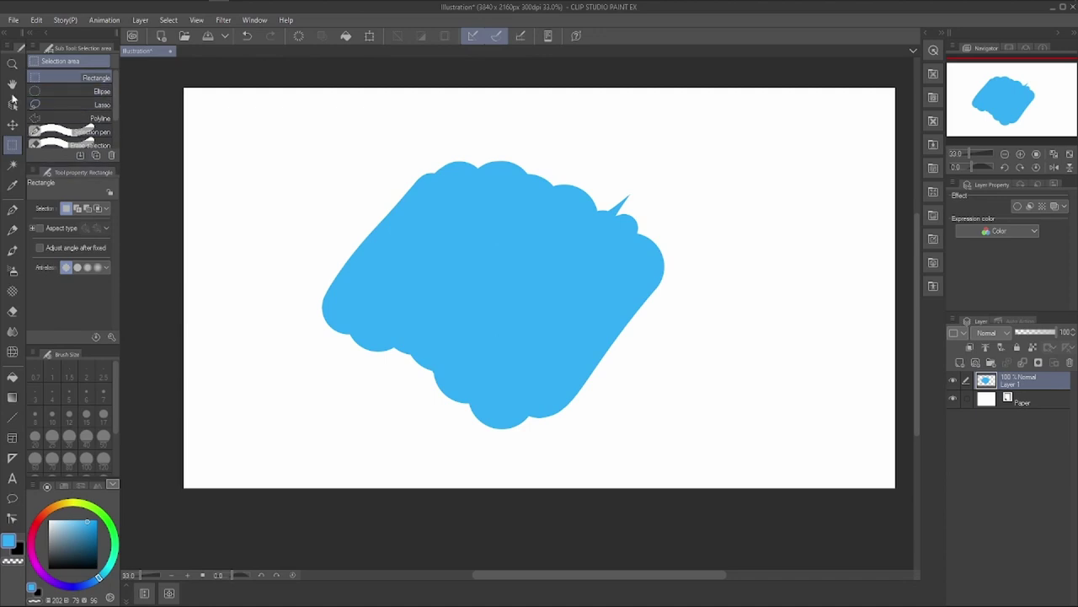
pyautogui.moveTo(713, 149); pyautogui.dragTo(586, 276)
pyautogui.moveTo(500, 287); pyautogui.dragTo(361, 265)
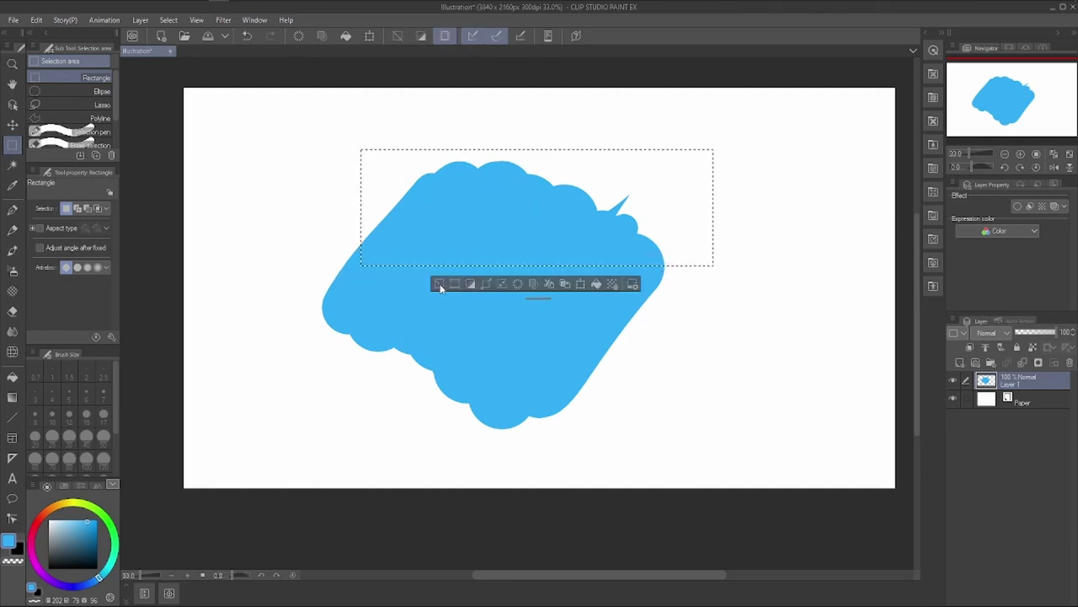
pyautogui.click(439, 285)
# Copy the shape's right part to a new layer using a circular selection, and clear the selection.
pyautogui.click(57, 91)
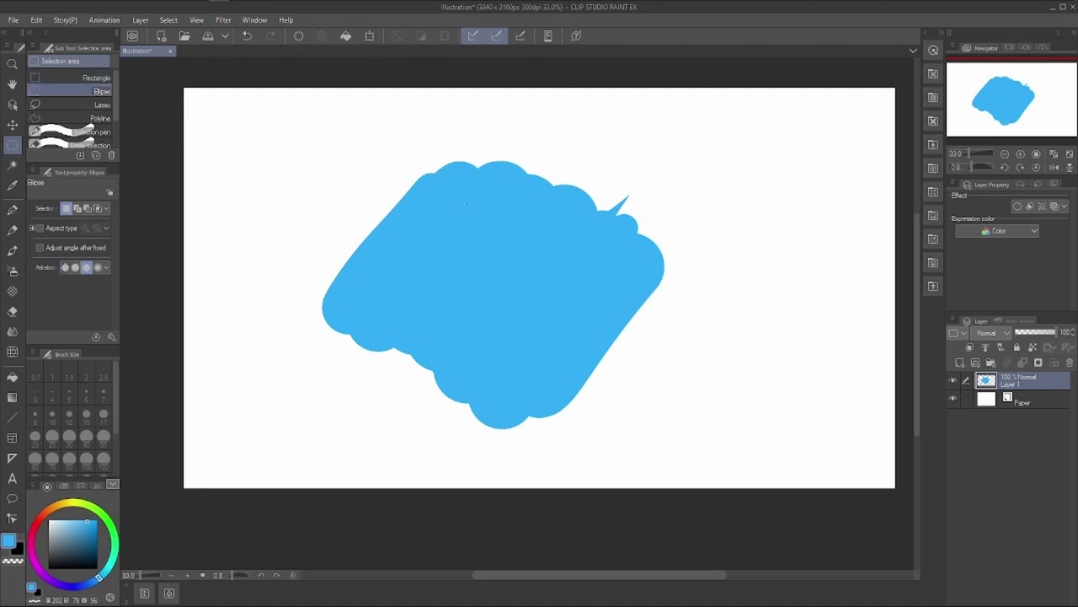
pyautogui.moveTo(717, 132); pyautogui.dragTo(411, 357)
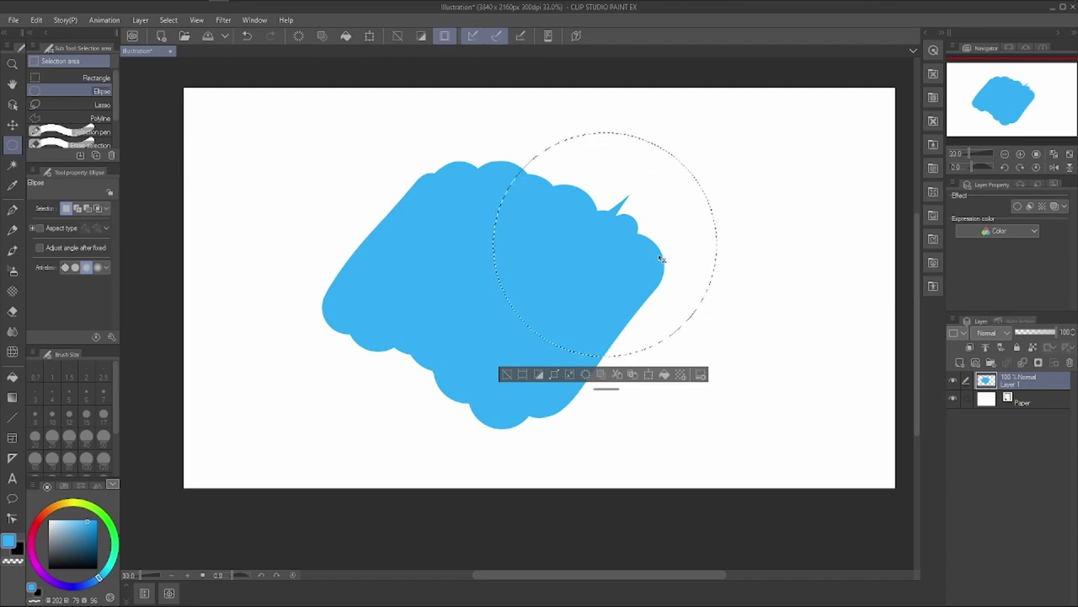
pyautogui.click(974, 349)
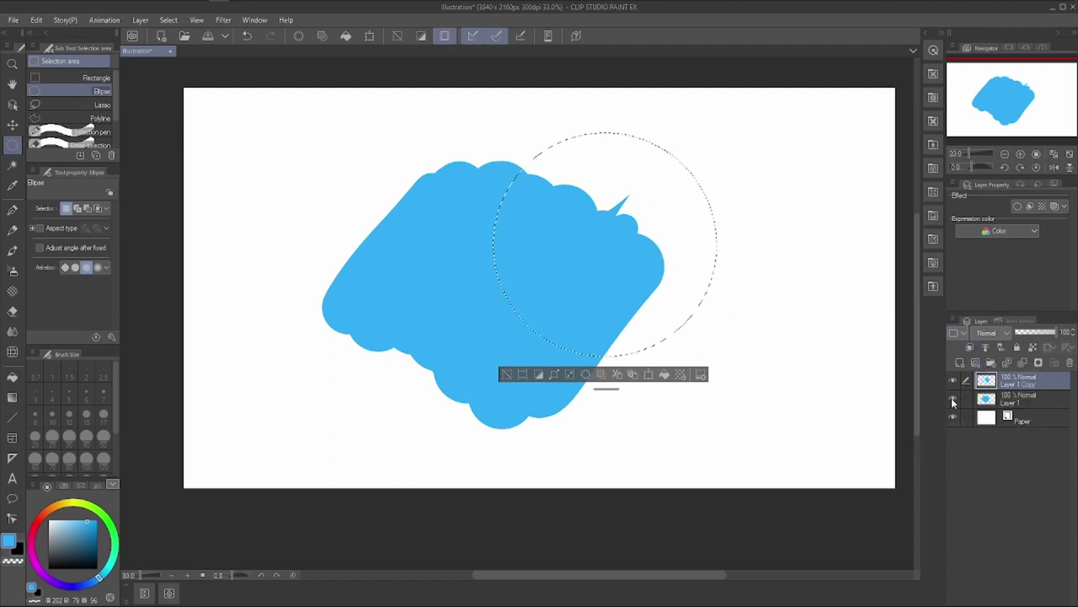
pyautogui.click(508, 375)
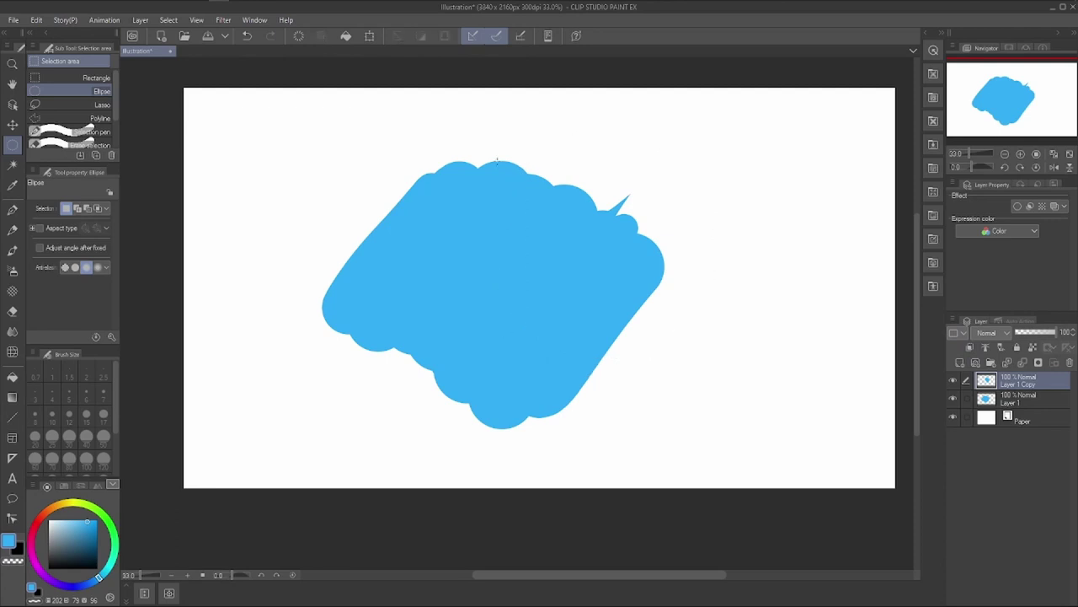
# Try moving the copied piece to the right of the original shape with the transform tool, and cancel the transformation.
pyautogui.click(370, 36)
pyautogui.moveTo(654, 301); pyautogui.dragTo(851, 265)
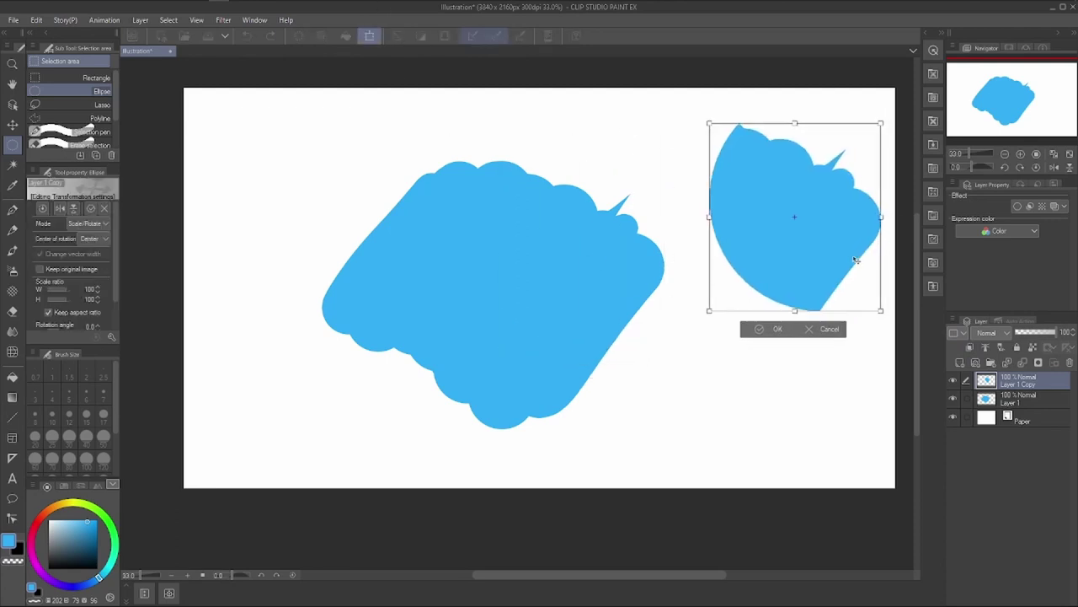
pyautogui.click(809, 330)
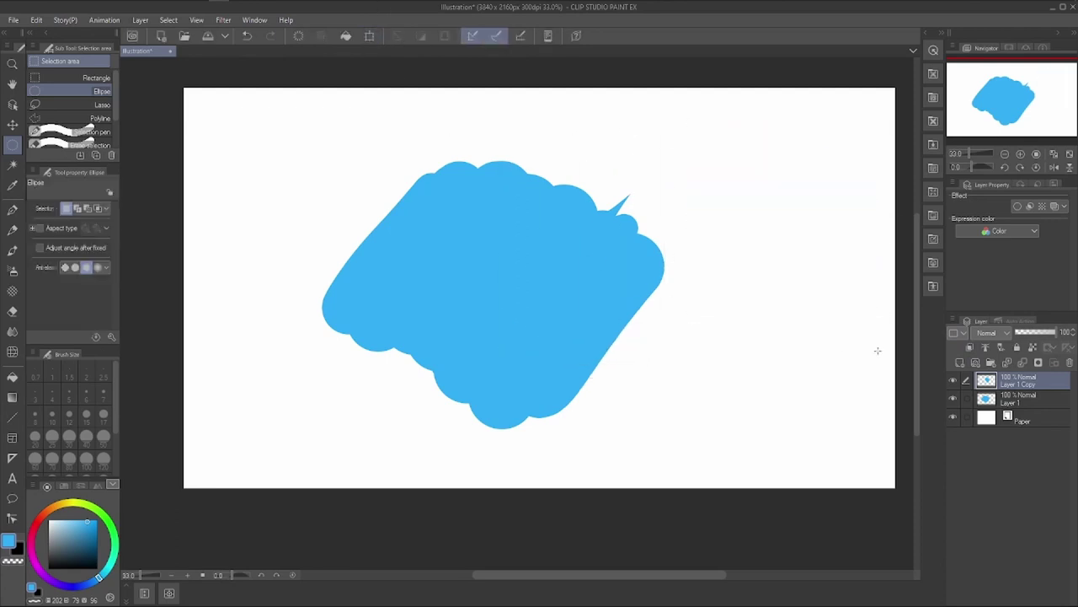
# Toggle the visibility of Layer 1 and its copy to compare the full shape with the copied piece.
pyautogui.click(953, 380)
pyautogui.click(953, 400)
pyautogui.click(965, 399)
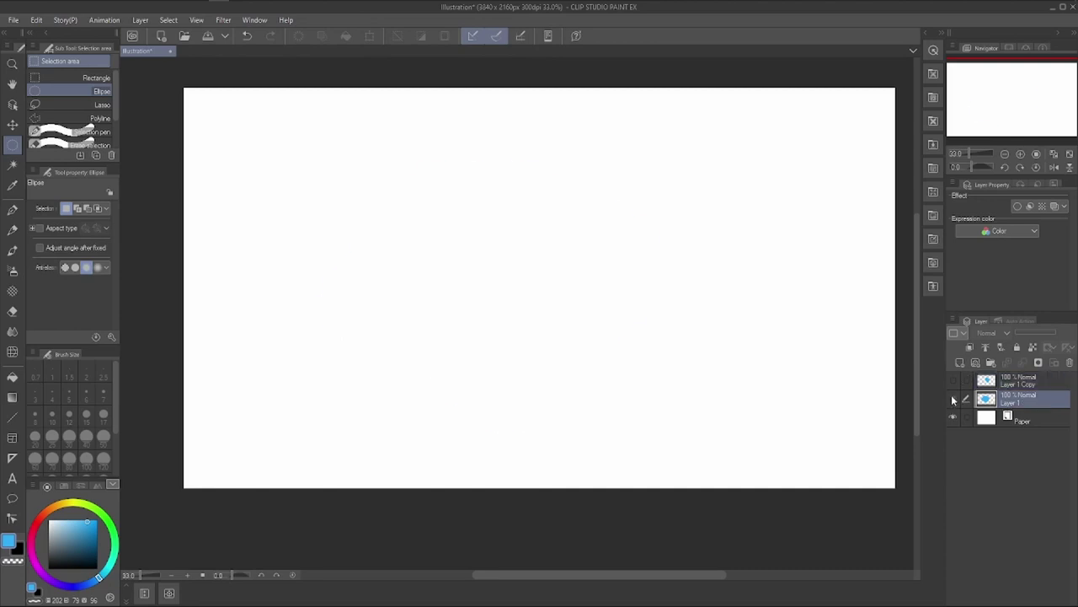
pyautogui.click(953, 401)
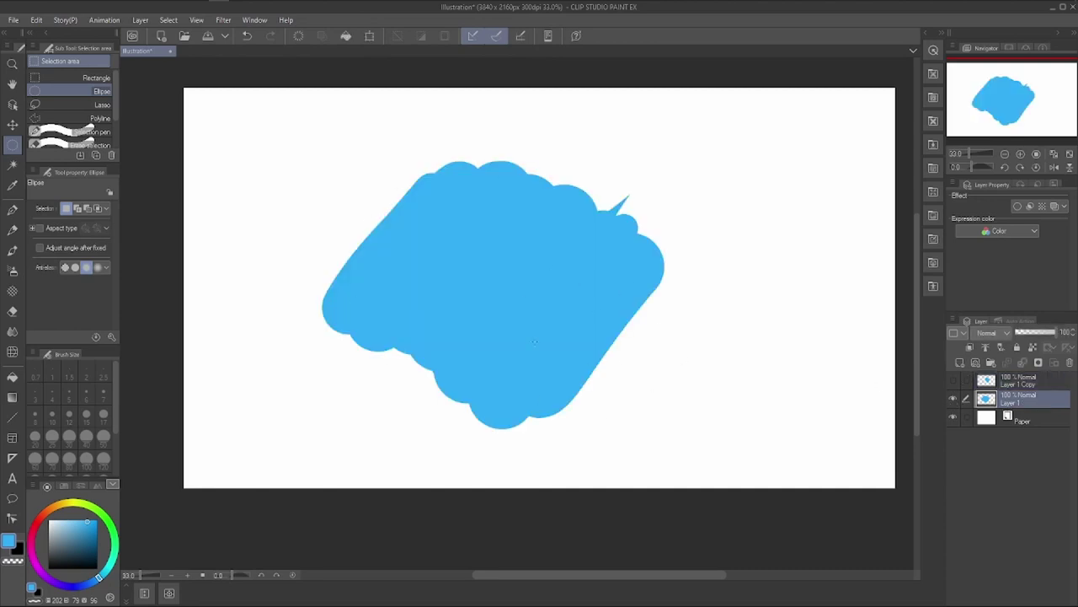
pyautogui.click(953, 401)
pyautogui.click(953, 380)
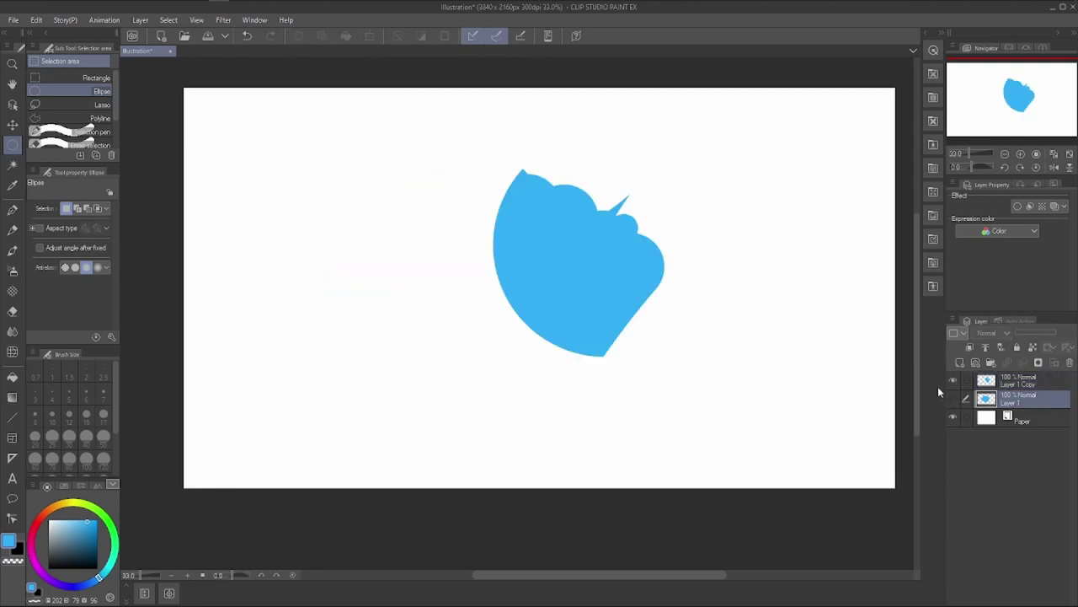
# Delete the Layer 1 Copy layer and show the original Layer 1 again.
pyautogui.click(1029, 379)
pyautogui.click(1070, 362)
pyautogui.press('Return')
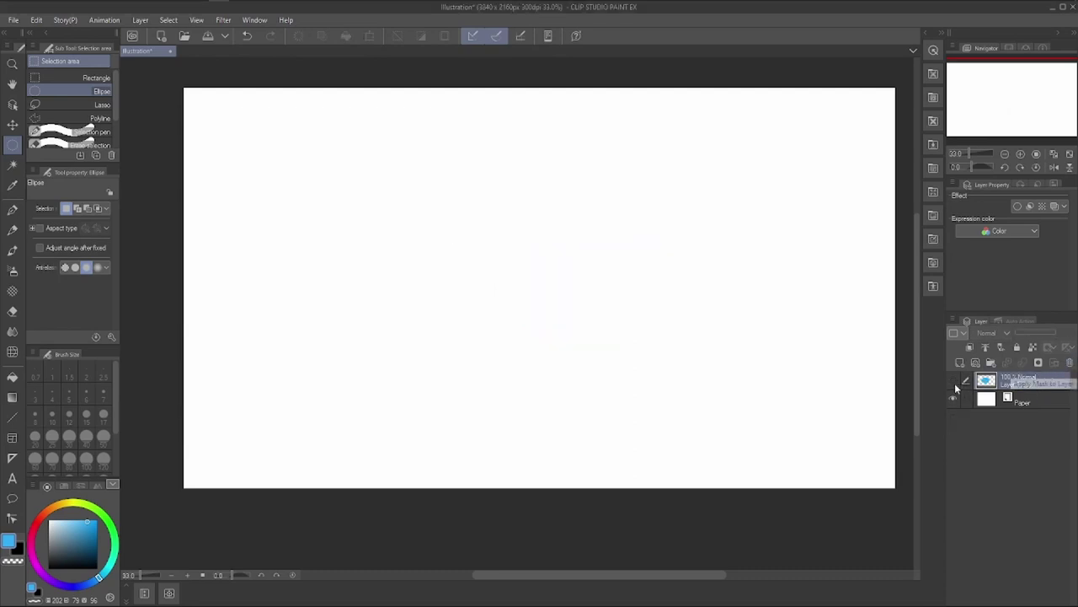
pyautogui.click(954, 380)
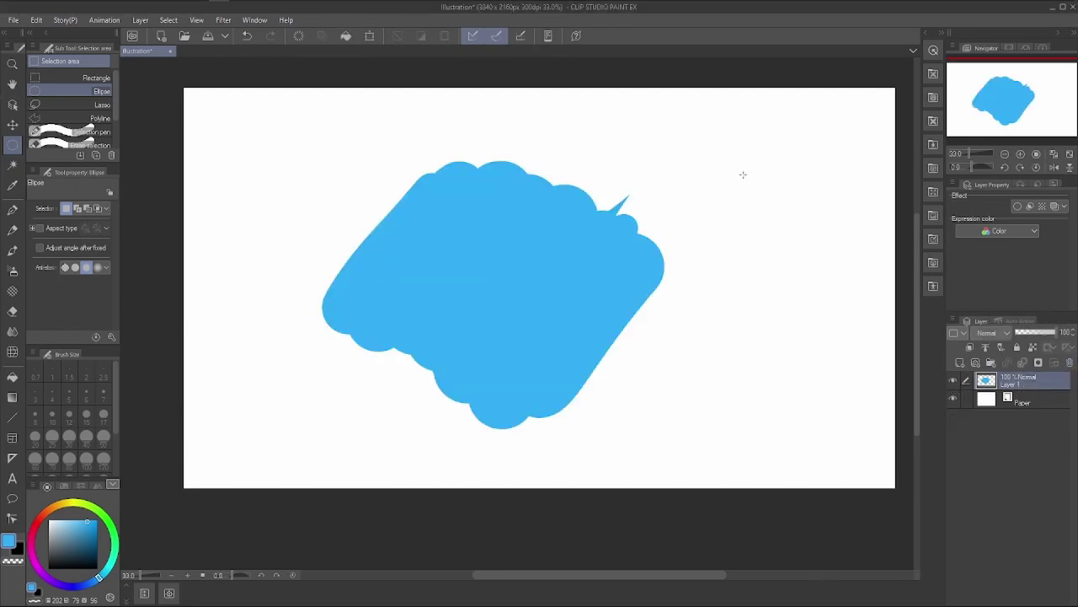
# Cut the shape's right part out with a large circular selection and paste it in place on a new layer.
pyautogui.moveTo(745, 132); pyautogui.dragTo(486, 392)
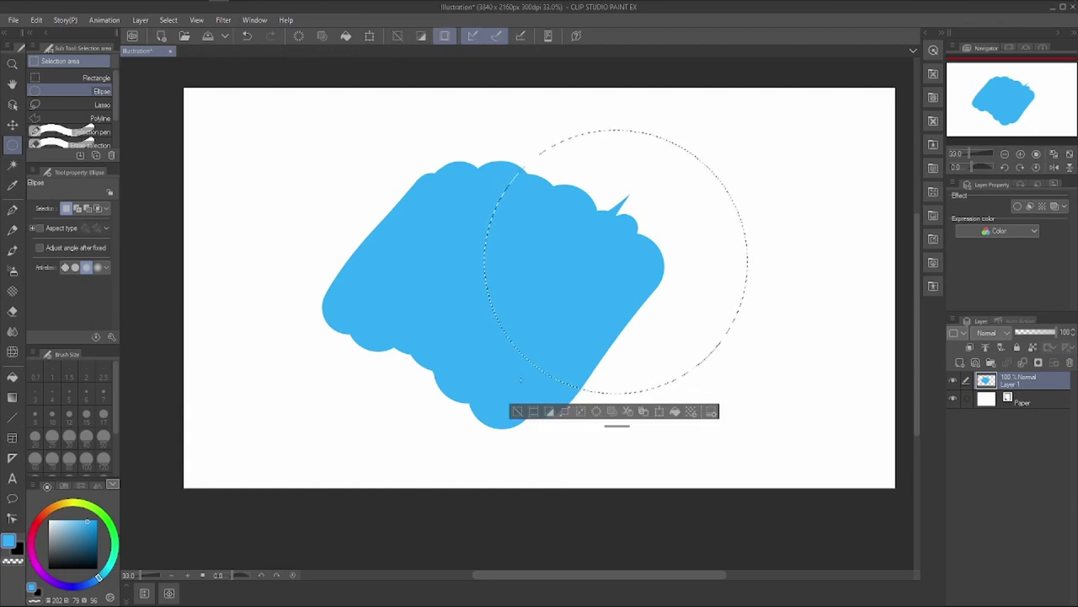
pyautogui.press('Delete')
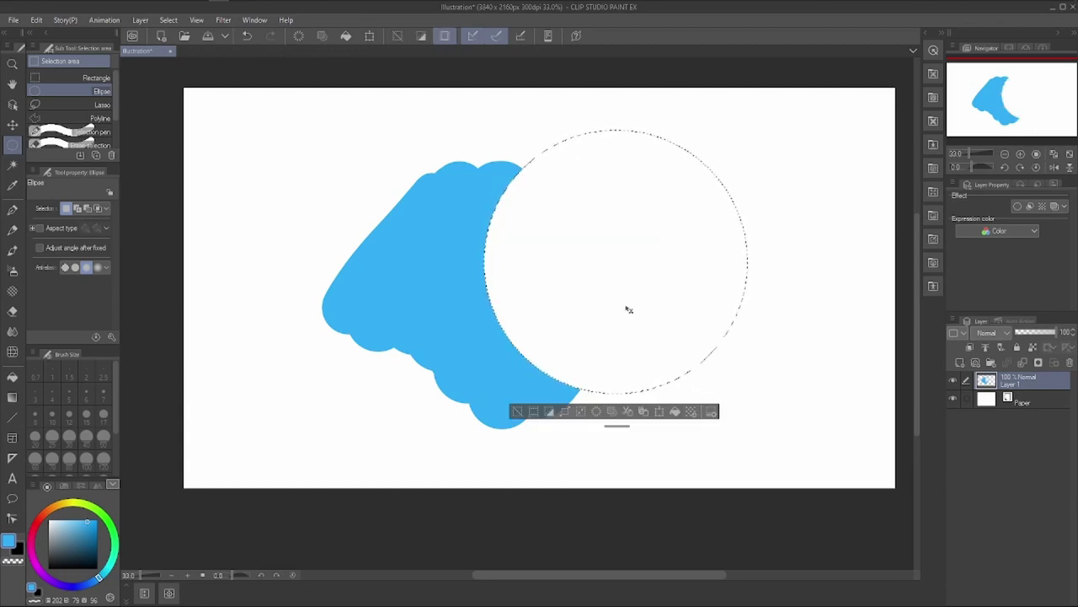
pyautogui.hotkey('ctrl', 'v')
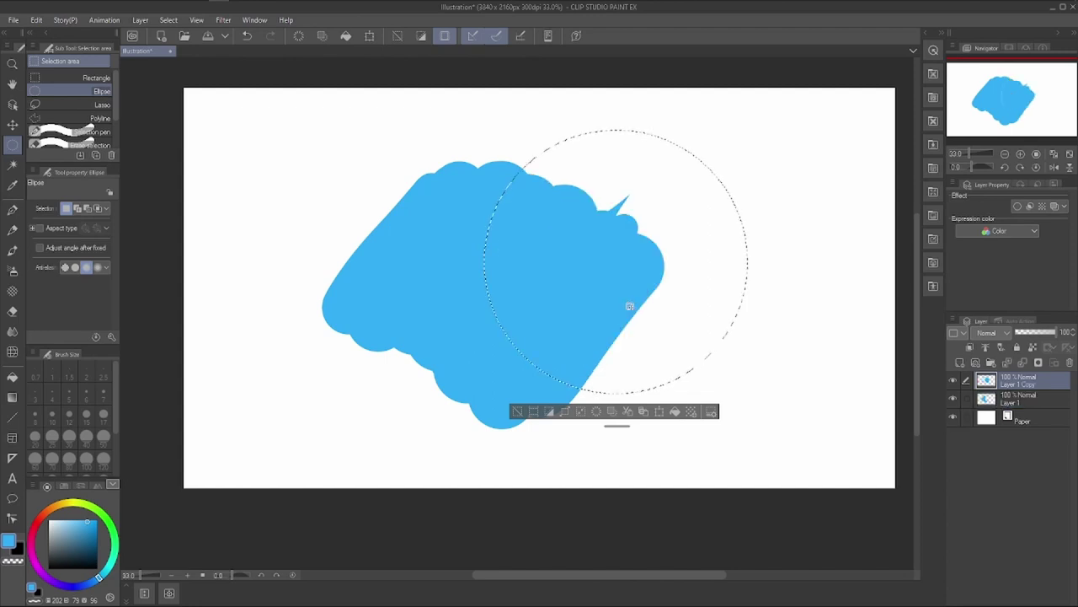
# Clear the selection and move the pasted piece slightly right and up, away from the rest of the shape.
pyautogui.click(517, 411)
pyautogui.click(369, 36)
pyautogui.moveTo(629, 341); pyautogui.dragTo(679, 329)
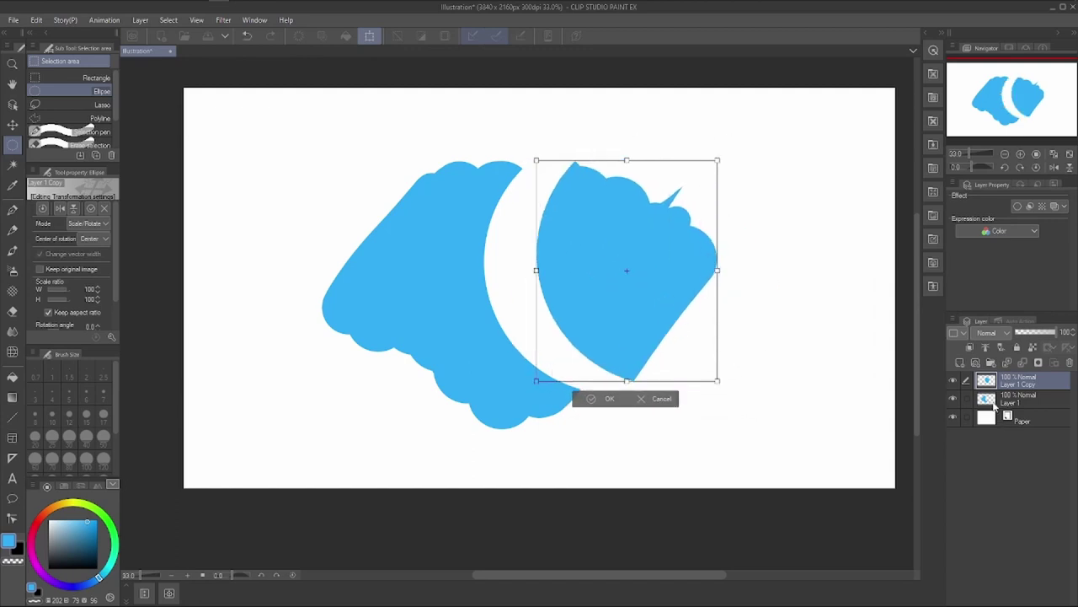
pyautogui.click(590, 400)
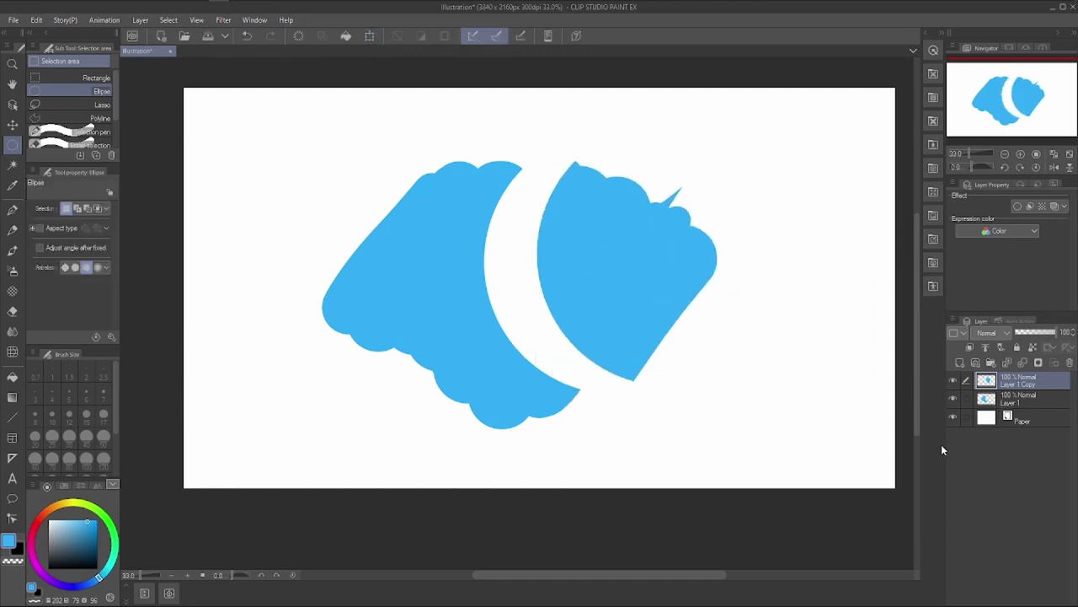
# Add an empty raster layer on top and switch between it and Layer 1.
pyautogui.click(959, 363)
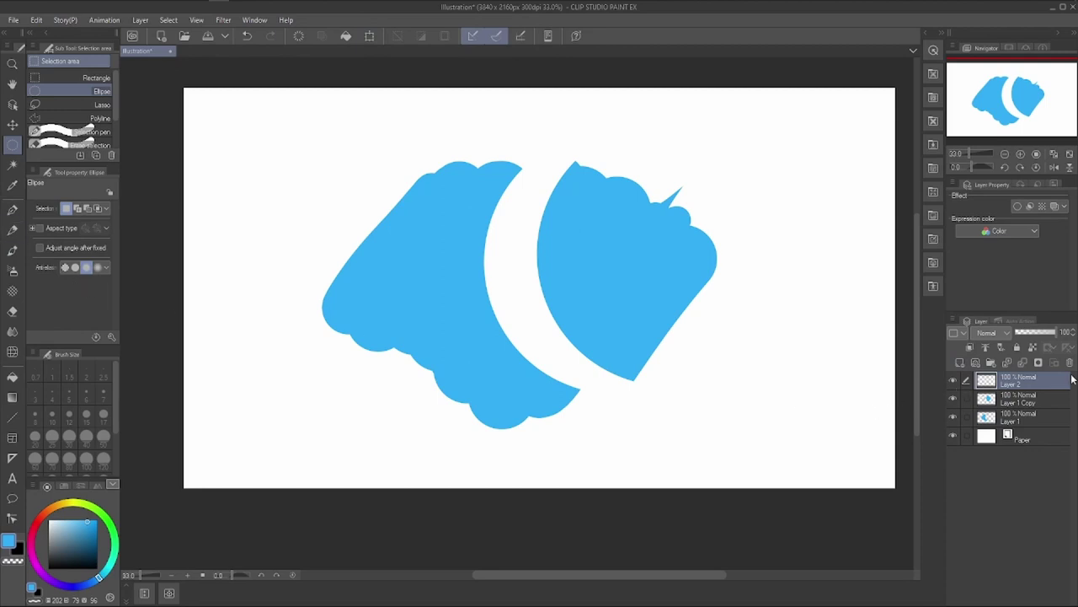
pyautogui.click(1018, 416)
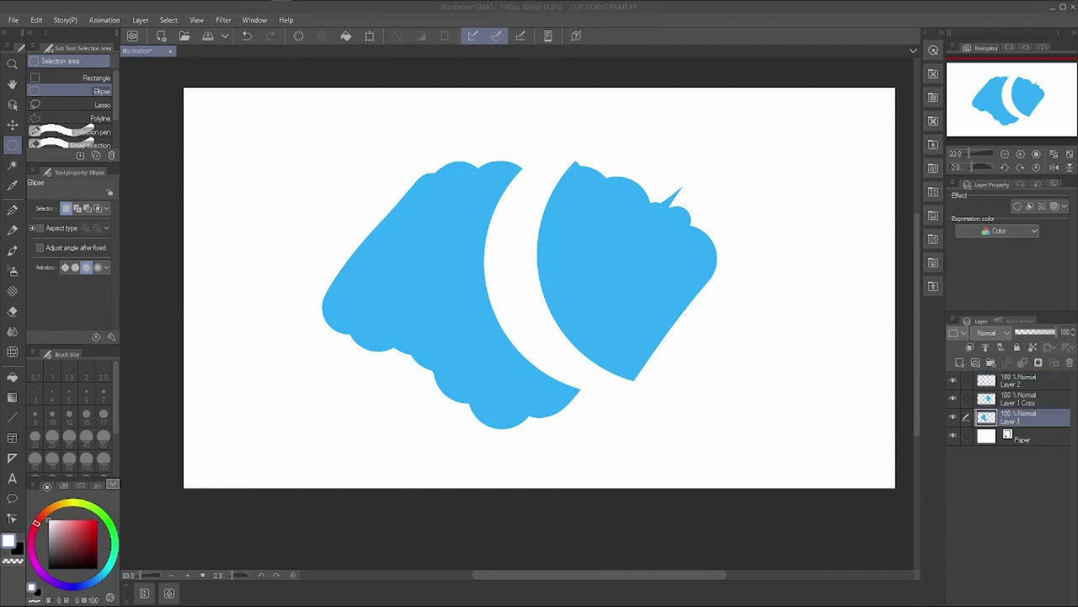
pyautogui.click(1020, 381)
# Undo the added empty layer, the pasted piece's move and the deselection.
pyautogui.hotkey('ctrl', 'z')
pyautogui.hotkey('ctrl', 'z')
pyautogui.hotkey('ctrl', 'z')
pyautogui.hotkey('ctrl', 'z')
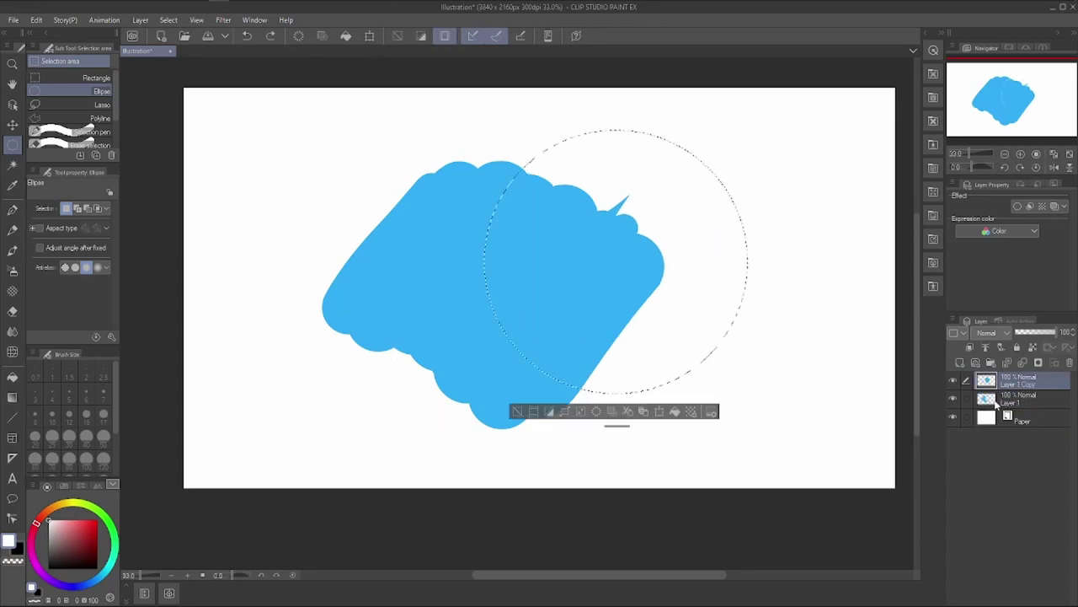
# Undo the cut and paste of the shape's right part and clear the selection.
pyautogui.hotkey('ctrl', 'y')
pyautogui.hotkey('ctrl', 'z')
pyautogui.click(517, 411)
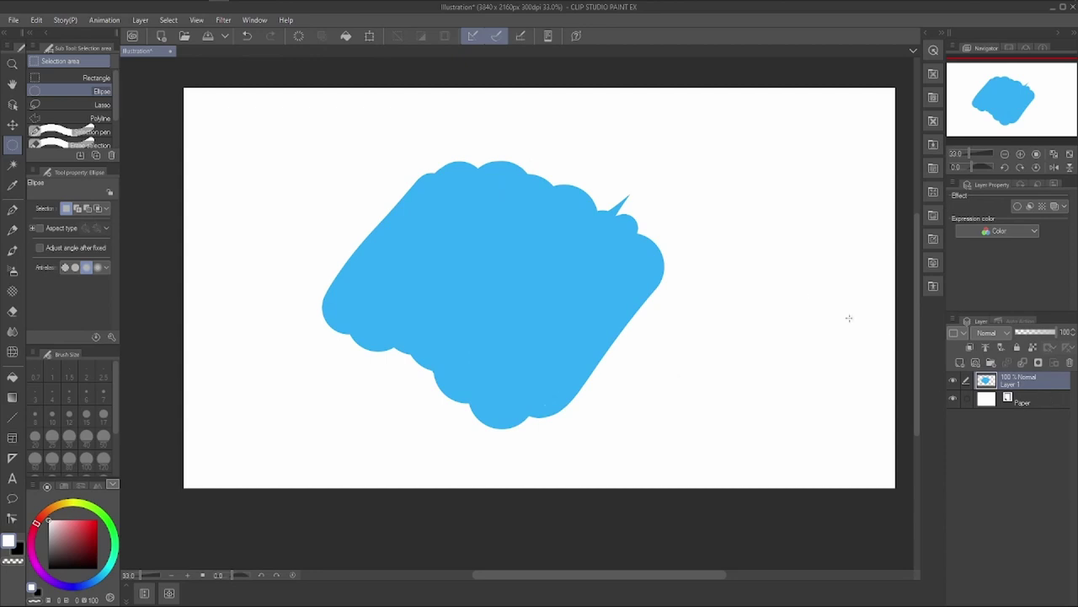
# On a duplicate of Layer 1 with the original hidden, erase everything outside a large circular selection over the shape's right part.
pyautogui.moveTo(724, 148); pyautogui.dragTo(488, 385)
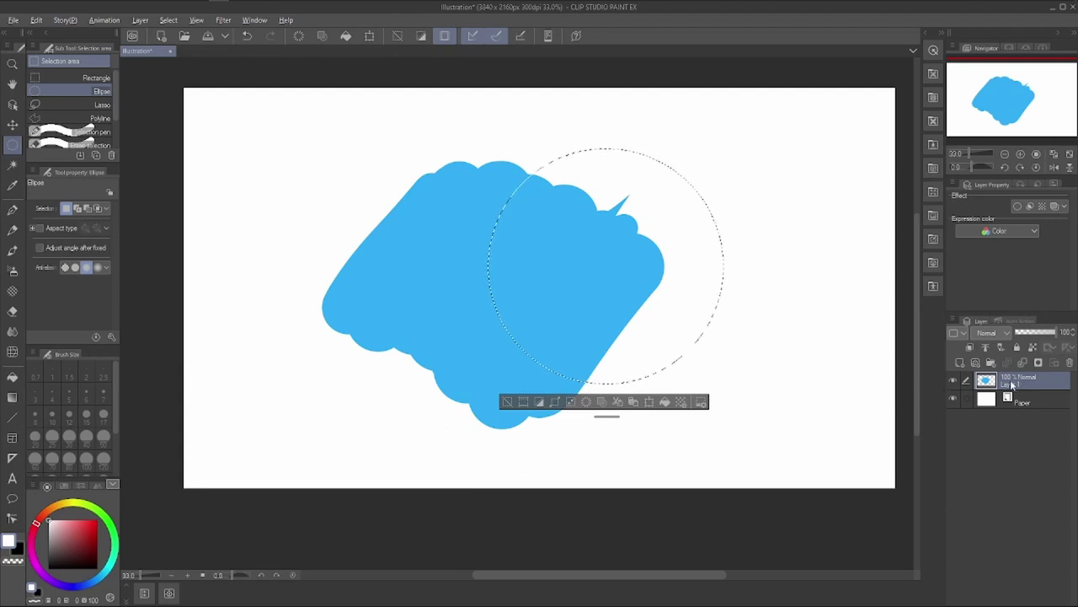
pyautogui.hotkey('ctrl', 'j')
pyautogui.click(954, 399)
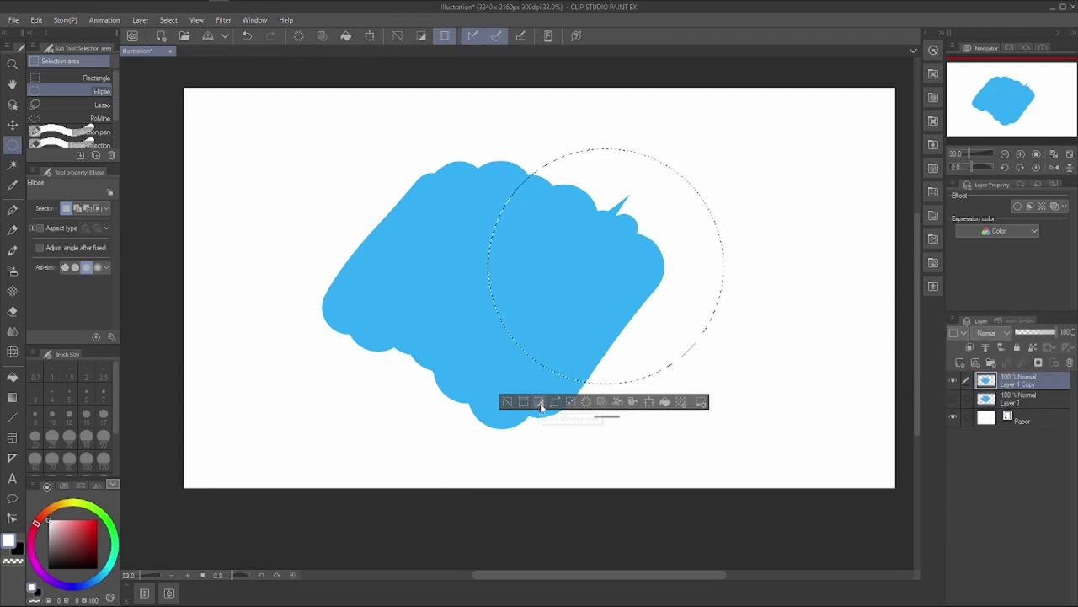
pyautogui.click(540, 402)
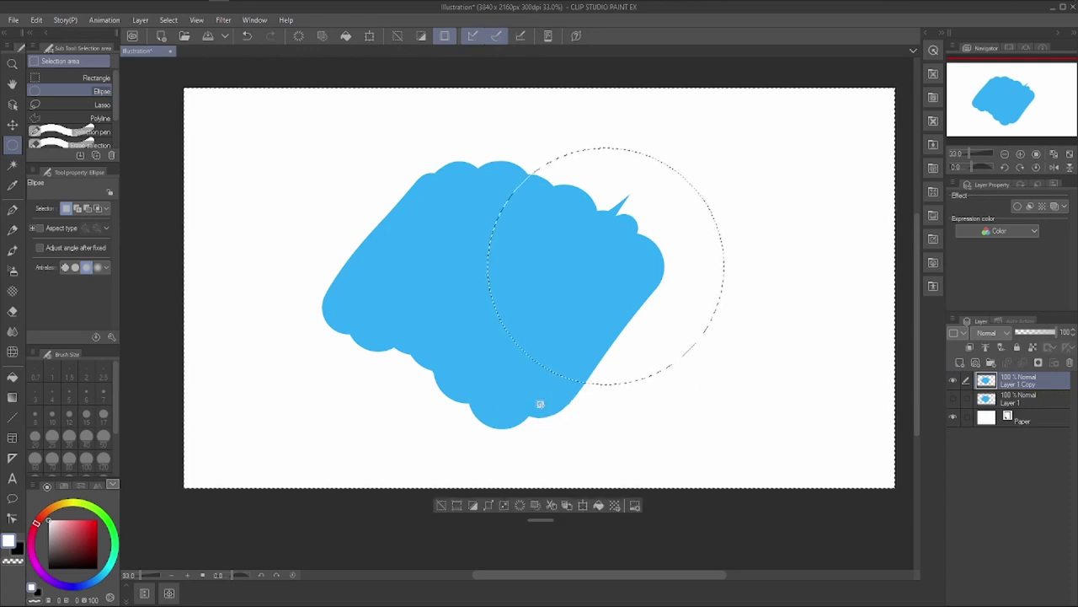
pyautogui.press('Delete')
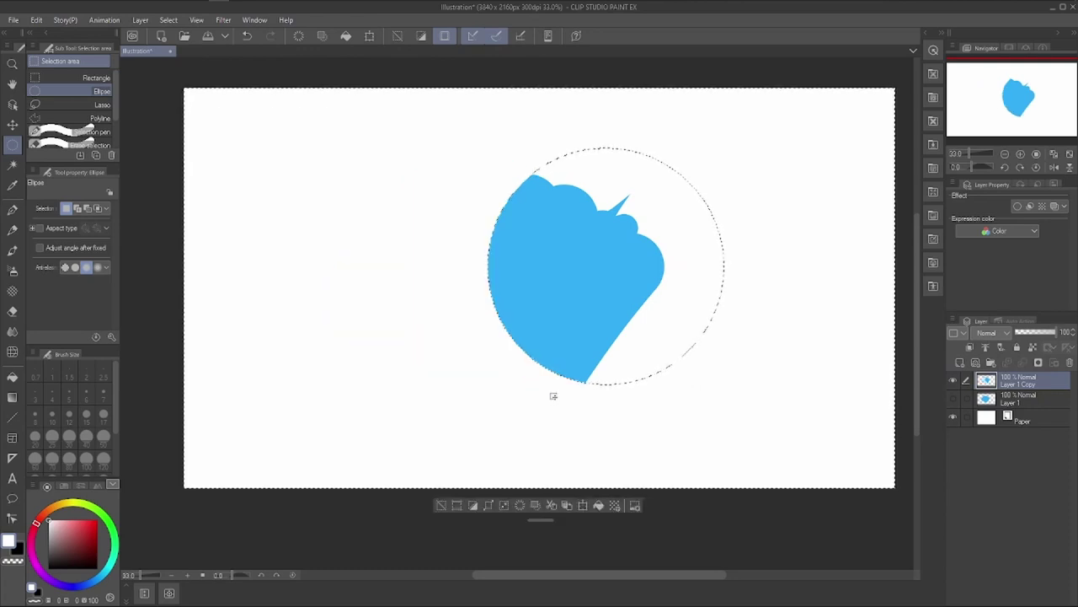
# Clear the selection and try moving the isolated piece right and up with a transform.
pyautogui.click(461, 503)
pyautogui.click(370, 36)
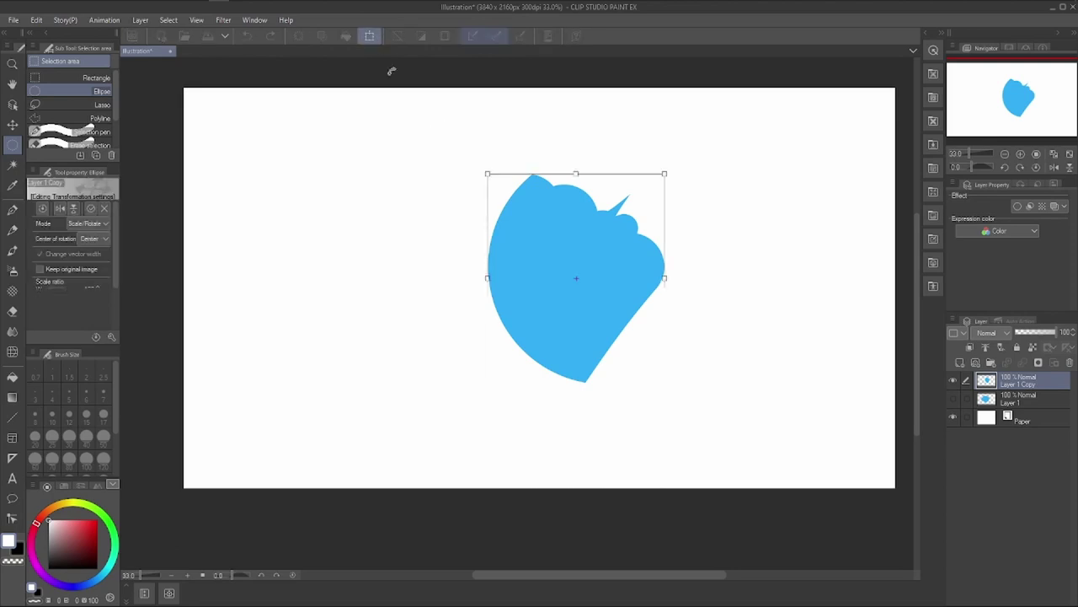
pyautogui.moveTo(621, 354); pyautogui.dragTo(797, 300)
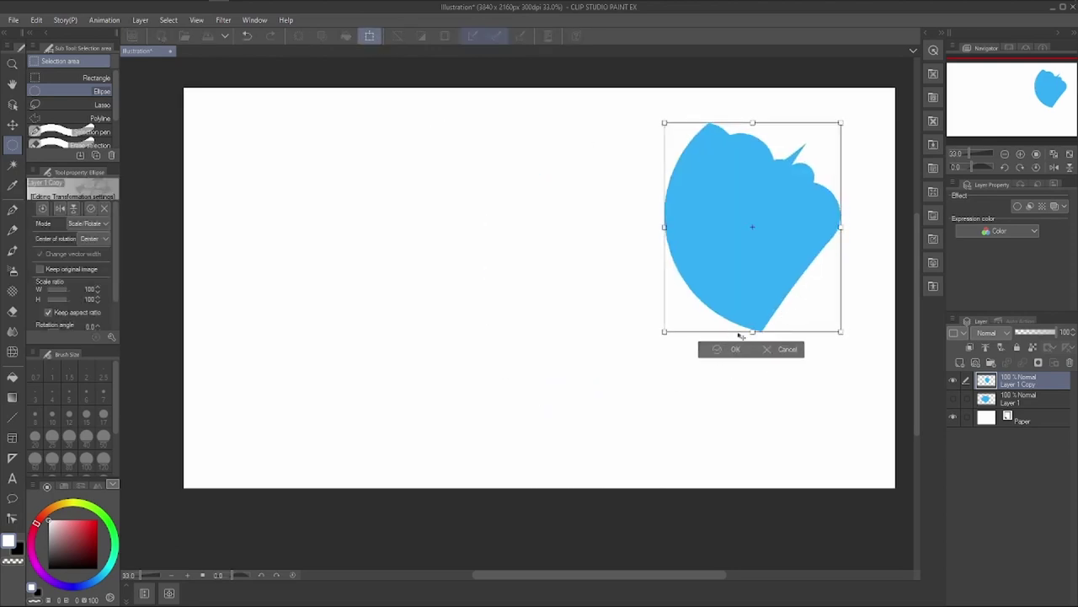
pyautogui.click(786, 351)
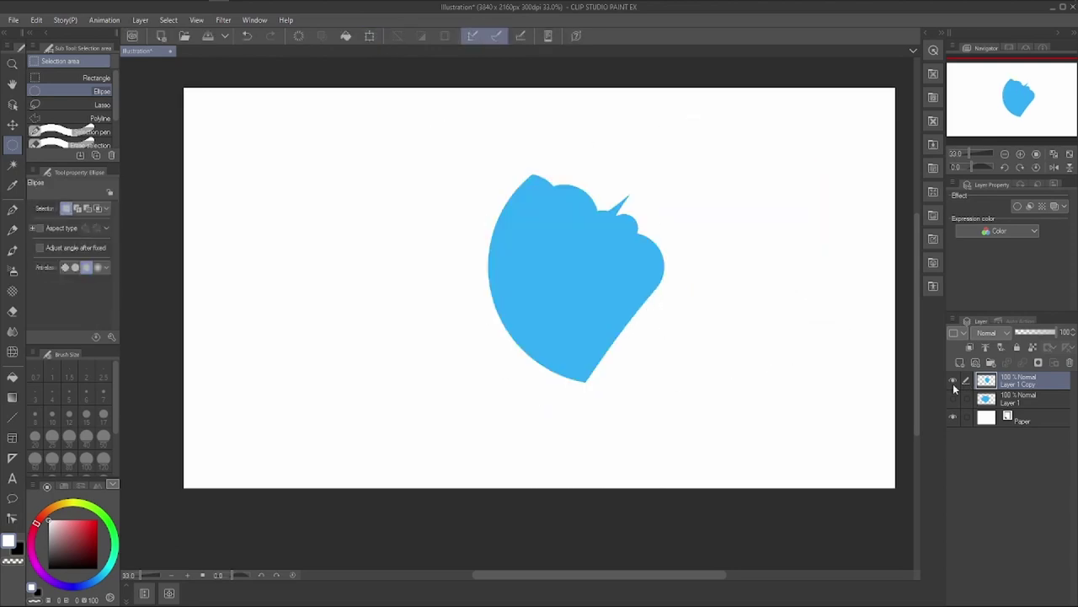
# Bring back the inverted circular selection, hide Layer 1 Copy, and make Layer 1 visible and active.
pyautogui.moveTo(490, 148); pyautogui.dragTo(722, 384)
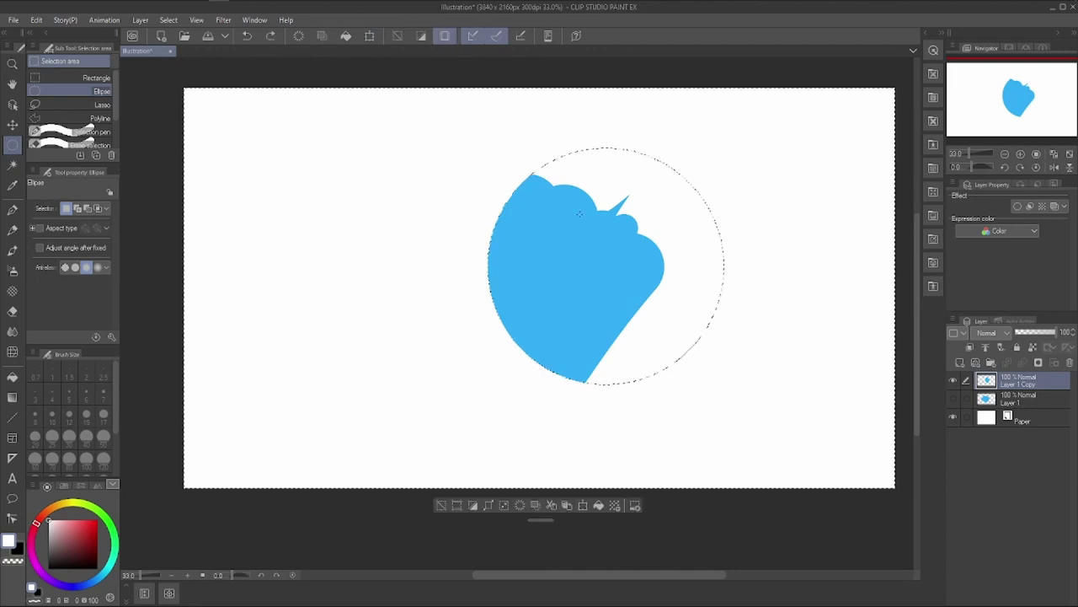
pyautogui.hotkey('ctrl', 'shift', 'i')
pyautogui.click(954, 383)
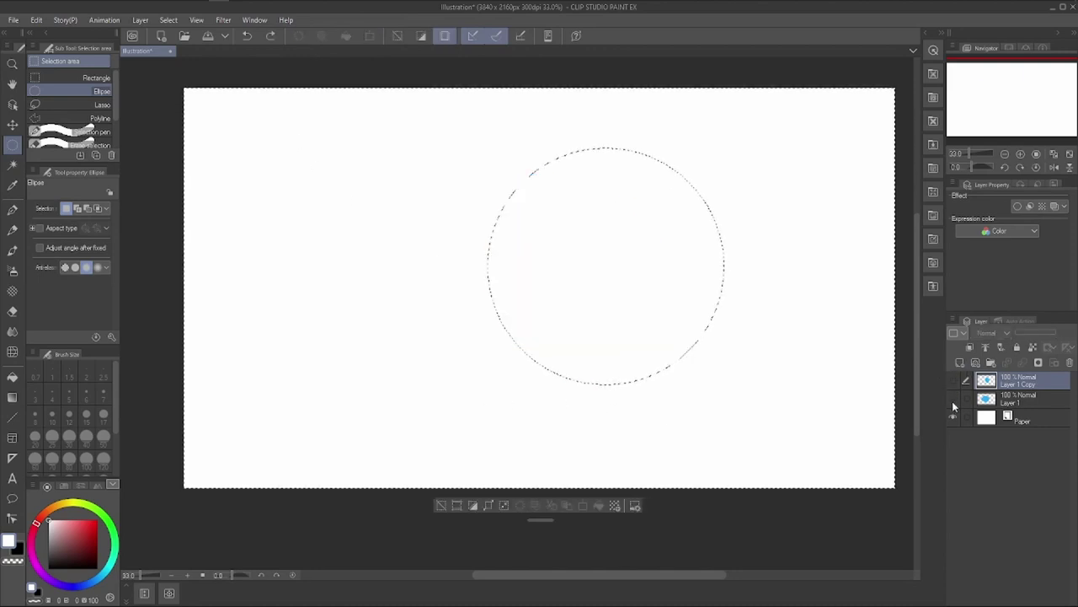
pyautogui.click(952, 401)
pyautogui.click(1017, 401)
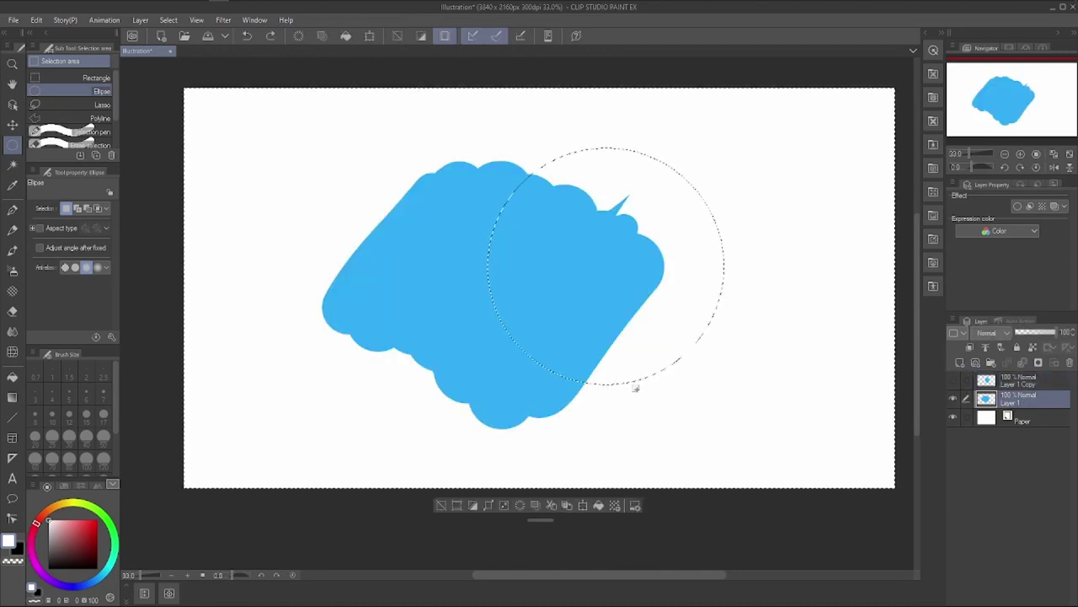
# Invert the selection back to the circle, delete its contents from Layer 1 and deselect.
pyautogui.click(474, 506)
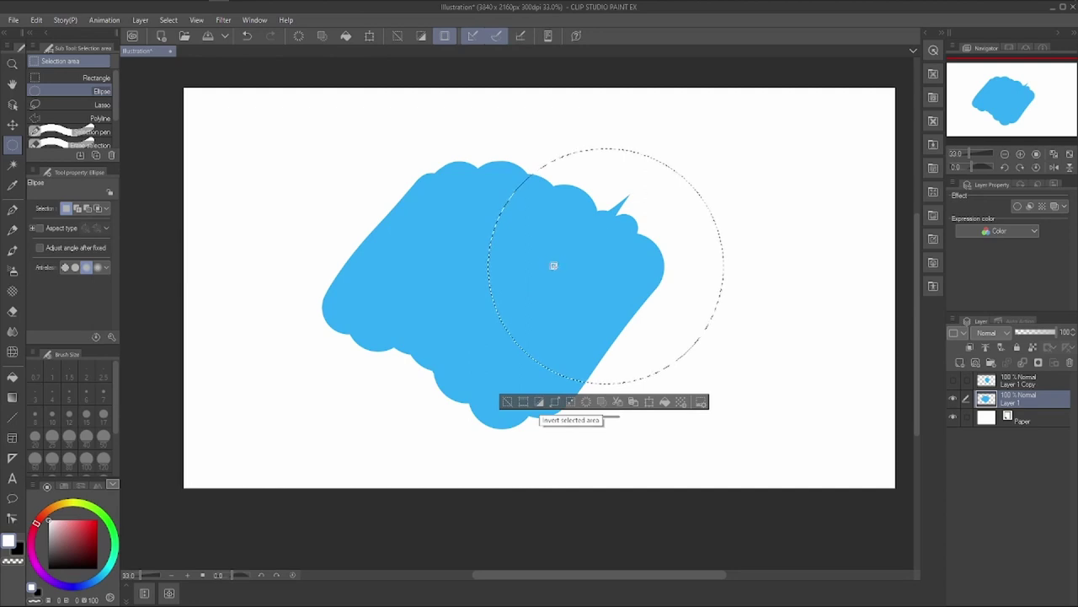
pyautogui.click(538, 408)
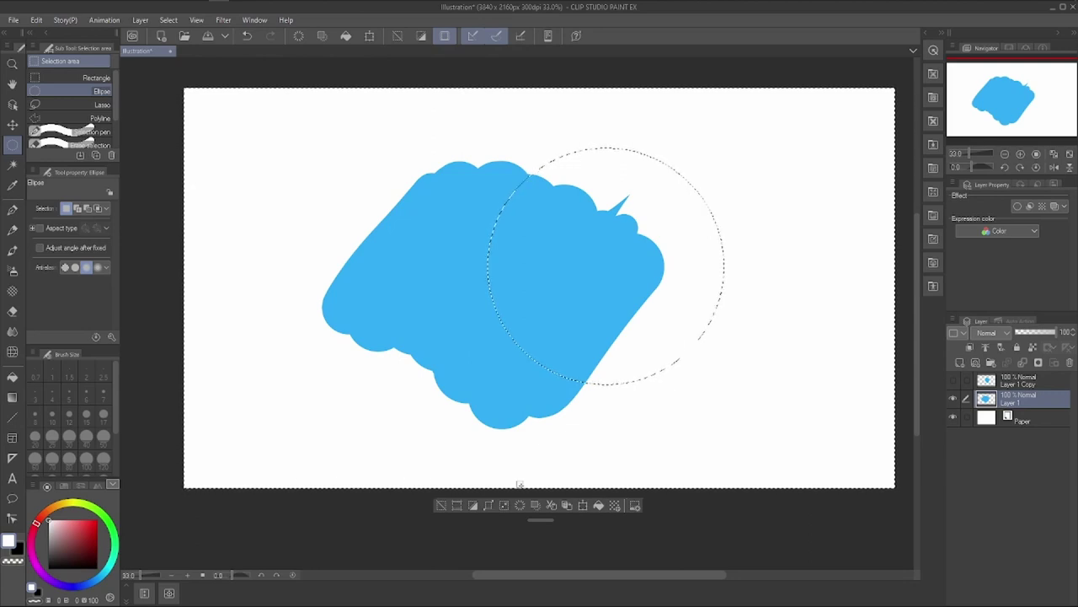
pyautogui.click(489, 506)
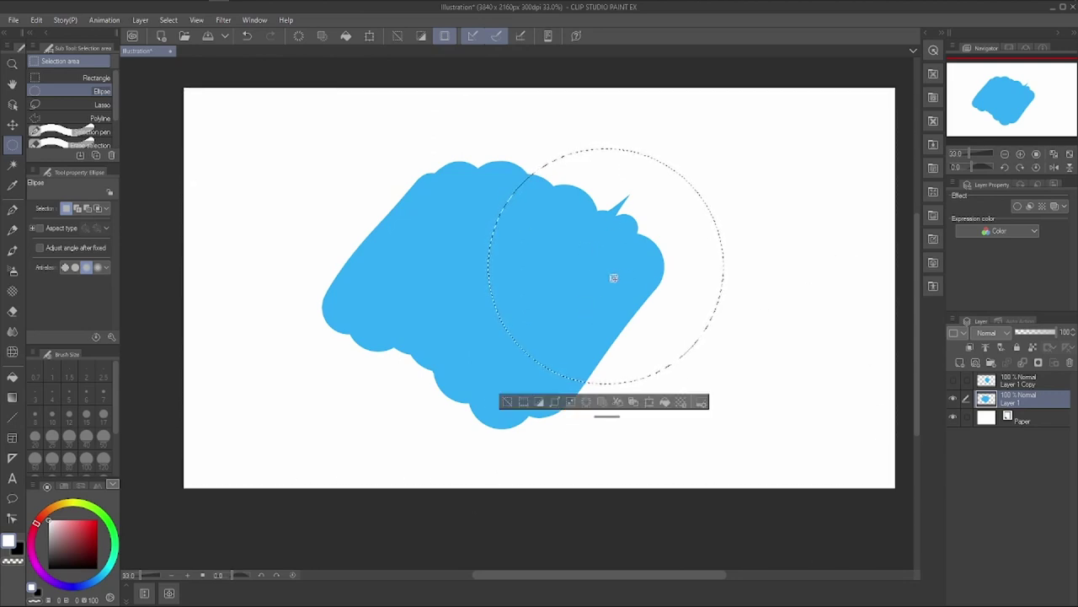
pyautogui.press('Delete')
pyautogui.click(508, 404)
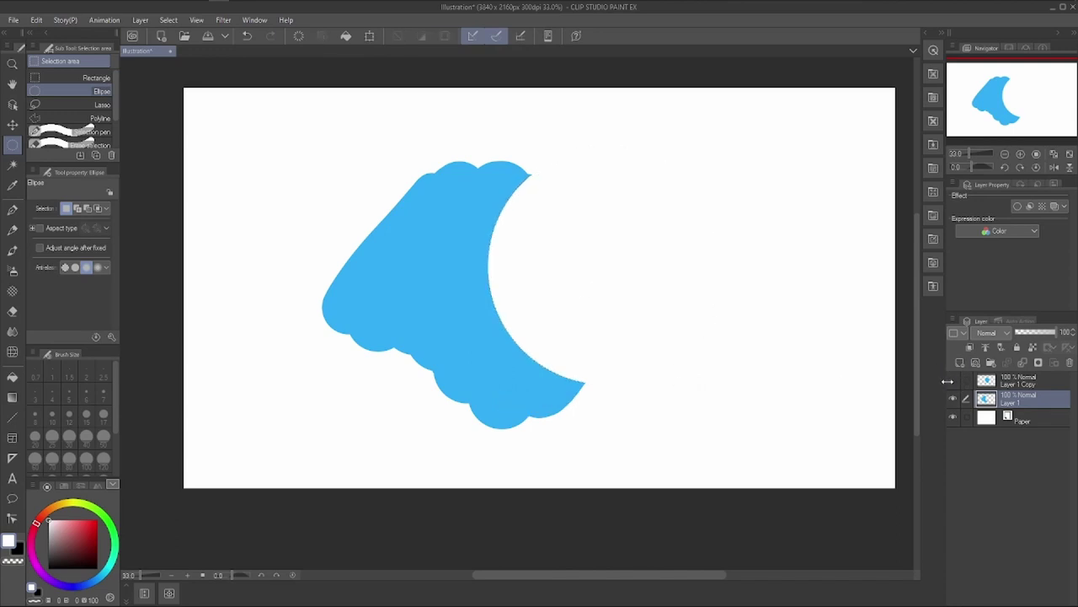
# Show Layer 1 Copy and move the piece on Layer 1 slightly left, leaving a curved gap between the two pieces.
pyautogui.click(953, 380)
pyautogui.click(369, 35)
pyautogui.moveTo(534, 398); pyautogui.dragTo(439, 399)
pyautogui.moveTo(518, 446); pyautogui.dragTo(509, 399)
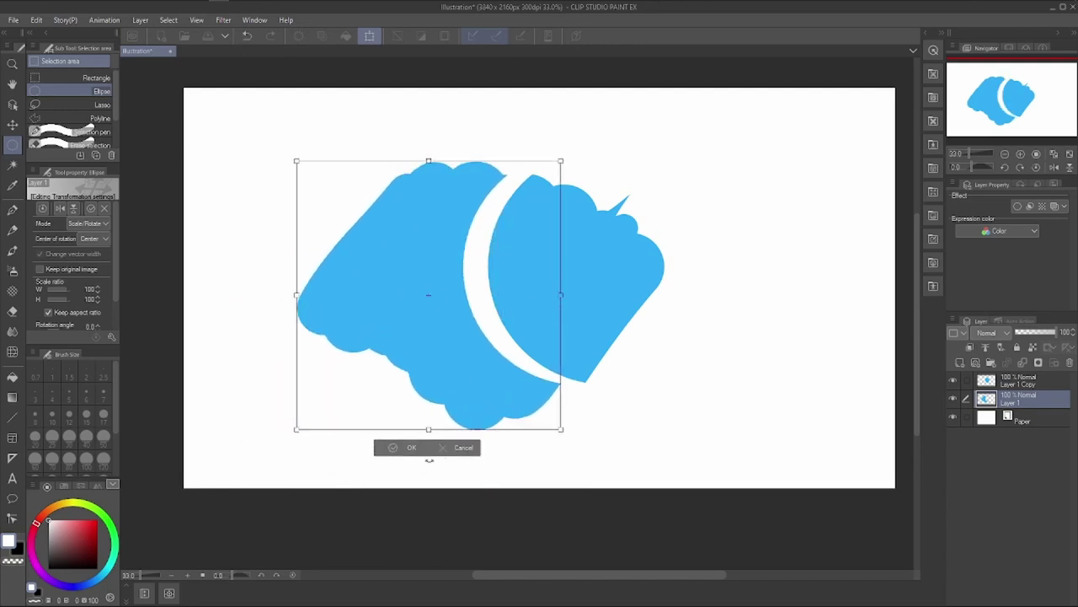
pyautogui.click(410, 447)
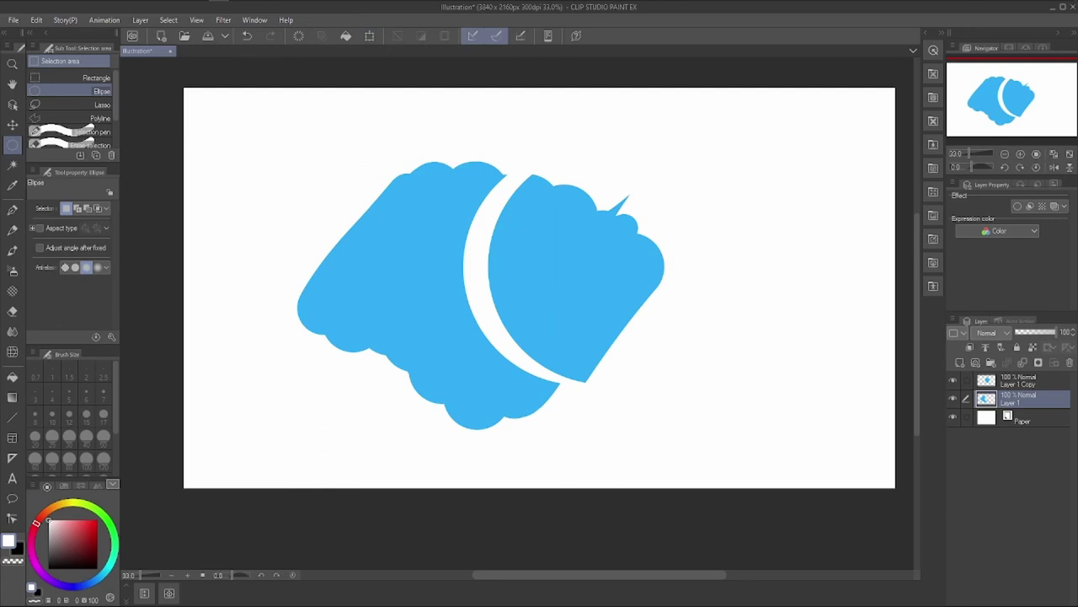
# Lasso a wavy band across both pieces, copy Layer 1's part of it to a new layer and deselect.
pyautogui.click(85, 105)
pyautogui.moveTo(342, 219)
pyautogui.mouseDown()
pyautogui.moveTo(376, 200)
pyautogui.moveTo(426, 226)
pyautogui.moveTo(507, 210)
pyautogui.moveTo(600, 277)
pyautogui.moveTo(558, 278)
pyautogui.moveTo(528, 244)
pyautogui.moveTo(450, 240)
pyautogui.moveTo(405, 254)
pyautogui.moveTo(346, 219)
pyautogui.mouseUp()
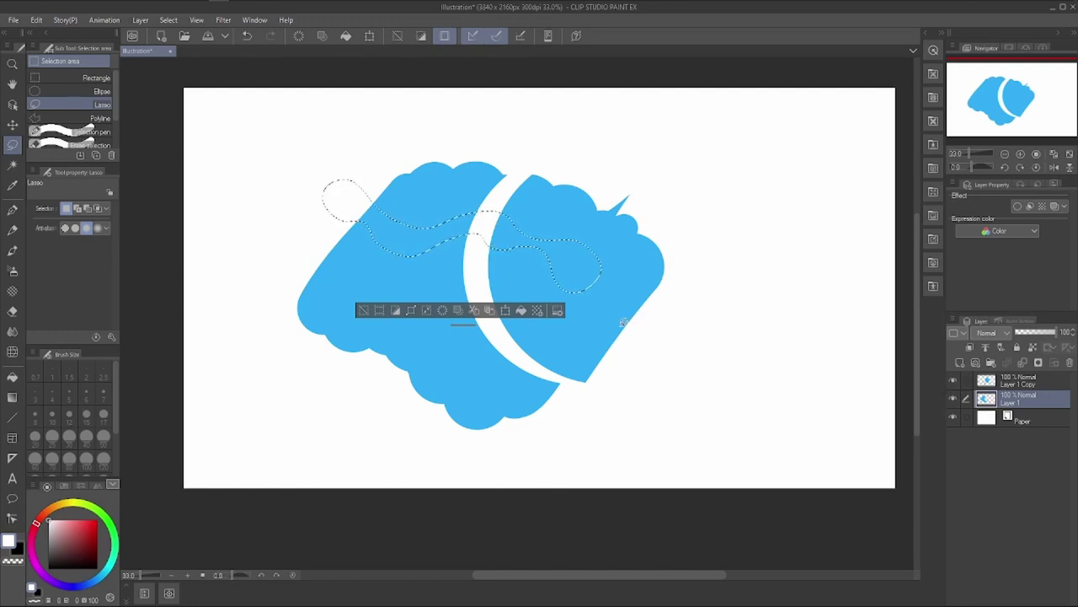
pyautogui.click(459, 310)
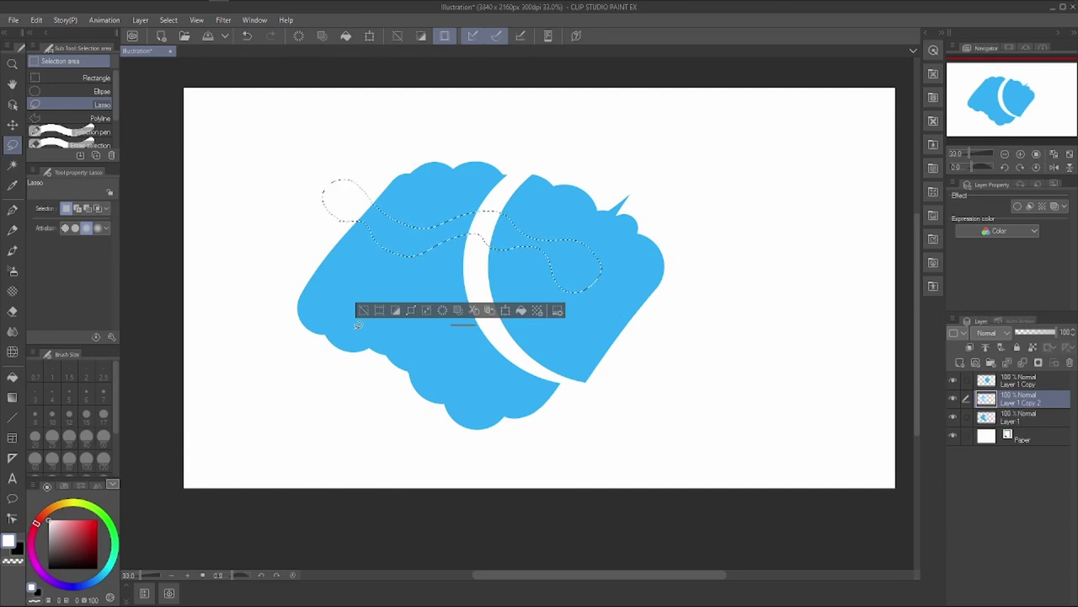
pyautogui.click(361, 311)
# View the pasted band alone by hiding the other layers, and compare it with Layer 1 shown and active.
pyautogui.click(953, 380)
pyautogui.click(952, 417)
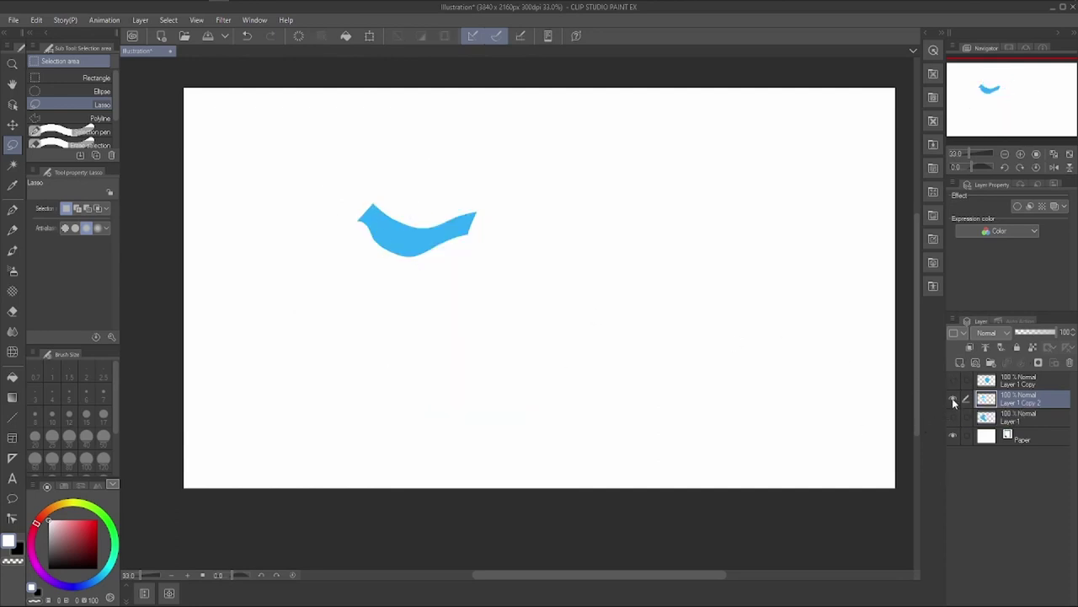
pyautogui.click(953, 380)
pyautogui.click(953, 380)
pyautogui.click(953, 416)
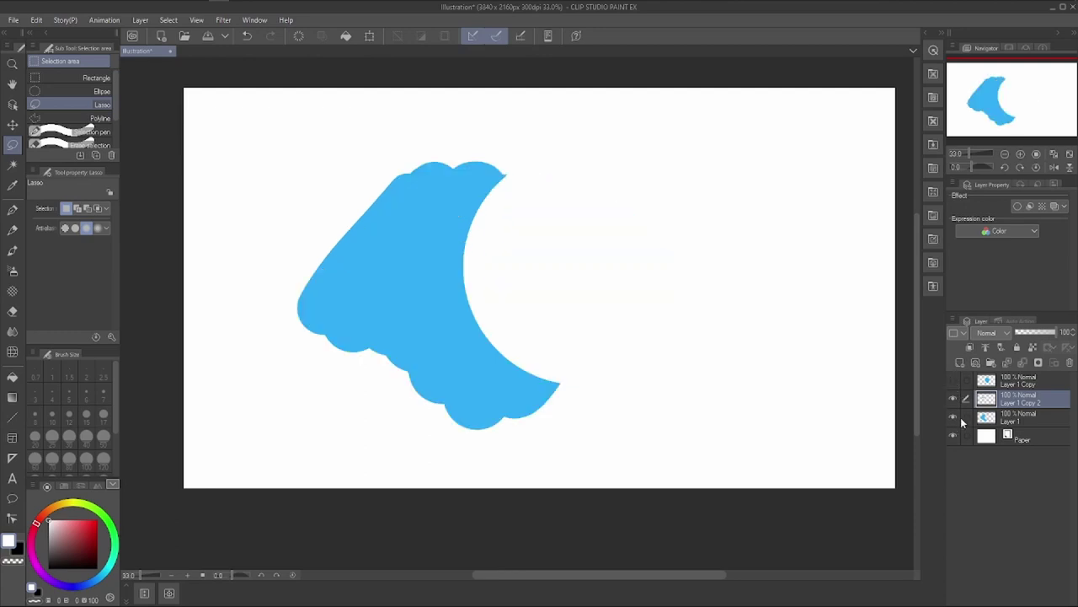
pyautogui.click(1000, 421)
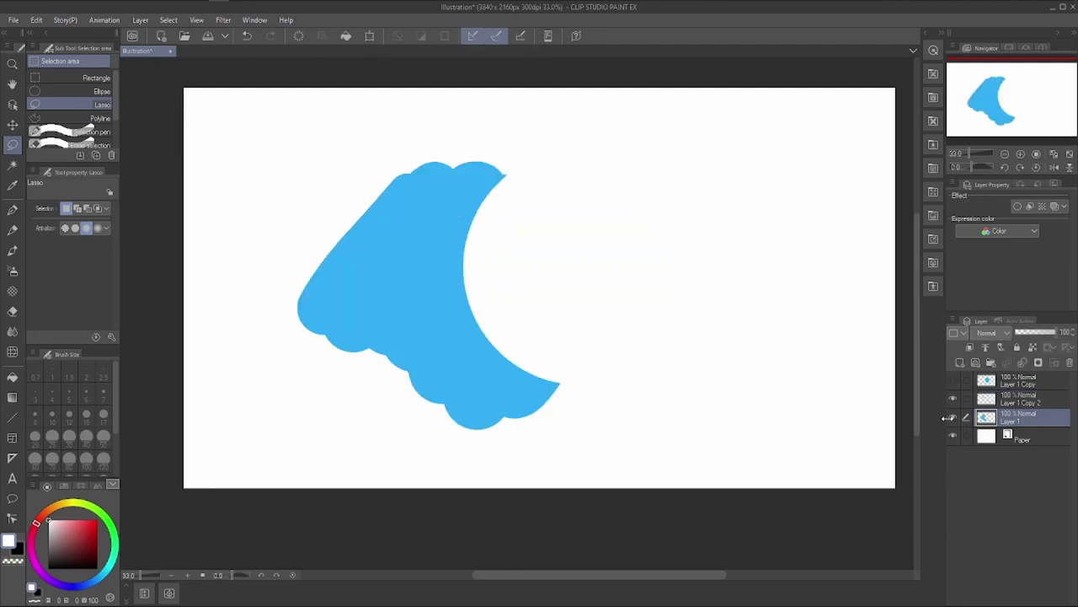
pyautogui.moveTo(1032, 332)
pyautogui.mouseDown()
pyautogui.moveTo(1016, 332)
pyautogui.moveTo(1044, 332)
pyautogui.mouseUp()
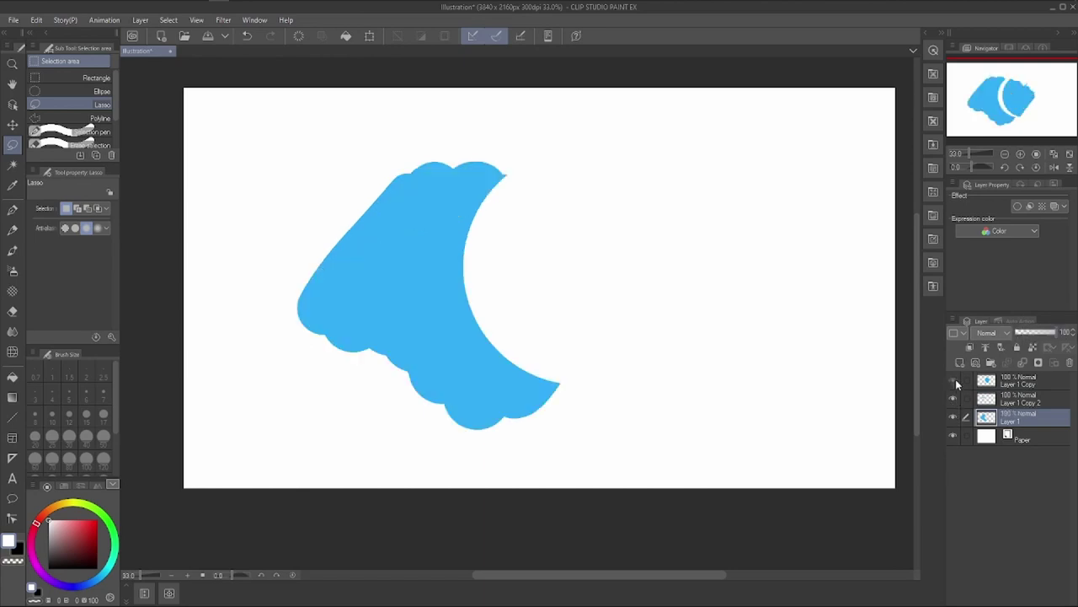
# Show Layer 1 Copy again, delete Layer 1 Copy 2 and make Layer 1 Copy the active layer.
pyautogui.click(955, 382)
pyautogui.click(1019, 399)
pyautogui.click(1070, 361)
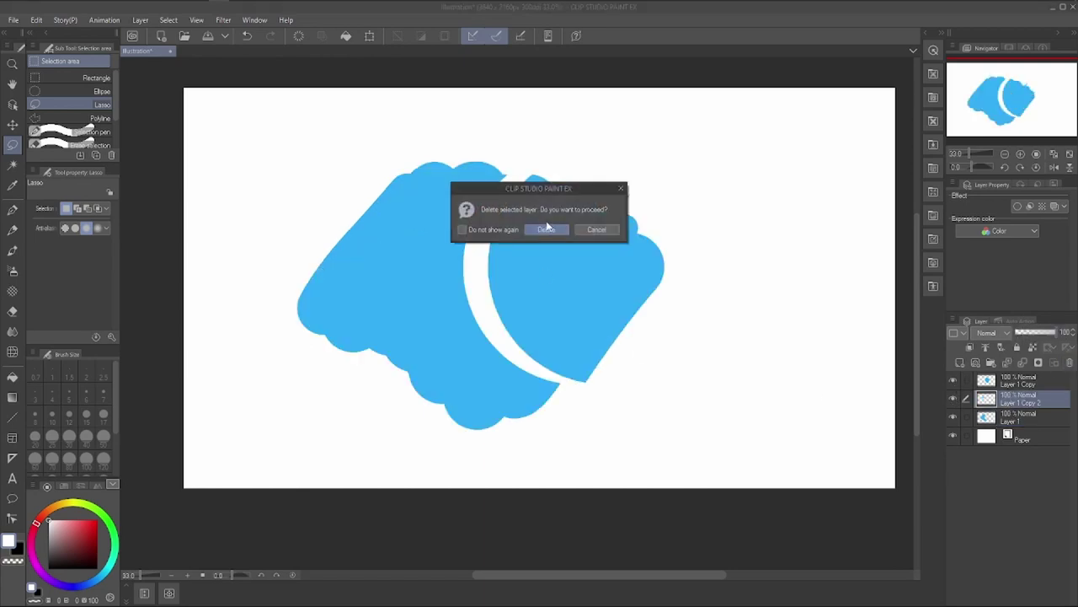
pyautogui.click(545, 229)
pyautogui.click(1014, 383)
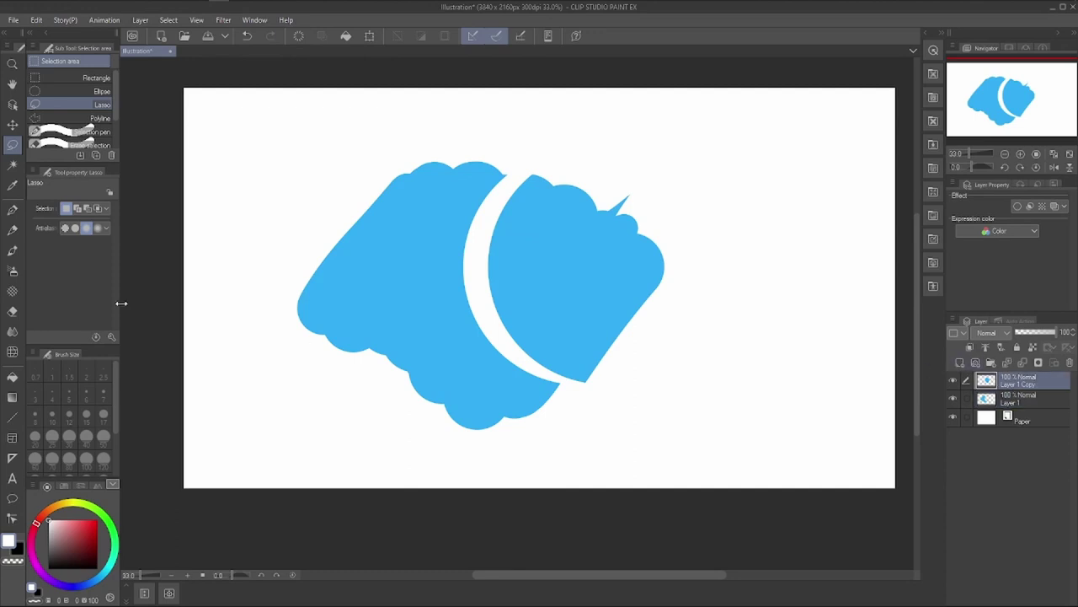
# Draw a closed polyline selection with eight corners spanning both blue pieces.
pyautogui.click(60, 119)
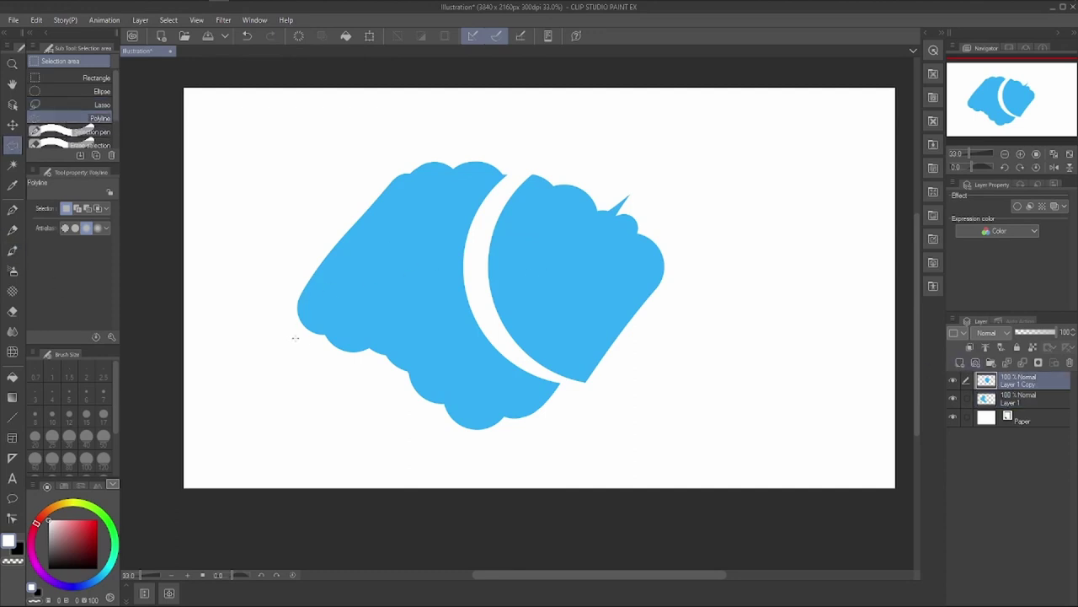
pyautogui.click(423, 229)
pyautogui.click(572, 229)
pyautogui.click(641, 261)
pyautogui.click(594, 331)
pyautogui.click(484, 429)
pyautogui.doubleClick(328, 309)
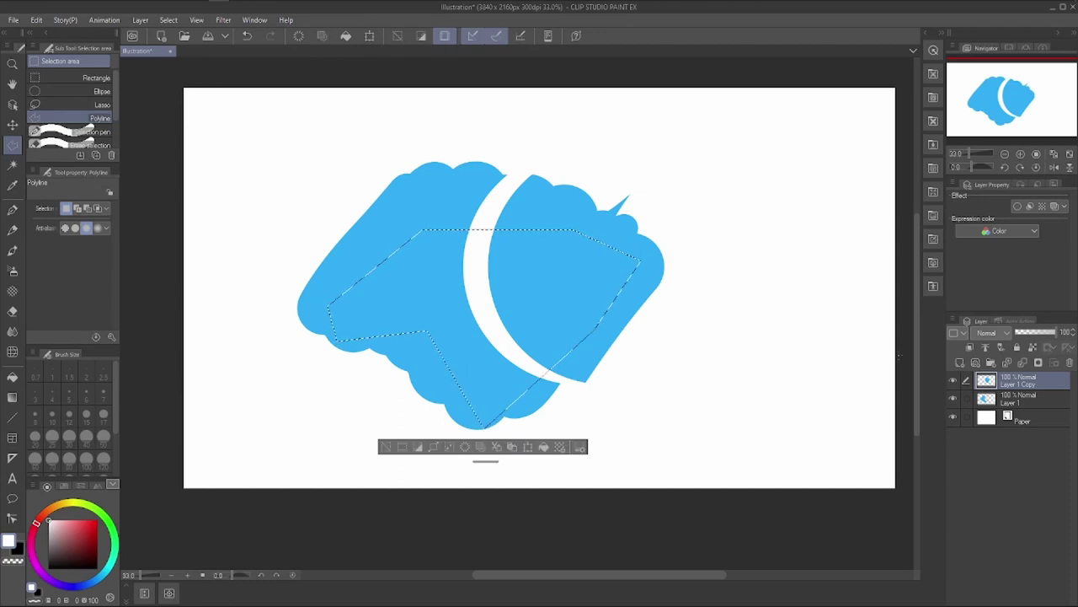
# Duplicate Layer 1 Copy and Layer 1 together, hide the originals and merge the duplicates into one layer.
pyautogui.keyDown('ctrl'); pyautogui.click(1009, 403); pyautogui.keyUp('ctrl')
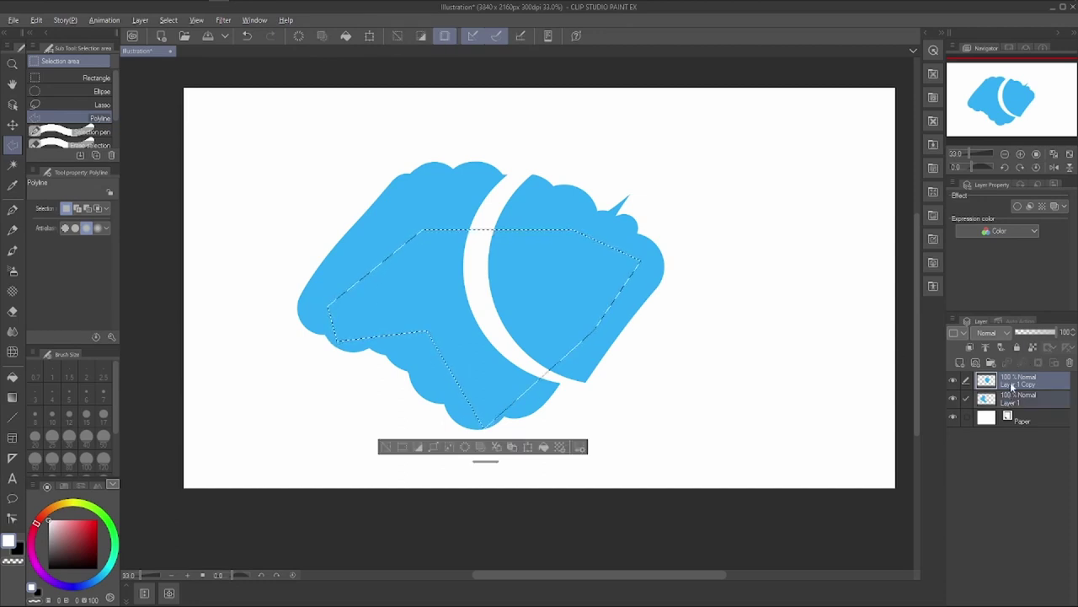
pyautogui.hotkey('ctrl', 'c')
pyautogui.hotkey('ctrl', 'v')
pyautogui.click(953, 417)
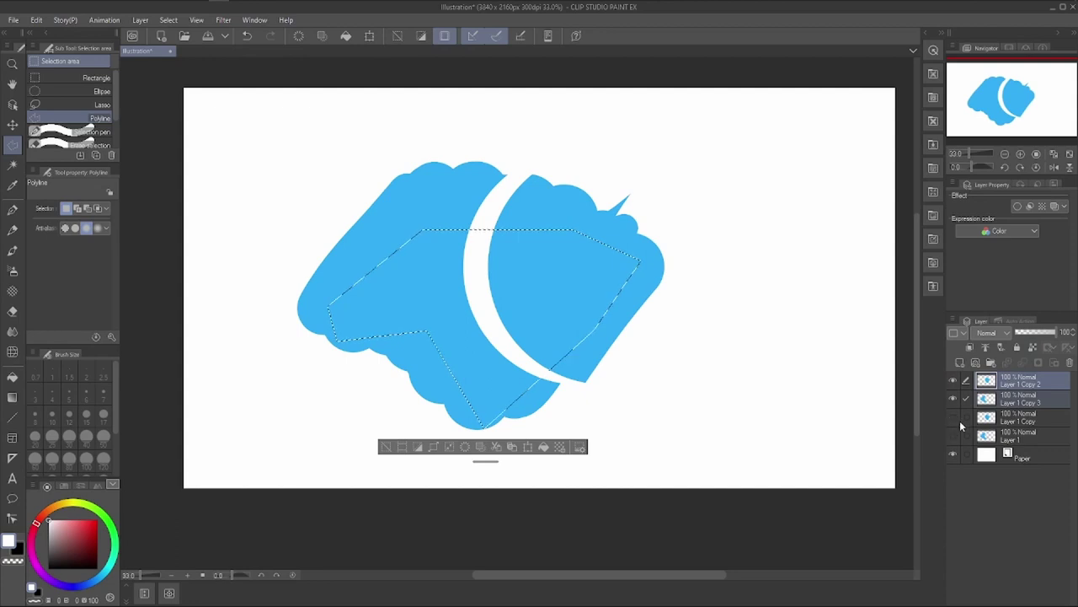
pyautogui.rightClick(968, 402)
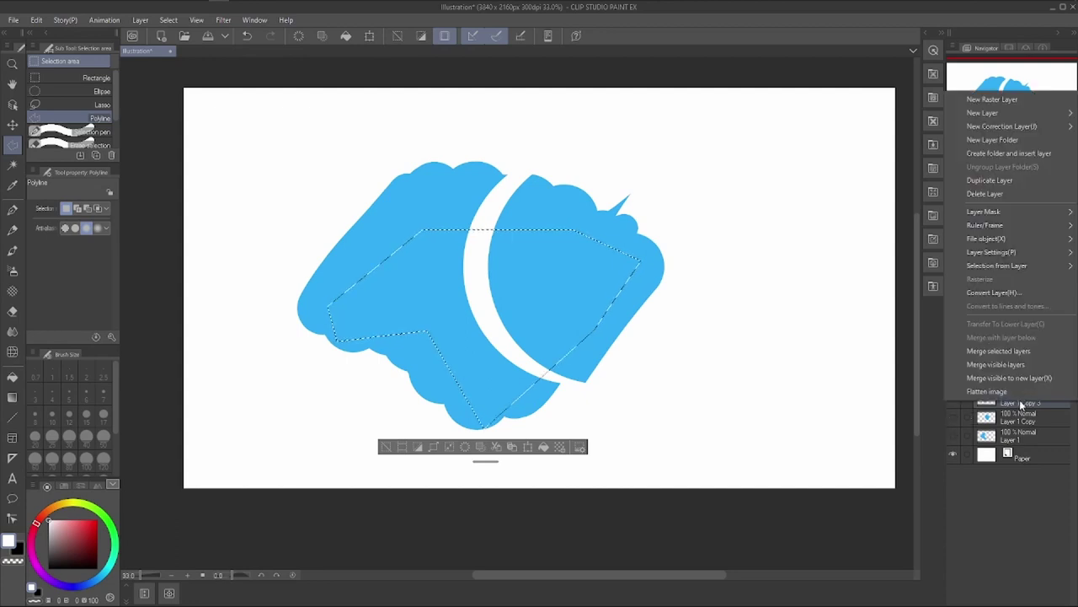
pyautogui.click(999, 350)
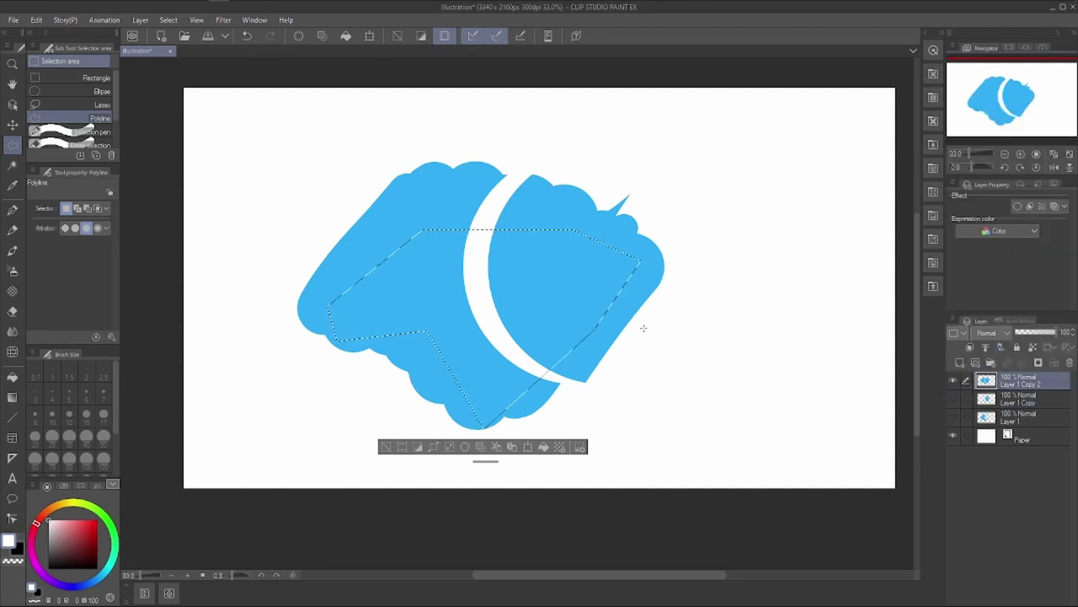
# Undo the merge, the duplicated layers and the polyline selection, and show both original layers again.
pyautogui.press('Delete')
pyautogui.hotkey('ctrl', 'z')
pyautogui.hotkey('ctrl', 'z')
pyautogui.hotkey('ctrl', 'z')
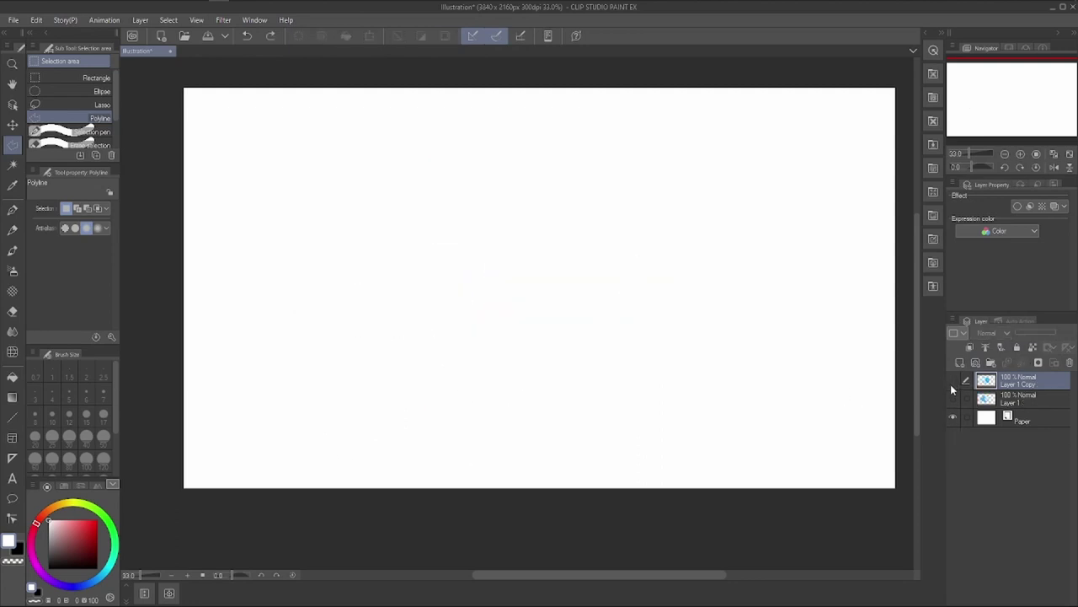
pyautogui.click(952, 401)
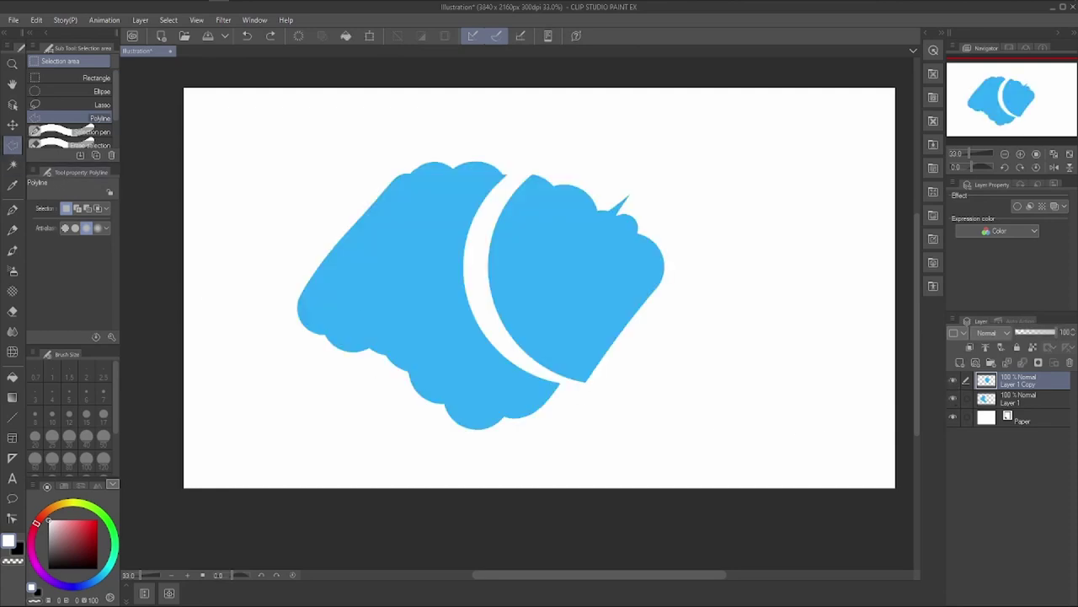
# Draw a new six-cornered polyline selection across the middle of both blue pieces.
pyautogui.click(620, 246)
pyautogui.click(557, 359)
pyautogui.click(460, 401)
pyautogui.click(432, 314)
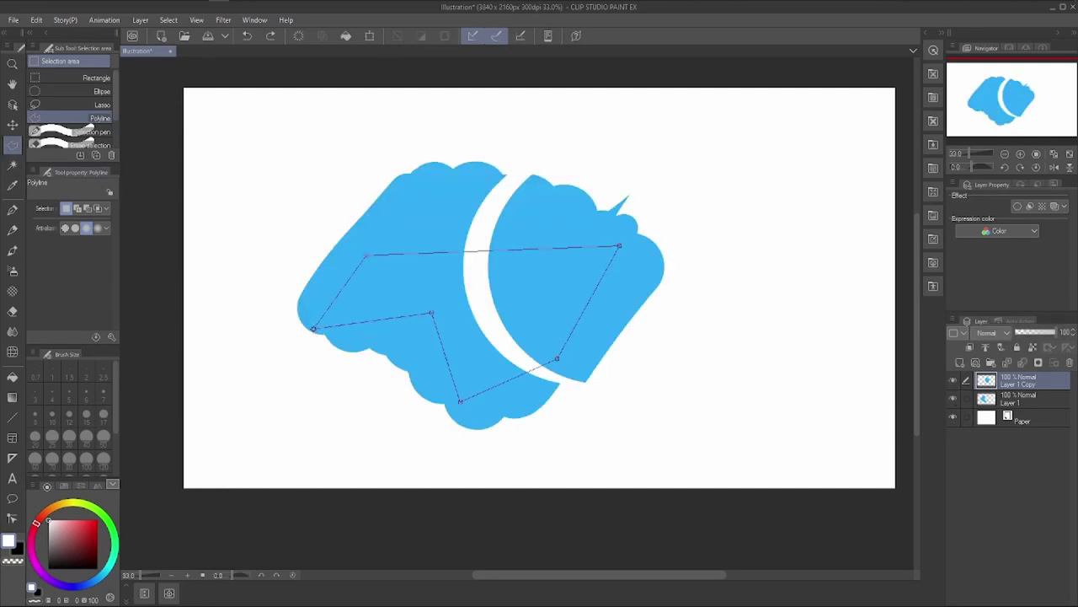
pyautogui.click(313, 328)
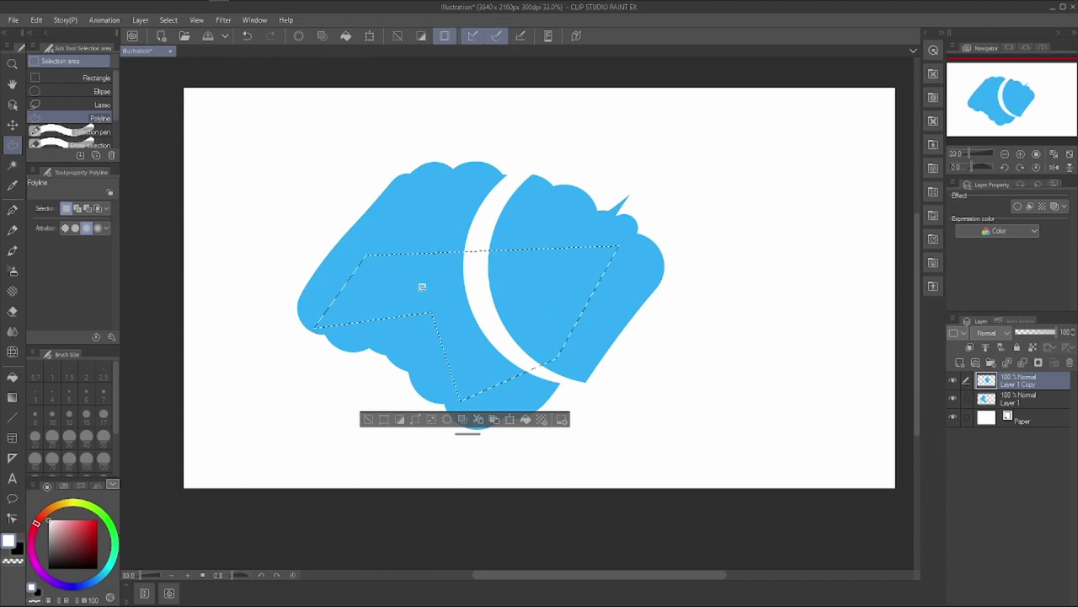
# Delete the polyline-selected area from Layer 1, then clear the selection and restore it.
pyautogui.click(1007, 400)
pyautogui.click(1010, 383)
pyautogui.click(1007, 401)
pyautogui.click(953, 398)
pyautogui.click(952, 398)
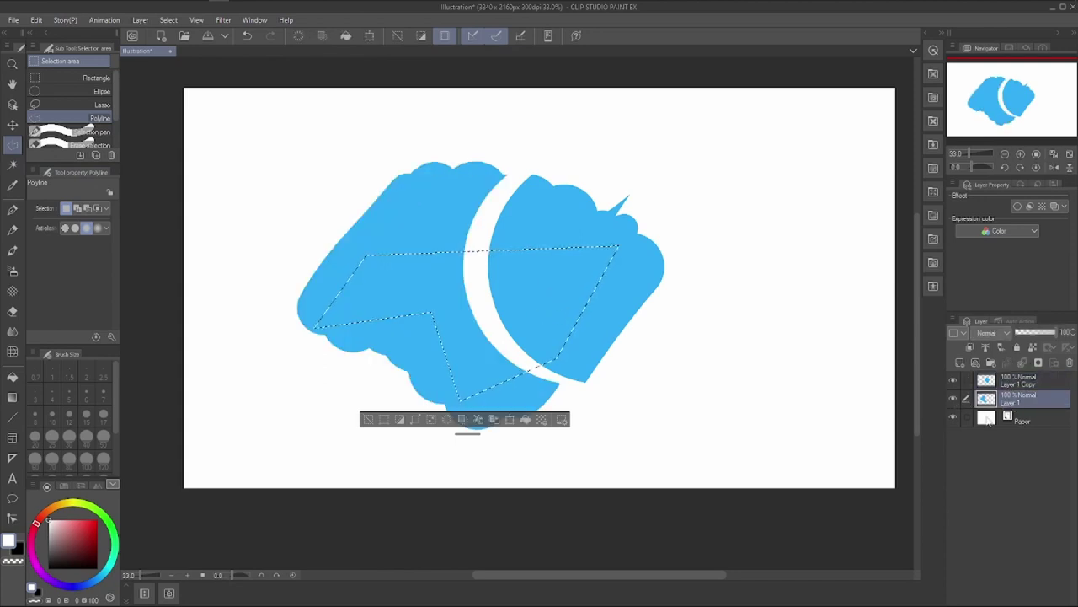
pyautogui.press('Delete')
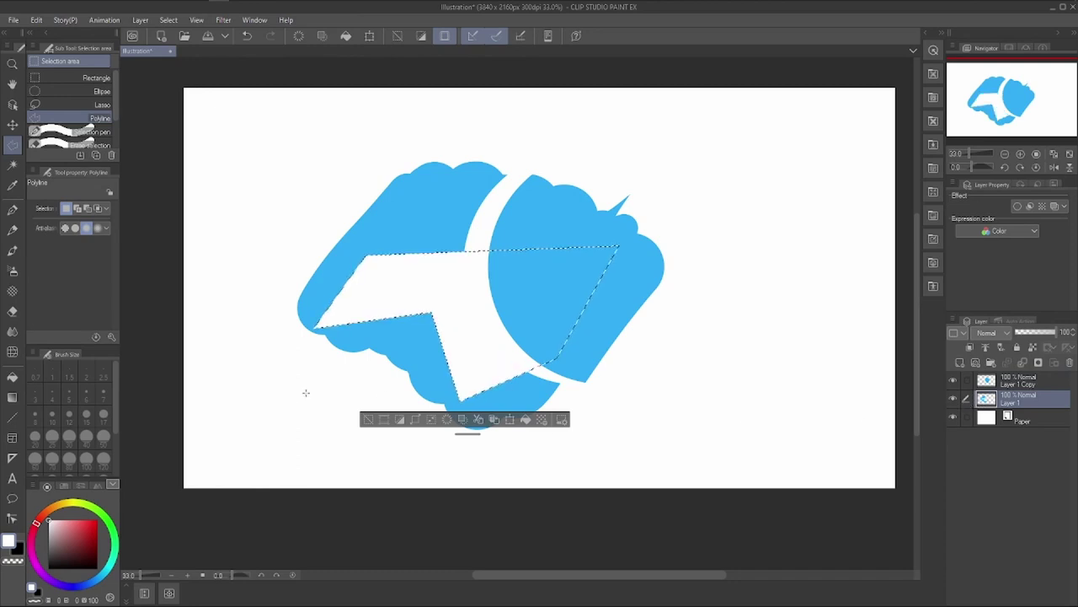
pyautogui.click(369, 420)
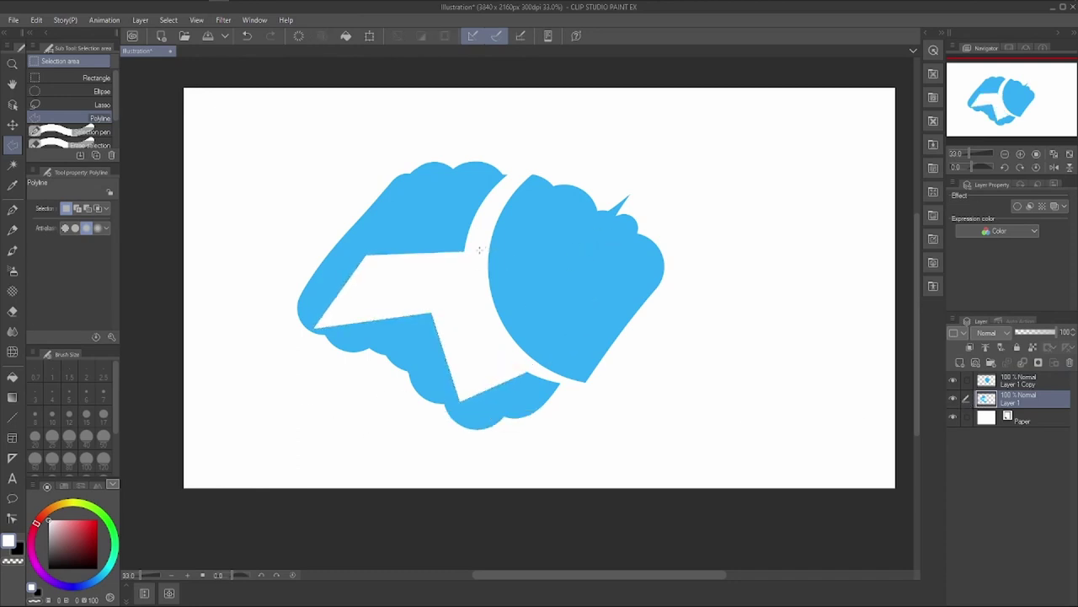
pyautogui.hotkey('ctrl', 'z')
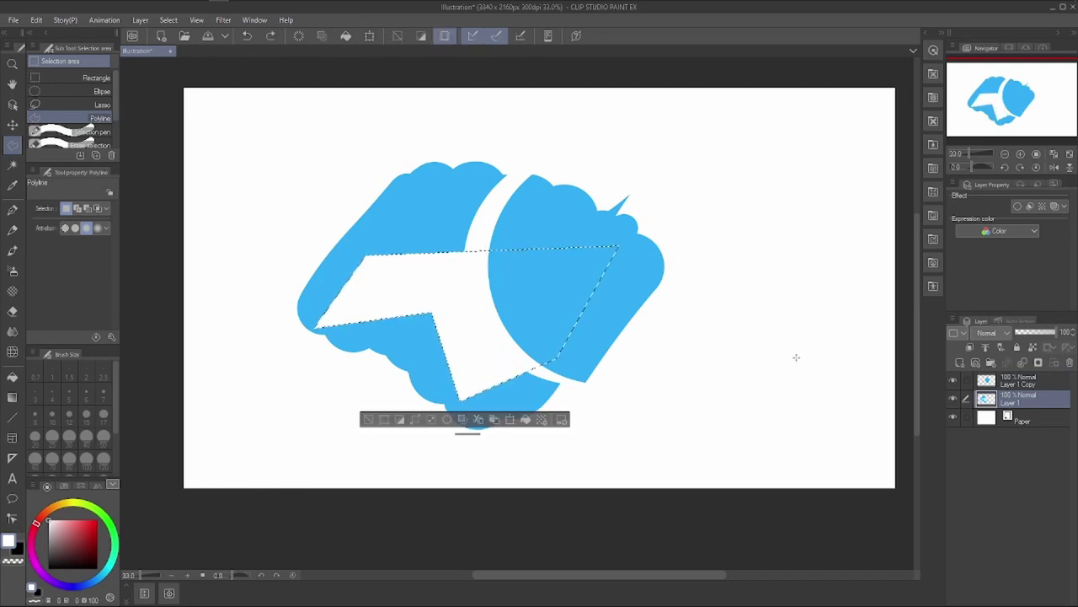
# Invert the selection and delete everything outside the polyline area on Layer 1 Copy, then deselect.
pyautogui.click(1015, 383)
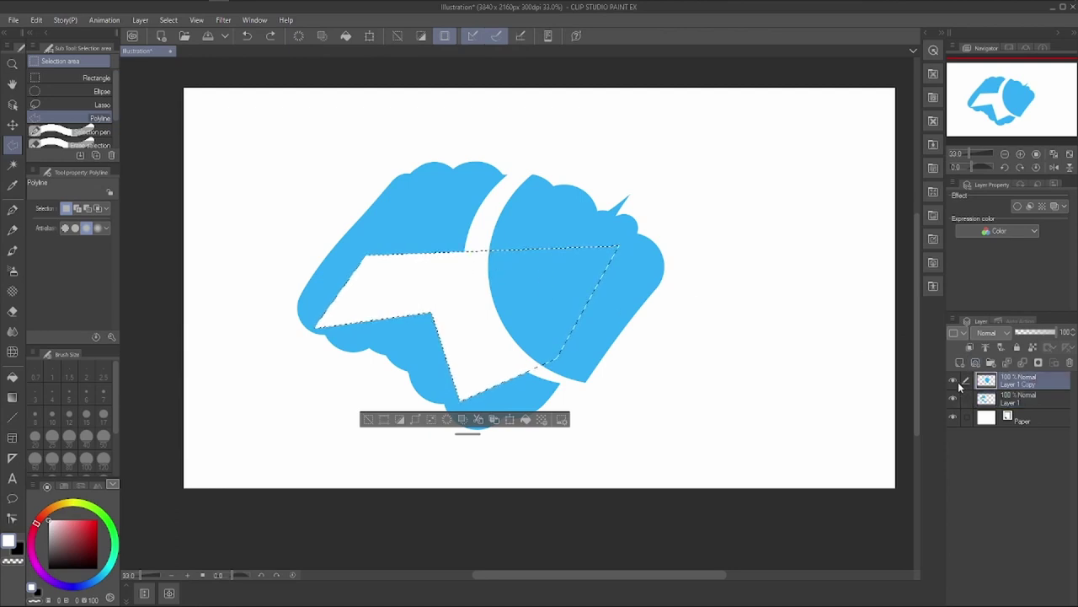
pyautogui.click(953, 380)
pyautogui.click(953, 380)
pyautogui.click(1008, 408)
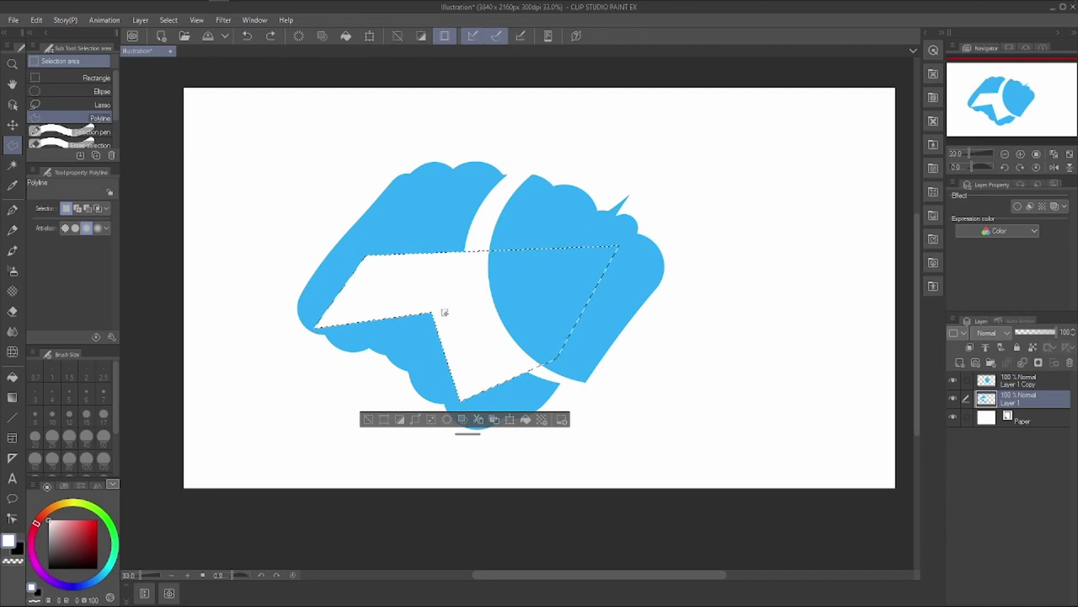
pyautogui.click(1021, 381)
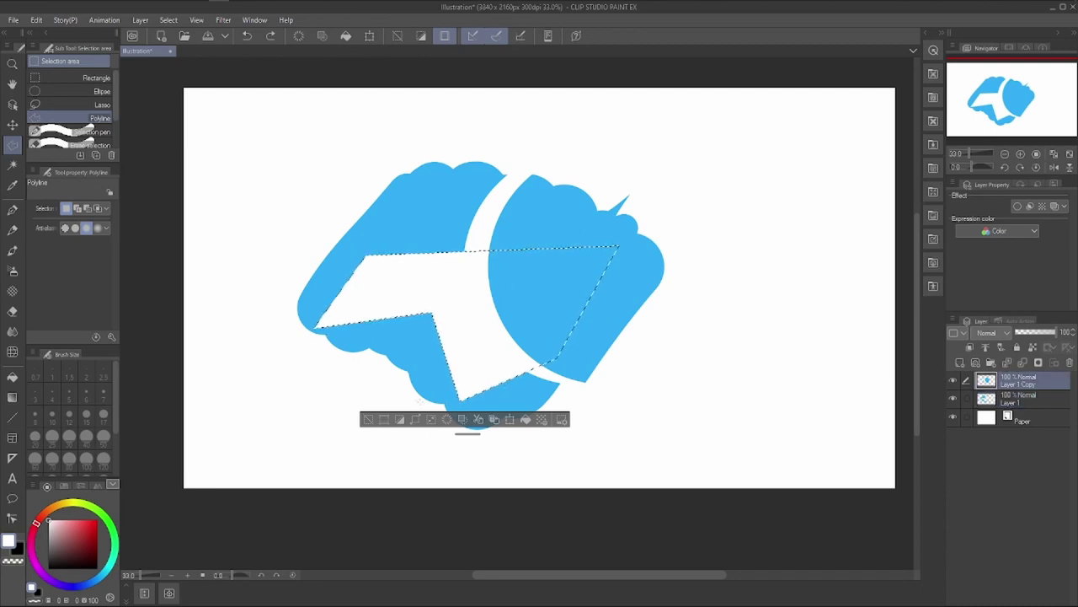
pyautogui.click(400, 419)
pyautogui.press('Delete')
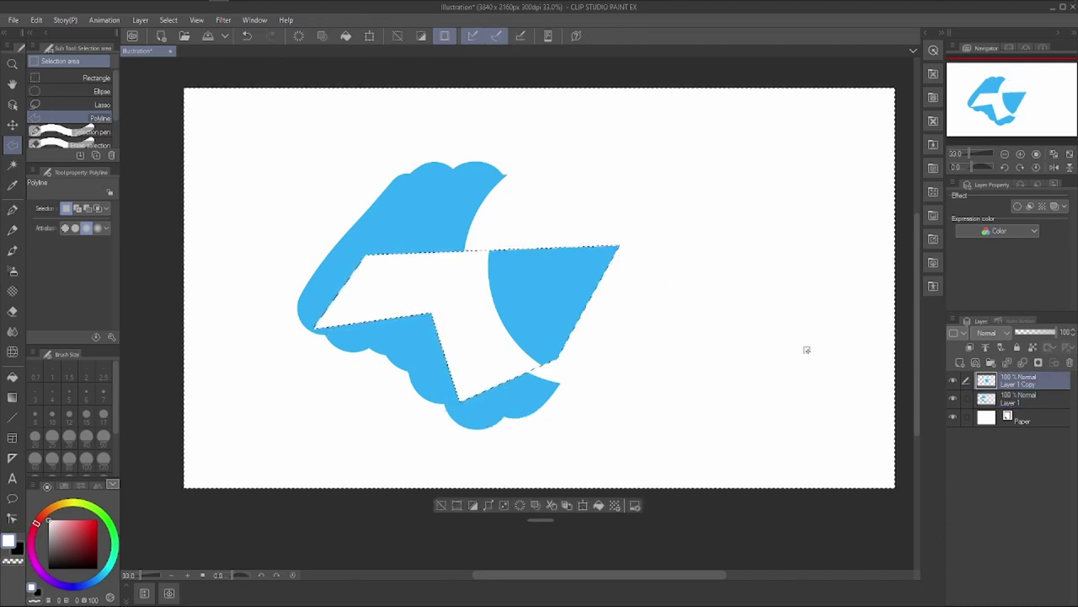
pyautogui.hotkey('ctrl', 'd')
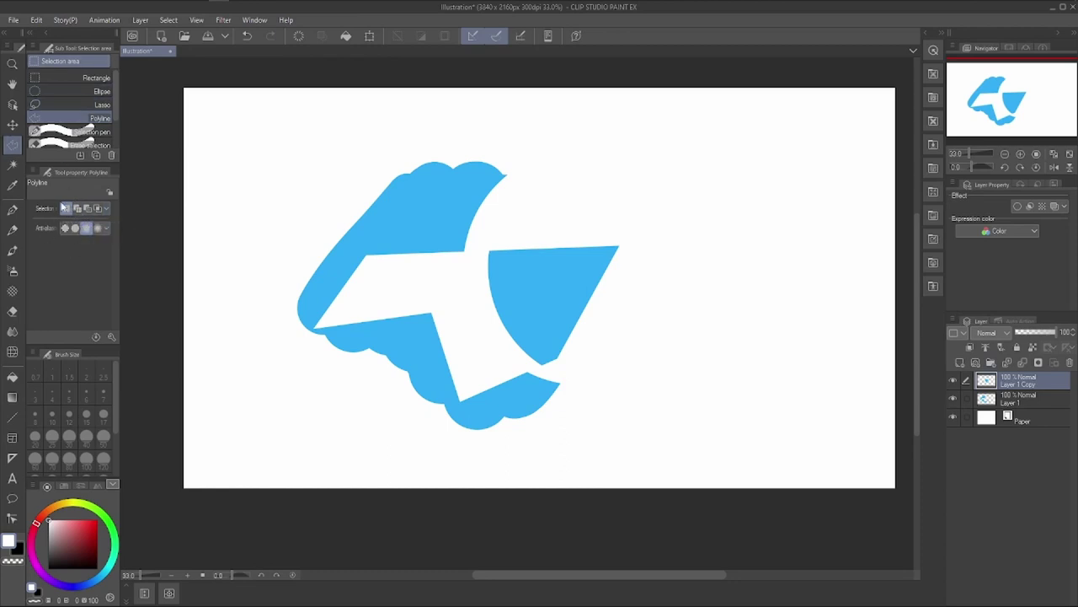
# Draw a closed six-cornered polyline selection around the upper end of the large blue piece and the empty canvas beside it.
pyautogui.click(431, 133)
pyautogui.click(384, 219)
pyautogui.click(459, 248)
pyautogui.click(614, 221)
pyautogui.click(613, 127)
pyautogui.click(514, 113)
pyautogui.click(431, 132)
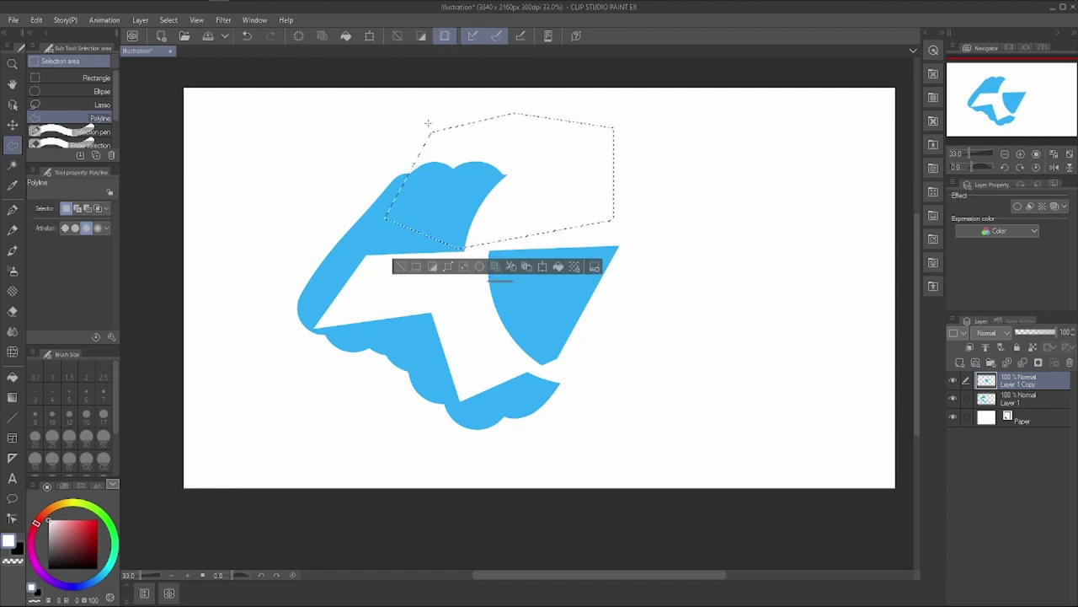
# Replace the polyline selection with a new elliptical selection around the lower-left end of the blue piece and undo it.
pyautogui.click(52, 90)
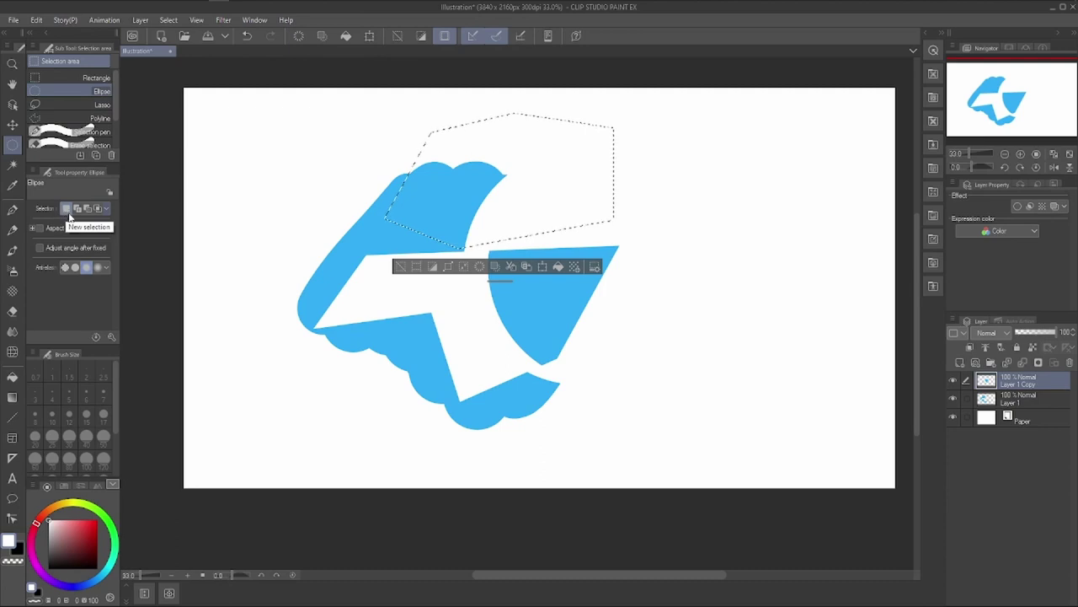
pyautogui.moveTo(377, 278); pyautogui.dragTo(220, 427)
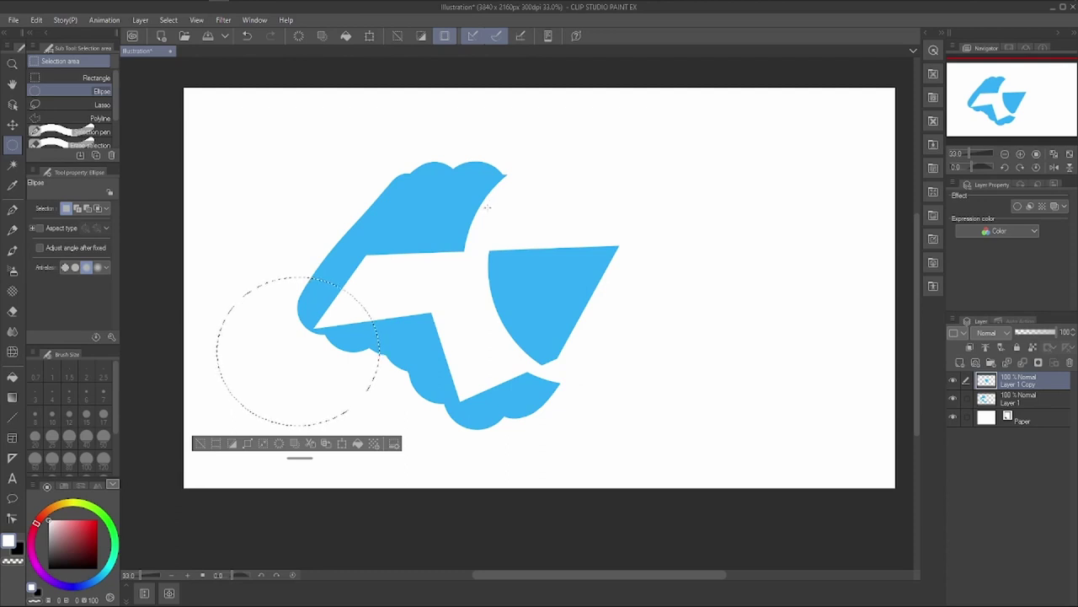
pyautogui.hotkey('ctrl', 'z')
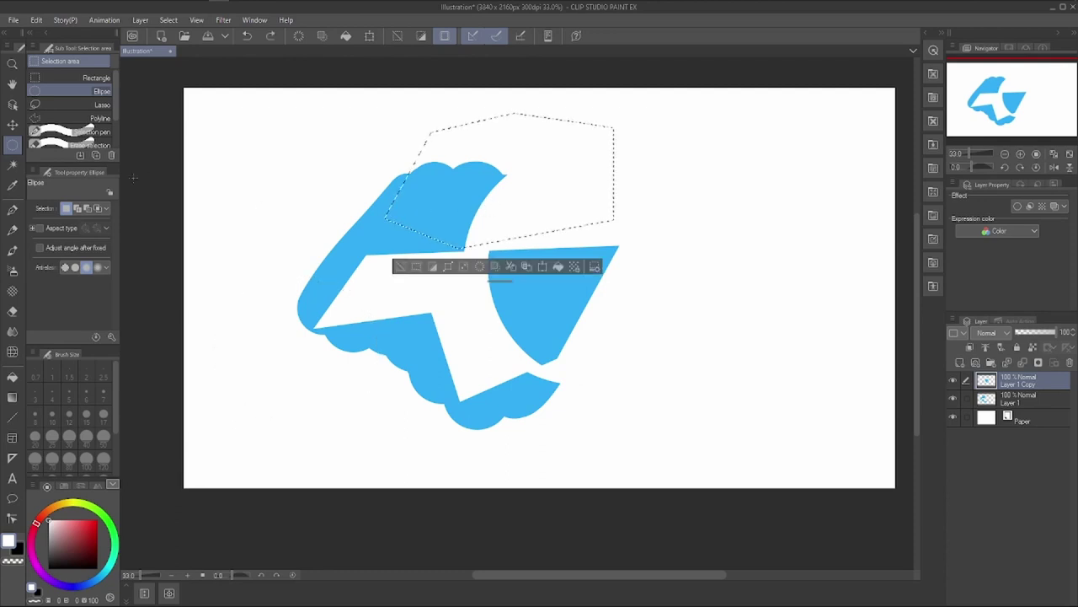
# Add an overlapping ellipse and a separate circle to the polyline selection, and subtract a small rectangle from inside the polygon.
pyautogui.click(77, 209)
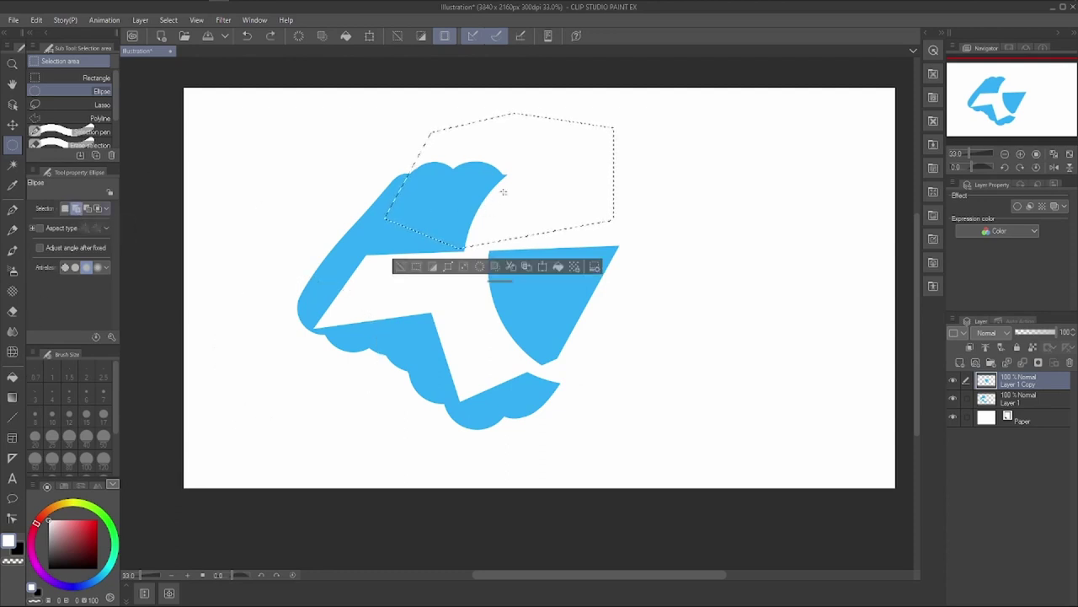
pyautogui.moveTo(696, 163); pyautogui.dragTo(542, 310)
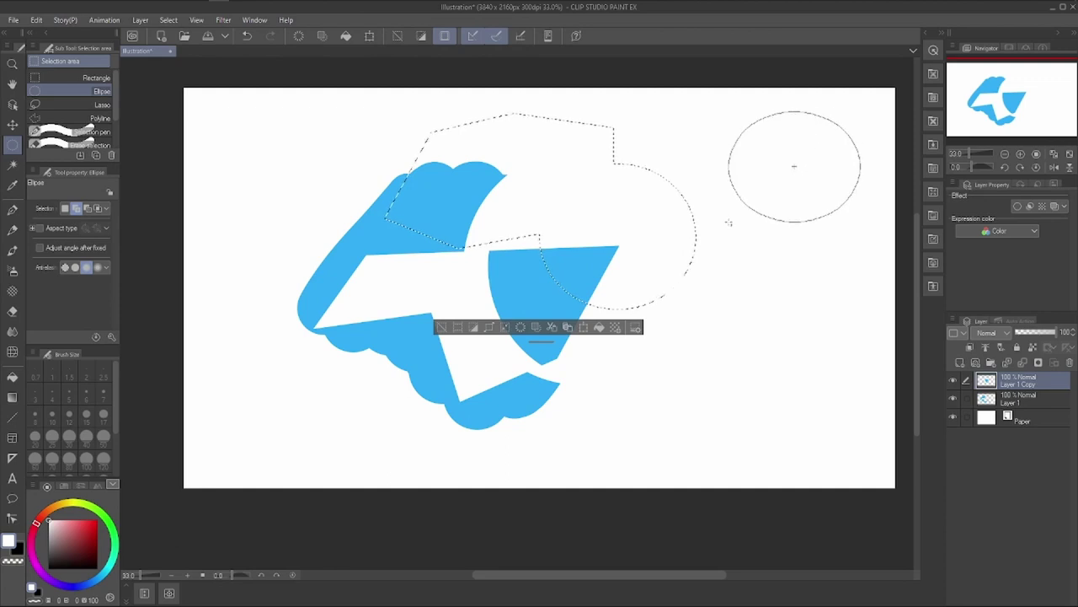
pyautogui.moveTo(734, 225); pyautogui.dragTo(734, 237)
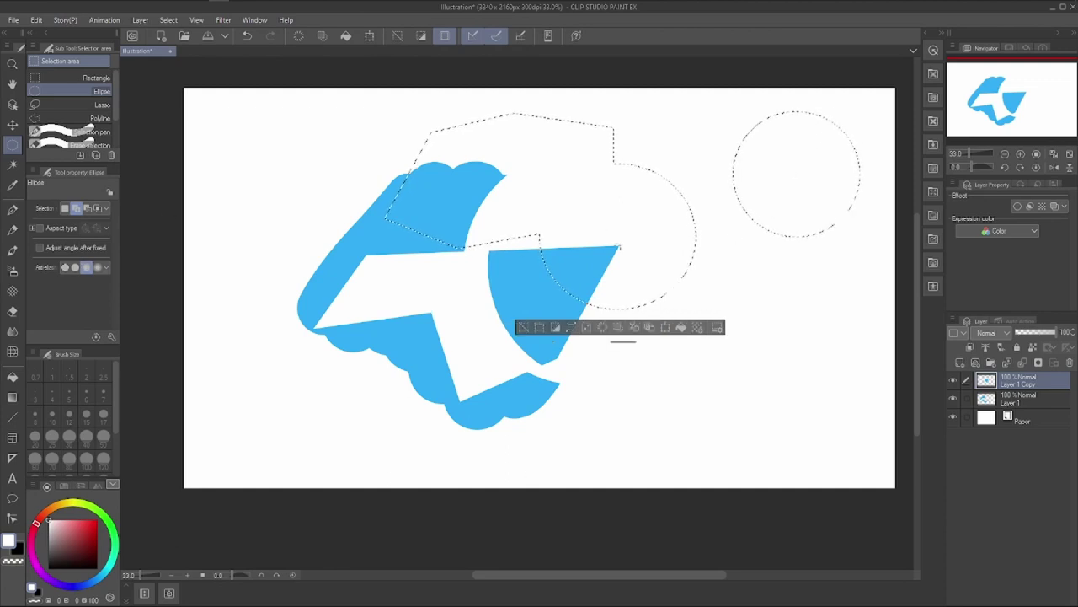
pyautogui.click(56, 77)
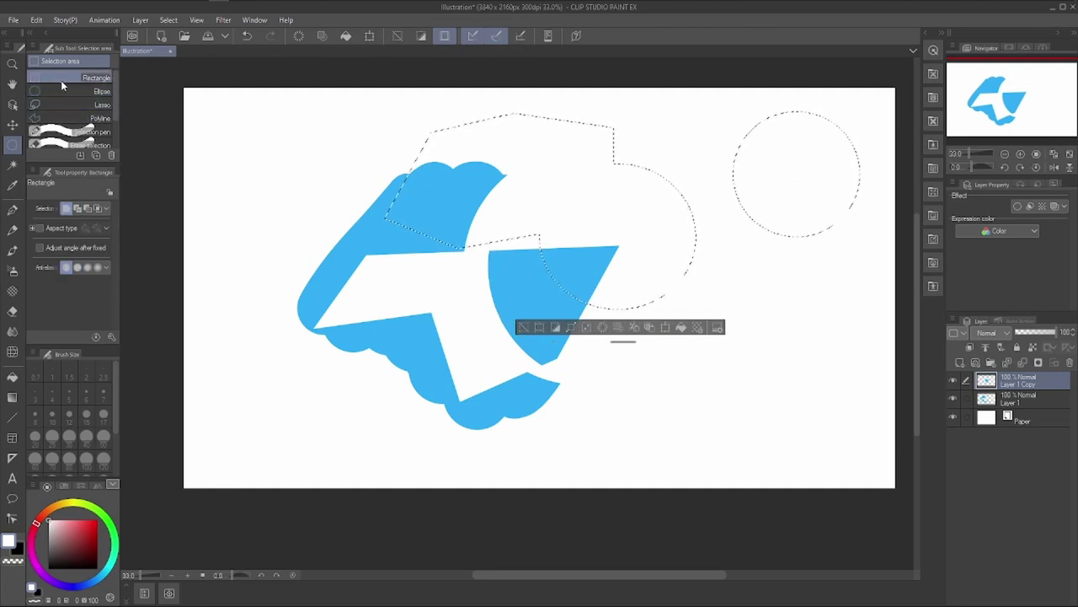
pyautogui.click(88, 209)
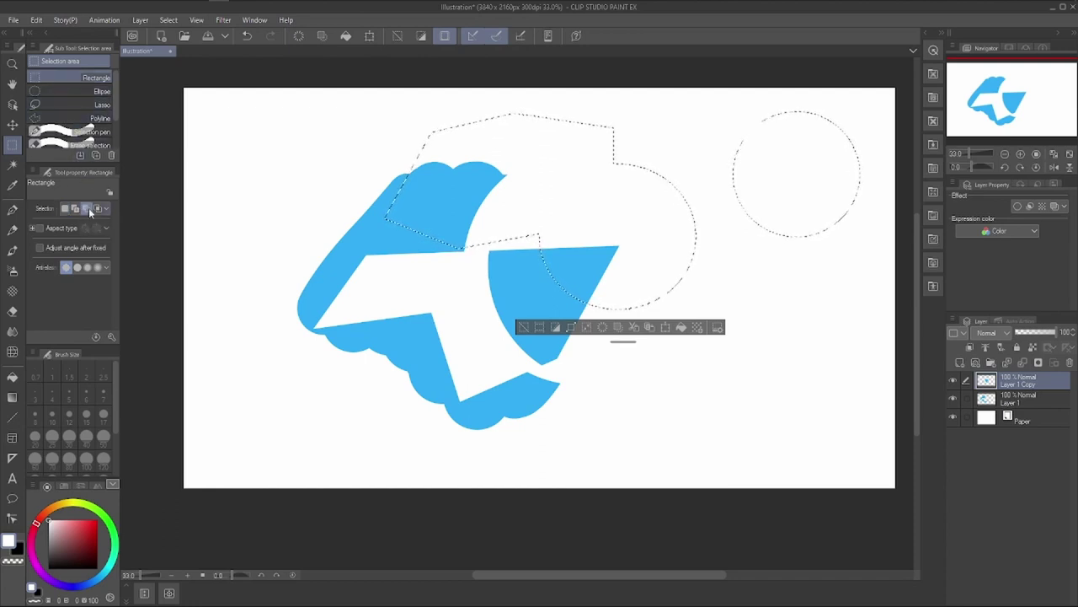
# Hide Layer 1 Copy and Layer 1 and add a new layer above them for filling.
pyautogui.click(12, 379)
pyautogui.click(953, 396)
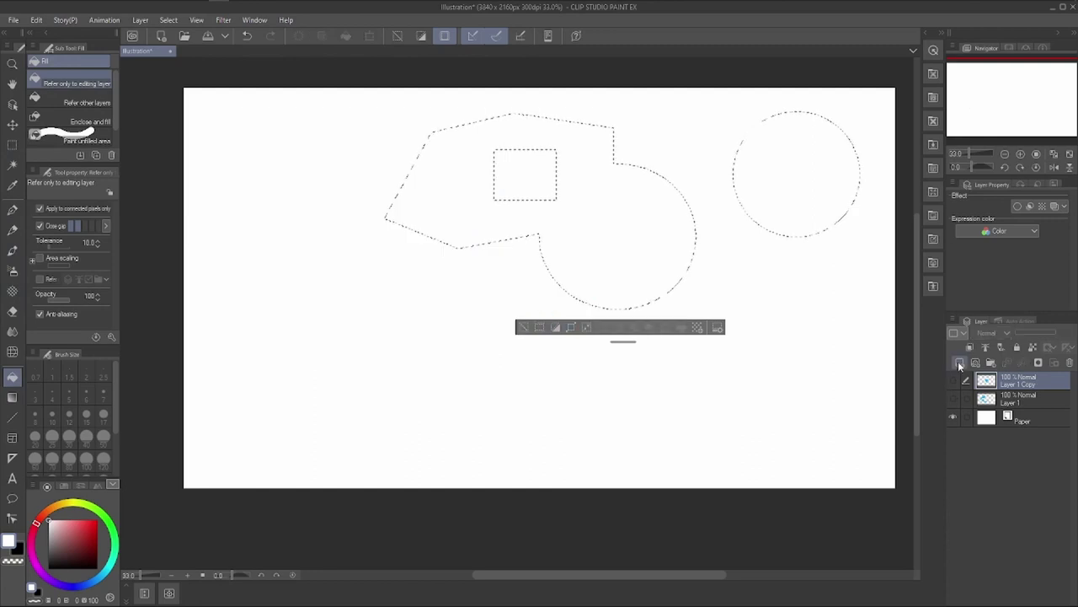
pyautogui.hotkey('ctrl', 'shift', 'n')
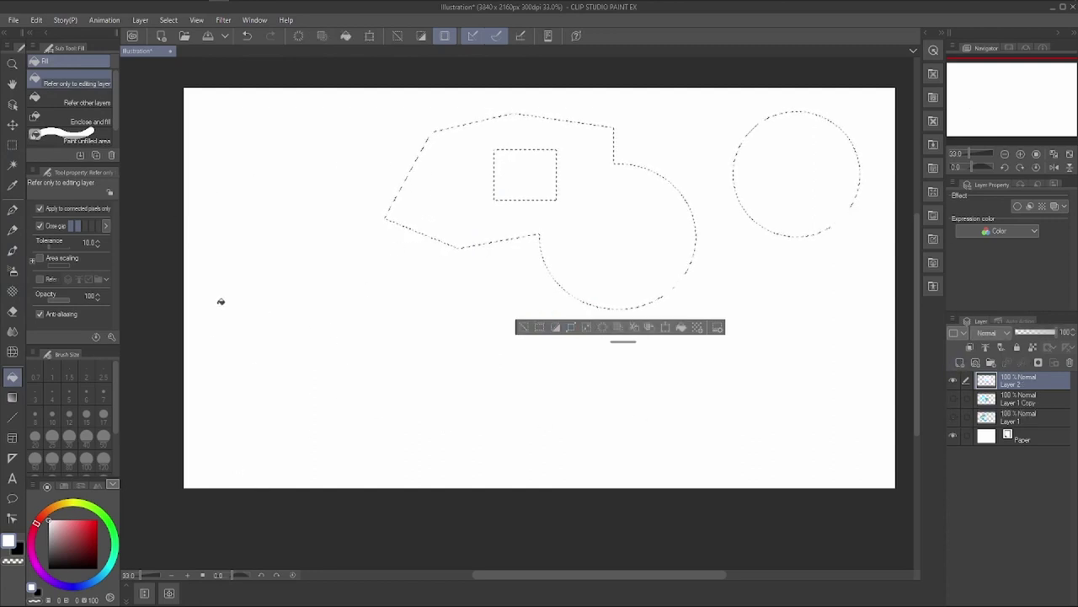
# Fill both parts of the selection with a coral pink on the new layer and deselect.
pyautogui.moveTo(81, 540); pyautogui.dragTo(72, 520)
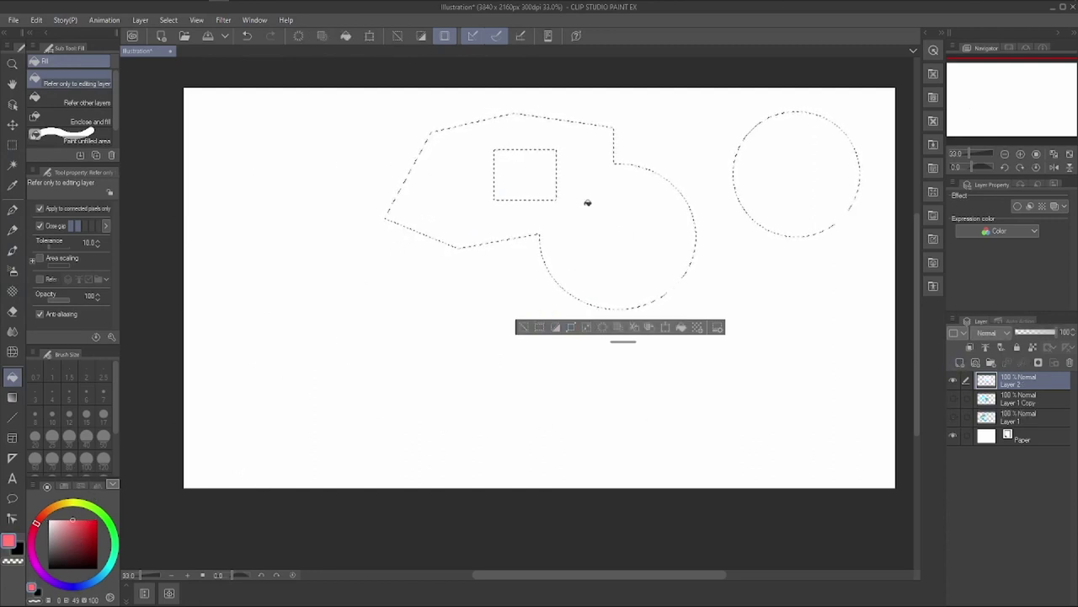
pyautogui.click(594, 170)
pyautogui.click(752, 150)
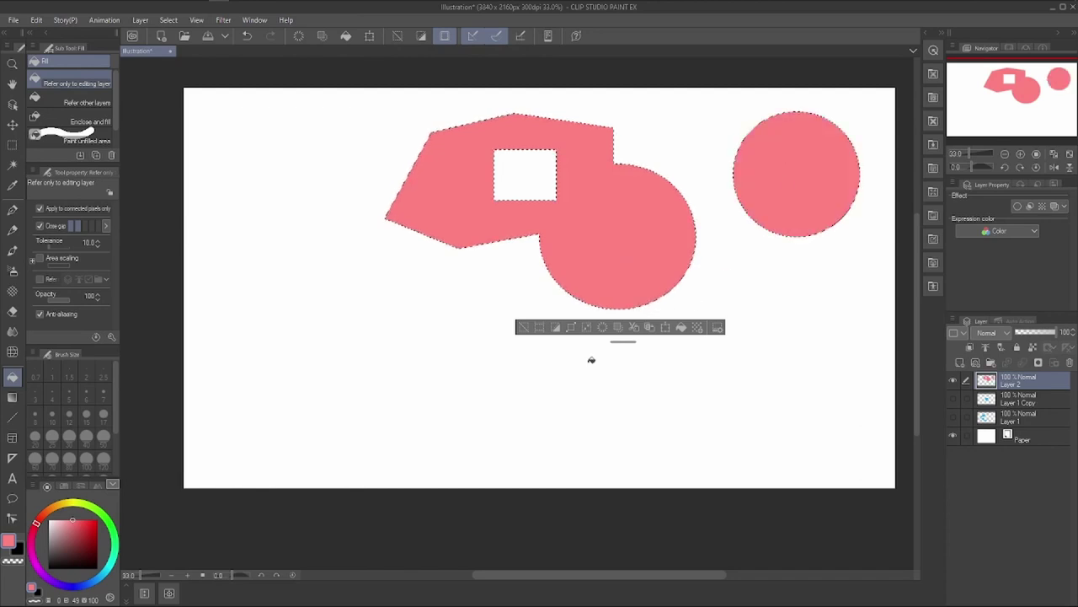
pyautogui.click(522, 327)
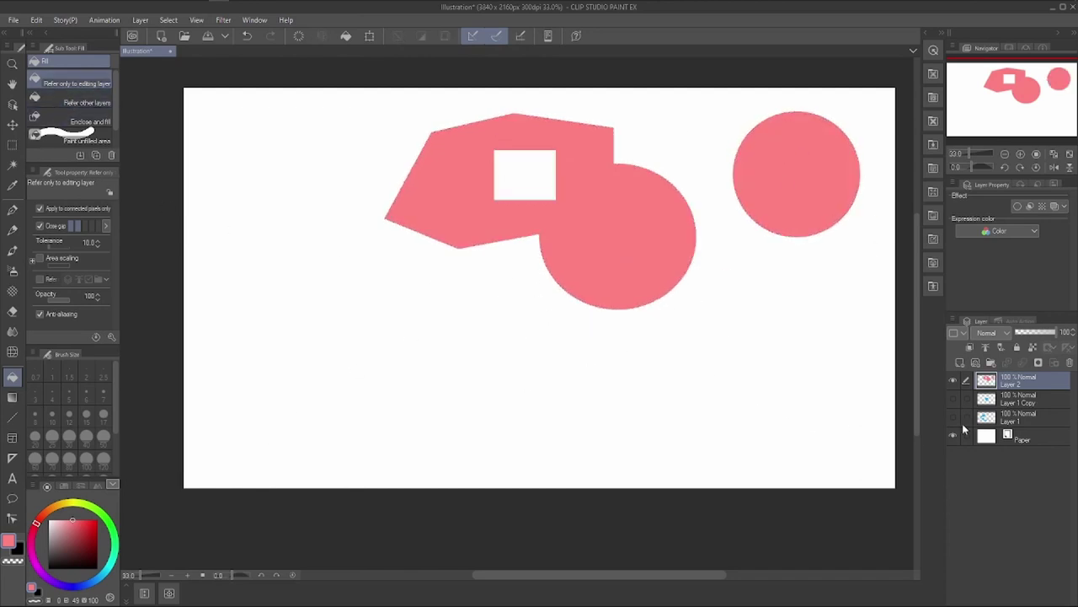
# Draw a freehand Lasso selection in the lower-left canvas and add two more separate lasso areas, upper left and lower right.
pyautogui.click(12, 144)
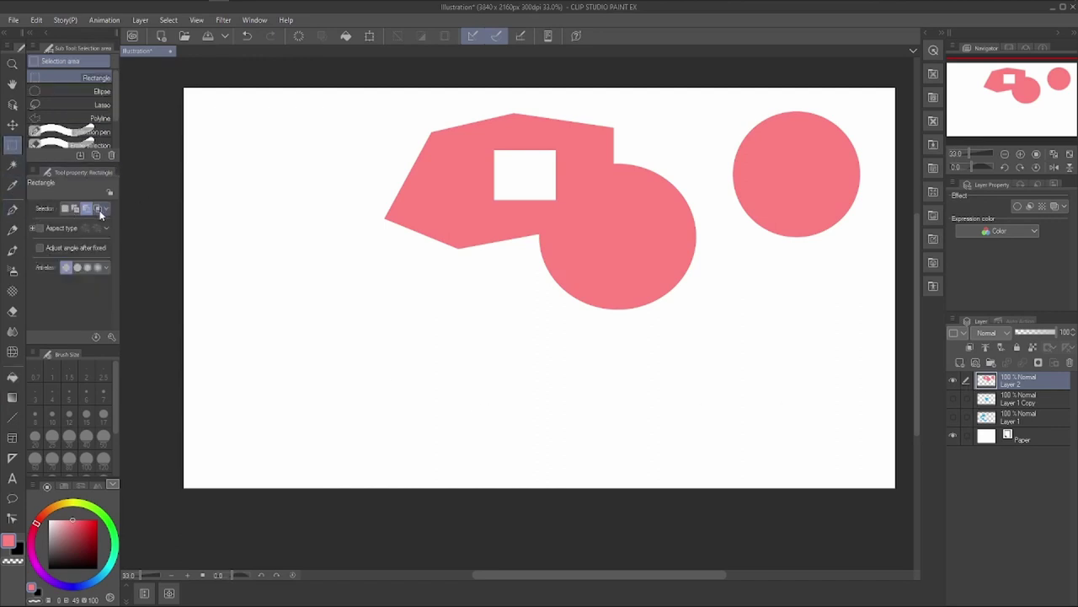
pyautogui.click(42, 105)
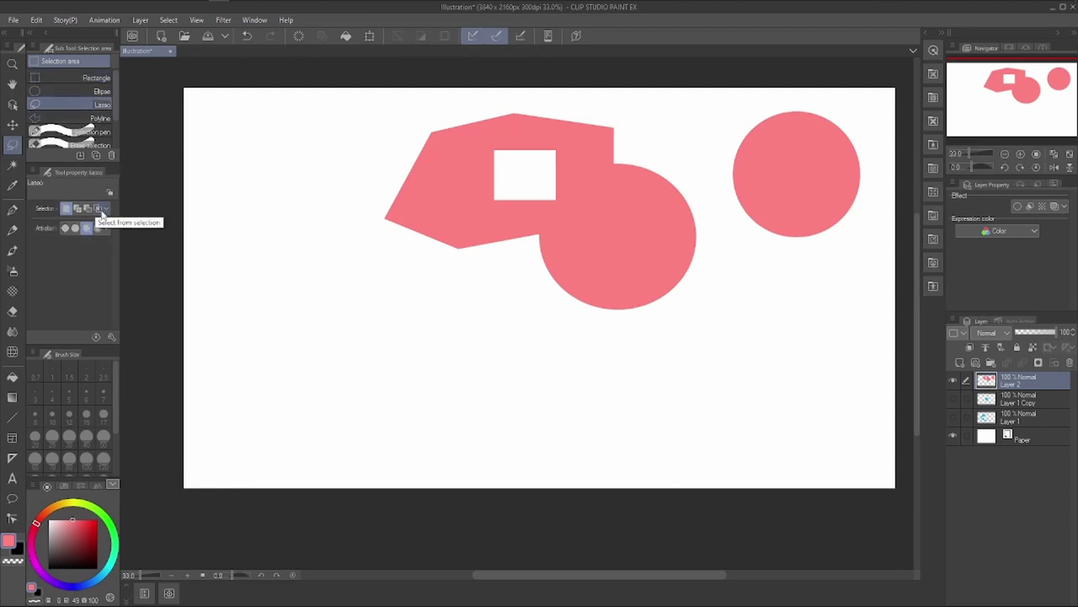
pyautogui.moveTo(258, 358)
pyautogui.mouseDown()
pyautogui.moveTo(389, 285)
pyautogui.moveTo(439, 367)
pyautogui.moveTo(251, 390)
pyautogui.mouseUp()
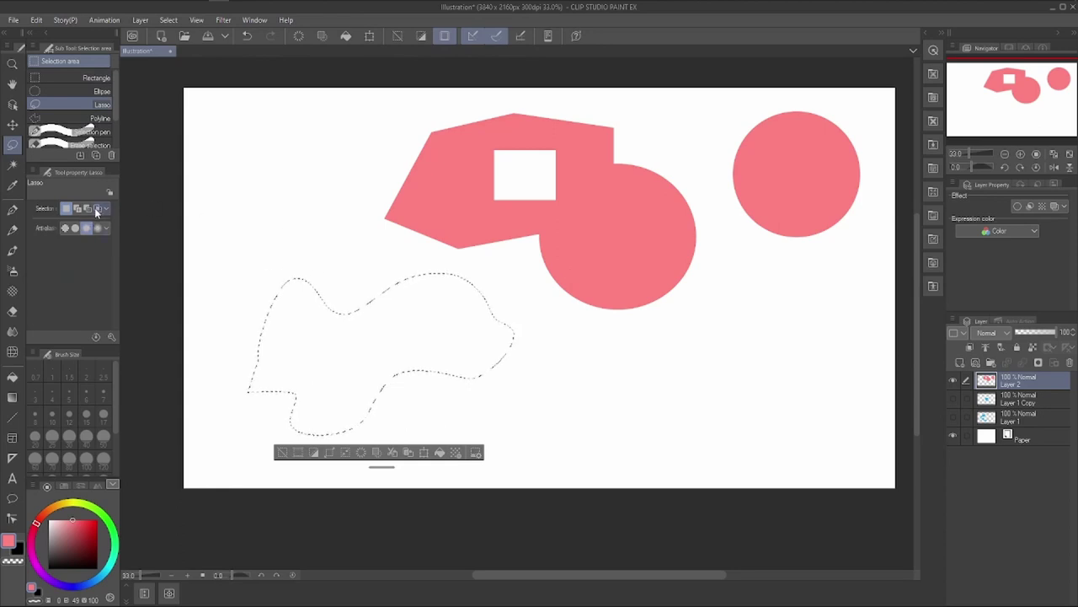
pyautogui.click(77, 209)
pyautogui.moveTo(321, 126)
pyautogui.mouseDown()
pyautogui.moveTo(265, 163)
pyautogui.moveTo(412, 156)
pyautogui.moveTo(333, 109)
pyautogui.mouseUp()
pyautogui.moveTo(680, 219)
pyautogui.mouseDown()
pyautogui.moveTo(614, 340)
pyautogui.moveTo(733, 249)
pyautogui.moveTo(653, 232)
pyautogui.mouseUp()
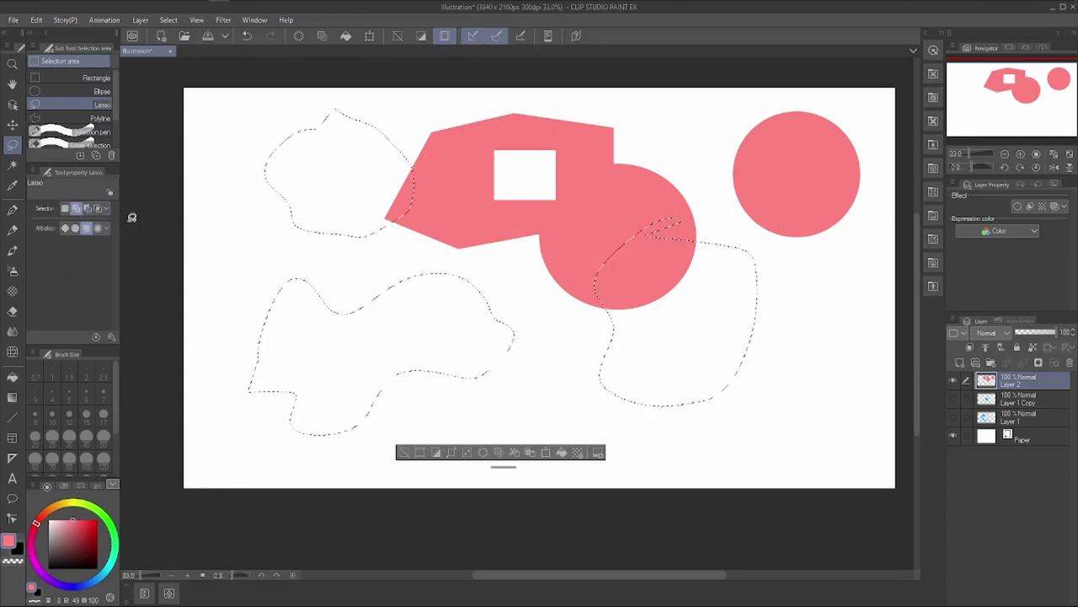
# Reduce the lasso selection with Select from selection, keeping only a small sliver of the lower-left area.
pyautogui.click(98, 209)
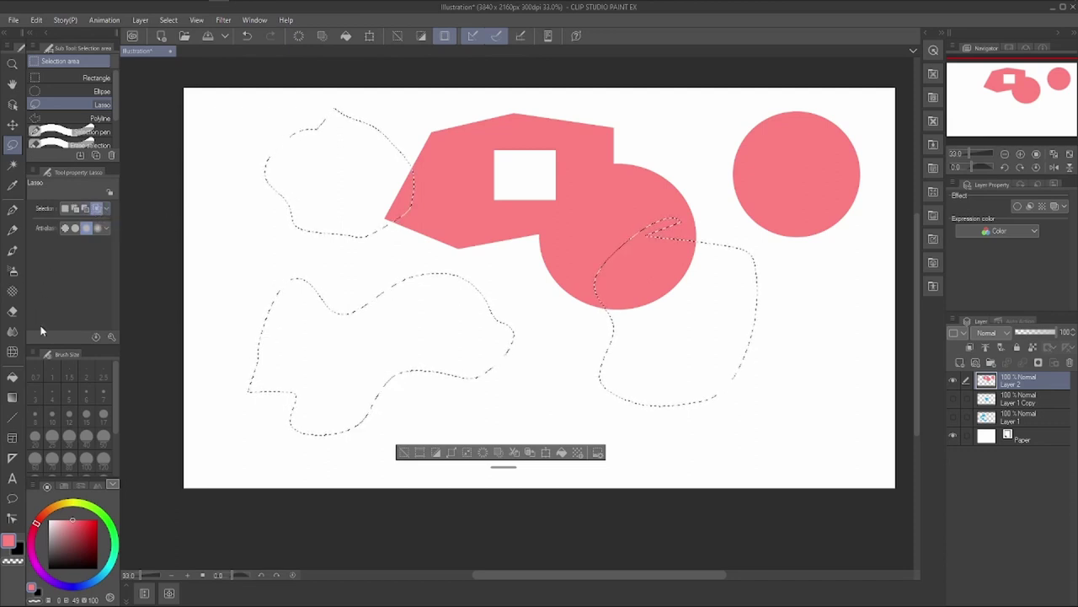
pyautogui.moveTo(437, 220)
pyautogui.mouseDown()
pyautogui.moveTo(389, 294)
pyautogui.moveTo(484, 326)
pyautogui.mouseUp()
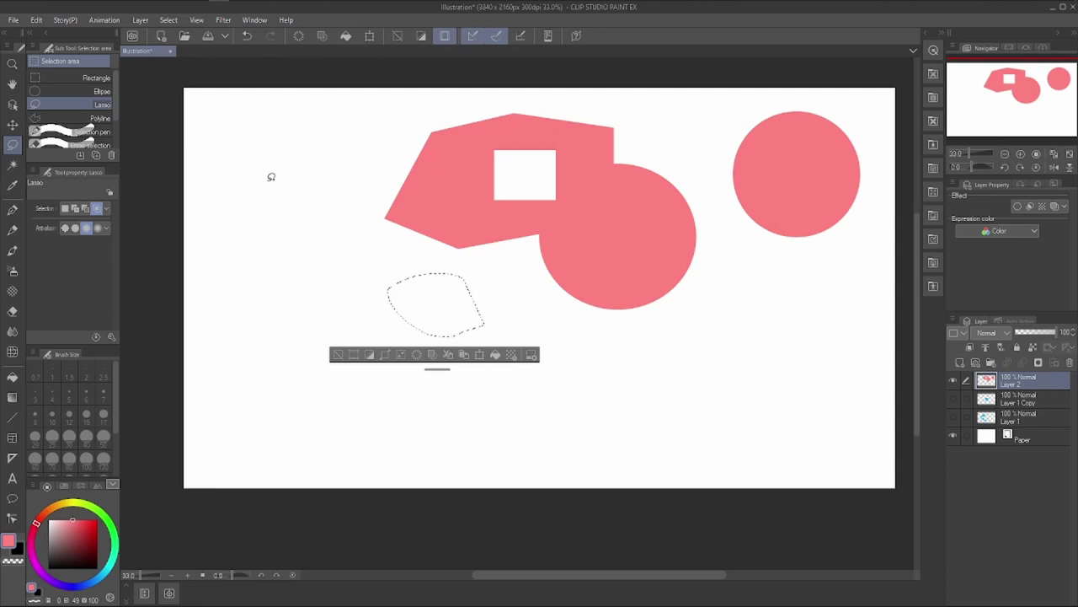
pyautogui.moveTo(408, 239)
pyautogui.mouseDown()
pyautogui.moveTo(325, 289)
pyautogui.moveTo(427, 308)
pyautogui.mouseUp()
pyautogui.moveTo(405, 272)
pyautogui.mouseDown()
pyautogui.moveTo(457, 224)
pyautogui.moveTo(396, 253)
pyautogui.mouseUp()
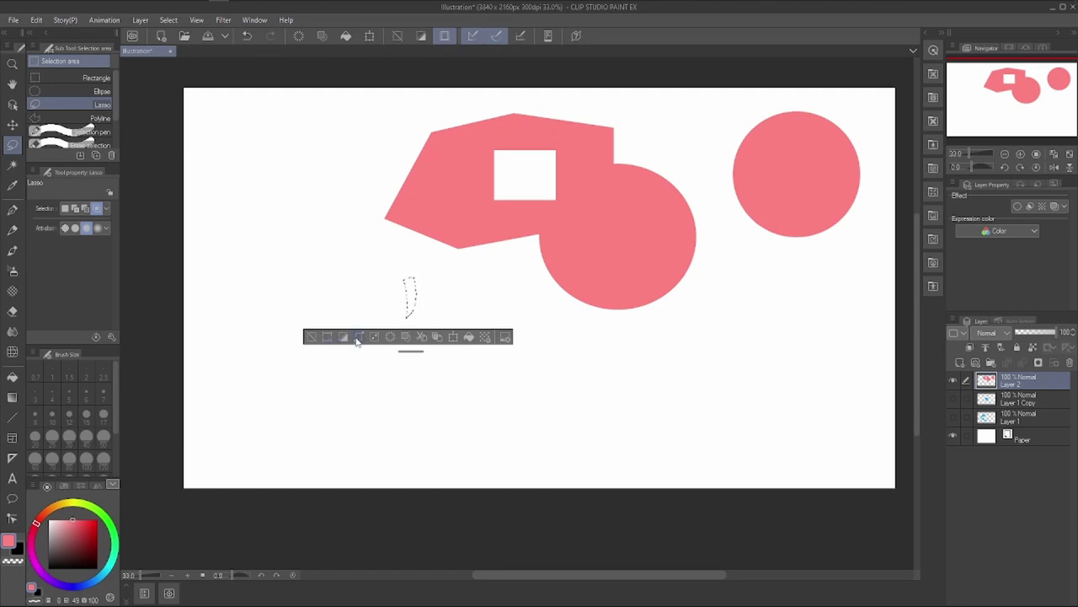
# Add a large oval lasso area across the canvas centre and keep only its left part using Select from selection.
pyautogui.click(70, 210)
pyautogui.moveTo(471, 203)
pyautogui.mouseDown()
pyautogui.moveTo(554, 233)
pyautogui.moveTo(342, 211)
pyautogui.mouseUp()
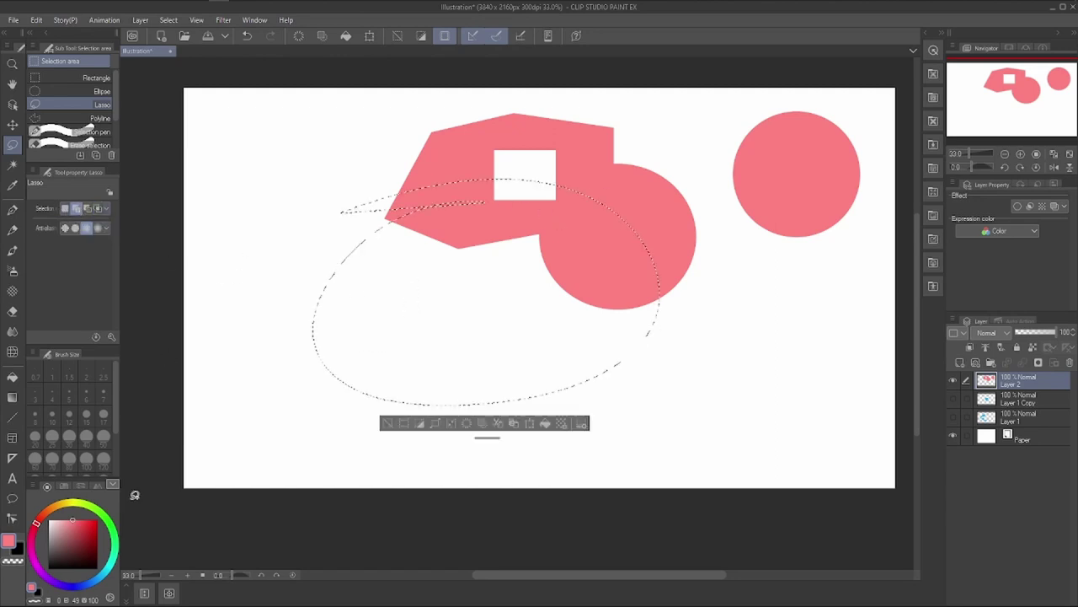
pyautogui.click(97, 208)
pyautogui.moveTo(374, 277)
pyautogui.mouseDown()
pyautogui.moveTo(435, 370)
pyautogui.moveTo(389, 414)
pyautogui.moveTo(305, 401)
pyautogui.moveTo(290, 288)
pyautogui.moveTo(370, 283)
pyautogui.mouseUp()
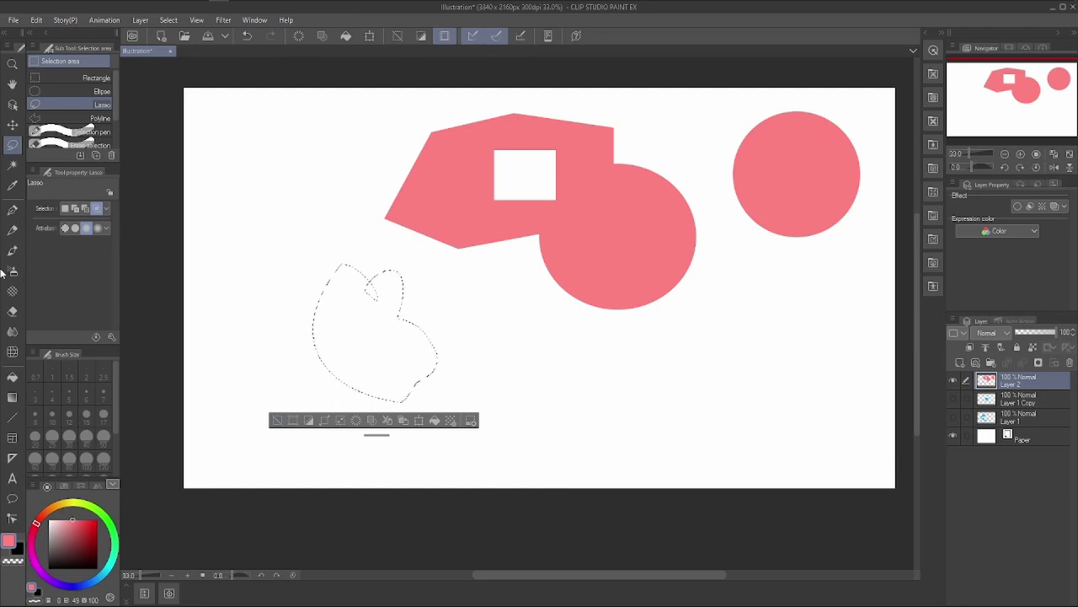
# Fill the remaining selection with the coral pink, deselect and return to the Lasso selection tool.
pyautogui.click(12, 377)
pyautogui.click(376, 354)
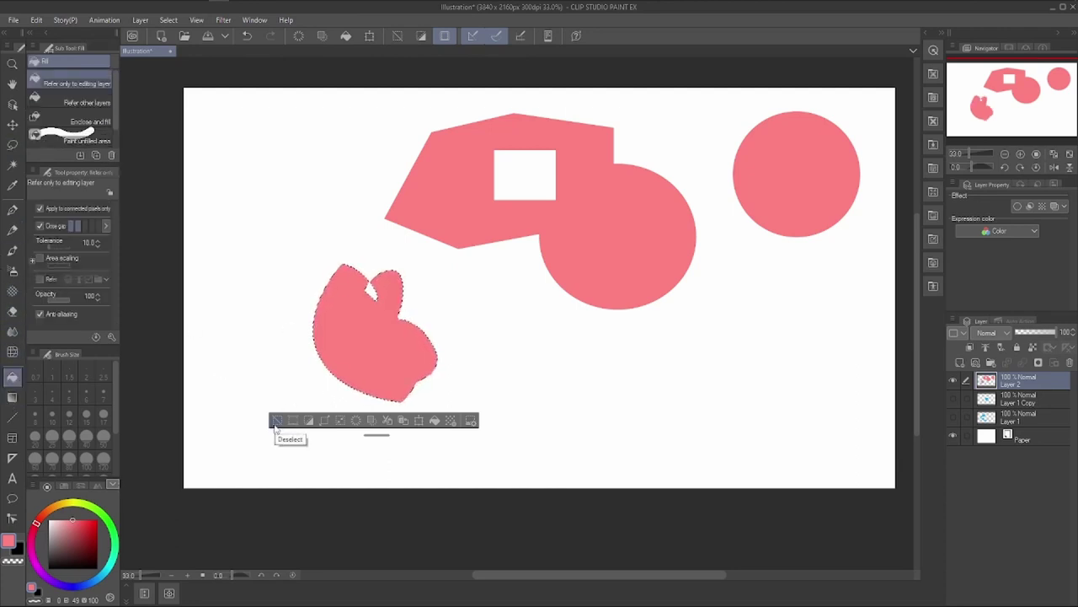
pyautogui.click(277, 421)
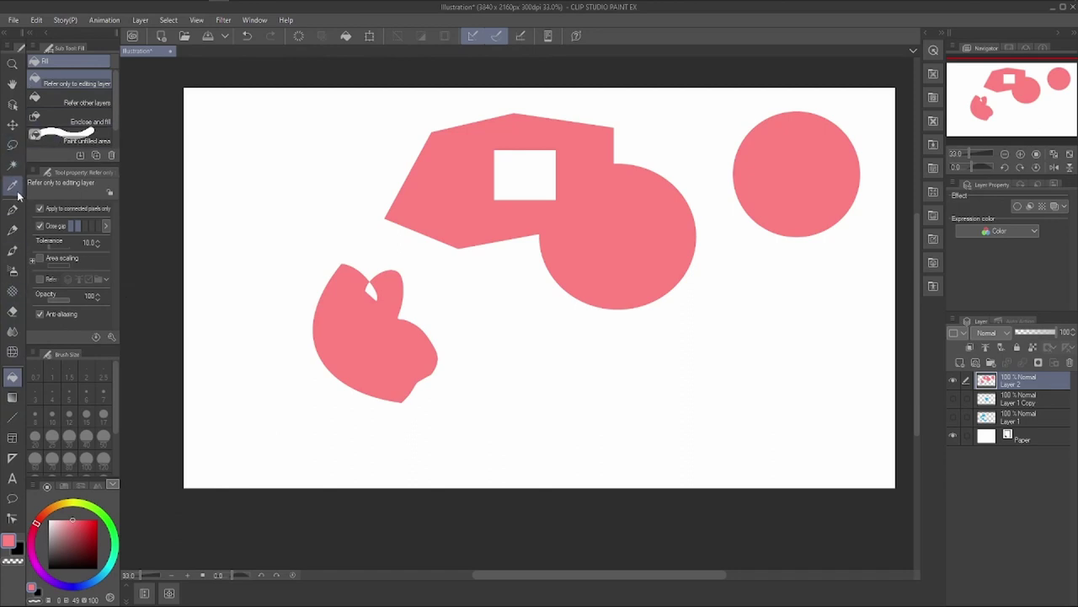
pyautogui.click(13, 149)
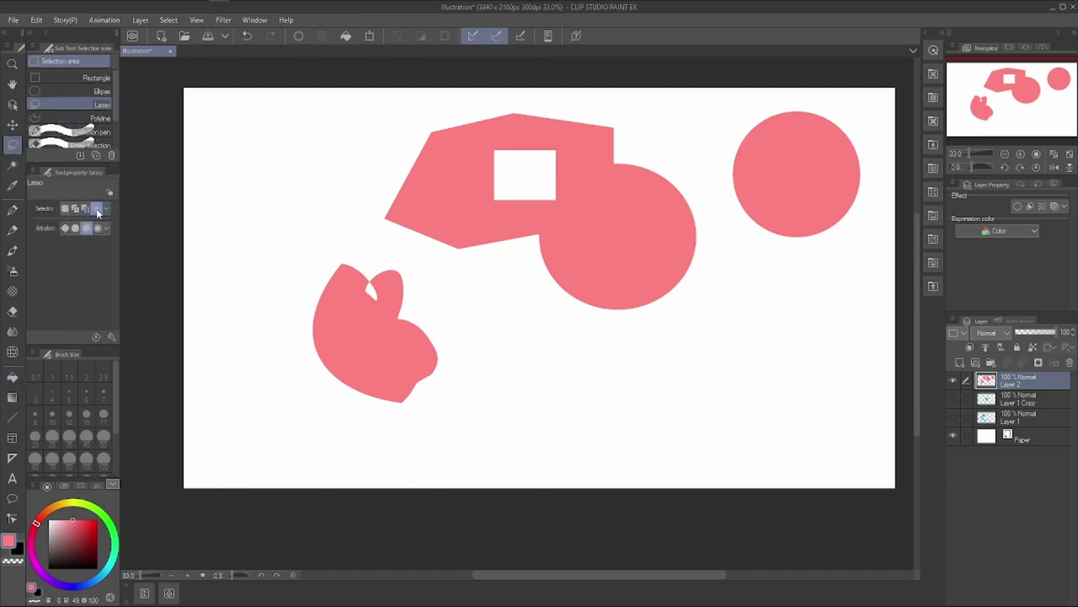
# Draw a large rectangular selection across the middle of the blank canvas and add a new raster layer.
pyautogui.click(66, 209)
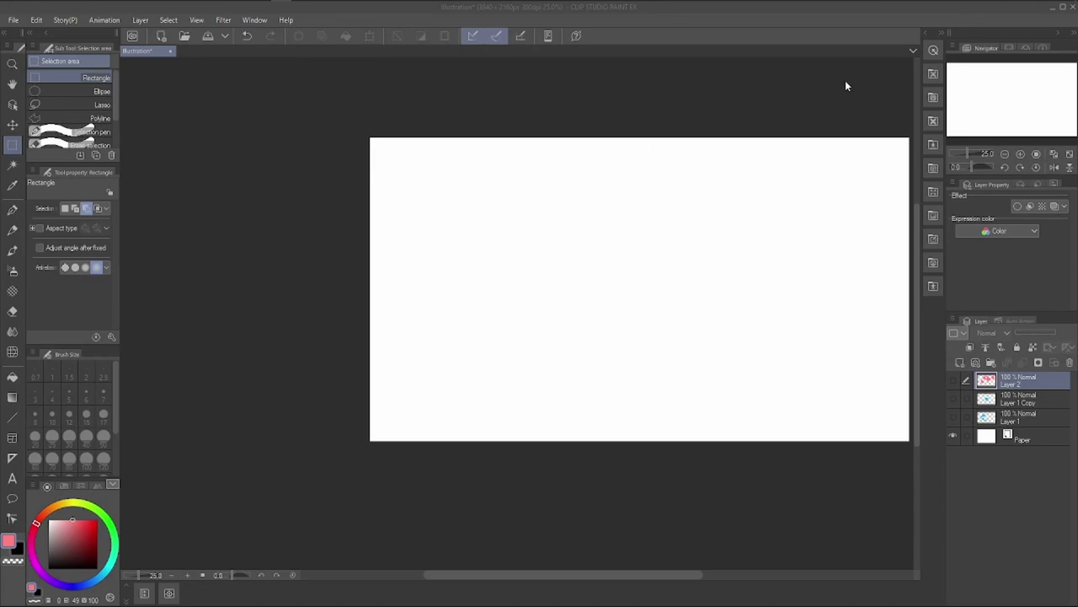
pyautogui.click(338, 258)
pyautogui.moveTo(425, 325); pyautogui.dragTo(274, 337)
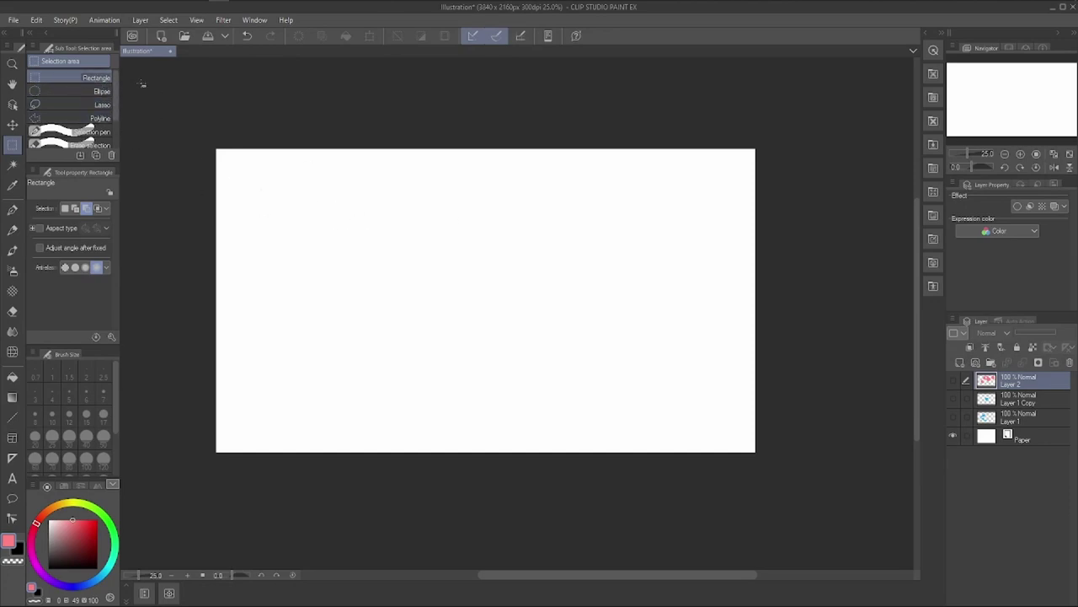
pyautogui.moveTo(329, 201); pyautogui.dragTo(604, 370)
pyautogui.click(958, 362)
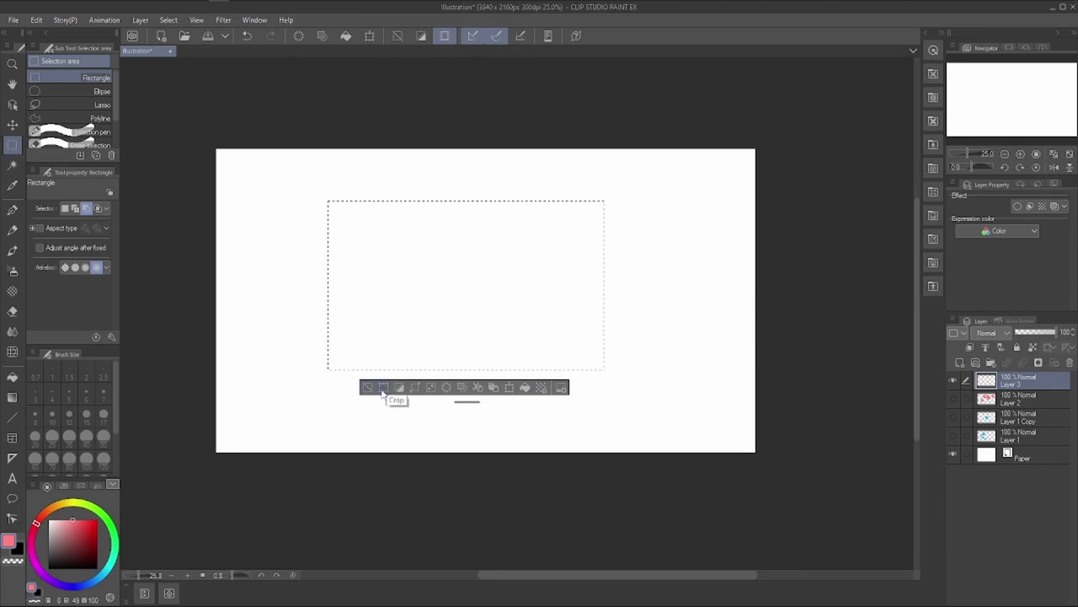
# Fill the rectangular selection with the coral pink and undo the fill.
pyautogui.click(525, 388)
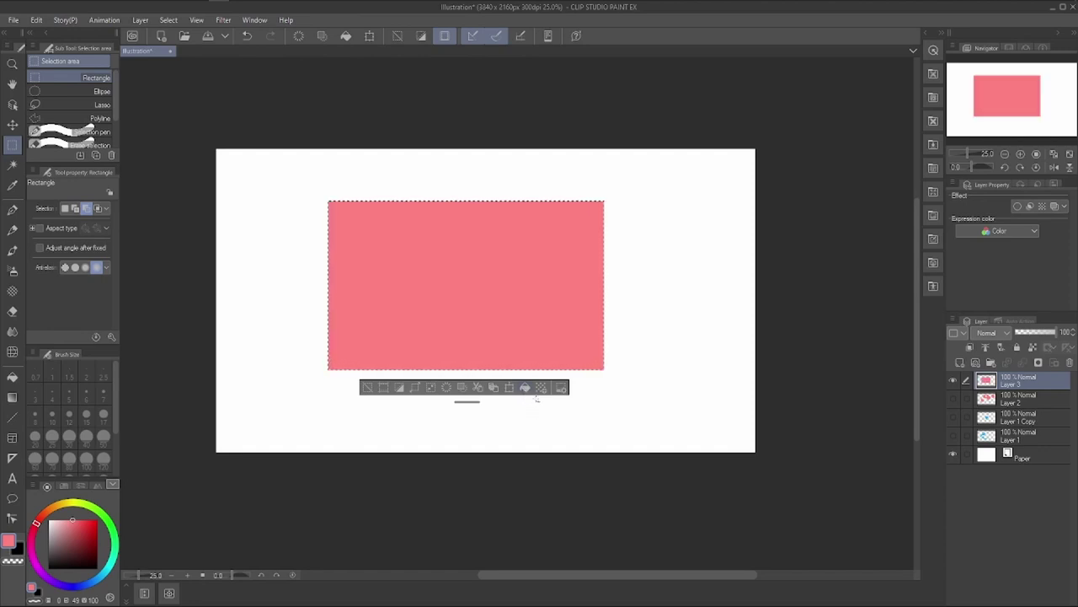
pyautogui.hotkey('ctrl', 'z')
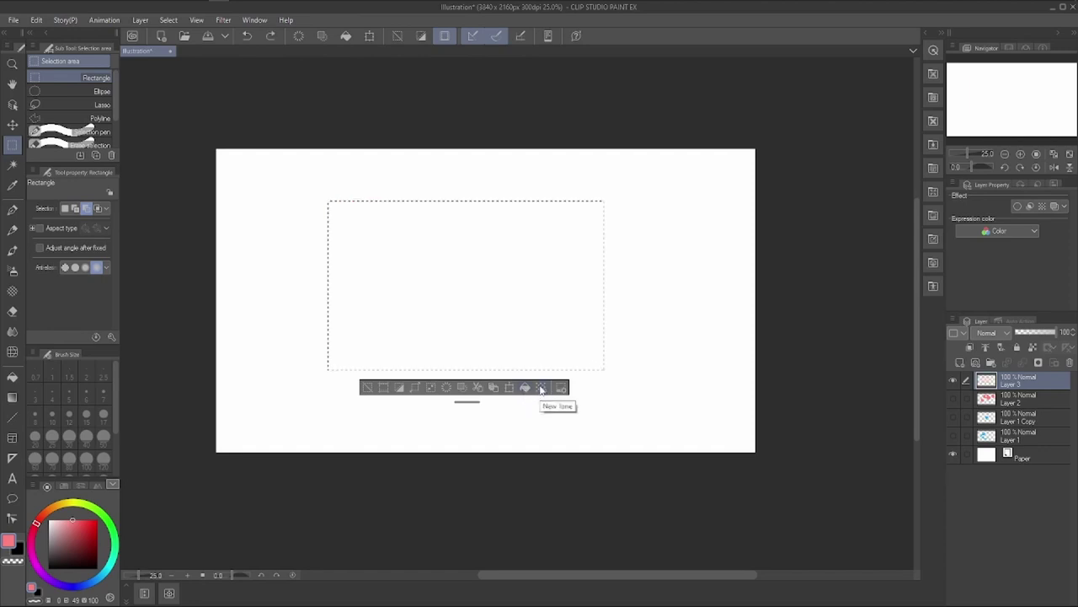
# Start a new tone for the rectangular selection and try several frequencies, ending with 70.0.
pyautogui.click(541, 389)
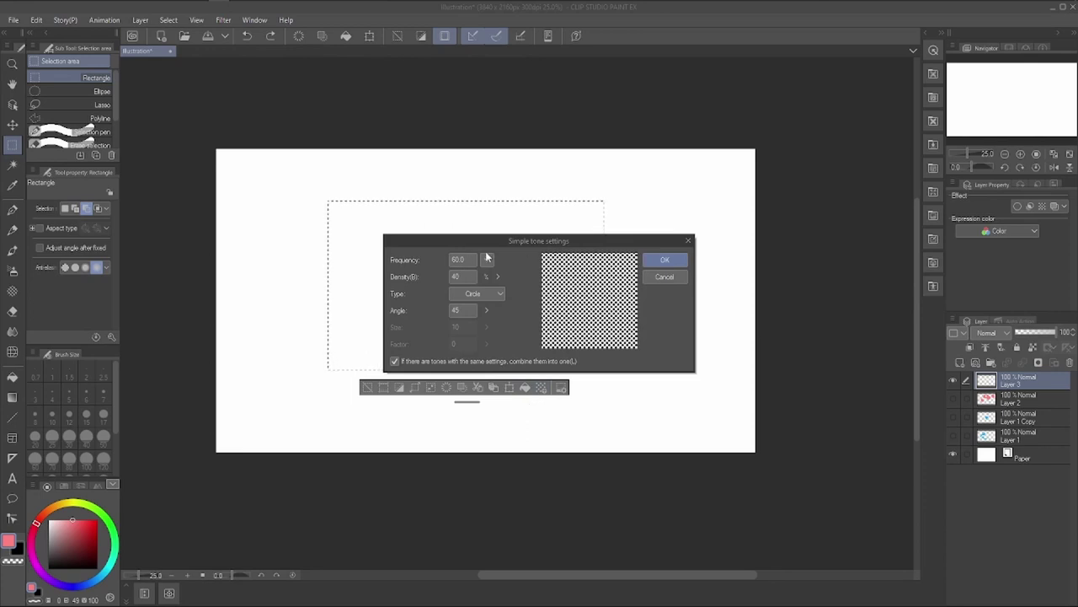
pyautogui.click(487, 260)
pyautogui.click(489, 262)
pyautogui.click(487, 259)
pyautogui.click(492, 274)
pyautogui.click(487, 260)
pyautogui.click(488, 327)
pyautogui.click(487, 260)
pyautogui.click(487, 354)
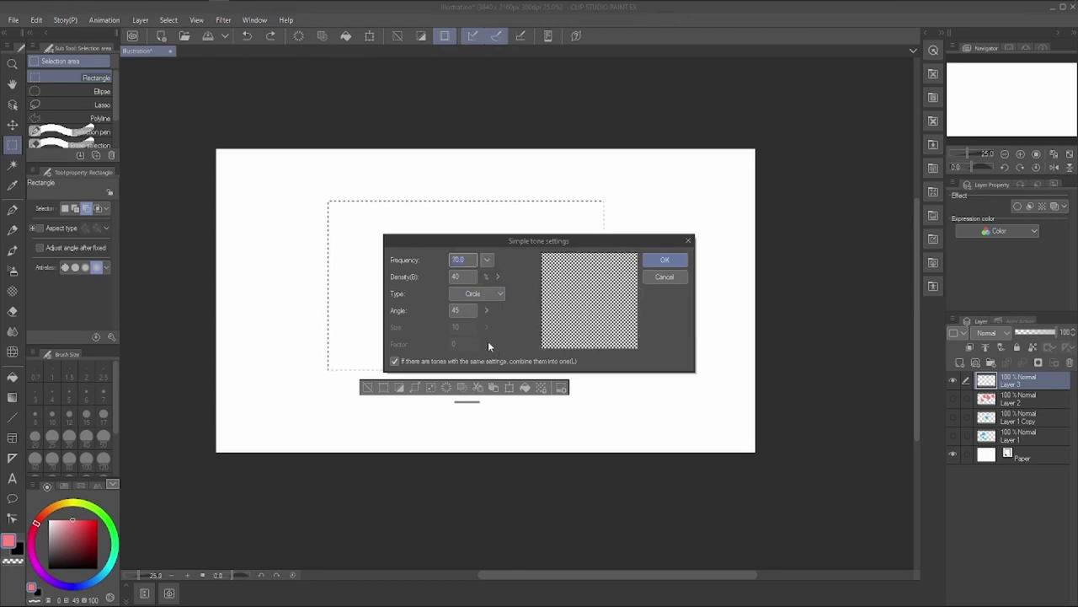
# Set the tone's frequency to 27.5 and its type to Carrot.
pyautogui.click(487, 260)
pyautogui.click(485, 273)
pyautogui.click(495, 295)
pyautogui.click(475, 319)
pyautogui.click(489, 294)
pyautogui.click(468, 414)
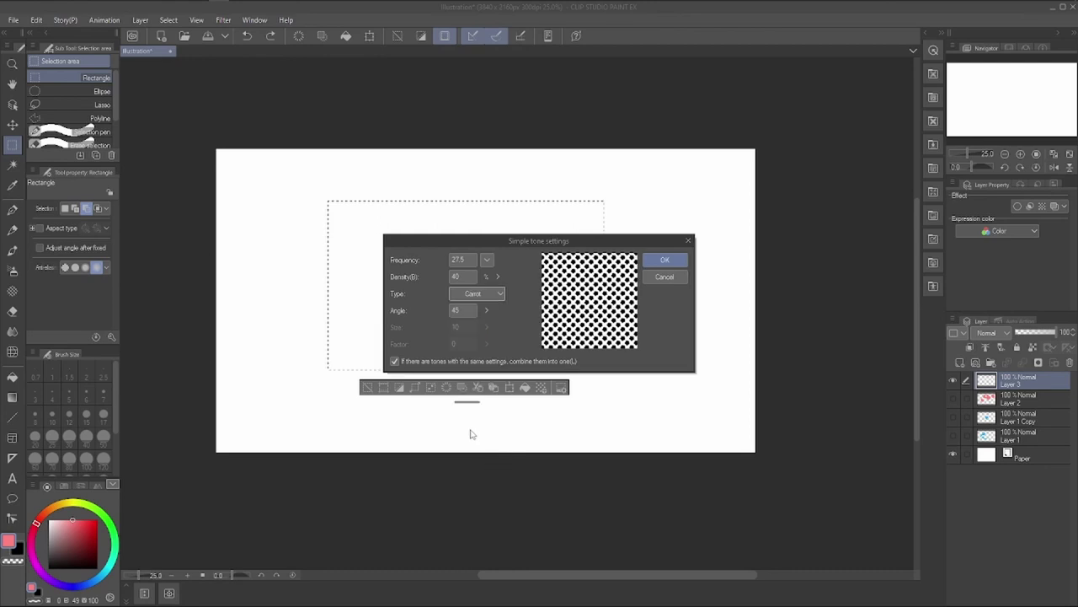
# Compare tone frequencies of 85.0 and 27.5, enter 0.1 as the frequency and apply the tone.
pyautogui.click(487, 259)
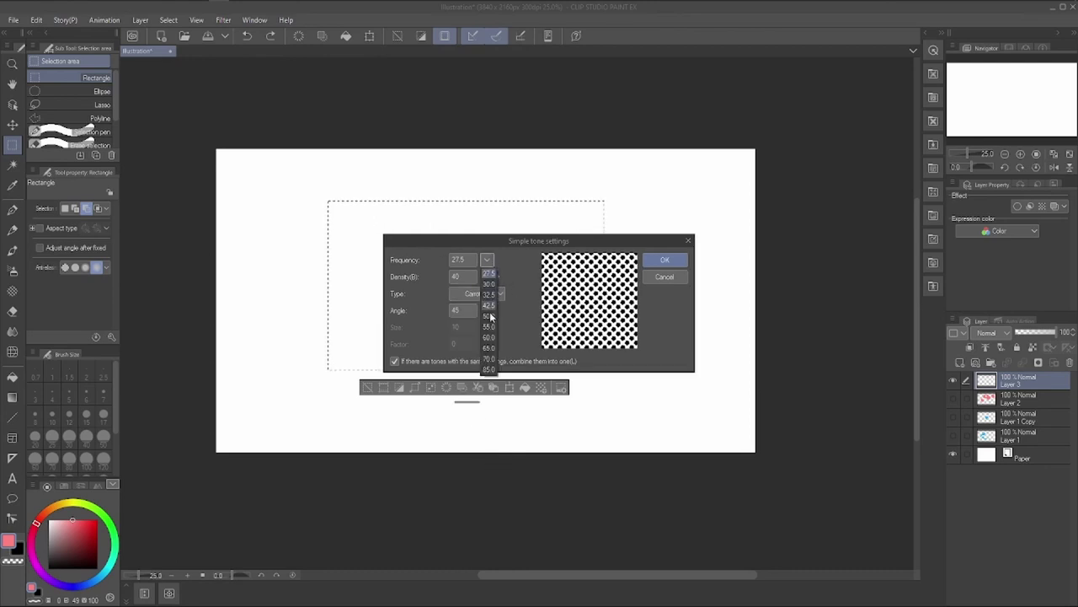
pyautogui.click(489, 370)
pyautogui.click(487, 260)
pyautogui.click(489, 274)
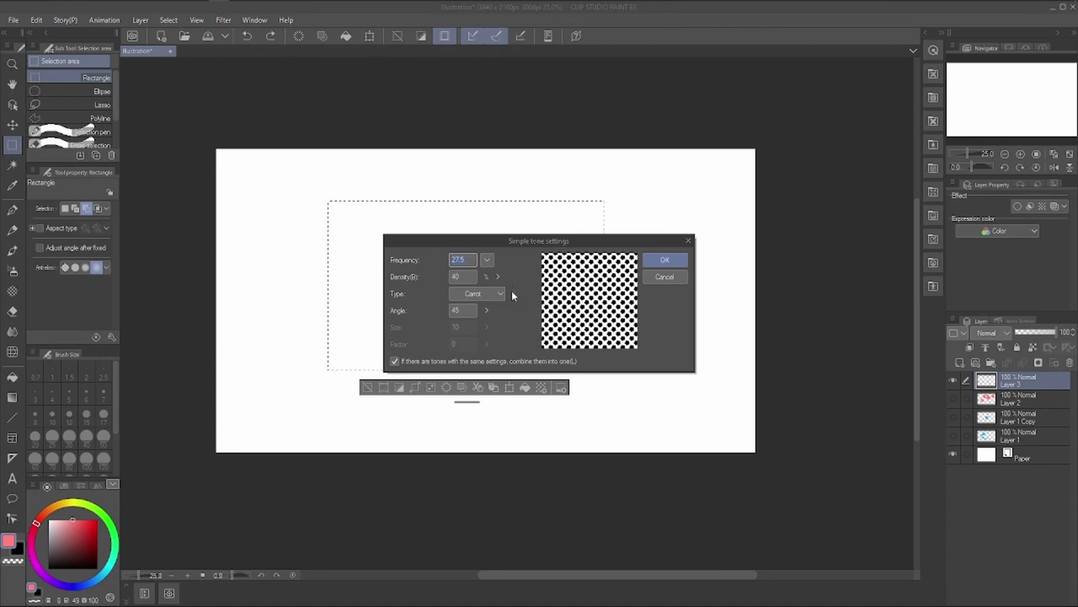
pyautogui.write('0.1')
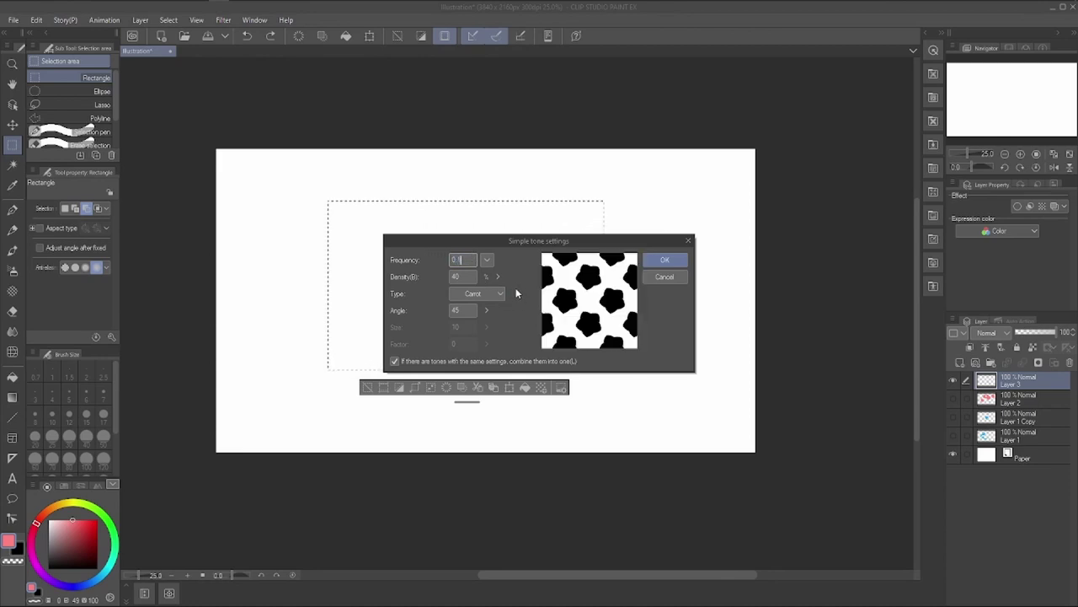
pyautogui.click(664, 262)
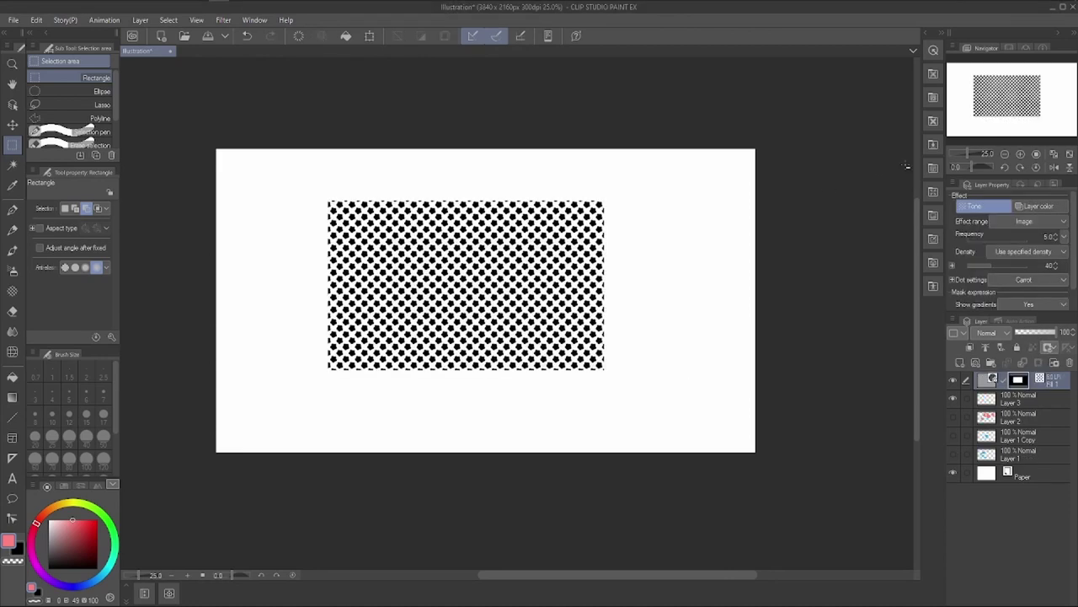
# Set the tone fill layer's colour to red and toggle the layer's visibility off and on.
pyautogui.moveTo(974, 150); pyautogui.dragTo(971, 150)
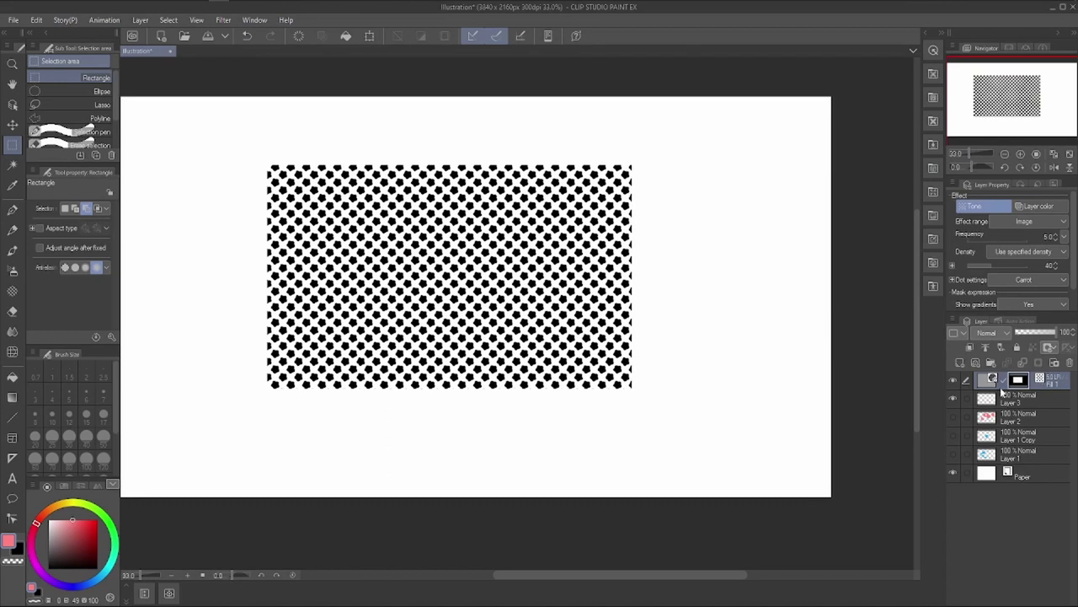
pyautogui.doubleClick(994, 380)
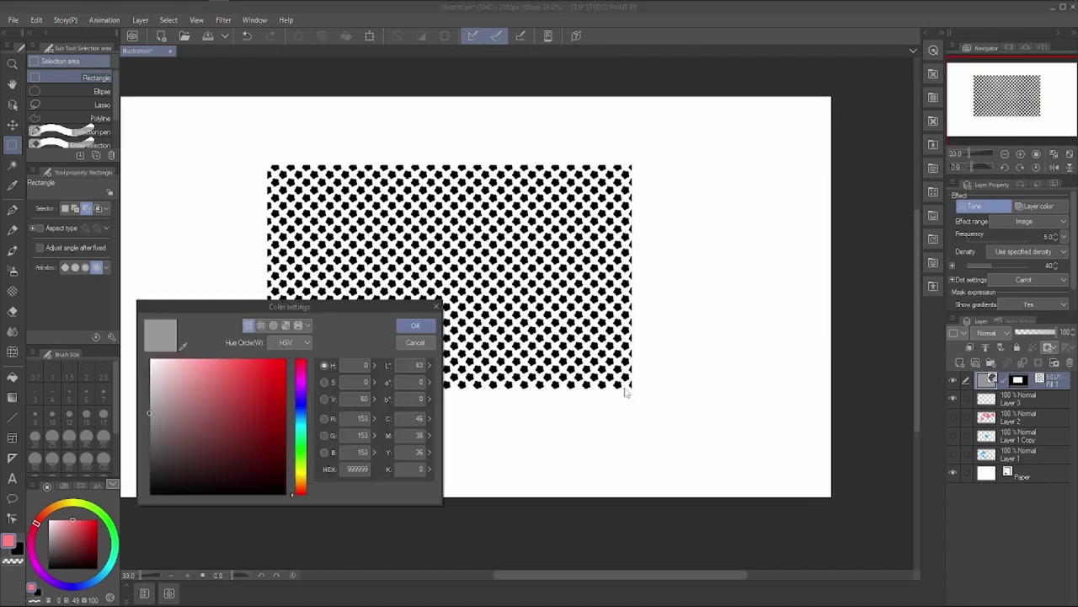
pyautogui.click(250, 373)
pyautogui.click(415, 325)
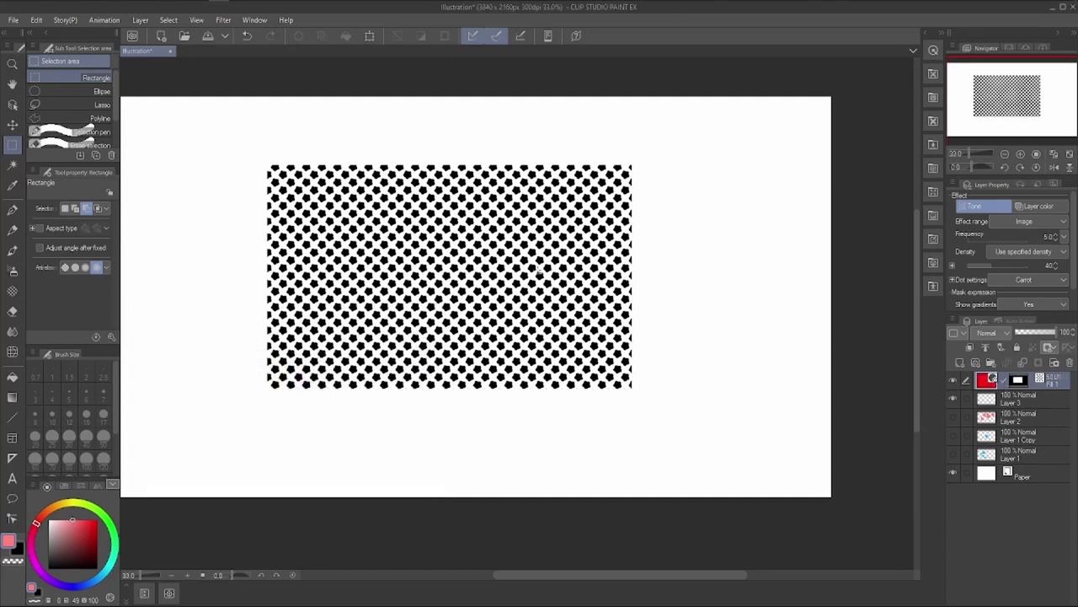
pyautogui.click(953, 382)
pyautogui.click(953, 381)
# Add a new raster layer above the tone fill layer and merge the two layers into one.
pyautogui.click(960, 362)
pyautogui.click(1040, 401)
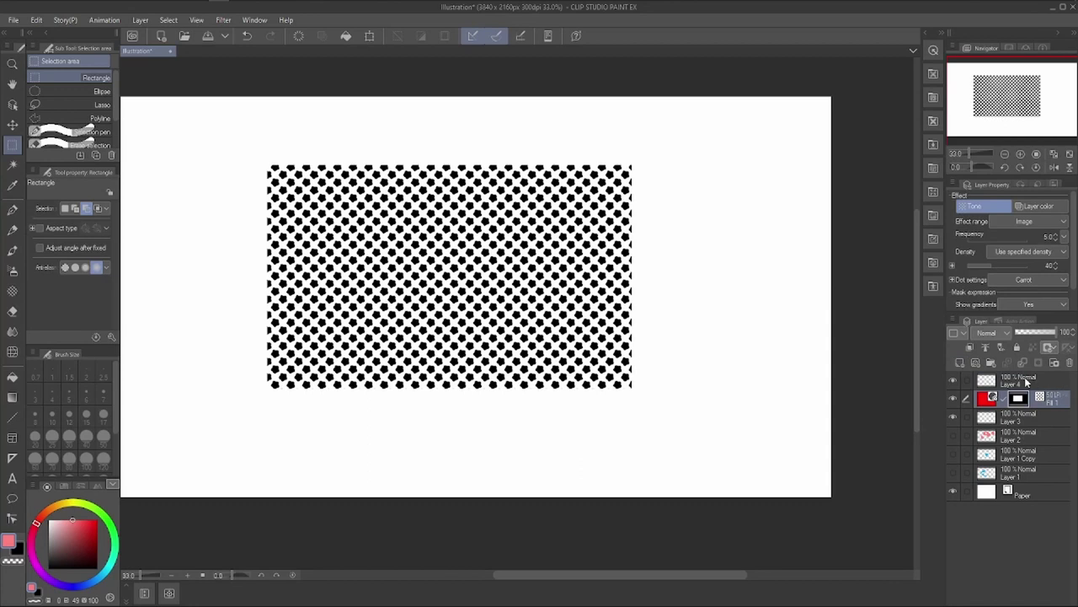
pyautogui.keyDown('ctrl'); pyautogui.click(1021, 378); pyautogui.keyUp('ctrl')
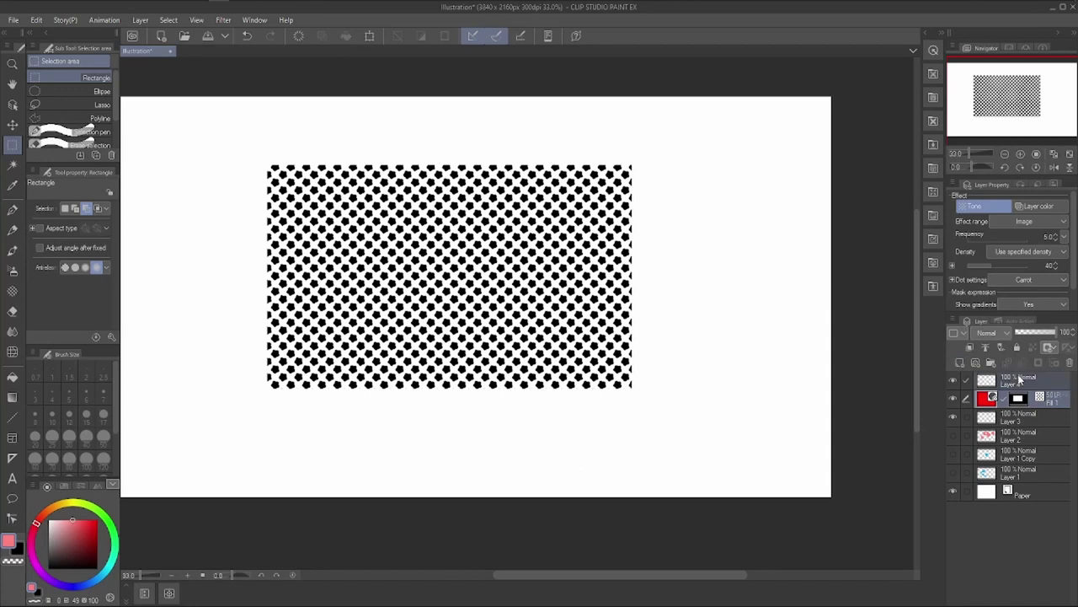
pyautogui.rightClick(1011, 384)
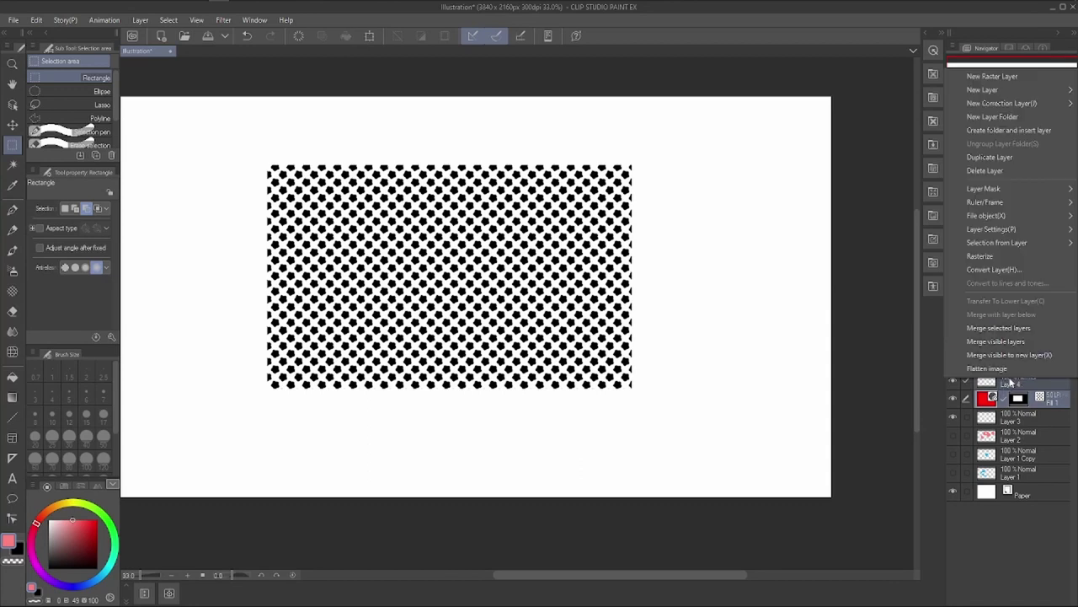
pyautogui.click(991, 328)
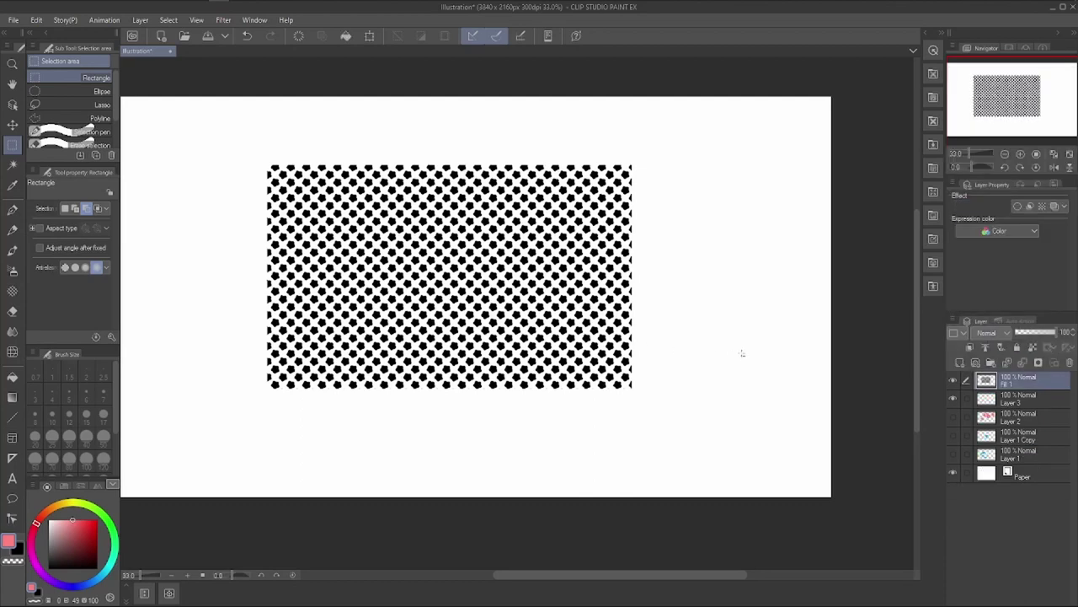
# Transform the pentagon-pattern fill by moving it down and to the left on the canvas, and apply the change.
pyautogui.hotkey('ctrl', 't')
pyautogui.moveTo(563, 329); pyautogui.dragTo(635, 300)
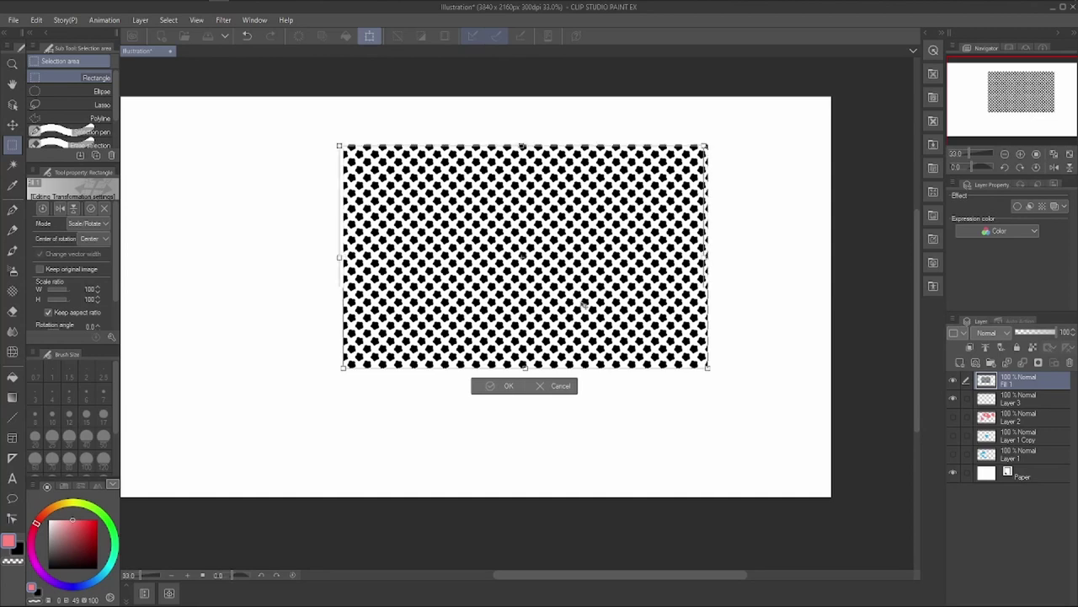
pyautogui.moveTo(598, 299); pyautogui.dragTo(454, 353)
pyautogui.click(351, 440)
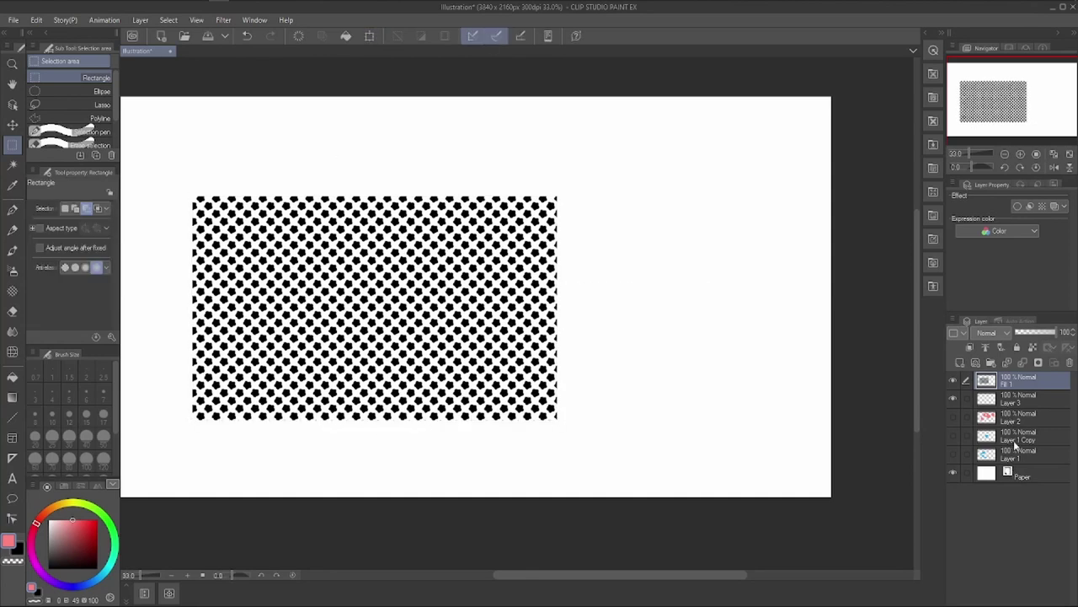
# Delete all layers from Layer 1 up to Fill 1, keeping only the Paper layer.
pyautogui.click(1007, 455)
pyautogui.keyDown('shift'); pyautogui.click(1011, 383); pyautogui.keyUp('shift')
pyautogui.click(1070, 362)
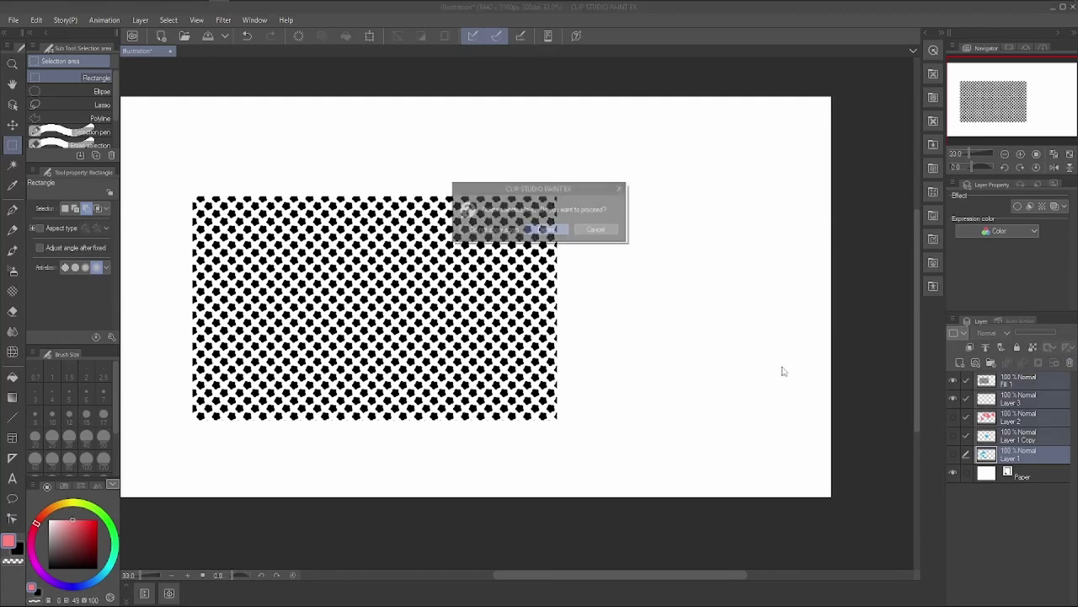
pyautogui.click(548, 230)
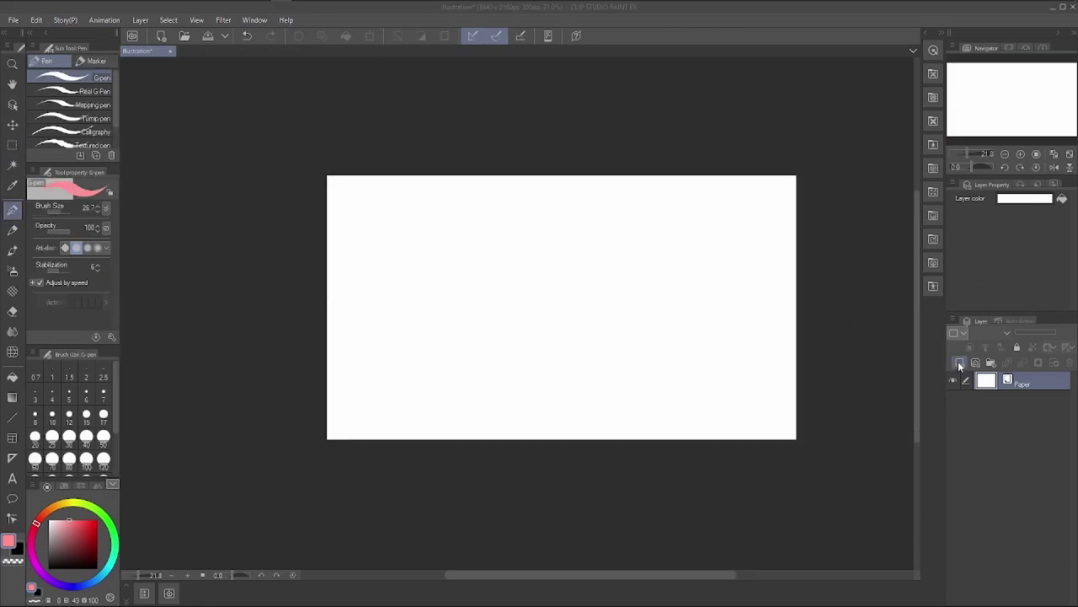
# Add a new raster layer and paint overlapping light pink and dark red blobs with an enlarged G-pen.
pyautogui.click(959, 365)
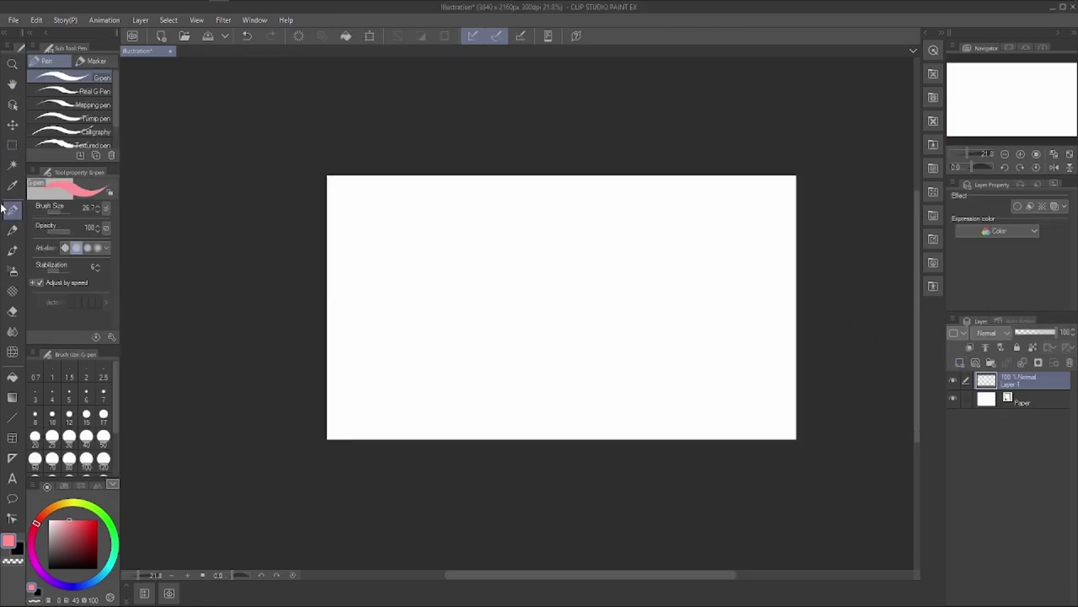
pyautogui.moveTo(64, 212)
pyautogui.mouseDown()
pyautogui.moveTo(84, 212)
pyautogui.moveTo(65, 210)
pyautogui.mouseUp()
pyautogui.moveTo(512, 269)
pyautogui.mouseDown()
pyautogui.moveTo(476, 301)
pyautogui.moveTo(552, 267)
pyautogui.moveTo(587, 302)
pyautogui.moveTo(519, 308)
pyautogui.moveTo(533, 345)
pyautogui.moveTo(582, 325)
pyautogui.mouseUp()
pyautogui.click(86, 537)
# Auto-select the dark red blob with the Refer to all layers option, and clear that selection.
pyautogui.click(13, 166)
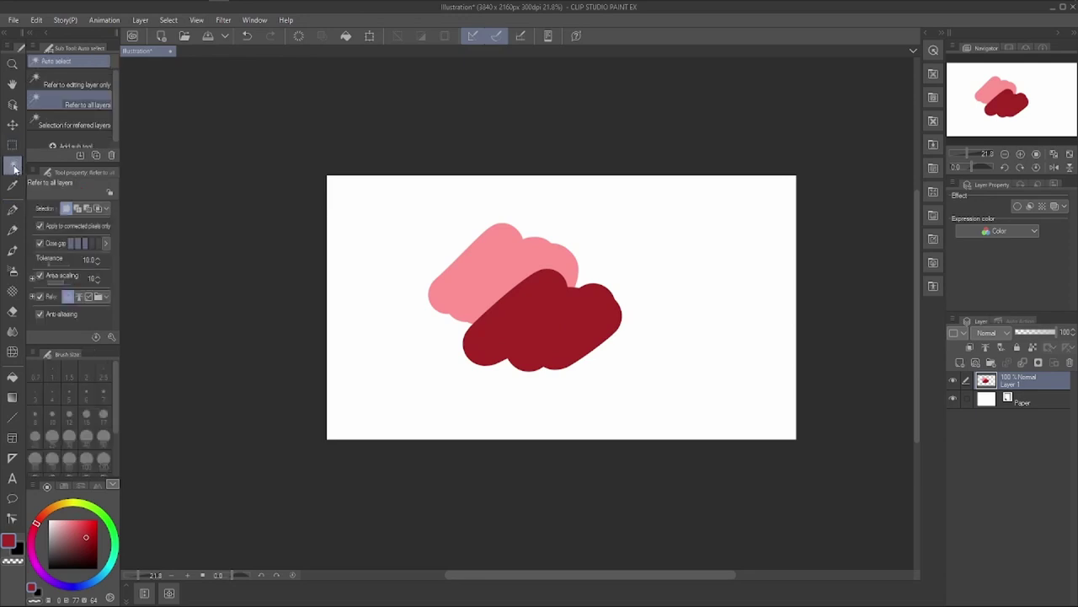
pyautogui.click(557, 328)
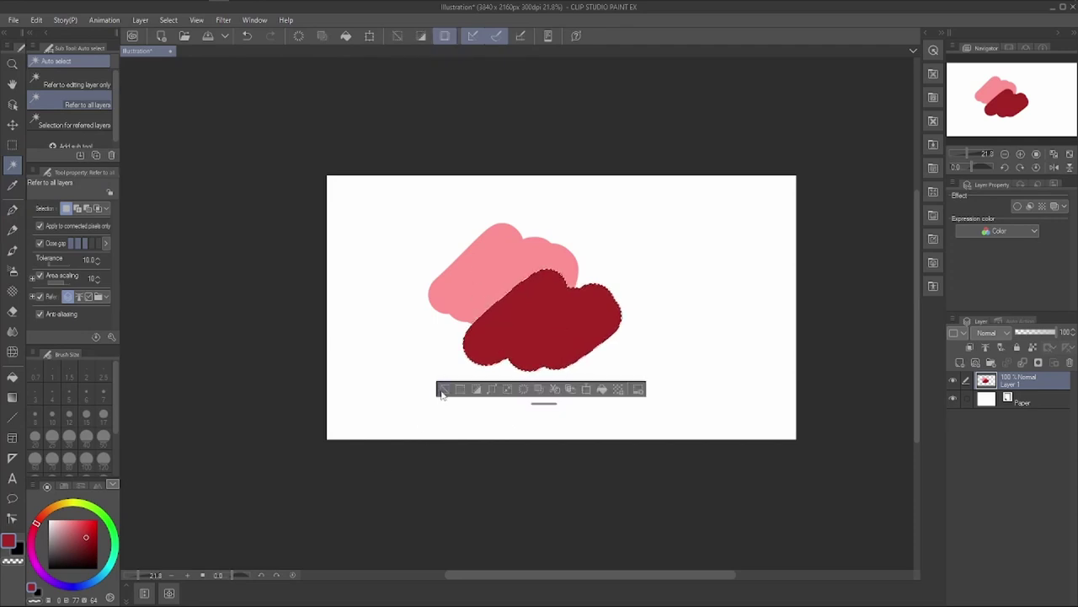
pyautogui.click(445, 389)
# Auto-select the light pink blob and add the dark red blob to the selection using the add-to-selection mode.
pyautogui.click(494, 354)
pyautogui.click(505, 247)
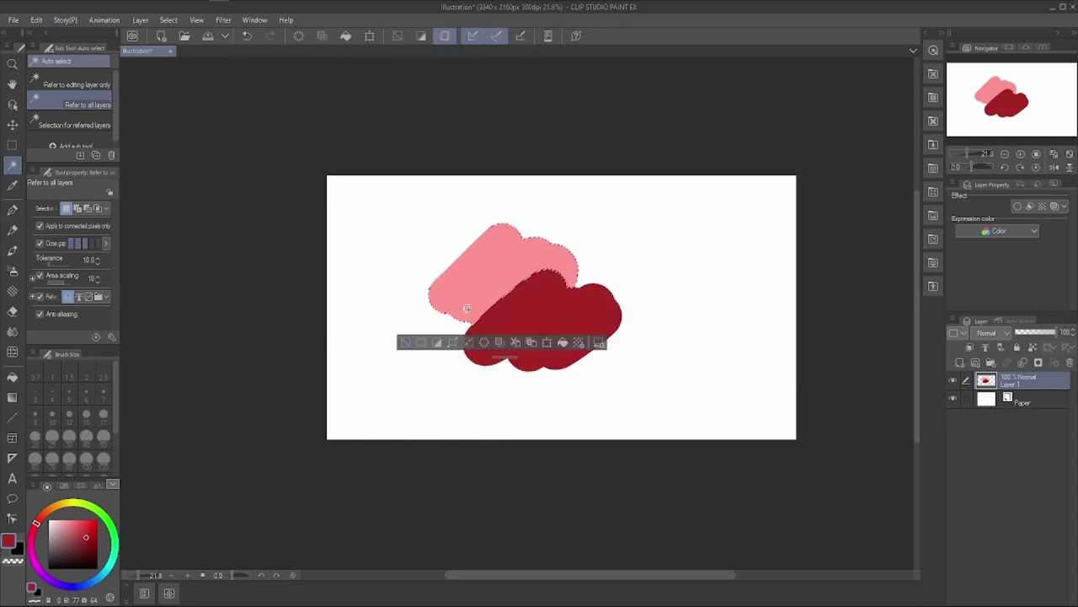
pyautogui.click(79, 213)
pyautogui.click(527, 301)
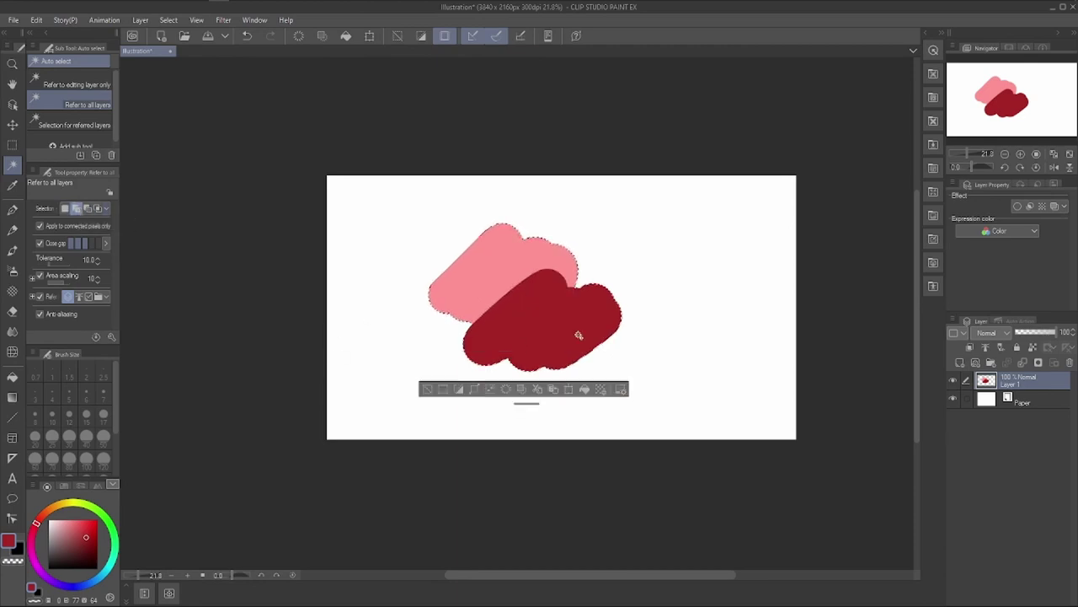
# Compare the settings of the rectangle selection and auto select tools, and clear the selection of both blobs.
pyautogui.click(13, 144)
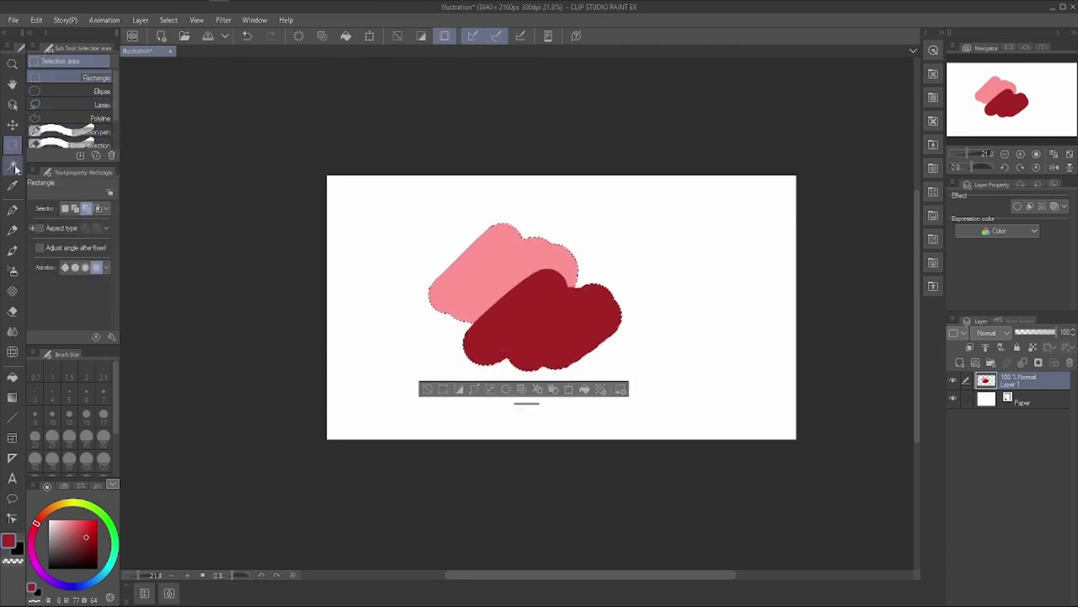
pyautogui.click(13, 165)
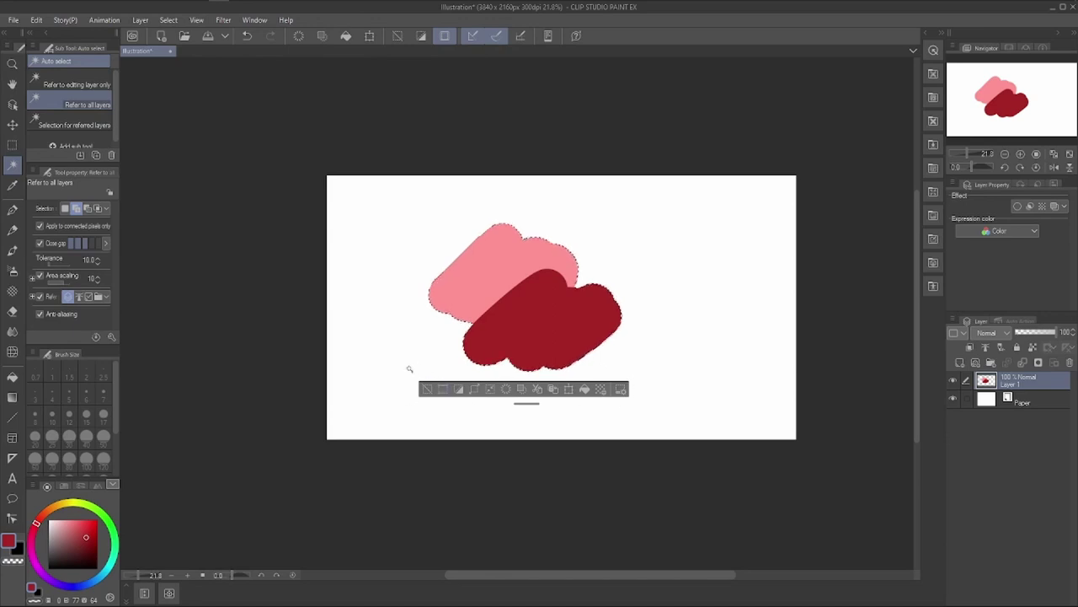
pyautogui.click(13, 146)
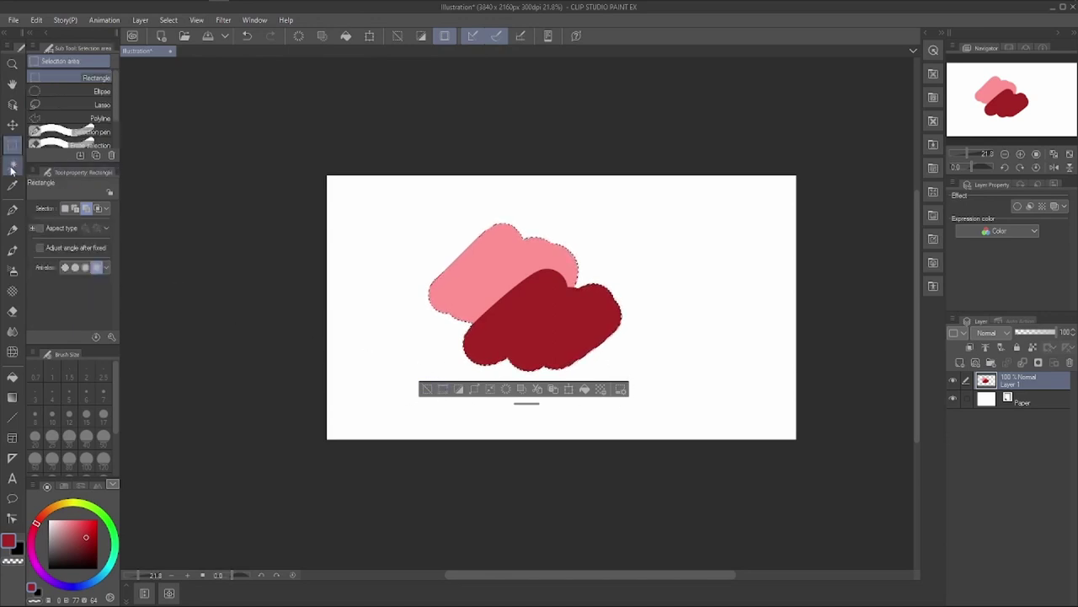
pyautogui.click(13, 164)
pyautogui.hotkey('ctrl', 'd')
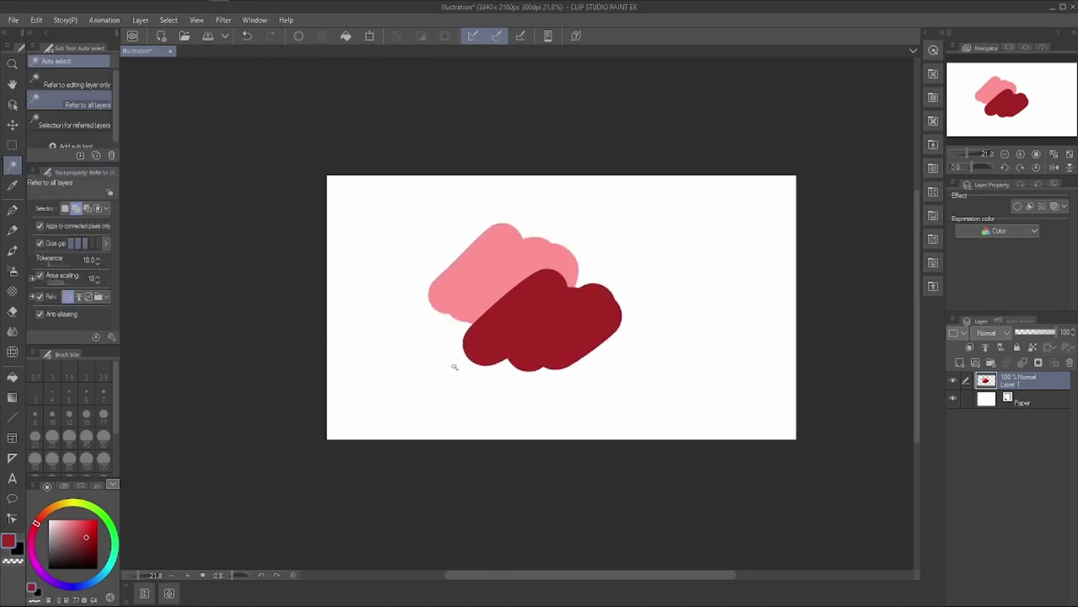
# Auto-select the light pink blob, cut it from Layer 1 and paste it onto its own layer.
pyautogui.click(481, 273)
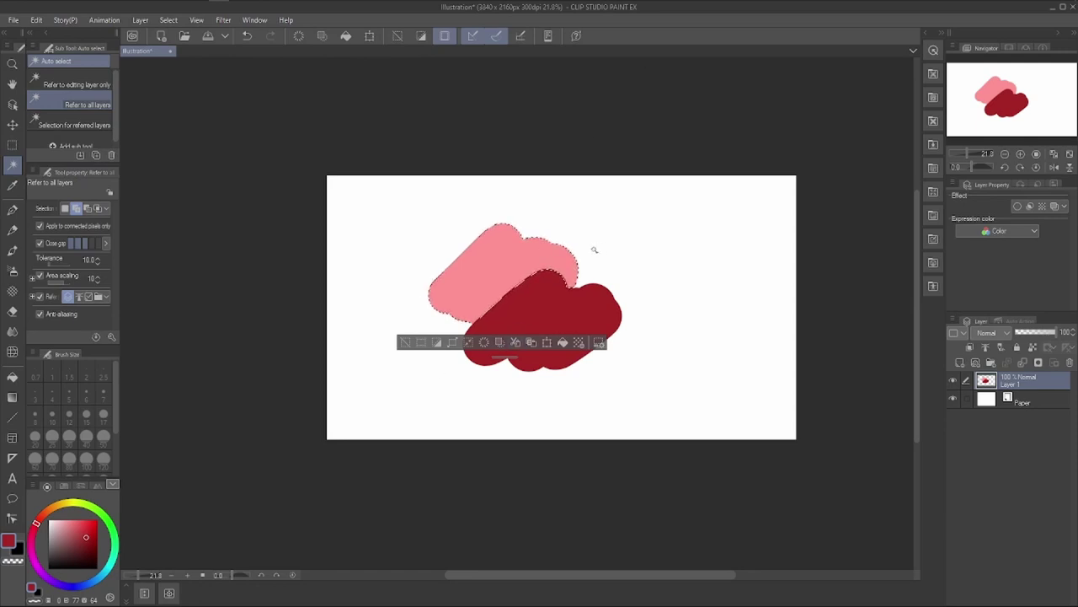
pyautogui.press('Delete')
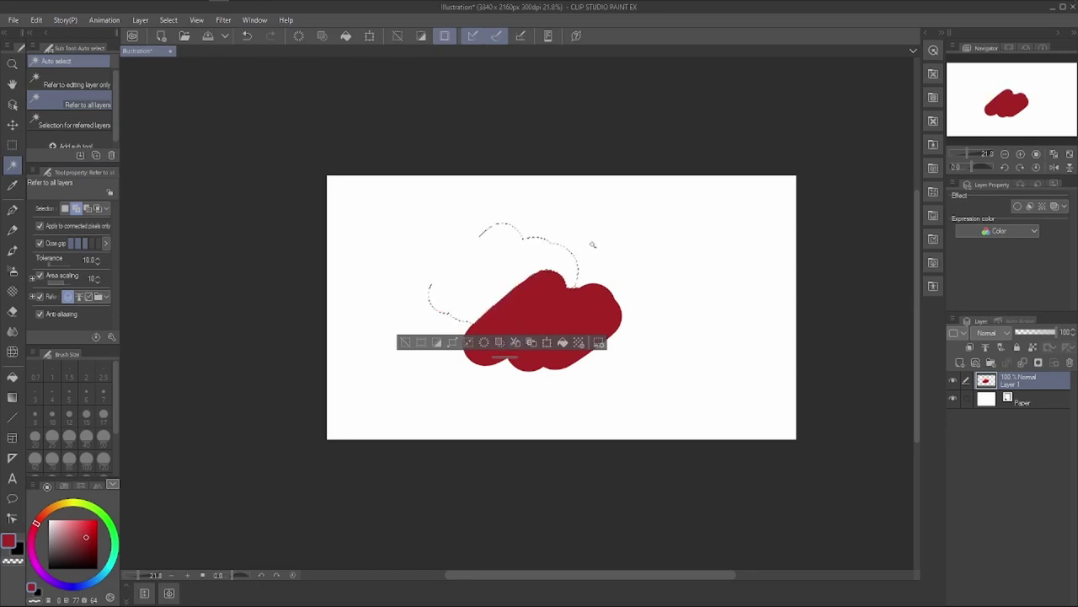
pyautogui.hotkey('ctrl', 'v')
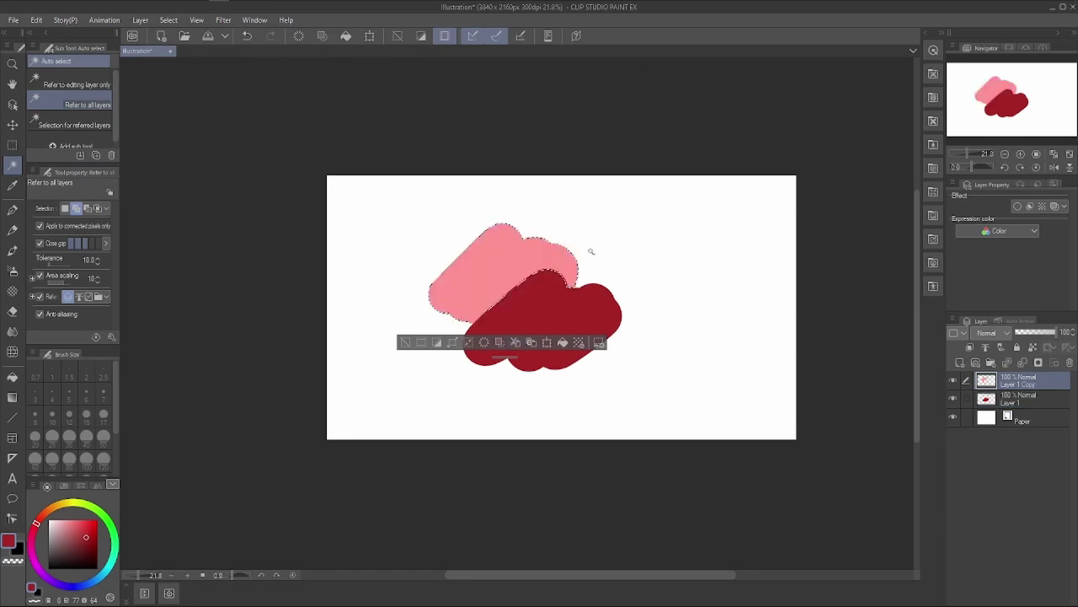
# Check the separated blobs by toggling each layer's visibility, and clear the selection.
pyautogui.click(957, 381)
pyautogui.click(957, 381)
pyautogui.click(957, 397)
pyautogui.click(957, 398)
pyautogui.hotkey('ctrl', 'd')
# Examine the cut edge between the pink and dark red blobs up close, showing each layer on its own.
pyautogui.click(975, 154)
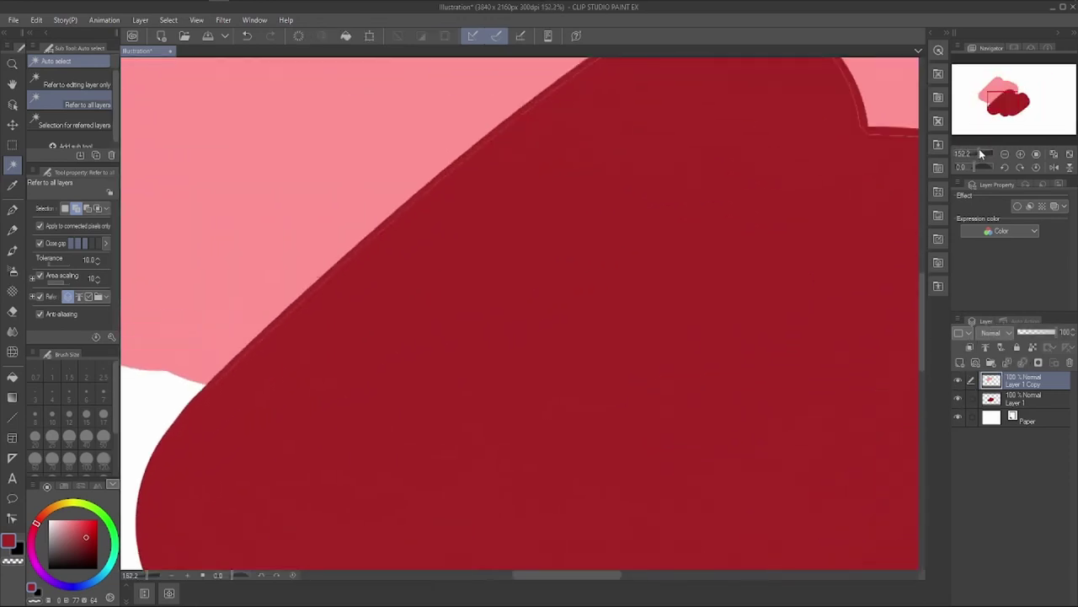
pyautogui.click(957, 398)
pyautogui.scroll(3, 784, 316)
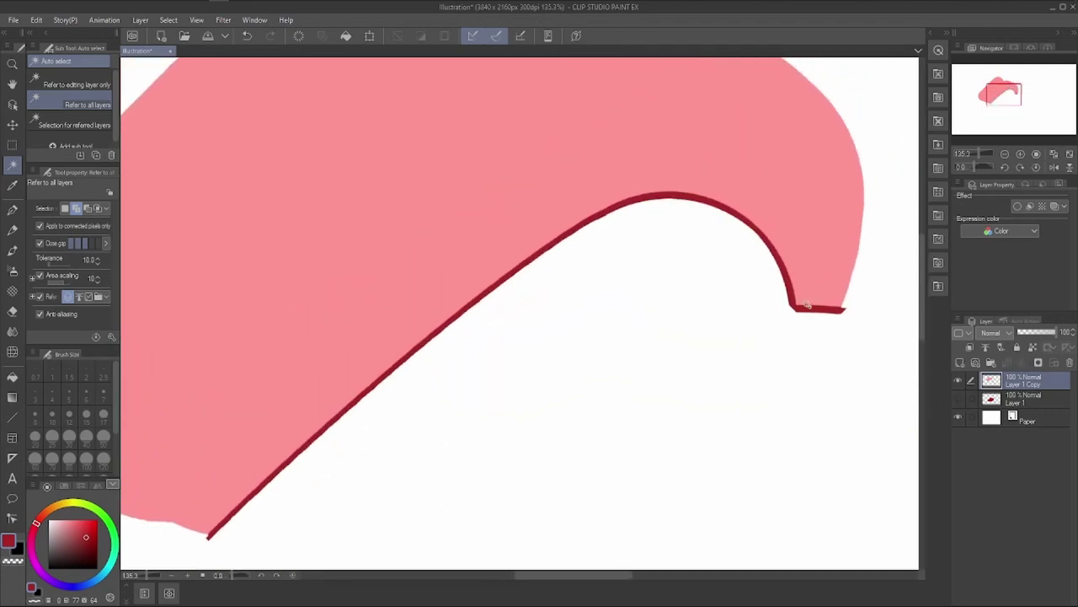
pyautogui.click(958, 379)
pyautogui.click(958, 400)
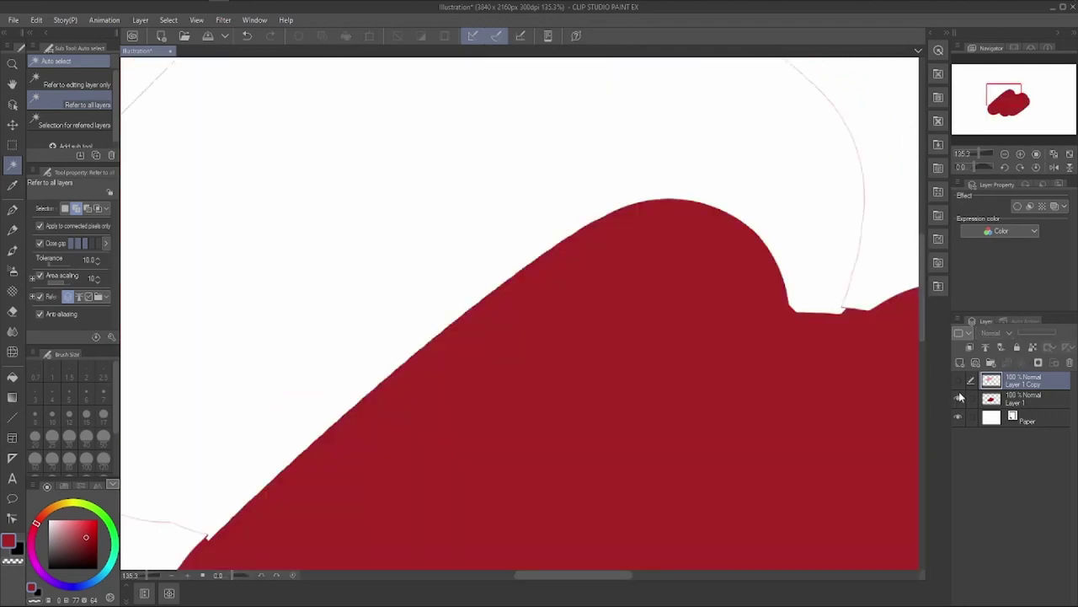
pyautogui.click(958, 399)
pyautogui.click(958, 379)
pyautogui.moveTo(740, 345); pyautogui.dragTo(974, 295)
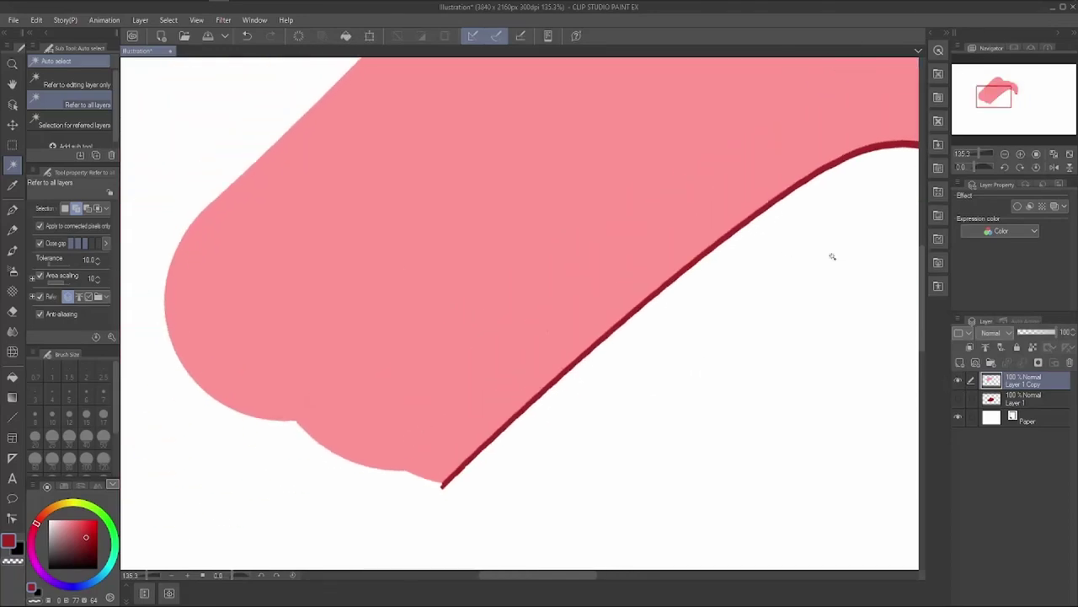
# Hide the Layer 1 Copy layer and add a new raster layer above it.
pyautogui.click(958, 380)
pyautogui.click(960, 363)
pyautogui.moveTo(974, 153)
pyautogui.mouseDown()
pyautogui.moveTo(963, 153)
pyautogui.moveTo(973, 150)
pyautogui.mouseUp()
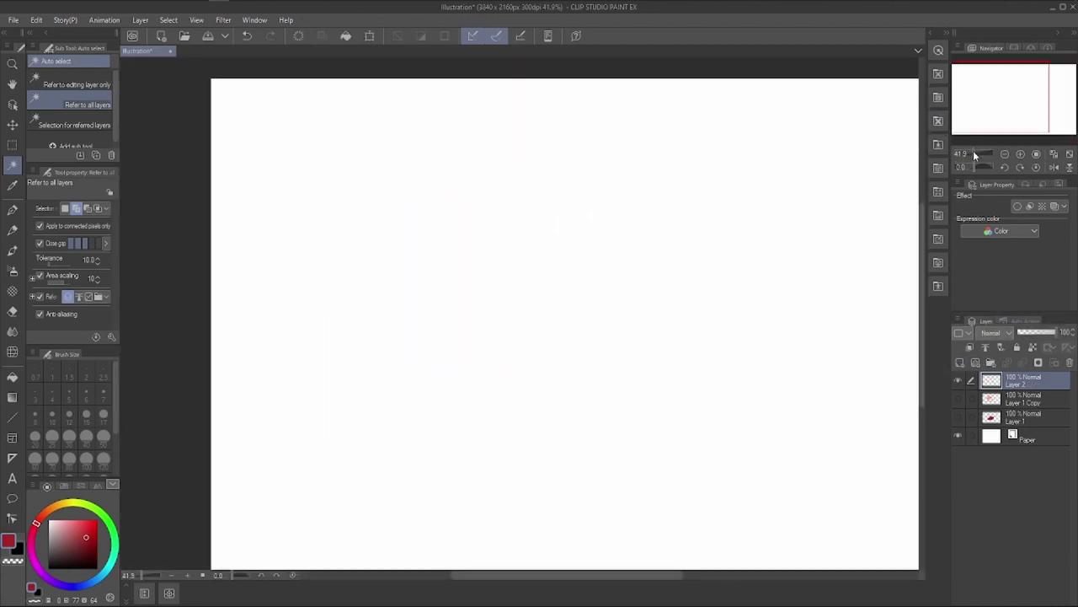
# Draw a large black rounded outline with the G-pen, leaving a small gap at its upper left, and undo any extra strokes.
pyautogui.click(11, 209)
pyautogui.click(61, 211)
pyautogui.press('x')
pyautogui.moveTo(60, 211); pyautogui.dragTo(64, 211)
pyautogui.moveTo(436, 187)
pyautogui.mouseDown()
pyautogui.moveTo(621, 447)
pyautogui.moveTo(484, 165)
pyautogui.moveTo(433, 173)
pyautogui.moveTo(440, 180)
pyautogui.moveTo(428, 149)
pyautogui.mouseUp()
pyautogui.hotkey('ctrl', 'z')
pyautogui.hotkey('ctrl', 'z')
# Try to auto-select the inside of the black outline with Close gap at its lowest level, and clear the selection.
pyautogui.click(12, 165)
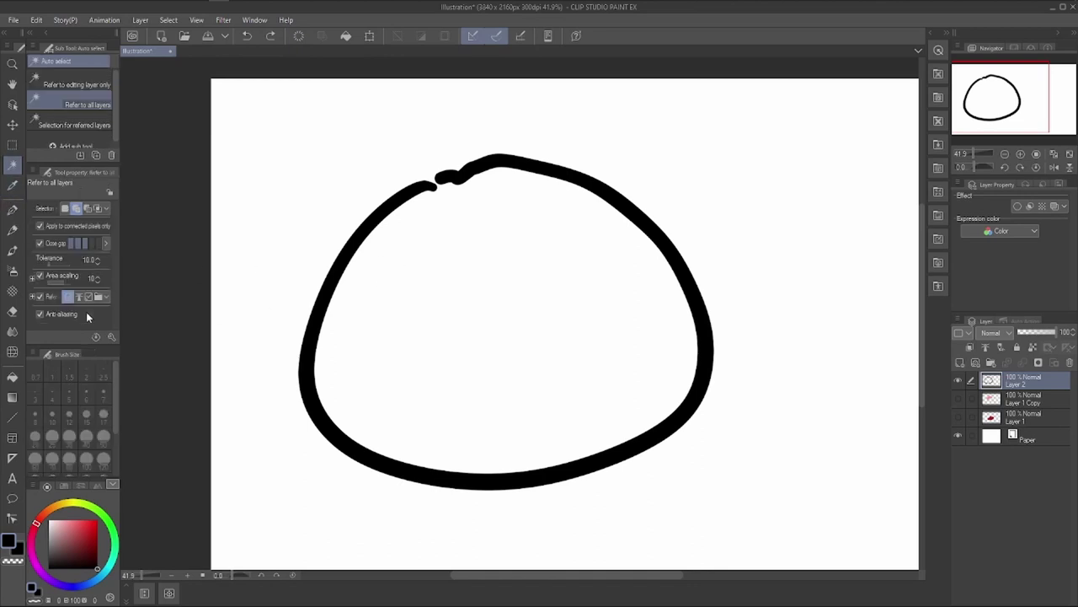
pyautogui.click(75, 244)
pyautogui.click(470, 249)
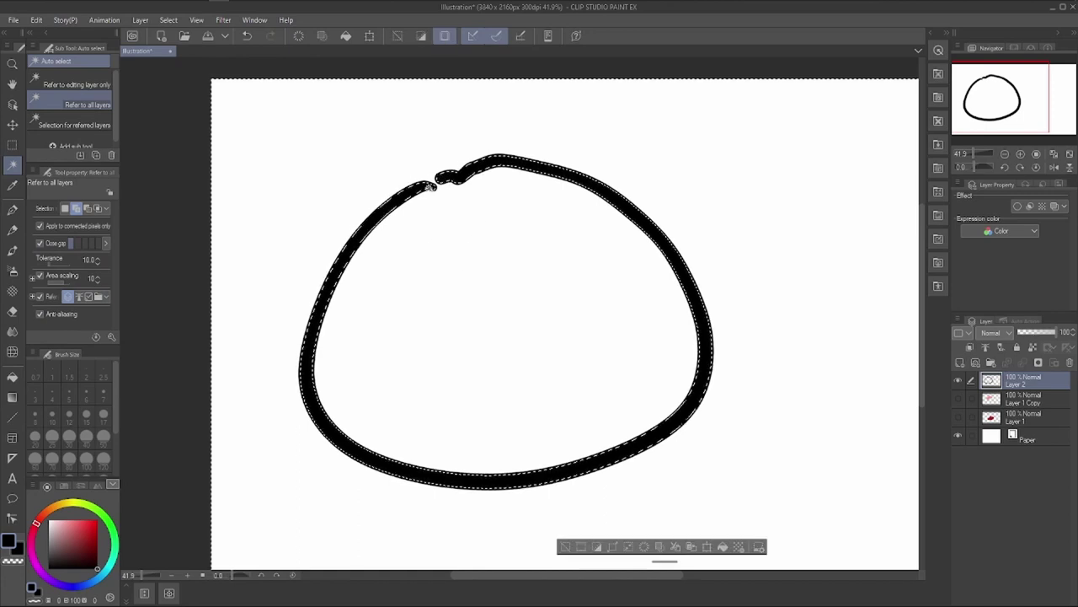
pyautogui.hotkey('ctrl', 'd')
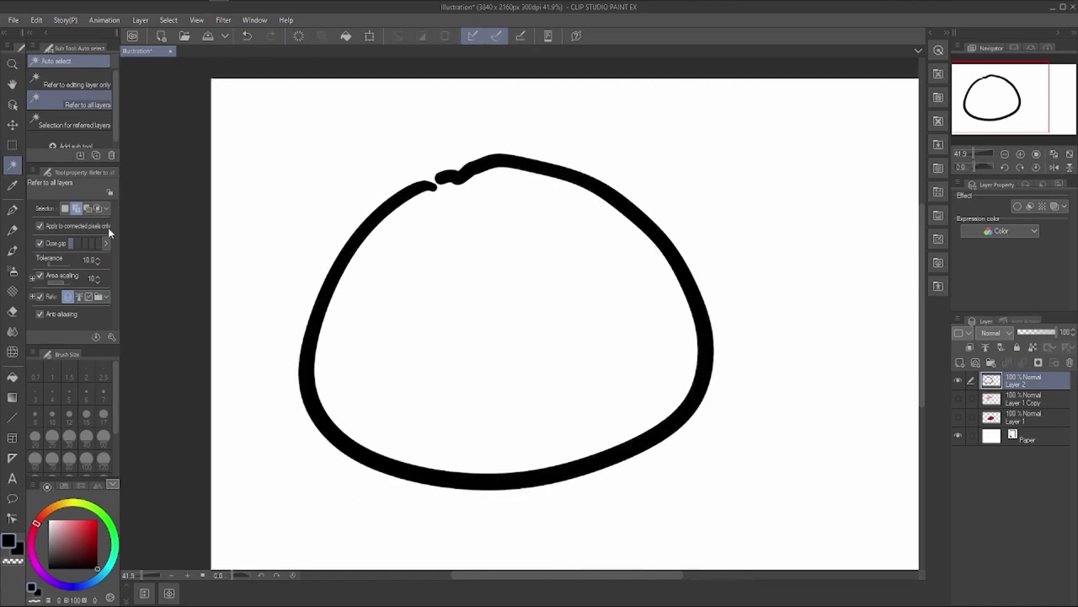
# Auto-select the outline's interior with Close gap at its highest level, fill it with light red and deselect.
pyautogui.click(465, 280)
pyautogui.click(85, 529)
pyautogui.click(564, 492)
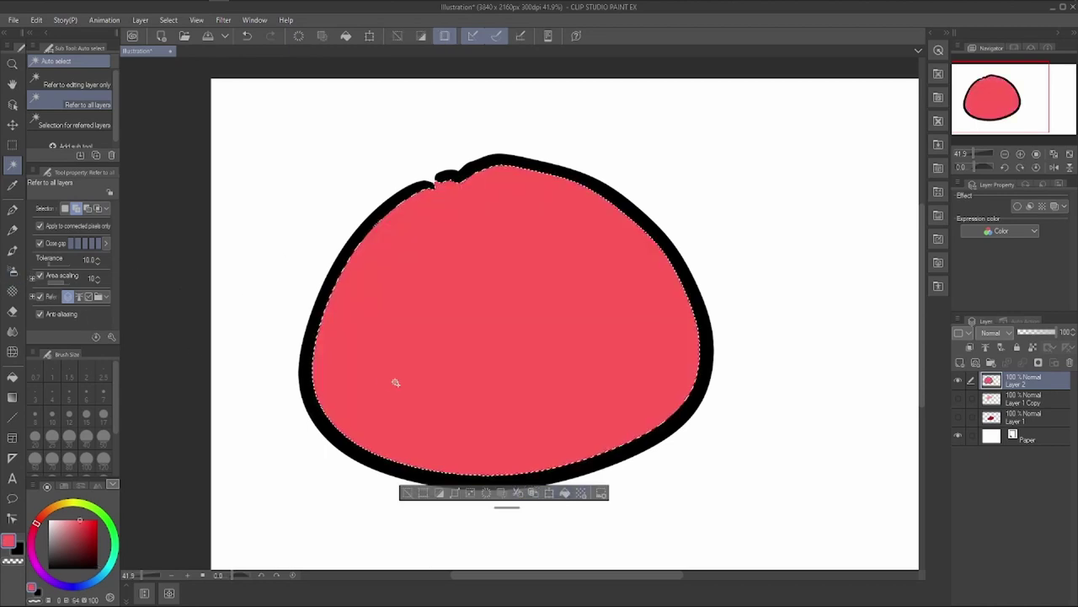
pyautogui.hotkey('ctrl', 'd')
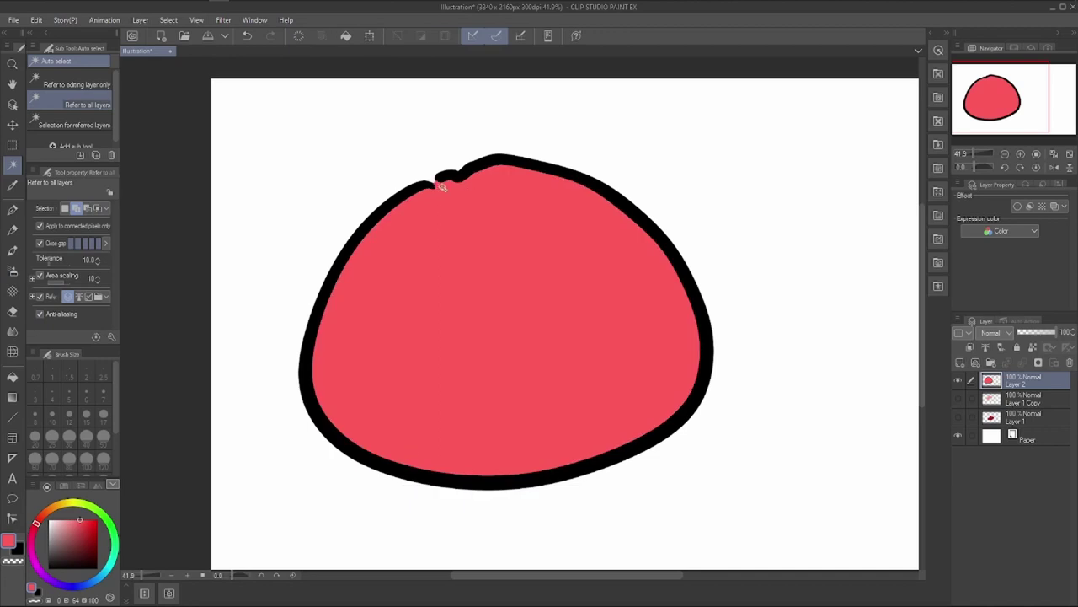
# Delete Layer 2, Layer 1 Copy and Layer 1, keeping only the Paper layer.
pyautogui.click(967, 153)
pyautogui.moveTo(968, 153); pyautogui.dragTo(975, 157)
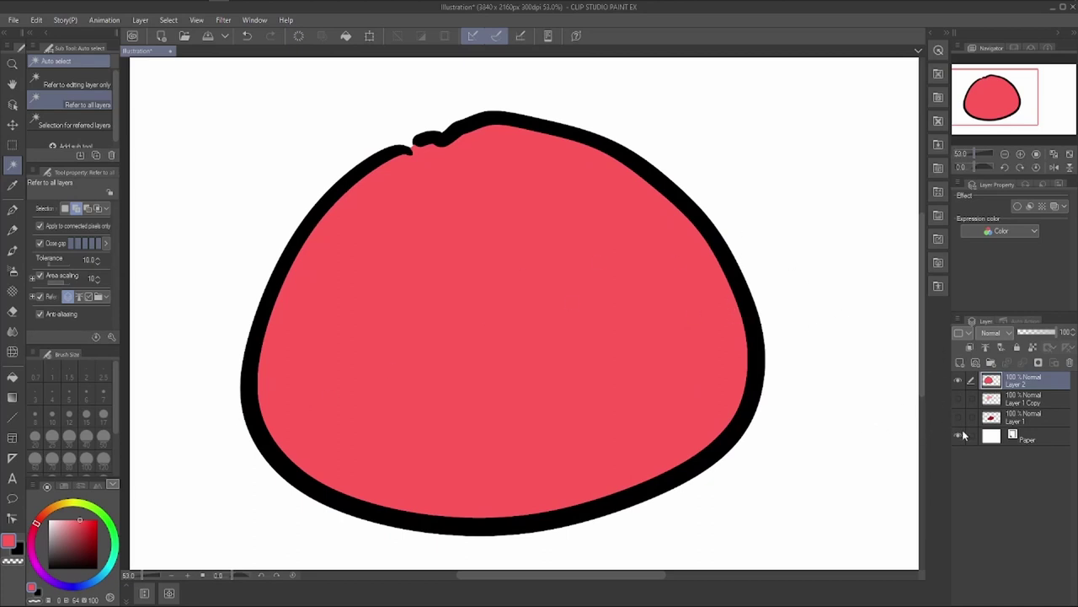
pyautogui.click(1014, 419)
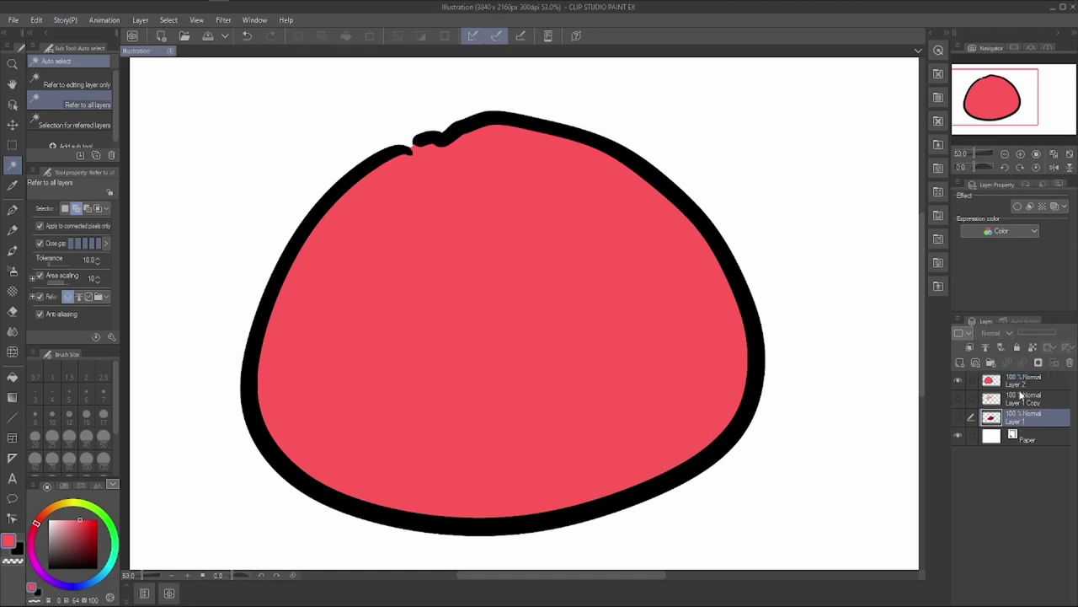
pyautogui.click(1069, 362)
pyautogui.click(550, 229)
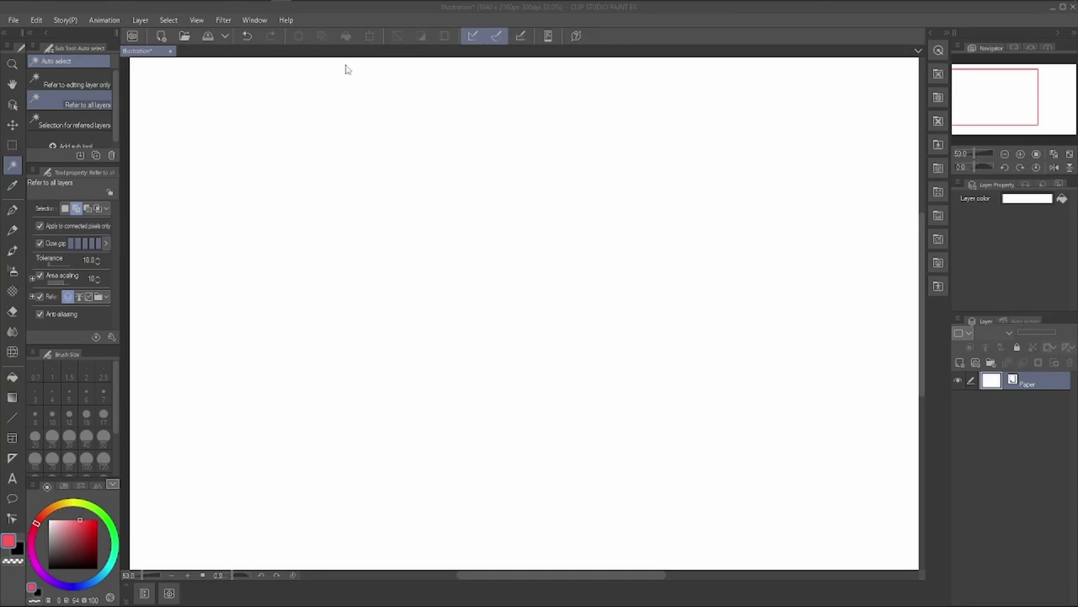
# Add a new raster layer and scribble a dark red patch and an overlapping light pink patch with the G-pen.
pyautogui.click(13, 185)
pyautogui.click(92, 529)
pyautogui.click(13, 209)
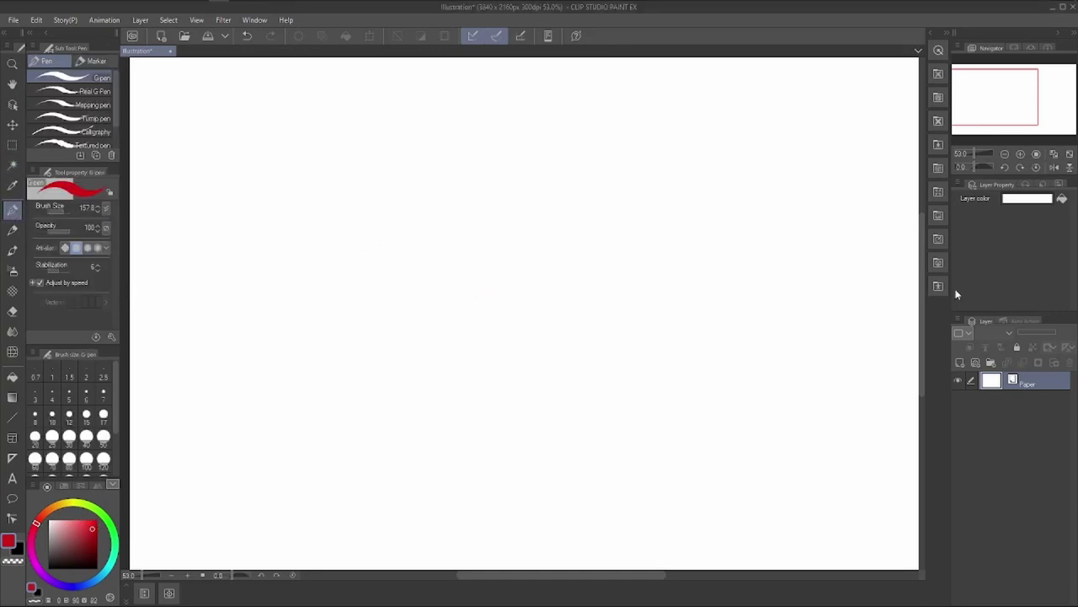
pyautogui.click(959, 362)
pyautogui.moveTo(371, 244)
pyautogui.mouseDown()
pyautogui.moveTo(430, 181)
pyautogui.moveTo(383, 307)
pyautogui.mouseUp()
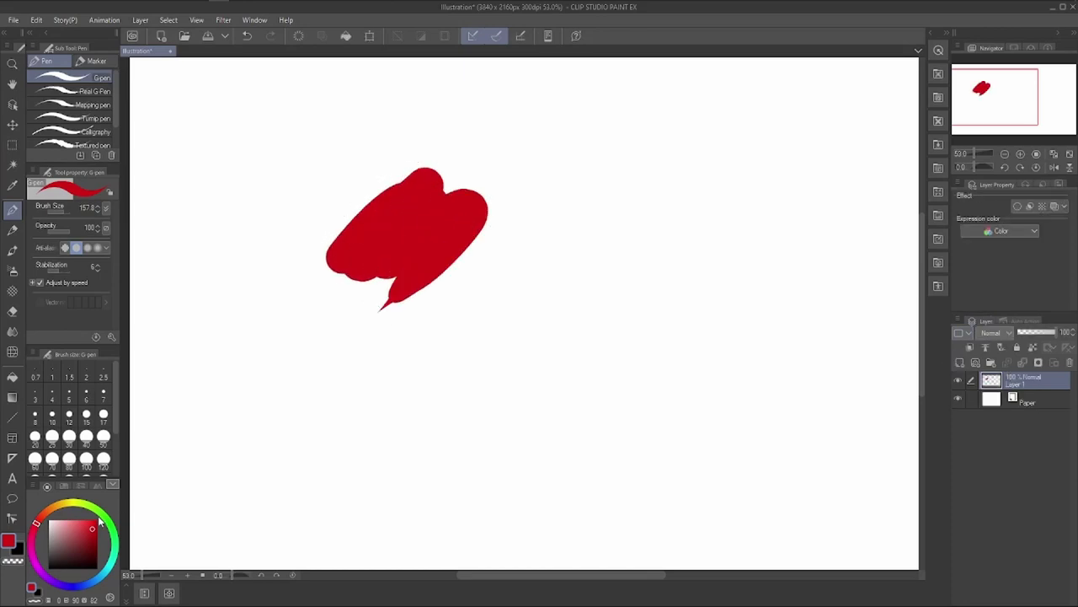
pyautogui.click(74, 520)
pyautogui.moveTo(513, 288)
pyautogui.mouseDown()
pyautogui.moveTo(406, 263)
pyautogui.moveTo(297, 318)
pyautogui.mouseUp()
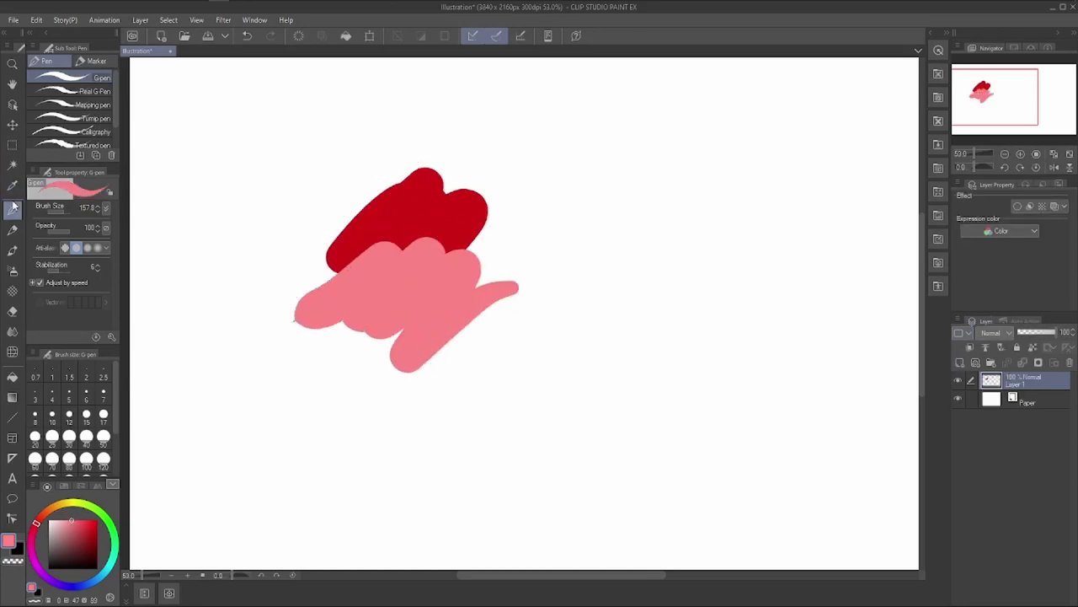
# Sample the dark red from the painted patch as the drawing color with the Eyedropper's Pick displayed color.
pyautogui.click(13, 186)
pyautogui.click(390, 210)
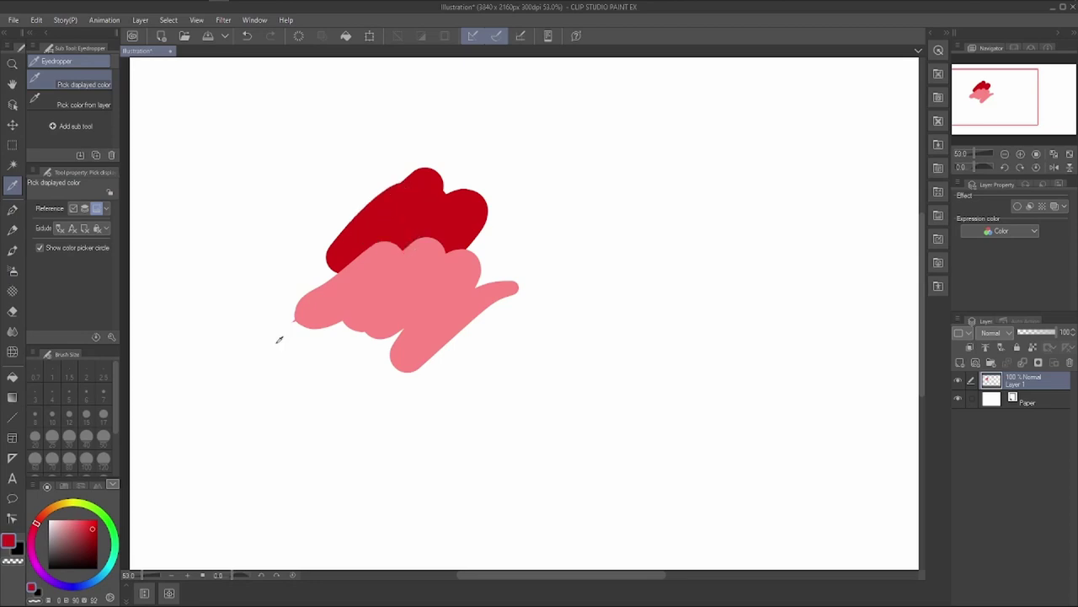
pyautogui.moveTo(392, 210); pyautogui.dragTo(361, 226)
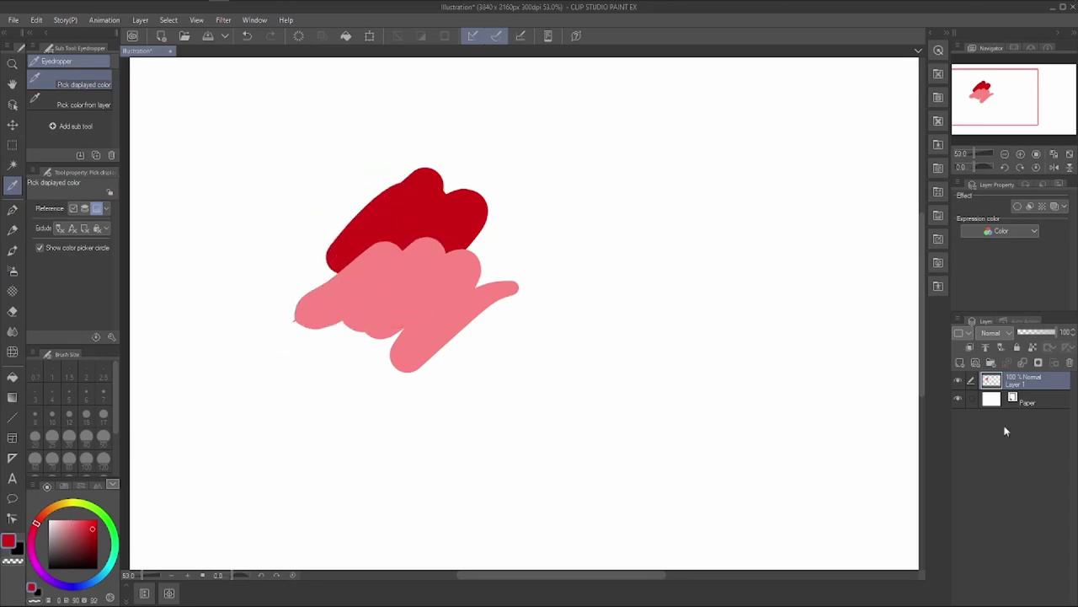
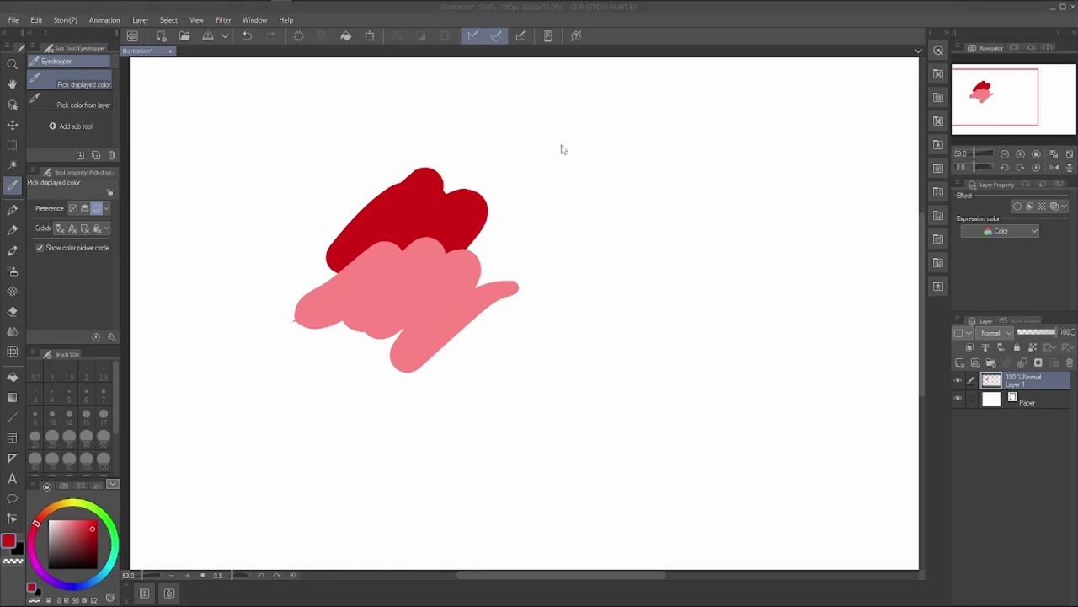
# Open the main color's Color settings dialog to view its options and cancel it without changes.
pyautogui.click(8, 542)
pyautogui.click(8, 544)
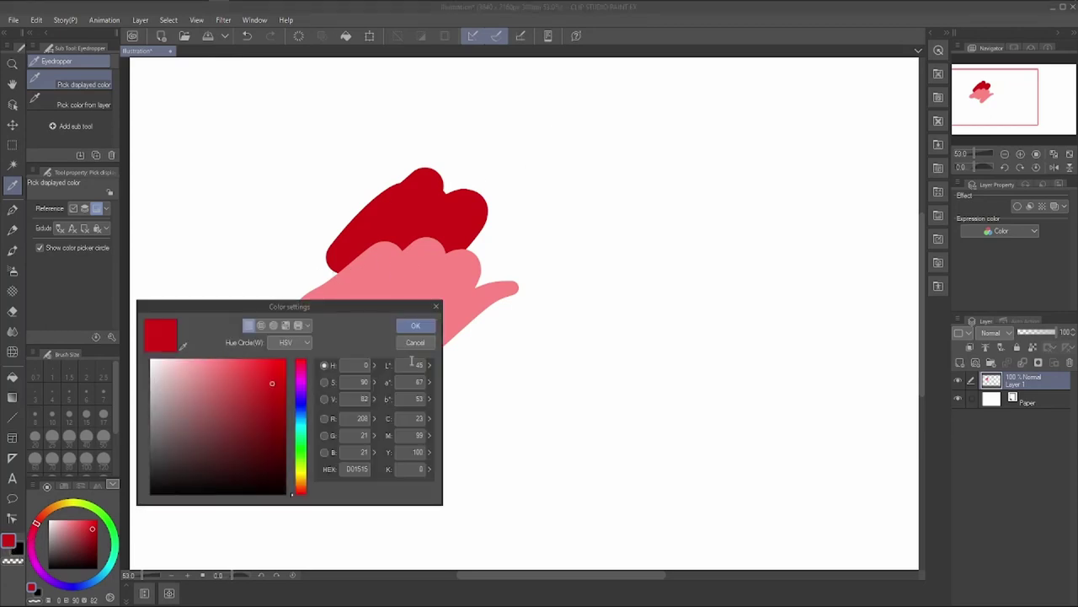
pyautogui.click(412, 340)
# Make the black sub color active and scribble a black patch over the pink patch's lower end with the G-pen.
pyautogui.click(16, 548)
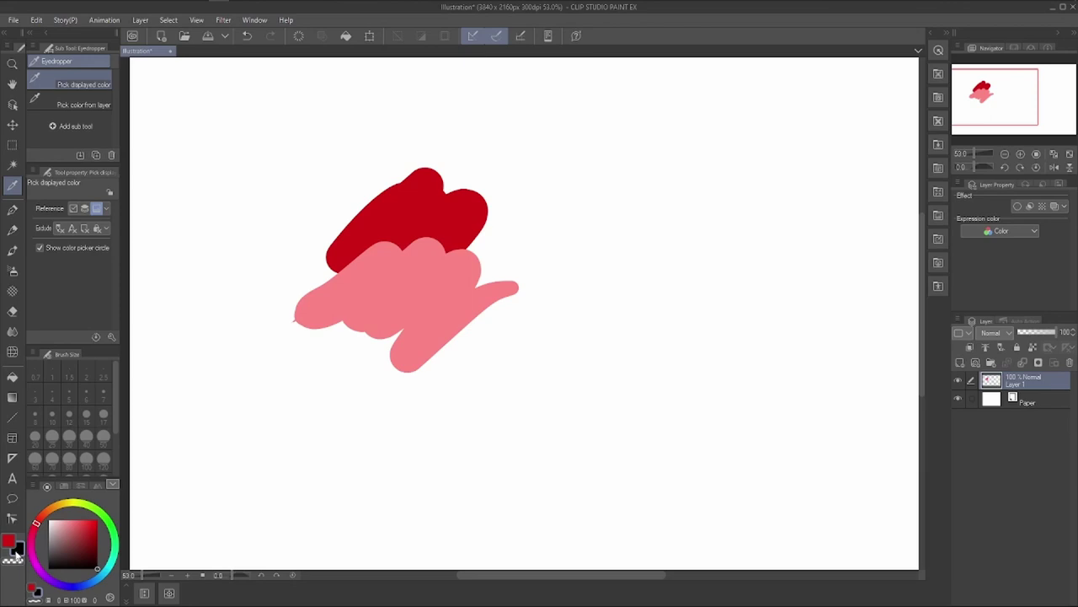
pyautogui.click(12, 208)
pyautogui.moveTo(450, 329)
pyautogui.mouseDown()
pyautogui.moveTo(428, 376)
pyautogui.moveTo(493, 387)
pyautogui.mouseUp()
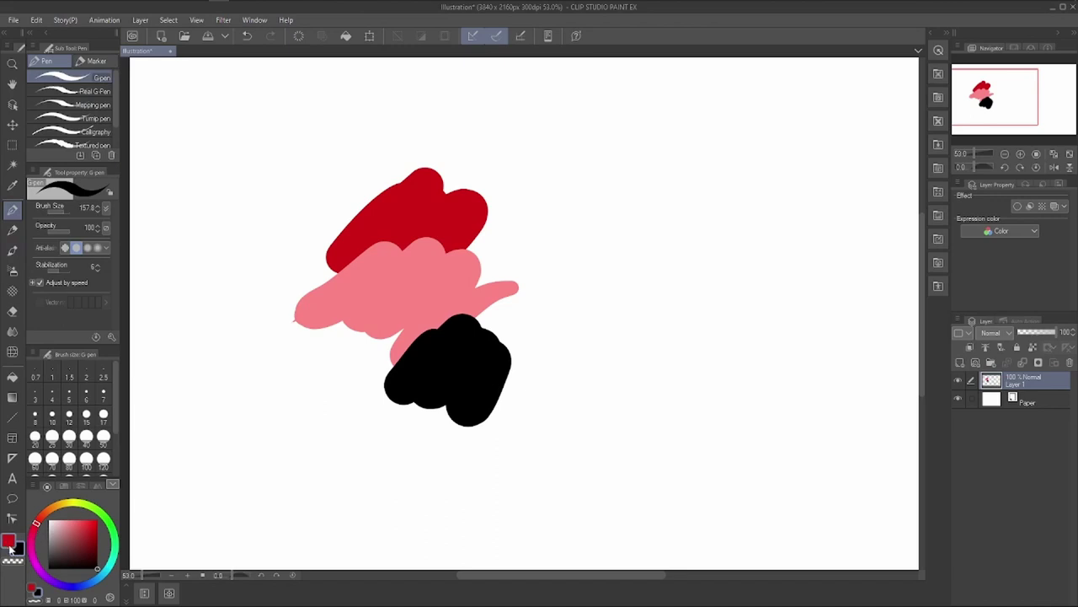
# Swap back and forth between the red main and black sub colors, scribbling red, black and red patches beside the existing ones.
pyautogui.press('x')
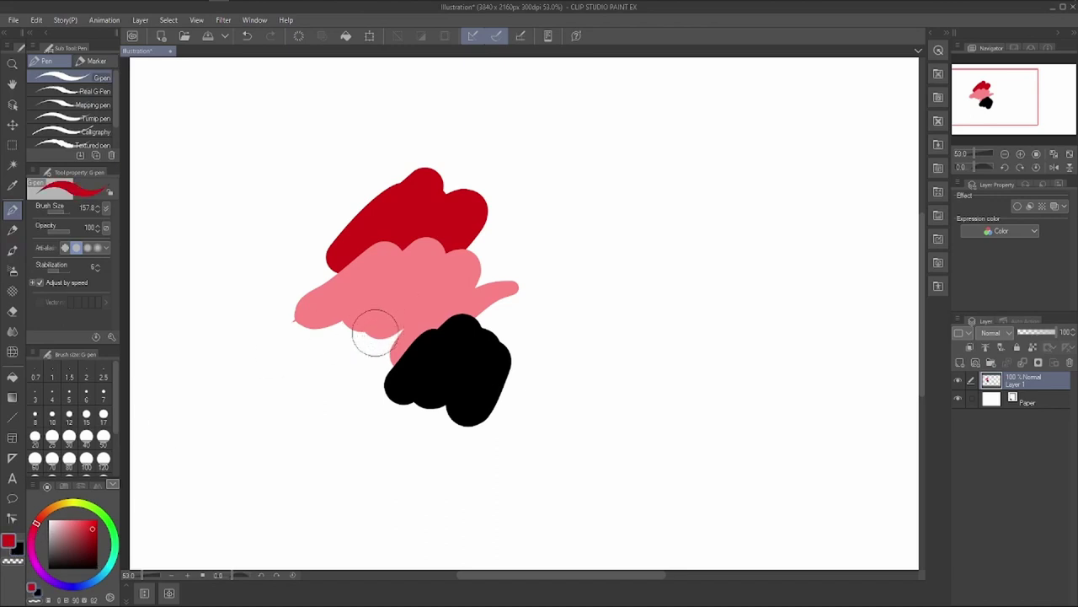
pyautogui.press('x')
pyautogui.press('x')
pyautogui.press('x')
pyautogui.press('x')
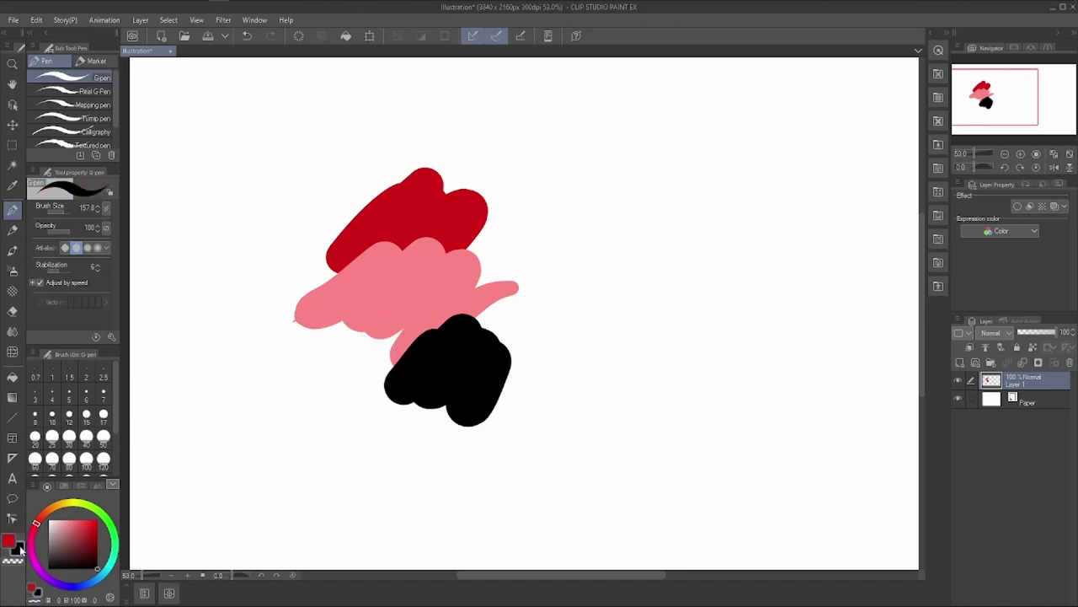
pyautogui.moveTo(552, 268)
pyautogui.mouseDown()
pyautogui.moveTo(516, 295)
pyautogui.moveTo(571, 278)
pyautogui.mouseUp()
pyautogui.press('x')
pyautogui.moveTo(588, 330)
pyautogui.mouseDown()
pyautogui.moveTo(534, 354)
pyautogui.moveTo(469, 348)
pyautogui.mouseUp()
pyautogui.press('x')
pyautogui.moveTo(669, 239)
pyautogui.mouseDown()
pyautogui.moveTo(640, 291)
pyautogui.moveTo(628, 355)
pyautogui.mouseUp()
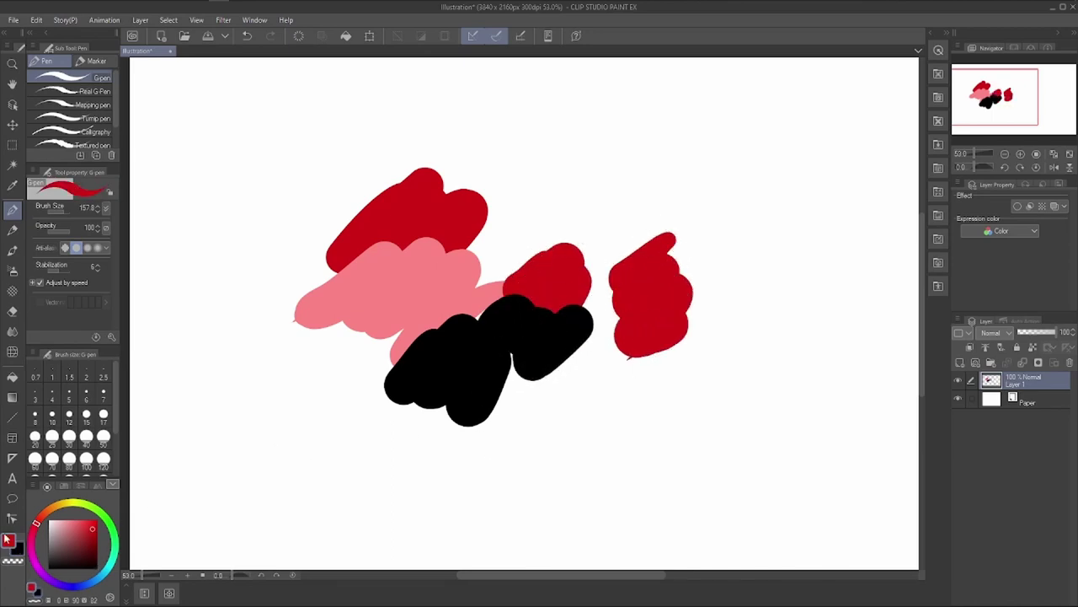
# Change the sub color to a greyish pink and scribble a patch with it below the pink one.
pyautogui.click(15, 548)
pyautogui.click(12, 560)
pyautogui.moveTo(357, 357)
pyautogui.mouseDown()
pyautogui.moveTo(268, 448)
pyautogui.moveTo(396, 459)
pyautogui.mouseUp()
# Change the main color to light pink, scribble a patch beside the grey one, and add grey and light pink patches around the black area.
pyautogui.click(8, 540)
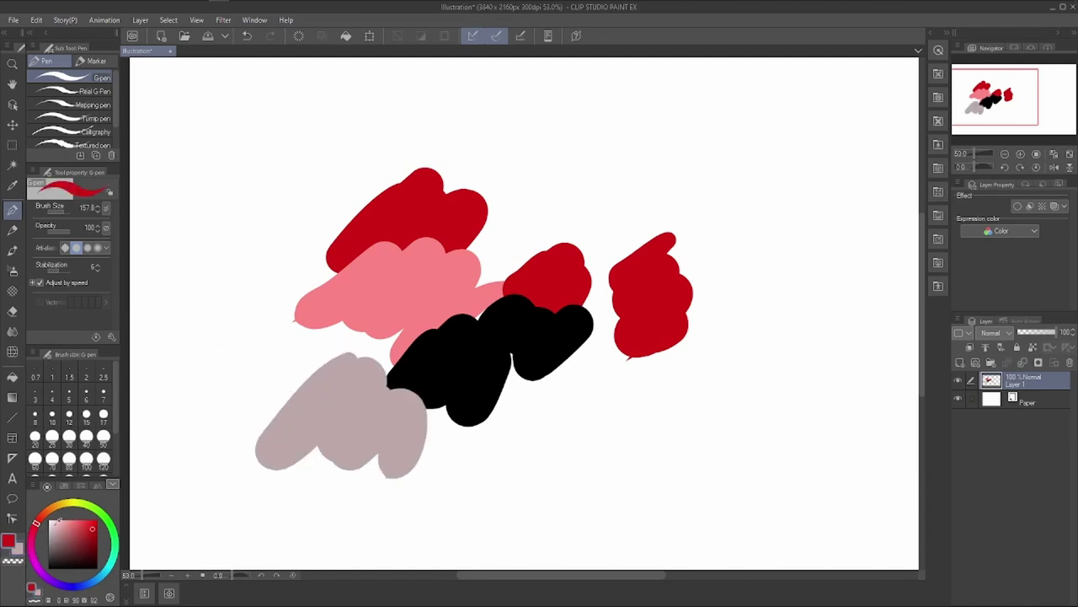
pyautogui.click(63, 519)
pyautogui.moveTo(240, 313)
pyautogui.mouseDown()
pyautogui.moveTo(236, 378)
pyautogui.moveTo(252, 478)
pyautogui.mouseUp()
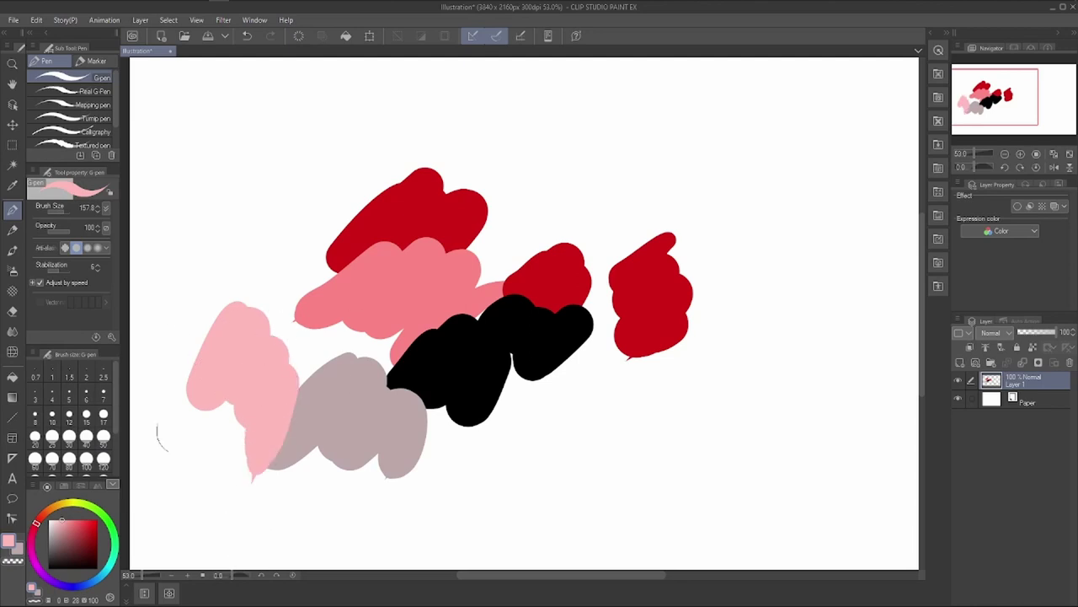
pyautogui.moveTo(494, 441)
pyautogui.mouseDown()
pyautogui.moveTo(550, 393)
pyautogui.moveTo(506, 358)
pyautogui.moveTo(459, 384)
pyautogui.mouseUp()
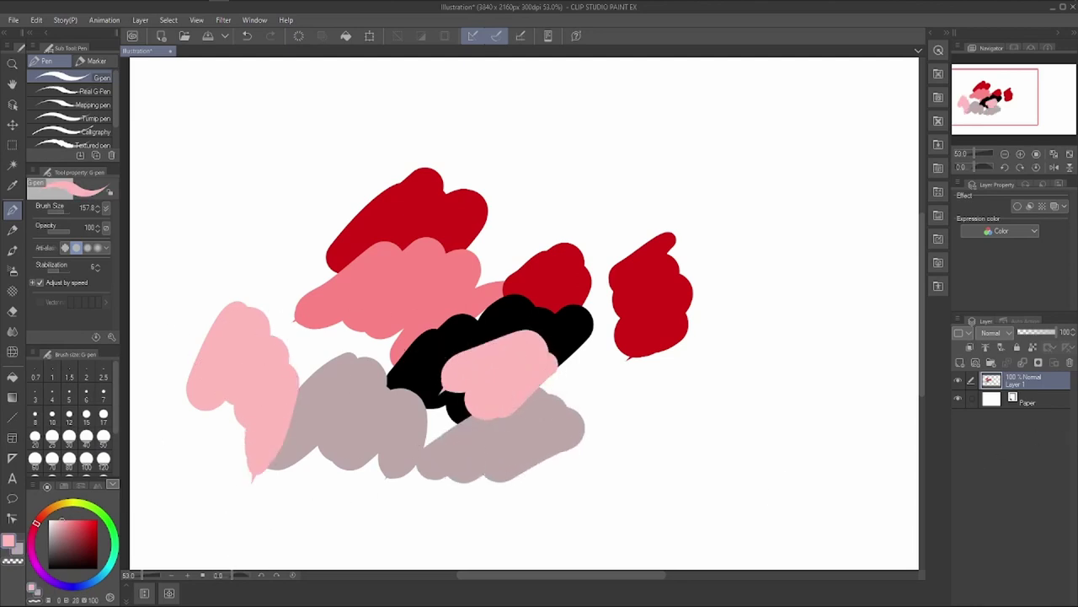
# Erase wide areas through the overlapping patches with the G-pen in transparent color, hiding the Paper layer while doing so.
pyautogui.hotkey('ctrl', 'z')
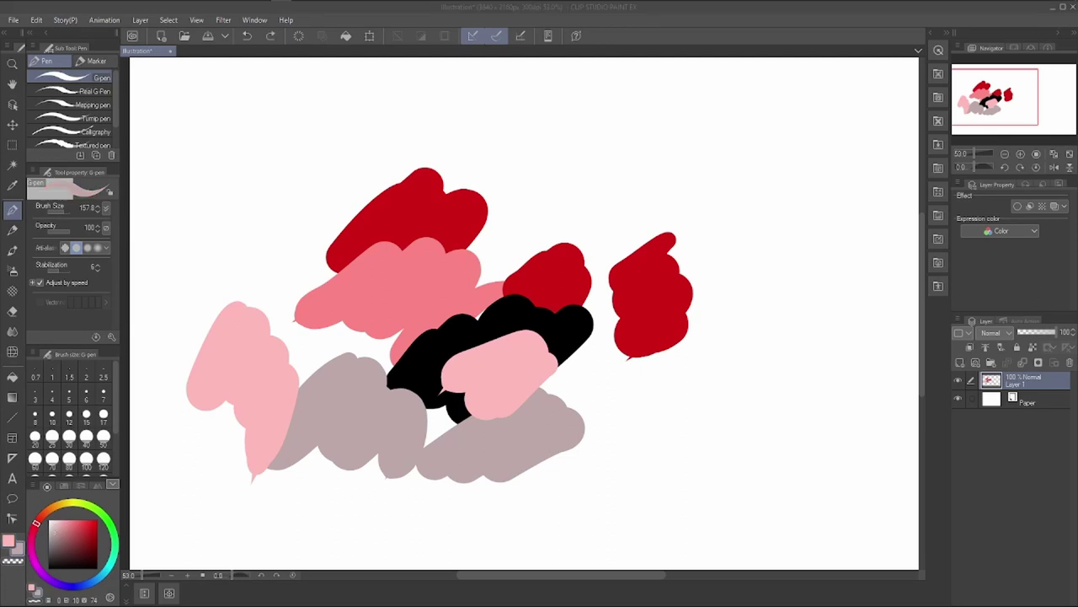
pyautogui.click(13, 548)
pyautogui.click(20, 553)
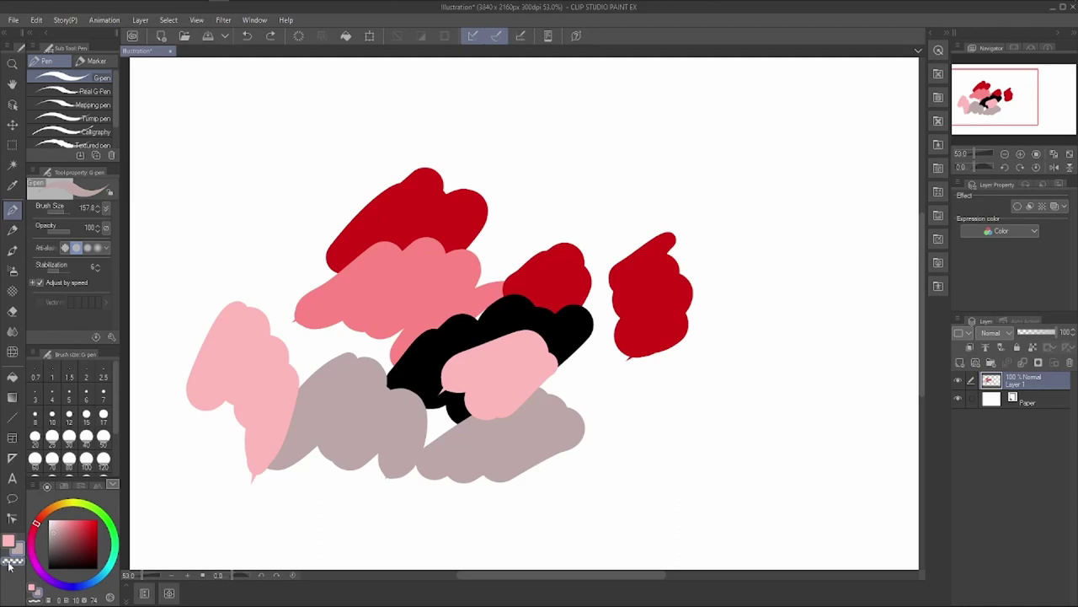
pyautogui.moveTo(278, 350)
pyautogui.mouseDown()
pyautogui.moveTo(349, 341)
pyautogui.moveTo(375, 400)
pyautogui.moveTo(432, 386)
pyautogui.moveTo(327, 316)
pyautogui.moveTo(360, 326)
pyautogui.moveTo(376, 359)
pyautogui.mouseUp()
pyautogui.click(958, 399)
pyautogui.moveTo(400, 272)
pyautogui.mouseDown()
pyautogui.moveTo(413, 299)
pyautogui.moveTo(459, 316)
pyautogui.moveTo(476, 337)
pyautogui.mouseUp()
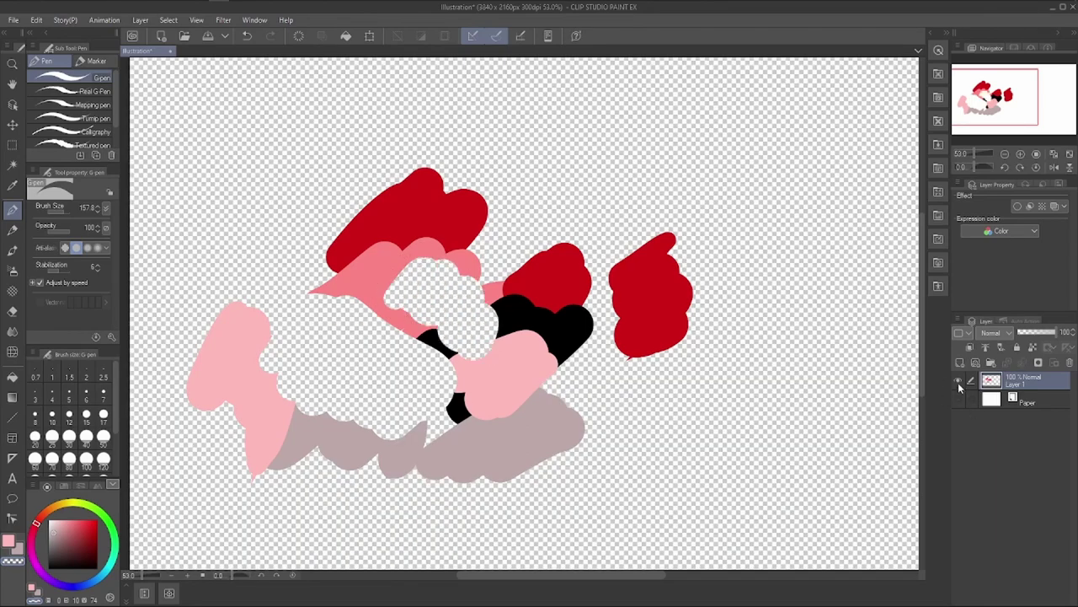
# Show the Paper layer again and replace the painted Layer 1 with an empty raster layer.
pyautogui.click(962, 381)
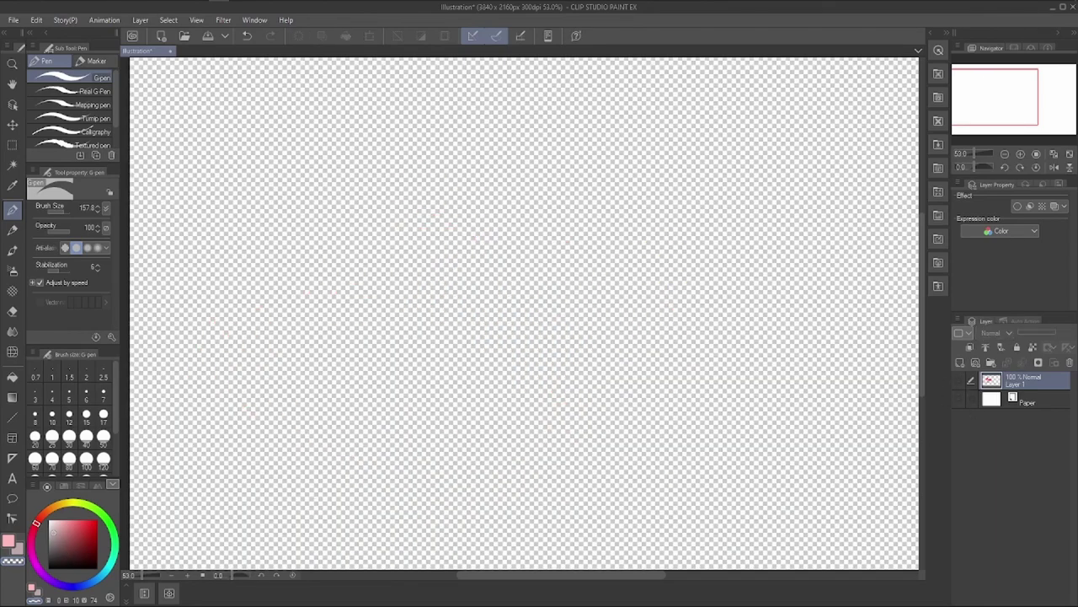
pyautogui.click(958, 396)
pyautogui.click(1068, 363)
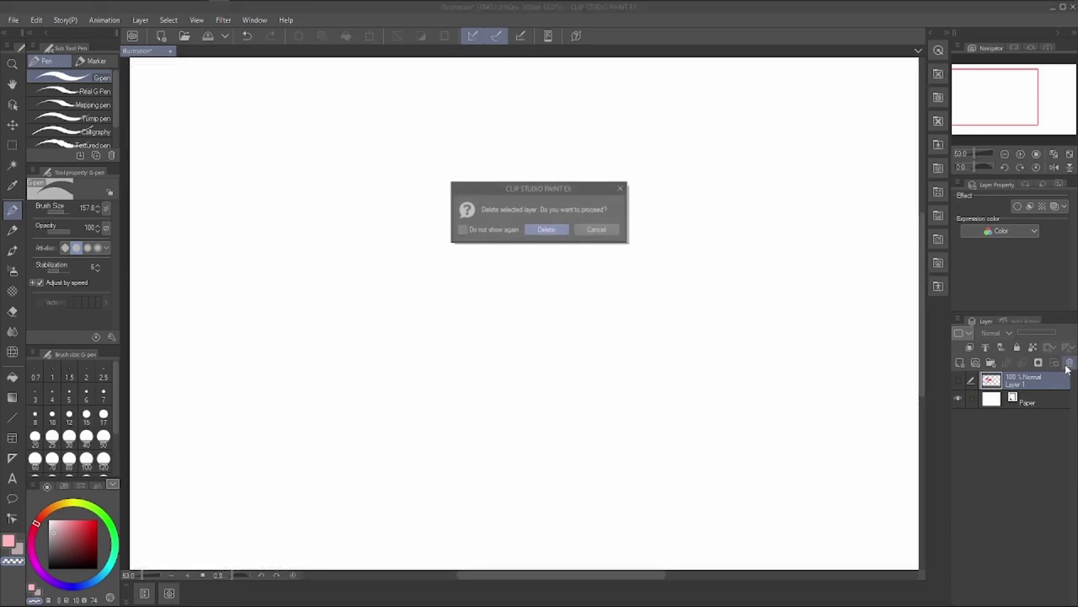
pyautogui.press('Return')
pyautogui.hotkey('ctrl', 'z')
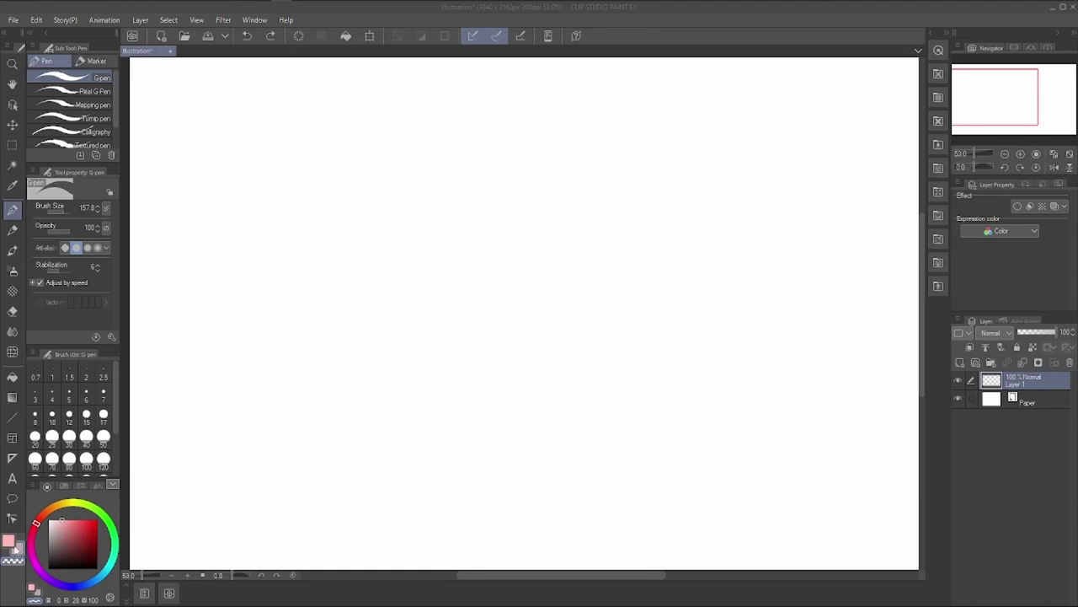
# With the Pencil at brush size 435.8, paint a large bright red patch and a greyish-pink patch overlapping its left side.
pyautogui.click(13, 312)
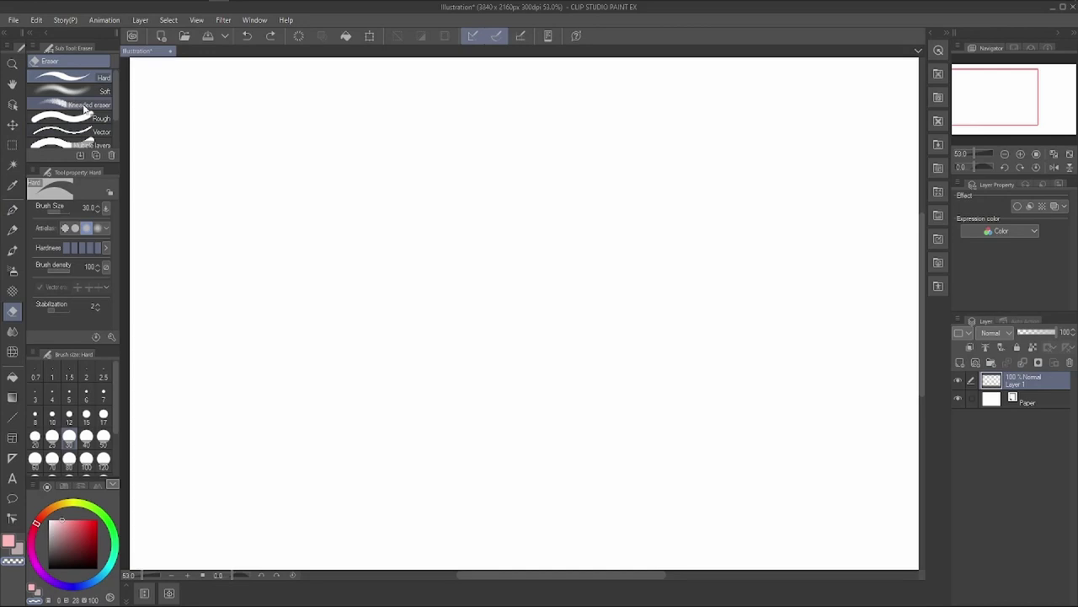
pyautogui.click(13, 211)
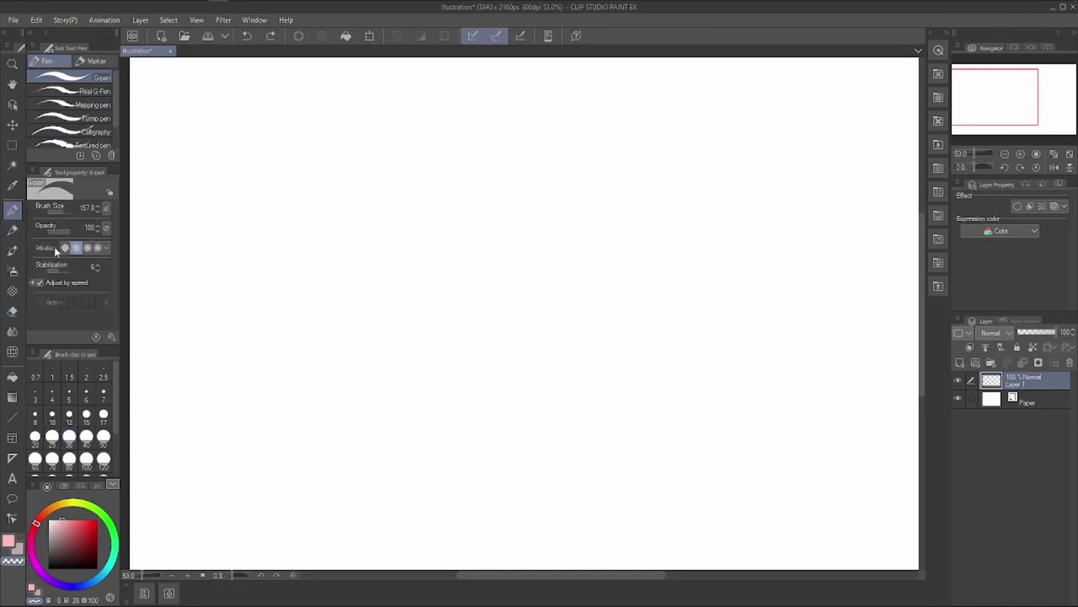
pyautogui.click(85, 520)
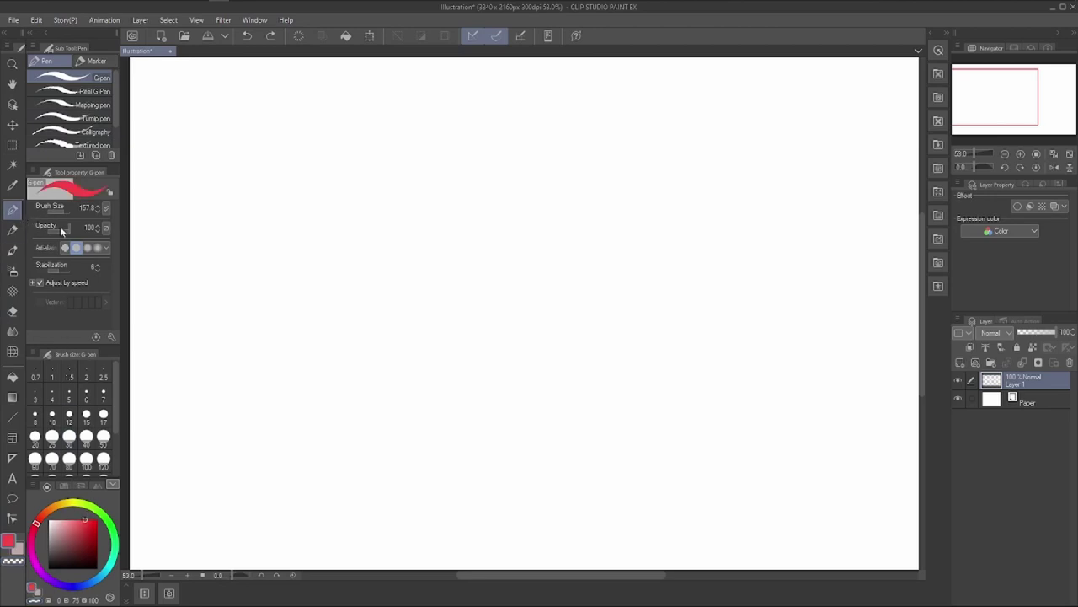
pyautogui.click(12, 229)
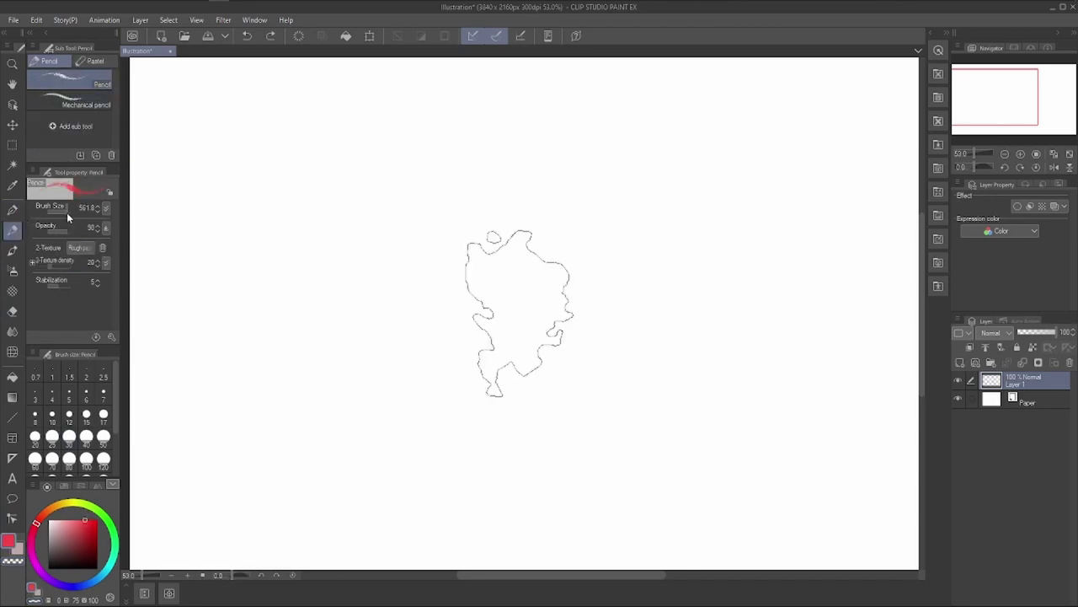
pyautogui.moveTo(66, 213); pyautogui.dragTo(61, 213)
pyautogui.moveTo(362, 168)
pyautogui.mouseDown()
pyautogui.moveTo(472, 151)
pyautogui.moveTo(505, 193)
pyautogui.moveTo(608, 226)
pyautogui.moveTo(591, 307)
pyautogui.moveTo(313, 223)
pyautogui.moveTo(312, 287)
pyautogui.moveTo(362, 337)
pyautogui.moveTo(433, 313)
pyautogui.moveTo(442, 431)
pyautogui.moveTo(422, 362)
pyautogui.mouseUp()
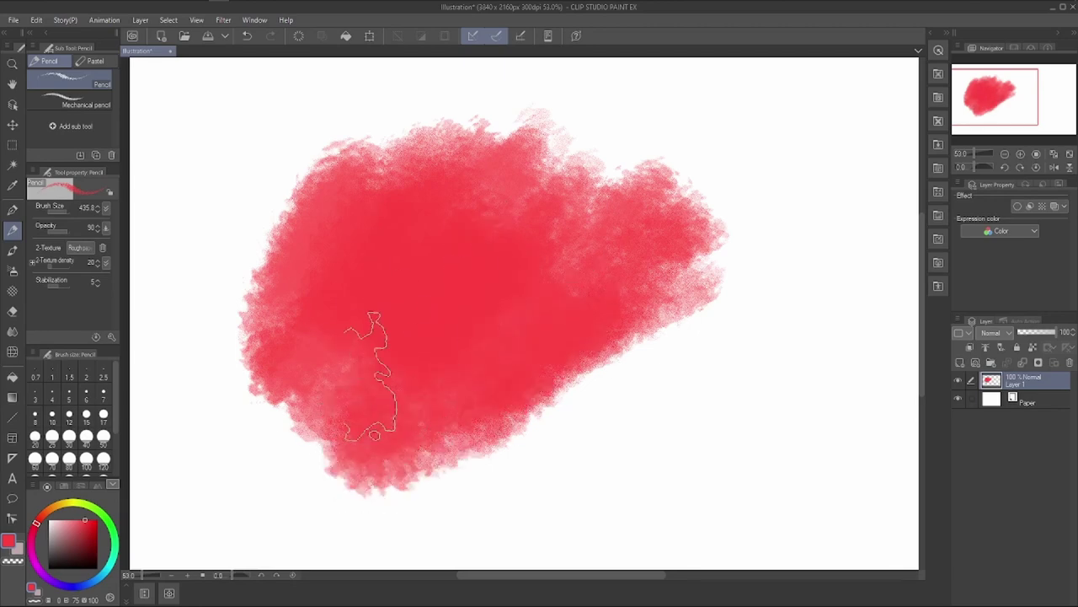
pyautogui.click(18, 549)
pyautogui.moveTo(240, 244)
pyautogui.mouseDown()
pyautogui.moveTo(209, 337)
pyautogui.moveTo(253, 371)
pyautogui.moveTo(312, 455)
pyautogui.moveTo(322, 428)
pyautogui.moveTo(219, 405)
pyautogui.mouseUp()
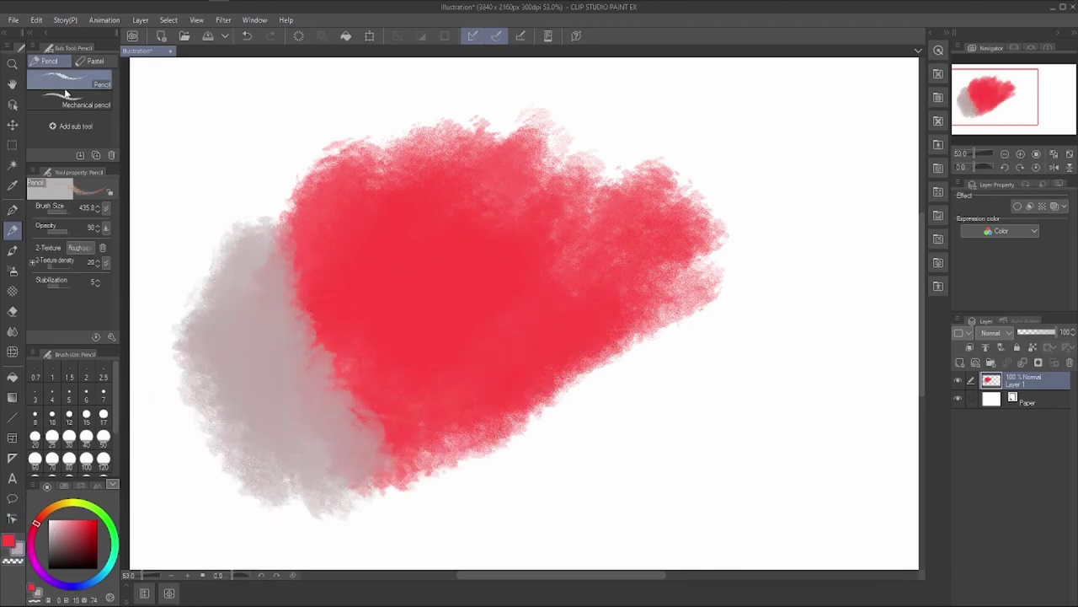
# Erase the lower middle of the red and grey patches with the Pencil in transparent color.
pyautogui.click(12, 562)
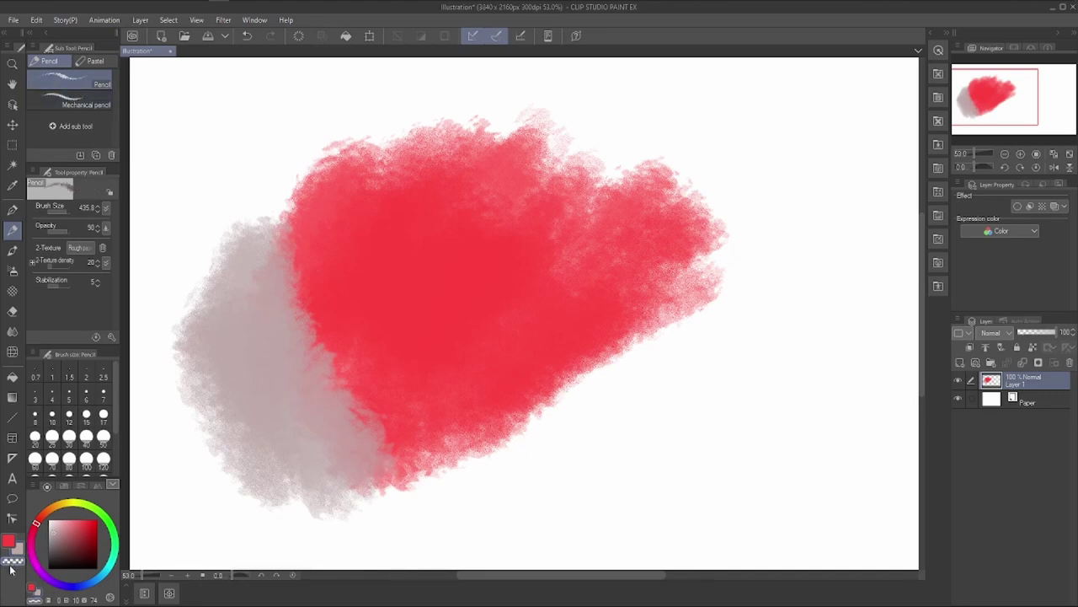
pyautogui.moveTo(333, 434)
pyautogui.mouseDown()
pyautogui.moveTo(446, 316)
pyautogui.moveTo(531, 303)
pyautogui.moveTo(409, 333)
pyautogui.moveTo(345, 404)
pyautogui.moveTo(421, 383)
pyautogui.moveTo(341, 346)
pyautogui.moveTo(385, 385)
pyautogui.moveTo(559, 392)
pyautogui.moveTo(637, 373)
pyautogui.moveTo(657, 354)
pyautogui.mouseUp()
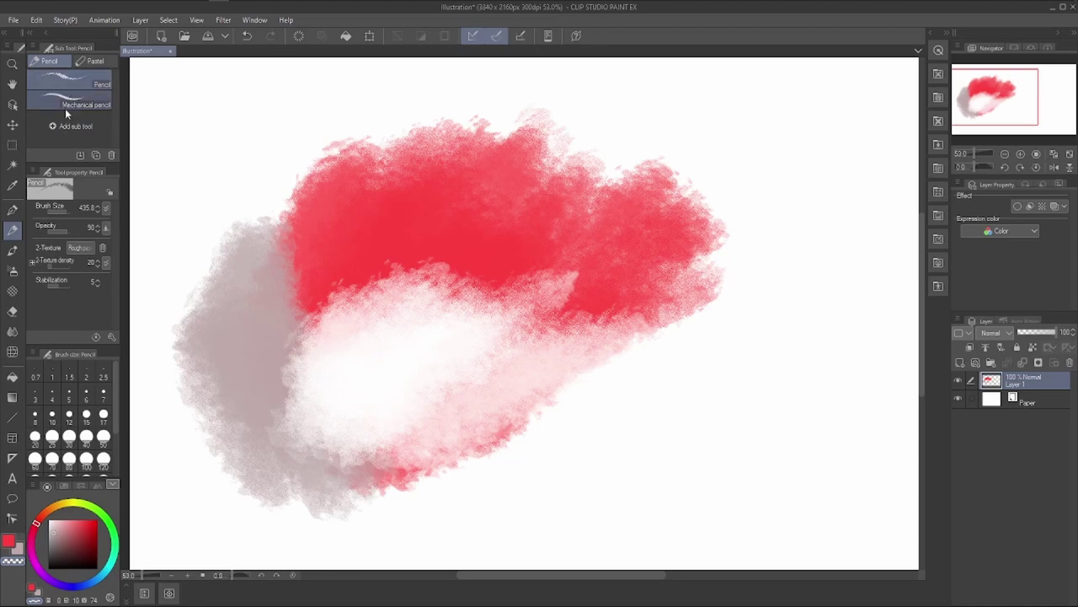
pyautogui.moveTo(357, 363)
pyautogui.mouseDown()
pyautogui.moveTo(397, 326)
pyautogui.moveTo(289, 312)
pyautogui.moveTo(445, 376)
pyautogui.moveTo(471, 256)
pyautogui.mouseUp()
# Erase several thin parallel diagonal lines in the upper middle of the red patch with the Hard eraser.
pyautogui.click(13, 310)
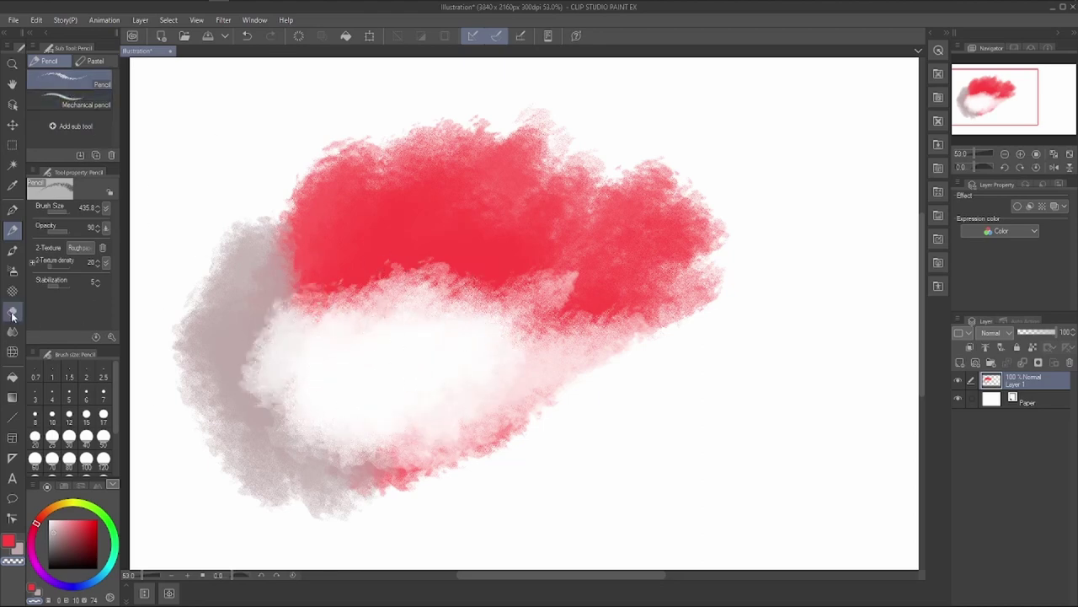
pyautogui.moveTo(431, 125); pyautogui.dragTo(387, 253)
pyautogui.moveTo(452, 122); pyautogui.dragTo(410, 243)
pyautogui.moveTo(476, 123)
pyautogui.mouseDown()
pyautogui.moveTo(437, 221)
pyautogui.moveTo(456, 218)
pyautogui.mouseUp()
# Erase a few blurred diagonal strokes in the upper left of the red patch with the Soft eraser.
pyautogui.click(89, 90)
pyautogui.moveTo(310, 175); pyautogui.dragTo(276, 267)
pyautogui.moveTo(352, 143)
pyautogui.mouseDown()
pyautogui.moveTo(305, 281)
pyautogui.moveTo(324, 280)
pyautogui.mouseUp()
# Erase a row of parallel diagonal strokes across the right part of the red patch with the Kneaded eraser.
pyautogui.click(88, 104)
pyautogui.moveTo(590, 156); pyautogui.dragTo(516, 284)
pyautogui.moveTo(614, 179); pyautogui.dragTo(550, 312)
pyautogui.moveTo(665, 169); pyautogui.dragTo(557, 339)
pyautogui.moveTo(683, 187); pyautogui.dragTo(575, 335)
pyautogui.moveTo(704, 202); pyautogui.dragTo(597, 330)
pyautogui.moveTo(718, 226); pyautogui.dragTo(616, 328)
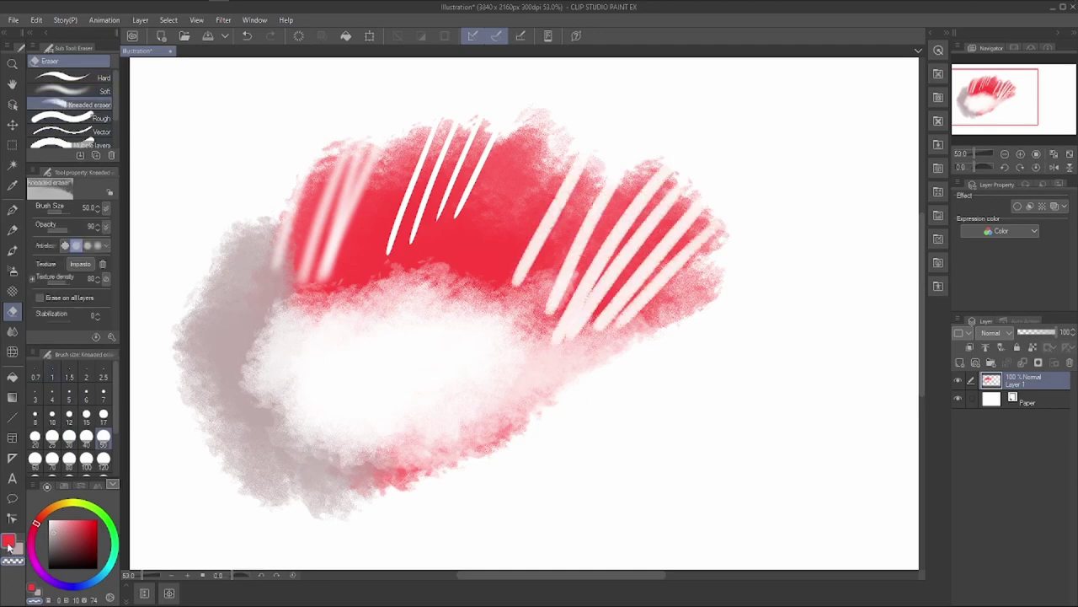
# Erase the middle of the red patch in transparent color, using first the G-pen and then the Textured pen.
pyautogui.click(11, 211)
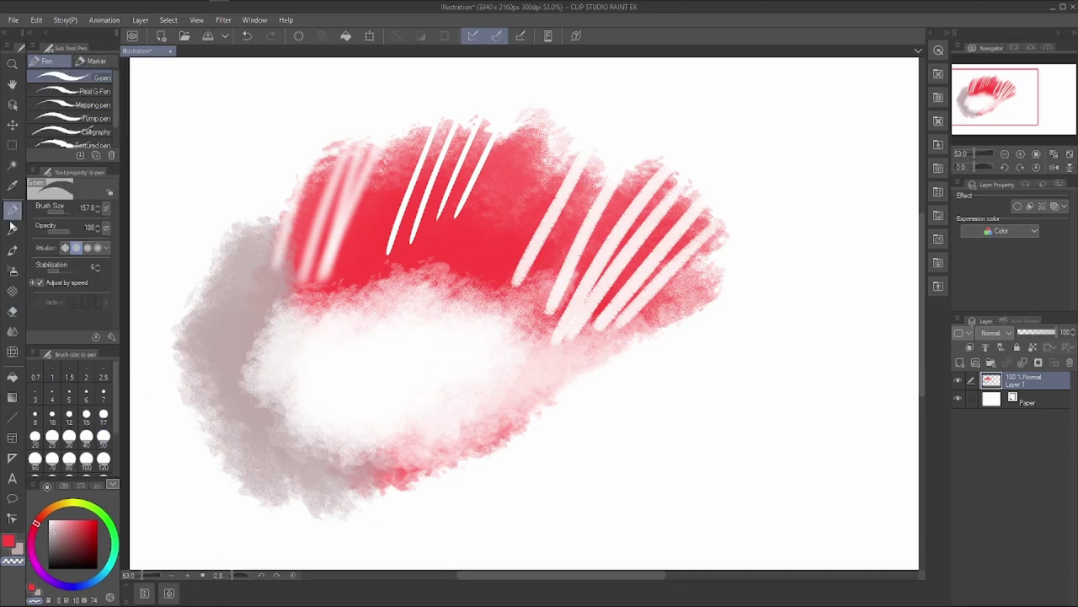
pyautogui.moveTo(337, 268)
pyautogui.mouseDown()
pyautogui.moveTo(344, 241)
pyautogui.moveTo(373, 272)
pyautogui.moveTo(289, 320)
pyautogui.mouseUp()
pyautogui.click(67, 143)
pyautogui.moveTo(476, 193)
pyautogui.mouseDown()
pyautogui.moveTo(421, 274)
pyautogui.moveTo(474, 305)
pyautogui.moveTo(606, 320)
pyautogui.mouseUp()
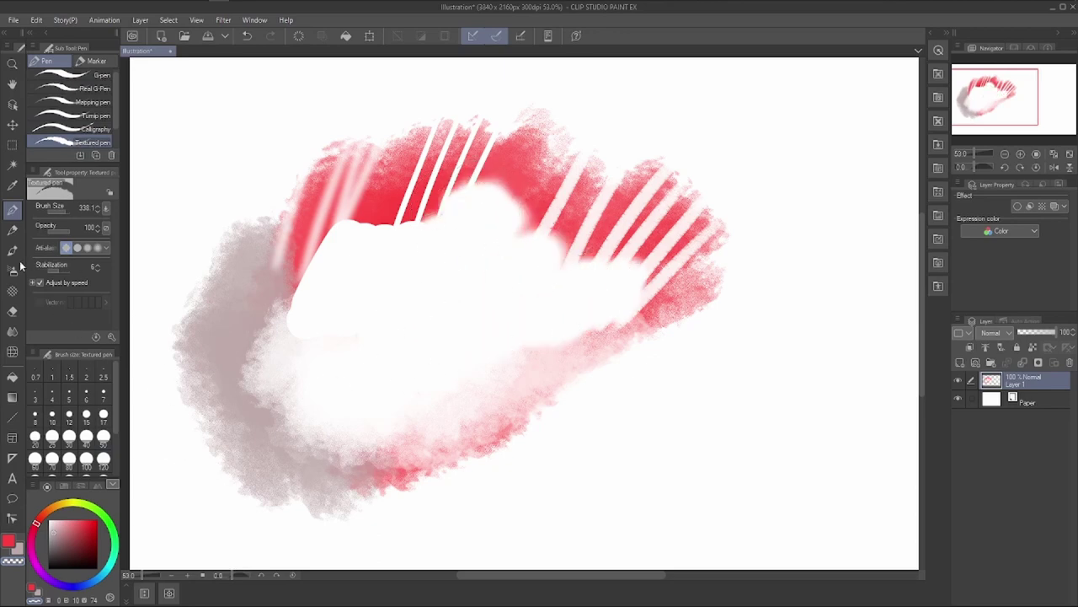
# Scratch thin transparent lines into the grey patch with the Mechanical pencil.
pyautogui.click(12, 235)
pyautogui.click(59, 102)
pyautogui.moveTo(278, 238); pyautogui.dragTo(240, 310)
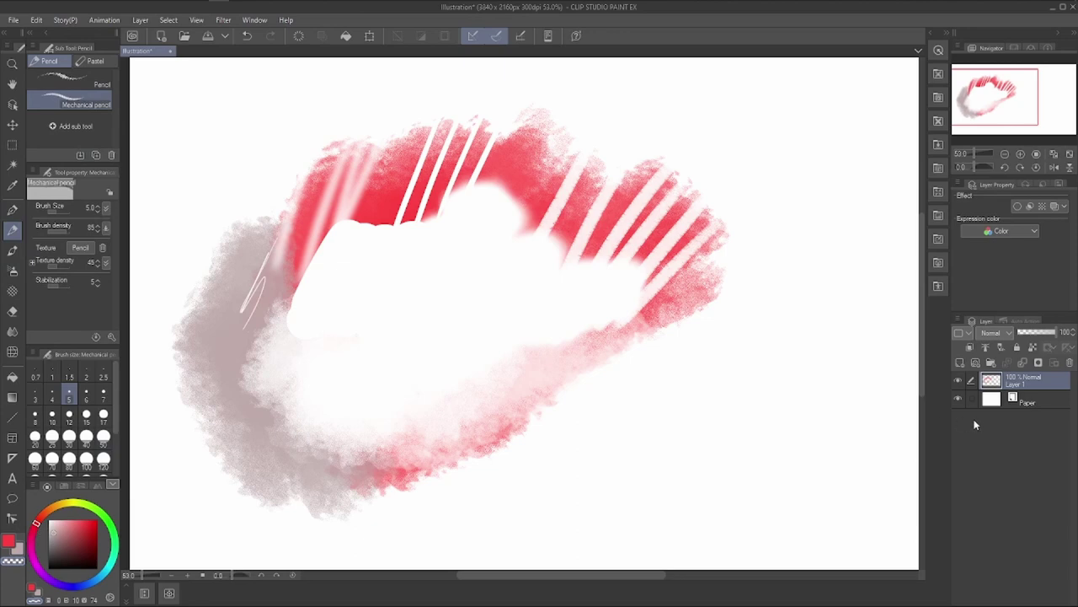
# Delete the painted Layer 1, keeping only the Paper layer.
pyautogui.click(1068, 364)
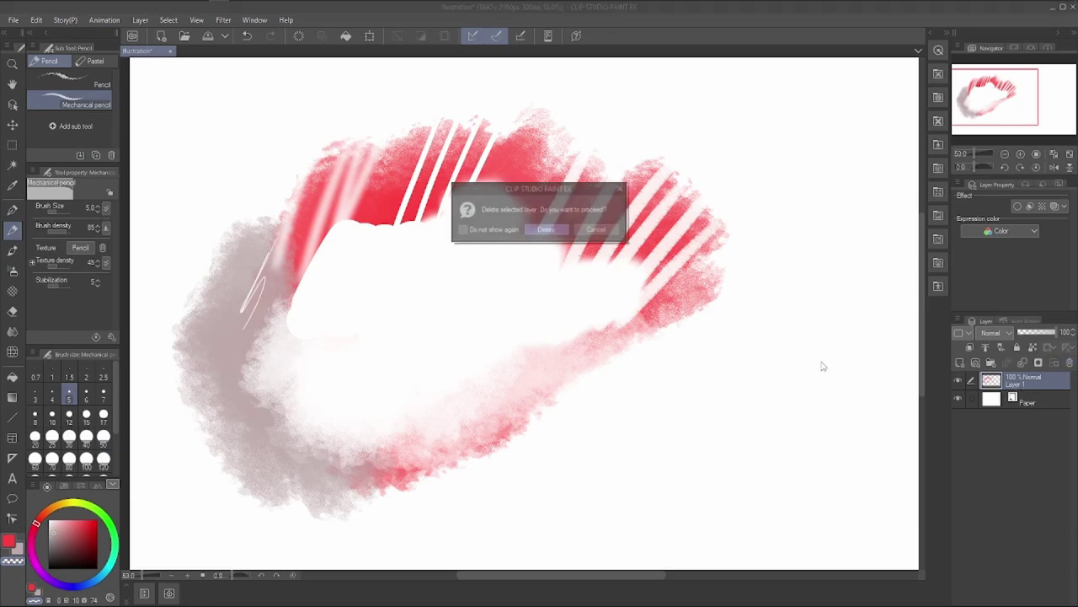
pyautogui.click(550, 231)
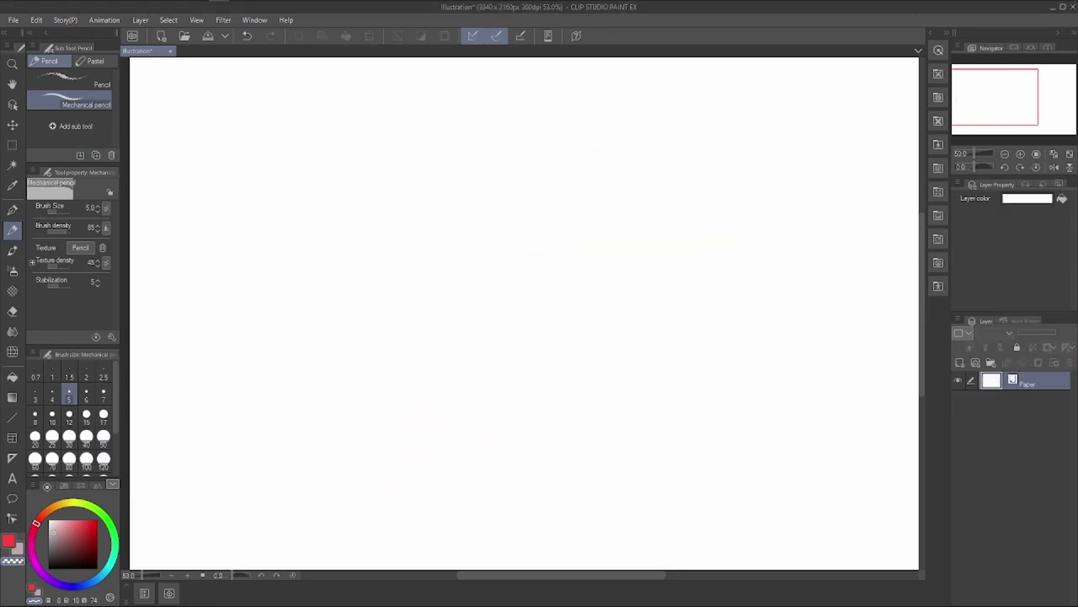
# Activate the G-pen with the red main color, toggling through the transparent color on the way.
pyautogui.press('p')
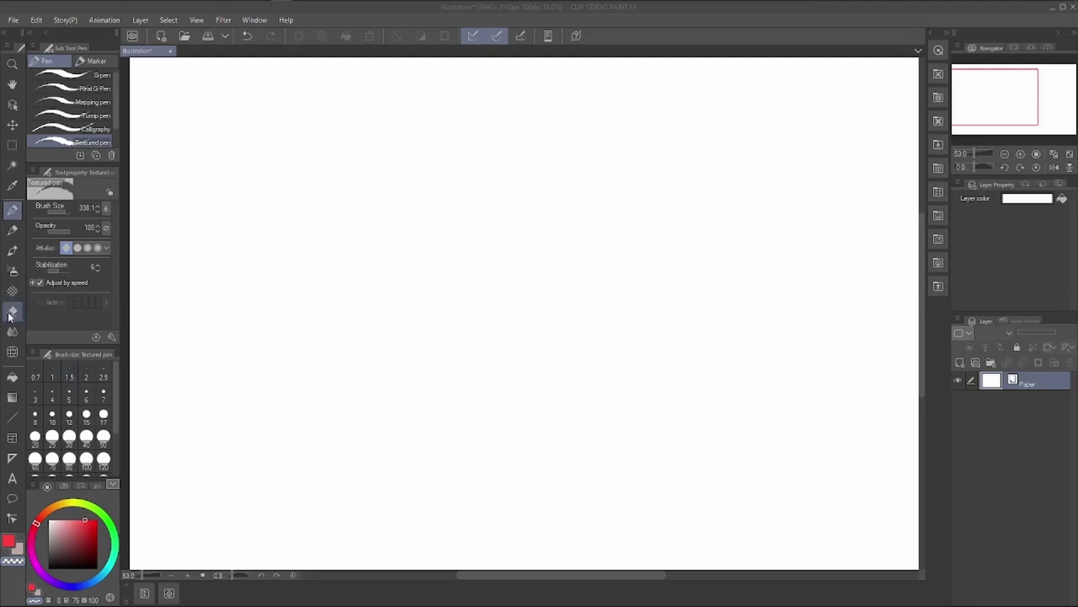
pyautogui.click(10, 546)
pyautogui.click(10, 564)
pyautogui.click(5, 541)
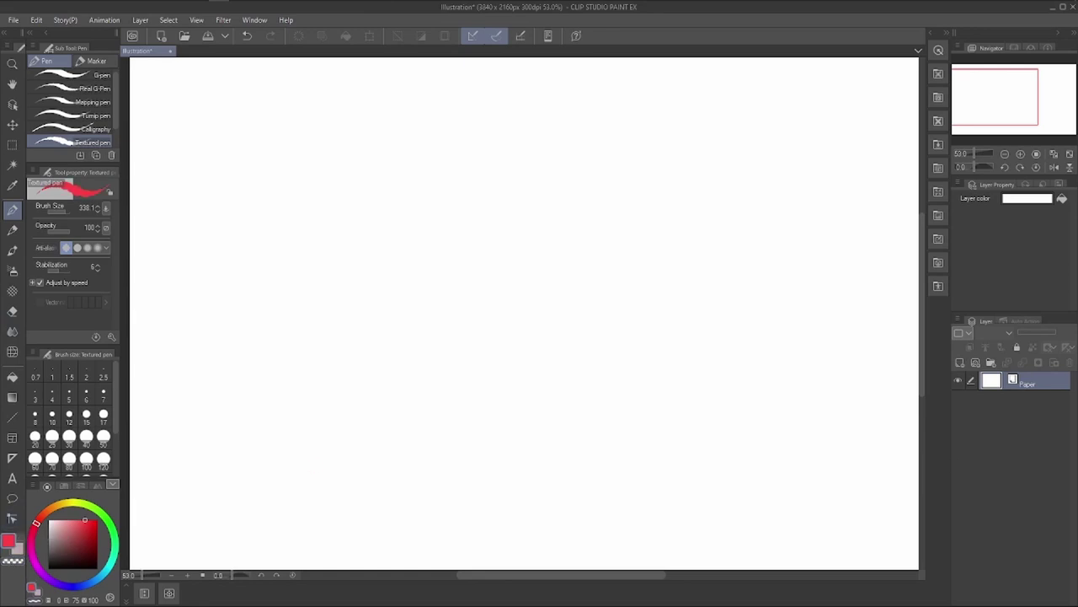
pyautogui.click(70, 78)
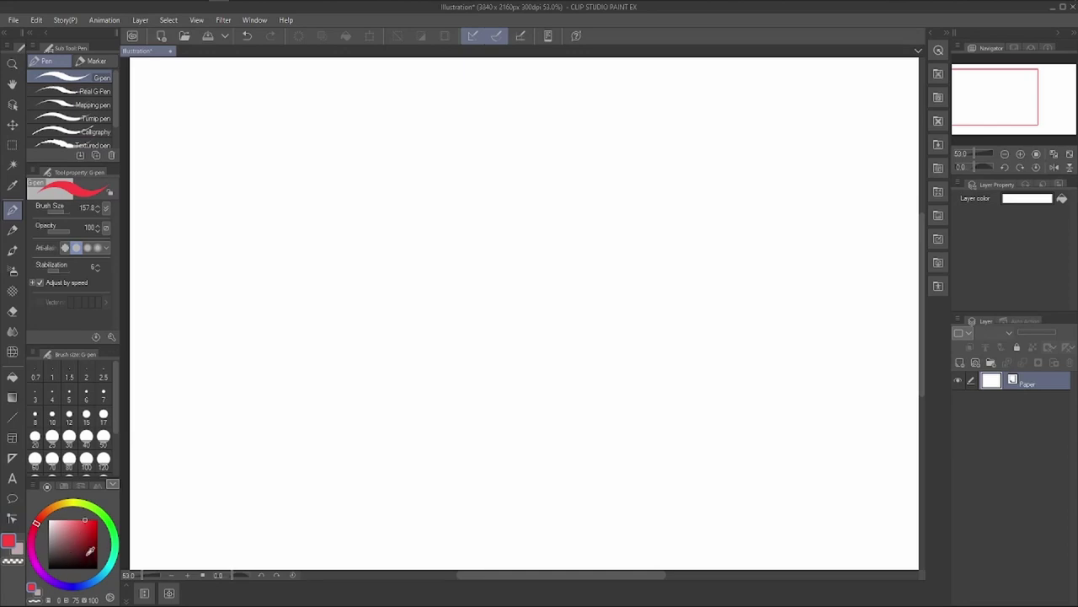
# Switch the color wheel to its triangle color space, choose a pale cream as the main color, and switch back to the square.
pyautogui.click(110, 598)
pyautogui.moveTo(80, 548); pyautogui.dragTo(62, 519)
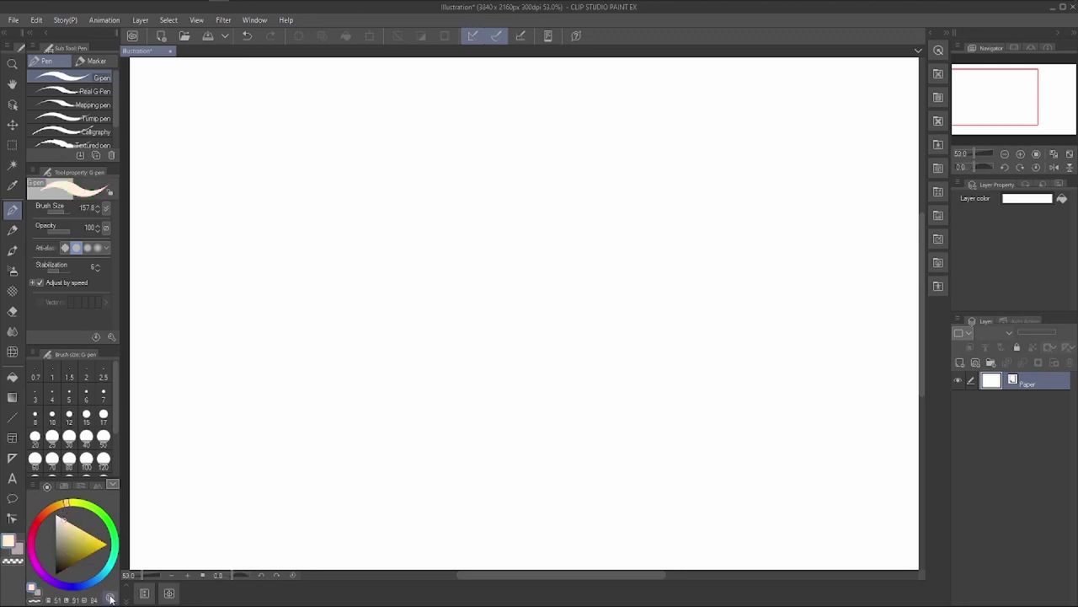
pyautogui.click(110, 597)
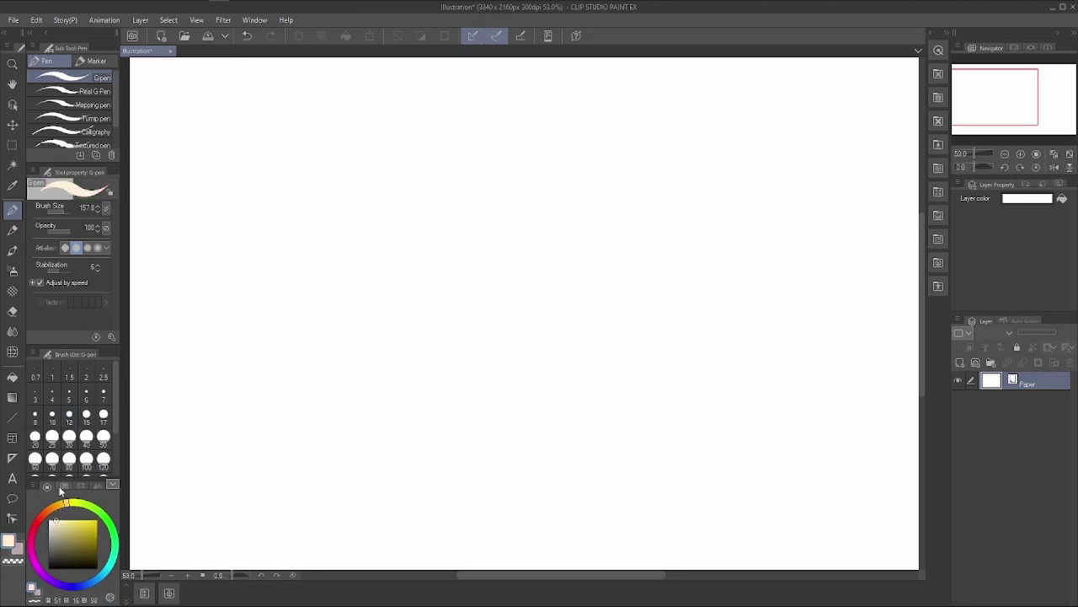
# Choose a pale yellow from the Standard color set and switch the color set to Light Tone, finishing on Bright Tone.
pyautogui.click(64, 485)
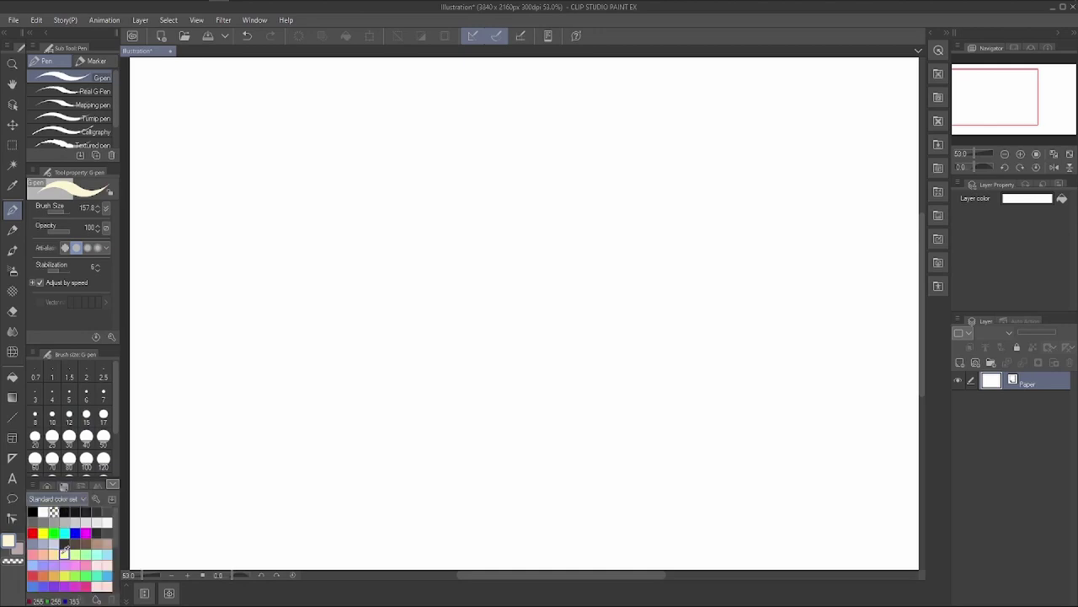
pyautogui.scroll(-3, 115, 532)
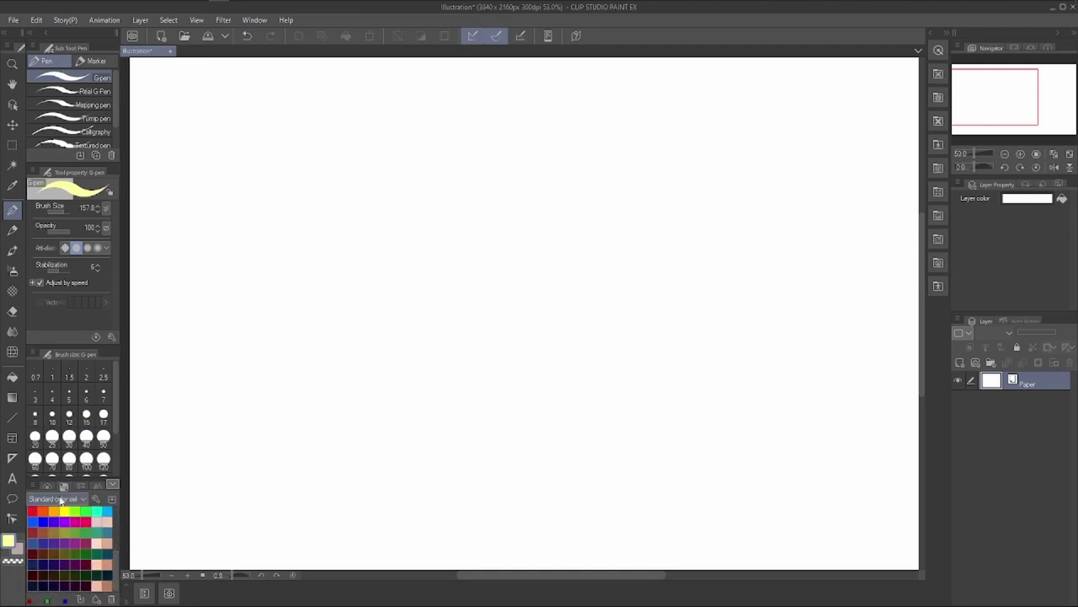
pyautogui.click(83, 499)
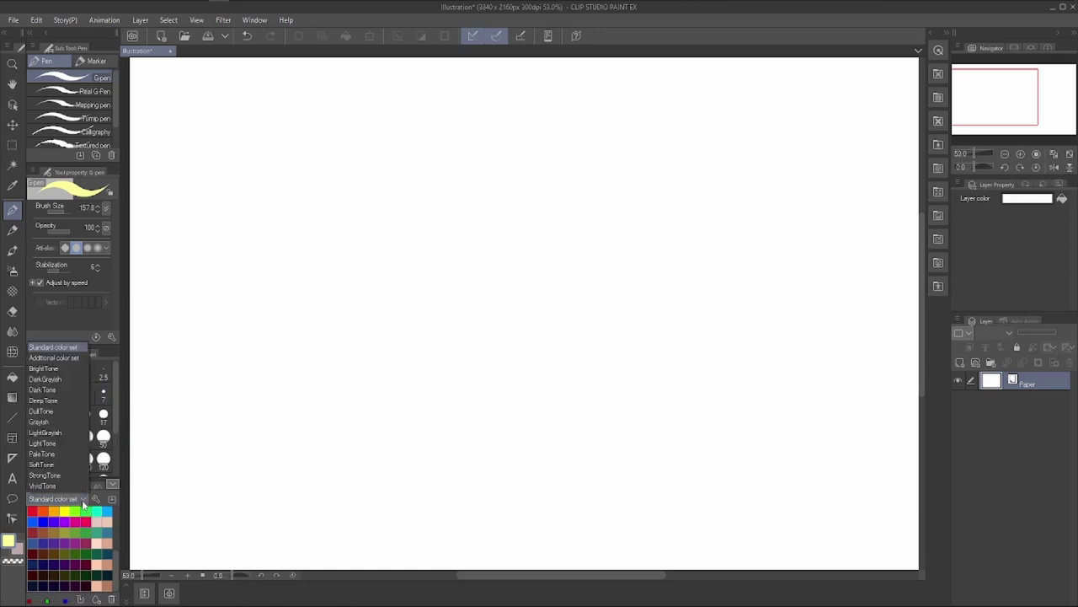
pyautogui.click(43, 443)
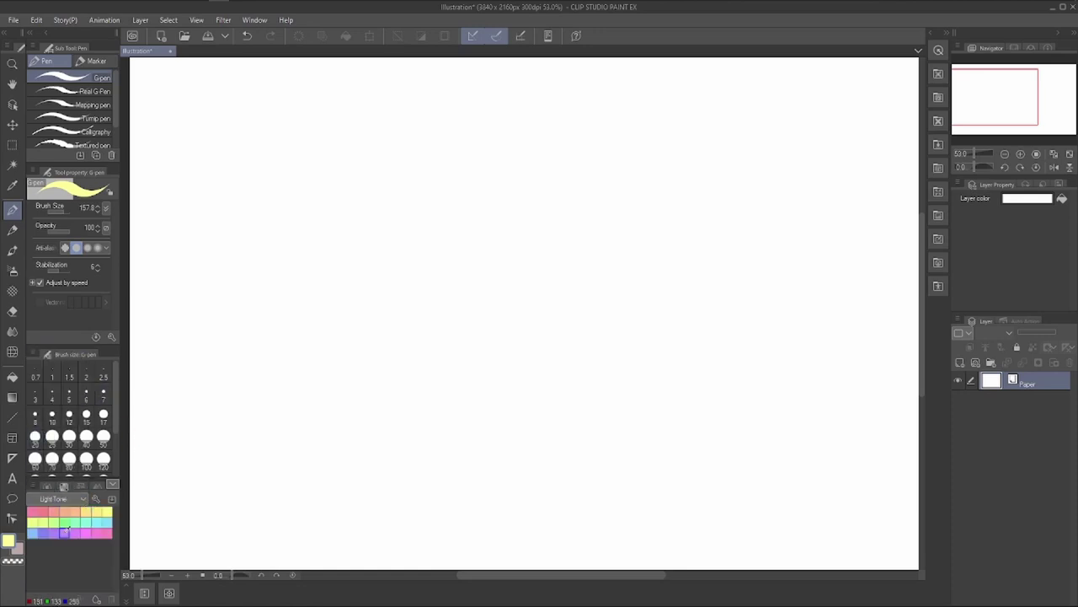
pyautogui.click(80, 504)
pyautogui.click(37, 370)
pyautogui.click(83, 500)
pyautogui.click(77, 556)
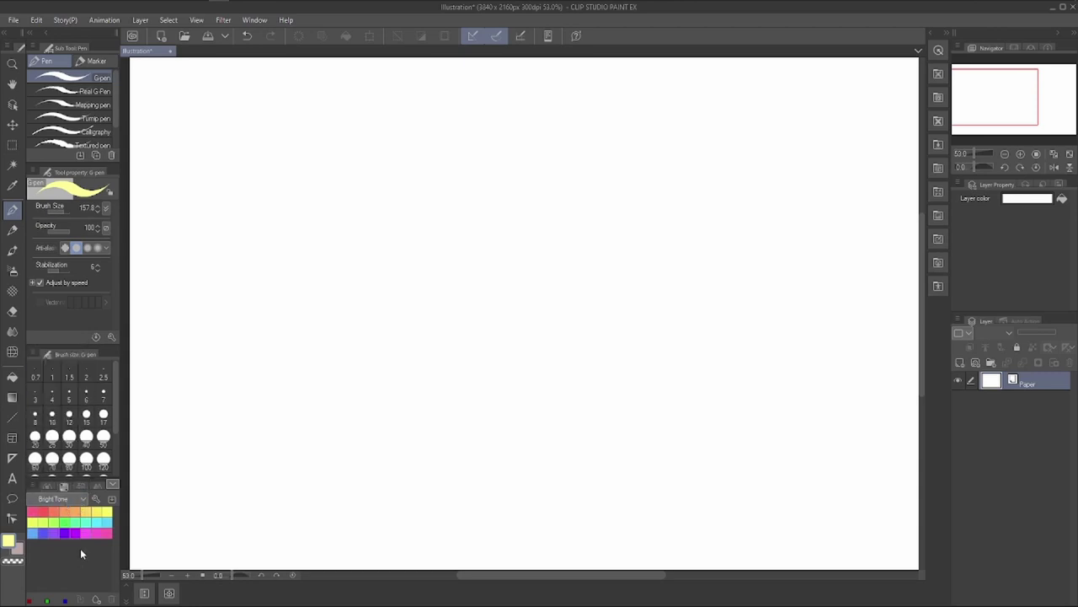
# Mix a mint green by lowering red to 93 in the RGB sliders and paint a patch on a new raster layer.
pyautogui.click(78, 485)
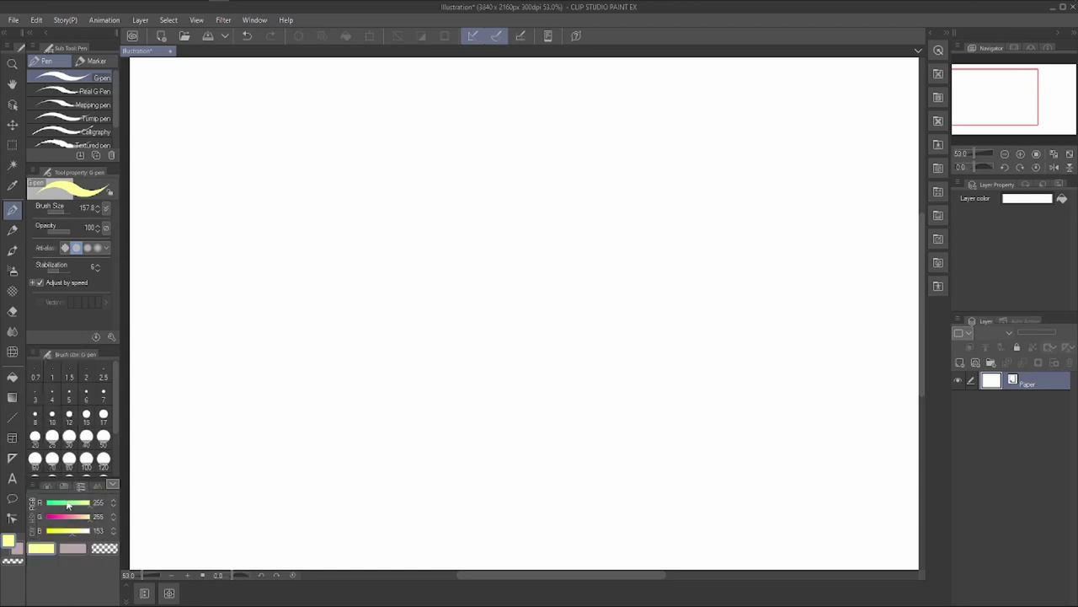
pyautogui.click(60, 503)
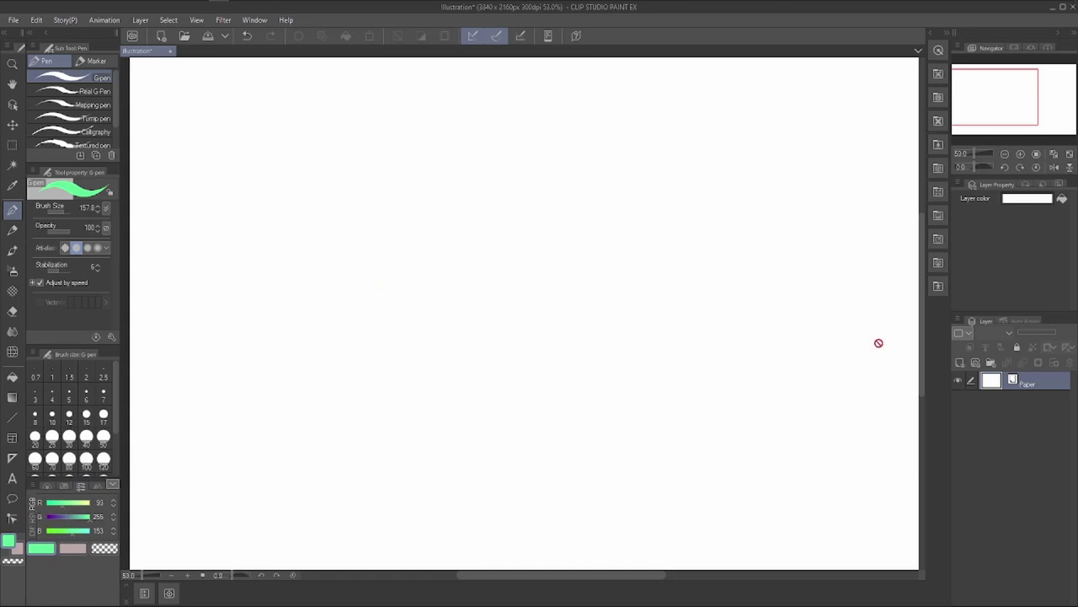
pyautogui.click(977, 364)
pyautogui.moveTo(325, 226); pyautogui.dragTo(335, 358)
# Paint a purple patch with green lowered to 63 and an overlapping magenta patch with red raised to 215.
pyautogui.moveTo(66, 522); pyautogui.dragTo(57, 516)
pyautogui.moveTo(353, 369)
pyautogui.mouseDown()
pyautogui.moveTo(346, 383)
pyautogui.moveTo(408, 383)
pyautogui.mouseUp()
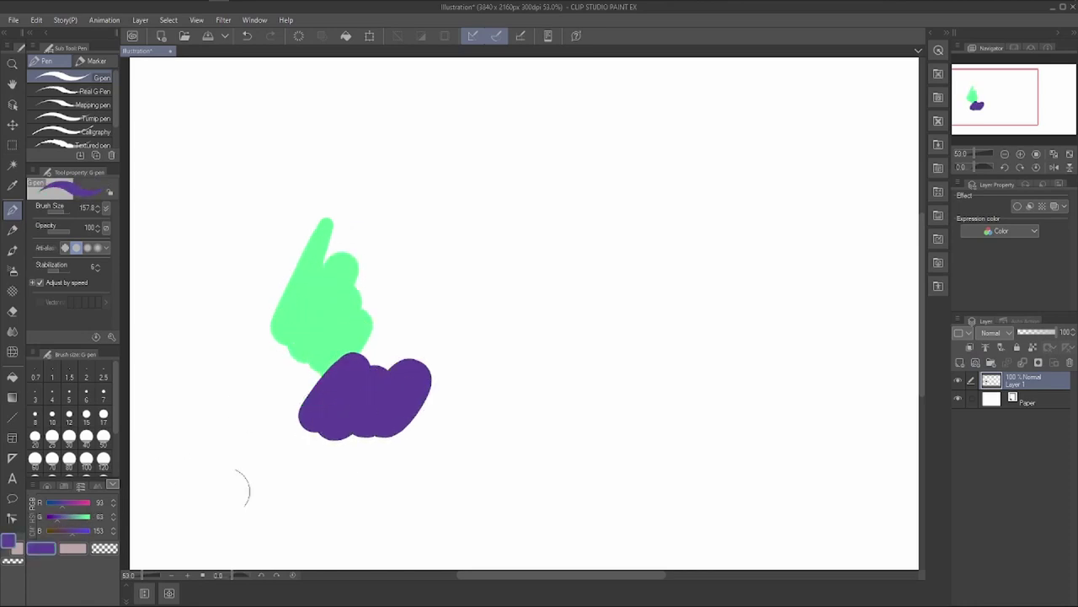
pyautogui.click(80, 507)
pyautogui.moveTo(423, 294)
pyautogui.mouseDown()
pyautogui.moveTo(362, 361)
pyautogui.moveTo(371, 358)
pyautogui.mouseUp()
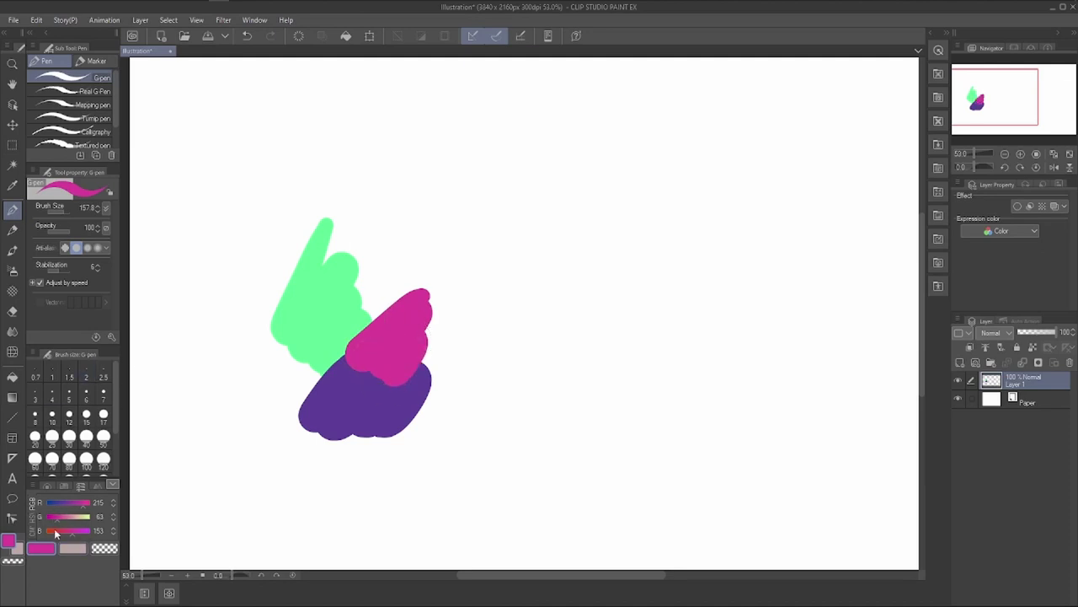
# Pick a muted mauve on the color wheel and paint a patch overlapping the upper end of the magenta one.
pyautogui.click(48, 485)
pyautogui.click(60, 534)
pyautogui.moveTo(458, 272); pyautogui.dragTo(428, 332)
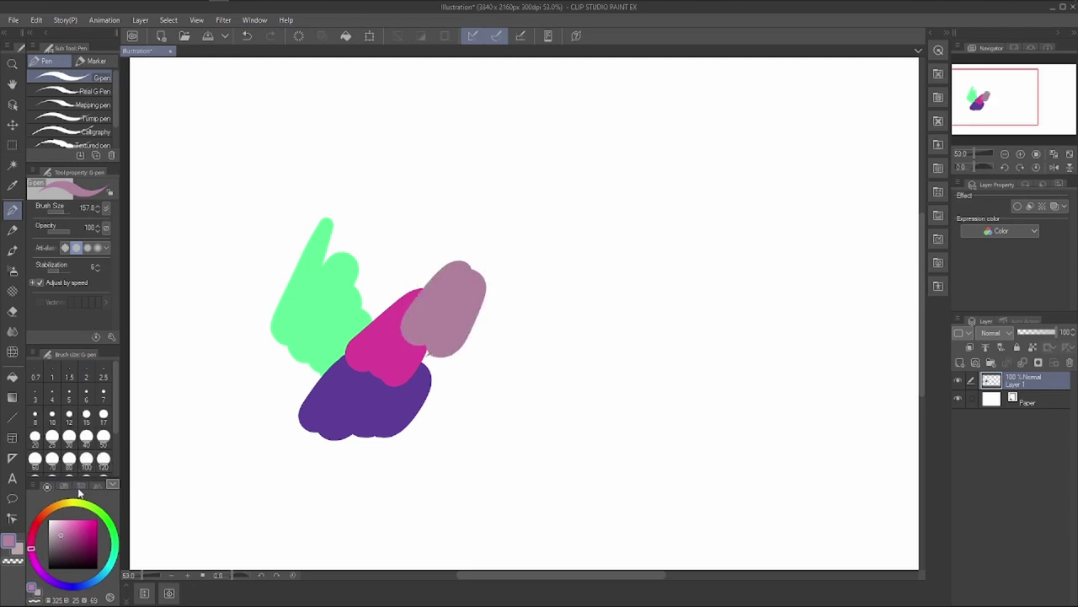
# Mix a dark blue by lowering red and green in the RGB sliders and paint a patch over the purple one.
pyautogui.click(80, 486)
pyautogui.moveTo(60, 504)
pyautogui.mouseDown()
pyautogui.moveTo(41, 508)
pyautogui.moveTo(48, 517)
pyautogui.mouseUp()
pyautogui.moveTo(369, 409); pyautogui.dragTo(363, 459)
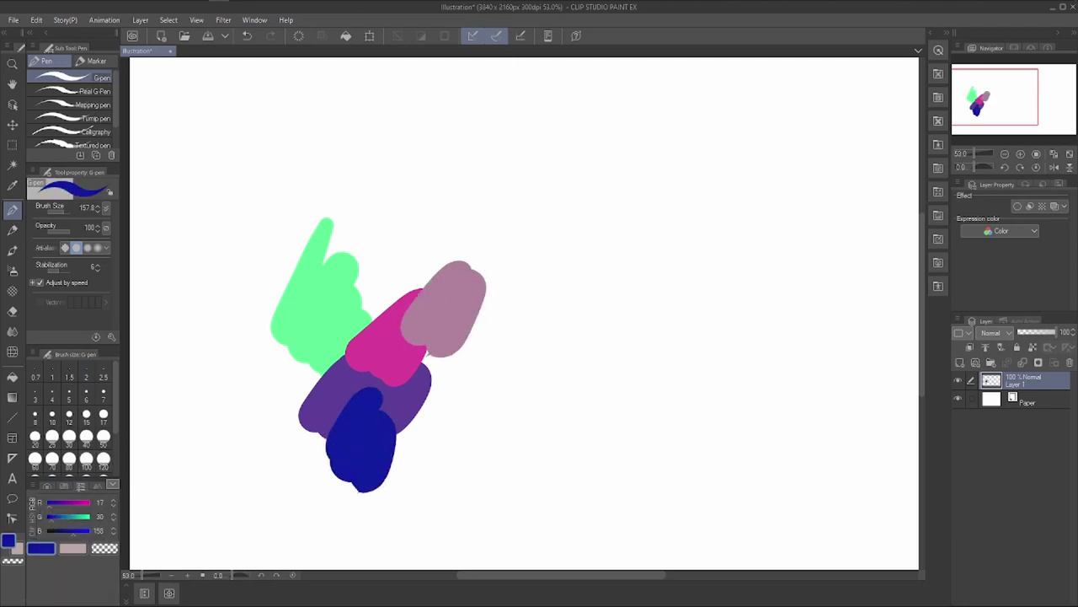
# Blend blue, yellow, green and orange strokes together in the Color Mixing palette.
pyautogui.click(96, 487)
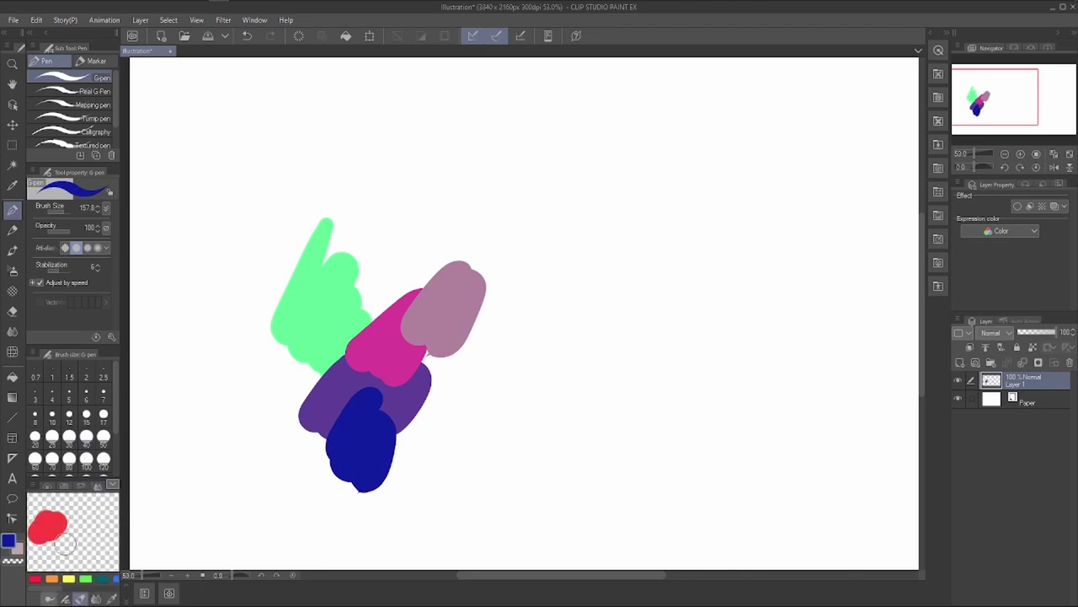
pyautogui.moveTo(37, 533)
pyautogui.mouseDown()
pyautogui.moveTo(44, 515)
pyautogui.moveTo(40, 529)
pyautogui.moveTo(59, 516)
pyautogui.moveTo(55, 544)
pyautogui.moveTo(88, 540)
pyautogui.moveTo(74, 518)
pyautogui.moveTo(88, 543)
pyautogui.moveTo(84, 527)
pyautogui.mouseUp()
pyautogui.click(69, 579)
pyautogui.click(85, 579)
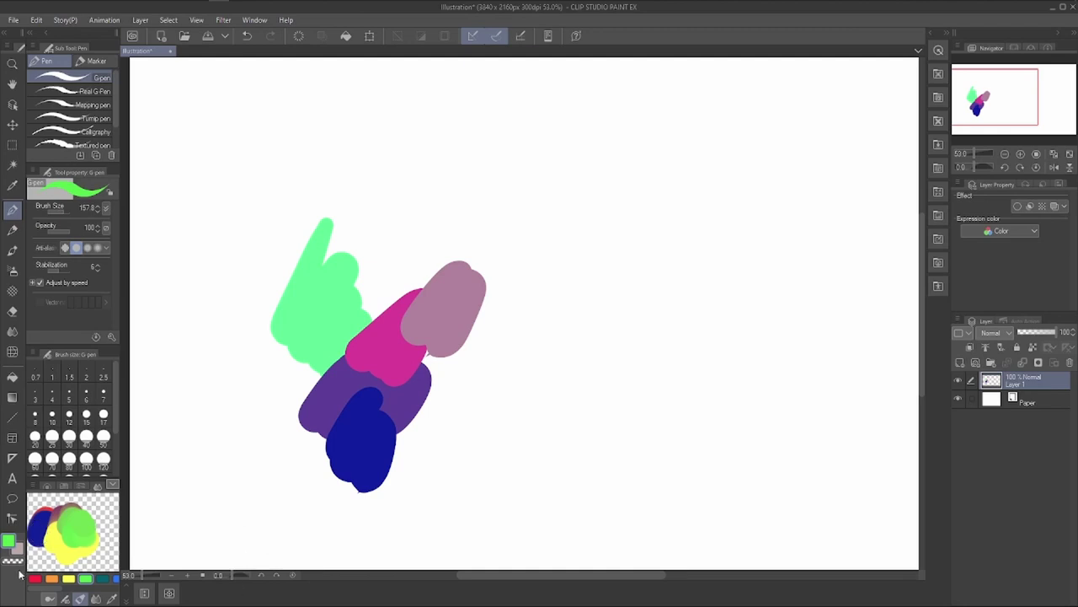
pyautogui.click(51, 579)
pyautogui.moveTo(37, 522)
pyautogui.mouseDown()
pyautogui.moveTo(44, 565)
pyautogui.moveTo(55, 537)
pyautogui.moveTo(77, 560)
pyautogui.mouseUp()
# Detach the Color Set, Color Slider and Color Mixing palettes from the color wheel's group and close them.
pyautogui.click(48, 486)
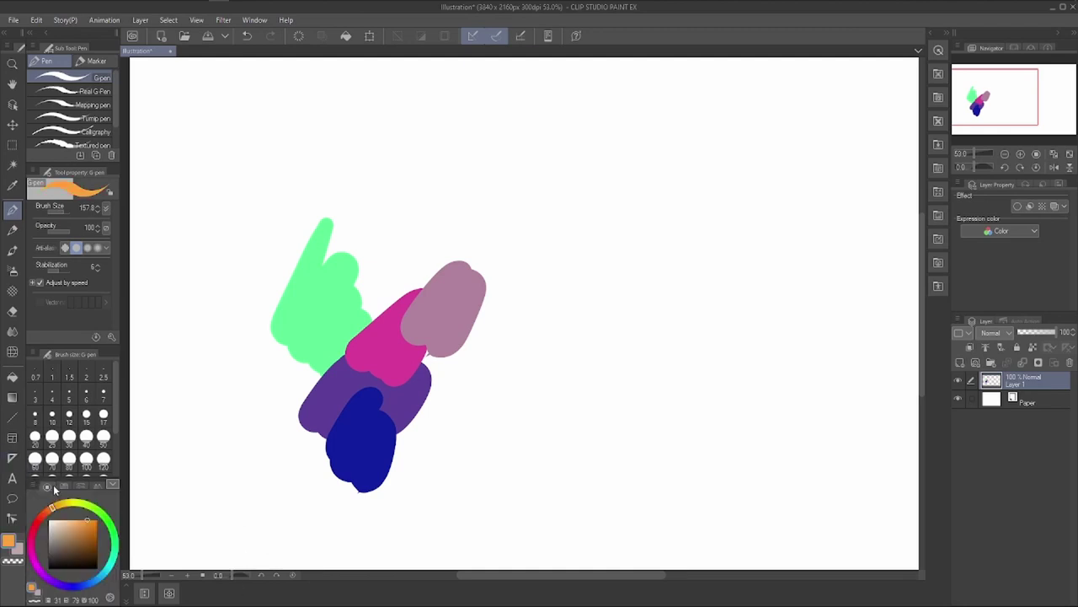
pyautogui.click(64, 486)
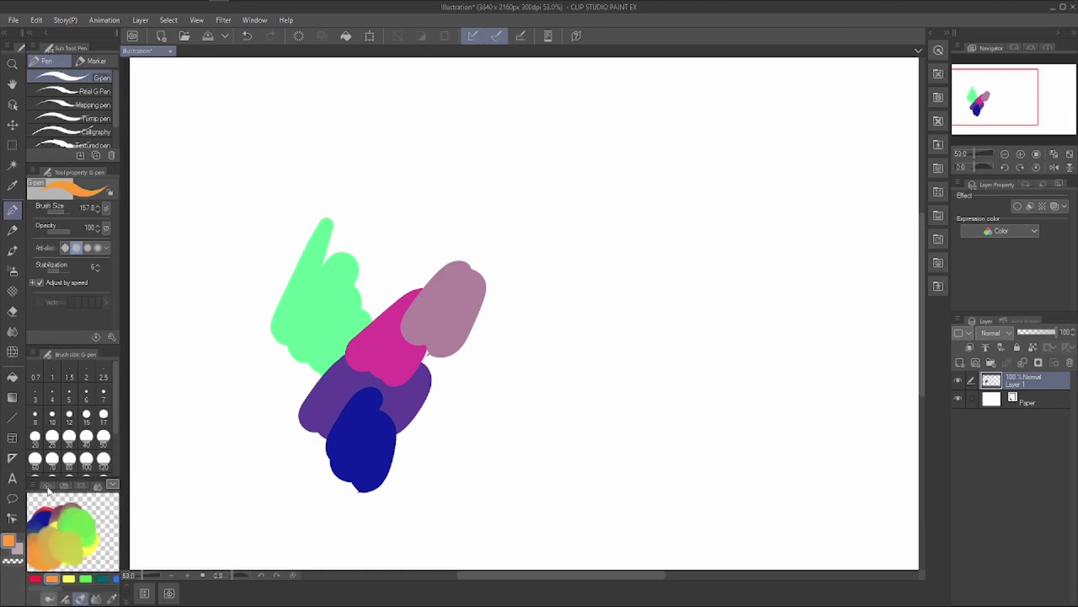
pyautogui.click(48, 487)
pyautogui.click(62, 485)
pyautogui.moveTo(64, 485); pyautogui.dragTo(409, 312)
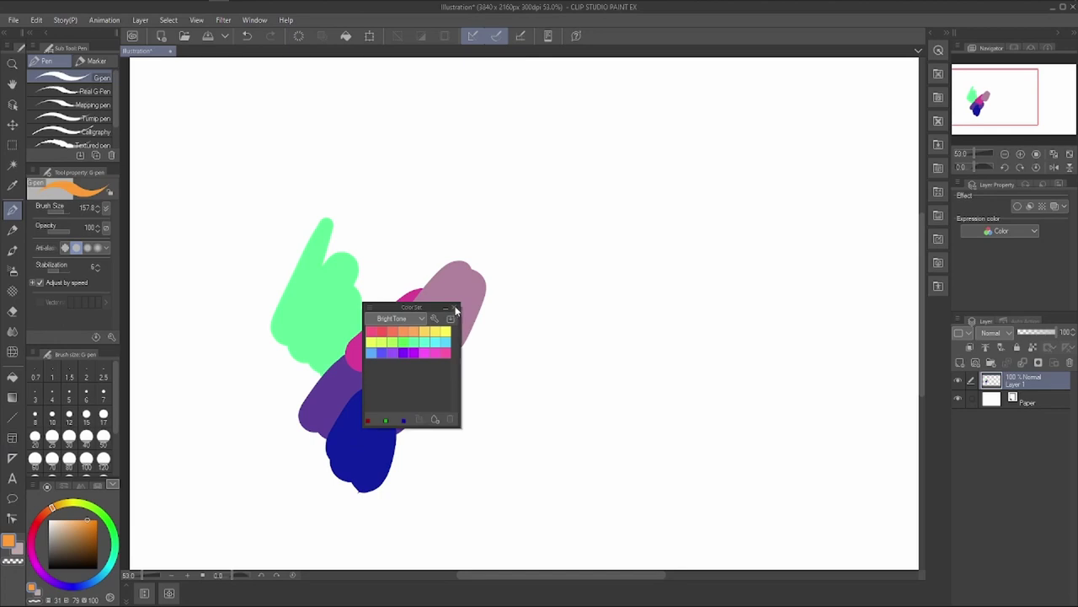
pyautogui.click(455, 309)
pyautogui.moveTo(67, 487); pyautogui.dragTo(441, 318)
pyautogui.click(470, 323)
pyautogui.moveTo(66, 487); pyautogui.dragTo(431, 317)
pyautogui.click(487, 320)
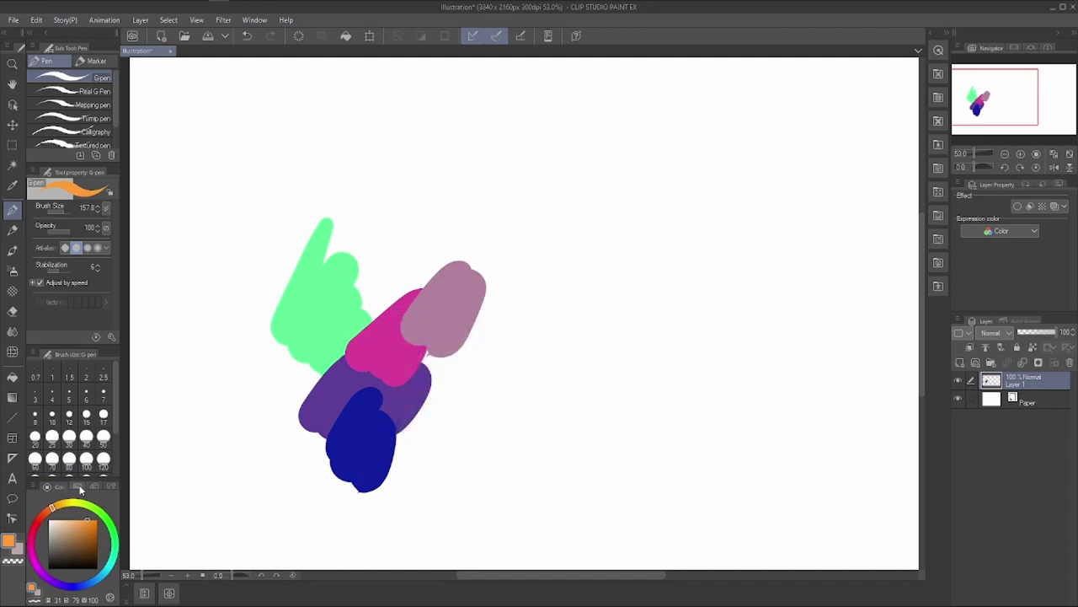
# Detach the Color History palette, paint a small spot with a bright red picked from it, and close the palette.
pyautogui.click(65, 487)
pyautogui.moveTo(73, 491); pyautogui.dragTo(433, 265)
pyautogui.click(454, 330)
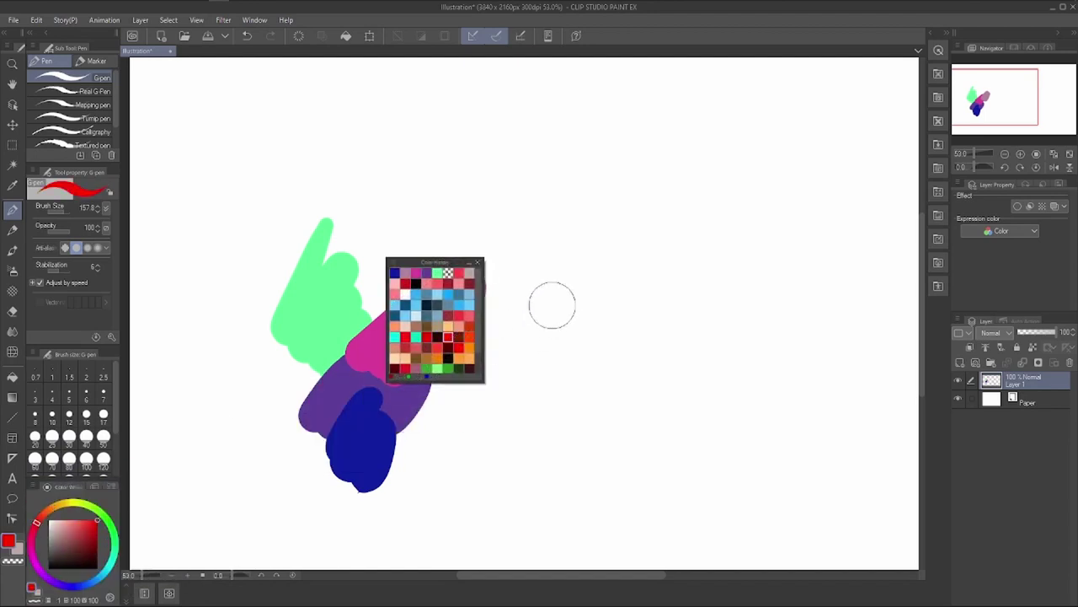
pyautogui.moveTo(556, 301); pyautogui.dragTo(523, 333)
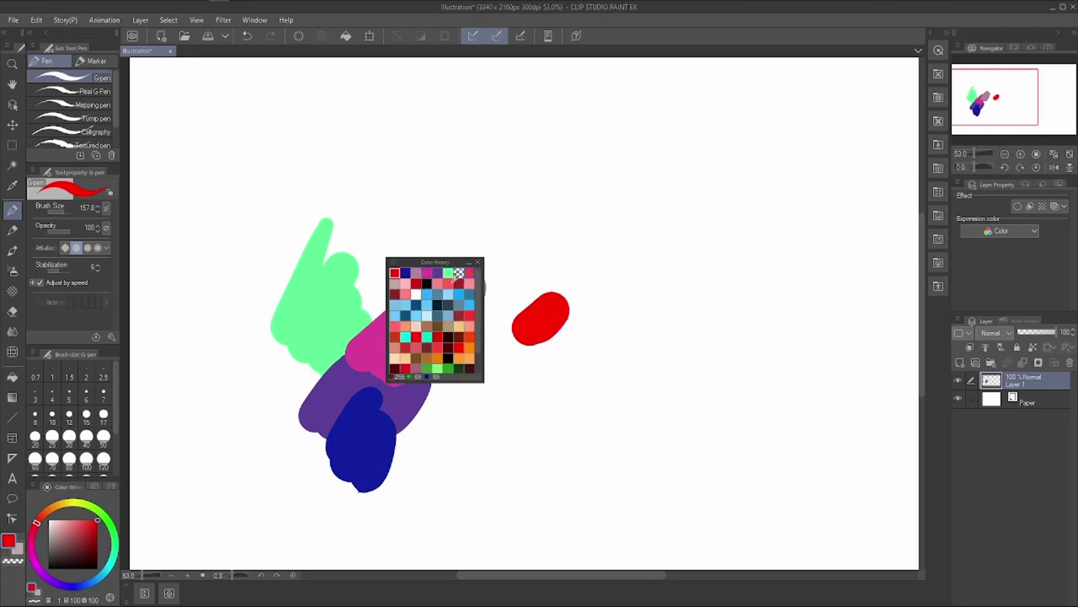
pyautogui.click(479, 265)
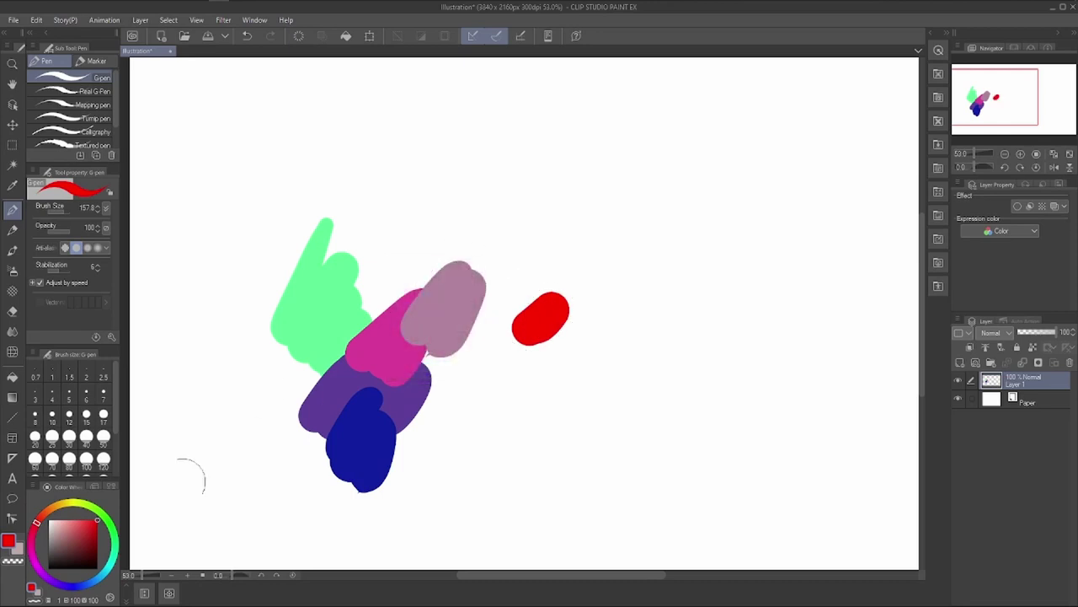
# Detach the Approximate Color palette from the color wheel's group and close it.
pyautogui.click(91, 483)
pyautogui.moveTo(92, 483); pyautogui.dragTo(465, 303)
pyautogui.click(471, 306)
# Detach the Intermediate Color palette, paint a muted red and a pale pink patch with its colors, and close it.
pyautogui.click(91, 486)
pyautogui.moveTo(85, 485); pyautogui.dragTo(639, 229)
pyautogui.click(655, 271)
pyautogui.moveTo(469, 457)
pyautogui.mouseDown()
pyautogui.moveTo(476, 467)
pyautogui.moveTo(515, 358)
pyautogui.mouseUp()
pyautogui.moveTo(535, 396)
pyautogui.mouseDown()
pyautogui.moveTo(499, 472)
pyautogui.moveTo(605, 354)
pyautogui.mouseUp()
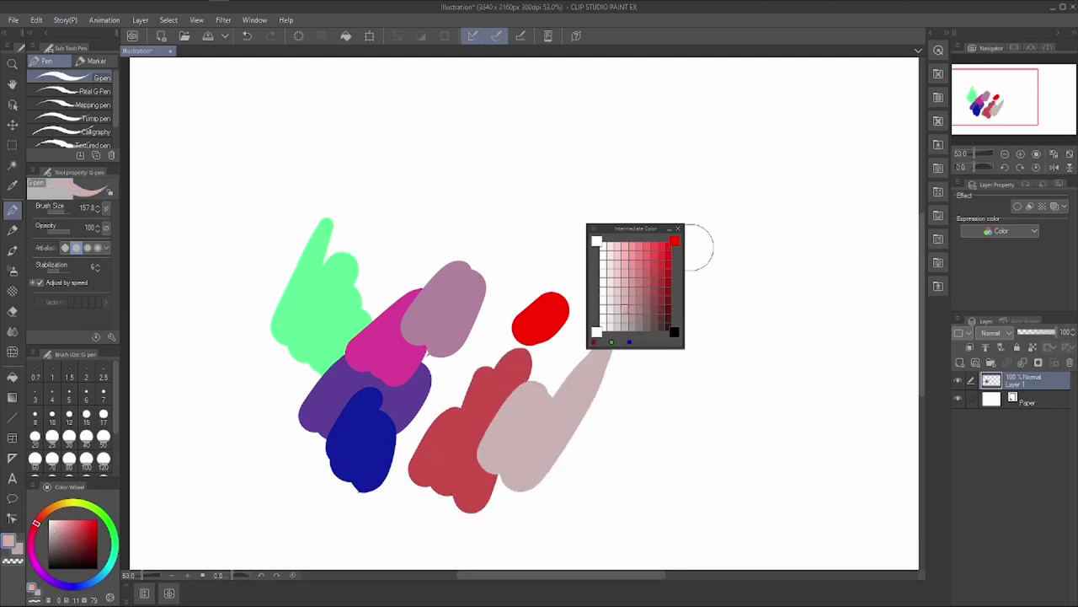
pyautogui.click(680, 233)
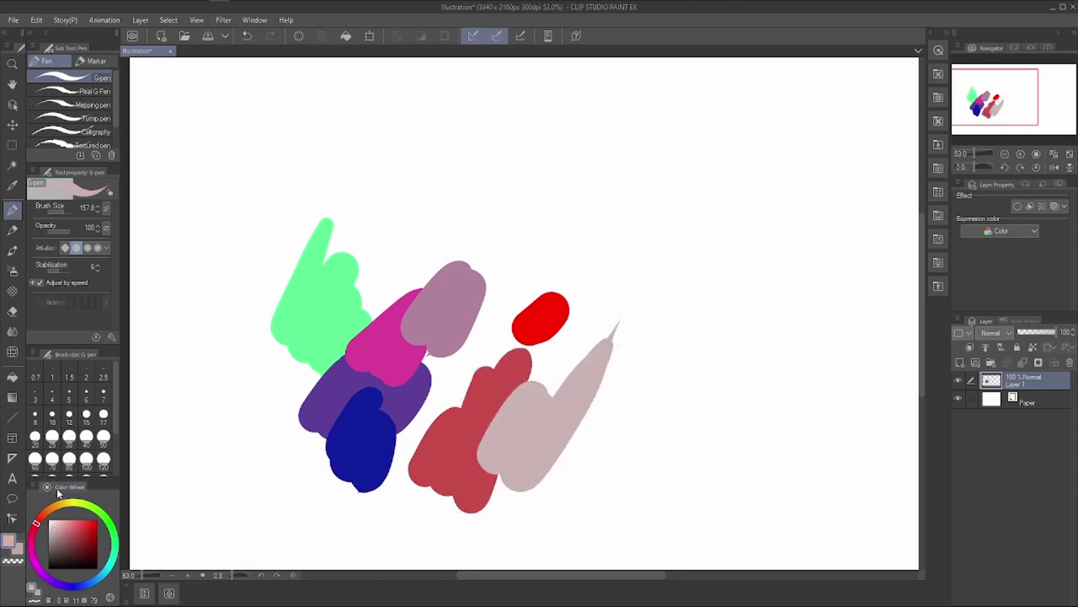
# Reopen the Color Slider palette, mix a teal, paint a patch above the red spot, and close the palette.
pyautogui.click(254, 19)
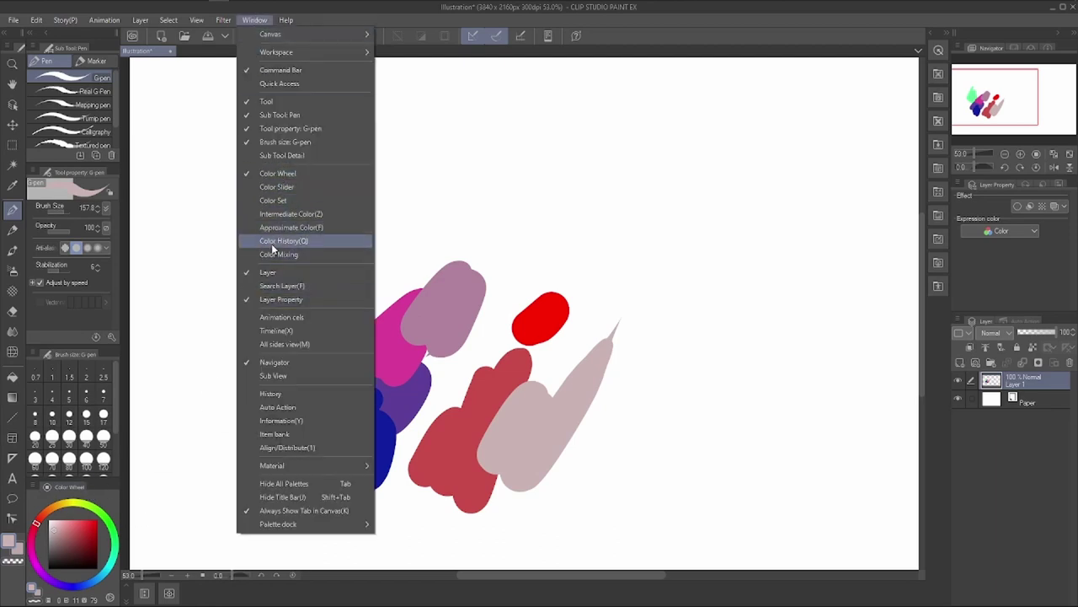
pyautogui.click(272, 187)
pyautogui.moveTo(437, 340); pyautogui.dragTo(412, 341)
pyautogui.moveTo(603, 232); pyautogui.dragTo(565, 311)
pyautogui.moveTo(390, 336)
pyautogui.mouseDown()
pyautogui.moveTo(112, 481)
pyautogui.moveTo(74, 486)
pyautogui.moveTo(139, 486)
pyautogui.moveTo(368, 329)
pyautogui.mouseUp()
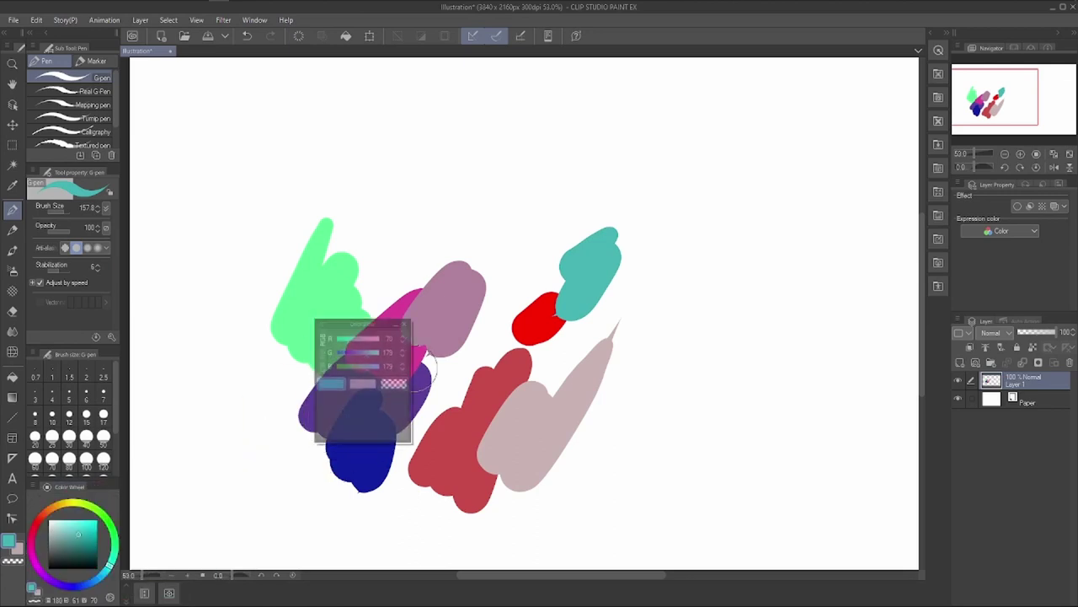
pyautogui.click(411, 325)
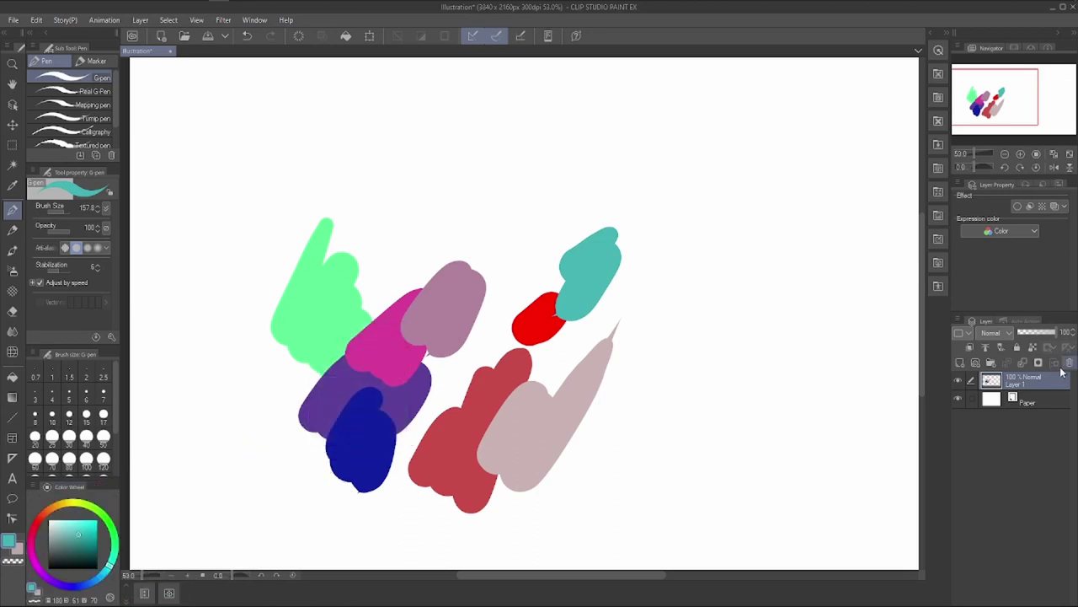
# Delete the painted Layer 1, clearing all color patches from the canvas.
pyautogui.click(1071, 366)
pyautogui.click(565, 227)
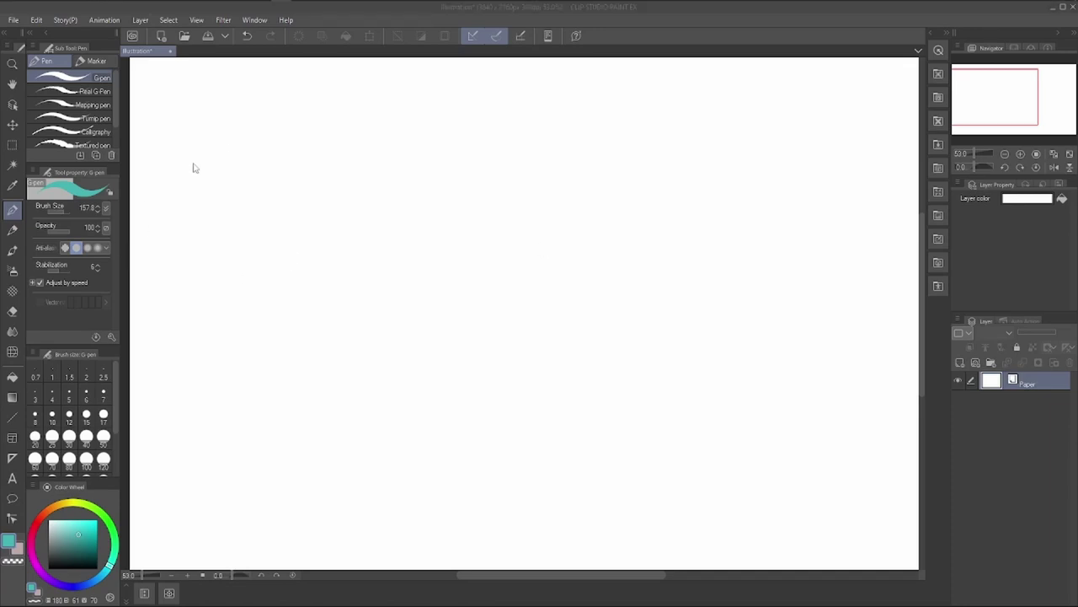
pyautogui.click(301, 294)
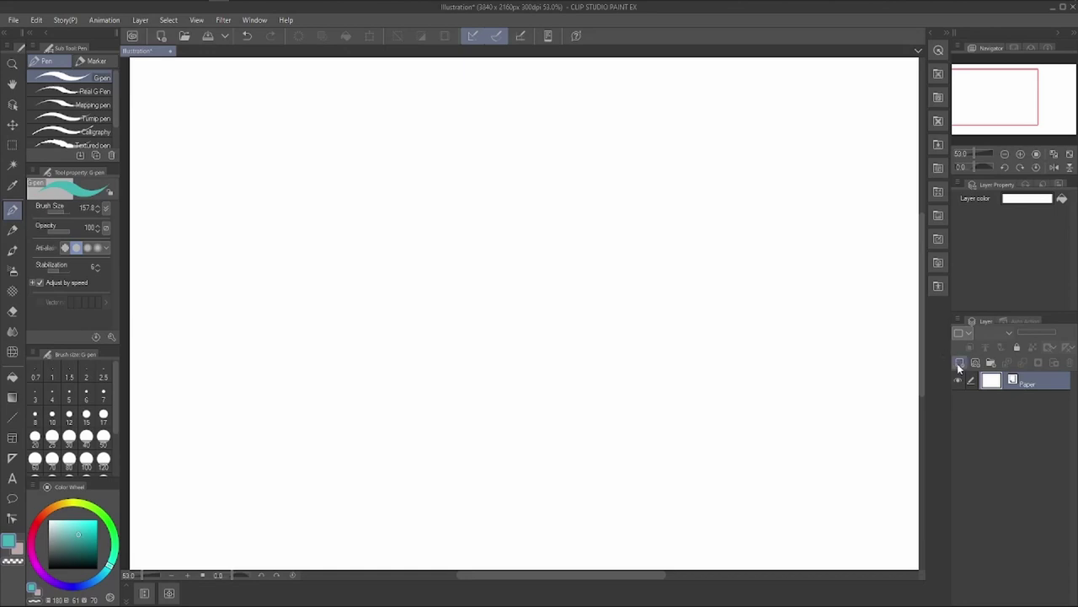
# Add a new raster layer and paint a large solid teal patch on it.
pyautogui.click(959, 362)
pyautogui.moveTo(346, 224)
pyautogui.mouseDown()
pyautogui.moveTo(400, 187)
pyautogui.moveTo(379, 295)
pyautogui.moveTo(481, 265)
pyautogui.moveTo(417, 421)
pyautogui.mouseUp()
pyautogui.moveTo(354, 332)
pyautogui.mouseDown()
pyautogui.moveTo(301, 361)
pyautogui.moveTo(430, 366)
pyautogui.moveTo(552, 310)
pyautogui.mouseUp()
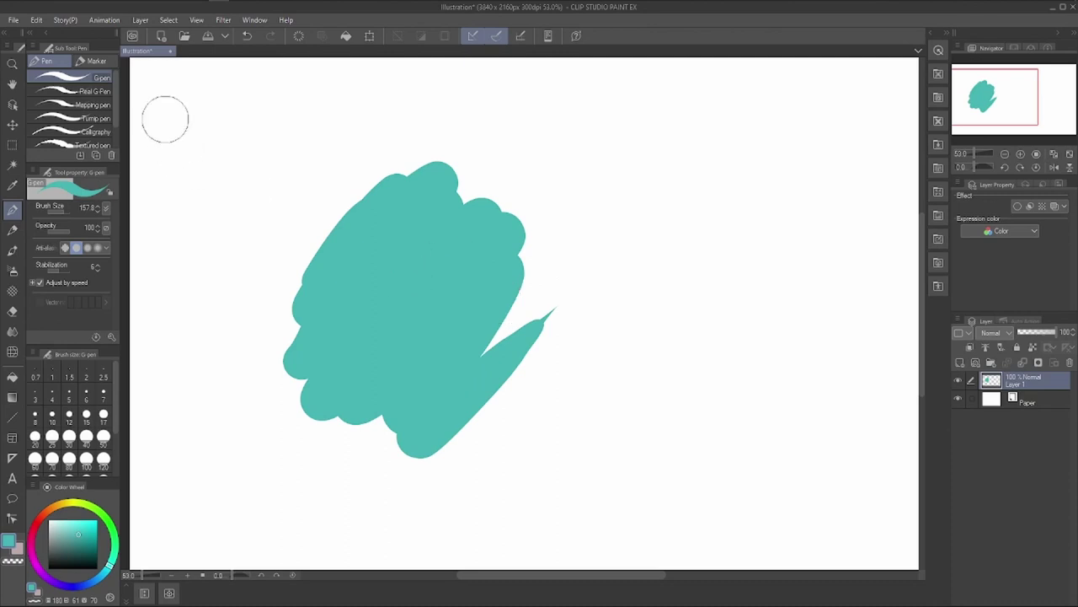
# Apply a Brightness/Contrast correction to the teal patch with brightness -15 and contrast 91.
pyautogui.click(35, 21)
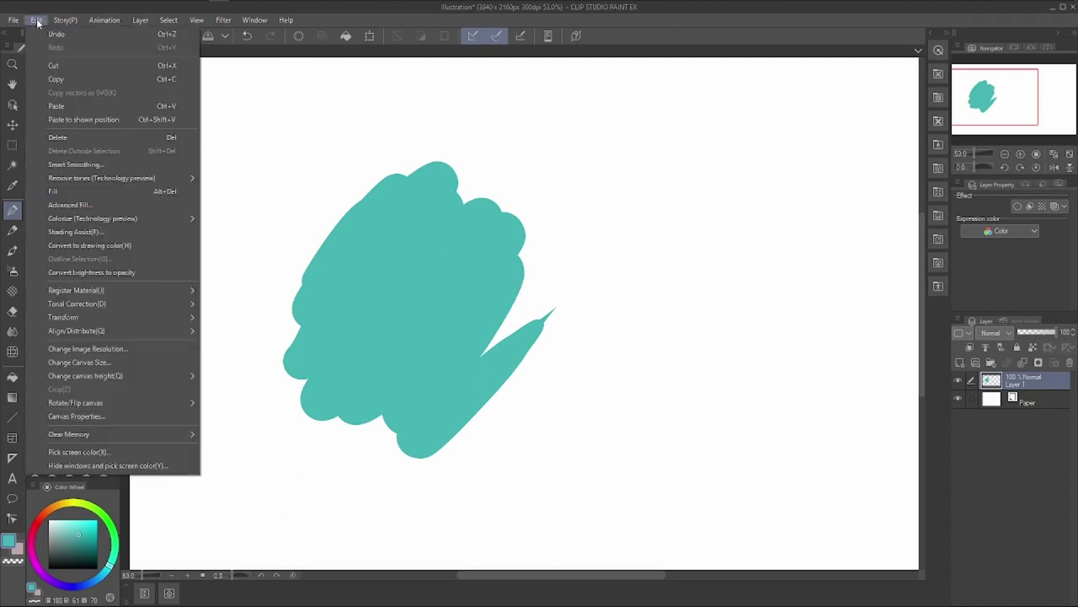
pyautogui.moveTo(60, 304)
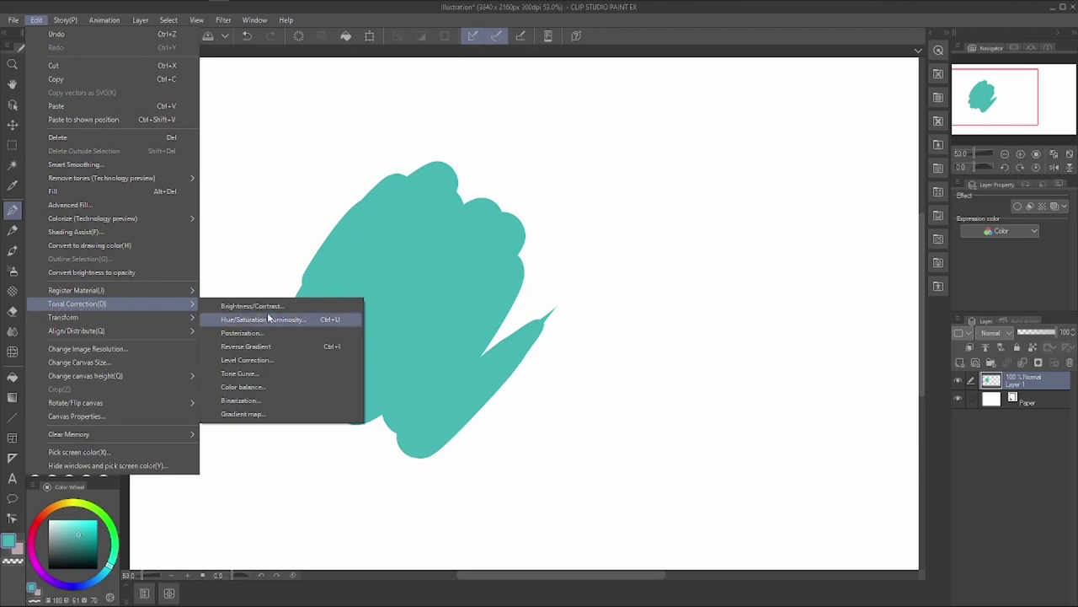
pyautogui.click(235, 309)
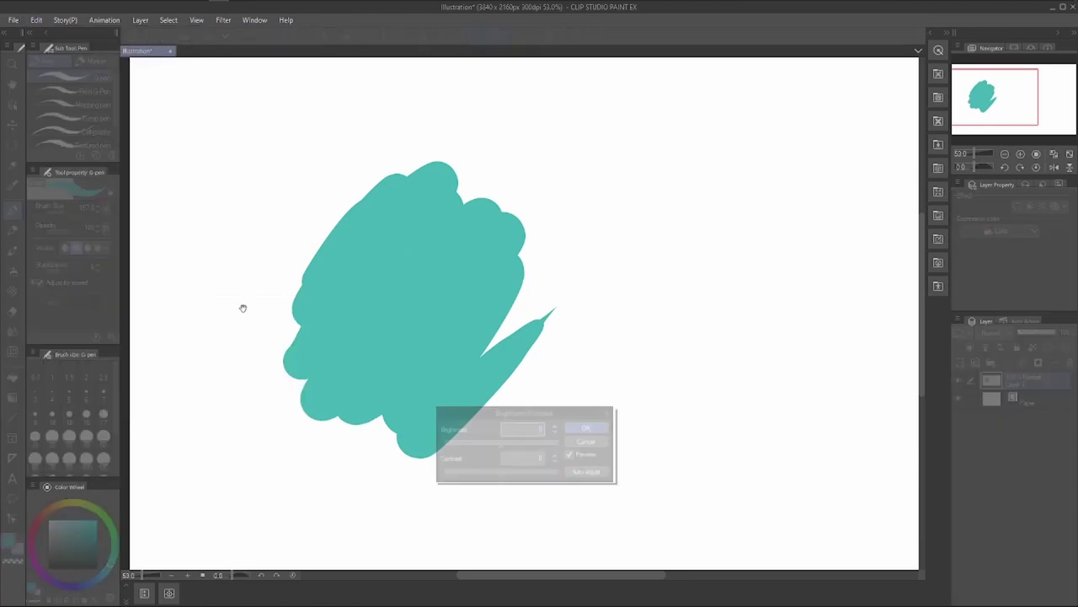
pyautogui.click(530, 444)
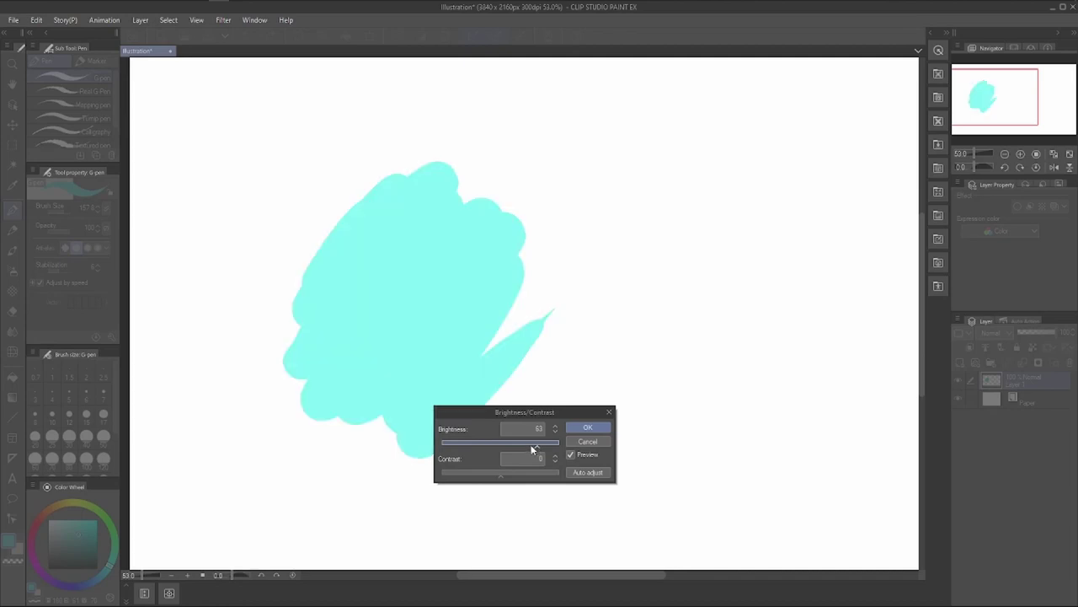
pyautogui.moveTo(447, 445); pyautogui.dragTo(558, 472)
pyautogui.click(468, 473)
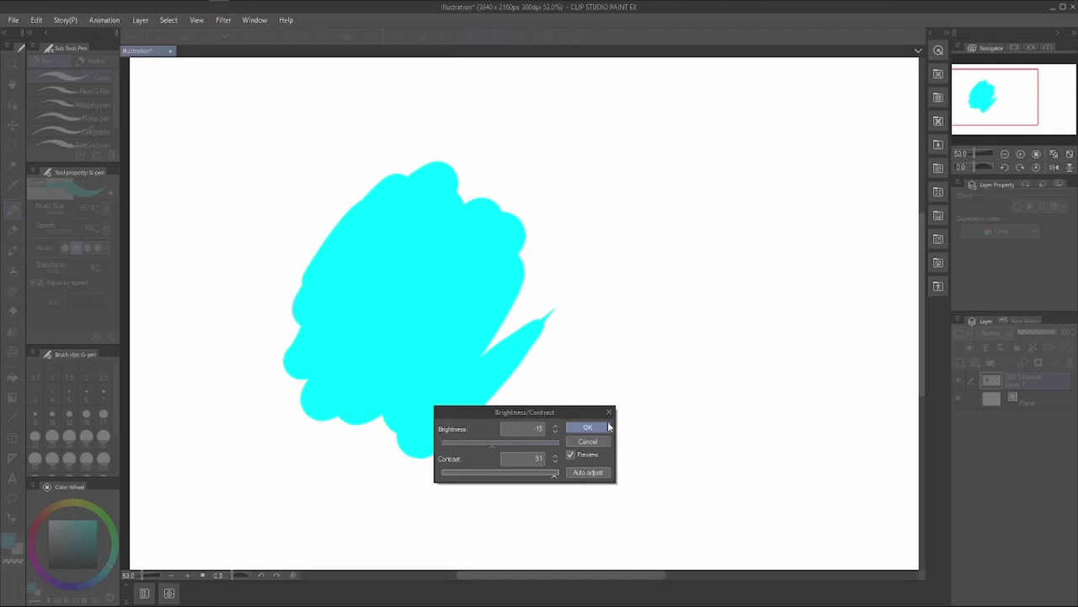
pyautogui.click(610, 429)
# Apply a Hue/Saturation/Luminosity correction that turns the cyan patch pale green, with saturation -43 and raised luminosity.
pyautogui.click(35, 20)
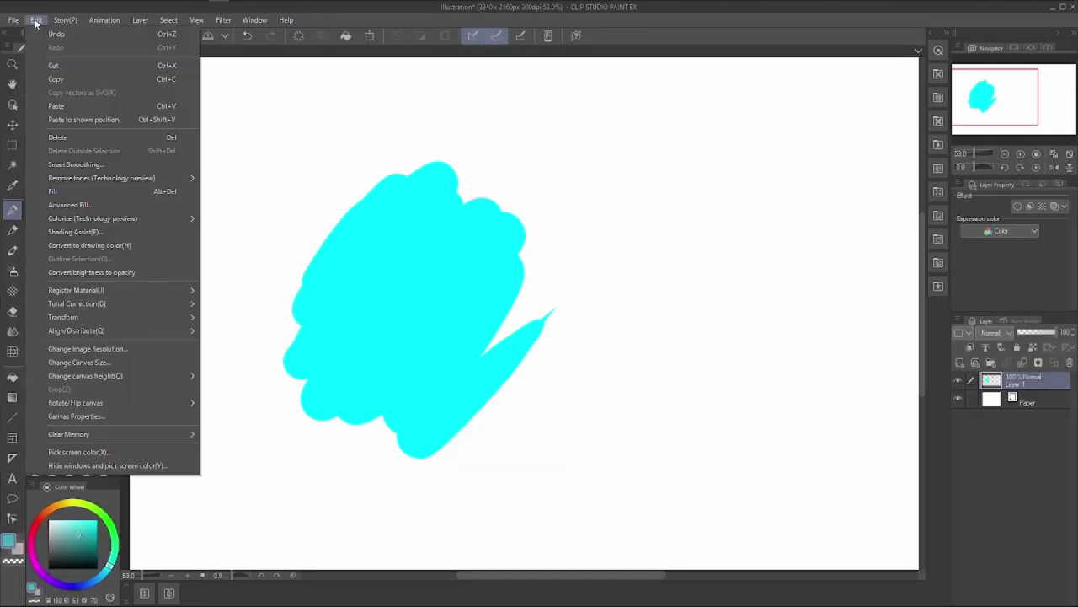
pyautogui.moveTo(69, 308)
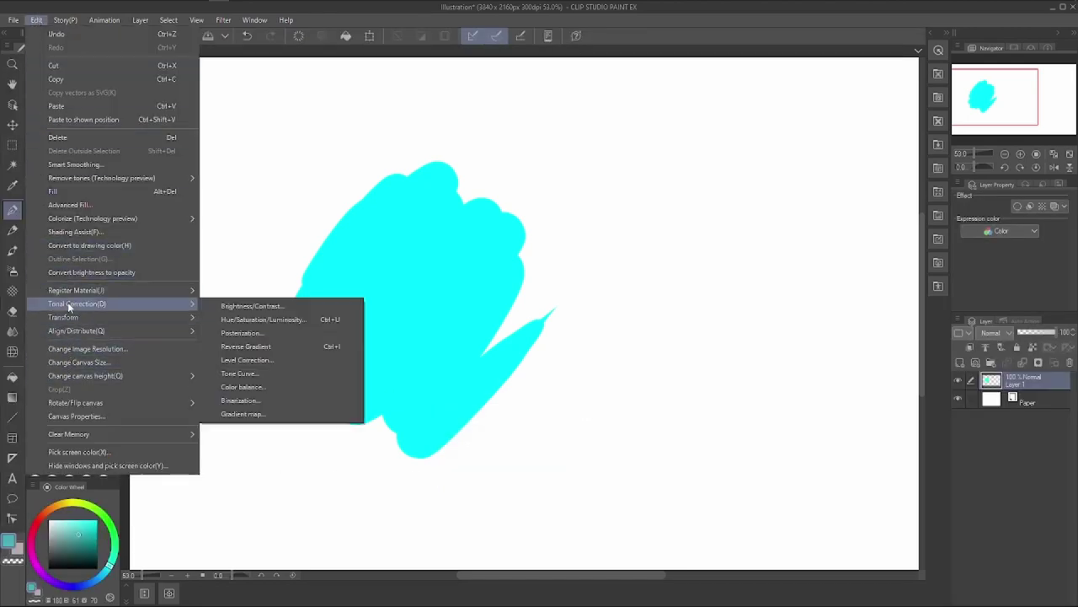
pyautogui.click(262, 319)
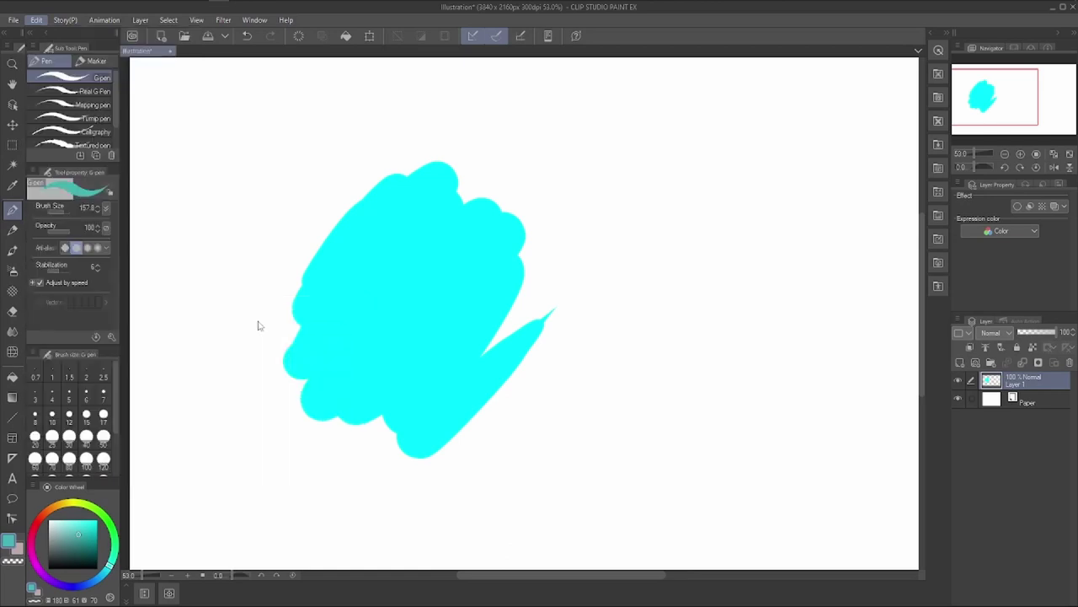
pyautogui.moveTo(380, 449); pyautogui.dragTo(332, 493)
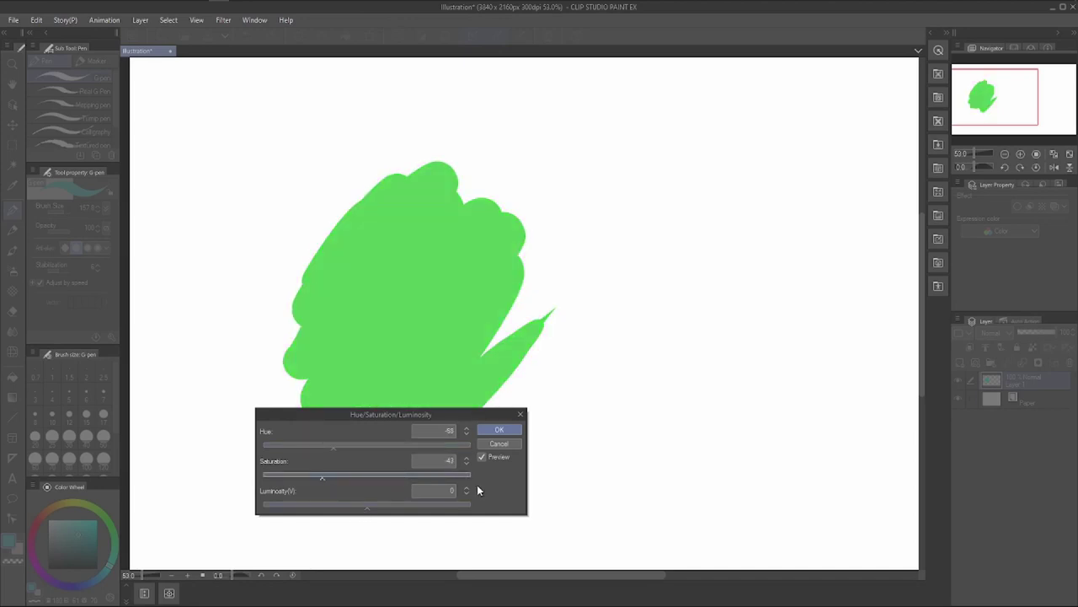
pyautogui.click(411, 511)
pyautogui.click(492, 429)
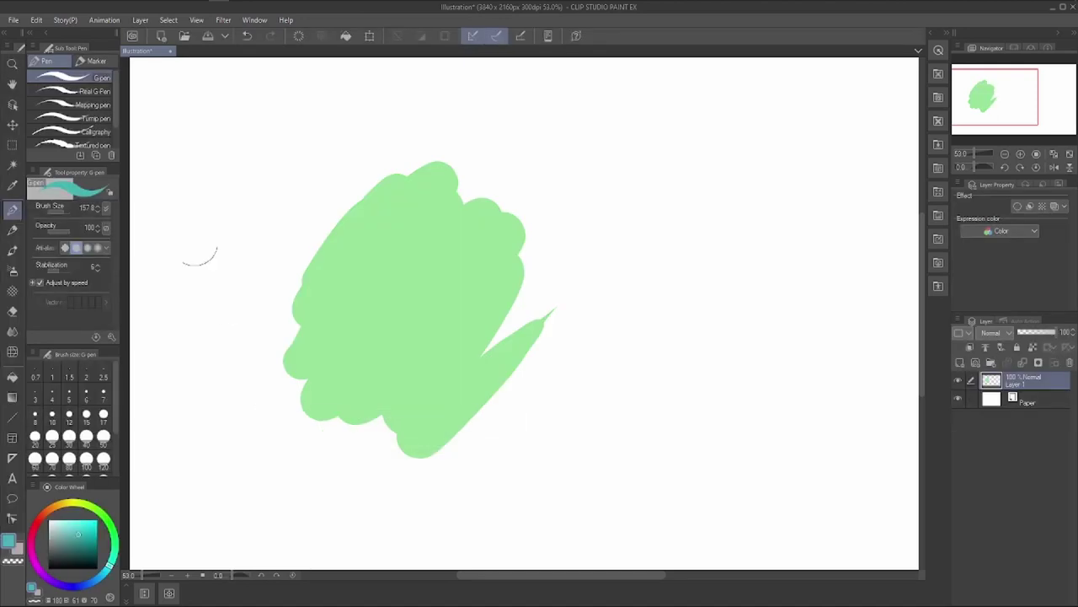
# Try a Color balance correction on the green patch, shifting levels toward cyan, magenta and yellow, and discard it.
pyautogui.click(36, 20)
pyautogui.moveTo(100, 305)
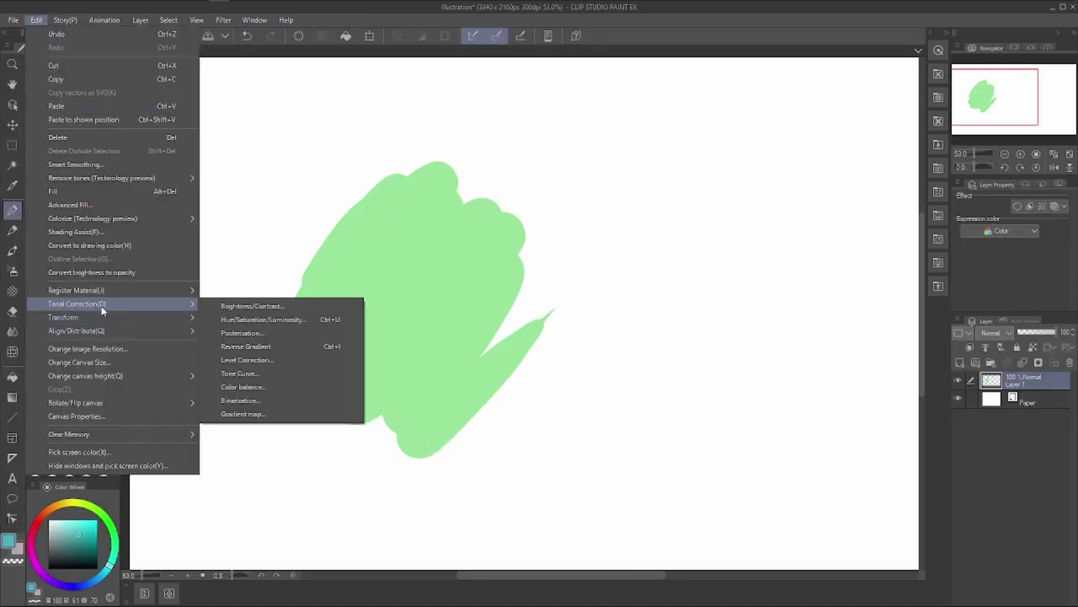
pyautogui.click(230, 389)
pyautogui.moveTo(376, 441); pyautogui.dragTo(417, 441)
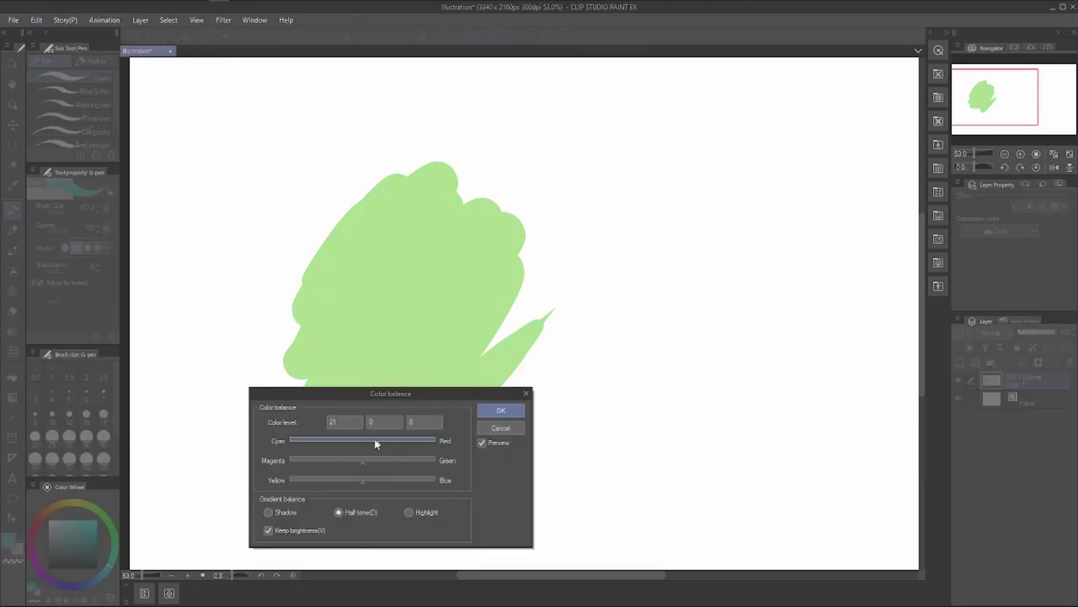
pyautogui.moveTo(314, 460); pyautogui.dragTo(283, 462)
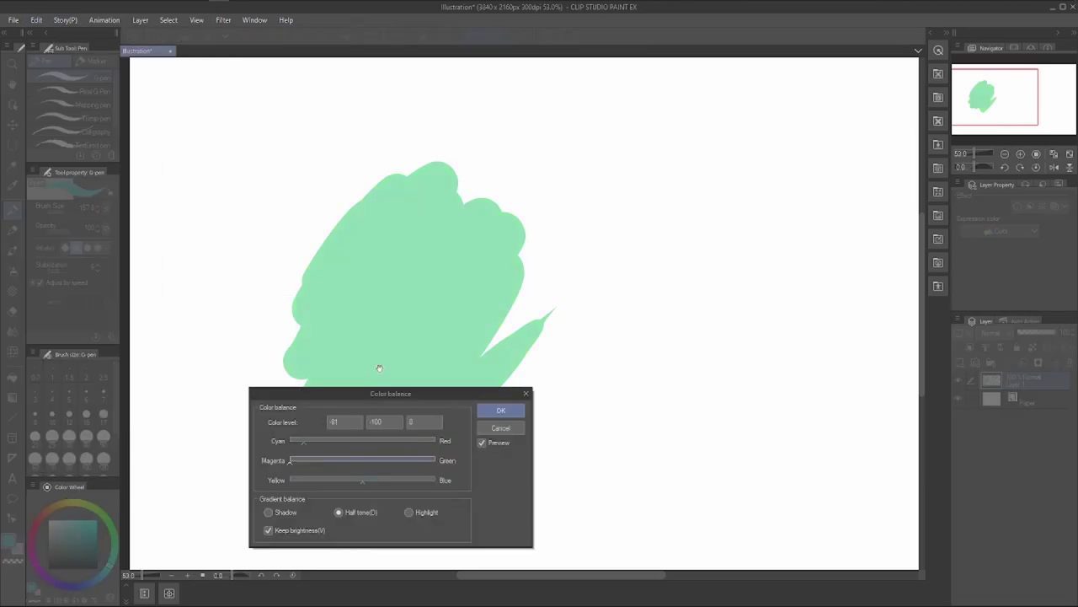
pyautogui.moveTo(362, 480); pyautogui.dragTo(296, 481)
pyautogui.click(502, 428)
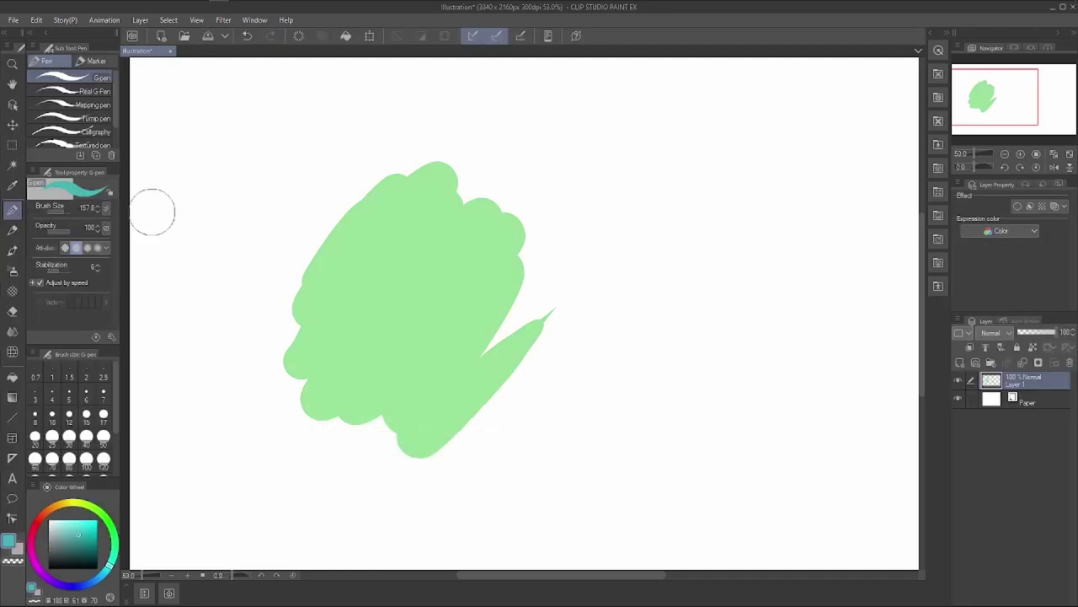
# Try a Tone Curve correction on the green patch by adding a point near the curve's middle, and discard it.
pyautogui.click(36, 20)
pyautogui.moveTo(147, 289)
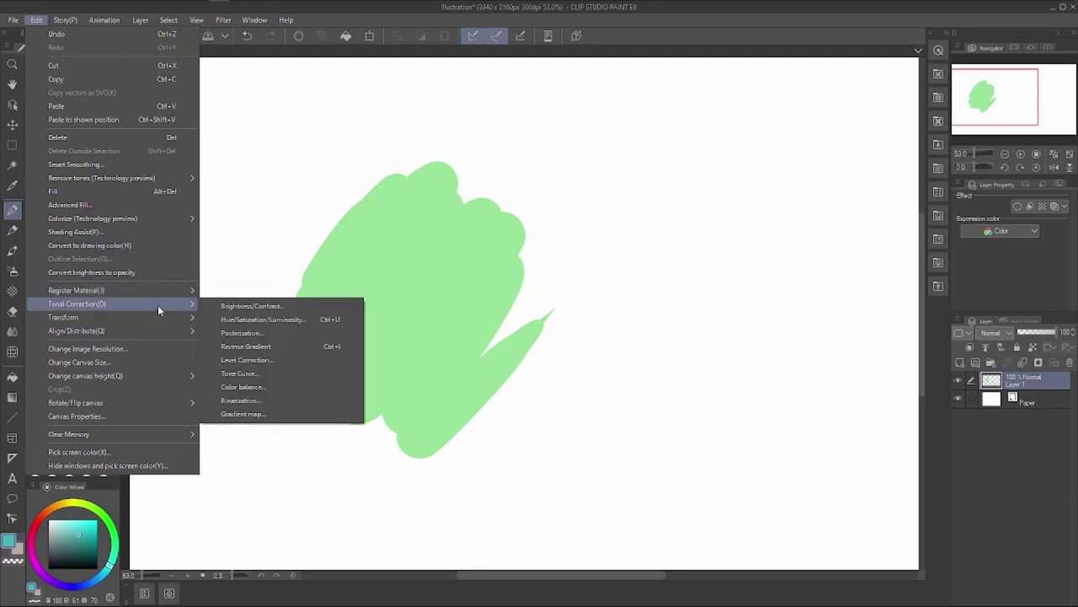
pyautogui.click(243, 376)
pyautogui.moveTo(528, 322)
pyautogui.mouseDown()
pyautogui.moveTo(551, 339)
pyautogui.moveTo(553, 265)
pyautogui.moveTo(544, 251)
pyautogui.moveTo(533, 252)
pyautogui.moveTo(561, 320)
pyautogui.moveTo(491, 381)
pyautogui.moveTo(457, 357)
pyautogui.moveTo(477, 288)
pyautogui.moveTo(460, 306)
pyautogui.moveTo(466, 296)
pyautogui.moveTo(530, 305)
pyautogui.mouseUp()
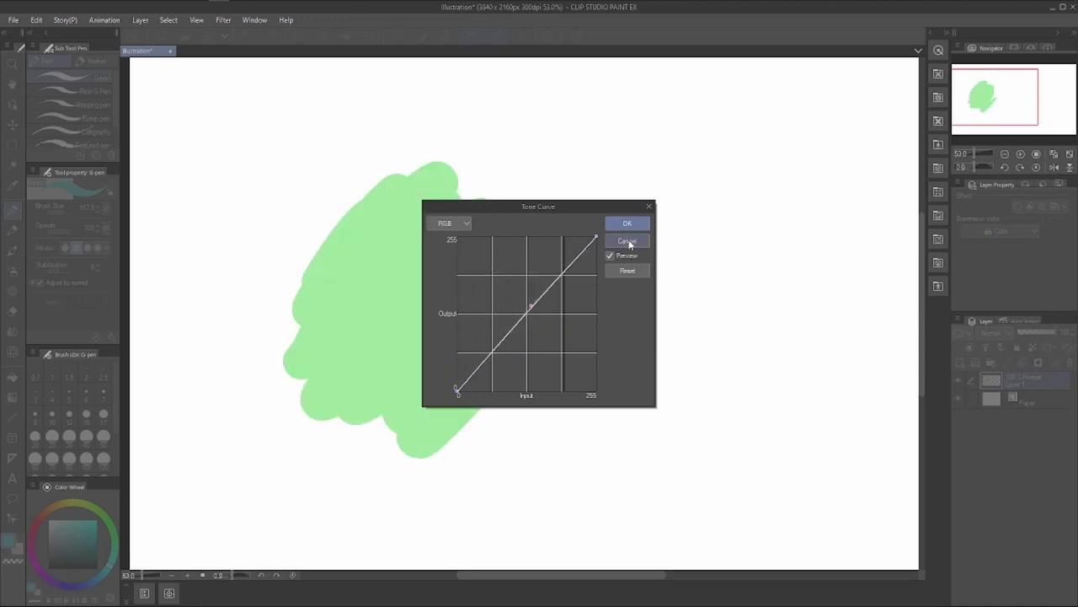
pyautogui.click(628, 241)
# Convert the green patch to gray with a black-to-white Gradient map, and switch the gradient set to Tool (read only).
pyautogui.click(36, 19)
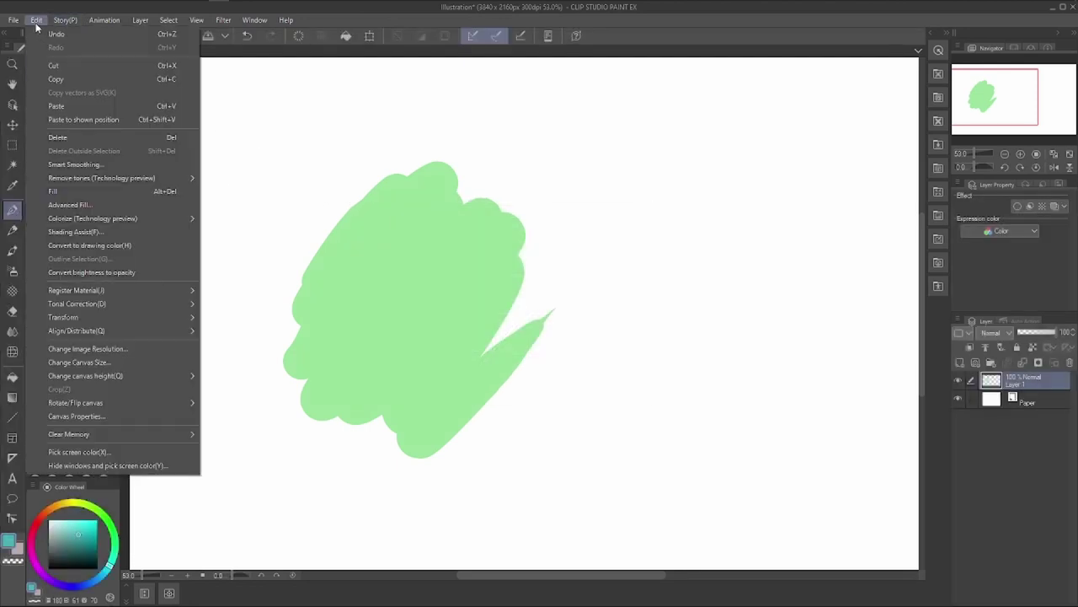
pyautogui.moveTo(108, 302)
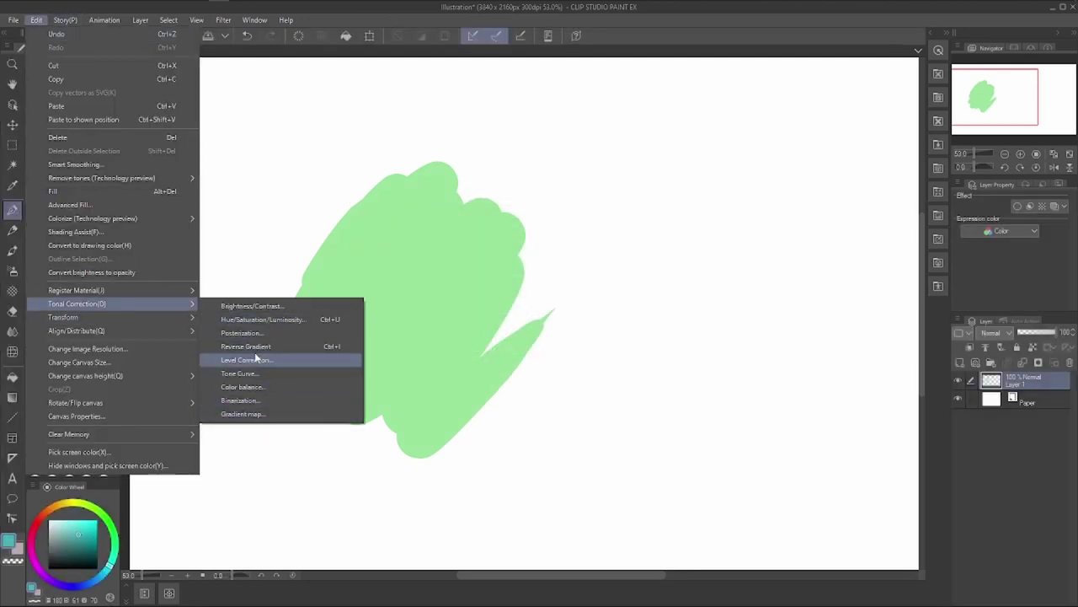
pyautogui.click(233, 416)
pyautogui.moveTo(583, 182); pyautogui.dragTo(728, 163)
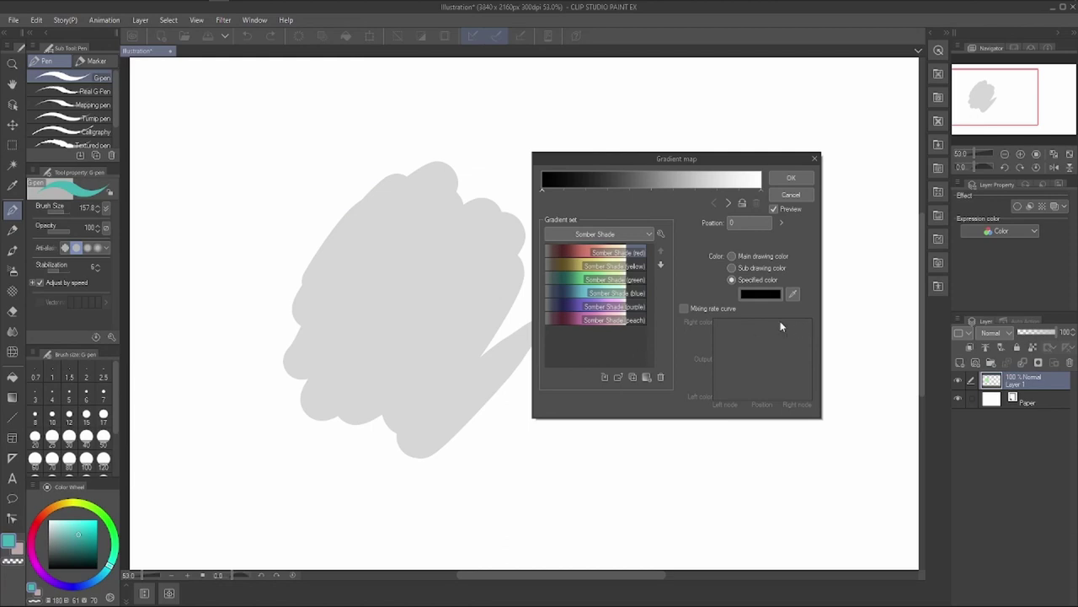
pyautogui.moveTo(391, 344); pyautogui.dragTo(382, 263)
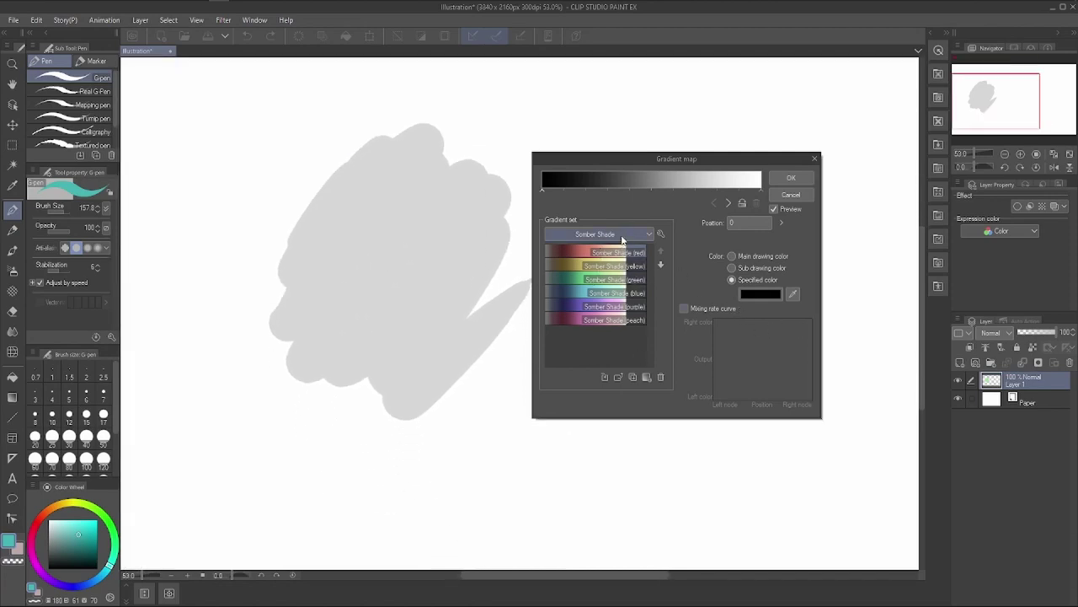
pyautogui.click(622, 234)
pyautogui.click(590, 279)
pyautogui.moveTo(384, 362); pyautogui.dragTo(393, 497)
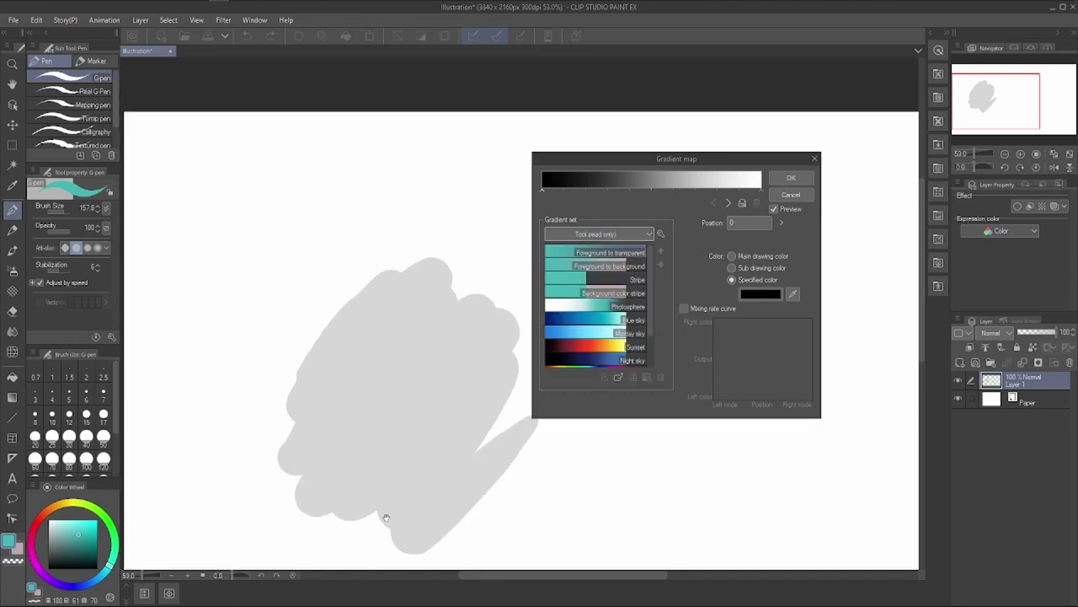
pyautogui.moveTo(328, 412); pyautogui.dragTo(273, 248)
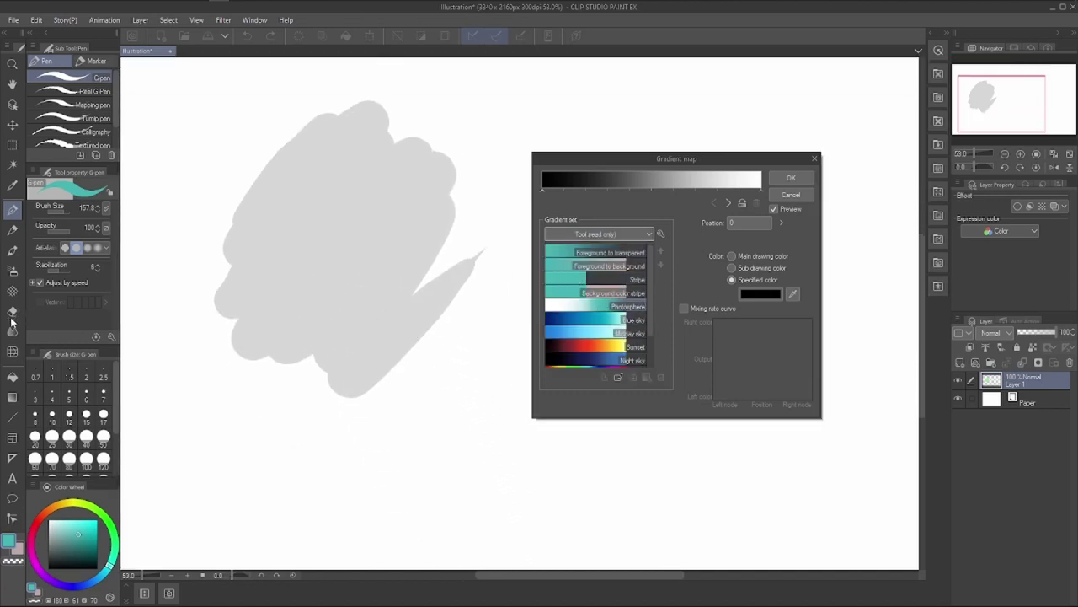
pyautogui.click(789, 195)
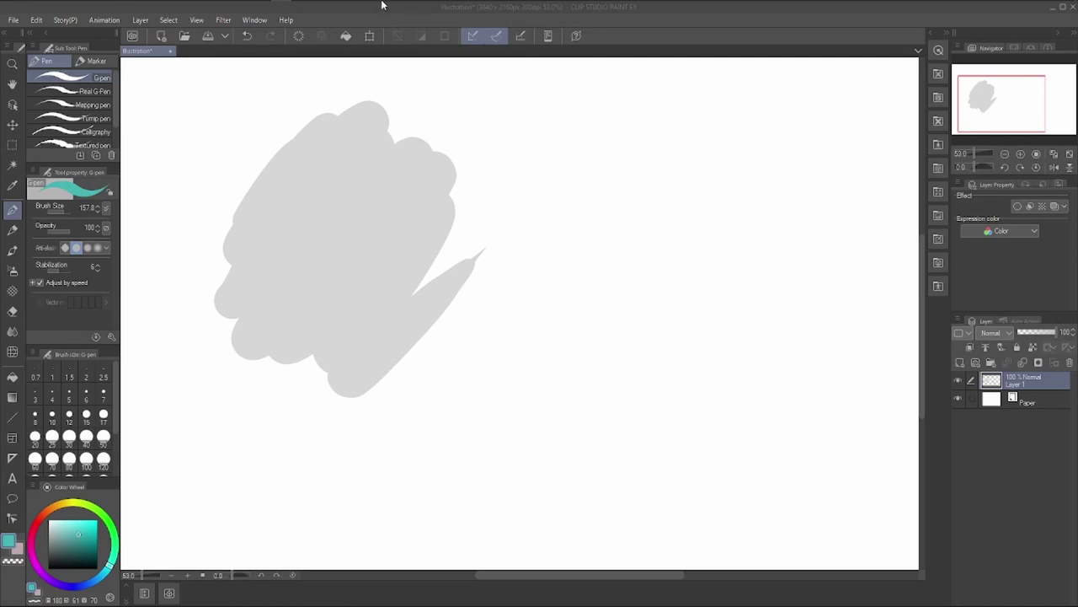
# Start another Gradient map correction on the gray patch with the Sunset gradient and reshape its mixing rate curve.
pyautogui.click(36, 19)
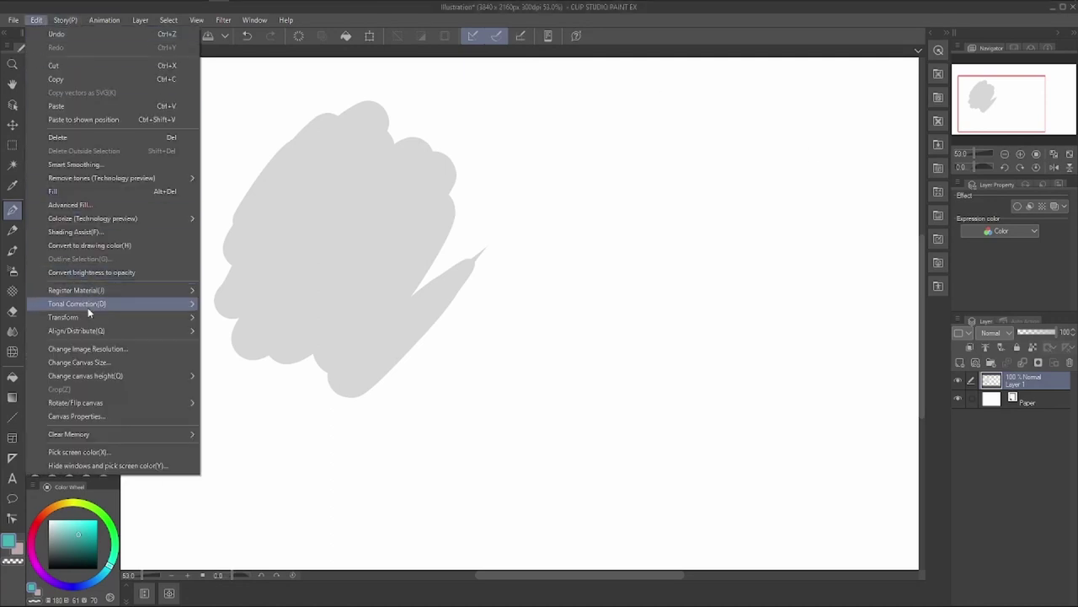
pyautogui.moveTo(89, 304)
pyautogui.click(251, 413)
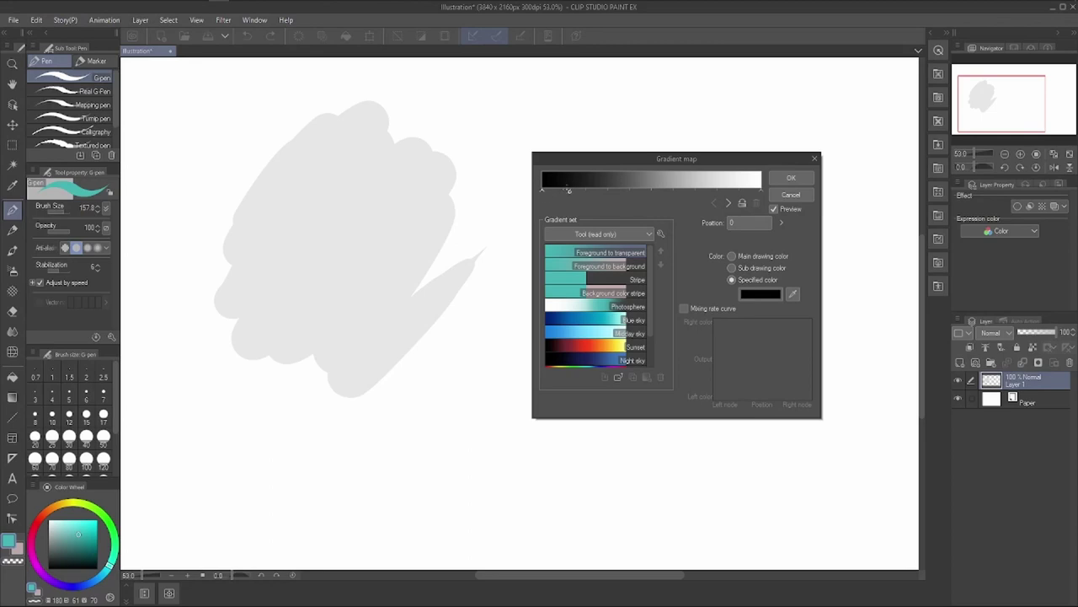
pyautogui.moveTo(759, 189); pyautogui.dragTo(659, 191)
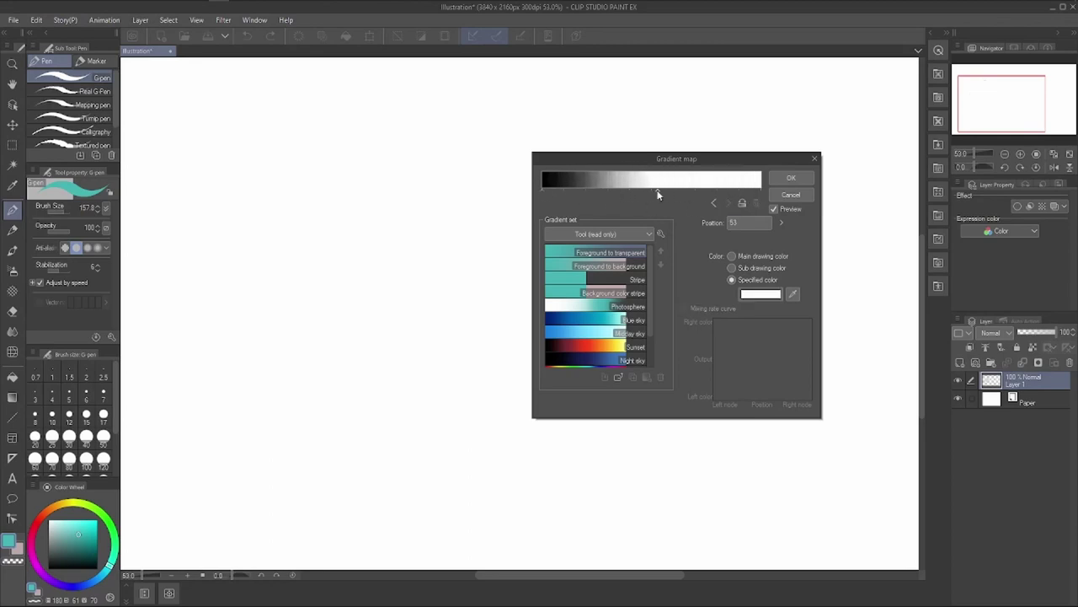
pyautogui.click(591, 351)
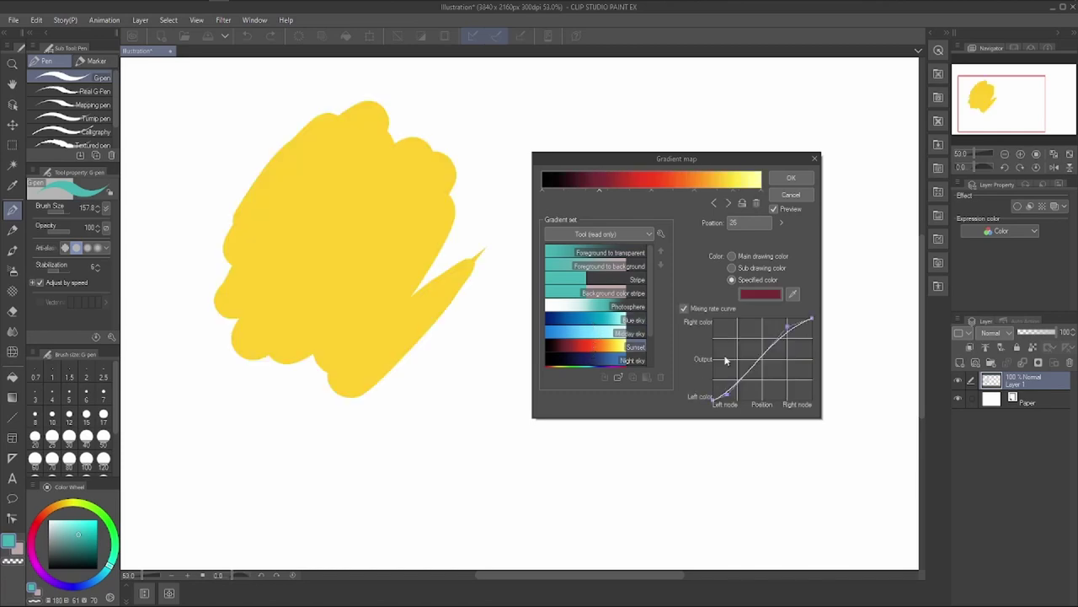
pyautogui.moveTo(792, 330); pyautogui.dragTo(720, 343)
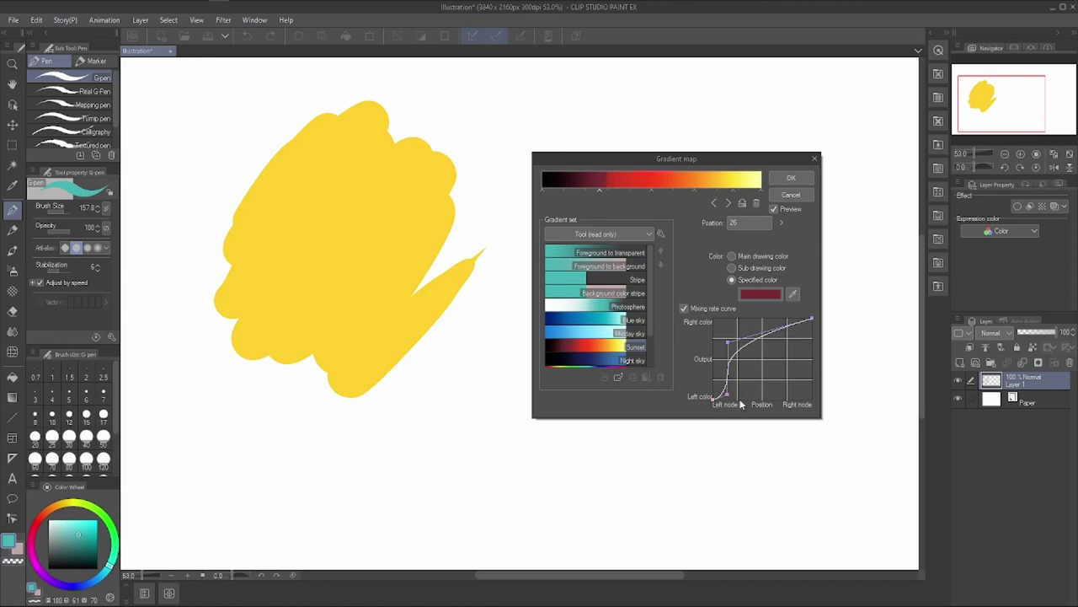
pyautogui.moveTo(728, 396); pyautogui.dragTo(792, 320)
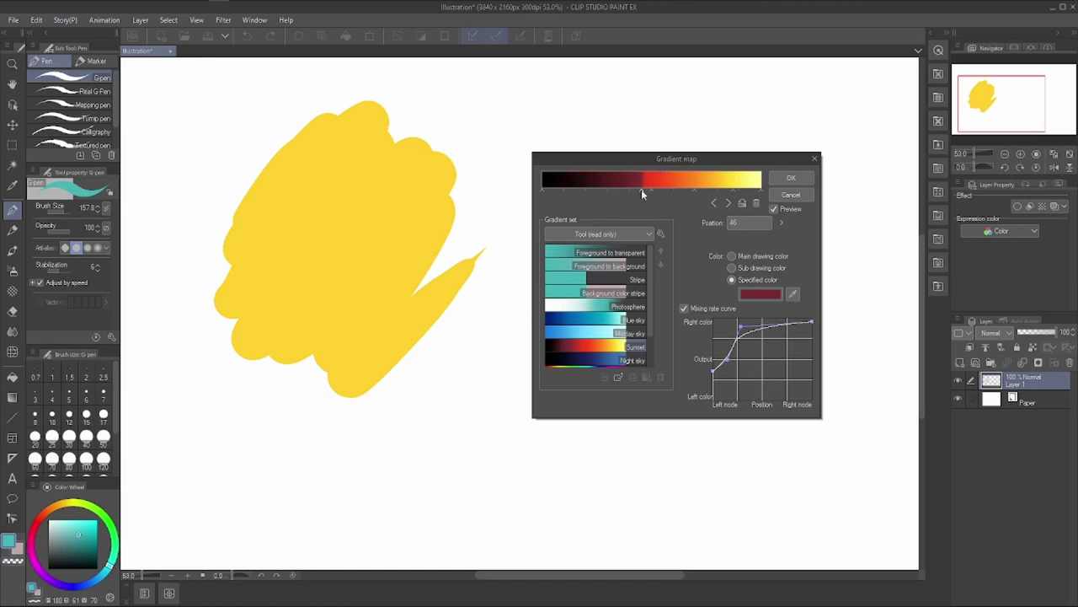
# Reposition the Sunset gradient's nodes, with red at 63, yellow at 71 and orange at 92, and bend the orange node's mixing curve.
pyautogui.moveTo(644, 193); pyautogui.dragTo(597, 187)
pyautogui.click(679, 192)
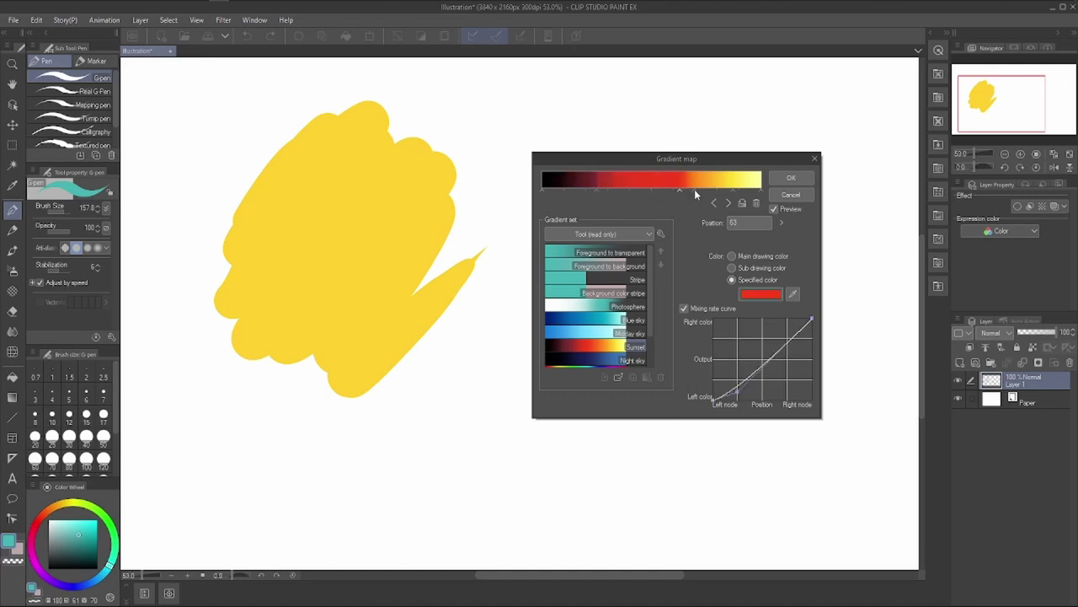
pyautogui.click(731, 192)
pyautogui.moveTo(731, 190); pyautogui.dragTo(710, 196)
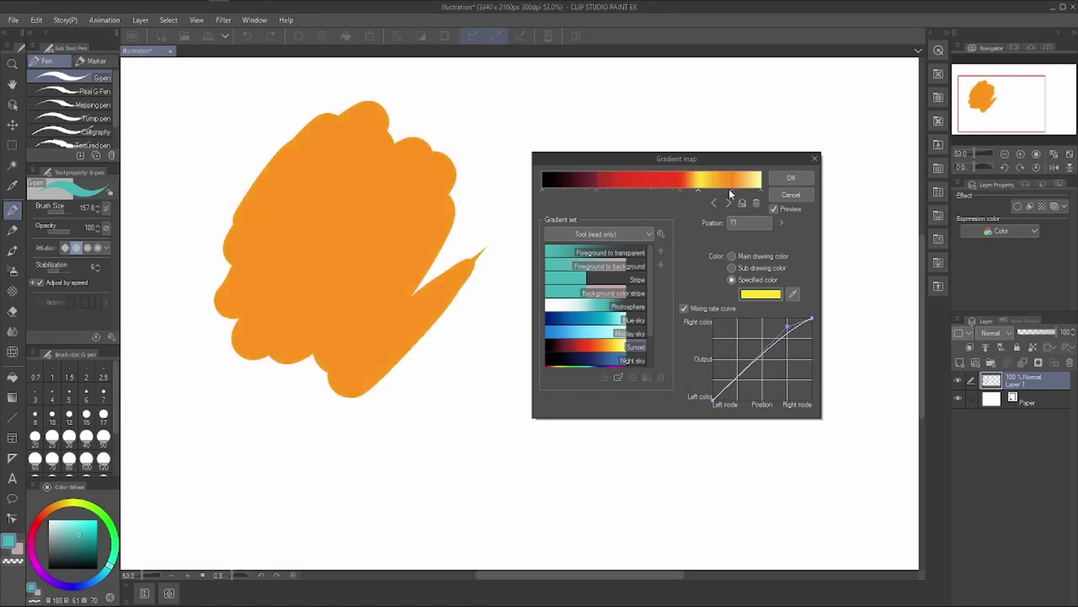
pyautogui.click(741, 191)
pyautogui.moveTo(761, 360); pyautogui.dragTo(790, 370)
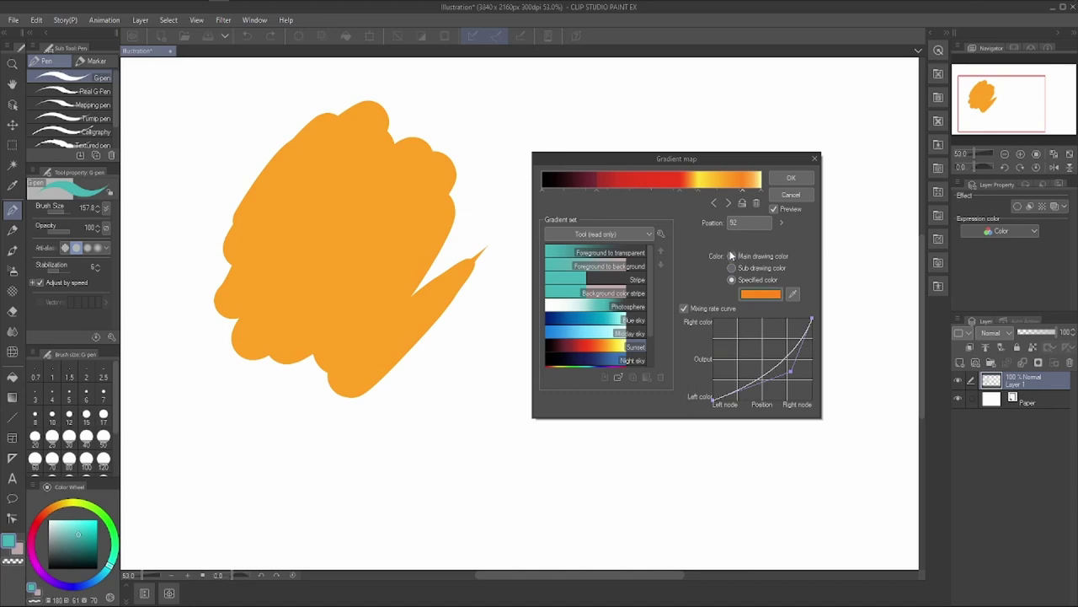
# Set the gradient node at 92 to the main drawing color, move the red node to 49, and apply the gradient map.
pyautogui.click(732, 256)
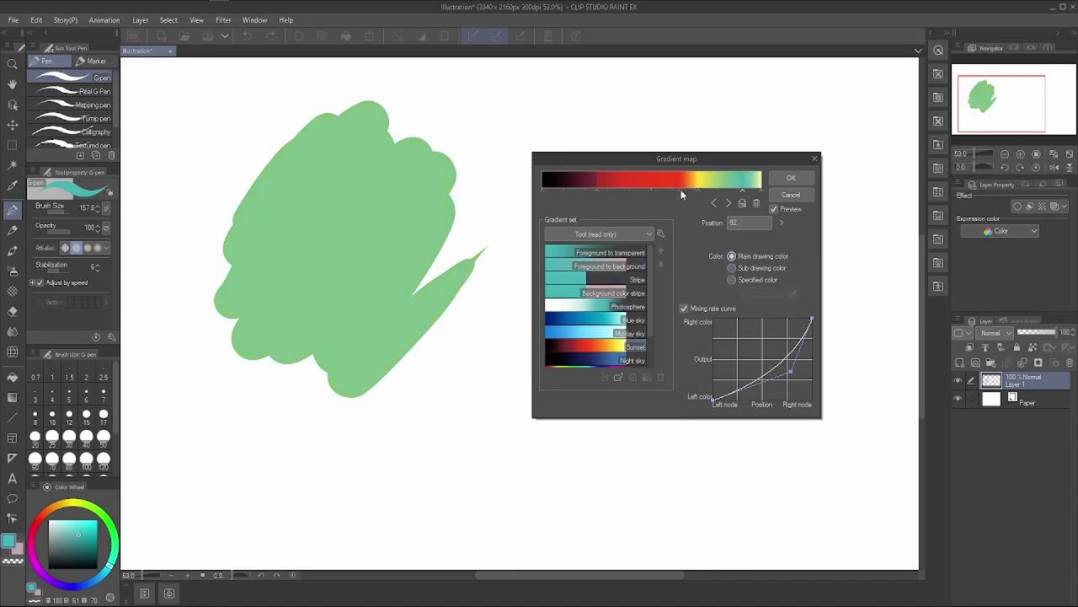
pyautogui.click(648, 189)
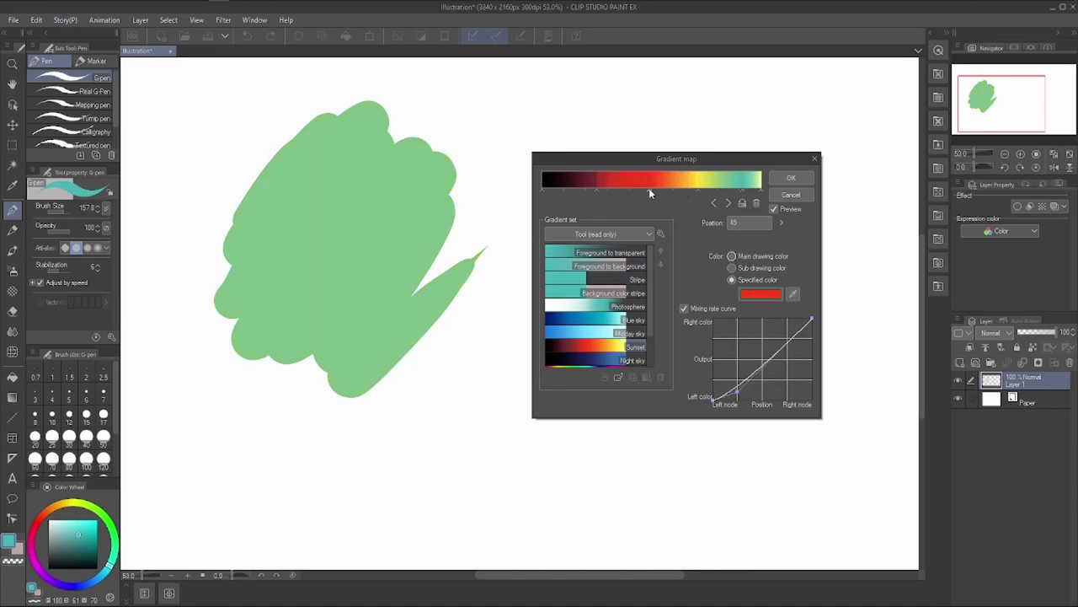
pyautogui.click(697, 190)
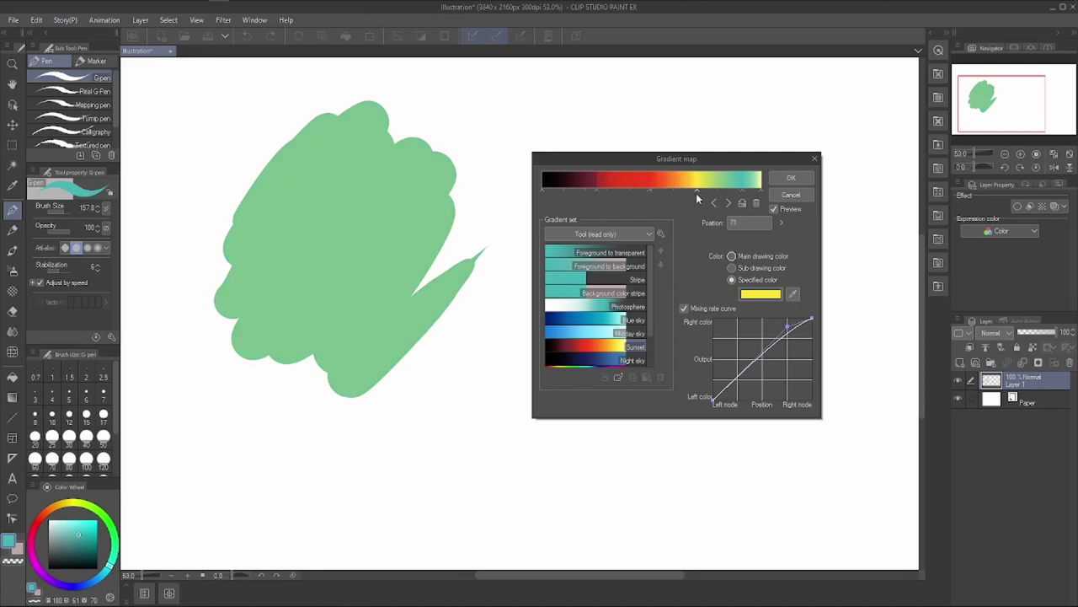
pyautogui.click(790, 178)
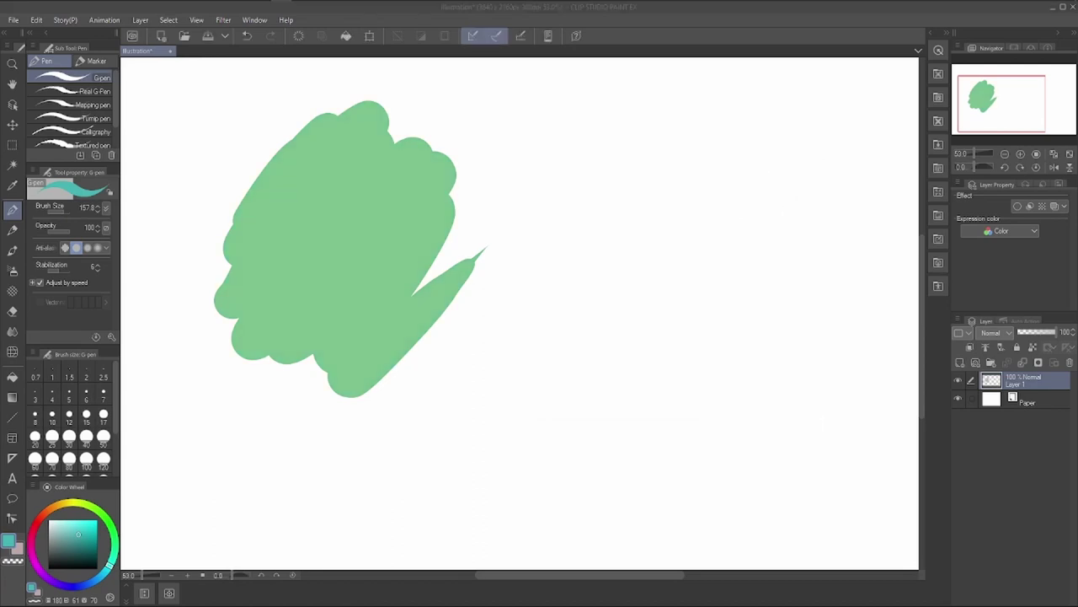
# Paint a teal patch and a lighter cyan patch beside the green one on Layer 1, briefly toggling the layer's visibility.
pyautogui.click(549, 268)
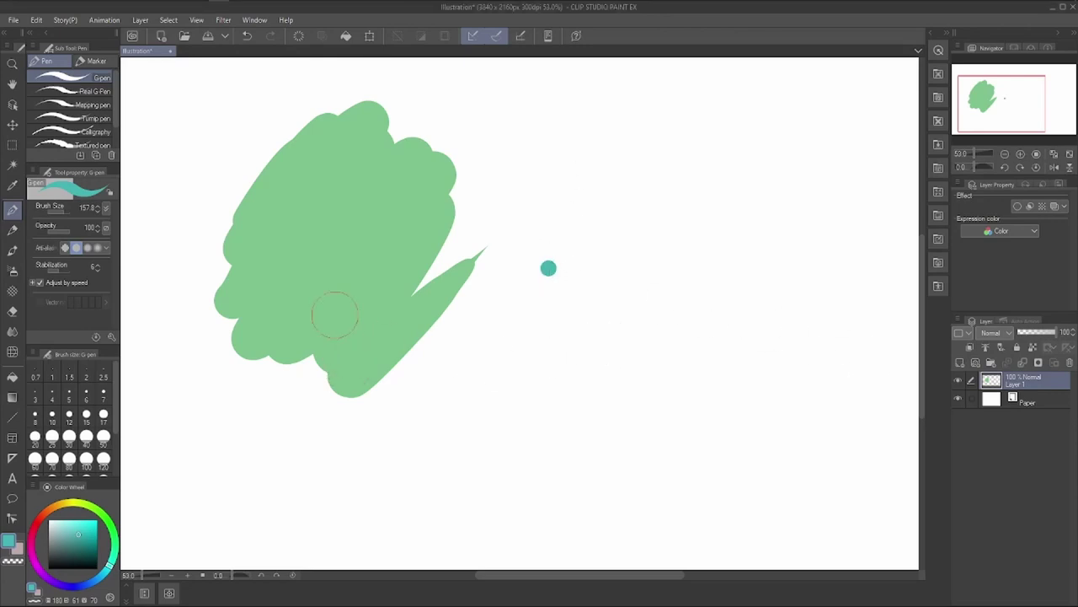
pyautogui.click(957, 379)
pyautogui.click(957, 379)
pyautogui.moveTo(525, 282)
pyautogui.mouseDown()
pyautogui.moveTo(447, 312)
pyautogui.moveTo(401, 276)
pyautogui.moveTo(459, 362)
pyautogui.moveTo(561, 273)
pyautogui.moveTo(531, 337)
pyautogui.mouseUp()
pyautogui.click(74, 519)
pyautogui.moveTo(434, 383)
pyautogui.mouseDown()
pyautogui.moveTo(363, 458)
pyautogui.moveTo(306, 356)
pyautogui.moveTo(504, 390)
pyautogui.mouseUp()
# Add a new raster layer and paint a large pink patch on it, apart from the green and cyan patches.
pyautogui.click(970, 347)
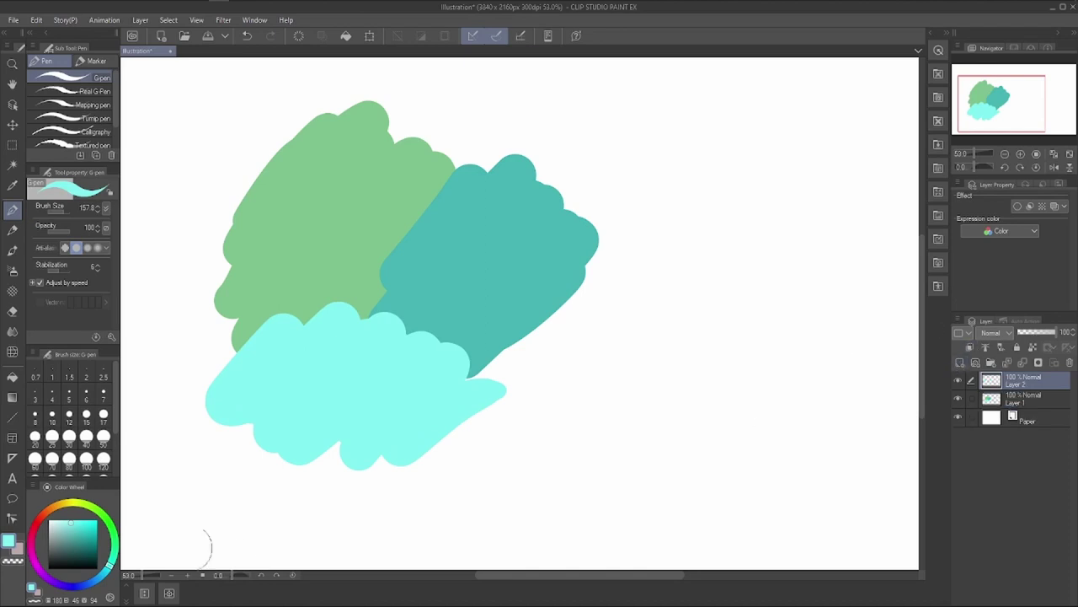
pyautogui.click(35, 529)
pyautogui.moveTo(720, 274)
pyautogui.mouseDown()
pyautogui.moveTo(697, 320)
pyautogui.moveTo(705, 459)
pyautogui.mouseUp()
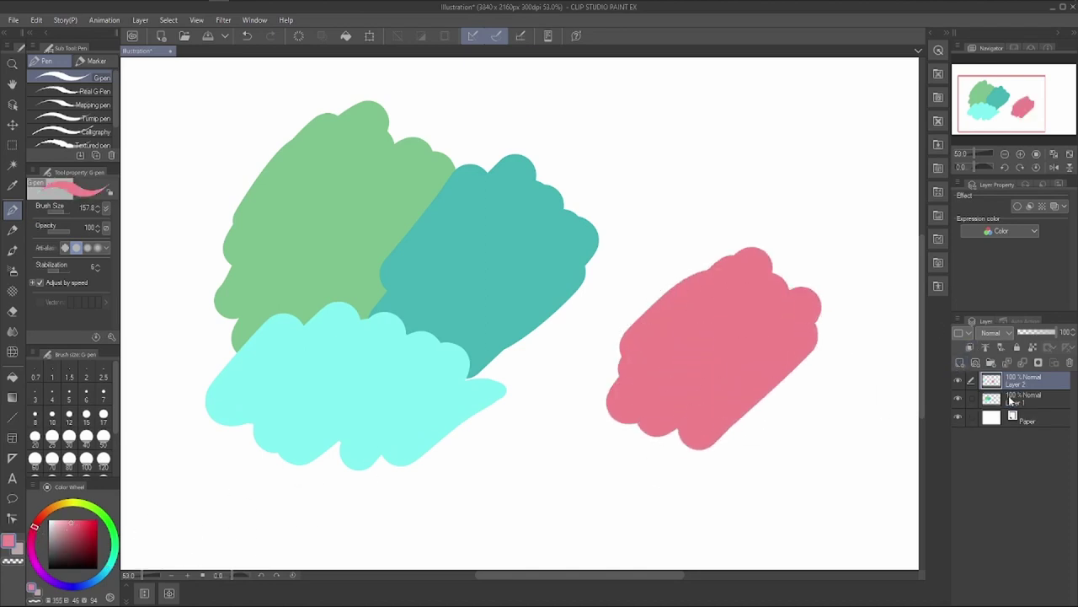
# Select Layer 1 and hide it, leaving only the pink patch's layer shown above the paper.
pyautogui.click(1011, 401)
pyautogui.click(958, 399)
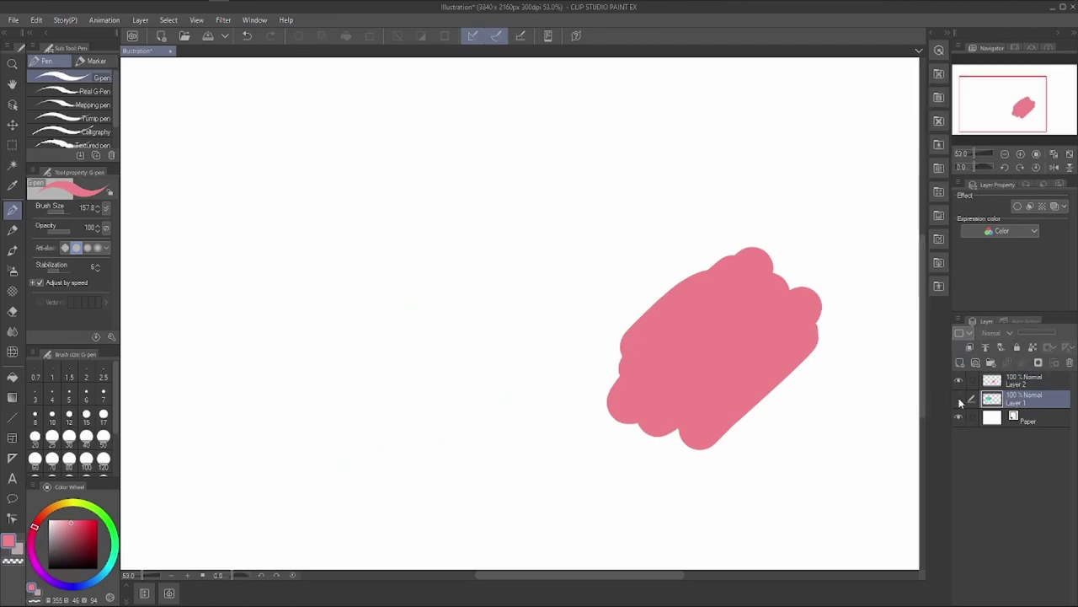
# Show Layer 1 and try a Brightness/Contrast correction on it with the brightness raised to 57.
pyautogui.click(958, 399)
pyautogui.click(36, 20)
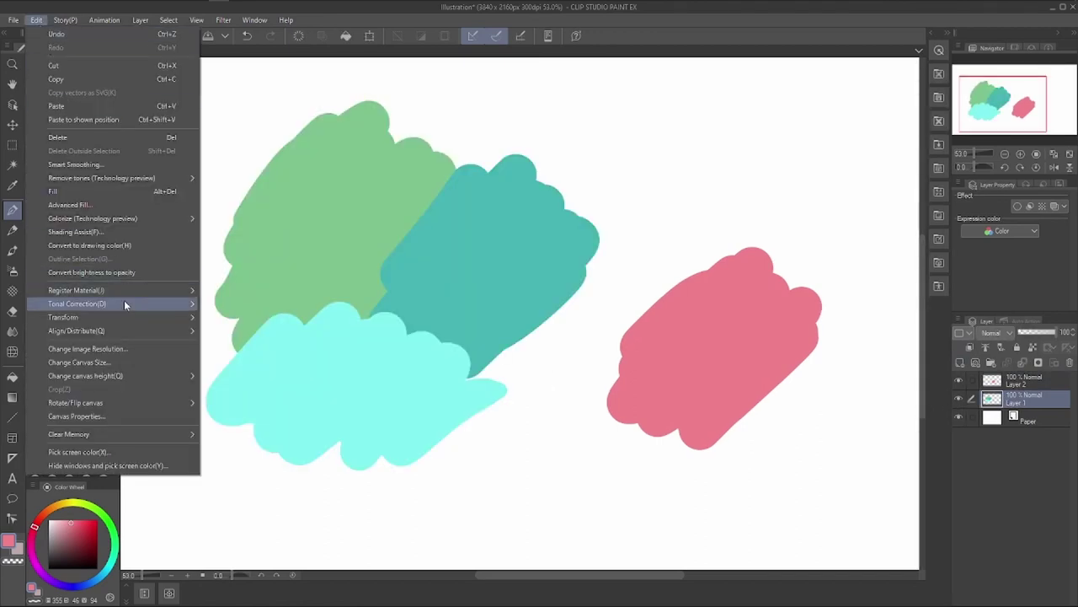
pyautogui.moveTo(125, 303)
pyautogui.click(280, 307)
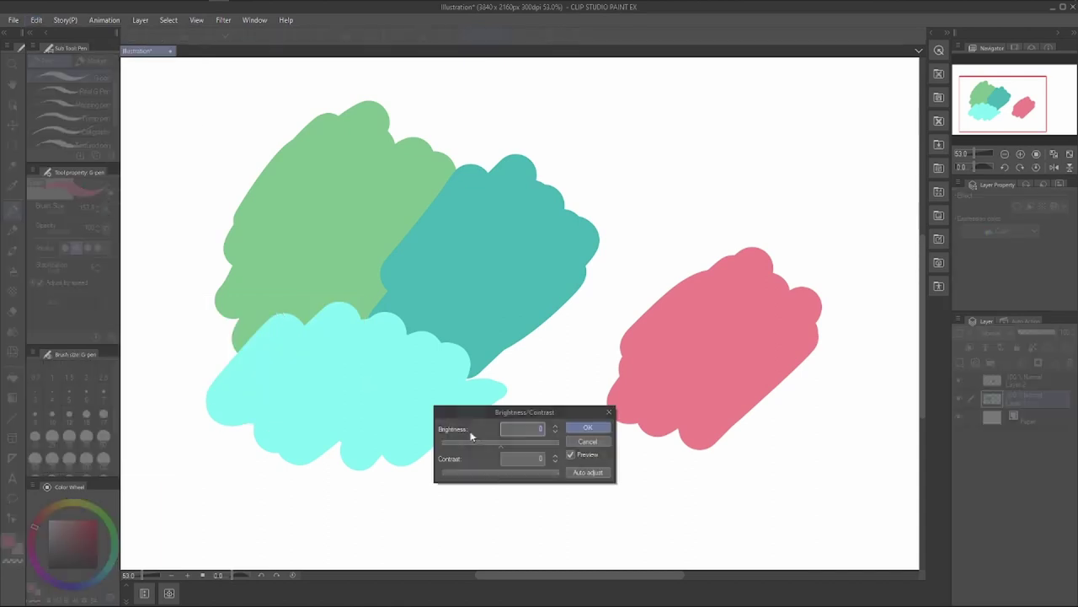
pyautogui.click(544, 443)
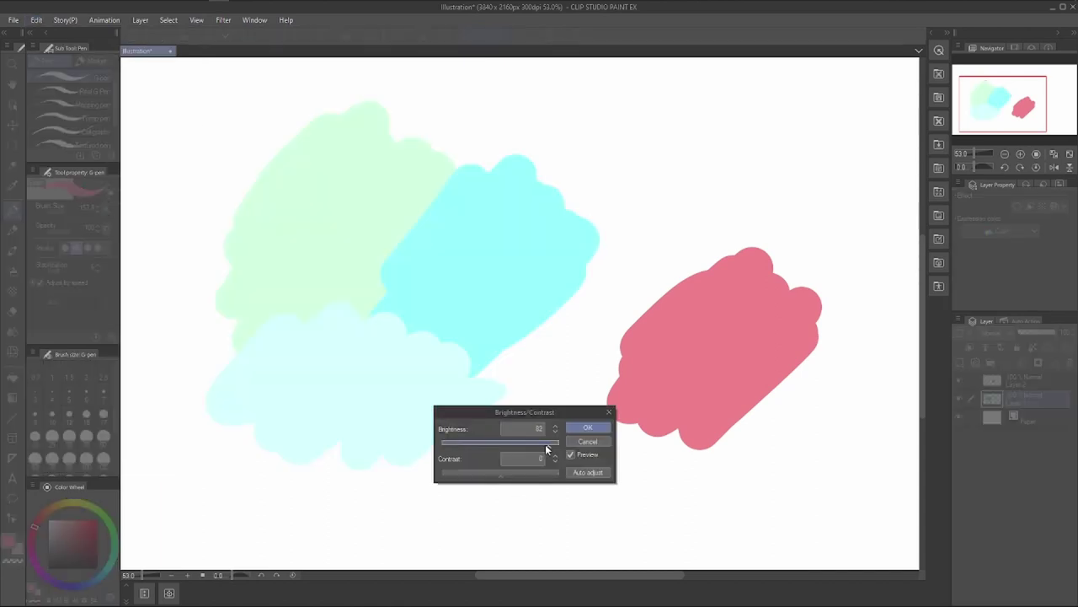
pyautogui.moveTo(456, 455); pyautogui.dragTo(535, 444)
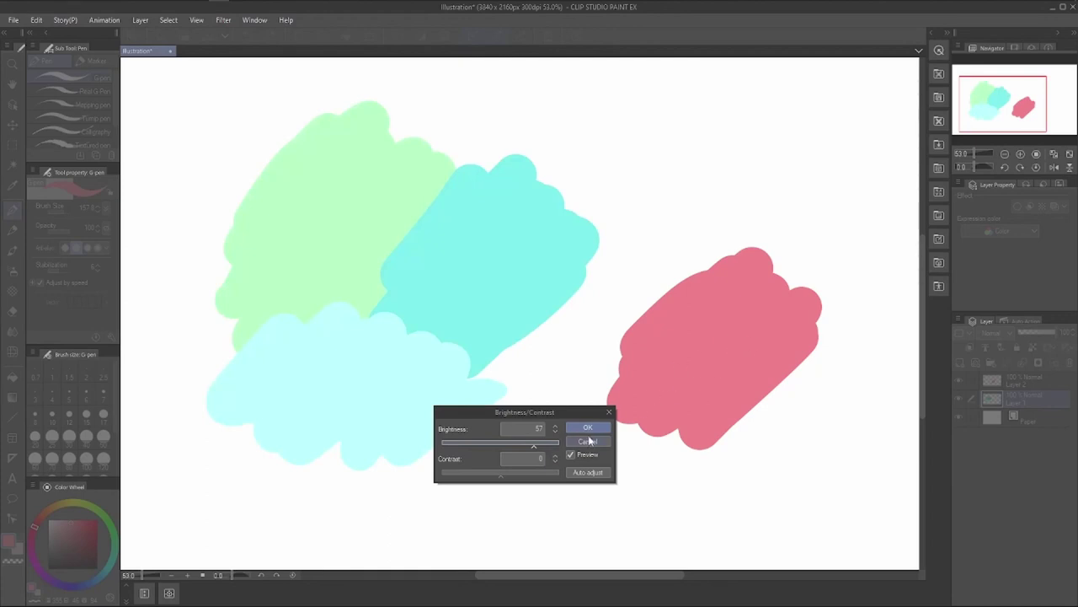
pyautogui.click(588, 442)
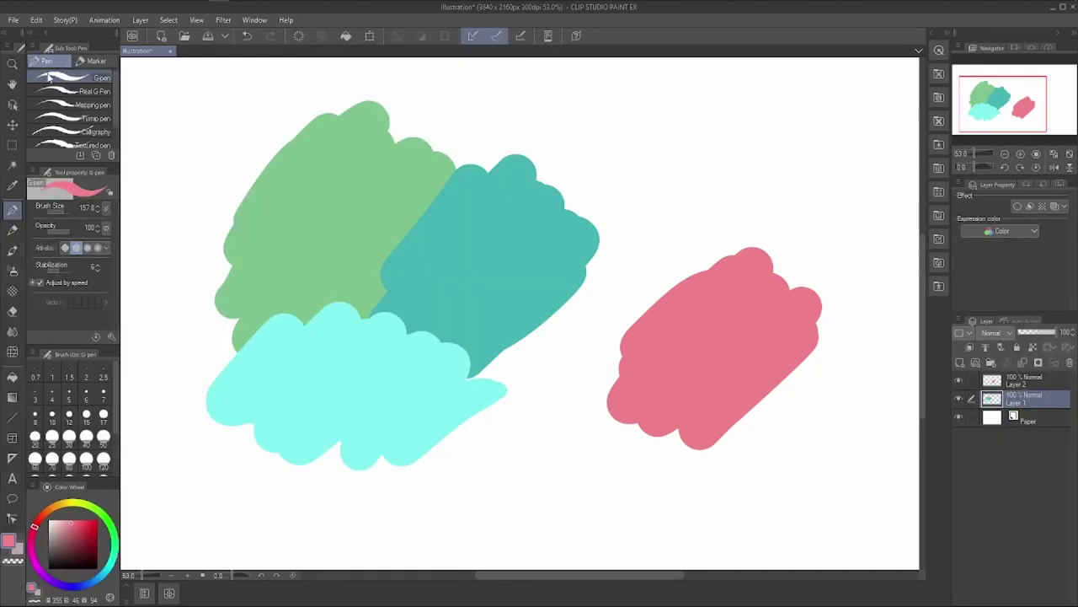
pyautogui.click(36, 20)
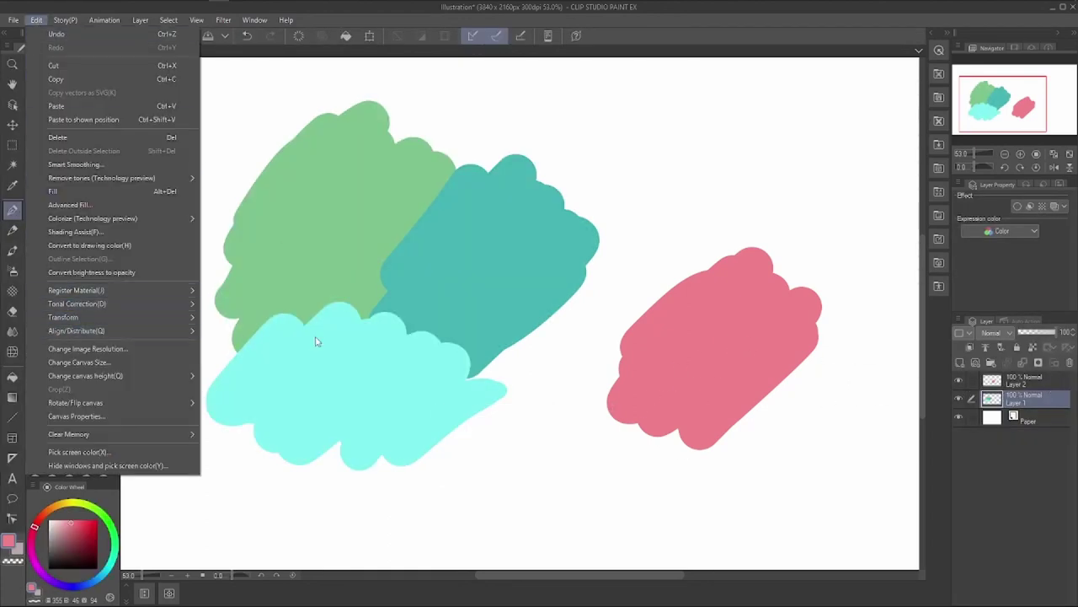
# Delete both painted layers, Layer 1 and Layer 2, and add a new raster layer above the paper.
pyautogui.click(1011, 389)
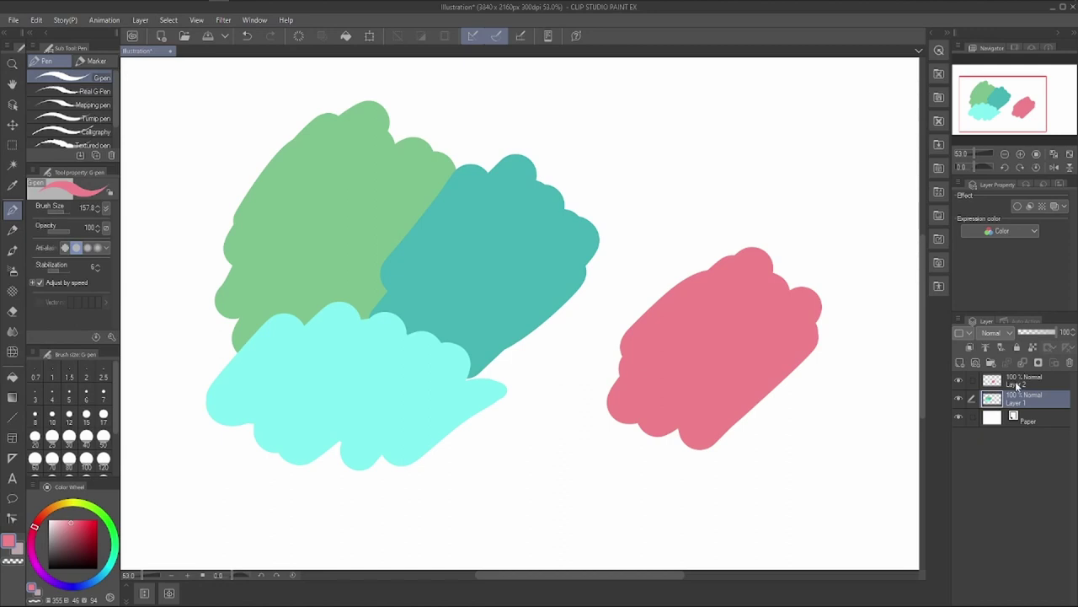
pyautogui.keyDown('ctrl'); pyautogui.click(1015, 381); pyautogui.keyUp('ctrl')
pyautogui.click(1070, 363)
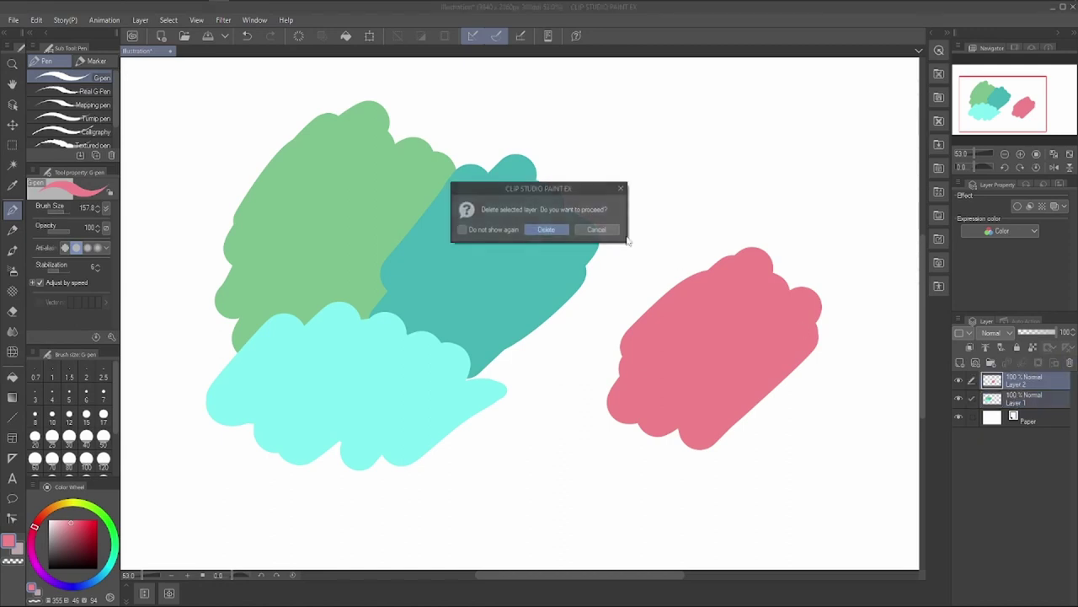
pyautogui.press('Return')
pyautogui.click(960, 362)
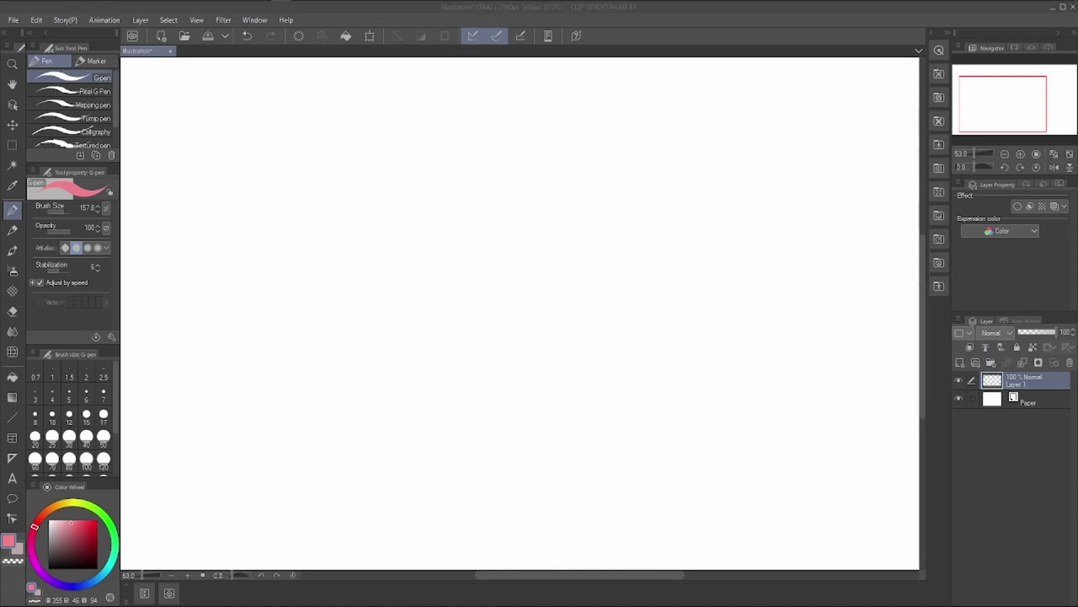
# Paint a red cherry with a darker red shadow along its underside and a dark stem, briefly toggling the layer's visibility.
pyautogui.click(84, 523)
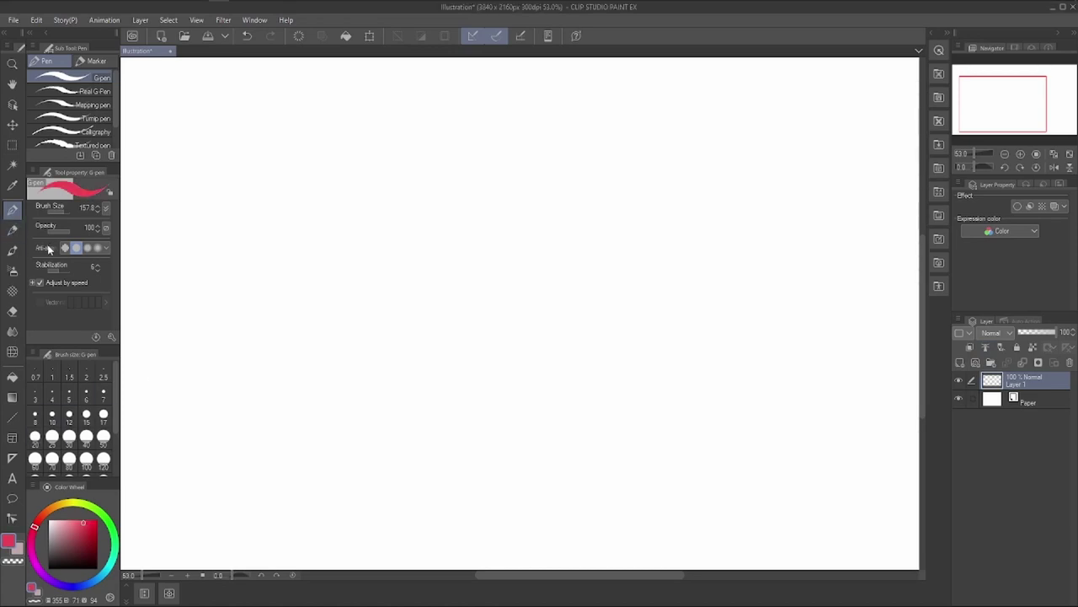
pyautogui.moveTo(533, 281)
pyautogui.mouseDown()
pyautogui.moveTo(501, 375)
pyautogui.moveTo(496, 282)
pyautogui.moveTo(518, 294)
pyautogui.moveTo(590, 289)
pyautogui.moveTo(518, 361)
pyautogui.moveTo(542, 298)
pyautogui.moveTo(531, 295)
pyautogui.moveTo(566, 265)
pyautogui.moveTo(544, 364)
pyautogui.moveTo(494, 361)
pyautogui.mouseUp()
pyautogui.click(83, 538)
pyautogui.moveTo(450, 325)
pyautogui.mouseDown()
pyautogui.moveTo(463, 356)
pyautogui.moveTo(537, 382)
pyautogui.moveTo(597, 314)
pyautogui.moveTo(552, 364)
pyautogui.mouseUp()
pyautogui.click(77, 550)
pyautogui.moveTo(529, 261); pyautogui.dragTo(560, 182)
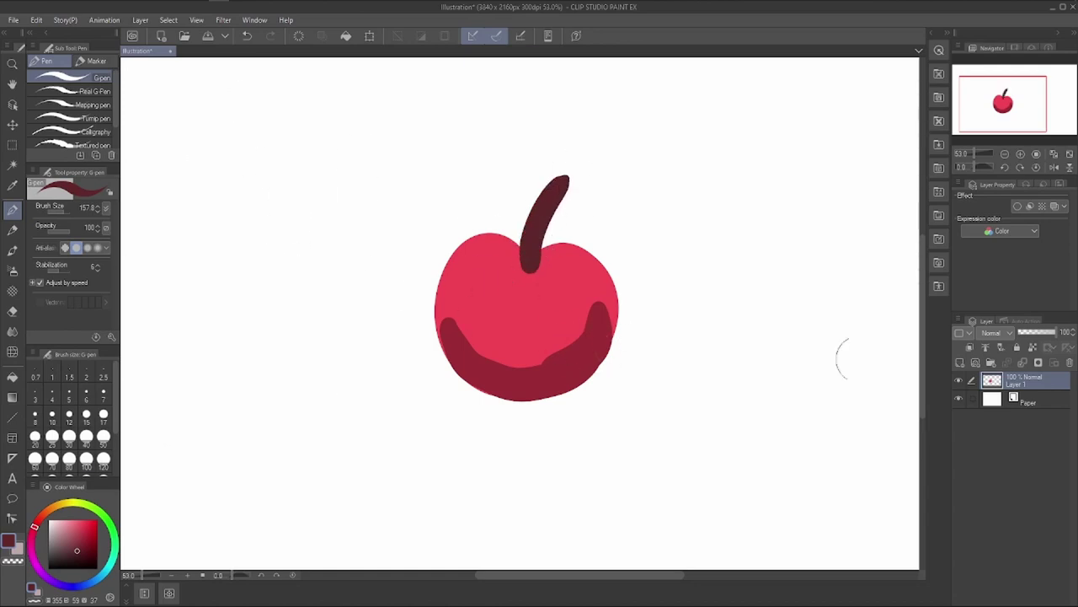
pyautogui.click(958, 381)
pyautogui.click(959, 381)
# Start Shading Assist on the cherry and place its light source above and to the right of the fruit.
pyautogui.click(36, 19)
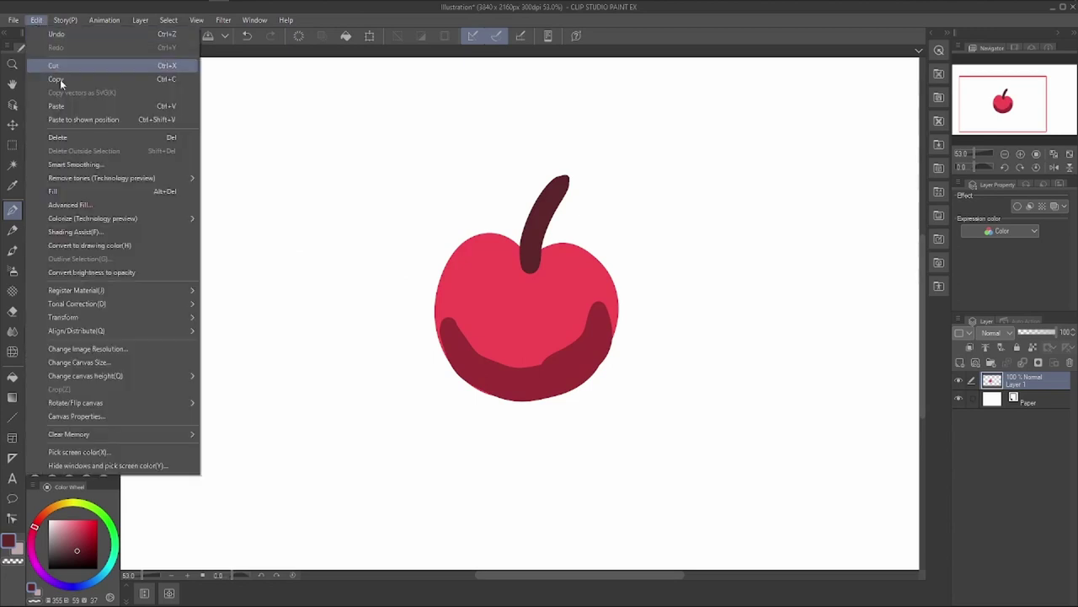
pyautogui.click(57, 237)
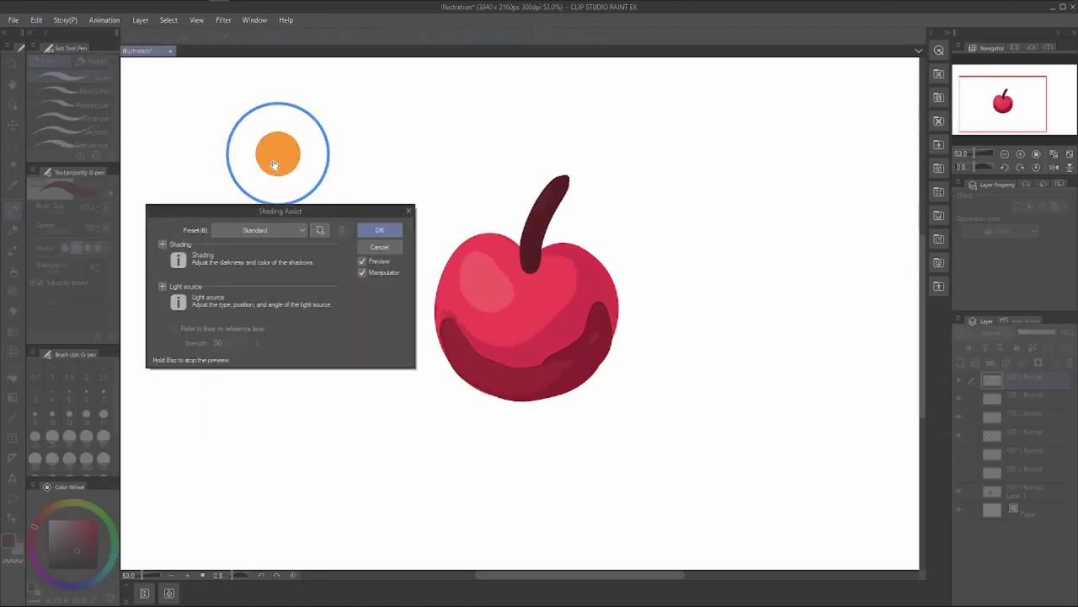
pyautogui.moveTo(277, 162)
pyautogui.mouseDown()
pyautogui.moveTo(313, 138)
pyautogui.moveTo(769, 149)
pyautogui.moveTo(747, 147)
pyautogui.mouseUp()
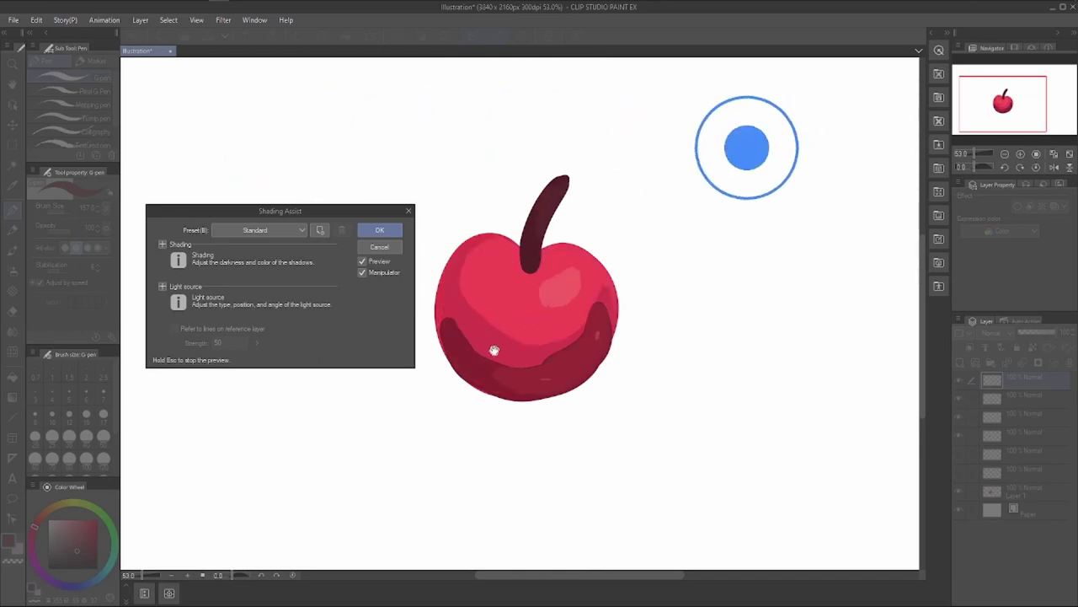
pyautogui.moveTo(752, 147)
pyautogui.mouseDown()
pyautogui.moveTo(491, 135)
pyautogui.moveTo(762, 160)
pyautogui.moveTo(760, 477)
pyautogui.mouseUp()
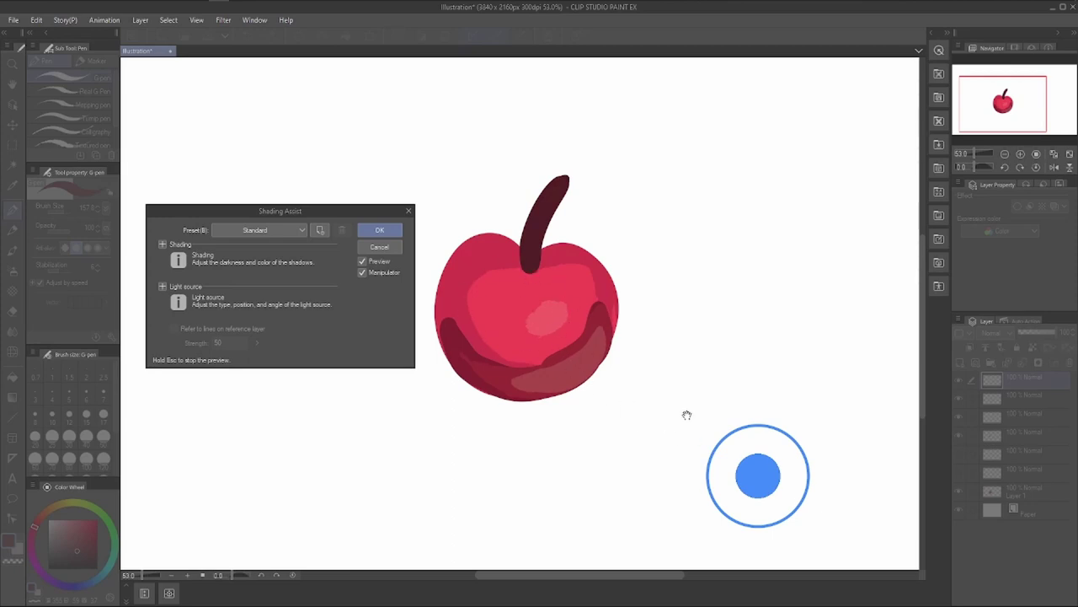
pyautogui.moveTo(755, 466)
pyautogui.mouseDown()
pyautogui.moveTo(777, 151)
pyautogui.moveTo(777, 161)
pyautogui.moveTo(337, 122)
pyautogui.moveTo(287, 266)
pyautogui.moveTo(255, 491)
pyautogui.moveTo(394, 520)
pyautogui.moveTo(736, 168)
pyautogui.moveTo(719, 160)
pyautogui.moveTo(831, 294)
pyautogui.moveTo(749, 460)
pyautogui.moveTo(380, 106)
pyautogui.moveTo(378, 121)
pyautogui.moveTo(770, 126)
pyautogui.moveTo(723, 147)
pyautogui.mouseUp()
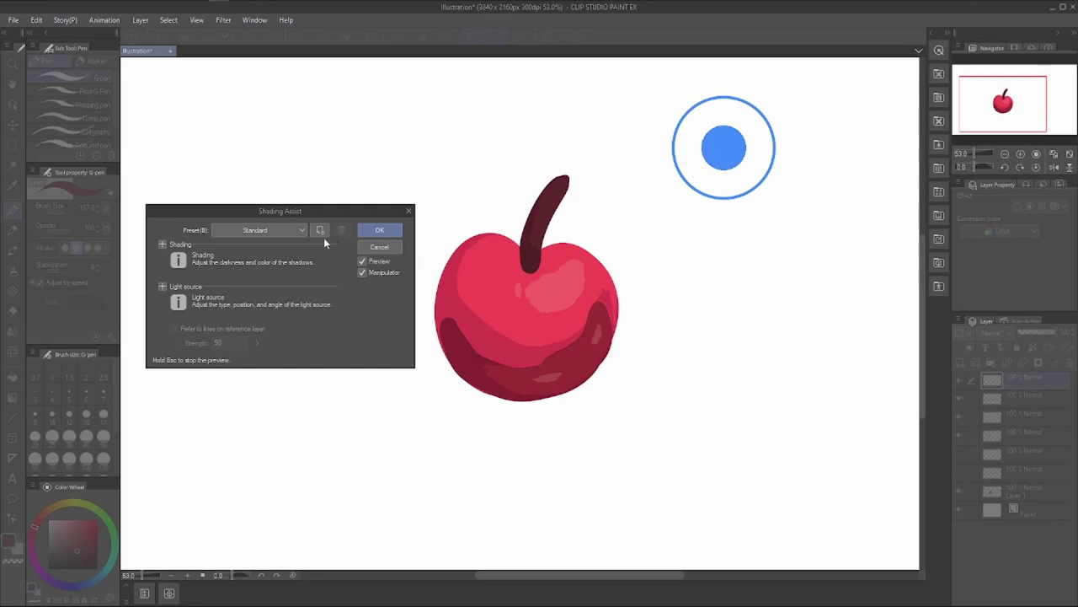
# Try the Backlight, Stage light, Night, Evening and None shading presets on the cherry.
pyautogui.click(261, 232)
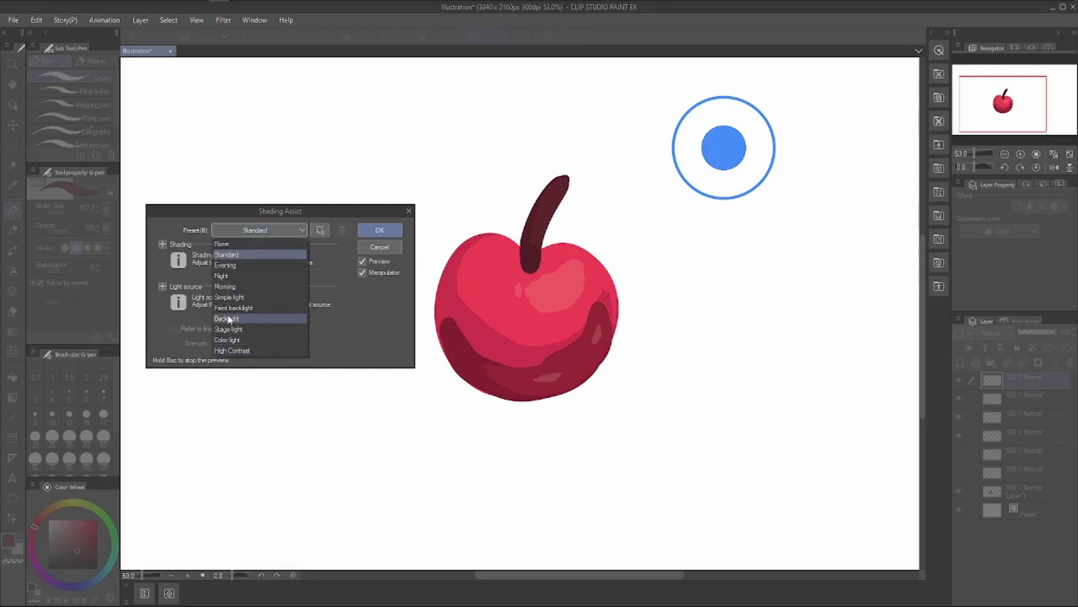
pyautogui.click(228, 321)
pyautogui.click(275, 230)
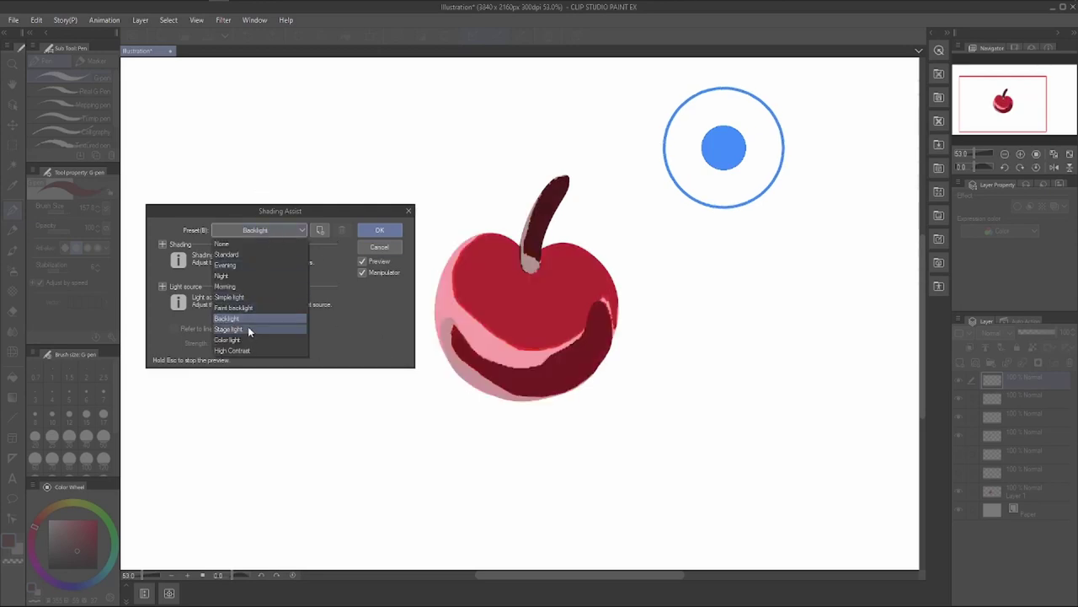
pyautogui.click(278, 328)
pyautogui.click(274, 229)
pyautogui.click(245, 274)
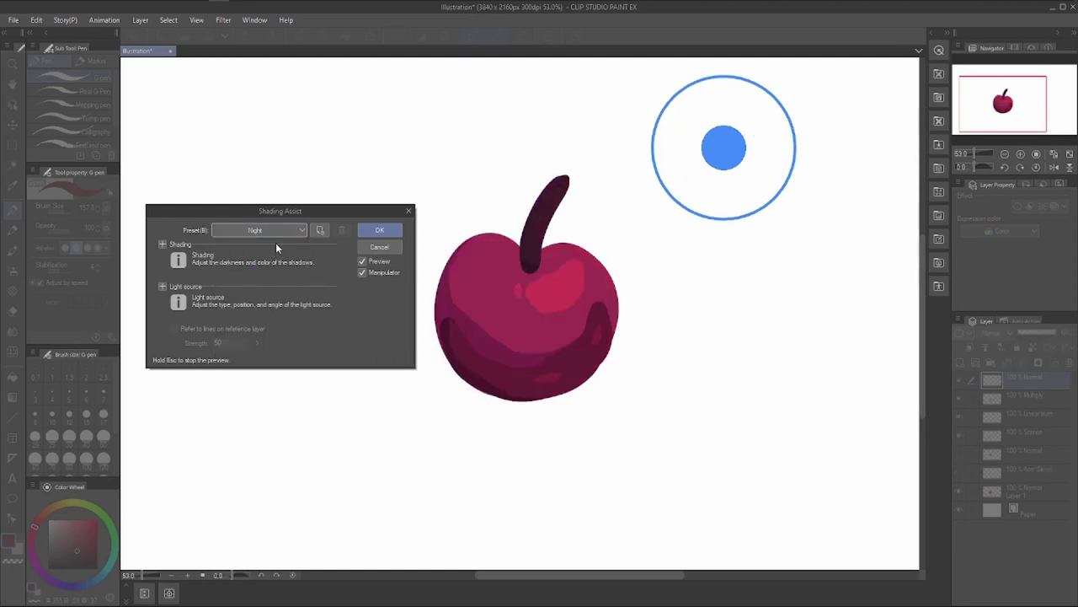
pyautogui.click(272, 232)
pyautogui.click(249, 264)
pyautogui.click(276, 230)
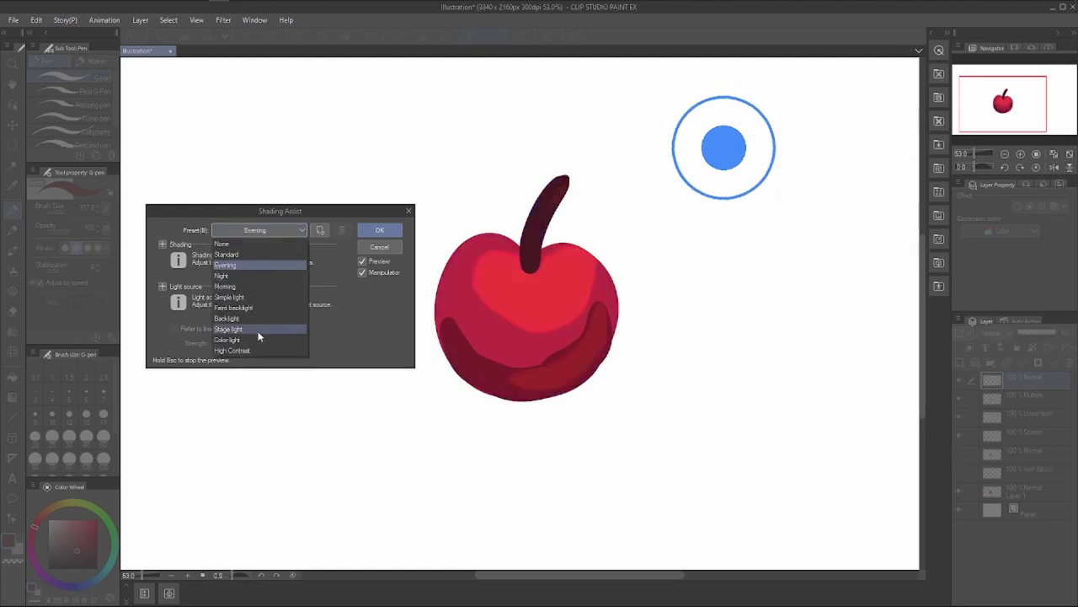
pyautogui.click(253, 321)
pyautogui.click(291, 229)
pyautogui.click(259, 243)
# Choose the Standard shading preset and apply Shading Assist to the cherry.
pyautogui.click(283, 233)
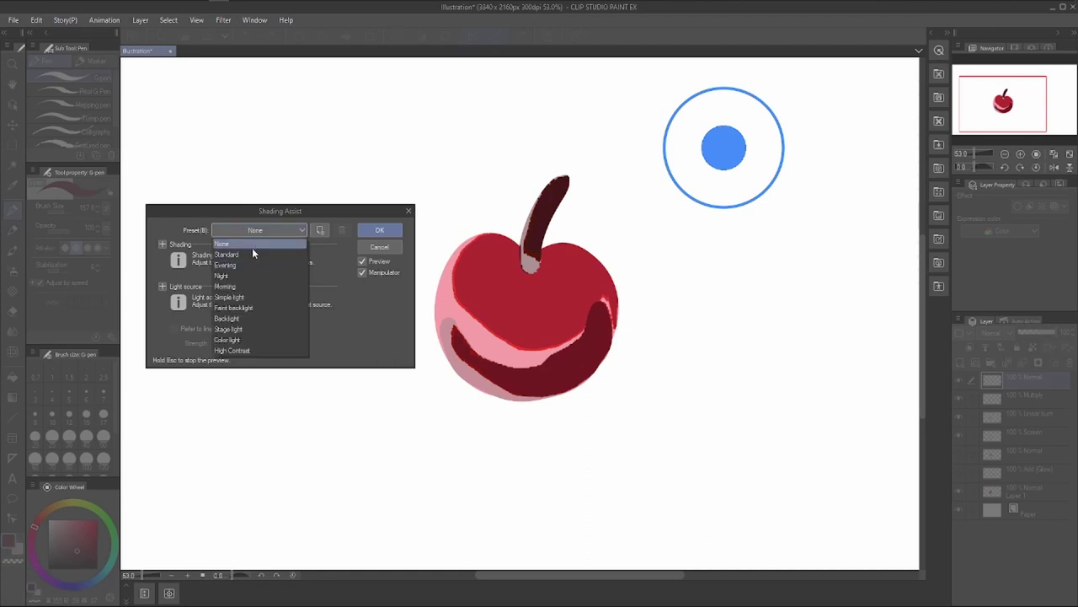
pyautogui.click(248, 256)
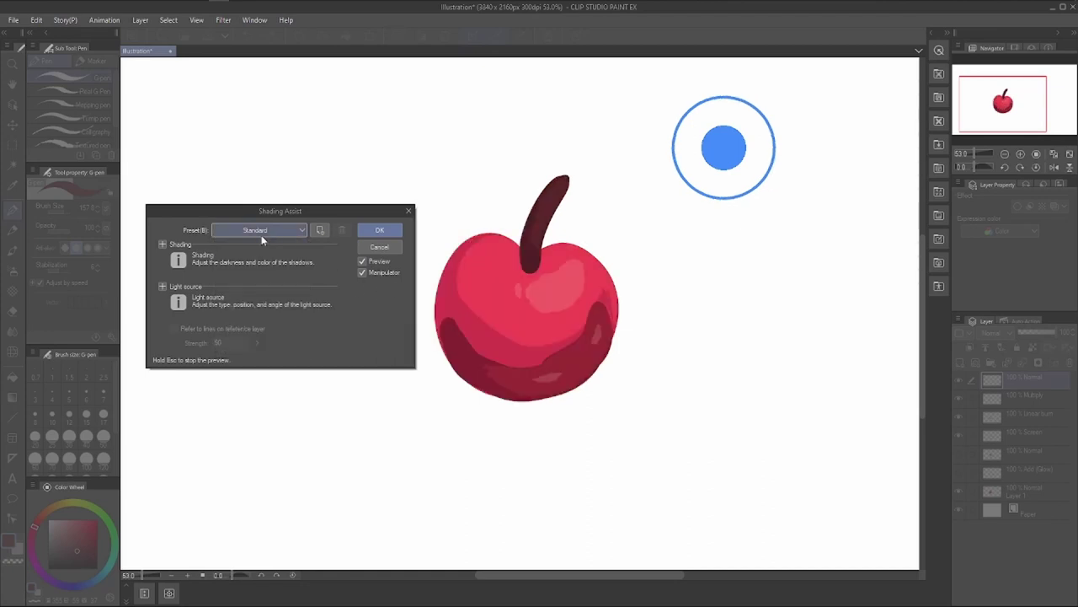
pyautogui.click(378, 230)
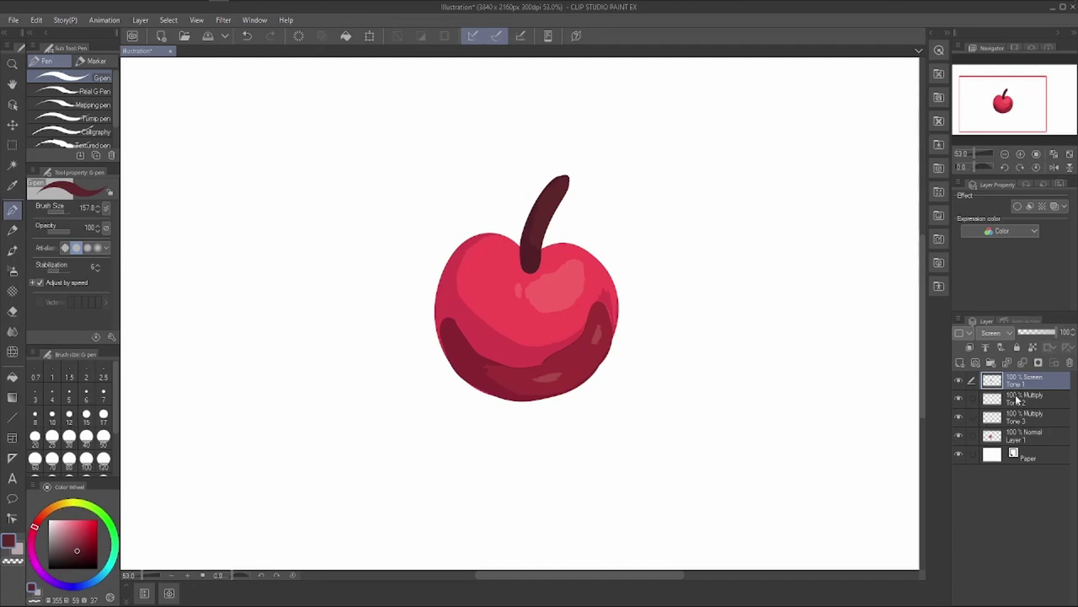
# Go through the generated tone layers and Layer 1, toggling Tone 1's visibility and leaving it hidden.
pyautogui.click(1017, 402)
pyautogui.click(1018, 417)
pyautogui.click(1008, 438)
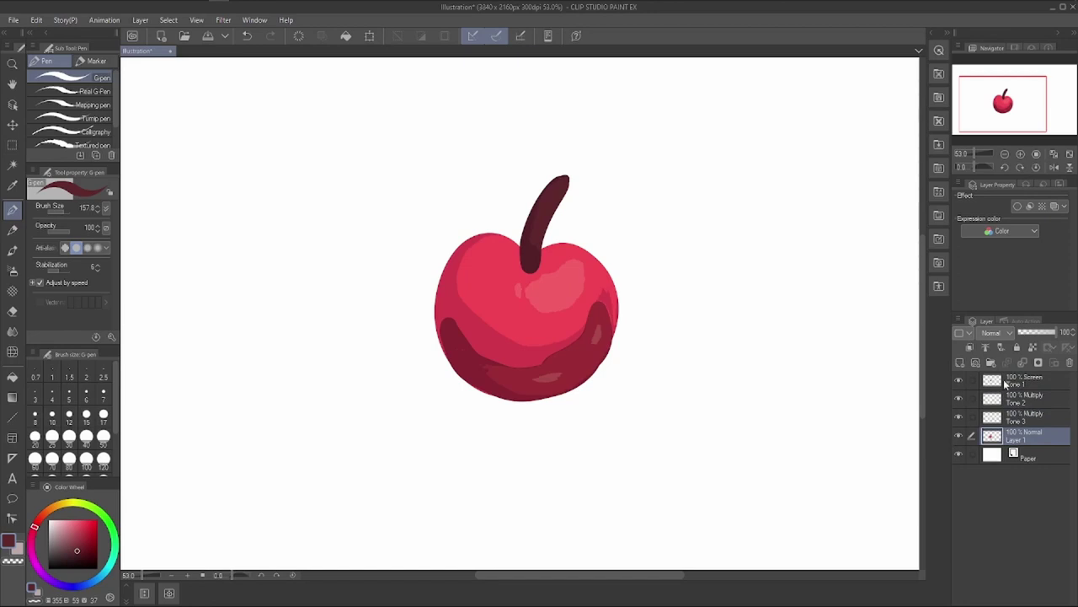
pyautogui.click(989, 382)
pyautogui.click(958, 383)
pyautogui.click(958, 382)
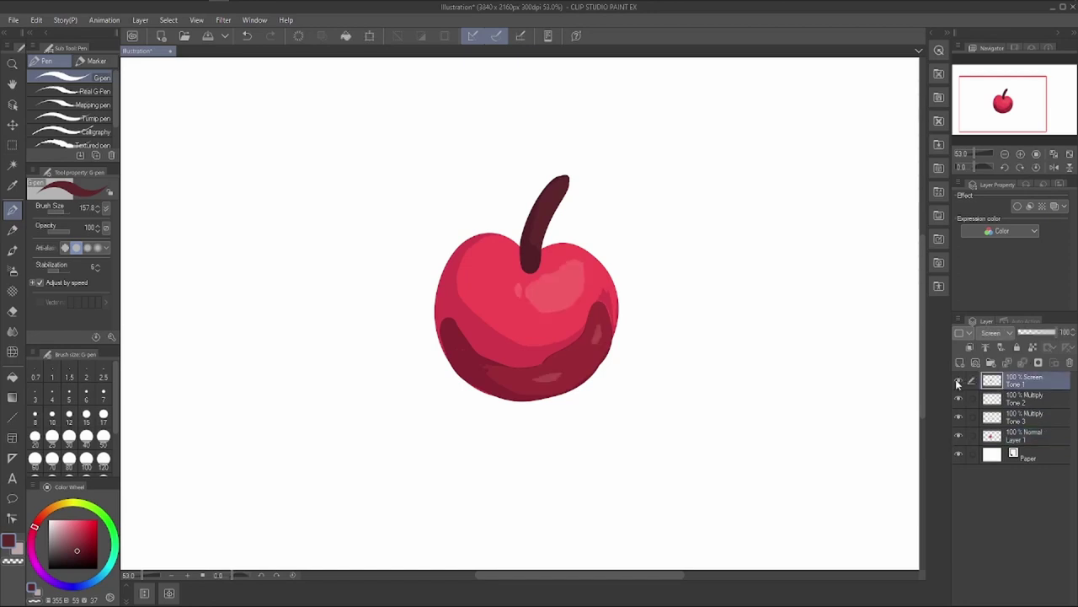
pyautogui.click(958, 383)
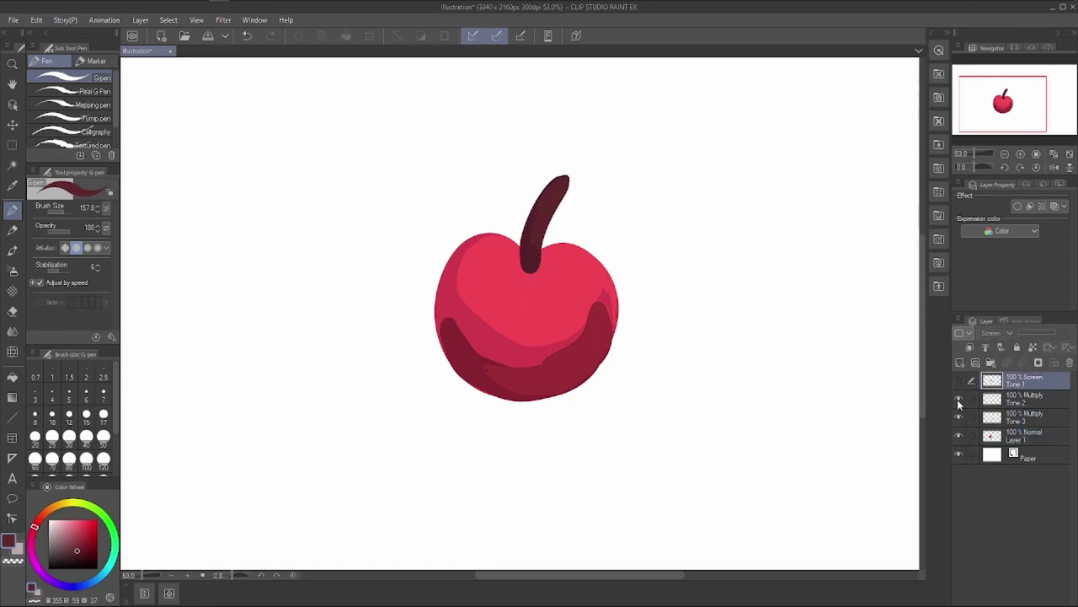
# Try the Normal blending mode on the Tone 2 layer, then return it to Multiply.
pyautogui.click(1019, 401)
pyautogui.click(369, 36)
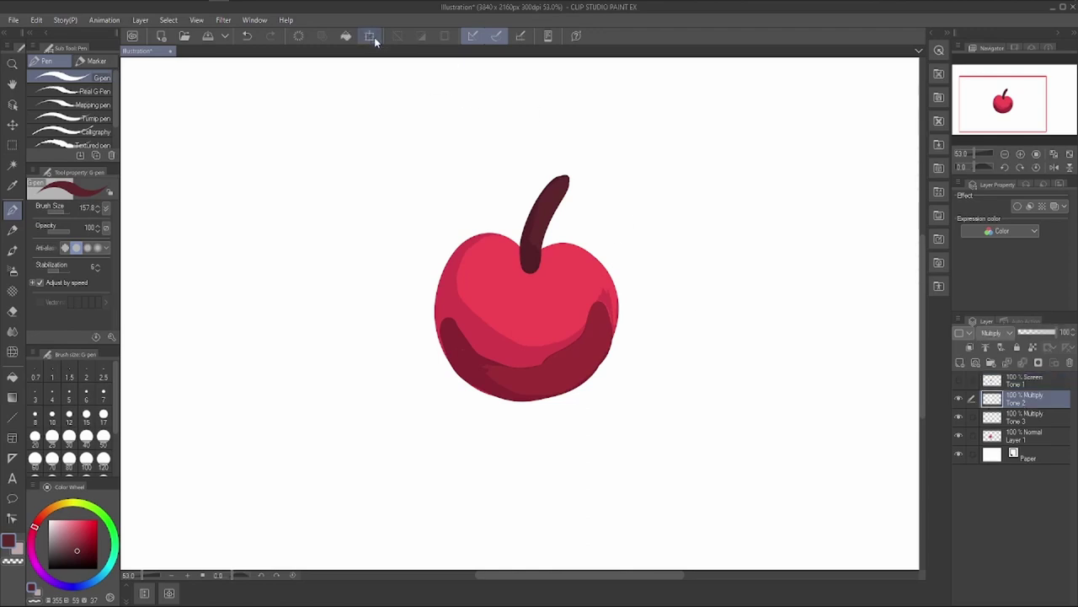
pyautogui.click(743, 354)
pyautogui.click(991, 332)
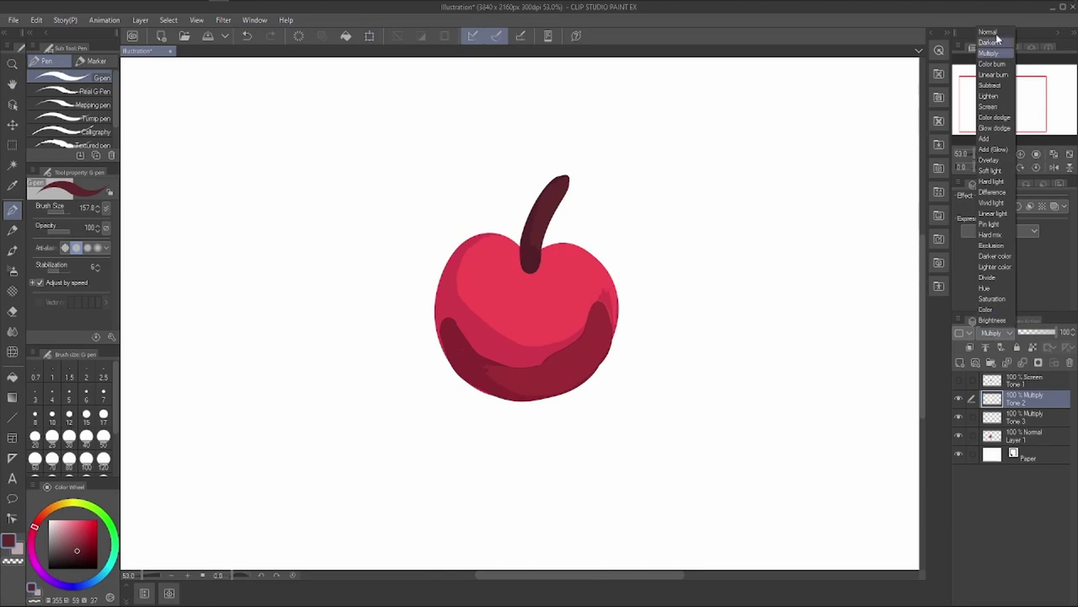
pyautogui.click(983, 50)
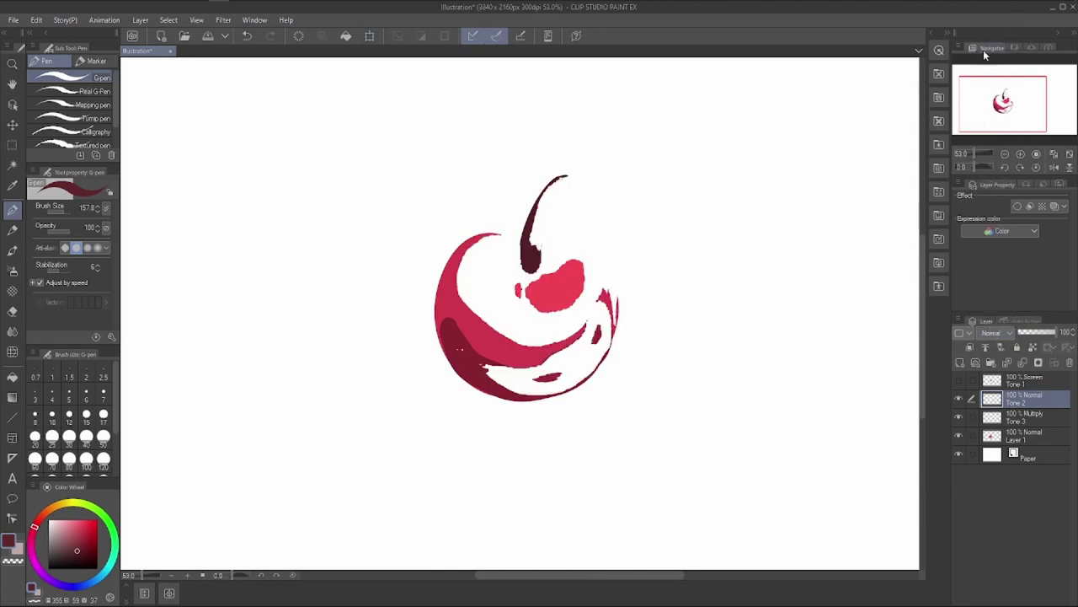
pyautogui.click(958, 399)
pyautogui.click(994, 333)
pyautogui.click(984, 56)
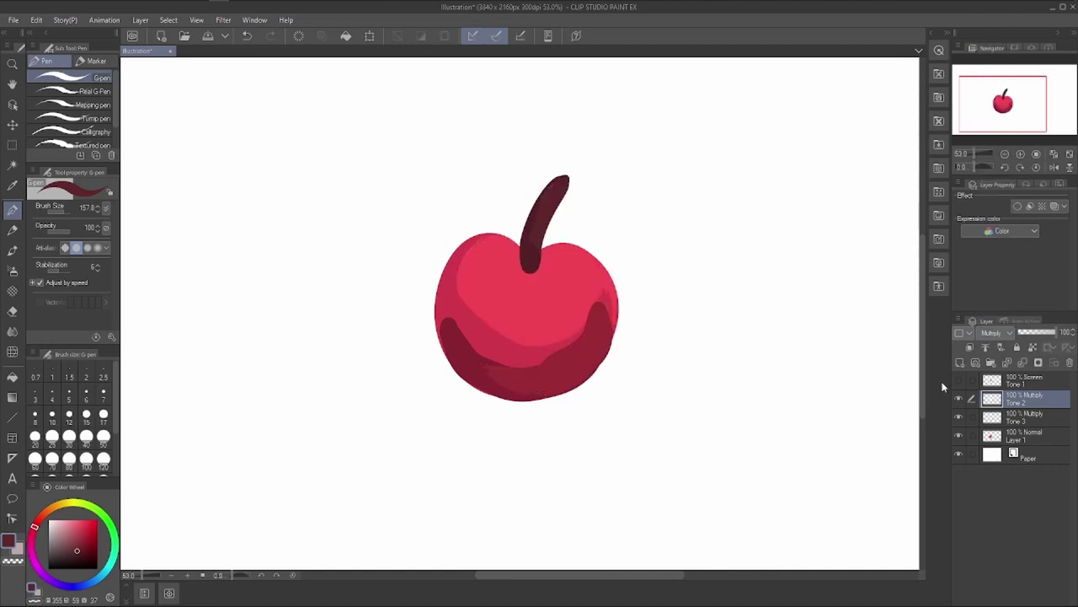
# Hide Tone 2, toggle Tone 3's visibility, and switch Tone 3's blending mode to Normal and back to Multiply.
pyautogui.click(961, 417)
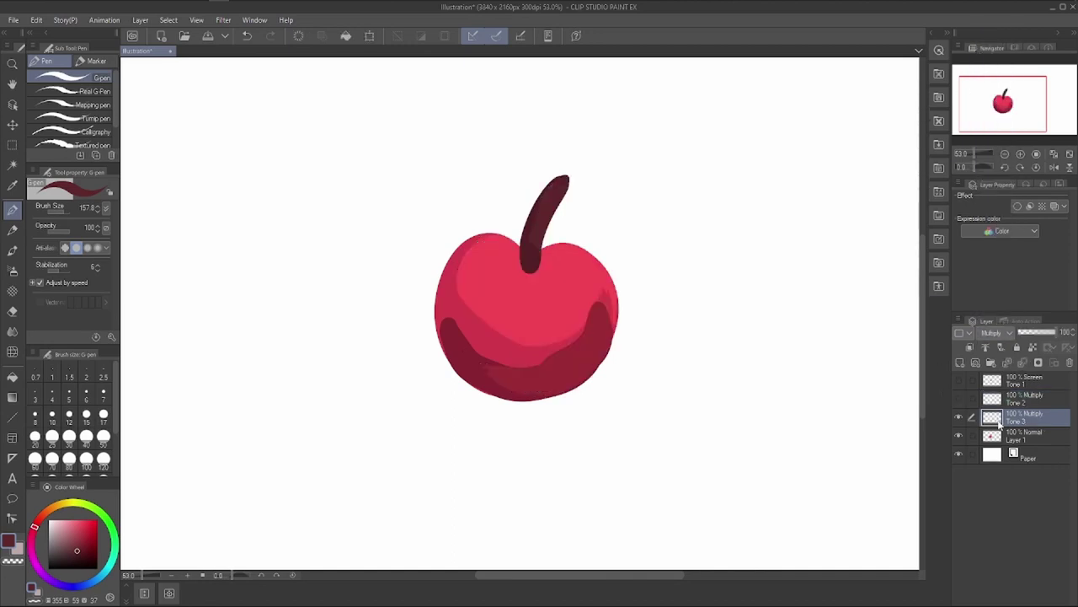
pyautogui.click(958, 419)
pyautogui.click(958, 418)
pyautogui.click(994, 332)
pyautogui.click(991, 32)
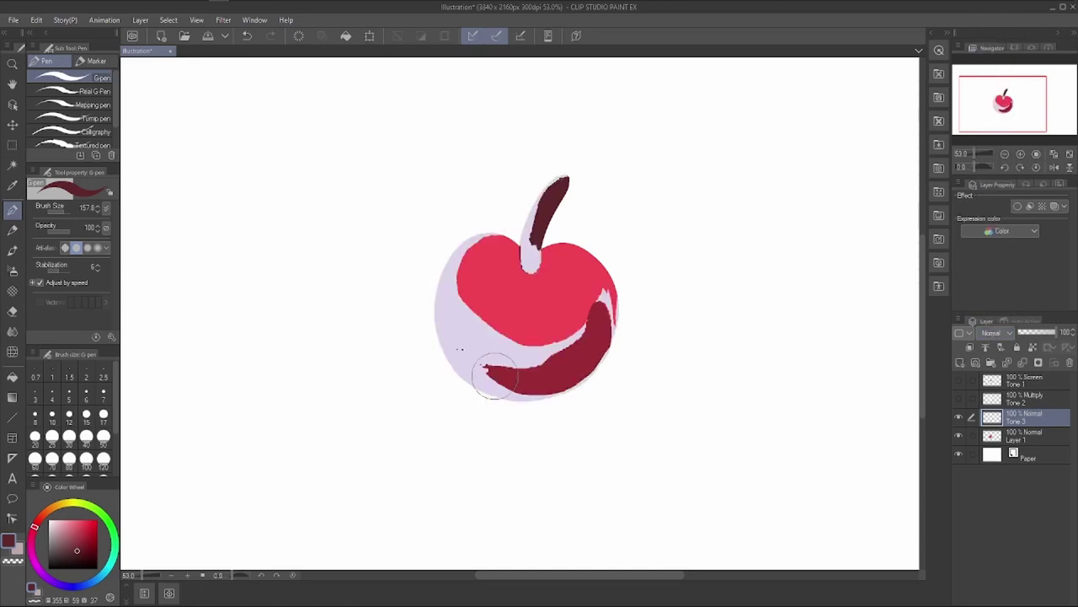
pyautogui.click(989, 331)
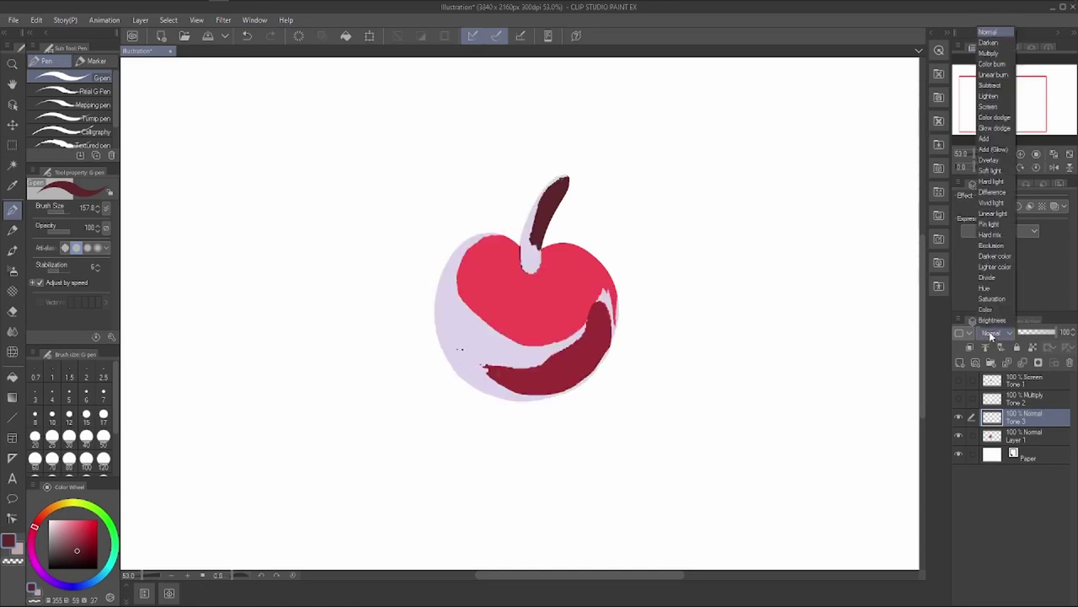
pyautogui.click(990, 53)
# Hide Tone 3, toggle Layer 1's visibility to check the base painting, and bring up its transform frame without changing it.
pyautogui.click(959, 416)
pyautogui.click(963, 438)
pyautogui.click(959, 436)
pyautogui.click(959, 437)
pyautogui.click(369, 35)
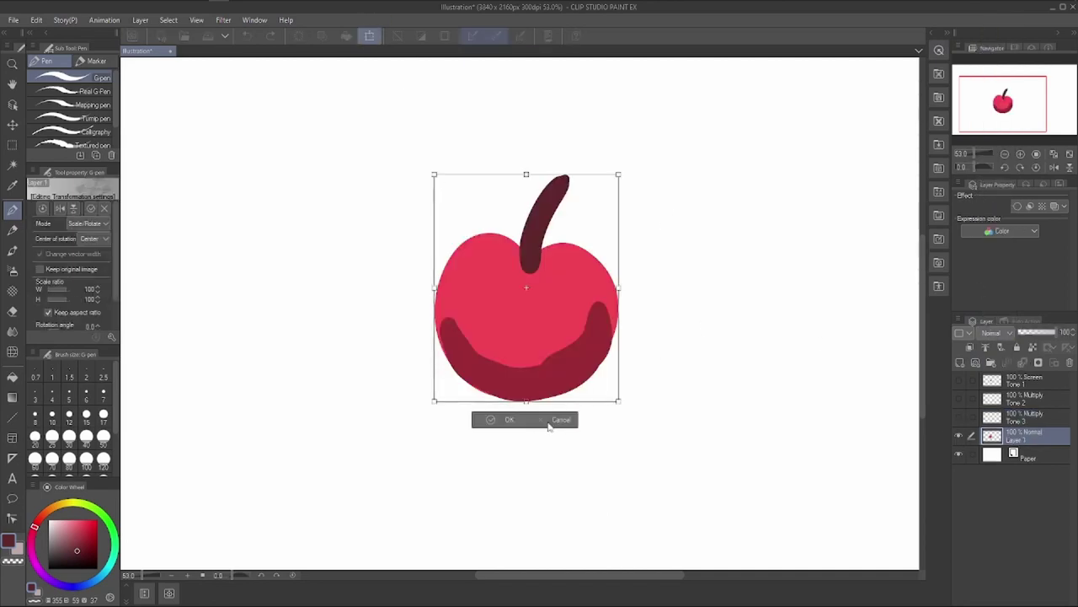
pyautogui.click(558, 420)
# Show the Tone 3, Tone 2 and Tone 1 layers again over the cherry's base layer.
pyautogui.click(959, 416)
pyautogui.click(957, 398)
pyautogui.click(959, 380)
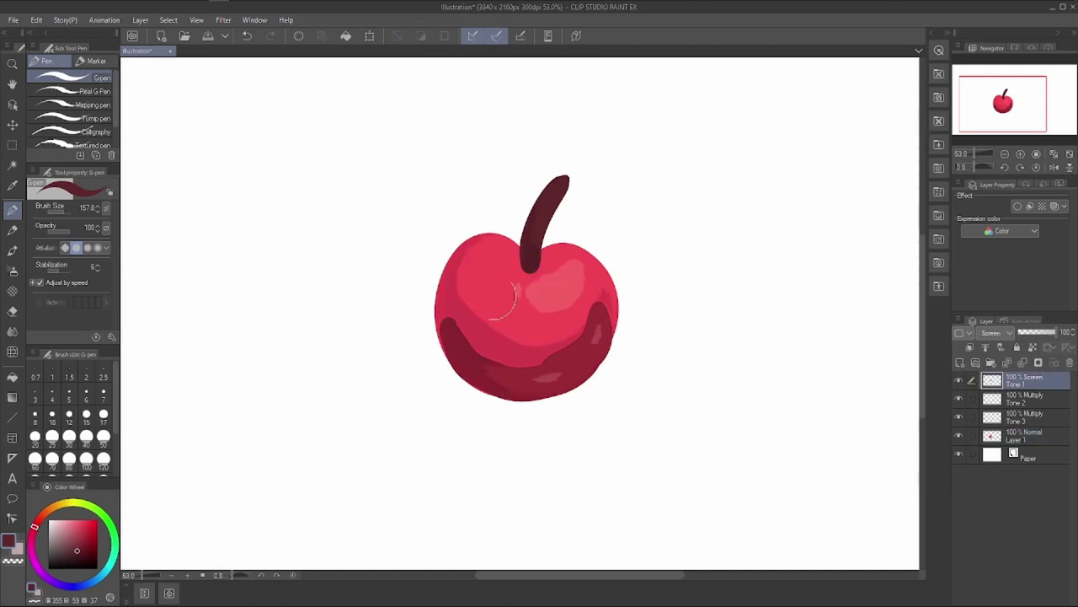
# Duplicate Layer 1 and the Tone 1, Tone 2 and Tone 3 layers, and merge the four copies into one layer.
pyautogui.click(1017, 437)
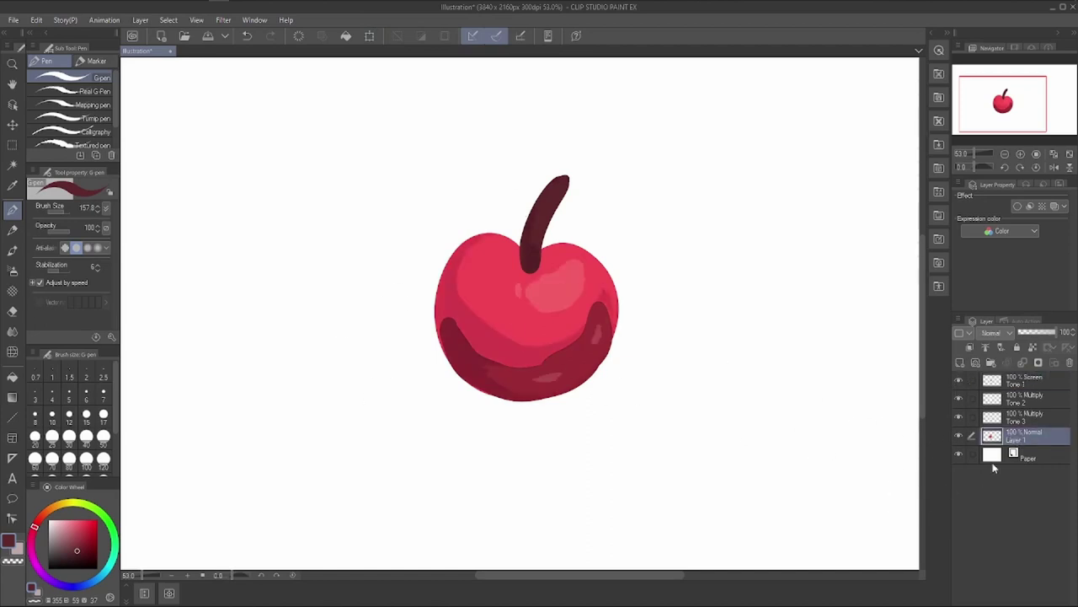
pyautogui.click(1021, 381)
pyautogui.keyDown('shift'); pyautogui.click(1011, 439); pyautogui.keyUp('shift')
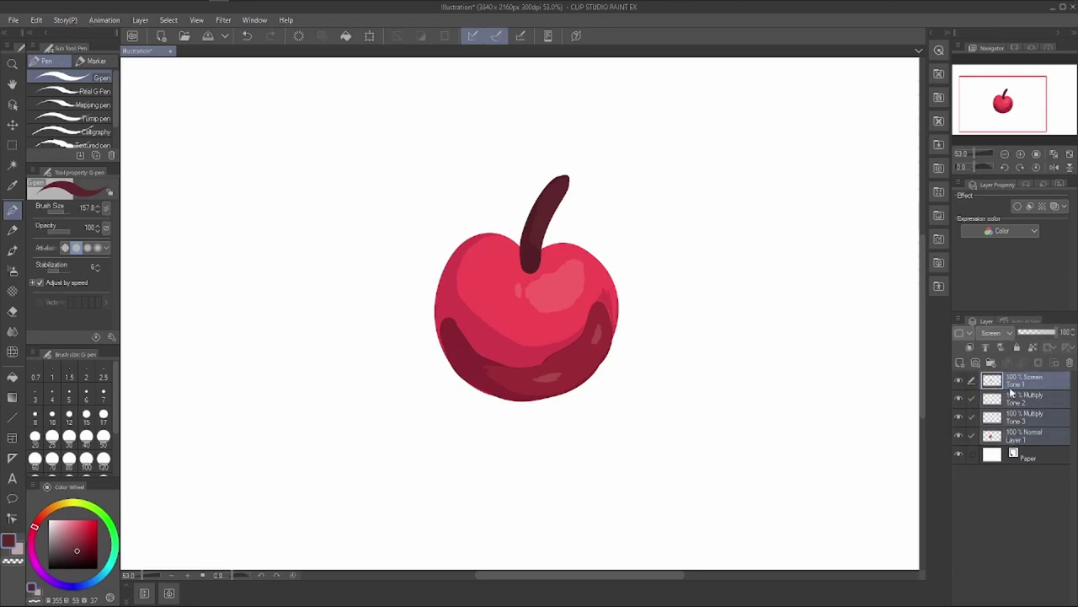
pyautogui.moveTo(1014, 451); pyautogui.dragTo(1009, 455)
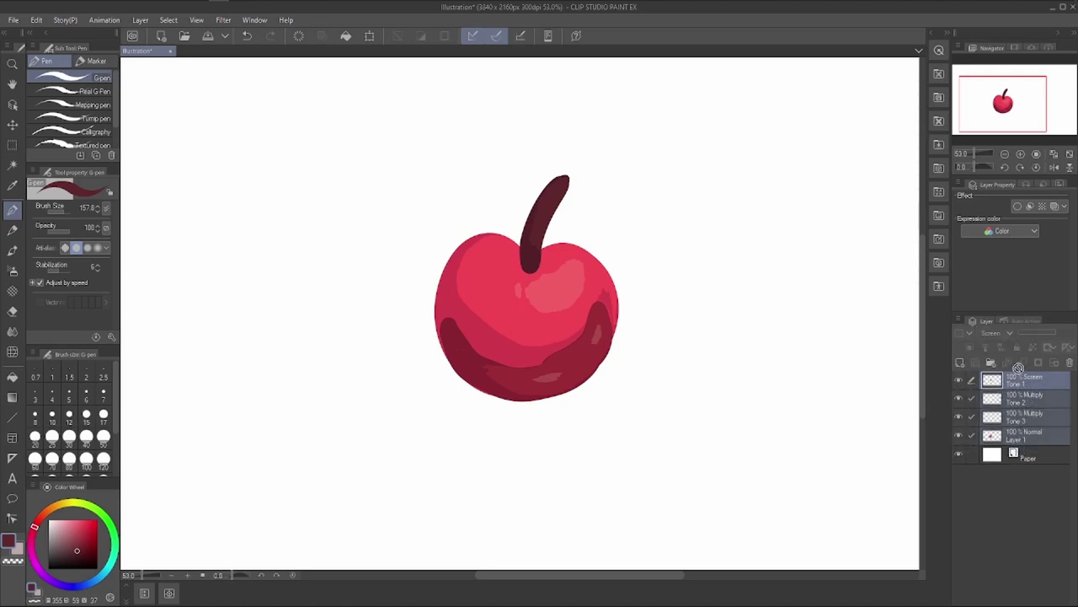
pyautogui.hotkey('ctrl', 'c')
pyautogui.hotkey('ctrl', 'v')
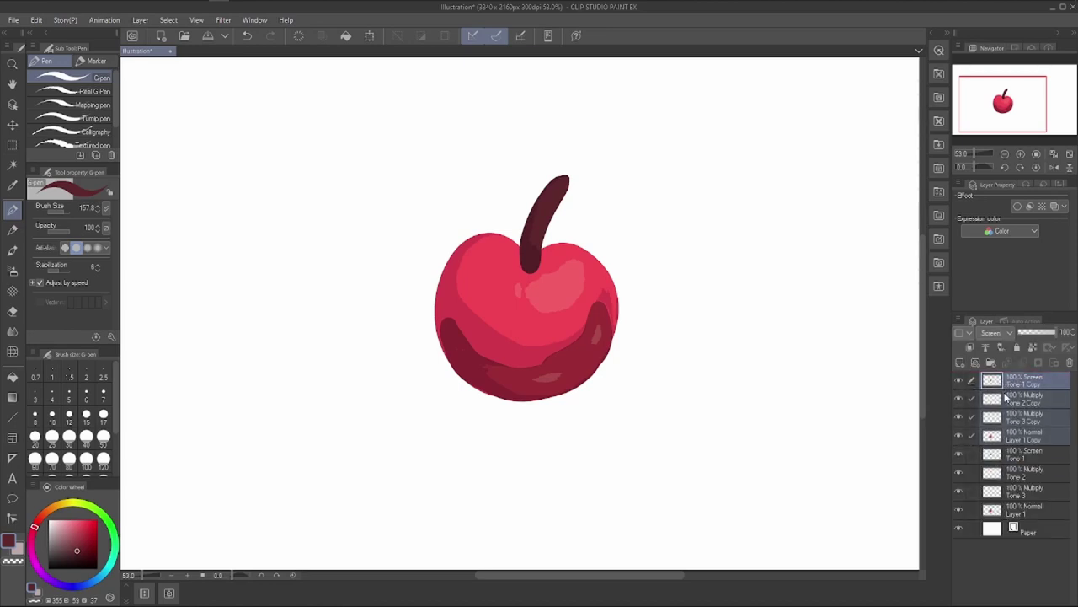
pyautogui.rightClick(1005, 396)
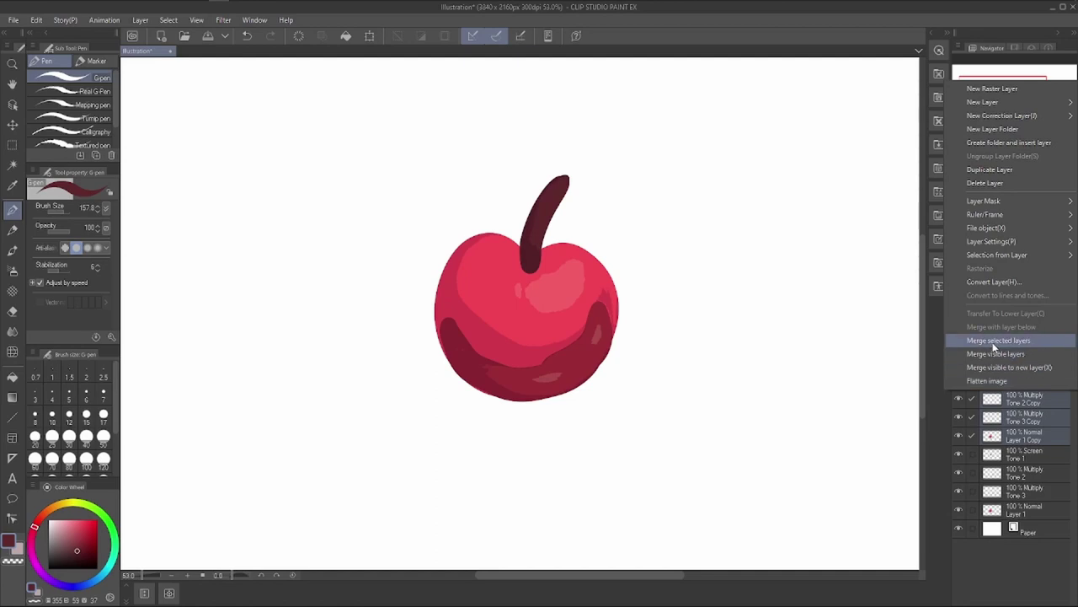
pyautogui.click(988, 342)
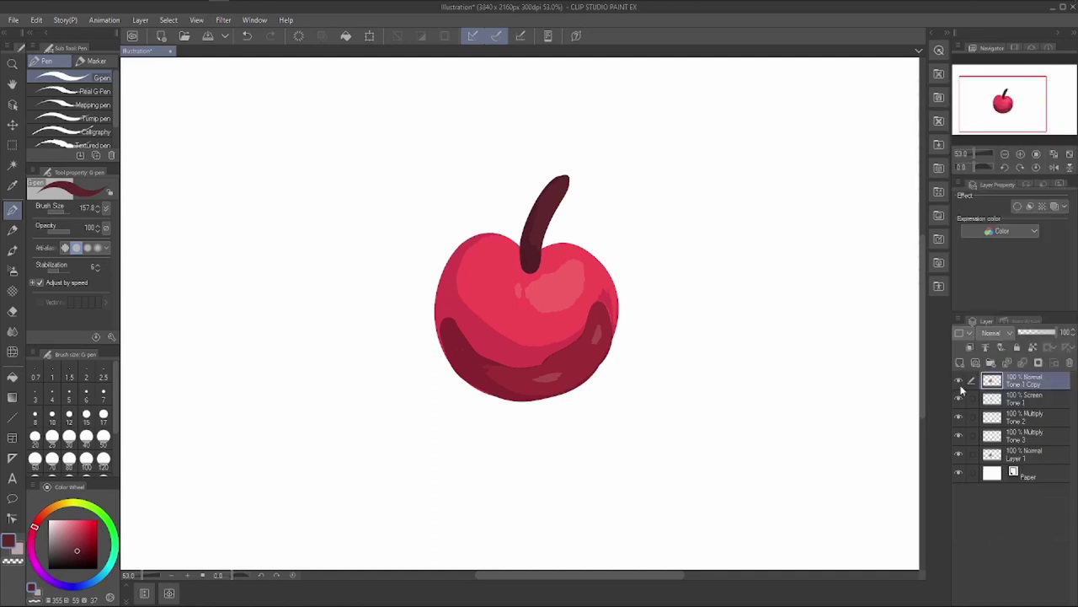
# Hide the original layers, move the merged cherry copy to the lower left of the original cherry, and show the originals again.
pyautogui.moveTo(958, 396); pyautogui.dragTo(956, 455)
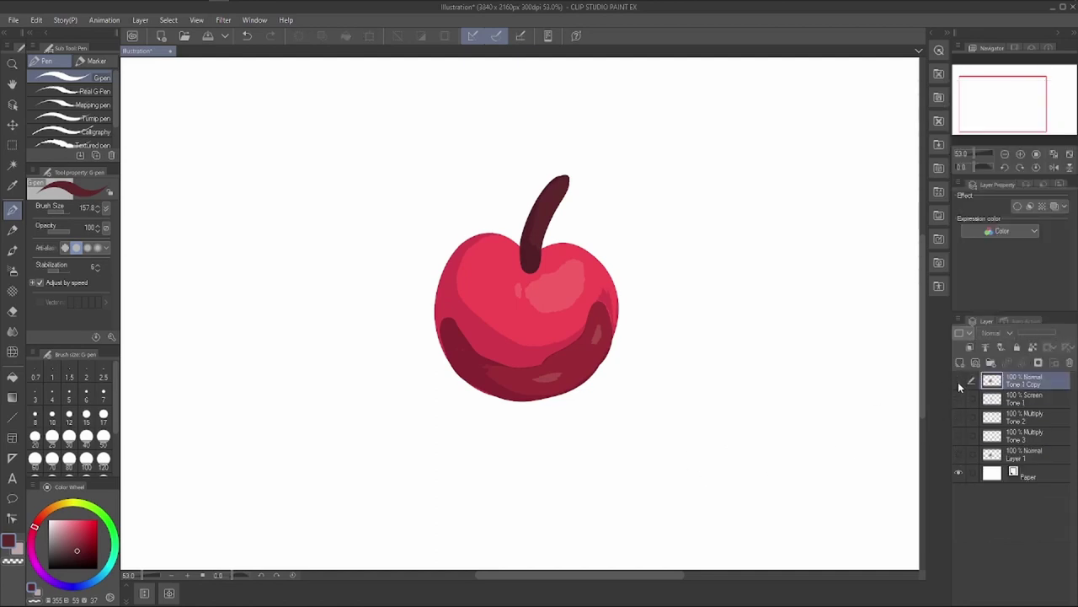
pyautogui.click(369, 35)
pyautogui.moveTo(550, 294); pyautogui.dragTo(335, 413)
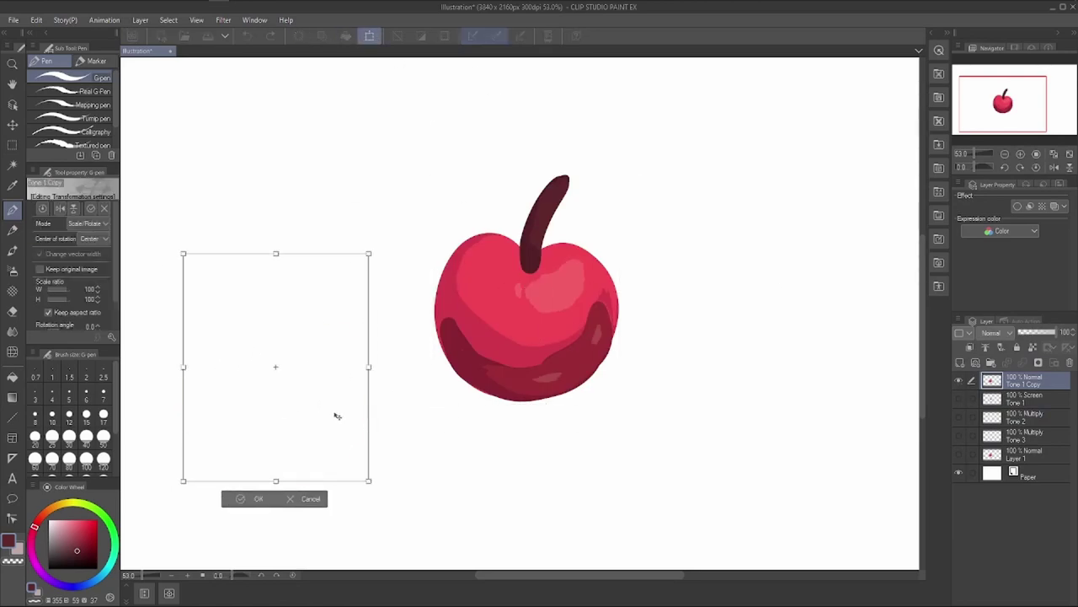
pyautogui.click(266, 515)
pyautogui.moveTo(958, 396); pyautogui.dragTo(958, 455)
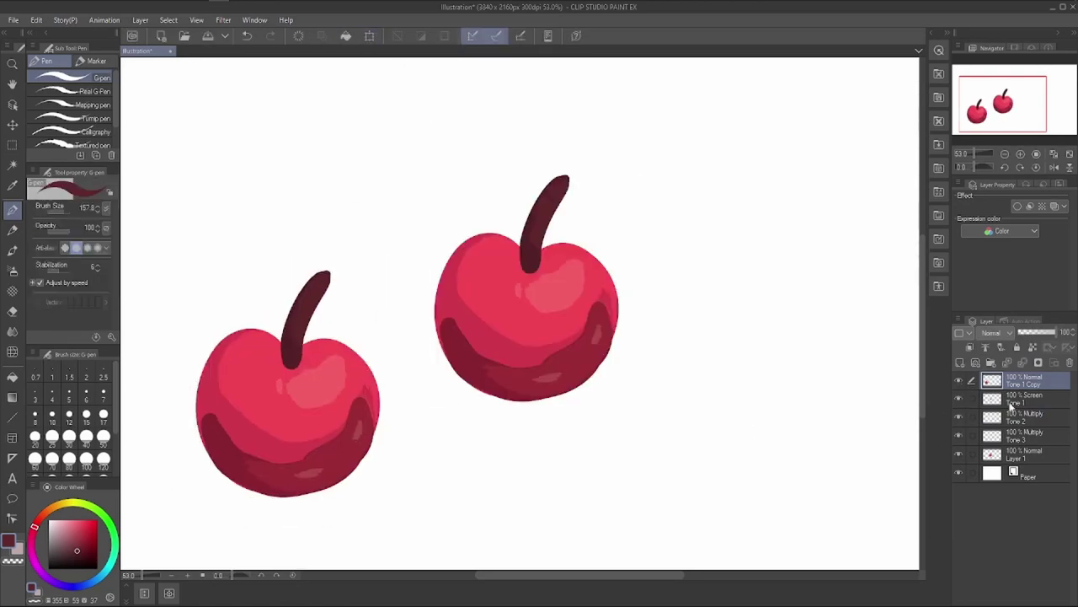
# Move the Tone 1 highlights to the empty area at the canvas's upper right and set that layer's blending mode to Normal.
pyautogui.click(1021, 398)
pyautogui.click(369, 36)
pyautogui.moveTo(553, 320); pyautogui.dragTo(804, 228)
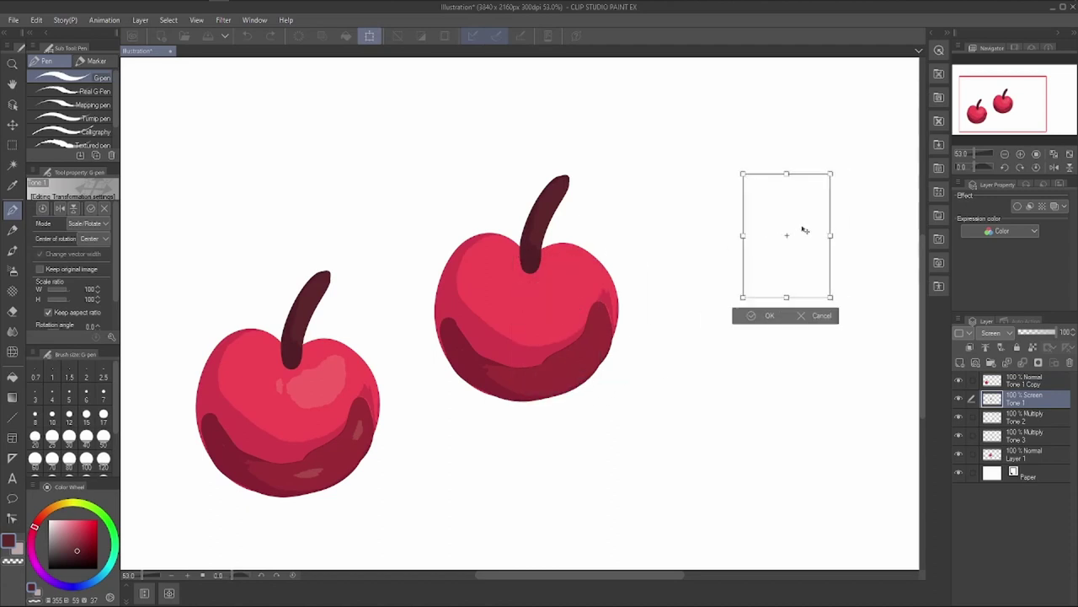
pyautogui.click(767, 316)
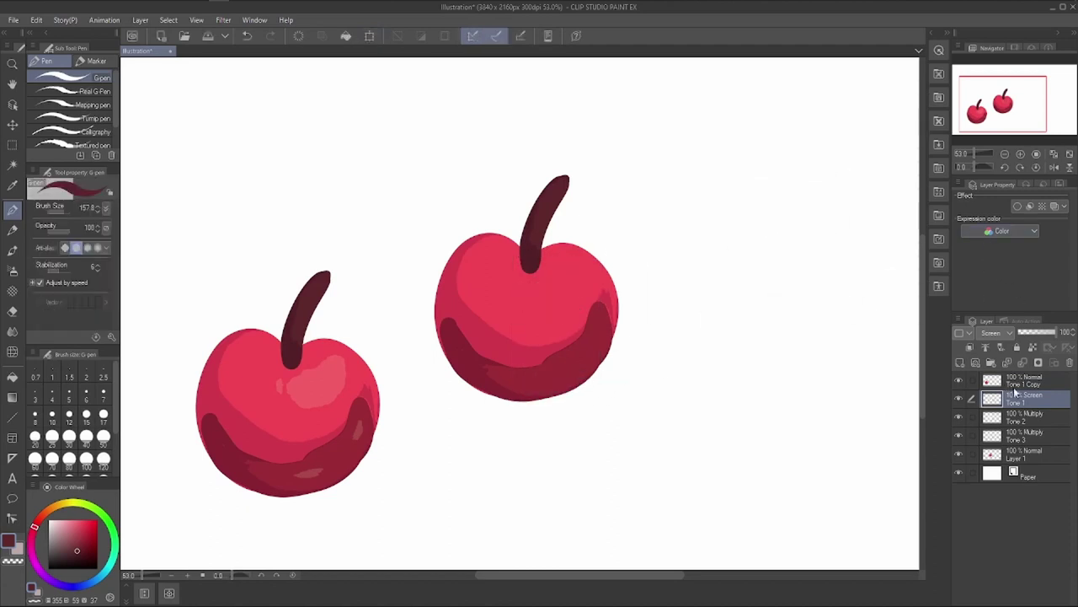
pyautogui.click(998, 333)
pyautogui.click(988, 32)
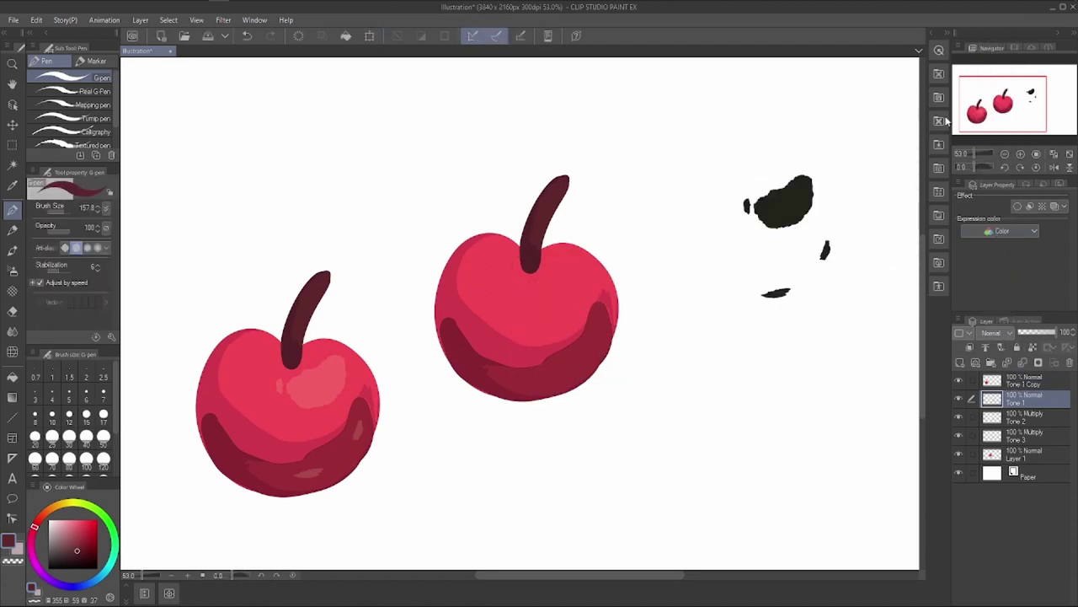
# Move the Tone 2 shading to the lower right of the original cherry and set its blending mode to Normal.
pyautogui.click(1021, 418)
pyautogui.click(370, 35)
pyautogui.moveTo(489, 219); pyautogui.dragTo(736, 537)
pyautogui.click(741, 562)
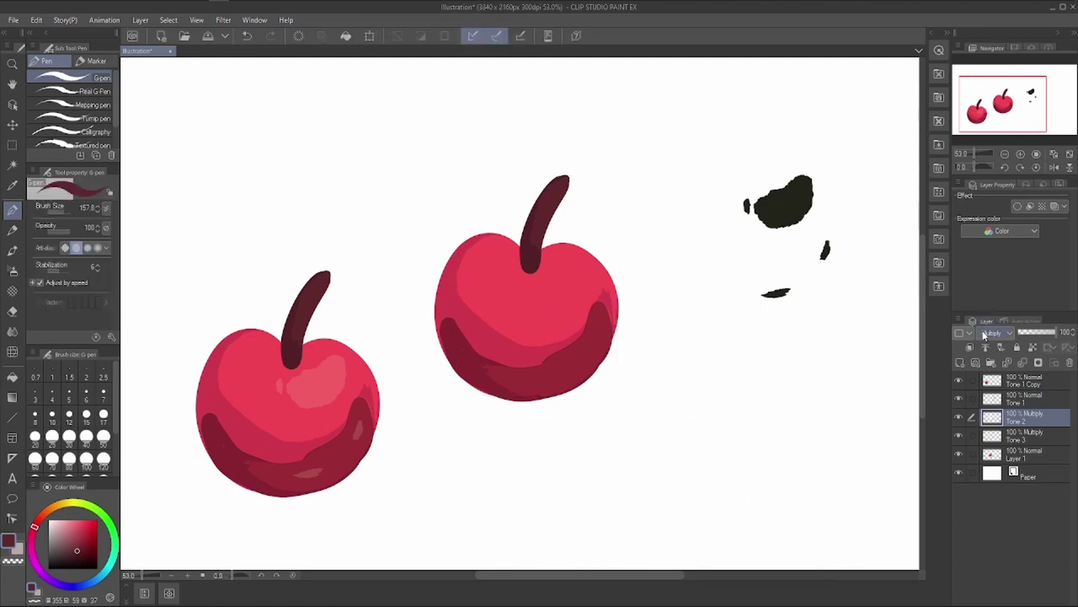
pyautogui.click(984, 333)
pyautogui.click(990, 34)
# Add an extra layer above Tone 2, hide the Paper layer, and delete the extra layer.
pyautogui.click(959, 364)
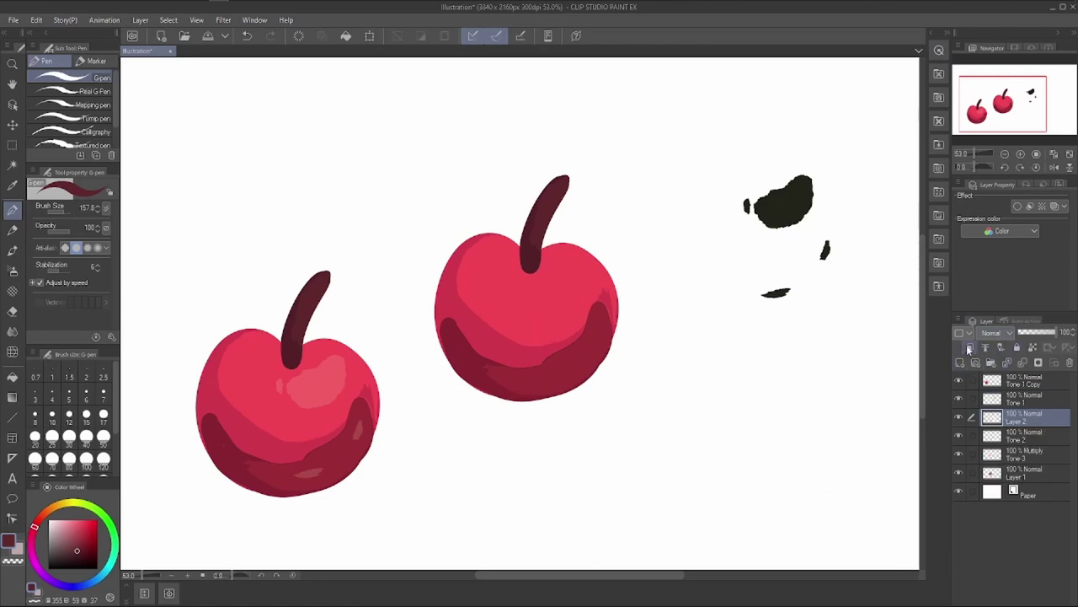
pyautogui.press('x')
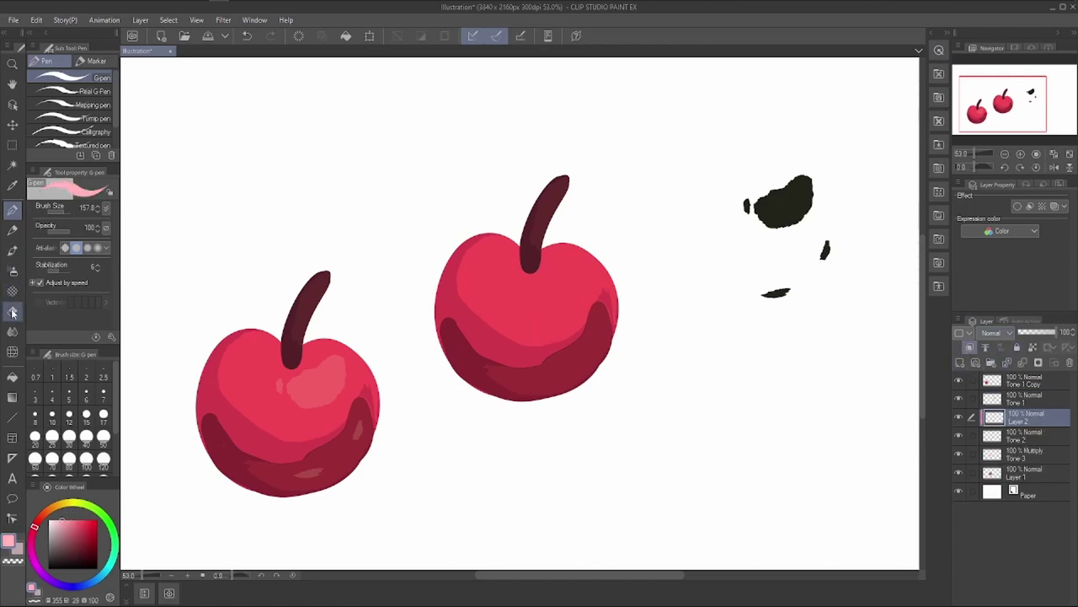
pyautogui.click(13, 377)
pyautogui.click(959, 493)
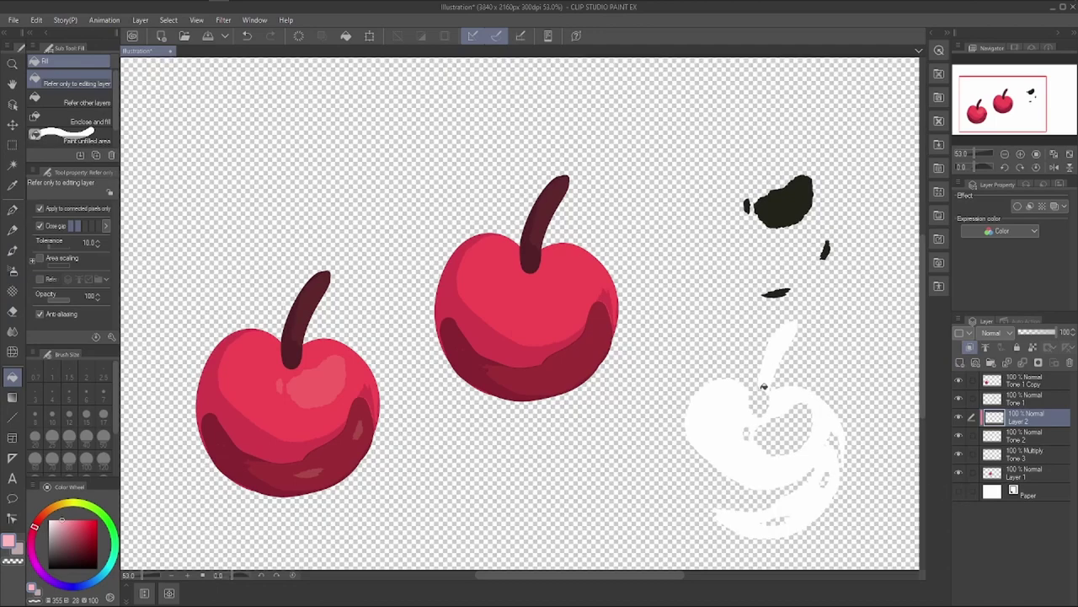
pyautogui.click(1068, 362)
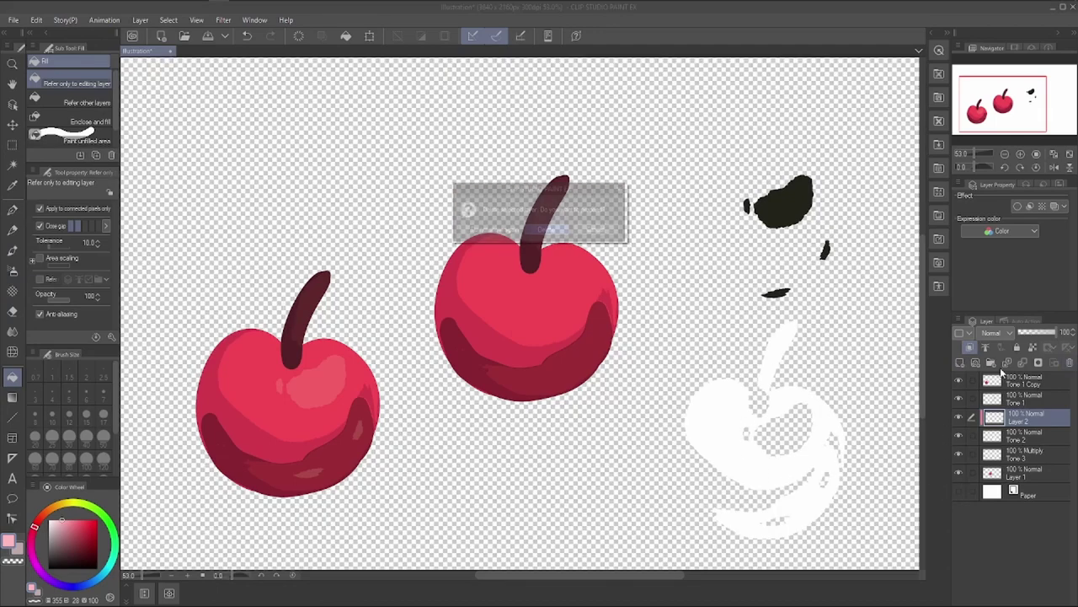
pyautogui.click(547, 231)
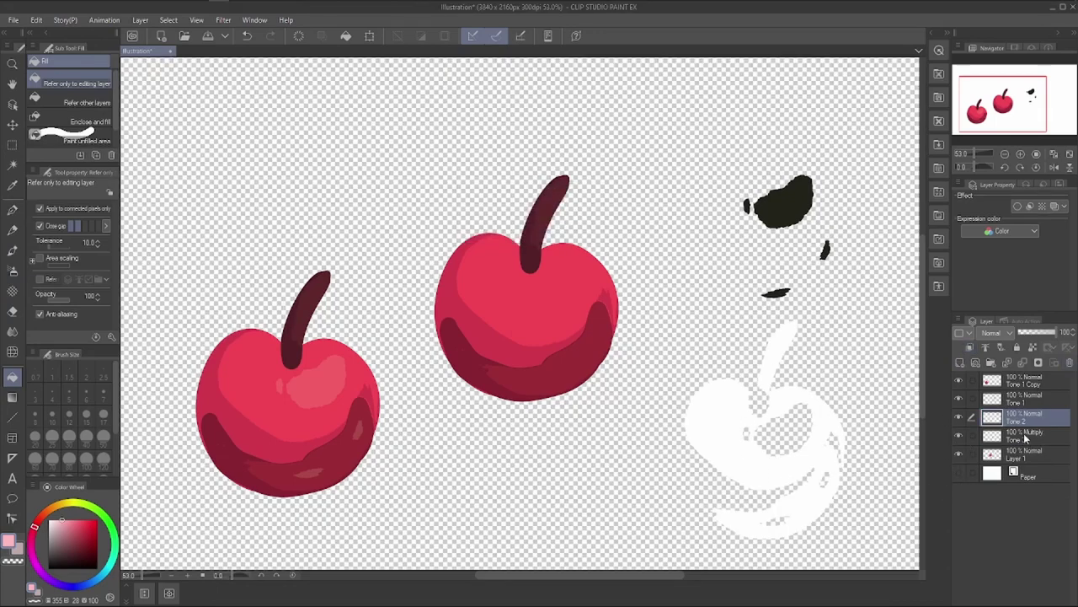
# Toggle the visibility of Tone 2 and Tone 3, and move the Tone 3 shading to the upper right of the original cherry.
pyautogui.click(958, 417)
pyautogui.click(959, 417)
pyautogui.click(959, 436)
pyautogui.click(959, 435)
pyautogui.click(1011, 436)
pyautogui.click(369, 35)
pyautogui.moveTo(553, 320); pyautogui.dragTo(687, 175)
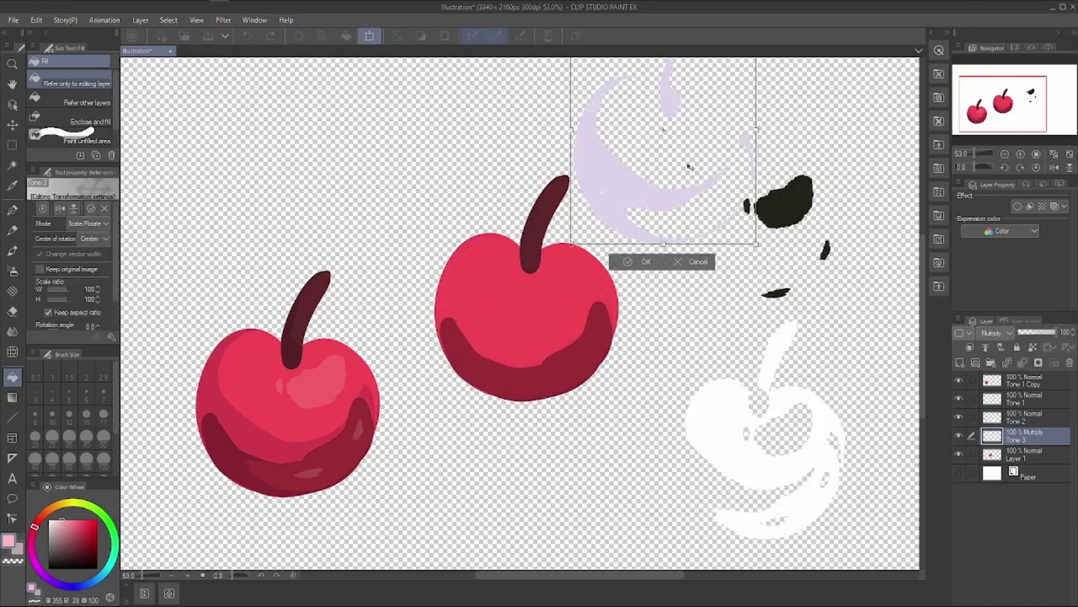
pyautogui.click(640, 259)
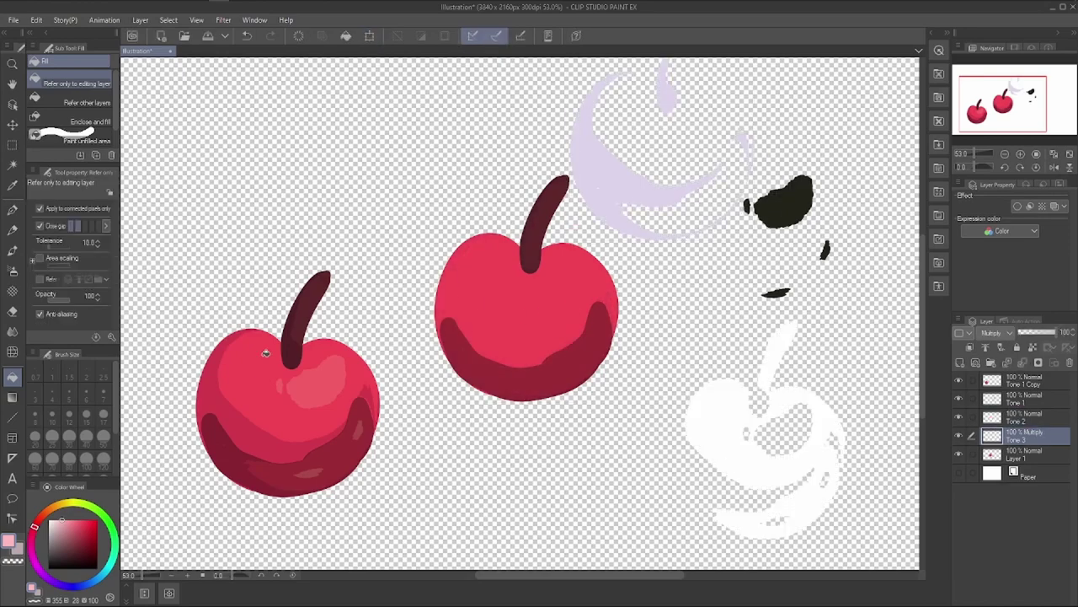
# Delete all the tone and painting layers at once and show the Paper layer again.
pyautogui.click(1016, 384)
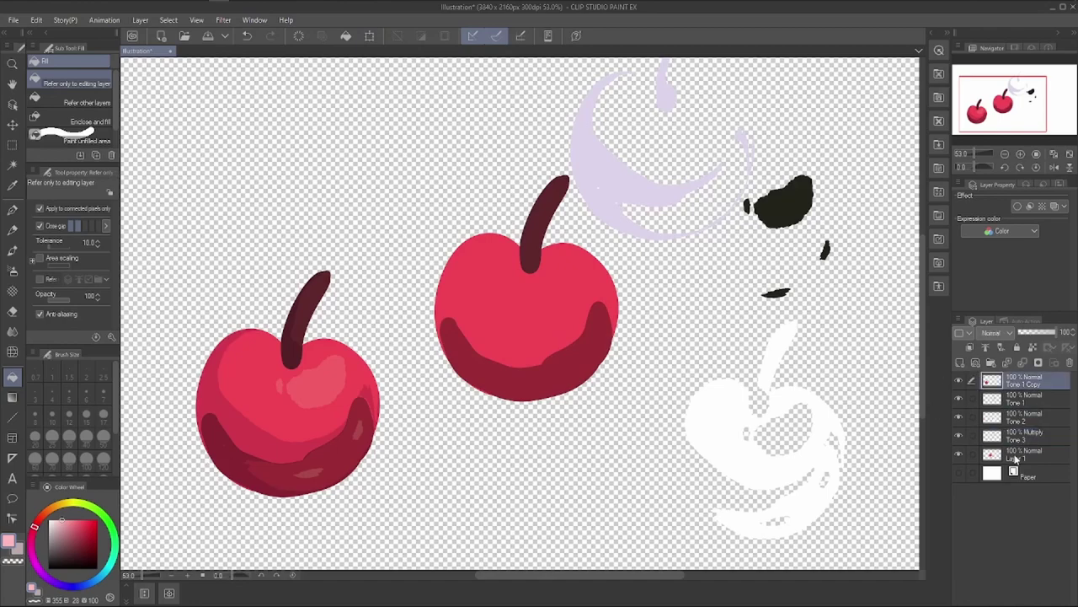
pyautogui.keyDown('shift'); pyautogui.click(1016, 455); pyautogui.keyUp('shift')
pyautogui.click(1069, 363)
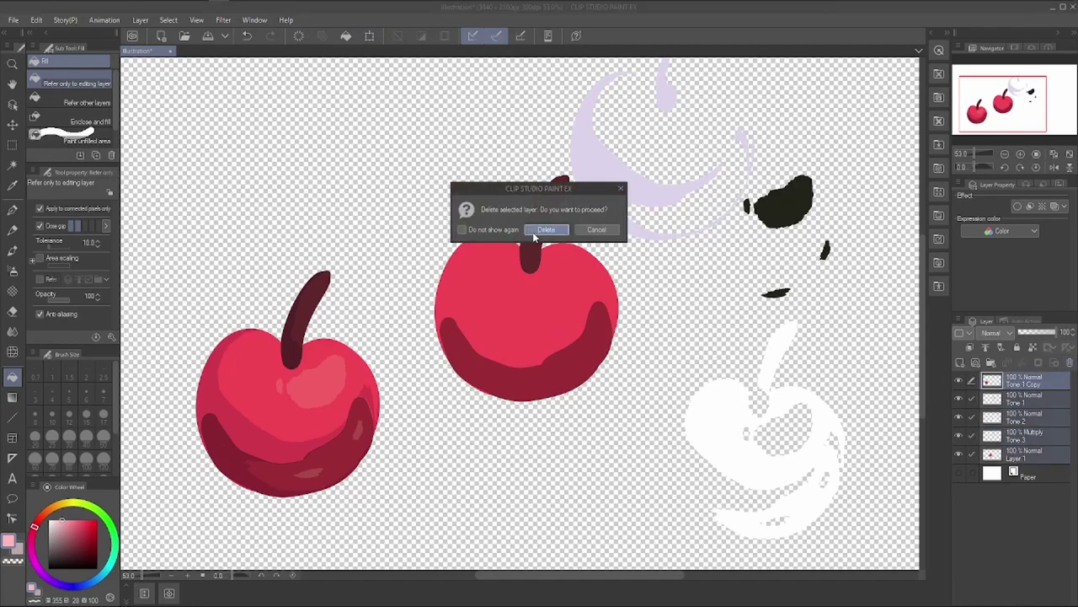
pyautogui.click(545, 229)
pyautogui.click(959, 381)
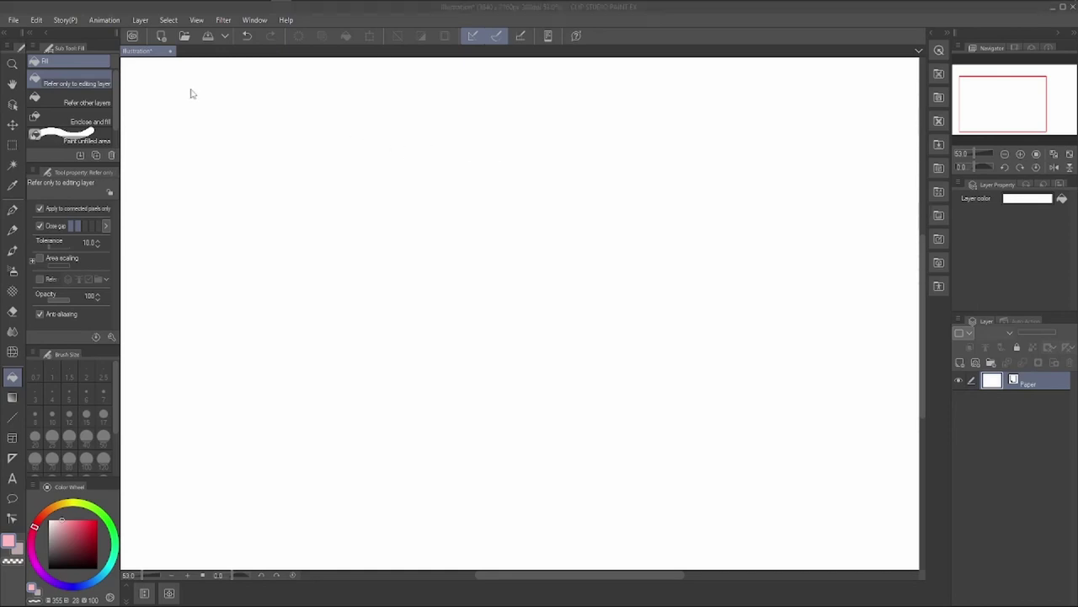
# Try changing the image resolution to 1920 px wide and 1080 px high at 0.50 scale, and undo the resize.
pyautogui.click(37, 20)
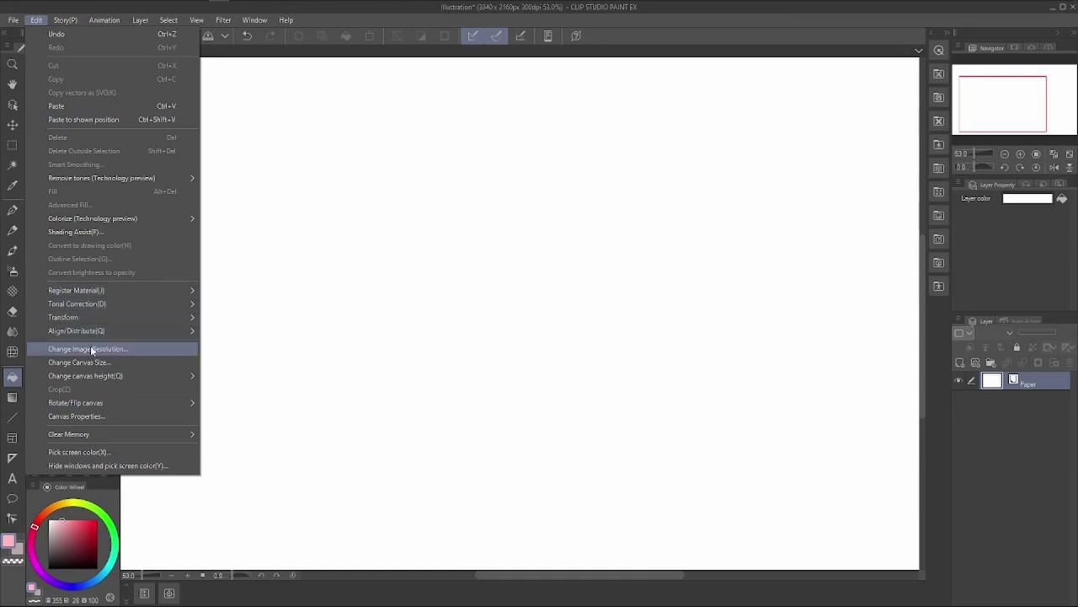
pyautogui.moveTo(84, 321)
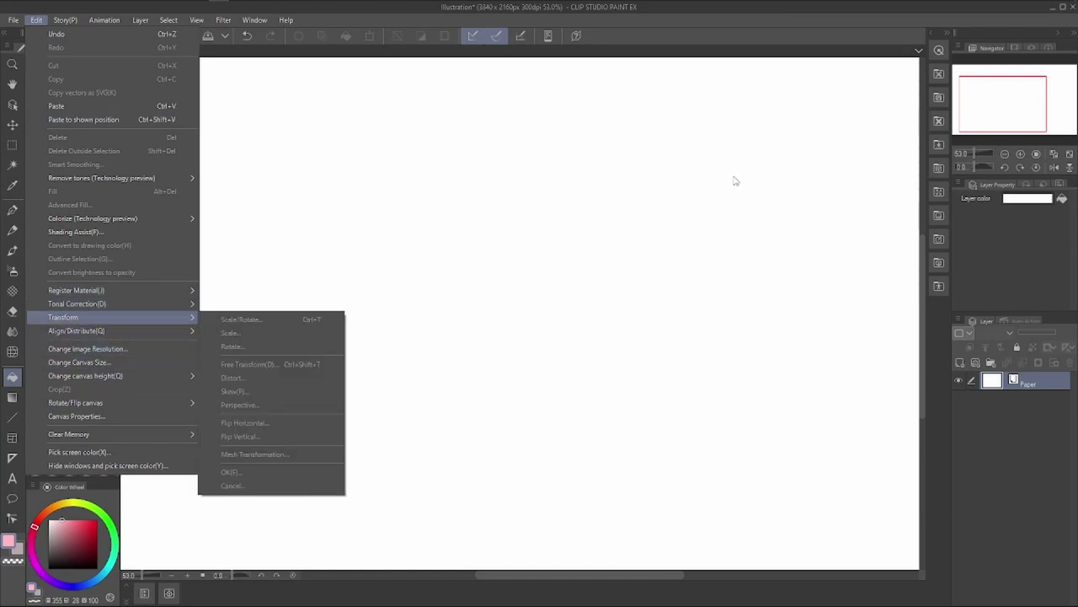
pyautogui.click(84, 349)
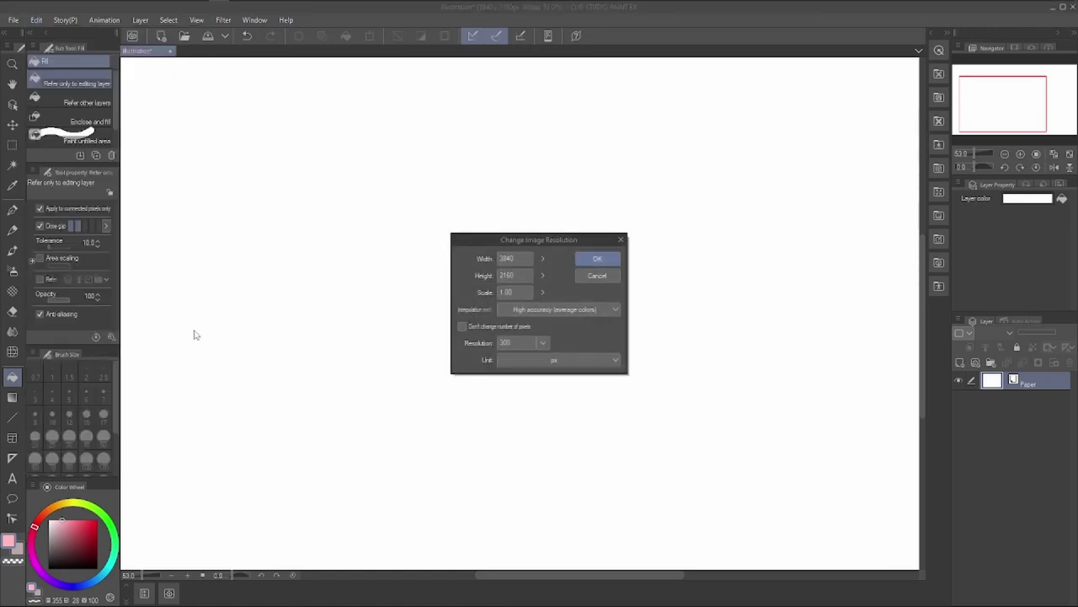
pyautogui.doubleClick(503, 257)
pyautogui.write('840')
pyautogui.write('0')
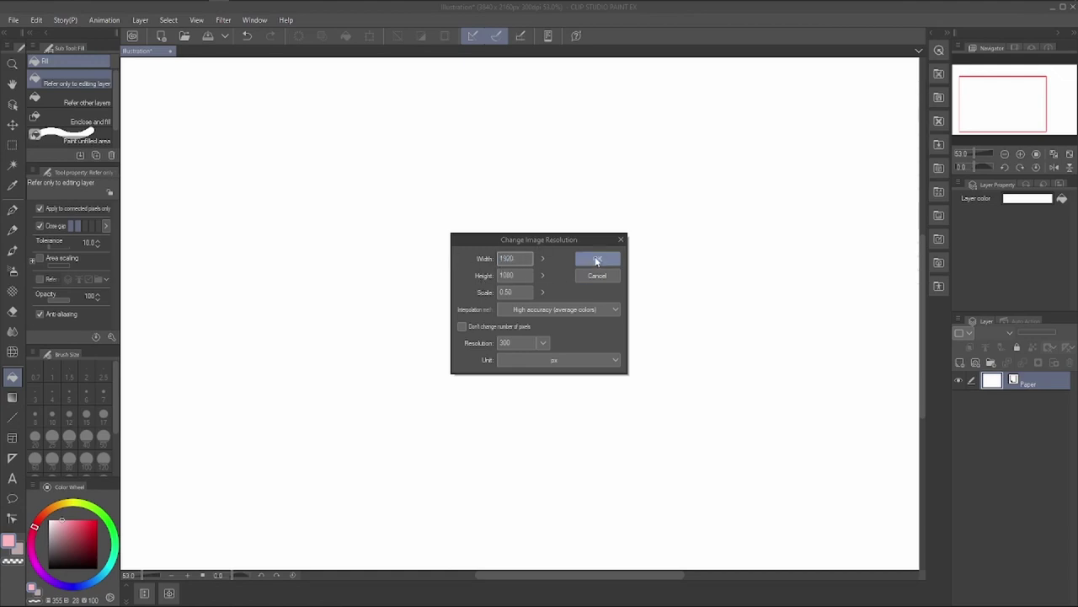
pyautogui.click(597, 261)
pyautogui.moveTo(975, 157); pyautogui.dragTo(969, 154)
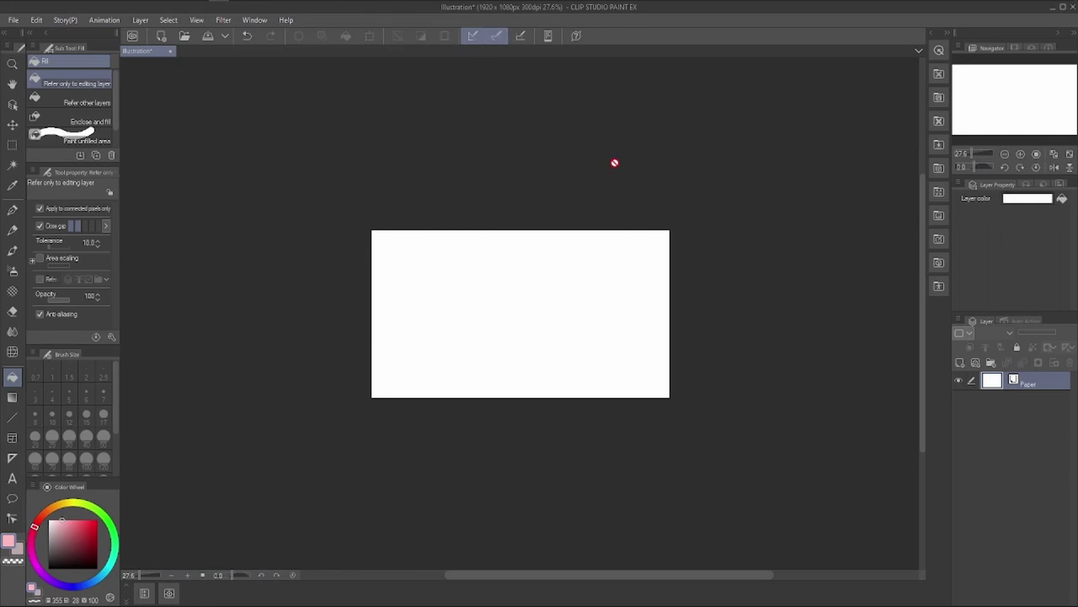
pyautogui.hotkey('ctrl', 'z')
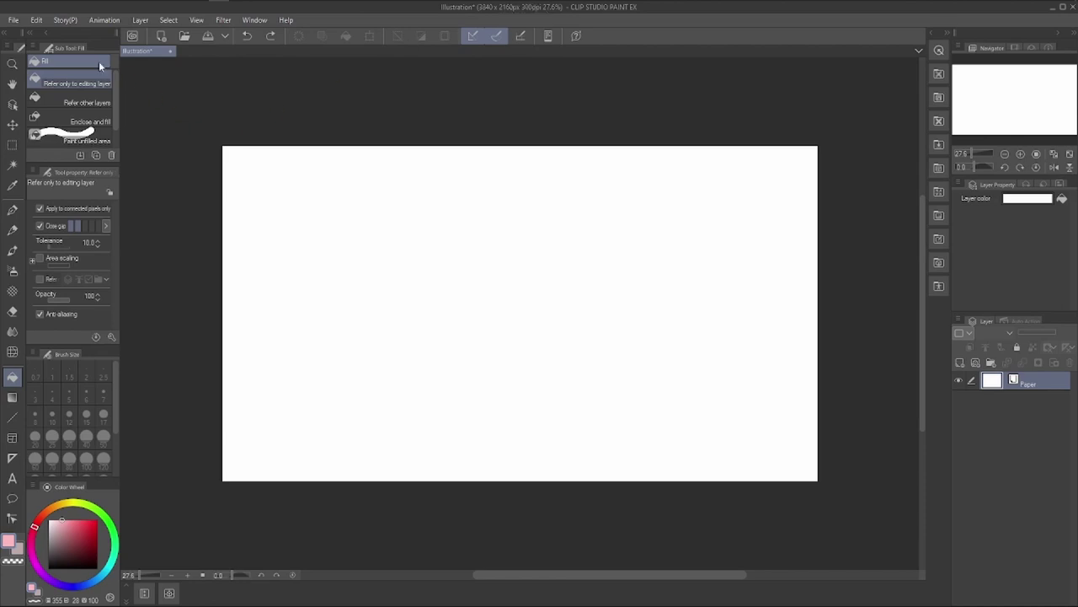
# Try cropping the canvas from its sides with Change Canvas Size to about 677 × 2156 px, and undo the crop.
pyautogui.click(36, 19)
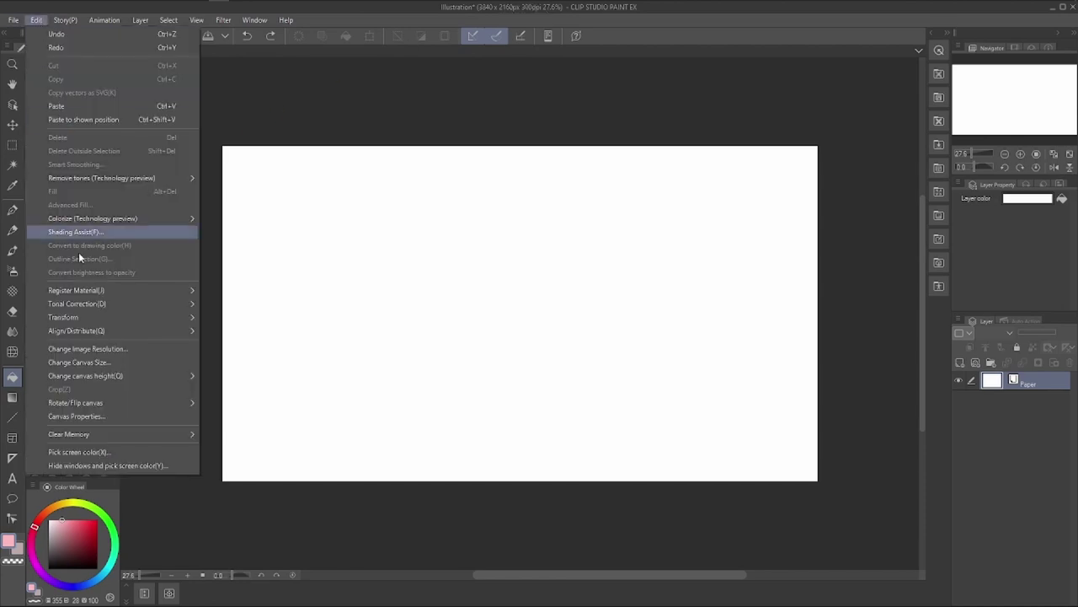
pyautogui.click(79, 363)
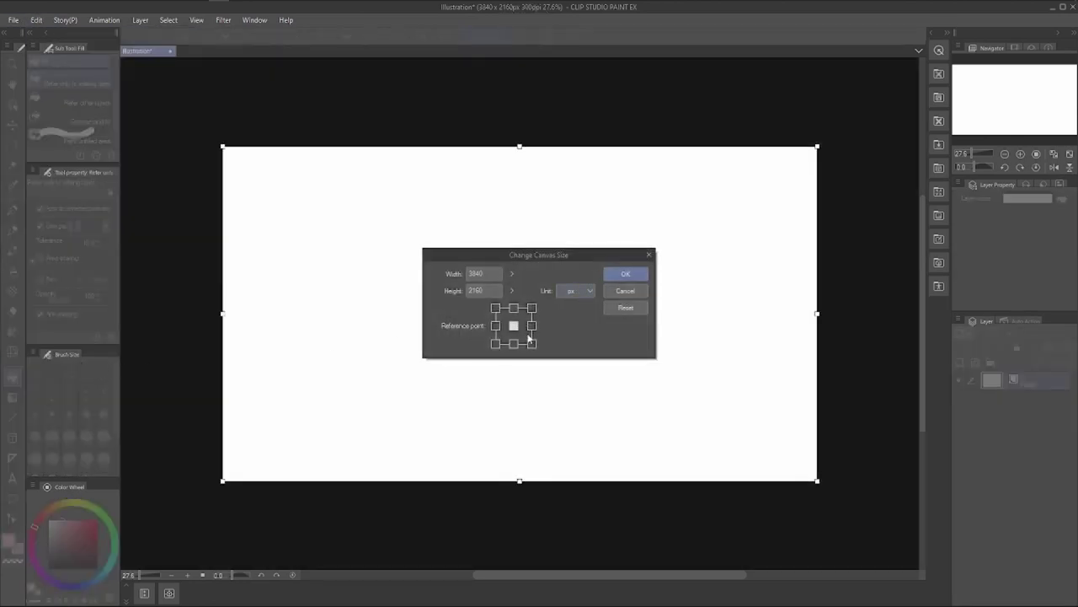
pyautogui.moveTo(222, 312); pyautogui.dragTo(471, 313)
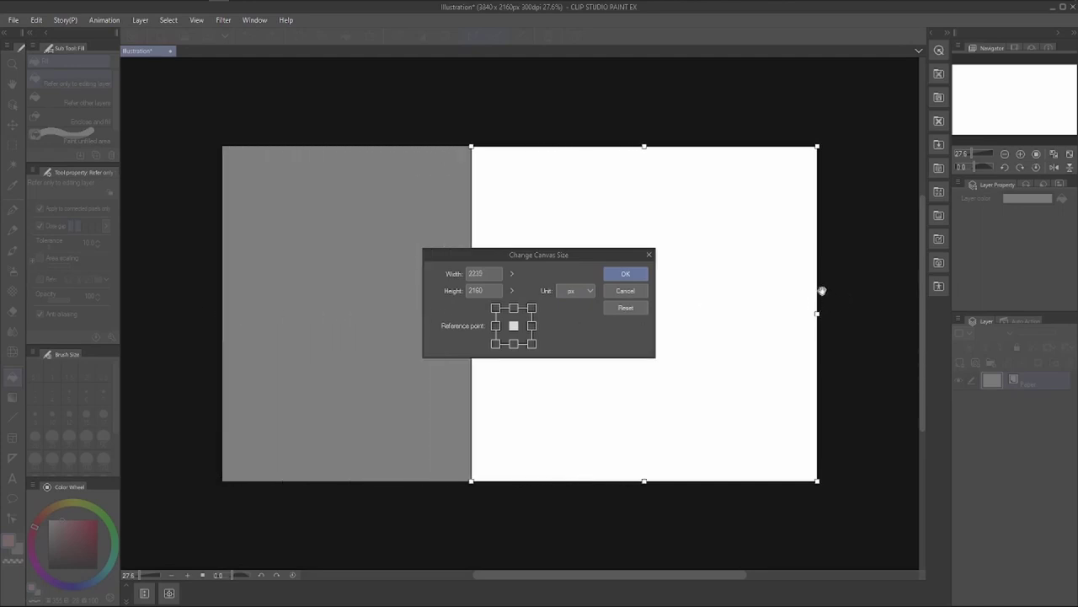
pyautogui.moveTo(818, 316); pyautogui.dragTo(565, 321)
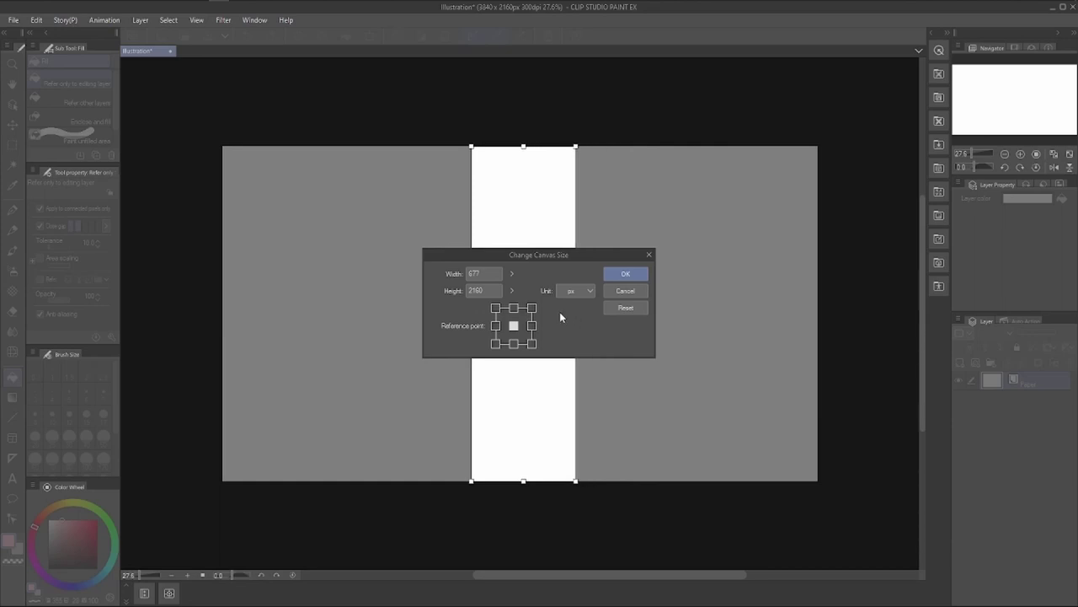
pyautogui.moveTo(523, 146)
pyautogui.mouseDown()
pyautogui.moveTo(523, 404)
pyautogui.moveTo(523, 146)
pyautogui.mouseUp()
pyautogui.click(639, 275)
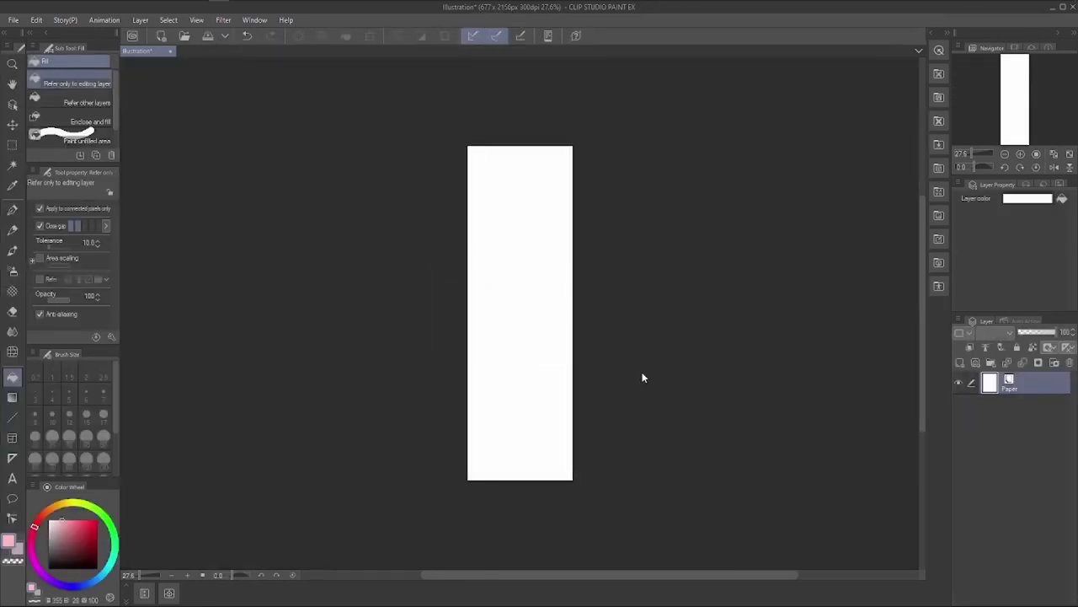
pyautogui.hotkey('ctrl', 'z')
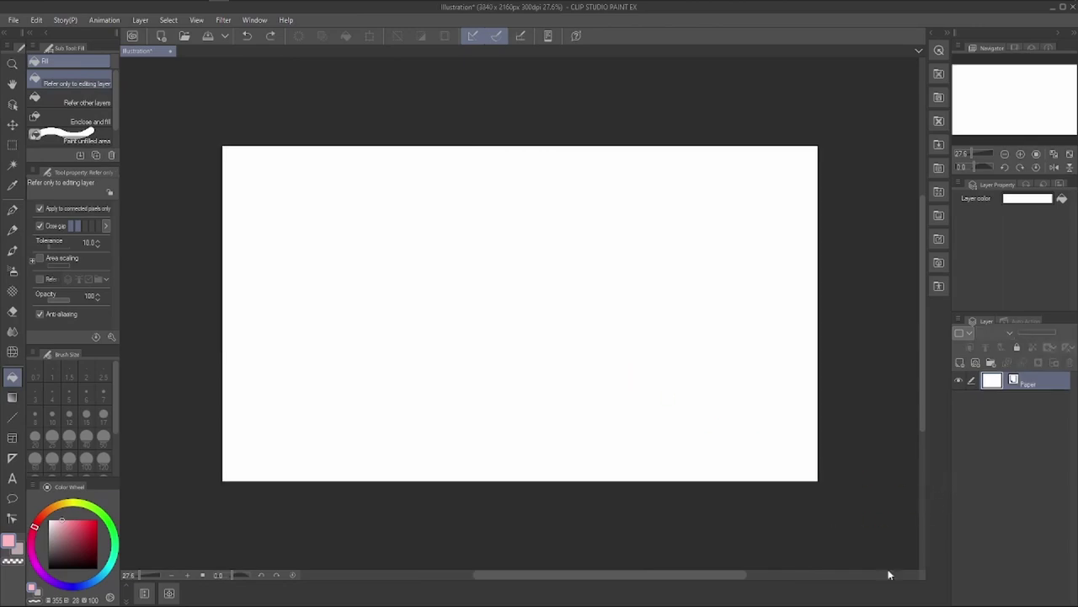
pyautogui.click(37, 19)
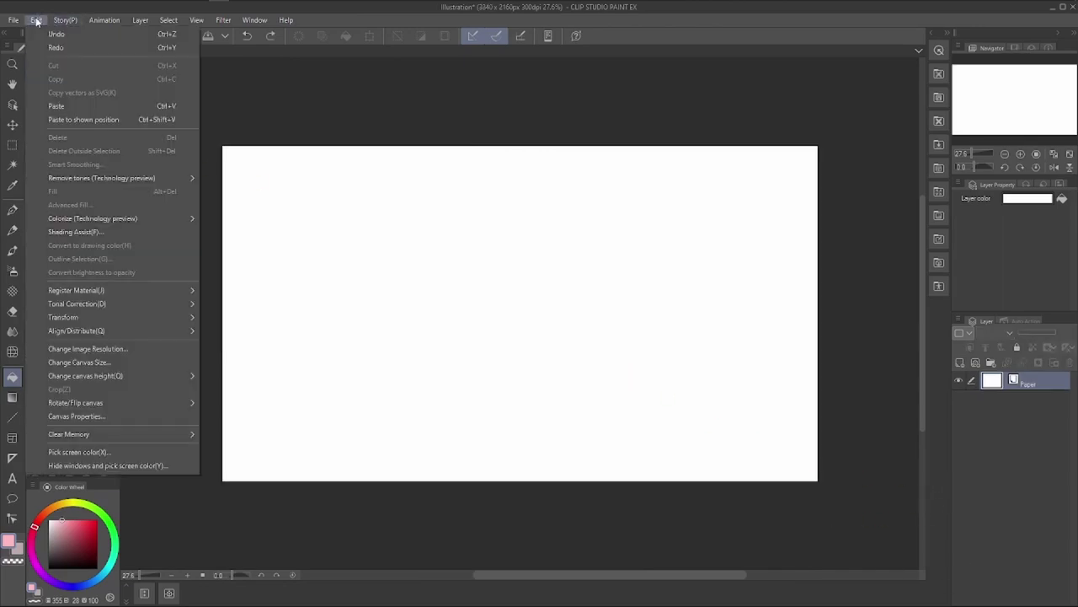
pyautogui.moveTo(88, 405)
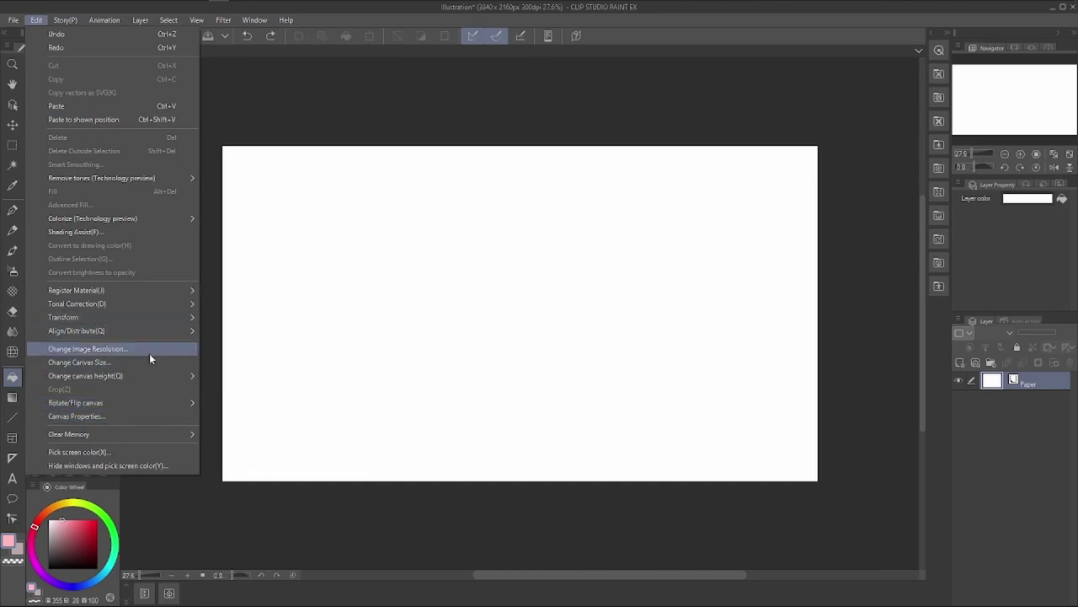
pyautogui.moveTo(149, 379)
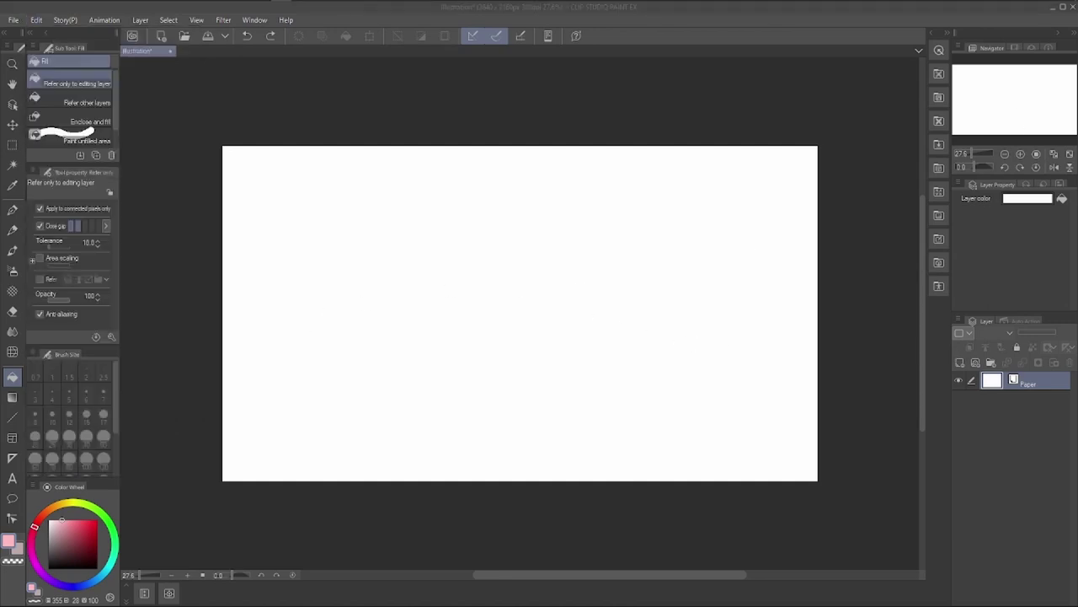
# Add a new raster layer and fill a rectangular selection near the canvas centre with pinkish red, clearing the selection.
pyautogui.click(959, 362)
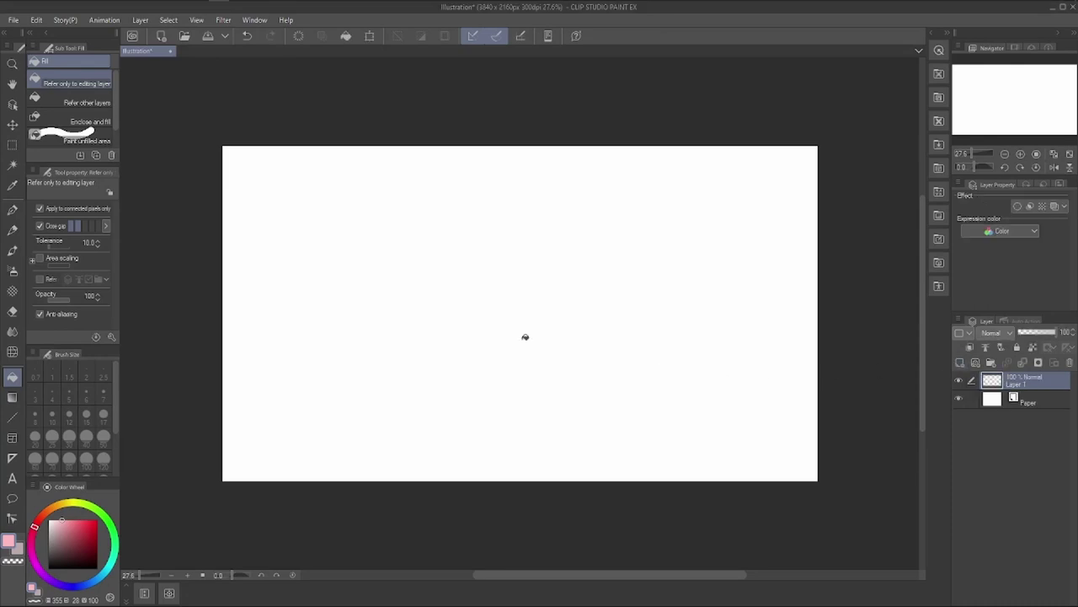
pyautogui.click(13, 144)
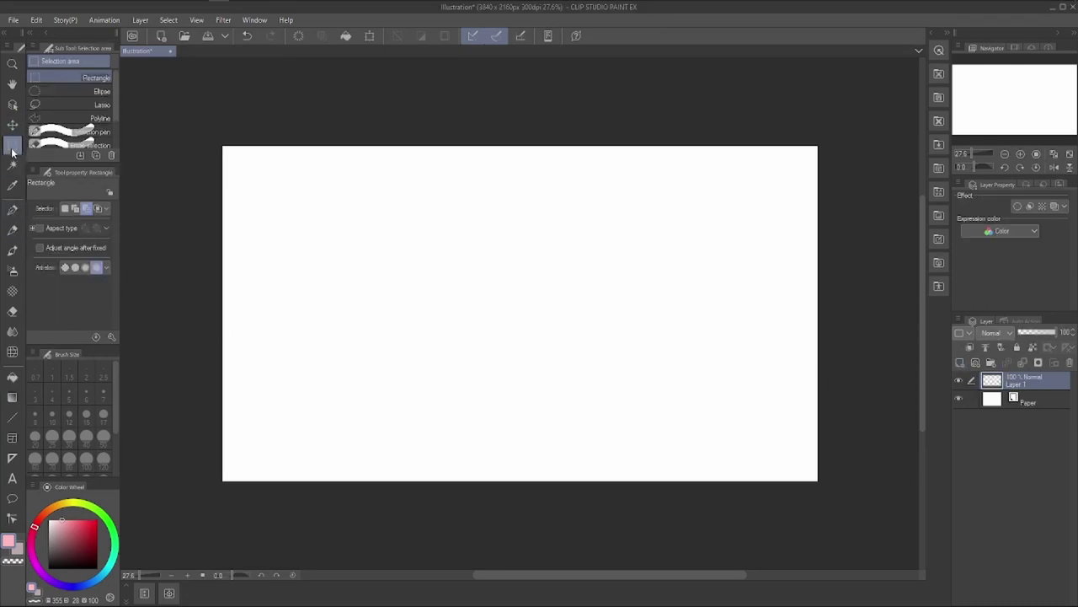
pyautogui.click(78, 520)
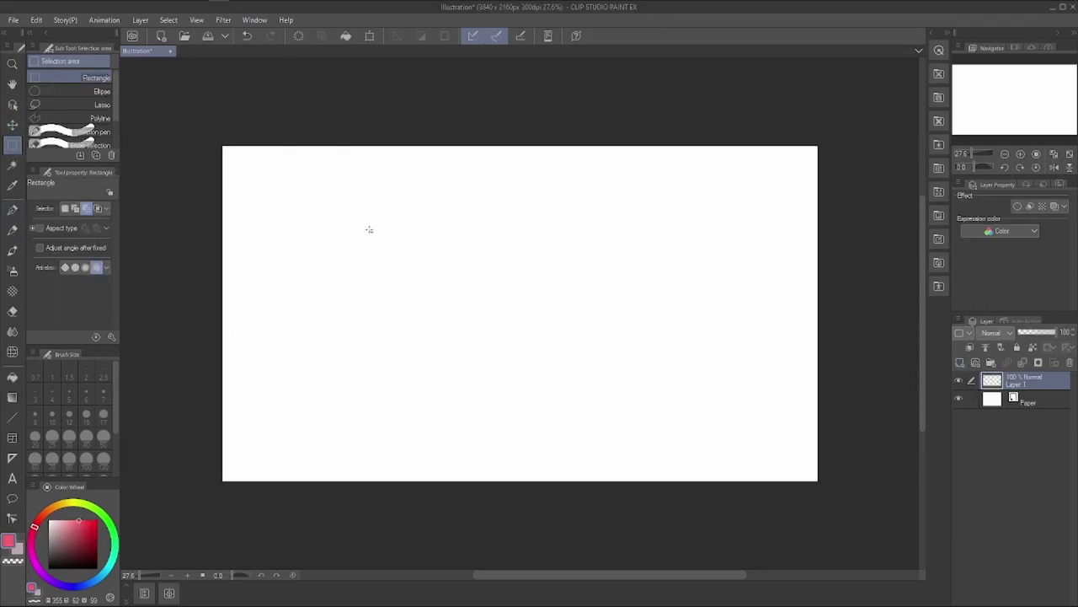
pyautogui.moveTo(421, 224); pyautogui.dragTo(664, 382)
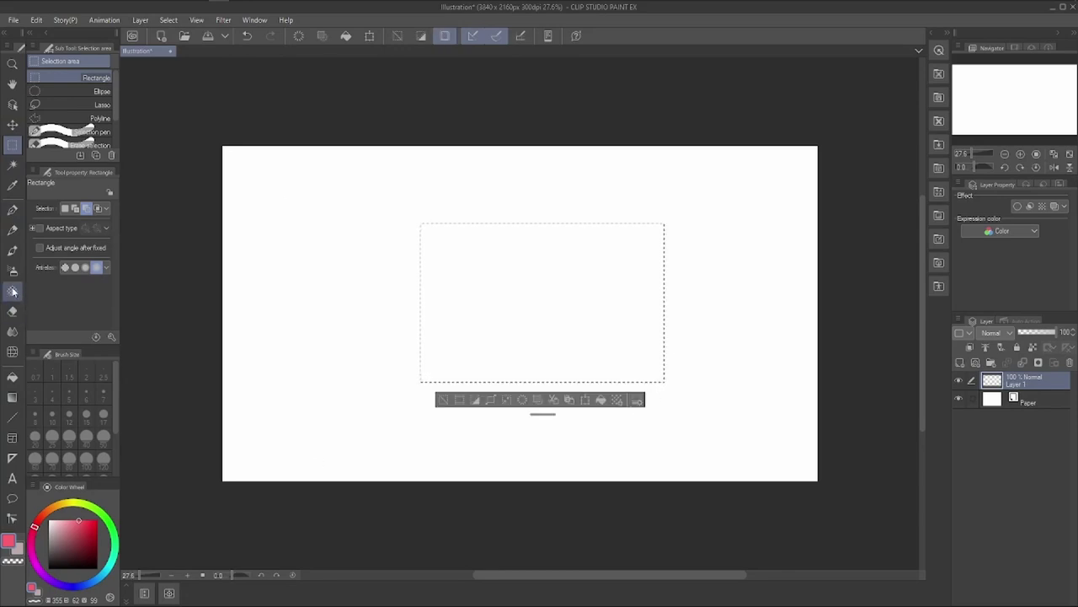
pyautogui.click(601, 400)
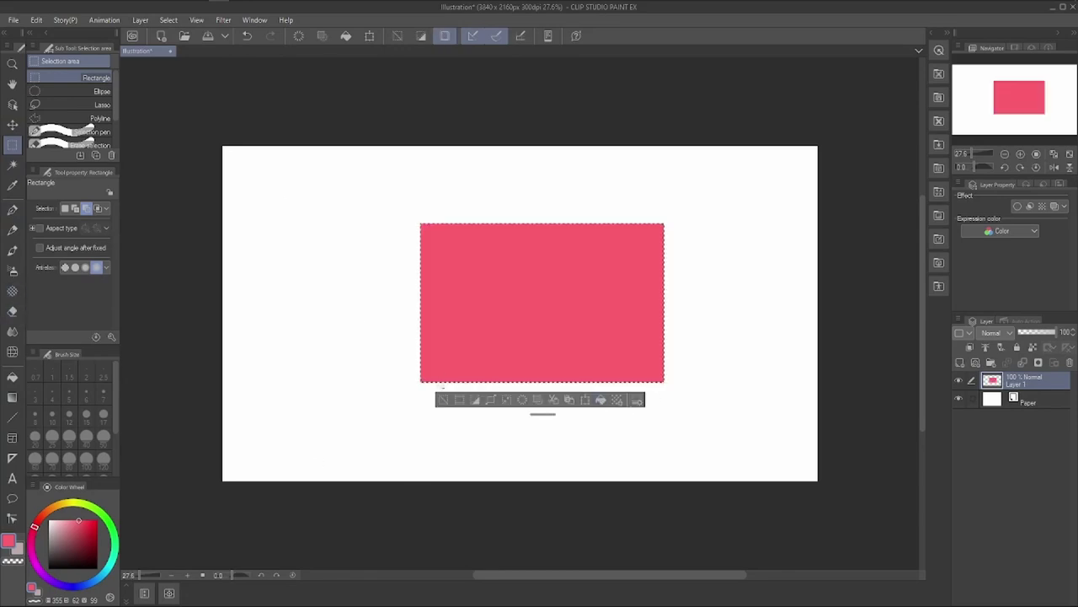
pyautogui.click(443, 399)
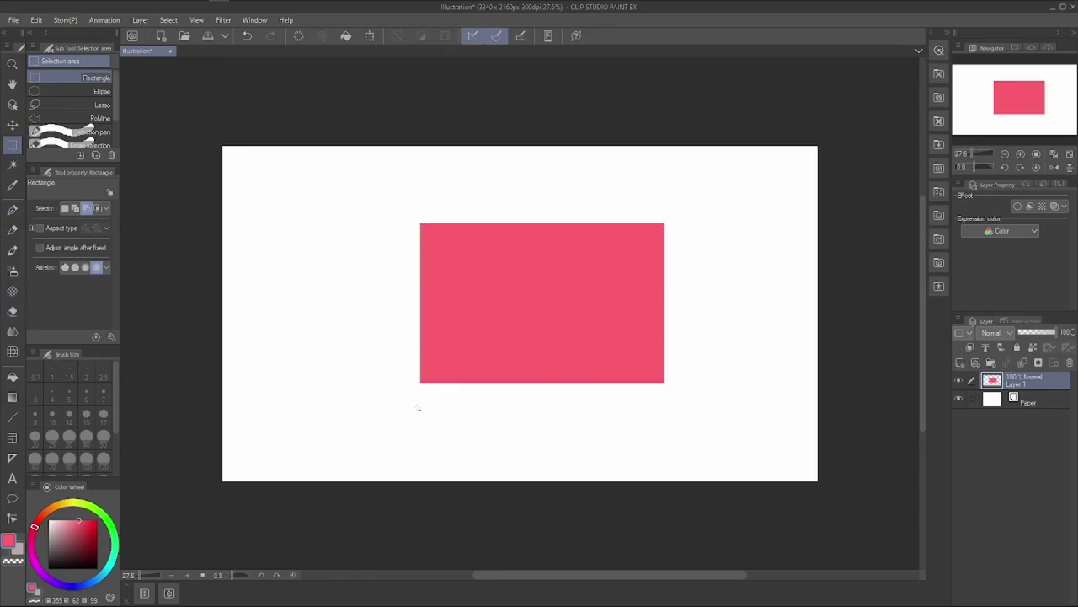
# Try moving the rectangle with the Scale/Rotate transformation, and cancel it.
pyautogui.click(36, 19)
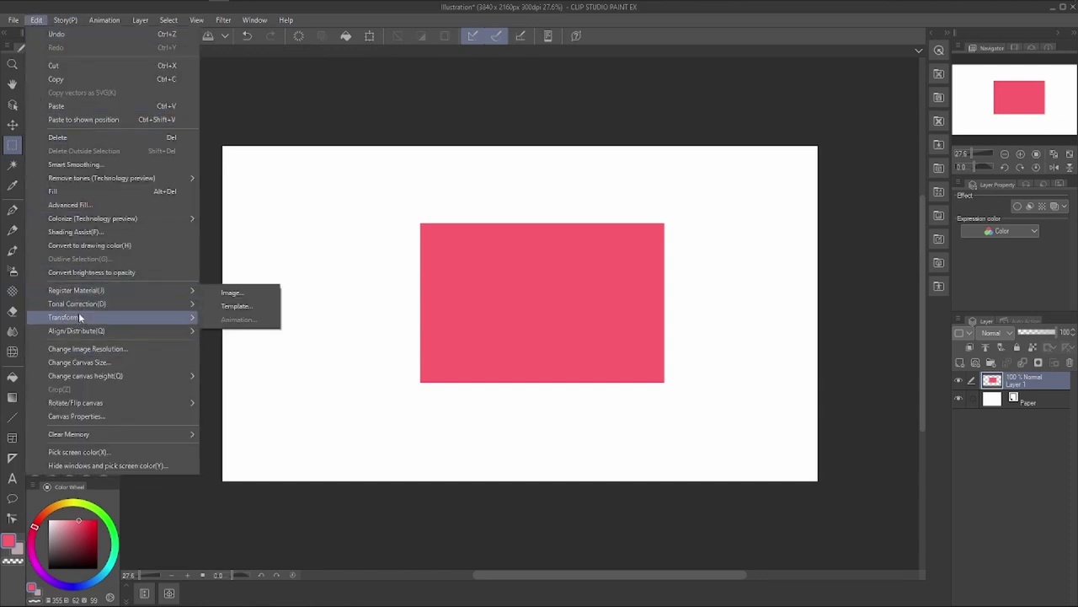
pyautogui.moveTo(56, 318)
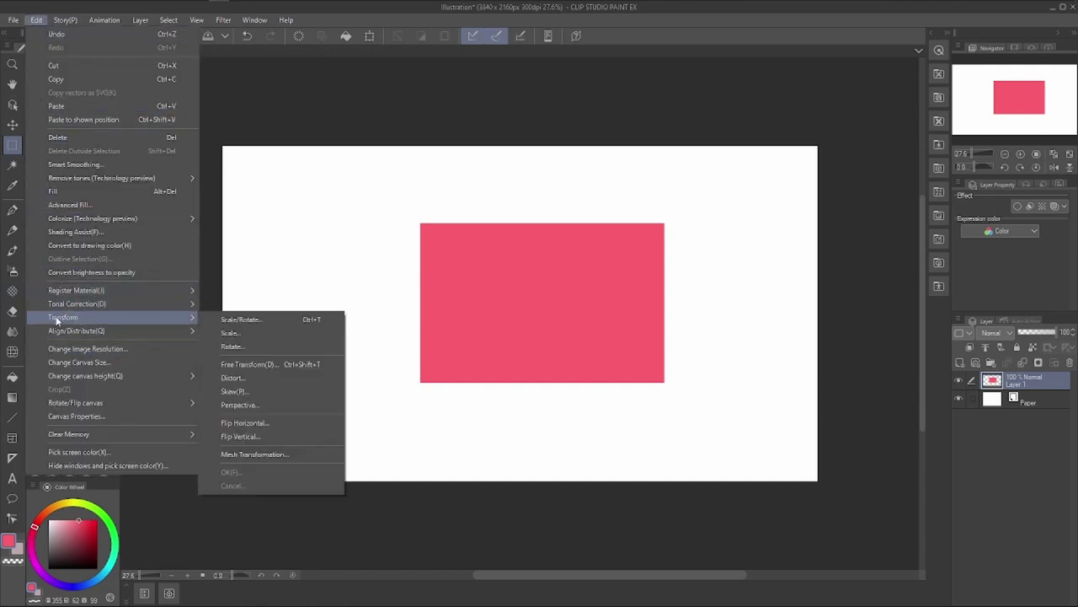
pyautogui.click(245, 320)
pyautogui.moveTo(519, 338); pyautogui.dragTo(489, 364)
pyautogui.click(507, 399)
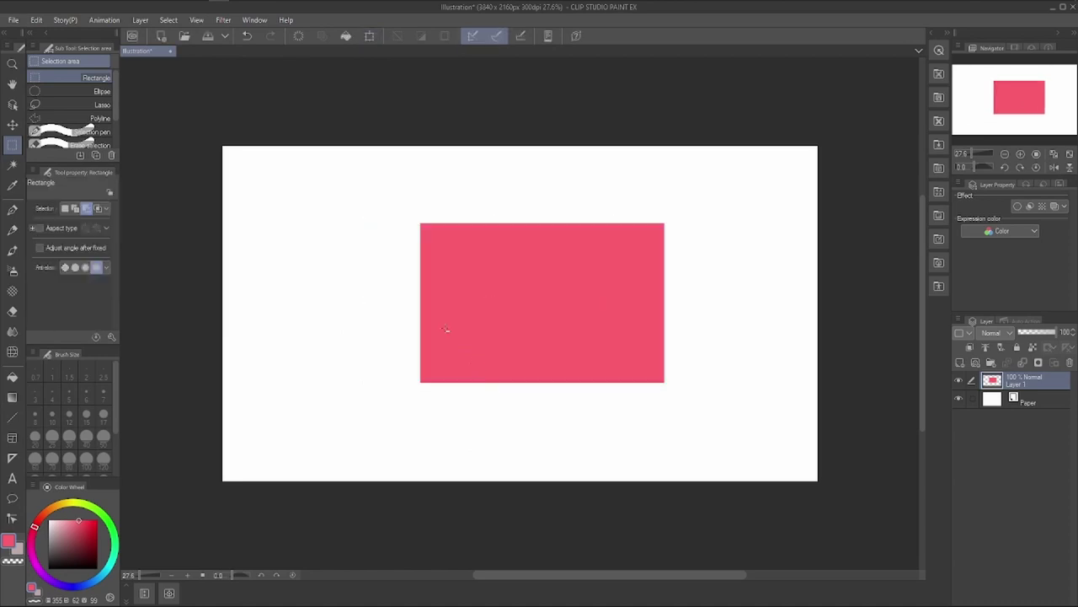
# Transform the rectangle with Scale/Rotate, moving it left of the canvas centre and scaling it down to about 79%.
pyautogui.click(368, 38)
pyautogui.moveTo(468, 308); pyautogui.dragTo(381, 313)
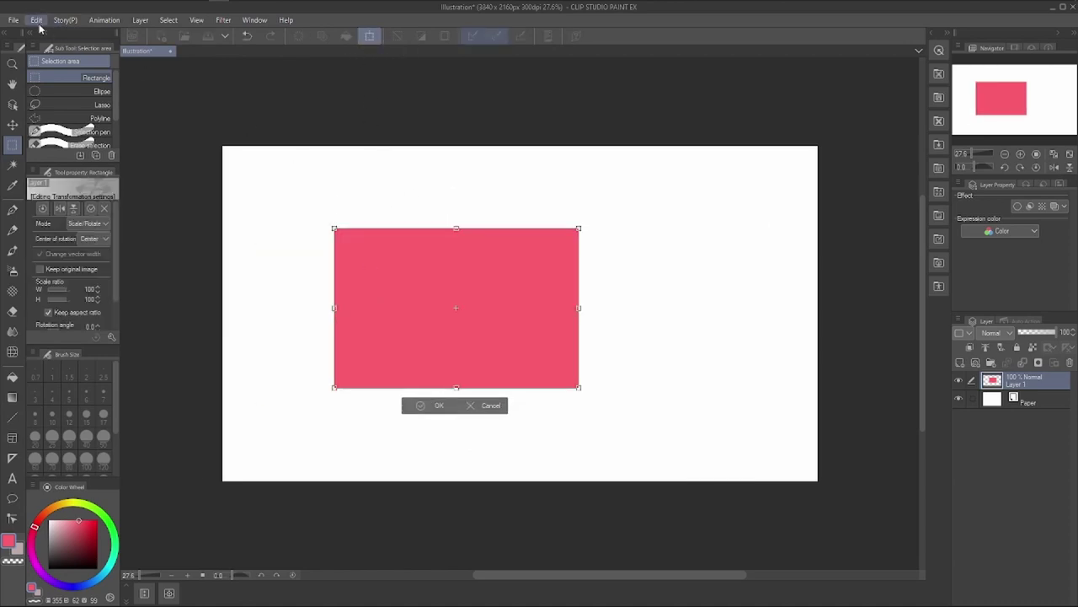
pyautogui.click(37, 20)
pyautogui.moveTo(104, 317)
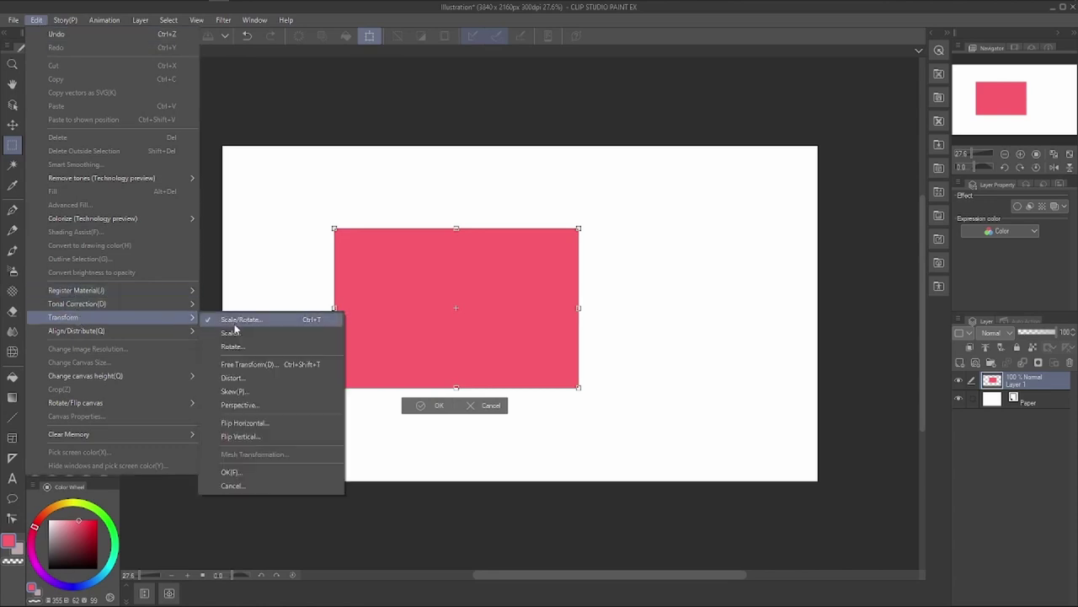
pyautogui.click(424, 408)
pyautogui.moveTo(512, 346); pyautogui.dragTo(563, 331)
pyautogui.moveTo(638, 234); pyautogui.dragTo(573, 358)
pyautogui.moveTo(636, 372); pyautogui.dragTo(590, 362)
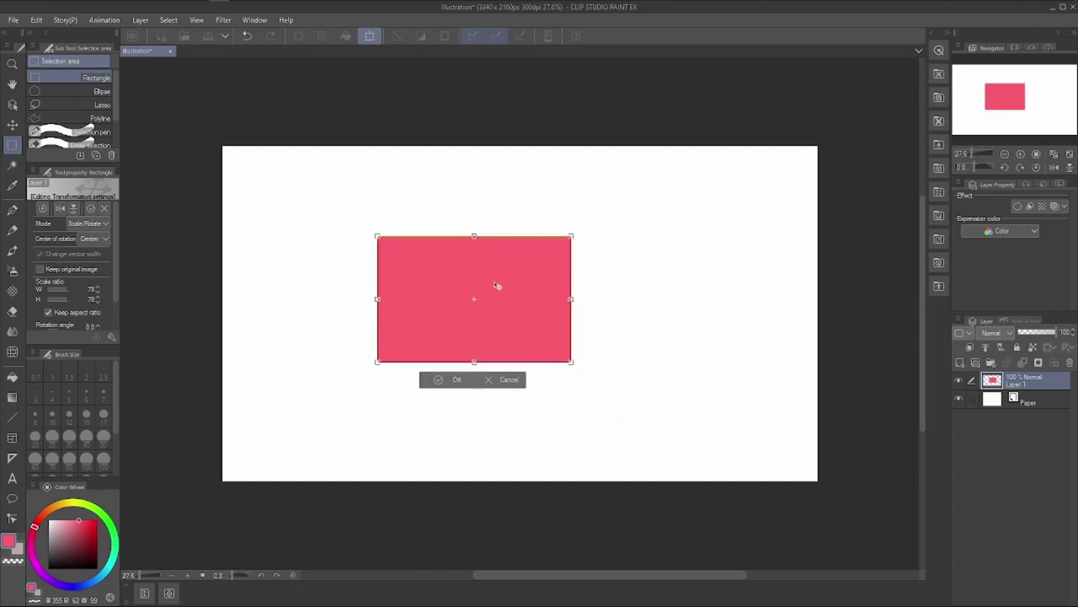
# Skew the rectangle, pull its corners into an irregular four-sided shape, and apply the transformation.
pyautogui.moveTo(473, 237); pyautogui.dragTo(498, 249)
pyautogui.moveTo(597, 251); pyautogui.dragTo(604, 188)
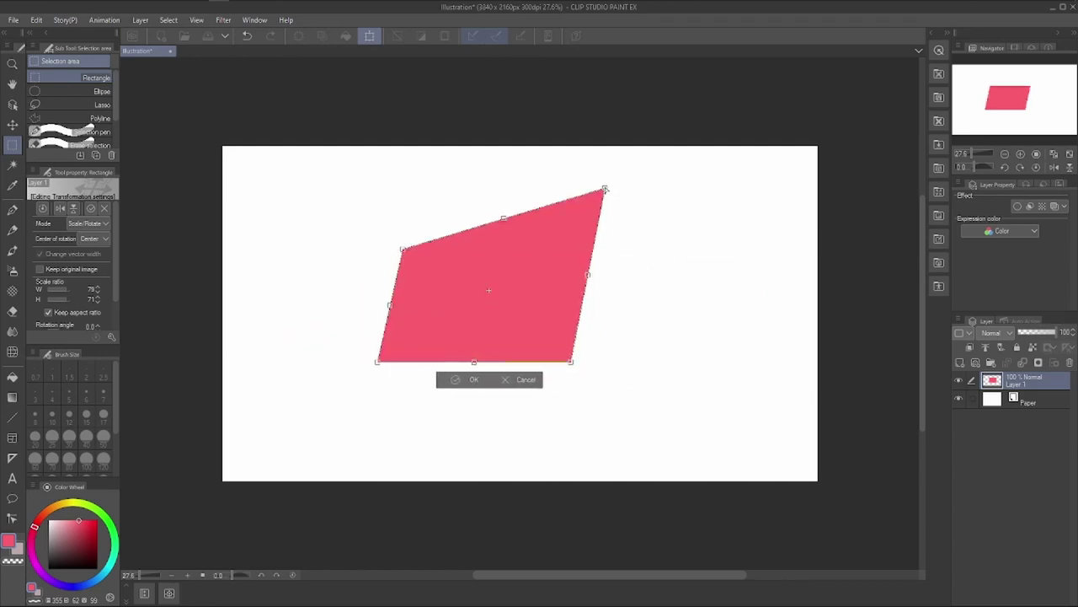
pyautogui.moveTo(562, 372); pyautogui.dragTo(689, 426)
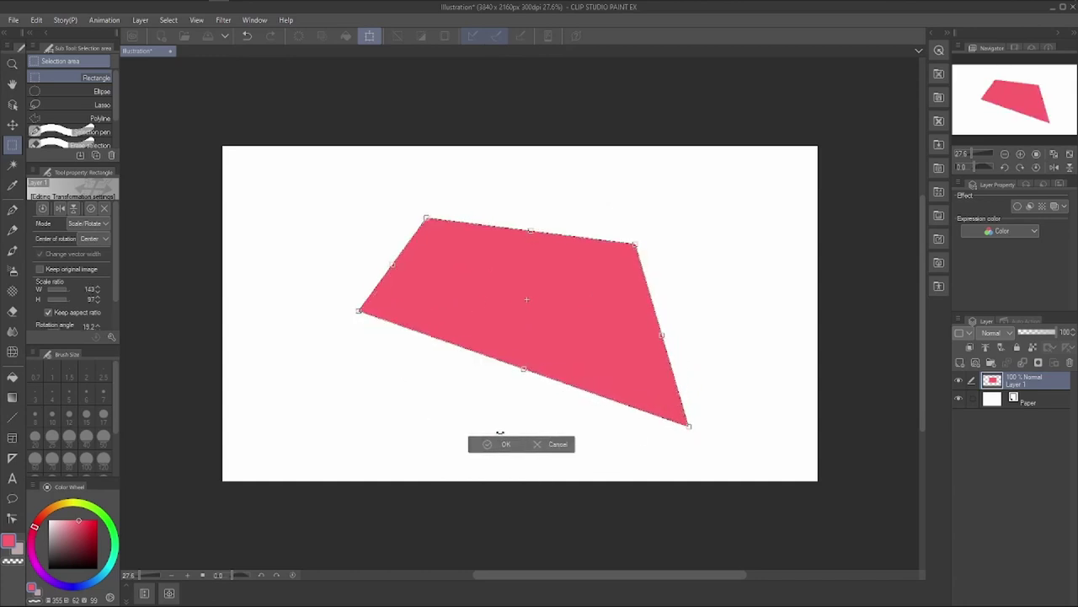
pyautogui.click(509, 446)
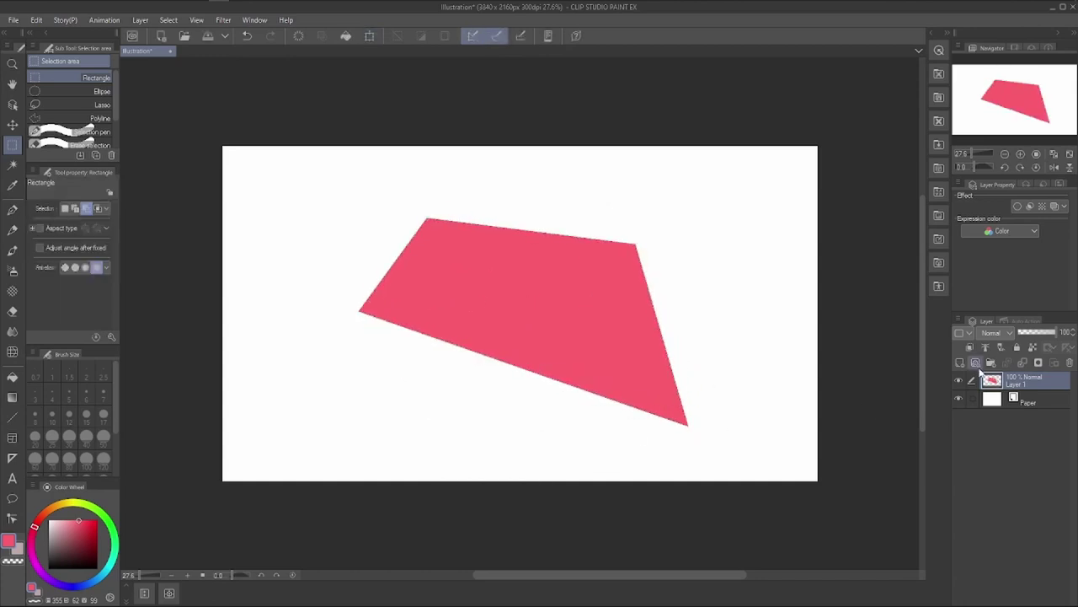
# Clear the distorted shape and draw a thick pinkish-red zigzag scribble across the canvas with the G-pen.
pyautogui.press('Delete')
pyautogui.click(12, 209)
pyautogui.moveTo(330, 310)
pyautogui.mouseDown()
pyautogui.moveTo(337, 354)
pyautogui.moveTo(637, 284)
pyautogui.moveTo(560, 384)
pyautogui.mouseUp()
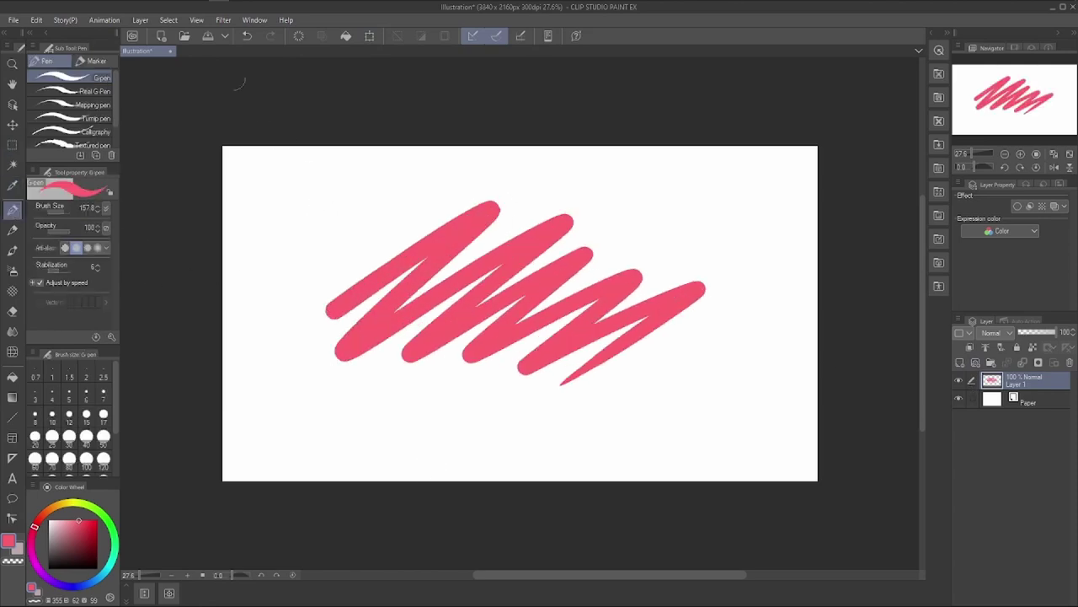
# Skew and flatten the raster scribble with a transformation, apply it, and examine the stroke edges up close.
pyautogui.click(369, 36)
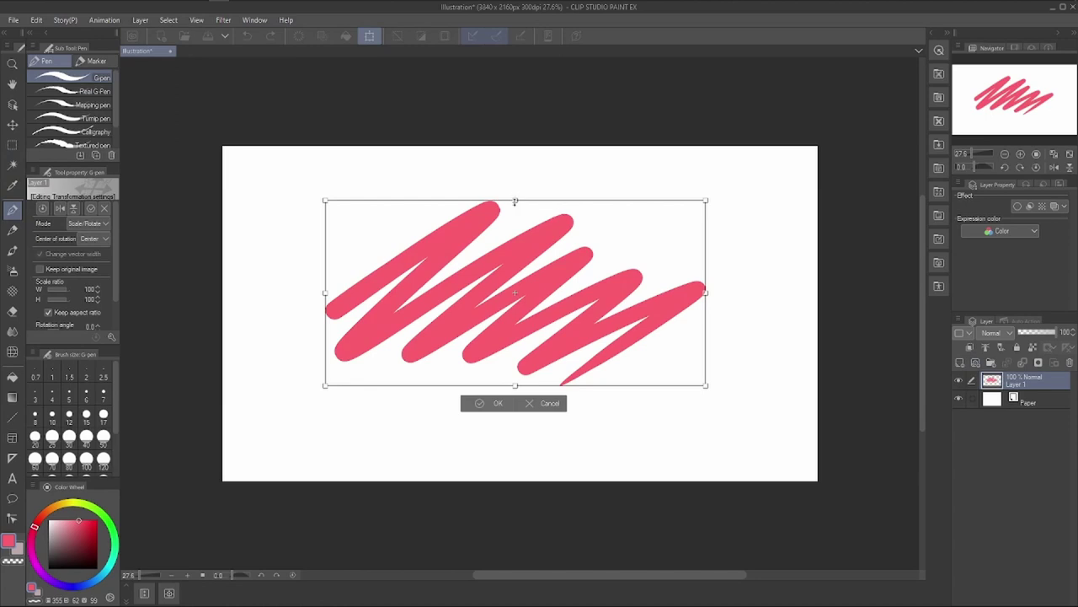
pyautogui.moveTo(517, 199)
pyautogui.mouseDown()
pyautogui.moveTo(515, 284)
pyautogui.moveTo(534, 169)
pyautogui.moveTo(540, 197)
pyautogui.moveTo(510, 267)
pyautogui.moveTo(515, 370)
pyautogui.moveTo(515, 193)
pyautogui.moveTo(652, 246)
pyautogui.moveTo(634, 338)
pyautogui.moveTo(382, 247)
pyautogui.moveTo(397, 239)
pyautogui.moveTo(477, 262)
pyautogui.moveTo(465, 209)
pyautogui.mouseUp()
pyautogui.moveTo(516, 385)
pyautogui.mouseDown()
pyautogui.moveTo(628, 346)
pyautogui.moveTo(589, 362)
pyautogui.mouseUp()
pyautogui.click(488, 385)
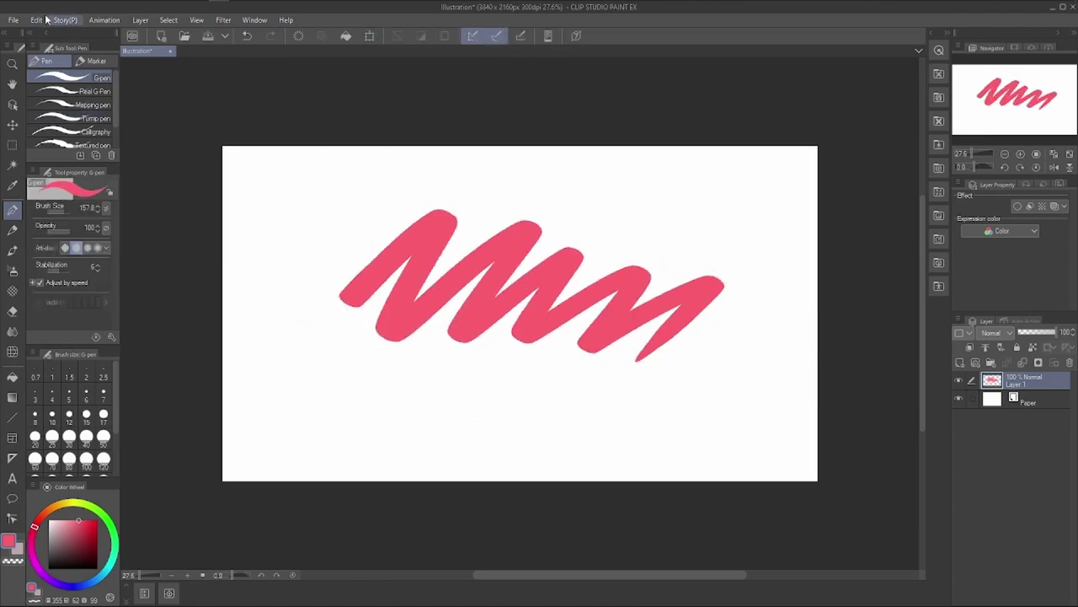
pyautogui.moveTo(977, 156); pyautogui.dragTo(982, 149)
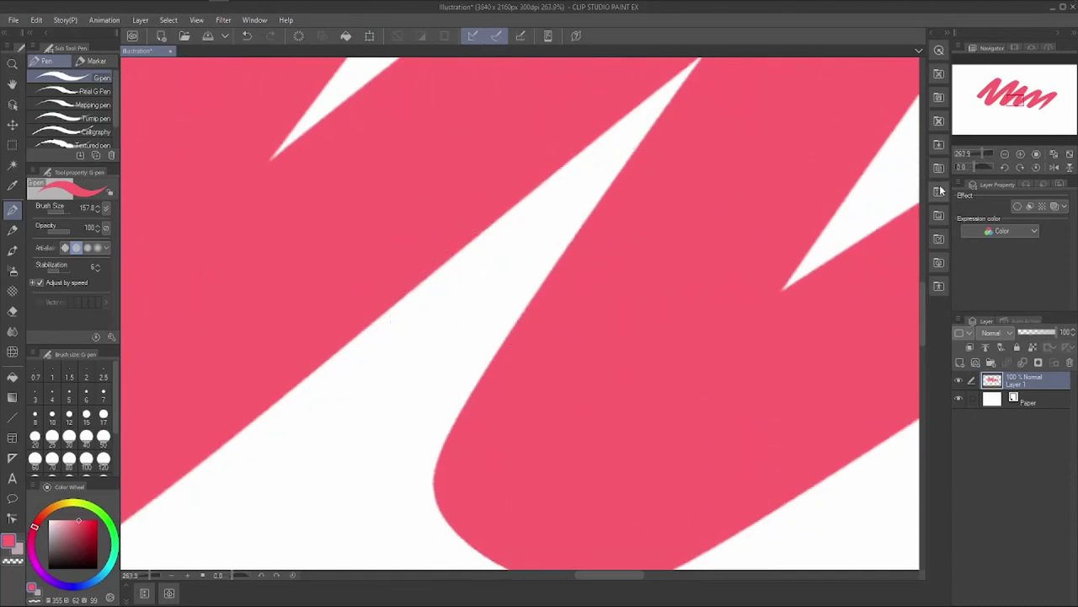
pyautogui.moveTo(976, 157); pyautogui.dragTo(969, 155)
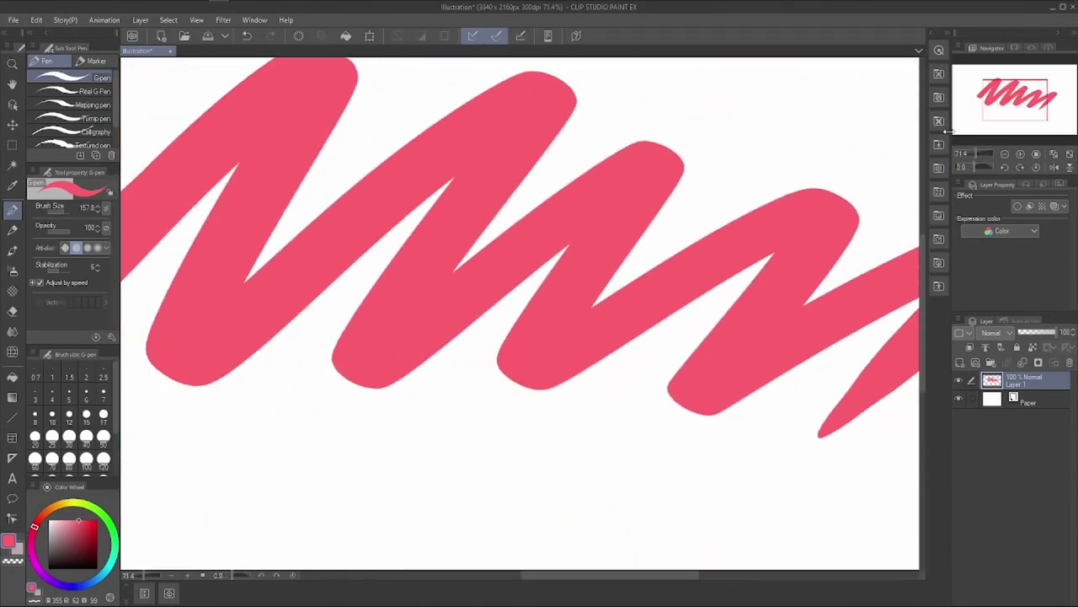
# Replace the raster layer with a new vector layer and draw a pinkish-red zigzag line on it with the G-pen.
pyautogui.click(1066, 354)
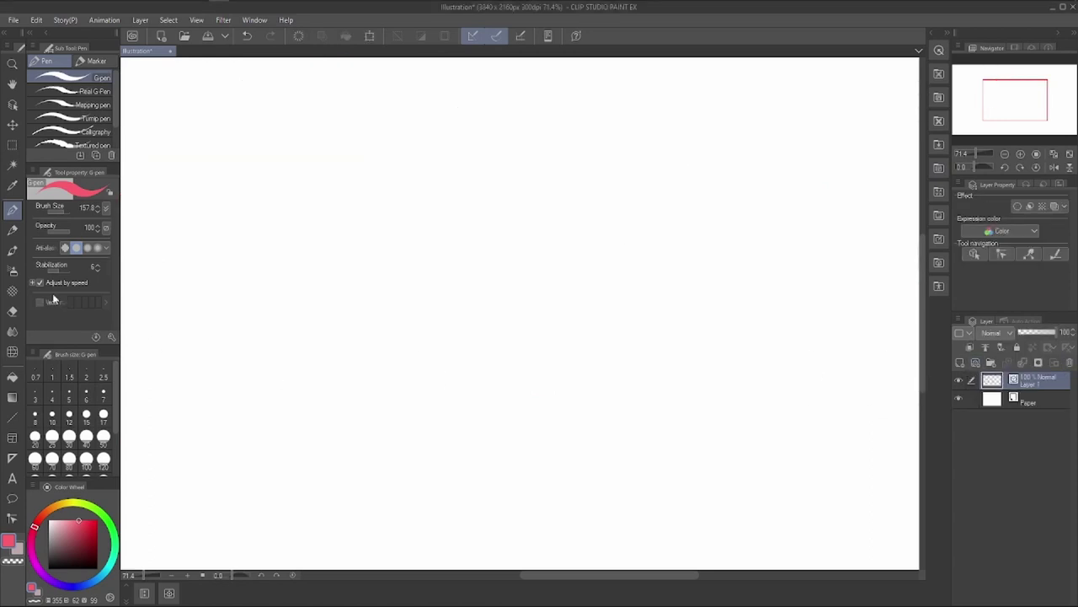
pyautogui.moveTo(977, 154); pyautogui.dragTo(969, 154)
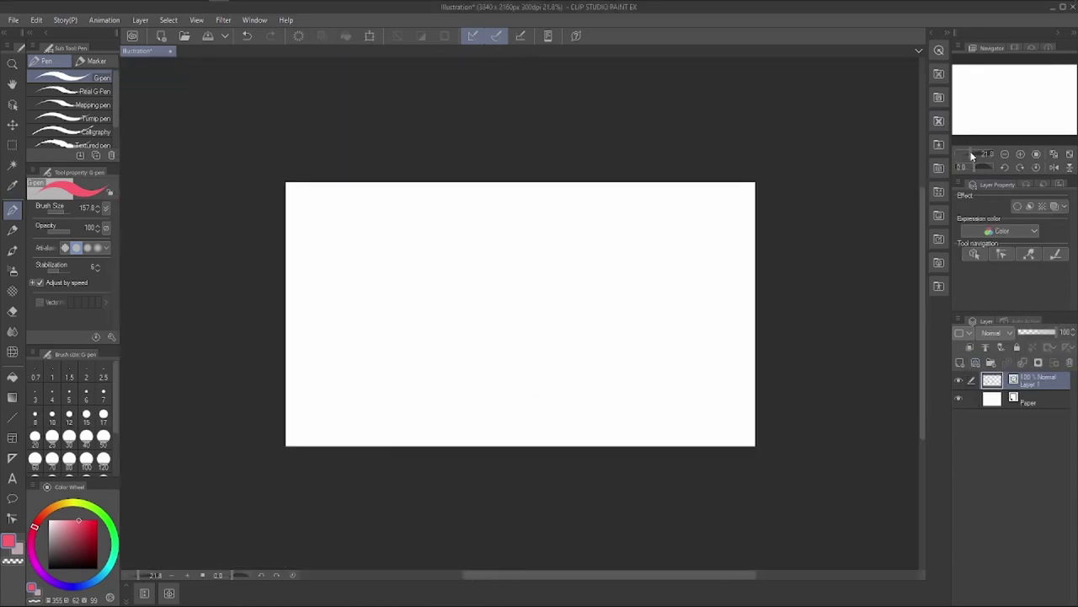
pyautogui.moveTo(371, 200)
pyautogui.mouseDown()
pyautogui.moveTo(344, 272)
pyautogui.moveTo(405, 388)
pyautogui.moveTo(670, 304)
pyautogui.mouseUp()
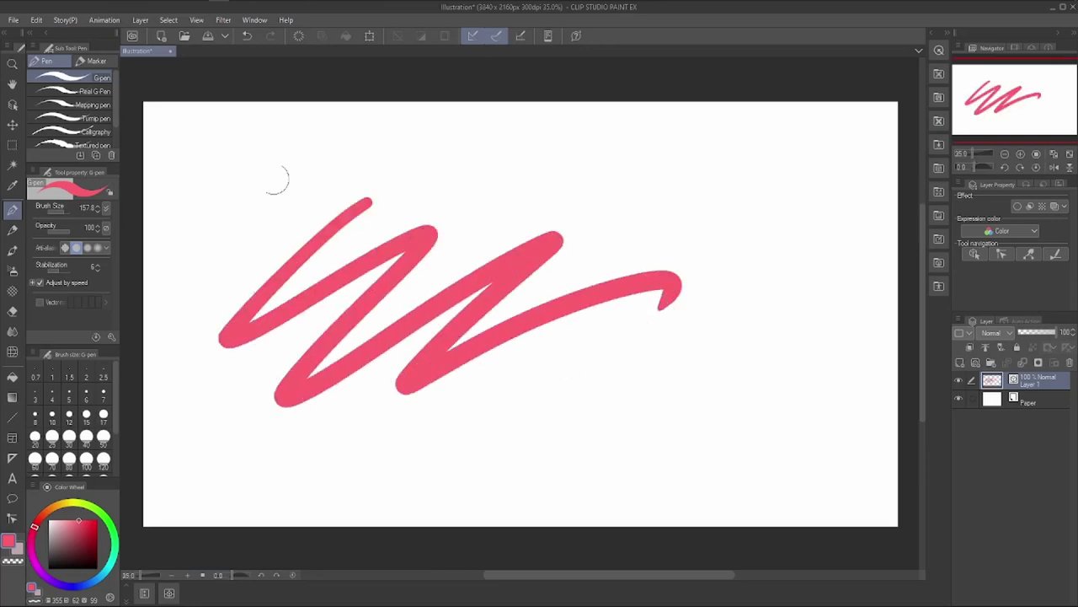
# Skew the vector zigzag and reduce its height to about 65%, applying the transformation.
pyautogui.click(369, 37)
pyautogui.moveTo(452, 423); pyautogui.dragTo(638, 337)
pyautogui.moveTo(969, 154)
pyautogui.mouseDown()
pyautogui.moveTo(983, 145)
pyautogui.moveTo(974, 152)
pyautogui.mouseUp()
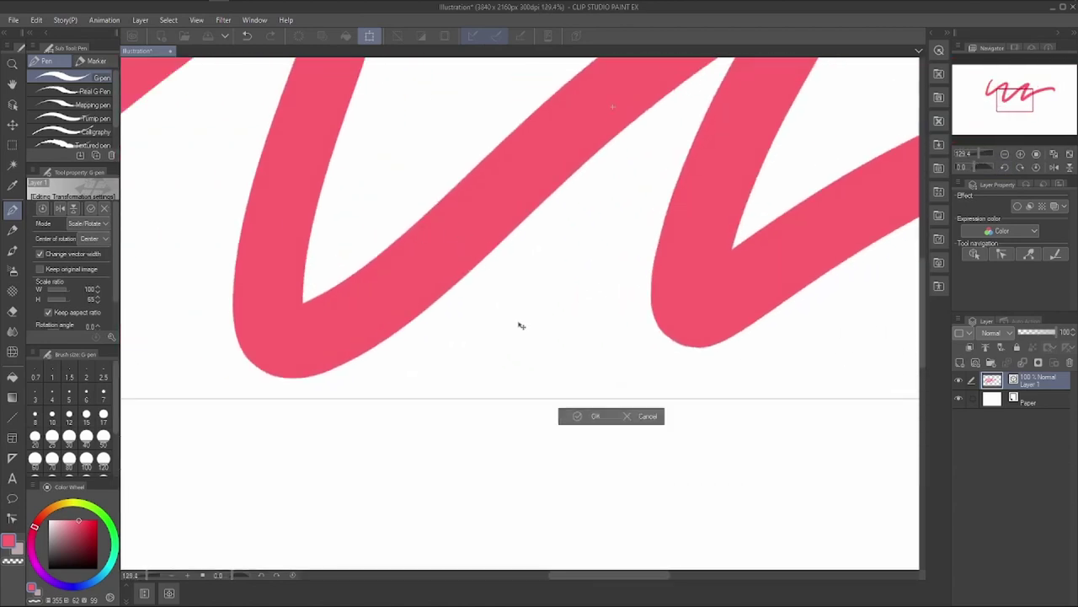
pyautogui.click(578, 415)
# Draw a second, tighter zigzag below the first one on the vector layer.
pyautogui.moveTo(969, 154); pyautogui.dragTo(978, 154)
pyautogui.moveTo(465, 348)
pyautogui.mouseDown()
pyautogui.moveTo(517, 385)
pyautogui.moveTo(836, 373)
pyautogui.mouseUp()
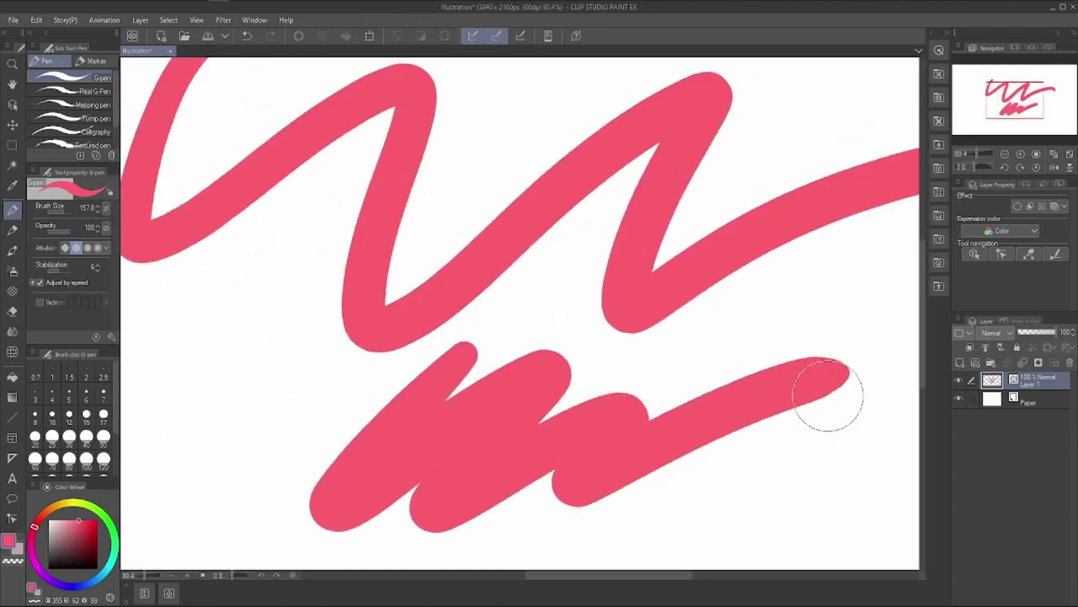
pyautogui.moveTo(986, 148); pyautogui.dragTo(974, 149)
# Skew and flatten both vector zigzags together, apply the transformation, and examine their line edges up close.
pyautogui.click(369, 35)
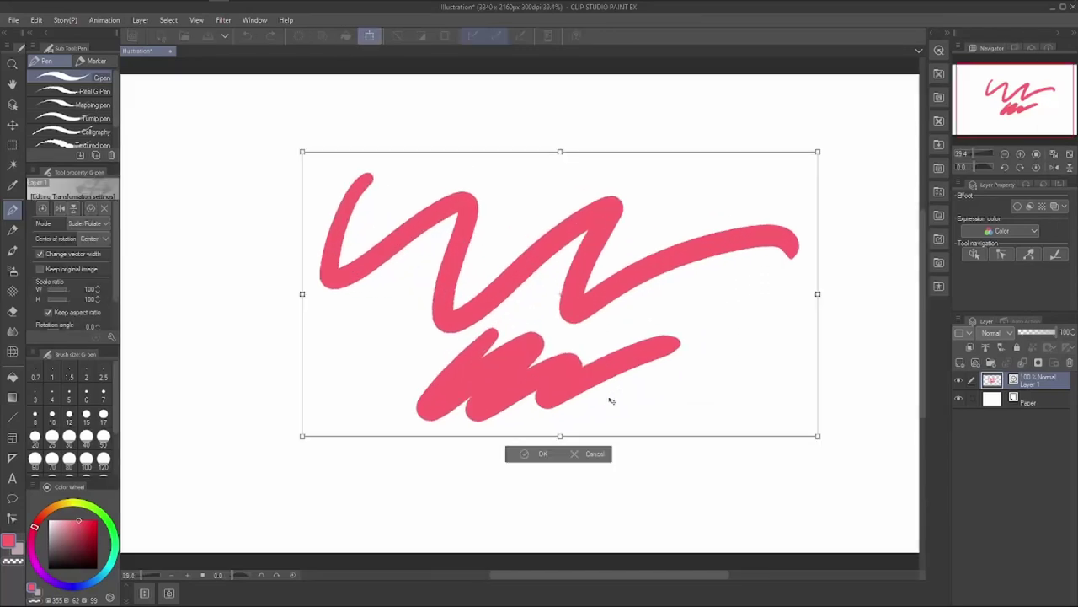
pyautogui.moveTo(559, 436)
pyautogui.mouseDown()
pyautogui.moveTo(608, 348)
pyautogui.moveTo(703, 293)
pyautogui.mouseUp()
pyautogui.click(628, 308)
pyautogui.moveTo(976, 153); pyautogui.dragTo(988, 152)
pyautogui.moveTo(1015, 104); pyautogui.dragTo(1026, 90)
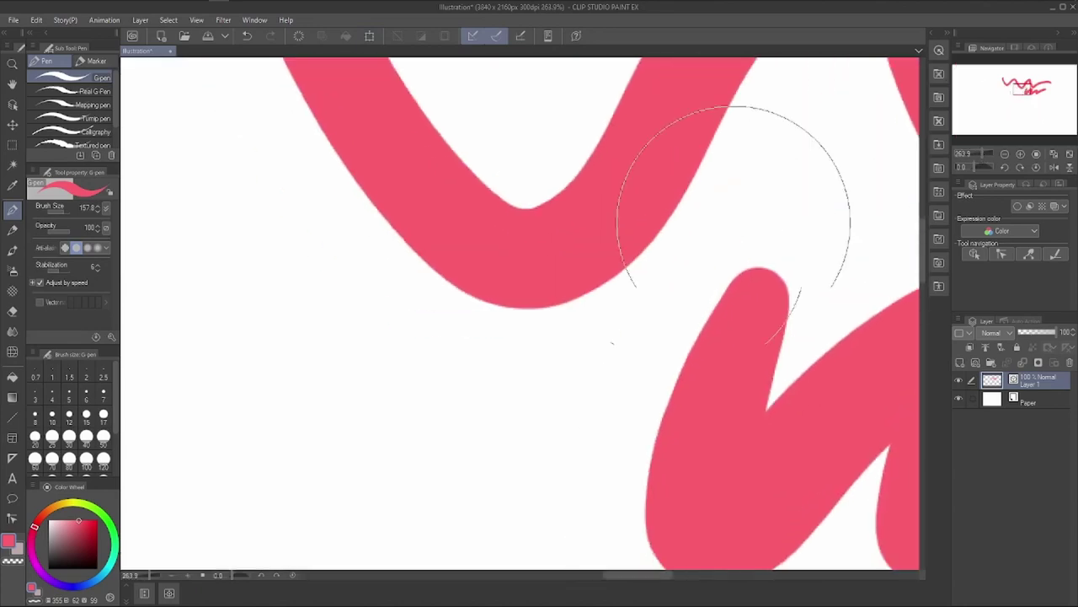
# Delete the vector layer, leaving only the Paper layer.
pyautogui.moveTo(980, 154); pyautogui.dragTo(974, 154)
pyautogui.click(1070, 362)
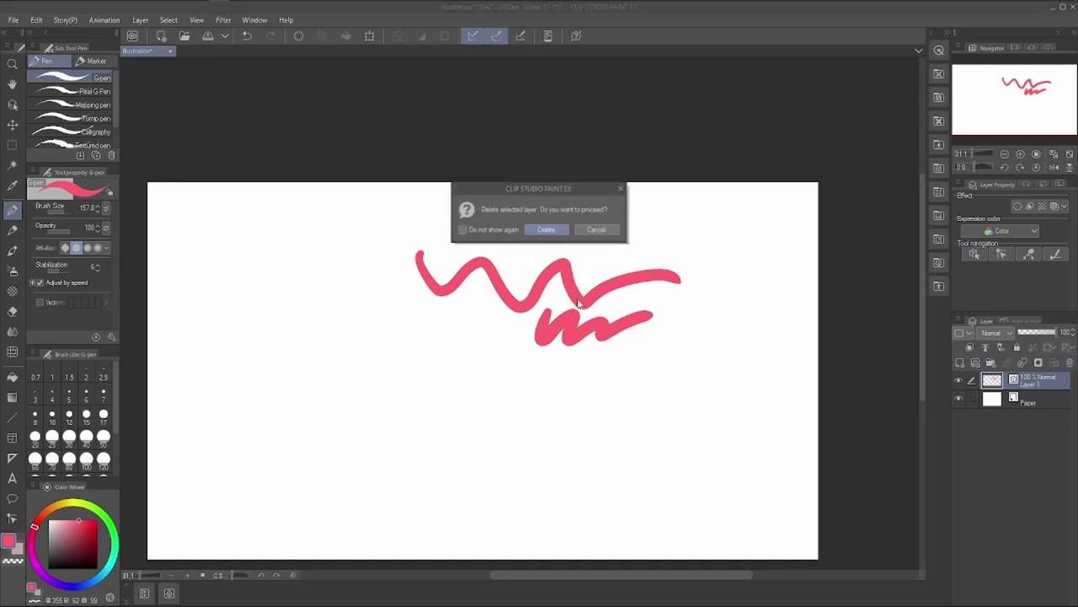
pyautogui.click(546, 229)
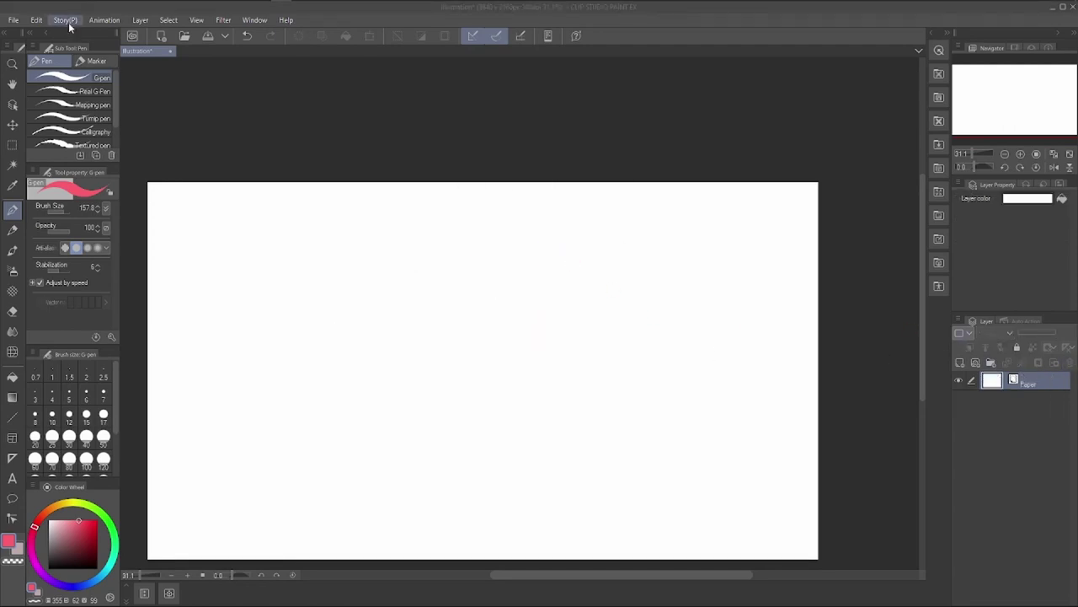
# Review the Story page-management commands and examine the comic and fanzine-printing project settings for a new document.
pyautogui.click(65, 19)
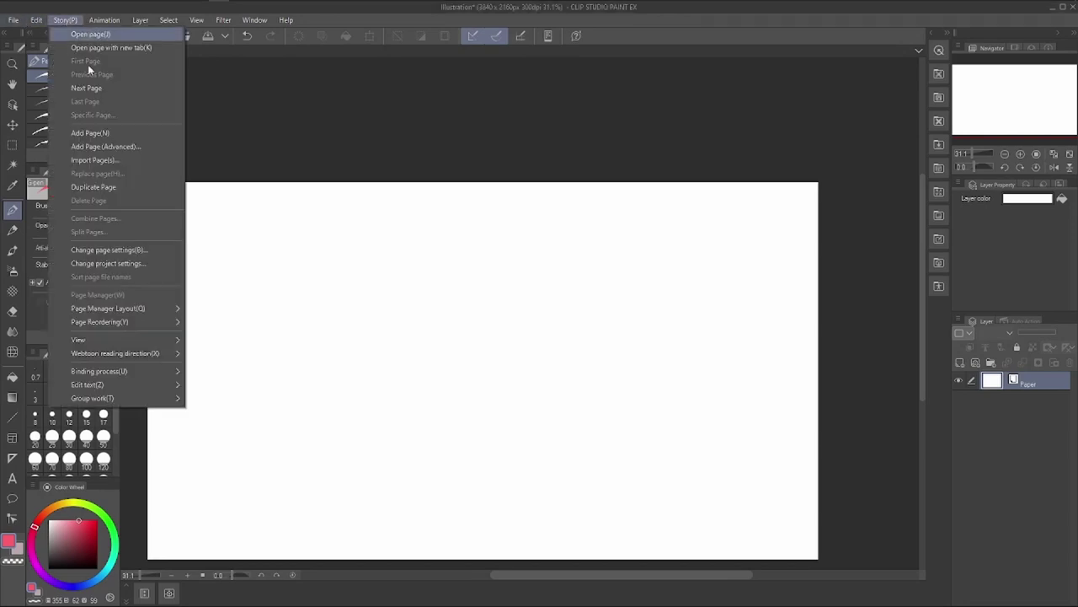
pyautogui.moveTo(99, 357)
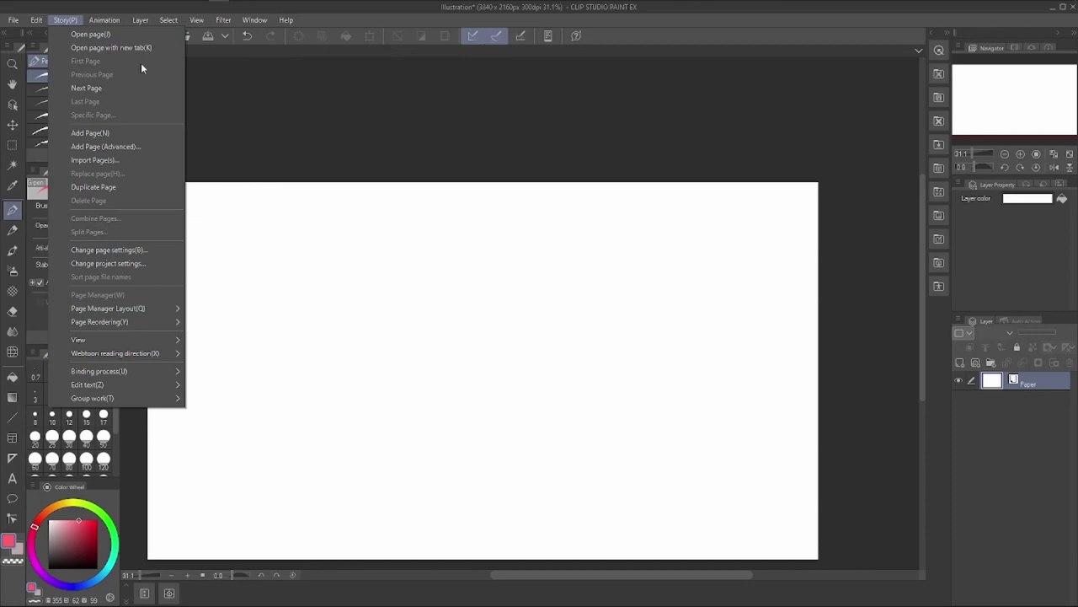
pyautogui.click(14, 19)
pyautogui.click(14, 20)
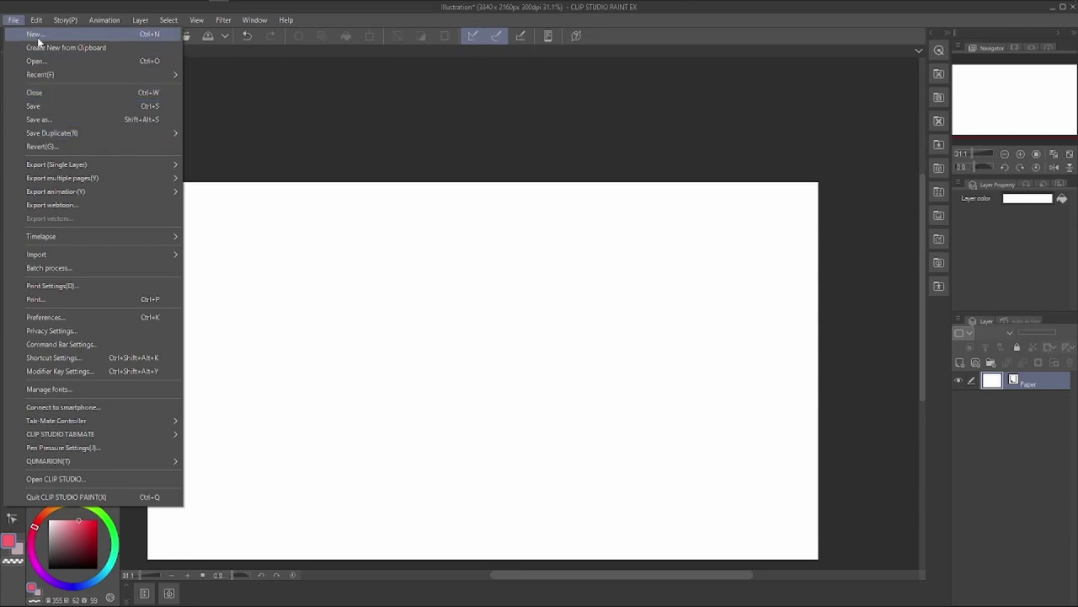
pyautogui.click(37, 35)
pyautogui.click(441, 174)
pyautogui.click(465, 174)
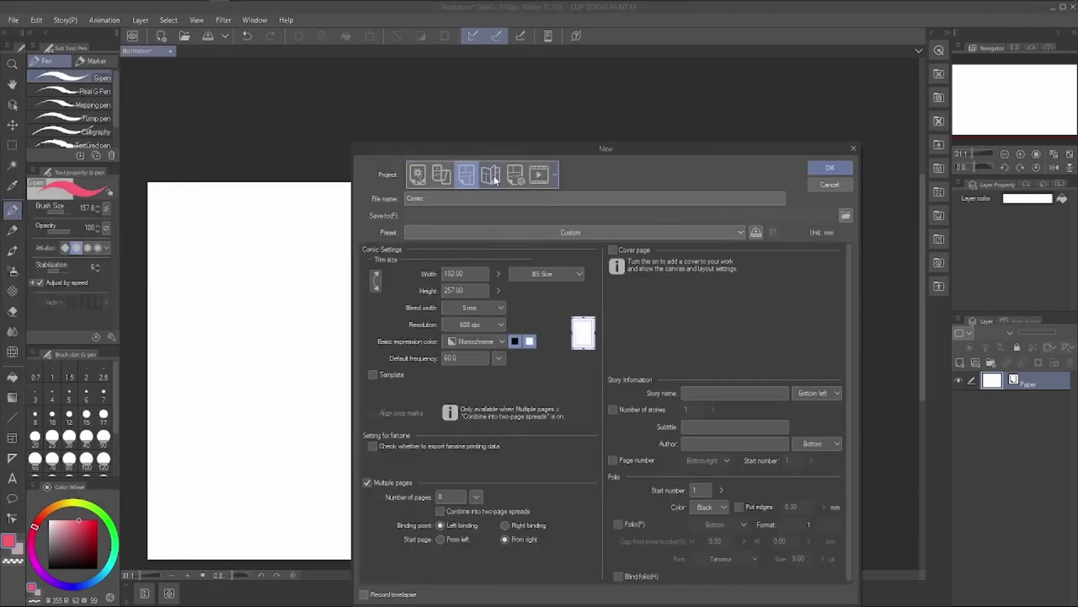
pyautogui.click(492, 176)
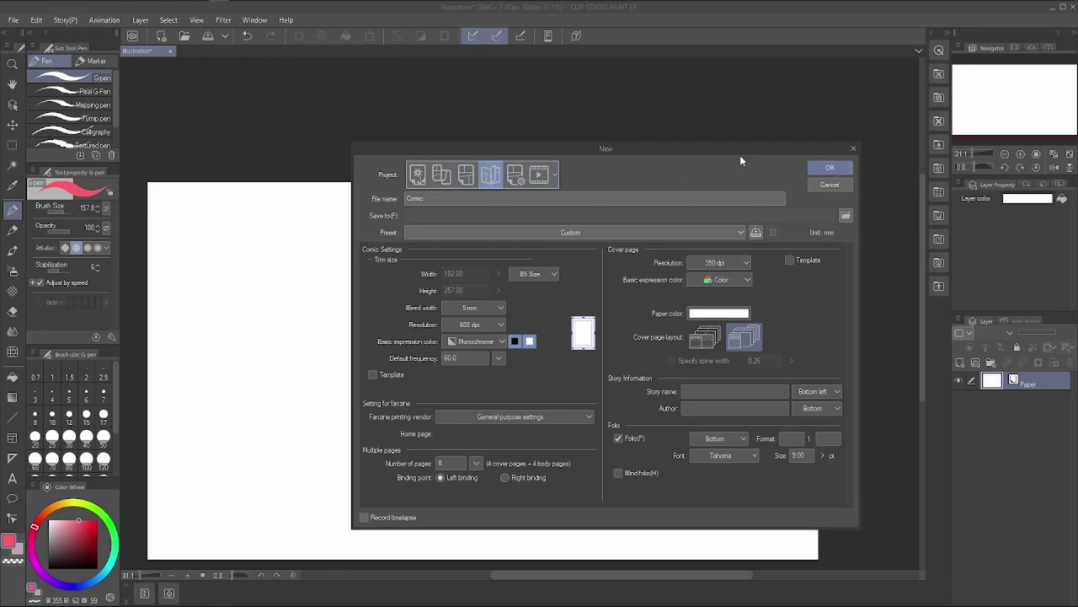
# Try to create the fanzine-printing comic project without choosing a save folder, and abandon the new document.
pyautogui.click(830, 167)
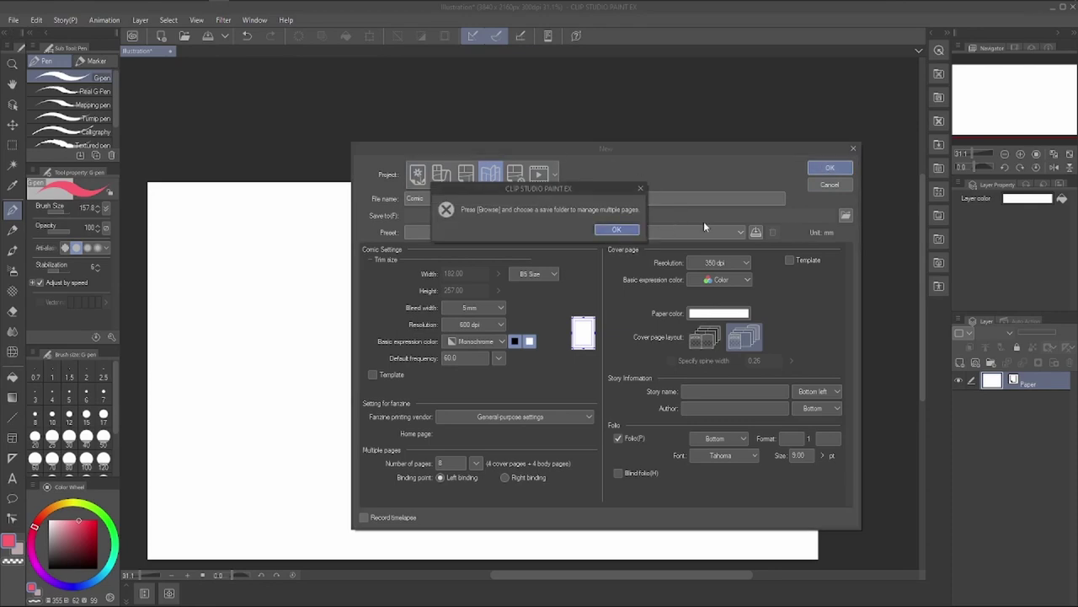
pyautogui.click(600, 229)
pyautogui.click(852, 148)
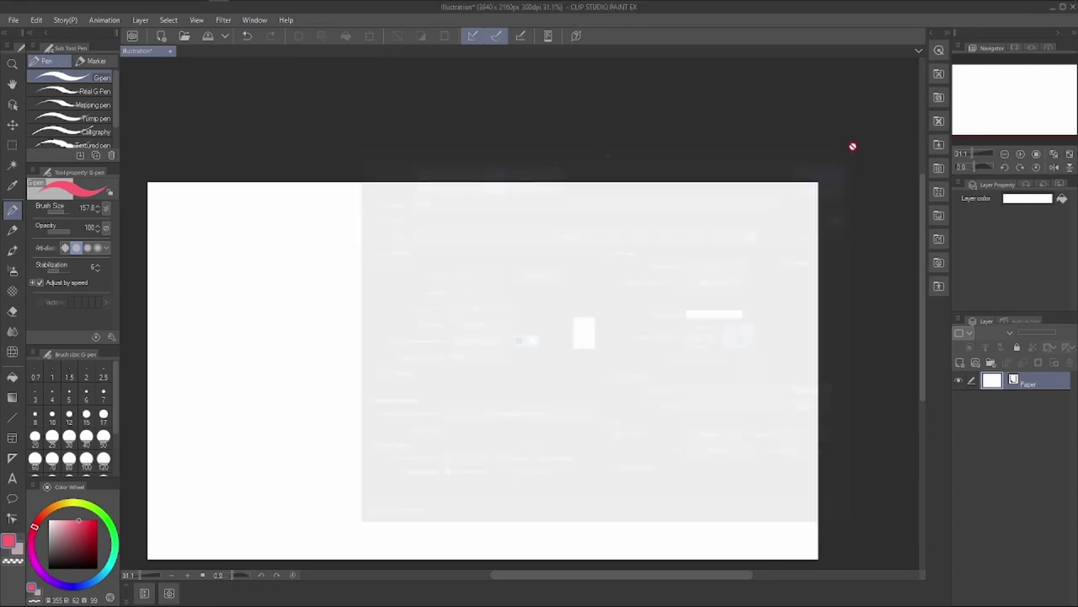
# Review the Animation commands and examine the new animation project settings without creating a document.
pyautogui.click(104, 20)
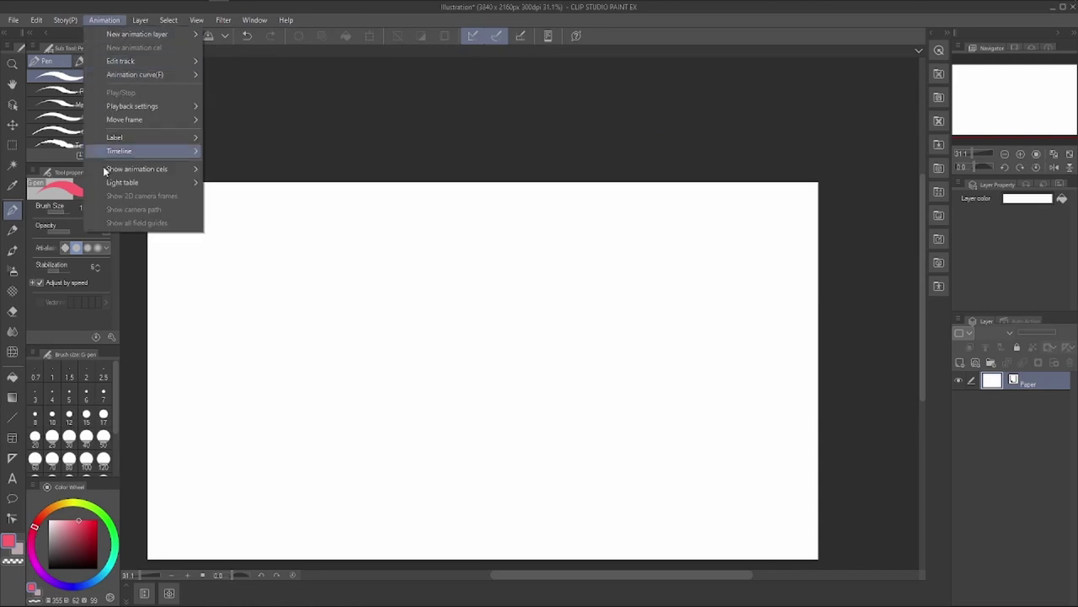
pyautogui.moveTo(15, 20)
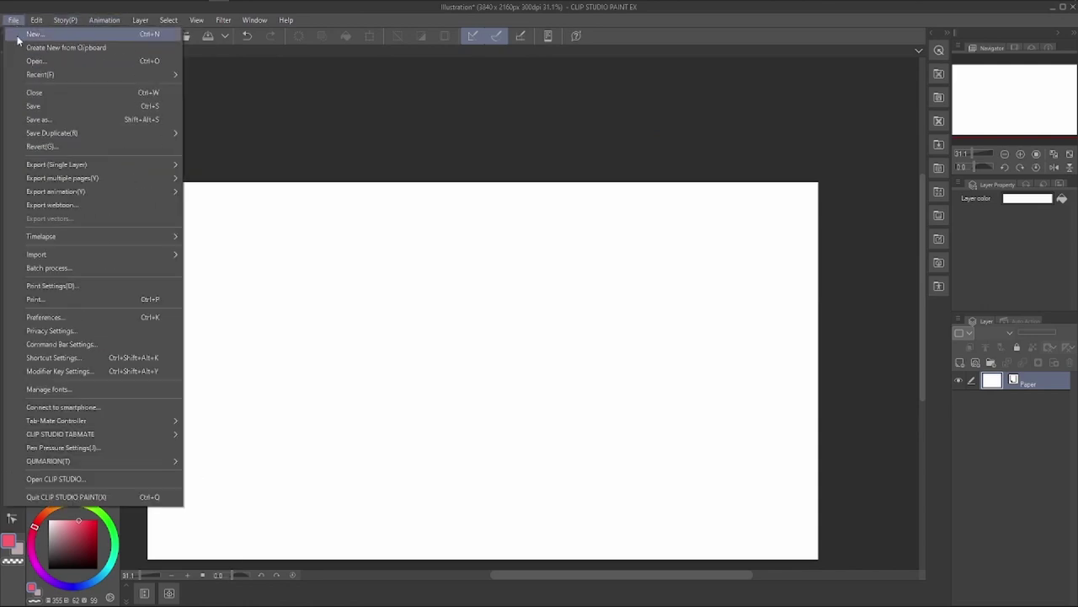
pyautogui.click(38, 33)
pyautogui.click(539, 174)
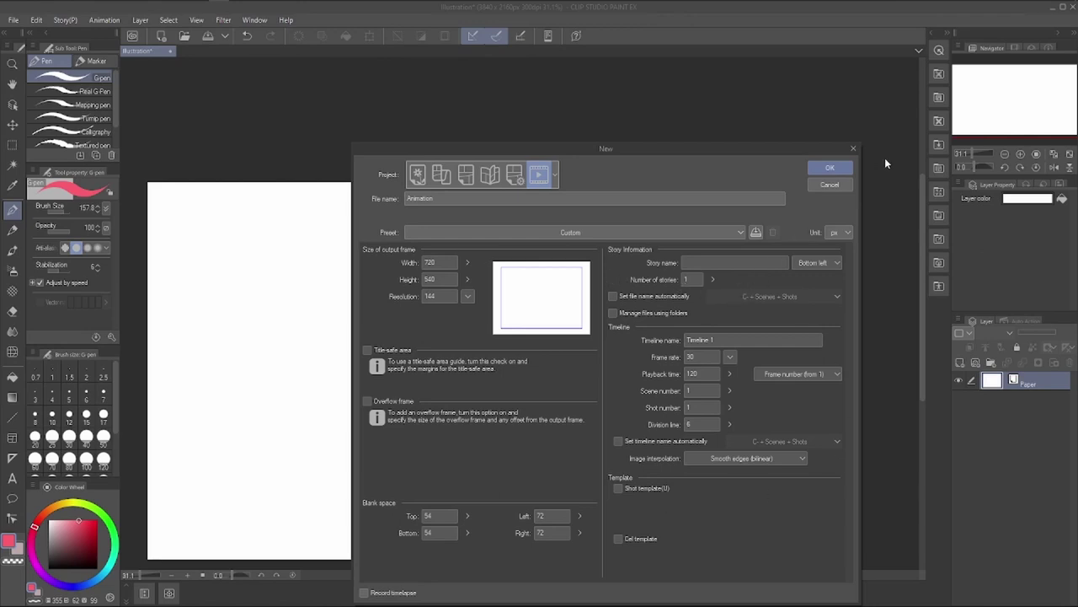
pyautogui.click(854, 149)
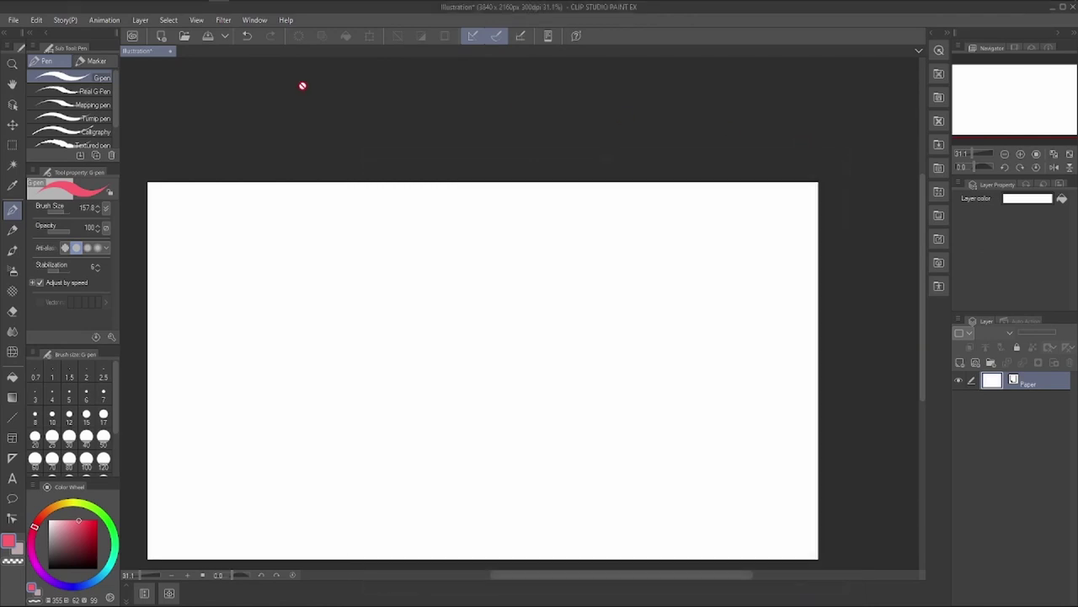
# Add two raster layers above the Paper layer.
pyautogui.click(140, 19)
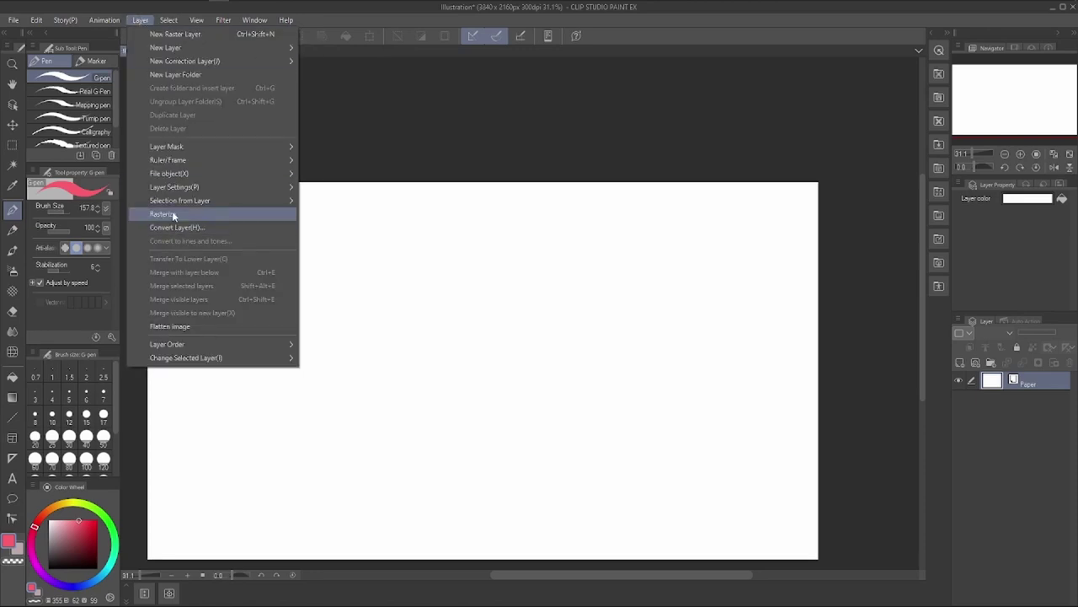
pyautogui.click(1014, 424)
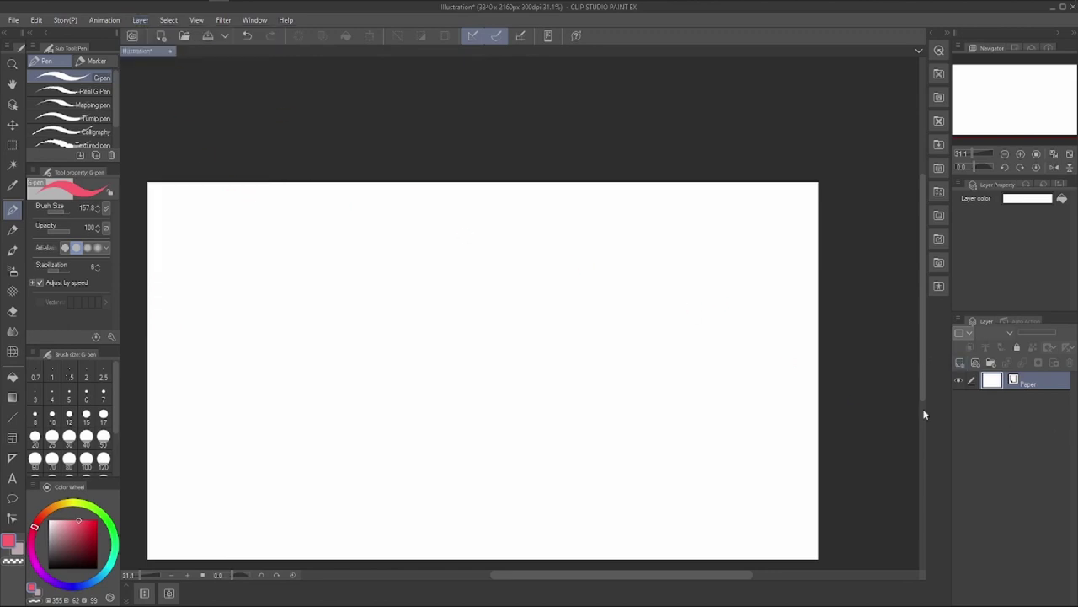
pyautogui.click(959, 362)
pyautogui.click(960, 362)
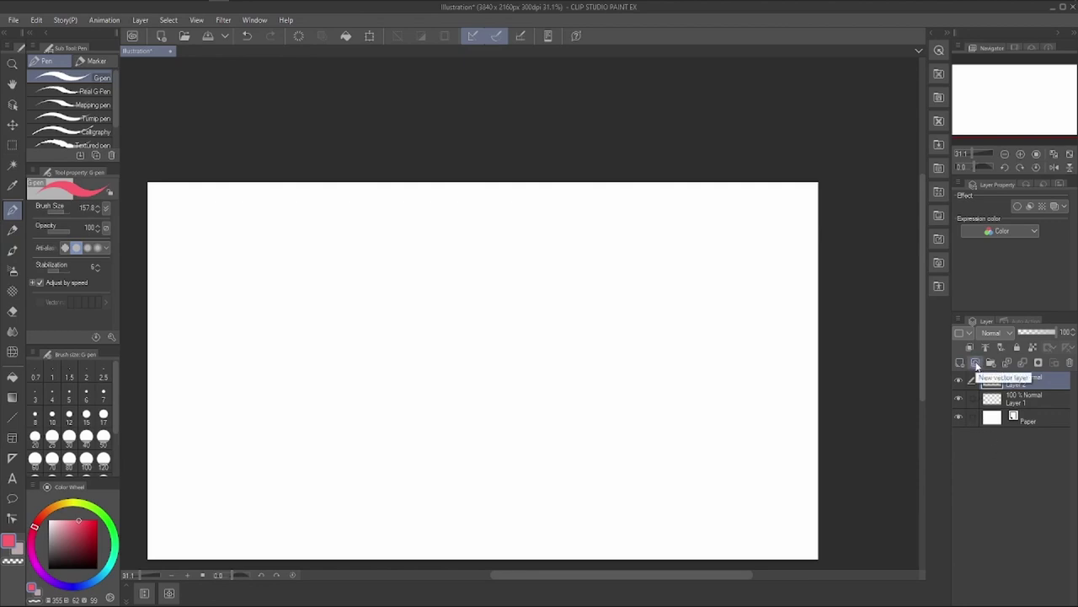
# Draw a thick pink zigzag on a new vector layer and rasterize that layer.
pyautogui.click(975, 364)
pyautogui.moveTo(283, 355)
pyautogui.mouseDown()
pyautogui.moveTo(381, 325)
pyautogui.moveTo(547, 449)
pyautogui.moveTo(642, 453)
pyautogui.mouseUp()
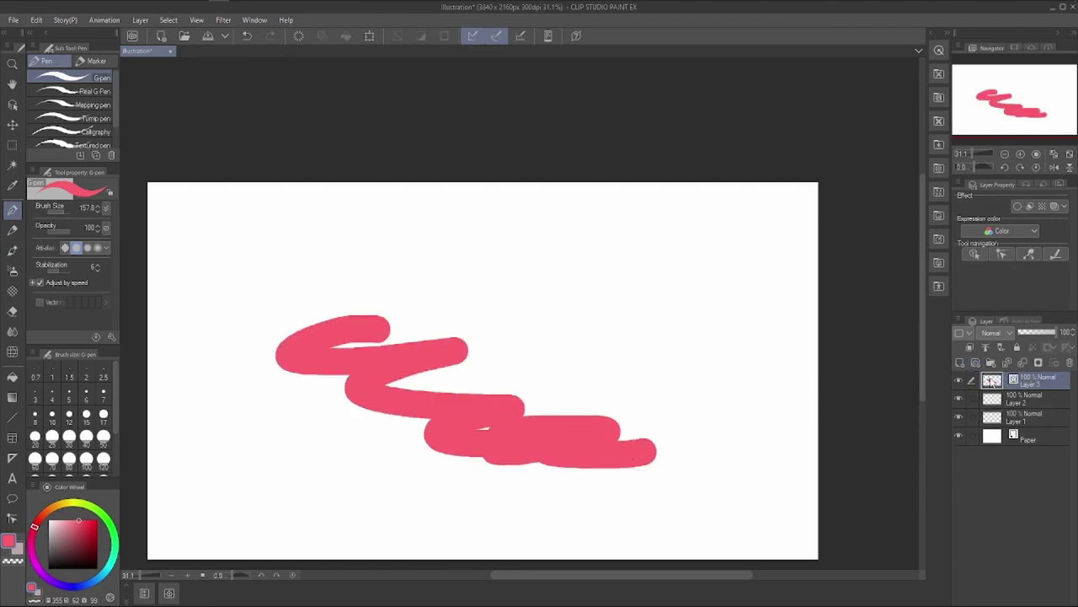
pyautogui.click(140, 19)
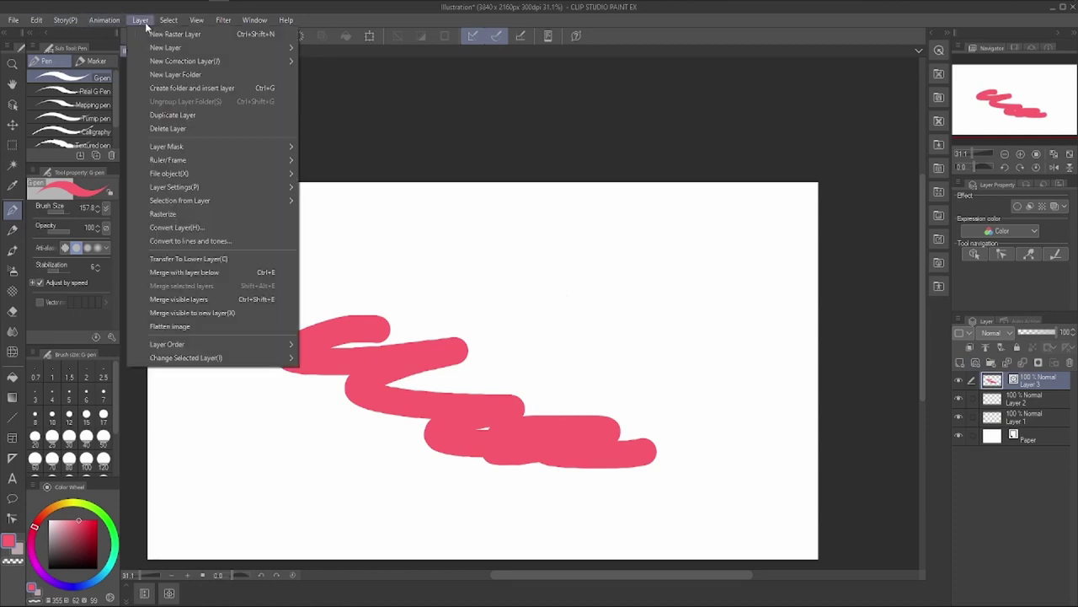
pyautogui.click(168, 214)
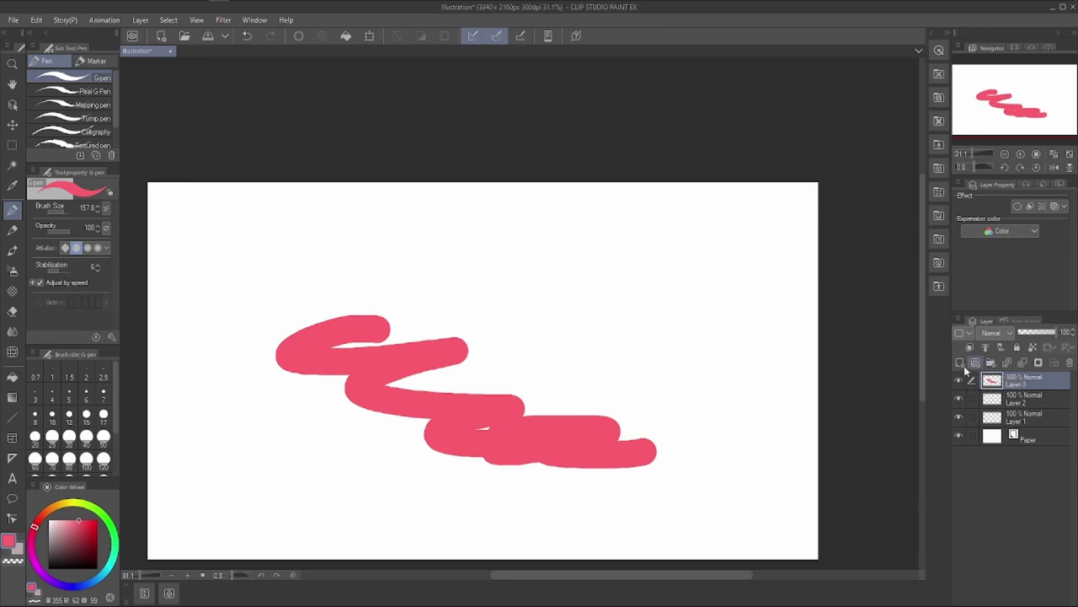
# Delete all three drawing layers above the Paper layer in one go.
pyautogui.click(1017, 418)
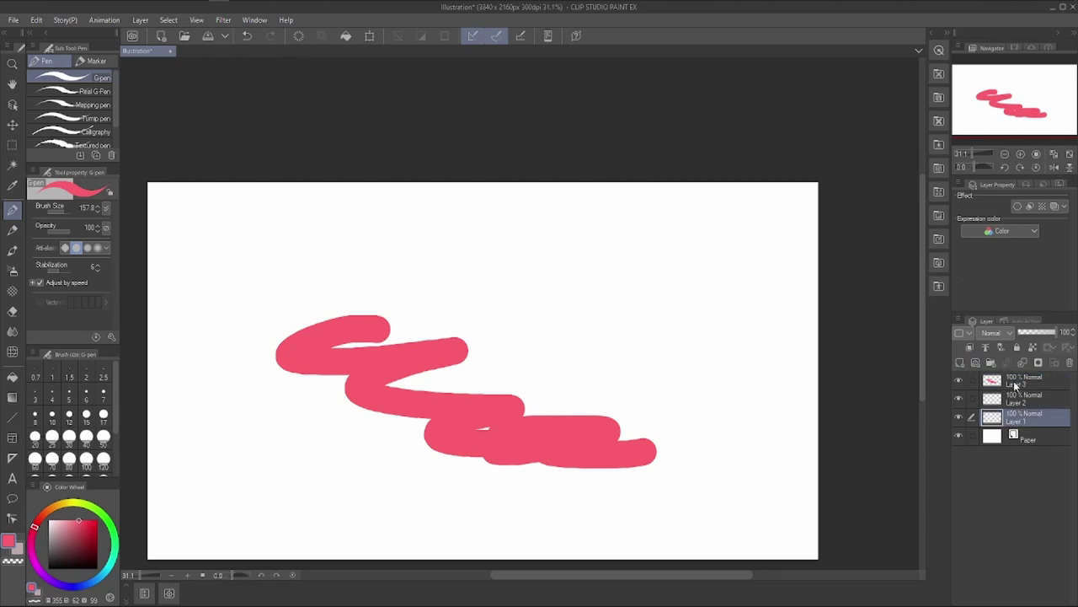
pyautogui.keyDown('shift'); pyautogui.click(1014, 381); pyautogui.keyUp('shift')
pyautogui.click(1070, 362)
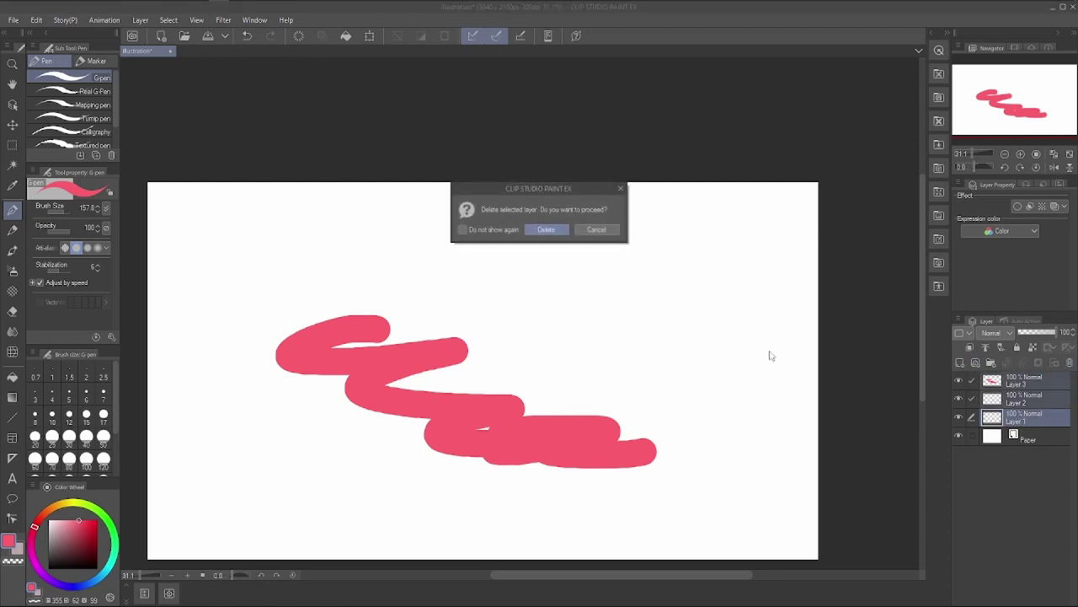
pyautogui.click(546, 230)
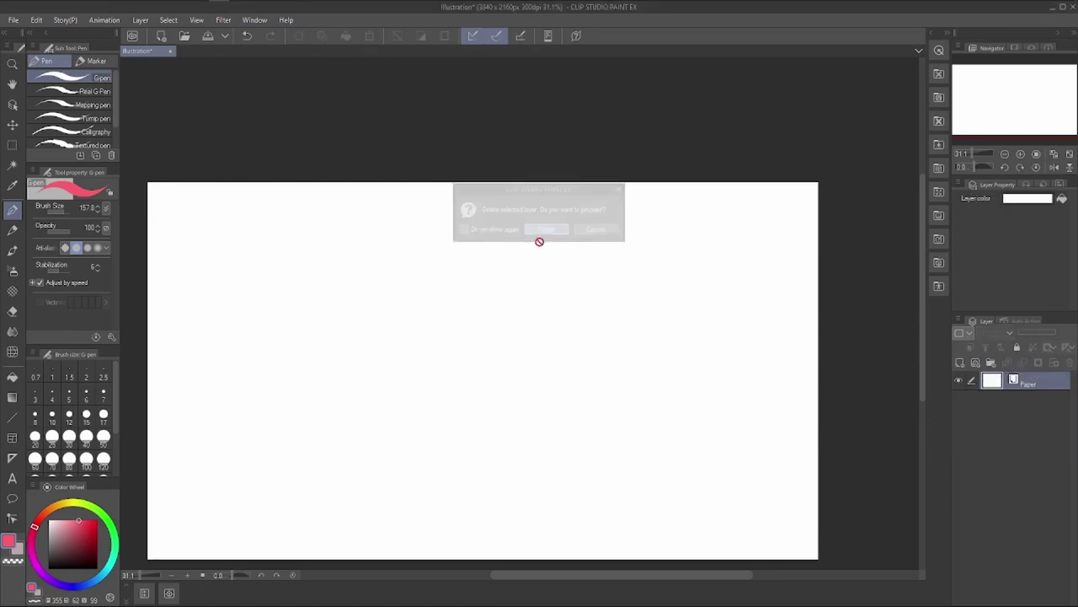
# Review the Layer and Select commands, the selection area and Auto select tools, and the View commands.
pyautogui.click(136, 22)
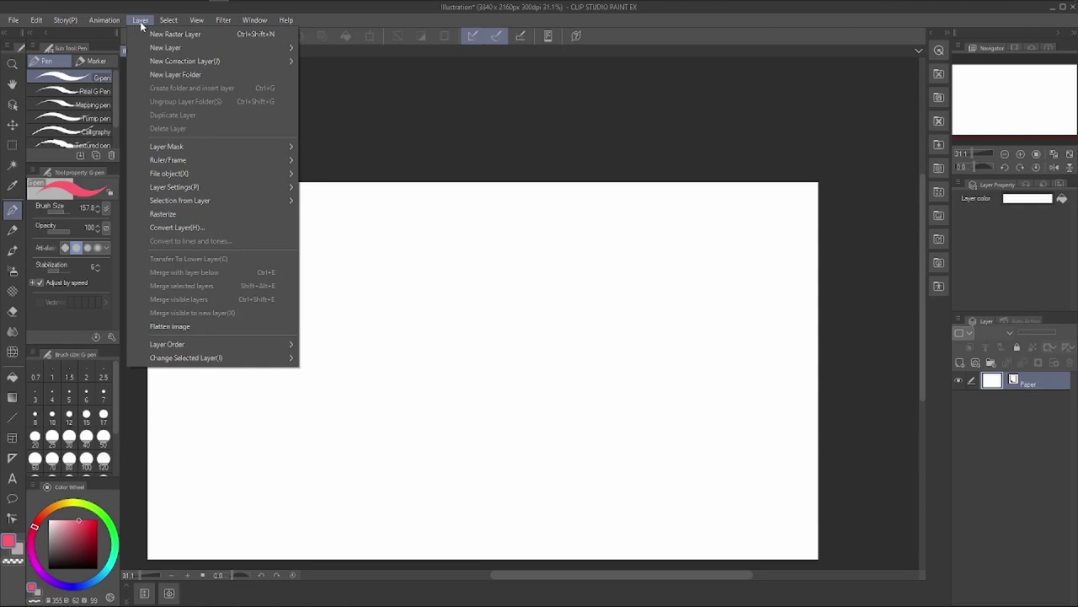
pyautogui.moveTo(169, 21)
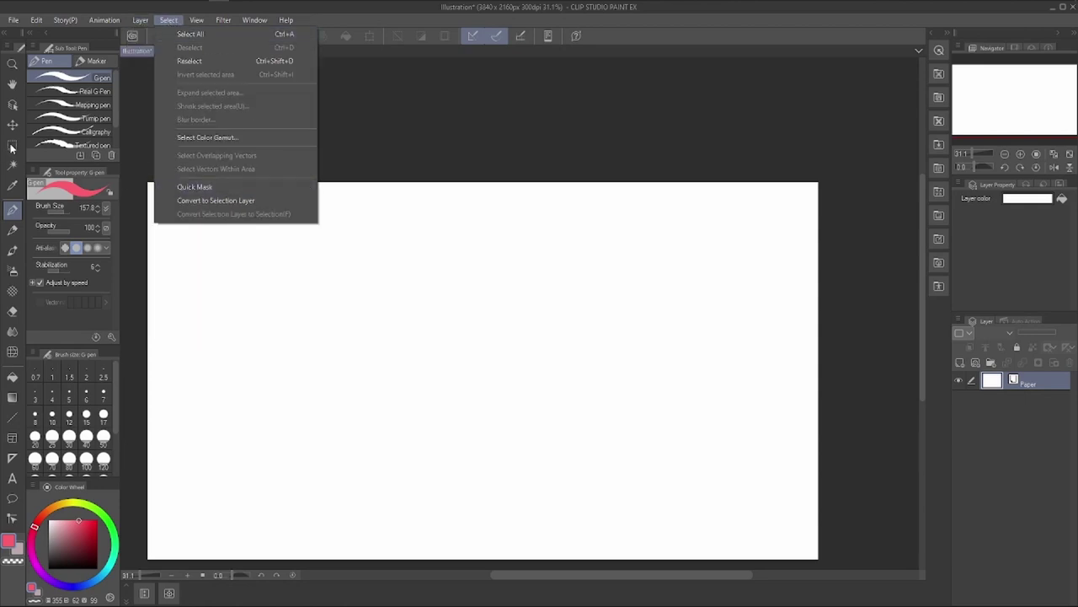
pyautogui.click(11, 148)
pyautogui.click(12, 144)
pyautogui.click(12, 165)
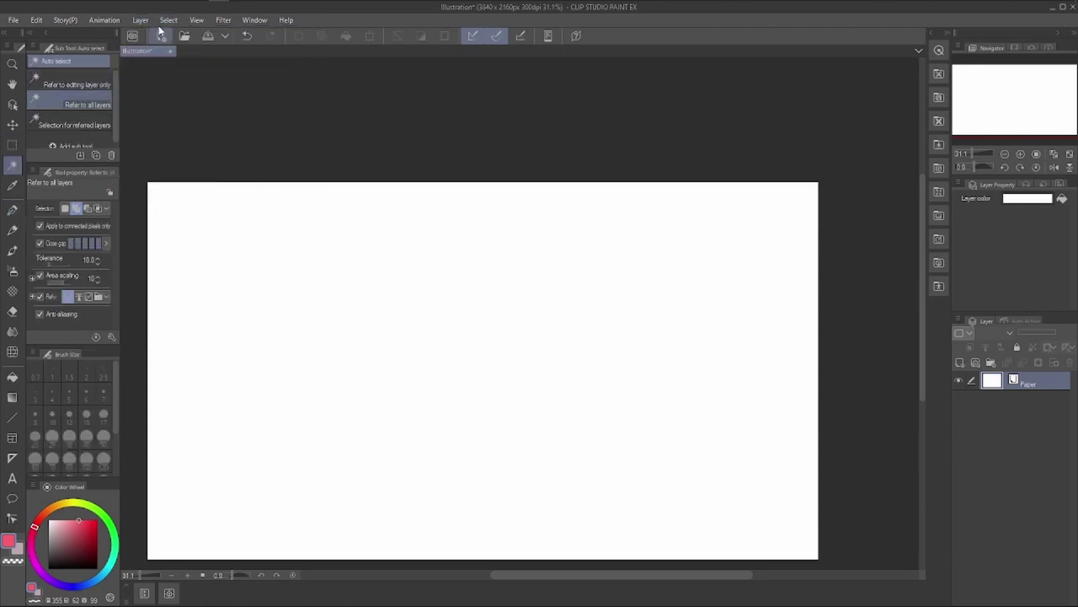
pyautogui.click(196, 20)
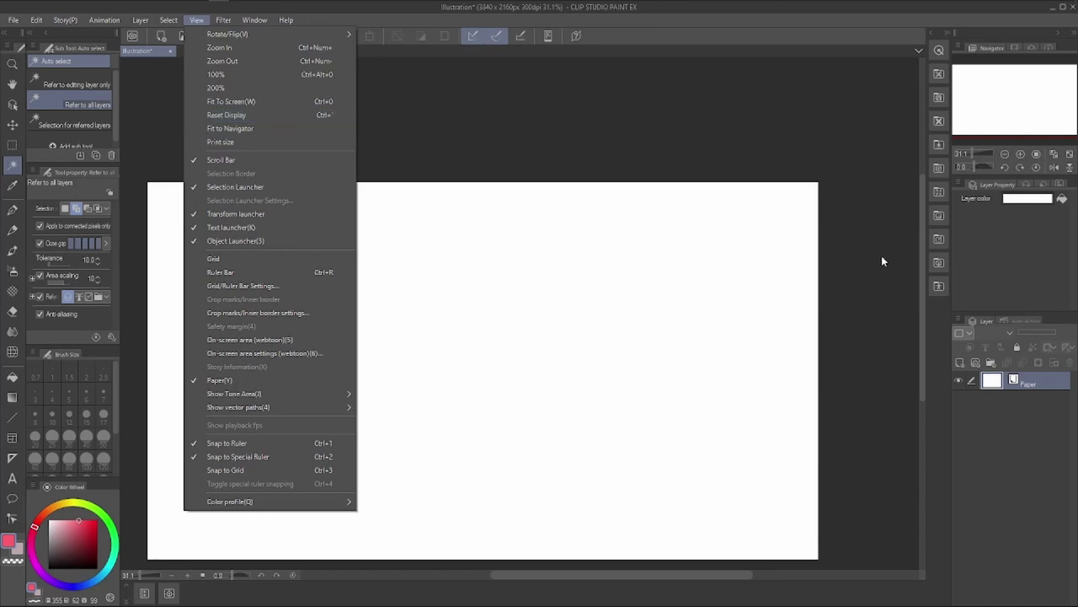
pyautogui.click(689, 148)
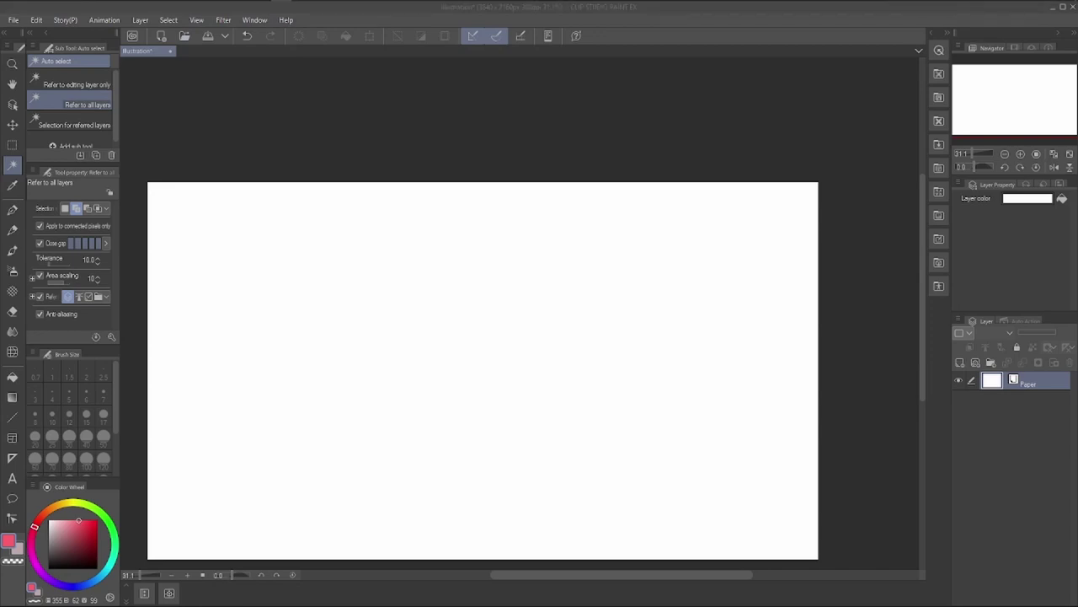
# Examine the sub tools offered by the Pen, Pencil, Brush, Airbrush and Decoration tools.
pyautogui.click(12, 210)
pyautogui.click(13, 231)
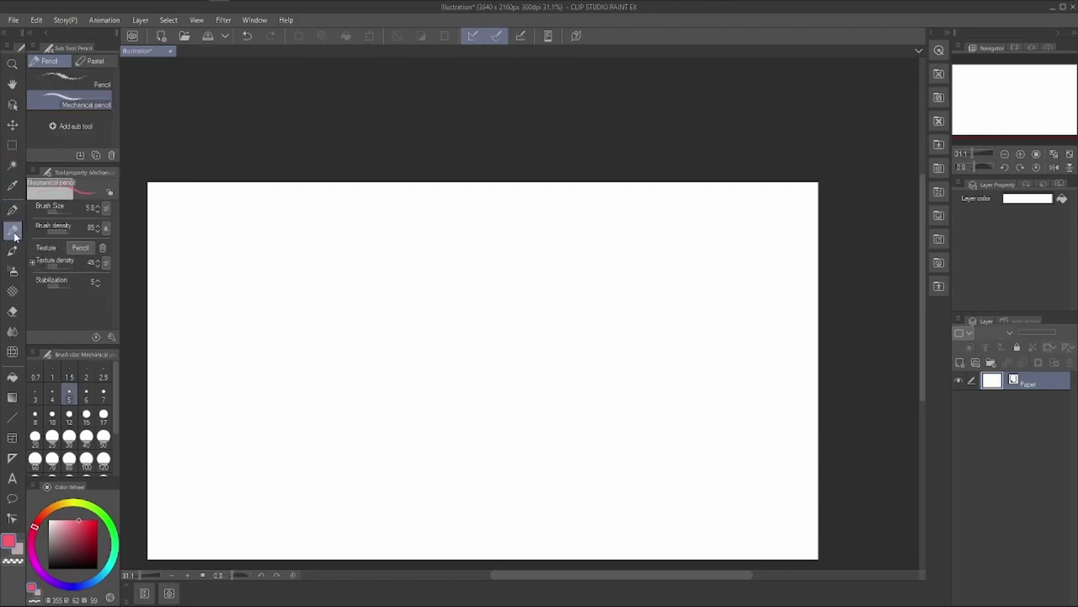
pyautogui.click(11, 252)
pyautogui.click(12, 270)
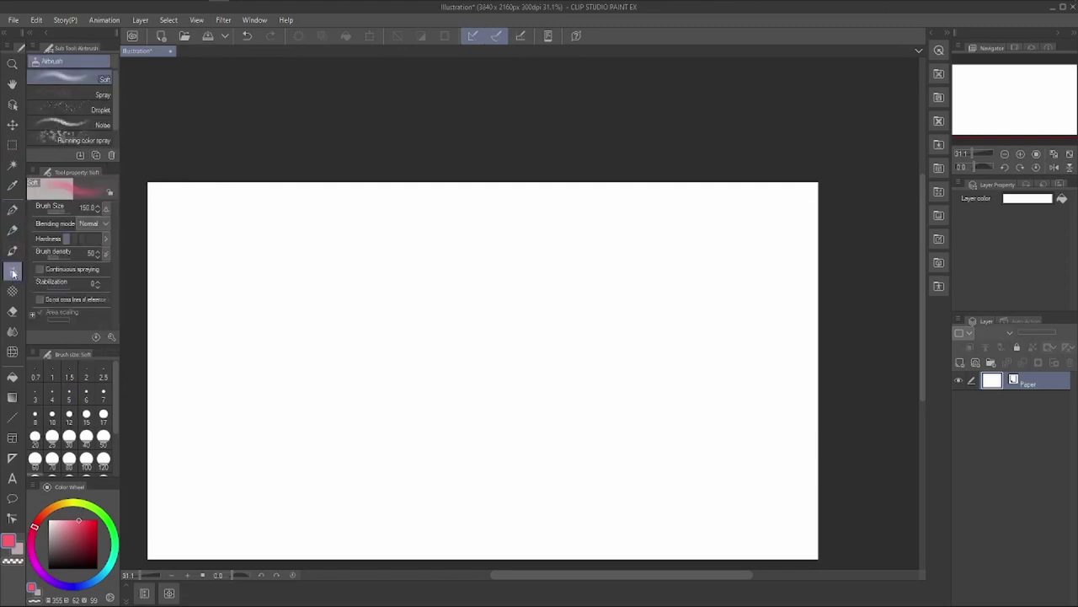
pyautogui.click(12, 290)
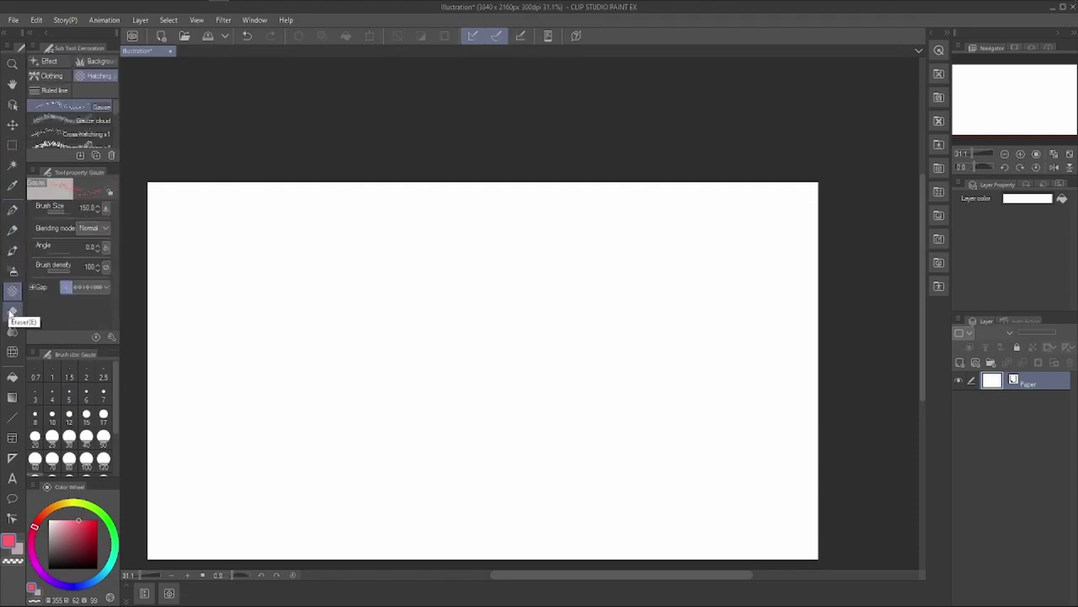
# Draw several slanted pink strokes on a new raster layer with the Milli pen marker at an enlarged brush size.
pyautogui.click(12, 210)
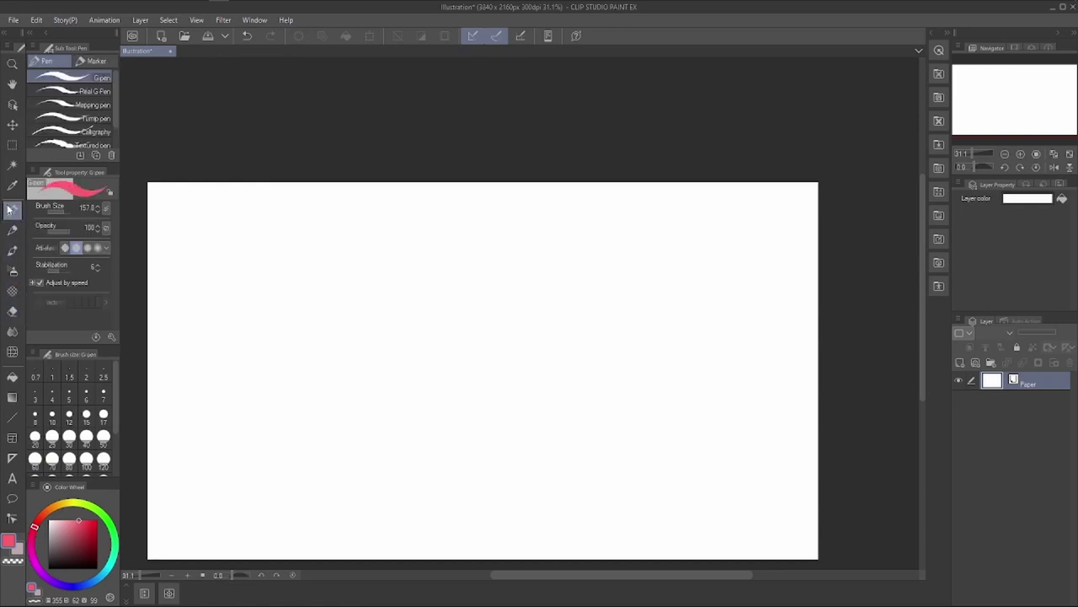
pyautogui.click(79, 63)
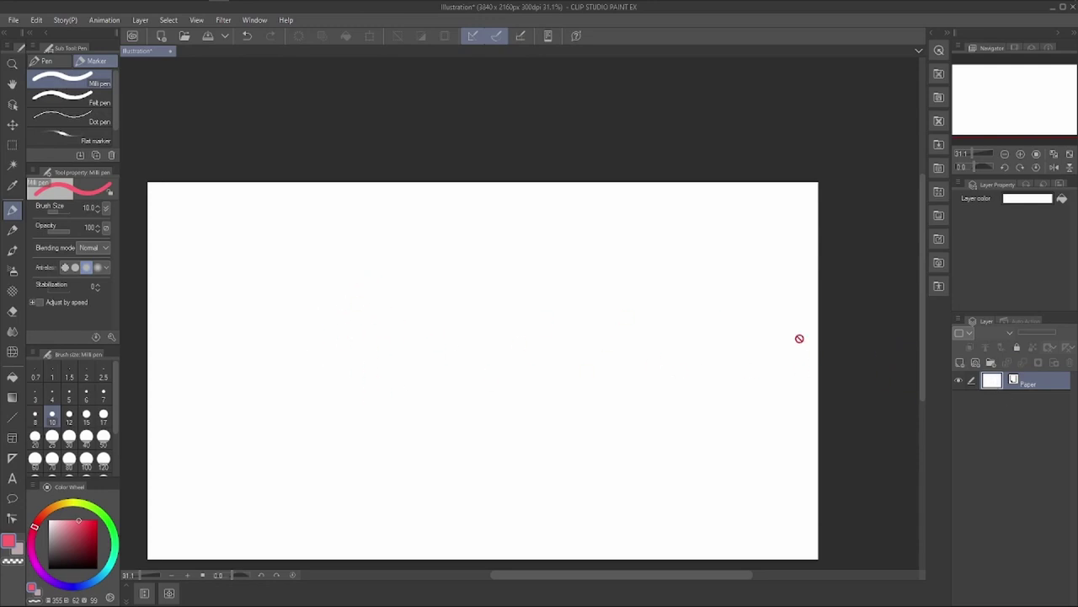
pyautogui.click(960, 363)
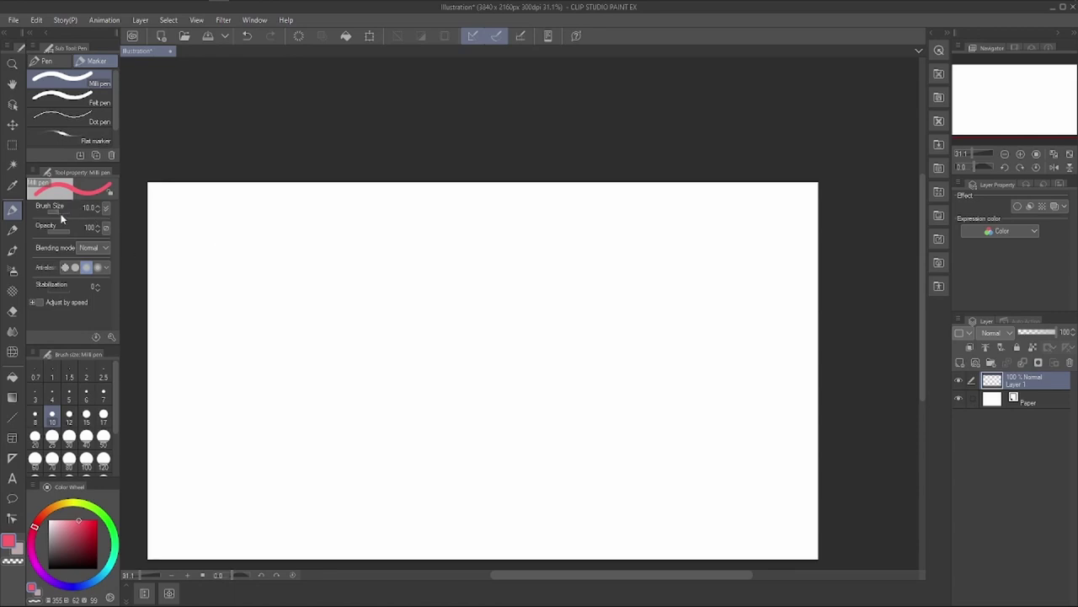
pyautogui.moveTo(60, 213); pyautogui.dragTo(68, 214)
pyautogui.moveTo(270, 226); pyautogui.dragTo(190, 375)
pyautogui.moveTo(284, 260); pyautogui.dragTo(211, 377)
pyautogui.moveTo(328, 246); pyautogui.dragTo(236, 385)
# Draw a row of slanted, translucent strokes with the Flat marker beside the Milli pen strokes.
pyautogui.click(69, 130)
pyautogui.moveTo(375, 206); pyautogui.dragTo(252, 383)
pyautogui.moveTo(394, 225); pyautogui.dragTo(274, 397)
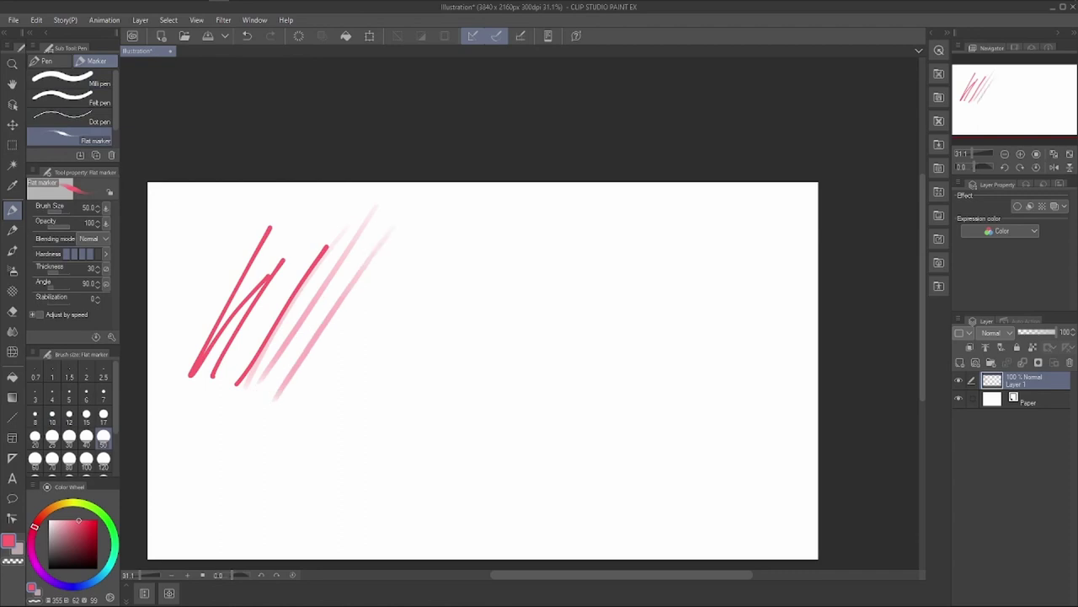
pyautogui.moveTo(408, 246); pyautogui.dragTo(312, 378)
pyautogui.moveTo(426, 280); pyautogui.dragTo(344, 389)
# Draw several thick, tapering diagonal strokes with the G-pen beside the marker strokes.
pyautogui.click(47, 60)
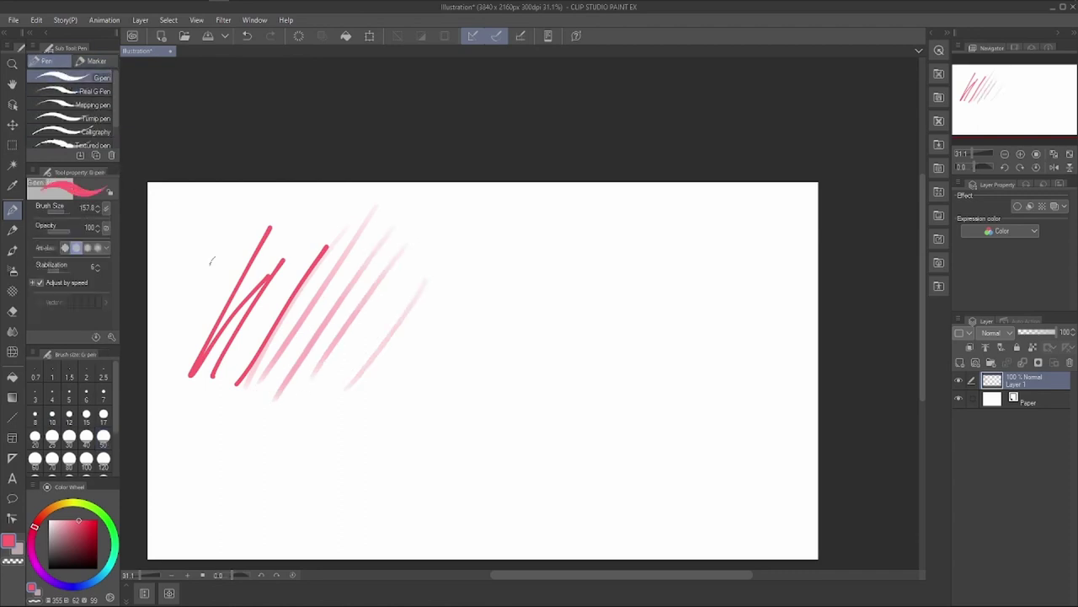
pyautogui.moveTo(471, 211); pyautogui.dragTo(290, 436)
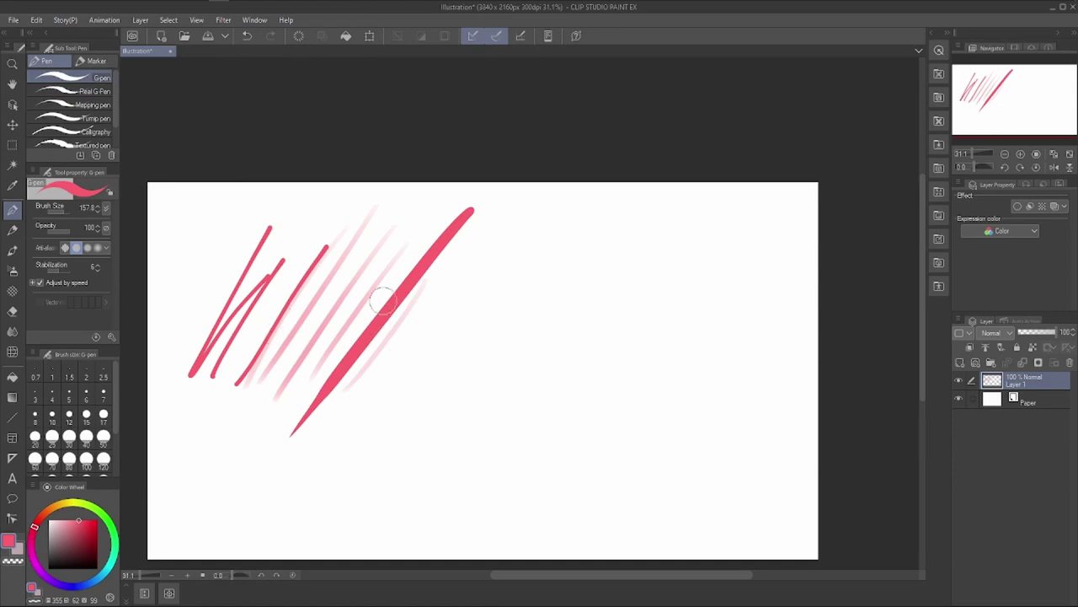
pyautogui.moveTo(417, 307); pyautogui.dragTo(261, 505)
pyautogui.moveTo(501, 228); pyautogui.dragTo(354, 434)
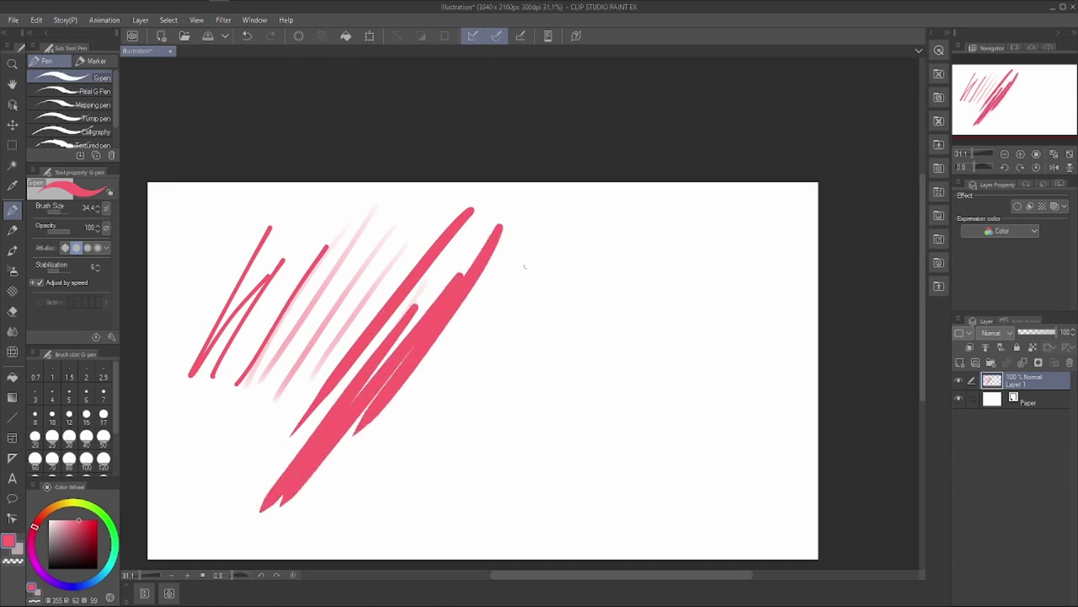
# Draw a thin slanted stroke beside the thick strokes and two wavy strokes across the lower canvas with the G-pen.
pyautogui.moveTo(561, 215); pyautogui.dragTo(404, 413)
pyautogui.moveTo(177, 456)
pyautogui.mouseDown()
pyautogui.moveTo(490, 470)
pyautogui.moveTo(488, 488)
pyautogui.mouseUp()
pyautogui.moveTo(174, 476)
pyautogui.mouseDown()
pyautogui.moveTo(228, 468)
pyautogui.moveTo(318, 500)
pyautogui.mouseUp()
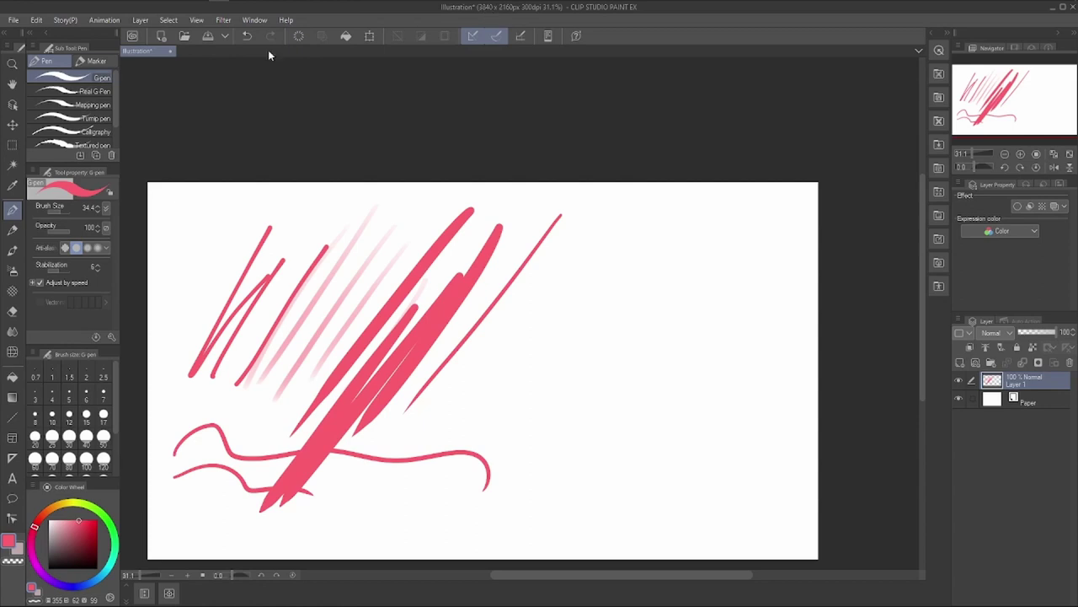
# Create a new illustration canvas from the SVGA (800 x 600px) preset.
pyautogui.click(13, 19)
pyautogui.click(27, 33)
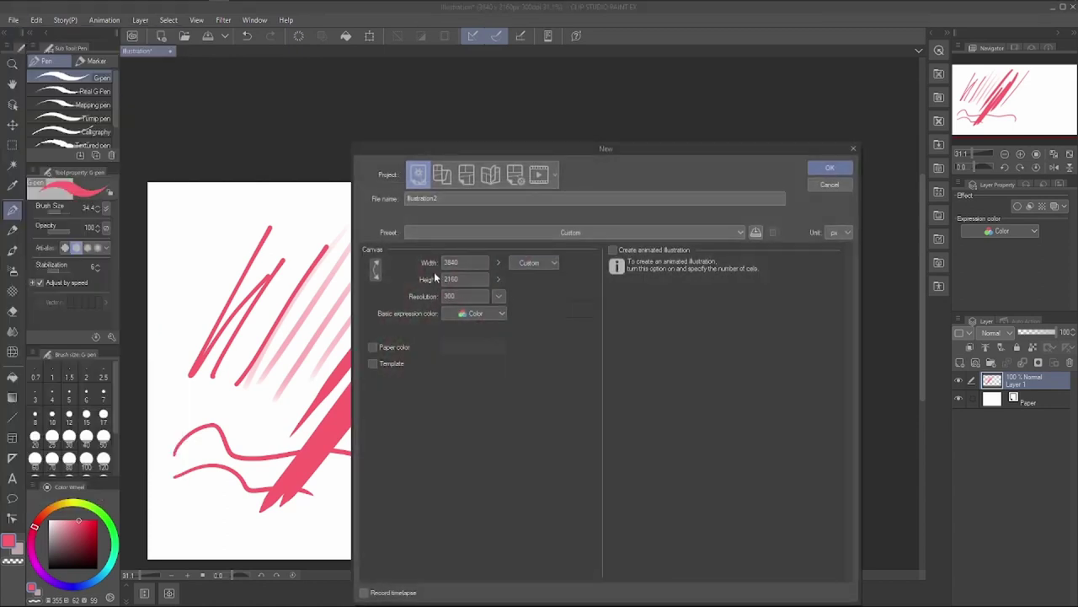
pyautogui.click(544, 232)
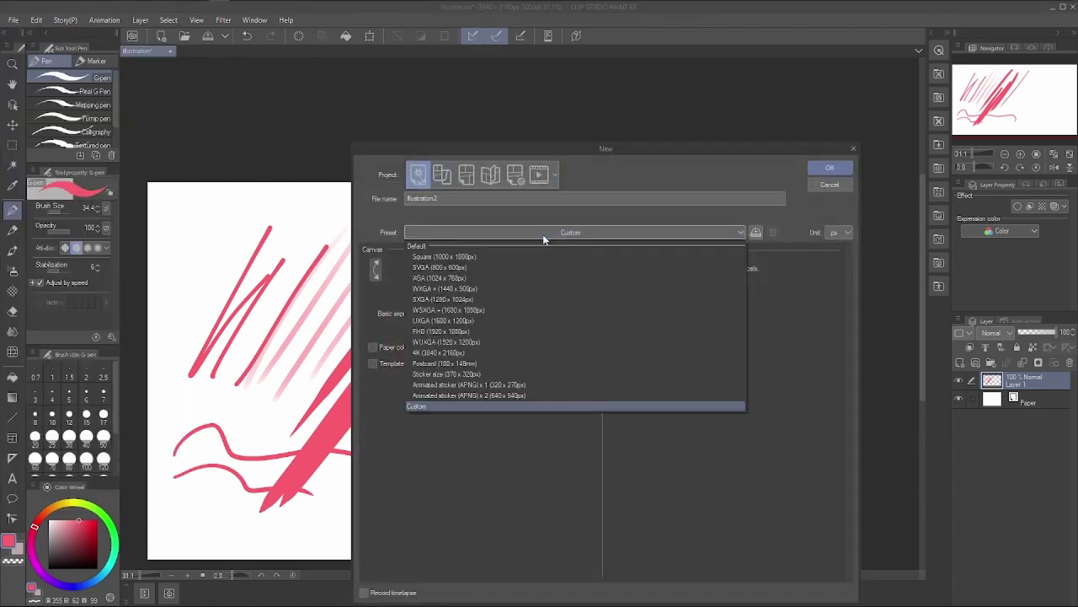
pyautogui.click(450, 268)
pyautogui.click(830, 168)
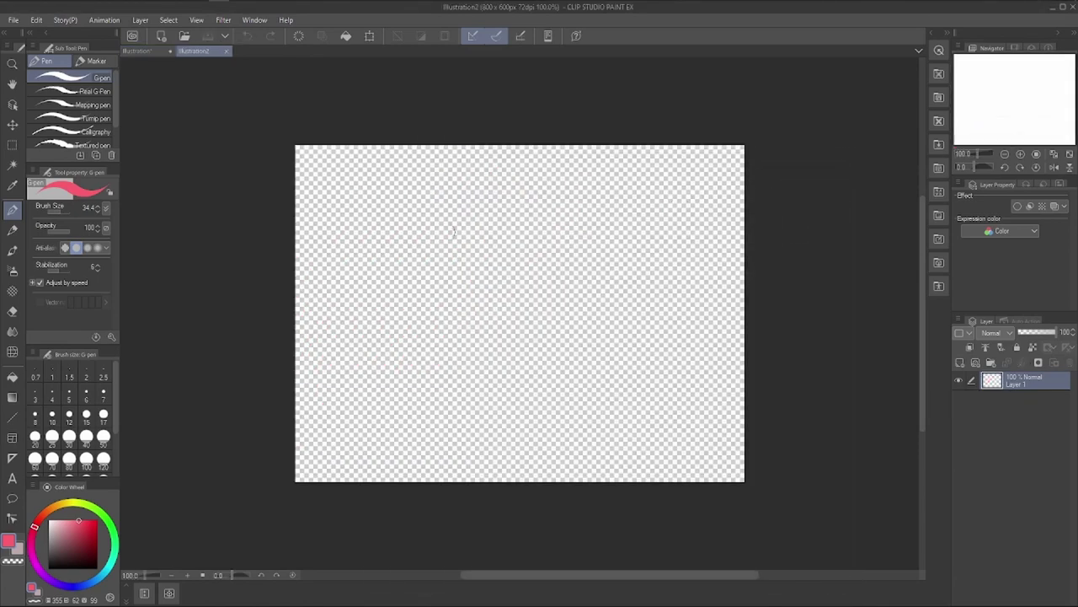
# Draw three thick pink diagonal strokes on the 800 x 600 px canvas with the G-pen.
pyautogui.moveTo(361, 321); pyautogui.dragTo(548, 192)
pyautogui.moveTo(333, 380)
pyautogui.mouseDown()
pyautogui.moveTo(513, 265)
pyautogui.moveTo(628, 210)
pyautogui.mouseUp()
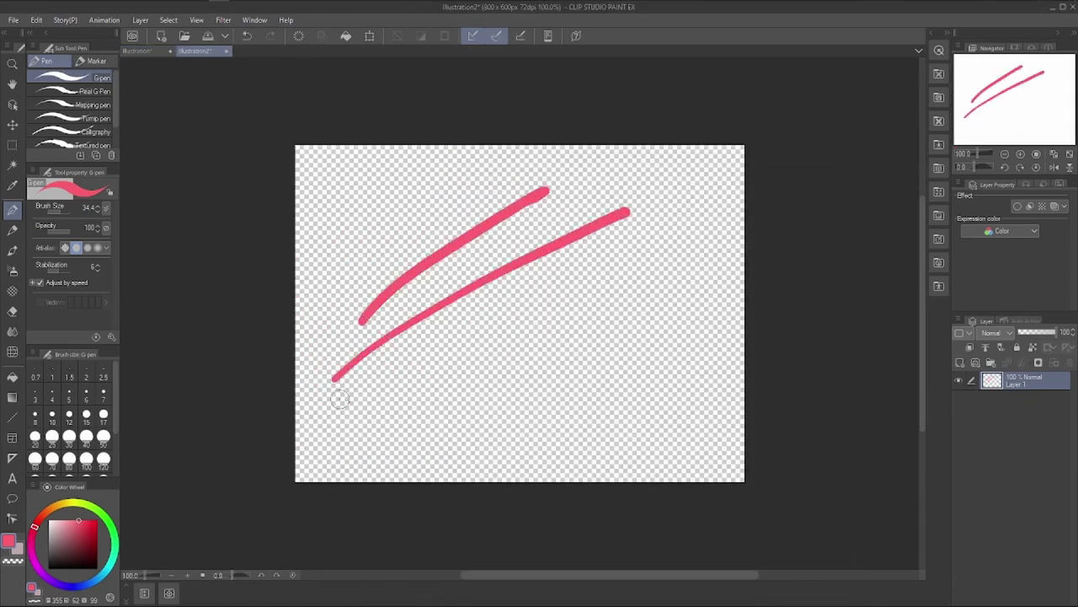
pyautogui.moveTo(335, 399); pyautogui.dragTo(647, 222)
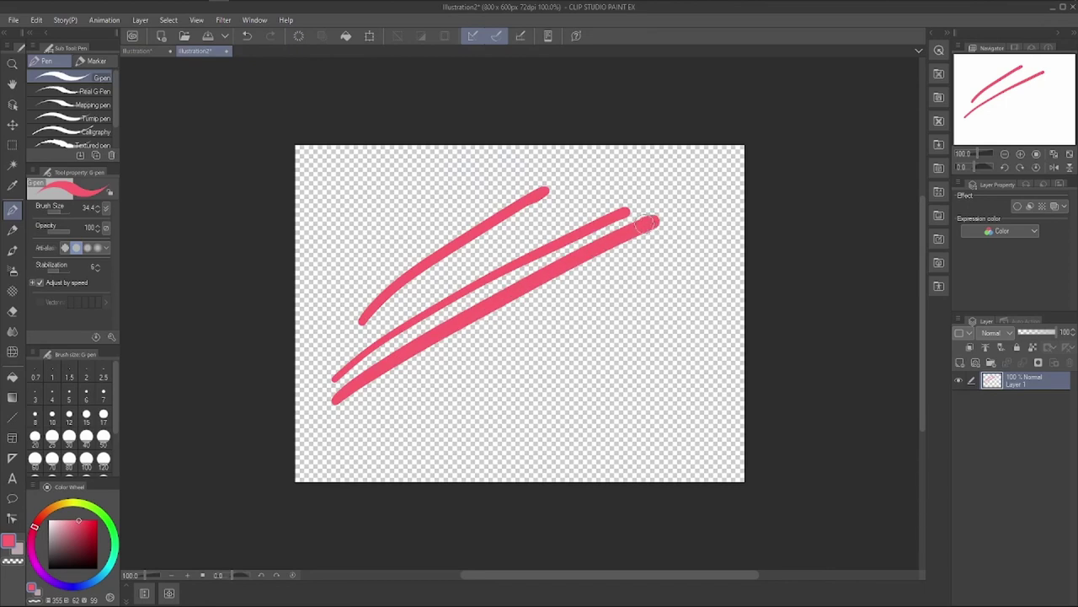
# Draw a zigzag scribble on the 3840 x 2160 px canvas, plus several very thin slanted strokes at brush size 3.
pyautogui.click(135, 52)
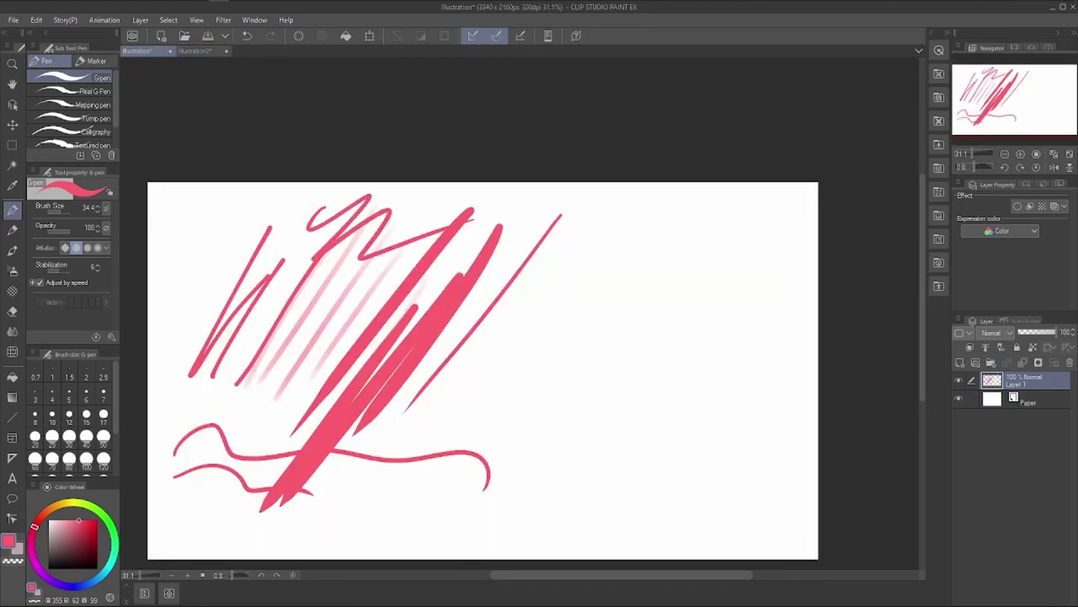
pyautogui.click(35, 393)
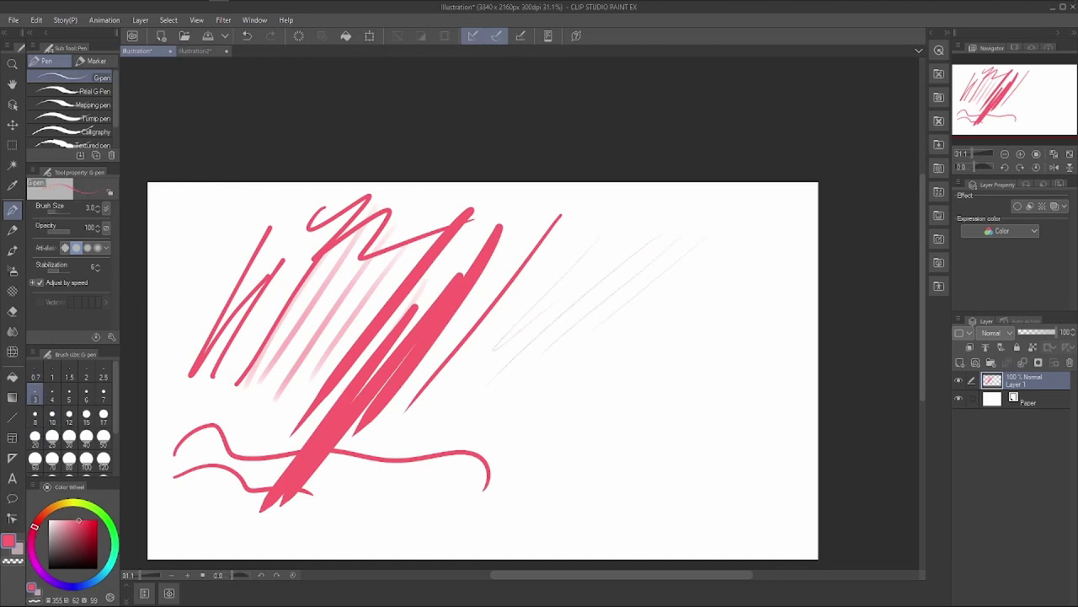
# Draw thin diagonal strokes below the thick ones on the 800 x 600 px canvas at brush size 3.
pyautogui.click(200, 51)
pyautogui.moveTo(487, 357); pyautogui.dragTo(390, 445)
pyautogui.moveTo(588, 302); pyautogui.dragTo(420, 445)
pyautogui.moveTo(705, 266); pyautogui.dragTo(490, 415)
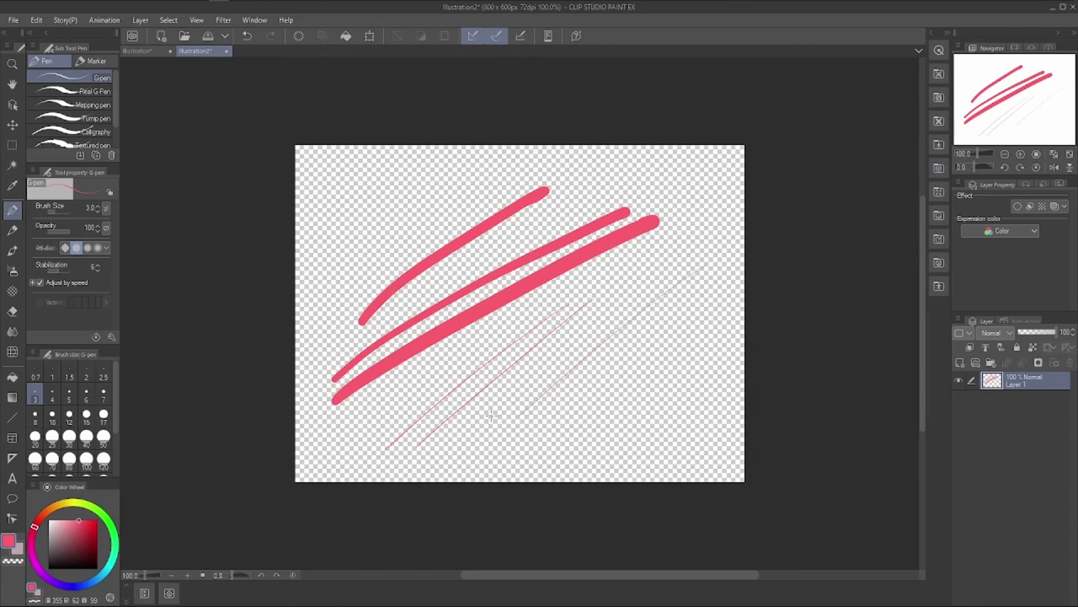
# Close the 800 x 600 px illustration without saving it.
pyautogui.moveTo(981, 149)
pyautogui.mouseDown()
pyautogui.moveTo(970, 150)
pyautogui.moveTo(981, 150)
pyautogui.mouseUp()
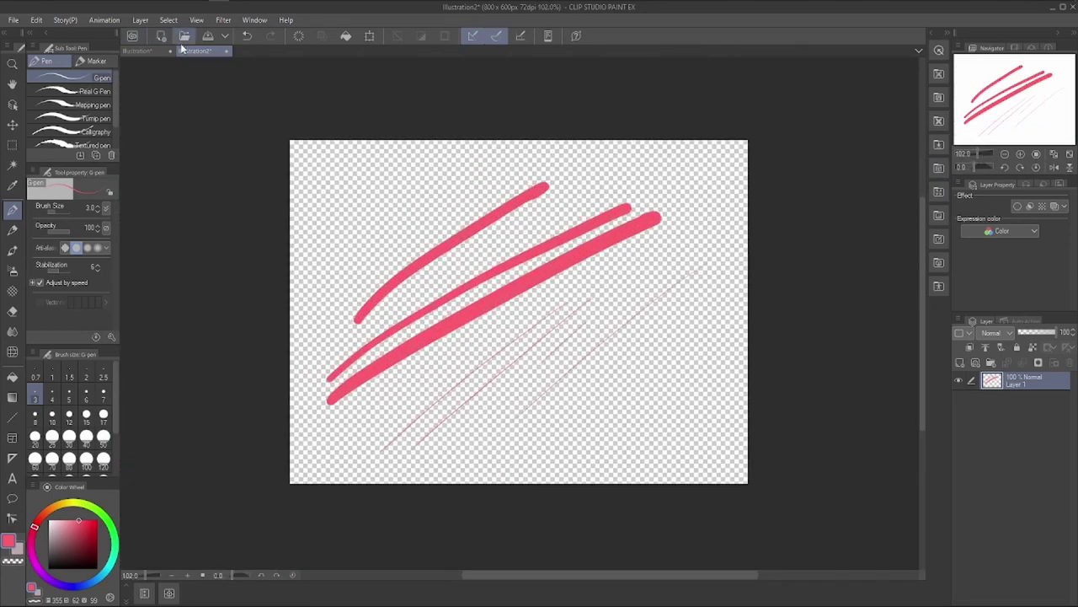
pyautogui.click(225, 51)
pyautogui.click(552, 233)
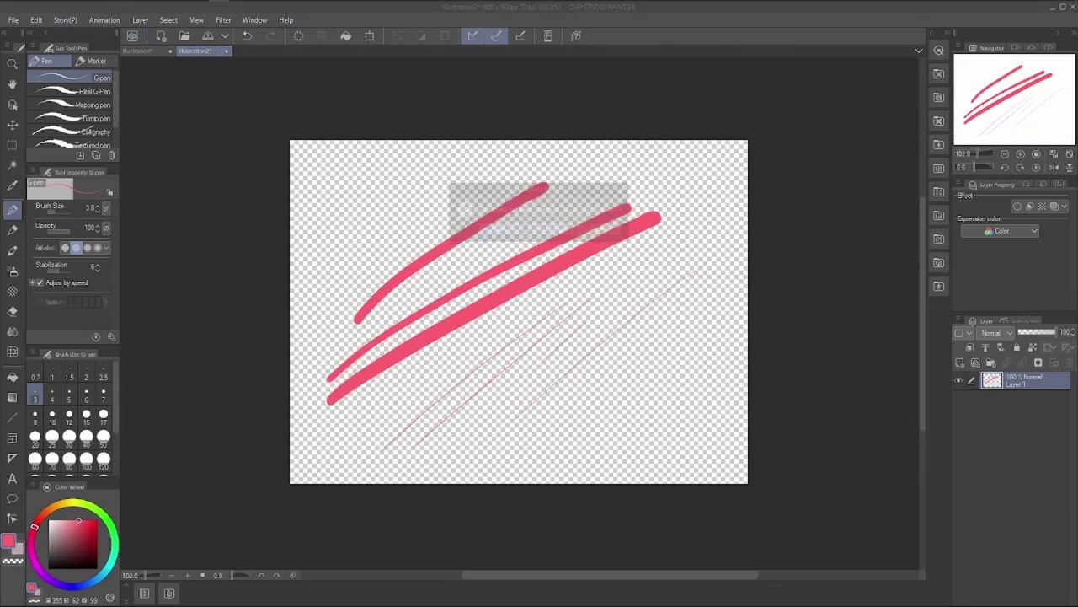
# Draw two groups of slanted dark red strokes on the right half of the canvas with the G-pen at brush size 20.7.
pyautogui.click(89, 538)
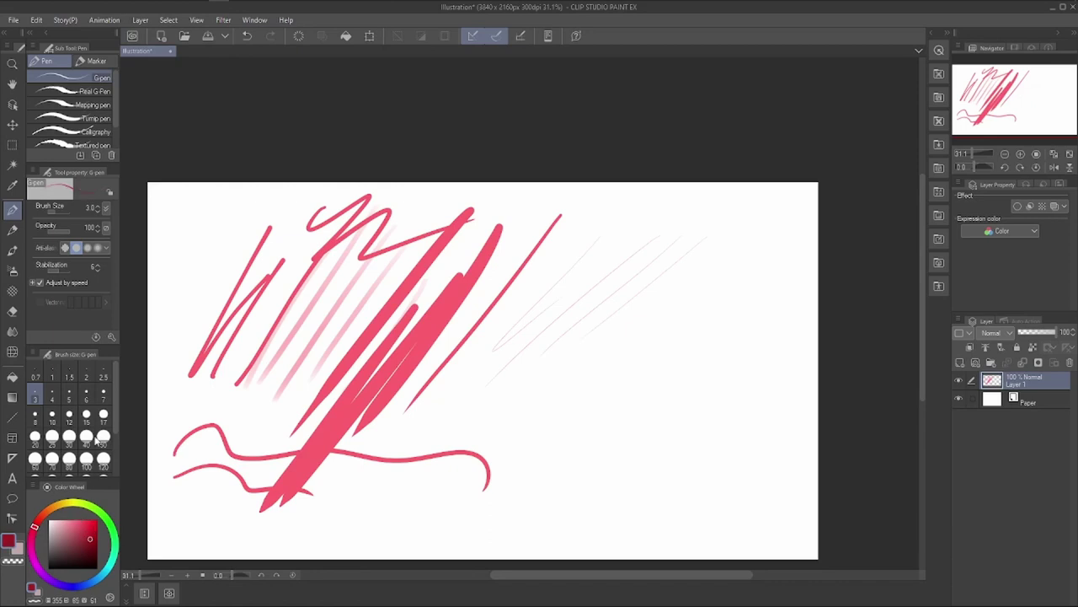
pyautogui.moveTo(51, 218); pyautogui.dragTo(60, 219)
pyautogui.moveTo(629, 225)
pyautogui.mouseDown()
pyautogui.moveTo(453, 413)
pyautogui.moveTo(453, 434)
pyautogui.mouseUp()
pyautogui.moveTo(689, 219); pyautogui.dragTo(532, 385)
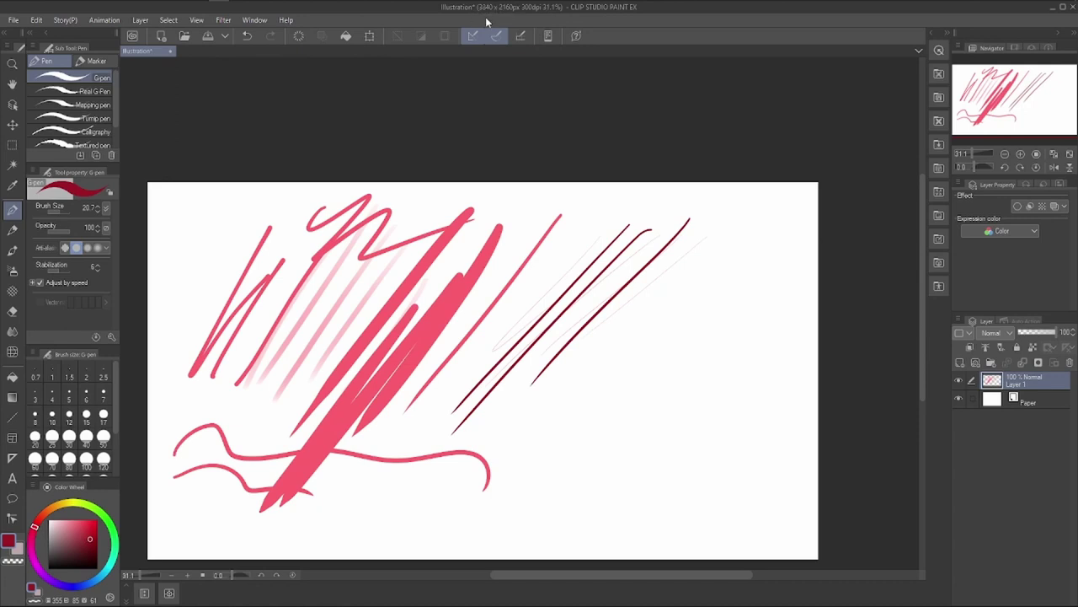
pyautogui.moveTo(725, 231)
pyautogui.mouseDown()
pyautogui.moveTo(619, 460)
pyautogui.moveTo(703, 313)
pyautogui.moveTo(632, 484)
pyautogui.mouseUp()
pyautogui.moveTo(761, 244); pyautogui.dragTo(637, 497)
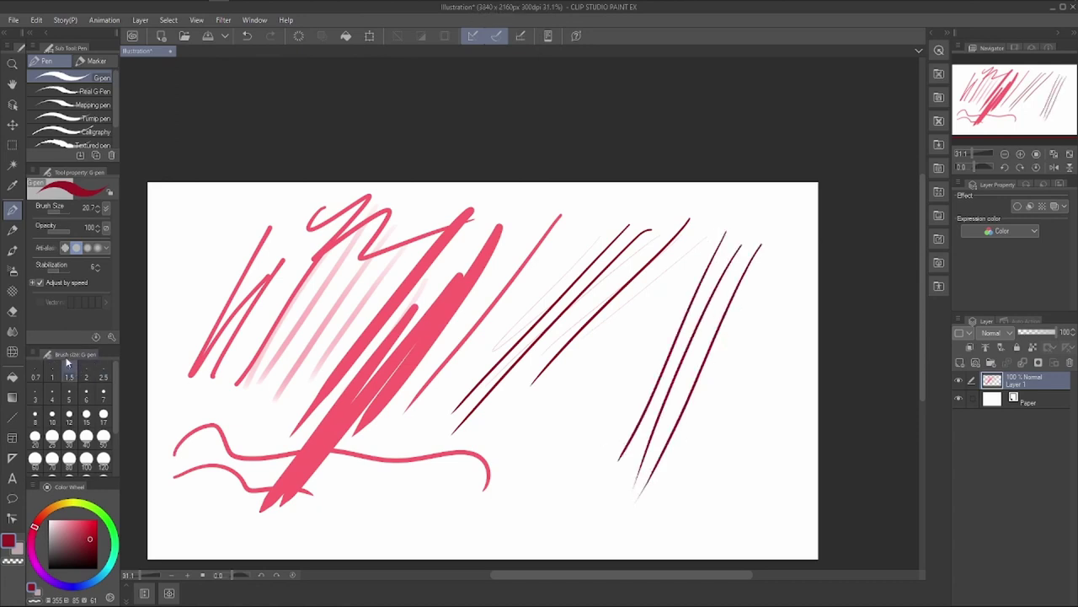
# Detach and close the Brush Size palette, and set the G-pen's brush size to 34.4.
pyautogui.moveTo(59, 357)
pyautogui.mouseDown()
pyautogui.moveTo(352, 271)
pyautogui.moveTo(290, 307)
pyautogui.mouseUp()
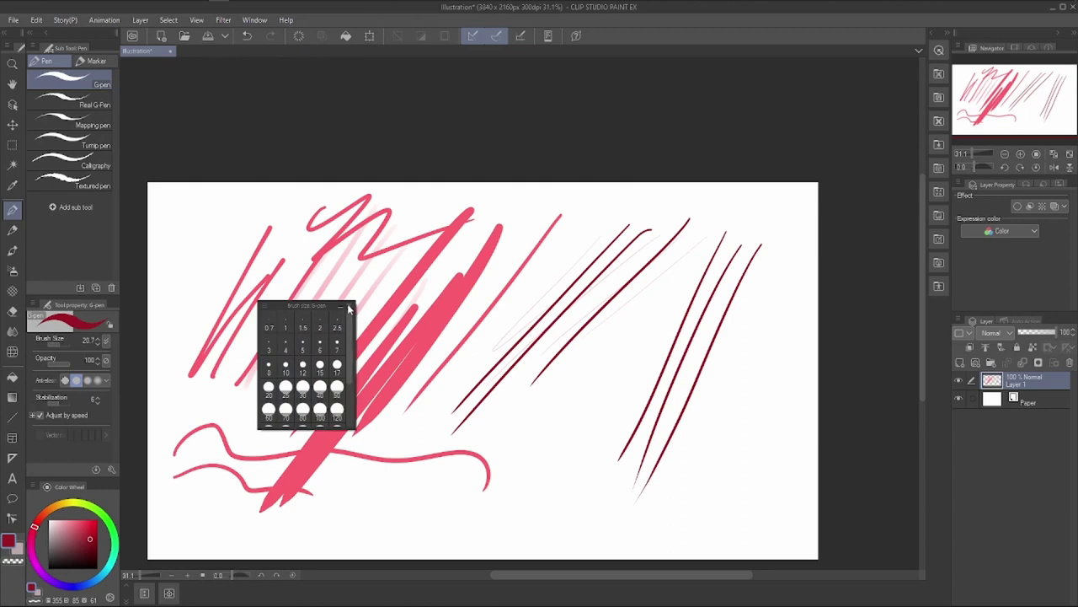
pyautogui.click(350, 307)
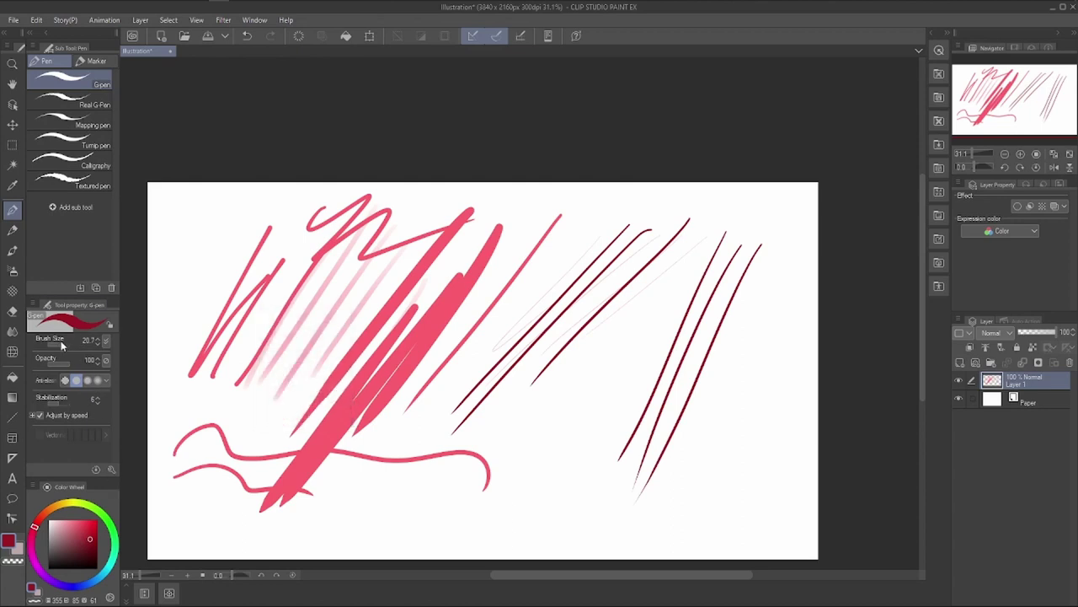
pyautogui.moveTo(59, 344)
pyautogui.mouseDown()
pyautogui.moveTo(54, 363)
pyautogui.moveTo(67, 365)
pyautogui.mouseUp()
# Draw several slanted dark red strokes on a new raster layer with the layer opacity set to 34%.
pyautogui.moveTo(1048, 336)
pyautogui.mouseDown()
pyautogui.moveTo(1028, 330)
pyautogui.moveTo(1058, 333)
pyautogui.mouseUp()
pyautogui.click(959, 362)
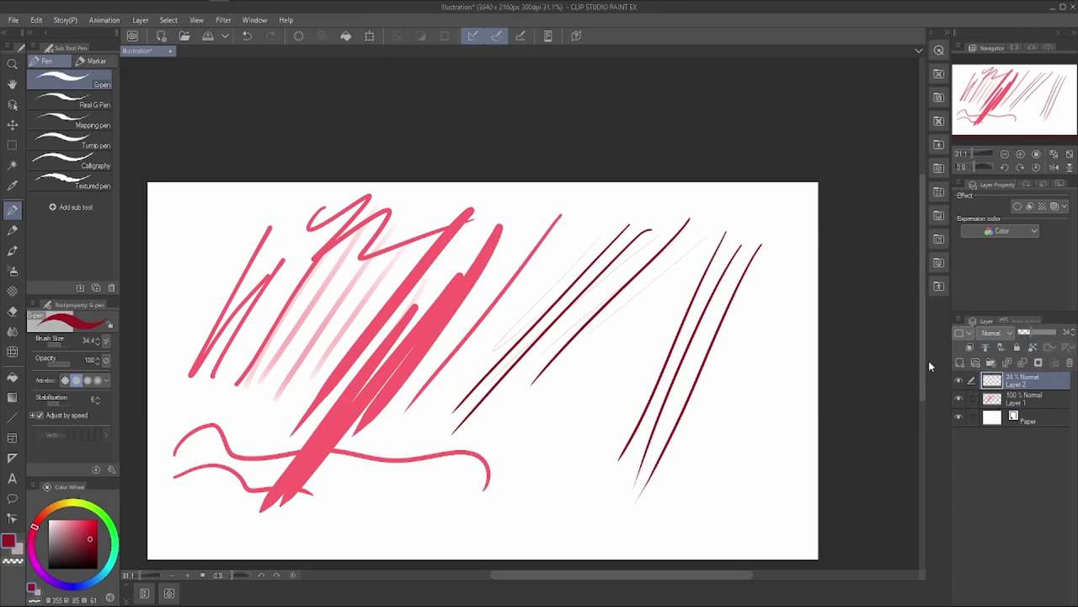
pyautogui.moveTo(565, 366); pyautogui.dragTo(492, 477)
pyautogui.moveTo(607, 341); pyautogui.dragTo(514, 472)
pyautogui.moveTo(661, 324); pyautogui.dragTo(535, 485)
pyautogui.moveTo(658, 350); pyautogui.dragTo(548, 463)
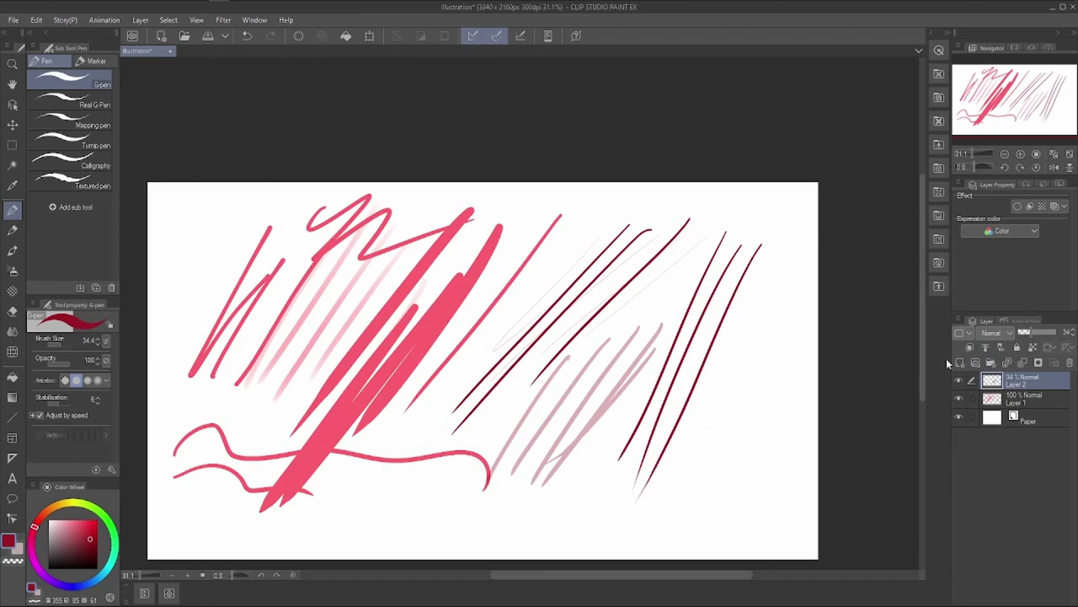
# Hide Layer 2 and draw two thin slanted strokes on a new raster layer with the G-pen's opacity at 54.
pyautogui.click(960, 384)
pyautogui.hotkey('ctrl', 'shift', 'n')
pyautogui.click(59, 342)
pyautogui.click(57, 361)
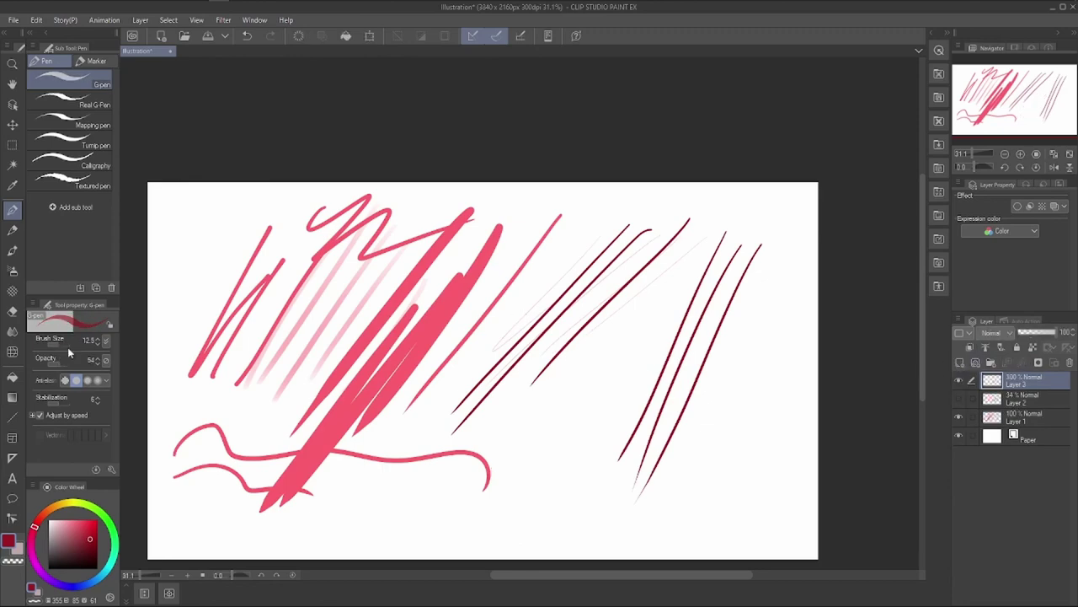
pyautogui.moveTo(574, 362); pyautogui.dragTo(508, 469)
pyautogui.moveTo(624, 339); pyautogui.dragTo(514, 477)
# Set the G-pen's brush size to 262.3 and clear all the strokes on Layer 1.
pyautogui.moveTo(64, 345); pyautogui.dragTo(81, 344)
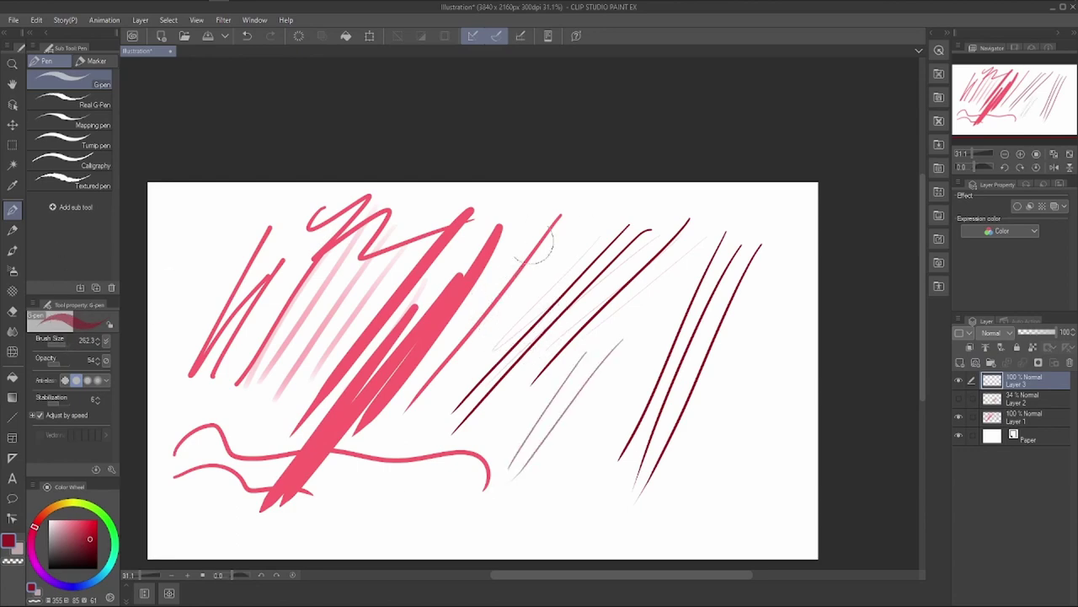
pyautogui.click(1004, 425)
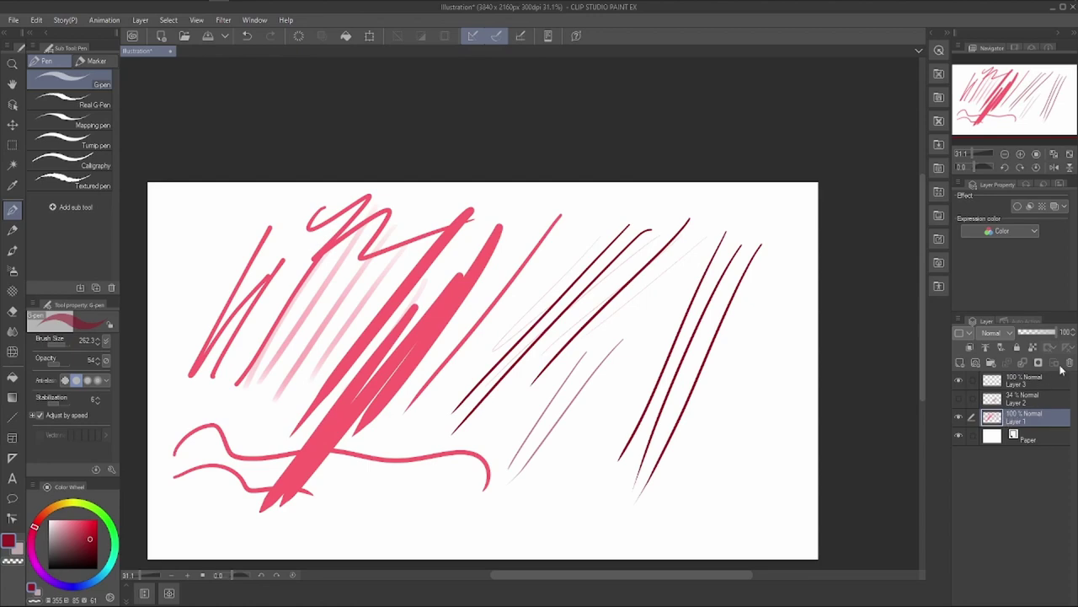
pyautogui.click(1069, 364)
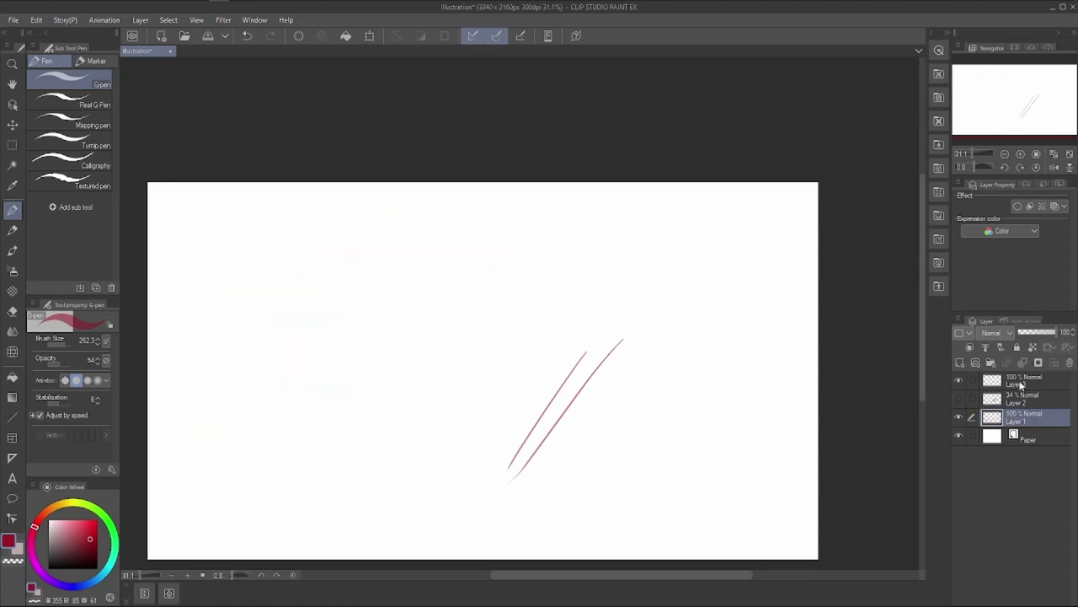
# Paint many broad, overlapping translucent diagonal strokes across the left half of Layer 3 with the G-pen.
pyautogui.click(1016, 388)
pyautogui.moveTo(379, 220); pyautogui.dragTo(211, 446)
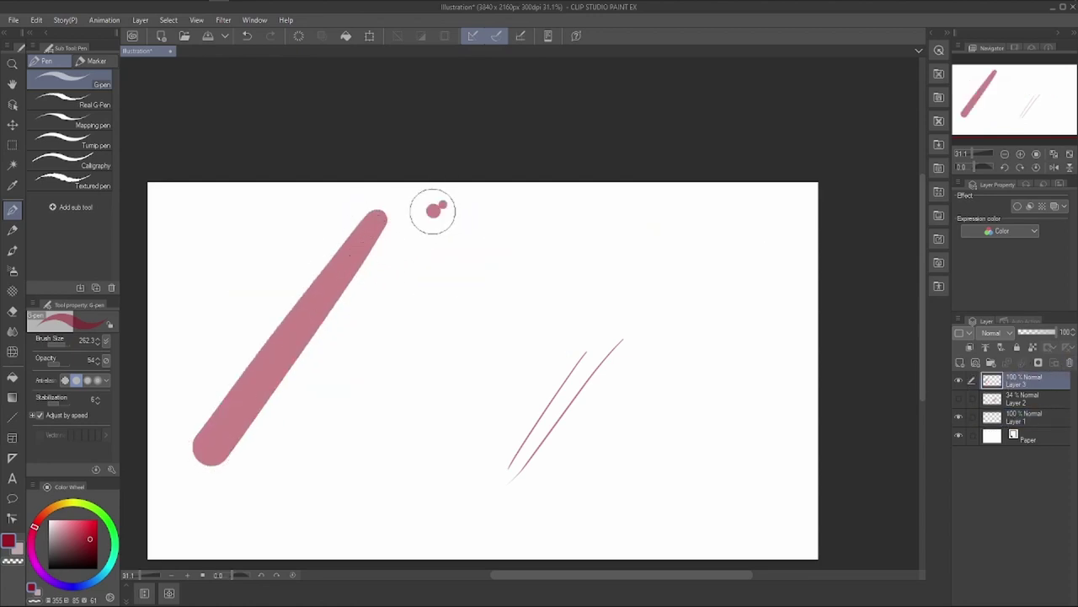
pyautogui.moveTo(433, 212); pyautogui.dragTo(244, 459)
pyautogui.moveTo(451, 215)
pyautogui.mouseDown()
pyautogui.moveTo(276, 454)
pyautogui.moveTo(377, 351)
pyautogui.moveTo(263, 520)
pyautogui.mouseUp()
pyautogui.moveTo(479, 236)
pyautogui.mouseDown()
pyautogui.moveTo(284, 508)
pyautogui.moveTo(497, 240)
pyautogui.moveTo(274, 548)
pyautogui.mouseUp()
pyautogui.moveTo(530, 224); pyautogui.dragTo(270, 539)
pyautogui.moveTo(476, 249); pyautogui.dragTo(270, 514)
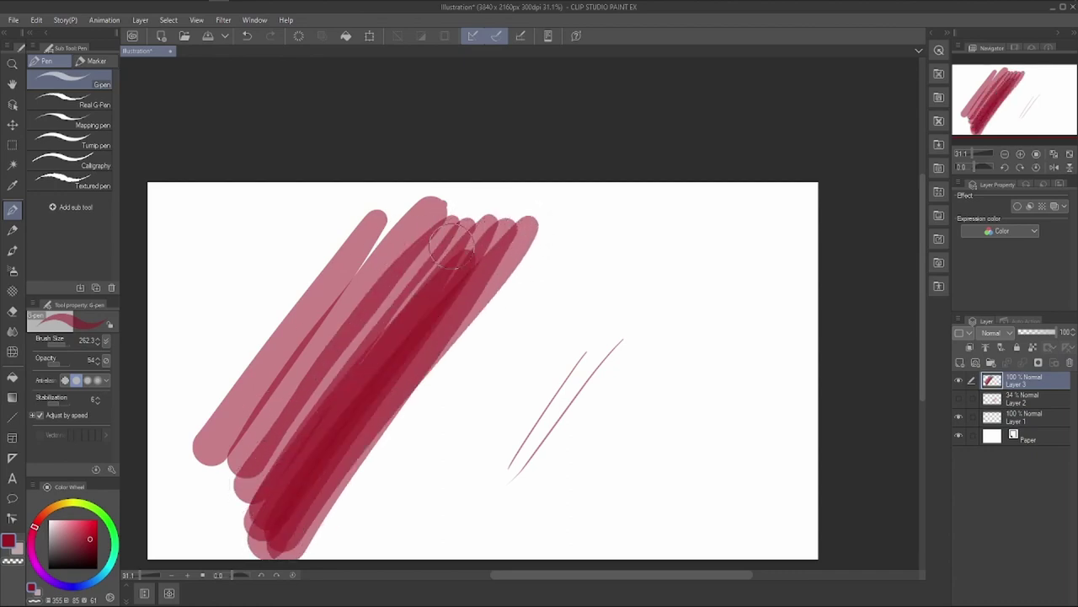
pyautogui.moveTo(435, 268); pyautogui.dragTo(248, 506)
pyautogui.moveTo(438, 238); pyautogui.dragTo(240, 474)
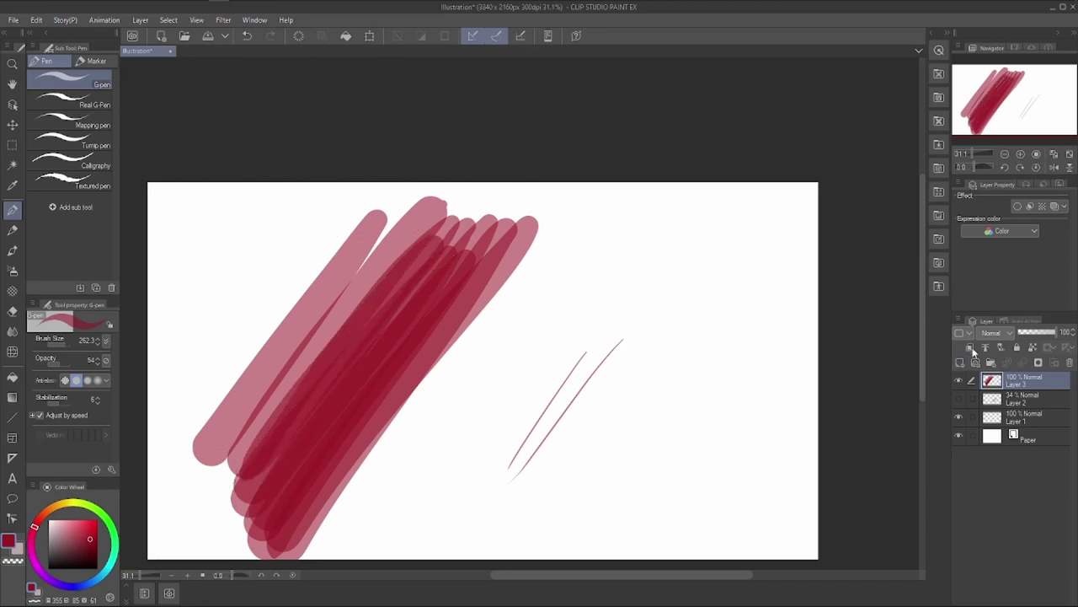
# Hide Layer 3, show Layer 2 and set Layer 2's opacity to 100%.
pyautogui.click(959, 381)
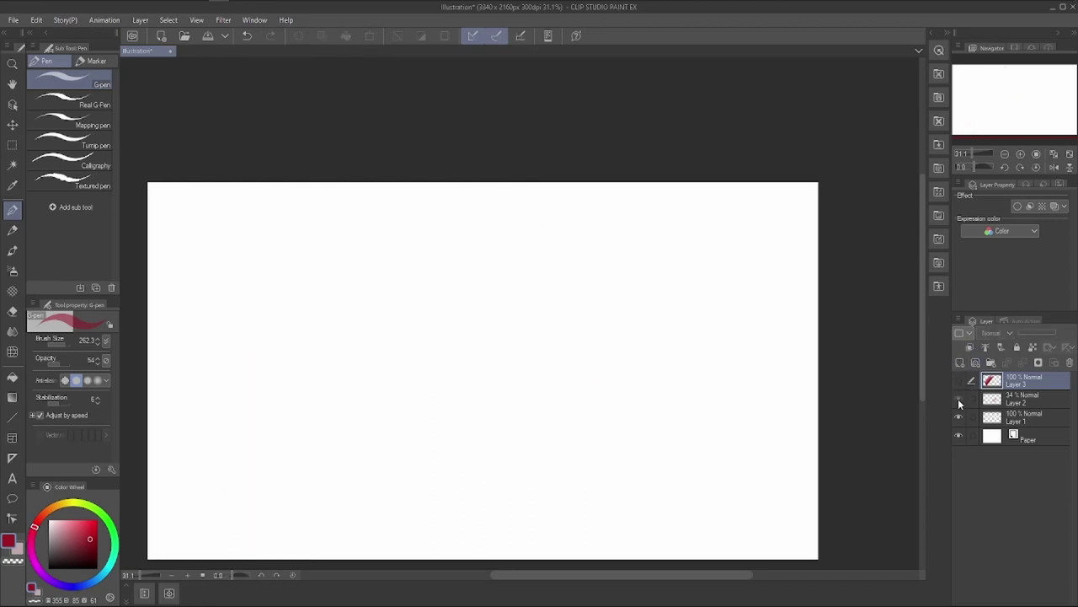
pyautogui.click(958, 399)
pyautogui.click(1023, 398)
pyautogui.moveTo(1035, 332)
pyautogui.mouseDown()
pyautogui.moveTo(1023, 332)
pyautogui.moveTo(1077, 341)
pyautogui.mouseUp()
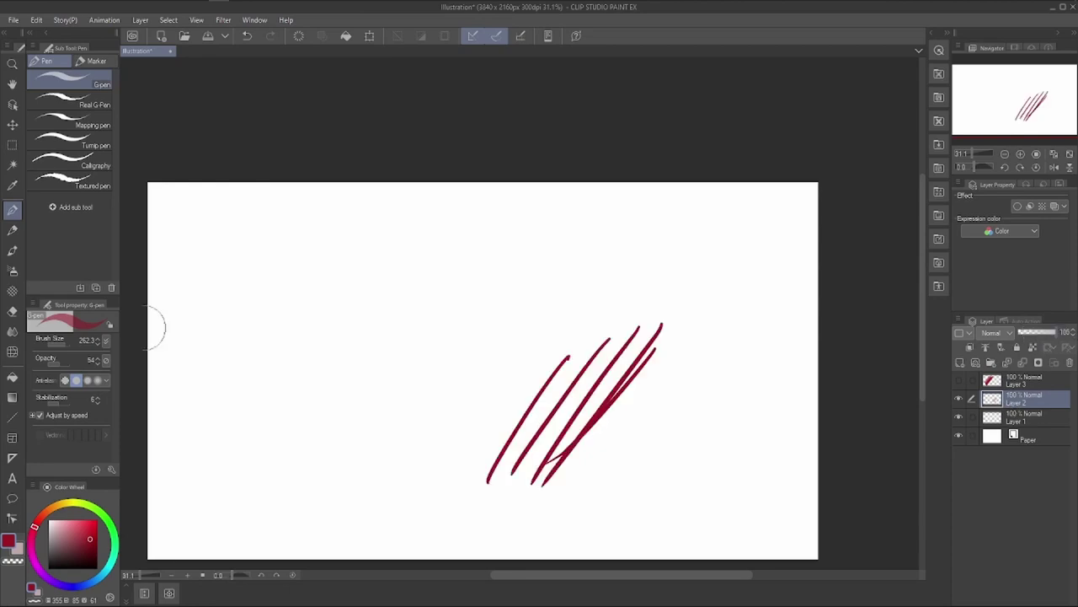
# Paint a broad patch over Layer 2's strokes with the G-pen's opacity at 100, and lower the layer's opacity to 37%.
pyautogui.moveTo(60, 365); pyautogui.dragTo(106, 360)
pyautogui.moveTo(596, 280)
pyautogui.mouseDown()
pyautogui.moveTo(469, 441)
pyautogui.moveTo(581, 359)
pyautogui.moveTo(484, 510)
pyautogui.mouseUp()
pyautogui.click(1033, 331)
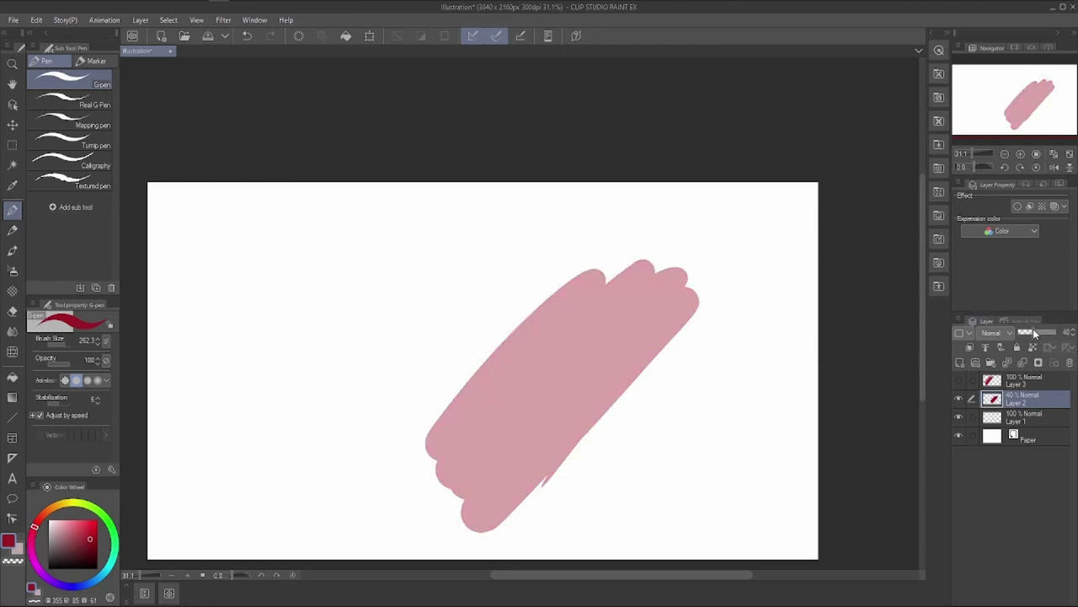
# Draw several crossing strokes beside the patch on Layer 2 and show Layer 3 again.
pyautogui.moveTo(445, 289); pyautogui.dragTo(392, 434)
pyautogui.moveTo(383, 299); pyautogui.dragTo(324, 502)
pyautogui.moveTo(344, 302)
pyautogui.mouseDown()
pyautogui.moveTo(290, 497)
pyautogui.moveTo(447, 405)
pyautogui.mouseUp()
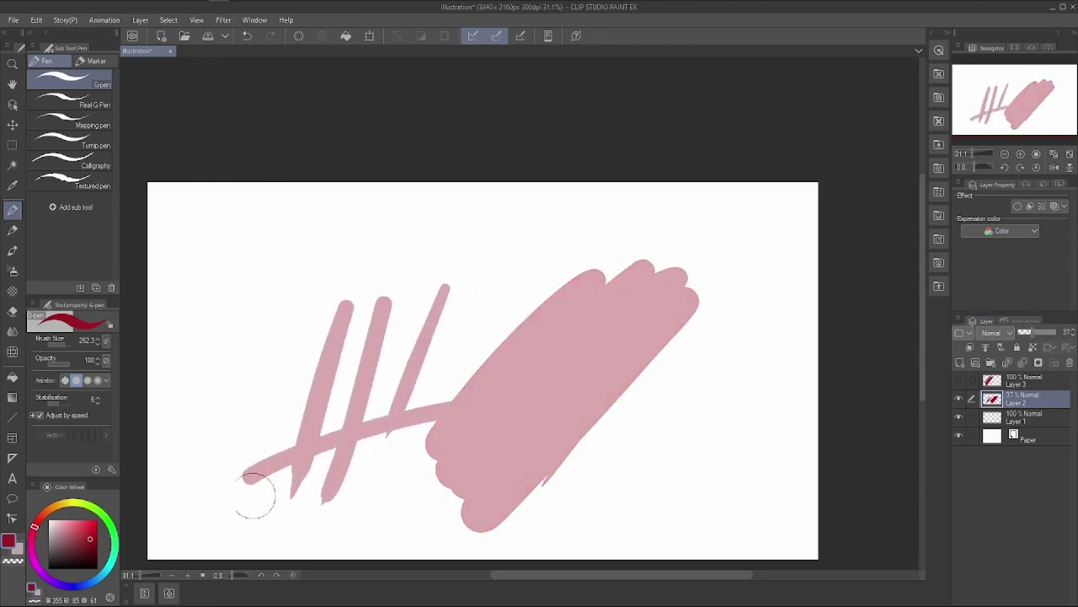
pyautogui.moveTo(252, 487); pyautogui.dragTo(434, 455)
pyautogui.click(959, 381)
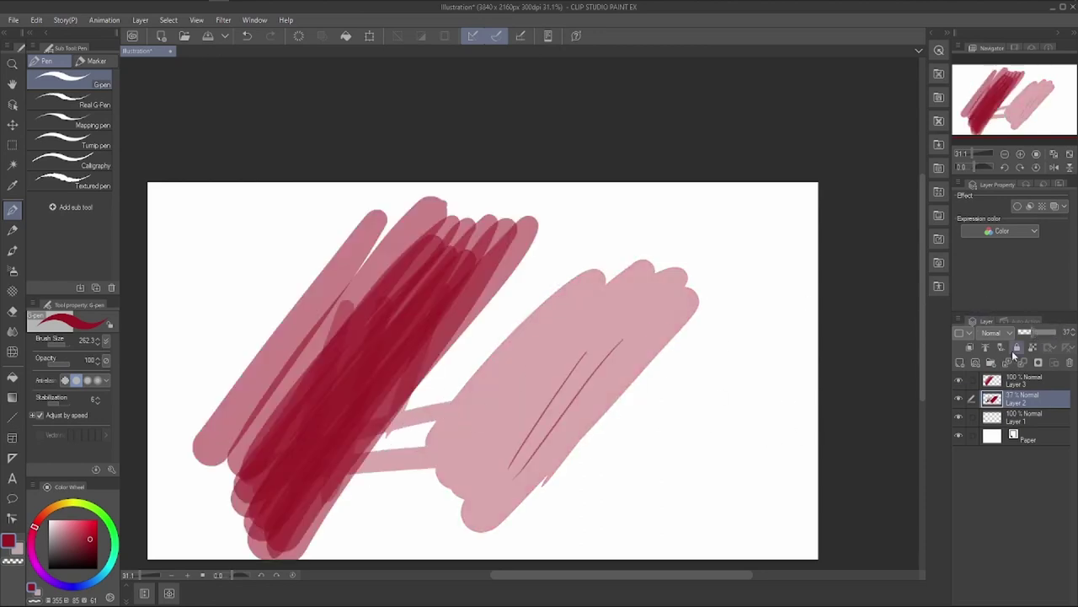
# Delete Layers 1, 2 and 3 together and add a new empty raster layer above the paper.
pyautogui.click(1025, 385)
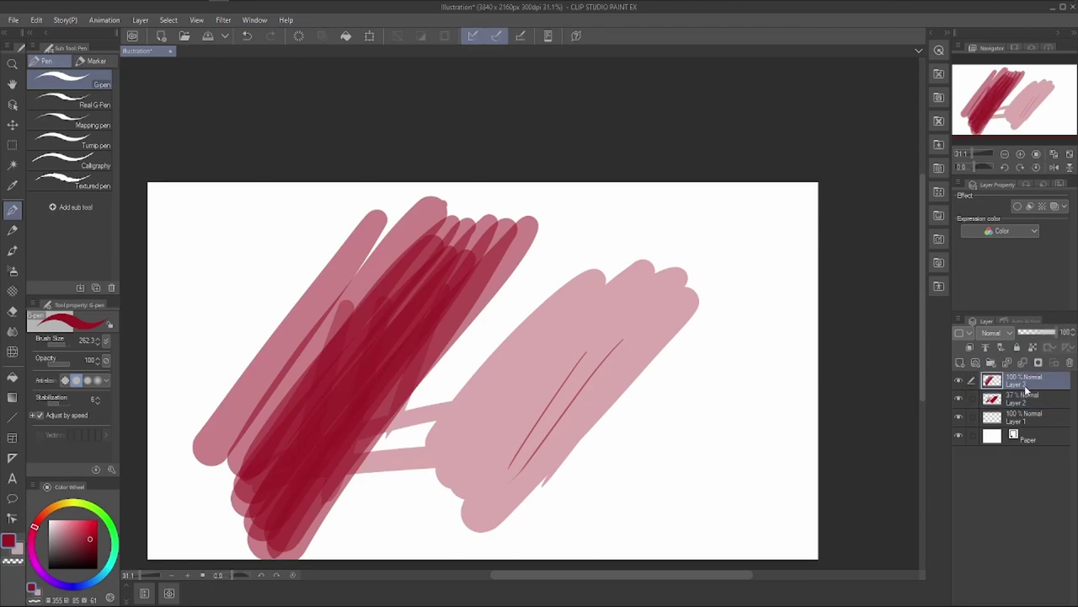
pyautogui.click(1070, 362)
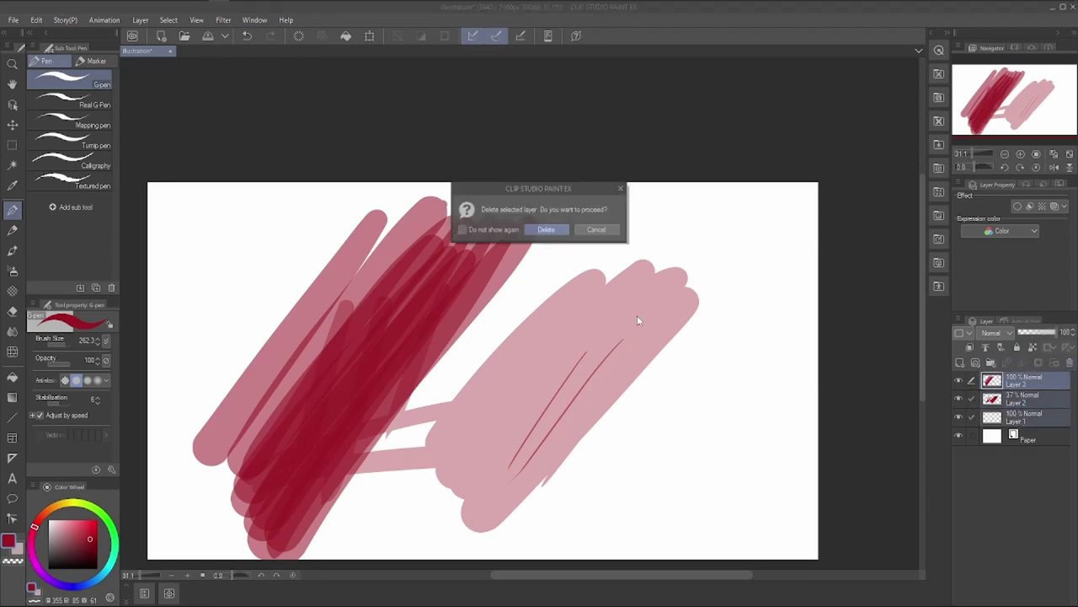
pyautogui.click(548, 230)
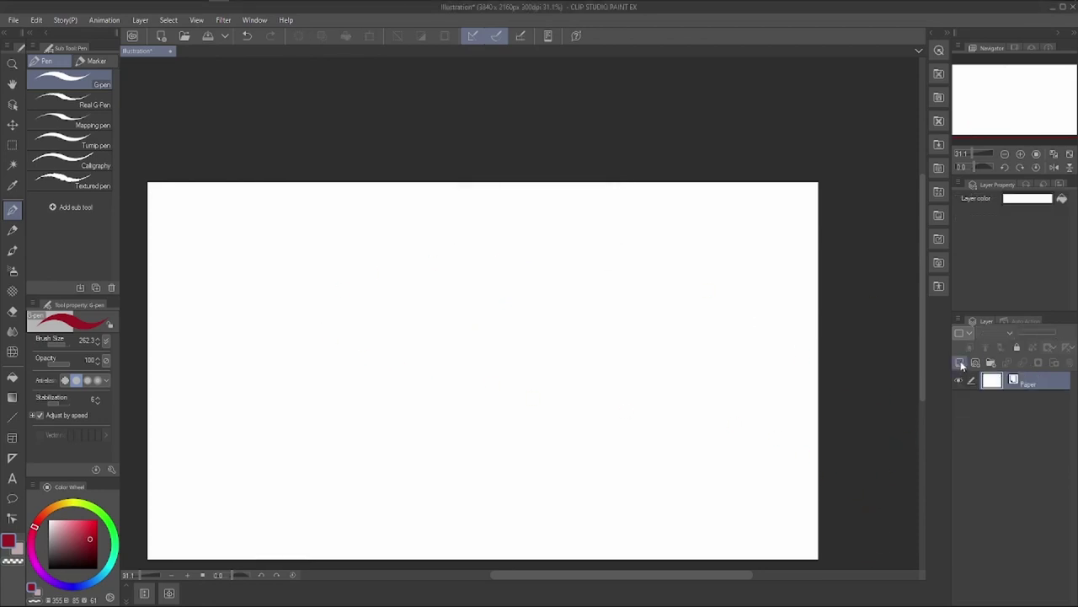
pyautogui.click(960, 362)
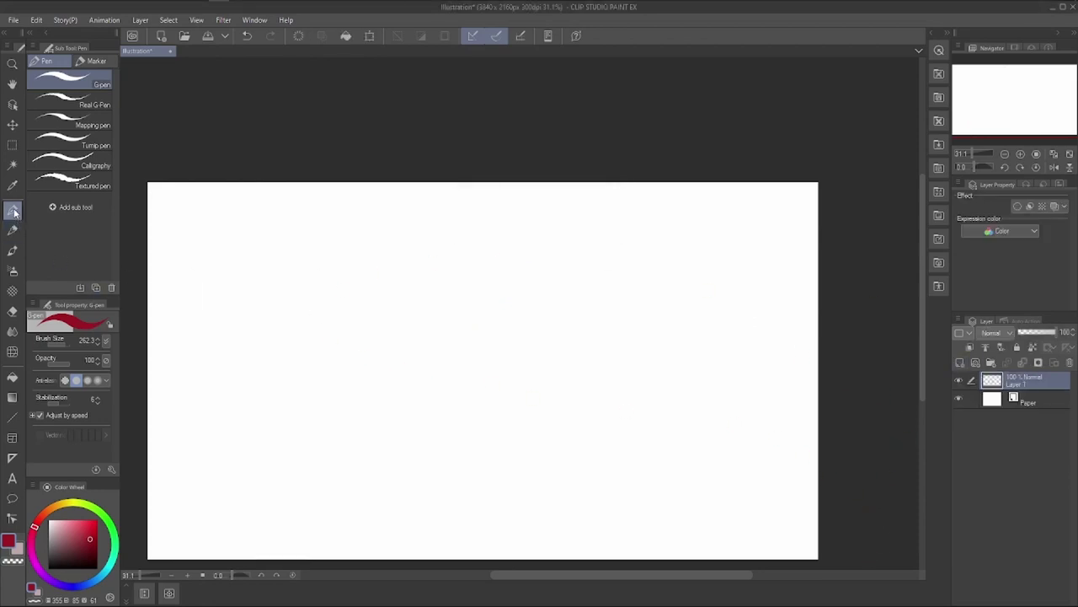
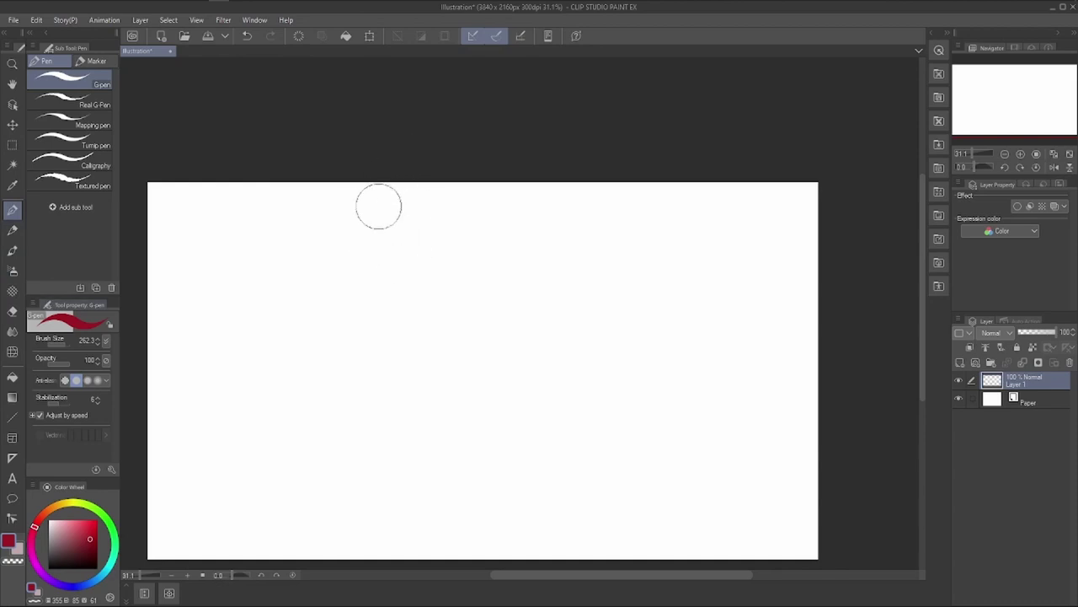
# Cycle between the Pen and Pencil tools, and between the Brush and Airbrush tools, to compare their sub tools.
pyautogui.press('p')
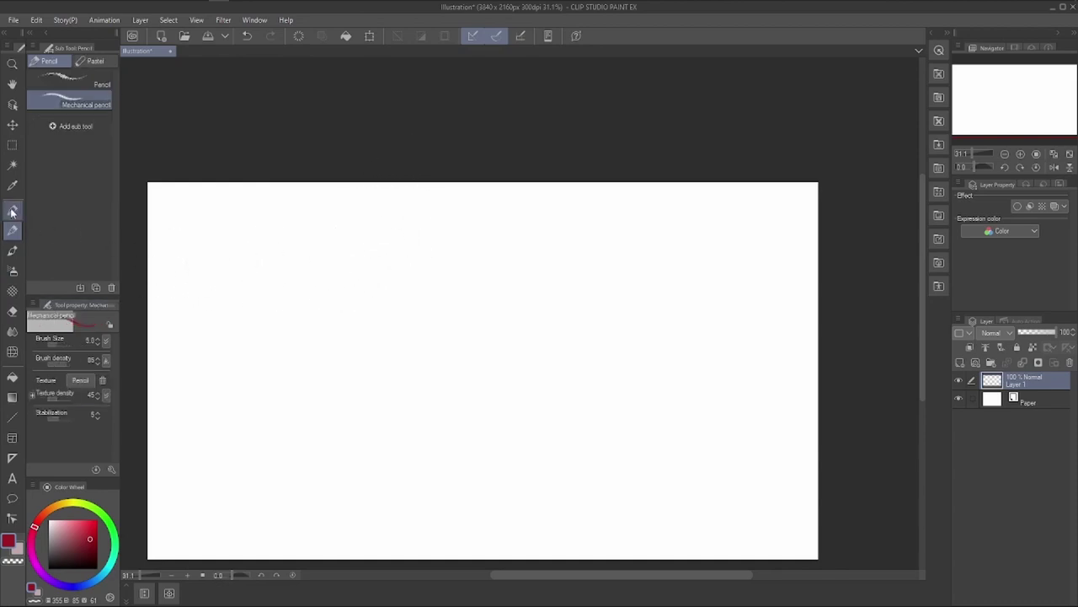
pyautogui.press('p')
pyautogui.press('p')
pyautogui.press('p')
pyautogui.press('p')
pyautogui.press('b')
pyautogui.press('b')
pyautogui.press('b')
pyautogui.press('b')
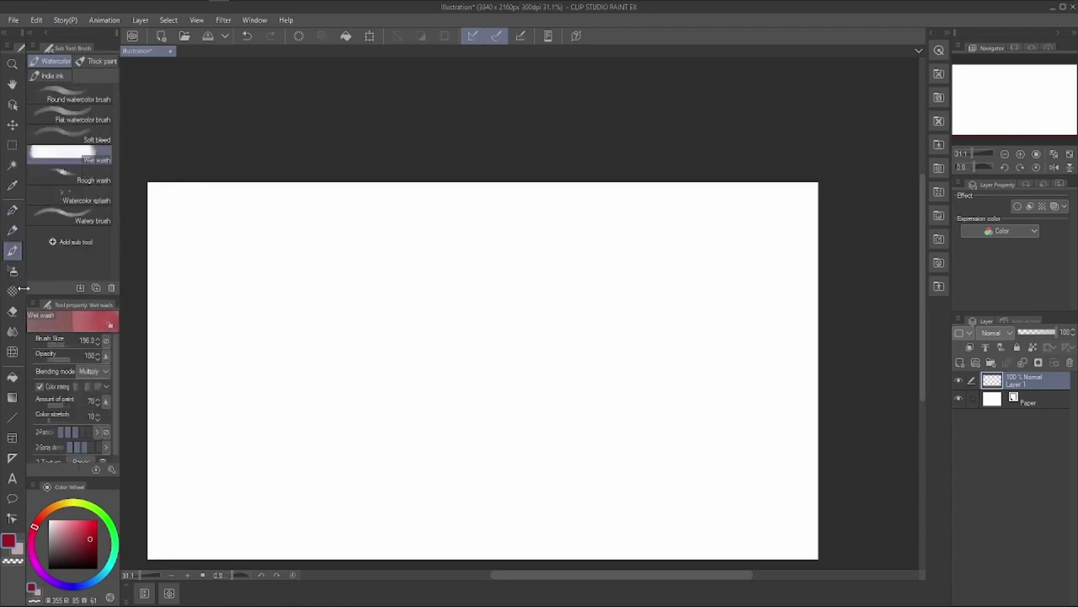
pyautogui.press('b')
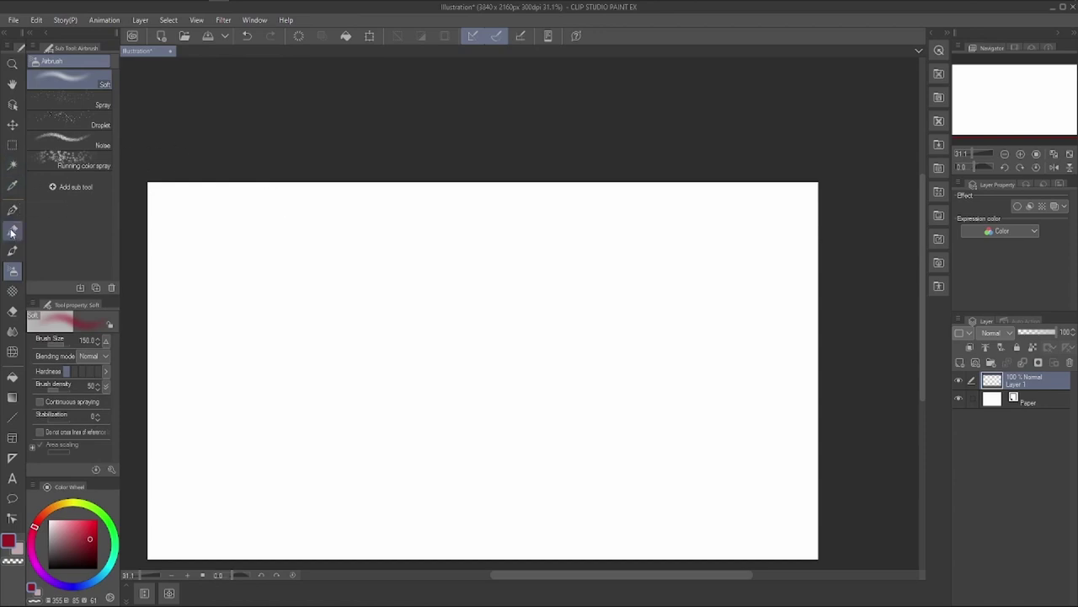
# Move the Pencil and Pastel sub tool groups into the Pen tool and check the combined groups.
pyautogui.click(15, 234)
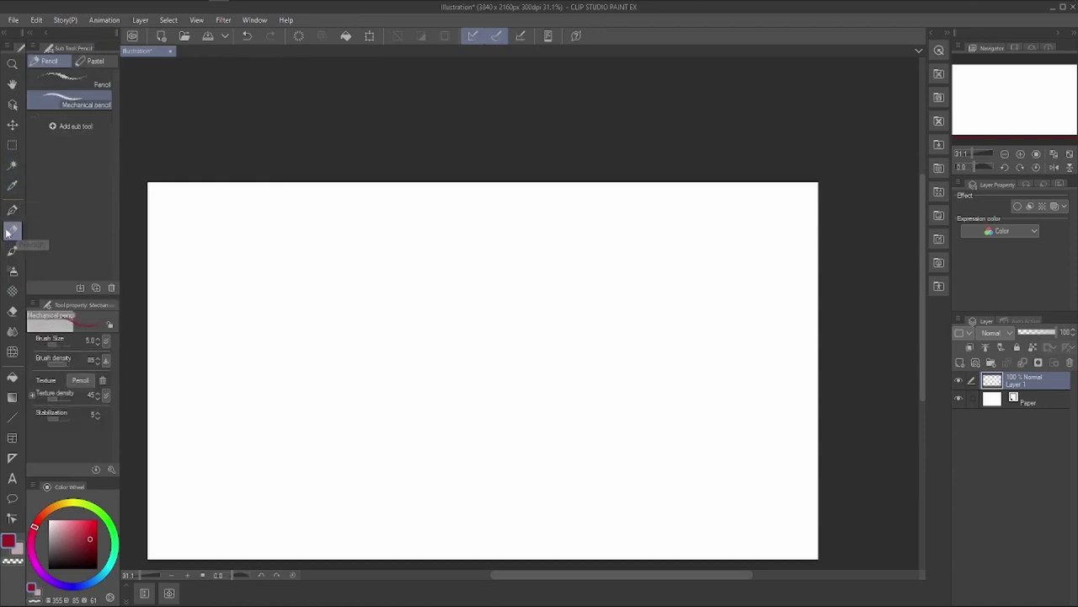
pyautogui.moveTo(11, 234)
pyautogui.mouseDown()
pyautogui.moveTo(12, 209)
pyautogui.moveTo(12, 234)
pyautogui.mouseUp()
pyautogui.moveTo(46, 63); pyautogui.dragTo(11, 215)
pyautogui.moveTo(51, 63)
pyautogui.mouseDown()
pyautogui.moveTo(44, 175)
pyautogui.moveTo(14, 213)
pyautogui.moveTo(15, 232)
pyautogui.mouseUp()
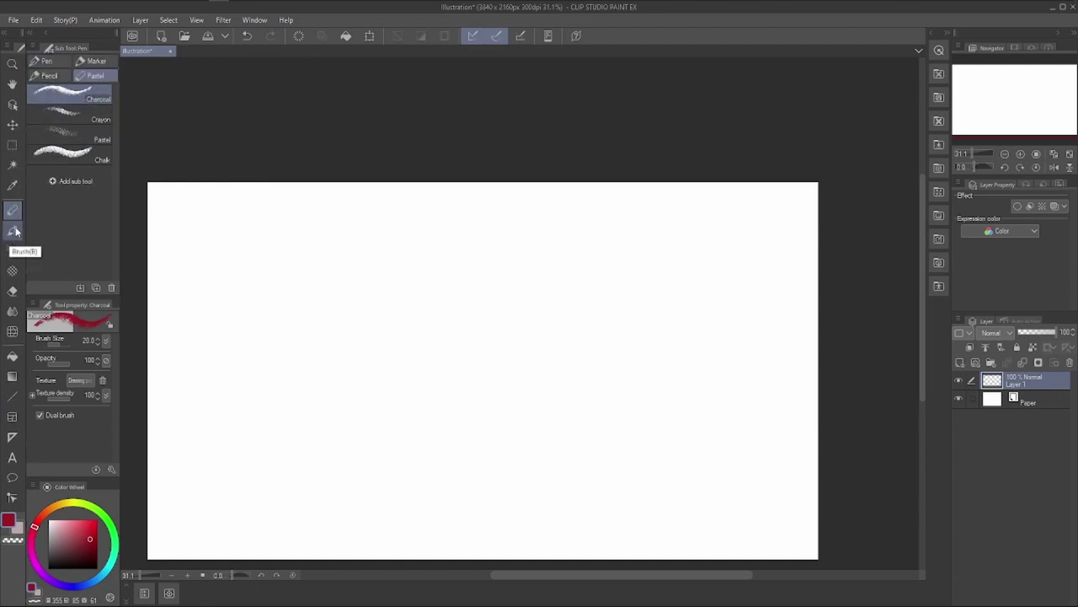
pyautogui.click(95, 61)
pyautogui.click(49, 76)
pyautogui.click(94, 75)
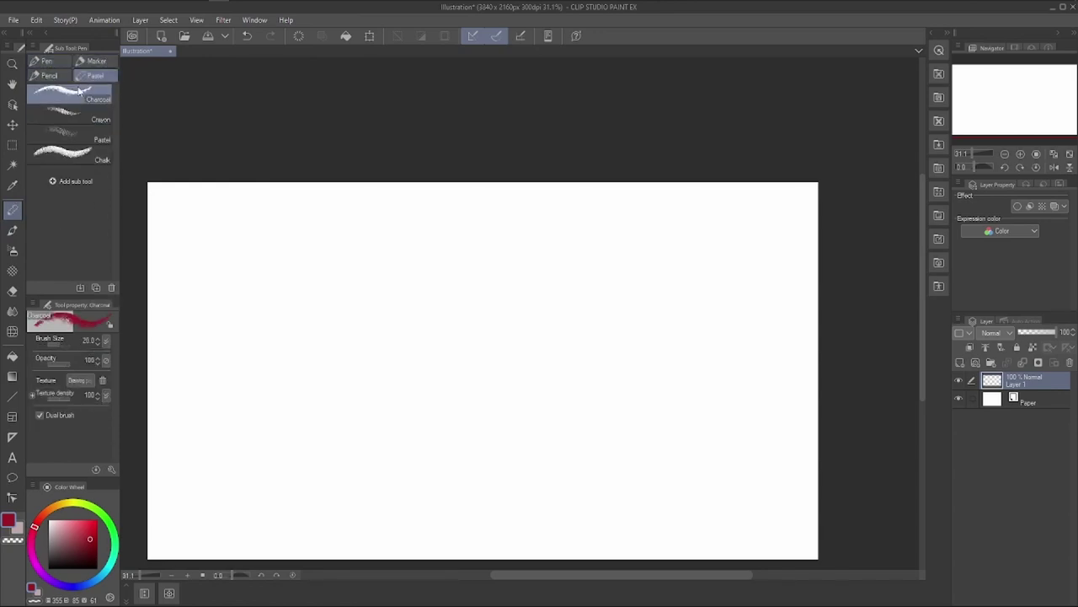
# Move the Watercolor, Thick paint and India ink groups from the Brush tool into the Pen tool.
pyautogui.click(12, 230)
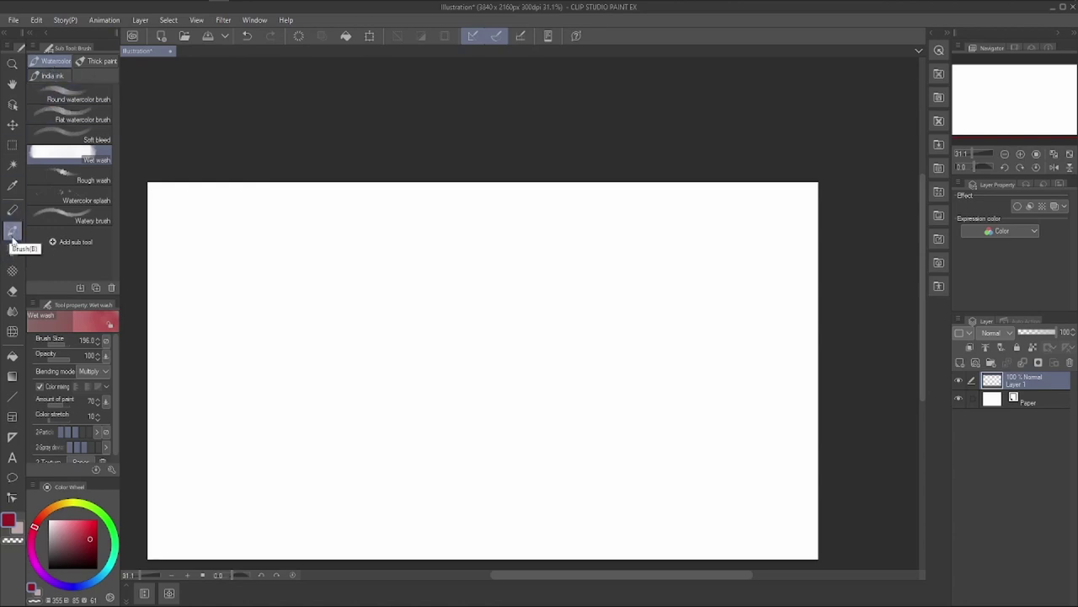
pyautogui.moveTo(14, 240)
pyautogui.mouseDown()
pyautogui.moveTo(50, 63)
pyautogui.moveTo(20, 212)
pyautogui.mouseUp()
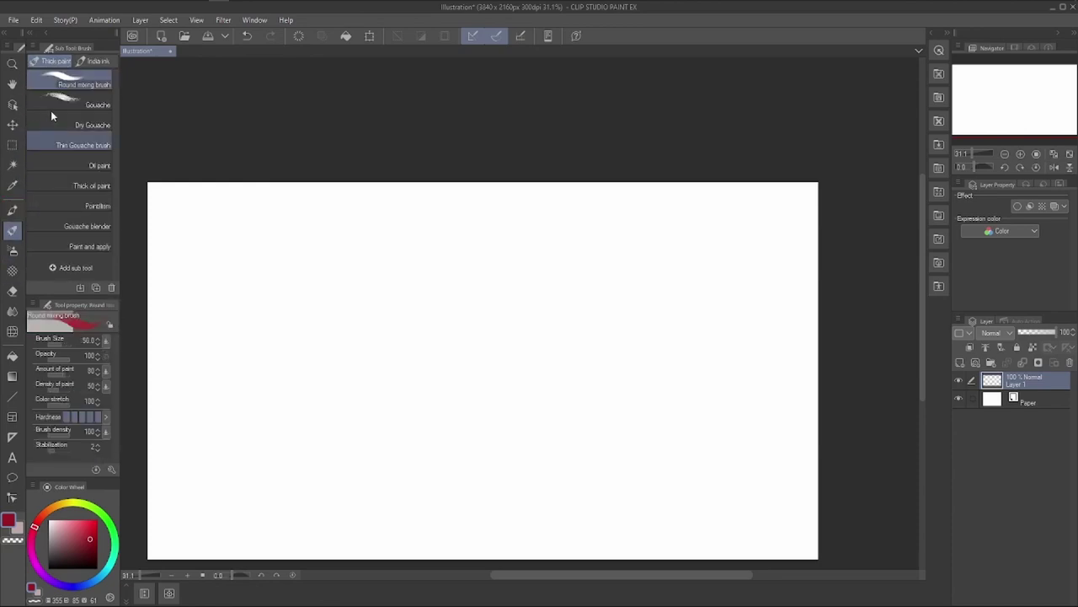
pyautogui.click(84, 61)
pyautogui.moveTo(84, 61)
pyautogui.mouseDown()
pyautogui.moveTo(32, 145)
pyautogui.moveTo(13, 211)
pyautogui.mouseUp()
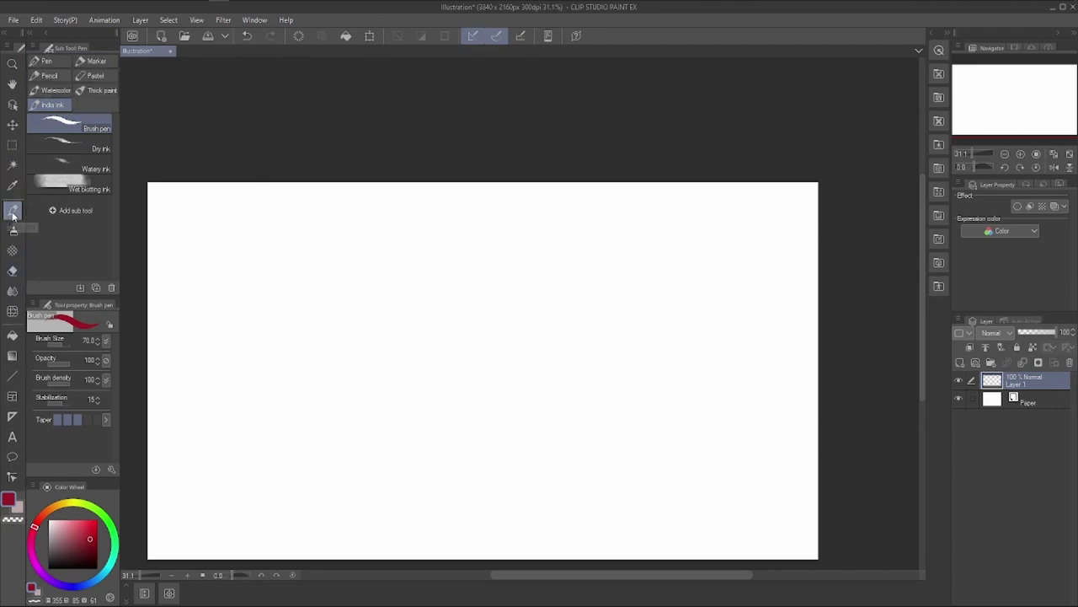
pyautogui.click(13, 245)
pyautogui.click(12, 209)
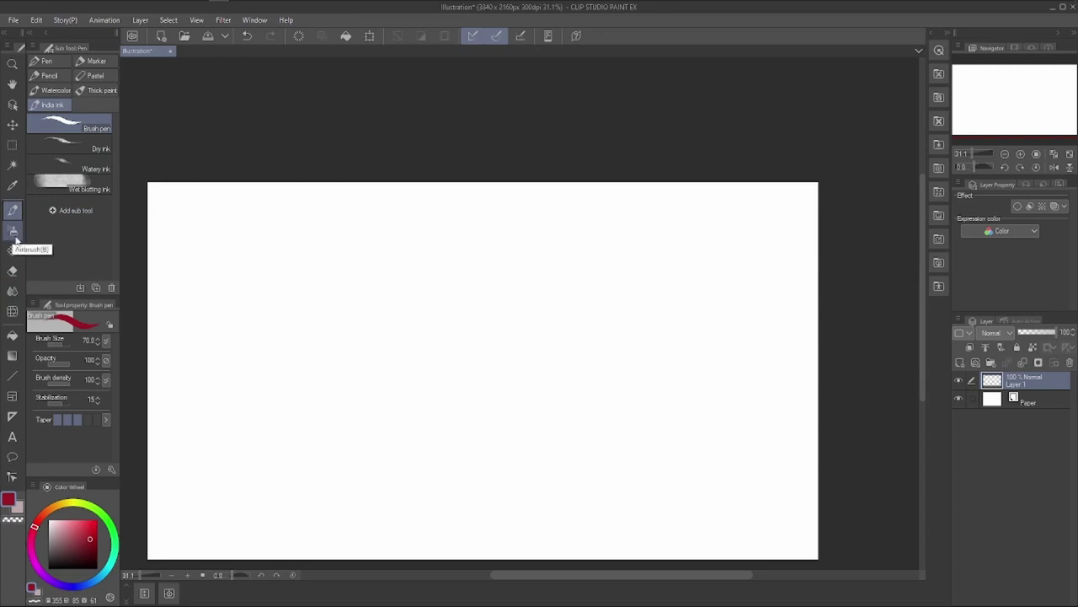
# Split the Pencil group off from the Pen tool as a separate tool between the Pen and Airbrush tools.
pyautogui.click(49, 75)
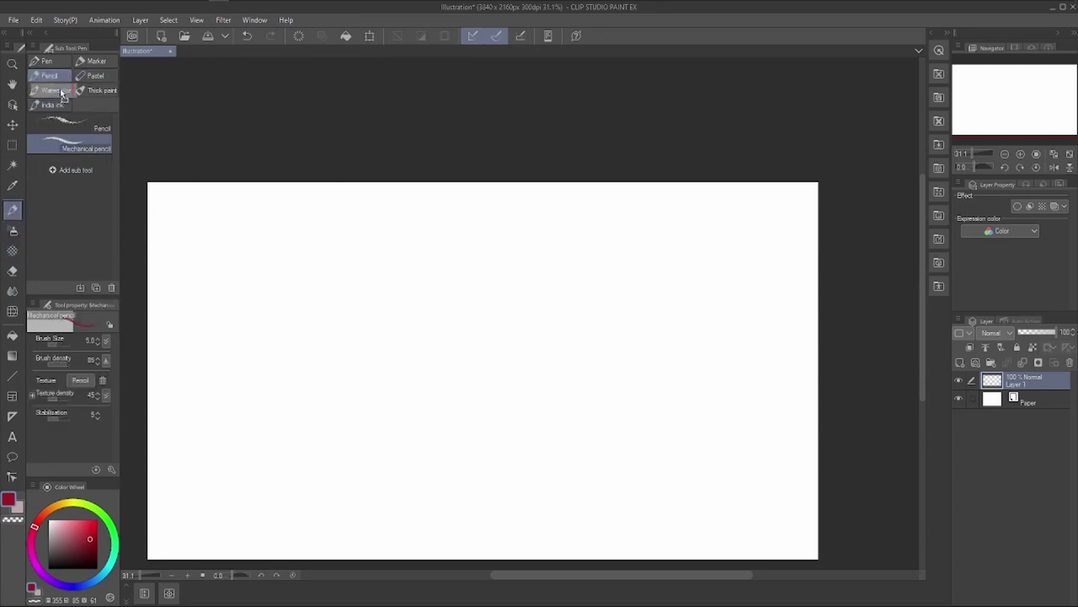
pyautogui.moveTo(12, 274); pyautogui.dragTo(10, 244)
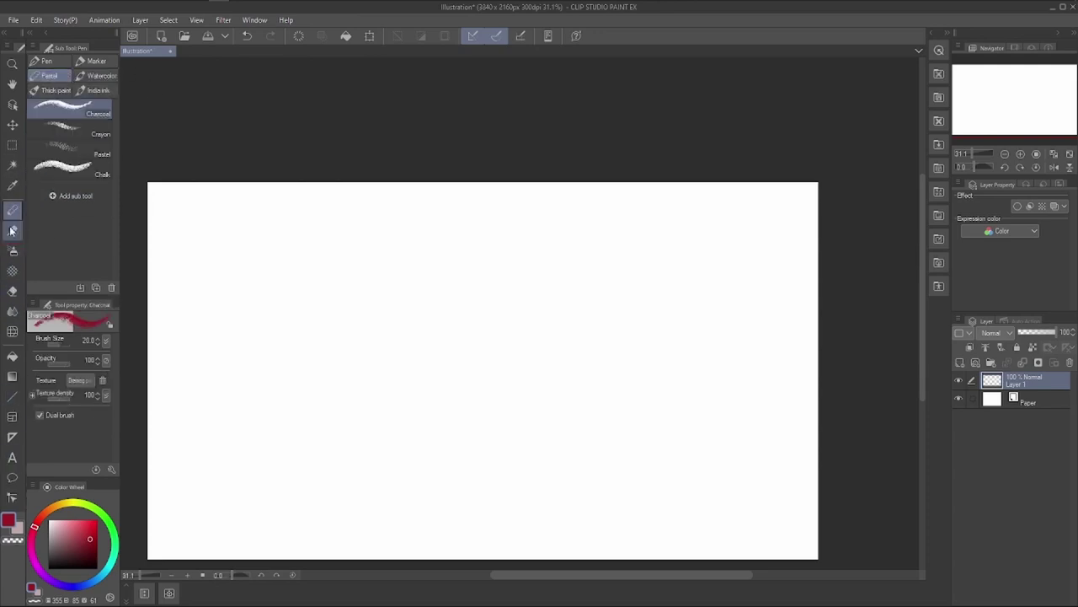
pyautogui.click(10, 247)
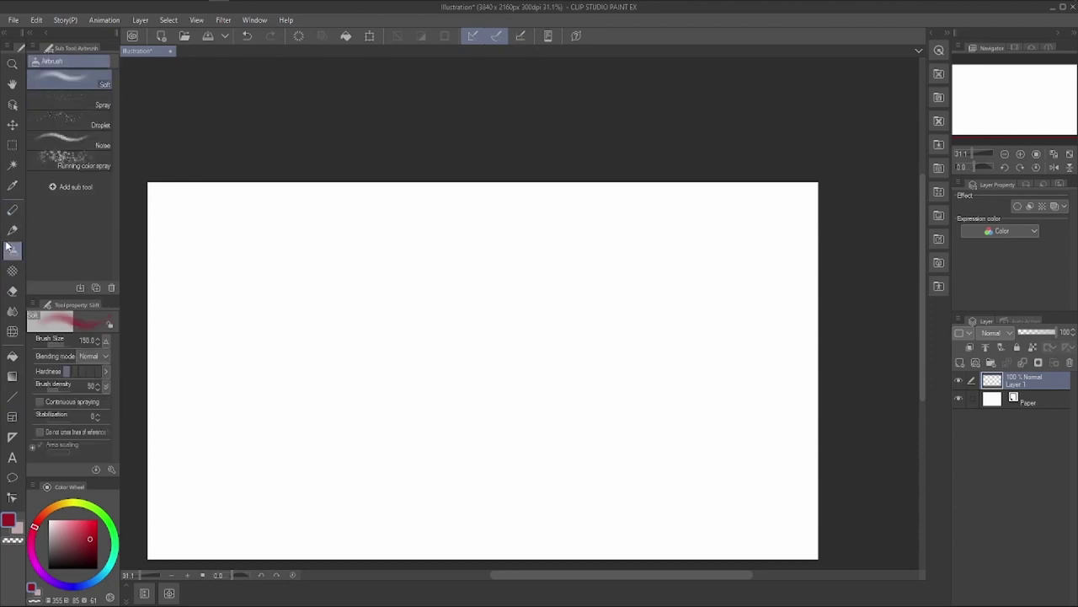
pyautogui.click(13, 229)
pyautogui.click(13, 210)
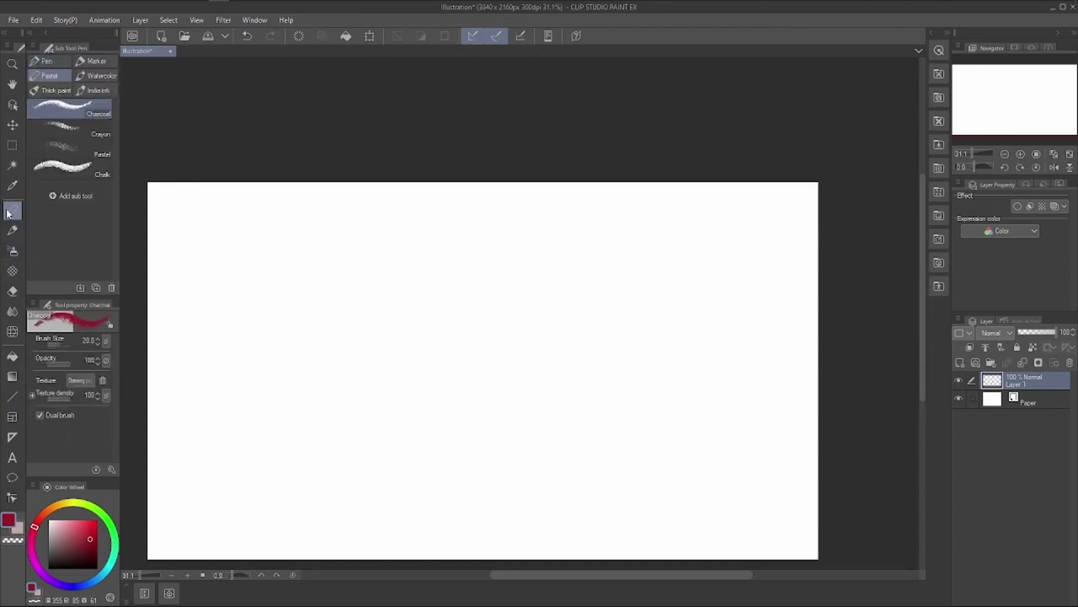
# Move the Thick paint, India ink and Watercolor groups into the Pencil tool and check the groups it holds.
pyautogui.click(51, 90)
pyautogui.moveTo(50, 103); pyautogui.dragTo(9, 238)
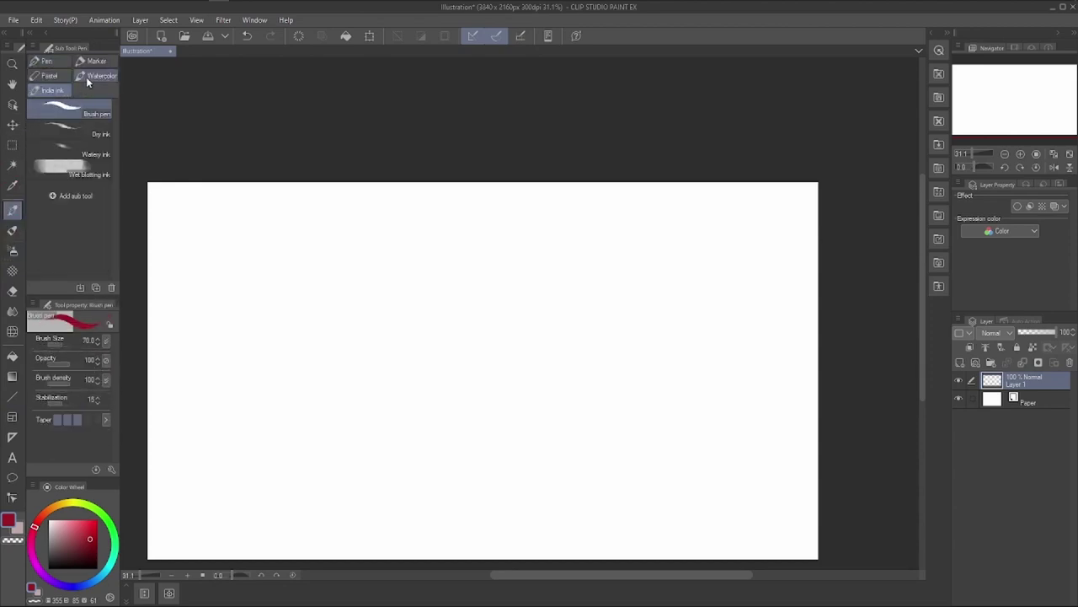
pyautogui.click(88, 77)
pyautogui.moveTo(89, 76)
pyautogui.mouseDown()
pyautogui.moveTo(7, 238)
pyautogui.moveTo(12, 210)
pyautogui.mouseUp()
pyautogui.click(12, 231)
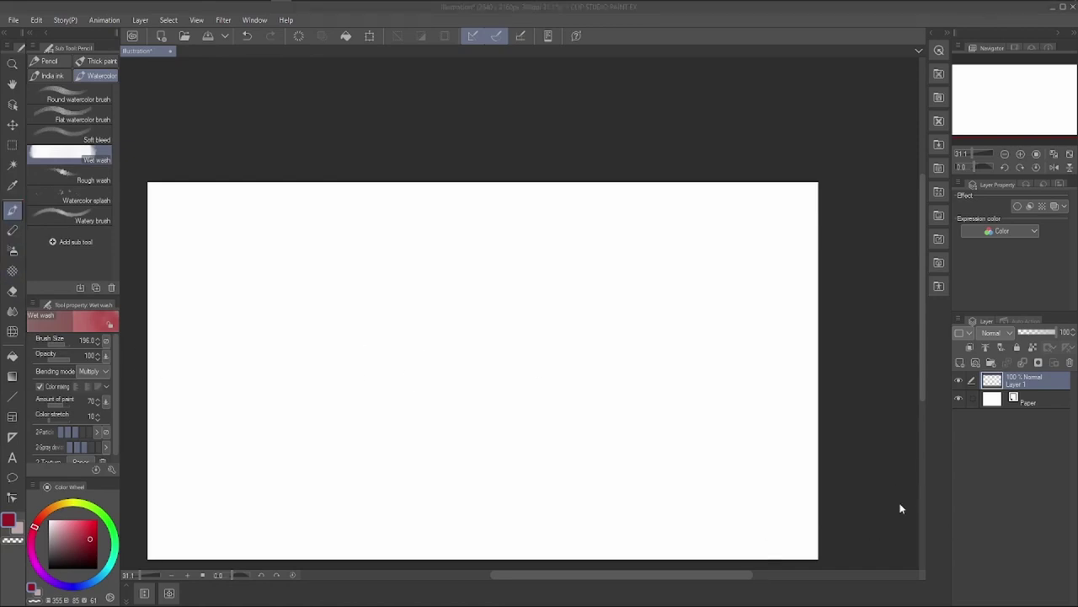
pyautogui.click(49, 61)
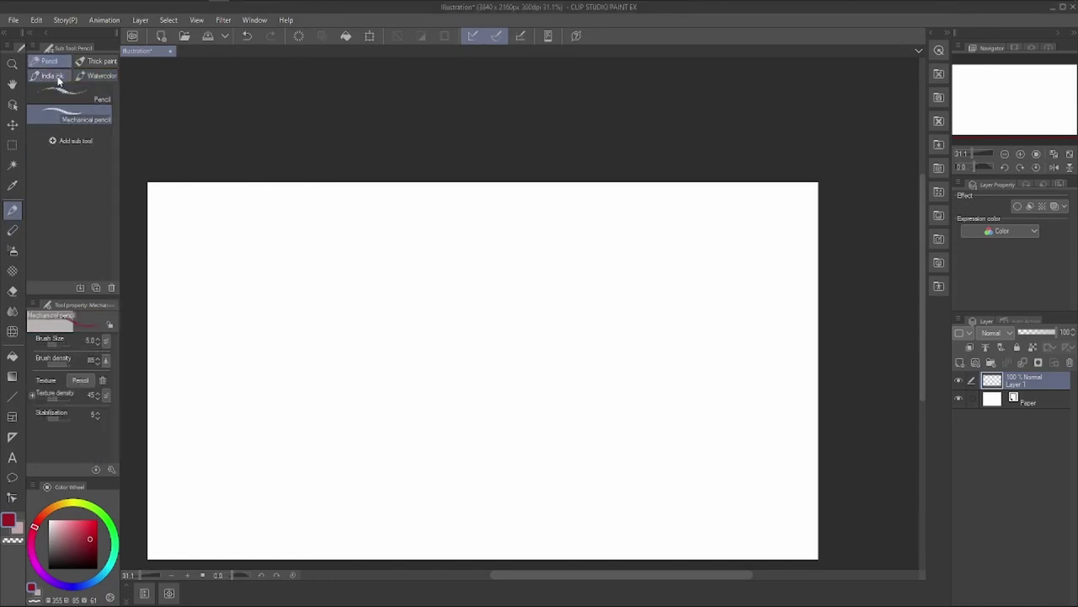
pyautogui.click(97, 61)
pyautogui.click(53, 75)
pyautogui.click(49, 61)
pyautogui.click(12, 230)
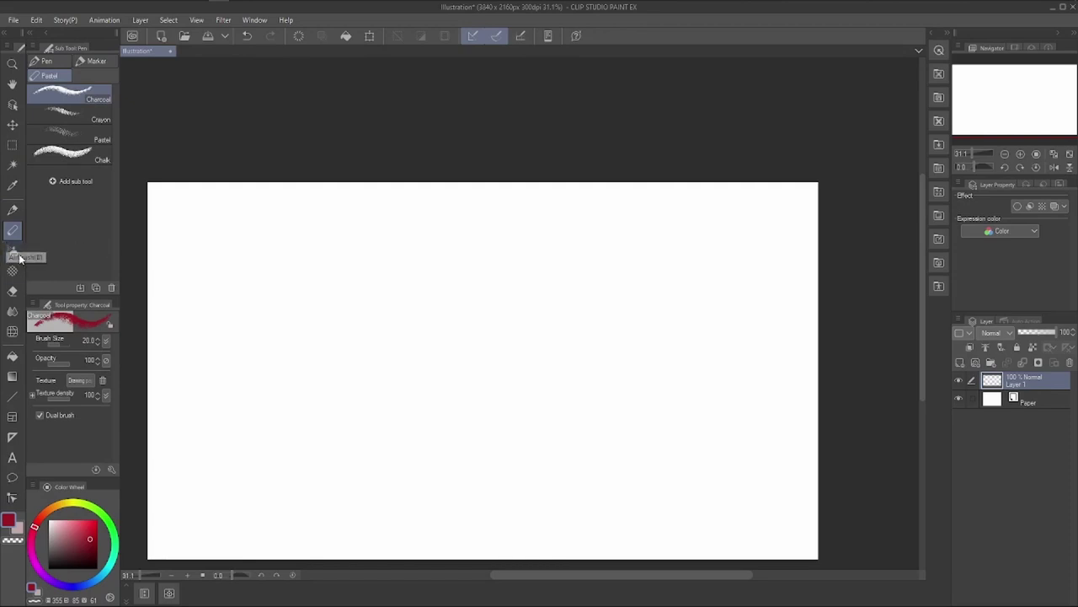
# Scribble on Layer 1 with the Soft airbrush and add a diagonal streak with Running color spray.
pyautogui.click(12, 250)
pyautogui.moveTo(202, 289); pyautogui.dragTo(446, 251)
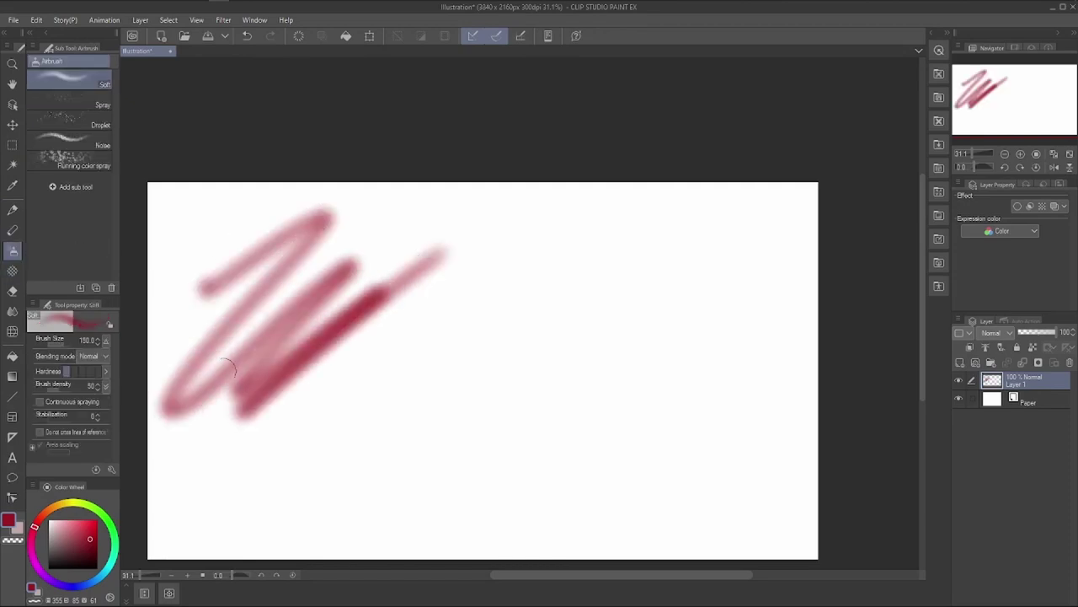
pyautogui.moveTo(249, 417); pyautogui.dragTo(379, 312)
pyautogui.click(72, 160)
pyautogui.moveTo(261, 497)
pyautogui.mouseDown()
pyautogui.moveTo(506, 300)
pyautogui.moveTo(544, 282)
pyautogui.mouseUp()
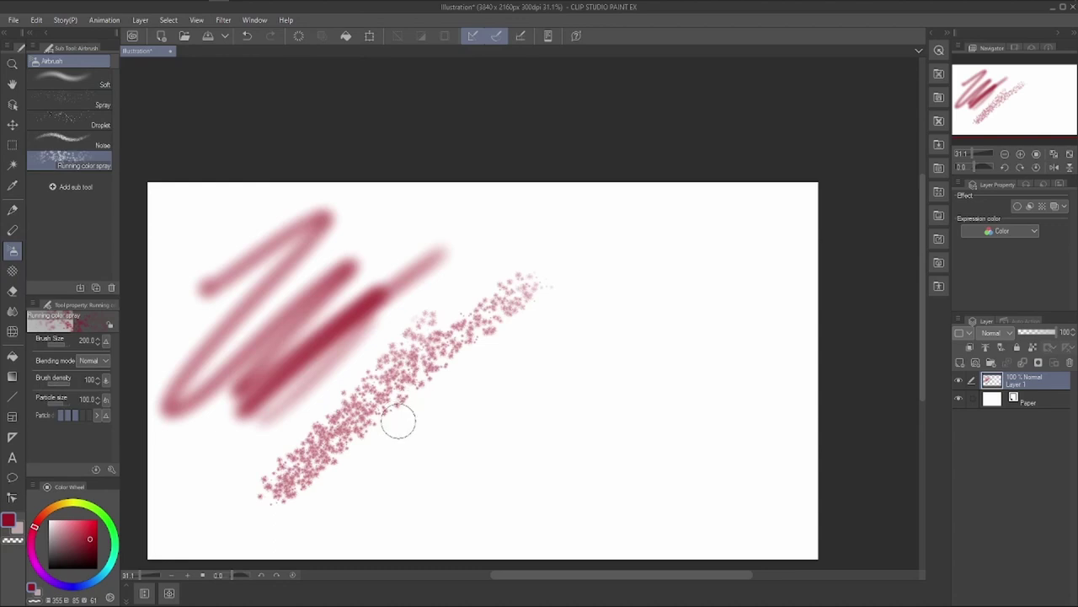
# Draw zigzag strokes with the Gauze and Cross-hatching (for tone scraping) decoration brushes beside the airbrush marks.
pyautogui.click(14, 271)
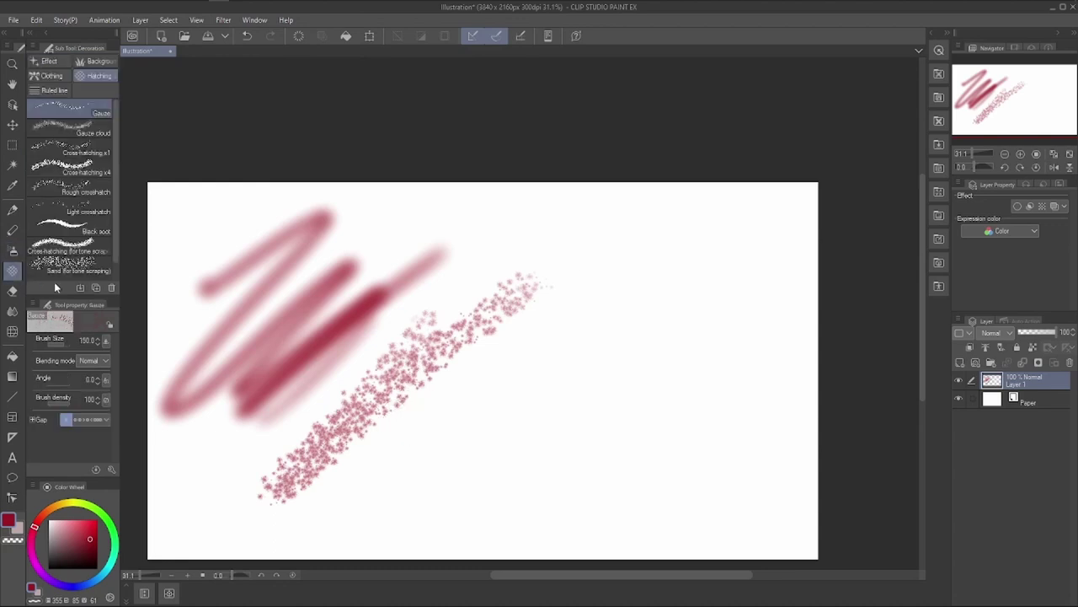
pyautogui.moveTo(461, 229)
pyautogui.mouseDown()
pyautogui.moveTo(455, 323)
pyautogui.moveTo(616, 259)
pyautogui.mouseUp()
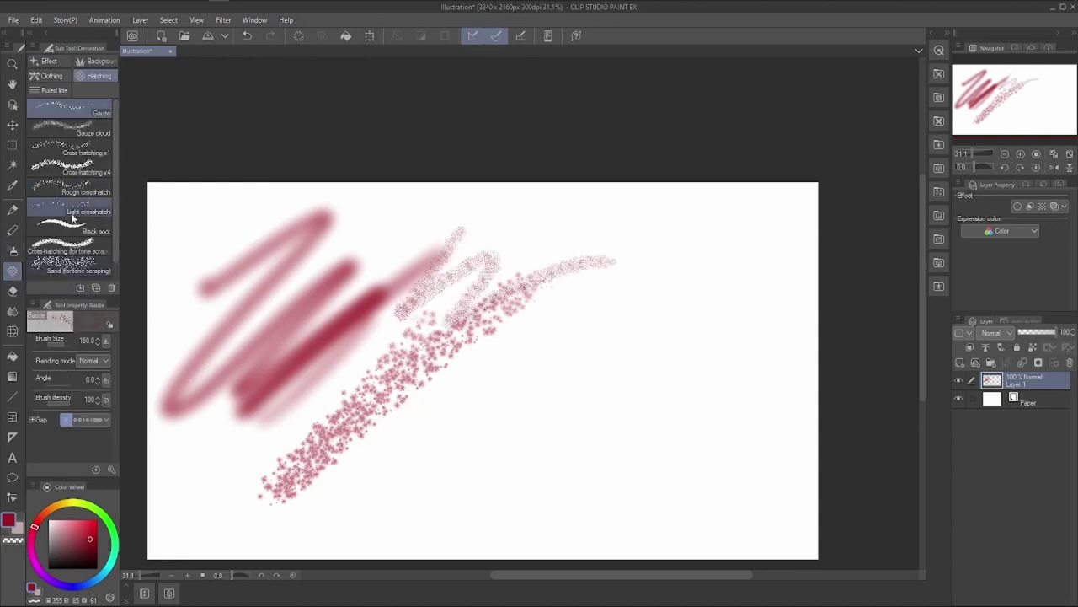
pyautogui.click(67, 246)
pyautogui.moveTo(582, 319)
pyautogui.mouseDown()
pyautogui.moveTo(542, 337)
pyautogui.moveTo(665, 321)
pyautogui.mouseUp()
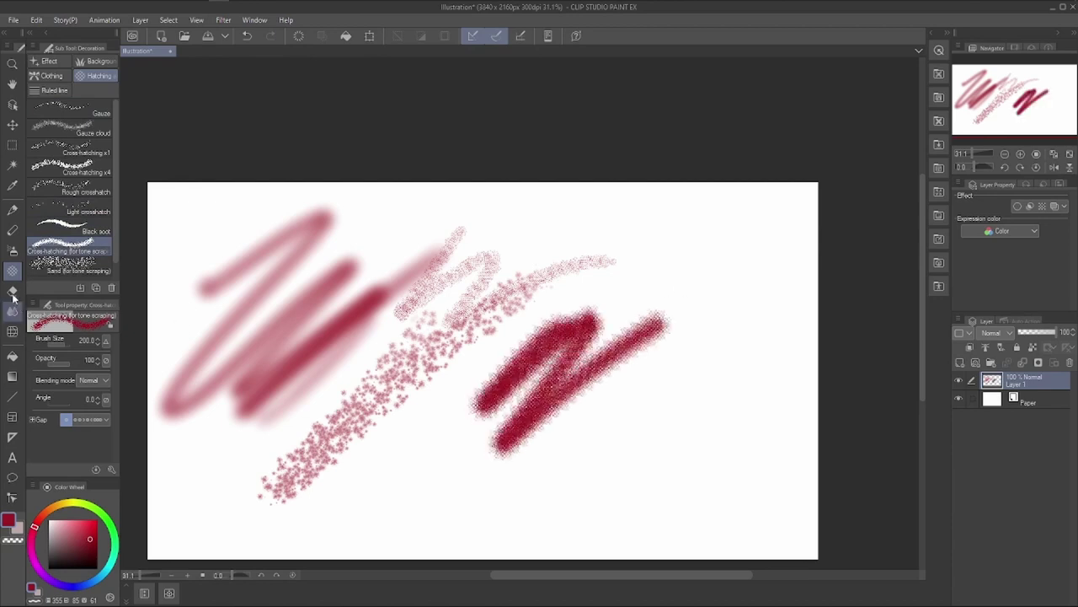
# Erase part of the soft airbrush scribble with the Kneaded eraser and smear the strokes with the Blend tool.
pyautogui.click(13, 291)
pyautogui.moveTo(270, 343)
pyautogui.mouseDown()
pyautogui.moveTo(253, 411)
pyautogui.moveTo(291, 346)
pyautogui.moveTo(287, 417)
pyautogui.mouseUp()
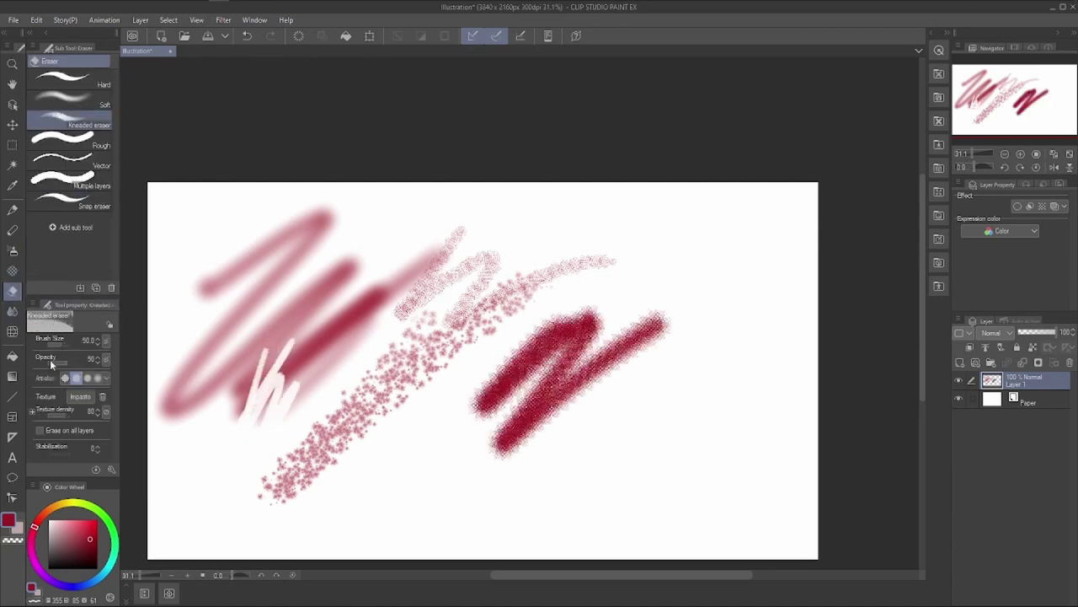
pyautogui.click(13, 311)
pyautogui.moveTo(333, 238)
pyautogui.mouseDown()
pyautogui.moveTo(371, 253)
pyautogui.moveTo(472, 240)
pyautogui.mouseUp()
pyautogui.moveTo(505, 330); pyautogui.dragTo(409, 371)
pyautogui.moveTo(476, 363)
pyautogui.mouseDown()
pyautogui.moveTo(518, 428)
pyautogui.moveTo(506, 476)
pyautogui.mouseUp()
pyautogui.moveTo(472, 392); pyautogui.dragTo(497, 472)
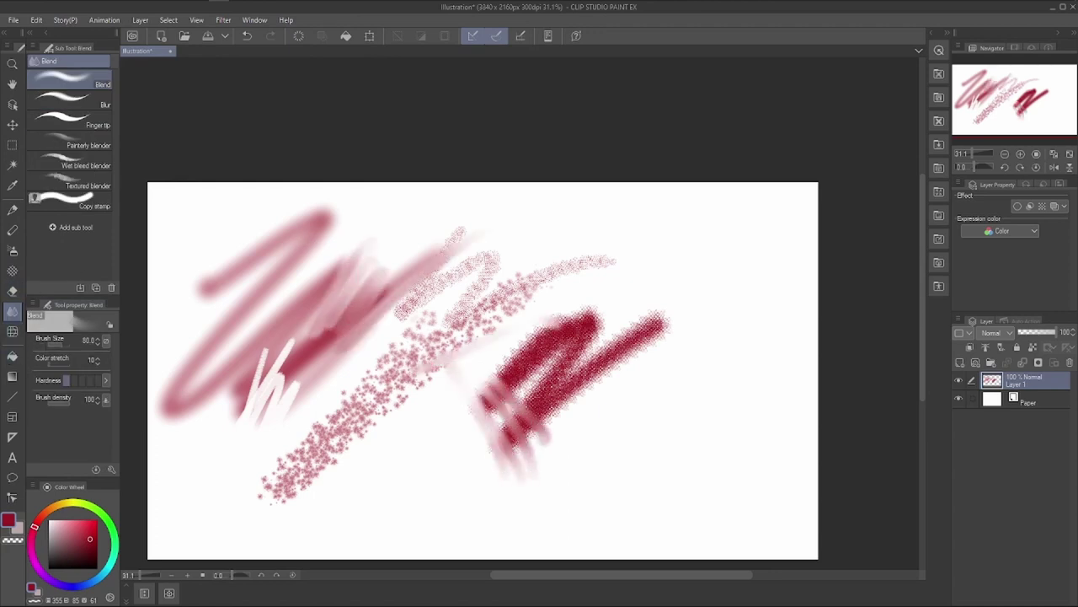
# Distort the airbrush strokes into zigzags with Liquify, and clear everything drawn on Layer 1.
pyautogui.click(12, 331)
pyautogui.moveTo(274, 316)
pyautogui.mouseDown()
pyautogui.moveTo(288, 401)
pyautogui.moveTo(301, 372)
pyautogui.moveTo(289, 315)
pyautogui.moveTo(300, 221)
pyautogui.moveTo(375, 486)
pyautogui.moveTo(329, 226)
pyautogui.moveTo(394, 471)
pyautogui.moveTo(346, 229)
pyautogui.moveTo(425, 456)
pyautogui.mouseUp()
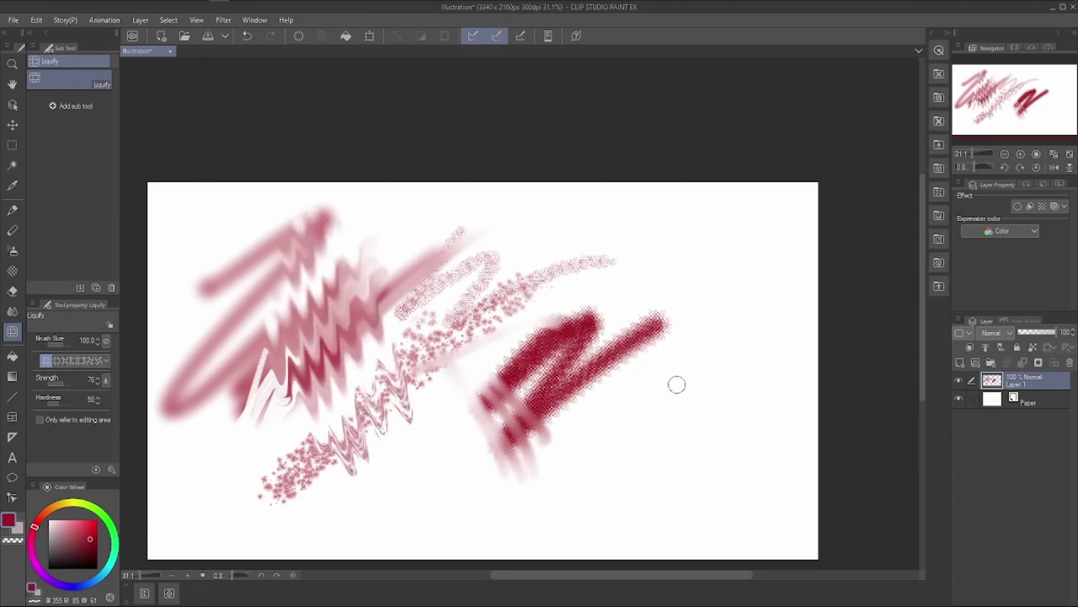
pyautogui.click(12, 209)
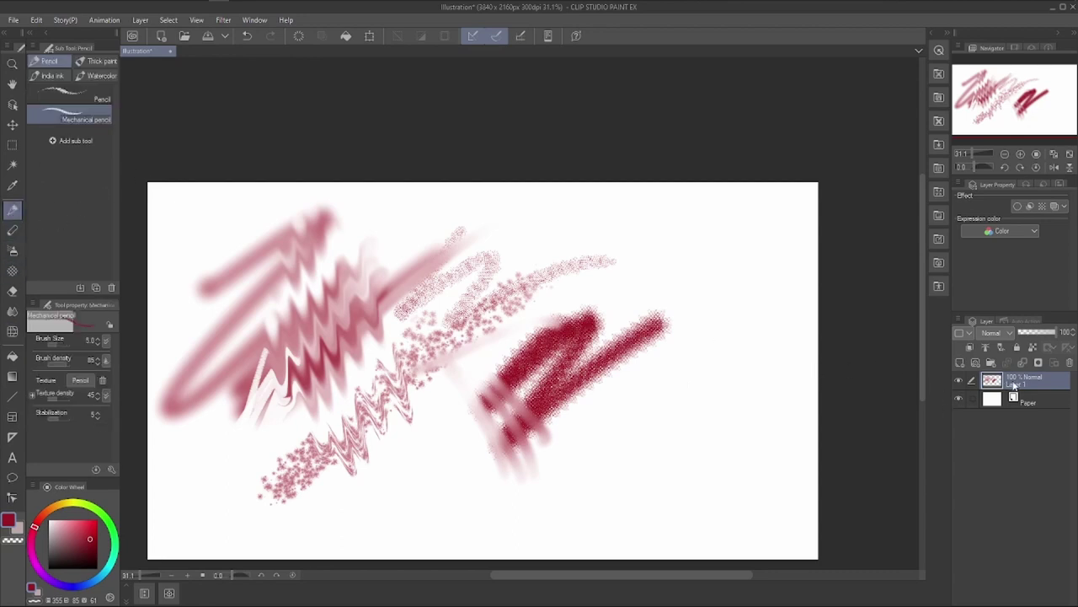
pyautogui.press('Delete')
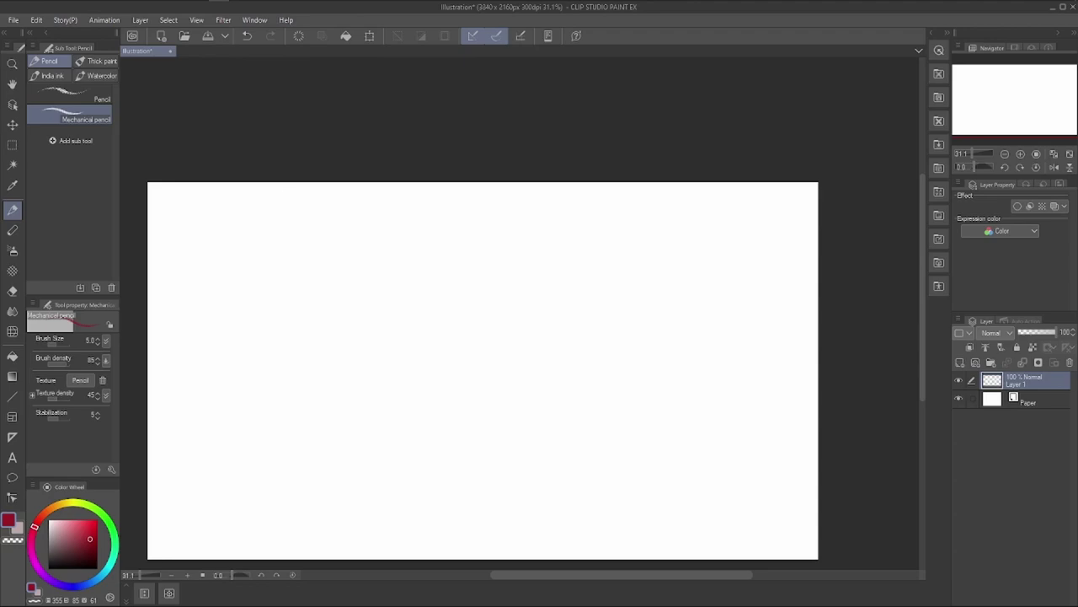
# Switch to CLIP STUDIO, open CLIP STUDIO ASSETS and dismiss the text-input panel covering the page.
pyautogui.click(14, 19)
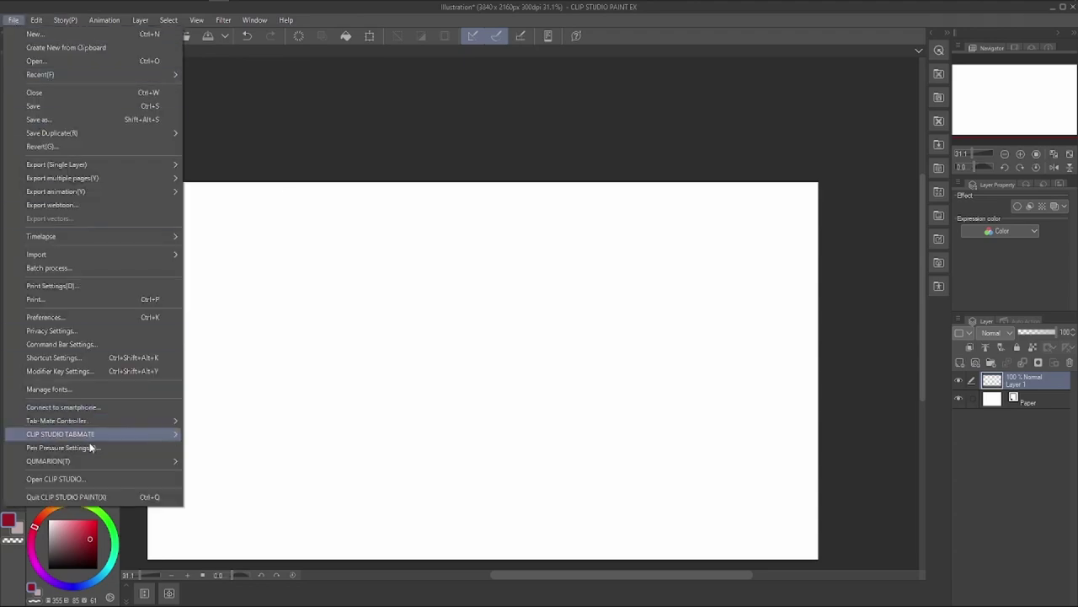
pyautogui.click(71, 479)
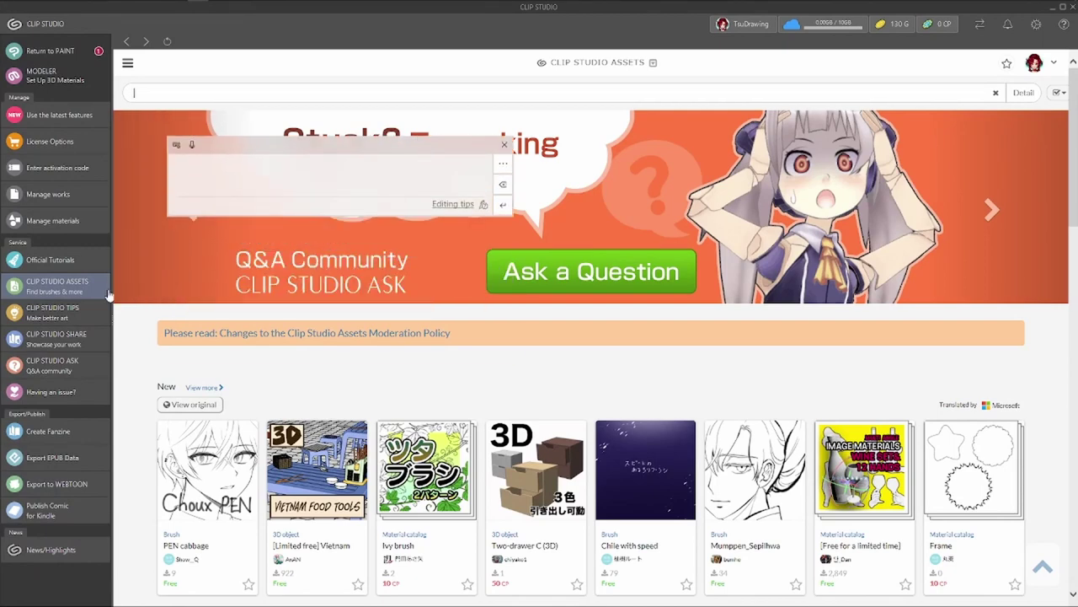
pyautogui.click(505, 145)
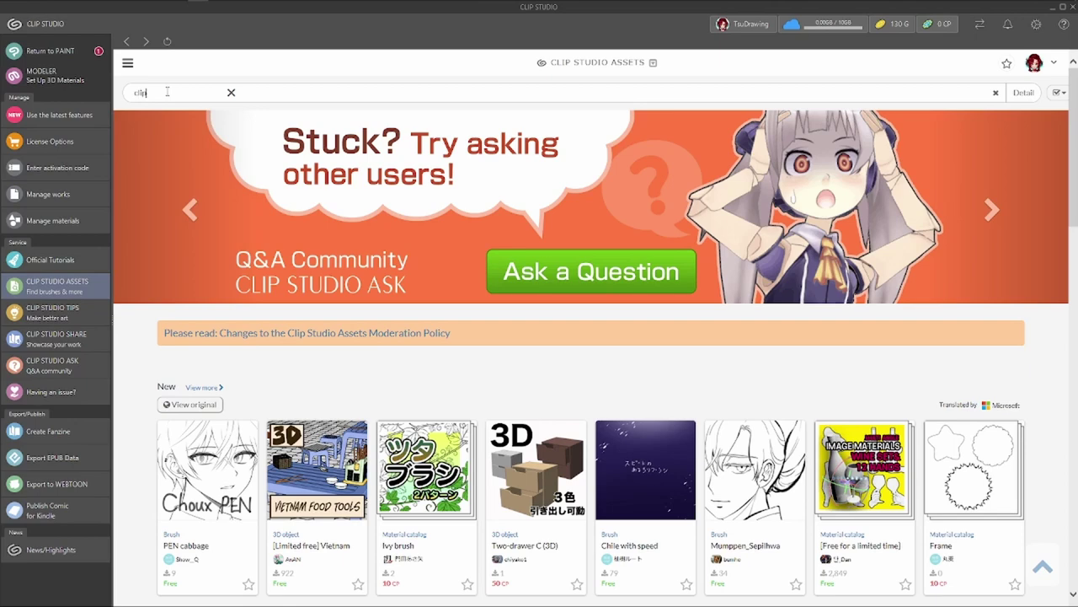
# Search the assets for "clip" and "studio", limited to materials from the Official user.
pyautogui.press('Return')
pyautogui.write('studio')
pyautogui.press('Return')
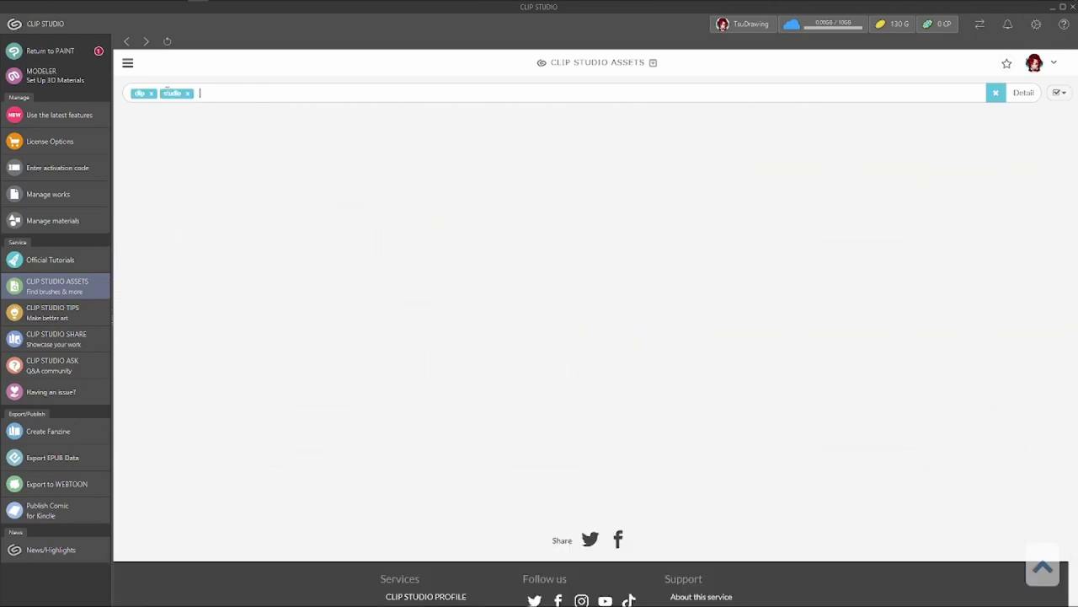
pyautogui.click(1013, 98)
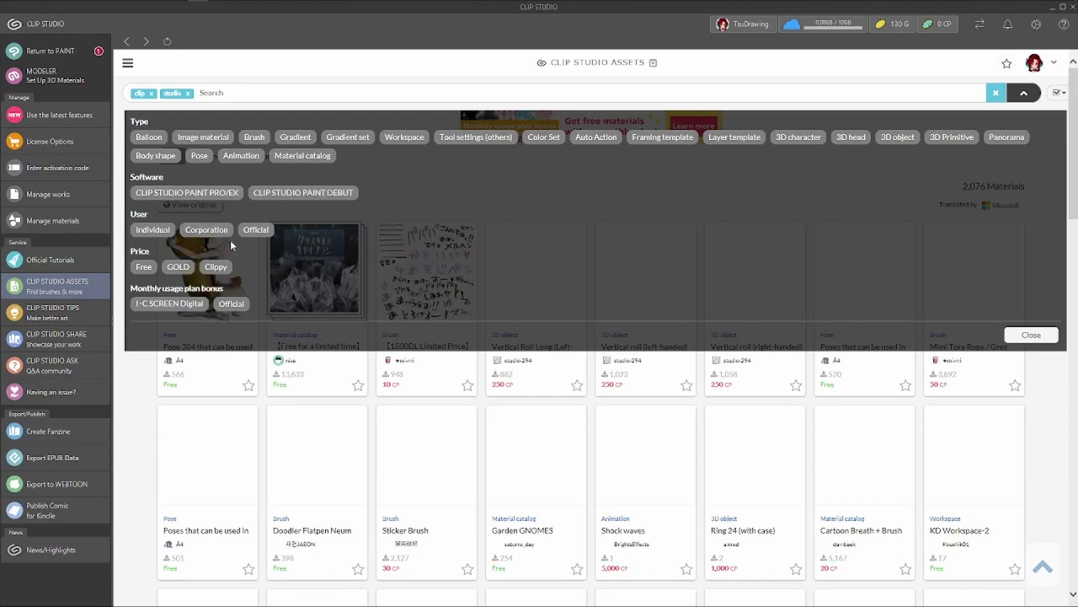
pyautogui.click(256, 229)
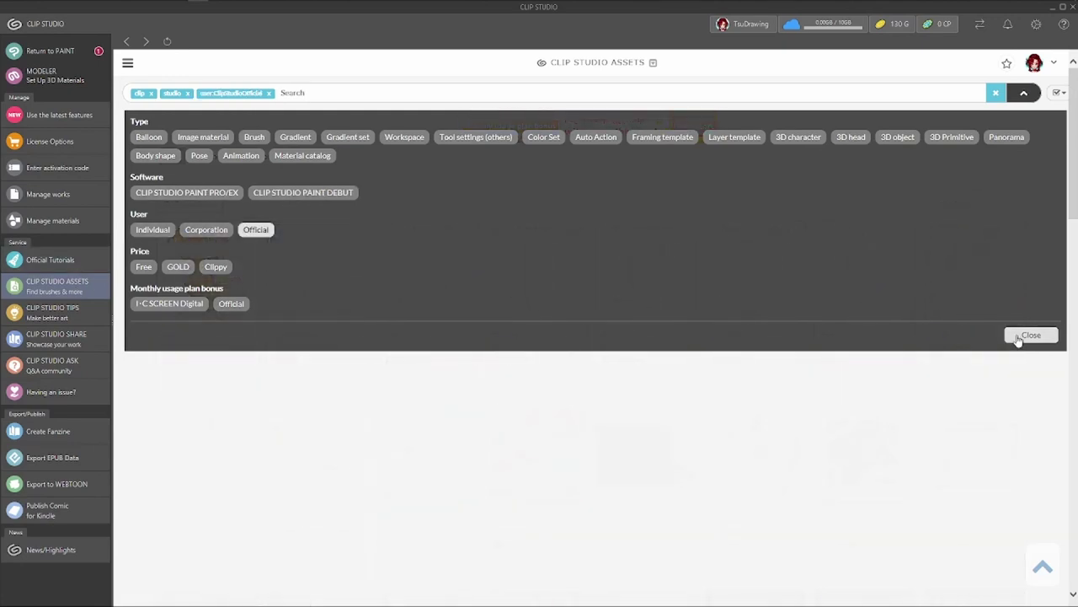
pyautogui.click(138, 441)
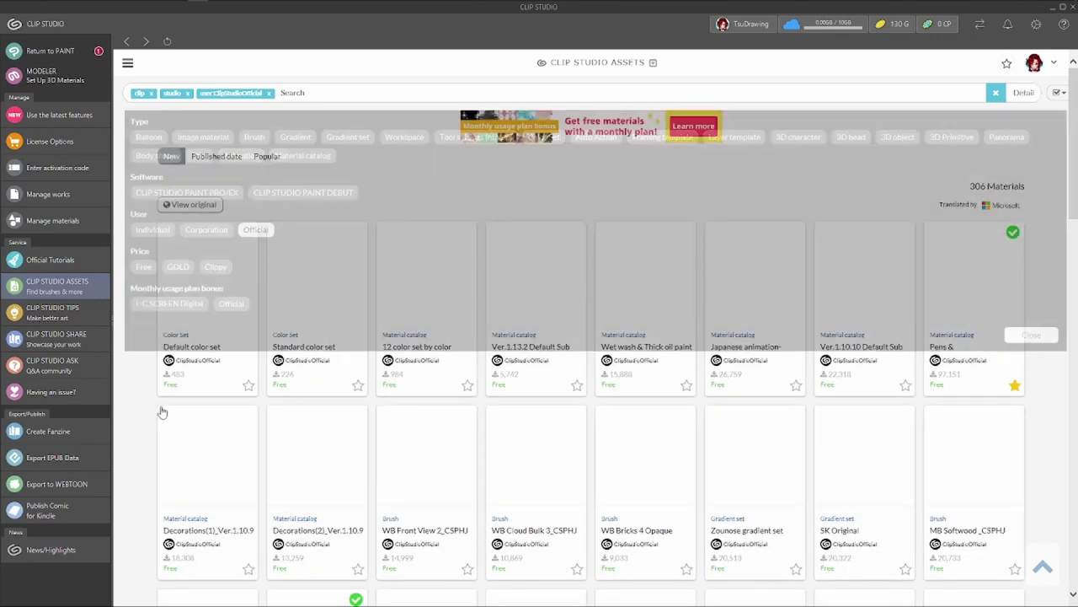
# Drop the keywords from the Official materials search, download the free Ver.1.13.2 Default Sub Tools catalog and check its data transfer.
pyautogui.click(192, 364)
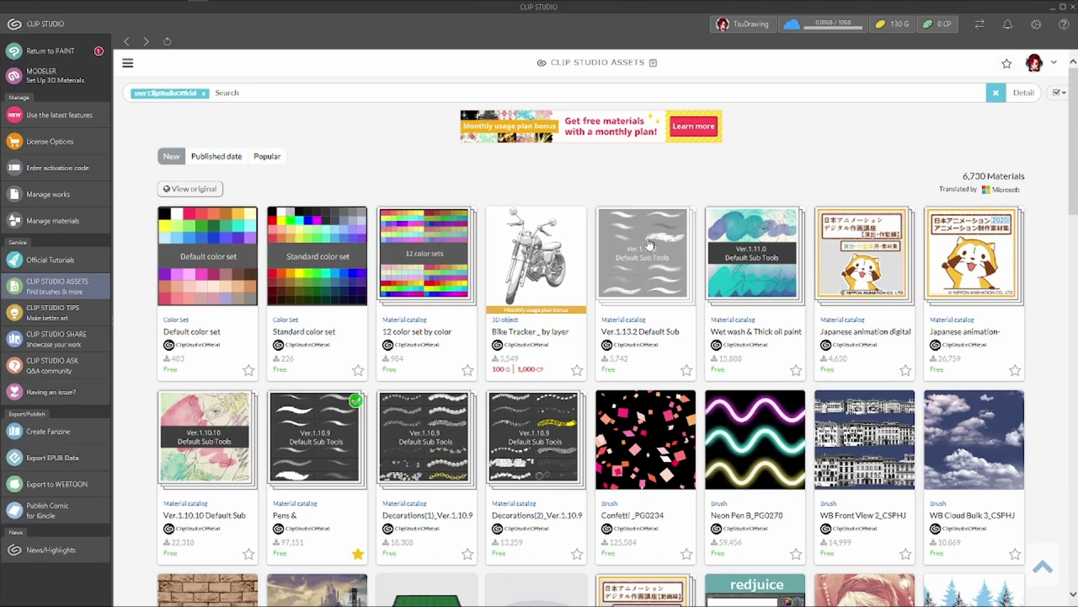
pyautogui.click(673, 288)
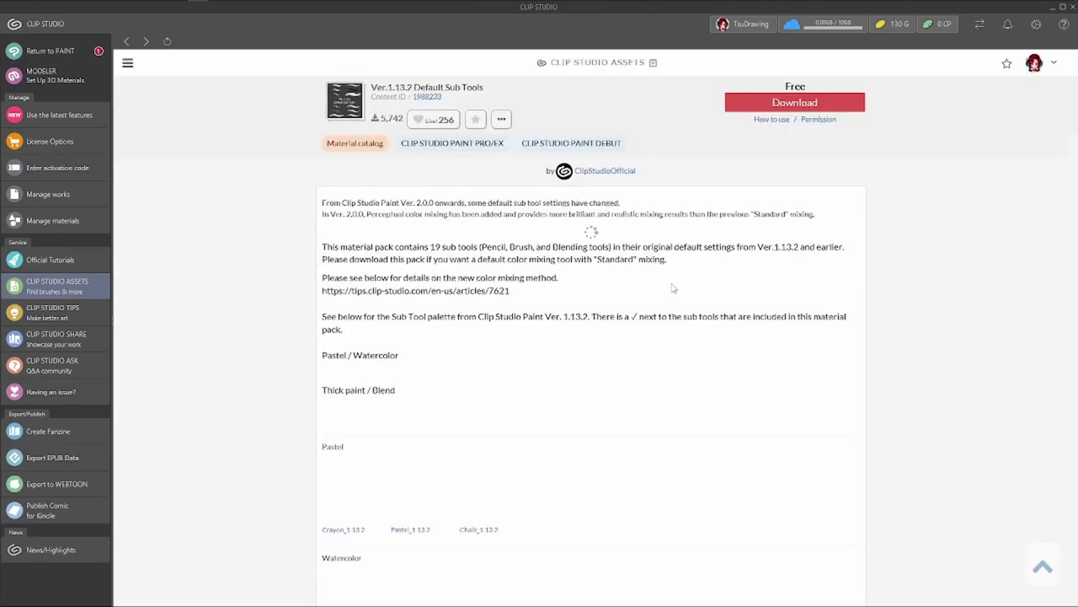
pyautogui.click(782, 105)
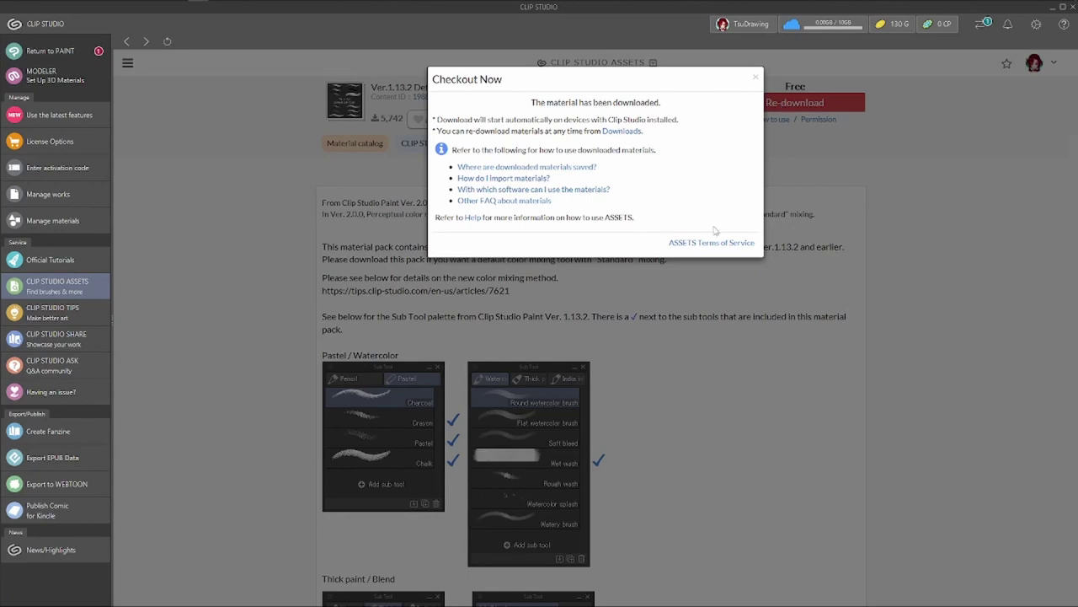
pyautogui.click(756, 79)
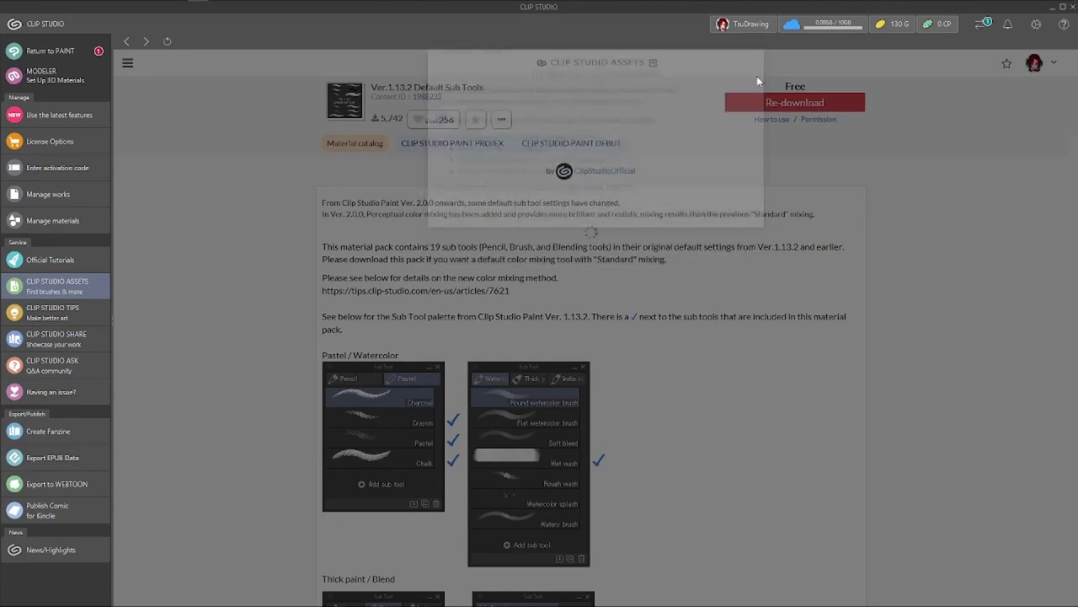
pyautogui.click(983, 25)
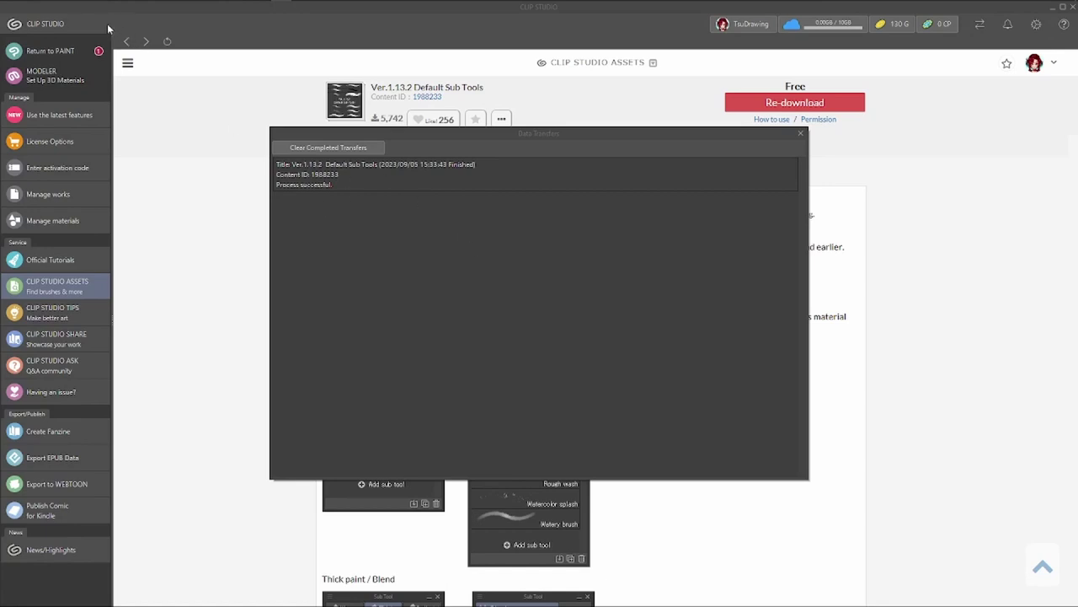
pyautogui.click(801, 133)
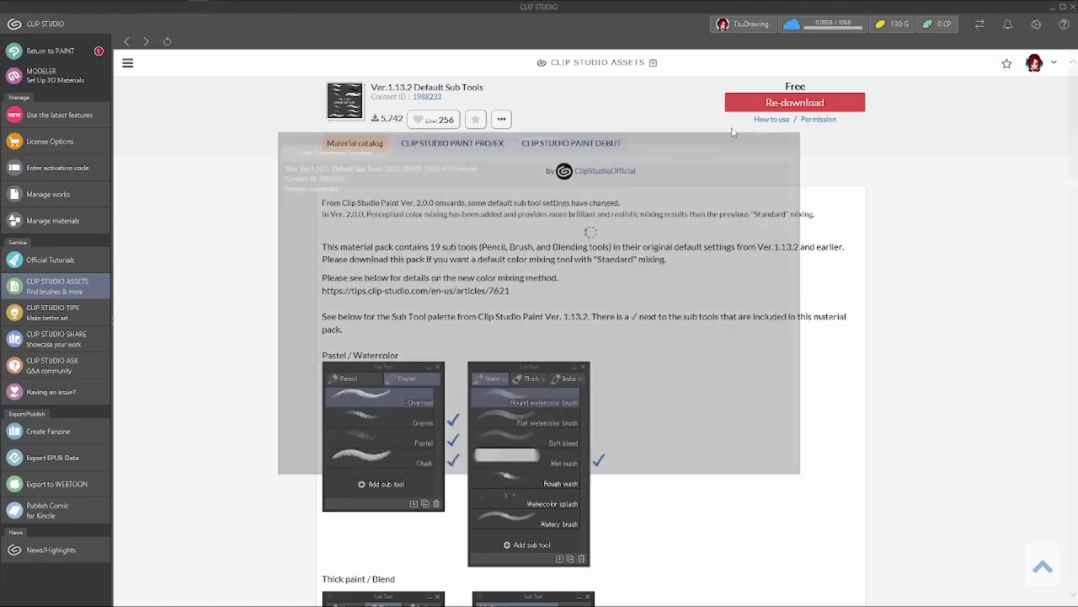
# Switch to Clip Studio Paint, show the downloaded Ver.1.13.2 Default Sub Tools folder among the materials and widen the material list and folder tree.
pyautogui.click(54, 51)
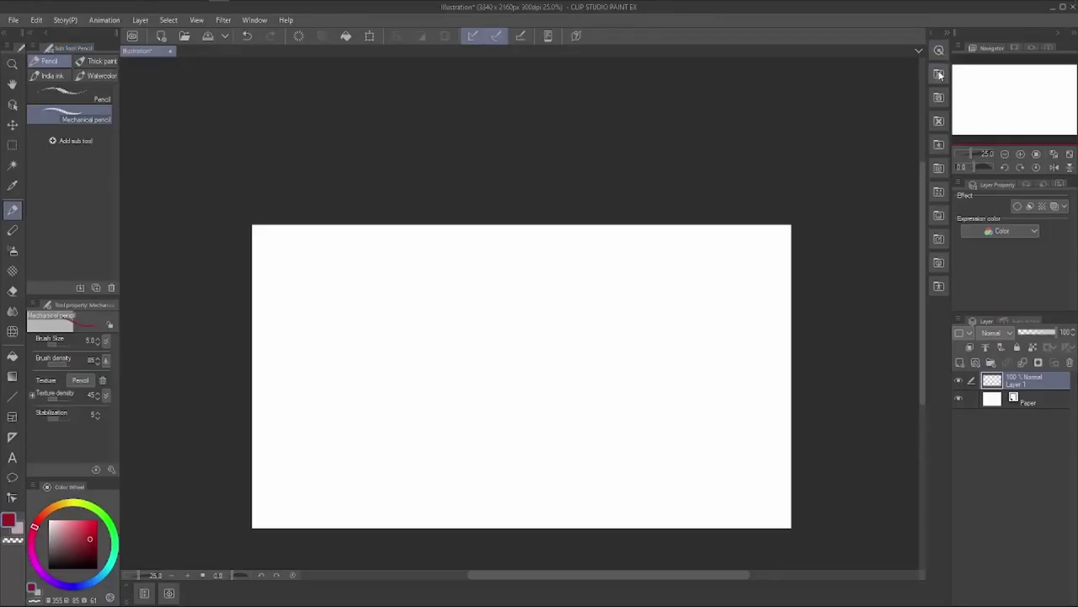
pyautogui.click(939, 147)
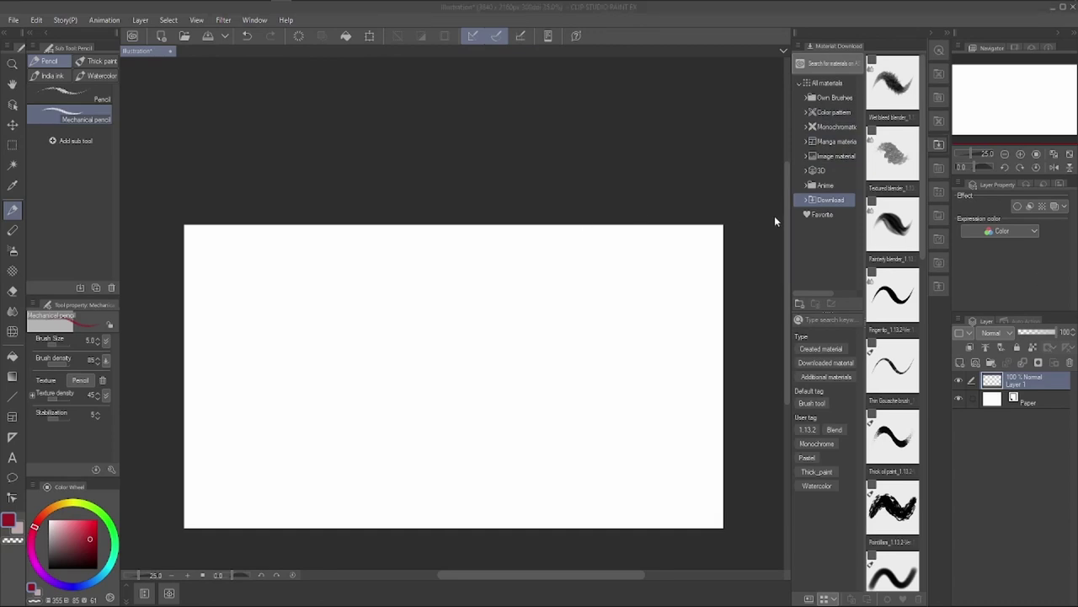
pyautogui.click(805, 200)
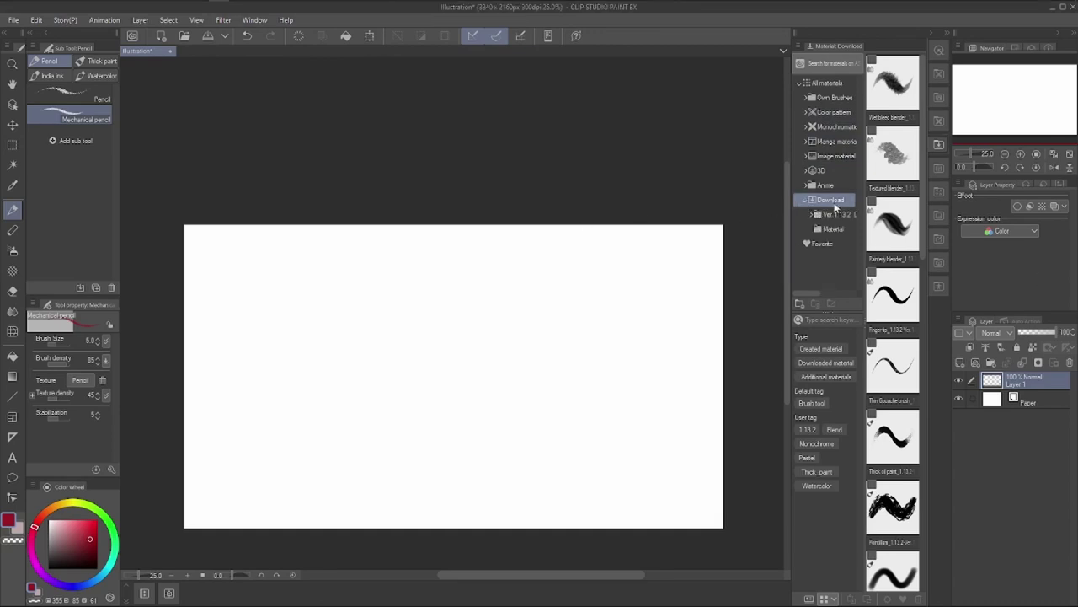
pyautogui.click(826, 214)
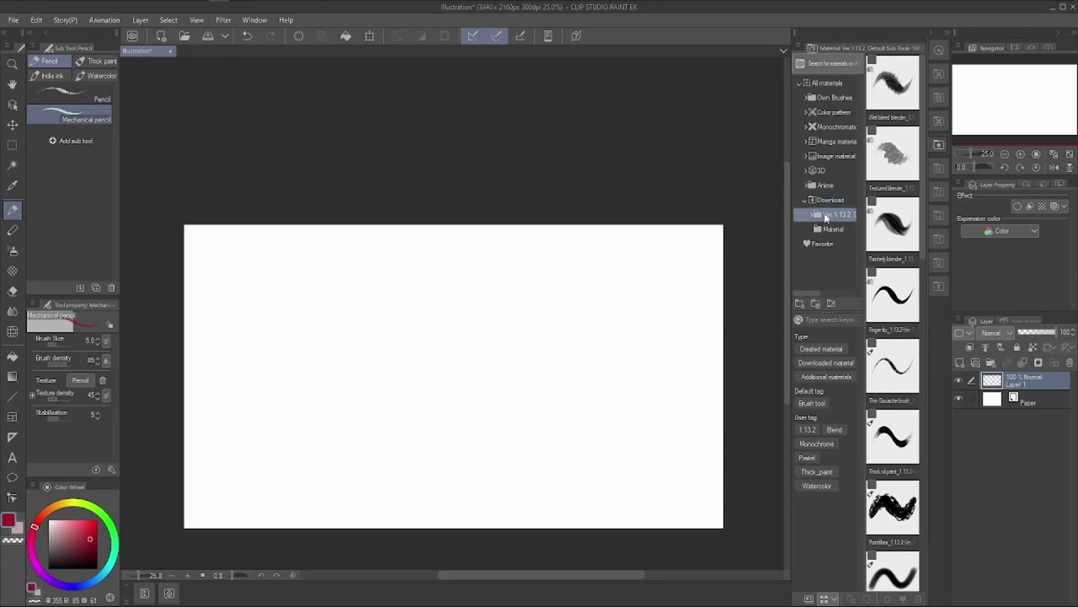
pyautogui.moveTo(794, 214); pyautogui.dragTo(720, 219)
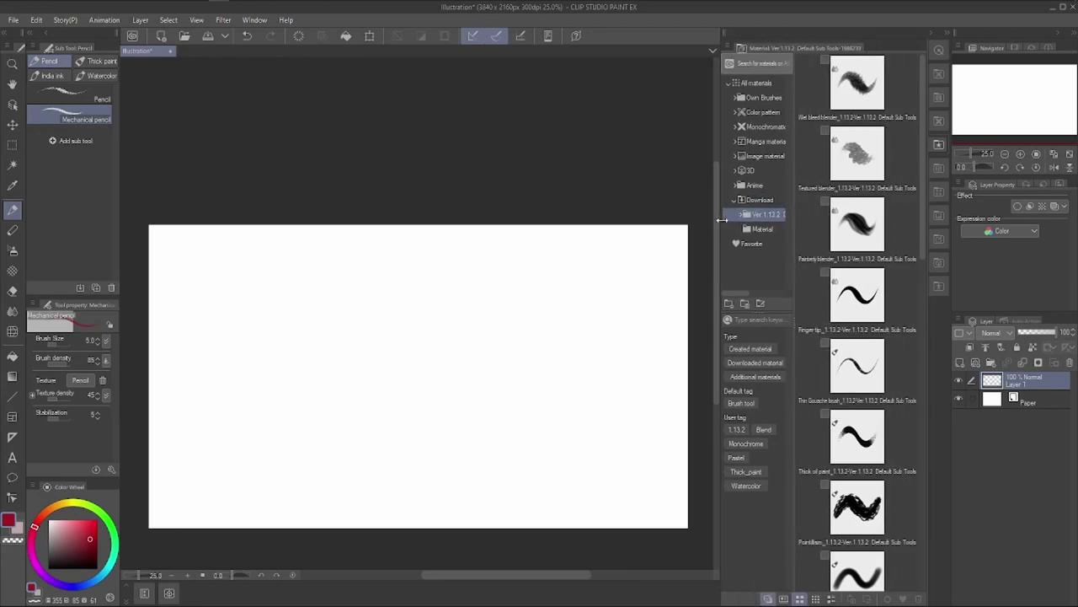
pyautogui.moveTo(793, 235); pyautogui.dragTo(819, 229)
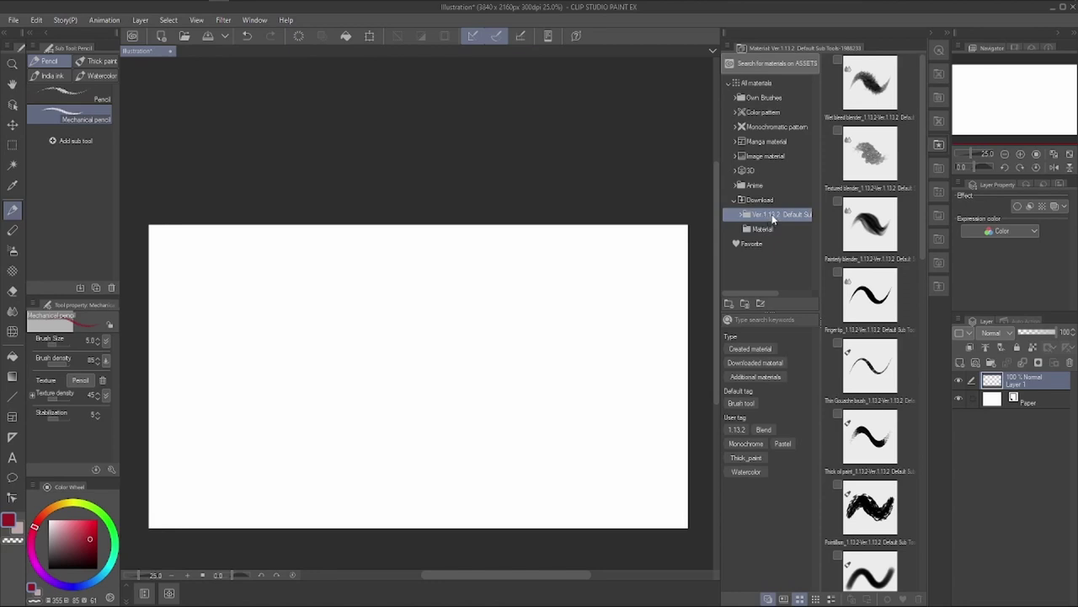
pyautogui.click(877, 242)
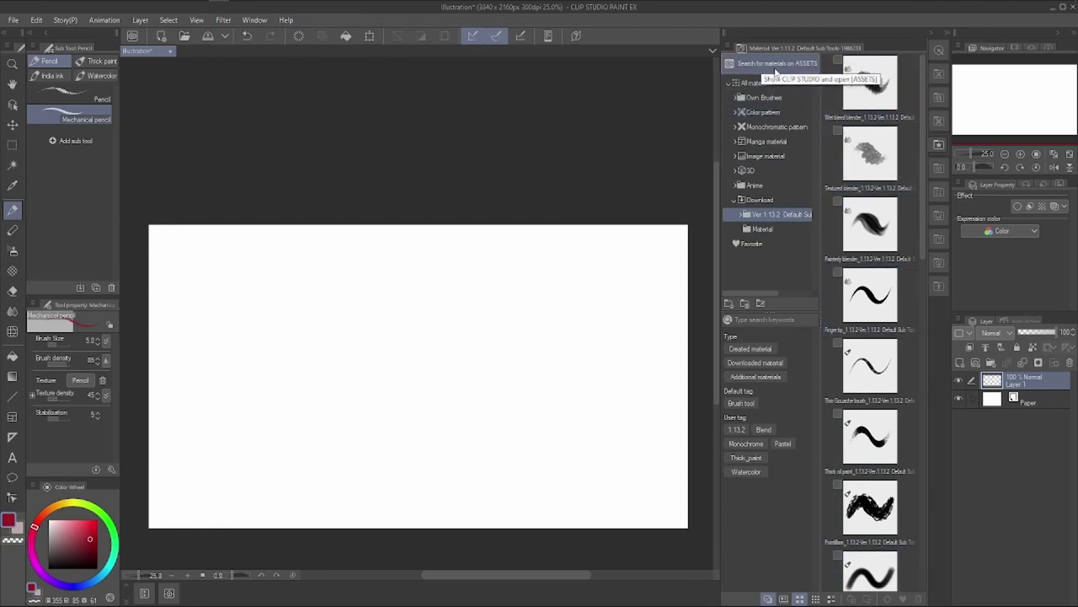
# Select the downloaded Textured blender material and scribble a thin zigzag on the canvas with the Mechanical pencil.
pyautogui.click(870, 153)
pyautogui.moveTo(456, 302)
pyautogui.mouseDown()
pyautogui.moveTo(519, 277)
pyautogui.moveTo(549, 381)
pyautogui.moveTo(530, 413)
pyautogui.moveTo(425, 444)
pyautogui.mouseUp()
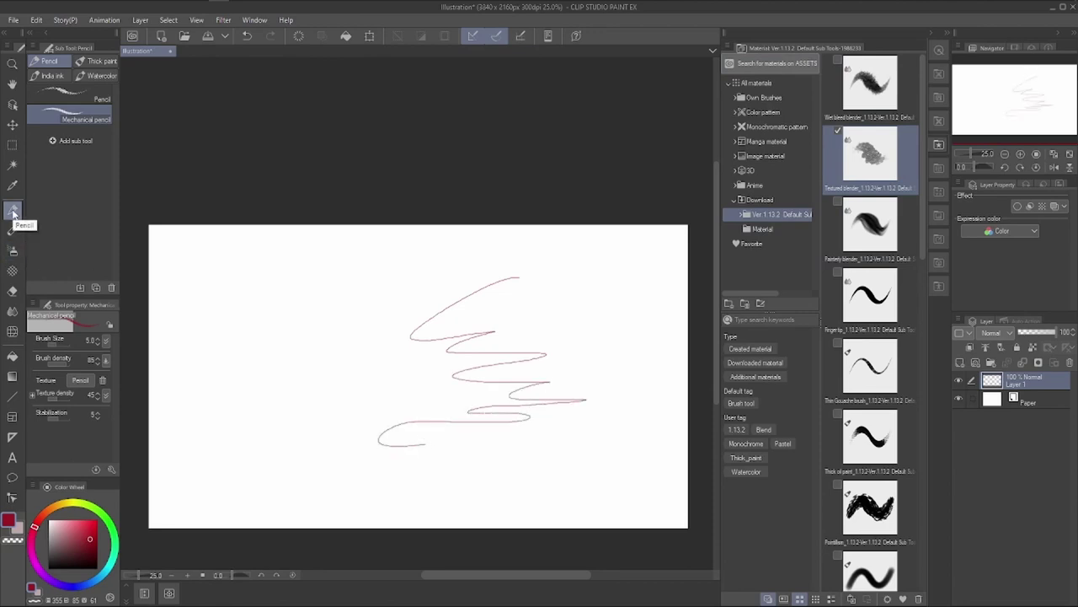
pyautogui.click(68, 95)
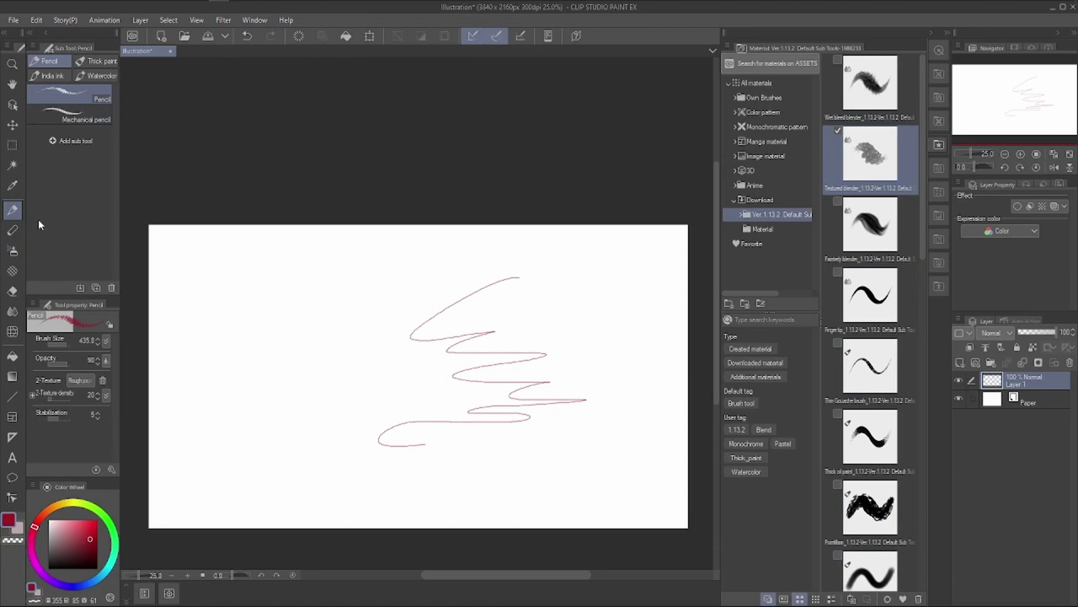
pyautogui.click(59, 117)
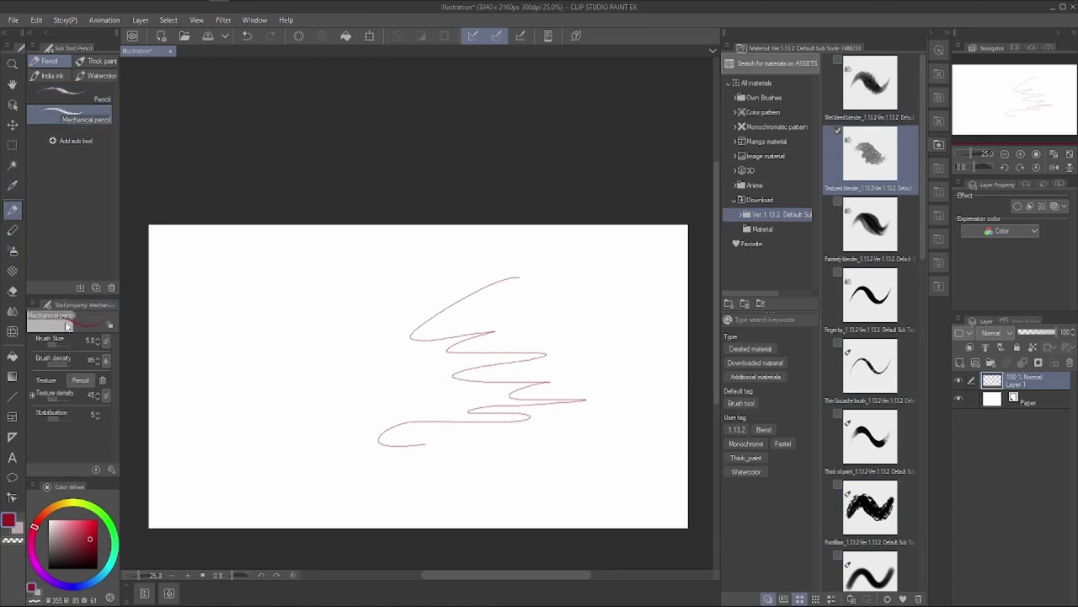
# Paint broad red patches around the zigzag with the Mechanical pencil at size 262.3, selecting the Wet bleed blender and Thin Gouache brush materials between strokes.
pyautogui.moveTo(269, 263)
pyautogui.mouseDown()
pyautogui.moveTo(330, 282)
pyautogui.moveTo(314, 314)
pyautogui.mouseUp()
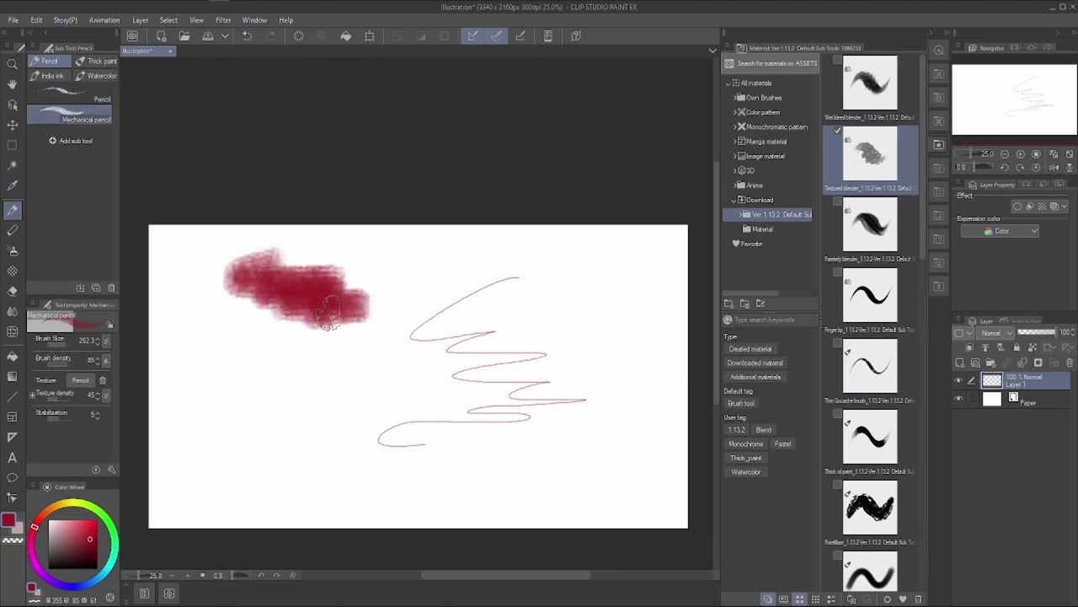
pyautogui.click(870, 82)
pyautogui.moveTo(585, 341)
pyautogui.mouseDown()
pyautogui.moveTo(551, 351)
pyautogui.moveTo(591, 379)
pyautogui.mouseUp()
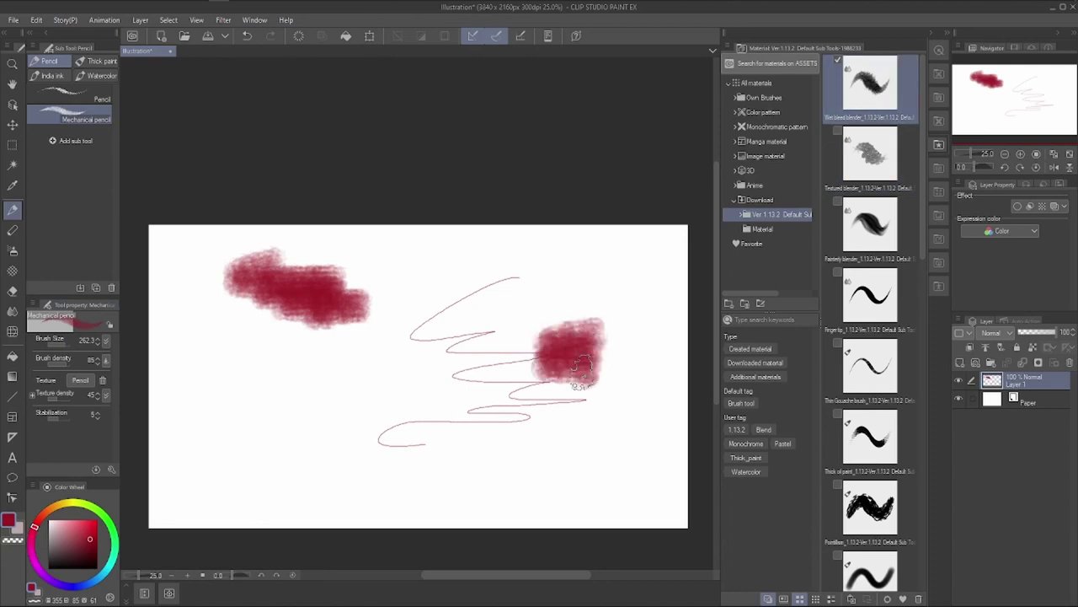
pyautogui.moveTo(253, 373); pyautogui.dragTo(296, 371)
pyautogui.moveTo(295, 413)
pyautogui.mouseDown()
pyautogui.moveTo(371, 429)
pyautogui.moveTo(354, 463)
pyautogui.mouseUp()
pyautogui.click(871, 367)
pyautogui.moveTo(429, 439)
pyautogui.mouseDown()
pyautogui.moveTo(399, 444)
pyautogui.moveTo(505, 476)
pyautogui.moveTo(487, 476)
pyautogui.mouseUp()
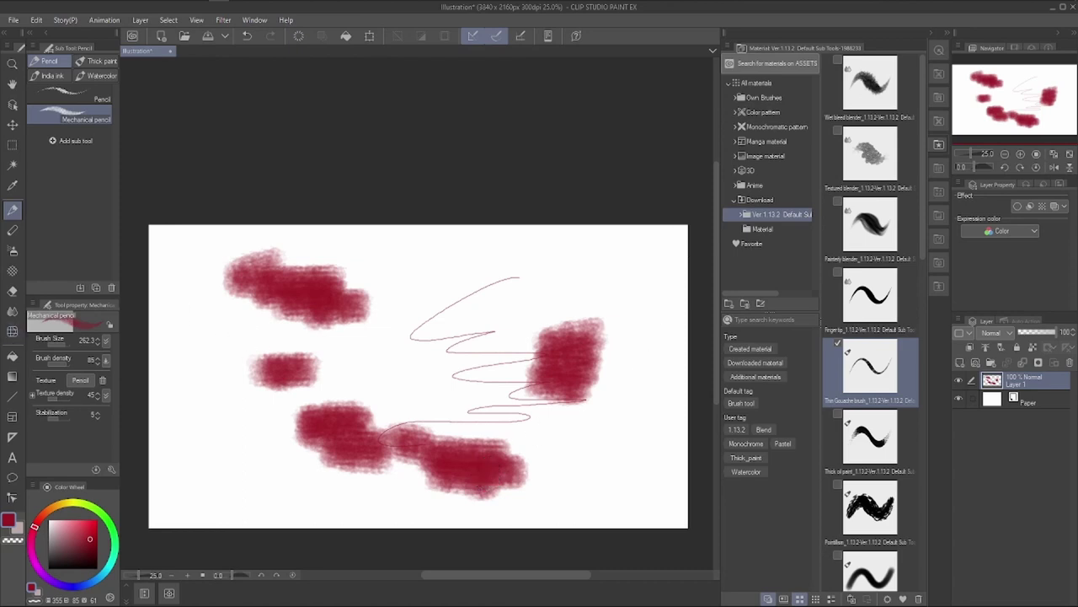
# Select the Wet bleed blender material and look through the downloaded brushes.
pyautogui.click(857, 90)
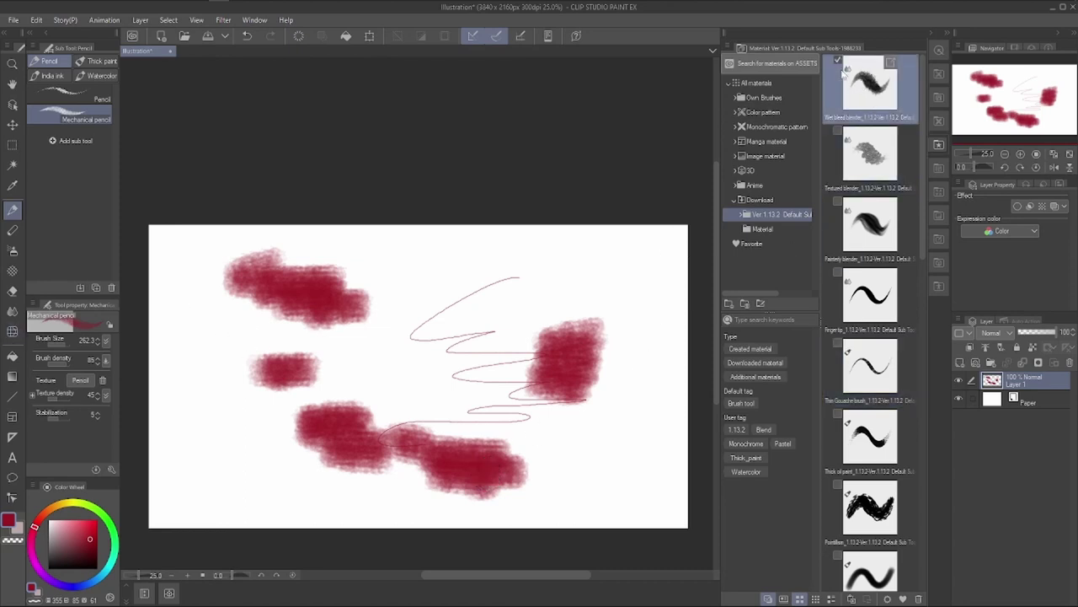
pyautogui.scroll(-1, 838, 308)
pyautogui.scroll(1, 839, 307)
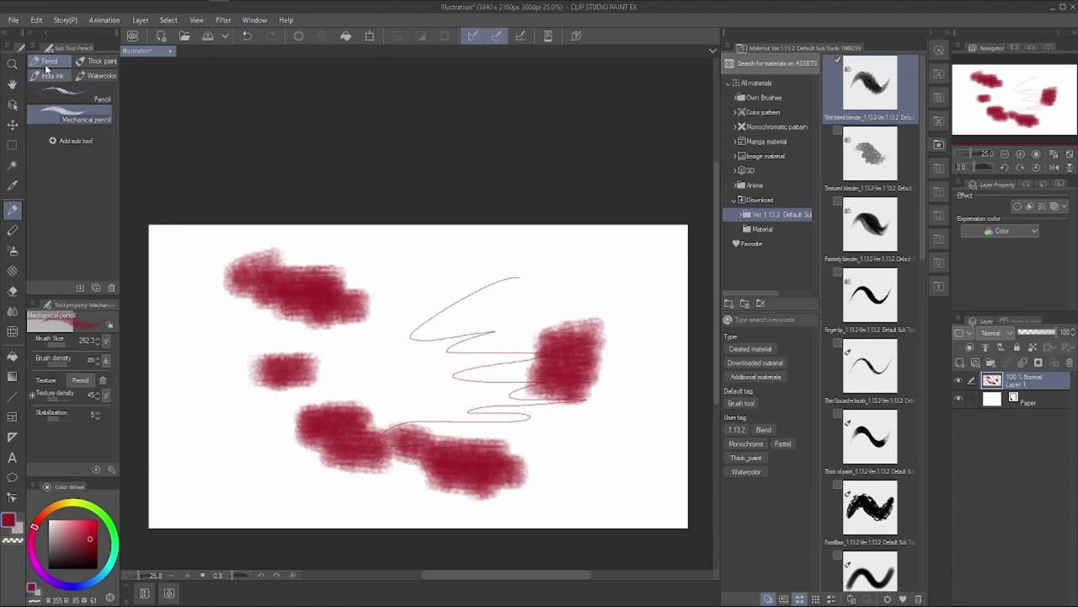
pyautogui.click(66, 143)
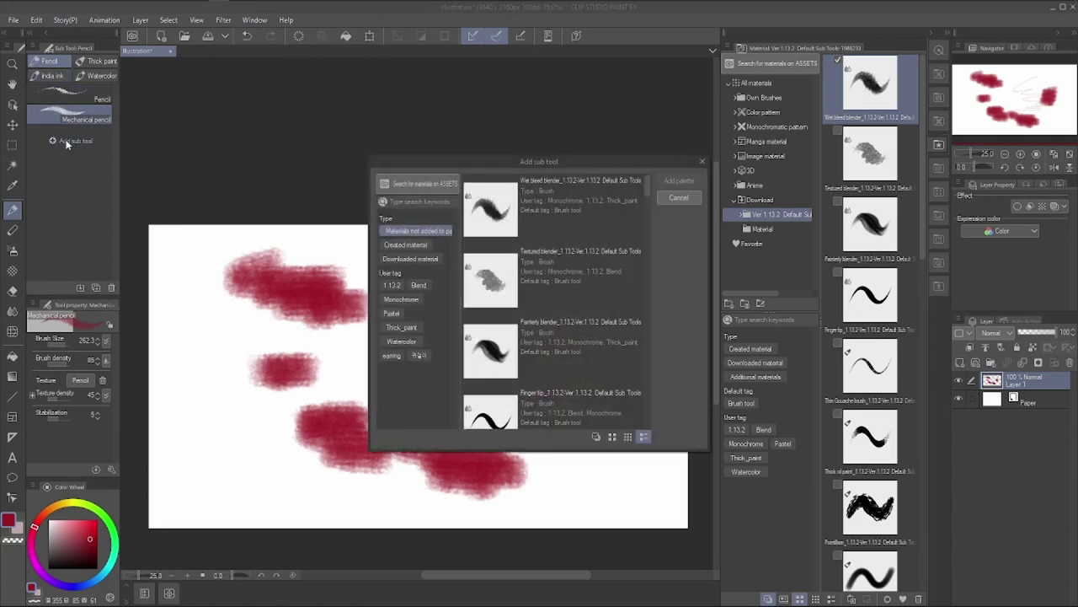
pyautogui.click(682, 201)
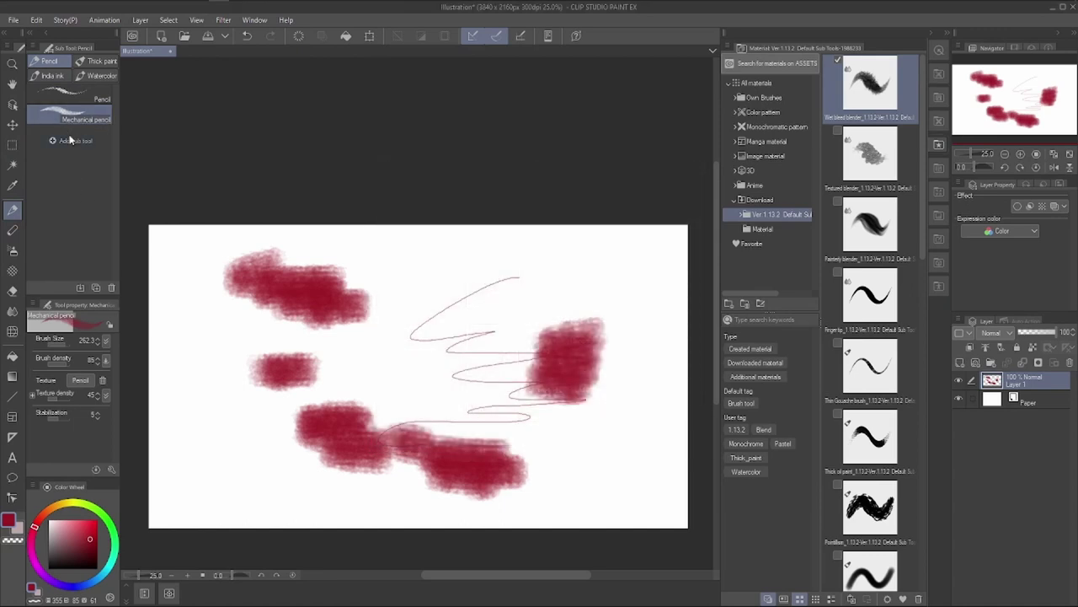
pyautogui.click(51, 75)
pyautogui.click(96, 75)
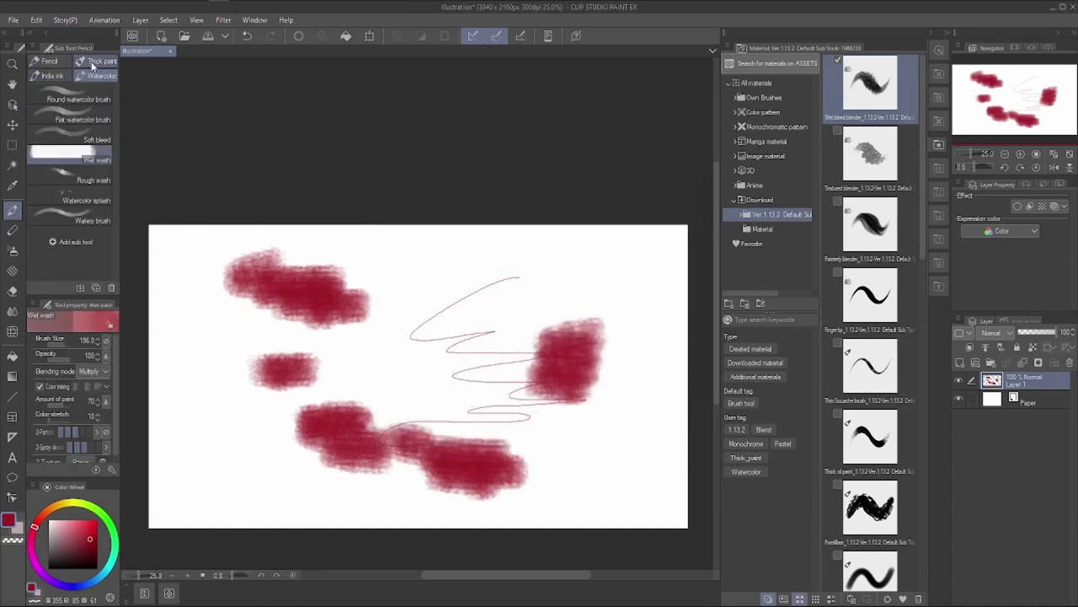
# Add the Wet bleed blender material to the Pencil group and smear the small red patch and the upper red stroke with it.
pyautogui.click(49, 60)
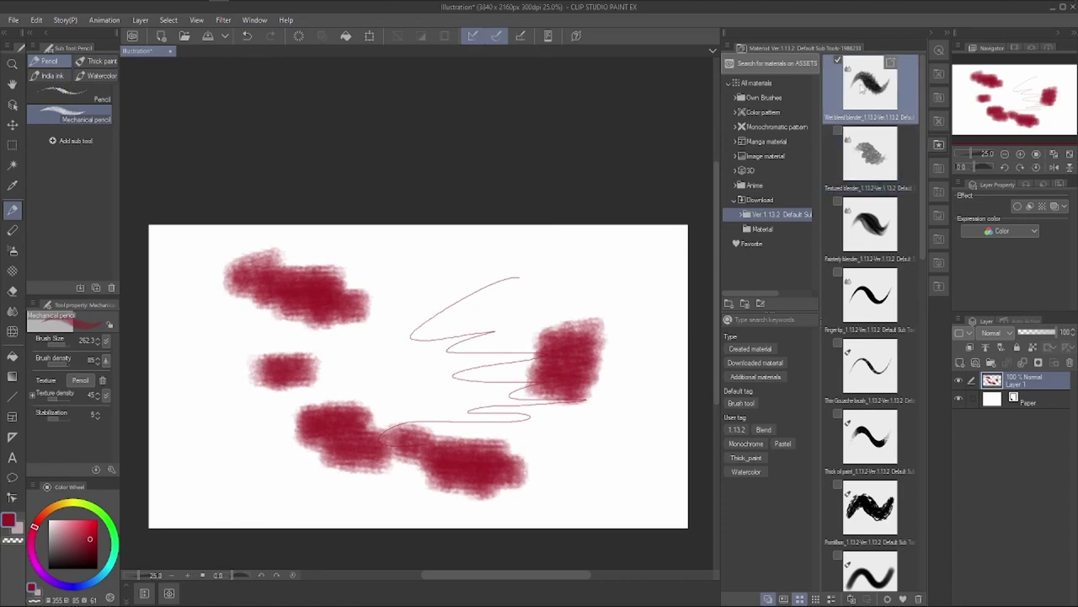
pyautogui.moveTo(853, 93)
pyautogui.mouseDown()
pyautogui.moveTo(472, 156)
pyautogui.moveTo(295, 161)
pyautogui.moveTo(59, 210)
pyautogui.mouseUp()
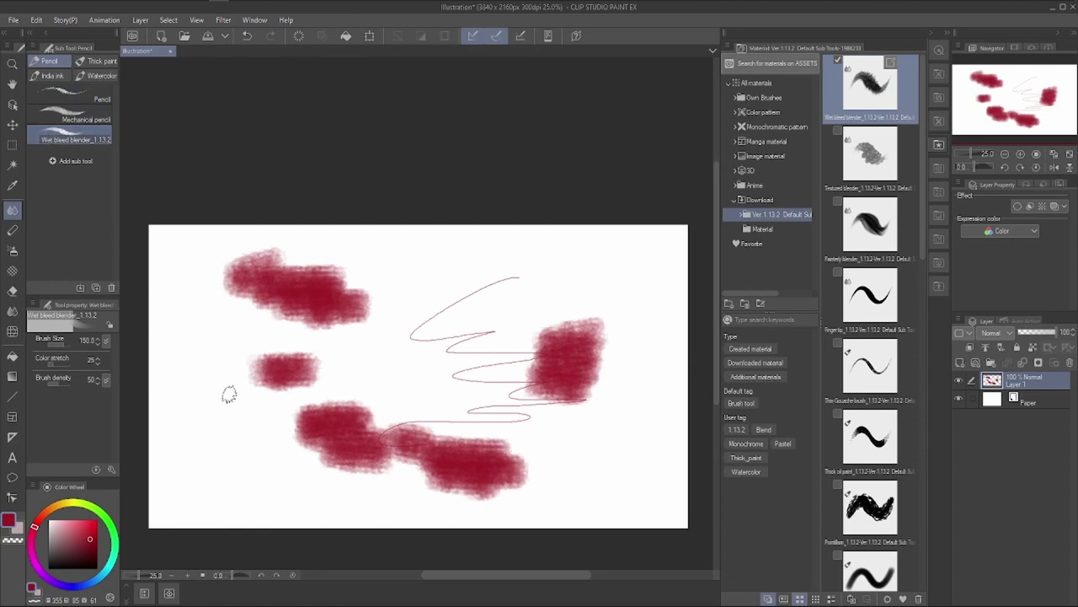
pyautogui.moveTo(225, 377)
pyautogui.mouseDown()
pyautogui.moveTo(293, 364)
pyautogui.moveTo(212, 408)
pyautogui.moveTo(288, 383)
pyautogui.moveTo(223, 370)
pyautogui.moveTo(259, 366)
pyautogui.mouseUp()
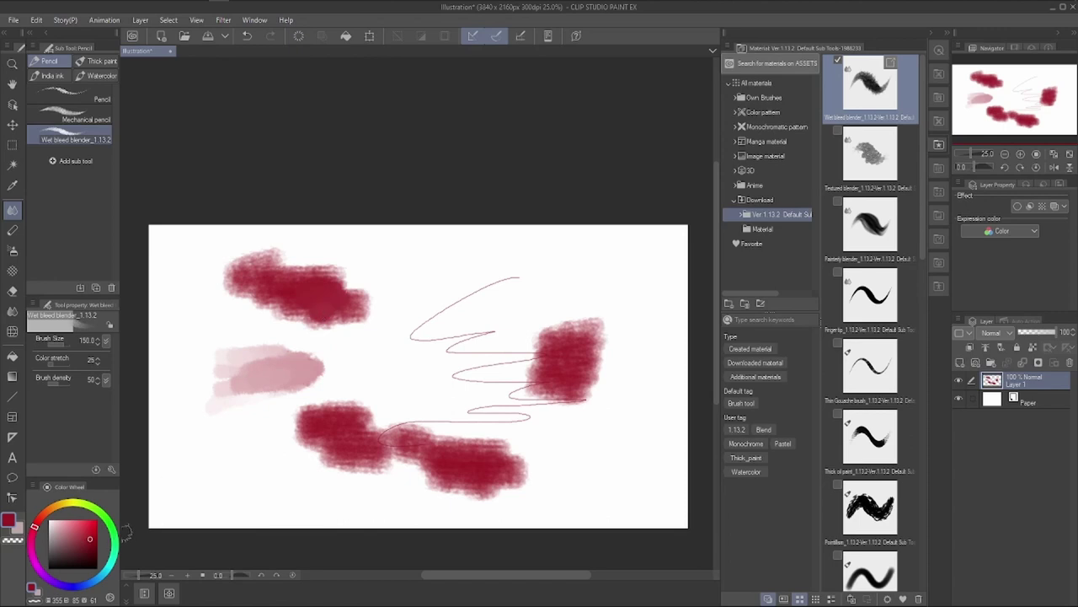
pyautogui.moveTo(246, 355)
pyautogui.mouseDown()
pyautogui.moveTo(281, 321)
pyautogui.moveTo(266, 300)
pyautogui.moveTo(337, 314)
pyautogui.mouseUp()
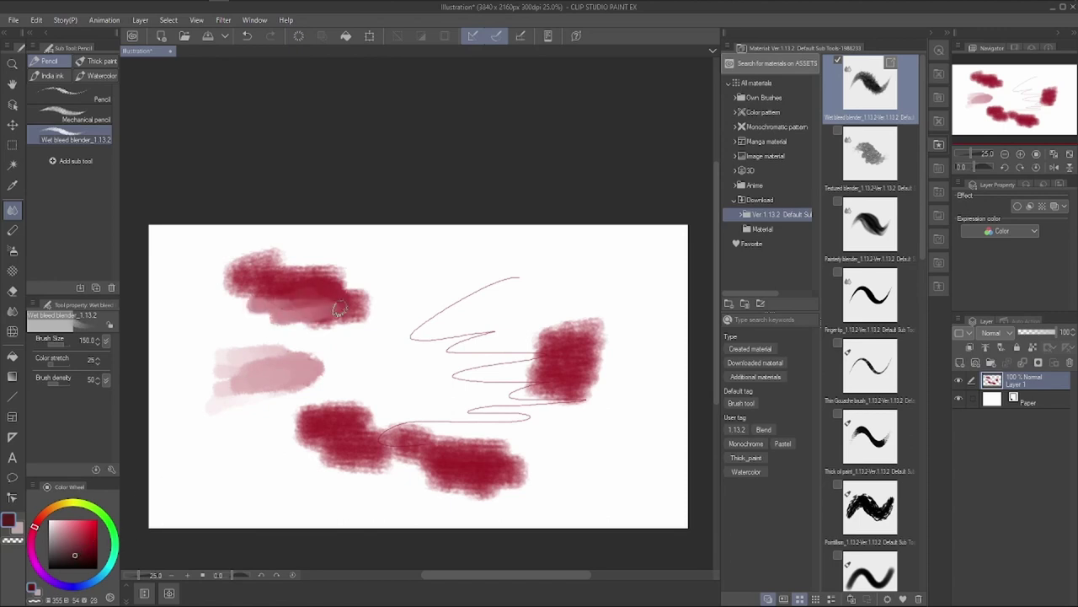
# Add the Textured blender and Painterly blender to the Pencil group, and smear the upper red stroke's end with the Painterly blender.
pyautogui.moveTo(870, 156)
pyautogui.mouseDown()
pyautogui.moveTo(380, 187)
pyautogui.moveTo(61, 236)
pyautogui.mouseUp()
pyautogui.moveTo(871, 224)
pyautogui.mouseDown()
pyautogui.moveTo(239, 223)
pyautogui.moveTo(111, 234)
pyautogui.mouseUp()
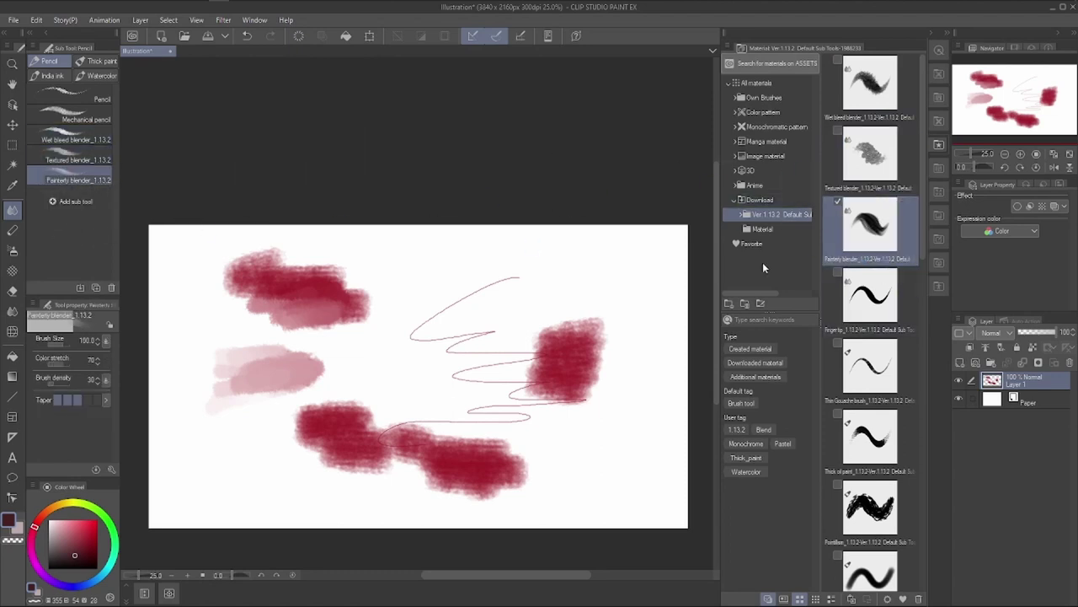
pyautogui.moveTo(308, 294); pyautogui.dragTo(403, 312)
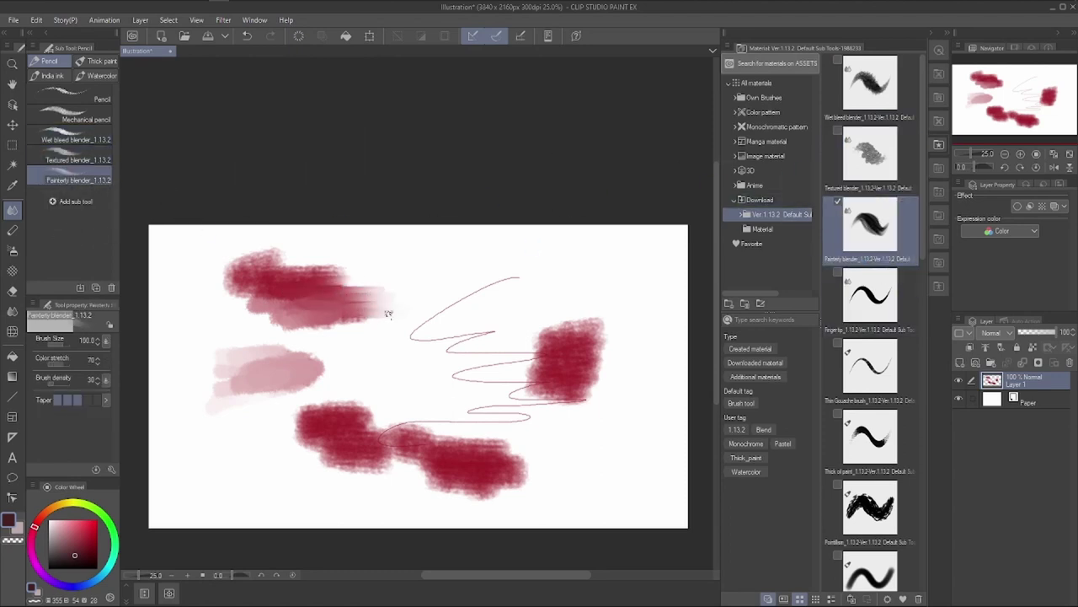
pyautogui.moveTo(377, 267)
pyautogui.mouseDown()
pyautogui.moveTo(333, 309)
pyautogui.moveTo(430, 289)
pyautogui.moveTo(365, 318)
pyautogui.mouseUp()
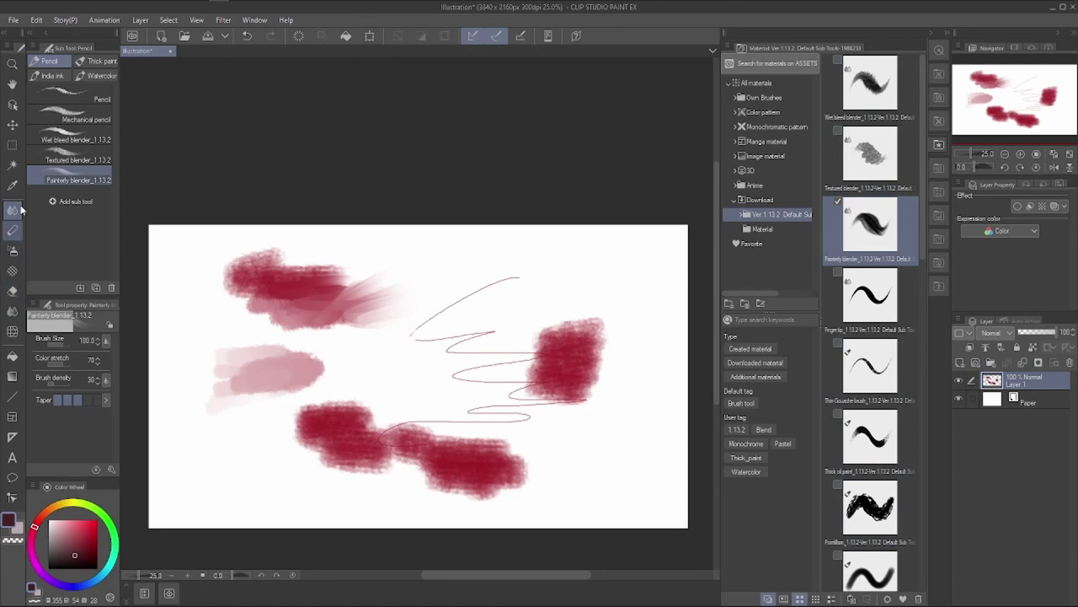
# Move the Wet bleed, Textured and Painterly blenders out of the Pencil group into a new tool of their own directly above Fill.
pyautogui.moveTo(68, 137); pyautogui.dragTo(11, 350)
pyautogui.click(12, 354)
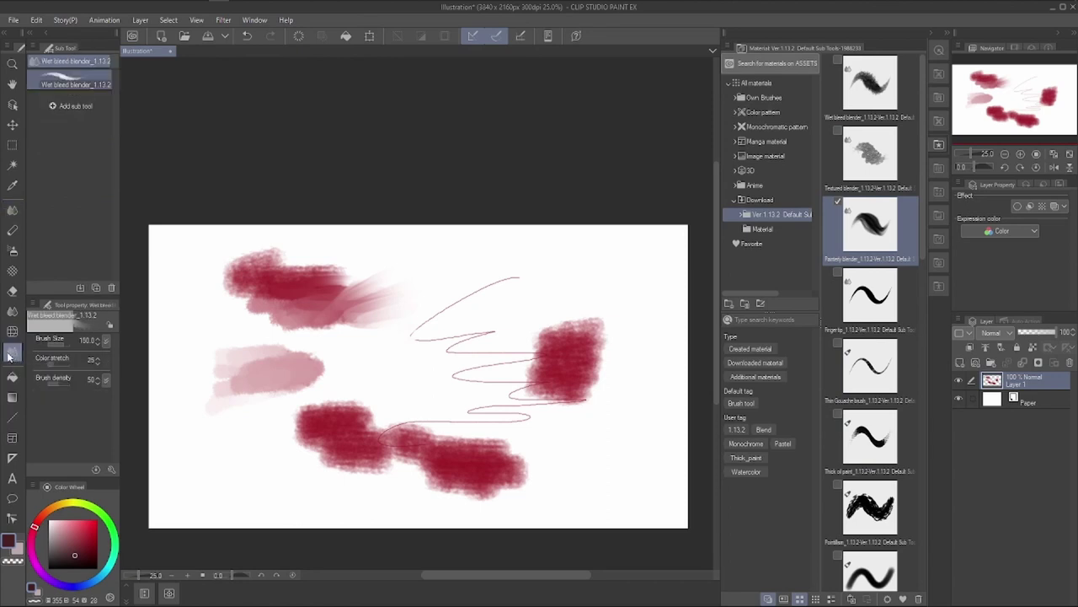
pyautogui.click(12, 210)
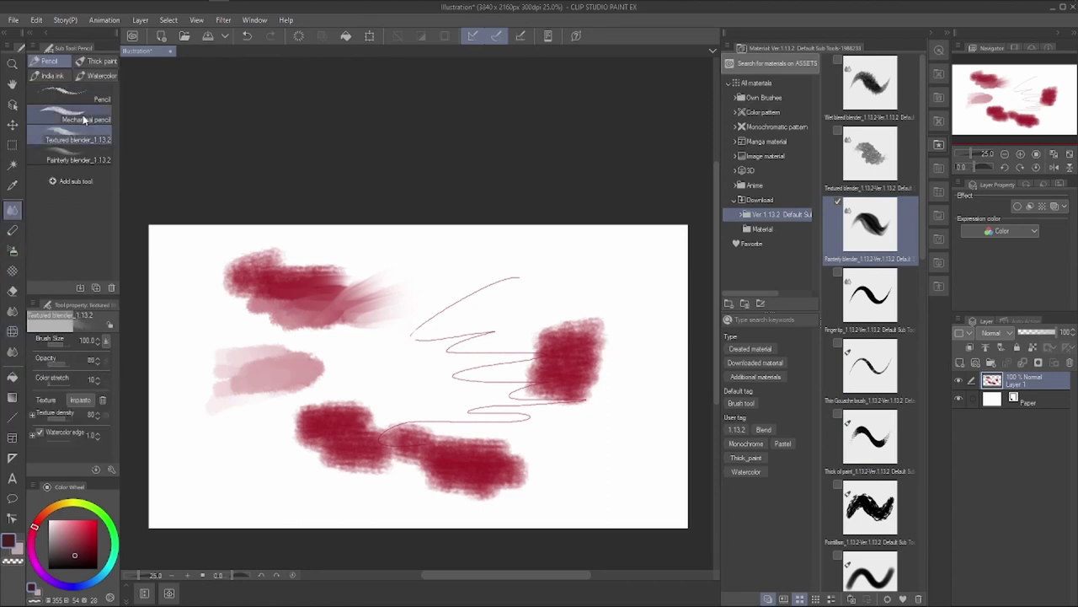
pyautogui.moveTo(75, 140)
pyautogui.mouseDown()
pyautogui.moveTo(59, 254)
pyautogui.moveTo(13, 344)
pyautogui.moveTo(13, 424)
pyautogui.moveTo(13, 355)
pyautogui.mouseUp()
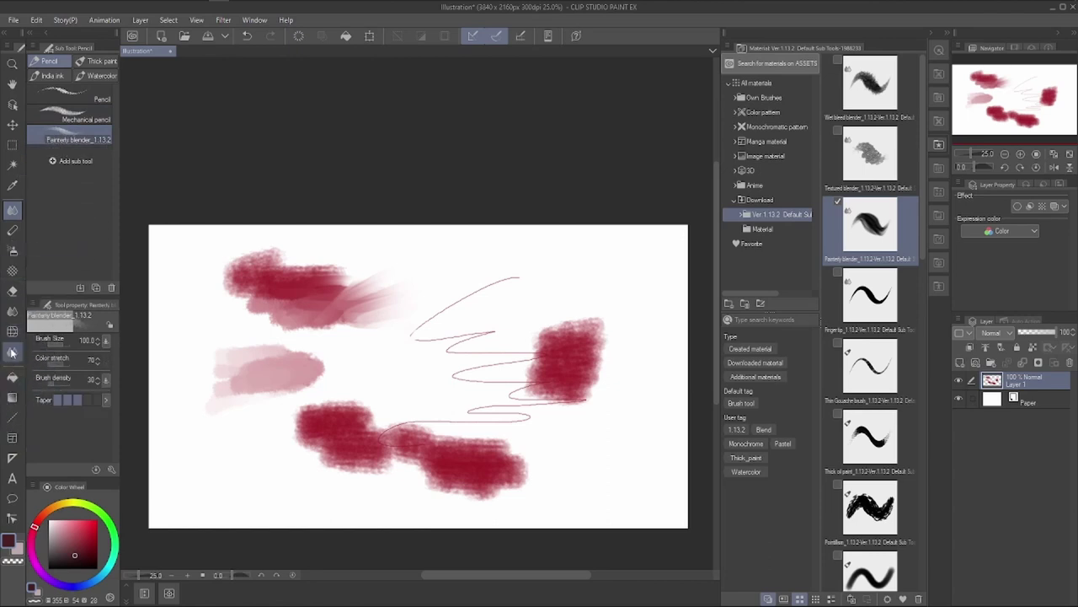
pyautogui.moveTo(72, 142); pyautogui.dragTo(12, 355)
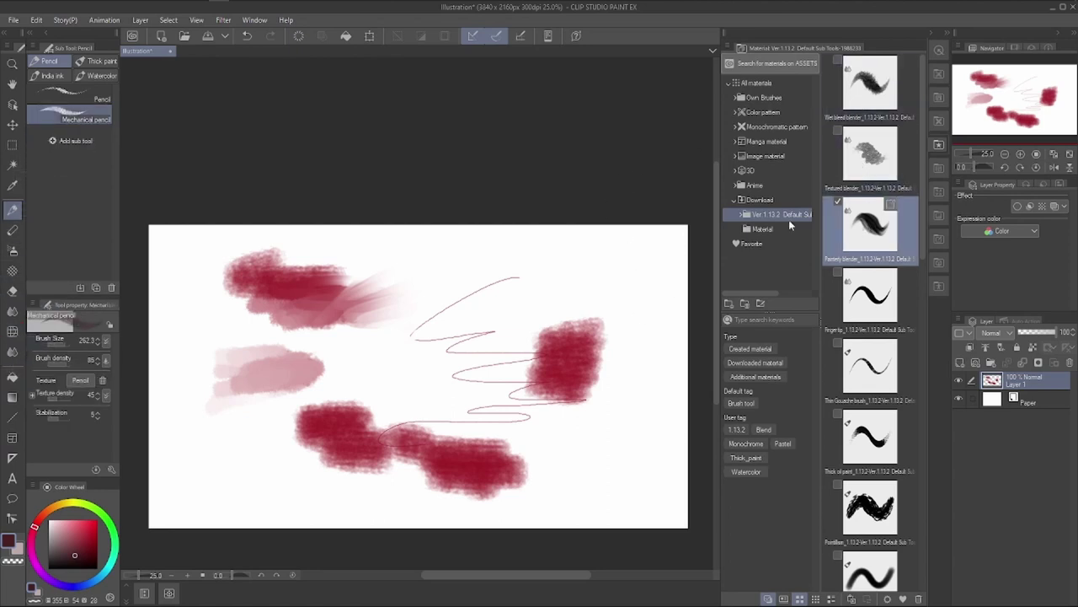
# Merge the Painterly and Textured blenders into the Wet bleed blender's group so the new tool has a single group.
pyautogui.click(12, 353)
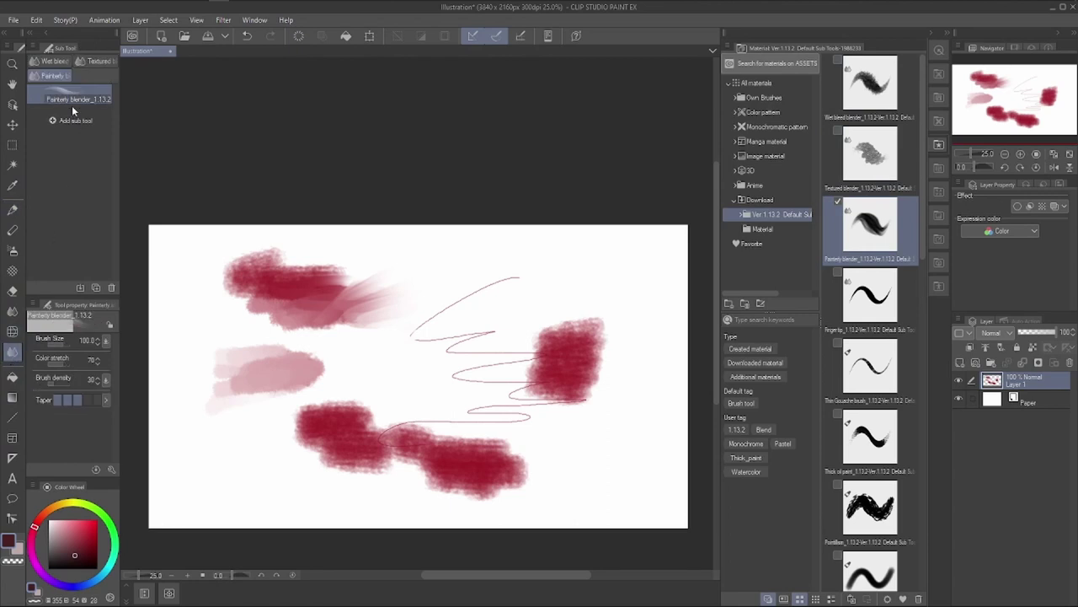
pyautogui.click(50, 62)
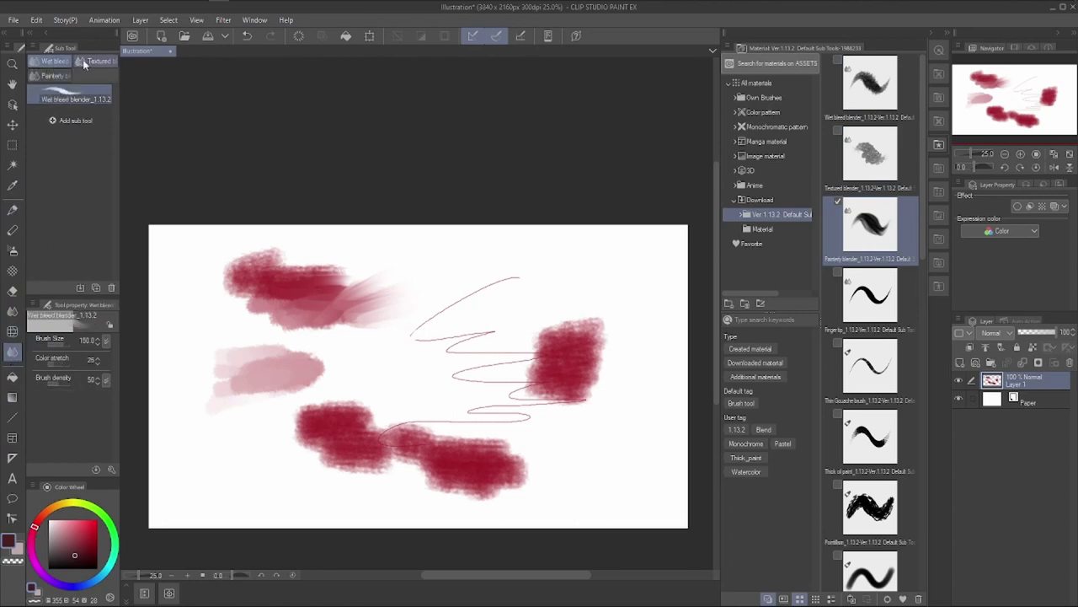
pyautogui.click(54, 76)
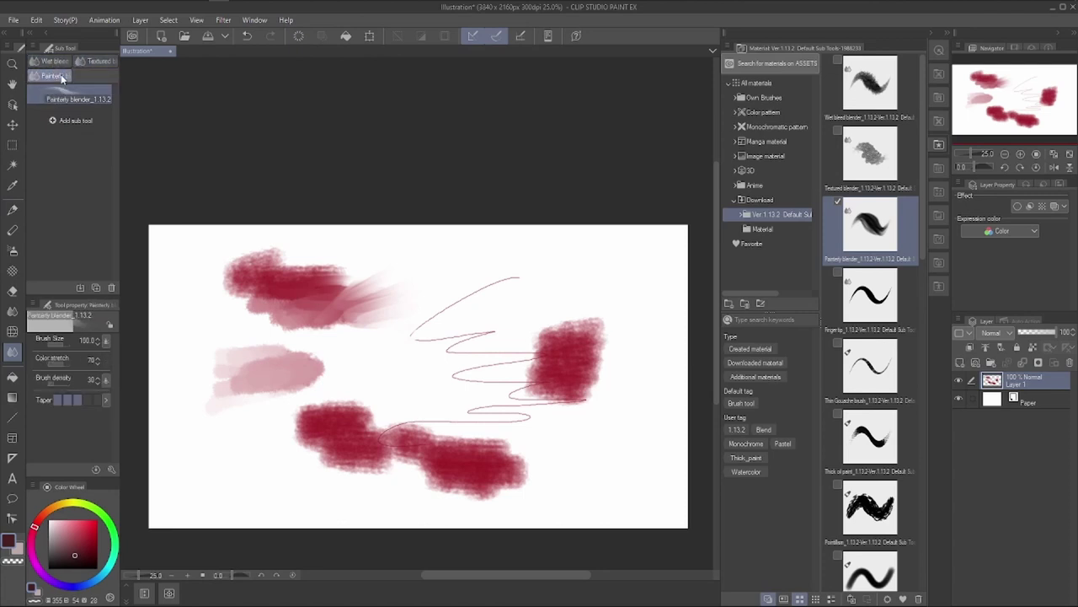
pyautogui.moveTo(66, 99); pyautogui.dragTo(50, 63)
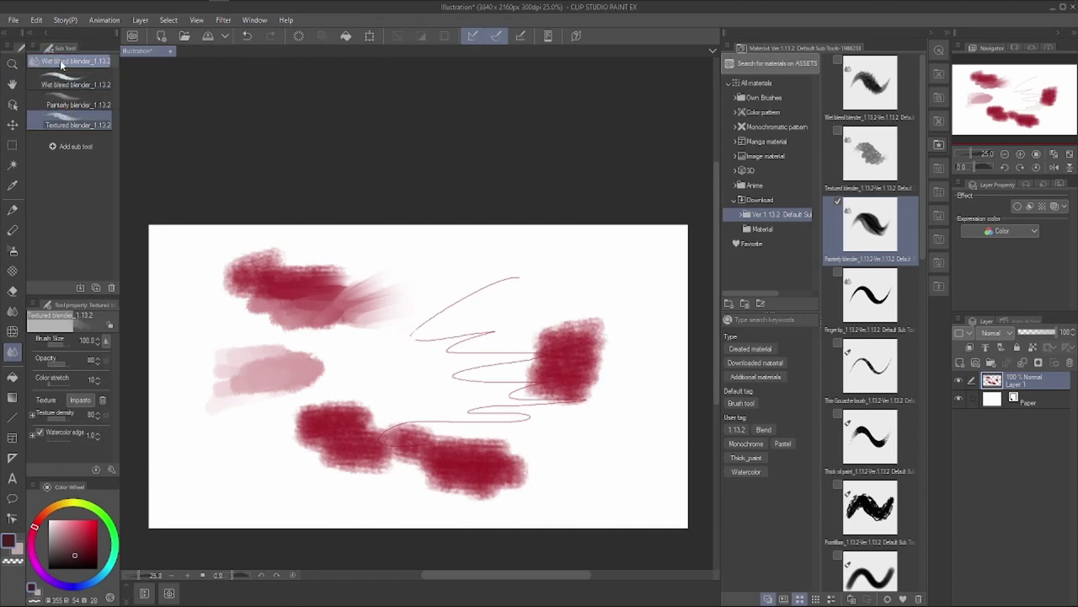
# Rename the new tool's sub tool group to DefaultBruses_1.13.2.
pyautogui.rightClick(61, 65)
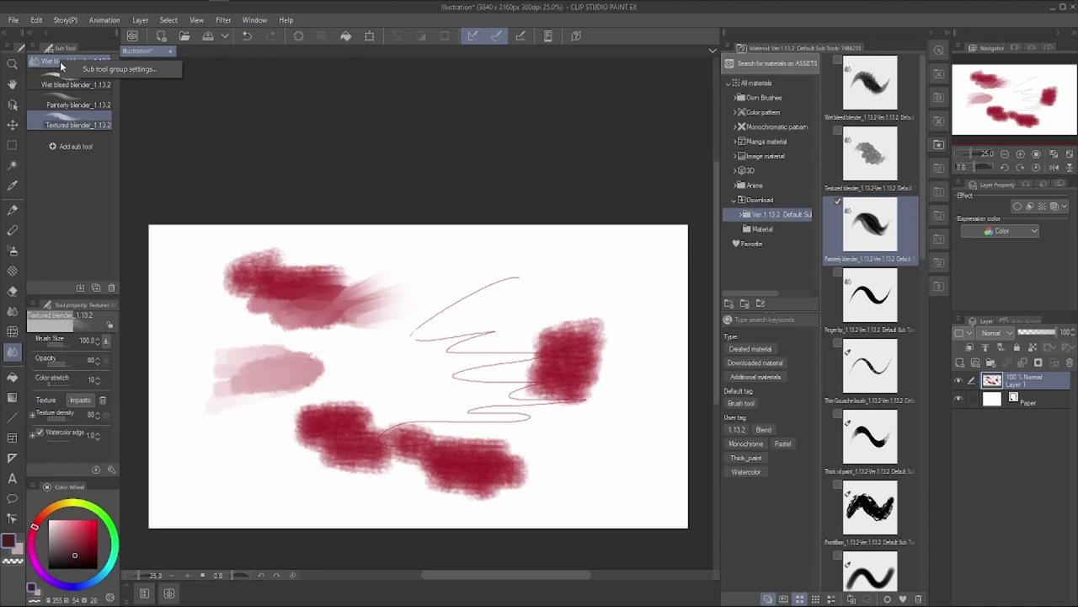
pyautogui.click(111, 75)
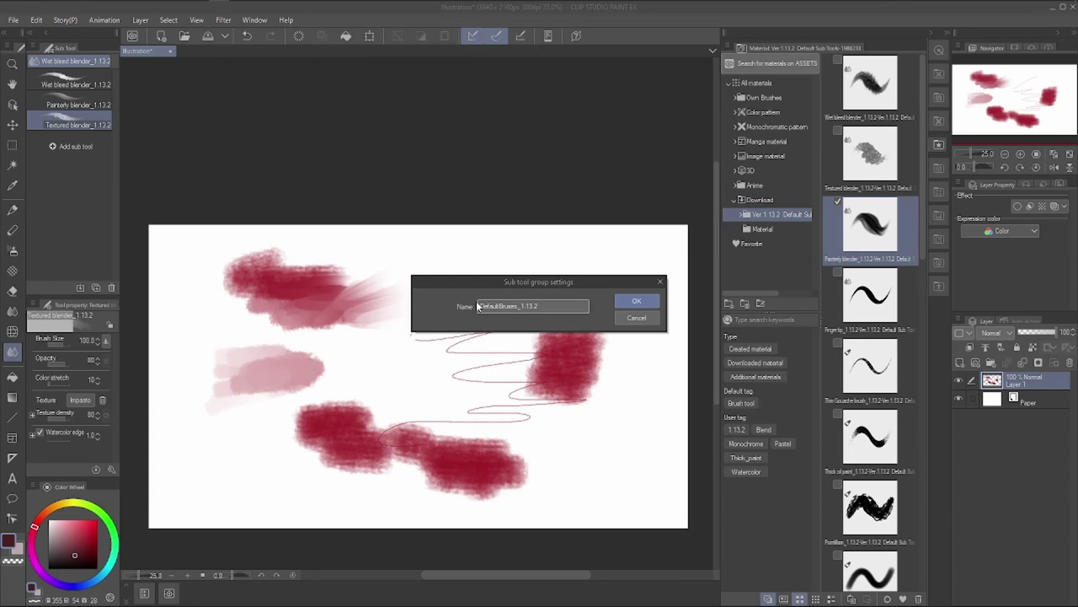
pyautogui.click(637, 302)
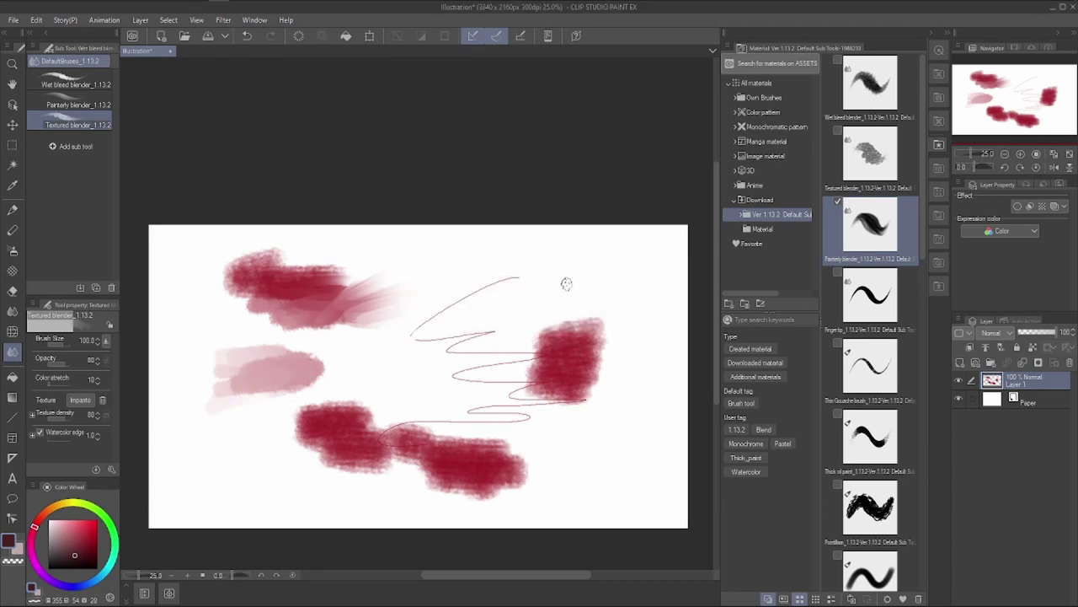
# Add the Finger tip, Thin Gouache brush, Thick oil paint and Pointillism materials to the DefaultBruses_1.13.2 group.
pyautogui.click(13, 333)
pyautogui.click(13, 354)
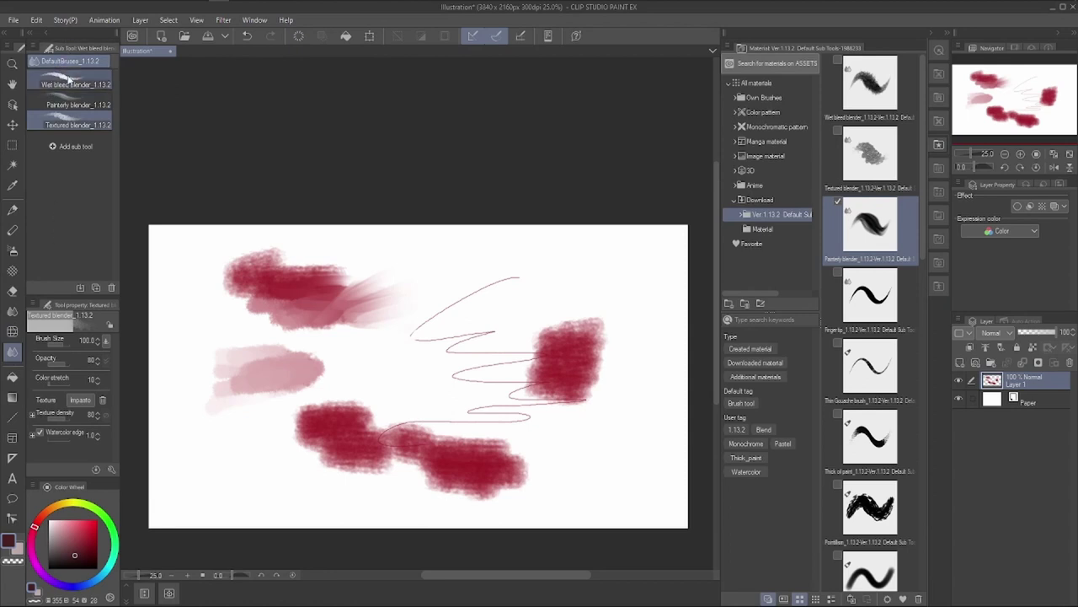
pyautogui.moveTo(871, 295); pyautogui.dragTo(73, 194)
pyautogui.moveTo(886, 385)
pyautogui.mouseDown()
pyautogui.moveTo(111, 278)
pyautogui.moveTo(67, 236)
pyautogui.mouseUp()
pyautogui.moveTo(870, 438); pyautogui.dragTo(78, 253)
pyautogui.moveTo(874, 511)
pyautogui.mouseDown()
pyautogui.moveTo(116, 250)
pyautogui.moveTo(67, 253)
pyautogui.mouseUp()
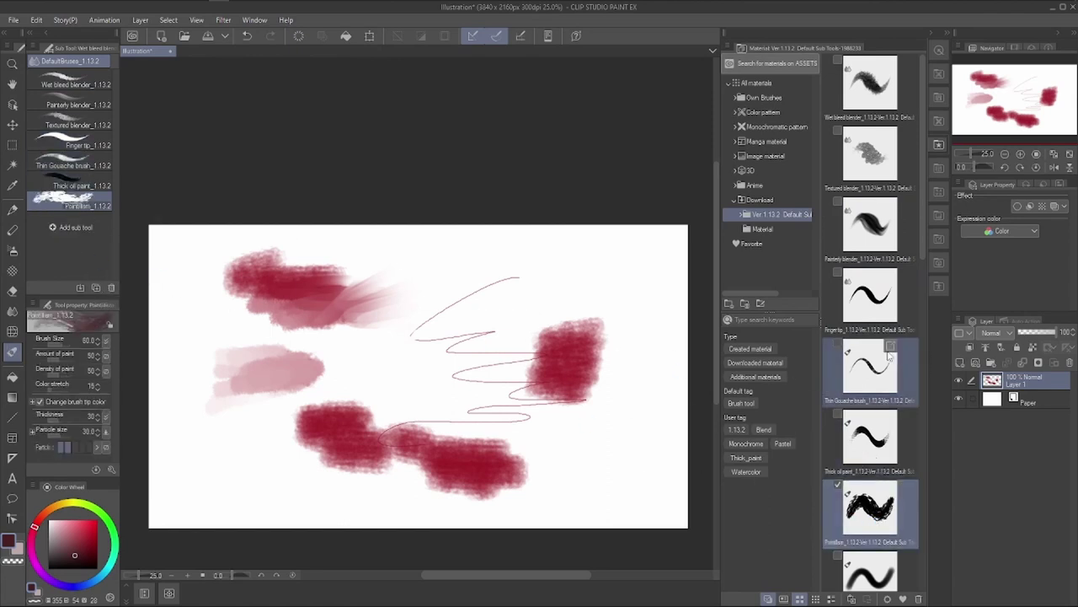
# Add the Paint and apply, Oil paint, Gouache blender, Blur, Blend and Wet wash materials to the DefaultBruses_1.13.2 group.
pyautogui.moveTo(921, 251); pyautogui.dragTo(917, 381)
pyautogui.moveTo(870, 201)
pyautogui.mouseDown()
pyautogui.moveTo(93, 217)
pyautogui.moveTo(63, 245)
pyautogui.mouseUp()
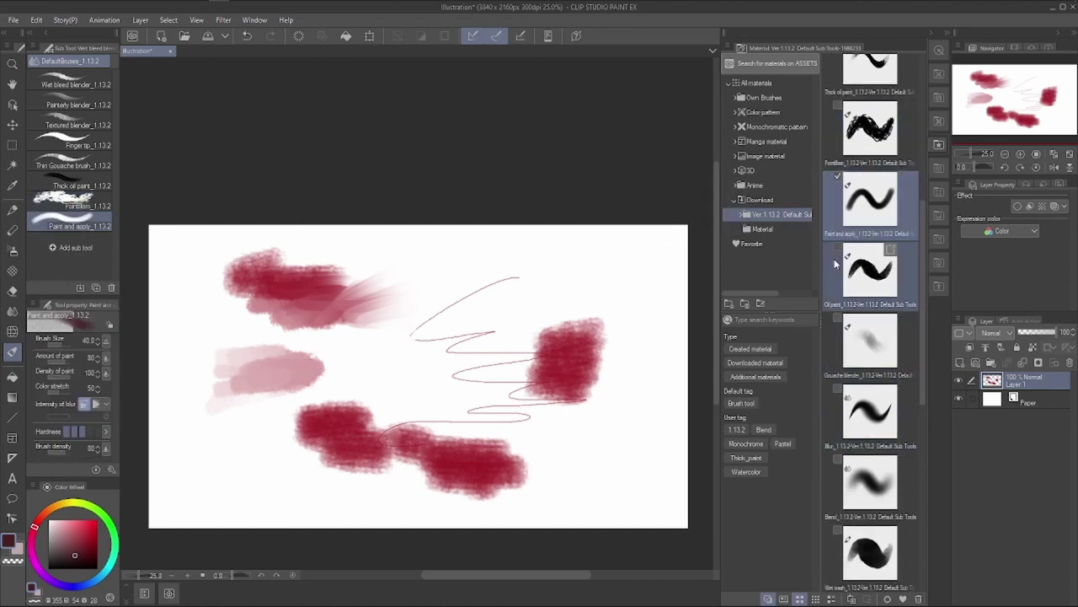
pyautogui.moveTo(866, 274)
pyautogui.mouseDown()
pyautogui.moveTo(96, 285)
pyautogui.moveTo(75, 253)
pyautogui.mouseUp()
pyautogui.moveTo(870, 341)
pyautogui.mouseDown()
pyautogui.moveTo(50, 270)
pyautogui.moveTo(42, 253)
pyautogui.moveTo(76, 262)
pyautogui.mouseUp()
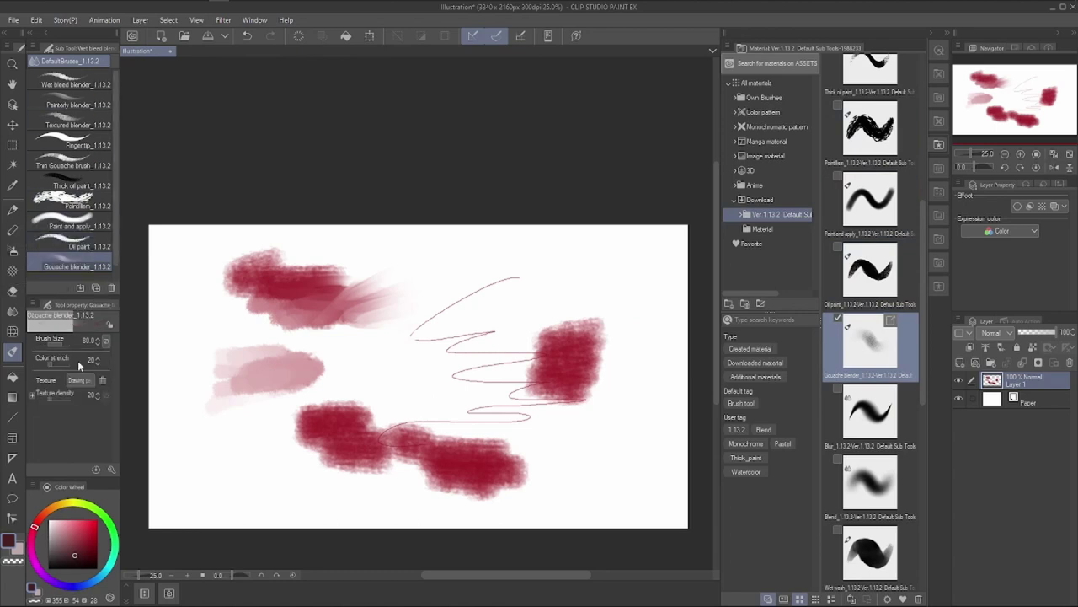
pyautogui.moveTo(871, 413); pyautogui.dragTo(55, 268)
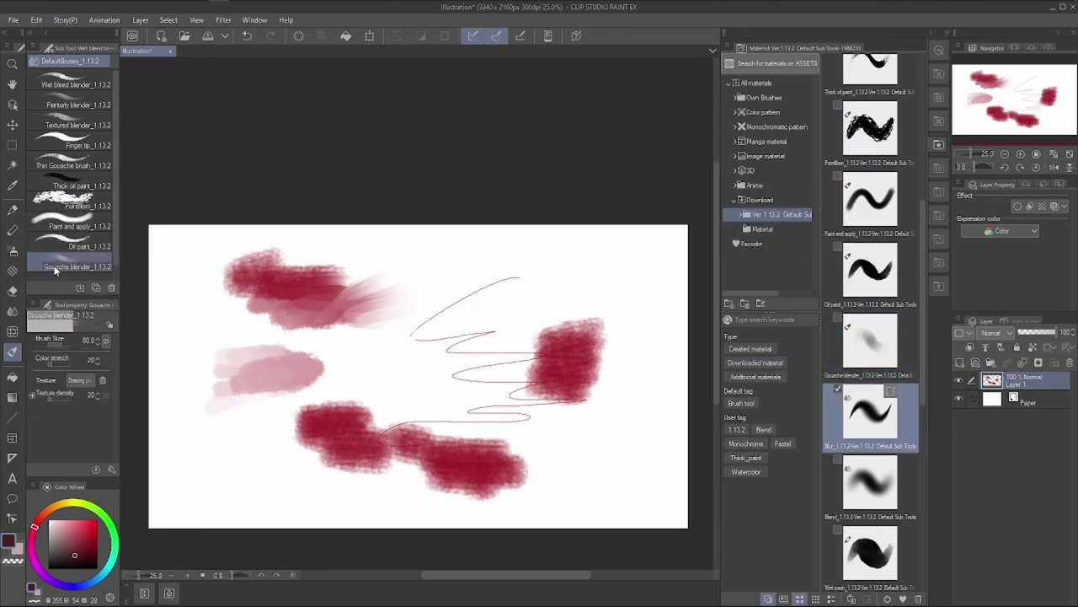
pyautogui.moveTo(870, 485); pyautogui.dragTo(65, 261)
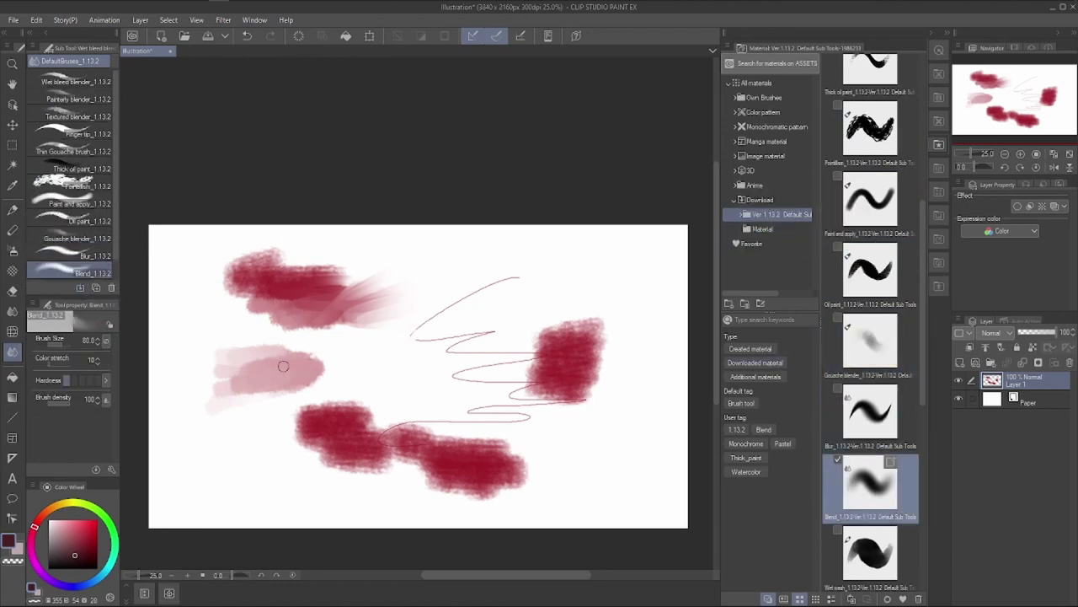
pyautogui.moveTo(868, 552); pyautogui.dragTo(57, 268)
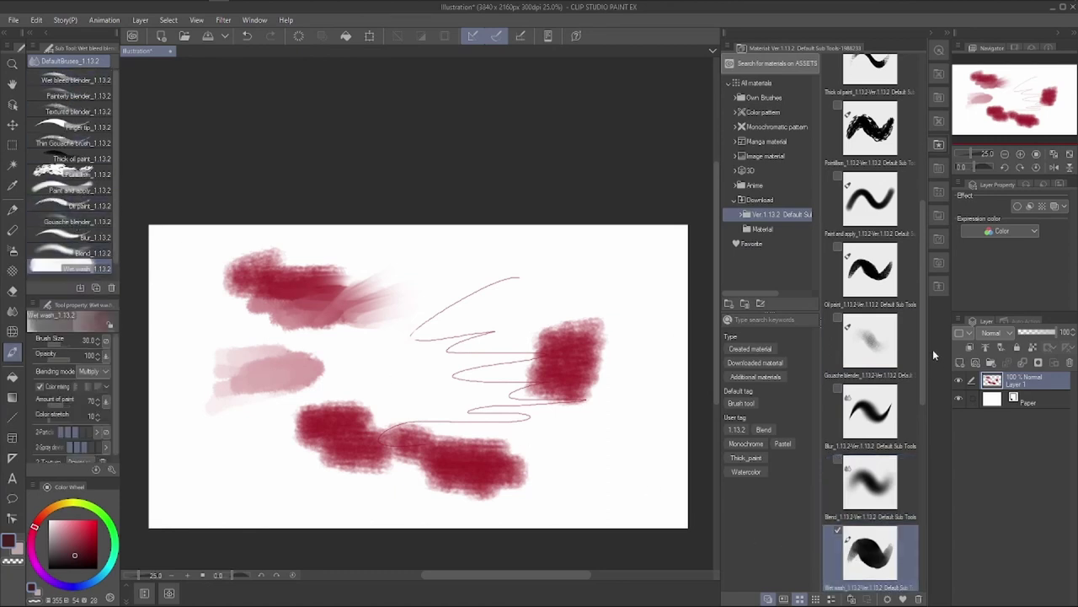
# Add the Round mixing brush, Pastel, Gouache, Dry Gouache, Crayon and Chalk materials to the DefaultBruses_1.13.2 group.
pyautogui.moveTo(923, 398); pyautogui.dragTo(927, 536)
pyautogui.moveTo(871, 244); pyautogui.dragTo(70, 280)
pyautogui.moveTo(872, 332)
pyautogui.mouseDown()
pyautogui.moveTo(135, 155)
pyautogui.moveTo(48, 255)
pyautogui.mouseUp()
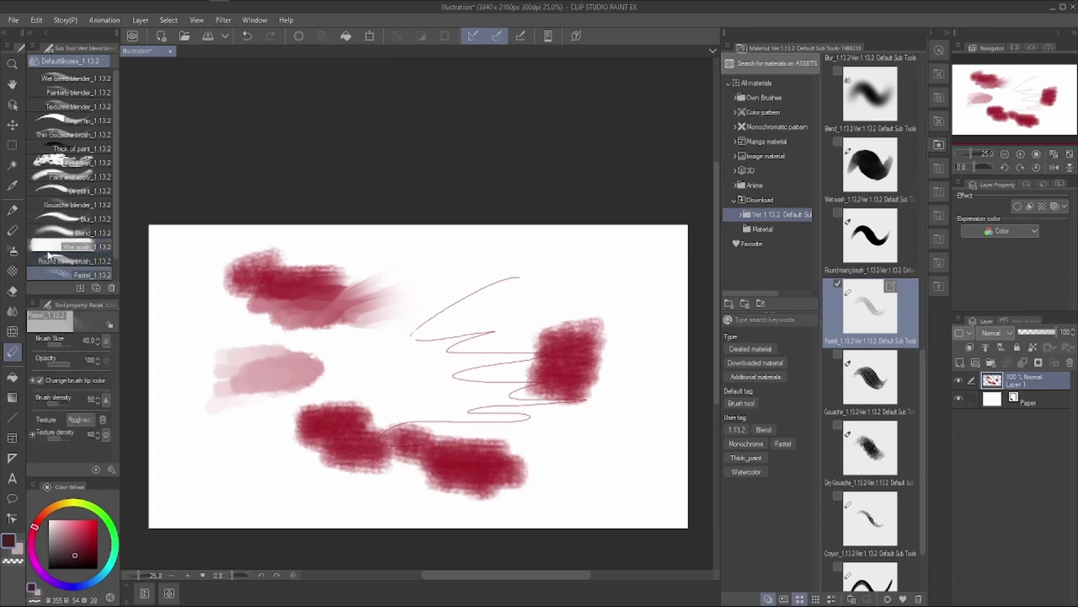
pyautogui.moveTo(870, 379)
pyautogui.mouseDown()
pyautogui.moveTo(61, 286)
pyautogui.moveTo(64, 274)
pyautogui.mouseUp()
pyautogui.moveTo(871, 450); pyautogui.dragTo(67, 279)
pyautogui.moveTo(870, 522); pyautogui.dragTo(53, 268)
pyautogui.moveTo(922, 476)
pyautogui.mouseDown()
pyautogui.moveTo(922, 514)
pyautogui.moveTo(788, 460)
pyautogui.moveTo(64, 283)
pyautogui.mouseUp()
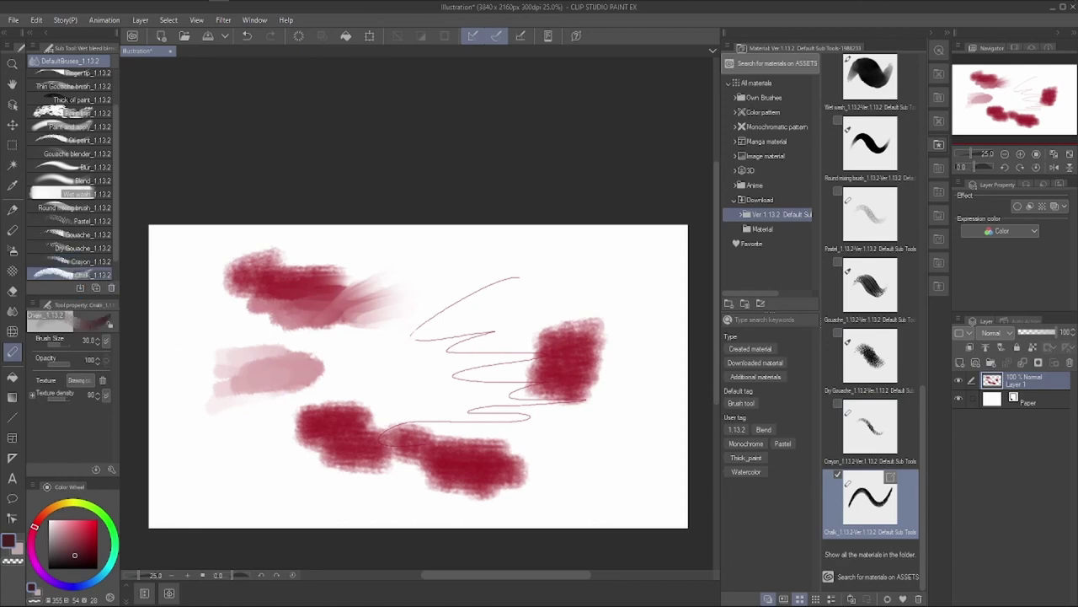
# Delete the Chalk brush material from the Ver 1.13.2 Default Sub Tools download folder.
pyautogui.click(919, 598)
pyautogui.click(550, 237)
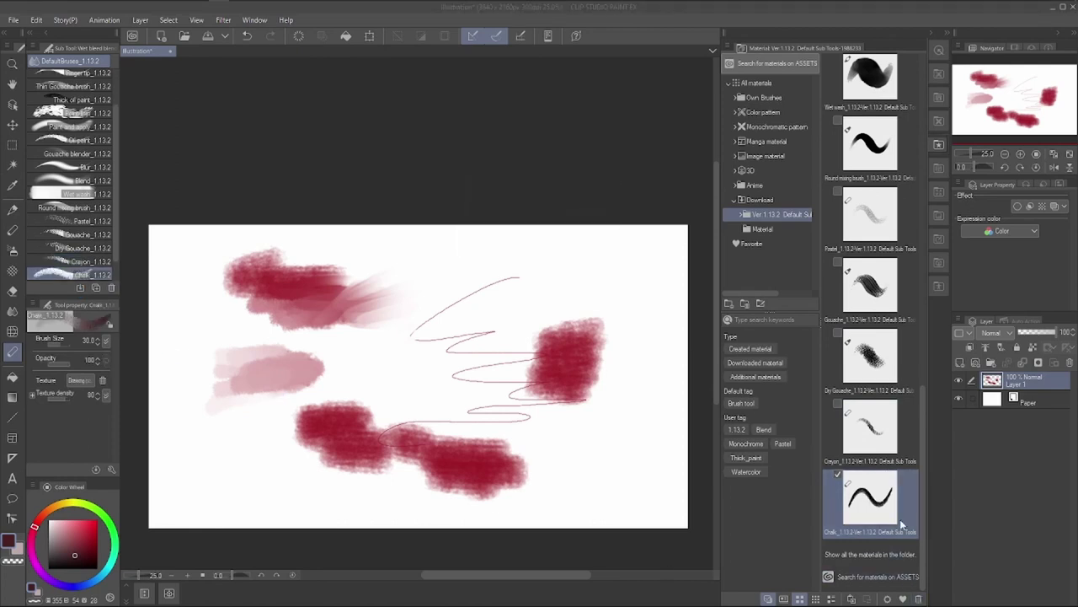
pyautogui.scroll(-5, 907, 368)
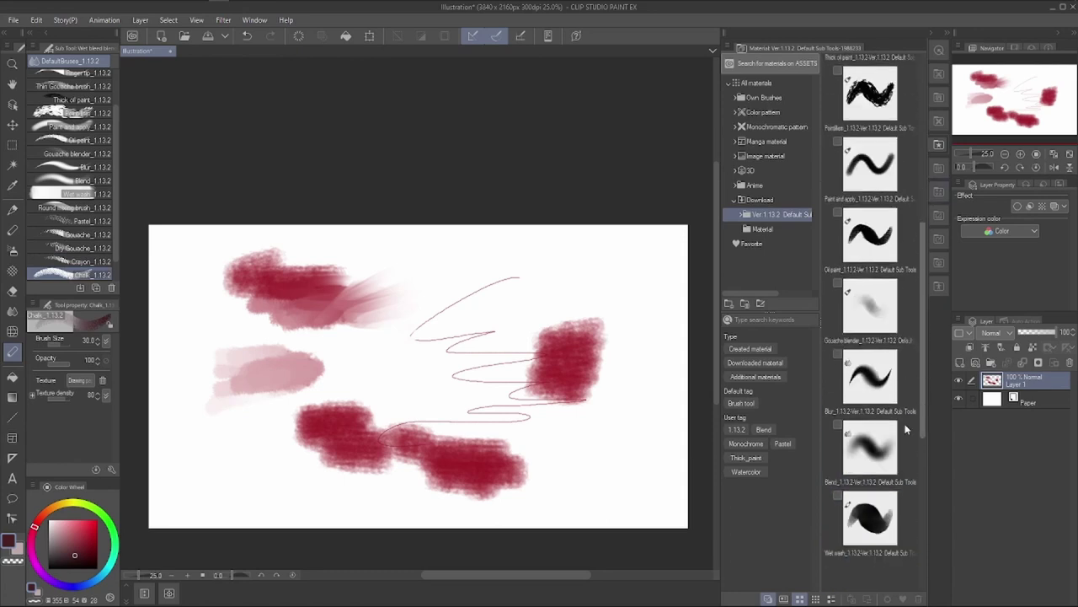
pyautogui.moveTo(821, 520); pyautogui.dragTo(841, 548)
pyautogui.moveTo(408, 524); pyautogui.dragTo(573, 518)
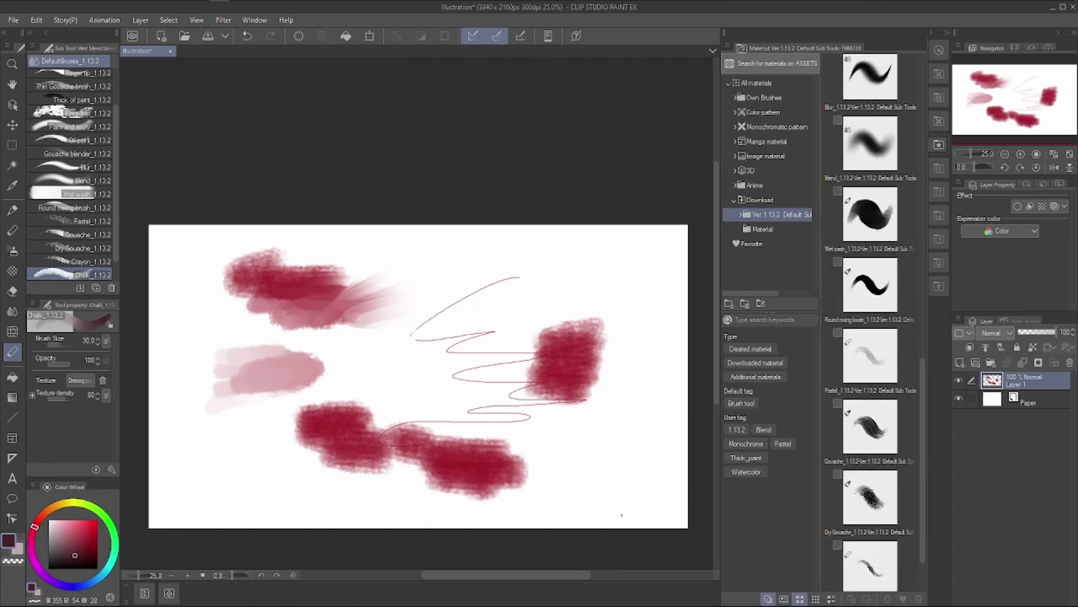
# Register the Chalk sub tool as a material in the Ver 1.13.2 Default Sub Tools folder, and move that folder directly under All materials.
pyautogui.moveTo(923, 526); pyautogui.dragTo(894, 105)
pyautogui.click(856, 84)
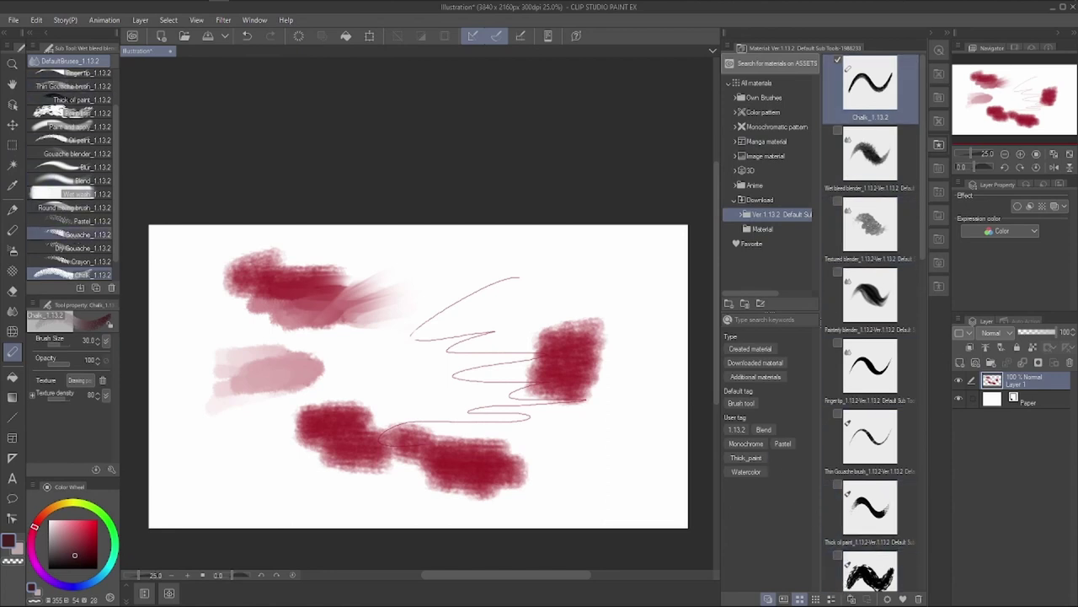
pyautogui.moveTo(761, 216)
pyautogui.mouseDown()
pyautogui.moveTo(755, 89)
pyautogui.moveTo(754, 100)
pyautogui.mouseUp()
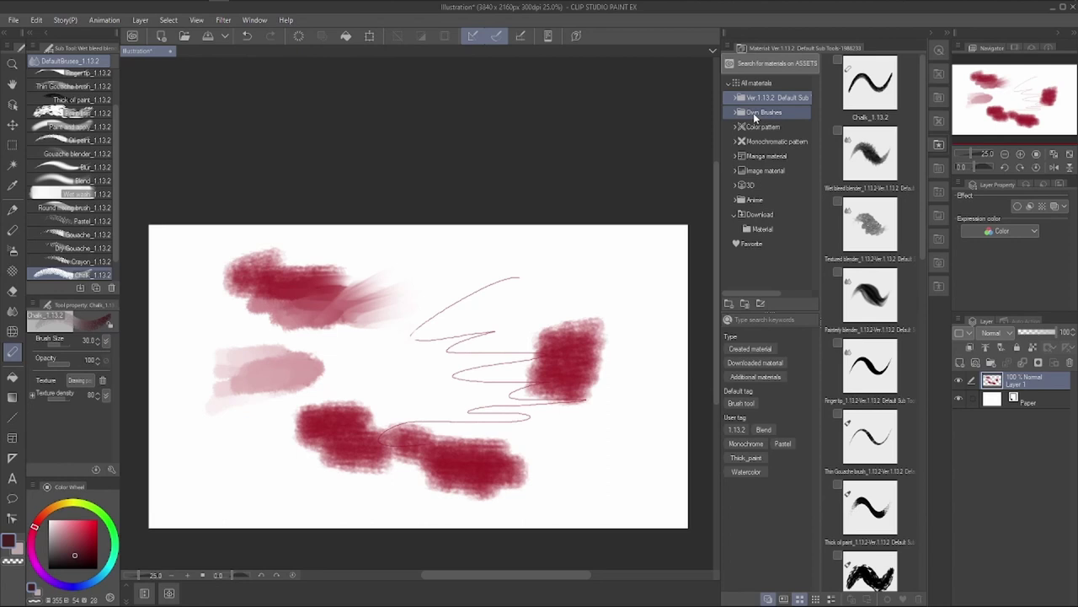
# Try adding a folder with a nested subfolder inside the Ver 1.13.2 Default Sub Tools materials folder, and delete it.
pyautogui.click(730, 305)
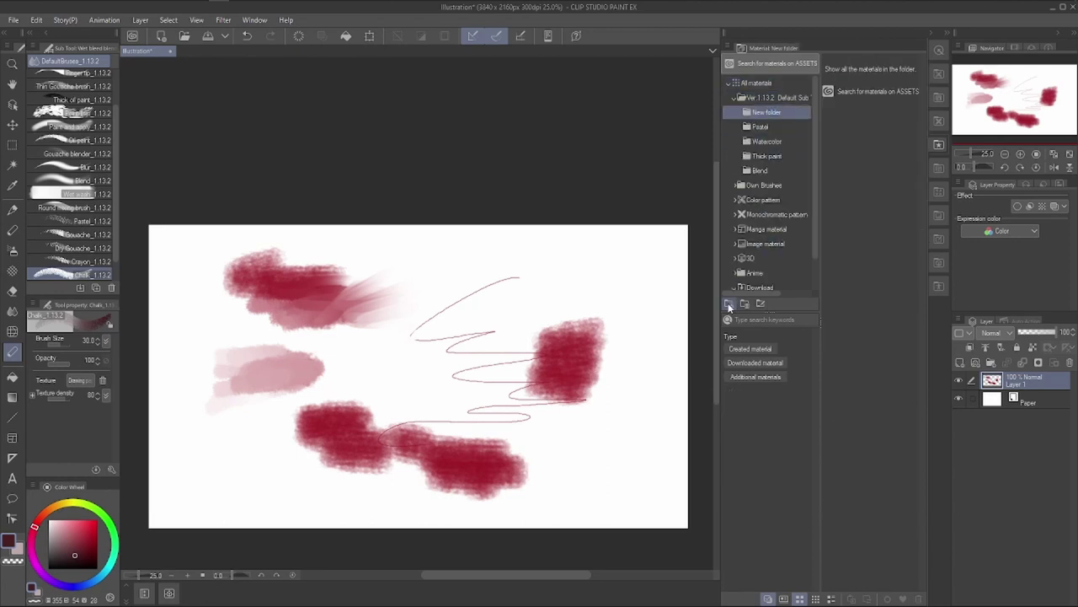
pyautogui.click(729, 304)
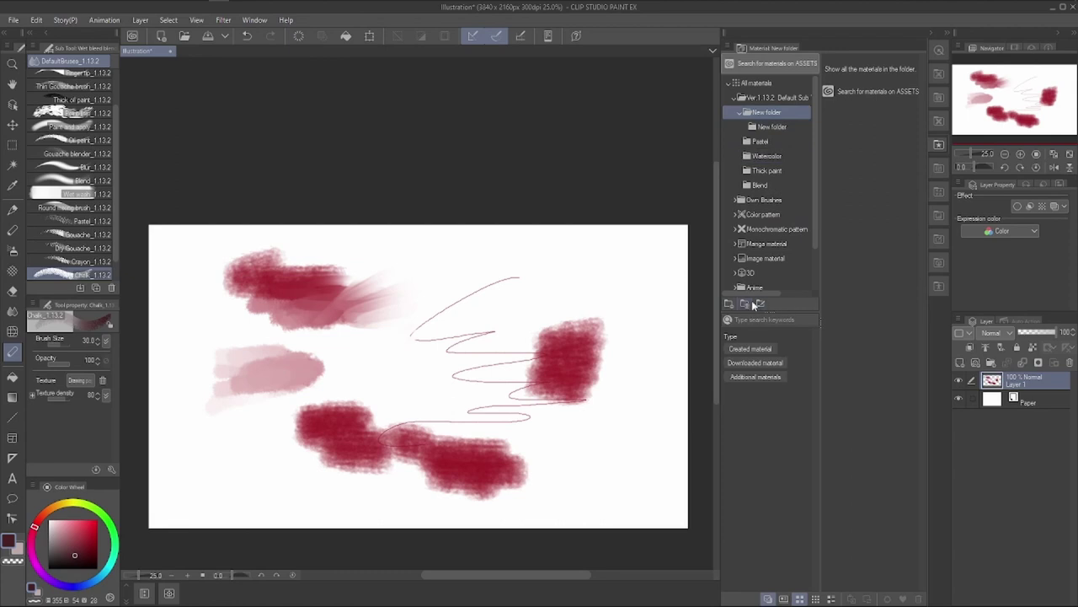
pyautogui.click(745, 305)
pyautogui.click(552, 244)
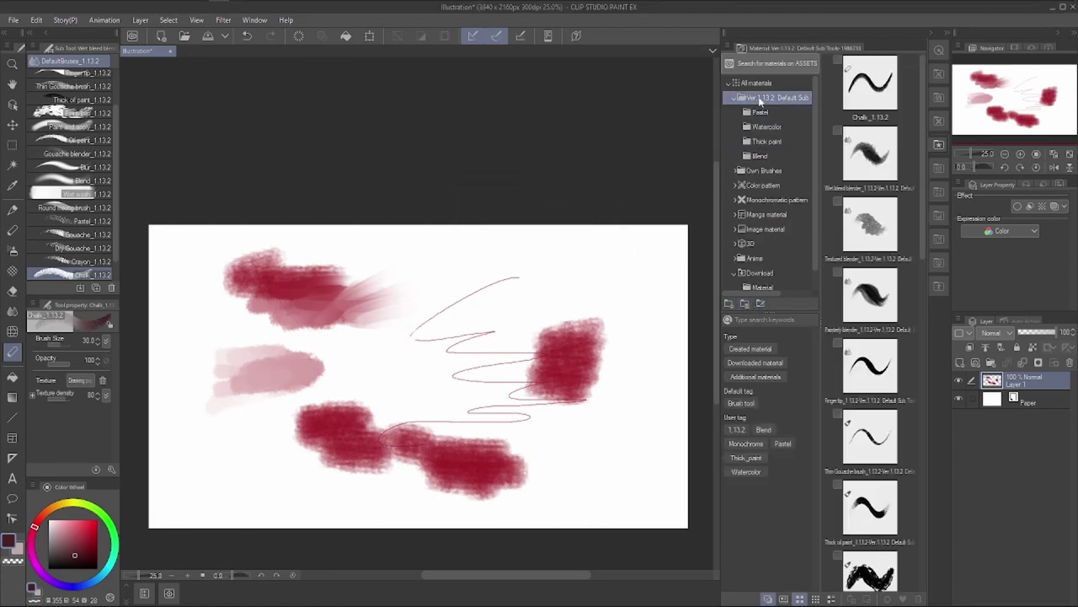
# Review the brush materials in the Pastel, Watercolor, Thick paint and Blend subfolders of the Ver 1.13.2 Default Sub Tools folder.
pyautogui.click(752, 111)
pyautogui.click(736, 98)
pyautogui.click(737, 99)
pyautogui.click(758, 112)
pyautogui.click(762, 126)
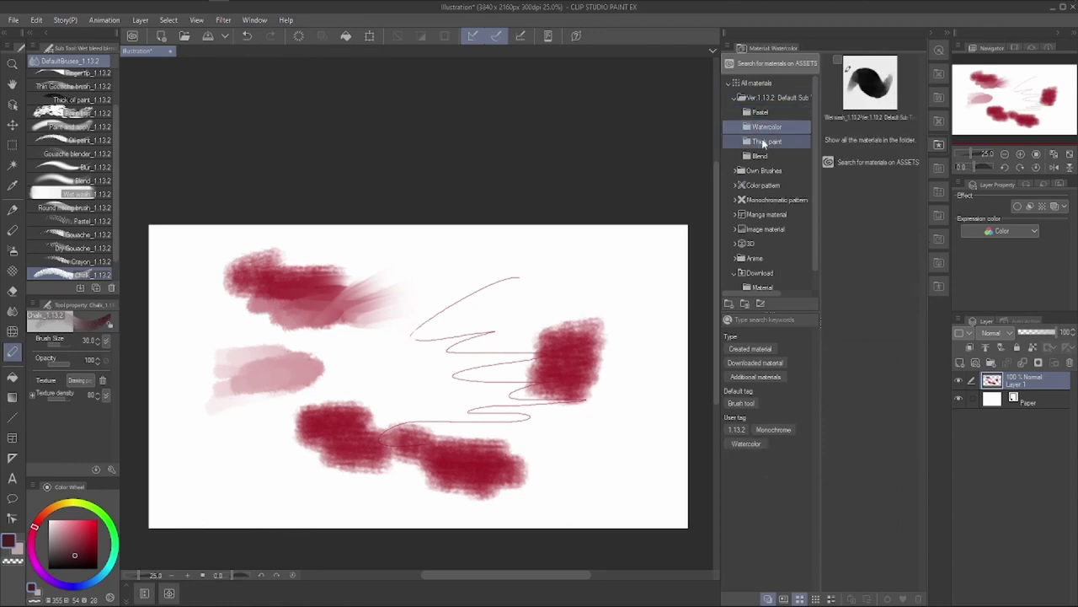
pyautogui.click(763, 142)
pyautogui.click(760, 157)
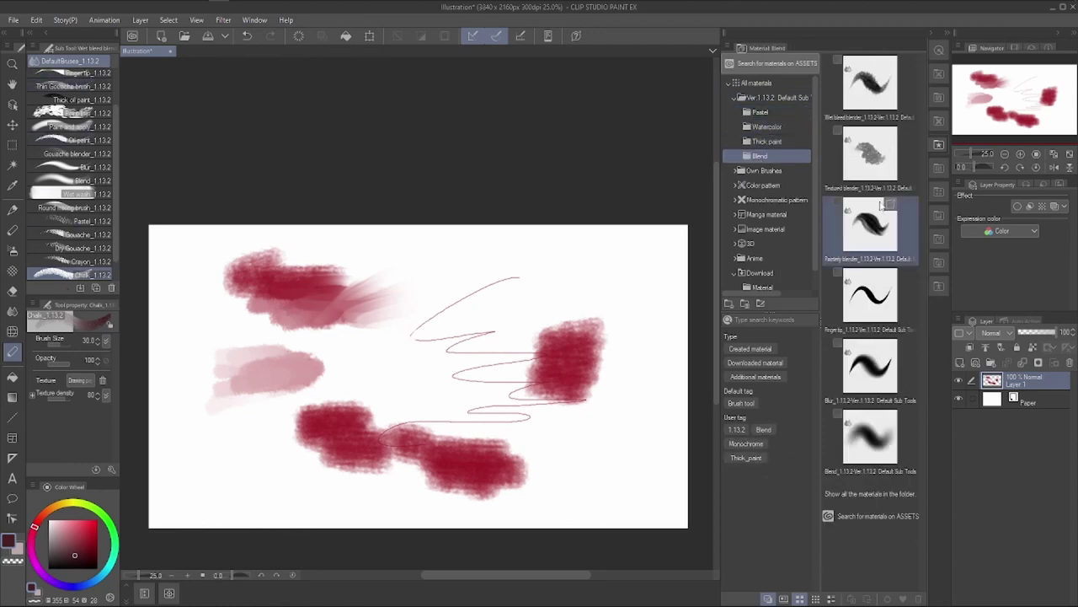
pyautogui.click(752, 142)
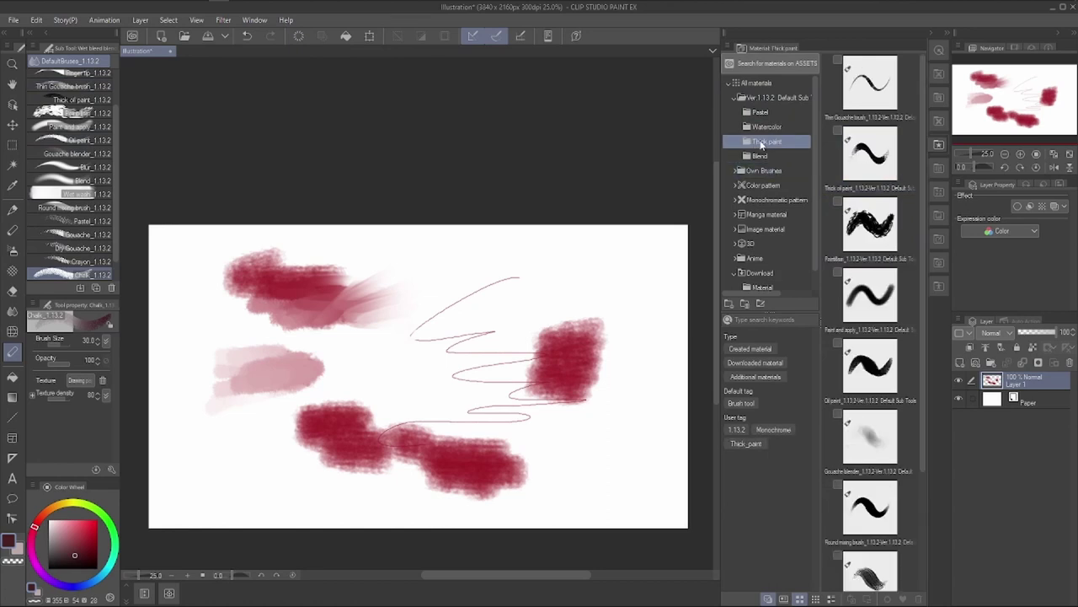
pyautogui.click(758, 113)
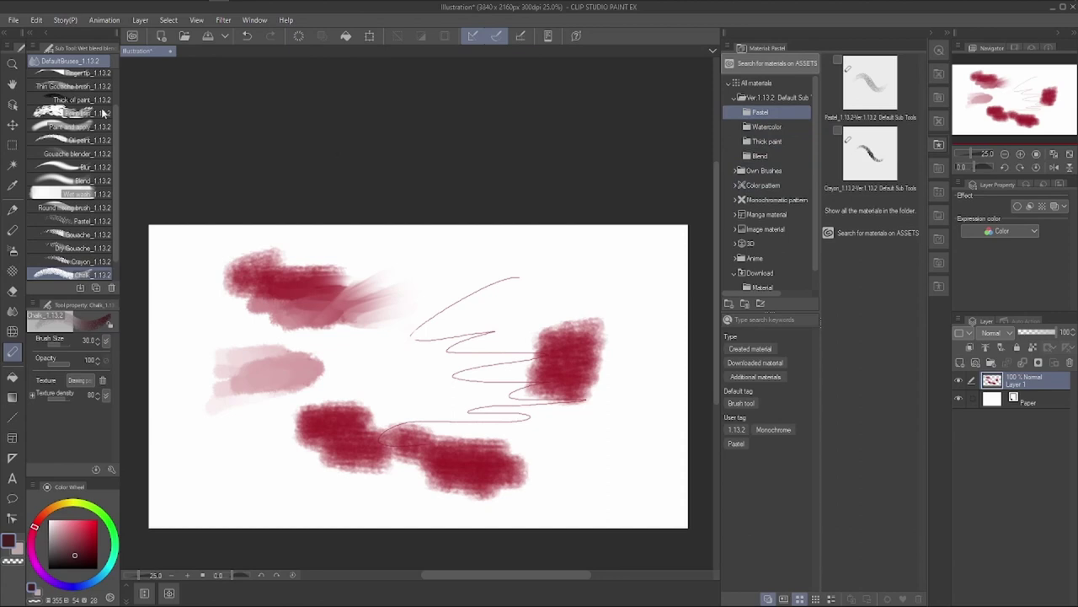
# Split the Wet bleed blender sub tool off into its own group and name that group Pastels.
pyautogui.scroll(3, 73, 85)
pyautogui.moveTo(73, 76); pyautogui.dragTo(94, 61)
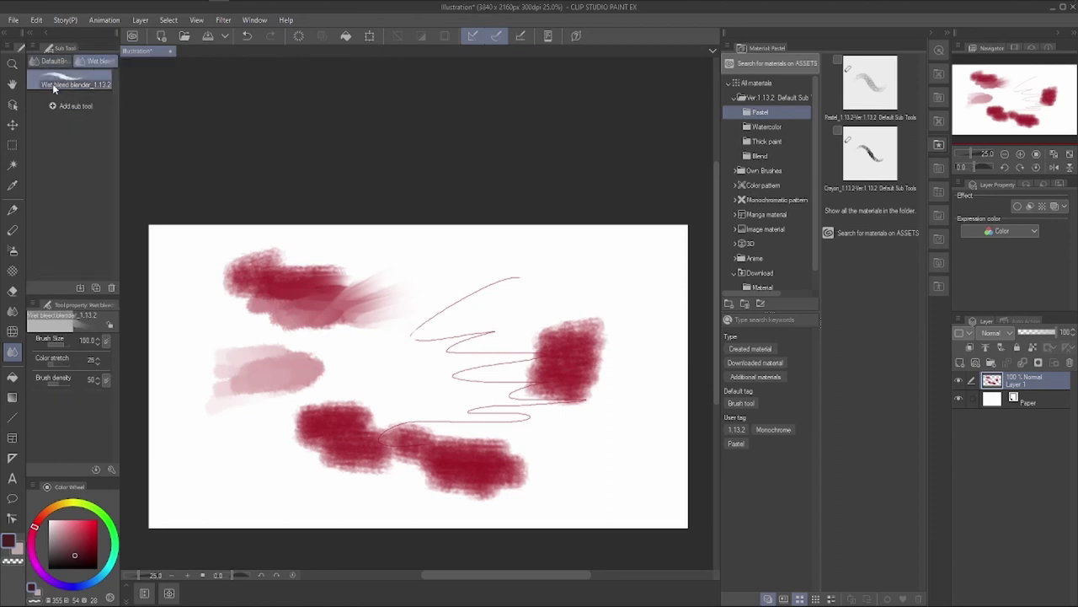
pyautogui.doubleClick(94, 60)
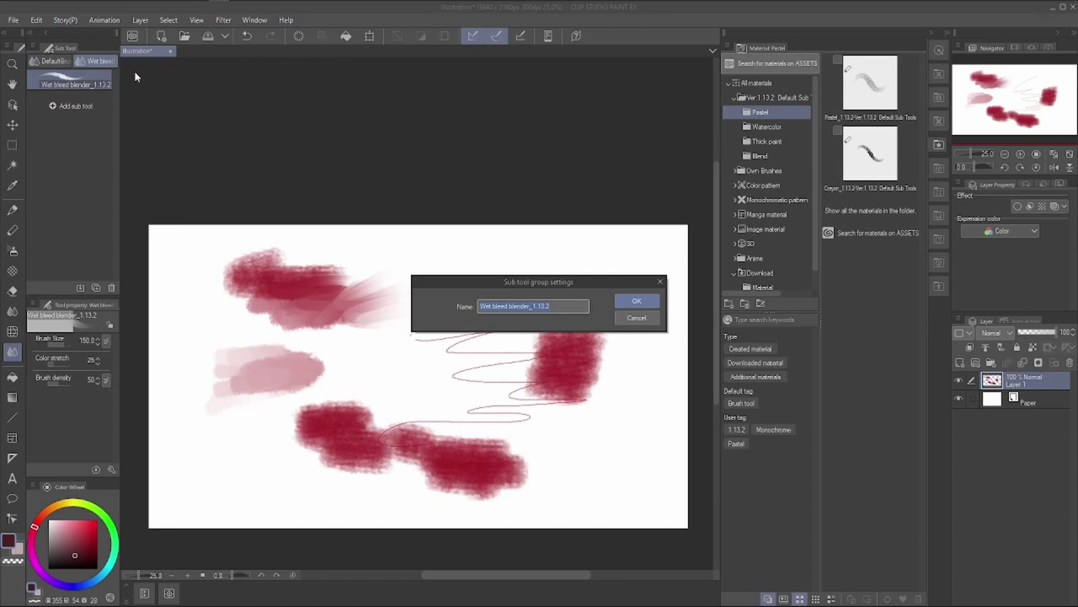
pyautogui.write('Pastels')
pyautogui.click(633, 302)
# Move the Textured blender, Painterly blender and Pointillism sub tools from DefaultBruses_1.13.2 into the Pastels group.
pyautogui.click(52, 61)
pyautogui.moveTo(59, 91); pyautogui.dragTo(97, 61)
pyautogui.moveTo(59, 122); pyautogui.dragTo(95, 62)
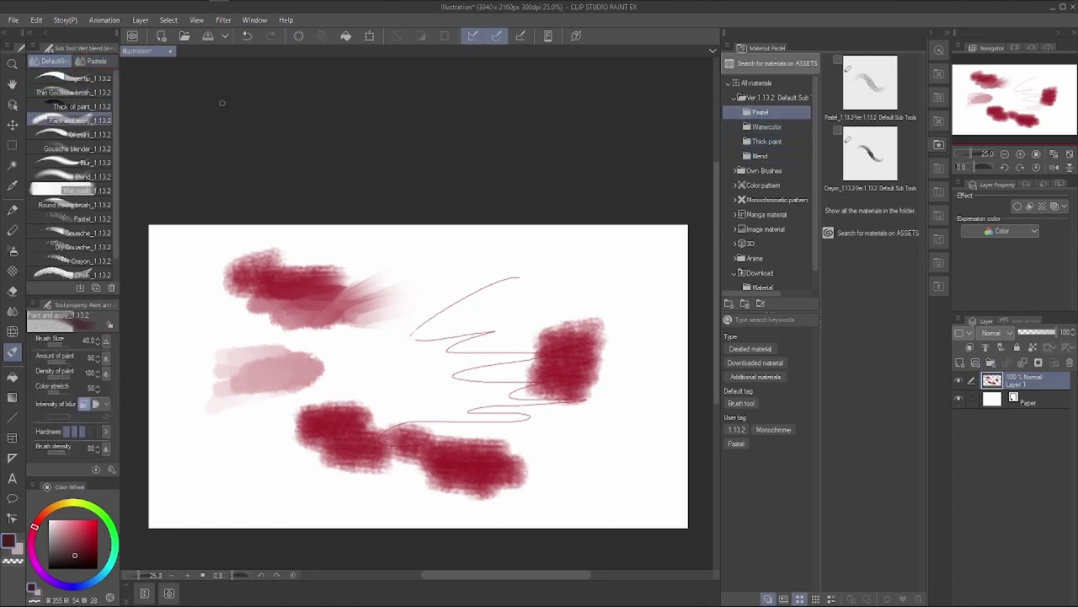
pyautogui.click(83, 59)
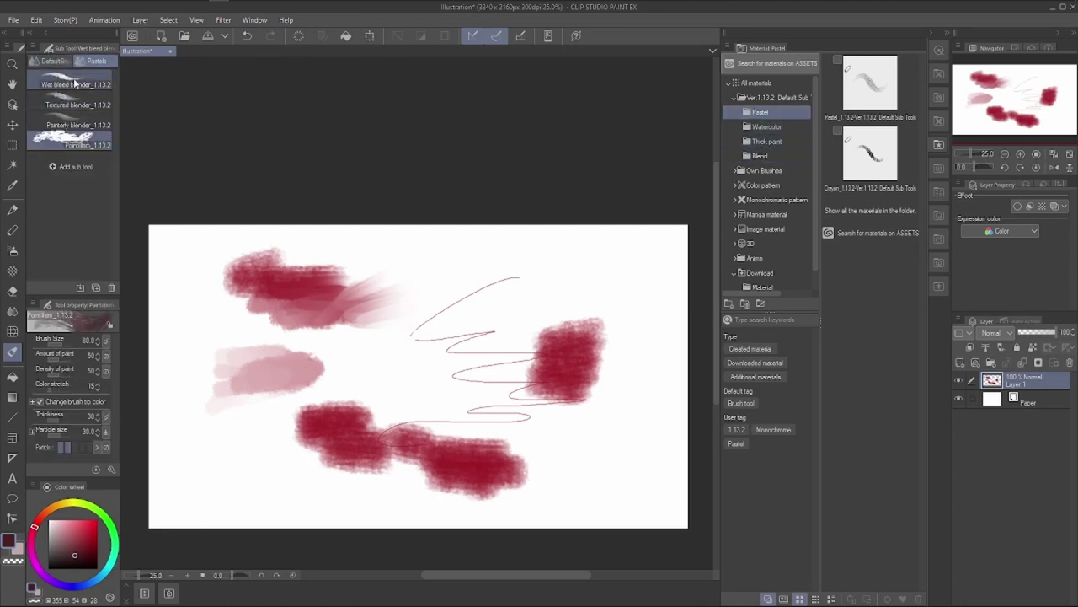
# Move all sub tools of the Pastels group back into the DefaultBruses_1.13.2 group.
pyautogui.moveTo(72, 75)
pyautogui.mouseDown()
pyautogui.moveTo(50, 62)
pyautogui.moveTo(75, 74)
pyautogui.mouseUp()
pyautogui.scroll(1, 74, 97)
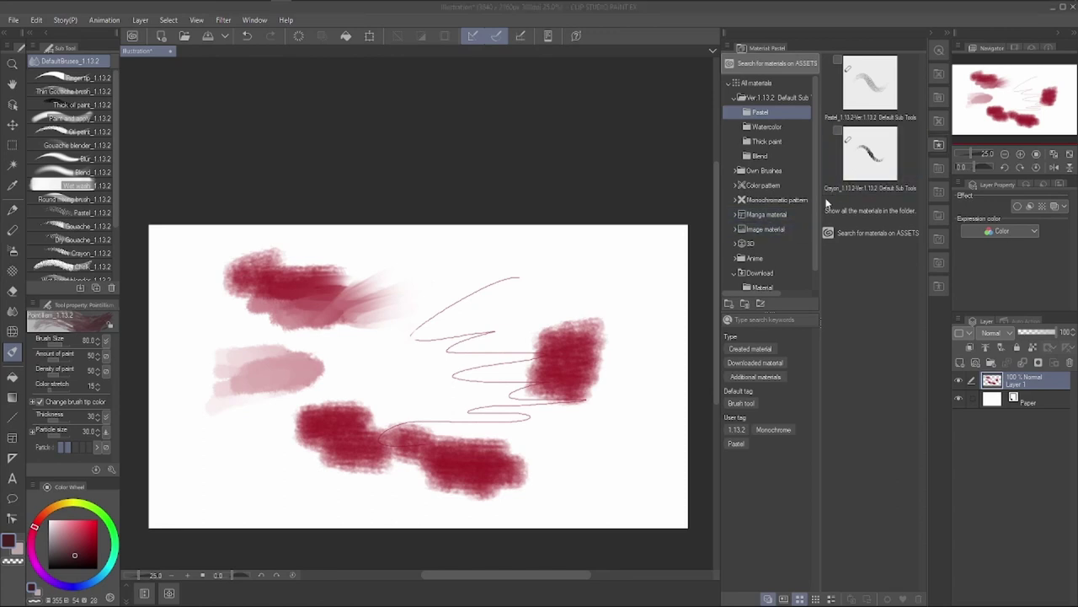
# Collapse the Material palette, delete the painted layer and add a new empty raster layer above the Paper.
pyautogui.click(930, 32)
pyautogui.click(931, 32)
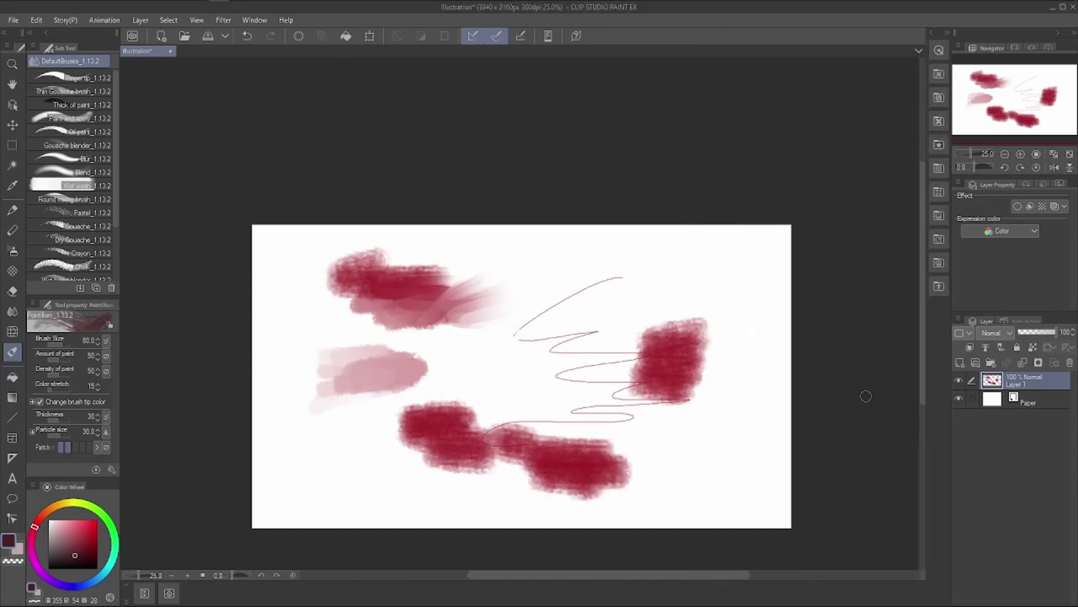
pyautogui.click(1034, 363)
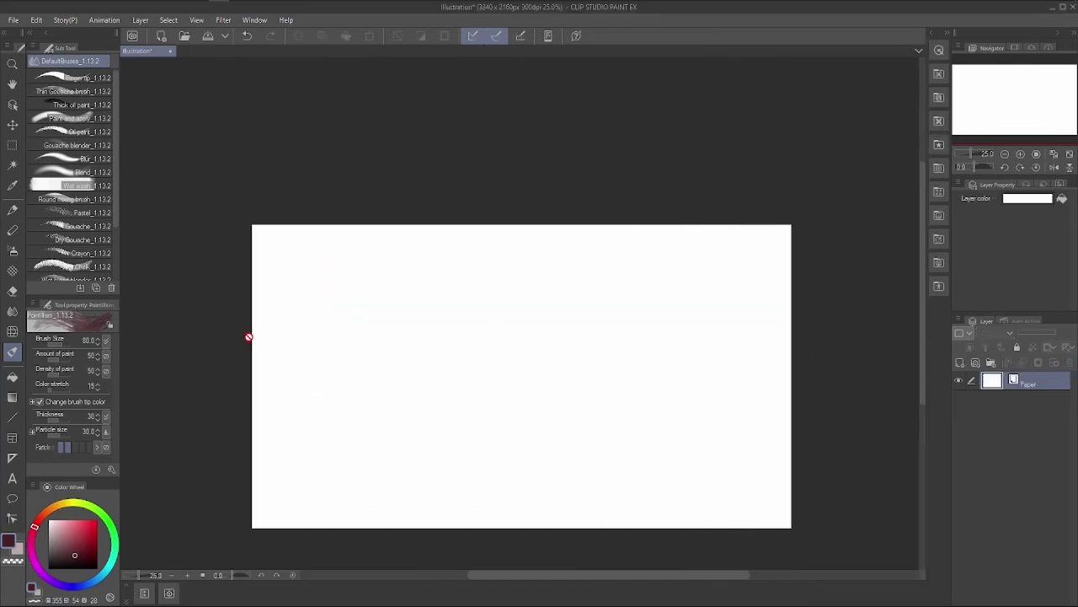
pyautogui.scroll(-2, 70, 211)
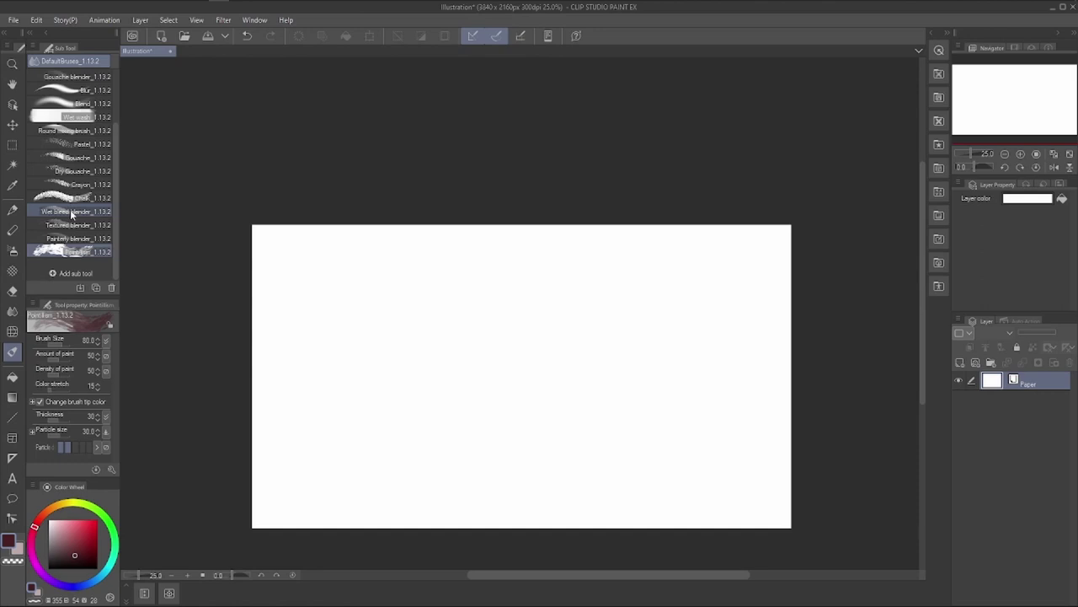
pyautogui.scroll(2, 70, 209)
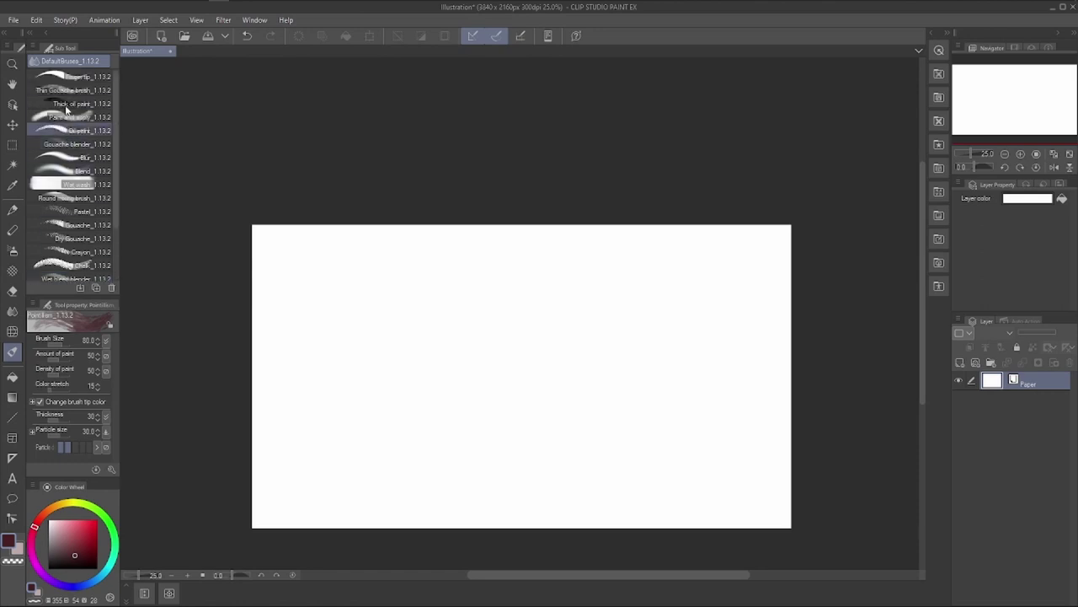
pyautogui.click(960, 363)
# Browse the Pencil tool's Pencil, Thick paint, India ink and Watercolor groups to examine the default sub tools in each.
pyautogui.click(12, 212)
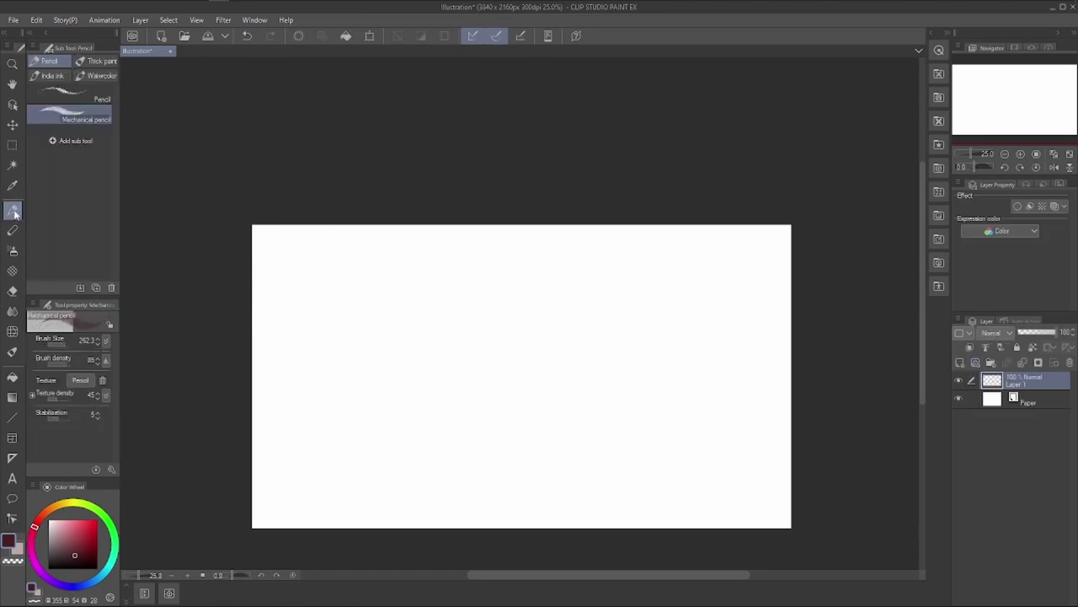
pyautogui.click(97, 61)
pyautogui.click(89, 76)
pyautogui.click(53, 75)
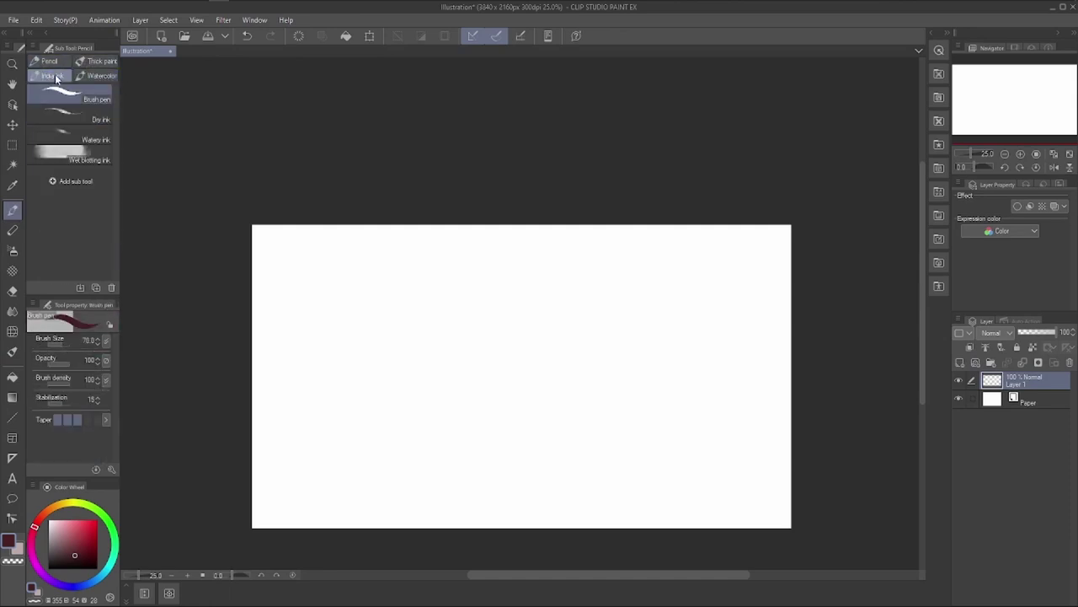
pyautogui.click(12, 250)
pyautogui.click(11, 211)
pyautogui.press('b')
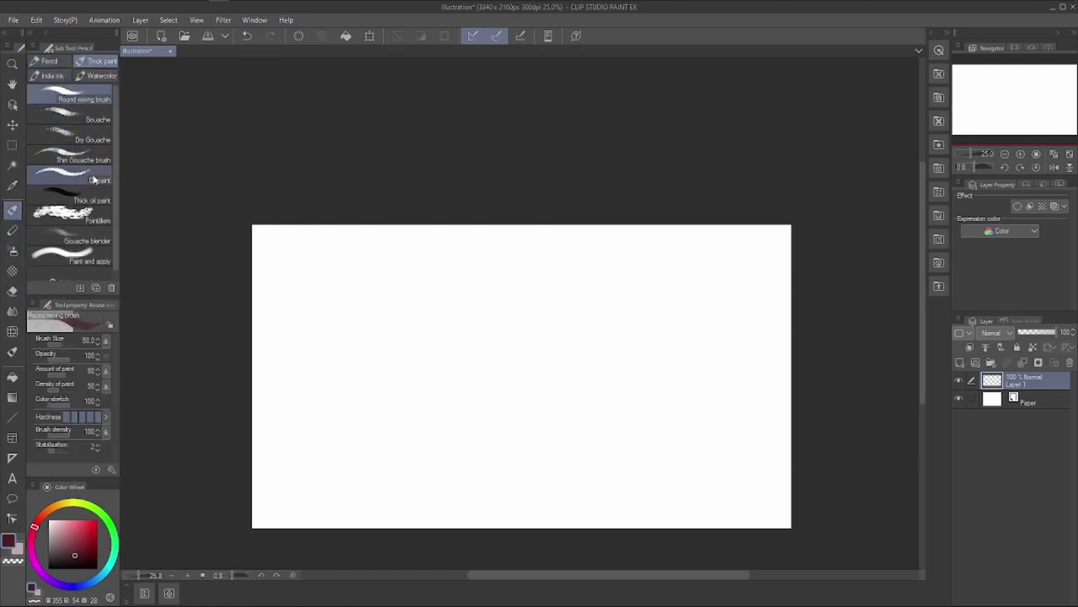
pyautogui.click(92, 172)
pyautogui.click(97, 76)
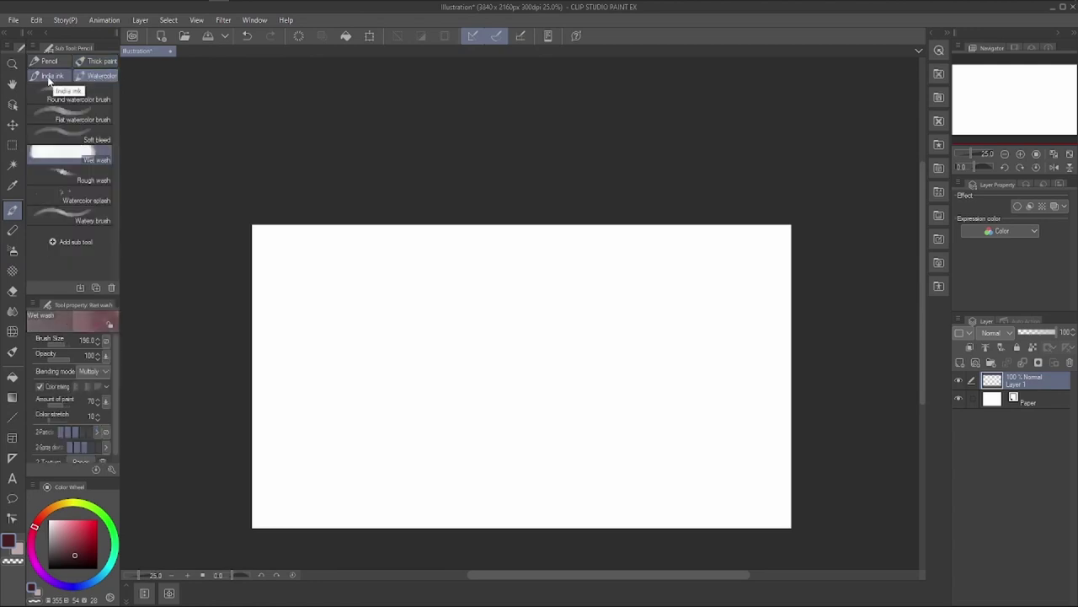
pyautogui.click(50, 76)
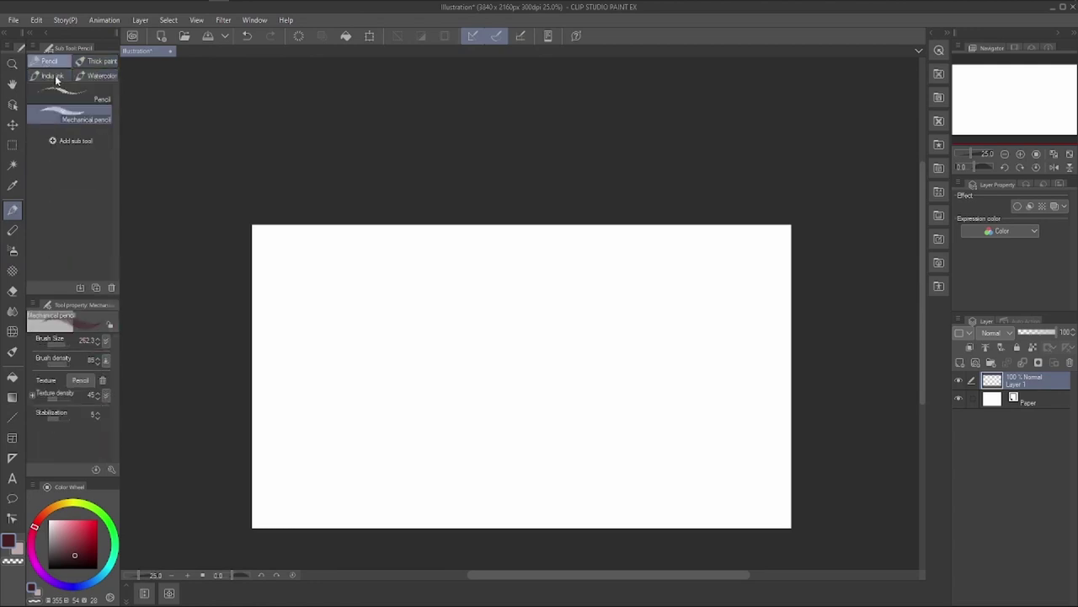
pyautogui.click(84, 64)
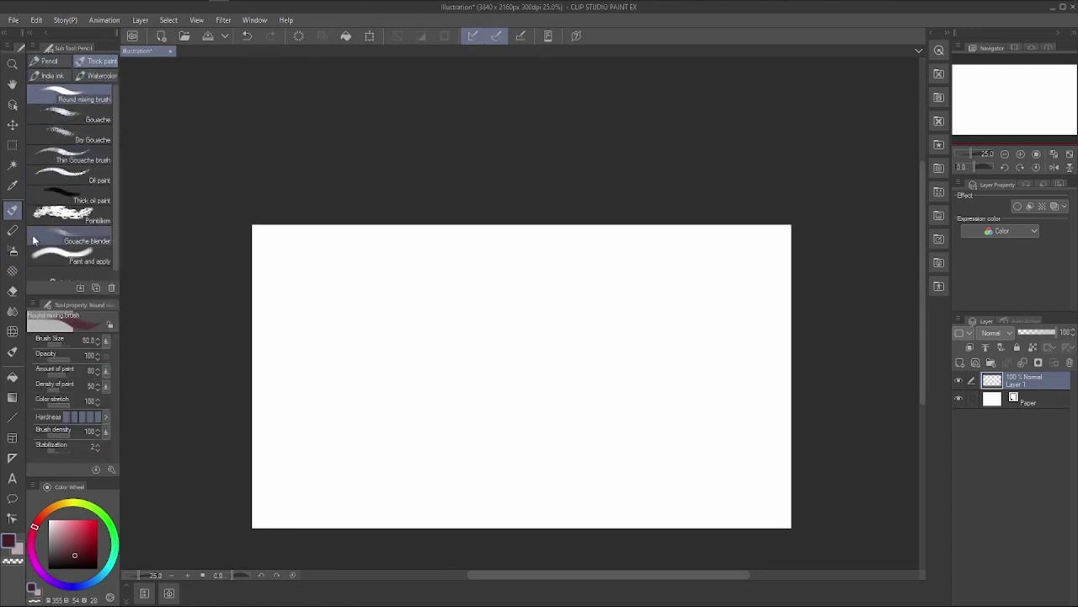
# Separate the Pen group from the Marker and Pastel groups into its own tool above the Pencil tool.
pyautogui.click(11, 230)
pyautogui.click(95, 63)
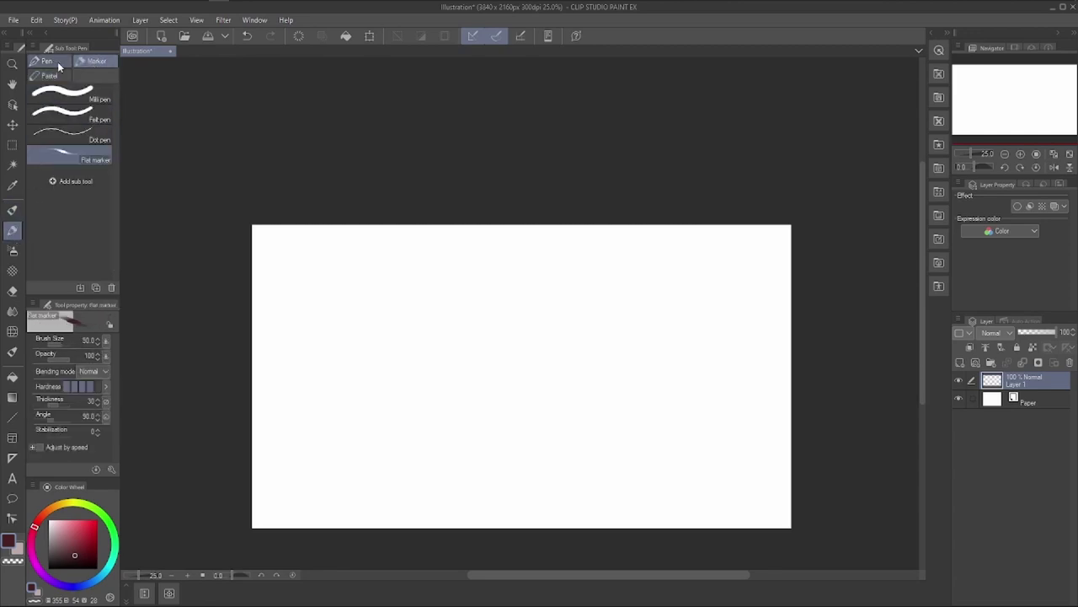
pyautogui.click(51, 62)
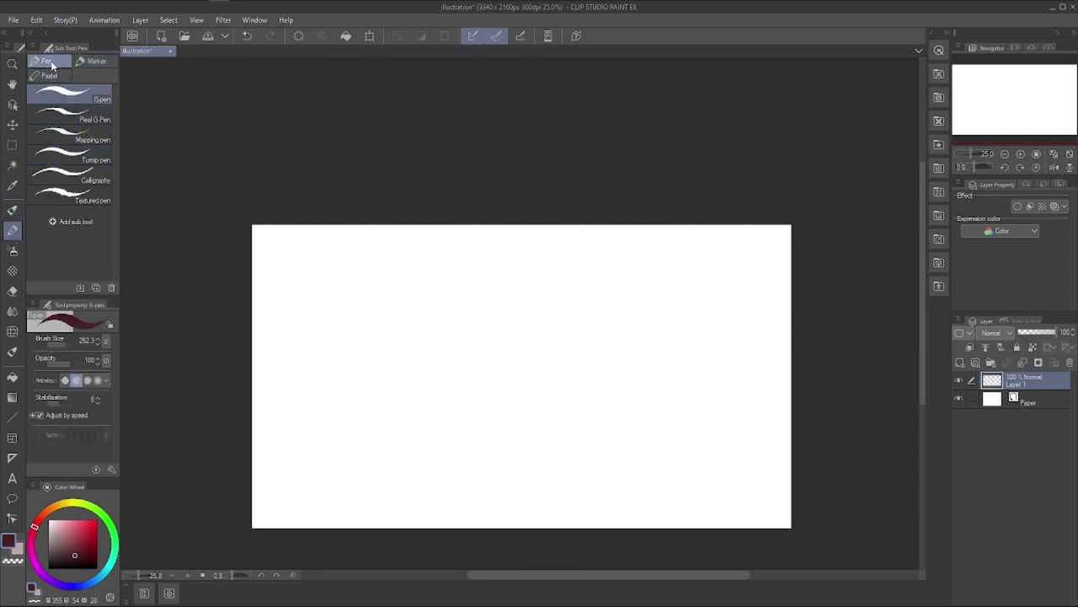
pyautogui.moveTo(14, 210); pyautogui.dragTo(13, 207)
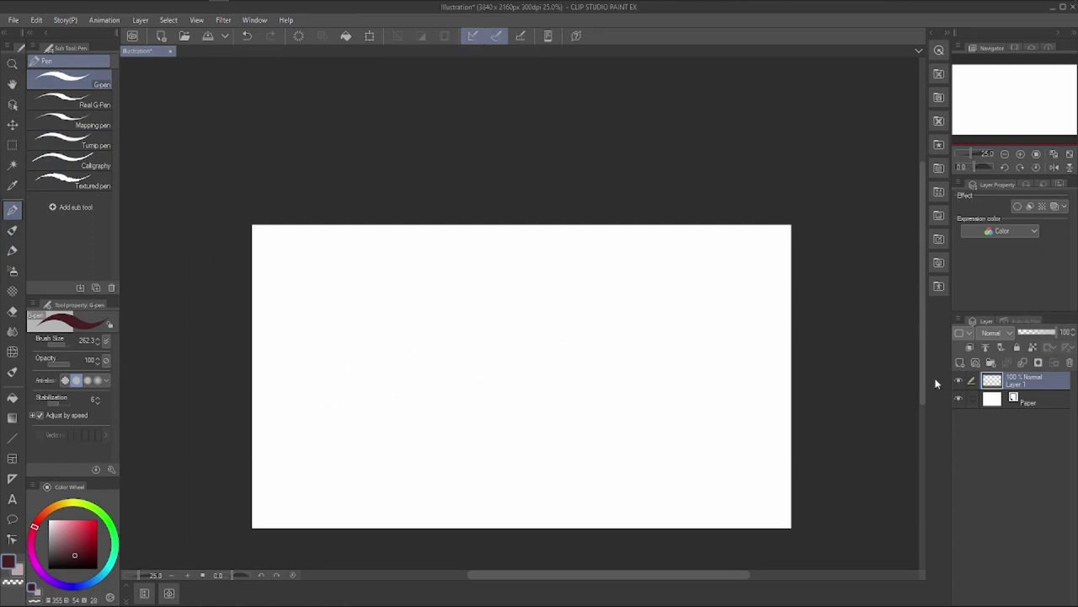
# Try the Lighten and Screen blending modes on a newly added raster layer, and delete that layer.
pyautogui.click(960, 362)
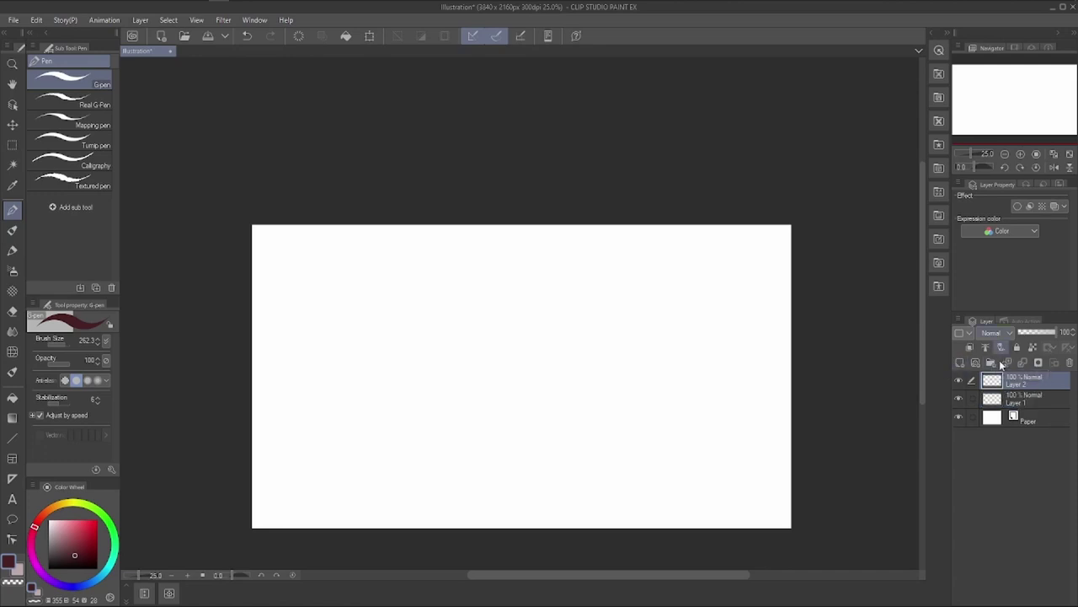
pyautogui.click(992, 333)
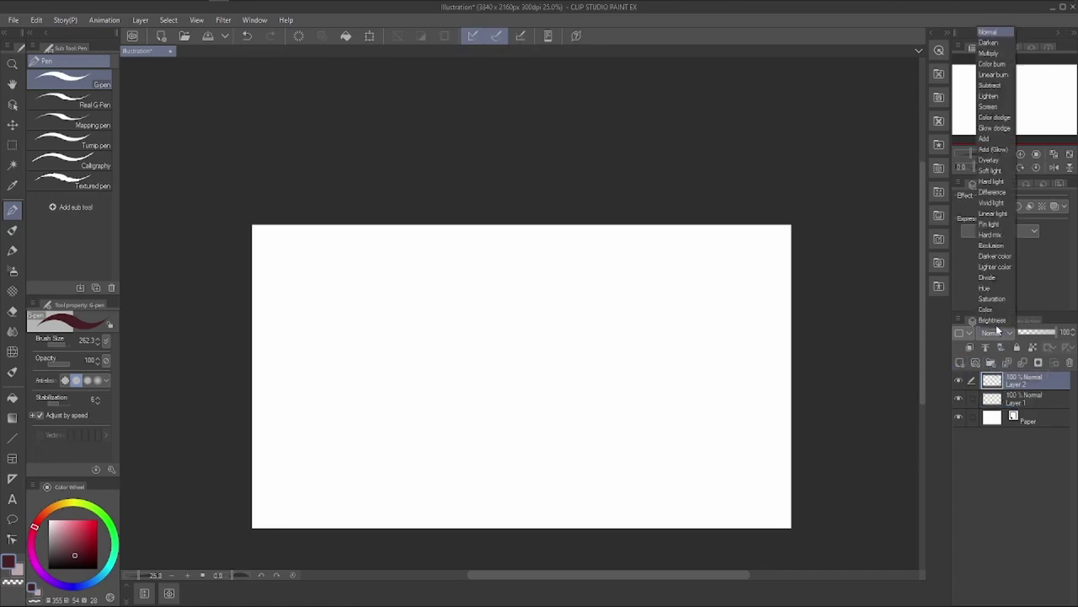
pyautogui.click(989, 97)
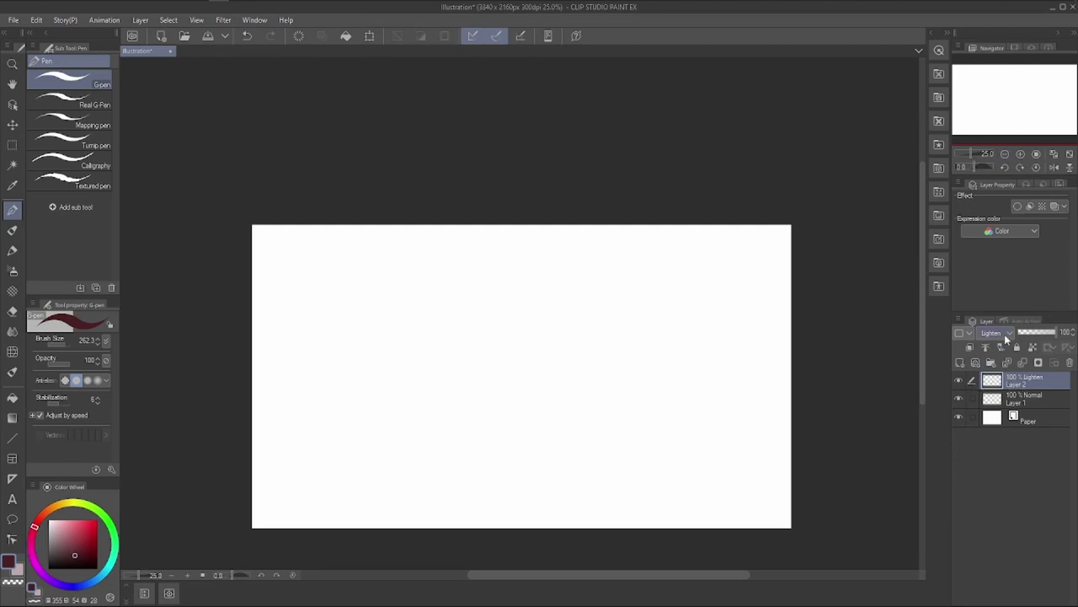
pyautogui.click(1005, 337)
pyautogui.click(997, 110)
pyautogui.click(997, 337)
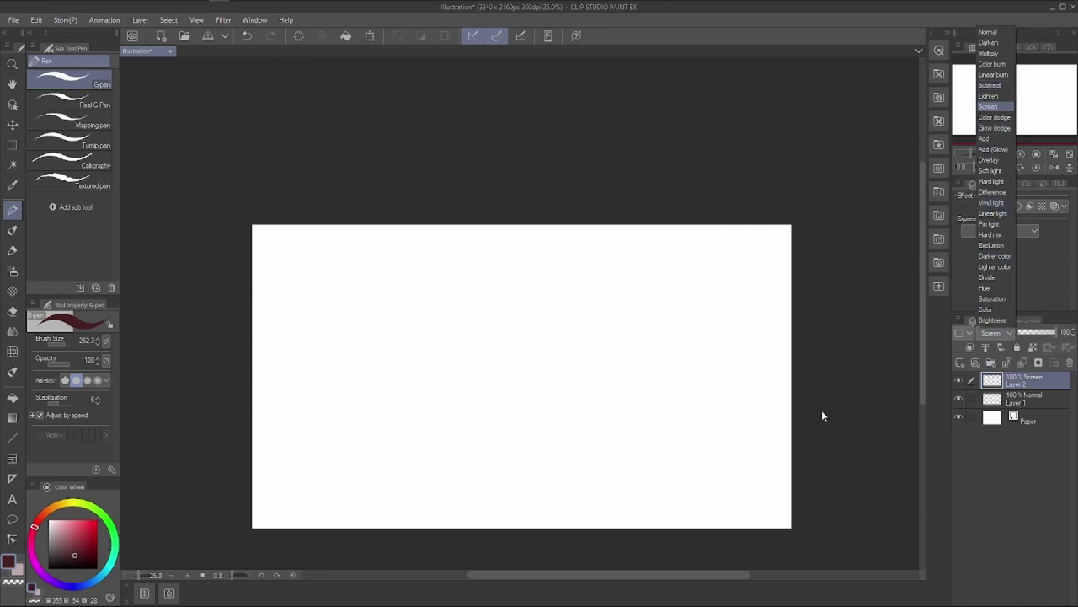
pyautogui.click(1048, 384)
pyautogui.click(1071, 363)
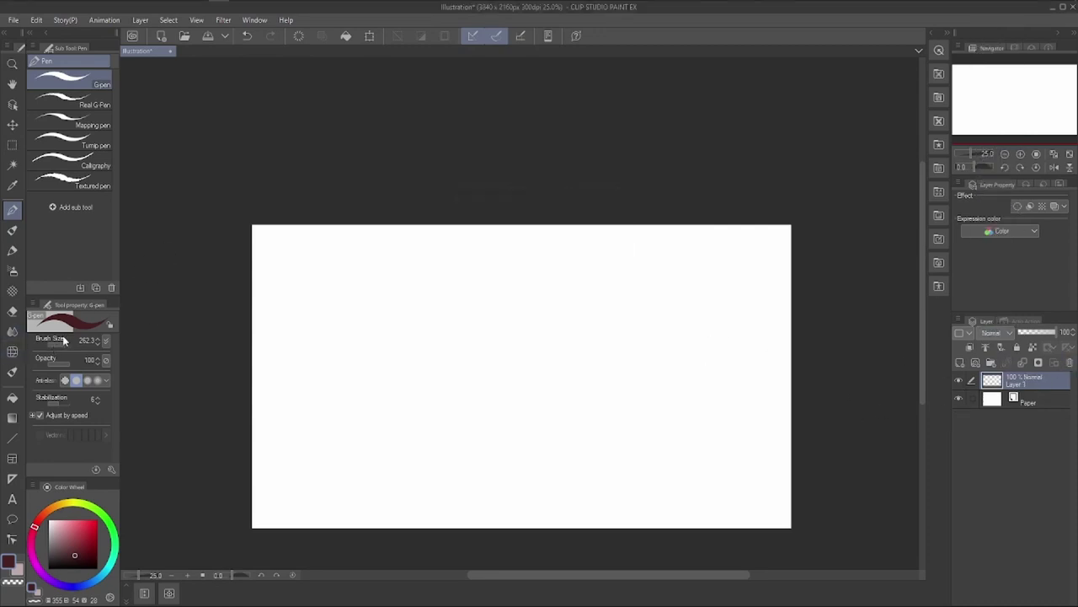
# Reduce the G-pen's brush size to about 122 and browse the Pencil, Decoration and Eraser tools, returning to Decoration.
pyautogui.moveTo(66, 339); pyautogui.dragTo(61, 345)
pyautogui.click(12, 229)
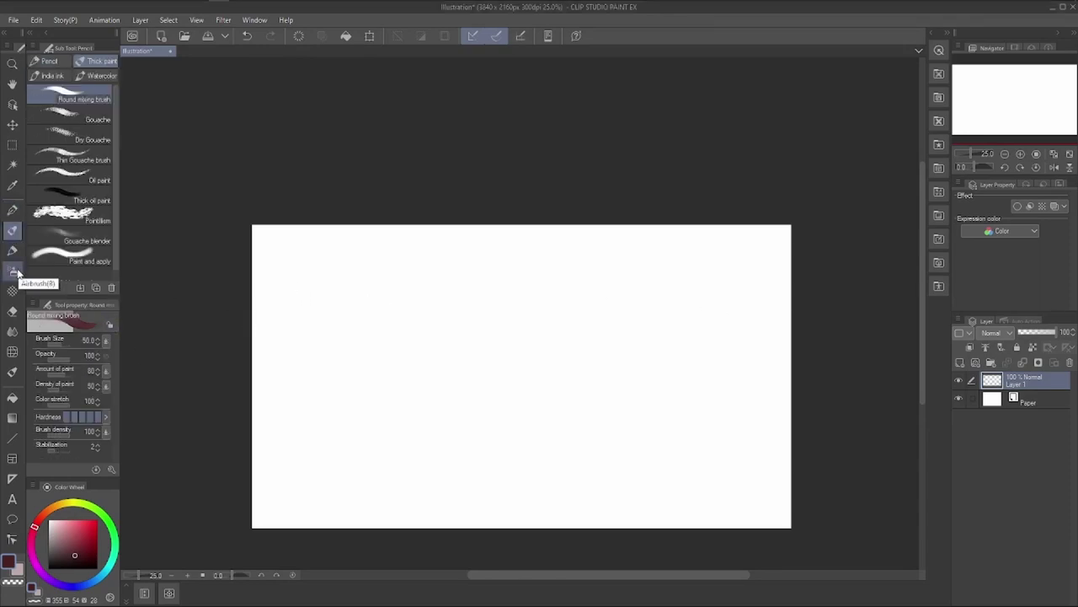
pyautogui.click(12, 292)
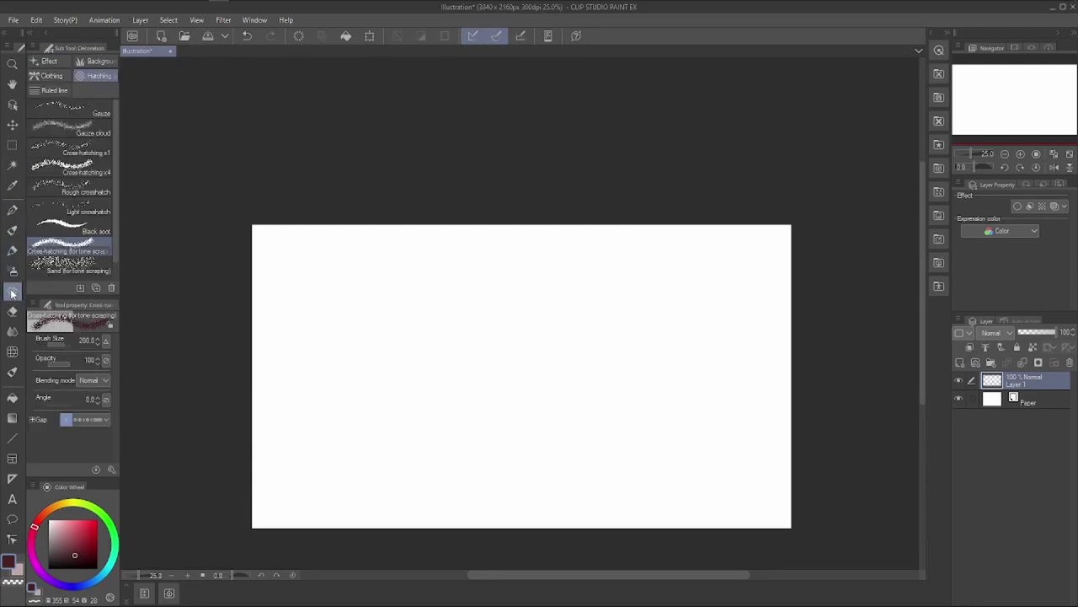
pyautogui.click(12, 311)
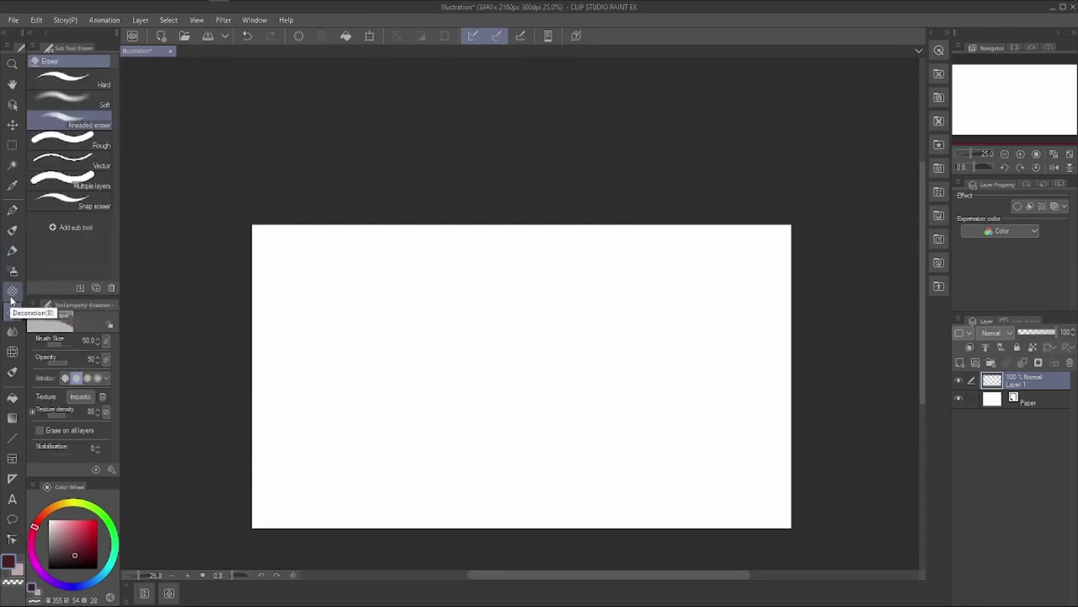
pyautogui.click(11, 295)
# Set the Cross-hatching (for tone scraping) brush to Multiply blending, and paint a bright red scribble and a dark red patch below it.
pyautogui.click(97, 381)
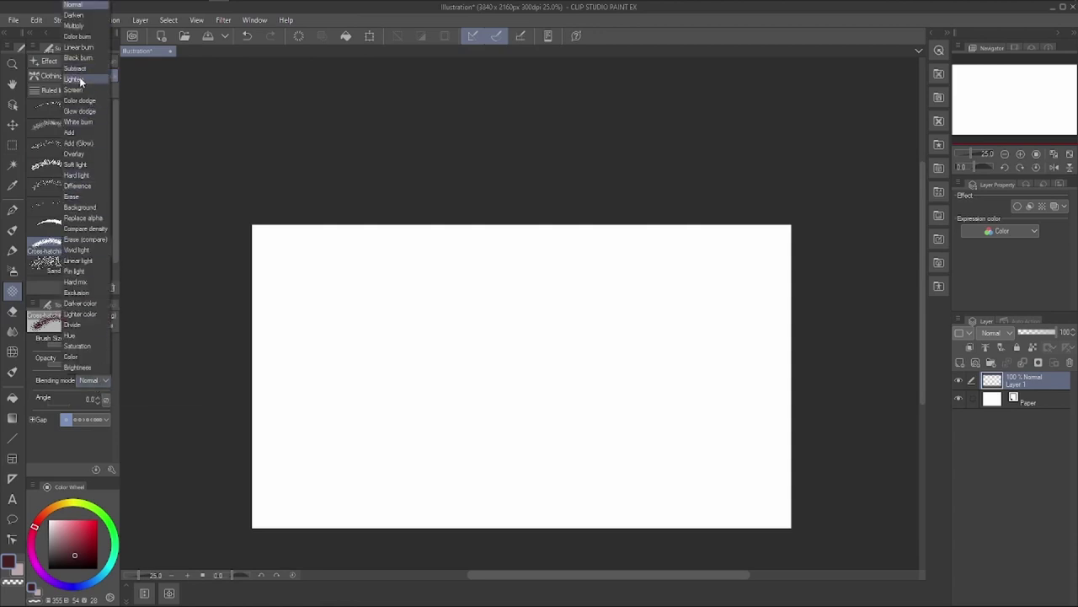
pyautogui.click(80, 80)
pyautogui.click(88, 519)
pyautogui.click(87, 381)
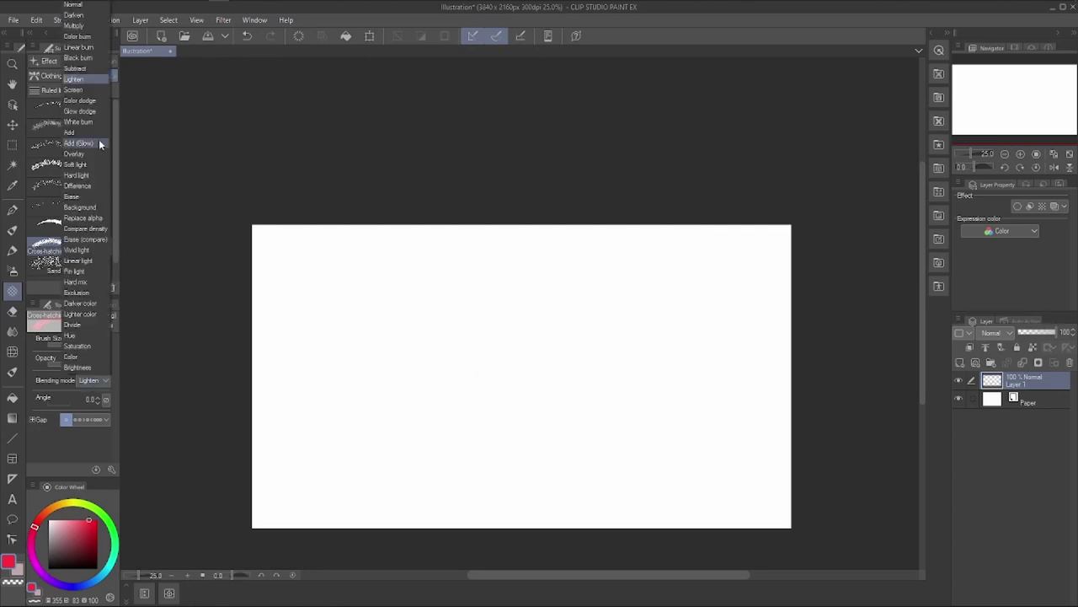
pyautogui.click(77, 34)
pyautogui.moveTo(384, 296)
pyautogui.mouseDown()
pyautogui.moveTo(315, 330)
pyautogui.moveTo(313, 315)
pyautogui.moveTo(359, 348)
pyautogui.moveTo(426, 364)
pyautogui.moveTo(463, 397)
pyautogui.moveTo(434, 417)
pyautogui.mouseUp()
pyautogui.click(84, 548)
pyautogui.moveTo(346, 471)
pyautogui.mouseDown()
pyautogui.moveTo(274, 470)
pyautogui.moveTo(396, 434)
pyautogui.mouseUp()
# Switch the cross-hatching brush to Soft light blending and paint over the right part of the red scribble.
pyautogui.click(91, 381)
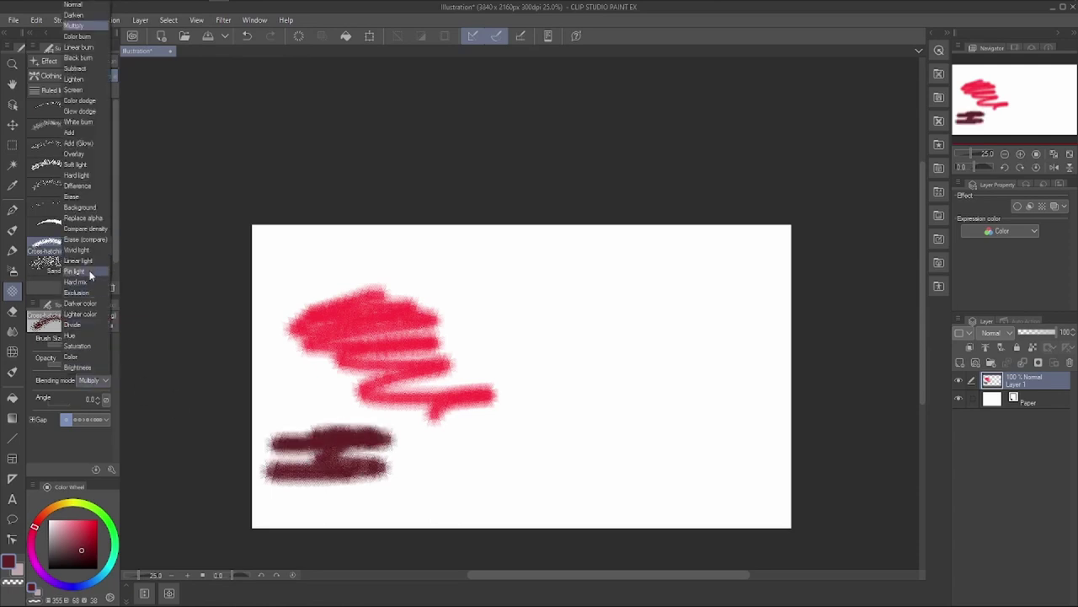
pyautogui.click(75, 164)
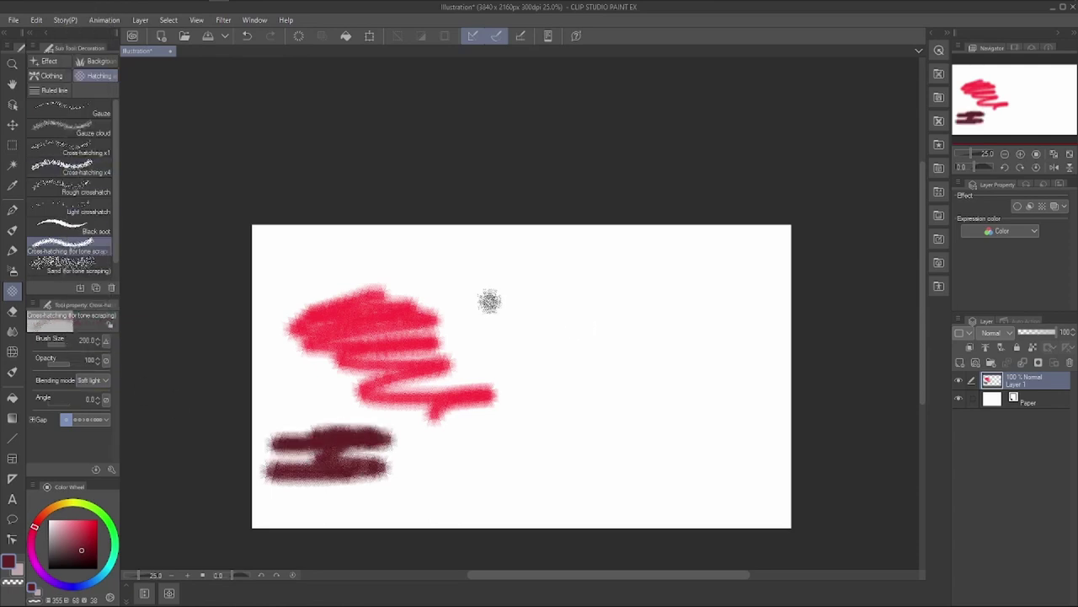
pyautogui.moveTo(454, 335)
pyautogui.mouseDown()
pyautogui.moveTo(365, 341)
pyautogui.moveTo(409, 318)
pyautogui.moveTo(420, 371)
pyautogui.mouseUp()
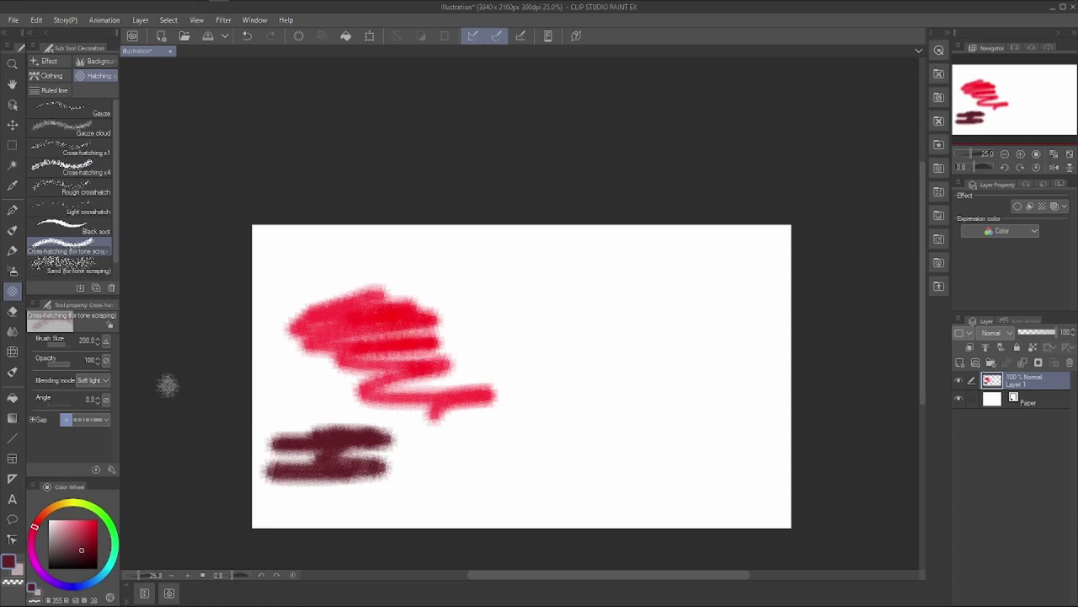
# Set the cross-hatching brush's blending mode to Color and paint light pink over the left part of the red scribble.
pyautogui.click(93, 380)
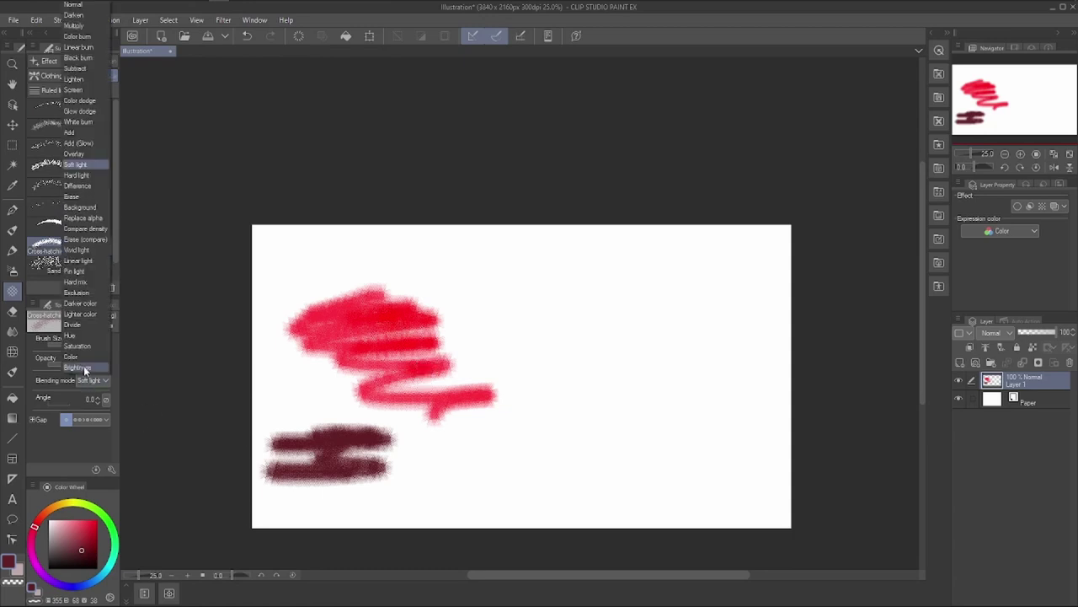
pyautogui.click(77, 359)
pyautogui.moveTo(77, 547); pyautogui.dragTo(67, 523)
pyautogui.moveTo(375, 358)
pyautogui.mouseDown()
pyautogui.moveTo(297, 342)
pyautogui.moveTo(330, 340)
pyautogui.moveTo(321, 335)
pyautogui.moveTo(292, 349)
pyautogui.moveTo(354, 356)
pyautogui.moveTo(305, 362)
pyautogui.mouseUp()
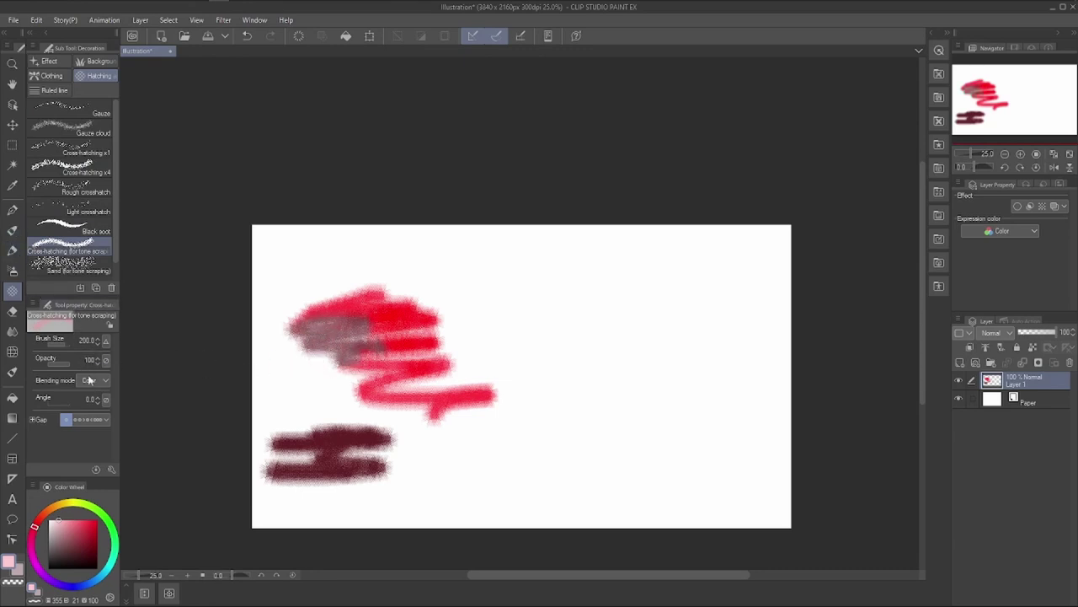
# Open the Sub Tool Detail palette and view the settings of several brush tools, returning to the G-pen.
pyautogui.click(255, 20)
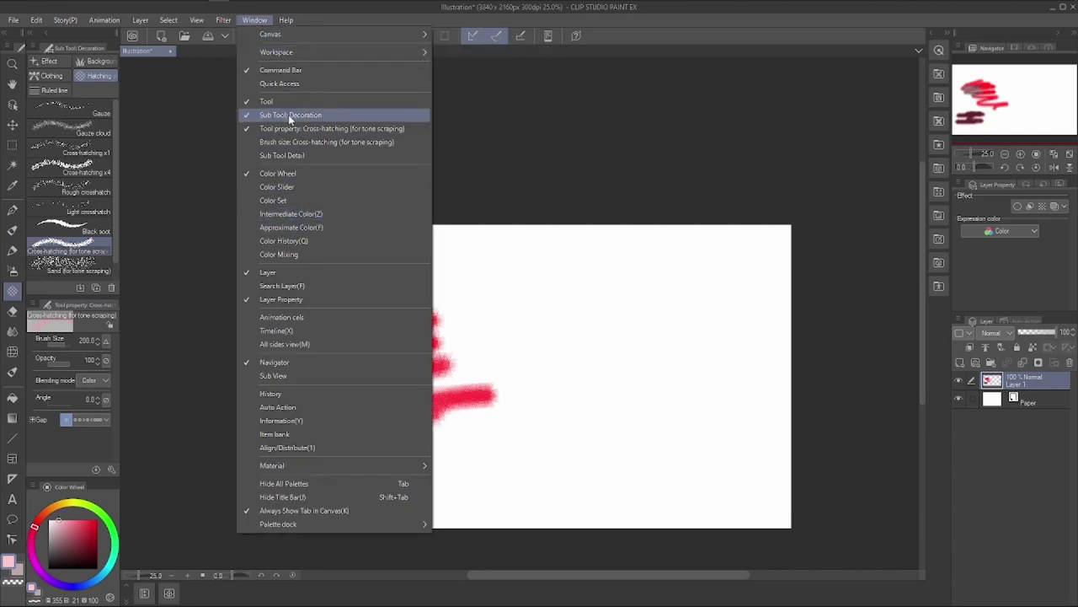
pyautogui.click(280, 156)
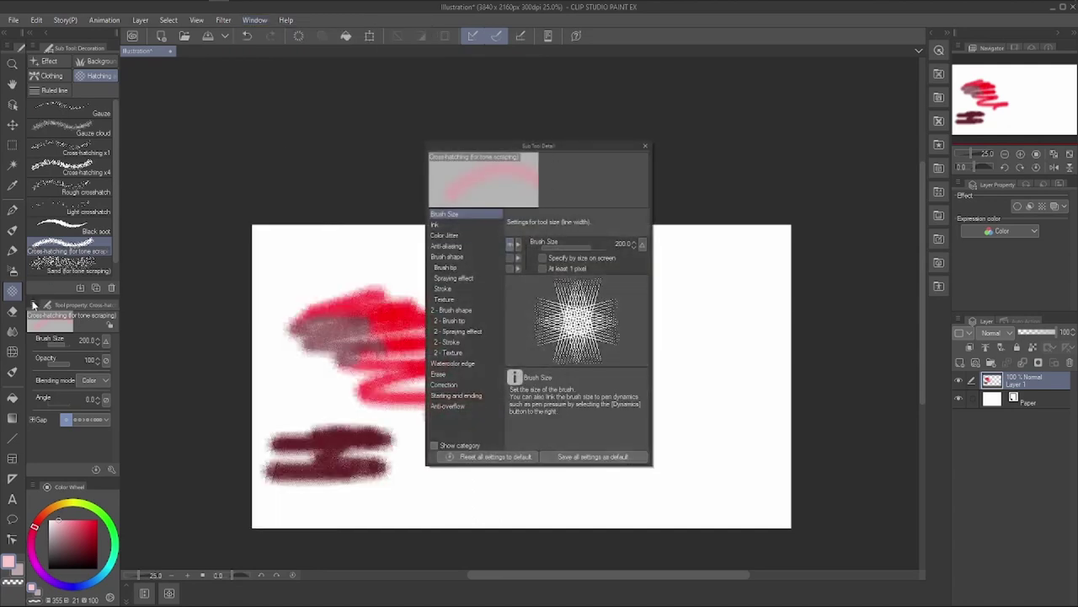
pyautogui.click(14, 210)
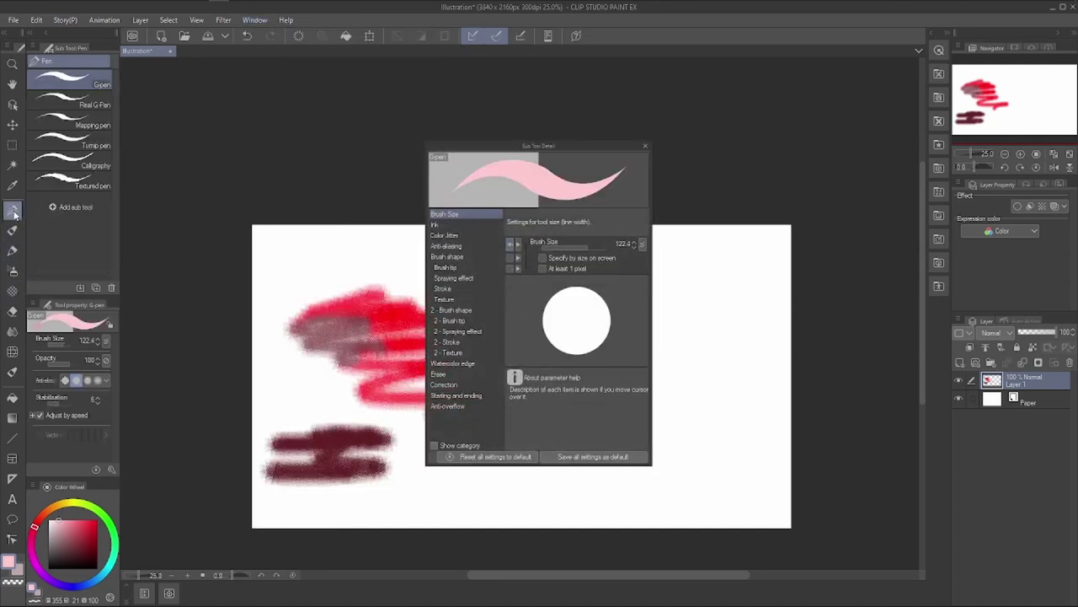
pyautogui.moveTo(579, 149); pyautogui.dragTo(718, 123)
pyautogui.click(12, 230)
pyautogui.click(12, 250)
pyautogui.click(12, 271)
pyautogui.click(11, 211)
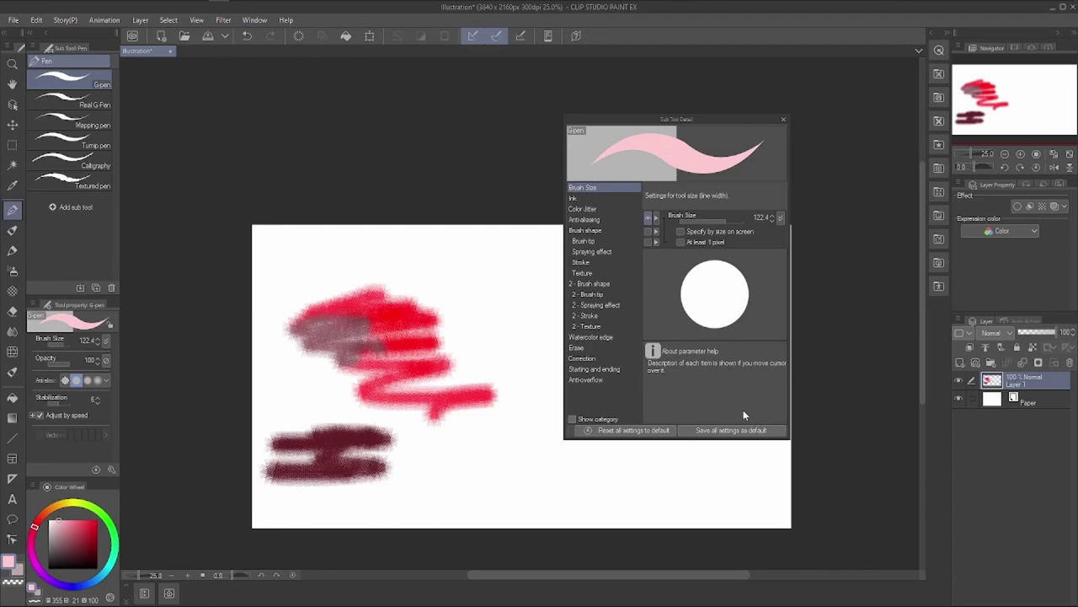
# Clear the painted layer and set the G-pen's brush size to about 705.
pyautogui.press('Delete')
pyautogui.moveTo(710, 121)
pyautogui.mouseDown()
pyautogui.moveTo(776, 99)
pyautogui.moveTo(779, 118)
pyautogui.mouseUp()
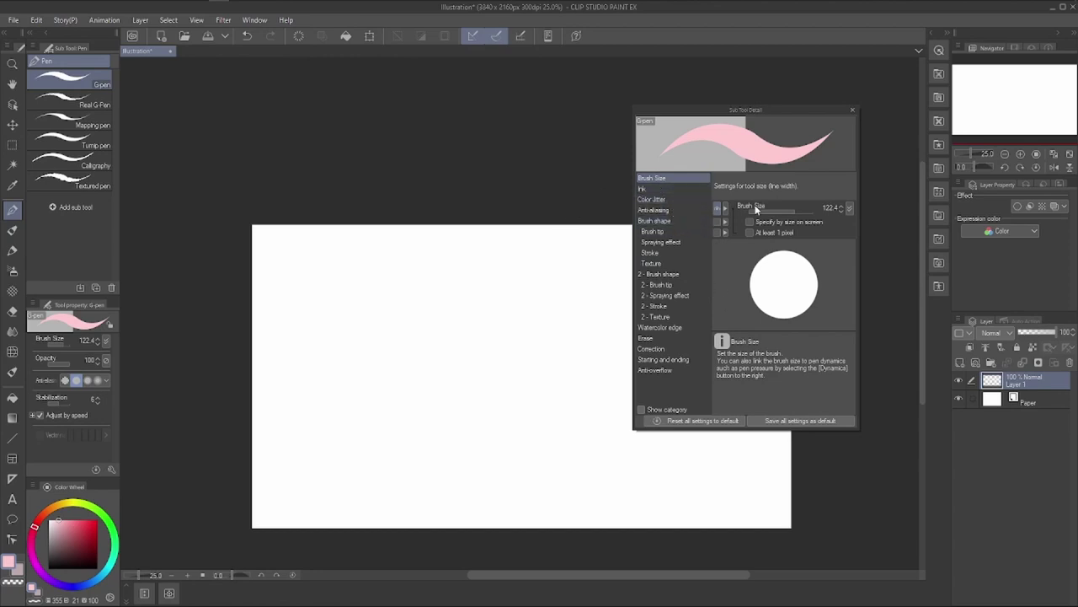
pyautogui.moveTo(794, 215)
pyautogui.mouseDown()
pyautogui.moveTo(783, 216)
pyautogui.moveTo(814, 216)
pyautogui.moveTo(805, 219)
pyautogui.mouseUp()
# Make the Blending mode setting from the Ink category show in the G-pen's tool properties.
pyautogui.click(678, 191)
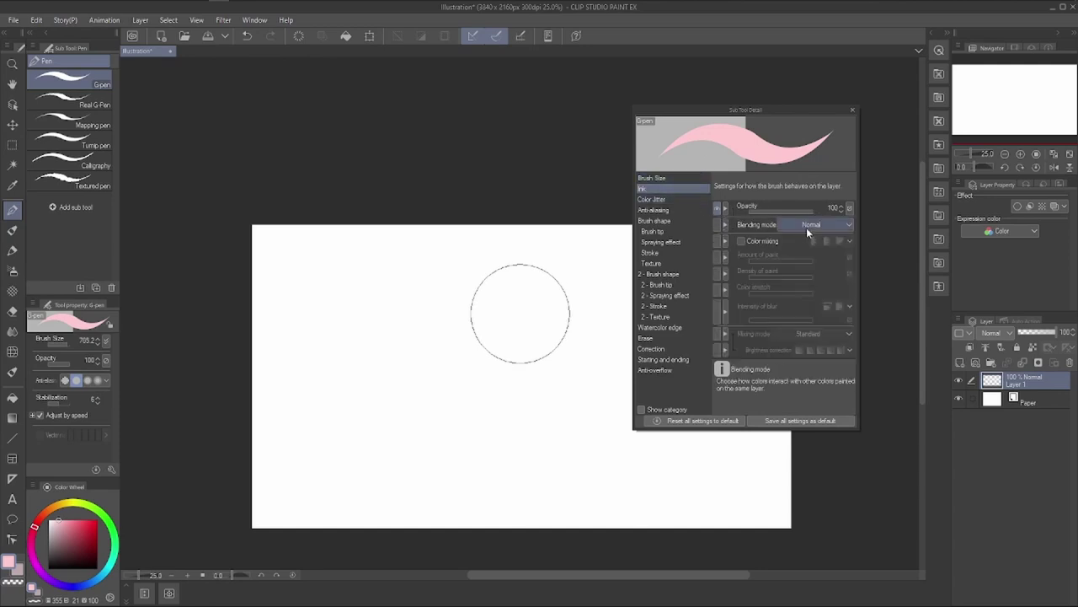
pyautogui.click(716, 223)
pyautogui.click(716, 223)
pyautogui.click(716, 223)
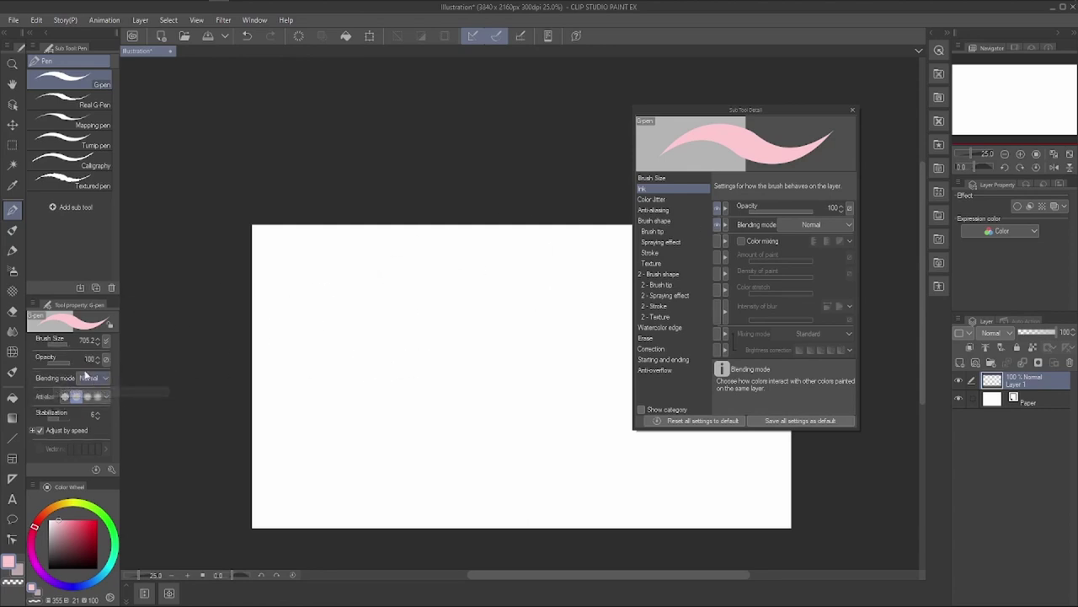
pyautogui.click(719, 224)
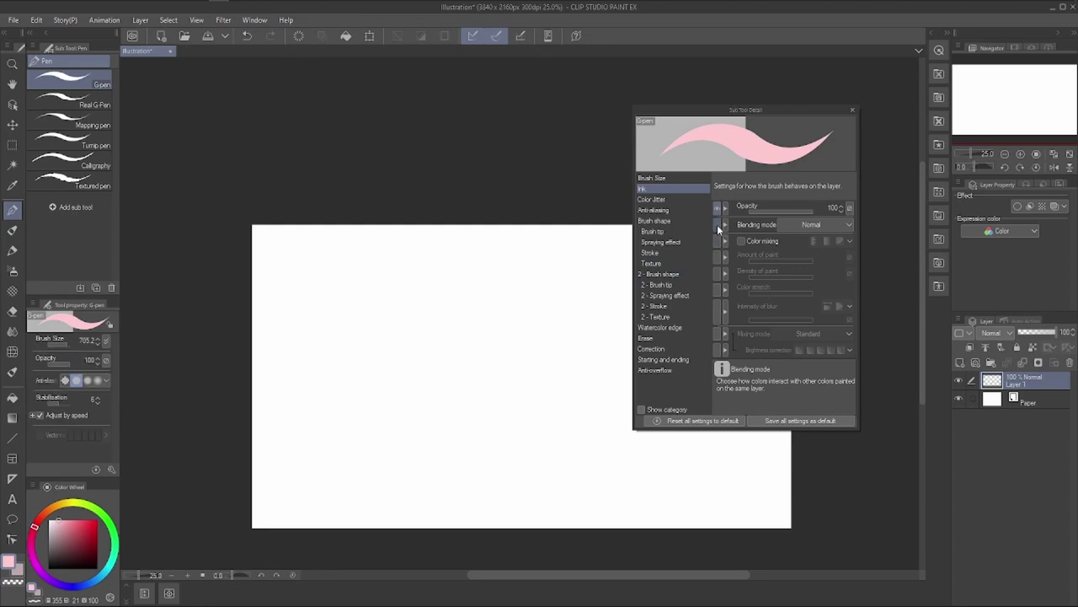
pyautogui.click(717, 224)
# Paint a large light pink blob on the left half of the canvas with the G-pen in Normal blending mode.
pyautogui.click(98, 380)
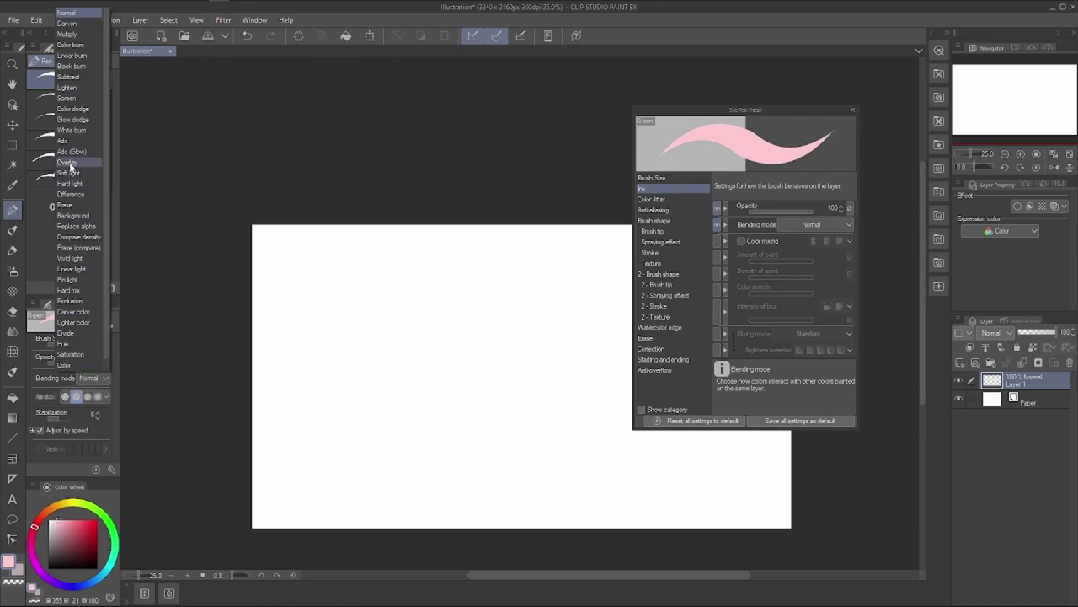
pyautogui.click(67, 12)
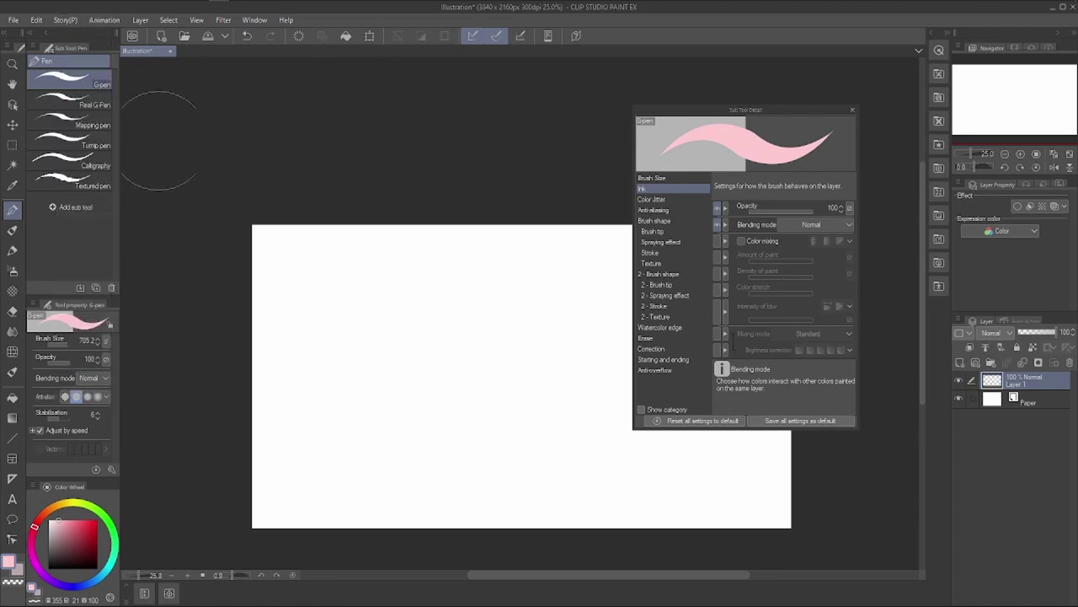
pyautogui.click(343, 342)
pyautogui.moveTo(340, 342)
pyautogui.mouseDown()
pyautogui.moveTo(359, 352)
pyautogui.moveTo(327, 383)
pyautogui.mouseUp()
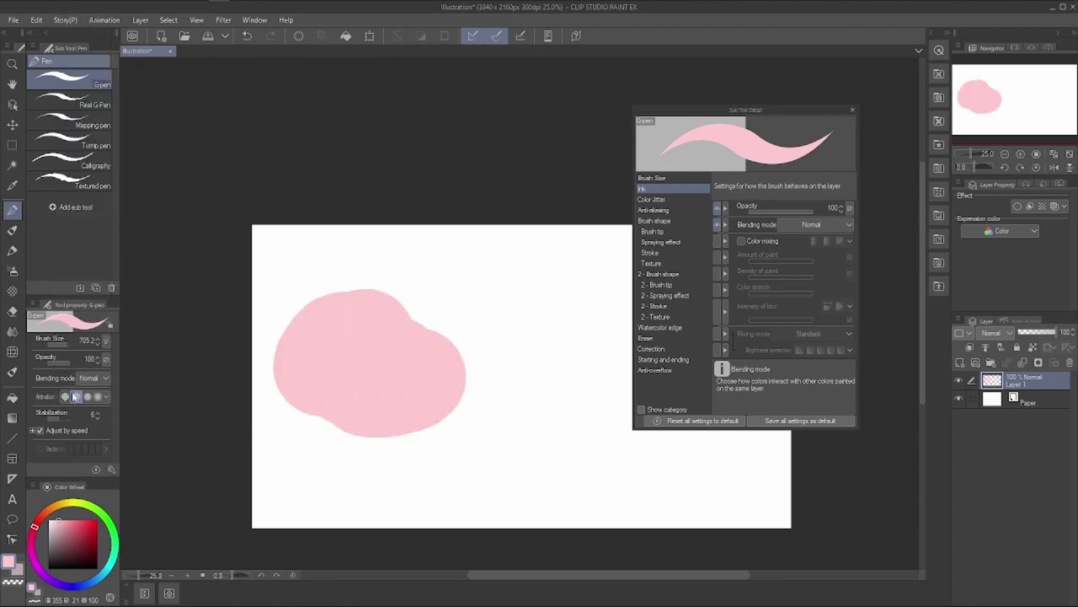
# Set the G-pen's blending mode to Overlay and paint over the right side of the pink blob.
pyautogui.click(93, 381)
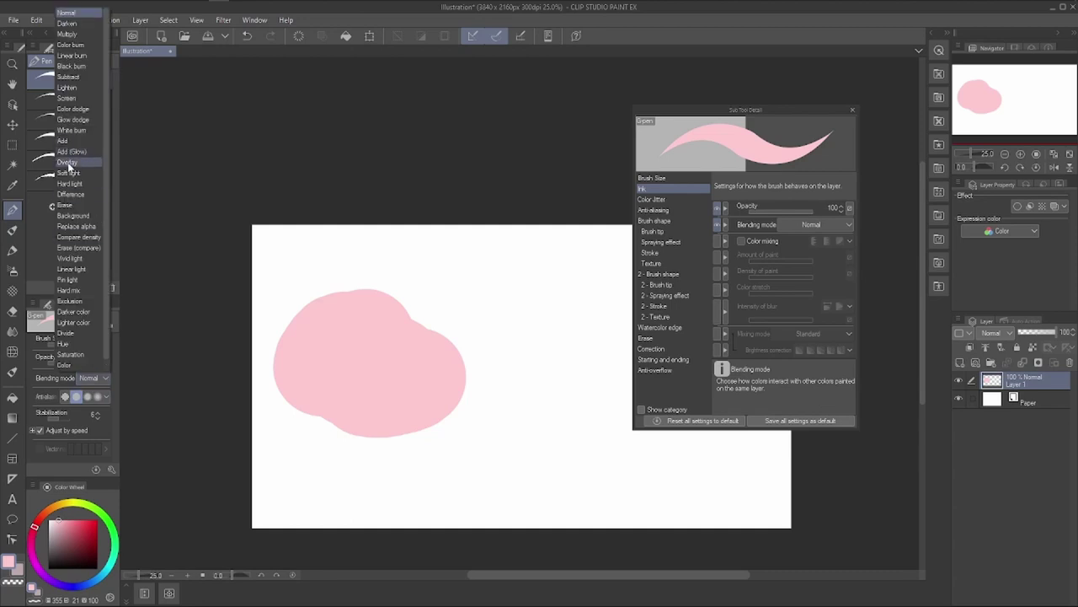
pyautogui.click(68, 164)
pyautogui.moveTo(455, 354)
pyautogui.mouseDown()
pyautogui.moveTo(410, 358)
pyautogui.moveTo(405, 377)
pyautogui.moveTo(433, 390)
pyautogui.mouseUp()
# Paint a Multiply stroke overlapping the blob's lower left part, and return the G-pen's blending mode to Normal.
pyautogui.click(100, 379)
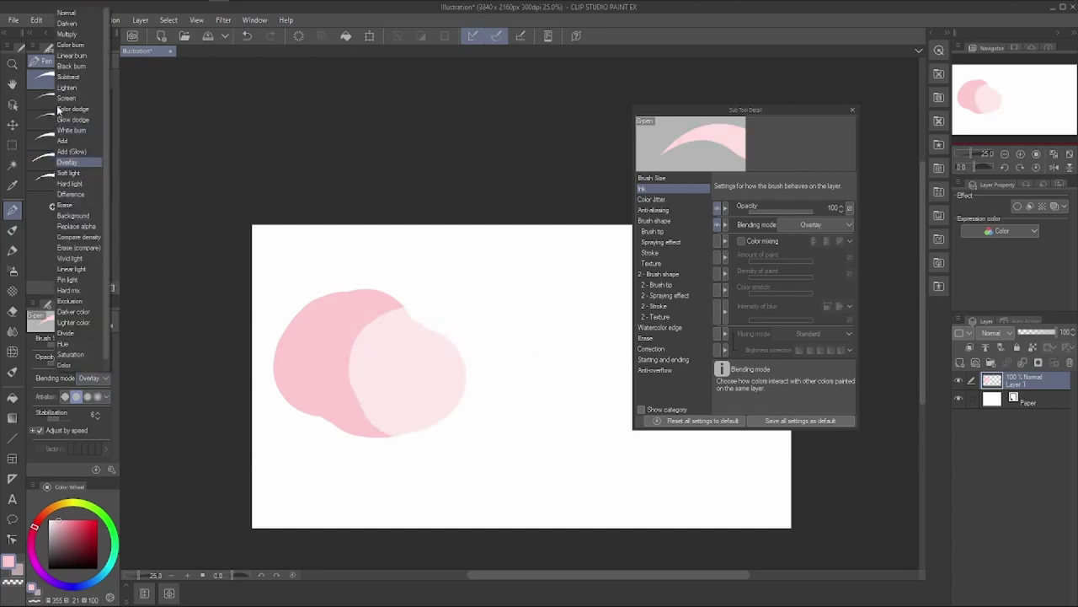
pyautogui.click(67, 34)
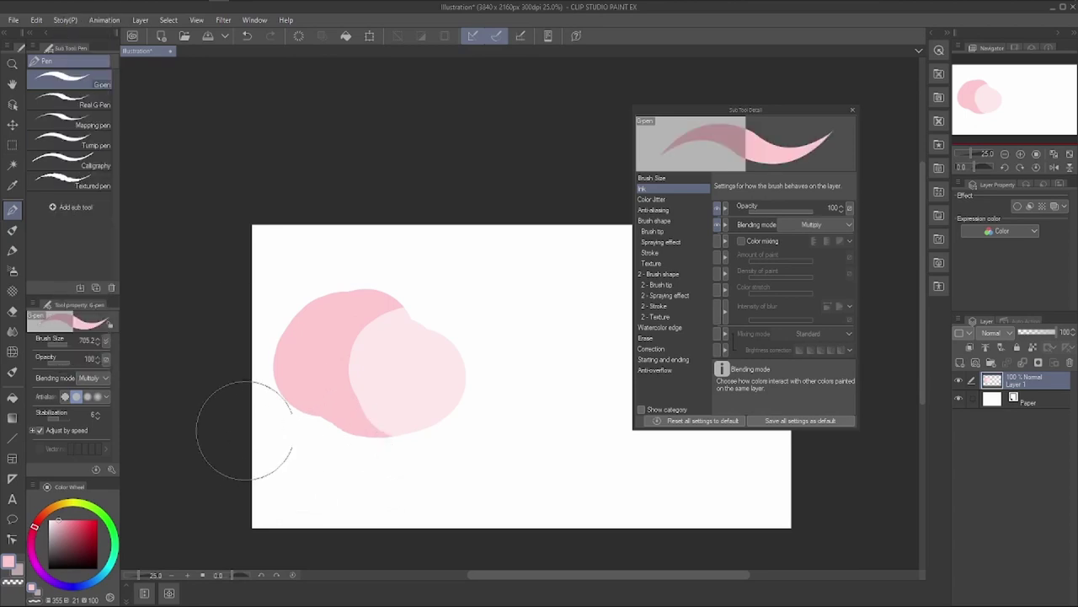
pyautogui.click(304, 411)
pyautogui.moveTo(304, 412)
pyautogui.mouseDown()
pyautogui.moveTo(289, 421)
pyautogui.moveTo(357, 452)
pyautogui.moveTo(313, 406)
pyautogui.moveTo(226, 459)
pyautogui.mouseUp()
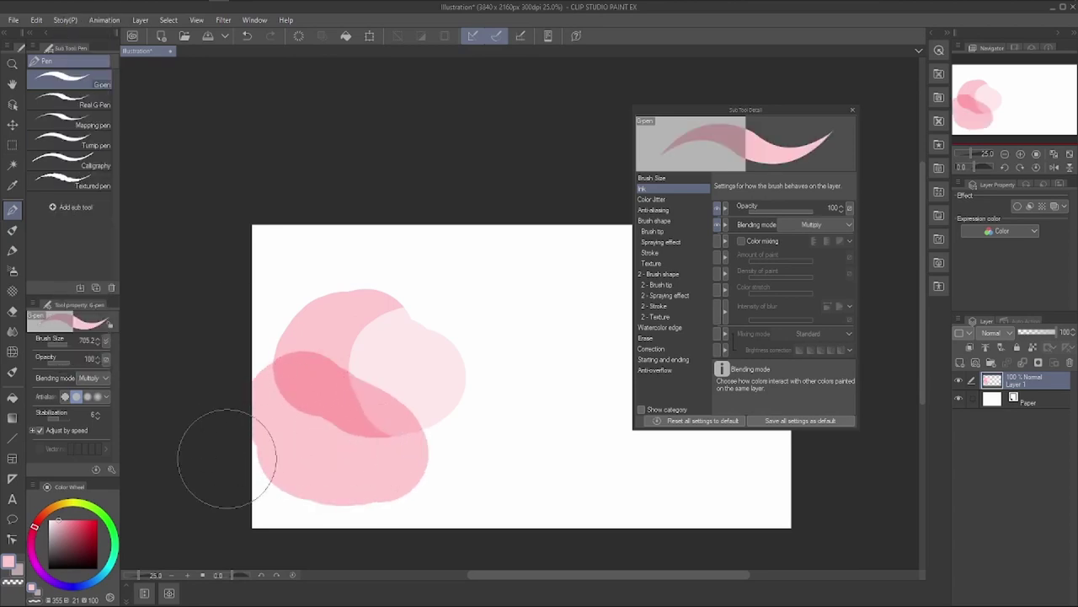
pyautogui.click(84, 380)
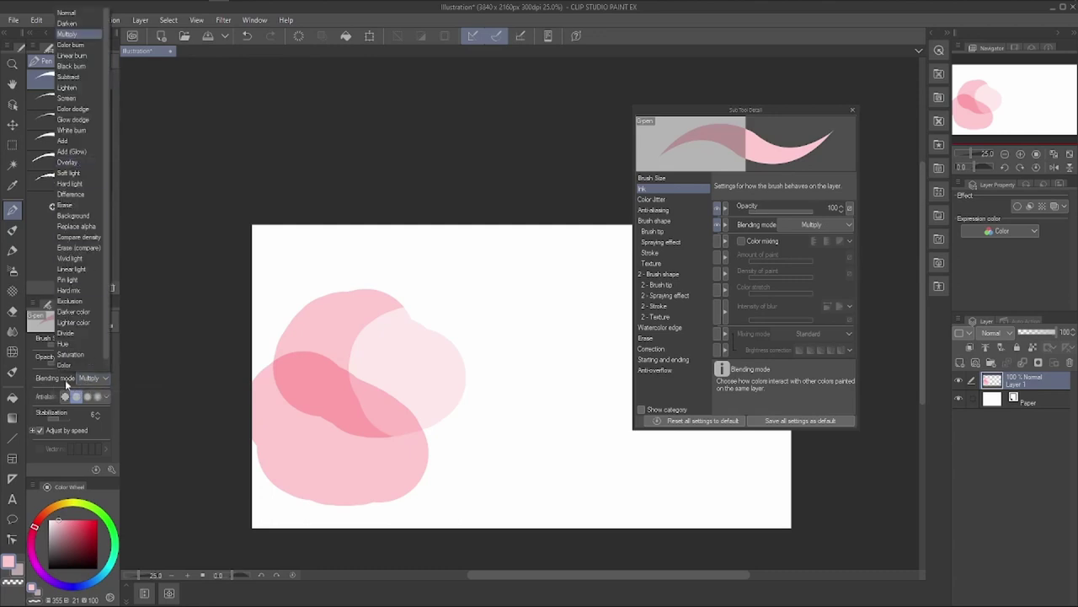
pyautogui.click(71, 12)
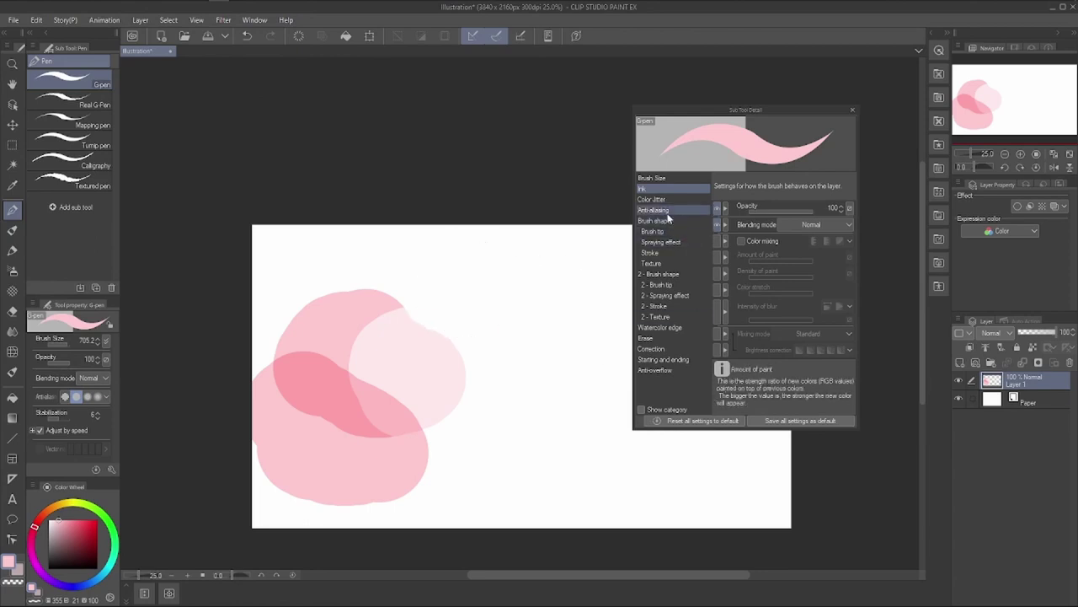
# Switch the G-pen brush tip's Direction to its first option and paint a test stroke toward the blob's upper right.
pyautogui.click(665, 235)
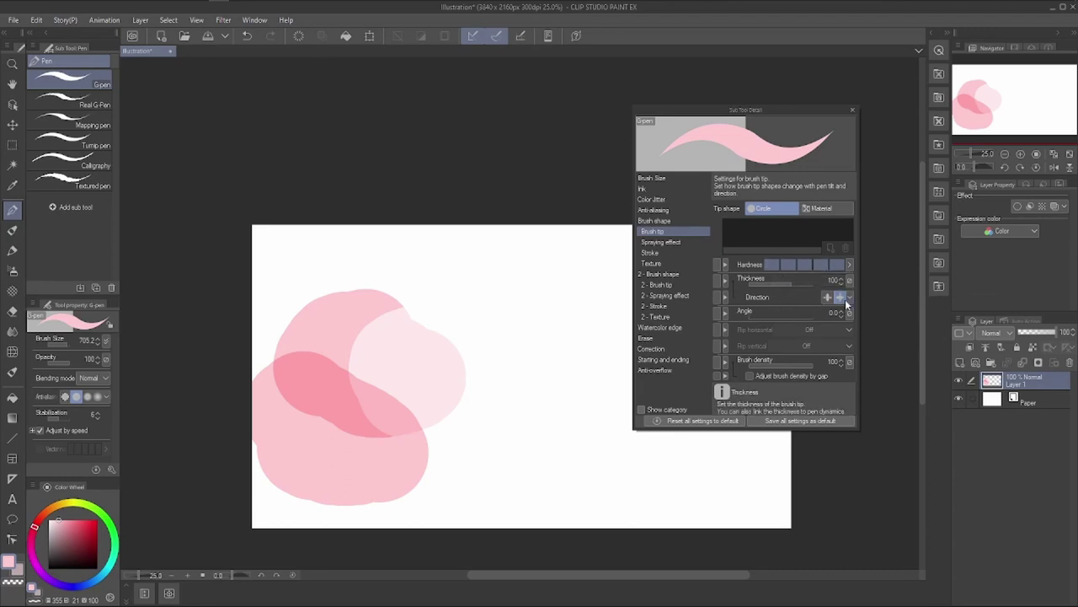
pyautogui.click(832, 299)
pyautogui.moveTo(503, 278); pyautogui.dragTo(438, 326)
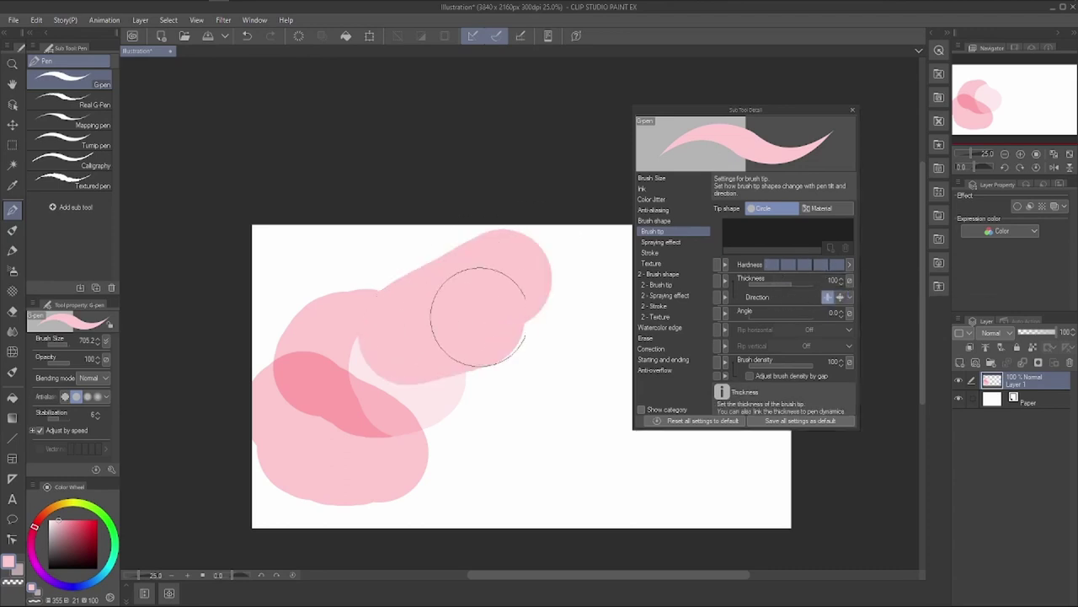
# Enable Dual brush for the G-pen, select the Bumpy preset in the second brush shape list and paint a thin test stroke.
pyautogui.click(653, 221)
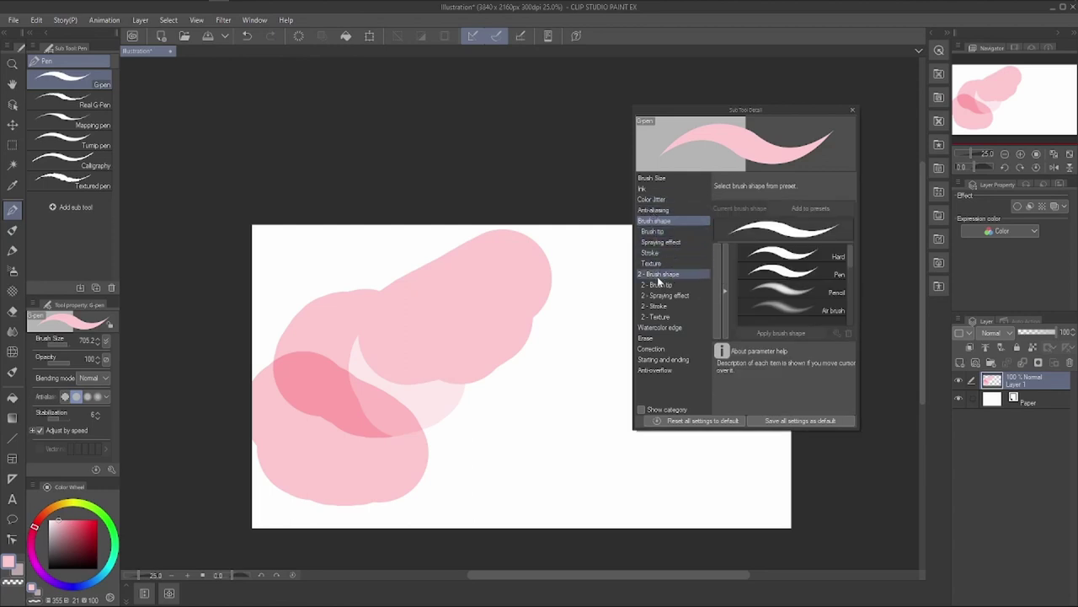
pyautogui.click(659, 275)
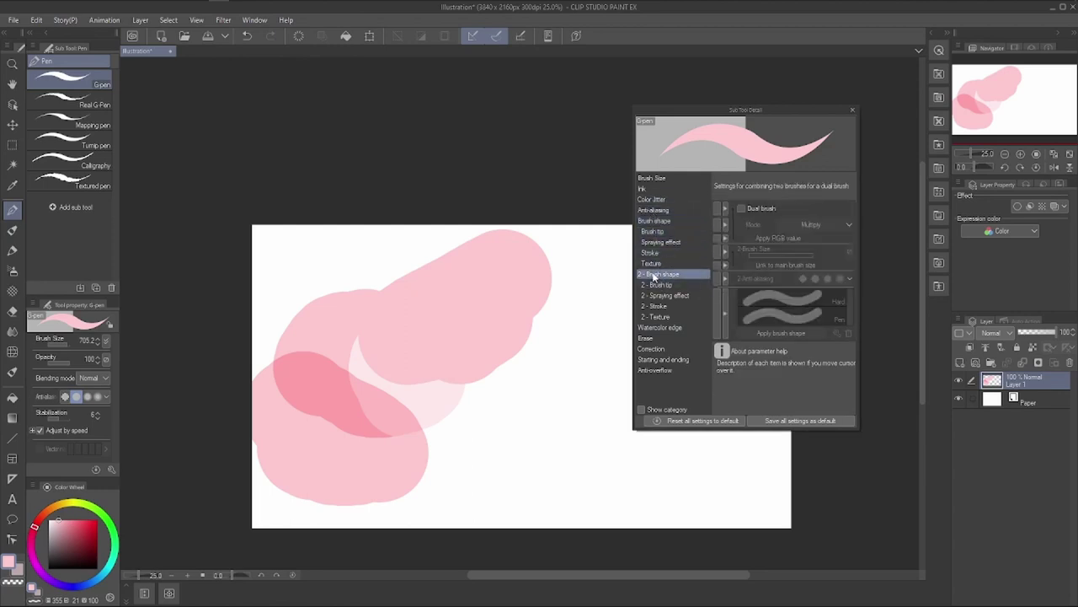
pyautogui.click(741, 208)
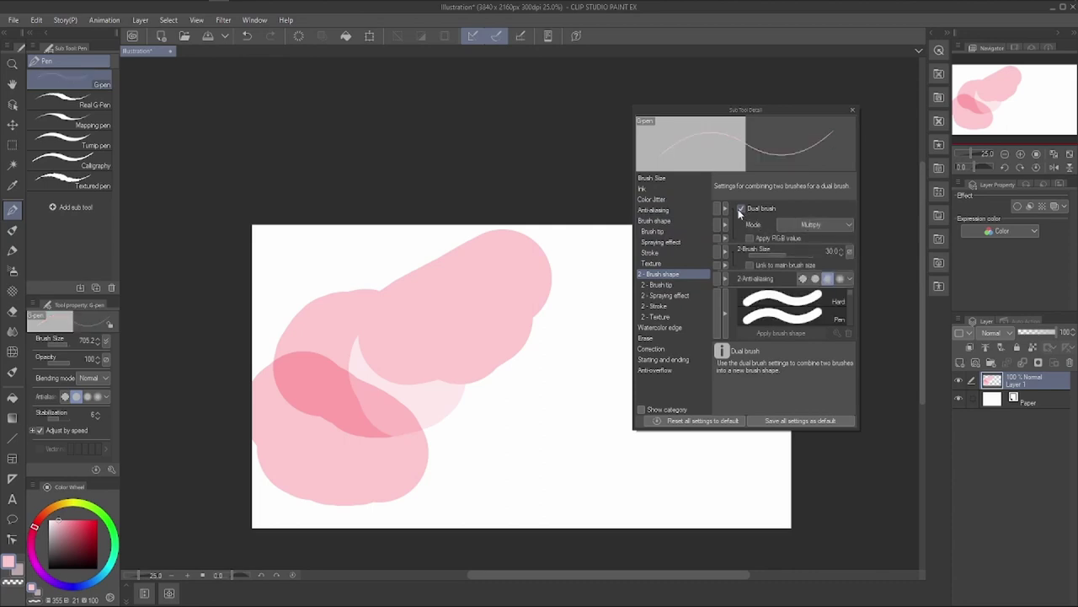
pyautogui.scroll(-4, 783, 294)
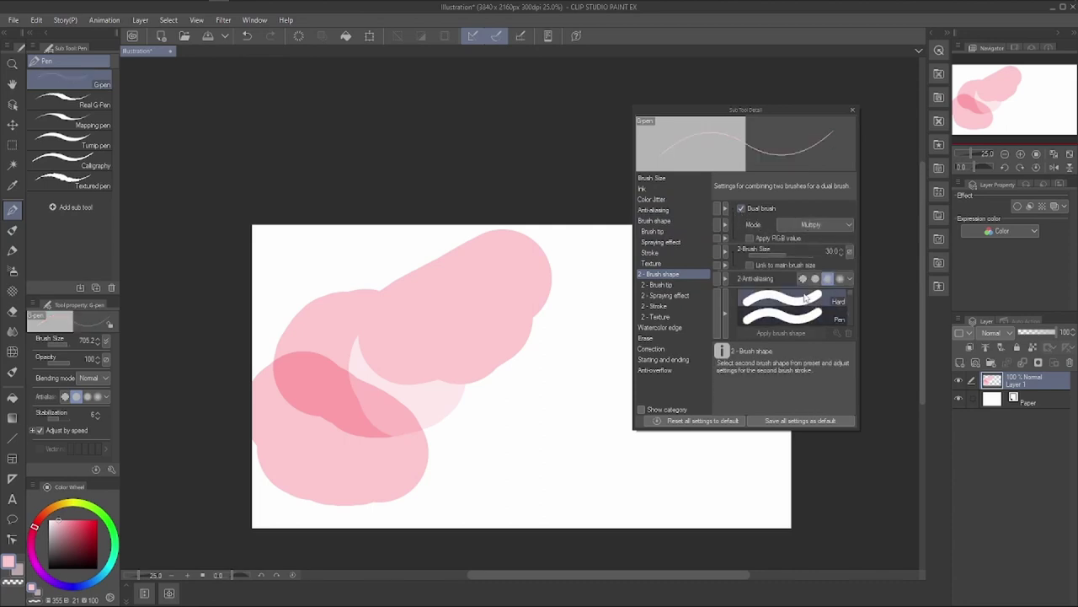
pyautogui.scroll(-3, 811, 312)
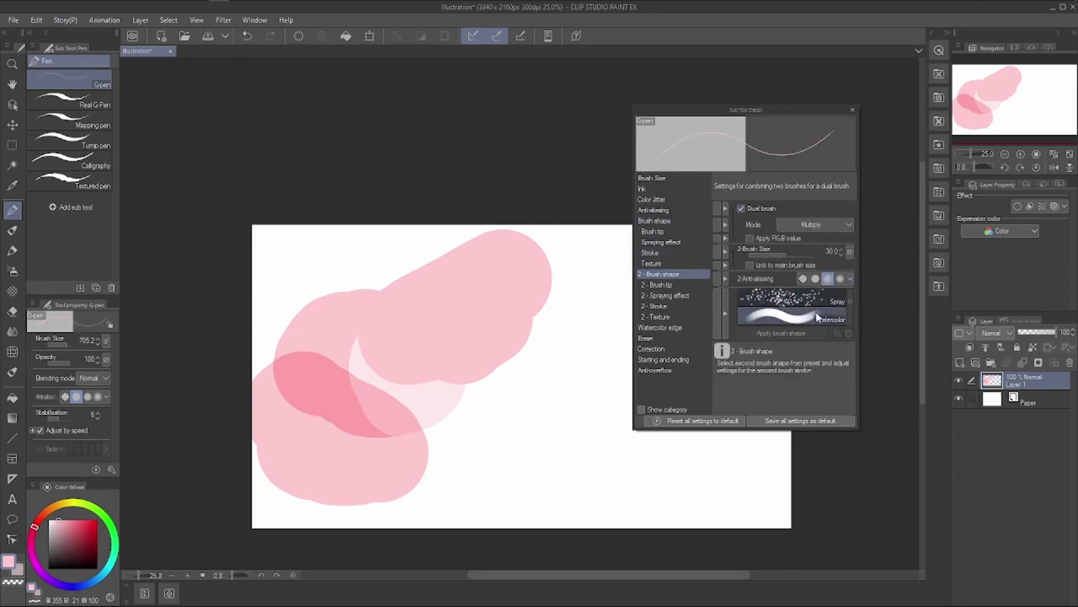
pyautogui.click(811, 315)
pyautogui.moveTo(432, 409); pyautogui.dragTo(565, 403)
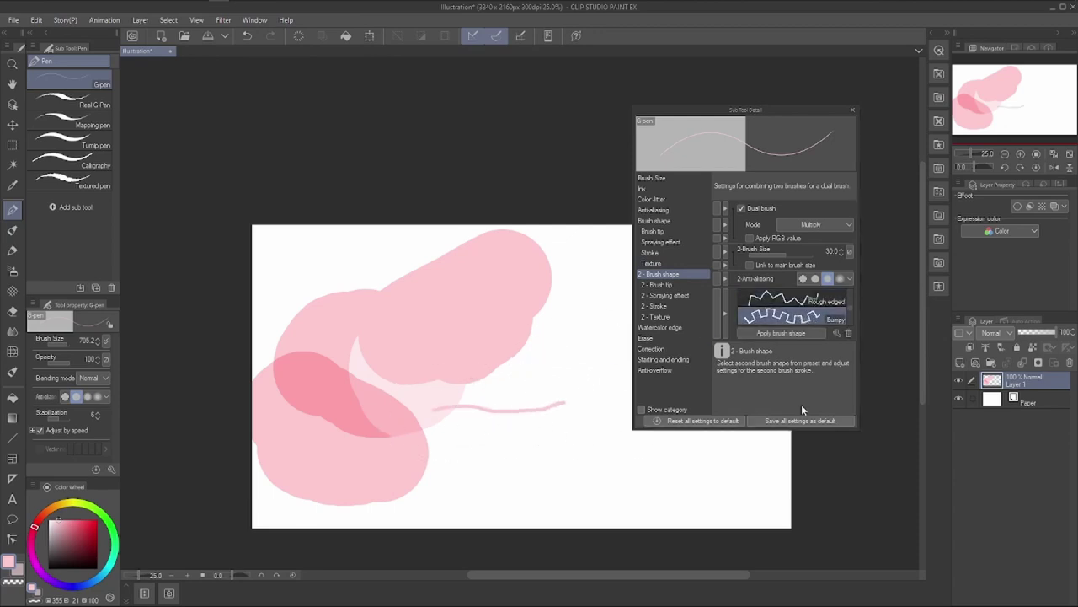
# Apply the Bumpy preset as the G-pen's second brush shape and paint test strokes, two of them in dark red across the pink blob.
pyautogui.click(791, 334)
pyautogui.moveTo(430, 443)
pyautogui.mouseDown()
pyautogui.moveTo(679, 469)
pyautogui.moveTo(468, 478)
pyautogui.moveTo(550, 342)
pyautogui.moveTo(585, 313)
pyautogui.mouseUp()
pyautogui.click(90, 552)
pyautogui.moveTo(257, 299)
pyautogui.mouseDown()
pyautogui.moveTo(409, 270)
pyautogui.moveTo(600, 261)
pyautogui.mouseUp()
pyautogui.moveTo(309, 316); pyautogui.dragTo(553, 287)
pyautogui.scroll(2, 480, 302)
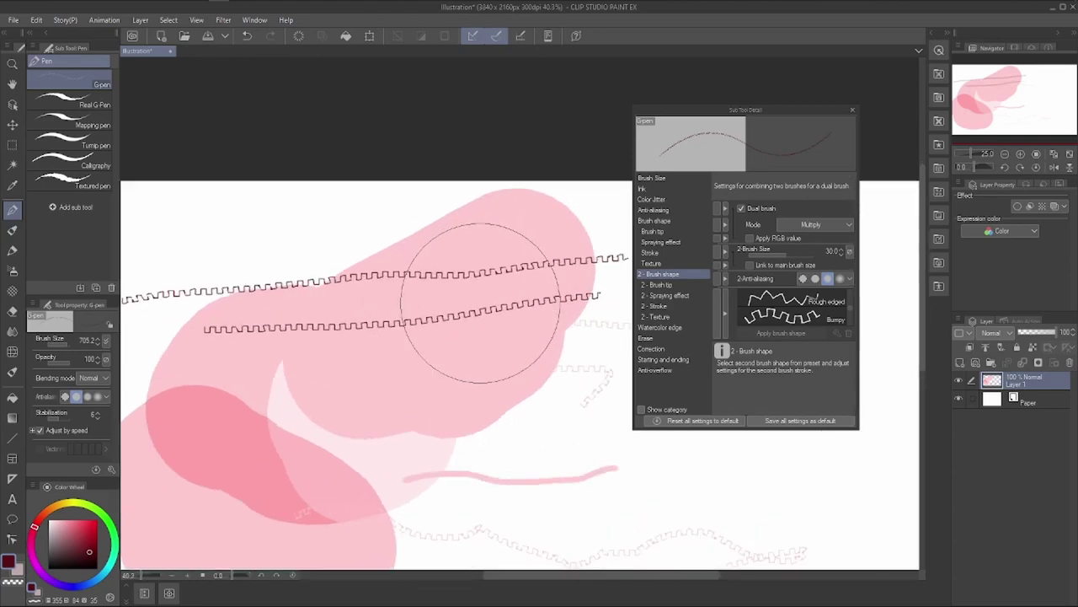
pyautogui.scroll(3, 455, 278)
pyautogui.scroll(-4, 414, 253)
pyautogui.scroll(3, 505, 152)
pyautogui.scroll(-1, 497, 328)
# Apply the Star preset as the second brush shape and paint two test strokes below the bumpy ones.
pyautogui.scroll(-3, 783, 307)
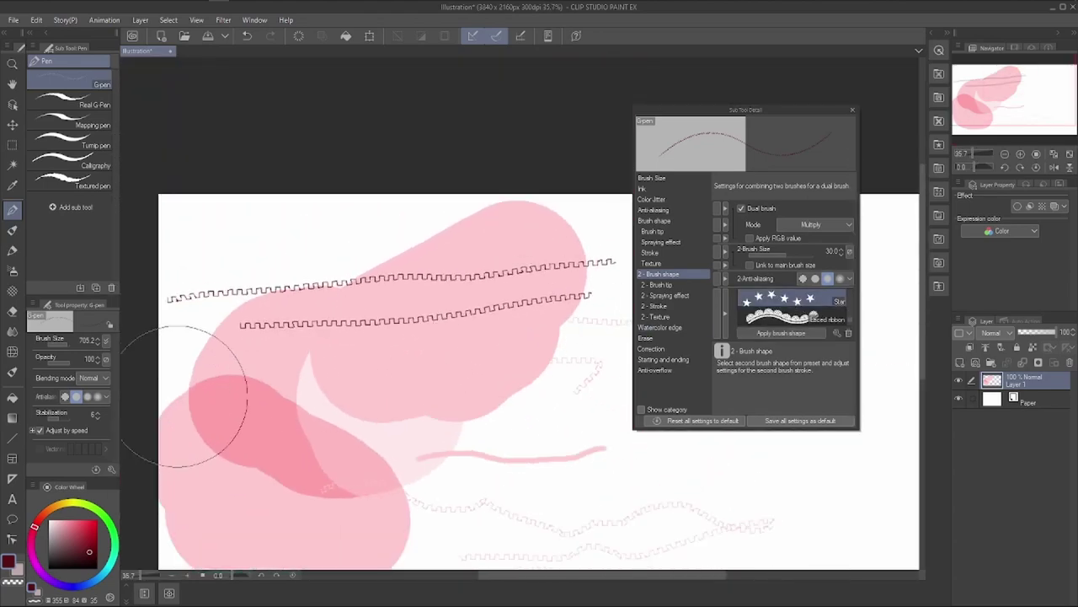
pyautogui.click(794, 333)
pyautogui.moveTo(242, 396); pyautogui.dragTo(691, 403)
pyautogui.moveTo(323, 428)
pyautogui.mouseDown()
pyautogui.moveTo(435, 453)
pyautogui.moveTo(555, 440)
pyautogui.mouseUp()
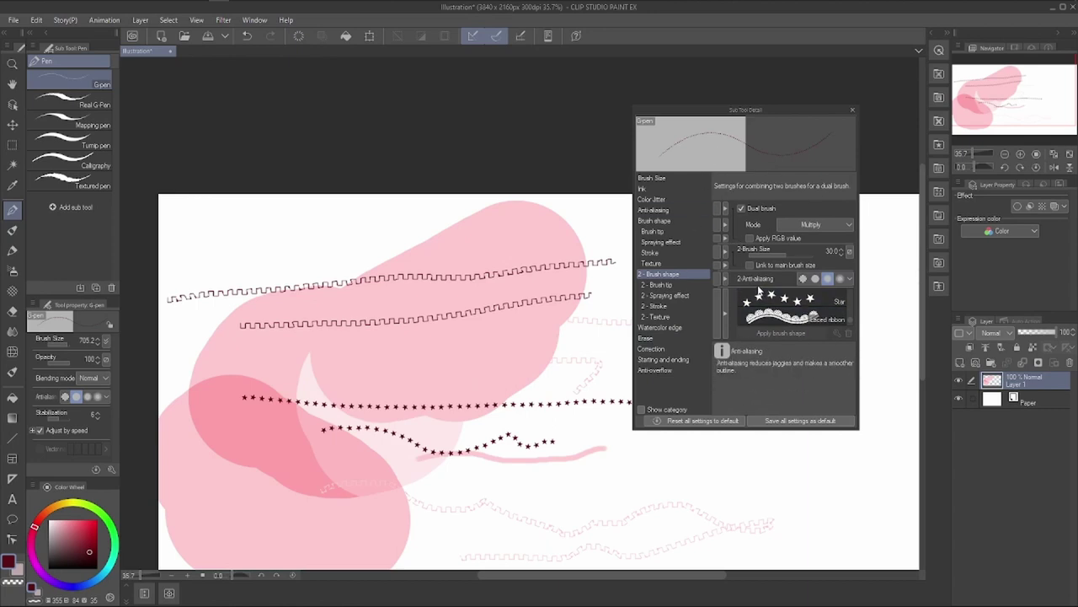
# Reset all G-pen settings to default and duplicate the brush as G-pen 2.
pyautogui.click(677, 422)
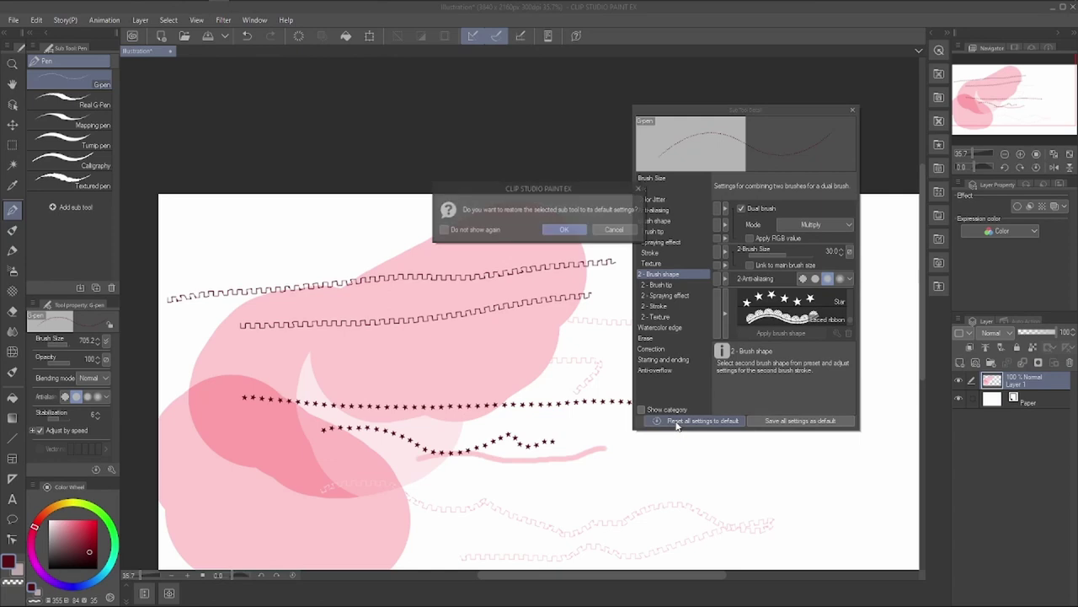
pyautogui.click(578, 228)
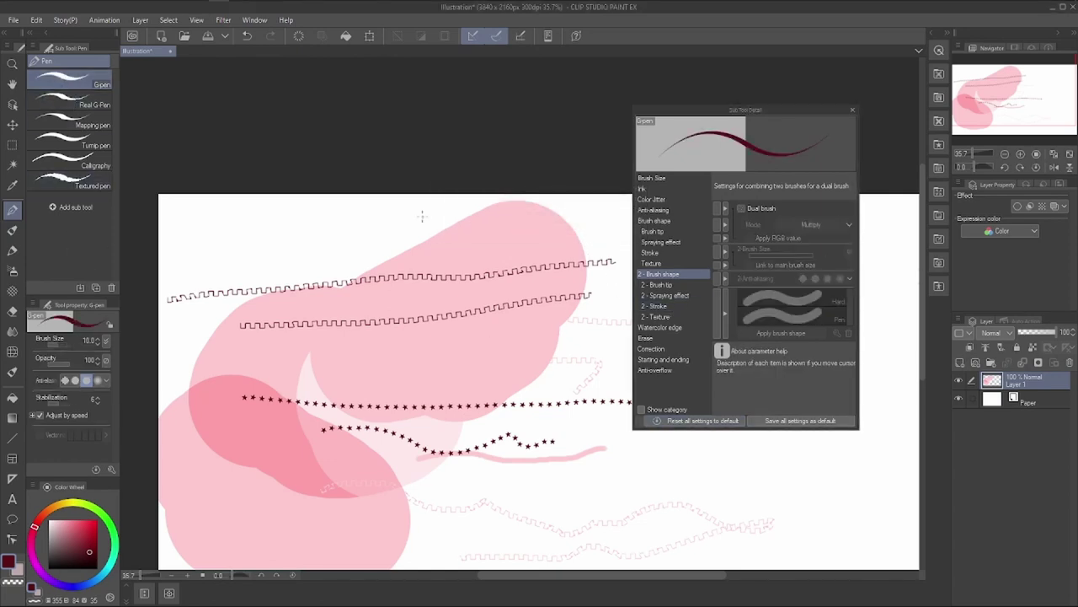
pyautogui.click(98, 289)
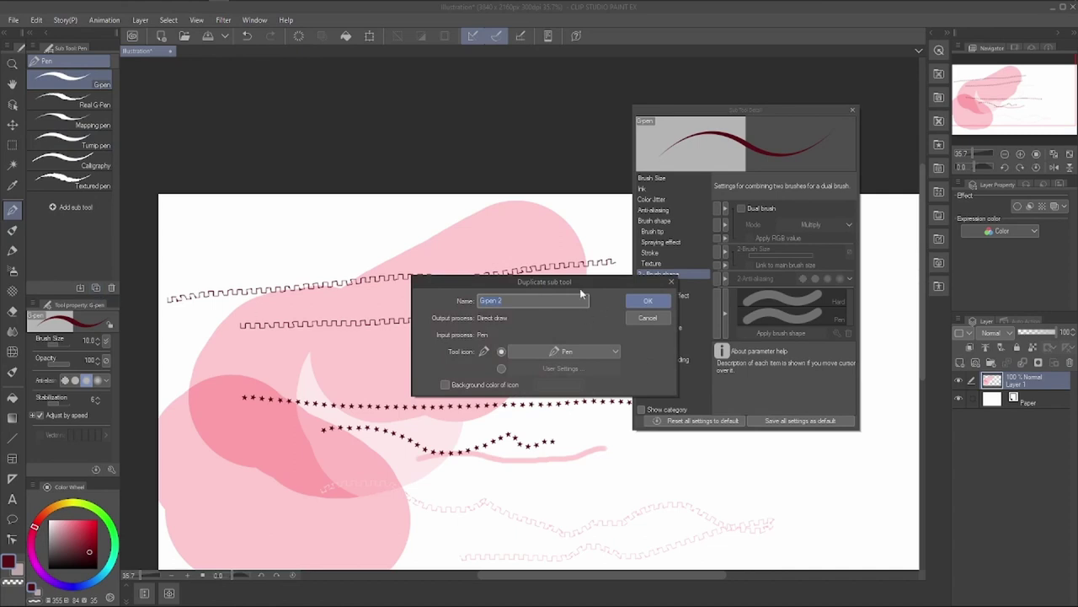
pyautogui.click(648, 300)
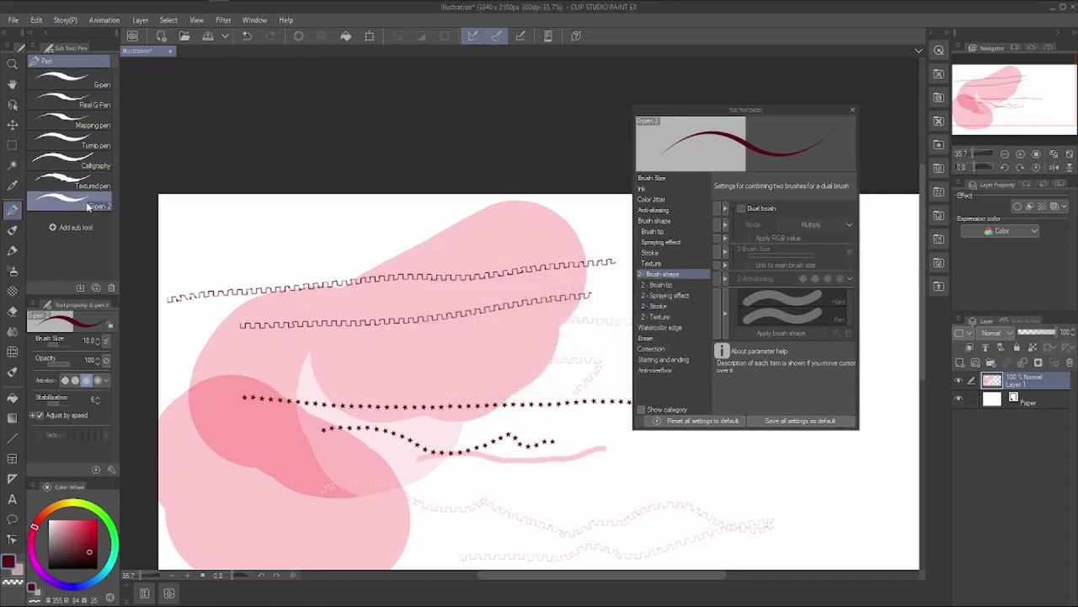
# Look through G-pen 2's detailed settings, including Brush tip, Stroke, 2-Brush shape and Anti-aliasing, and close them.
pyautogui.click(667, 287)
pyautogui.click(655, 231)
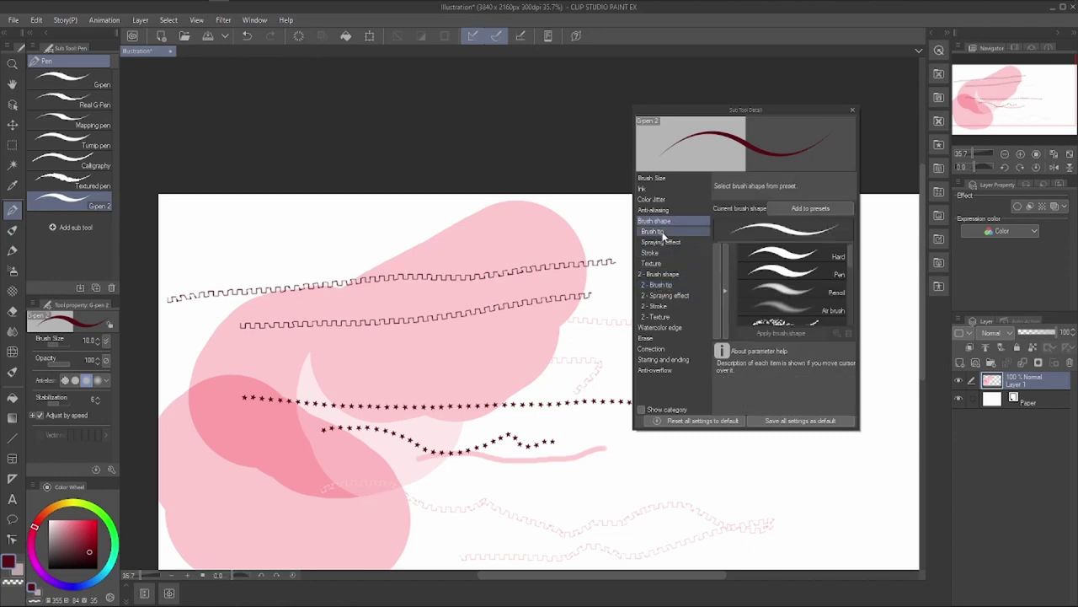
pyautogui.click(665, 251)
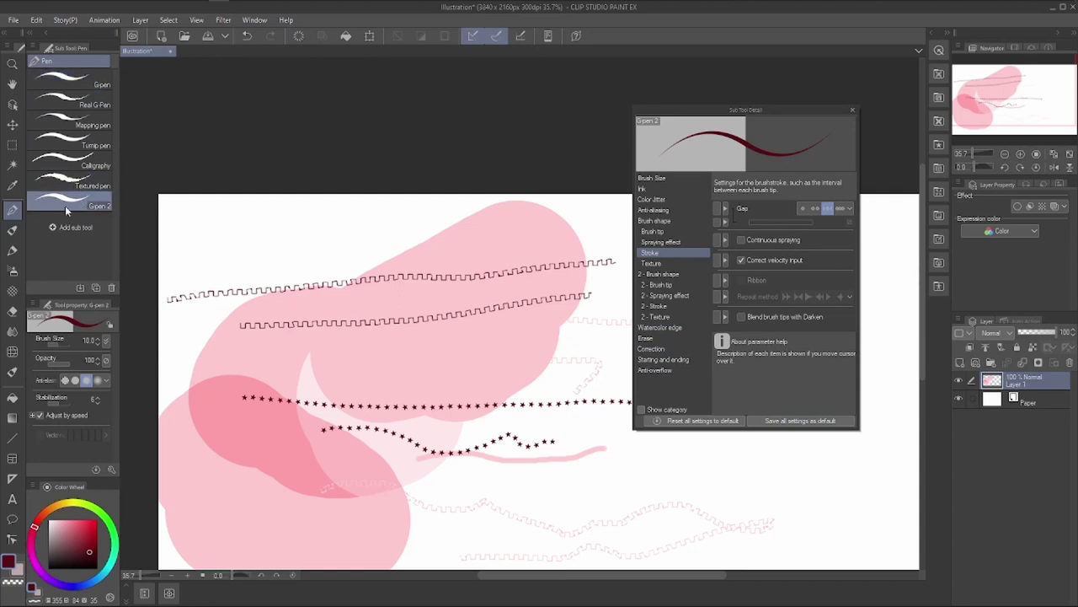
pyautogui.click(684, 274)
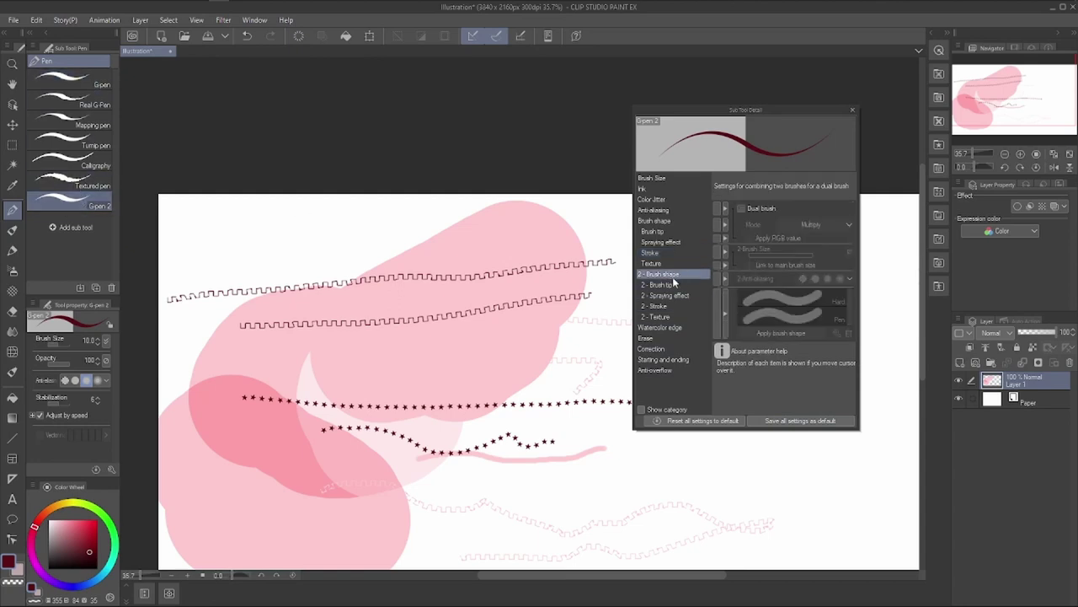
pyautogui.click(657, 209)
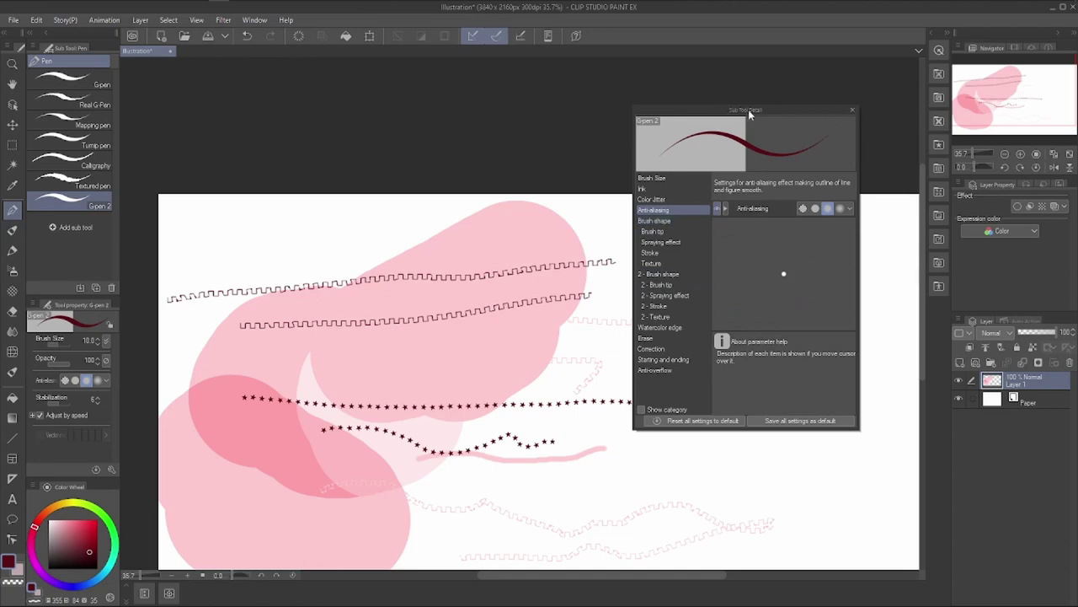
pyautogui.click(852, 112)
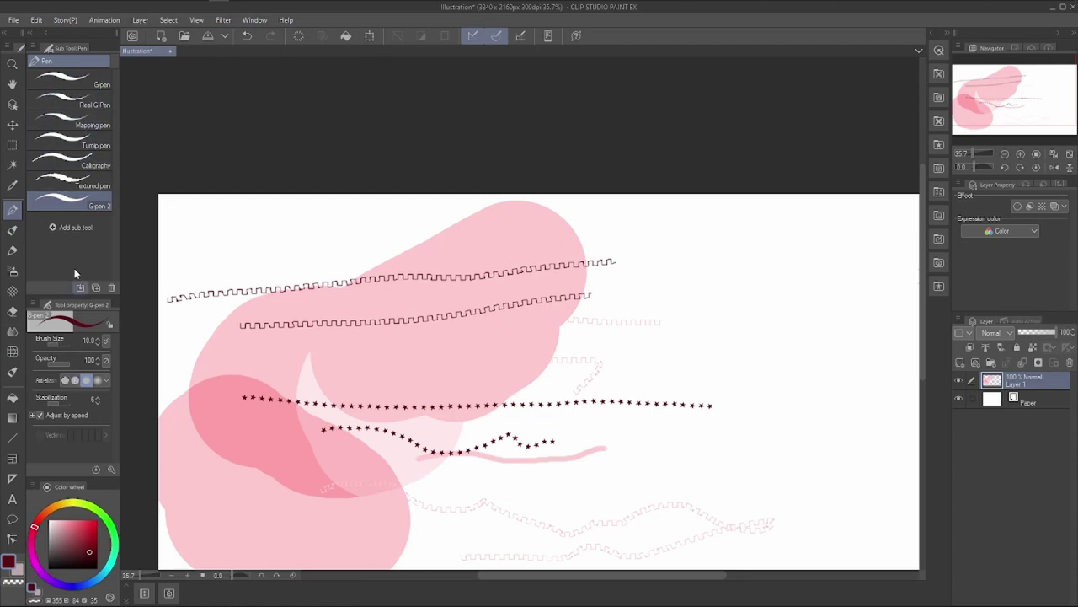
# Select the original G-pen, set Anti-aliasing to its first option and paint three thick dark red test strokes on the canvas's right part.
pyautogui.click(76, 80)
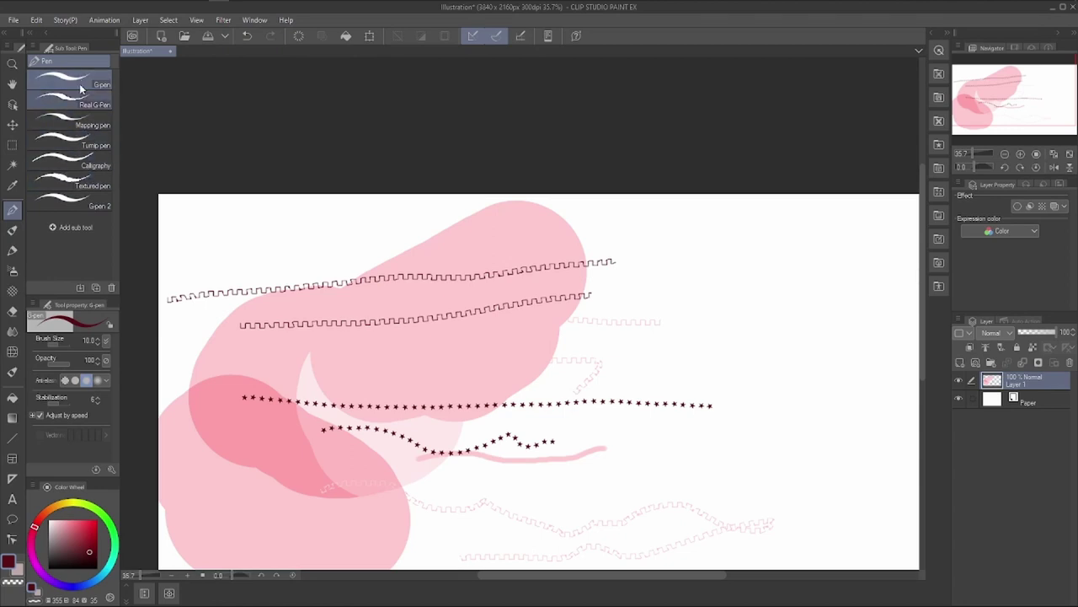
pyautogui.click(66, 381)
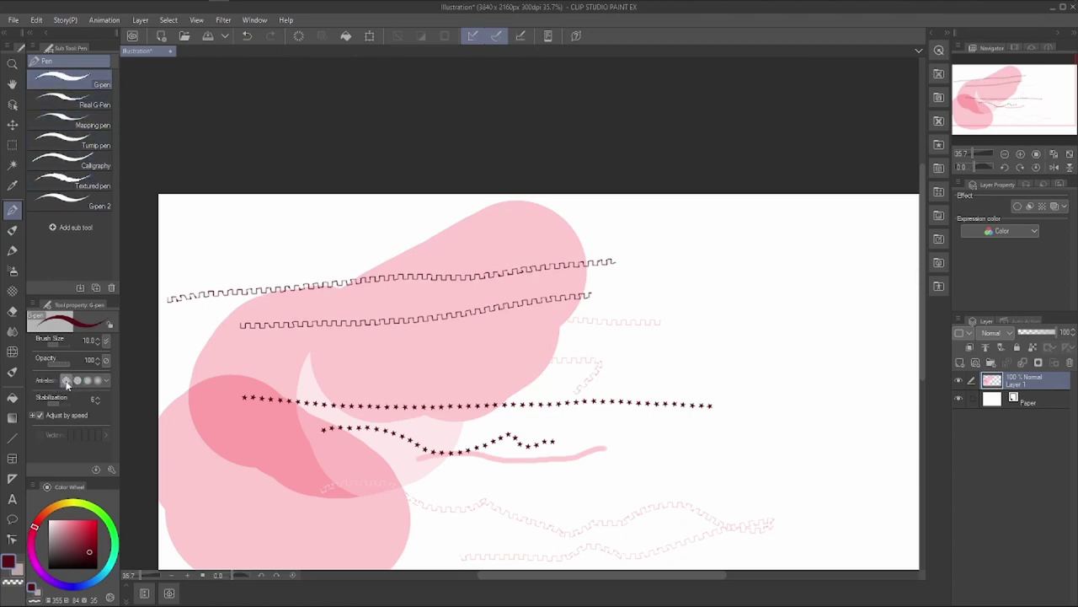
pyautogui.click(87, 381)
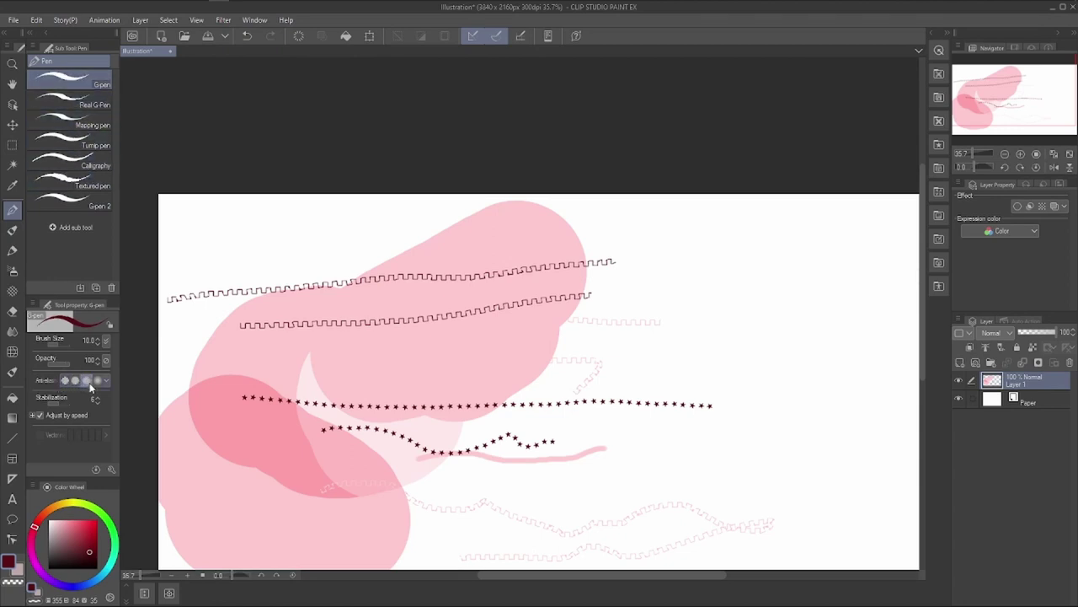
pyautogui.click(66, 381)
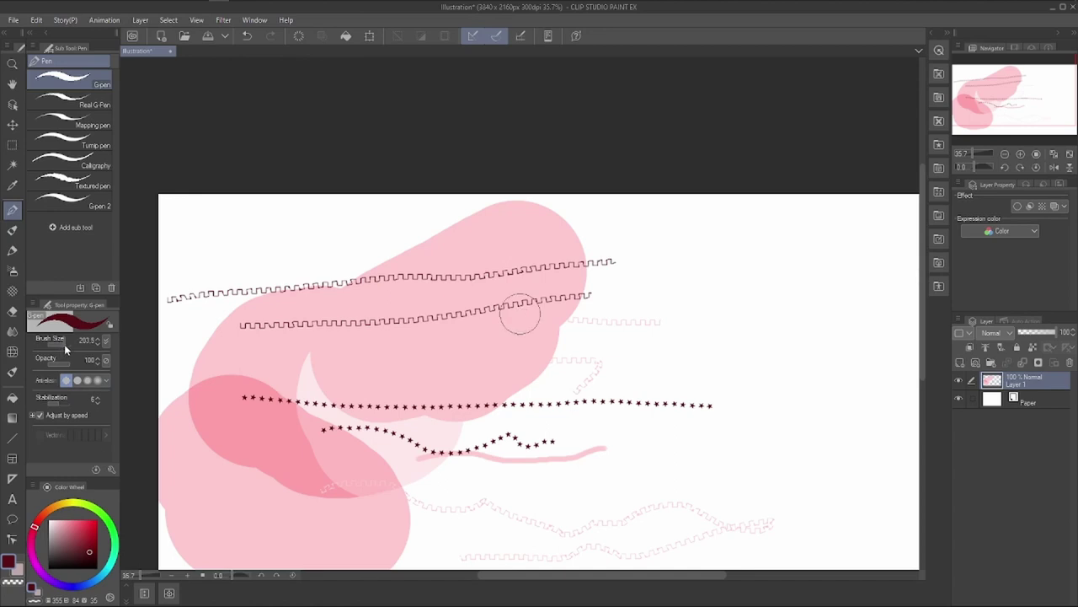
pyautogui.moveTo(493, 348); pyautogui.dragTo(822, 320)
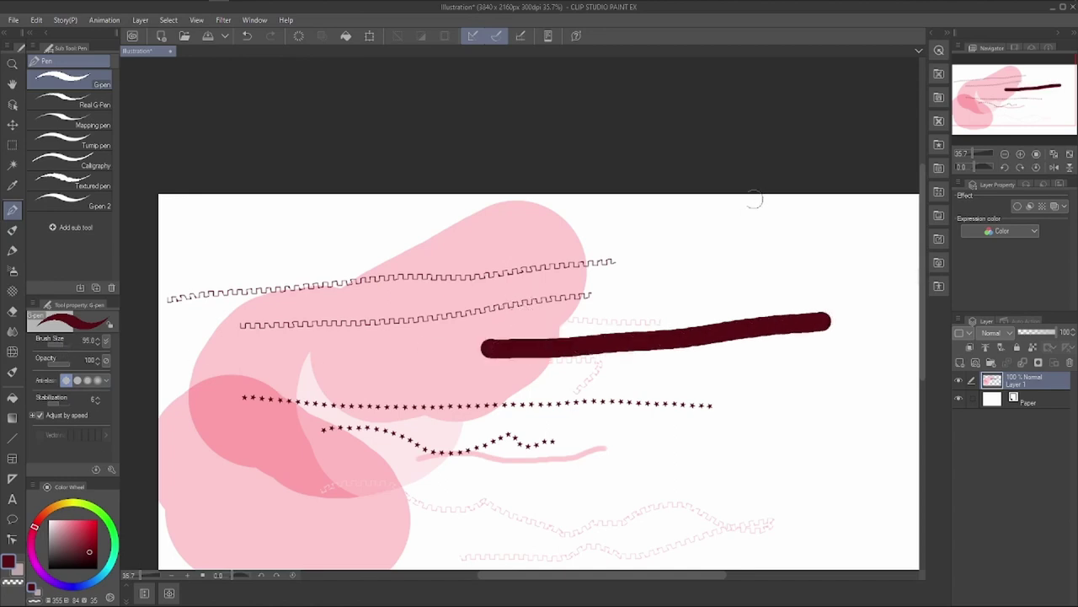
pyautogui.scroll(5, 826, 269)
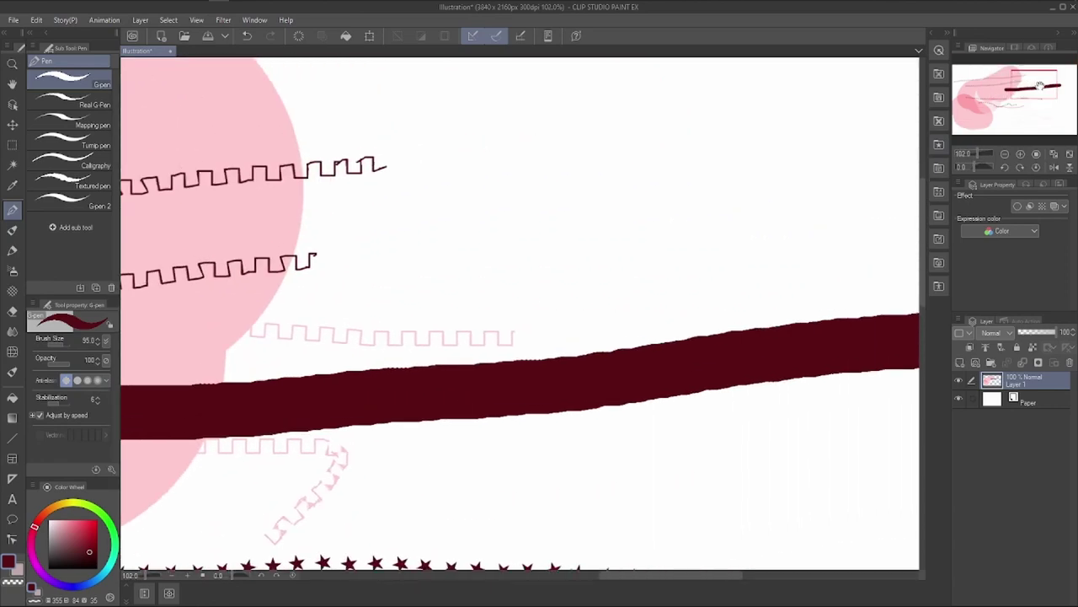
pyautogui.moveTo(438, 195); pyautogui.dragTo(733, 81)
pyautogui.moveTo(444, 244); pyautogui.dragTo(794, 104)
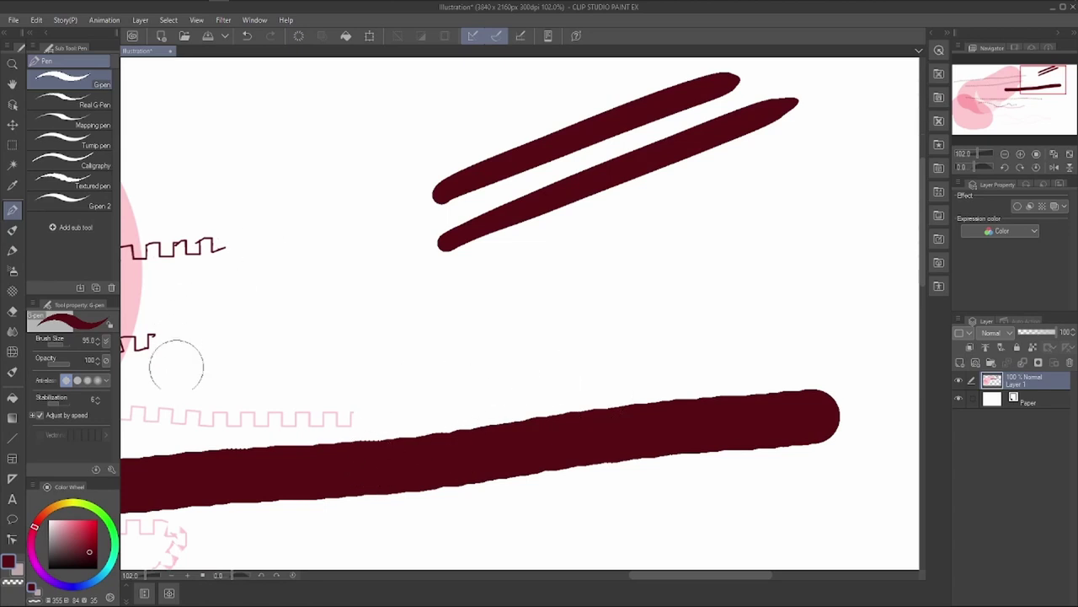
# Paint one G-pen stroke with each of the second, third and fourth Anti-aliasing options beneath the upper strokes and compare their edges.
pyautogui.click(77, 384)
pyautogui.moveTo(433, 291); pyautogui.dragTo(830, 118)
pyautogui.click(87, 381)
pyautogui.moveTo(428, 327); pyautogui.dragTo(856, 156)
pyautogui.click(97, 381)
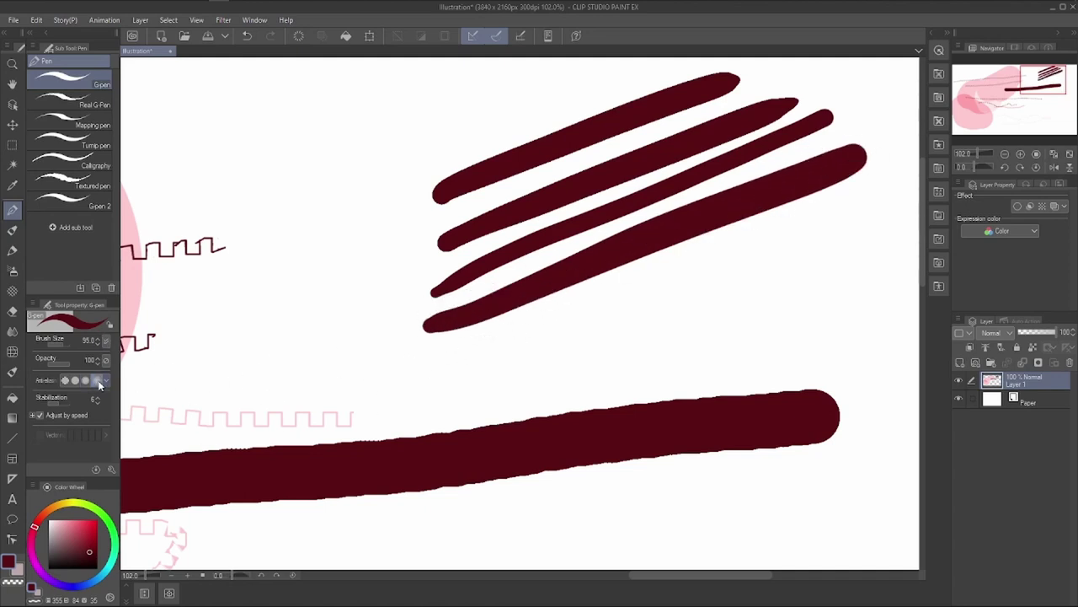
pyautogui.moveTo(462, 373)
pyautogui.mouseDown()
pyautogui.moveTo(833, 204)
pyautogui.moveTo(847, 181)
pyautogui.mouseUp()
pyautogui.scroll(6, 982, 148)
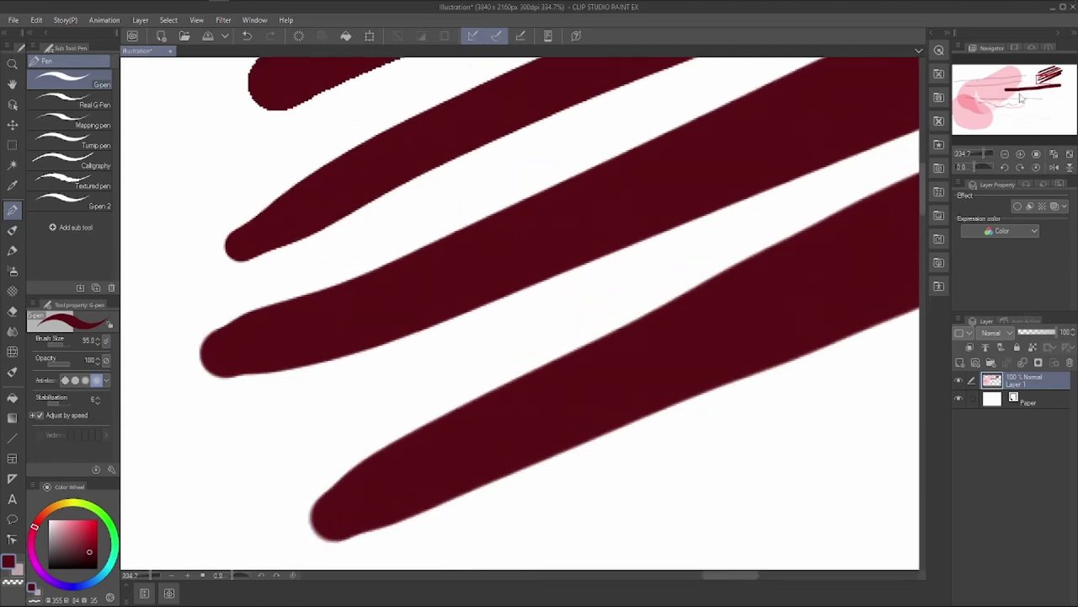
# Clear the layer's contents and paint a dark red test patch with the Gouache brush from the Thick paint group.
pyautogui.moveTo(1043, 76); pyautogui.dragTo(1045, 73)
pyautogui.press('Delete')
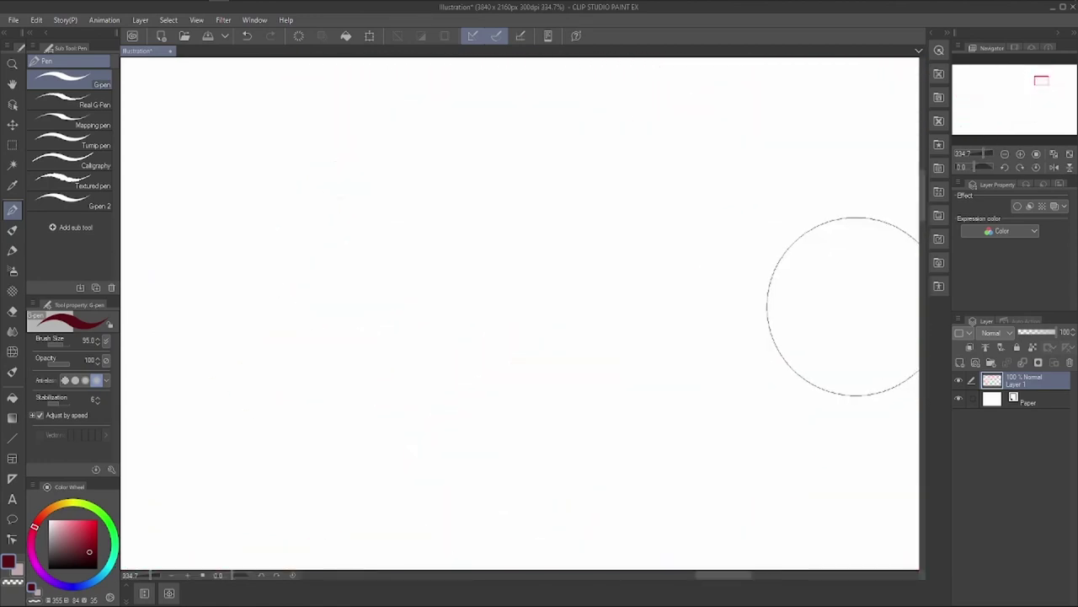
pyautogui.click(12, 229)
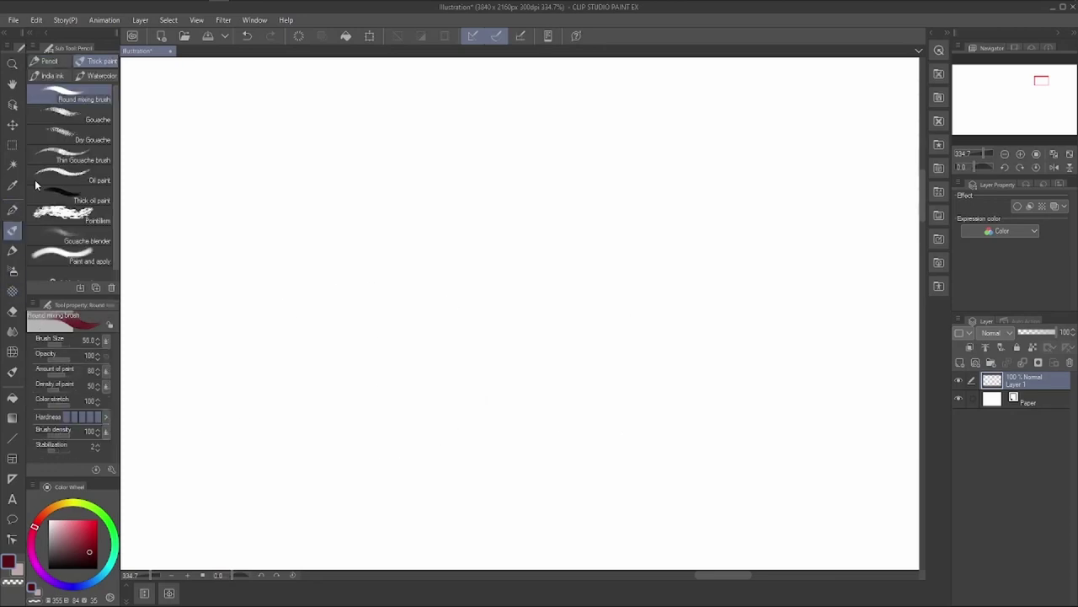
pyautogui.click(74, 116)
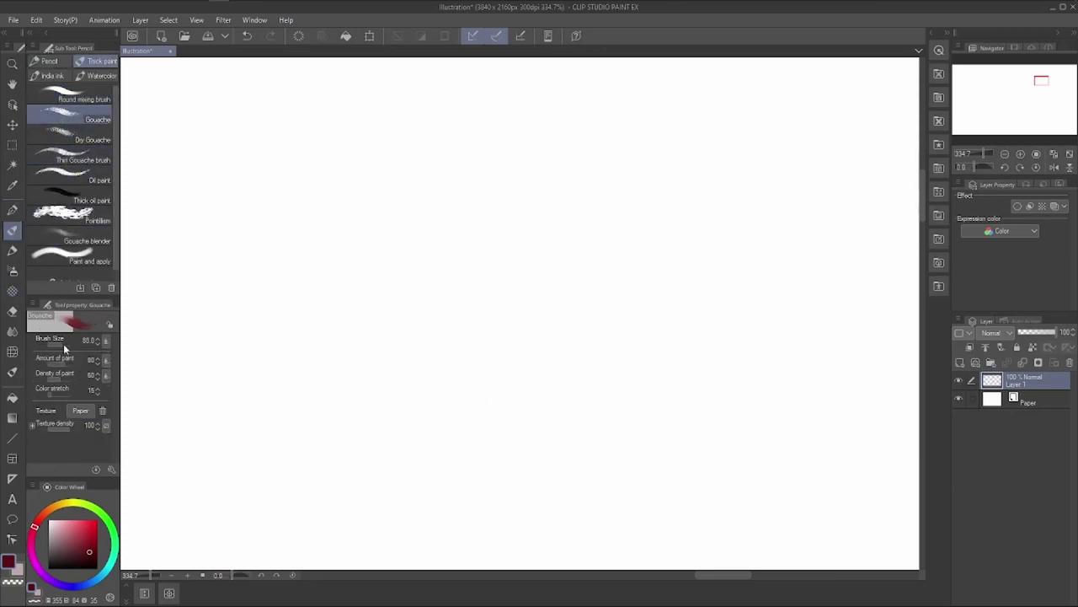
pyautogui.moveTo(226, 295)
pyautogui.mouseDown()
pyautogui.moveTo(591, 115)
pyautogui.moveTo(729, 126)
pyautogui.mouseUp()
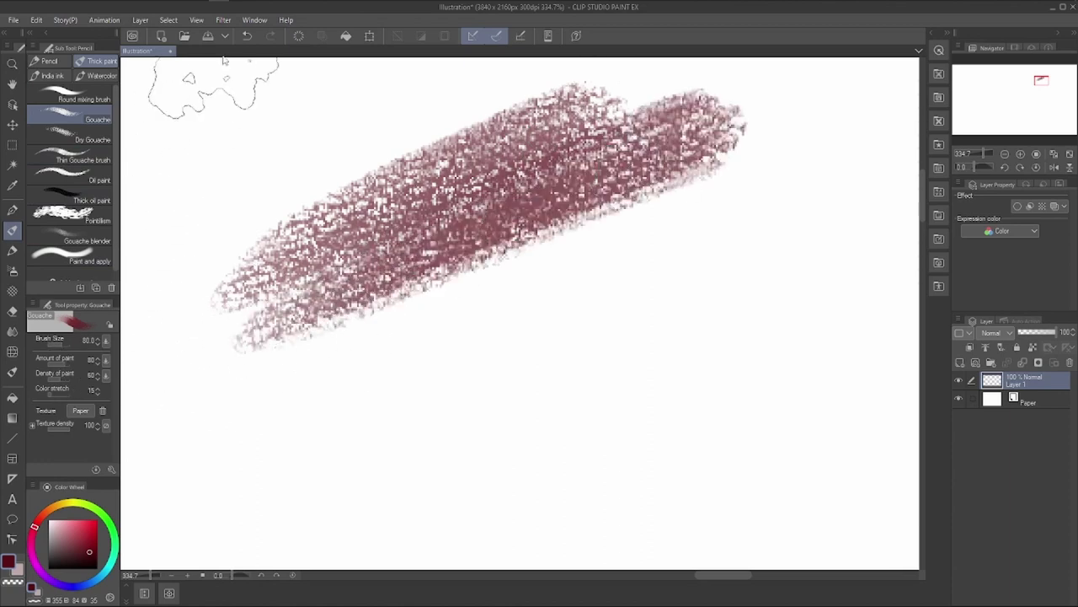
# Review the Gouache brush's detailed settings and make its Anti-aliasing setting visible in the tool properties.
pyautogui.click(251, 21)
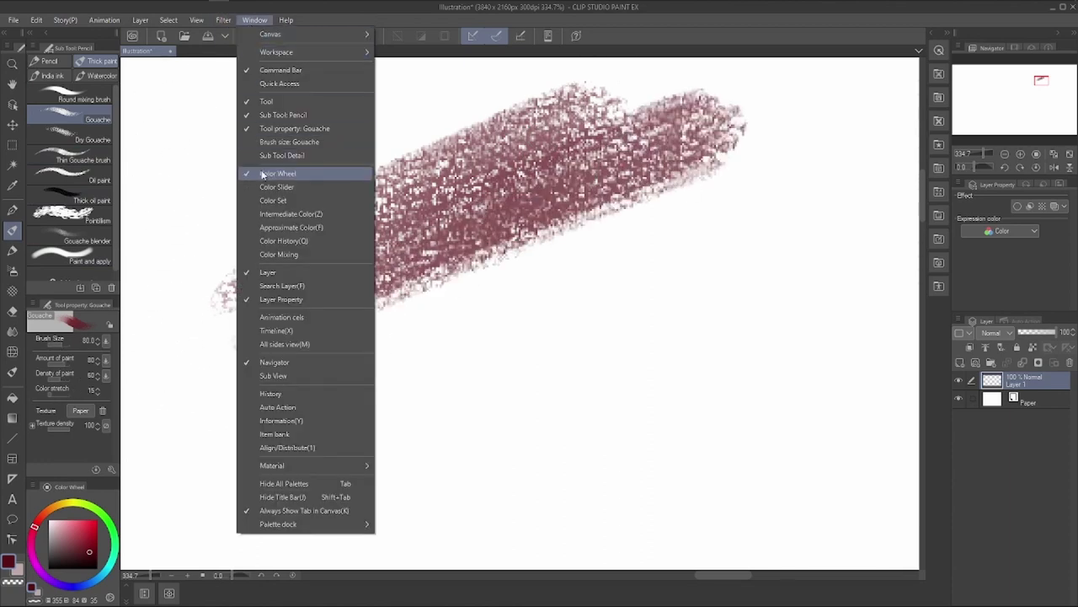
pyautogui.click(282, 156)
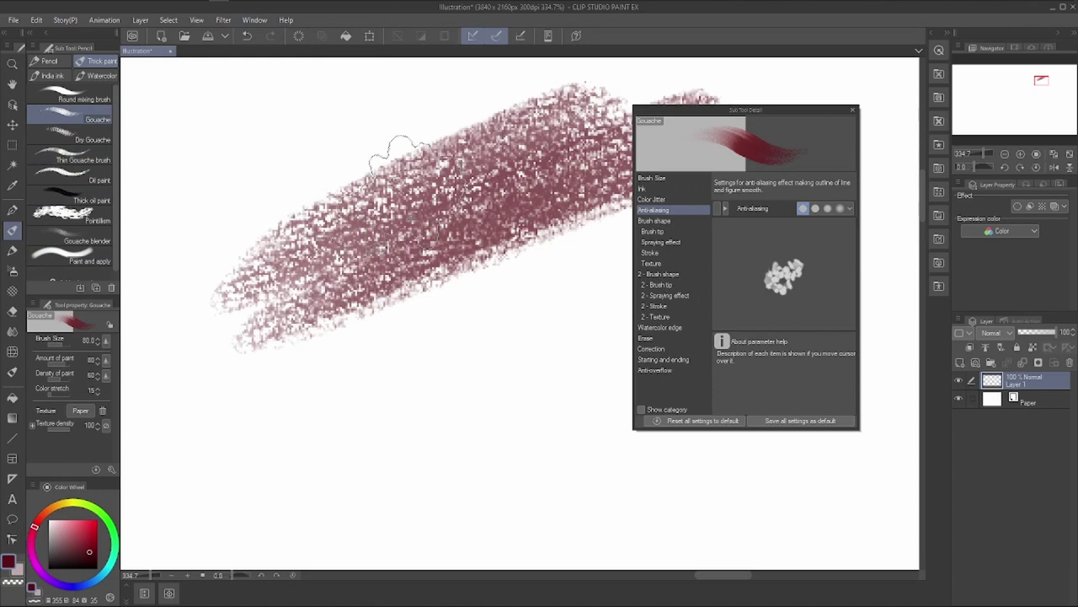
pyautogui.click(657, 178)
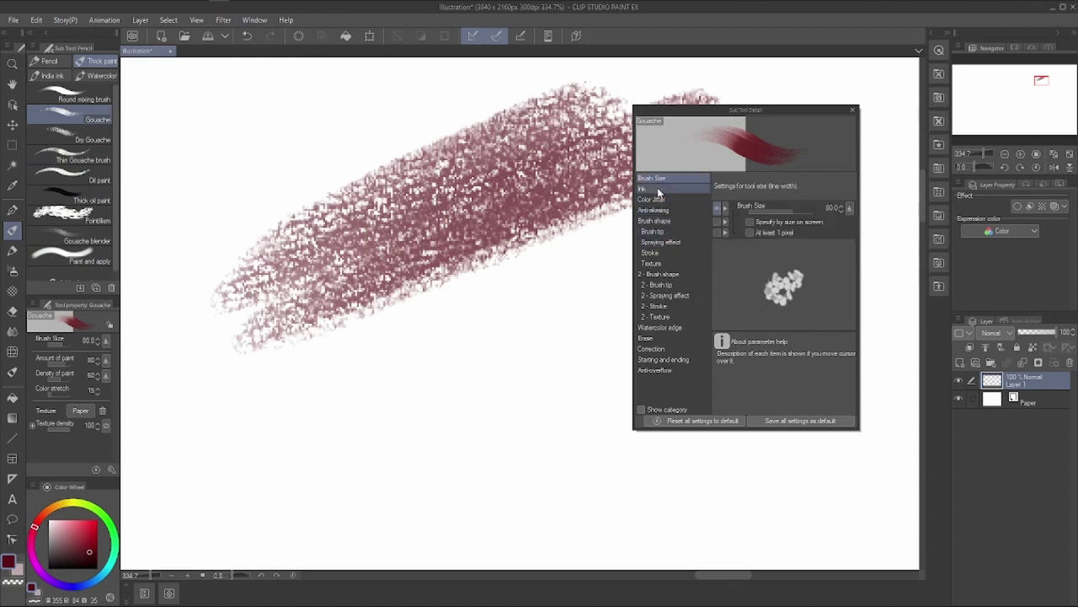
pyautogui.click(658, 190)
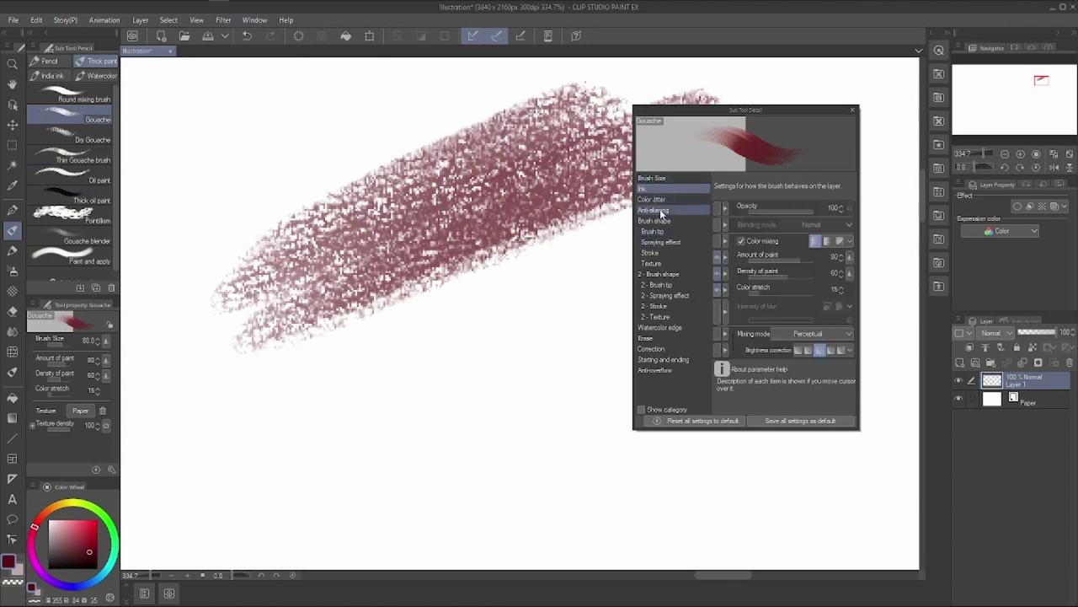
pyautogui.click(663, 200)
pyautogui.click(660, 211)
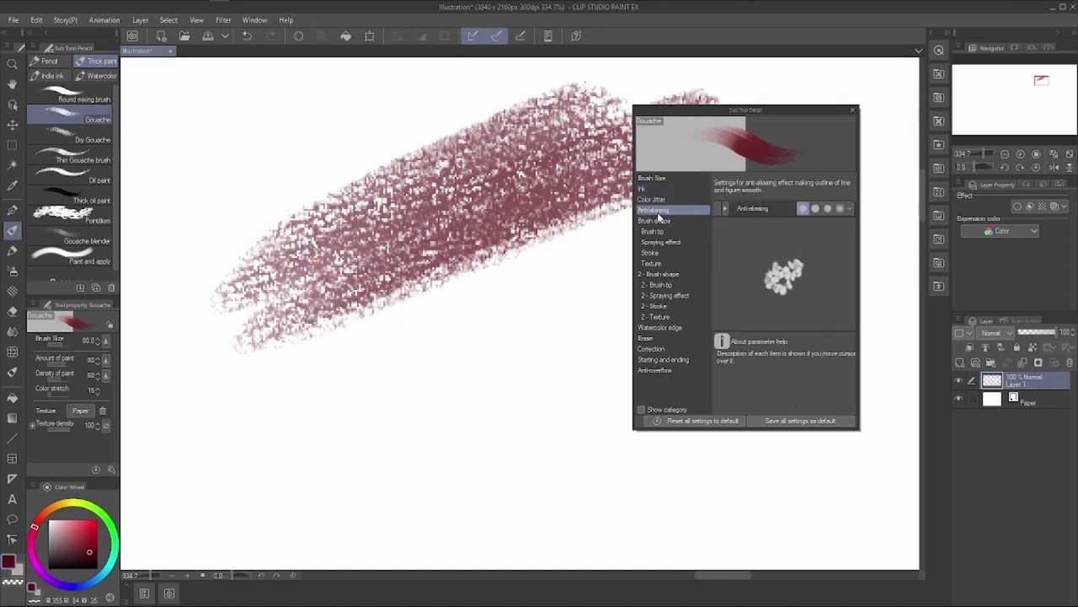
pyautogui.click(717, 209)
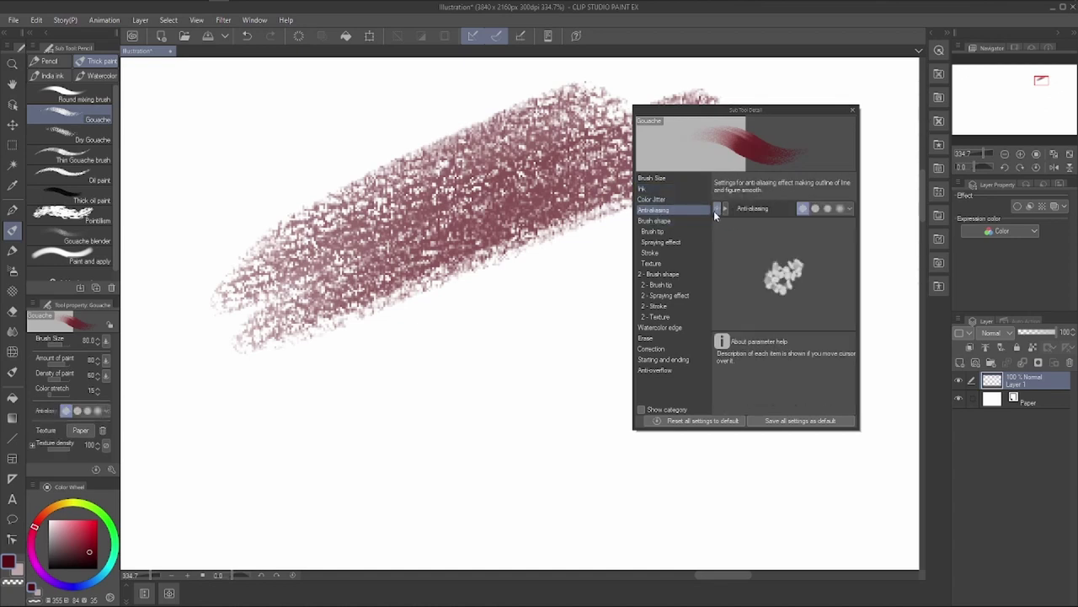
# Set the Gouache brush's Anti-aliasing to the third option, paint overlapping test strokes below the first patch and close its detailed settings.
pyautogui.click(86, 410)
pyautogui.moveTo(241, 469)
pyautogui.mouseDown()
pyautogui.moveTo(525, 344)
pyautogui.moveTo(349, 483)
pyautogui.moveTo(502, 403)
pyautogui.moveTo(485, 459)
pyautogui.moveTo(270, 514)
pyautogui.mouseUp()
pyautogui.moveTo(472, 278)
pyautogui.mouseDown()
pyautogui.moveTo(253, 363)
pyautogui.moveTo(590, 447)
pyautogui.mouseUp()
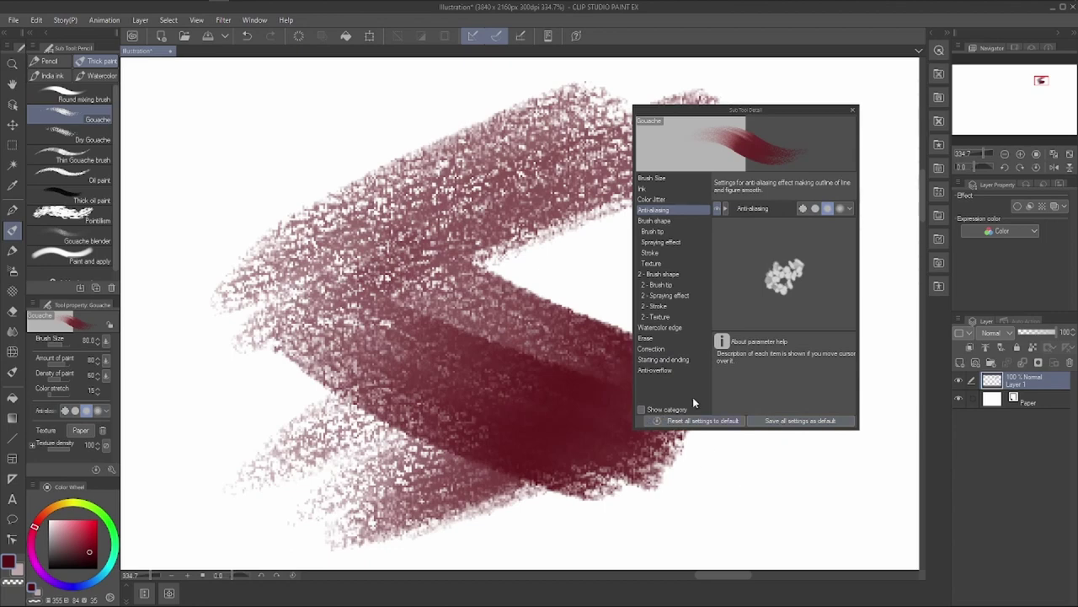
pyautogui.click(855, 114)
# Compare the tool properties of the Dry Gouache, Gouache blender and Pointillism brushes in the Thick paint group.
pyautogui.click(84, 136)
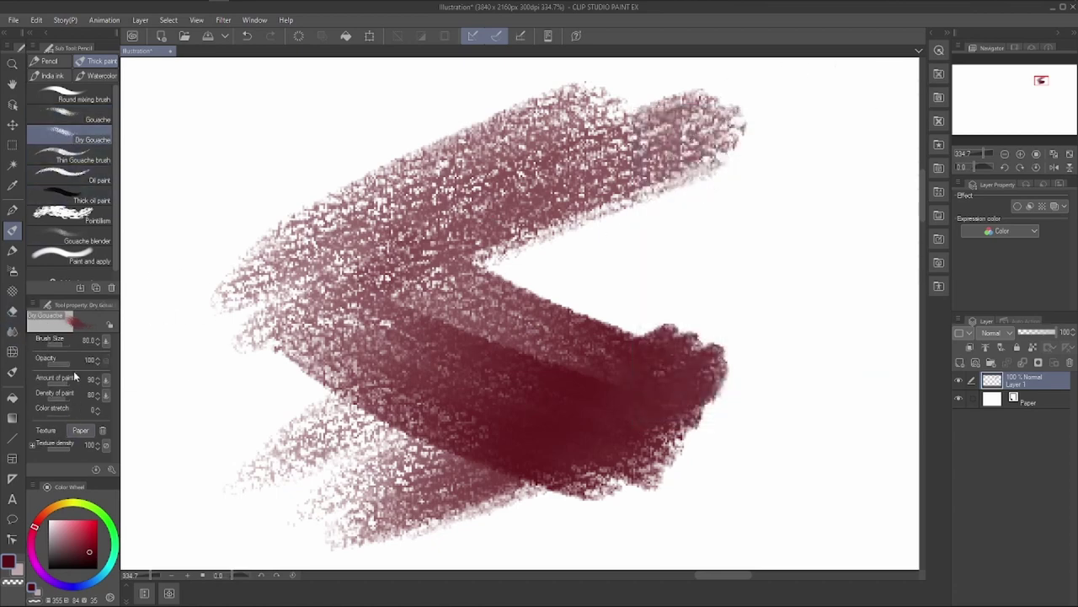
pyautogui.click(82, 217)
pyautogui.click(82, 240)
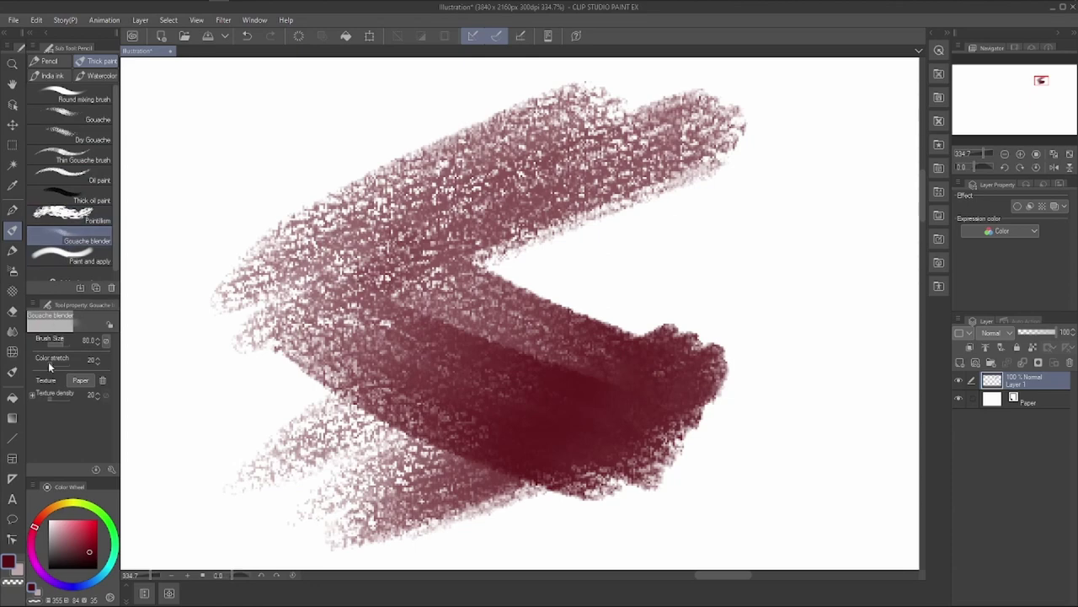
pyautogui.click(65, 221)
pyautogui.click(70, 184)
pyautogui.click(72, 216)
# Review the Pointillism brush's dual brush shape, tip, spraying effect, stroke and texture settings in Sub Tool Detail.
pyautogui.click(255, 19)
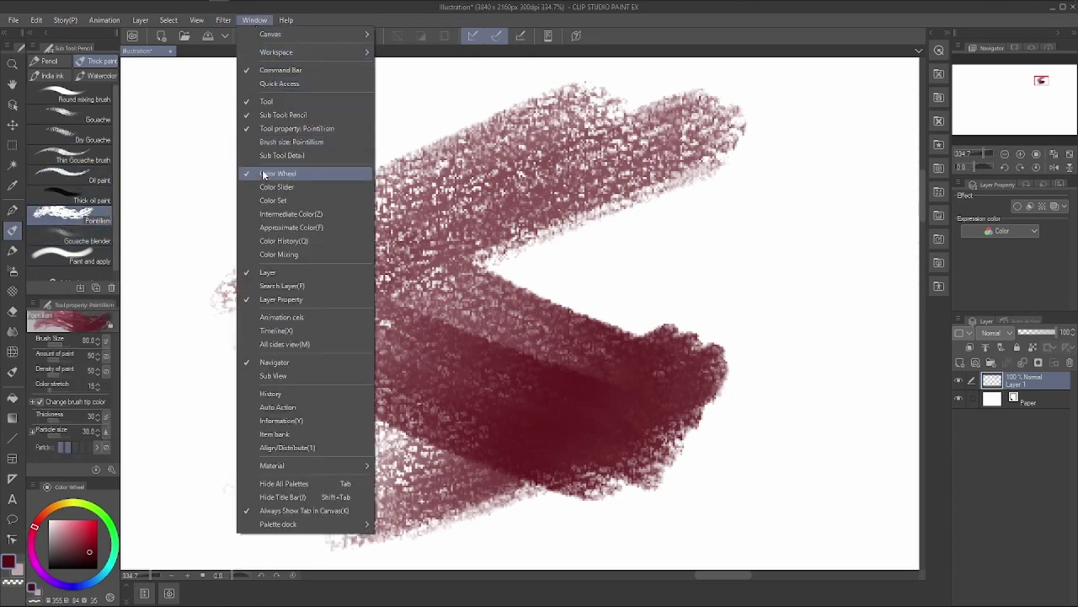
pyautogui.click(246, 160)
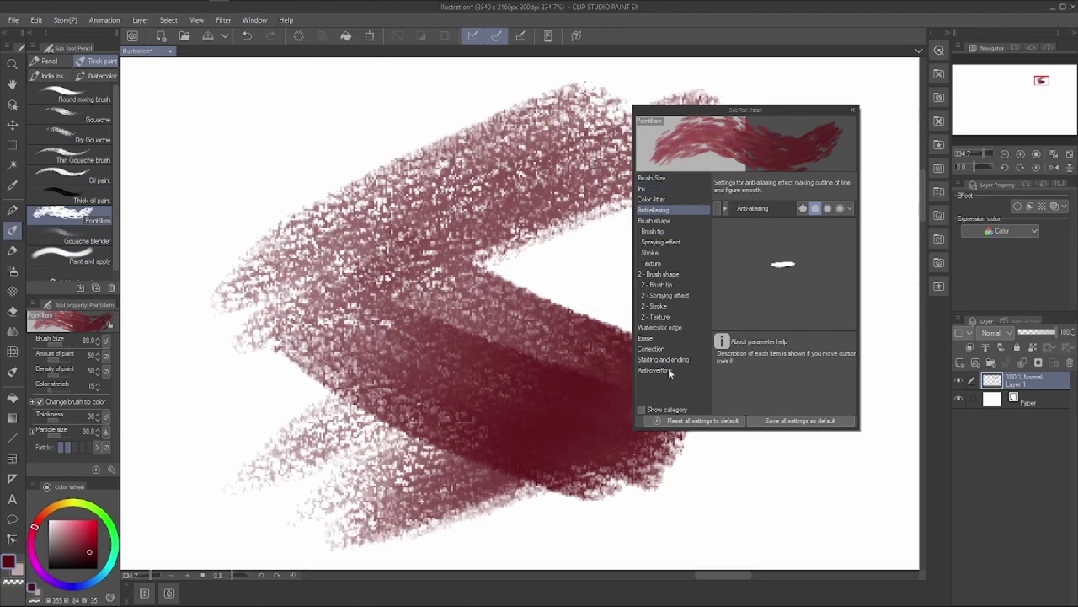
pyautogui.click(664, 274)
pyautogui.click(658, 285)
pyautogui.click(661, 296)
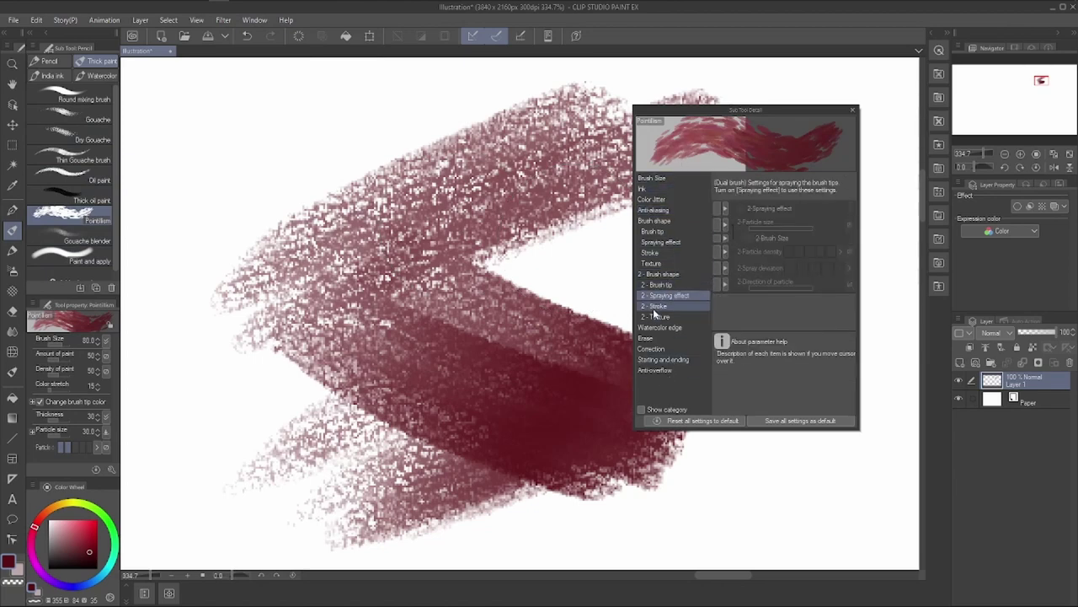
pyautogui.click(657, 306)
pyautogui.click(656, 317)
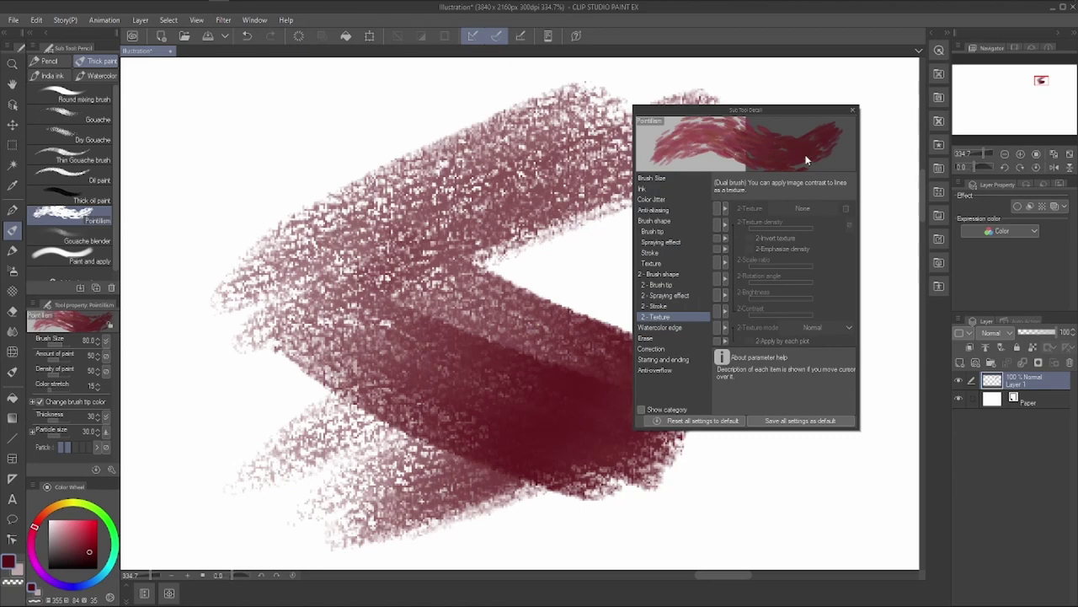
pyautogui.click(854, 112)
# Switch to the G-pen, delete the layer holding the gouache test strokes and fit the whole canvas in view.
pyautogui.click(12, 213)
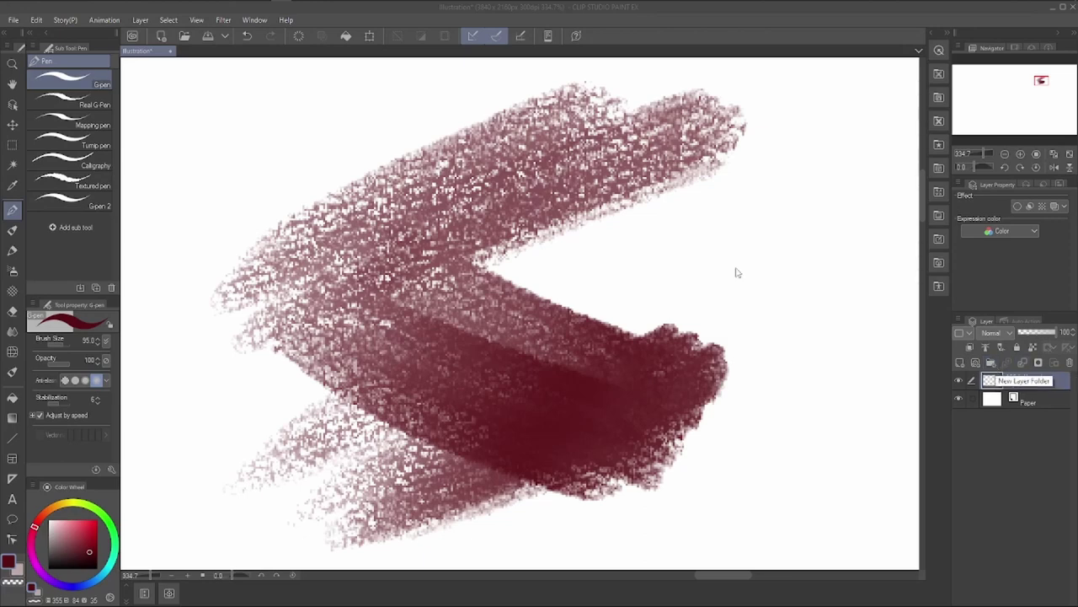
pyautogui.click(1070, 366)
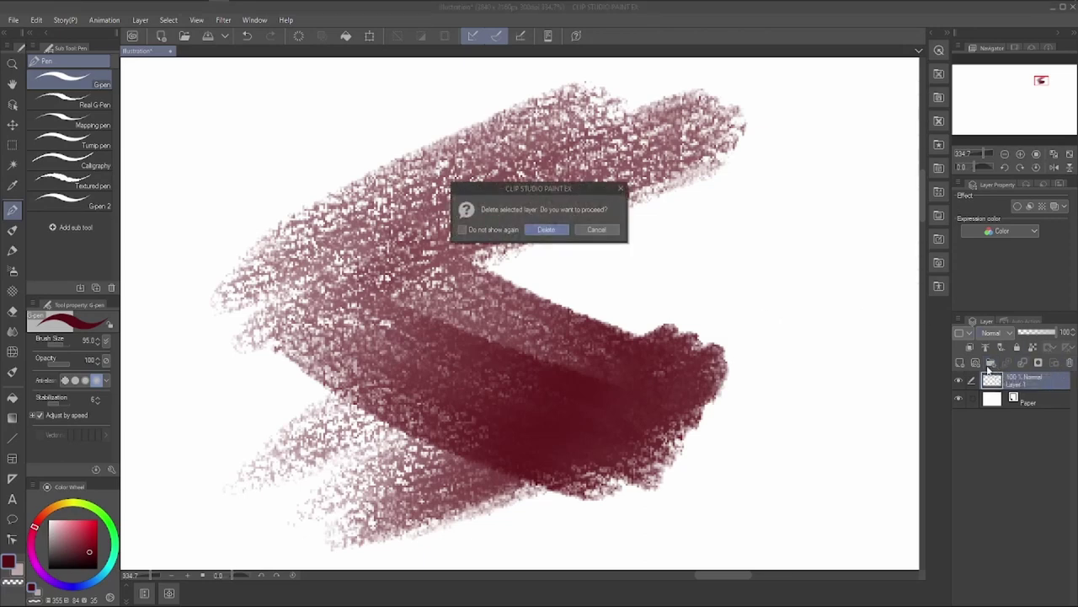
pyautogui.press('Return')
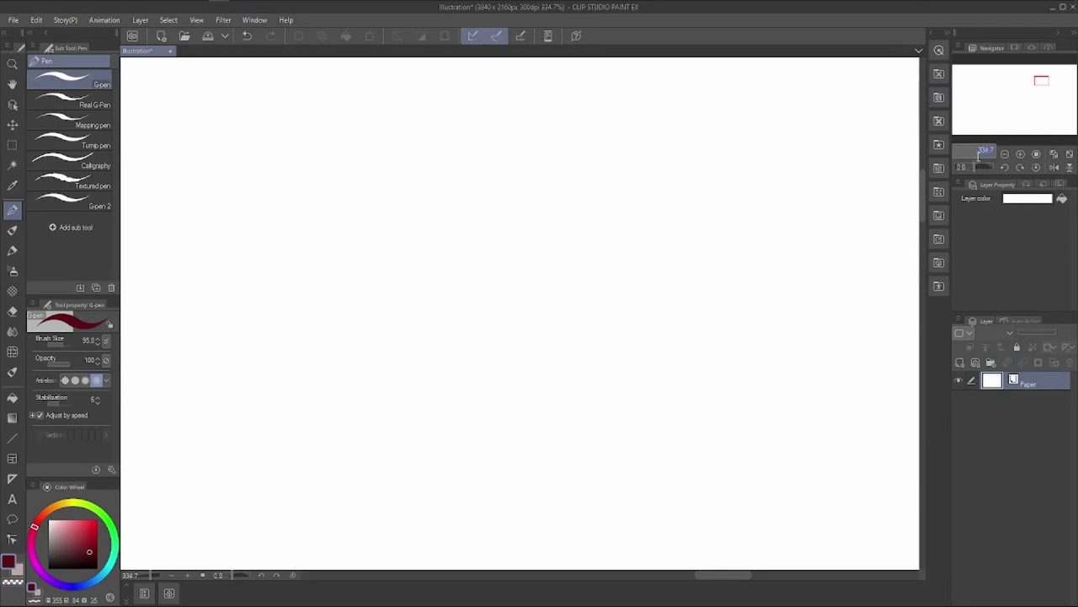
pyautogui.click(976, 217)
pyautogui.moveTo(977, 151); pyautogui.dragTo(976, 153)
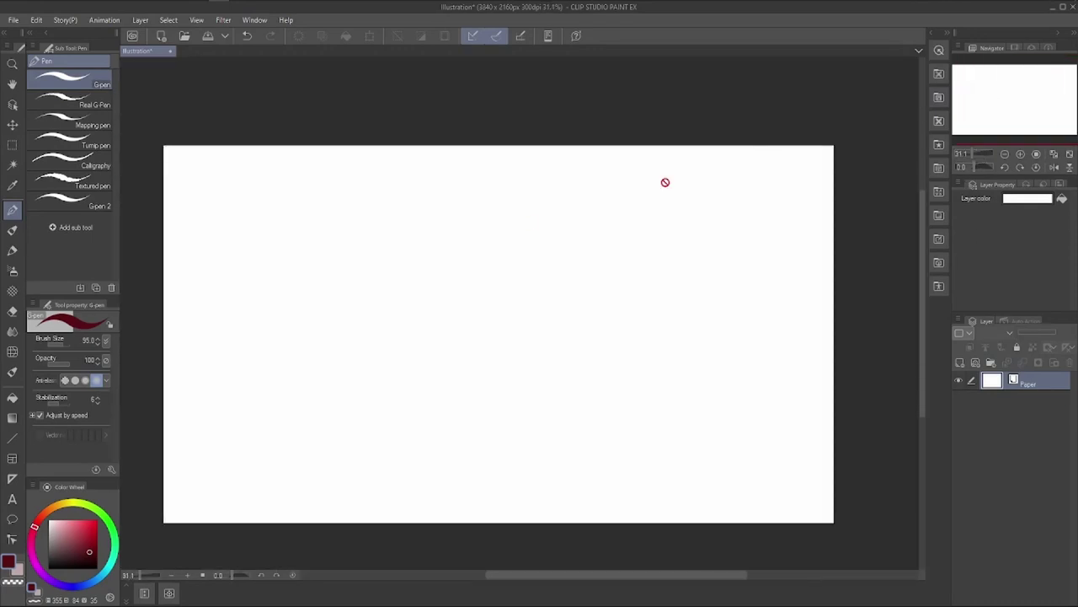
# Compare the sub tools and tool properties of the Eraser, Pen and DefaultBrushes_1.13.2 groups.
pyautogui.click(12, 311)
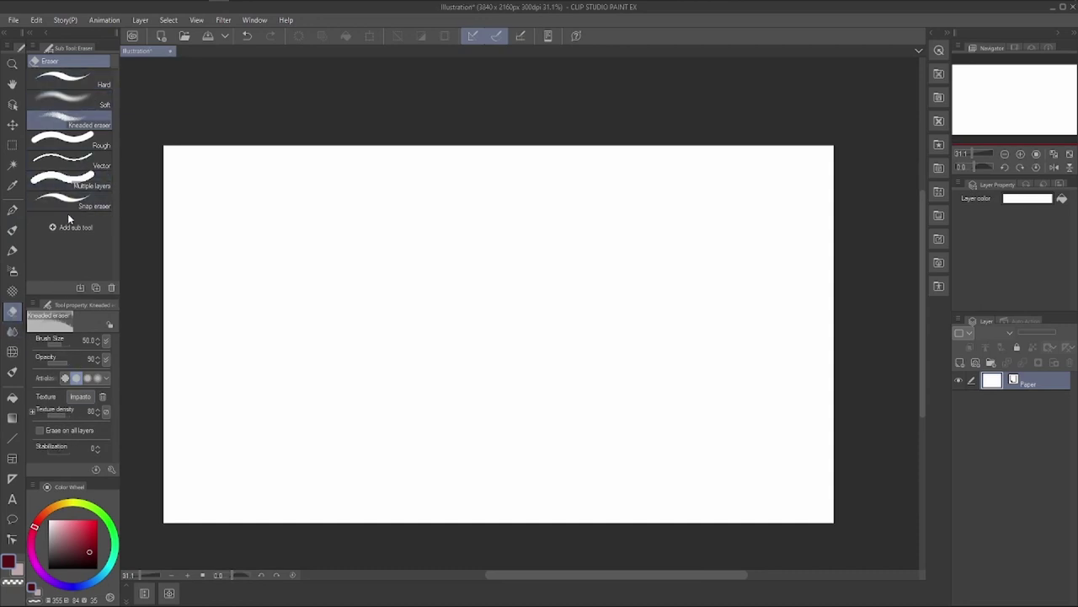
pyautogui.click(13, 210)
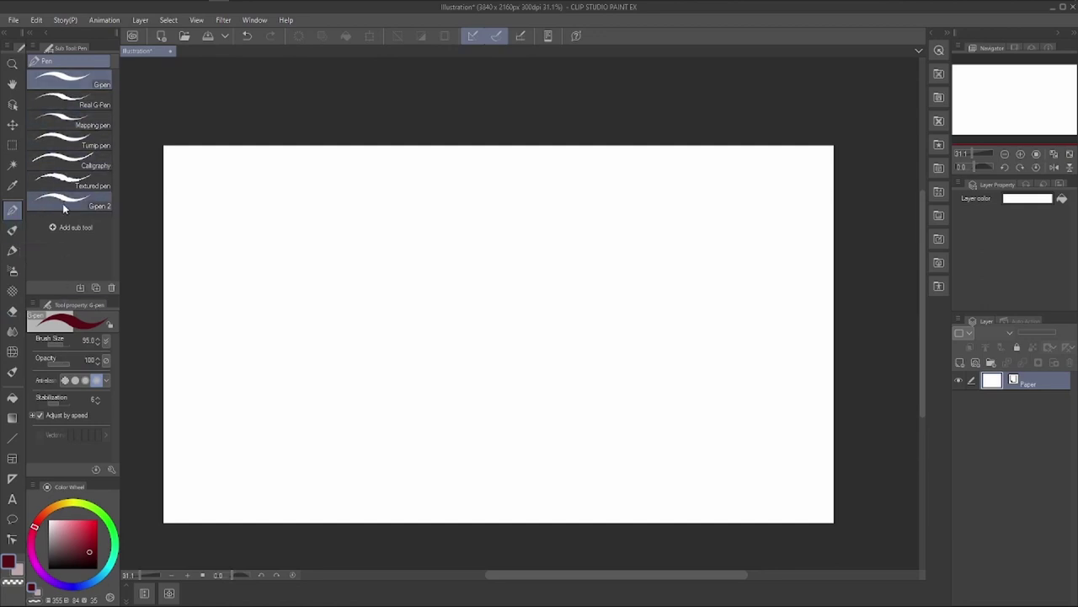
pyautogui.click(255, 19)
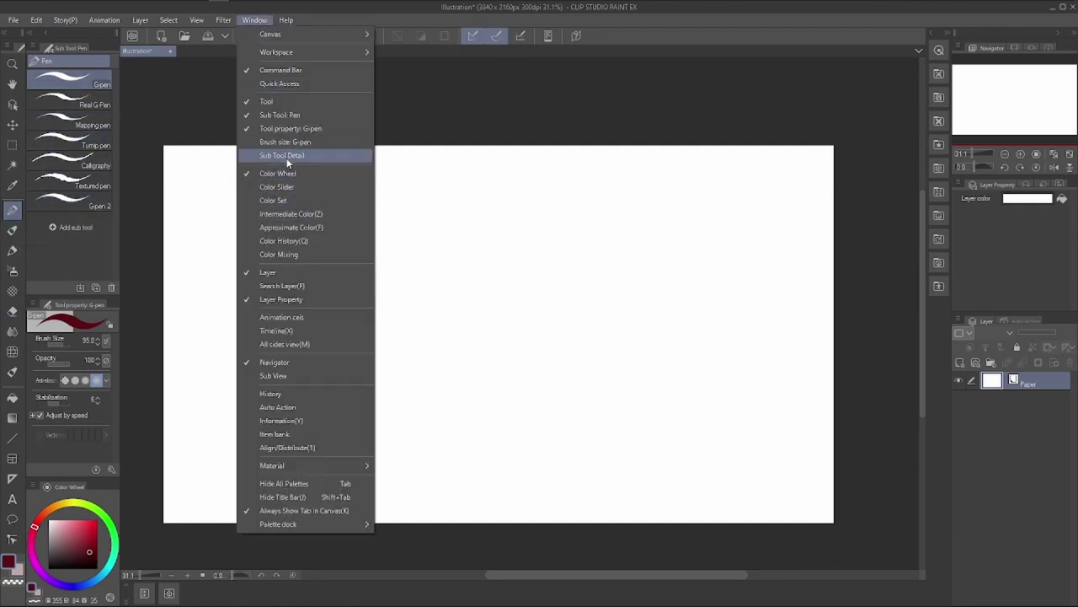
pyautogui.click(13, 312)
pyautogui.click(13, 209)
pyautogui.click(13, 312)
pyautogui.press('p')
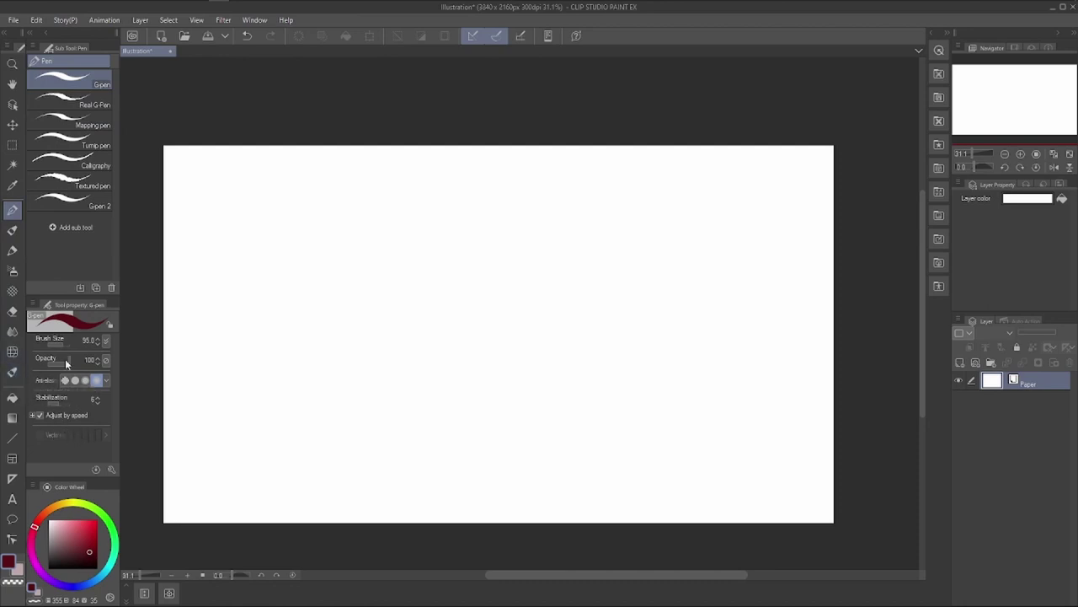
pyautogui.click(12, 373)
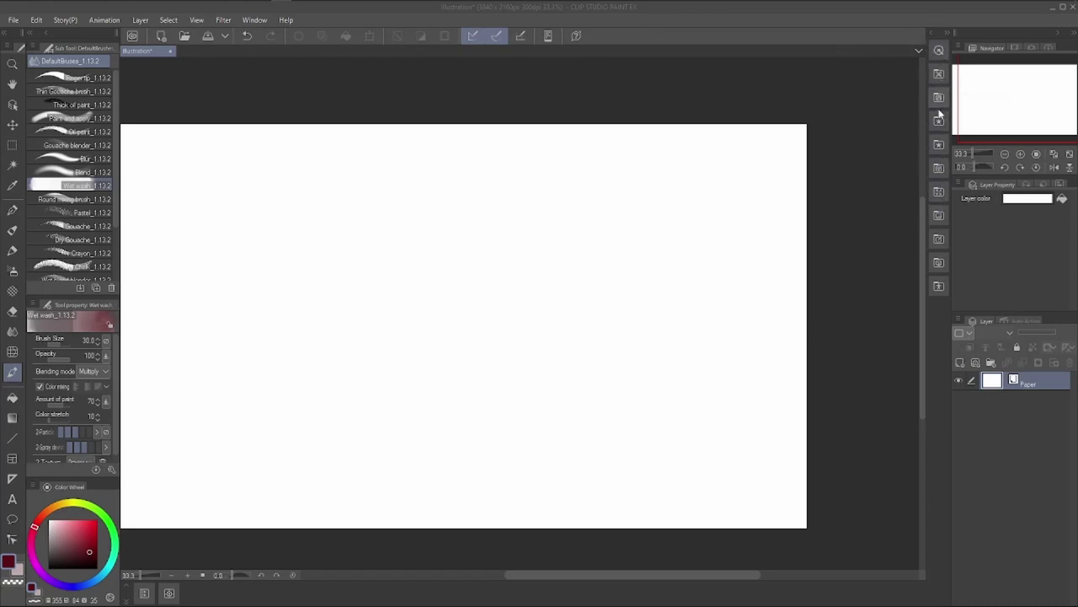
# Expand the Material palette, show the Ver.1.13.2 Default Sub Tools folder and collapse the 3D category.
pyautogui.click(940, 263)
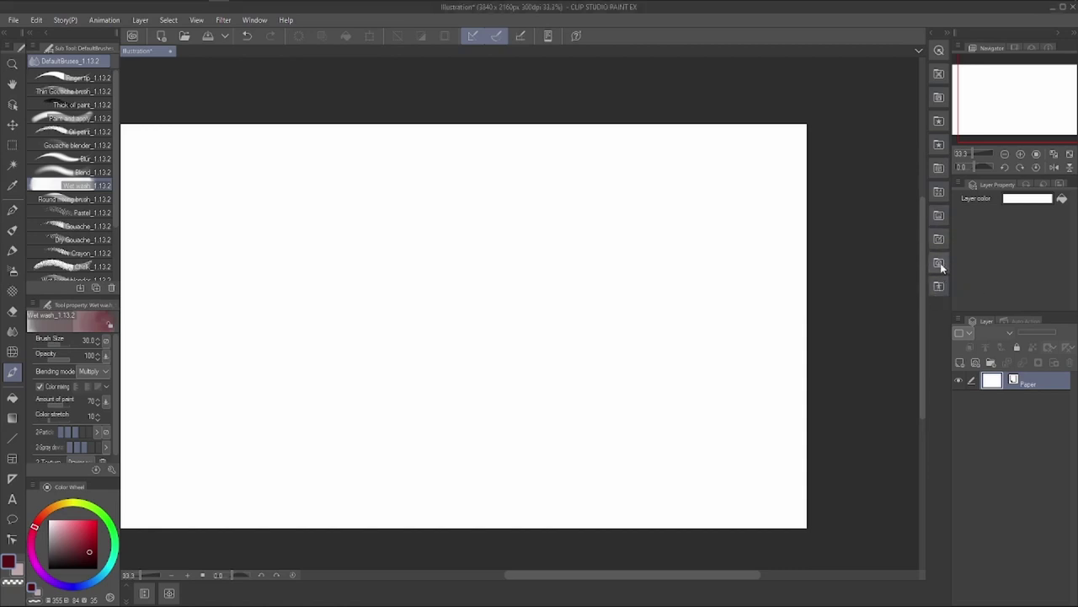
pyautogui.click(940, 263)
pyautogui.click(932, 35)
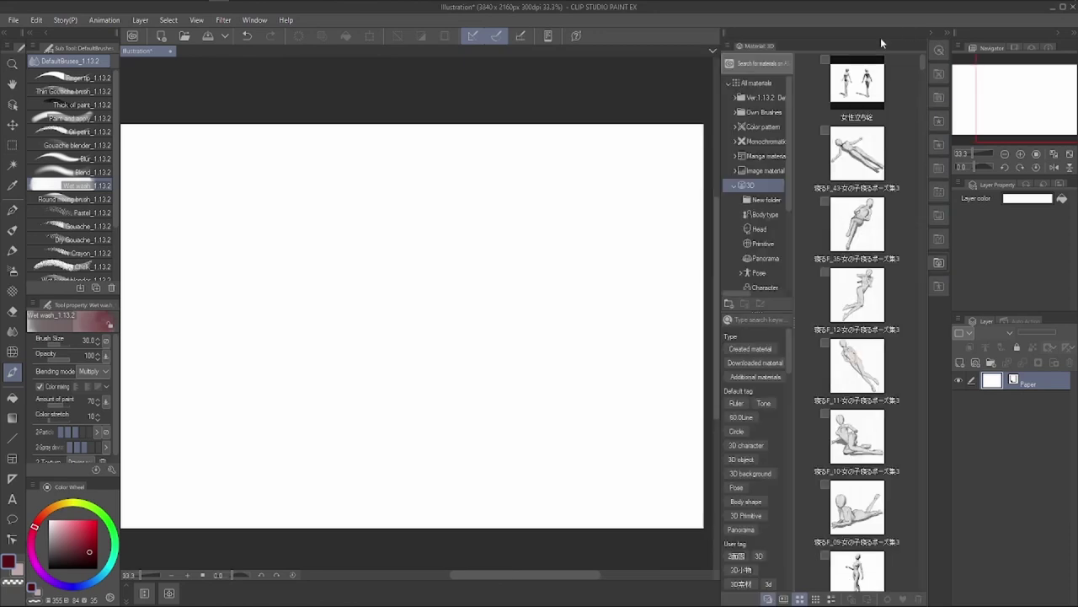
pyautogui.click(750, 97)
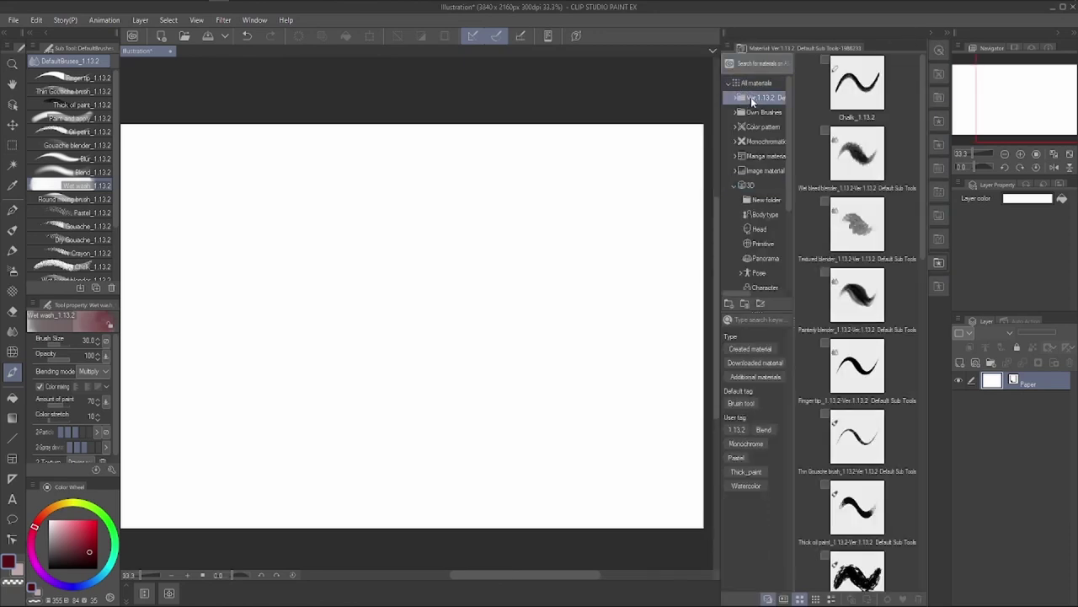
pyautogui.click(730, 184)
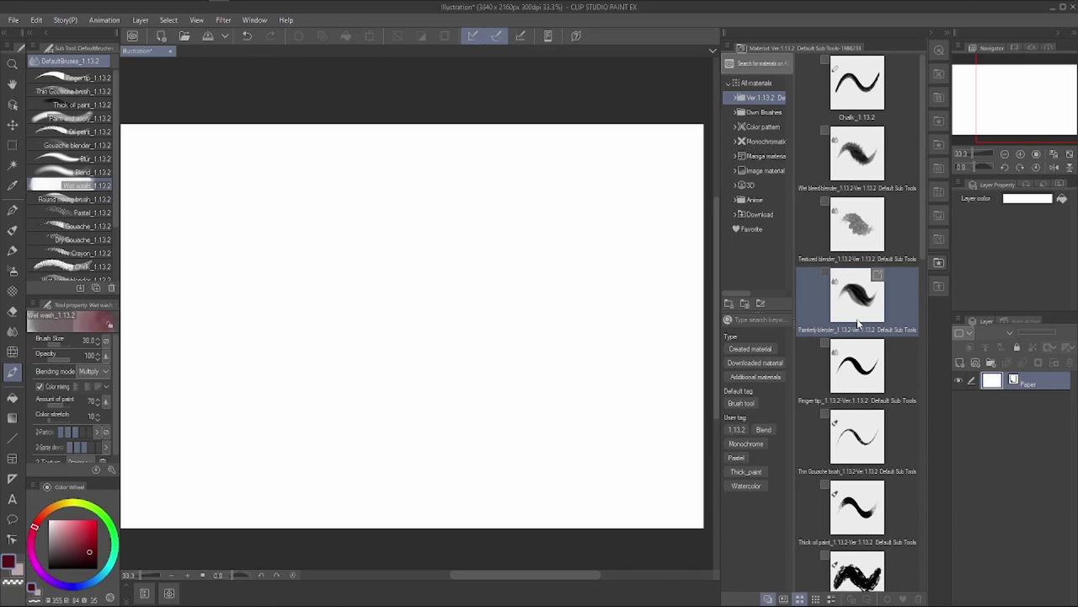
pyautogui.moveTo(858, 324)
pyautogui.mouseDown()
pyautogui.moveTo(561, 234)
pyautogui.moveTo(704, 137)
pyautogui.mouseUp()
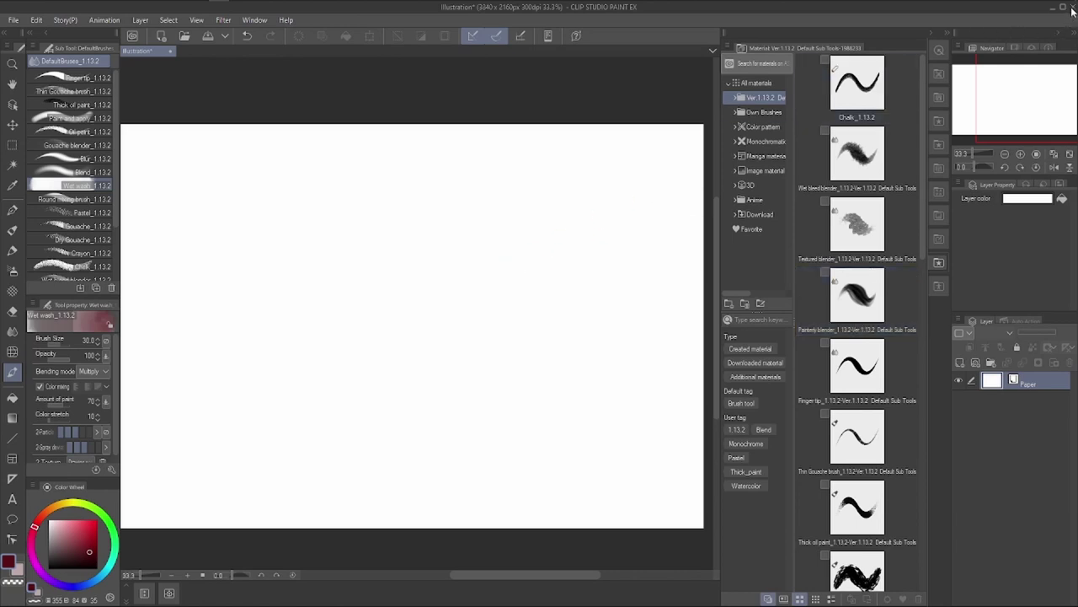
pyautogui.click(829, 80)
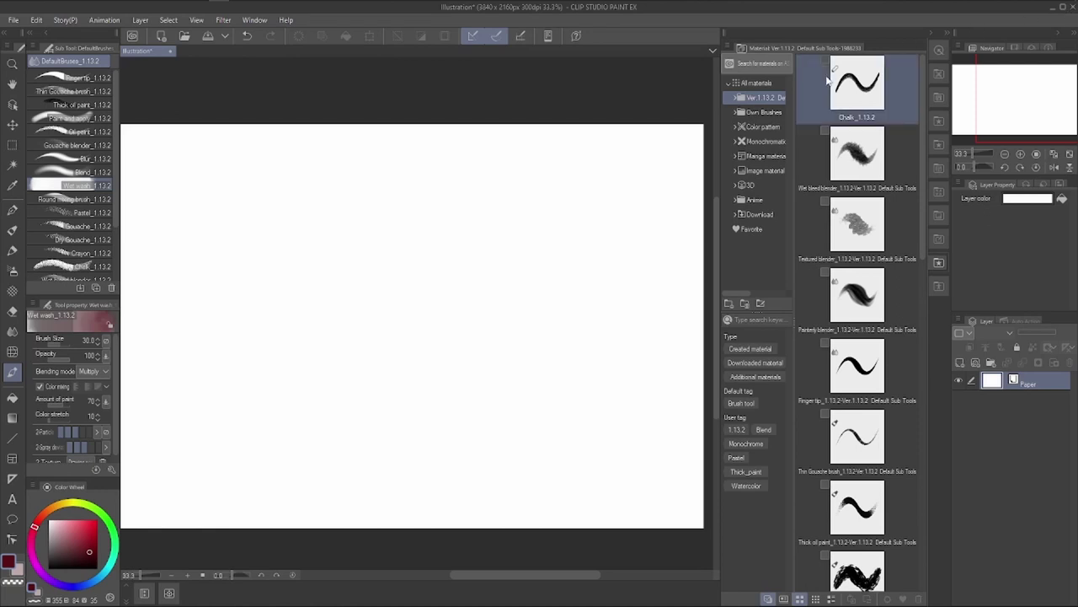
pyautogui.moveTo(807, 78)
pyautogui.mouseDown()
pyautogui.moveTo(849, 505)
pyautogui.moveTo(807, 145)
pyautogui.moveTo(250, 209)
pyautogui.moveTo(842, 303)
pyautogui.moveTo(404, 245)
pyautogui.moveTo(865, 335)
pyautogui.mouseUp()
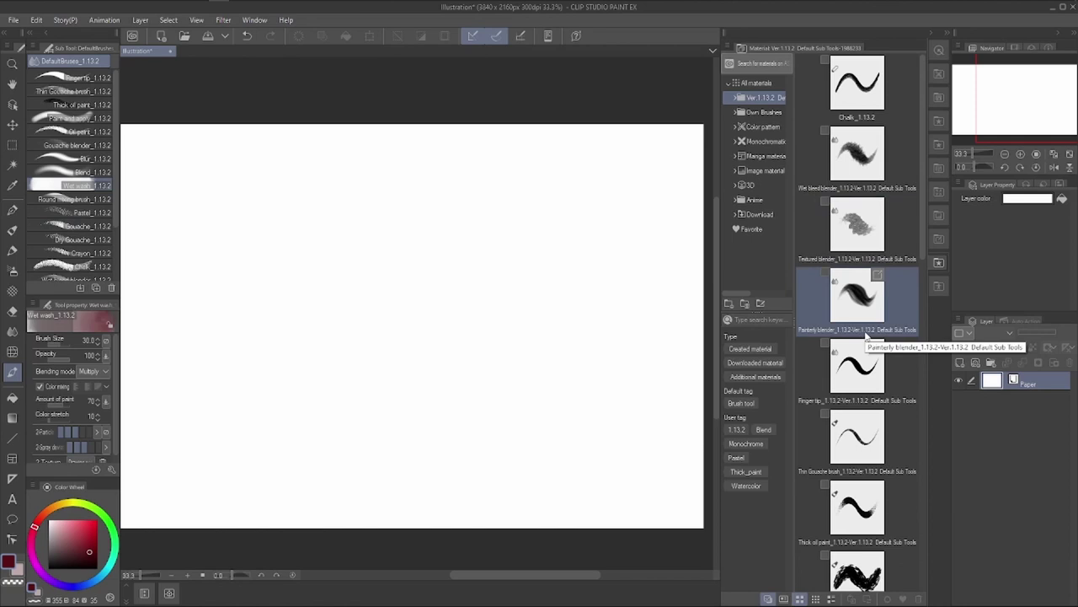
pyautogui.moveTo(867, 335)
pyautogui.mouseDown()
pyautogui.moveTo(796, 126)
pyautogui.moveTo(1072, 10)
pyautogui.mouseUp()
# Quit the program, saving the illustration, and relaunch CLIP STUDIO PAINT from the CLIP STUDIO launcher.
pyautogui.click(1071, 8)
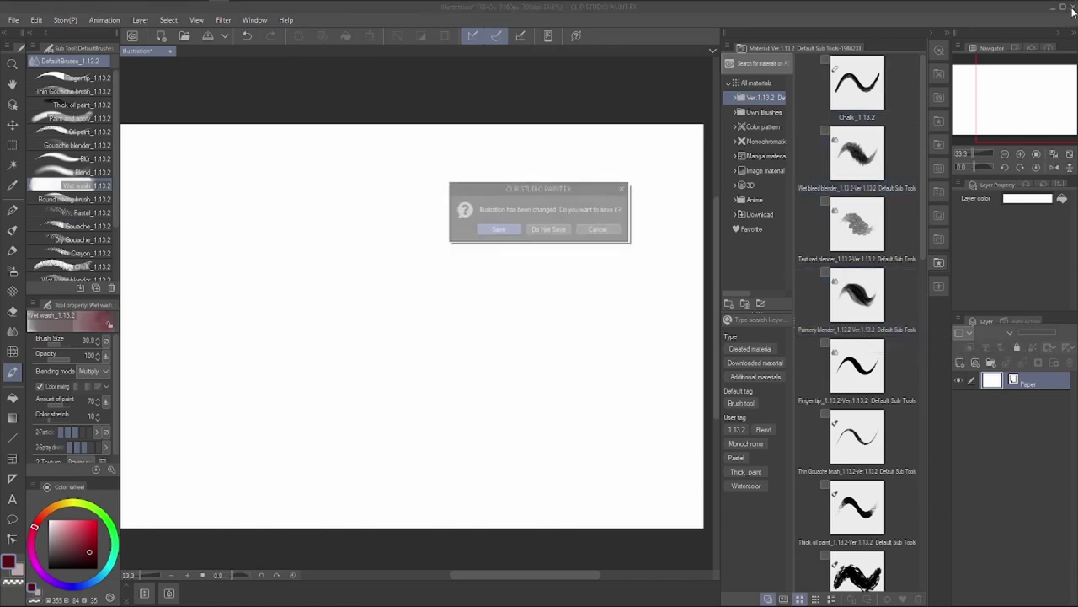
pyautogui.click(495, 230)
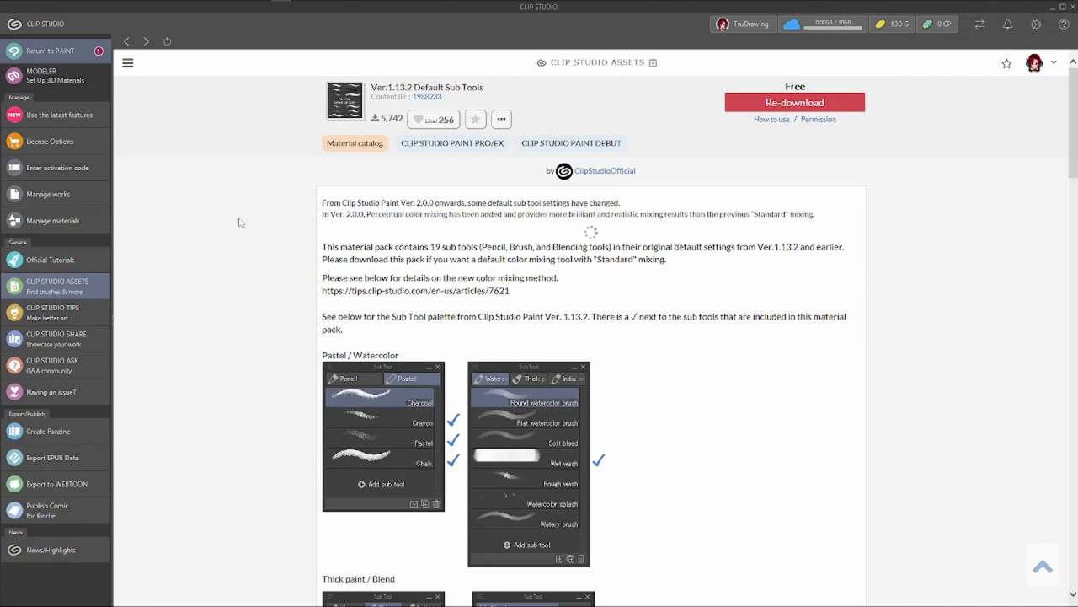
pyautogui.click(53, 53)
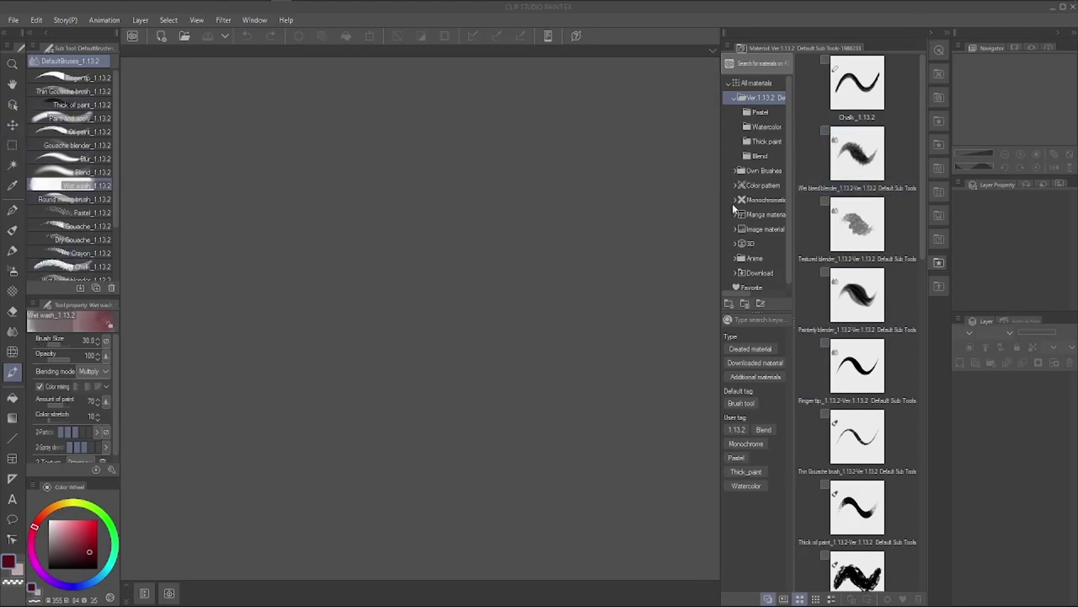
# Collapse the Material palette, switch to the Pen tool and reopen the recent Illustration.clip file.
pyautogui.click(931, 35)
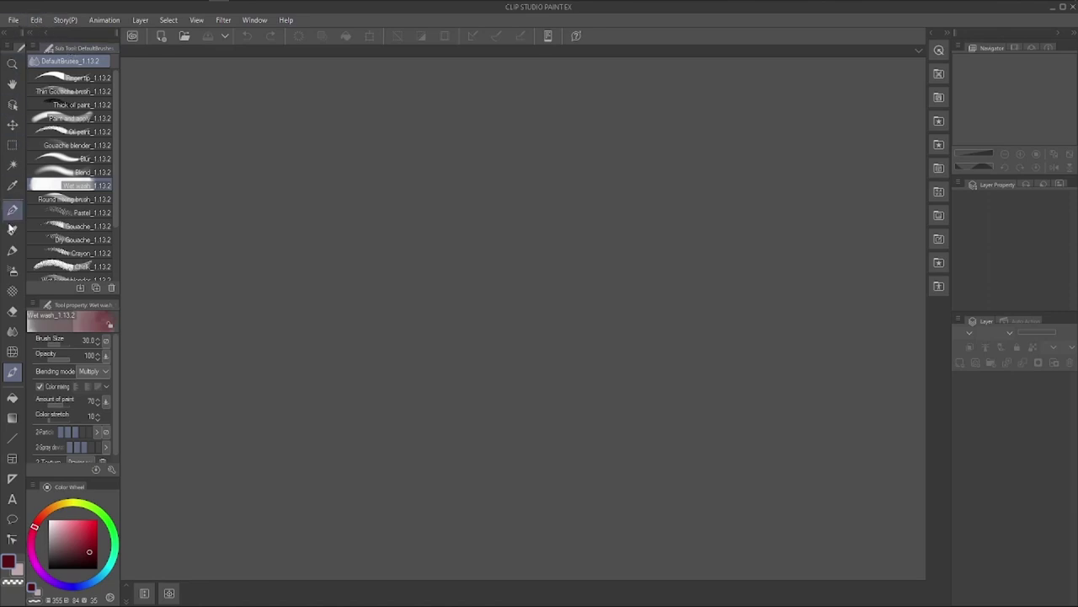
pyautogui.click(12, 210)
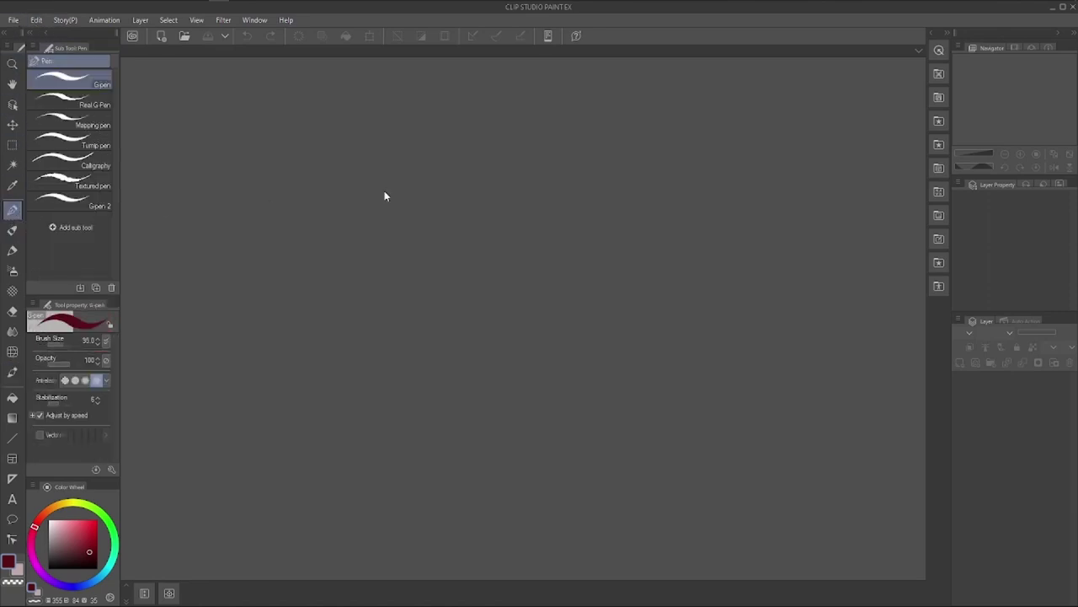
pyautogui.click(13, 20)
pyautogui.moveTo(91, 76)
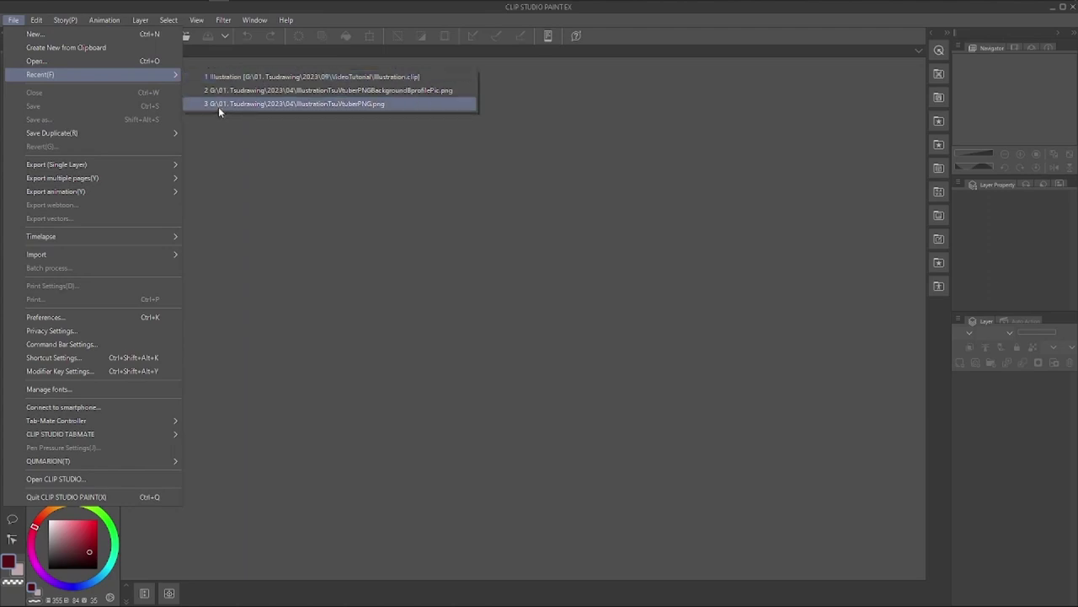
pyautogui.click(229, 80)
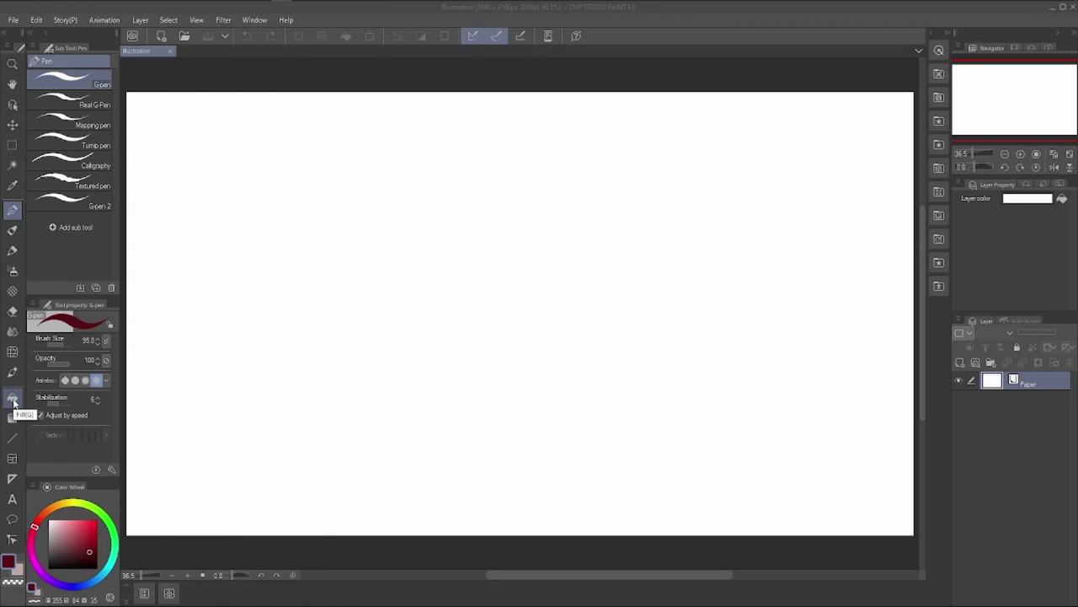
# Add a raster layer above the paper, fill it with dark red using the Fill tool and undo the fill.
pyautogui.click(960, 362)
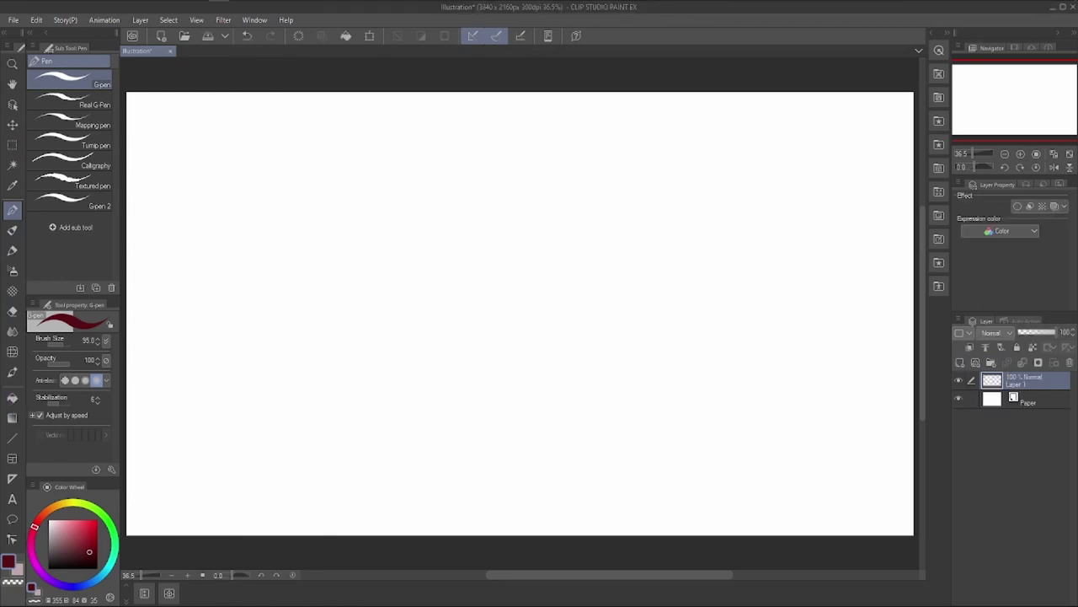
pyautogui.click(11, 396)
pyautogui.click(301, 289)
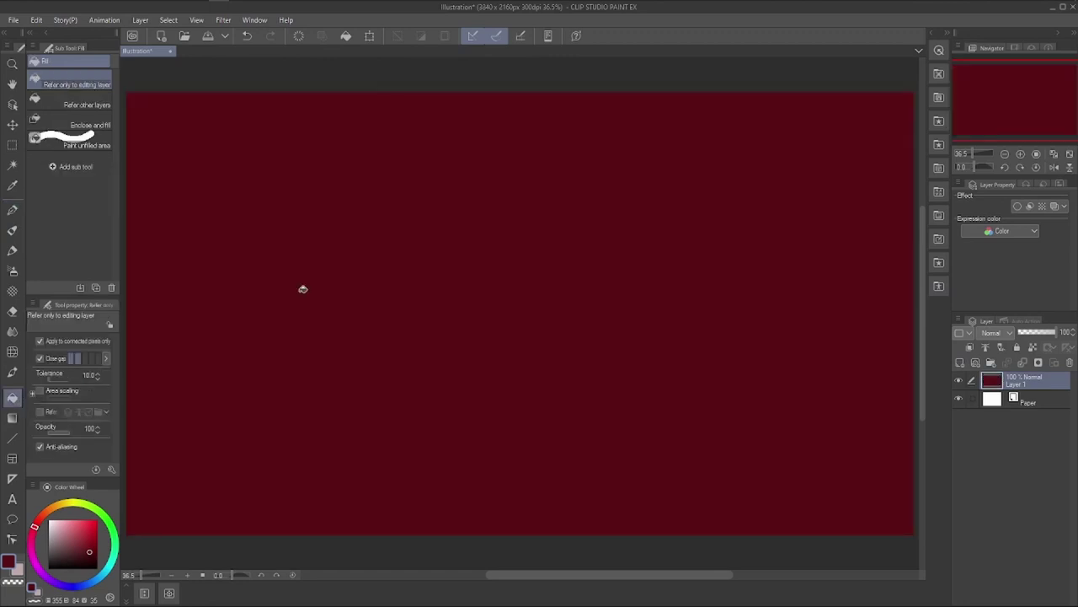
pyautogui.hotkey('ctrl', 'z')
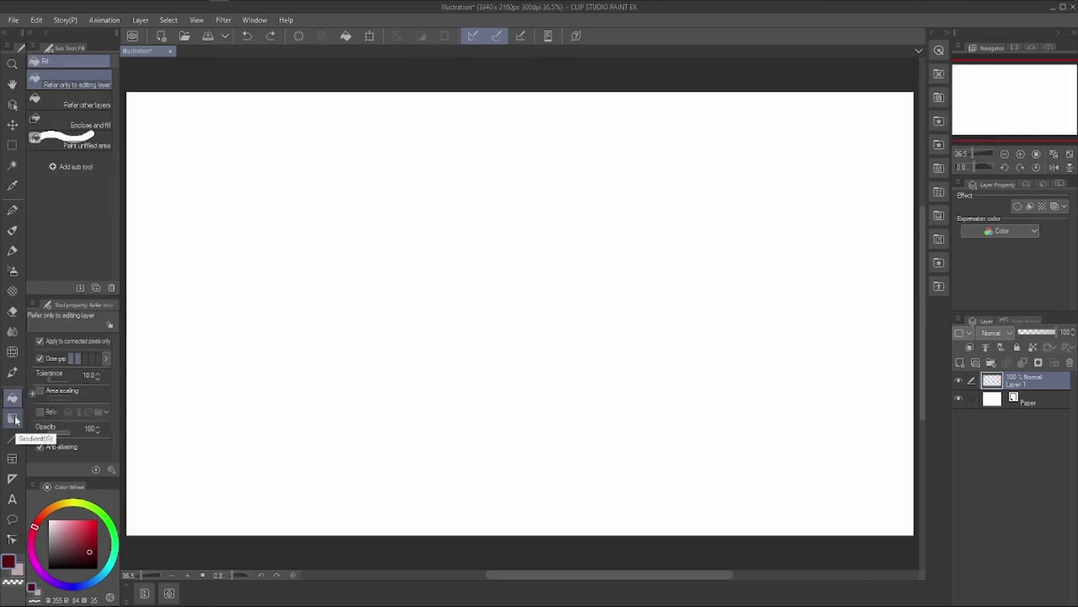
# Draw a diagonal dark red Foreground to transparent gradient from the canvas's upper left and select the Foreground to background gradient.
pyautogui.click(11, 417)
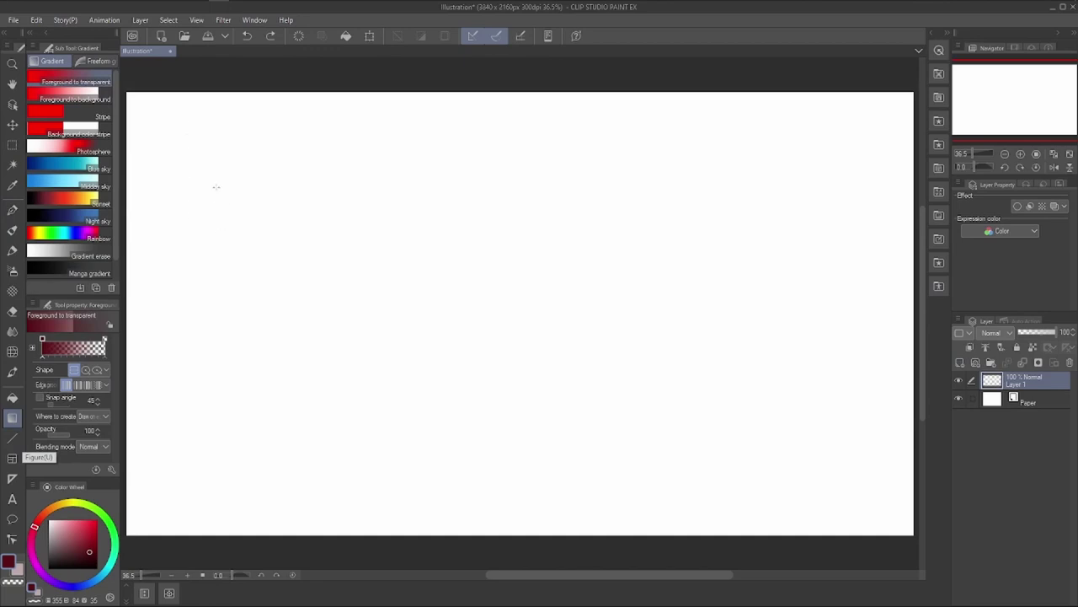
pyautogui.moveTo(239, 213); pyautogui.dragTo(510, 442)
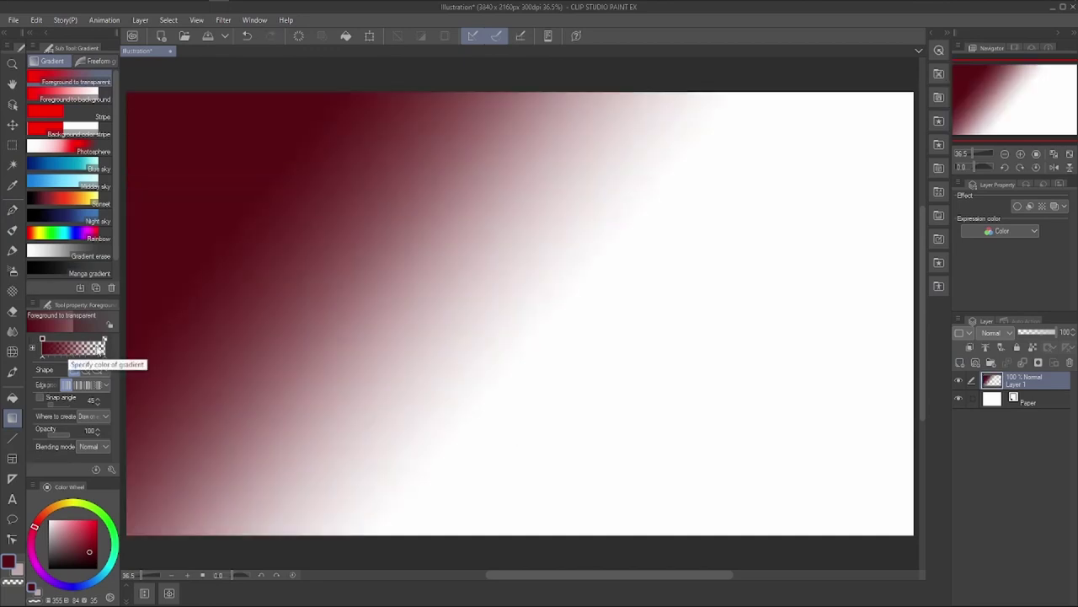
pyautogui.click(68, 95)
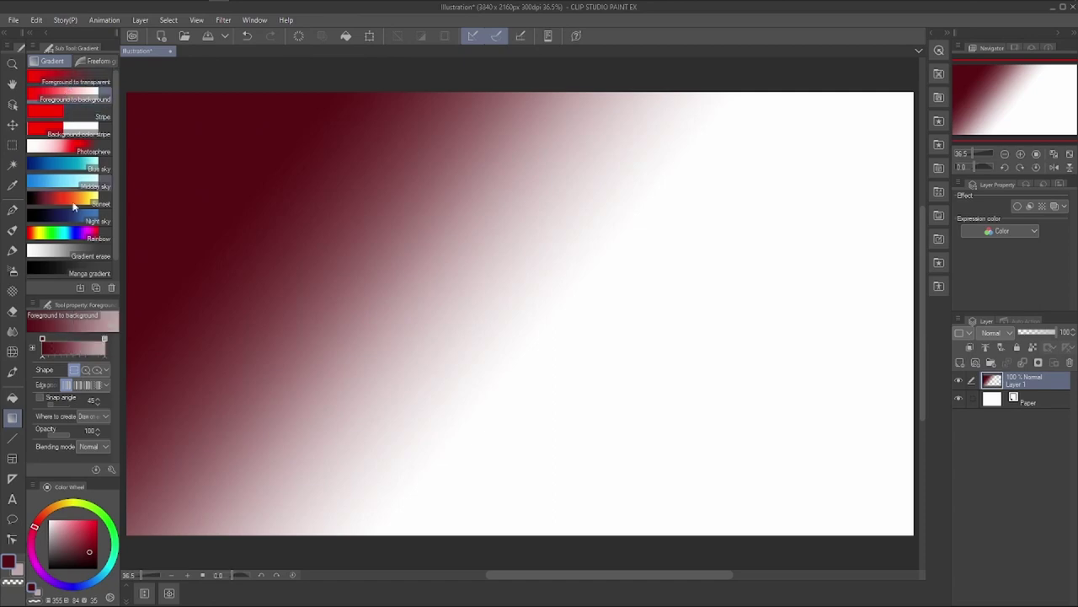
# Draw a Foreground to background gradient across the canvas and cover it with a Blue sky gradient.
pyautogui.moveTo(300, 393); pyautogui.dragTo(694, 305)
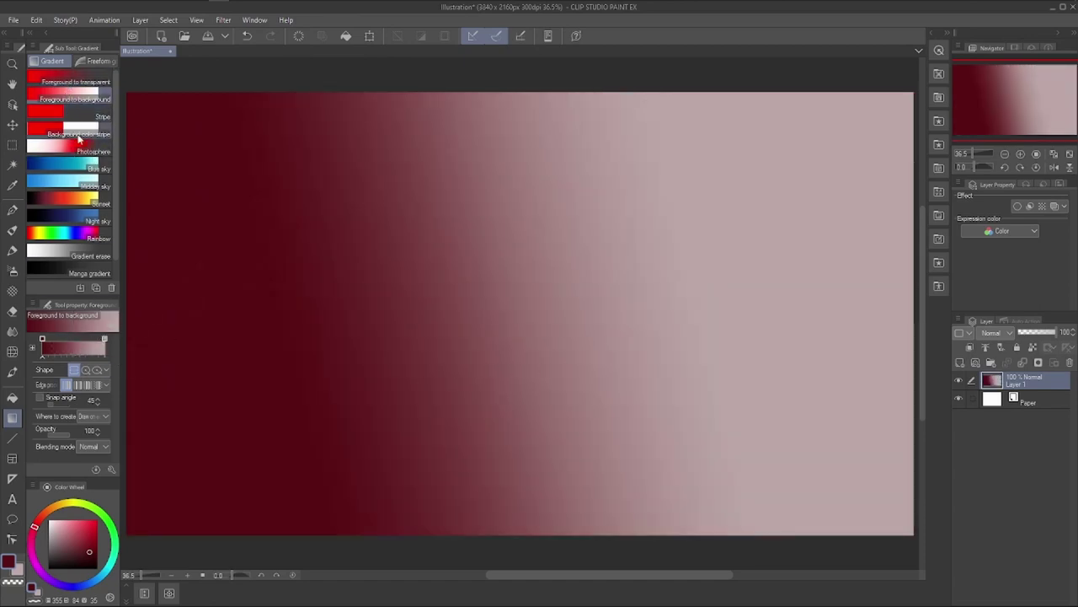
pyautogui.click(57, 167)
pyautogui.moveTo(358, 241); pyautogui.dragTo(651, 308)
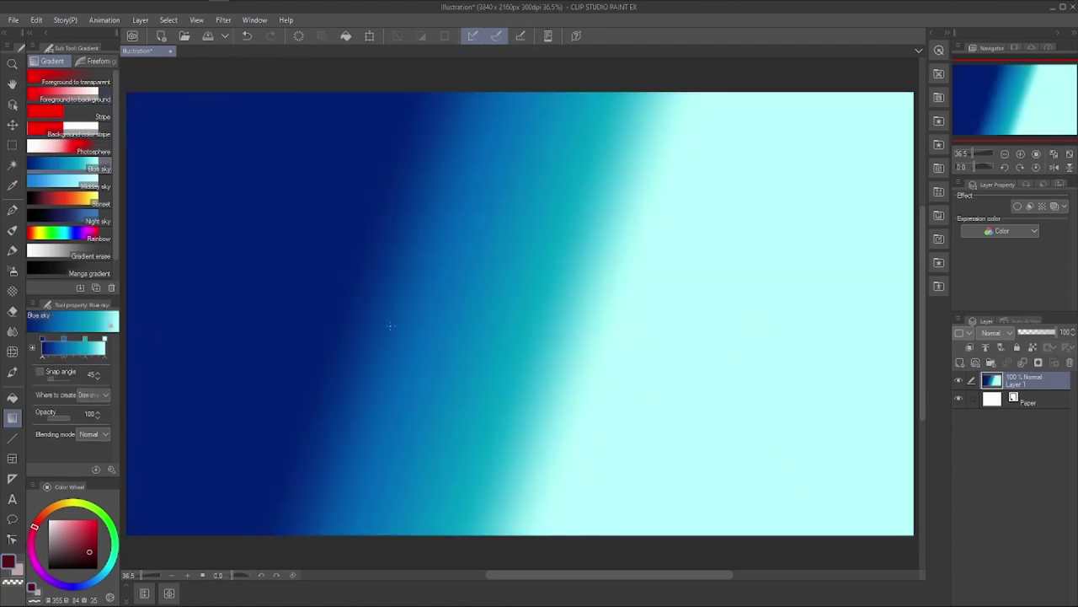
# Lasso a large oval area in the middle of the canvas and fill it with a diagonal Blue sky gradient.
pyautogui.click(12, 145)
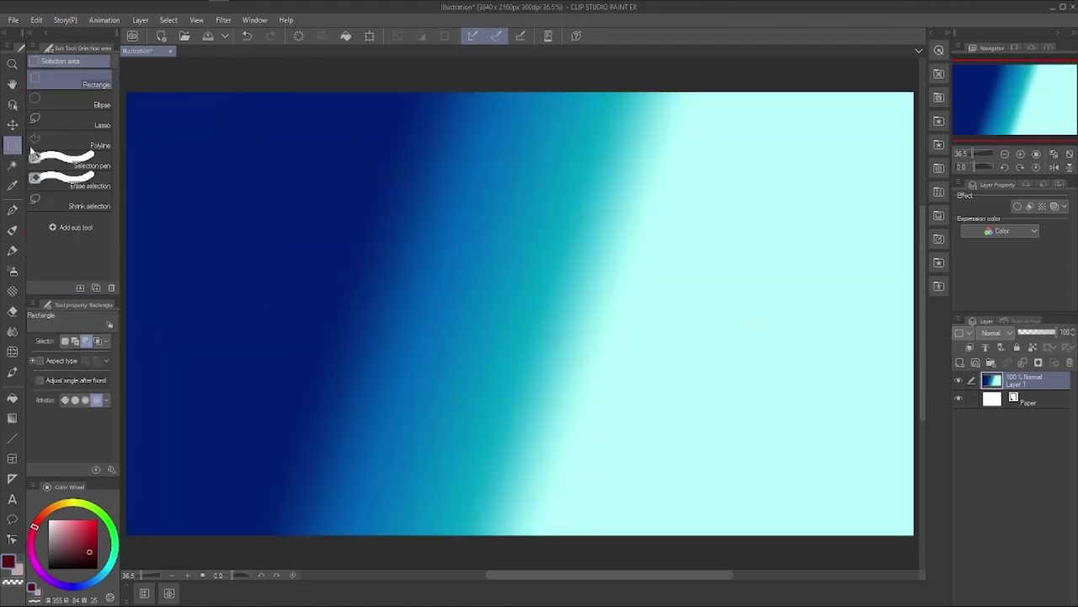
pyautogui.click(67, 124)
pyautogui.moveTo(448, 211)
pyautogui.mouseDown()
pyautogui.moveTo(498, 199)
pyautogui.moveTo(428, 217)
pyautogui.mouseUp()
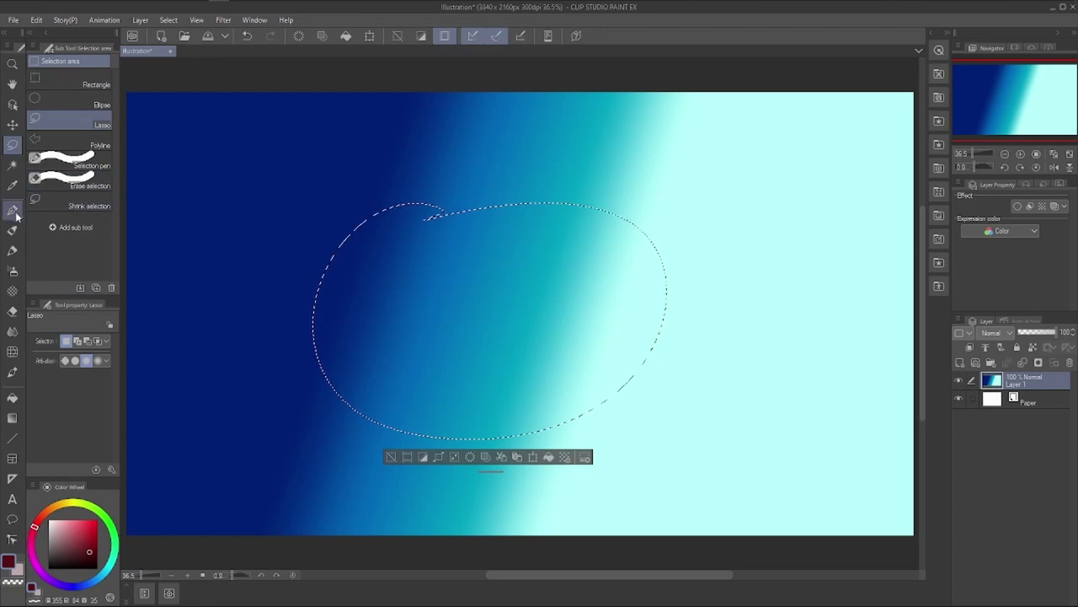
pyautogui.click(12, 418)
pyautogui.moveTo(607, 221); pyautogui.dragTo(354, 390)
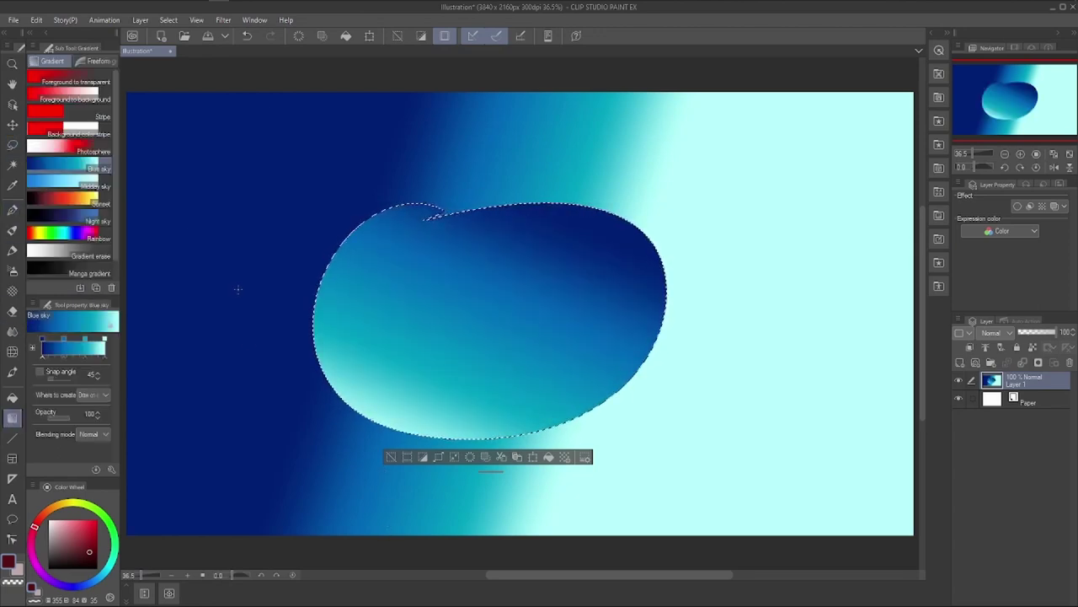
# Refill the oval selection with a diagonal Night sky gradient and deselect it.
pyautogui.click(64, 215)
pyautogui.moveTo(515, 255); pyautogui.dragTo(317, 395)
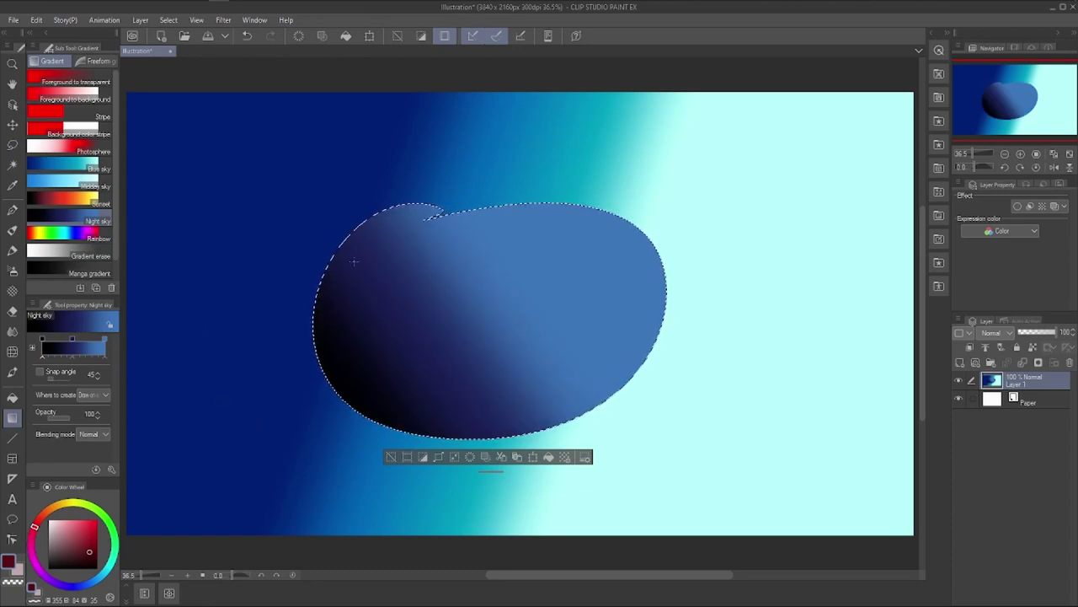
pyautogui.click(393, 457)
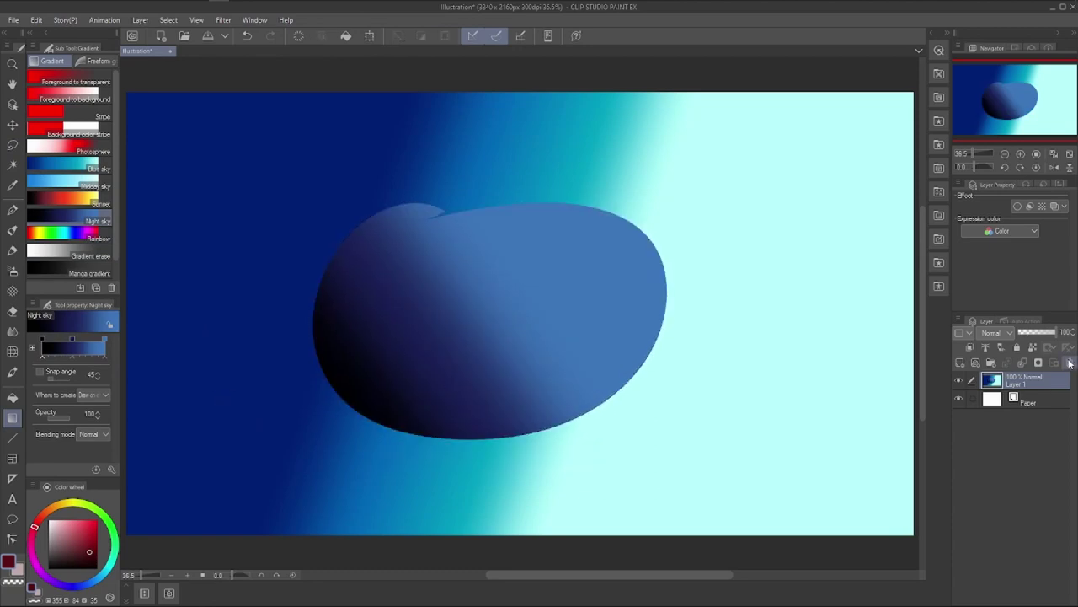
# Delete the gradient layer and add a new raster layer above the paper for the Figure tool.
pyautogui.click(1070, 362)
pyautogui.press('Return')
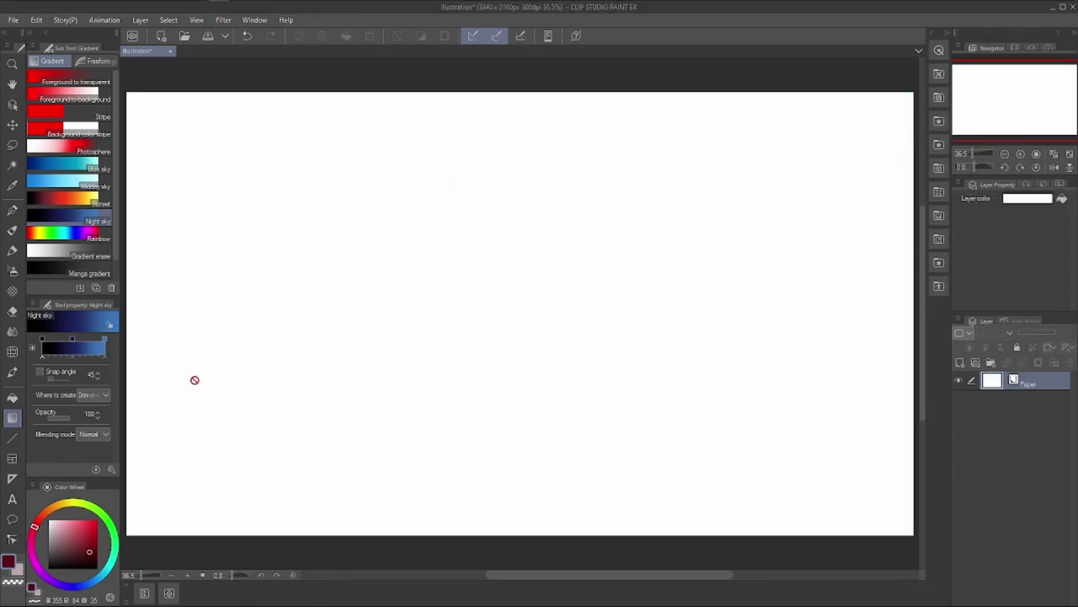
pyautogui.click(13, 441)
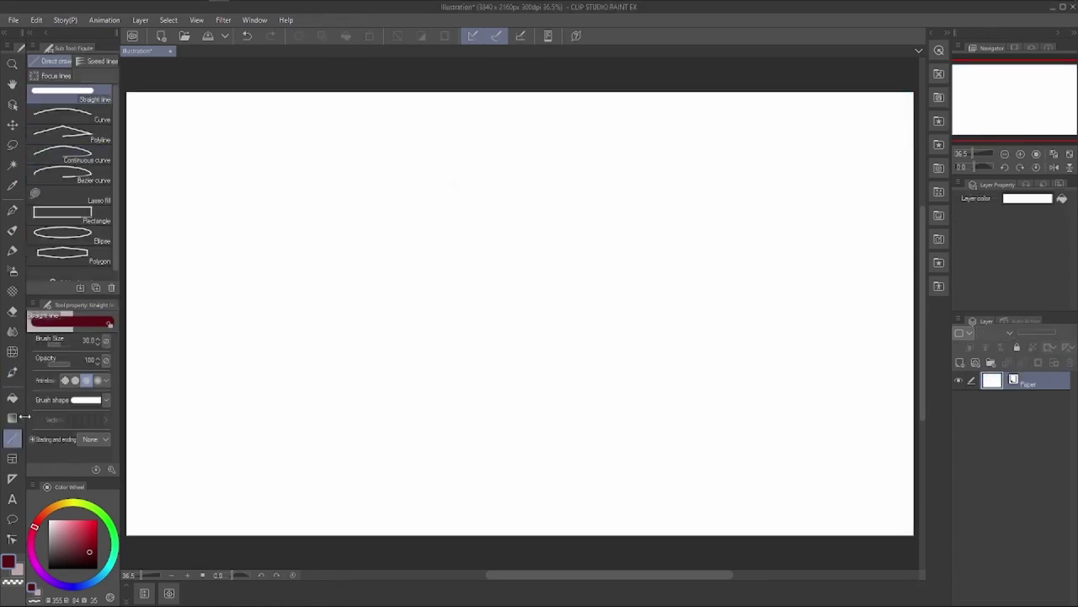
pyautogui.click(959, 364)
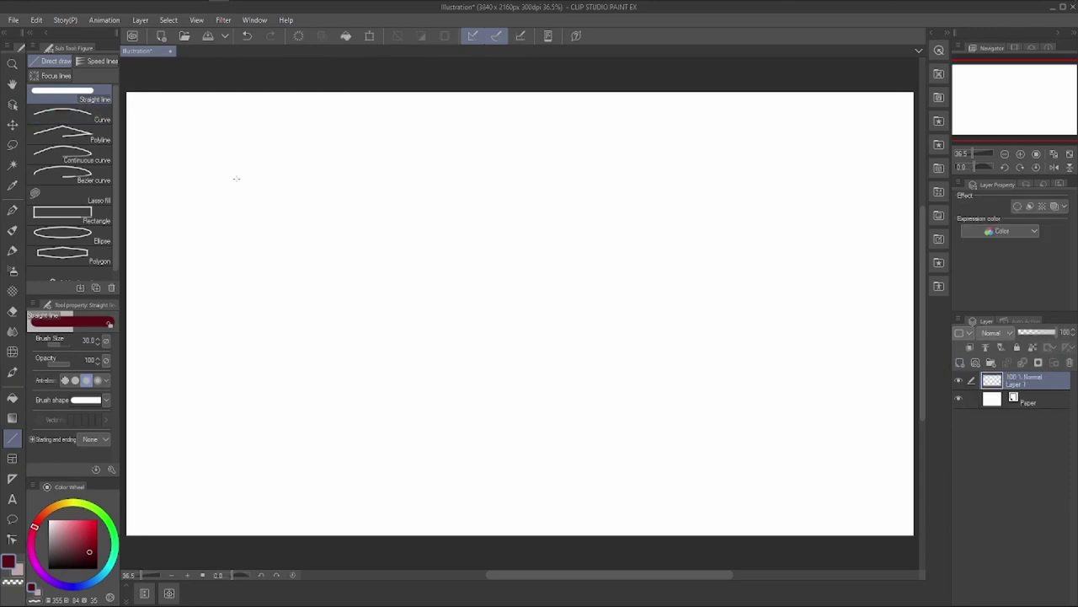
# Draw four slanted, roughly parallel dark red lines on the canvas's left side with the Straight line tool.
pyautogui.moveTo(222, 142); pyautogui.dragTo(283, 438)
pyautogui.moveTo(256, 164); pyautogui.dragTo(347, 509)
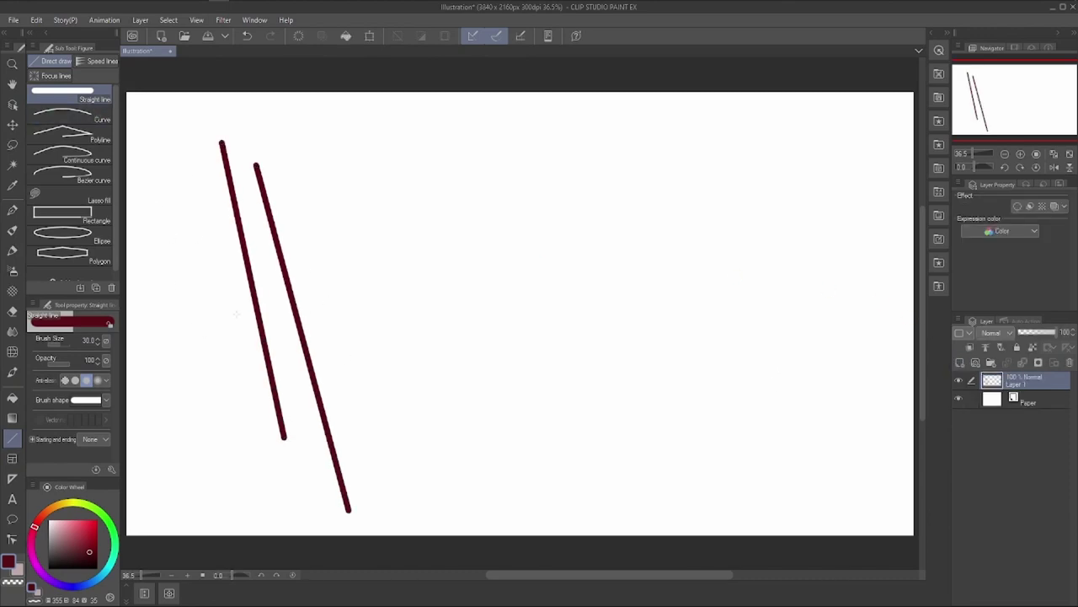
pyautogui.moveTo(282, 136); pyautogui.dragTo(358, 433)
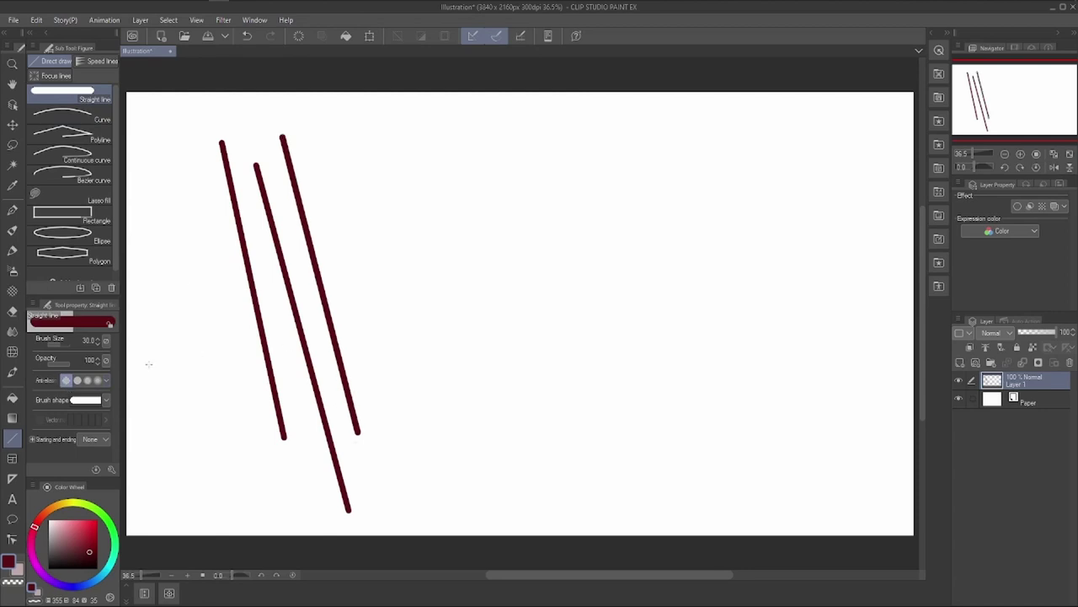
pyautogui.moveTo(329, 151)
pyautogui.mouseDown()
pyautogui.moveTo(380, 462)
pyautogui.moveTo(393, 473)
pyautogui.mouseUp()
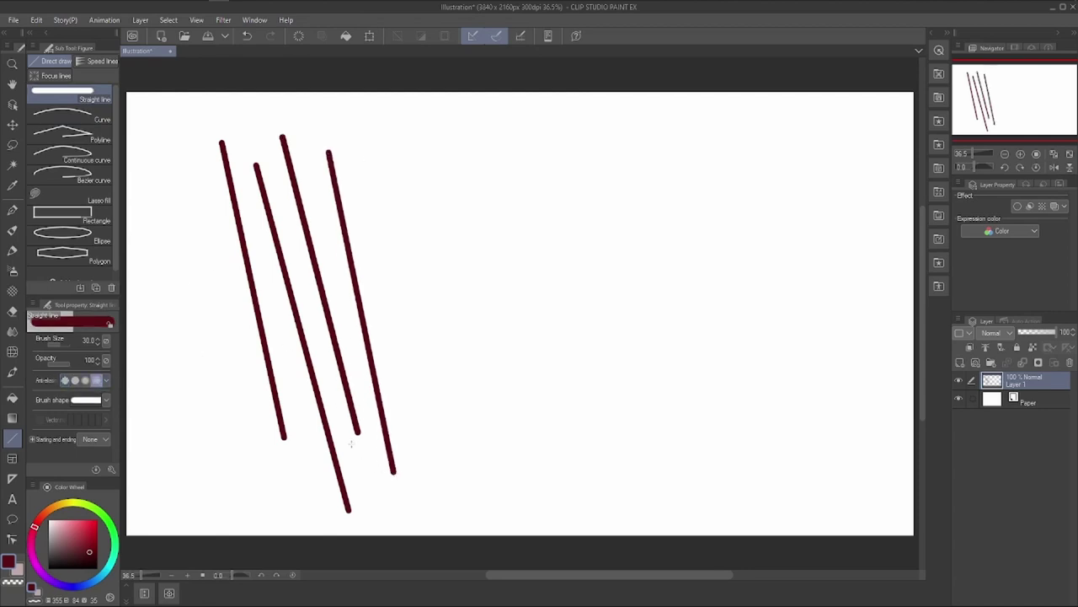
# Draw two thin curves beside the straight lines with the Curve tool.
pyautogui.click(84, 119)
pyautogui.moveTo(383, 122); pyautogui.dragTo(434, 373)
pyautogui.moveTo(447, 424); pyautogui.dragTo(454, 455)
pyautogui.click(364, 288)
pyautogui.moveTo(409, 148)
pyautogui.mouseDown()
pyautogui.moveTo(477, 438)
pyautogui.moveTo(509, 457)
pyautogui.mouseUp()
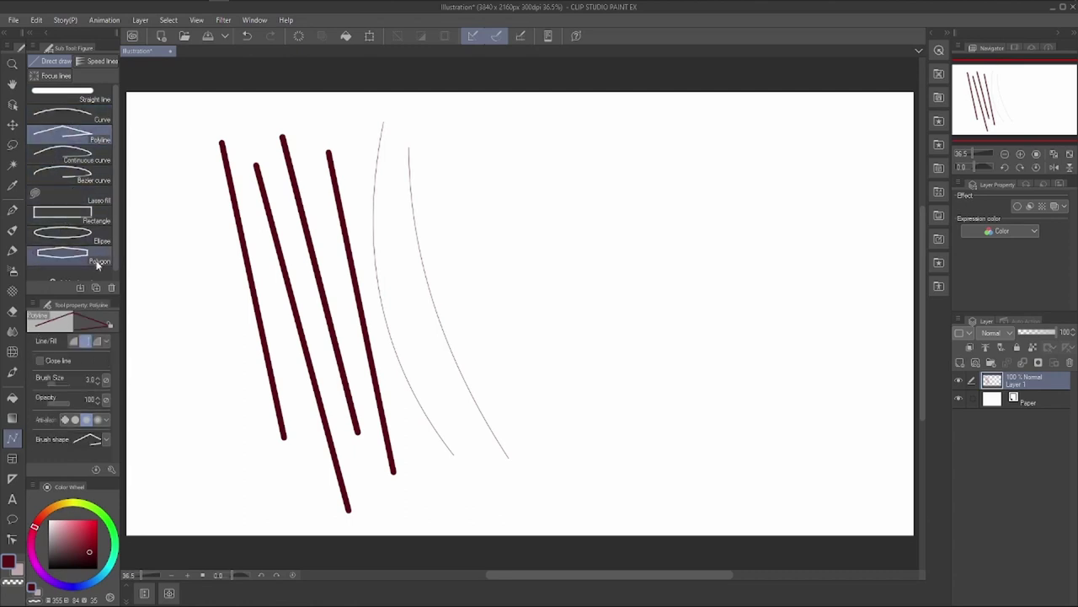
# Draw an outlined rectangle at the canvas's upper right and a filled dark red rectangle overlapping its lower edge.
pyautogui.click(64, 101)
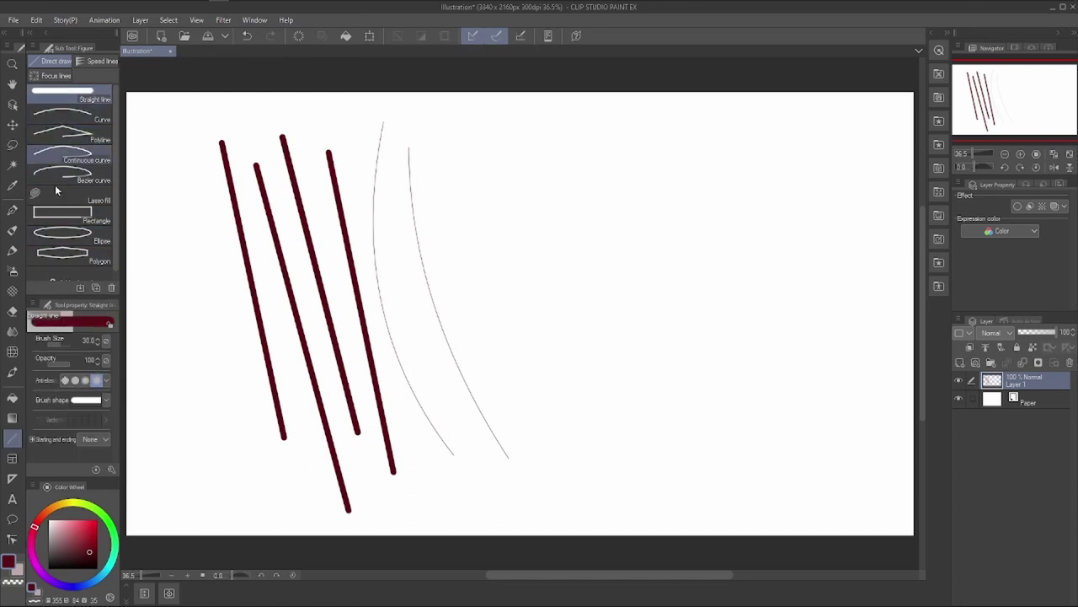
pyautogui.click(63, 215)
pyautogui.moveTo(537, 147)
pyautogui.mouseDown()
pyautogui.moveTo(787, 308)
pyautogui.moveTo(809, 308)
pyautogui.mouseUp()
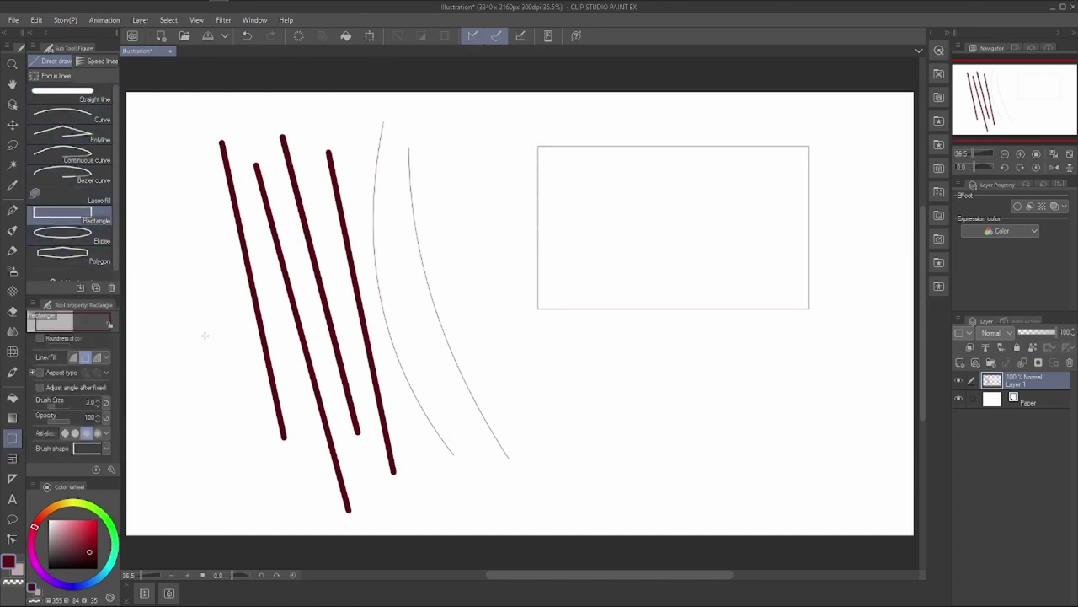
pyautogui.click(74, 358)
pyautogui.moveTo(588, 297); pyautogui.dragTo(755, 423)
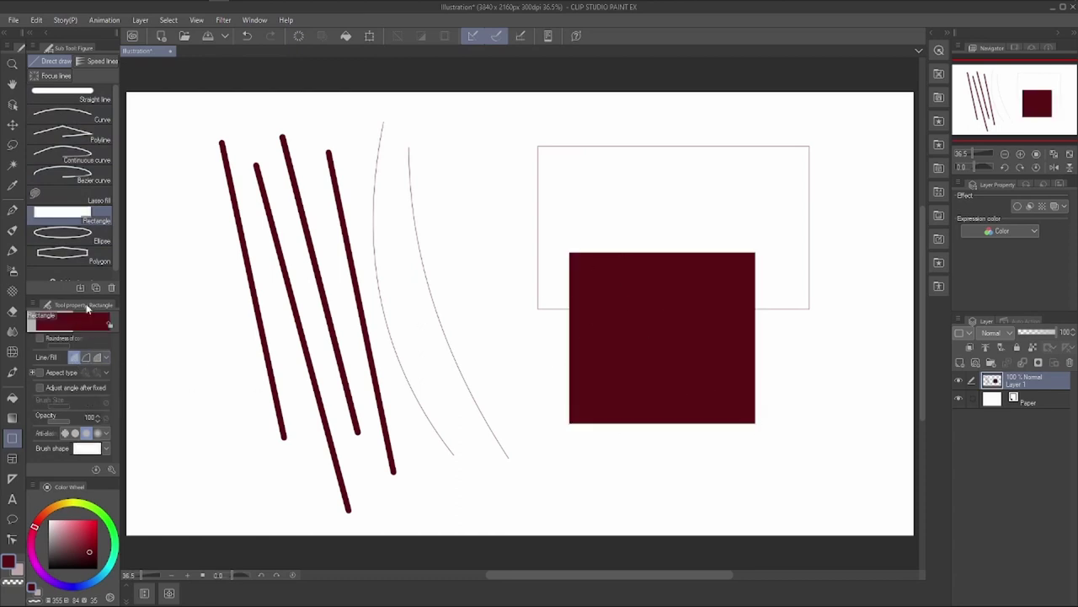
# Draw a rectangle with both line and fill in mid-canvas, using bright red as main color and near-black as sub color.
pyautogui.click(97, 359)
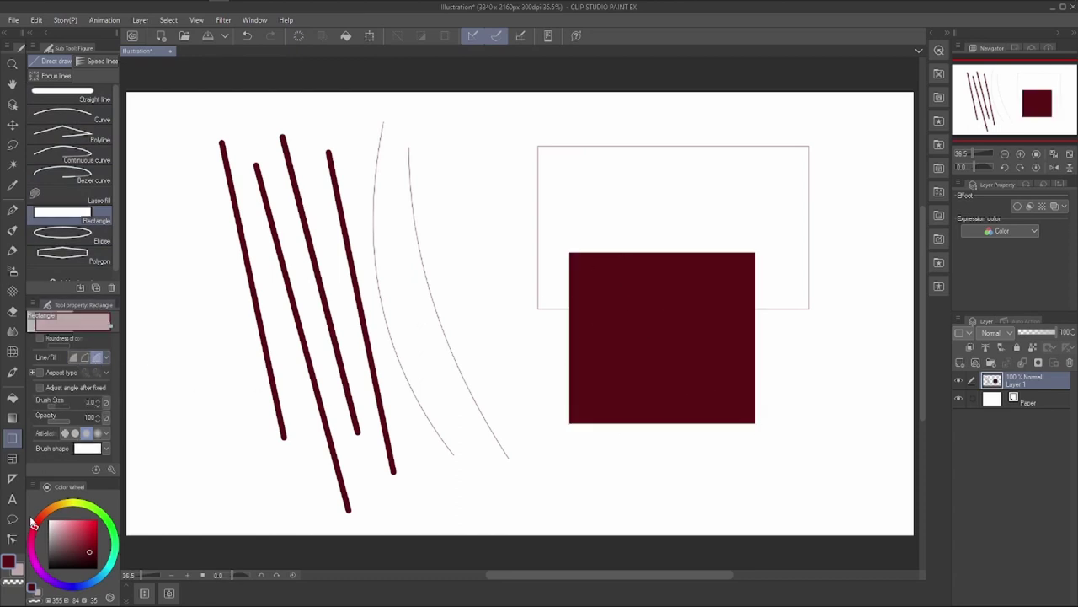
pyautogui.click(11, 568)
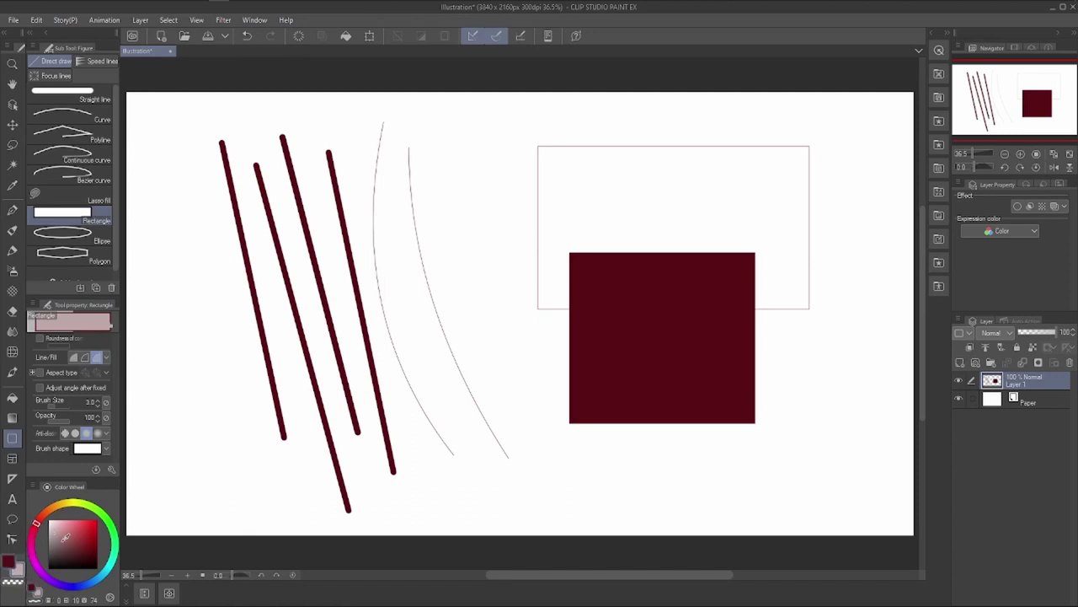
pyautogui.click(73, 557)
pyautogui.click(8, 560)
pyautogui.click(97, 519)
pyautogui.moveTo(414, 272); pyautogui.dragTo(582, 422)
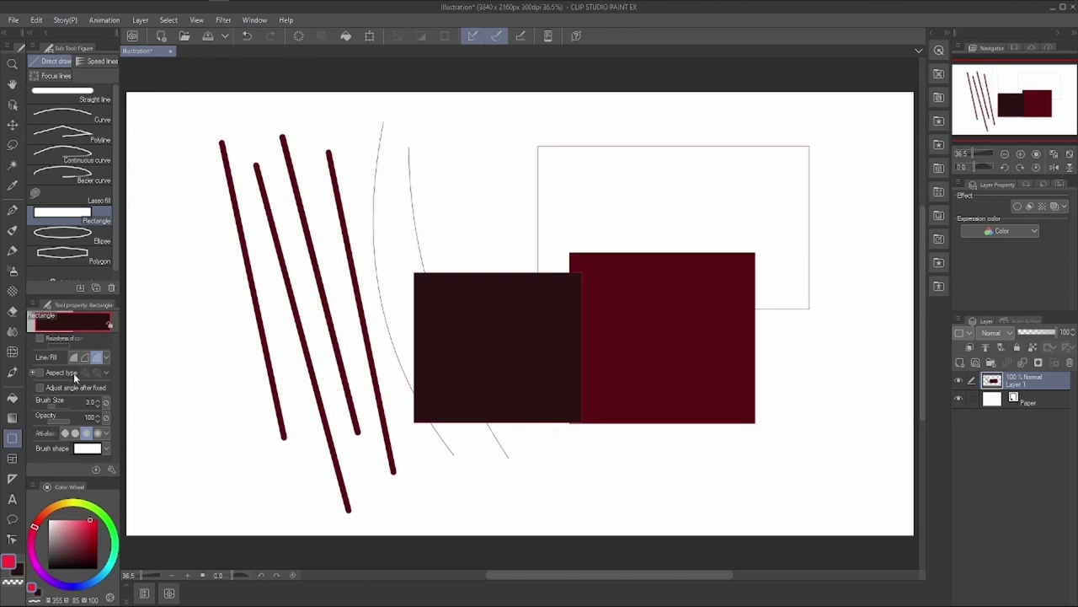
# Set the Rectangle tool's brush size to 57.2 and draw two thick red-bordered rectangles over the existing shapes.
pyautogui.click(40, 339)
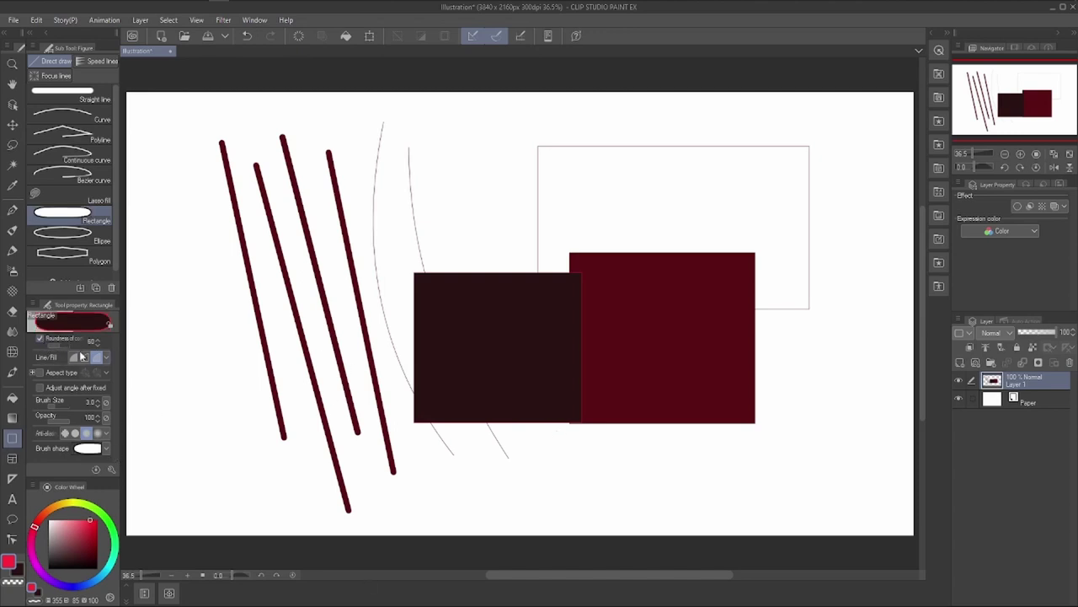
pyautogui.click(39, 338)
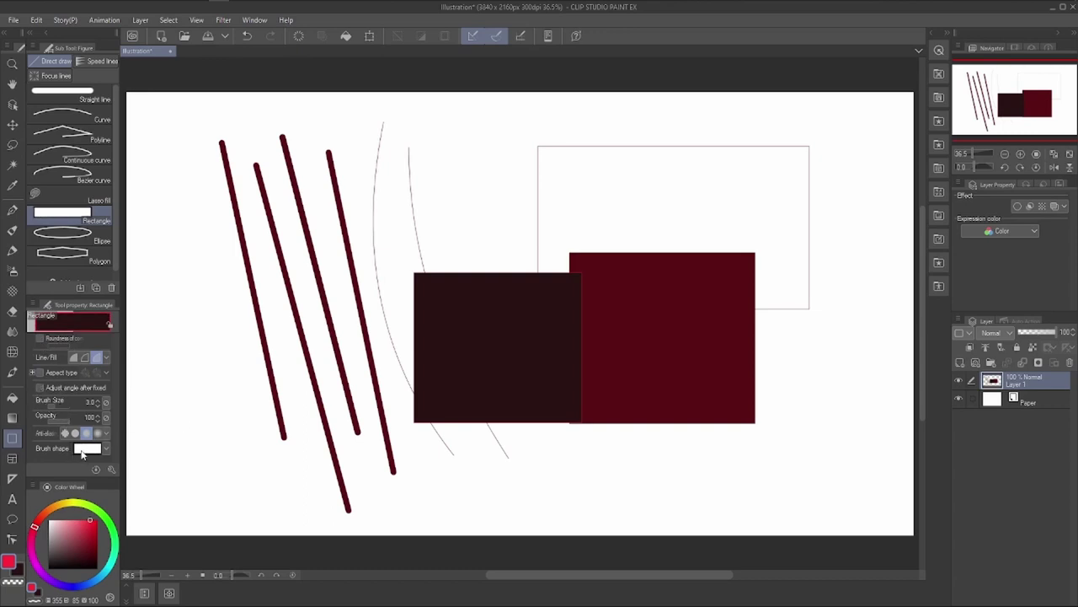
pyautogui.click(63, 410)
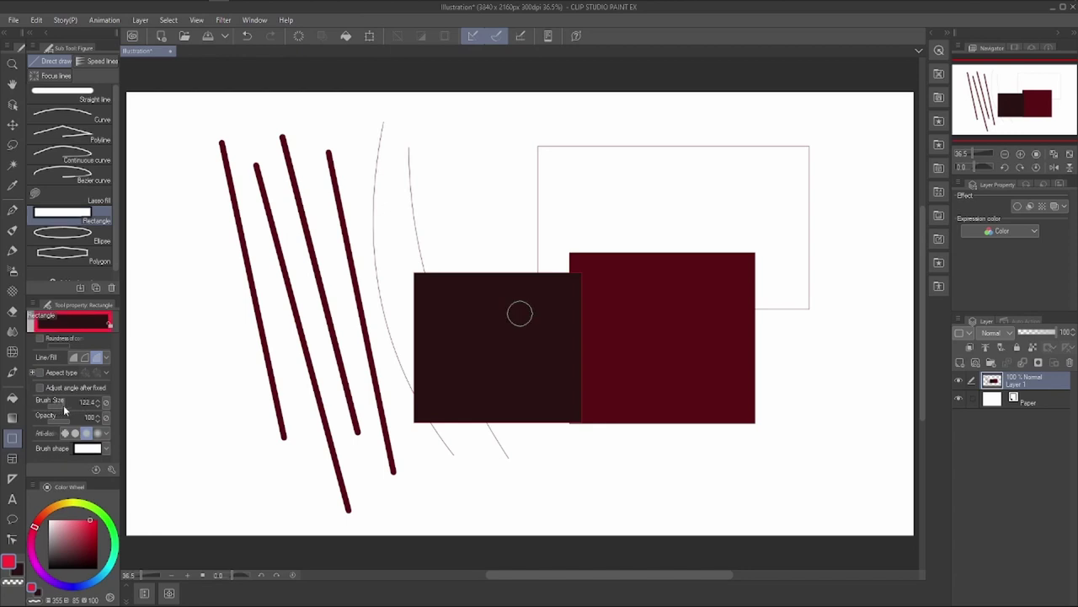
pyautogui.moveTo(346, 236); pyautogui.dragTo(522, 371)
pyautogui.moveTo(793, 215); pyautogui.dragTo(613, 475)
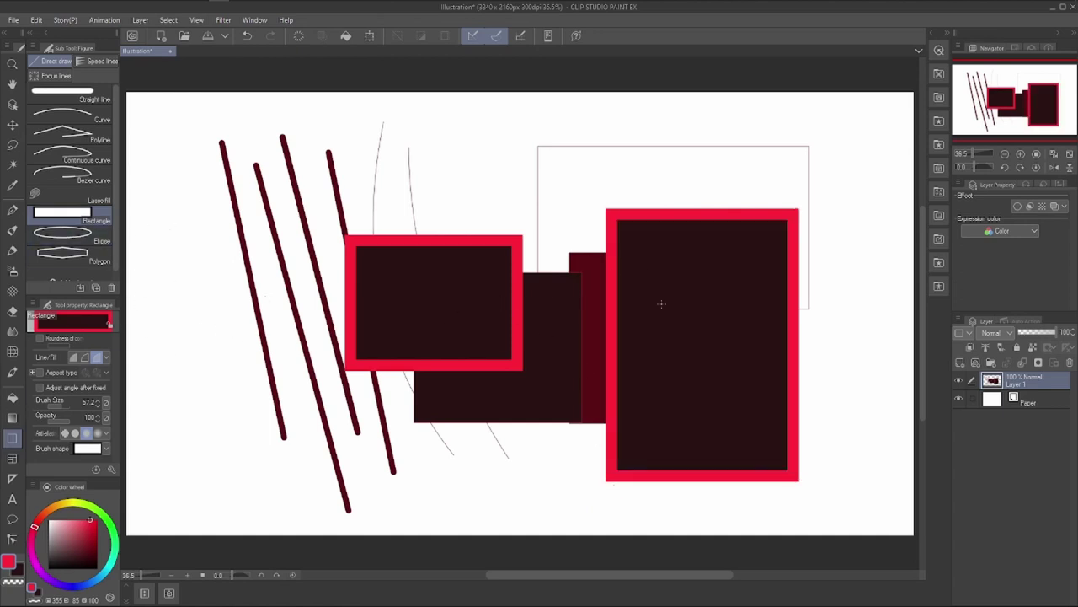
# Draw a shape with the Polygon tool on the canvas's left side and clear everything from the layer.
pyautogui.click(63, 252)
pyautogui.moveTo(324, 209); pyautogui.dragTo(171, 366)
pyautogui.press('Delete')
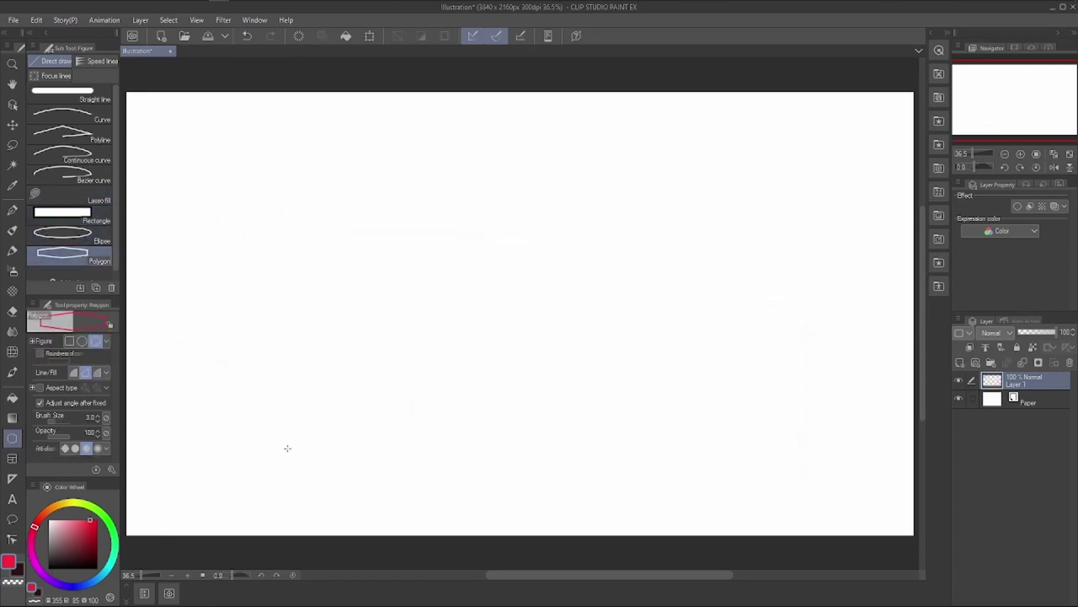
# Create a tall rectangle frame in the canvas's upper left and scribble inside it with a black G-pen.
pyautogui.click(11, 460)
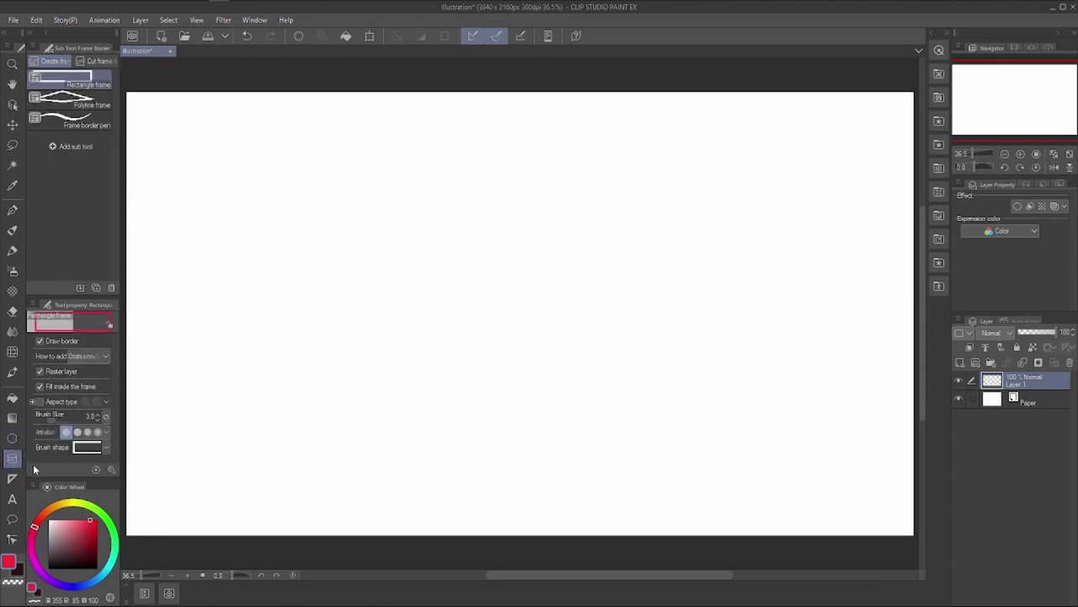
pyautogui.moveTo(267, 155); pyautogui.dragTo(405, 349)
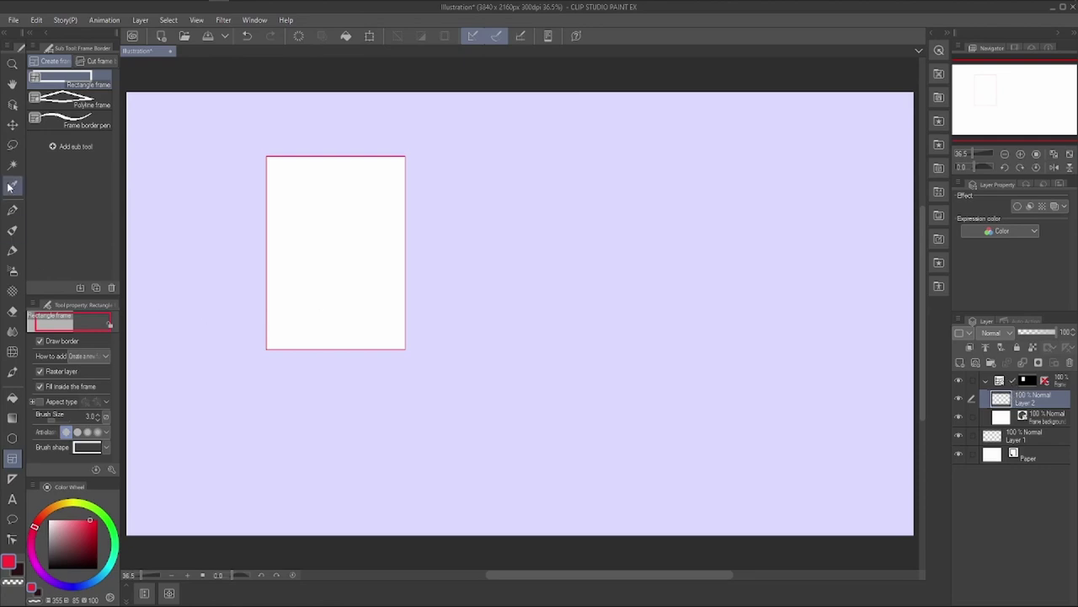
pyautogui.click(12, 210)
pyautogui.click(83, 567)
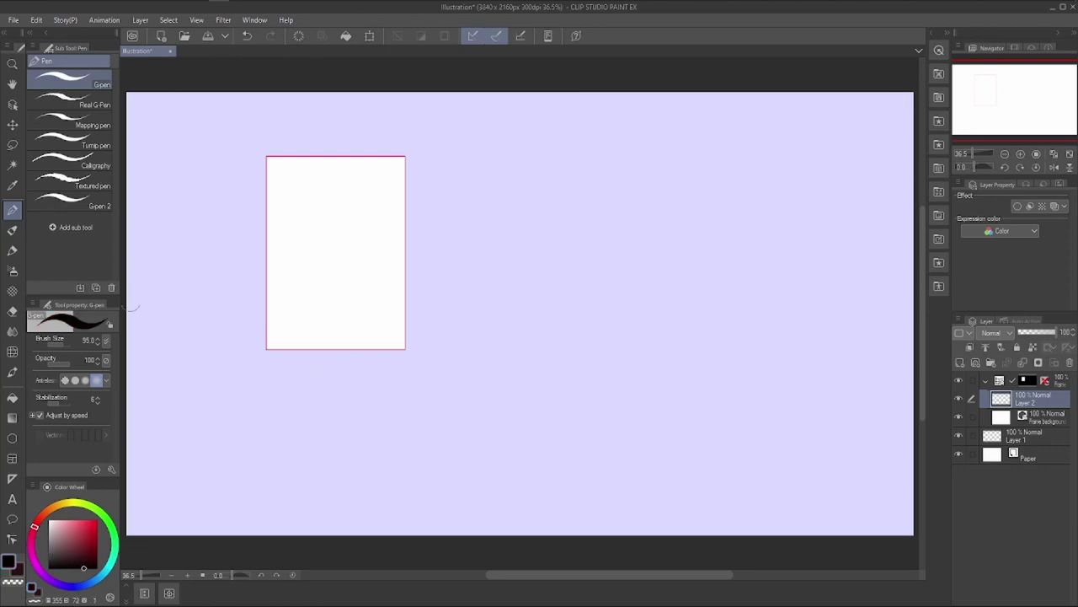
pyautogui.moveTo(315, 207)
pyautogui.mouseDown()
pyautogui.moveTo(250, 329)
pyautogui.moveTo(363, 282)
pyautogui.moveTo(396, 252)
pyautogui.mouseUp()
pyautogui.moveTo(400, 337)
pyautogui.mouseDown()
pyautogui.moveTo(324, 253)
pyautogui.moveTo(287, 295)
pyautogui.moveTo(396, 168)
pyautogui.moveTo(312, 303)
pyautogui.mouseUp()
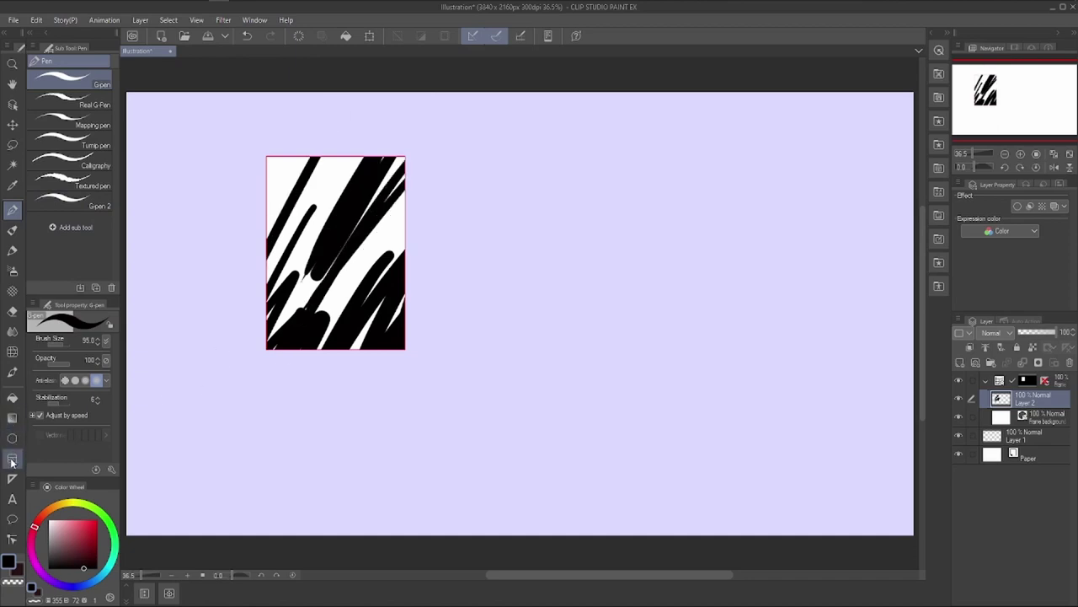
# Create two more rectangle frames, one in mid-canvas and a wide one overlapping its lower edge.
pyautogui.click(12, 458)
pyautogui.moveTo(443, 194); pyautogui.dragTo(635, 394)
pyautogui.moveTo(307, 507); pyautogui.dragTo(589, 368)
# Scribble black strokes inside the wide lower frame with the G-pen.
pyautogui.press('p')
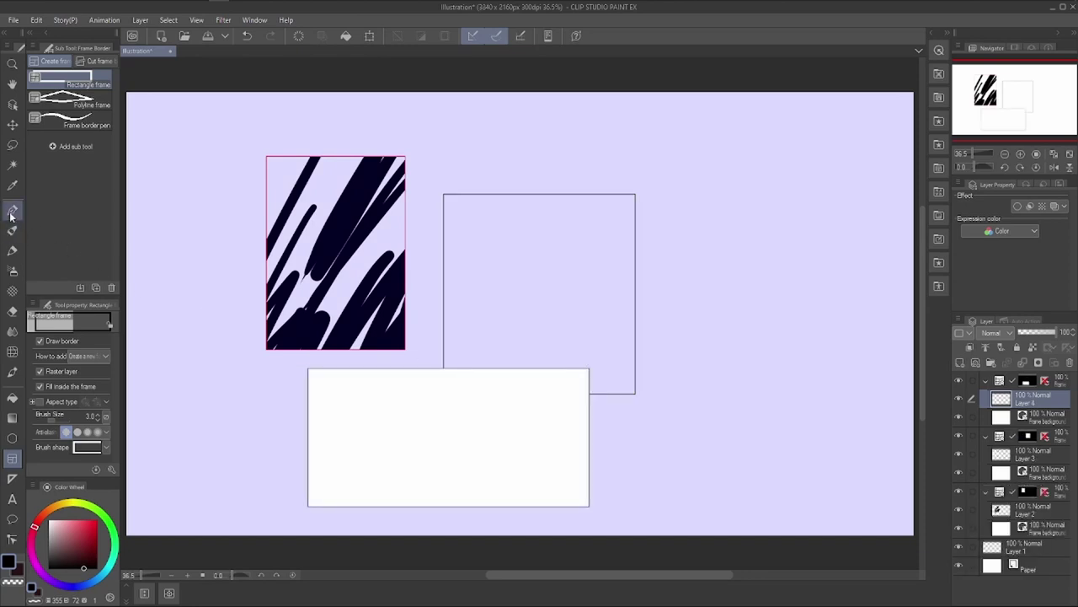
pyautogui.moveTo(383, 409)
pyautogui.mouseDown()
pyautogui.moveTo(421, 443)
pyautogui.moveTo(606, 438)
pyautogui.mouseUp()
pyautogui.moveTo(544, 358); pyautogui.dragTo(539, 515)
pyautogui.moveTo(487, 358); pyautogui.dragTo(451, 514)
pyautogui.moveTo(386, 358); pyautogui.dragTo(325, 514)
pyautogui.moveTo(330, 358); pyautogui.dragTo(310, 514)
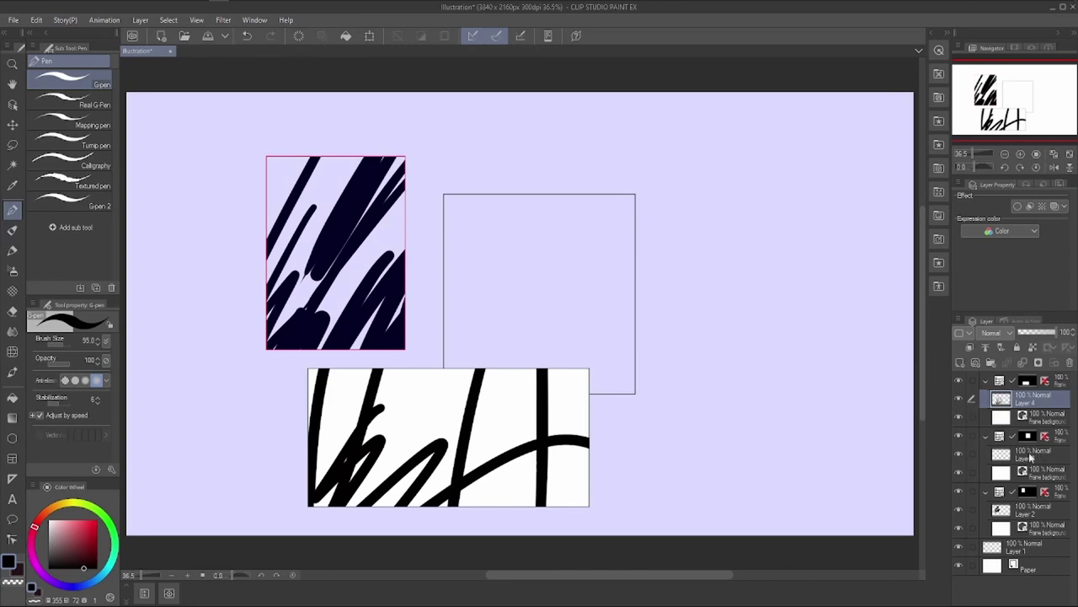
# Select Layer 3 in the middle frame and draw diagonal black G-pen strokes across its lower right corner.
pyautogui.click(1031, 456)
pyautogui.moveTo(510, 384); pyautogui.dragTo(693, 252)
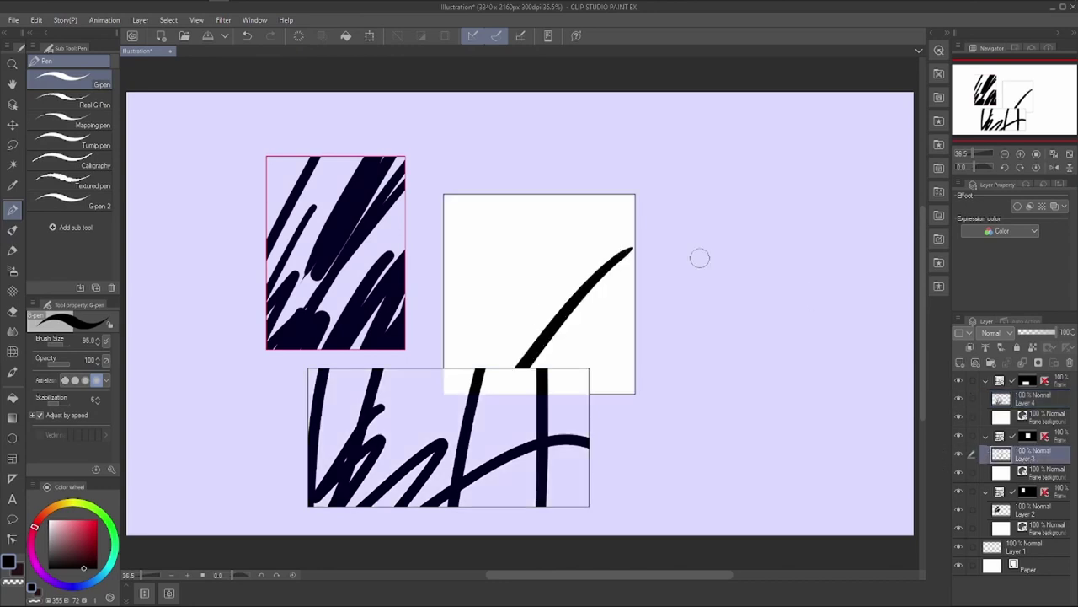
pyautogui.moveTo(552, 383); pyautogui.dragTo(724, 294)
pyautogui.moveTo(589, 394); pyautogui.dragTo(678, 341)
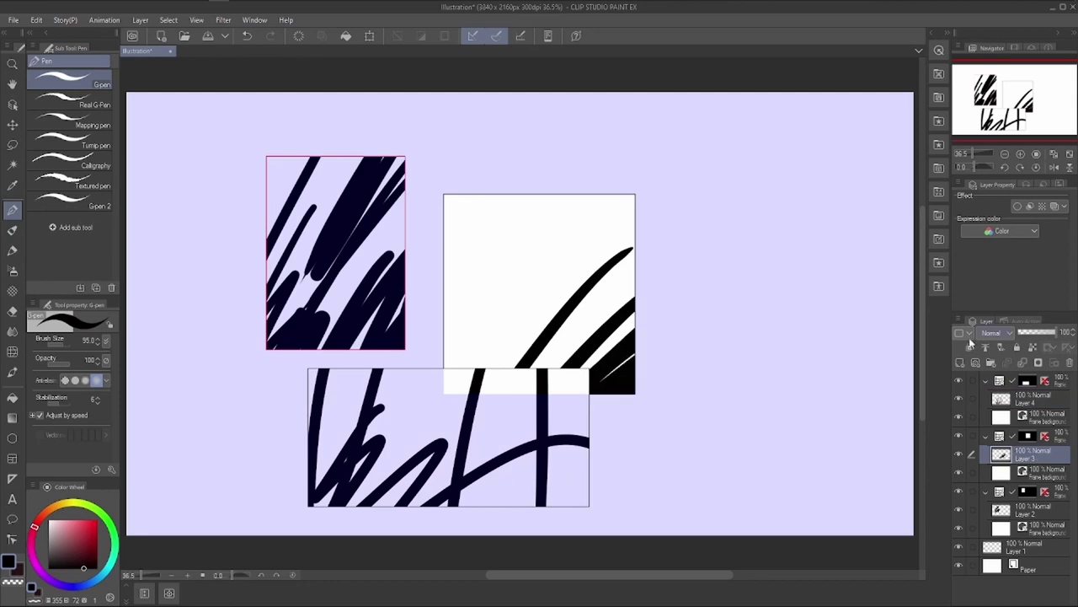
# Create a new layer folder and put the wide lower frame's folder inside it.
pyautogui.click(1046, 383)
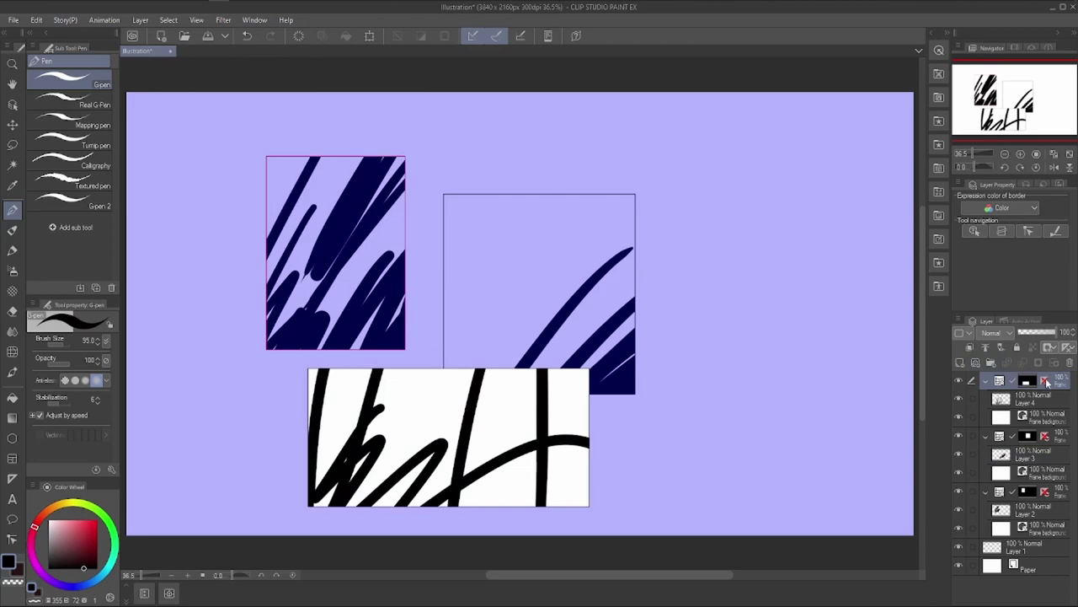
pyautogui.click(991, 362)
pyautogui.click(1036, 404)
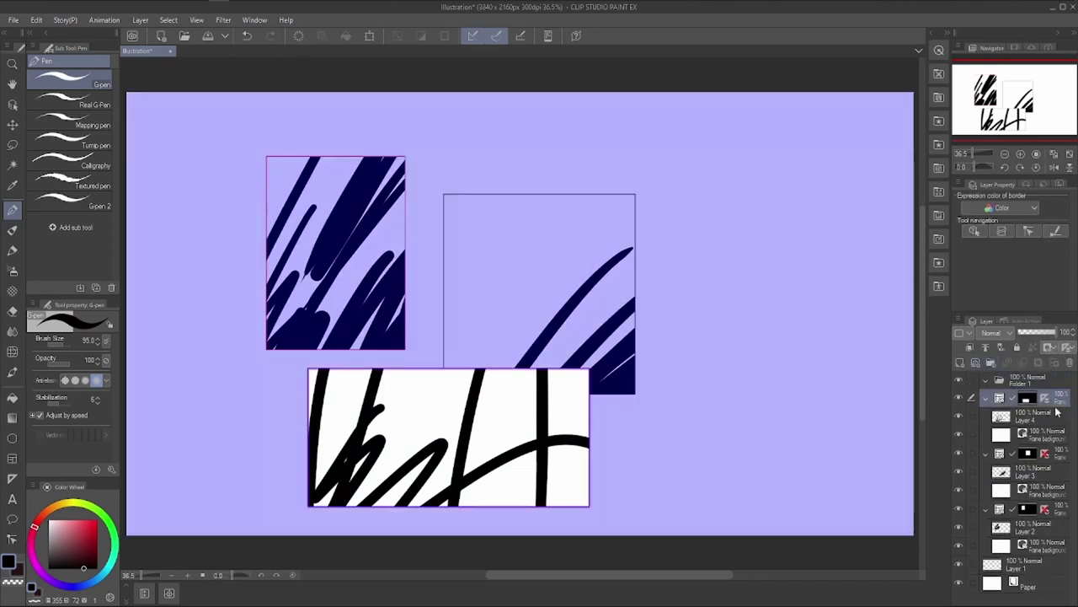
pyautogui.moveTo(1011, 401); pyautogui.dragTo(1004, 388)
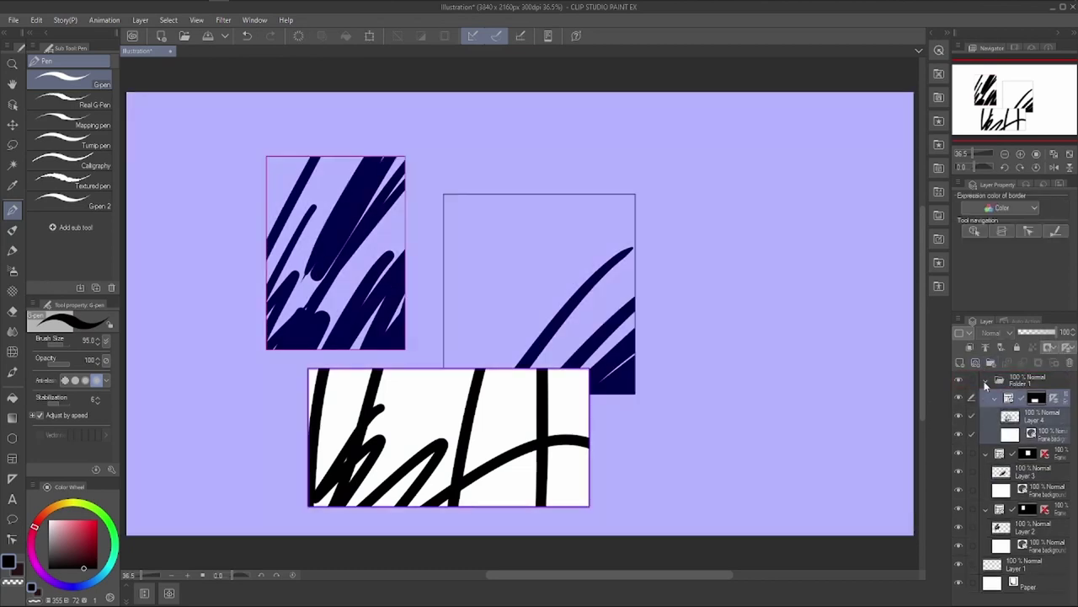
# Put the middle frame's folder into a second new layer folder and collapse it.
pyautogui.click(1049, 403)
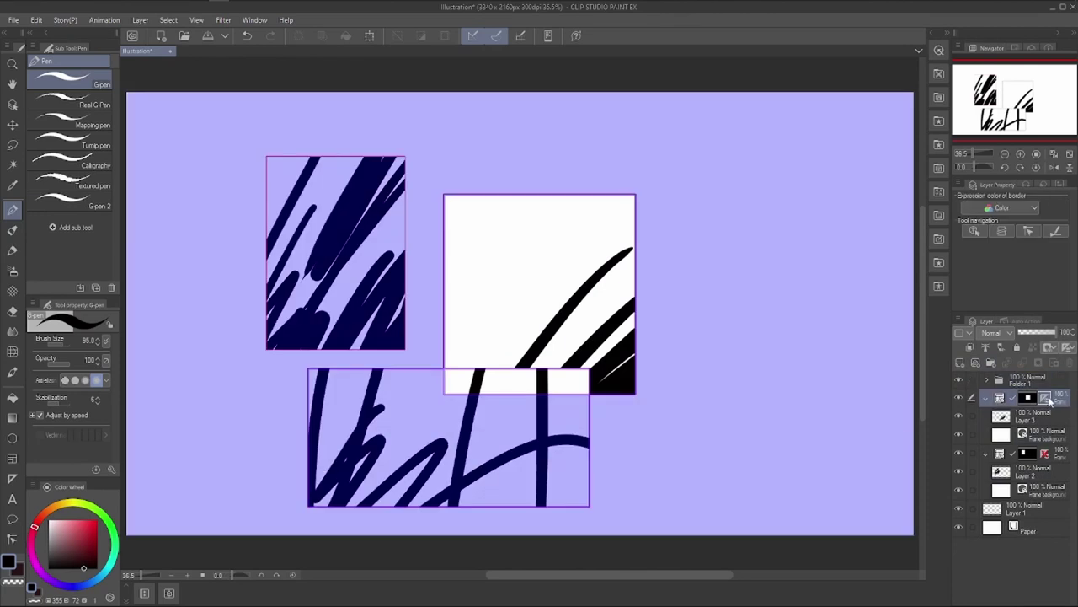
pyautogui.click(991, 364)
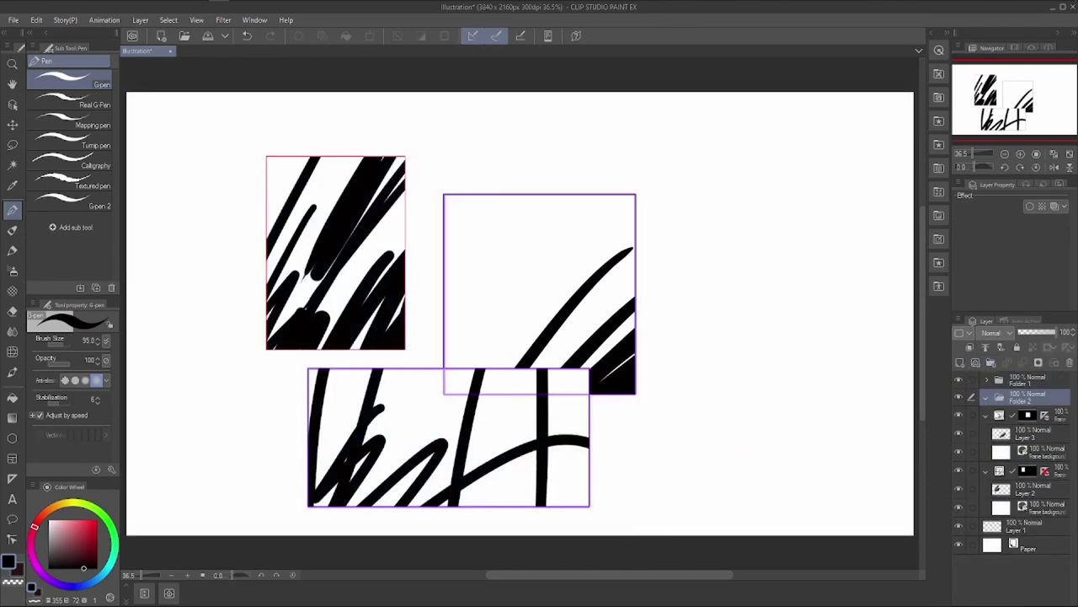
pyautogui.click(1001, 415)
pyautogui.moveTo(1002, 418); pyautogui.dragTo(1011, 396)
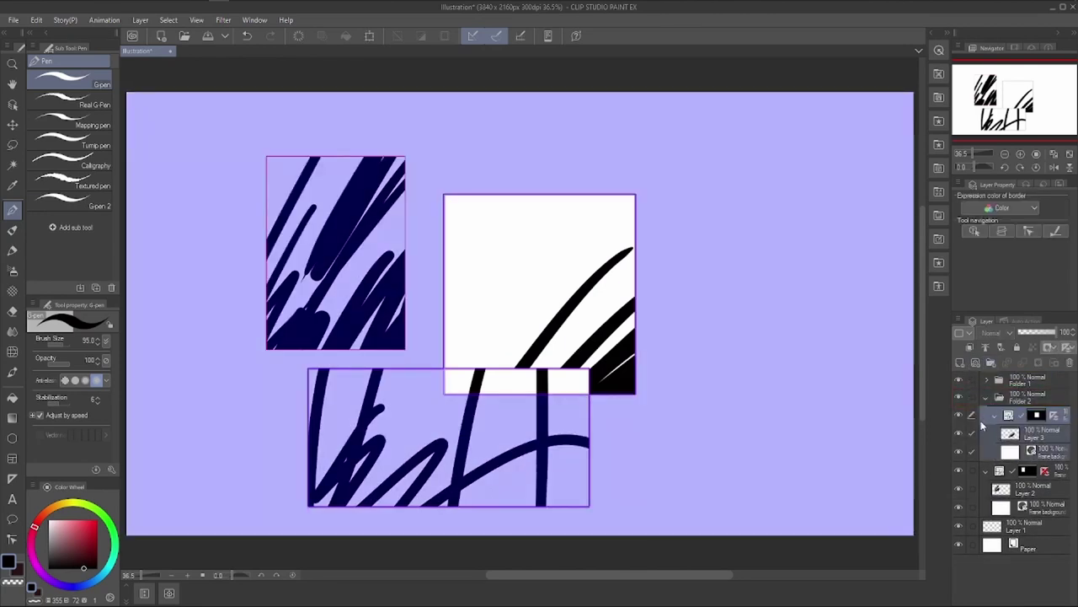
pyautogui.click(984, 398)
# Transform Folder 2 to move the middle frame to the canvas's upper right, and move it back to overlap the wide frame.
pyautogui.click(957, 381)
pyautogui.click(957, 381)
pyautogui.click(369, 35)
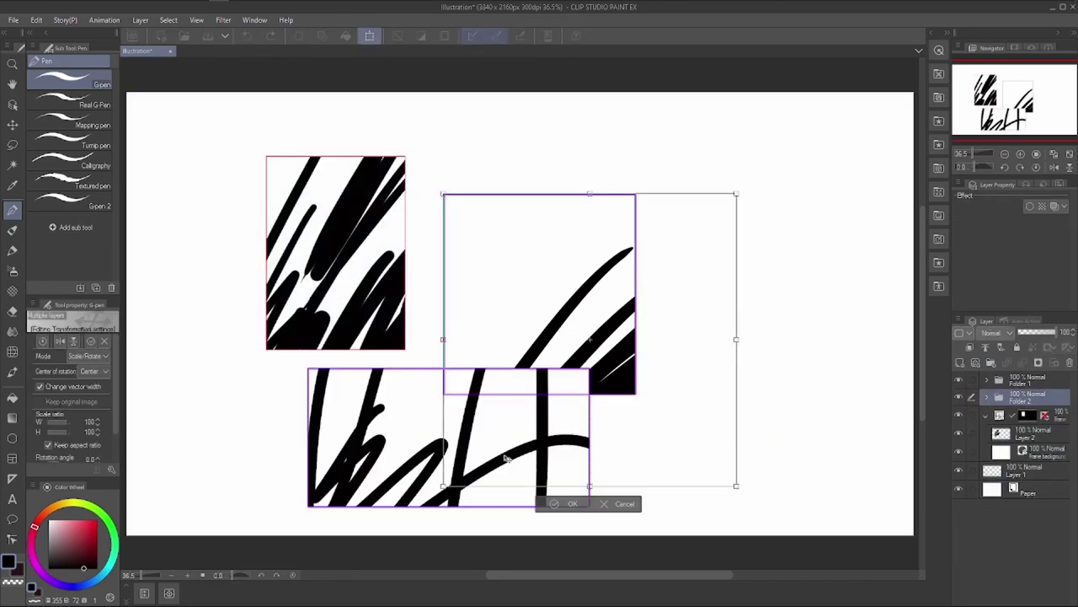
pyautogui.moveTo(699, 400); pyautogui.dragTo(847, 347)
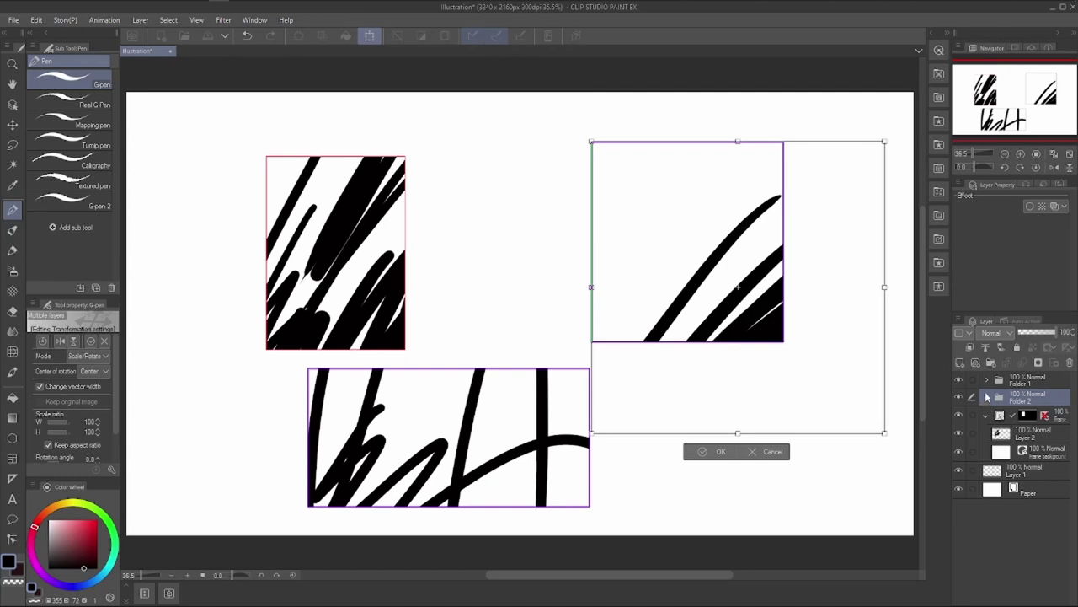
pyautogui.click(1015, 403)
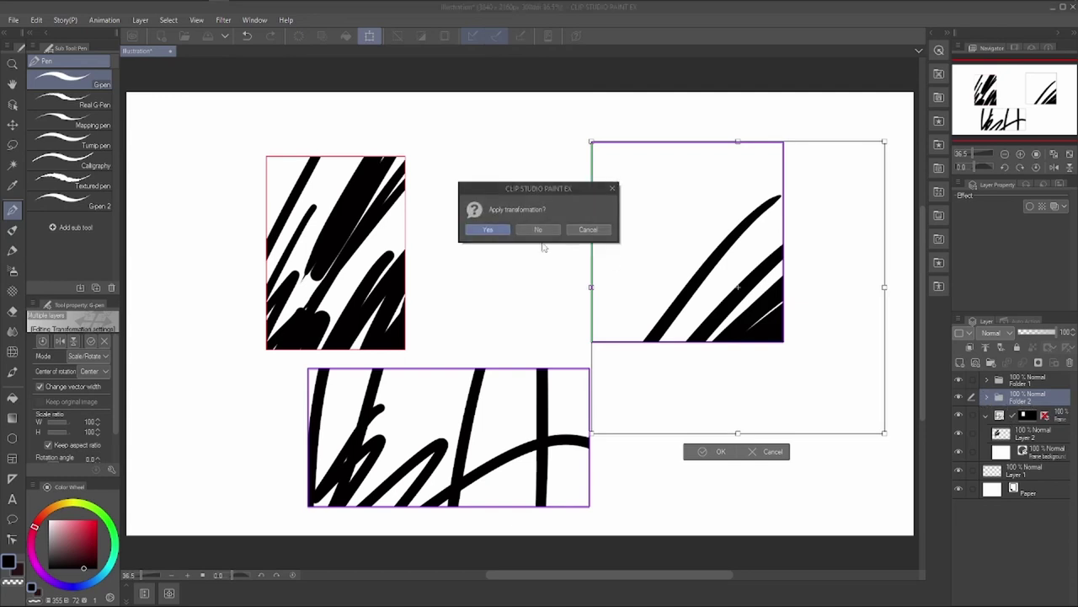
pyautogui.click(490, 230)
pyautogui.click(368, 33)
pyautogui.moveTo(640, 255); pyautogui.dragTo(597, 378)
pyautogui.click(577, 511)
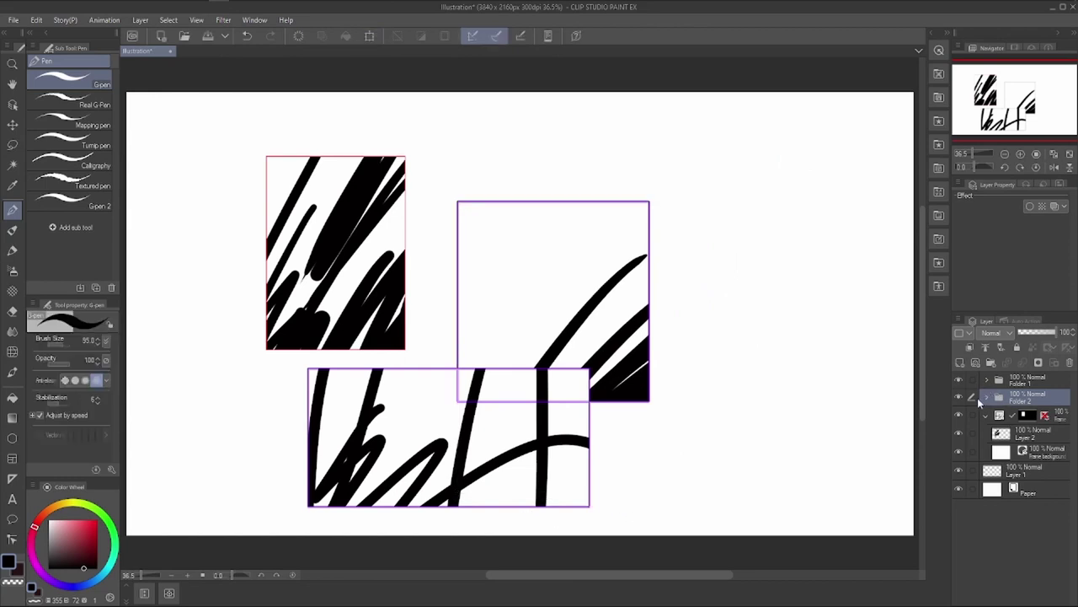
# Add a raster layer above Layer 3 inside the middle frame and scribble red G-pen strokes on it.
pyautogui.click(986, 398)
pyautogui.click(1031, 434)
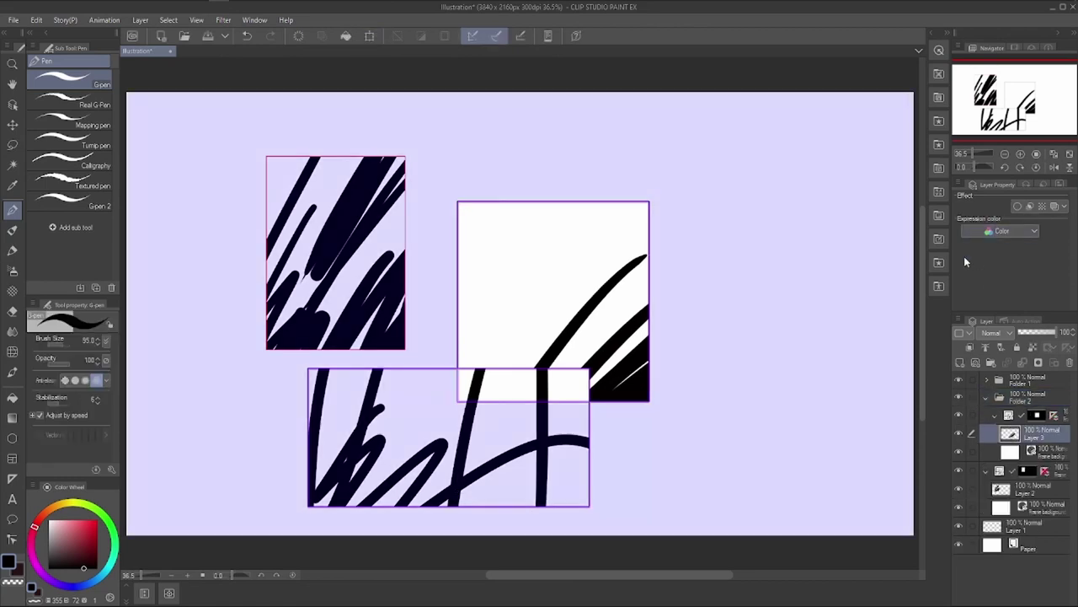
pyautogui.click(1032, 459)
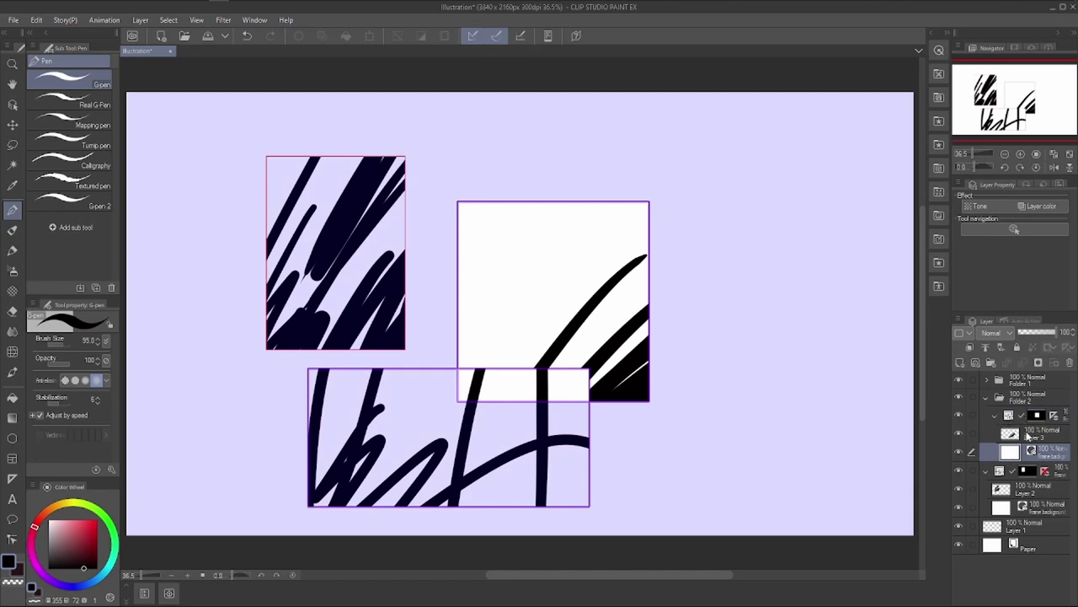
pyautogui.click(1029, 435)
pyautogui.click(90, 522)
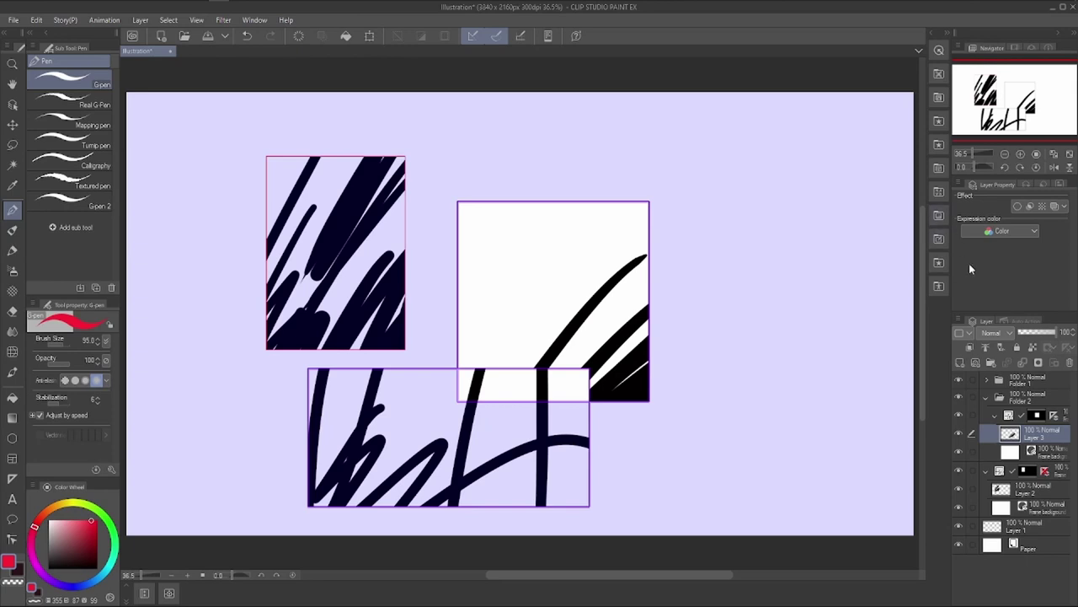
pyautogui.click(961, 363)
pyautogui.moveTo(518, 241)
pyautogui.mouseDown()
pyautogui.moveTo(505, 337)
pyautogui.moveTo(578, 364)
pyautogui.mouseUp()
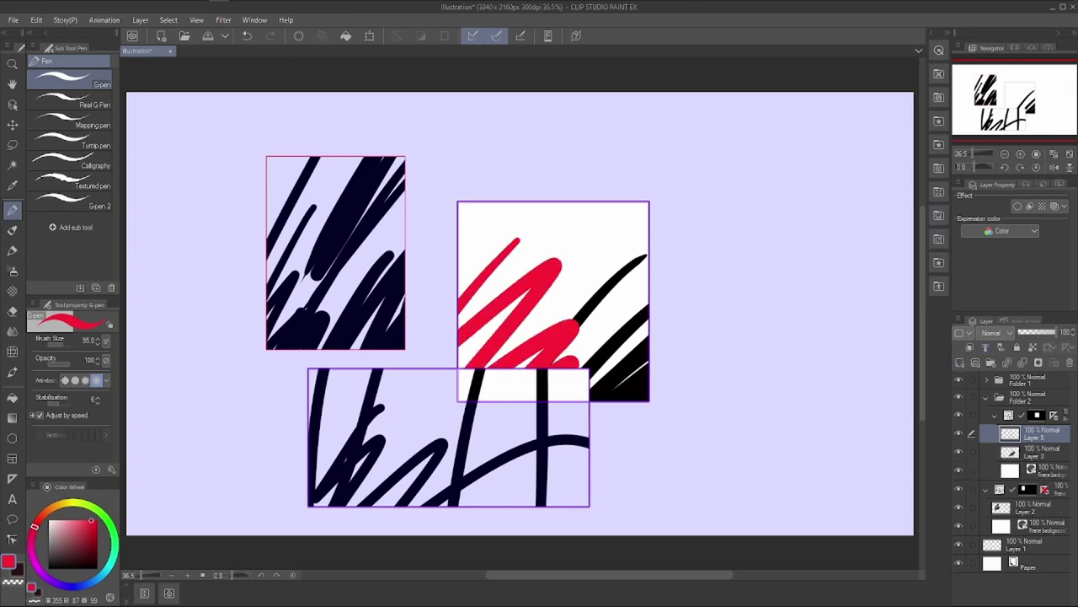
# Add another raster layer in the middle frame and scribble over the strokes in dark brown with the G-pen.
pyautogui.click(961, 363)
pyautogui.moveTo(74, 552); pyautogui.dragTo(91, 545)
pyautogui.click(65, 551)
pyautogui.moveTo(604, 259)
pyautogui.mouseDown()
pyautogui.moveTo(544, 313)
pyautogui.moveTo(641, 277)
pyautogui.moveTo(600, 390)
pyautogui.mouseUp()
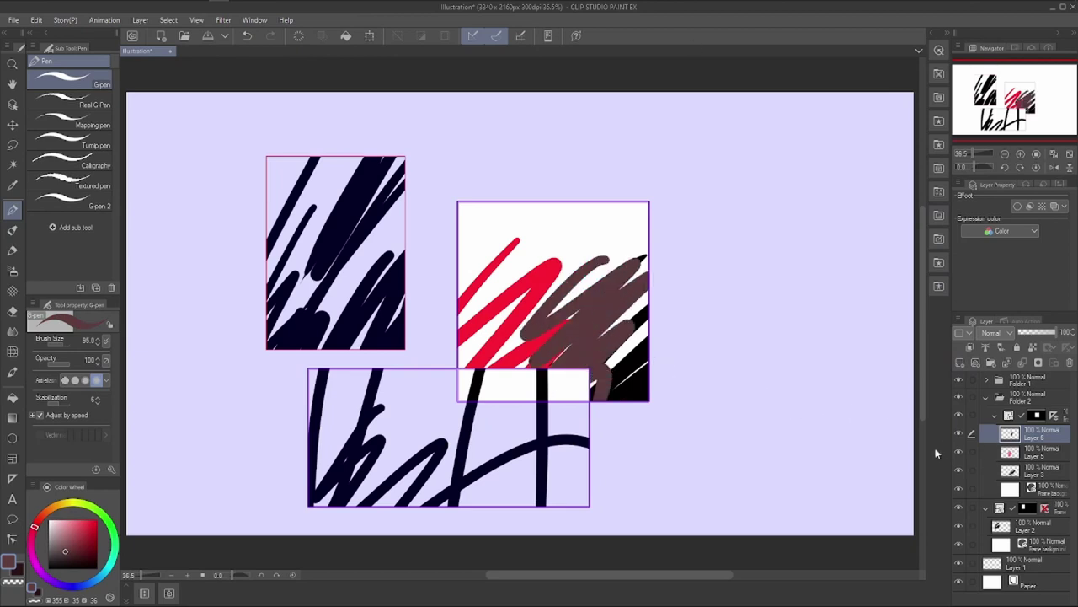
# Delete Folder 1, Folder 2, the remaining frame folder and Layer 1, keeping only the Paper layer.
pyautogui.click(986, 397)
pyautogui.click(986, 415)
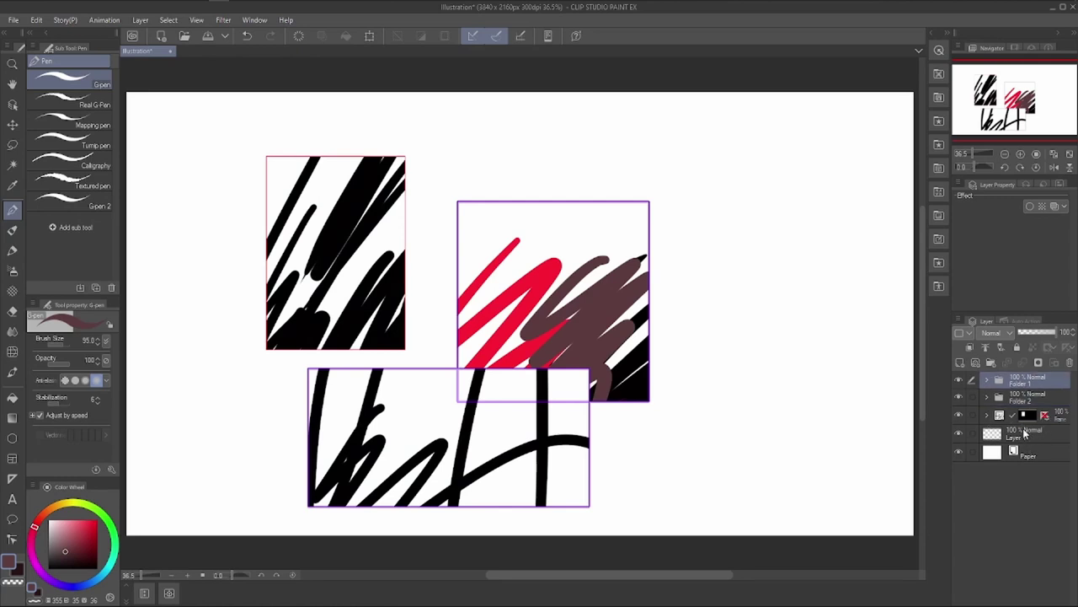
pyautogui.keyDown('shift'); pyautogui.click(1026, 433); pyautogui.keyUp('shift')
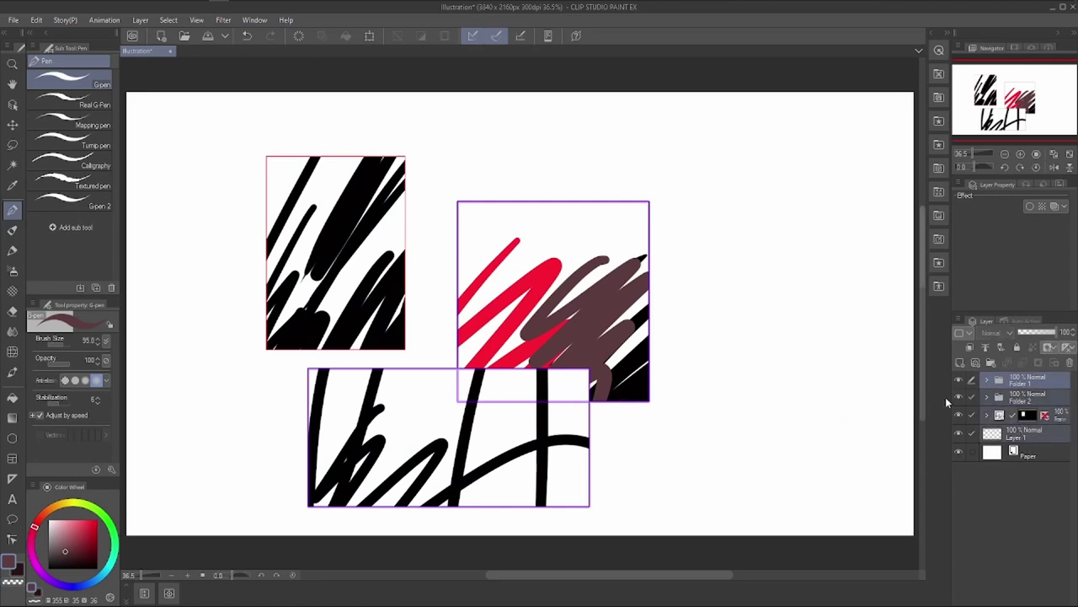
pyautogui.click(1069, 363)
pyautogui.click(548, 230)
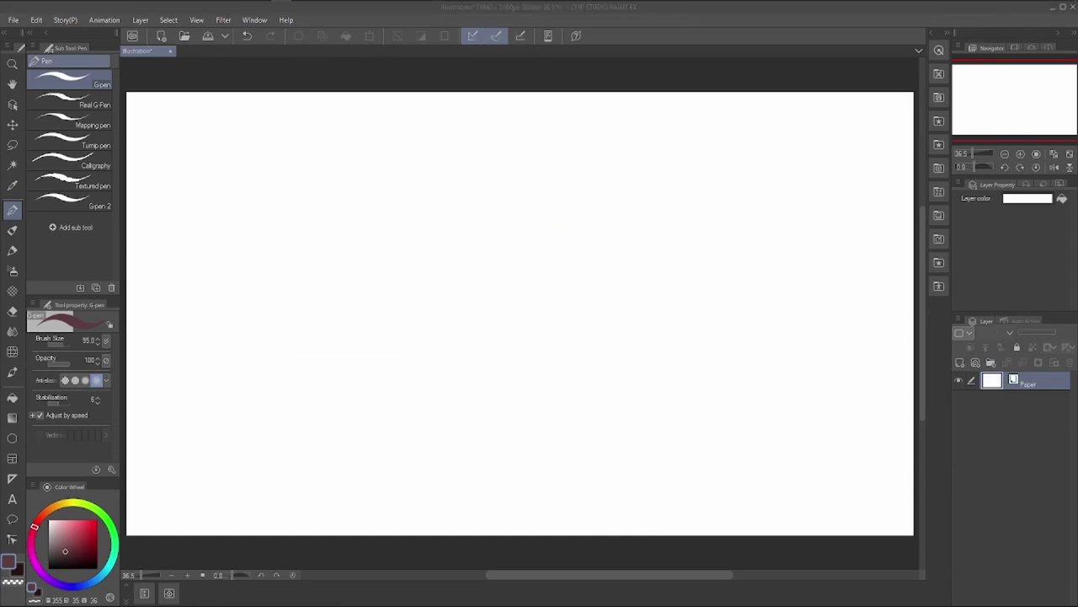
# Create a rectangle frame in the canvas's left half and divide its frame folder with four slanted cuts.
pyautogui.click(12, 459)
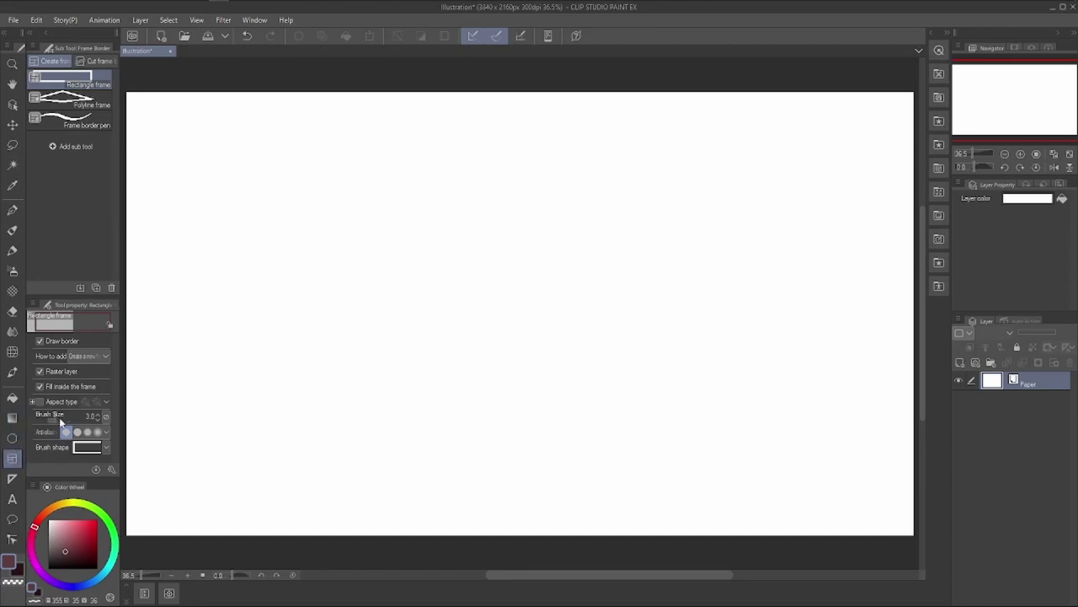
pyautogui.moveTo(238, 195); pyautogui.dragTo(409, 396)
pyautogui.click(93, 60)
pyautogui.moveTo(240, 295); pyautogui.dragTo(371, 187)
pyautogui.moveTo(426, 318); pyautogui.dragTo(226, 346)
pyautogui.moveTo(331, 189); pyautogui.dragTo(360, 477)
pyautogui.moveTo(269, 181); pyautogui.dragTo(295, 415)
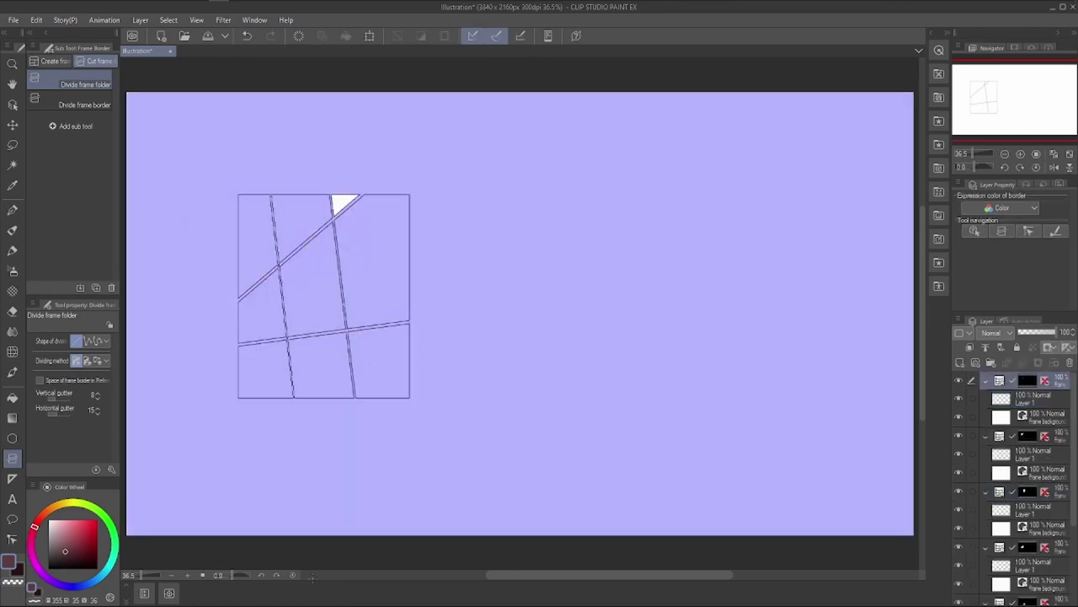
# Collapse the upper frame folders produced by dividing the rectangle frame.
pyautogui.click(986, 380)
pyautogui.click(985, 399)
pyautogui.click(985, 417)
pyautogui.click(985, 435)
pyautogui.click(987, 454)
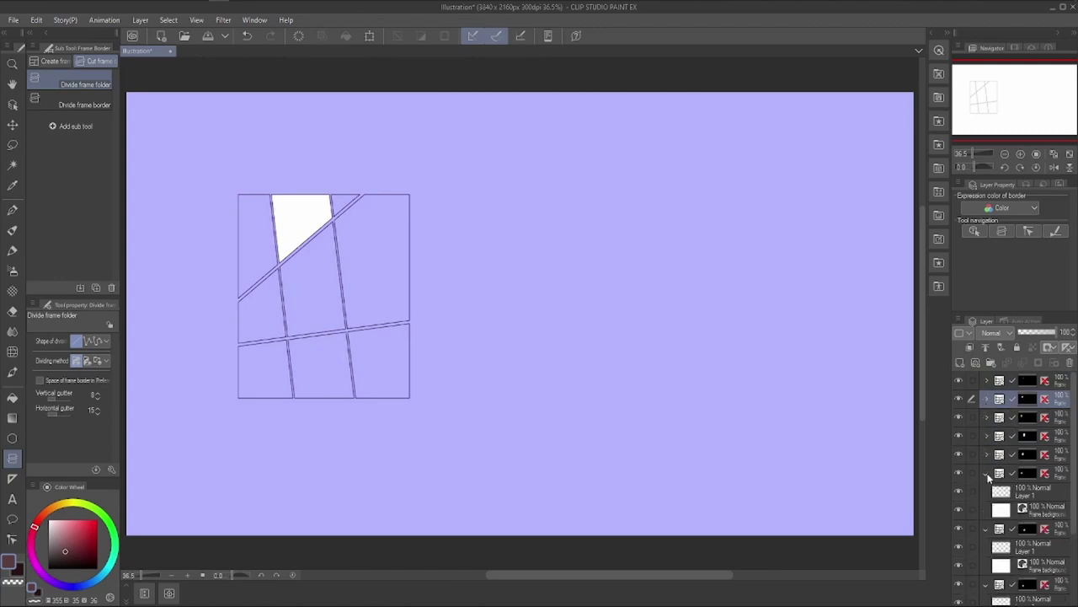
pyautogui.click(987, 473)
pyautogui.click(53, 62)
pyautogui.click(98, 61)
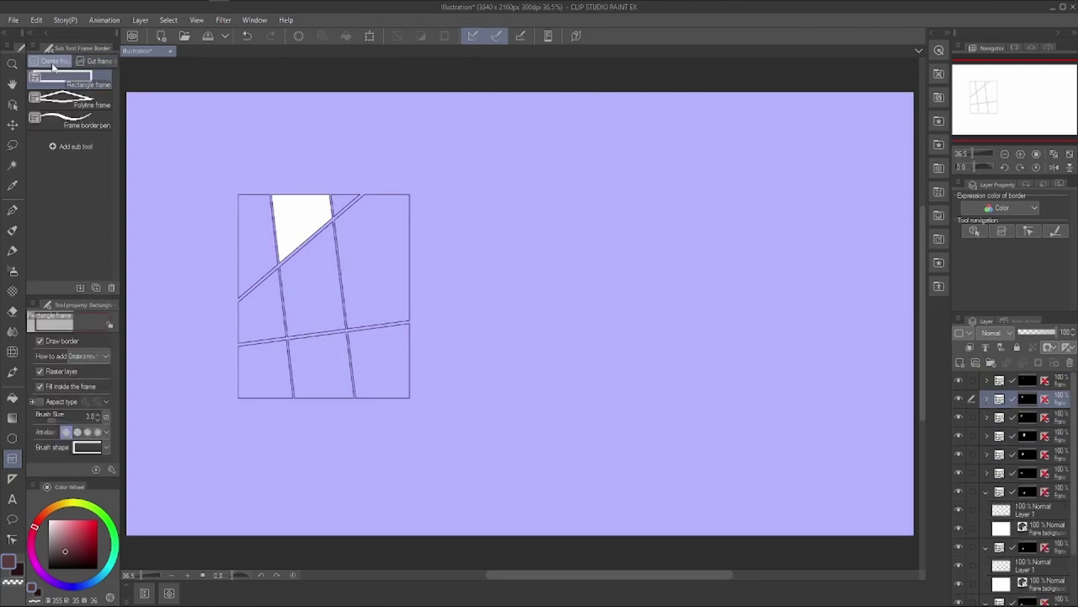
pyautogui.click(12, 209)
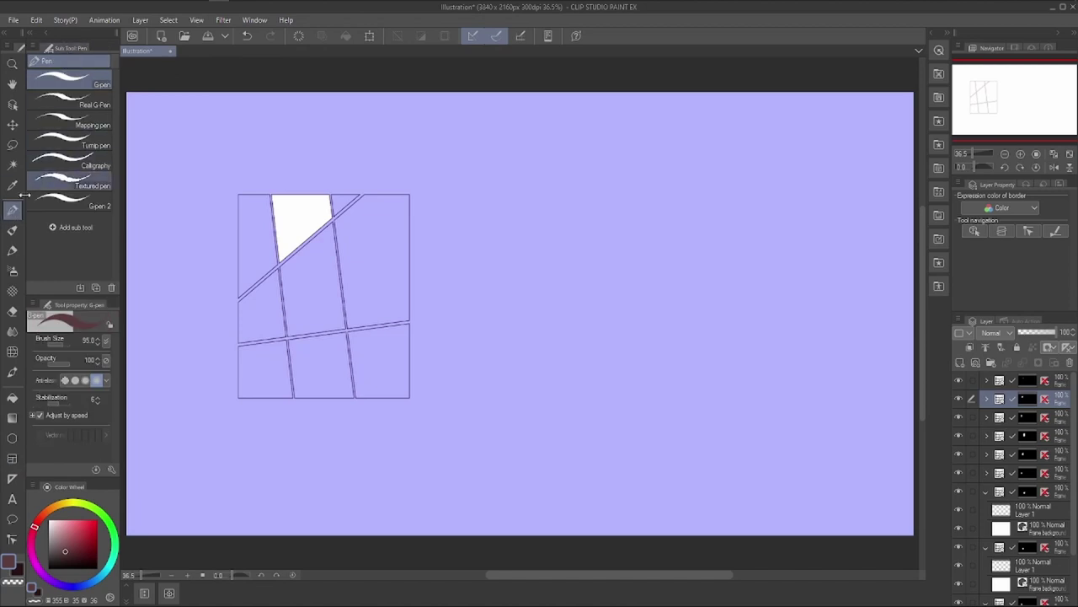
pyautogui.press('b')
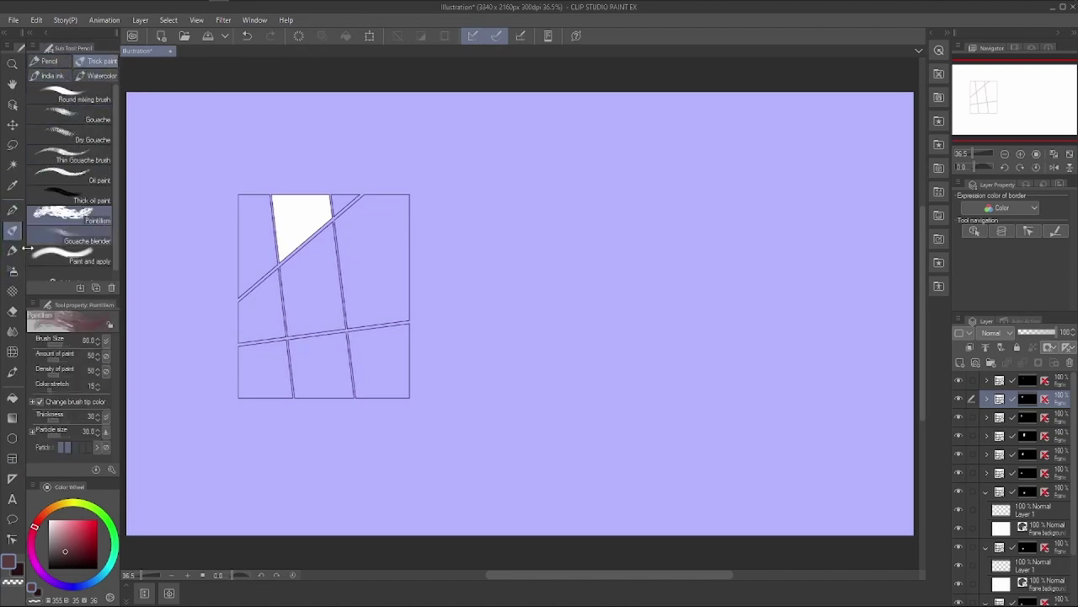
pyautogui.click(12, 458)
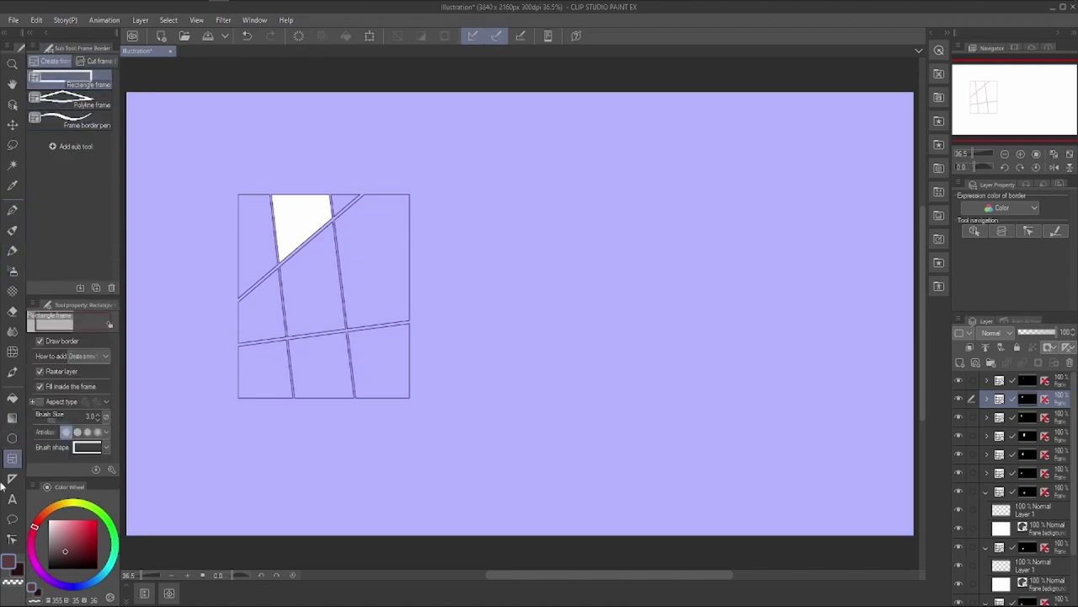
pyautogui.click(12, 438)
pyautogui.click(12, 459)
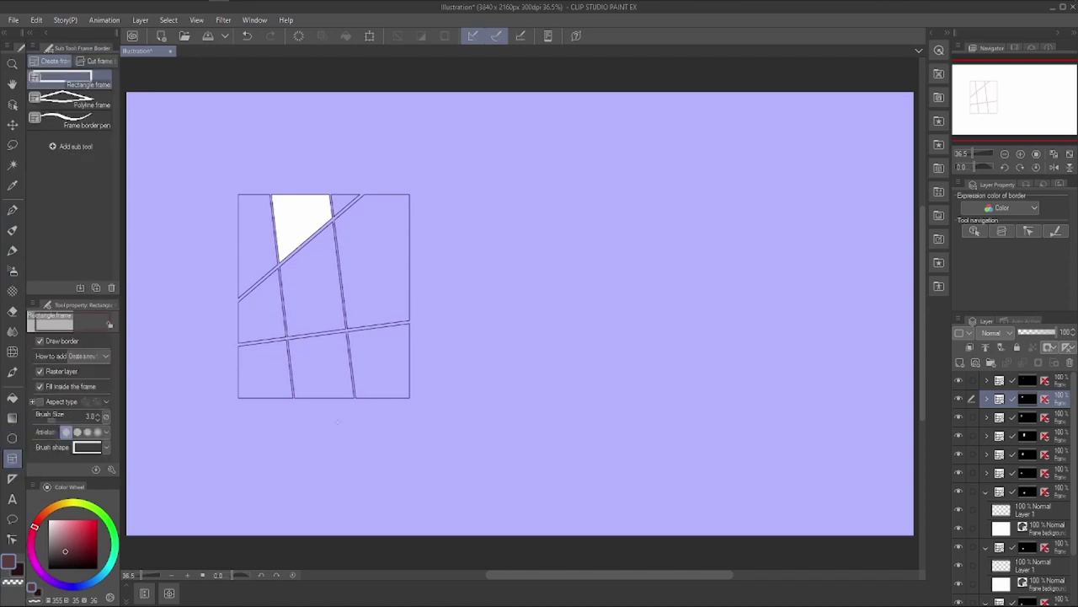
# Delete all the divided frame folders, keeping only the Paper layer.
pyautogui.click(985, 491)
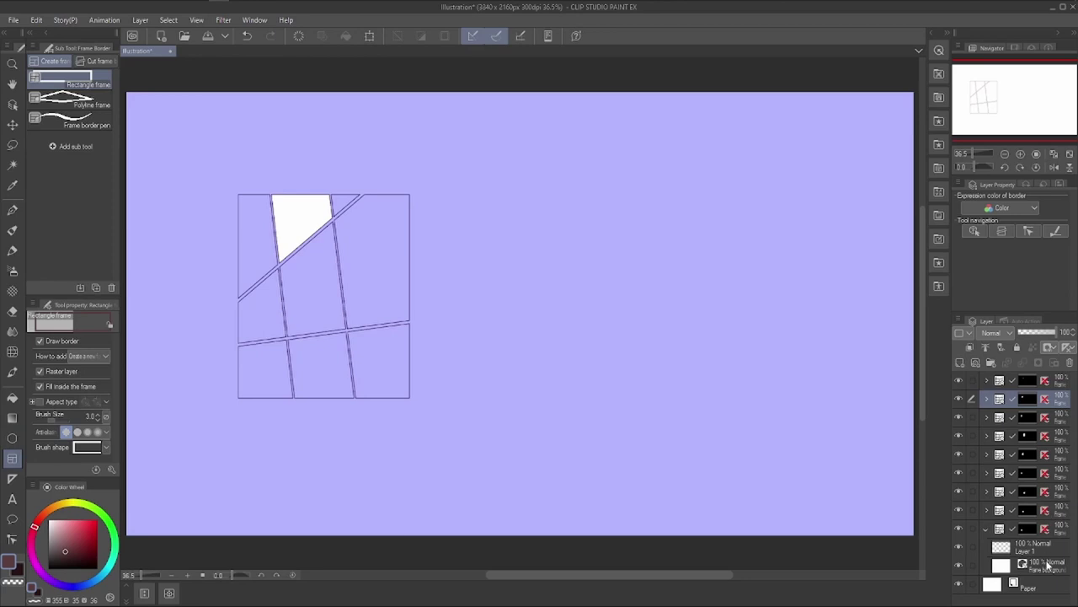
pyautogui.click(1045, 566)
pyautogui.keyDown('shift'); pyautogui.click(1057, 380); pyautogui.keyUp('shift')
pyautogui.click(1070, 362)
pyautogui.click(548, 229)
# Draw three rising diagonal linear rulers directly on the Paper layer.
pyautogui.click(13, 478)
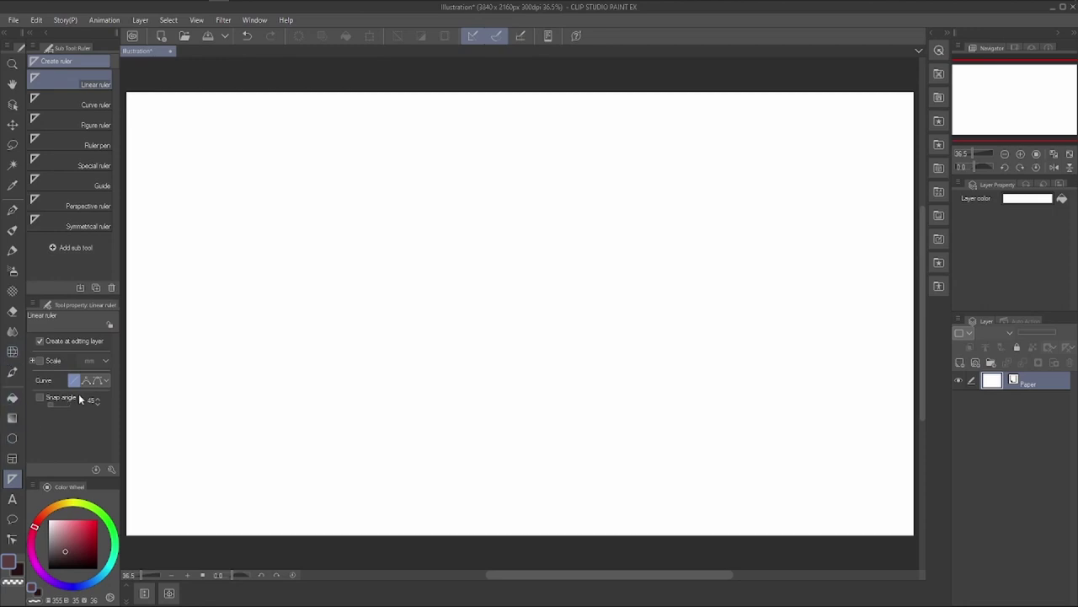
pyautogui.click(71, 105)
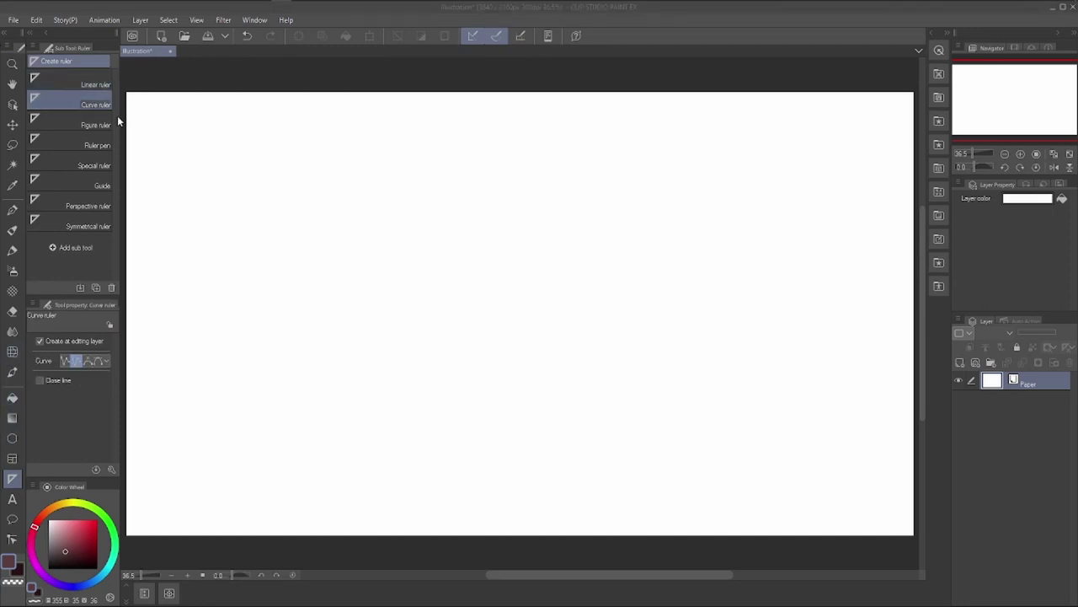
pyautogui.click(92, 82)
pyautogui.moveTo(207, 318); pyautogui.dragTo(578, 147)
pyautogui.moveTo(243, 356); pyautogui.dragTo(698, 208)
pyautogui.moveTo(312, 399); pyautogui.dragTo(777, 271)
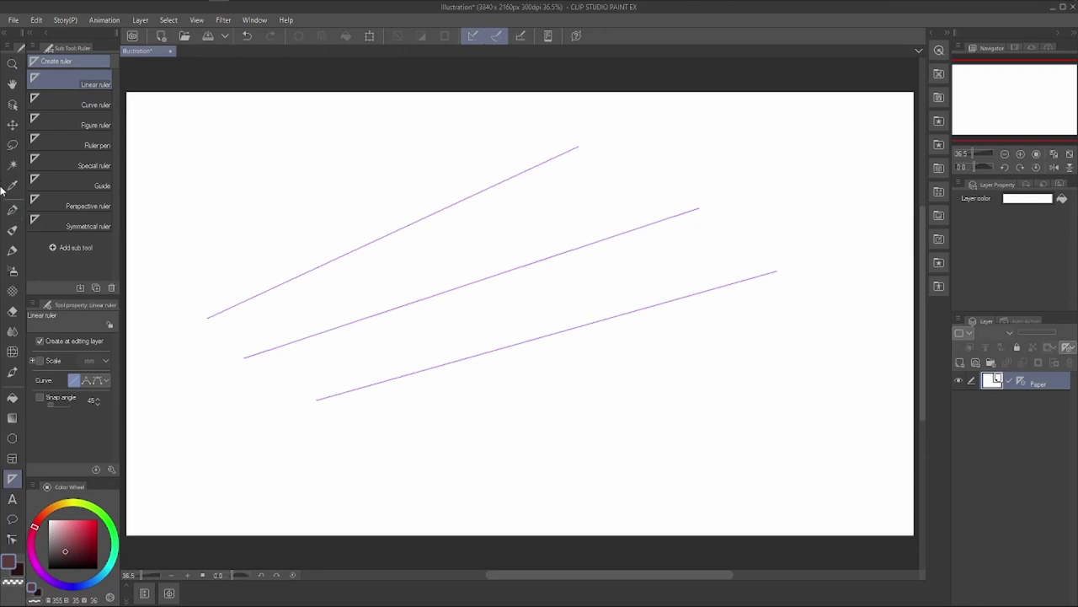
# Undo the three linear rulers on the Paper layer.
pyautogui.hotkey('ctrl', 'z')
pyautogui.hotkey('ctrl', 'z')
pyautogui.hotkey('ctrl', 'z')
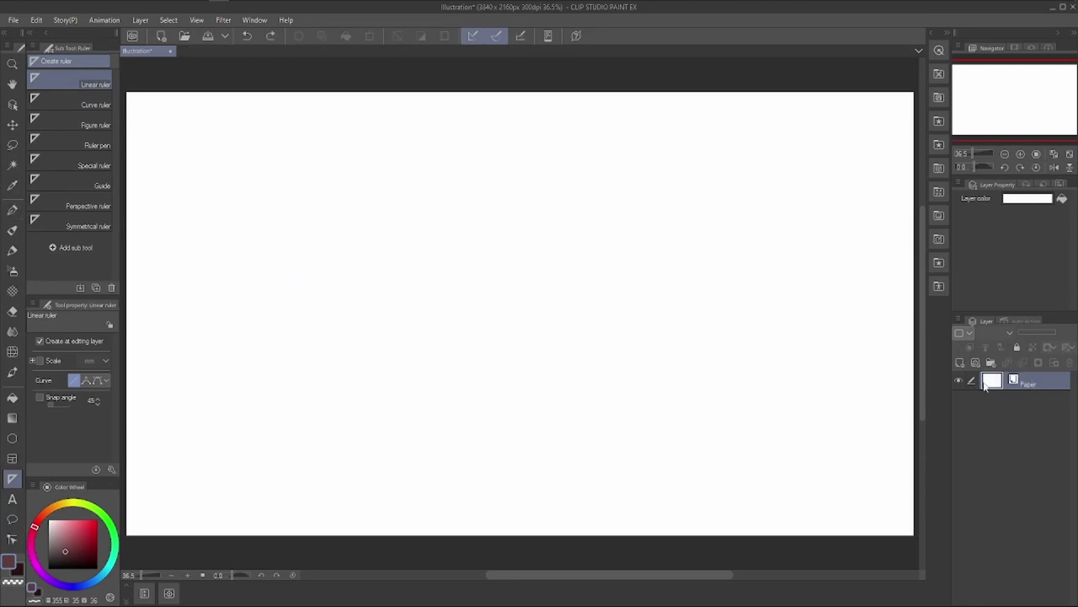
# Add a new raster layer and draw three rising diagonal linear rulers on it.
pyautogui.click(960, 362)
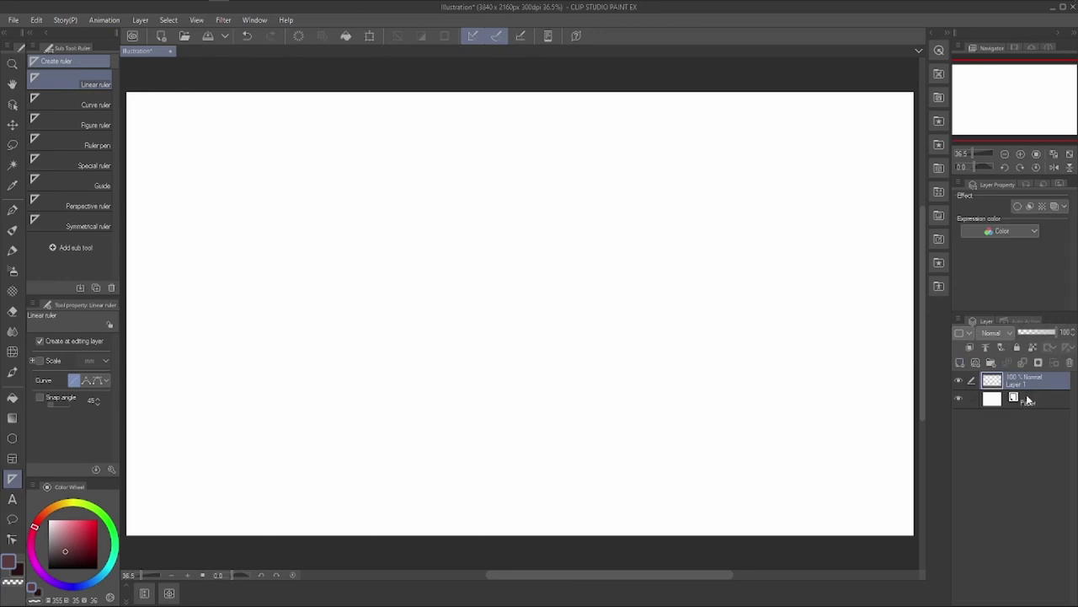
pyautogui.moveTo(230, 280); pyautogui.dragTo(547, 153)
pyautogui.moveTo(257, 324); pyautogui.dragTo(626, 195)
pyautogui.moveTo(308, 342); pyautogui.dragTo(700, 245)
# Create a long, flat closed loop with the Curve ruler below the three linear rulers.
pyautogui.click(51, 102)
pyautogui.click(238, 425)
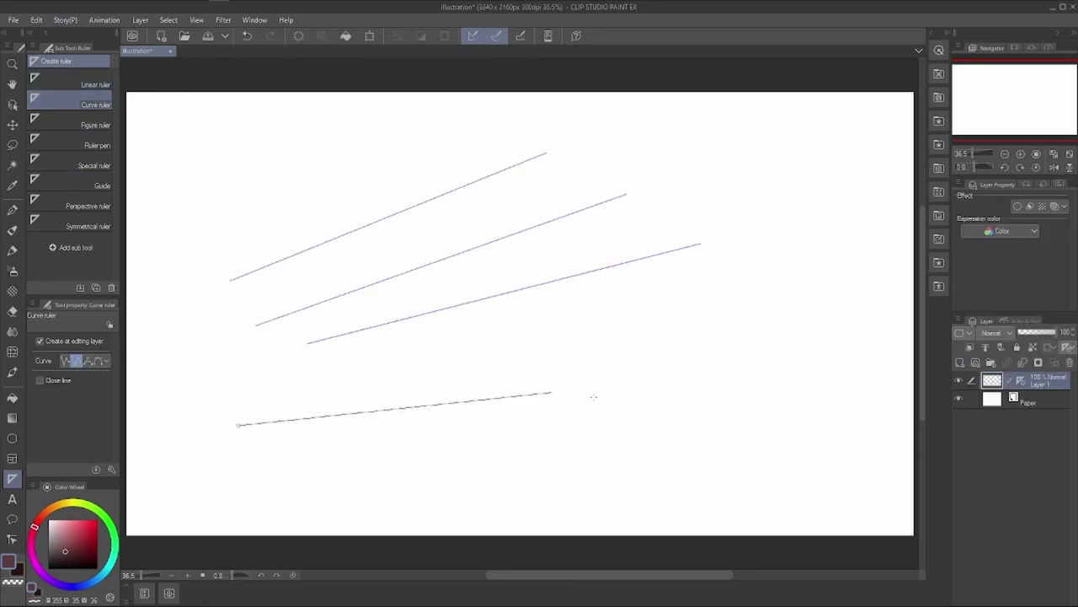
pyautogui.click(704, 412)
pyautogui.click(327, 373)
pyautogui.doubleClick(240, 416)
# Create a closed egg-shaped curve ruler near the canvas's right edge.
pyautogui.click(779, 150)
pyautogui.click(850, 292)
pyautogui.click(713, 334)
pyautogui.click(715, 204)
pyautogui.doubleClick(779, 150)
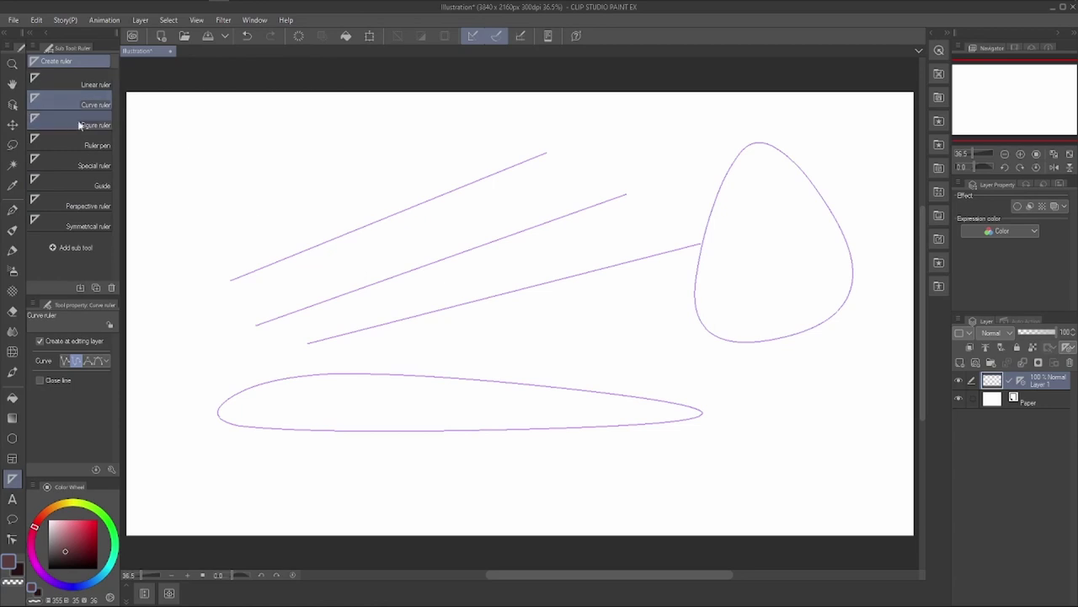
# Trace the three linear rulers and the egg-shaped curve ruler with thick G-pen strokes on Layer 1.
pyautogui.click(12, 208)
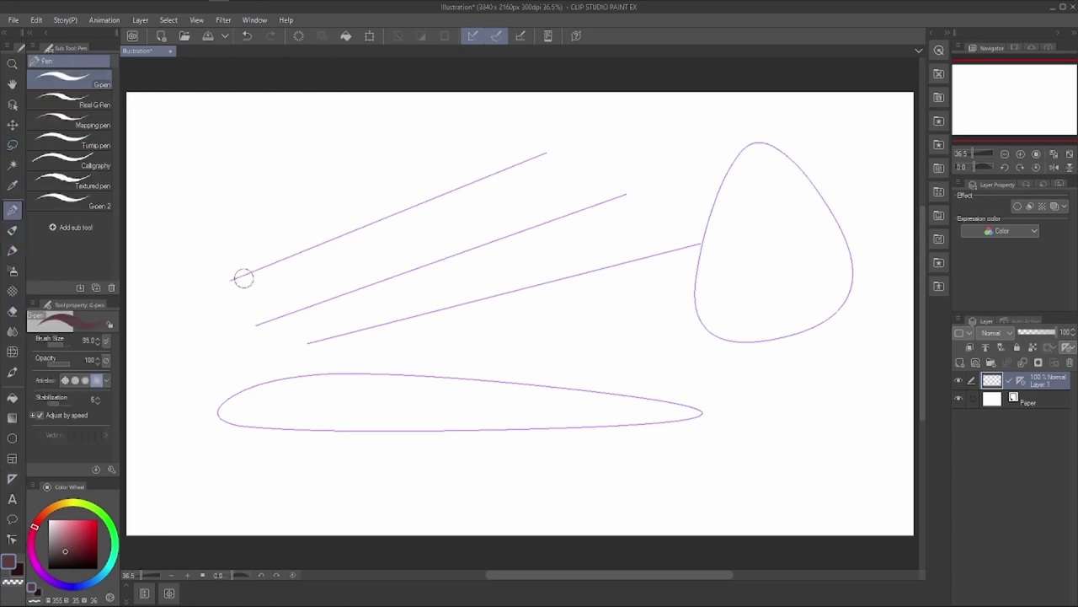
pyautogui.moveTo(229, 278); pyautogui.dragTo(548, 154)
pyautogui.moveTo(255, 324); pyautogui.dragTo(631, 195)
pyautogui.moveTo(308, 341); pyautogui.dragTo(704, 243)
pyautogui.moveTo(722, 197)
pyautogui.mouseDown()
pyautogui.moveTo(699, 271)
pyautogui.moveTo(831, 308)
pyautogui.moveTo(711, 157)
pyautogui.moveTo(704, 242)
pyautogui.mouseUp()
# Scribble diagonal G-pen strokes below the flat loop and trace the loop's curve ruler.
pyautogui.moveTo(504, 512); pyautogui.dragTo(825, 458)
pyautogui.moveTo(591, 522); pyautogui.dragTo(800, 478)
pyautogui.moveTo(701, 516); pyautogui.dragTo(879, 470)
pyautogui.moveTo(373, 516)
pyautogui.mouseDown()
pyautogui.moveTo(504, 478)
pyautogui.moveTo(603, 482)
pyautogui.mouseUp()
pyautogui.click(442, 431)
pyautogui.moveTo(443, 430)
pyautogui.mouseDown()
pyautogui.moveTo(265, 429)
pyautogui.moveTo(319, 371)
pyautogui.moveTo(574, 353)
pyautogui.moveTo(721, 406)
pyautogui.moveTo(446, 452)
pyautogui.mouseUp()
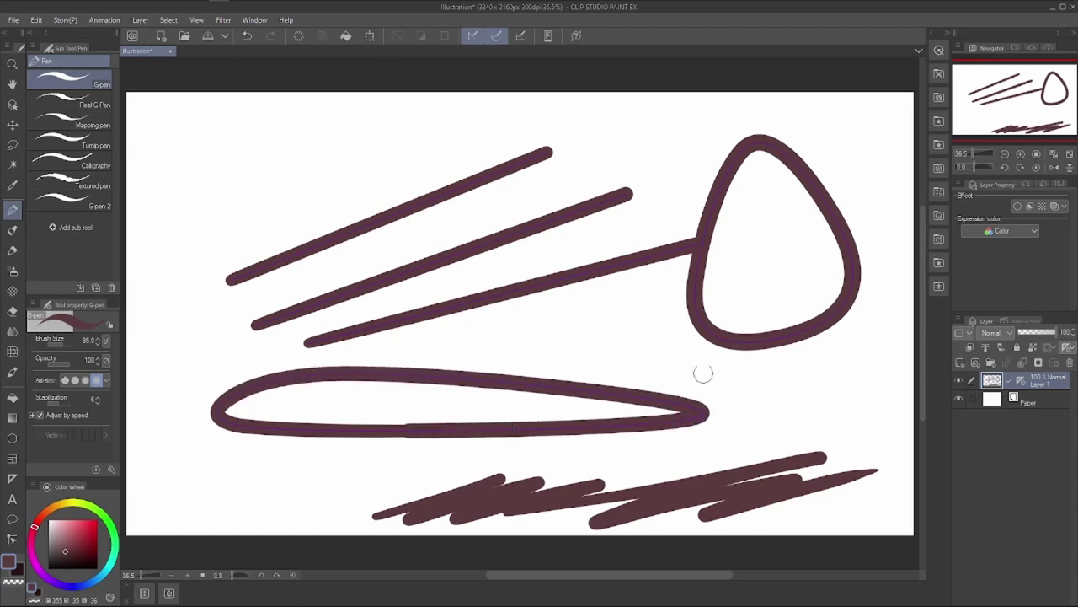
# Clear the strokes from Layer 1 and delete its rulers.
pyautogui.click(1059, 361)
pyautogui.press('Return')
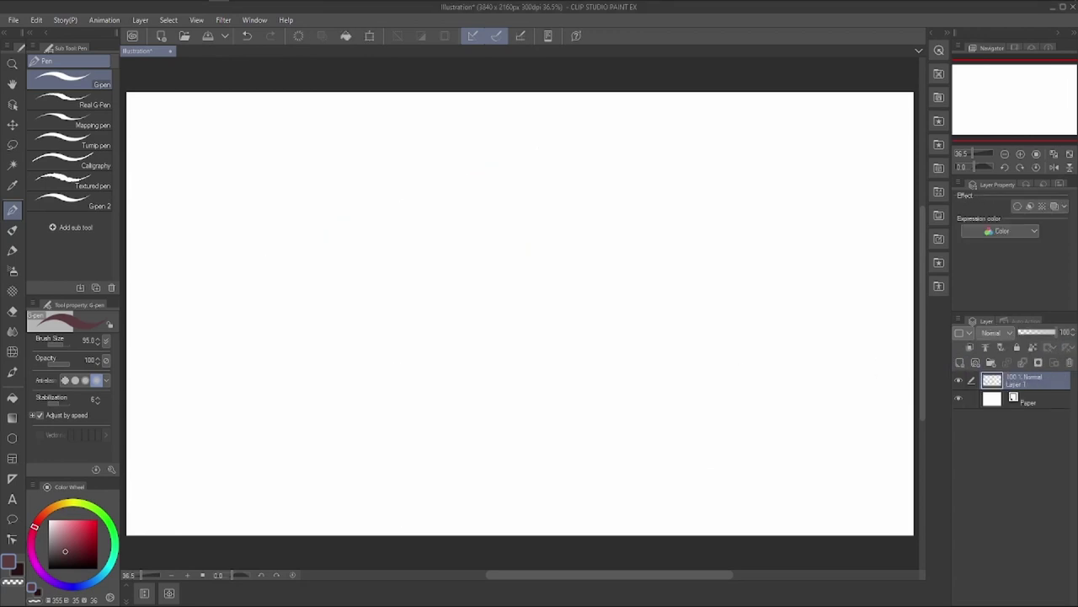
# Create a perspective ruler on its own layer from a vertical and a horizontal line meeting in the canvas's lower-right area.
pyautogui.click(12, 477)
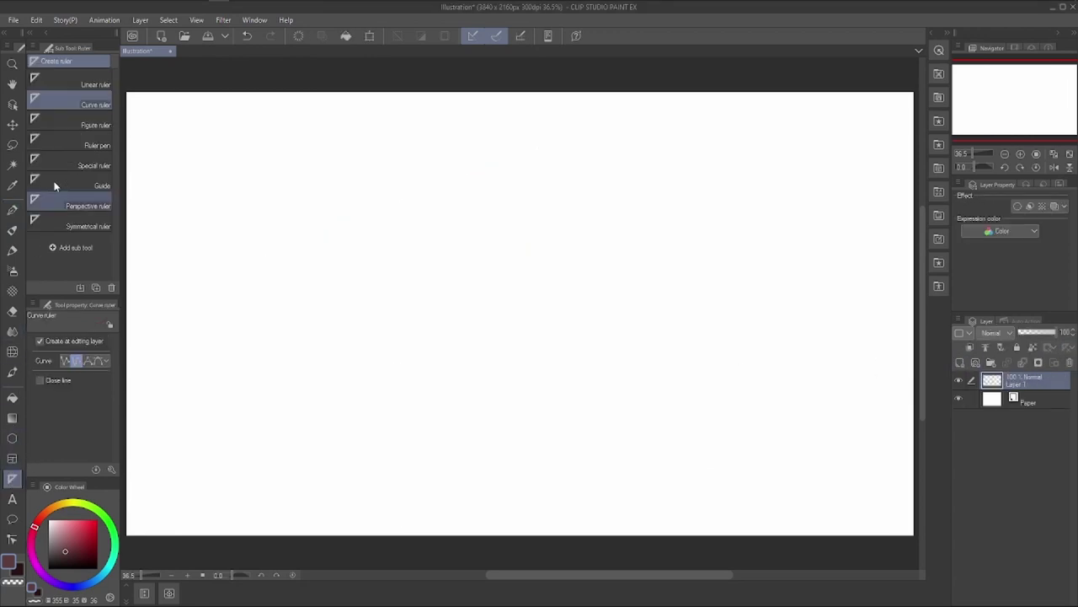
pyautogui.click(82, 124)
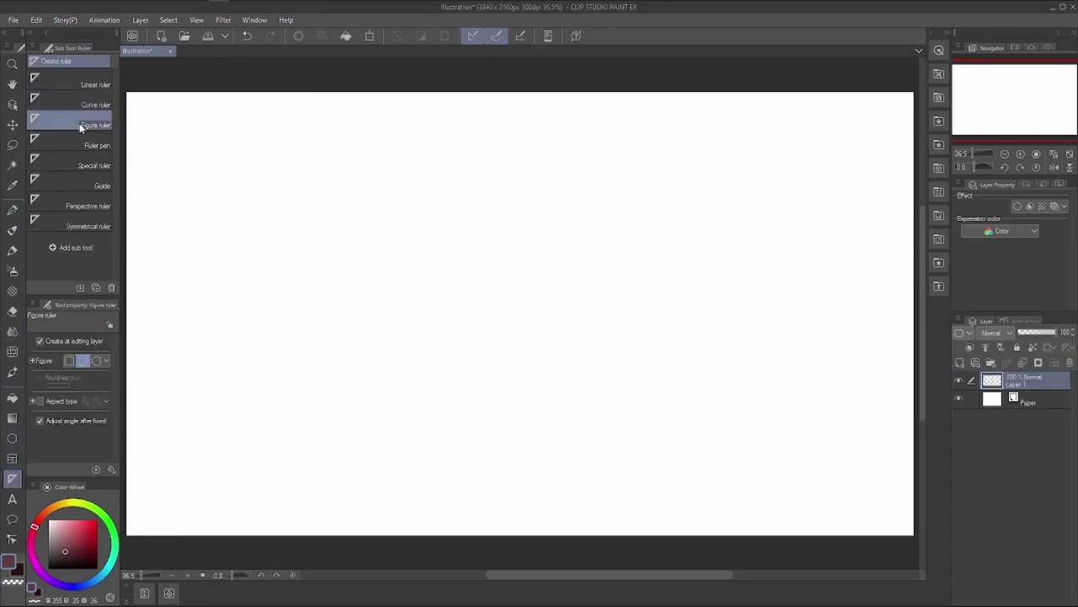
pyautogui.click(65, 207)
pyautogui.moveTo(683, 278); pyautogui.dragTo(683, 355)
pyautogui.moveTo(666, 401); pyautogui.dragTo(714, 402)
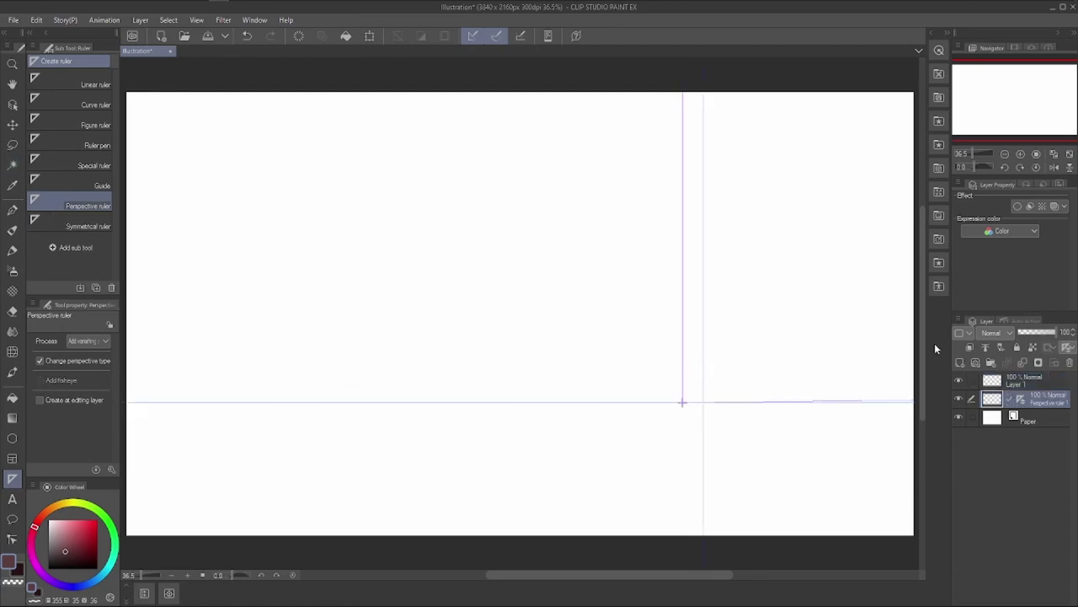
# Draw seven thin G-pen lines, mostly starting from the canvas's upper edge, through the perspective ruler's vanishing point.
pyautogui.click(12, 209)
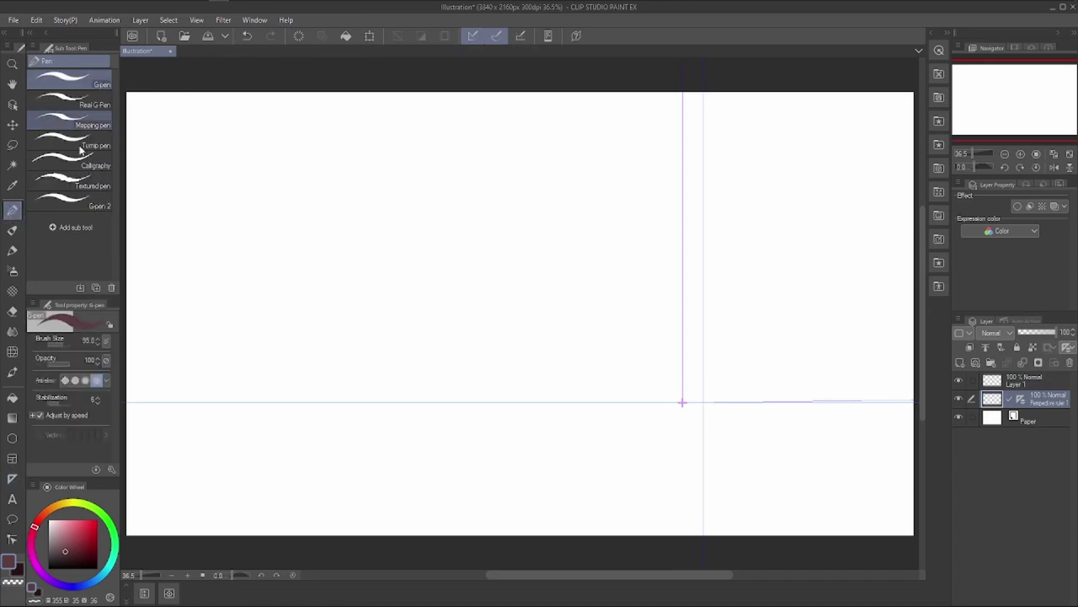
pyautogui.moveTo(170, 86); pyautogui.dragTo(902, 534)
pyautogui.moveTo(123, 126); pyautogui.dragTo(915, 516)
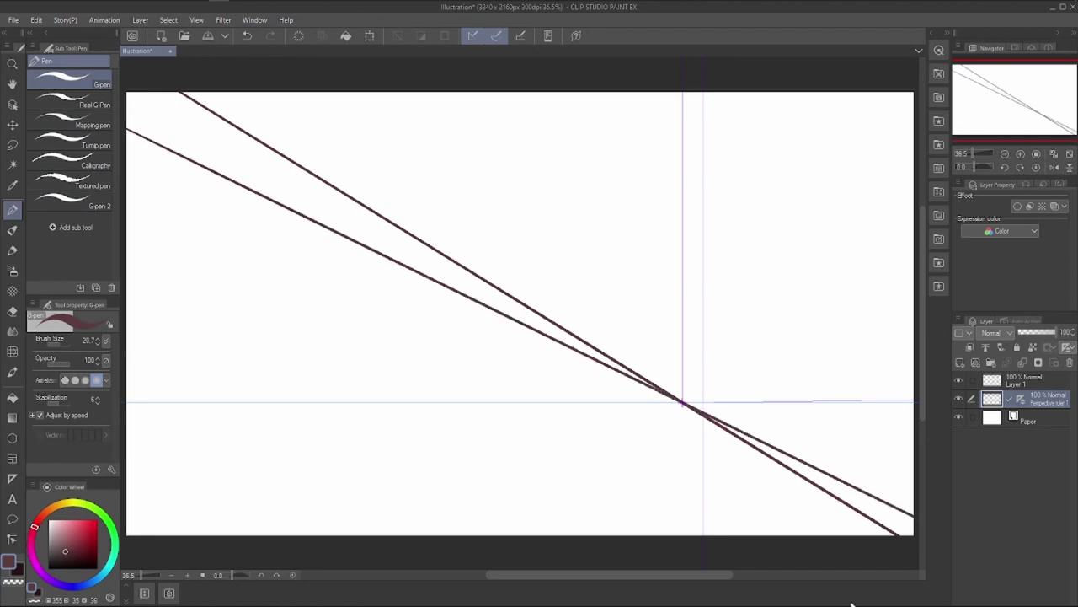
pyautogui.moveTo(971, 152); pyautogui.dragTo(969, 154)
pyautogui.moveTo(477, 138); pyautogui.dragTo(876, 585)
pyautogui.moveTo(607, 141); pyautogui.dragTo(660, 485)
pyautogui.moveTo(716, 142); pyautogui.dragTo(611, 484)
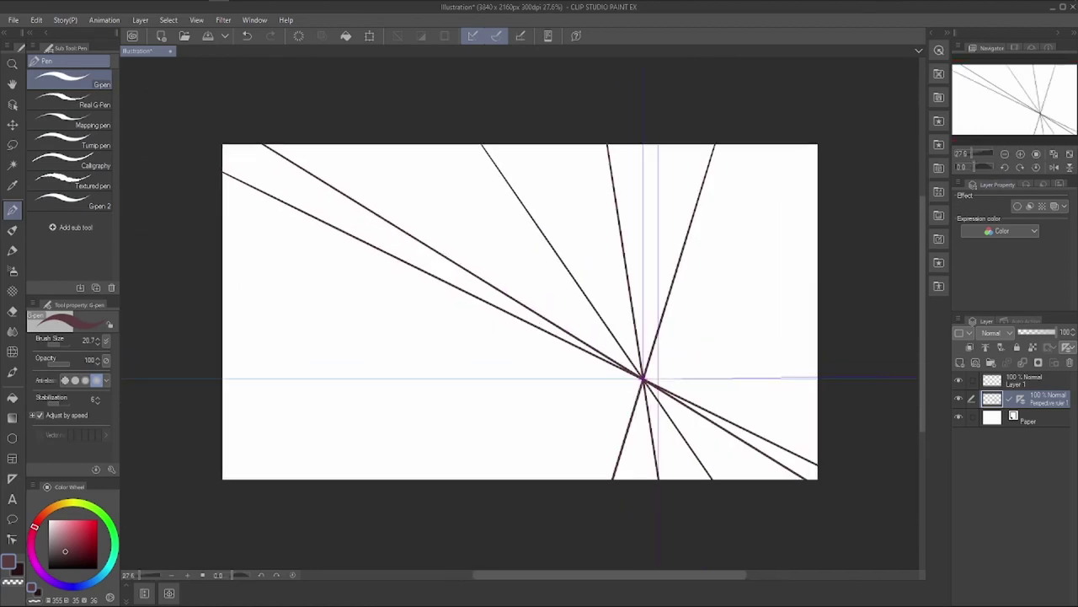
pyautogui.moveTo(789, 139); pyautogui.dragTo(579, 484)
pyautogui.moveTo(830, 198); pyautogui.dragTo(535, 485)
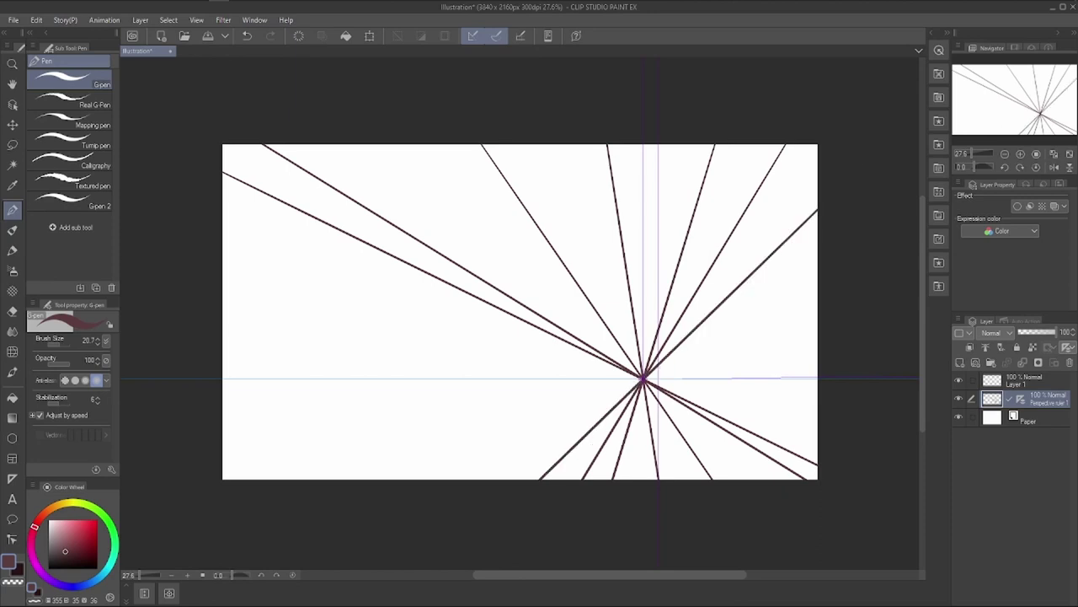
# Draw three flatter lines through the vanishing point, try two horizontal lines, and undo those two.
pyautogui.moveTo(240, 498); pyautogui.dragTo(834, 318)
pyautogui.moveTo(211, 336); pyautogui.dragTo(834, 397)
pyautogui.moveTo(211, 262); pyautogui.dragTo(835, 431)
pyautogui.moveTo(210, 203); pyautogui.dragTo(834, 203)
pyautogui.moveTo(224, 385); pyautogui.dragTo(834, 384)
pyautogui.hotkey('ctrl', 'z')
pyautogui.hotkey('ctrl', 'z')
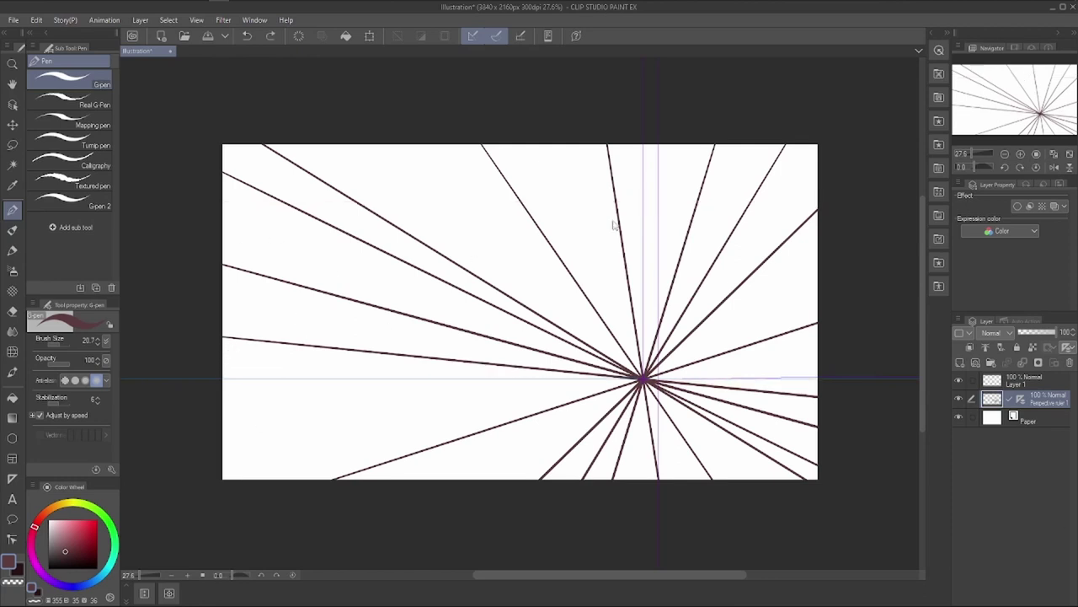
# Fill gaps in the radiating pattern with five more lines through the vanishing point.
pyautogui.moveTo(220, 296); pyautogui.dragTo(826, 415)
pyautogui.moveTo(220, 477); pyautogui.dragTo(828, 368)
pyautogui.moveTo(829, 272); pyautogui.dragTo(461, 484)
pyautogui.moveTo(536, 126); pyautogui.dragTo(691, 486)
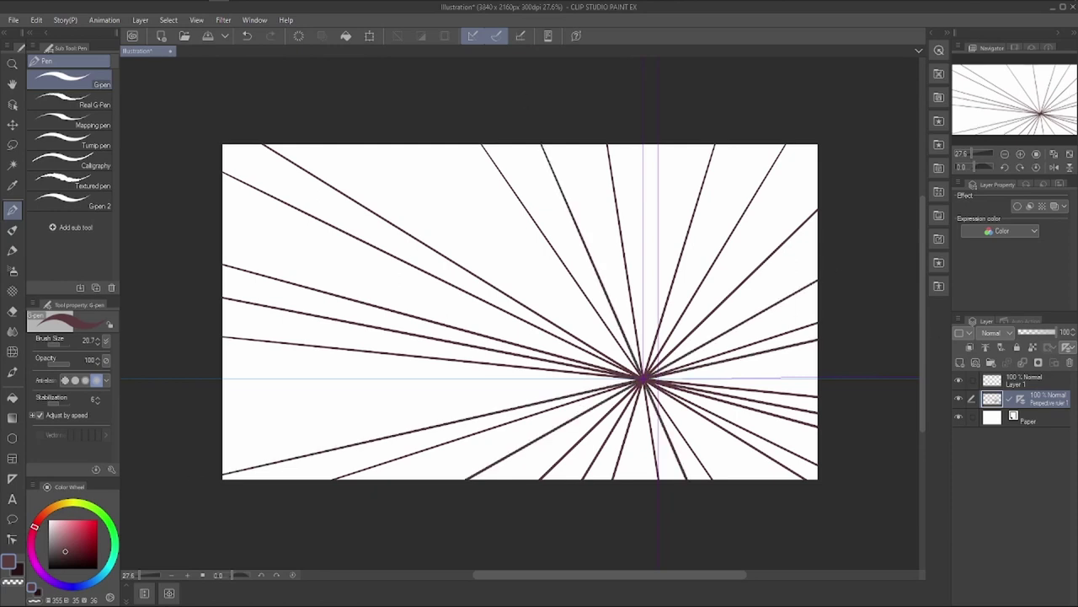
pyautogui.moveTo(339, 137); pyautogui.dragTo(775, 485)
# Draw two horizontal and four vertical lines with the perspective ruler, plus three more through its vanishing point.
pyautogui.moveTo(221, 217); pyautogui.dragTo(825, 217)
pyautogui.moveTo(203, 260); pyautogui.dragTo(821, 261)
pyautogui.moveTo(211, 300); pyautogui.dragTo(822, 412)
pyautogui.moveTo(390, 135); pyautogui.dragTo(390, 486)
pyautogui.moveTo(431, 106); pyautogui.dragTo(431, 485)
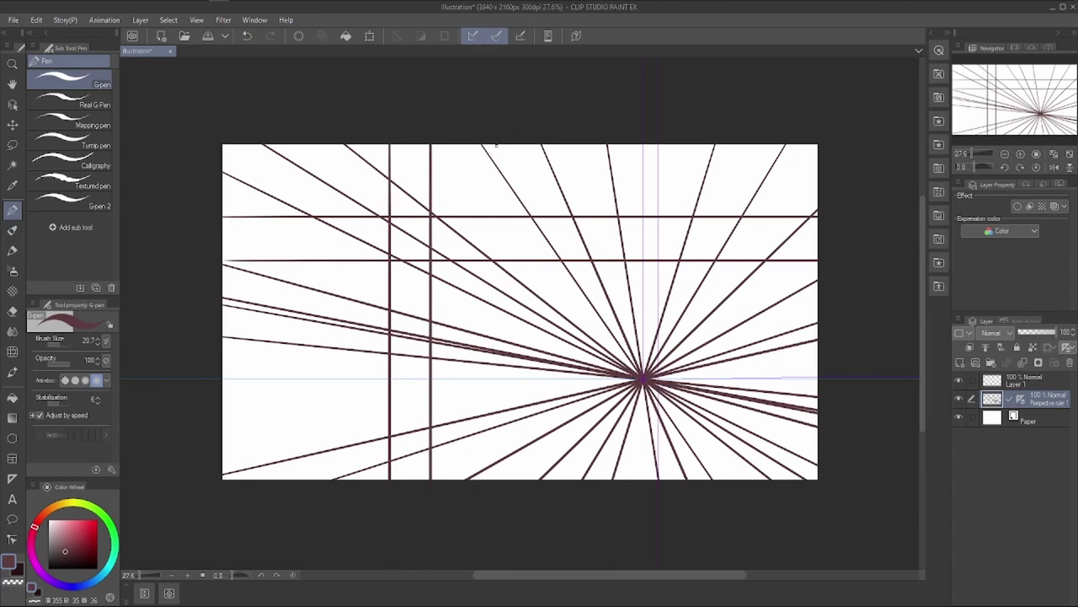
pyautogui.moveTo(500, 107); pyautogui.dragTo(502, 493)
pyautogui.moveTo(558, 110); pyautogui.dragTo(558, 493)
pyautogui.moveTo(666, 121); pyautogui.dragTo(632, 489)
pyautogui.moveTo(727, 122); pyautogui.dragTo(608, 487)
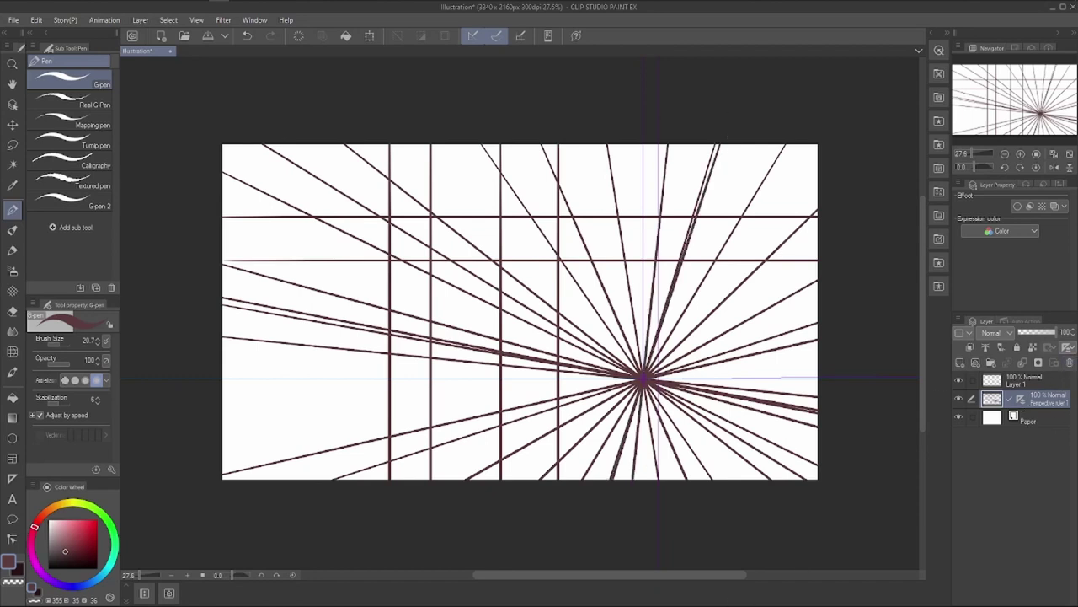
# Delete the perspective ruler layer and make Layer 1 the active layer.
pyautogui.click(1069, 362)
pyautogui.press('Return')
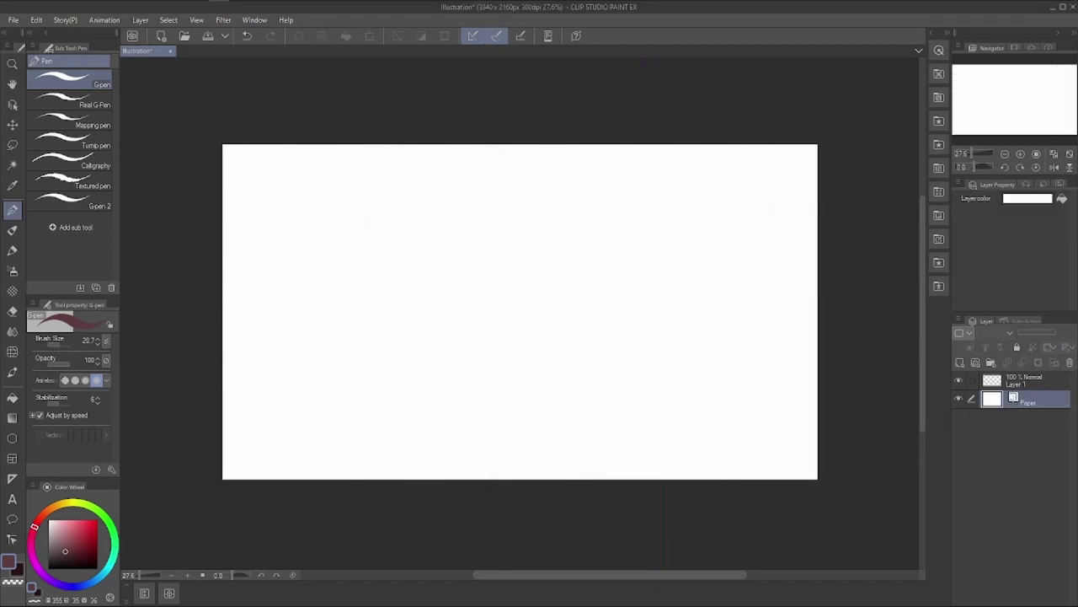
pyautogui.click(1017, 384)
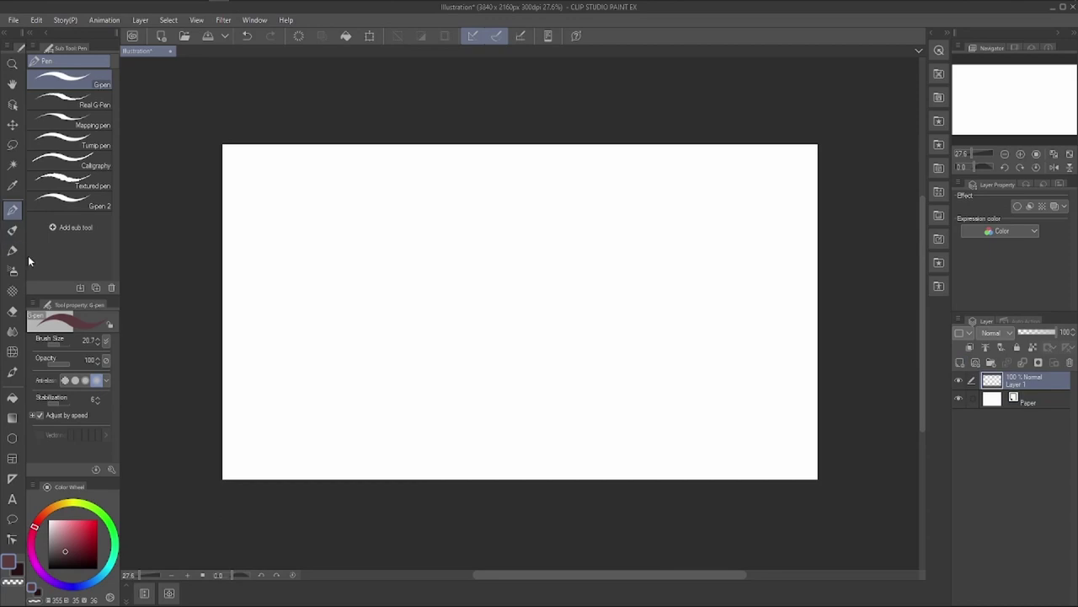
# Create a vertical two-line symmetrical ruler slightly left of the canvas centre on Layer 1.
pyautogui.click(12, 478)
pyautogui.click(61, 222)
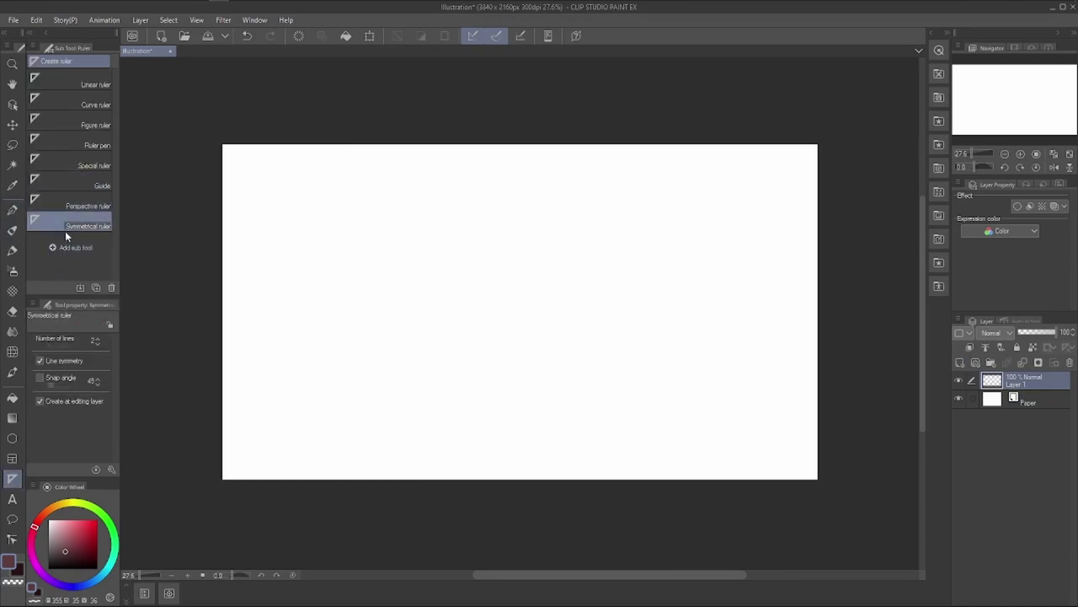
pyautogui.moveTo(967, 157); pyautogui.dragTo(972, 153)
pyautogui.moveTo(489, 251); pyautogui.dragTo(489, 389)
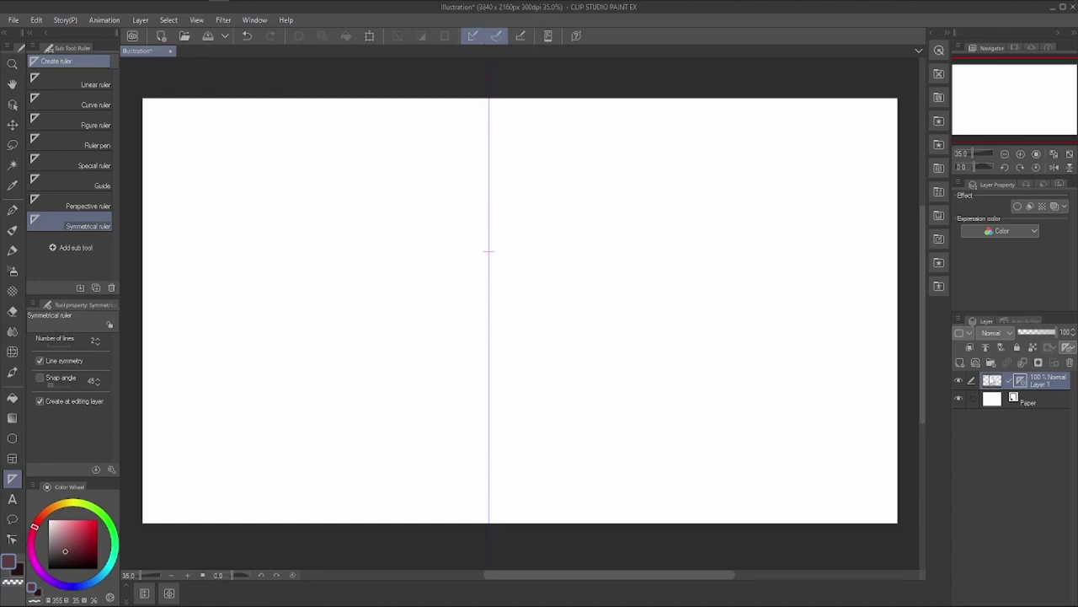
# Draw mirrored zigzags, outer curves, a central heart and short vertical strokes with the G-pen.
pyautogui.click(12, 210)
pyautogui.moveTo(354, 198)
pyautogui.mouseDown()
pyautogui.moveTo(312, 259)
pyautogui.moveTo(301, 345)
pyautogui.moveTo(325, 430)
pyautogui.mouseUp()
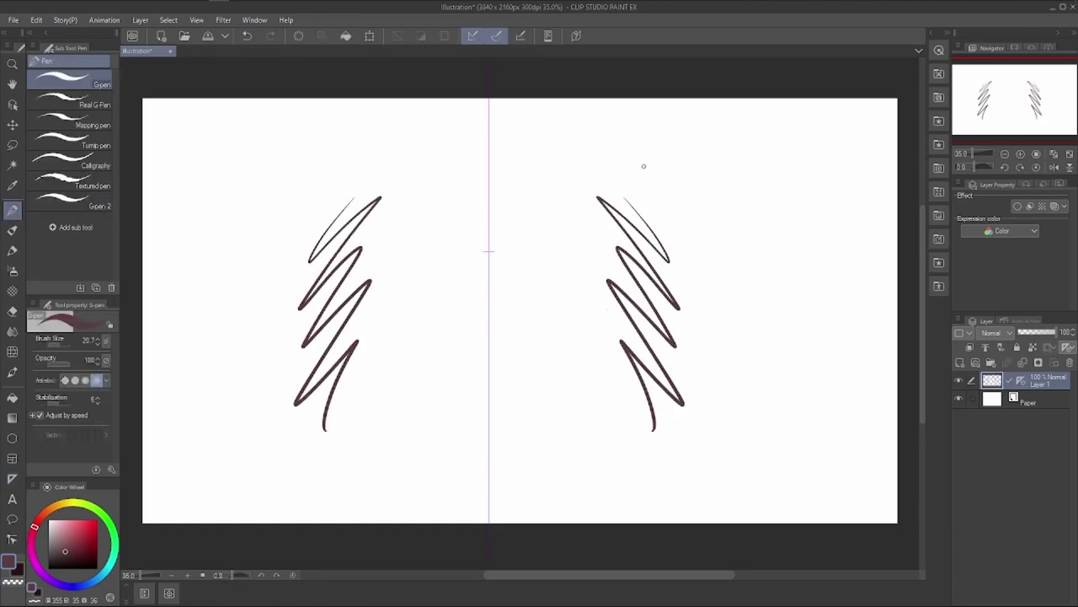
pyautogui.moveTo(672, 171); pyautogui.dragTo(606, 444)
pyautogui.moveTo(489, 269)
pyautogui.mouseDown()
pyautogui.moveTo(518, 225)
pyautogui.moveTo(566, 289)
pyautogui.moveTo(493, 364)
pyautogui.moveTo(505, 373)
pyautogui.mouseUp()
pyautogui.moveTo(395, 251)
pyautogui.mouseDown()
pyautogui.moveTo(396, 383)
pyautogui.moveTo(426, 410)
pyautogui.mouseUp()
pyautogui.moveTo(452, 376); pyautogui.dragTo(452, 438)
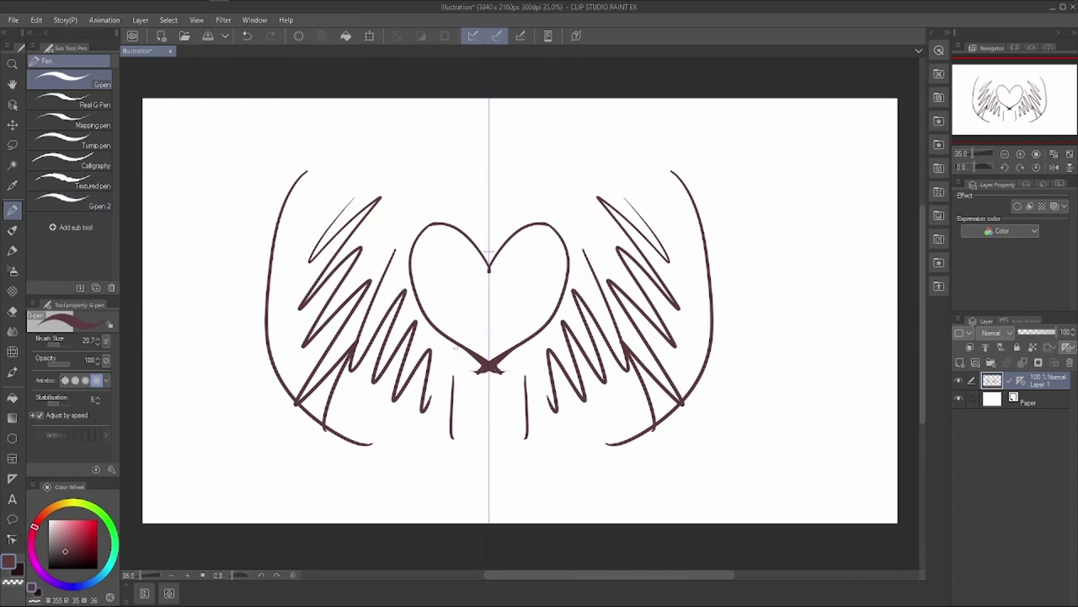
# Clear the mirrored drawing from Layer 1 and delete its symmetrical ruler.
pyautogui.press('Delete')
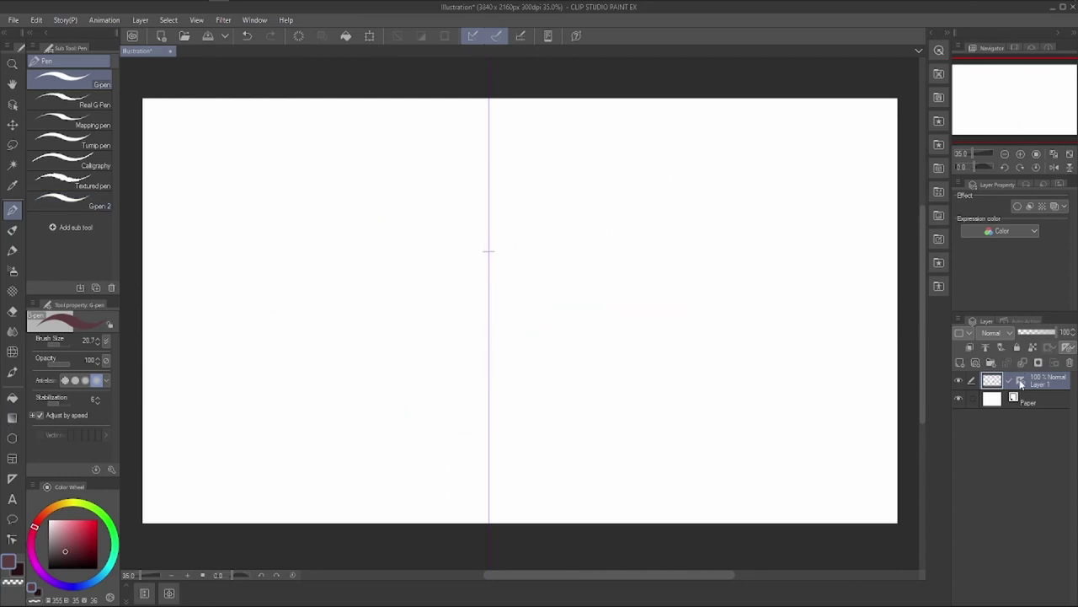
pyautogui.click(1057, 363)
pyautogui.press('Return')
# Add two new raster layers above Layer 1.
pyautogui.click(960, 363)
pyautogui.click(960, 363)
pyautogui.click(960, 363)
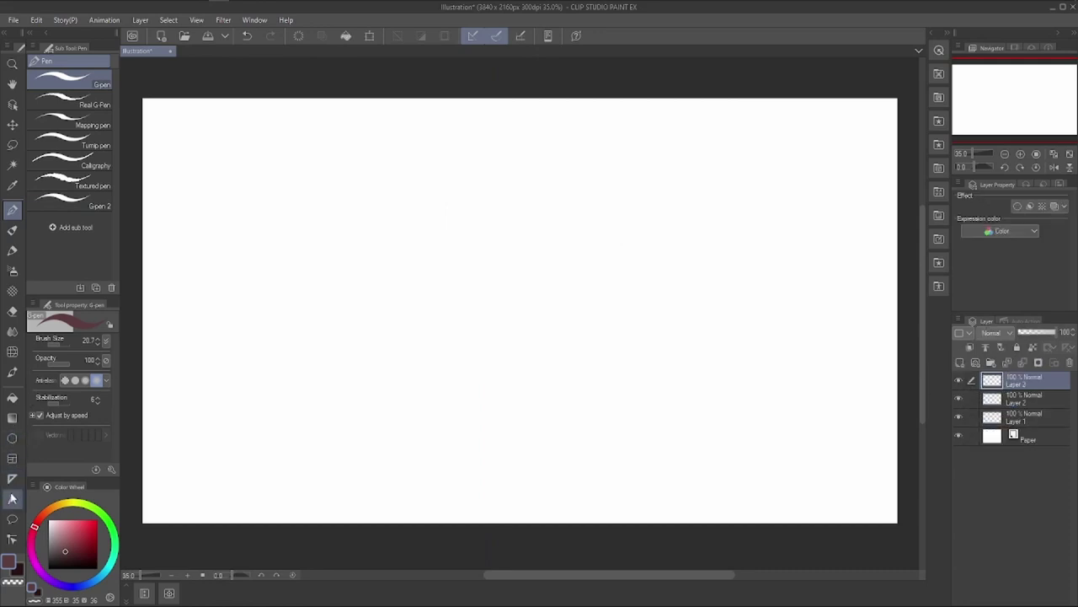
# Set the Symmetrical ruler's number of lines to 16 and place the ruler near the canvas centre on Layer 3.
pyautogui.click(11, 478)
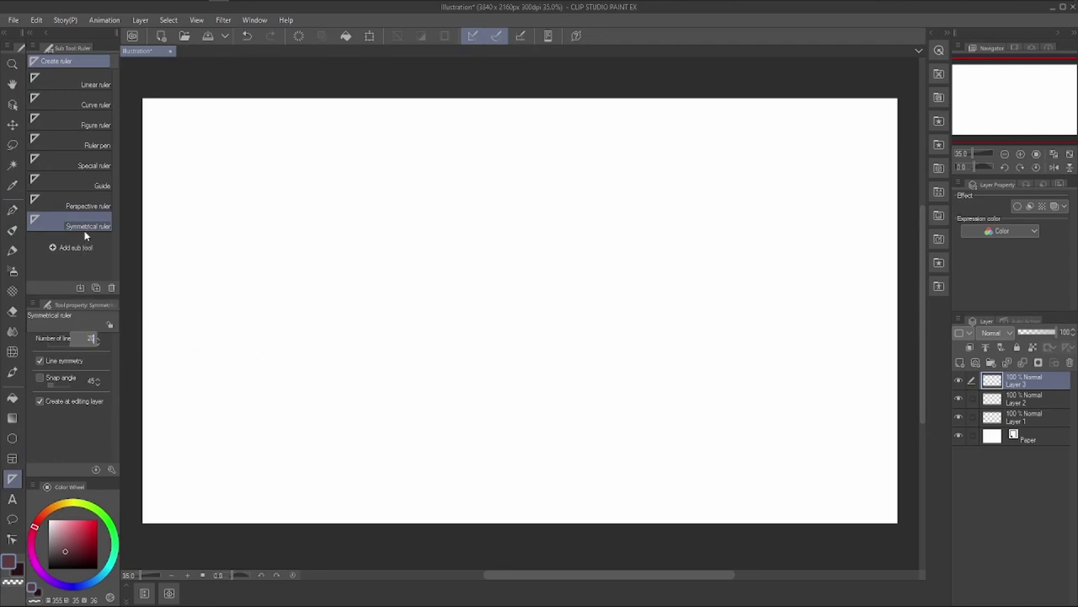
pyautogui.scroll(-4, 72, 355)
pyautogui.click(93, 339)
pyautogui.click(49, 354)
pyautogui.moveTo(502, 315); pyautogui.dragTo(498, 464)
# Draw an eight-pointed star pattern with nested inner lines and curly outer edges using the G-pen on Layer 3.
pyautogui.click(12, 210)
pyautogui.moveTo(436, 163)
pyautogui.mouseDown()
pyautogui.moveTo(346, 251)
pyautogui.moveTo(359, 257)
pyautogui.mouseUp()
pyautogui.moveTo(455, 190)
pyautogui.mouseDown()
pyautogui.moveTo(379, 263)
pyautogui.moveTo(449, 283)
pyautogui.moveTo(471, 278)
pyautogui.moveTo(493, 300)
pyautogui.moveTo(489, 314)
pyautogui.mouseUp()
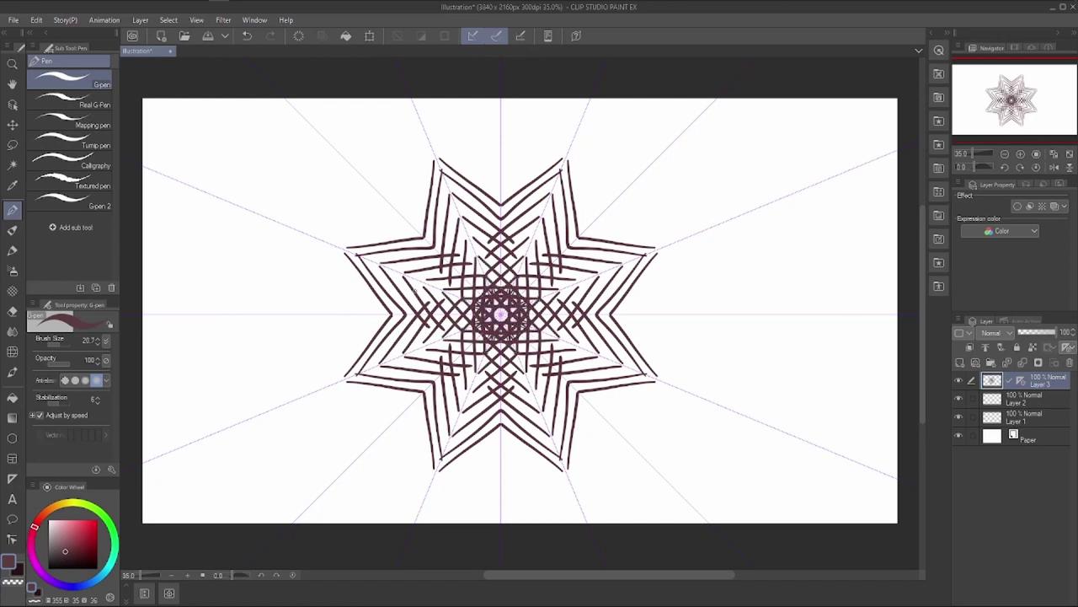
pyautogui.moveTo(343, 245)
pyautogui.mouseDown()
pyautogui.moveTo(283, 224)
pyautogui.moveTo(361, 238)
pyautogui.moveTo(353, 278)
pyautogui.mouseUp()
pyautogui.moveTo(420, 221); pyautogui.dragTo(403, 235)
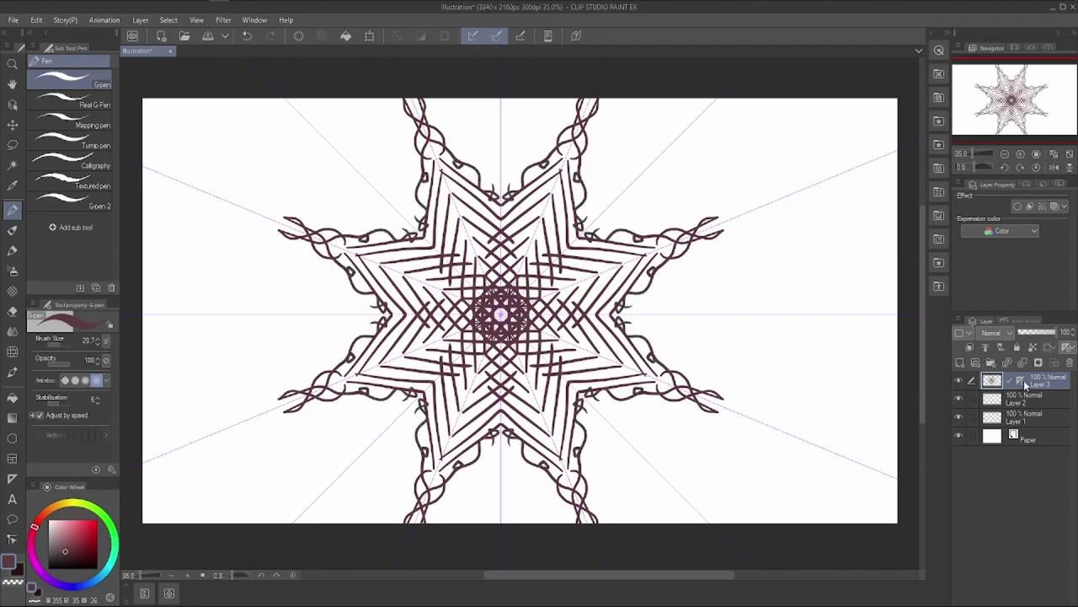
# Toggle Layer 3's visibility off and on, and move its symmetrical ruler to Layer 2.
pyautogui.click(958, 381)
pyautogui.click(958, 382)
pyautogui.click(1022, 386)
pyautogui.moveTo(1022, 385); pyautogui.dragTo(1021, 399)
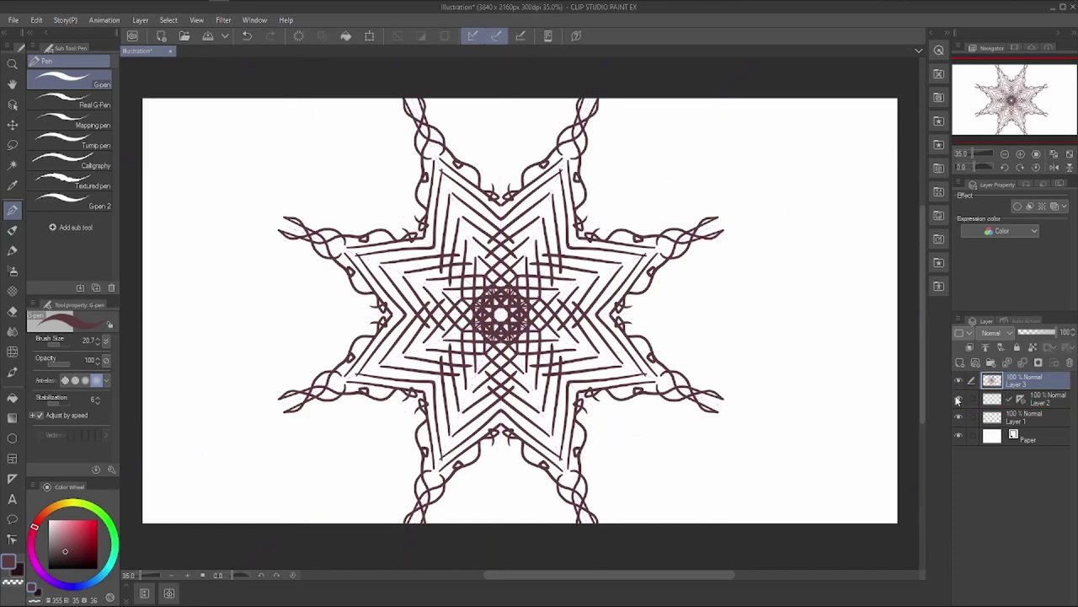
# Hide Layer 2 with its ruler and draw free zigzags on both sides of the star on Layer 3.
pyautogui.click(958, 400)
pyautogui.moveTo(297, 262)
pyautogui.mouseDown()
pyautogui.moveTo(248, 387)
pyautogui.moveTo(287, 493)
pyautogui.mouseUp()
pyautogui.moveTo(809, 116)
pyautogui.mouseDown()
pyautogui.moveTo(741, 205)
pyautogui.moveTo(838, 295)
pyautogui.moveTo(738, 405)
pyautogui.mouseUp()
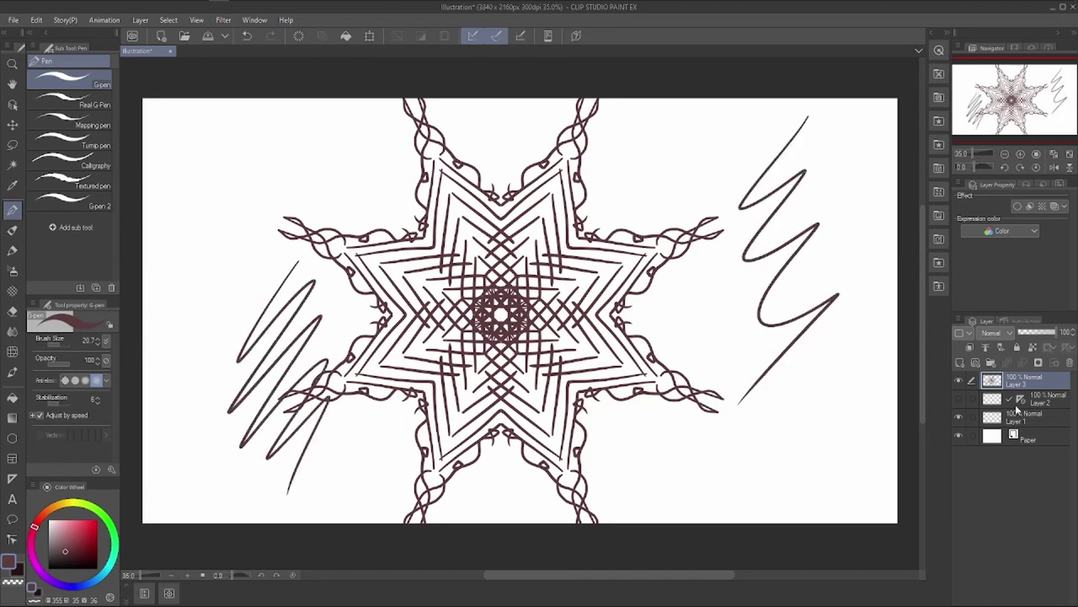
# Make Layer 2 active and visible with Layer 3 shown, and draw symmetrical strokes around the canvas edges.
pyautogui.click(978, 398)
pyautogui.click(958, 383)
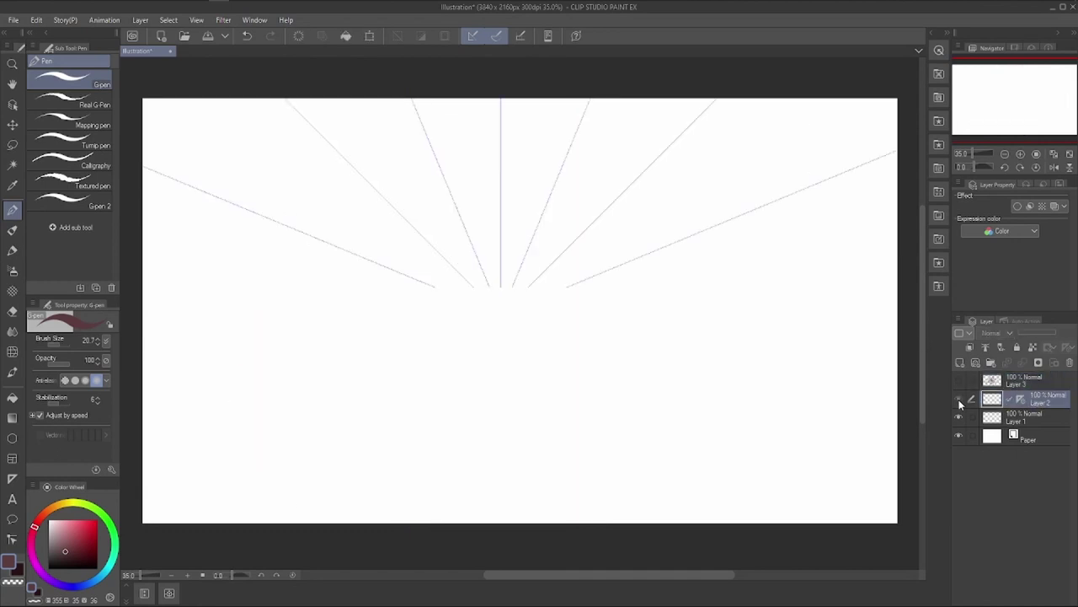
pyautogui.click(958, 398)
pyautogui.click(957, 384)
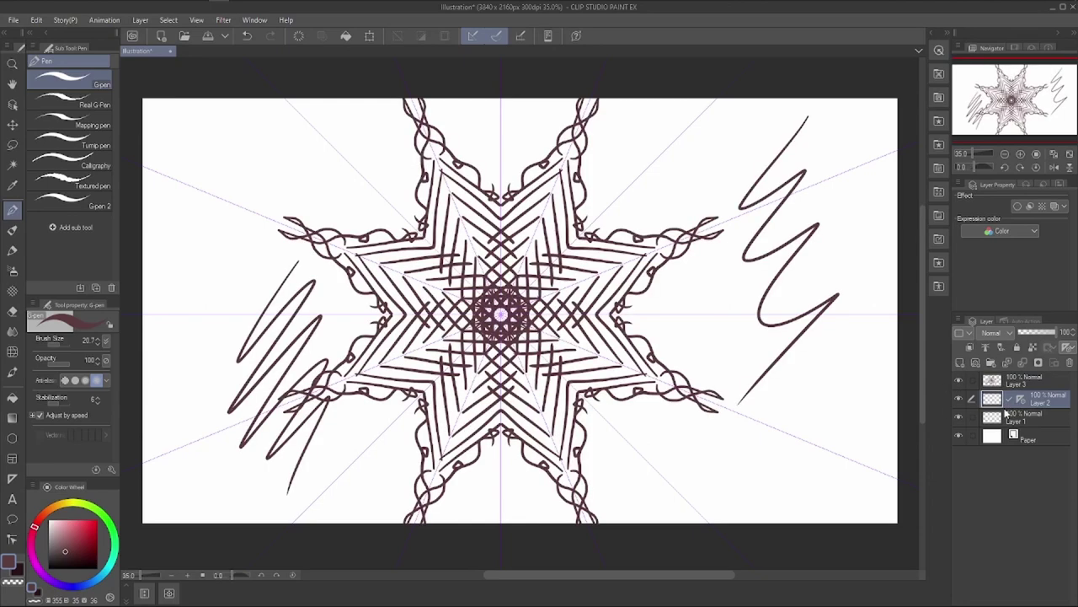
pyautogui.moveTo(848, 345); pyautogui.dragTo(761, 499)
pyautogui.moveTo(814, 353); pyautogui.dragTo(735, 495)
pyautogui.moveTo(871, 203)
pyautogui.mouseDown()
pyautogui.moveTo(875, 426)
pyautogui.moveTo(773, 493)
pyautogui.mouseUp()
# Select Layer 3 together with Layer 2 and delete both layers.
pyautogui.click(1022, 381)
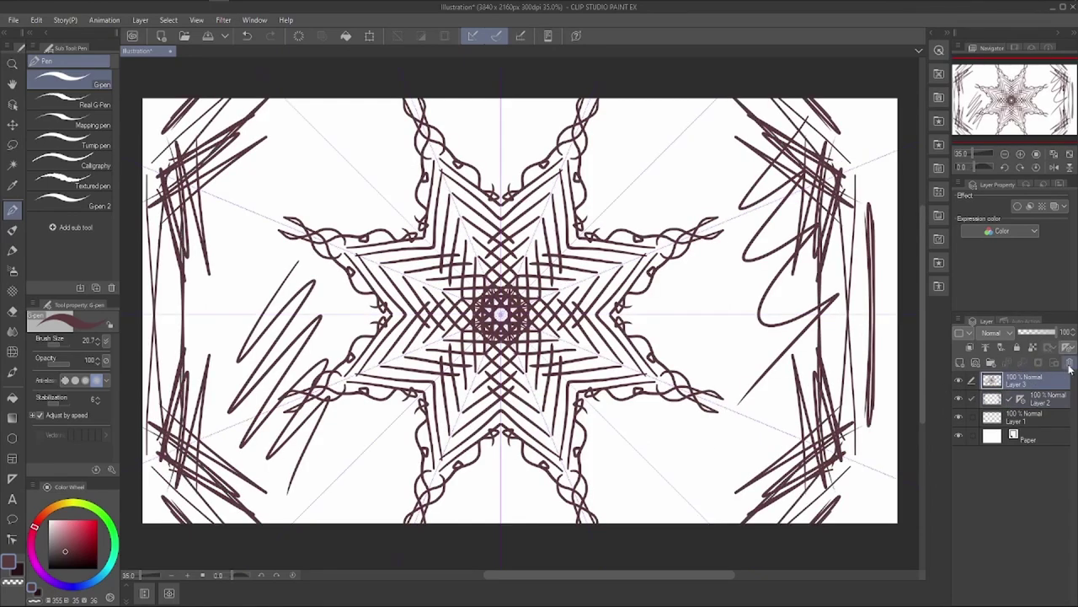
pyautogui.click(1069, 363)
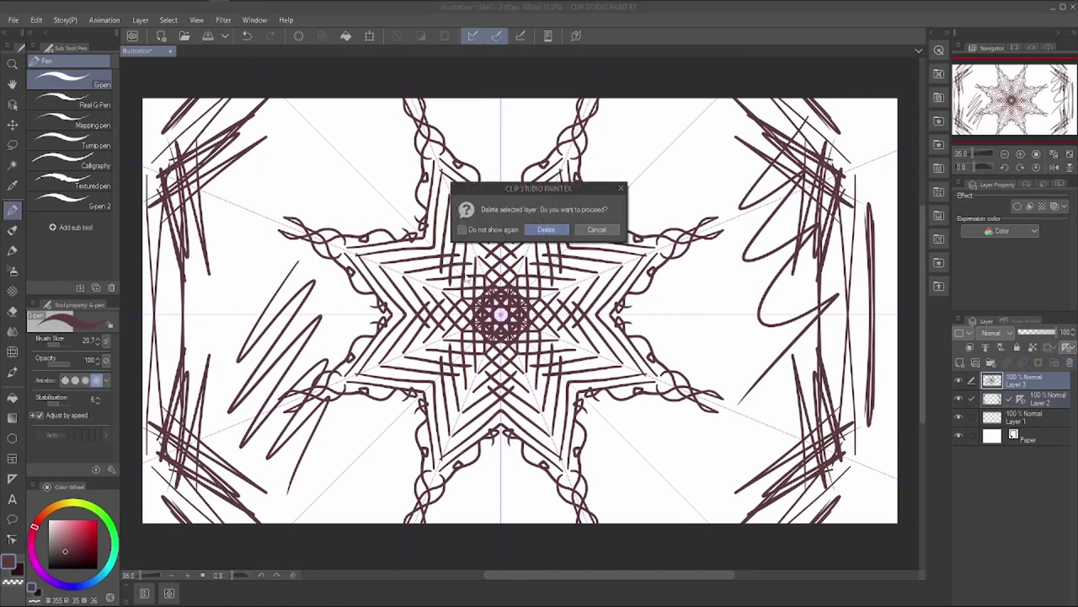
pyautogui.click(547, 229)
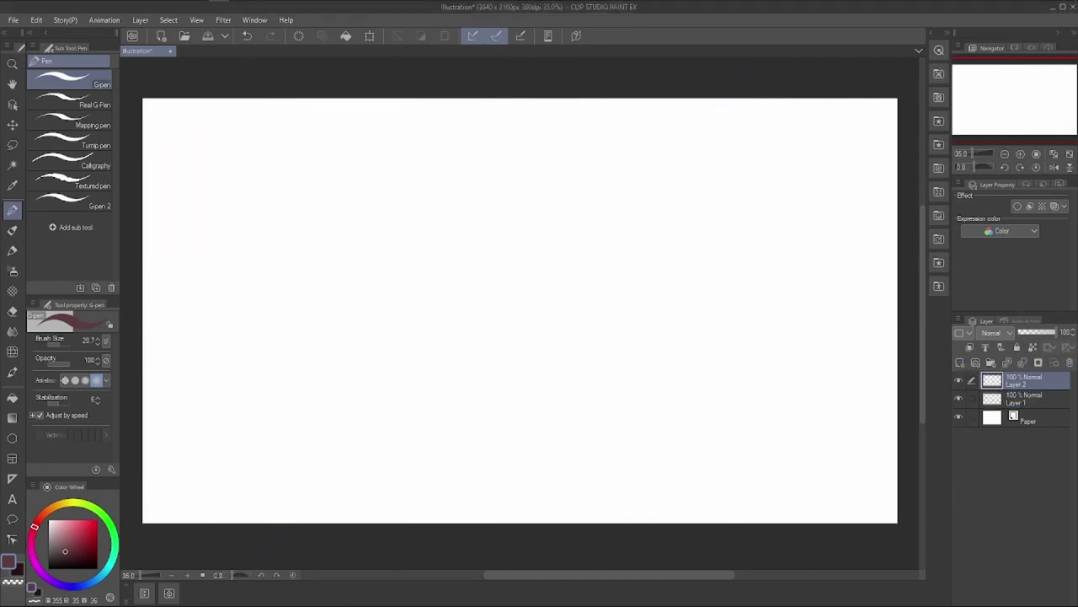
# Place a 16-line symmetrical ruler in the canvas's left part on Layer 2 and draw an interlaced eight-pointed star around it.
pyautogui.click(12, 479)
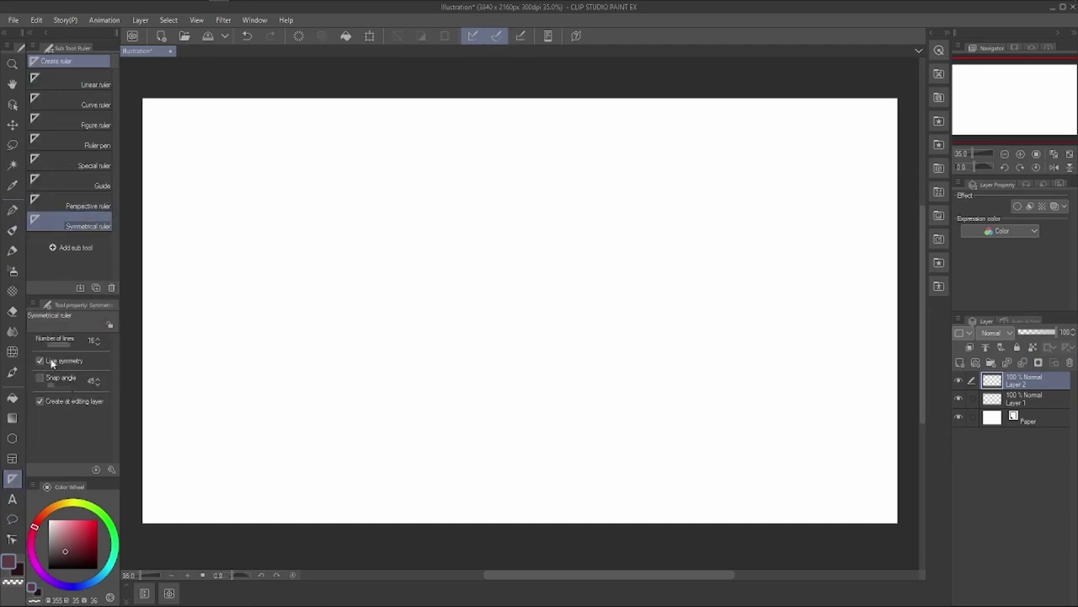
pyautogui.moveTo(297, 267); pyautogui.dragTo(298, 348)
pyautogui.press('p')
pyautogui.moveTo(252, 160)
pyautogui.mouseDown()
pyautogui.moveTo(242, 206)
pyautogui.moveTo(260, 204)
pyautogui.mouseUp()
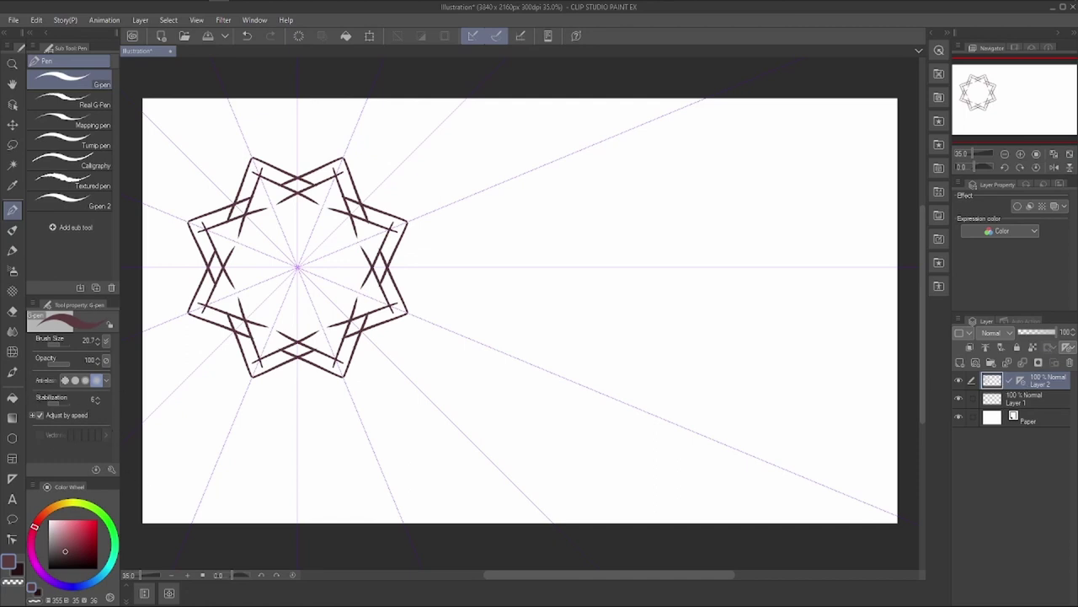
# Place a 16-line symmetrical ruler without line symmetry in the canvas's right part and draw a swirling ring of short double strokes around it.
pyautogui.click(12, 478)
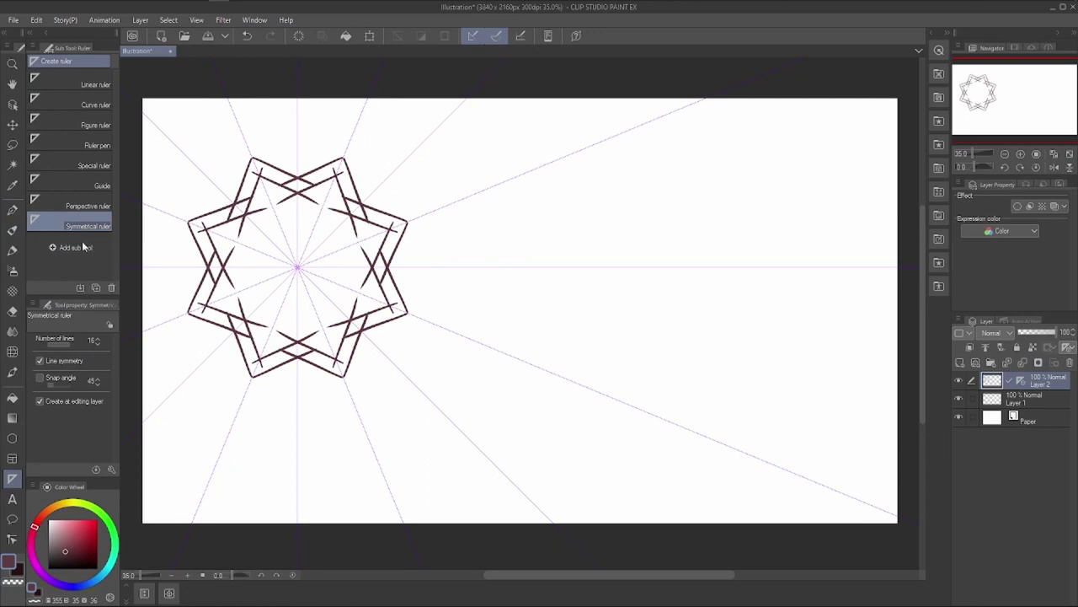
pyautogui.click(40, 361)
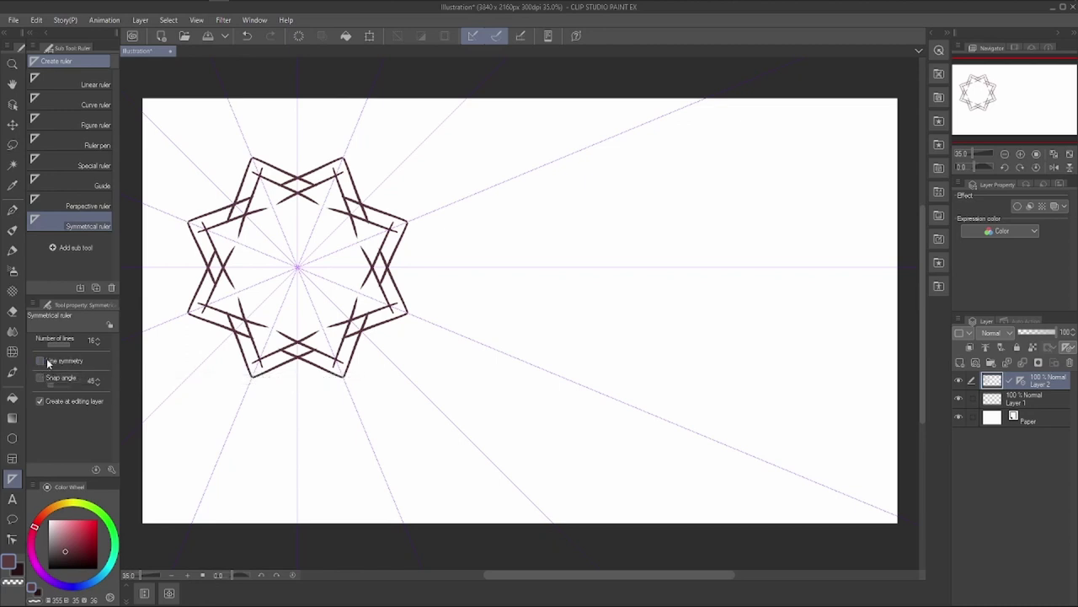
pyautogui.moveTo(683, 278); pyautogui.dragTo(682, 337)
pyautogui.click(12, 209)
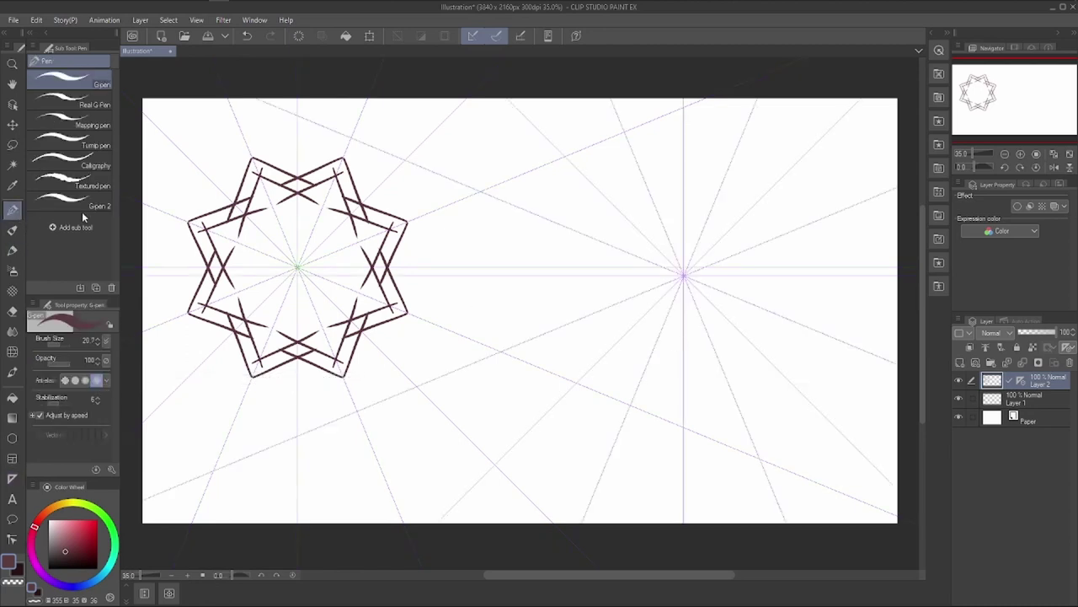
pyautogui.moveTo(629, 158); pyautogui.dragTo(622, 219)
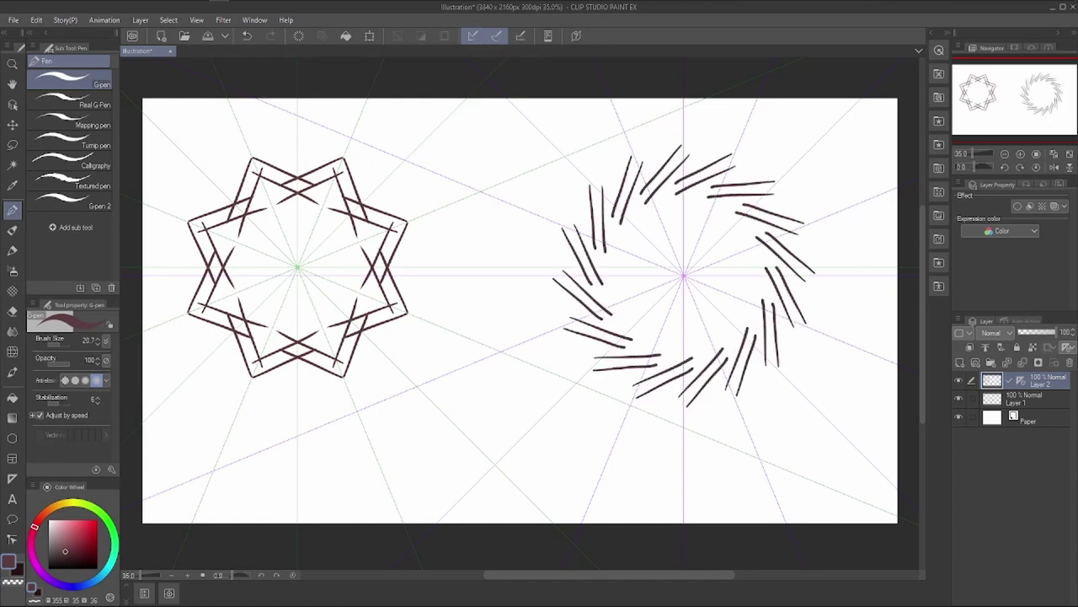
# Delete Layer 2 together with its star, swirl and symmetrical rulers.
pyautogui.click(12, 478)
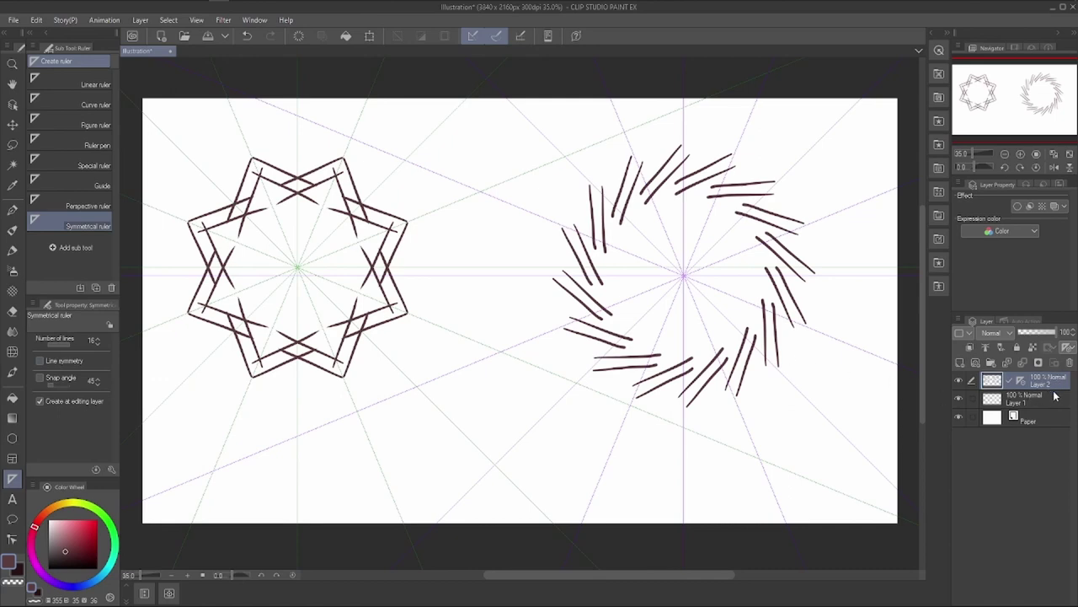
pyautogui.click(1070, 363)
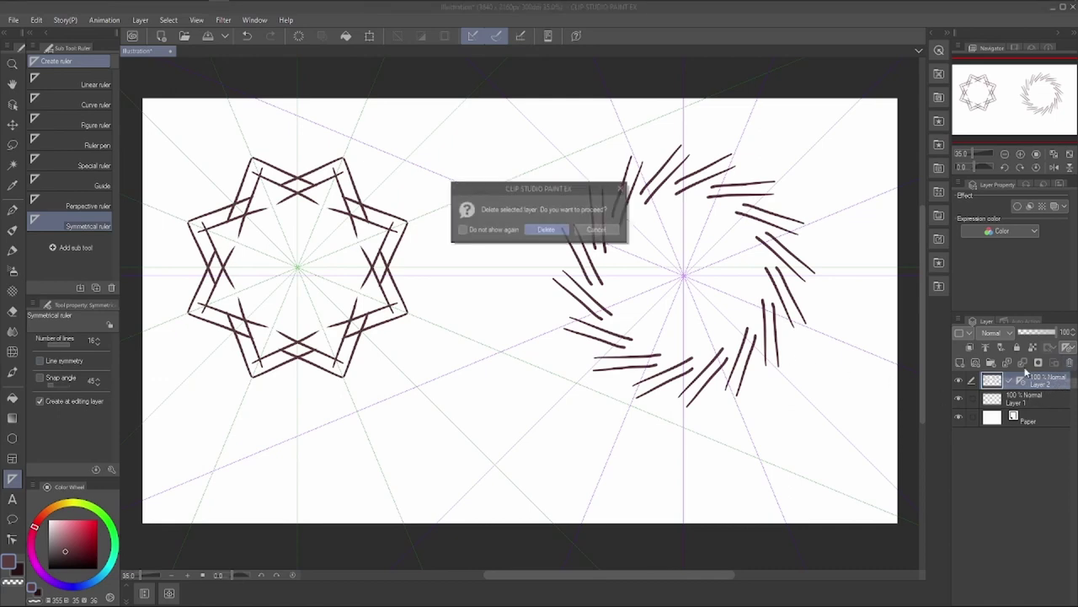
pyautogui.click(546, 230)
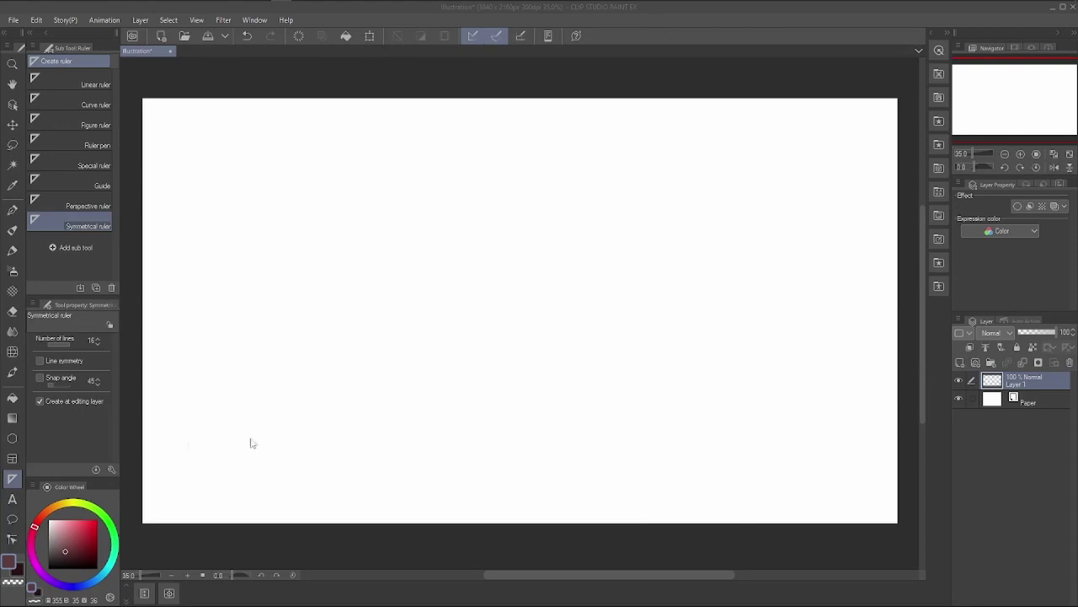
# Add the text "hello" in the upper part of the canvas, left of centre.
pyautogui.click(11, 500)
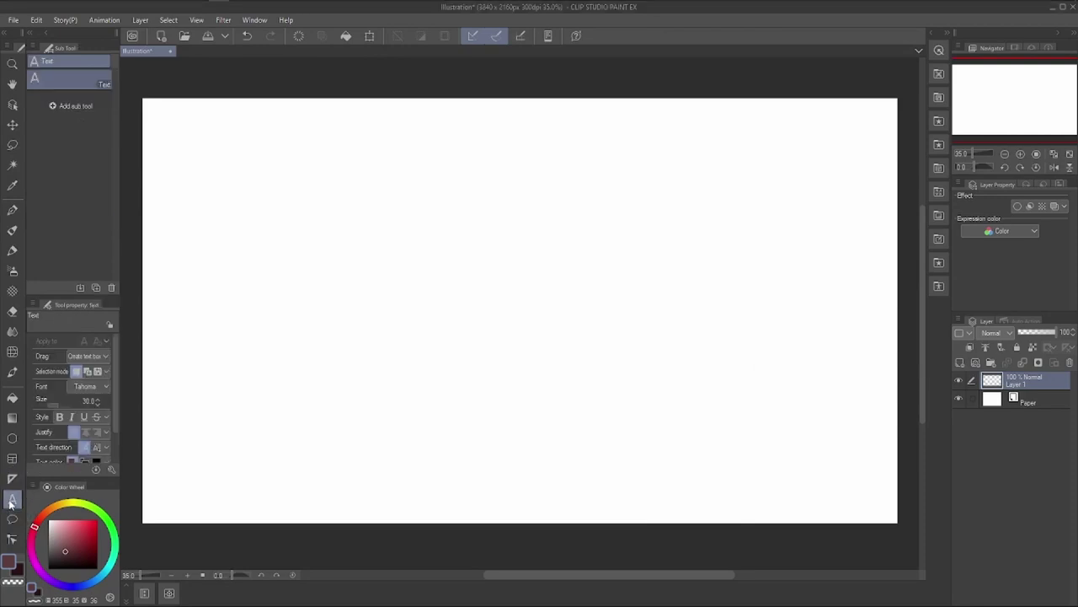
pyautogui.click(349, 217)
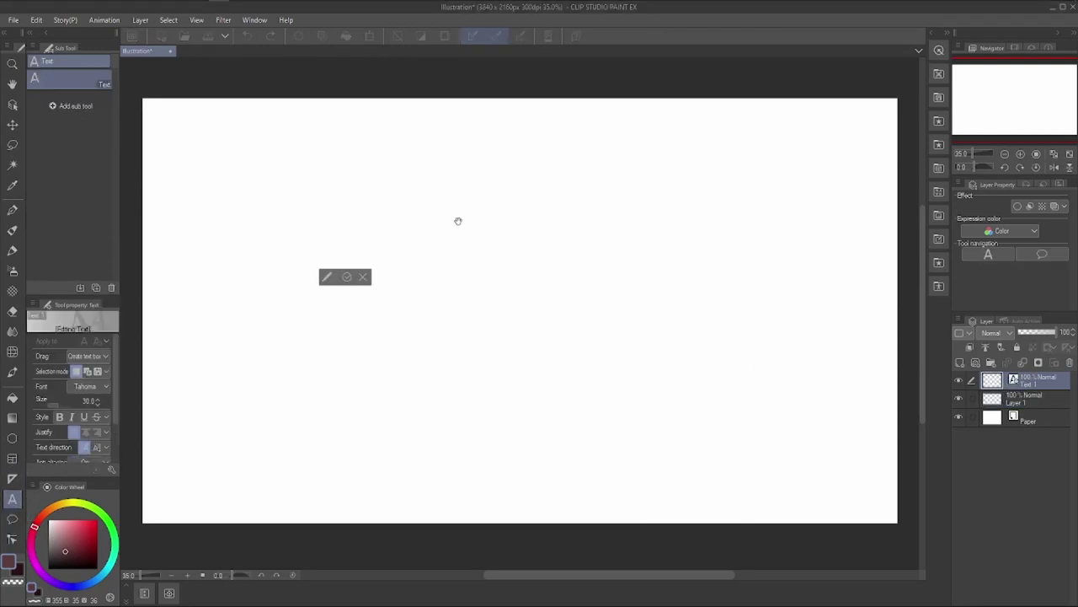
pyautogui.write('hello')
pyautogui.click(366, 278)
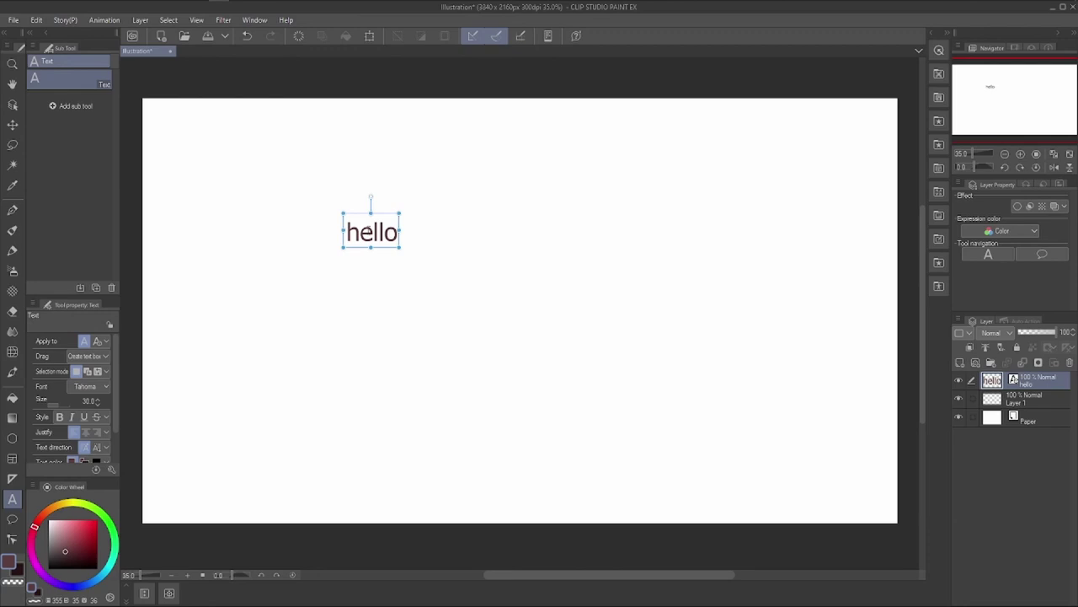
# Insert "zzz" in front of the existing text so it reads "zzzhello", and commit the edit.
pyautogui.click(372, 232)
pyautogui.click(345, 231)
pyautogui.write('z')
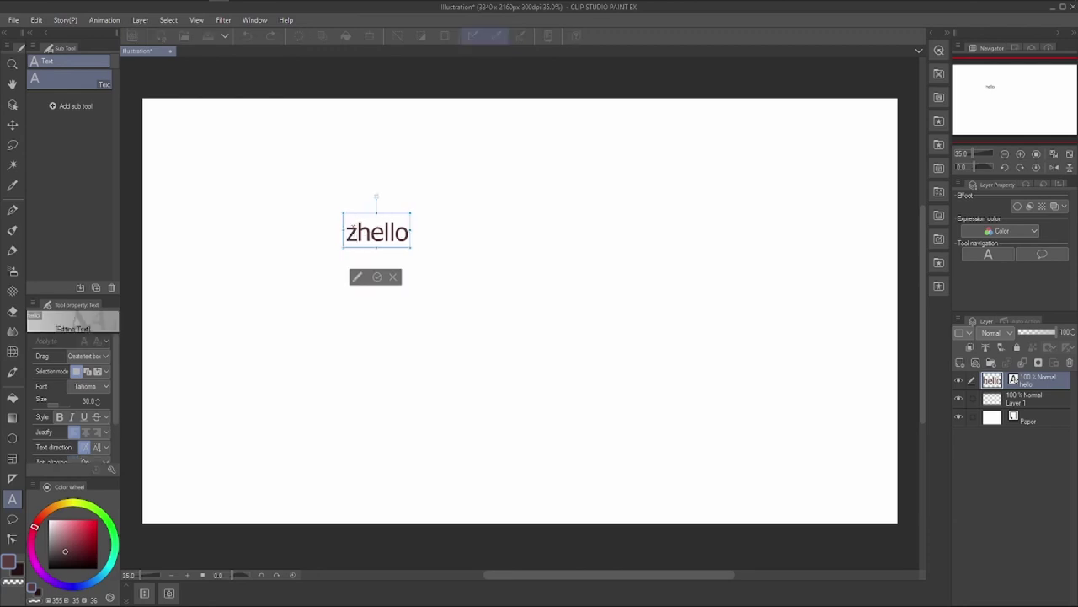
pyautogui.write('zz')
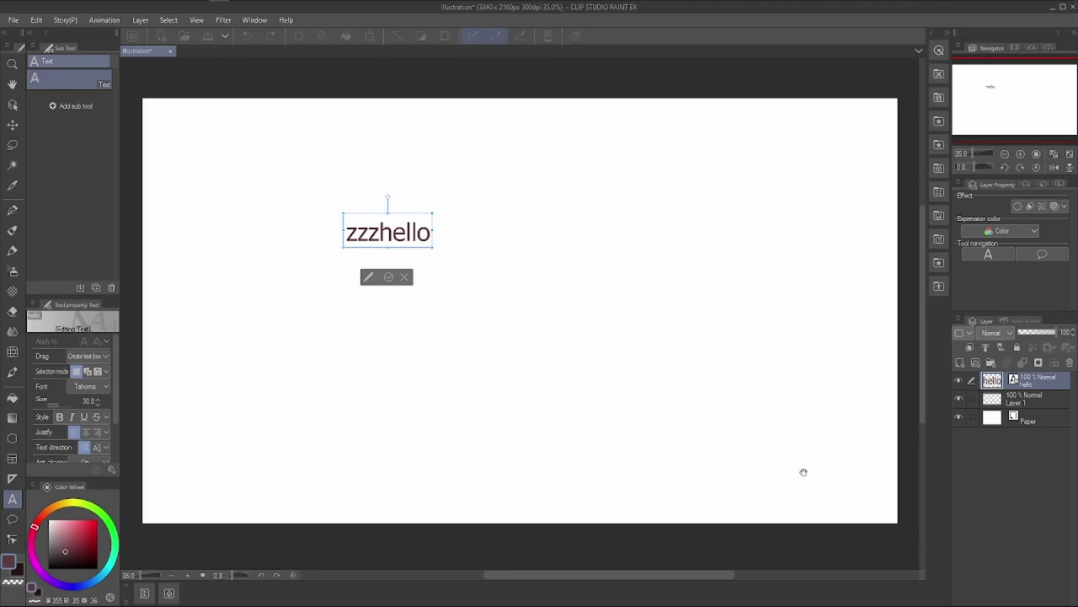
pyautogui.click(983, 379)
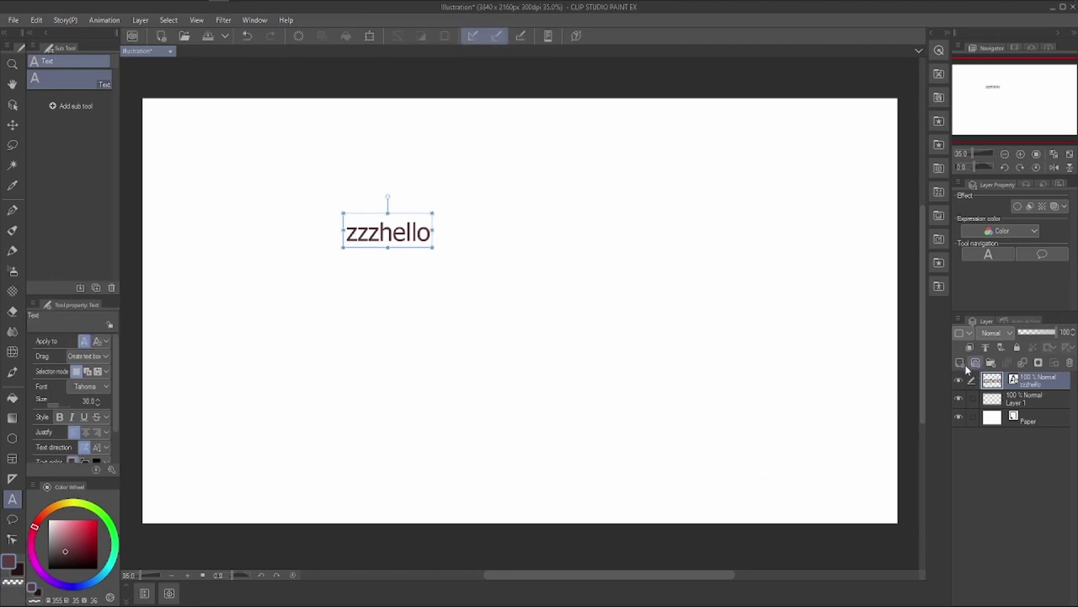
# Add a new raster layer above the text layer and rasterize the zzzhello text layer.
pyautogui.click(961, 363)
pyautogui.click(1034, 397)
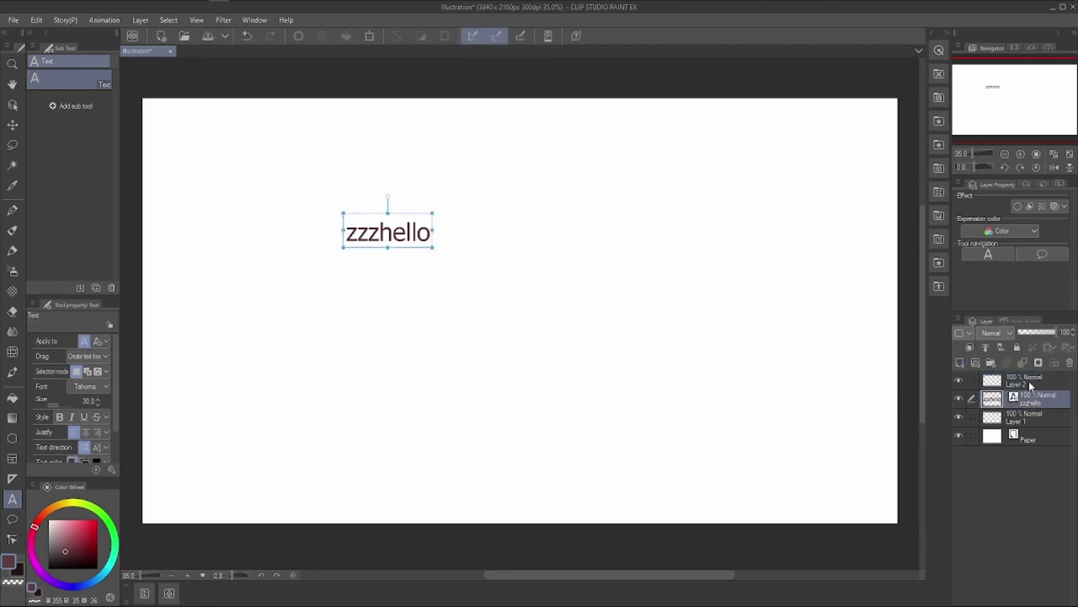
pyautogui.rightClick(1021, 383)
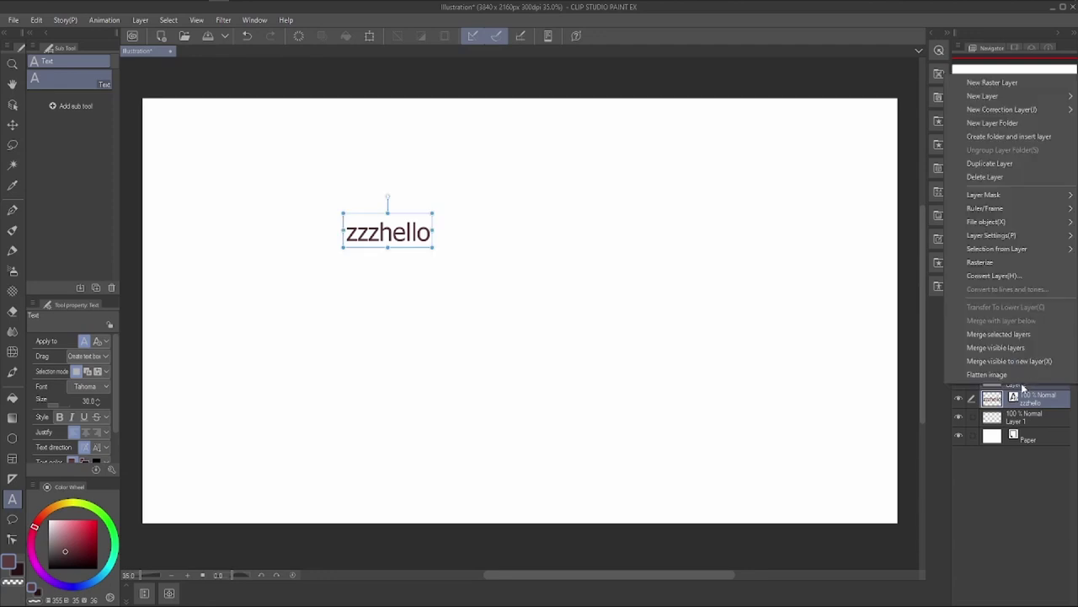
pyautogui.click(981, 262)
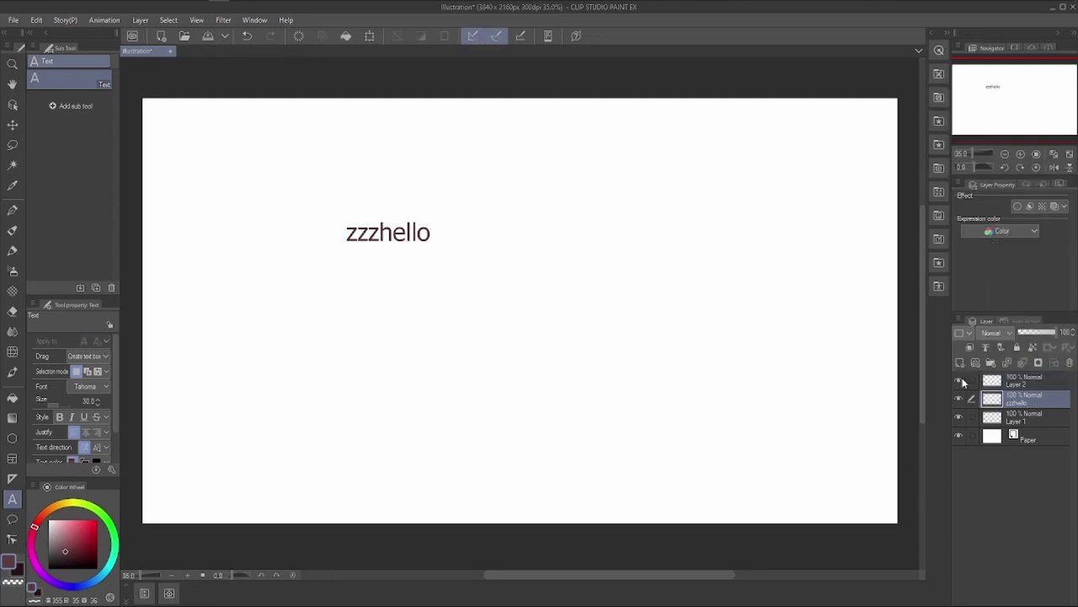
# Try scaling the rasterized zzzhello text to 439%, then cancel the scaling and undo the rasterization.
pyautogui.click(369, 35)
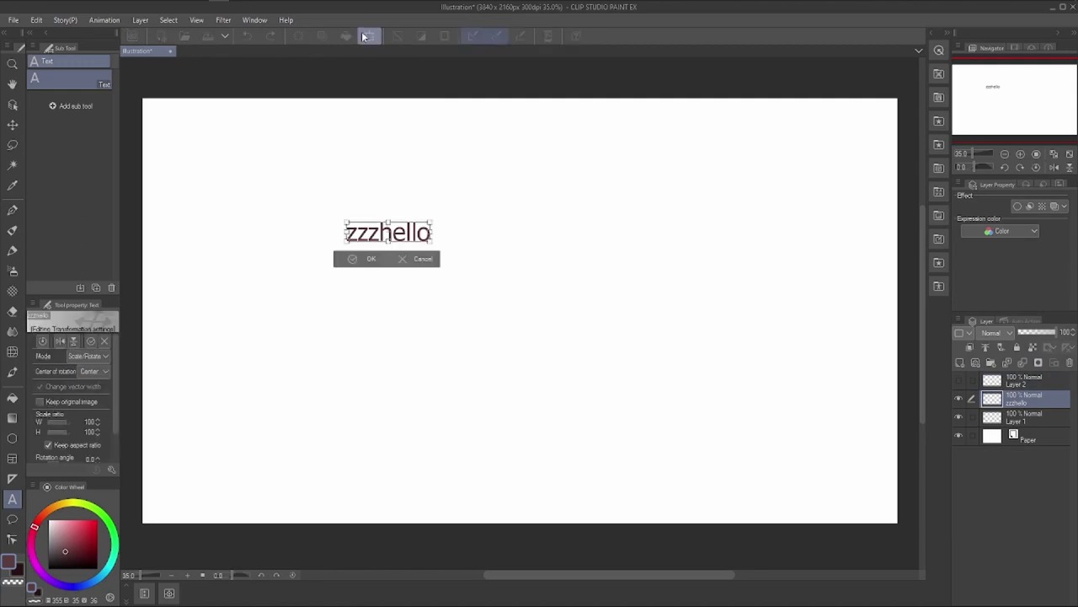
pyautogui.moveTo(435, 244); pyautogui.dragTo(708, 368)
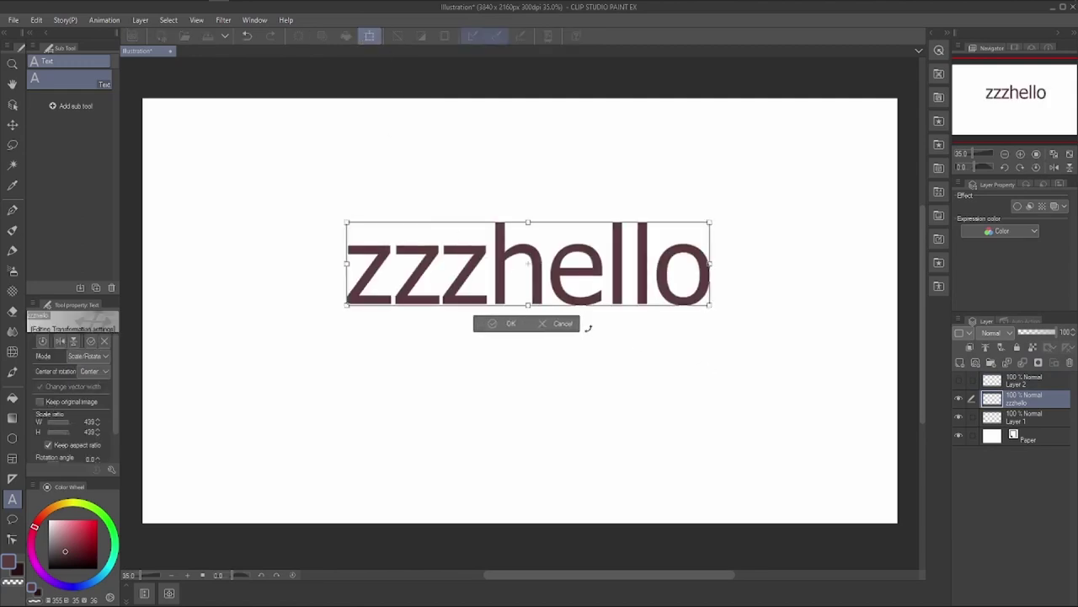
pyautogui.scroll(1, 580, 230)
pyautogui.scroll(1, 581, 230)
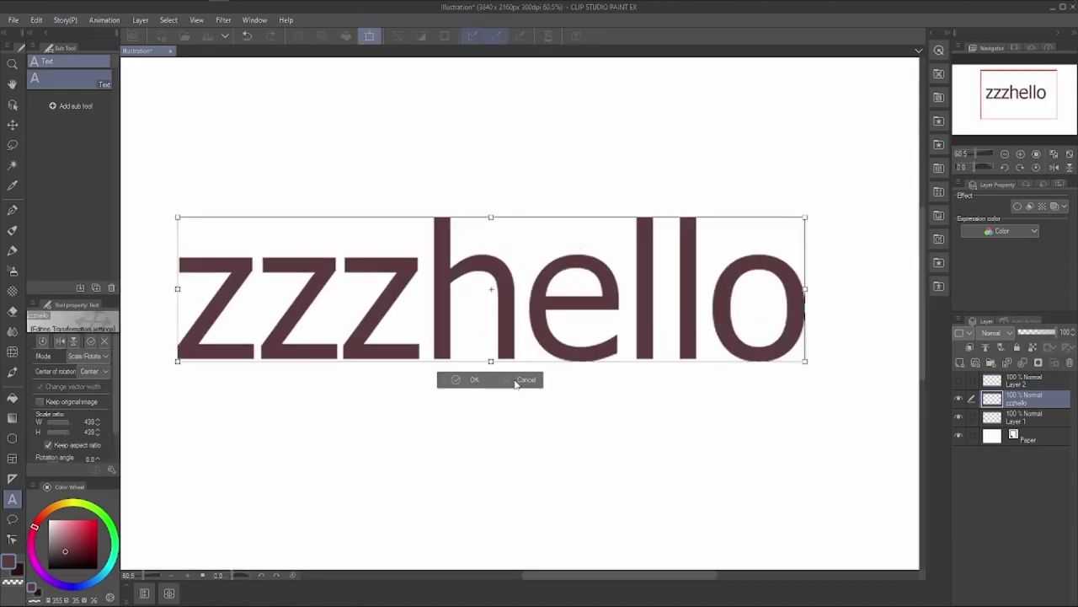
pyautogui.click(523, 380)
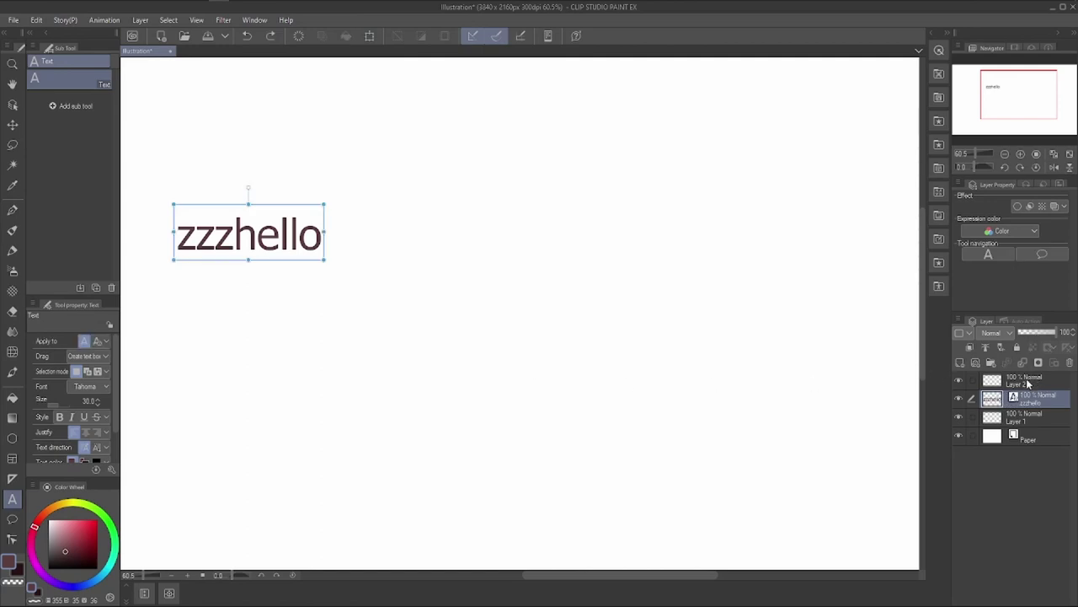
# Delete the empty Layer 2 above the zzzhello text layer.
pyautogui.click(1026, 380)
pyautogui.click(1070, 362)
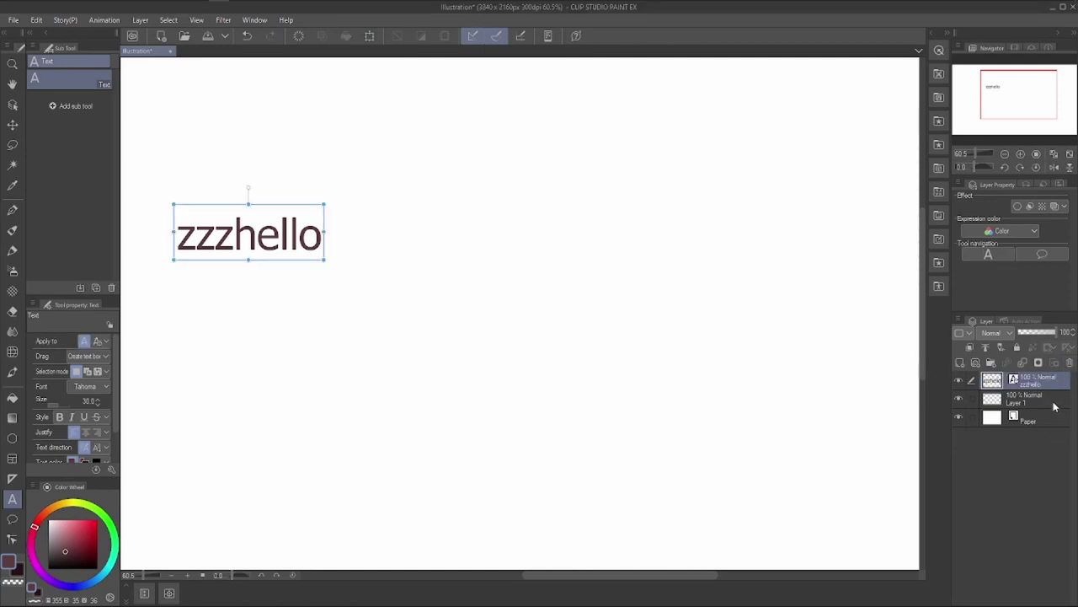
# Examine the font list and the justification, text direction and other Text tool options for the zzzhello text.
pyautogui.scroll(-1, 424, 450)
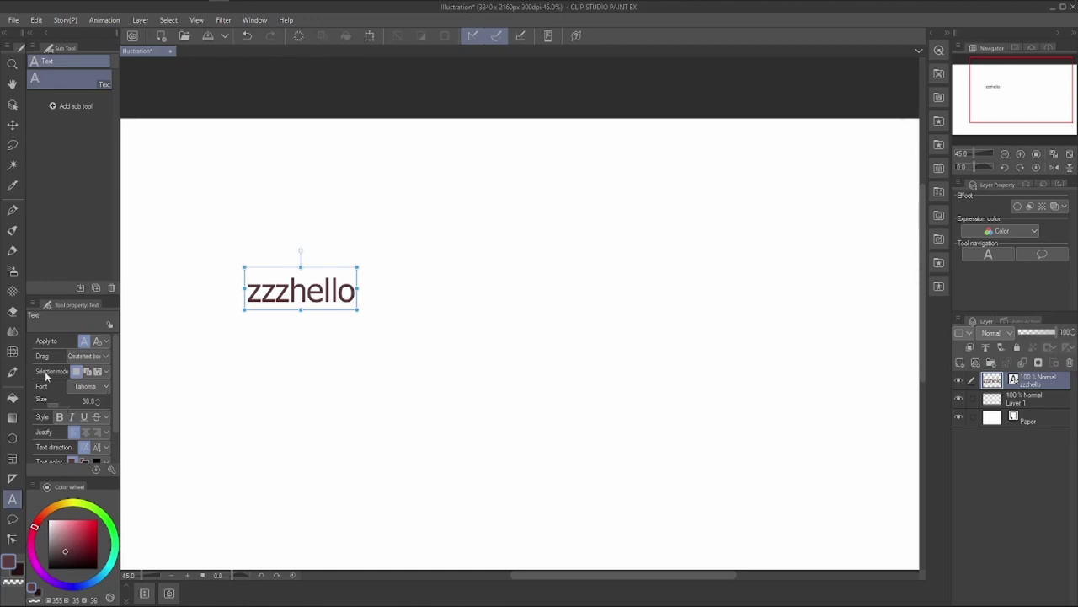
pyautogui.click(105, 386)
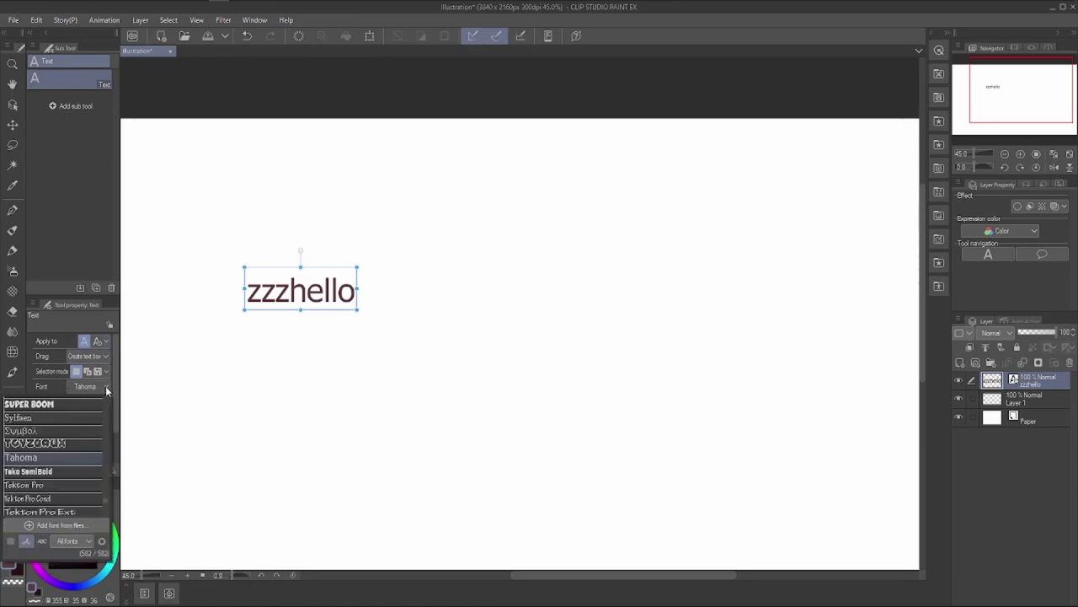
pyautogui.click(105, 386)
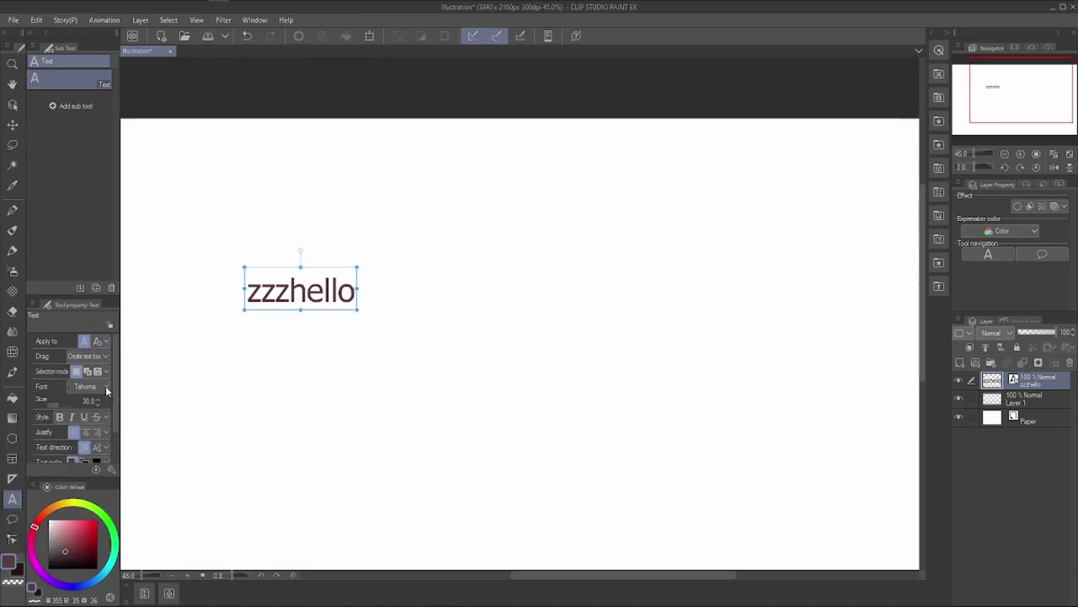
pyautogui.click(85, 432)
pyautogui.click(97, 433)
pyautogui.click(279, 292)
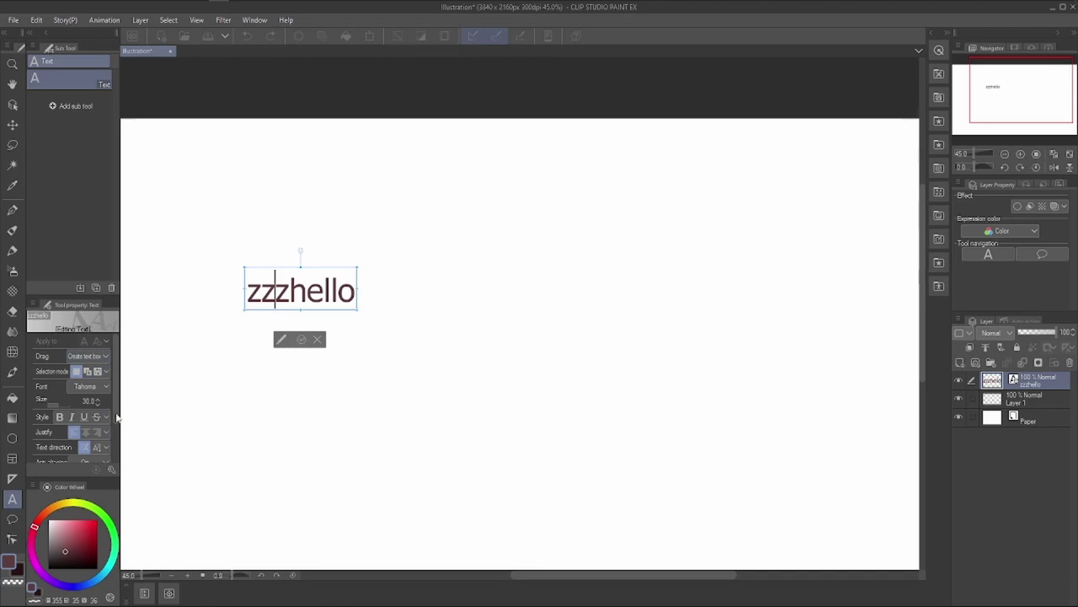
pyautogui.scroll(-2, 115, 433)
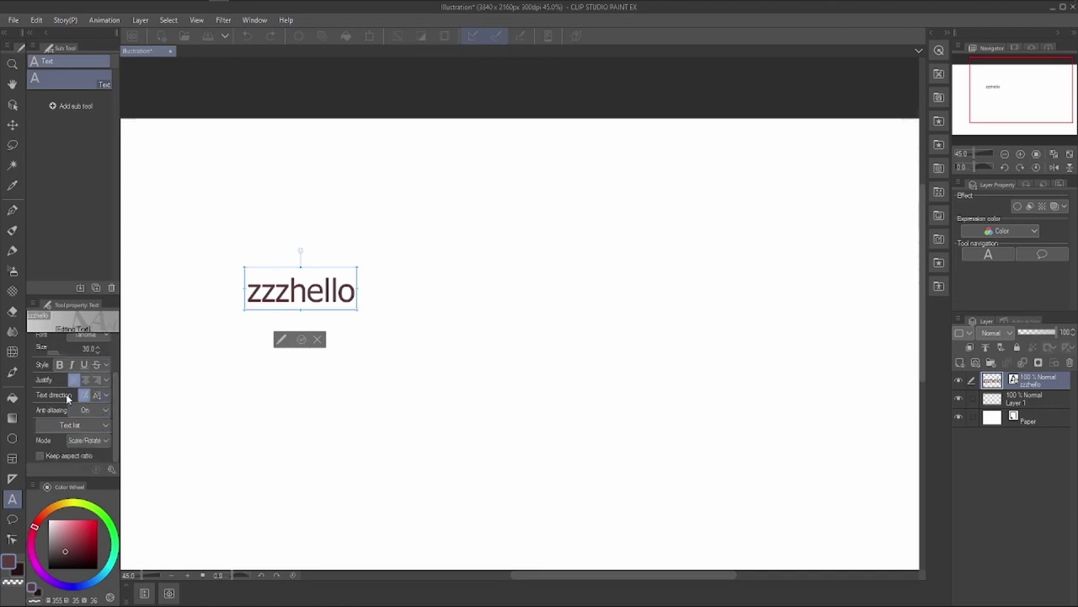
pyautogui.click(319, 340)
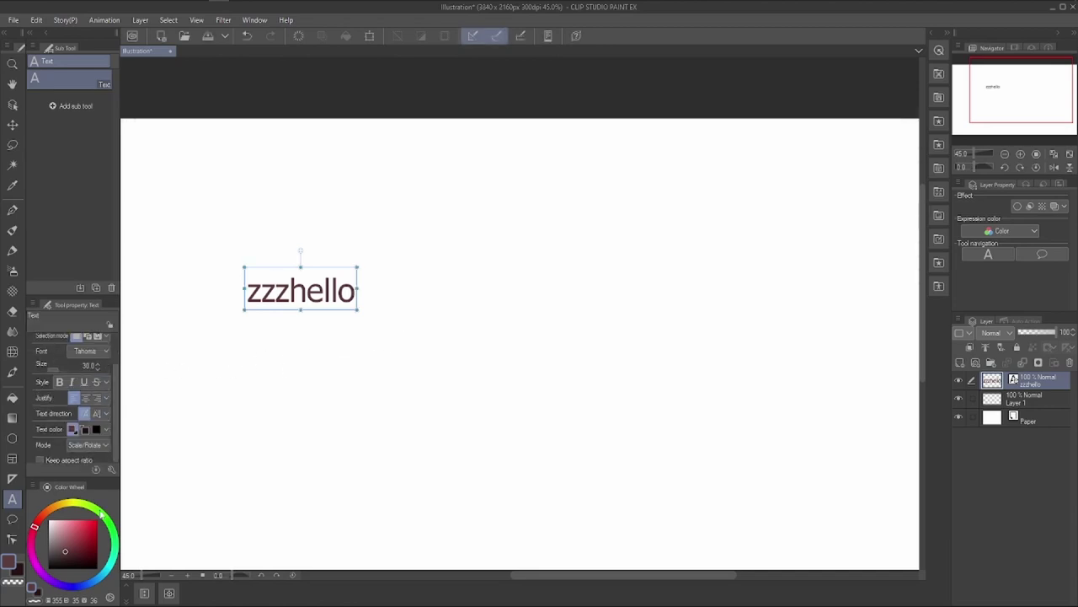
# Switch to the Rounded balloon tool and delete the zzzhello text layer.
pyautogui.click(12, 519)
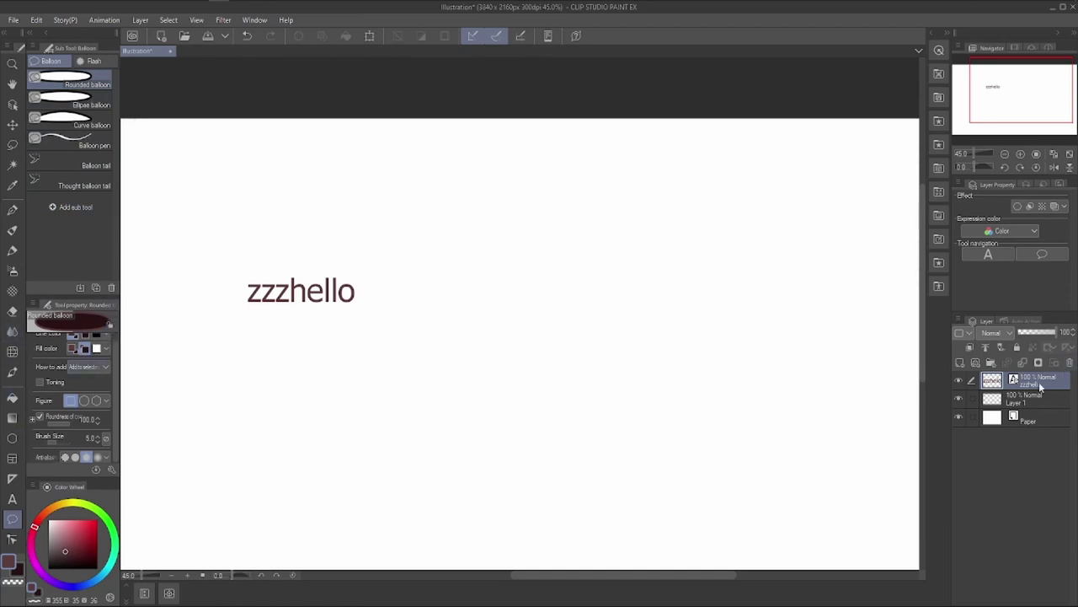
pyautogui.click(1069, 364)
pyautogui.click(549, 229)
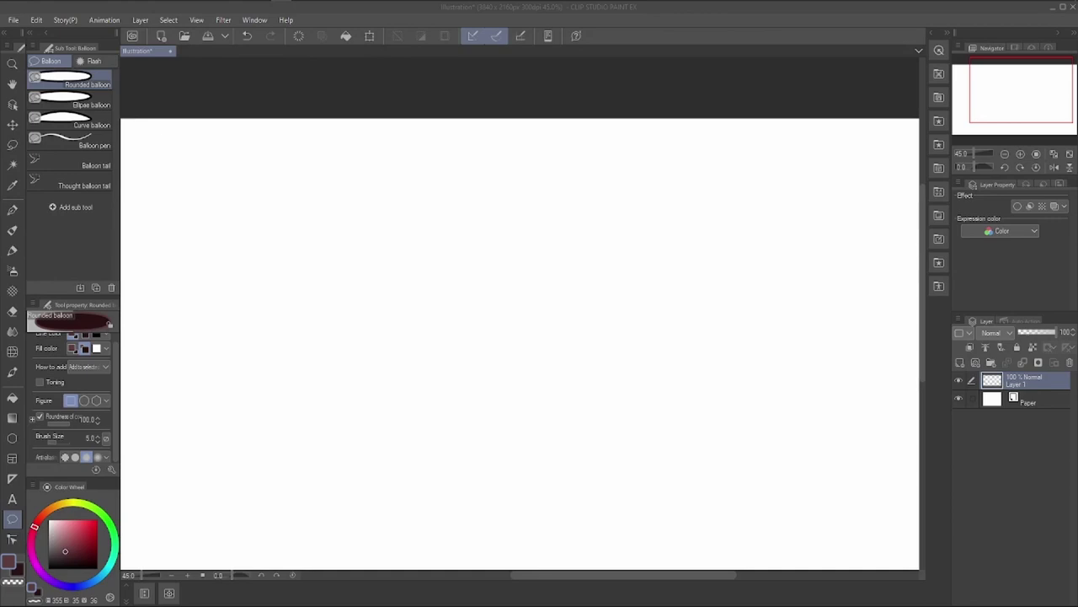
# Select the G-pen, return from the auto actions to the layer list and add a new raster layer above Paper.
pyautogui.click(13, 210)
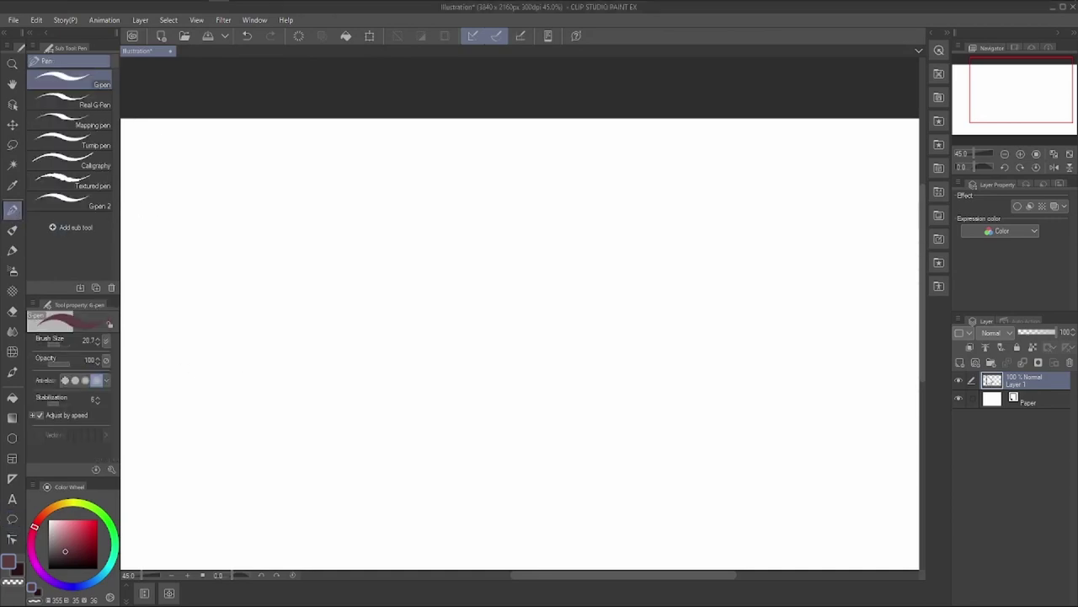
pyautogui.click(1022, 321)
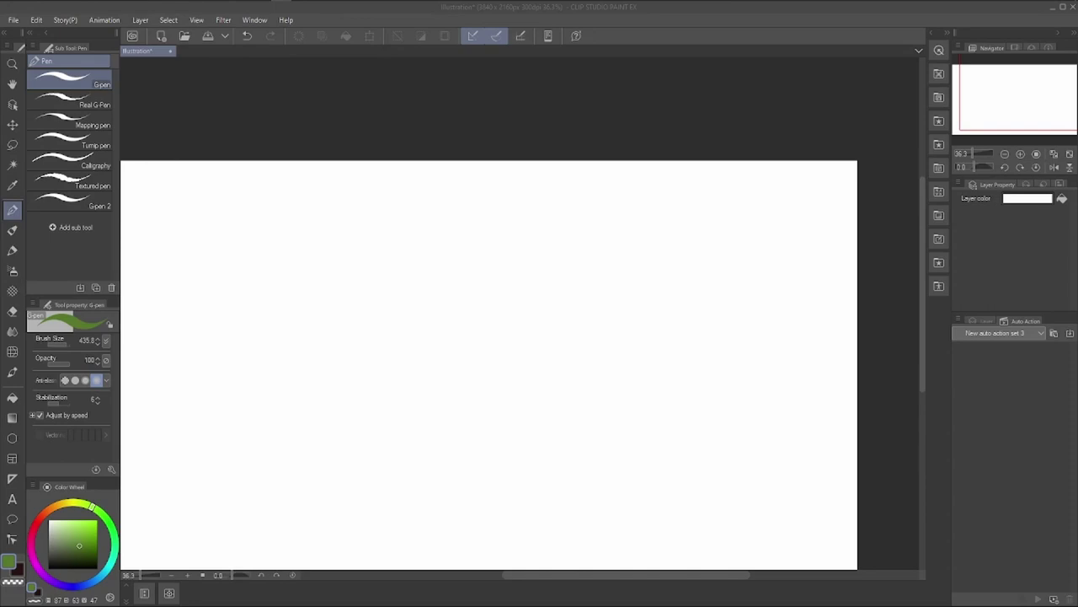
pyautogui.click(977, 321)
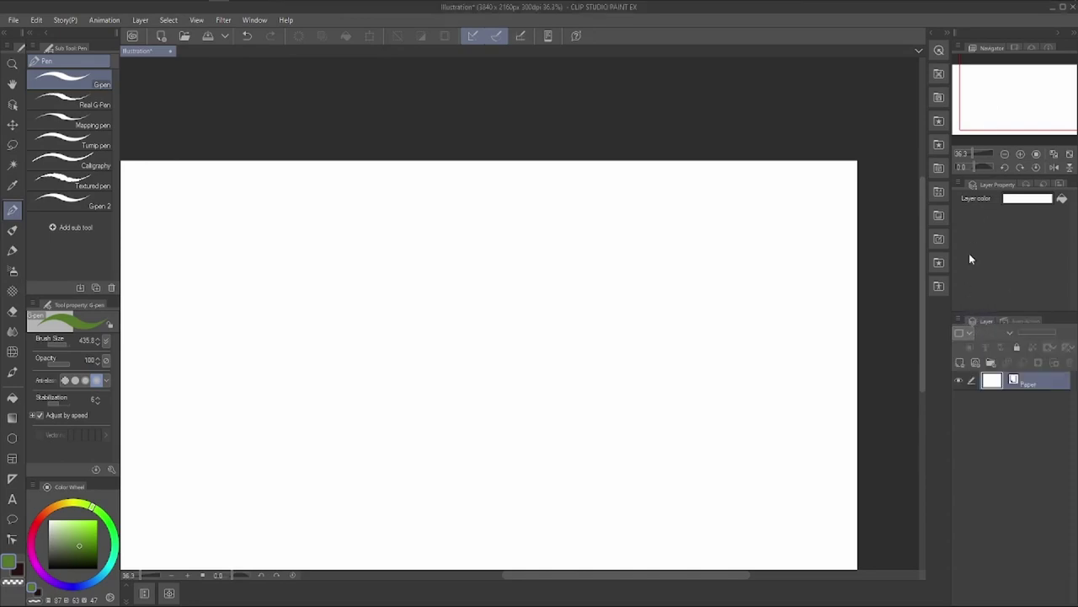
pyautogui.click(960, 363)
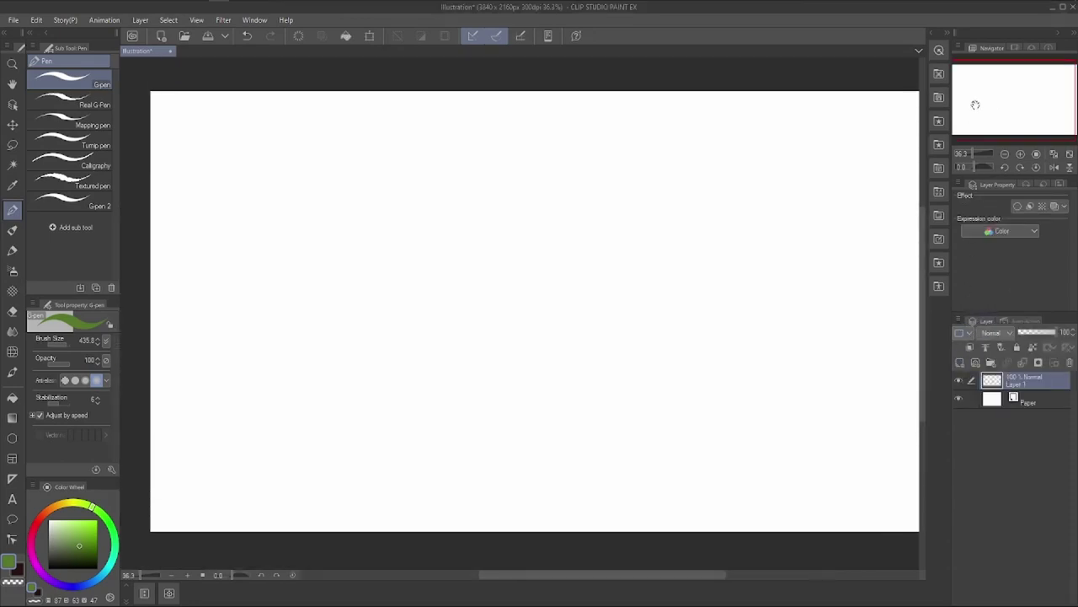
# Draw a filled green circle in the canvas's left part with the Ellipse figure tool.
pyautogui.click(11, 438)
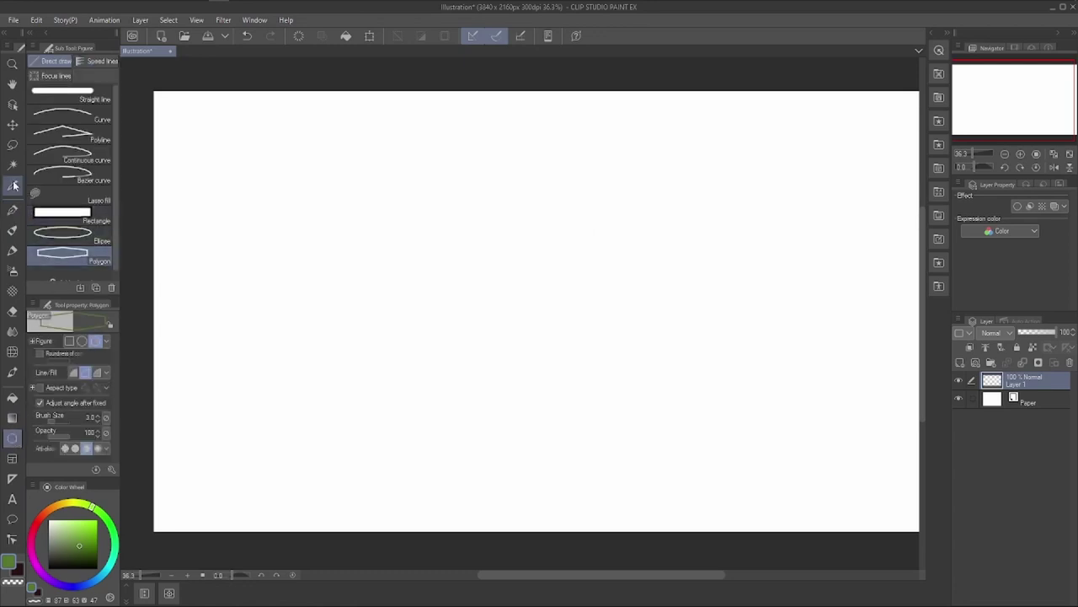
pyautogui.click(61, 234)
pyautogui.moveTo(432, 173); pyautogui.dragTo(240, 355)
pyautogui.click(267, 337)
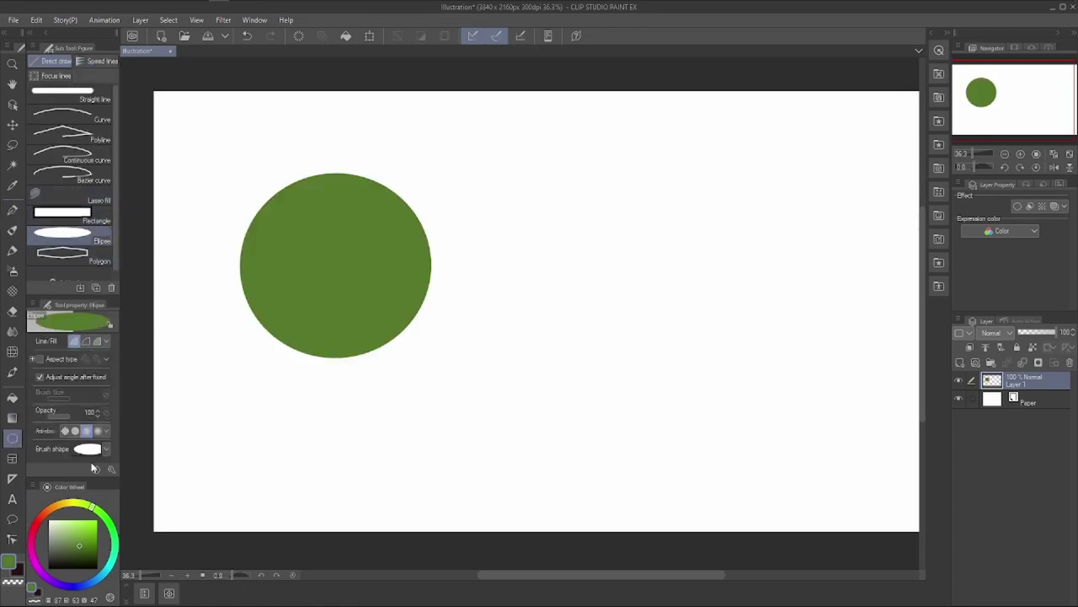
# Draw two light green filled ellipses, a small one inside the dark green circle and a larger one overlapping its lower-right edge.
pyautogui.click(74, 524)
pyautogui.moveTo(391, 193); pyautogui.dragTo(308, 263)
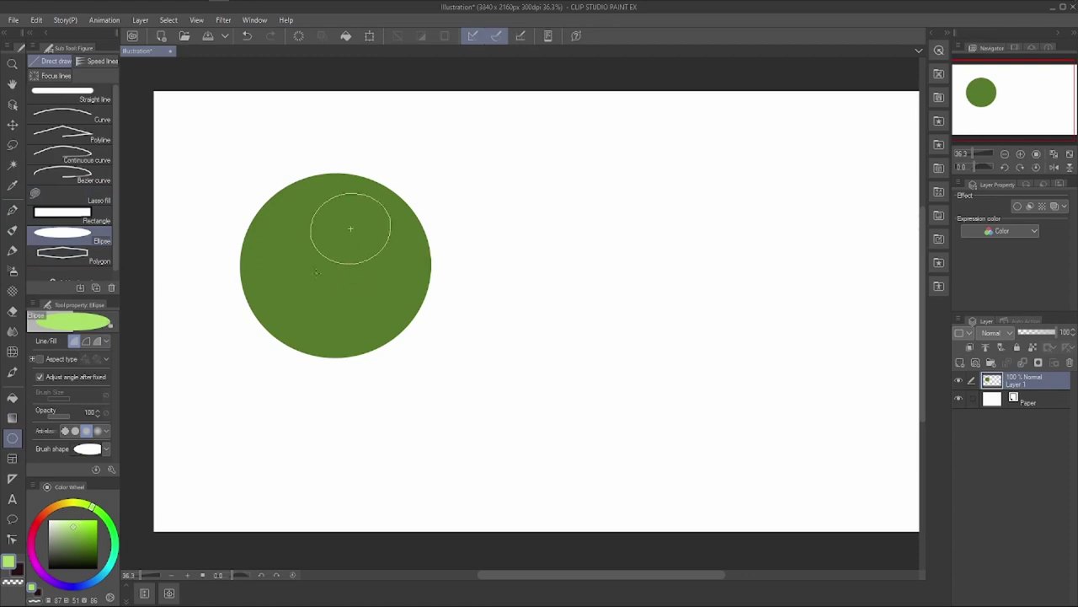
pyautogui.click(310, 265)
pyautogui.moveTo(440, 256); pyautogui.dragTo(361, 381)
pyautogui.click(324, 374)
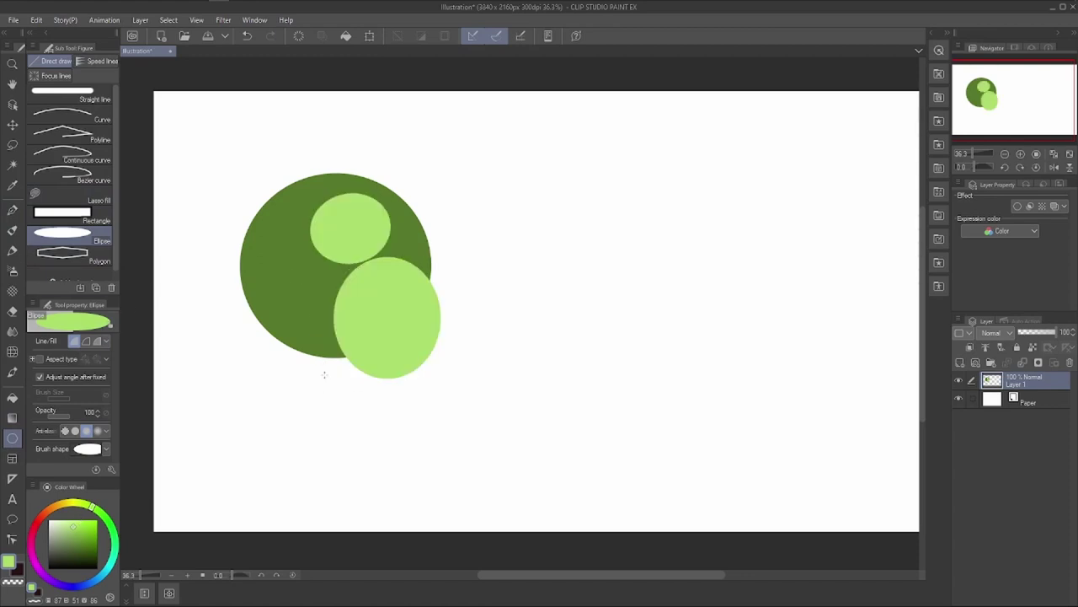
# Draw a medium green ellipse at the circle's lower-left edge and a pale cream ellipse over its left edge.
pyautogui.click(85, 537)
pyautogui.moveTo(357, 328)
pyautogui.mouseDown()
pyautogui.moveTo(279, 429)
pyautogui.moveTo(256, 419)
pyautogui.mouseUp()
pyautogui.click(256, 417)
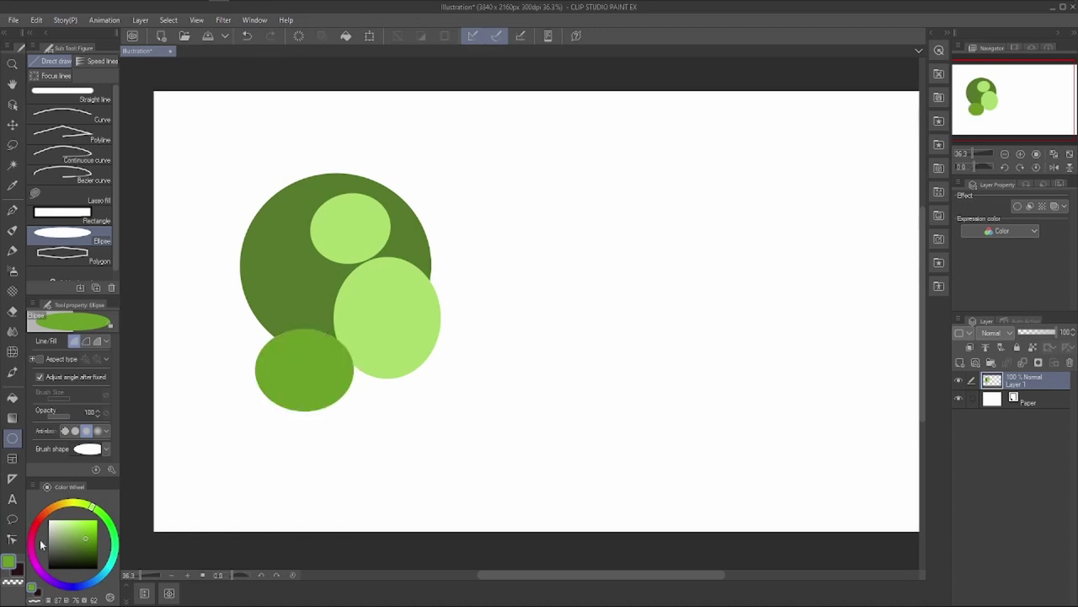
pyautogui.click(59, 504)
pyautogui.click(65, 519)
pyautogui.moveTo(271, 224); pyautogui.dragTo(179, 326)
pyautogui.click(179, 325)
# Paint a large brown blob below the cream ellipse with the G-pen at brush size 724.3.
pyautogui.click(12, 209)
pyautogui.click(86, 532)
pyautogui.click(68, 343)
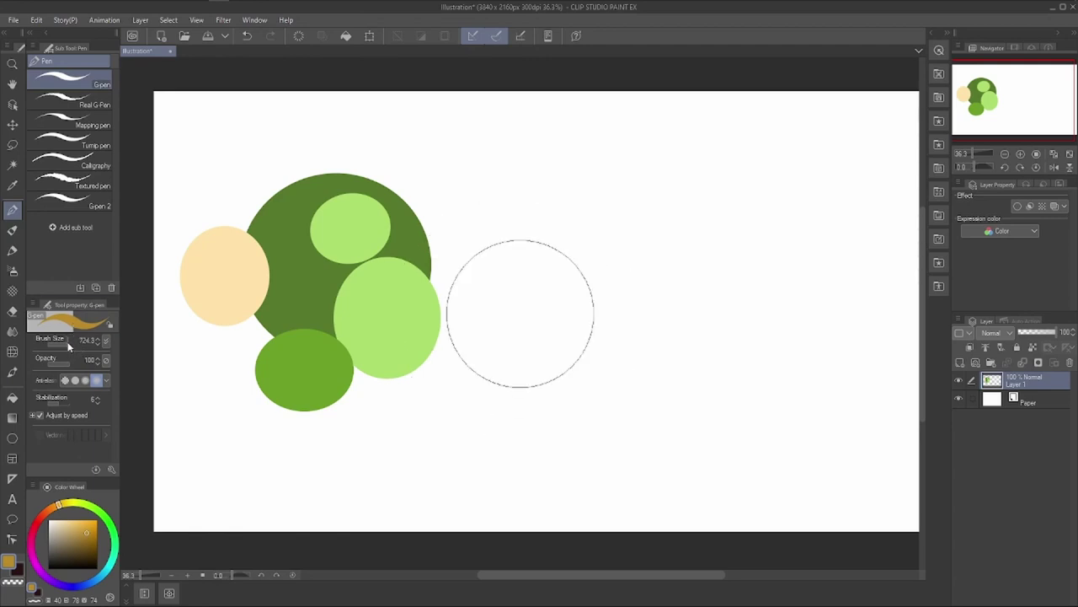
pyautogui.moveTo(223, 354)
pyautogui.mouseDown()
pyautogui.moveTo(233, 337)
pyautogui.moveTo(244, 341)
pyautogui.mouseUp()
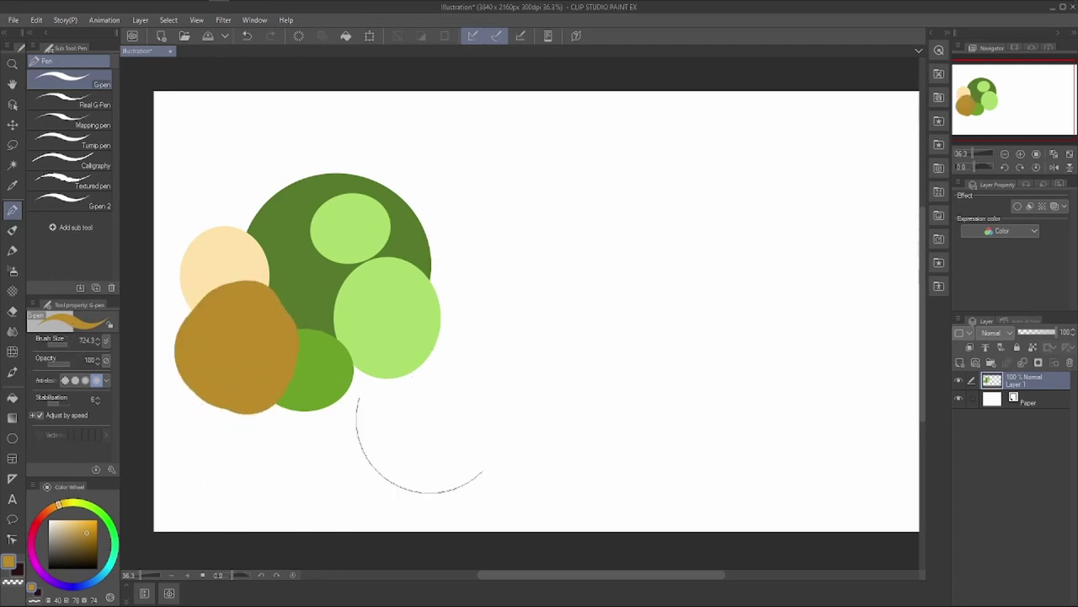
# Dab two round turquoise spots with the G-pen over the cluster's right edge and lower right, redoing the lower one.
pyautogui.click(112, 571)
pyautogui.click(412, 250)
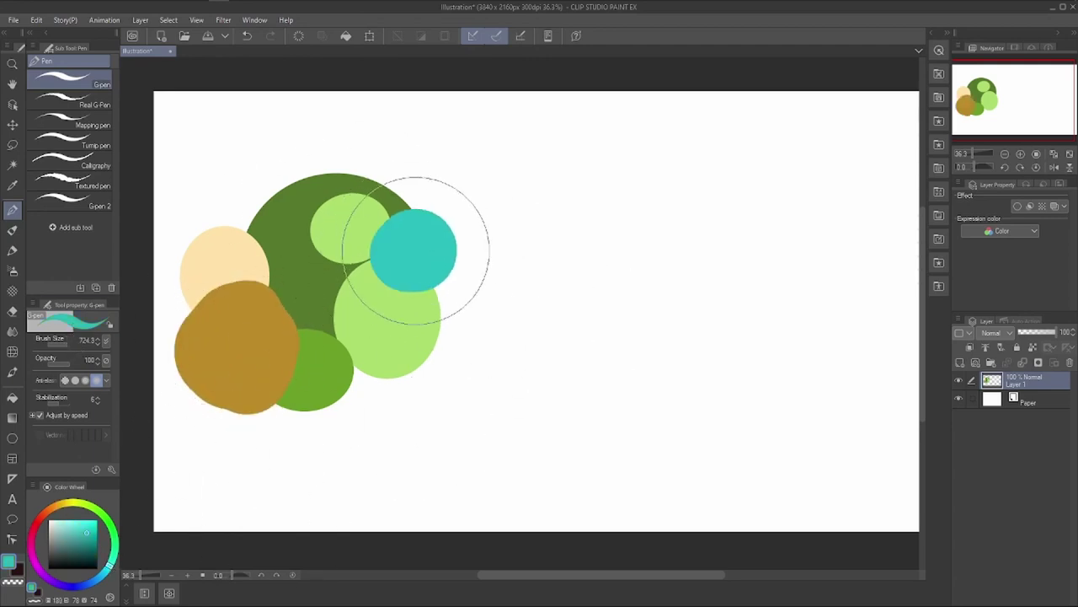
pyautogui.click(363, 388)
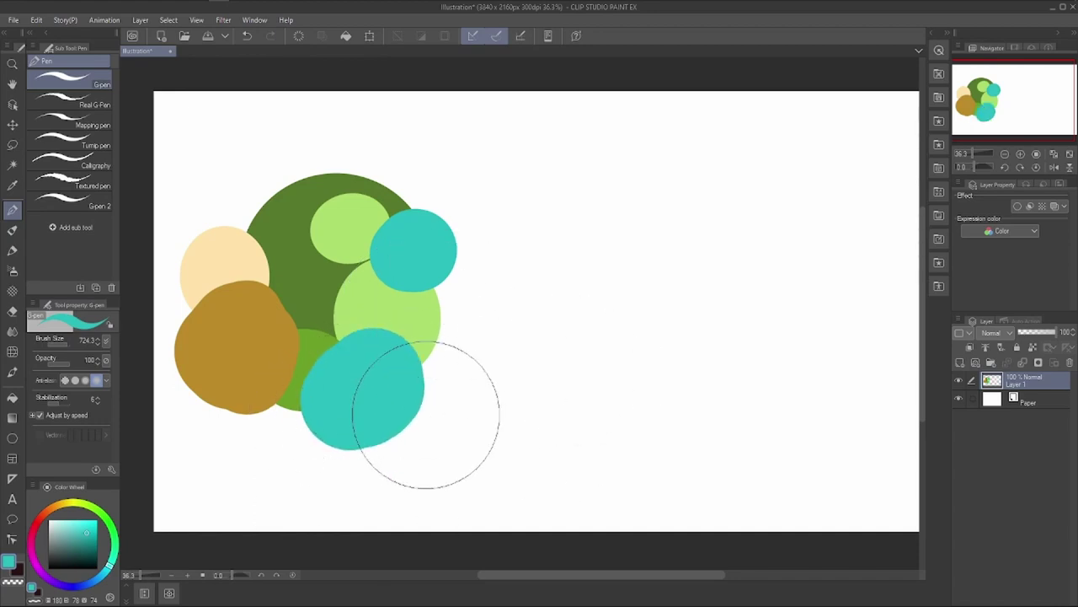
pyautogui.hotkey('ctrl', 'z')
pyautogui.click(375, 379)
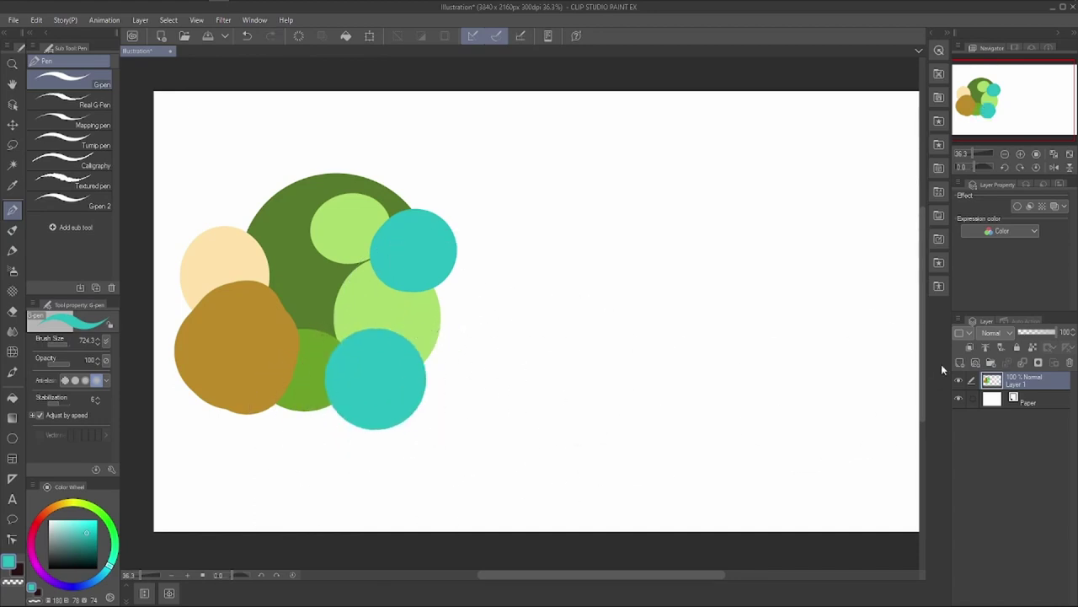
# Show the auto actions, look through the available action sets and switch to the Default set.
pyautogui.click(1020, 322)
pyautogui.click(1014, 334)
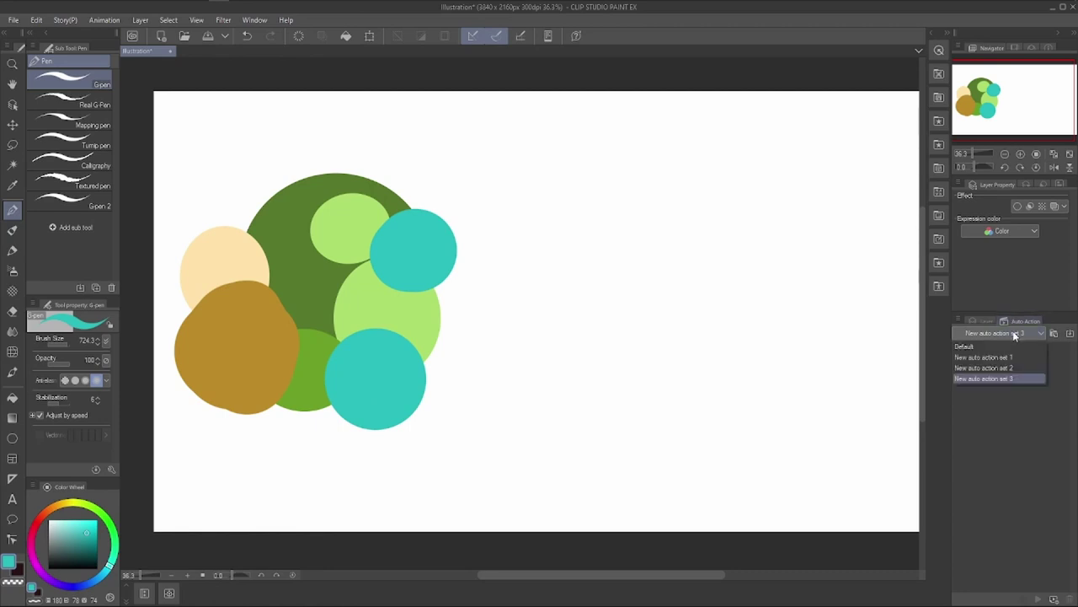
pyautogui.click(1054, 332)
pyautogui.click(1054, 333)
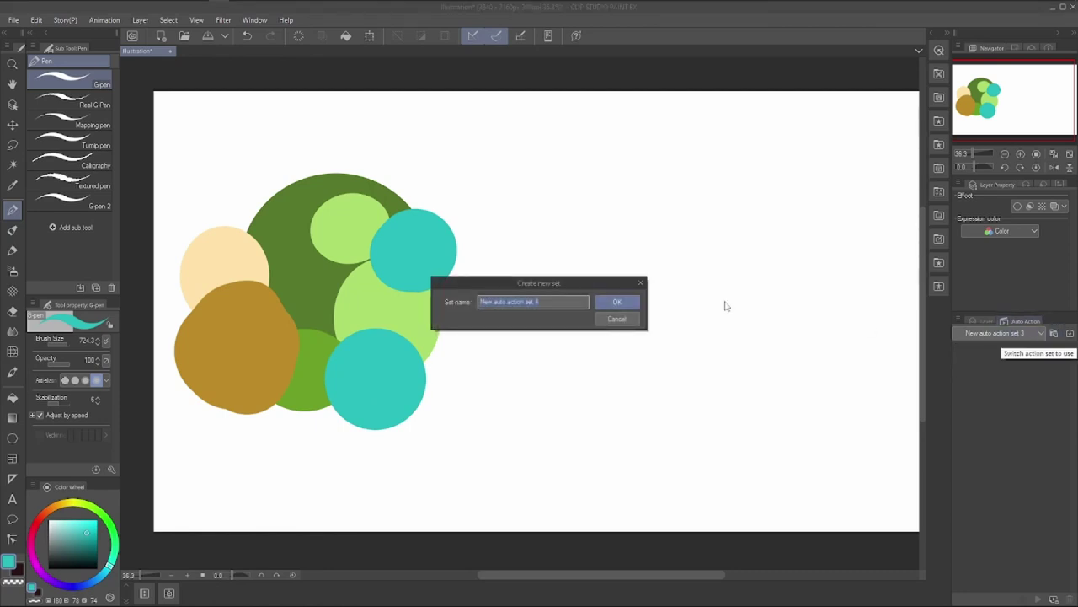
pyautogui.click(624, 318)
pyautogui.click(1016, 335)
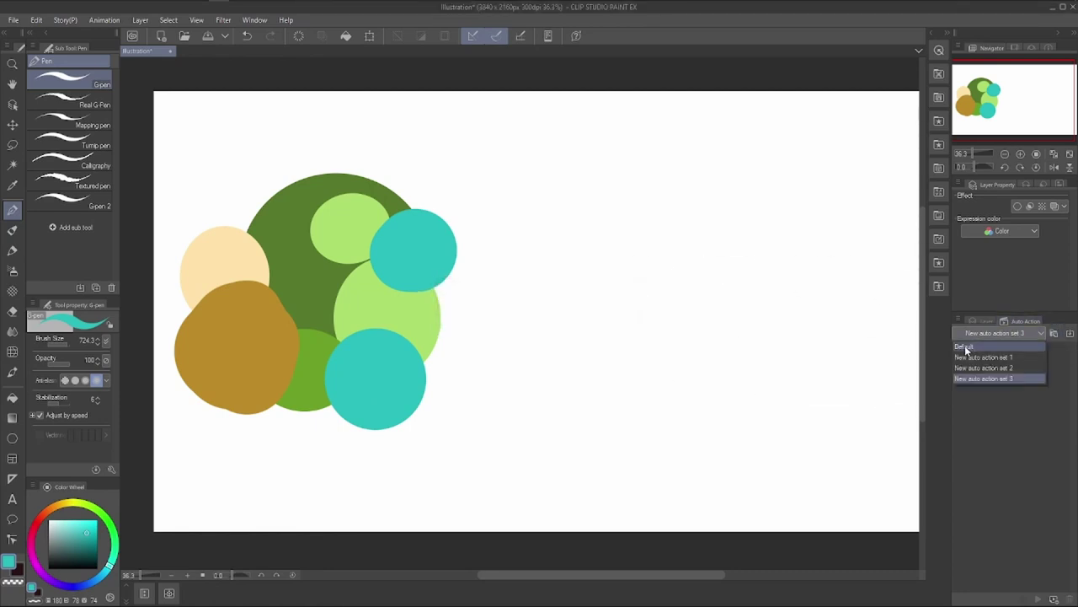
pyautogui.click(965, 346)
pyautogui.click(1043, 334)
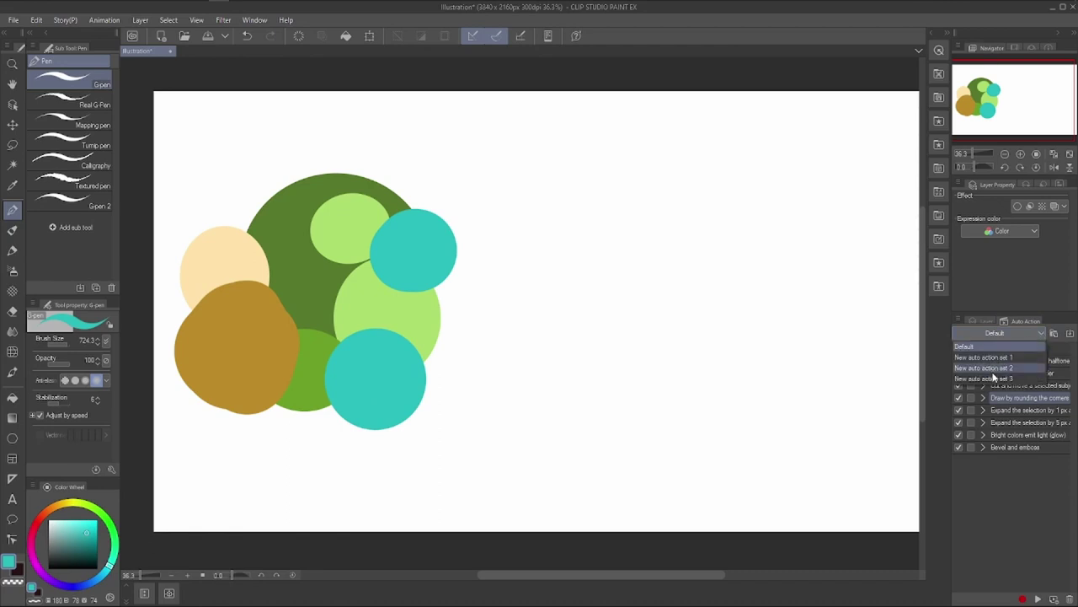
pyautogui.click(1026, 345)
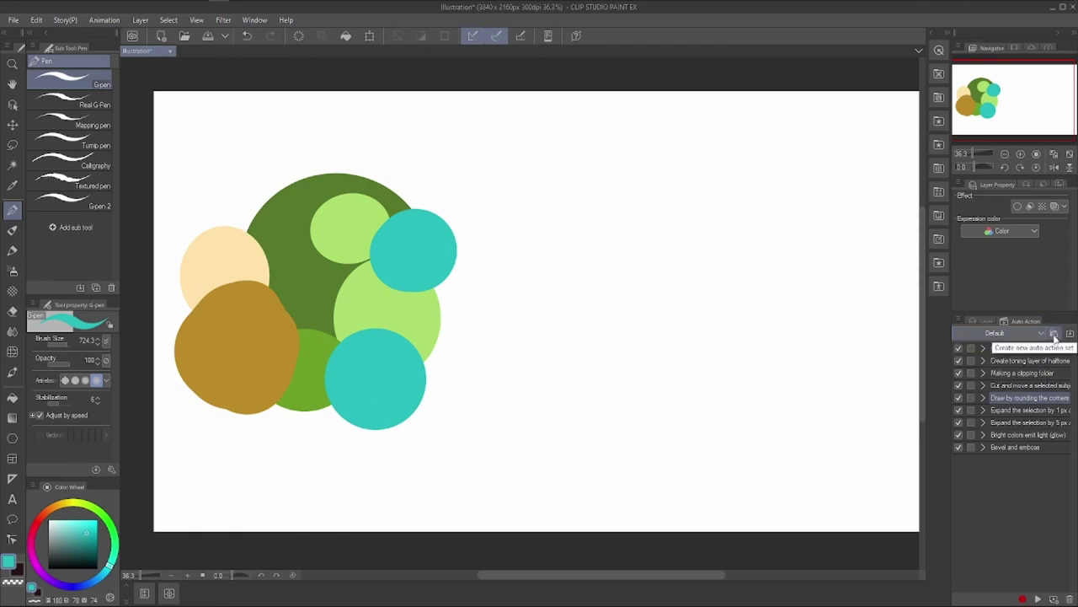
# Create an auto action set named New auto action set 4 and start recording its Auto action 1.
pyautogui.click(1054, 334)
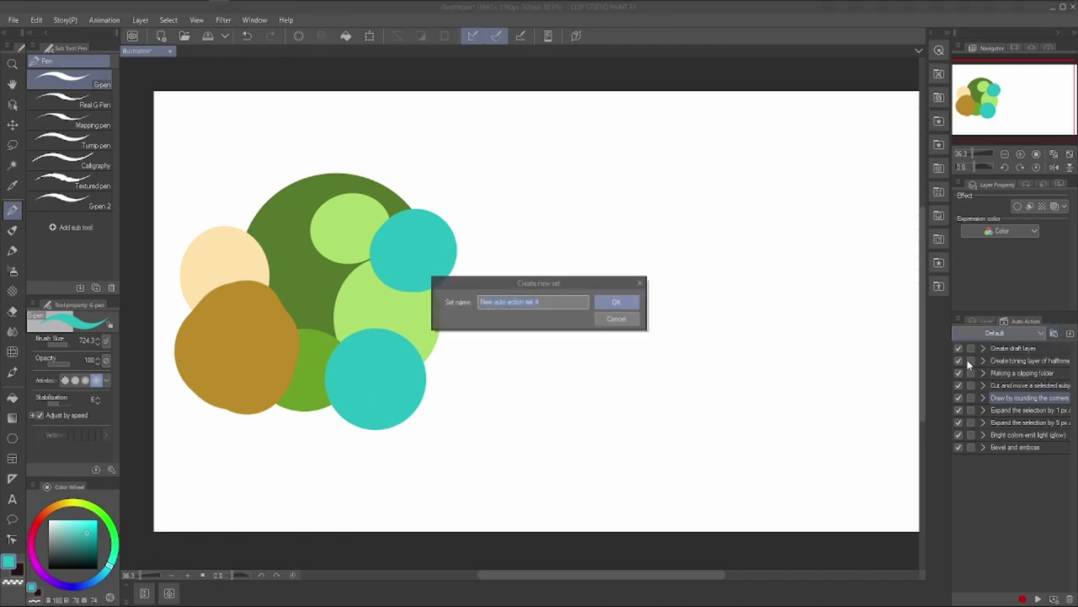
pyautogui.click(616, 304)
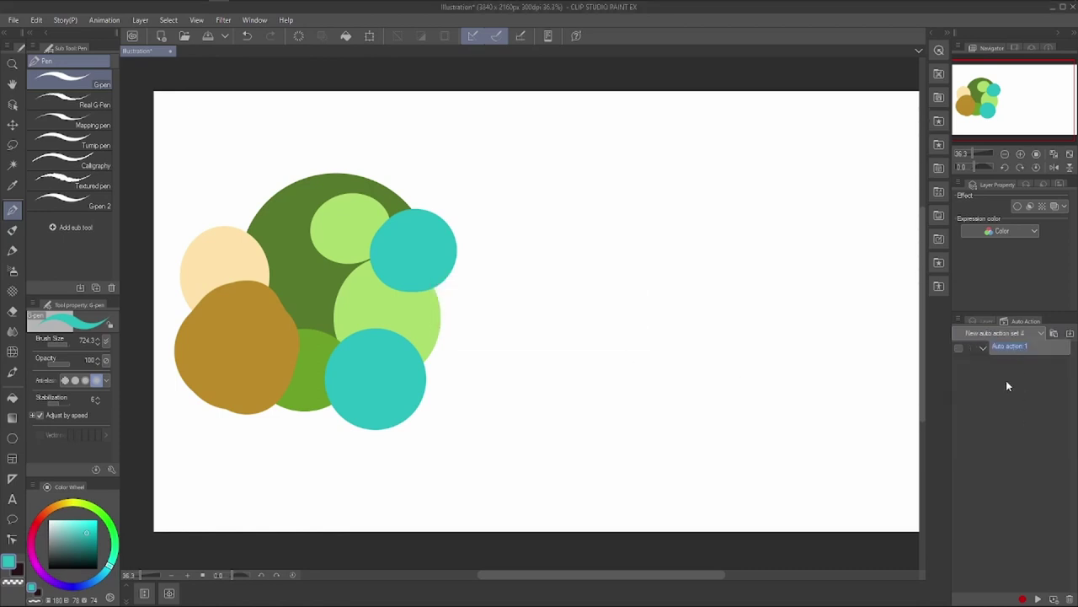
pyautogui.press('Return')
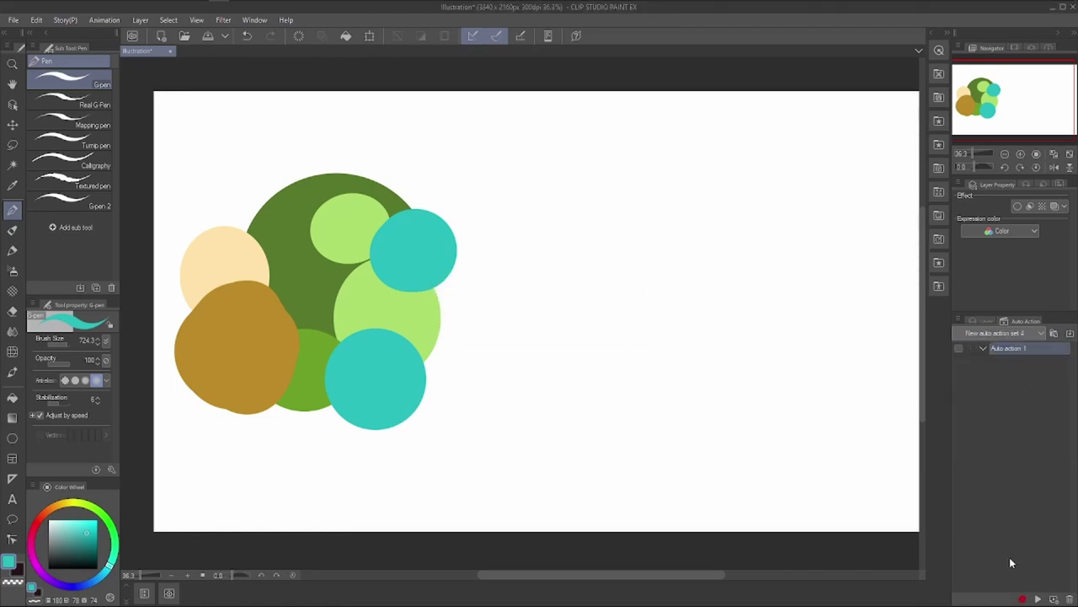
pyautogui.click(1022, 599)
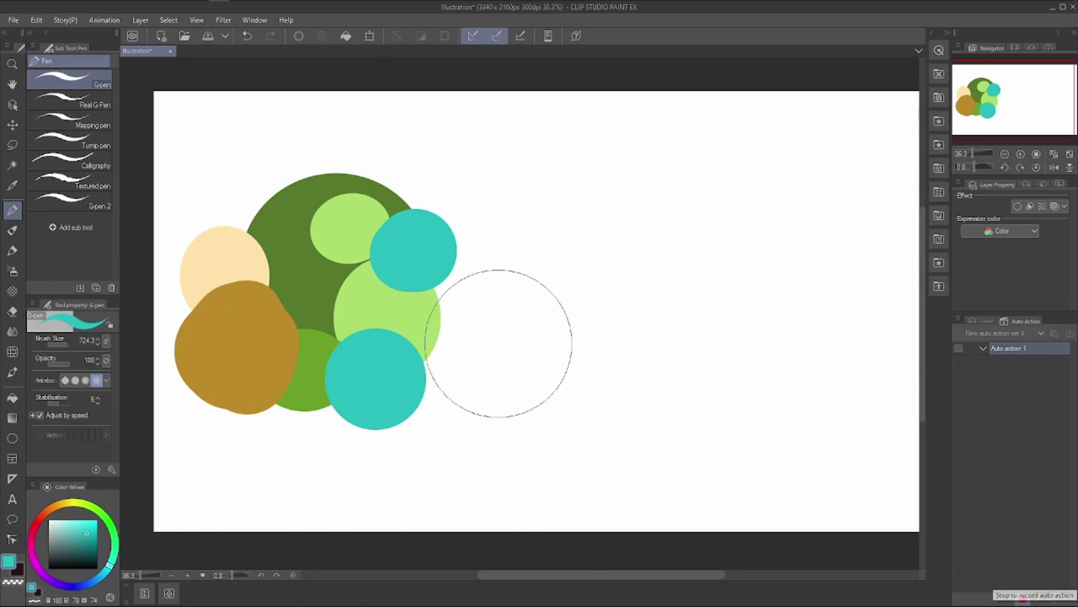
# Apply a Level Correction to the layer, shifting the RGB input sliders to make the colours brighter and more vivid.
pyautogui.click(37, 21)
pyautogui.moveTo(107, 305)
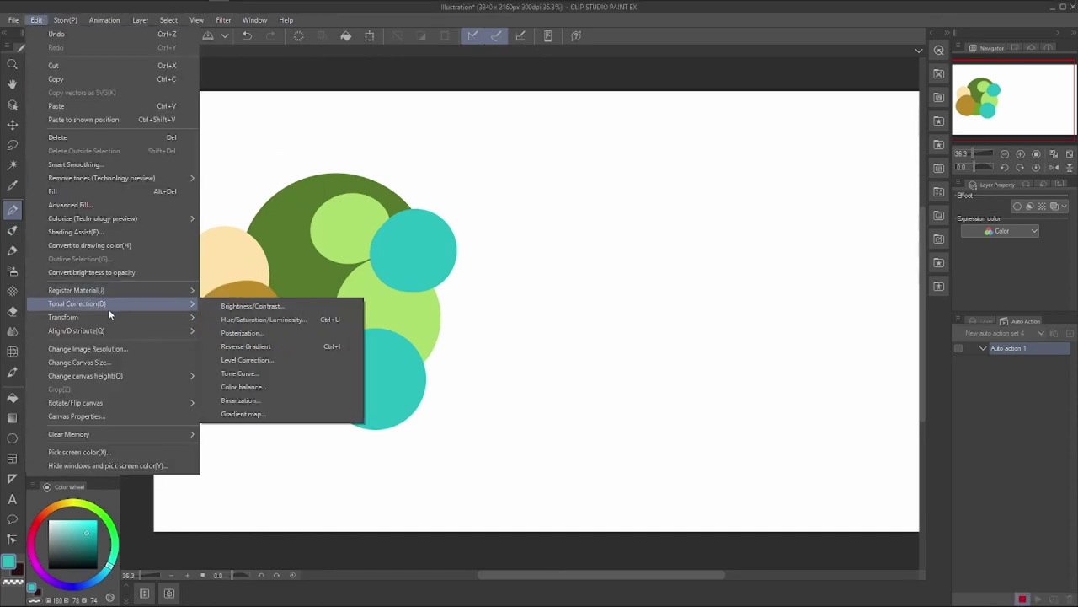
pyautogui.click(245, 361)
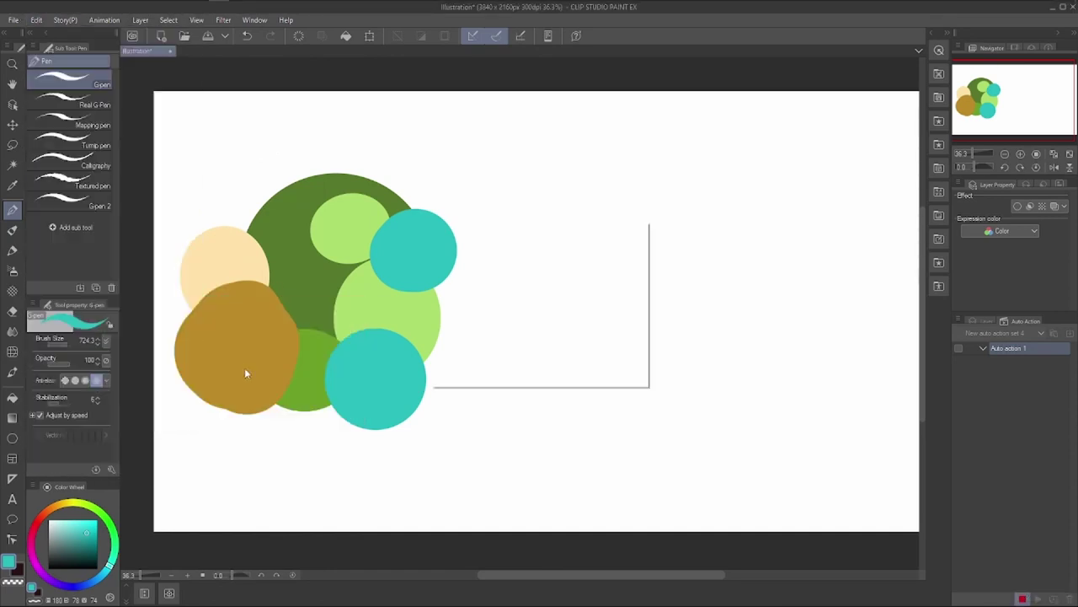
pyautogui.moveTo(445, 344); pyautogui.dragTo(499, 342)
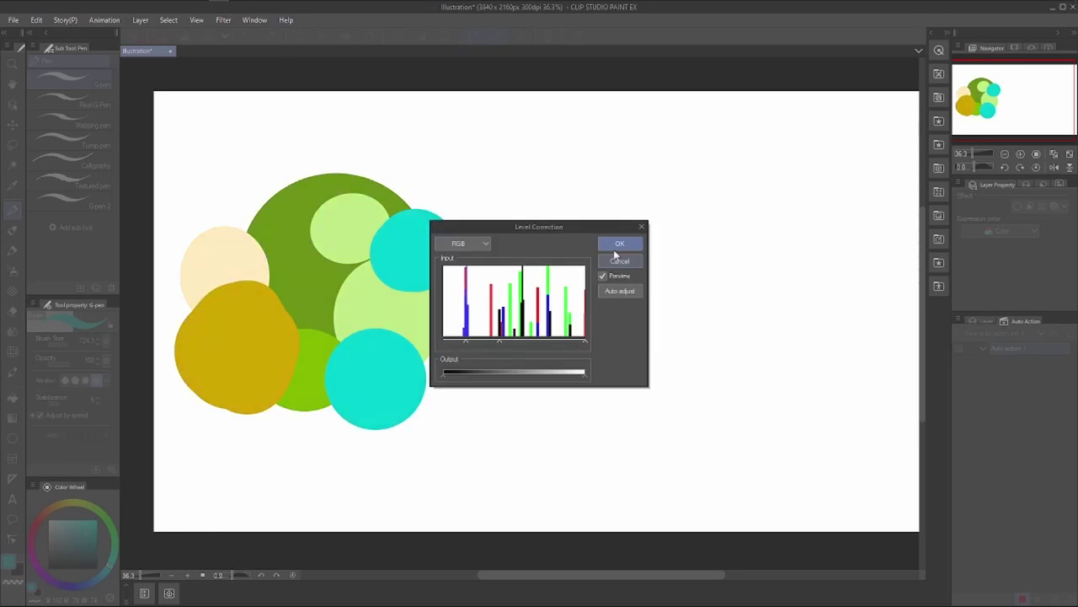
pyautogui.click(619, 244)
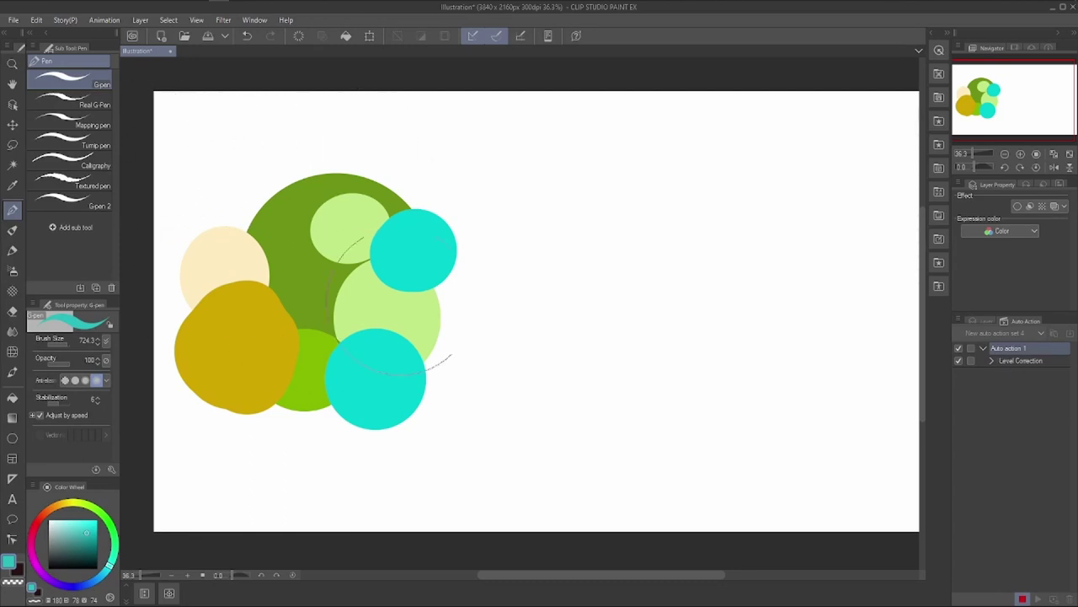
# Skew the painted shapes so that the right side of their bounding box slants downward.
pyautogui.click(37, 20)
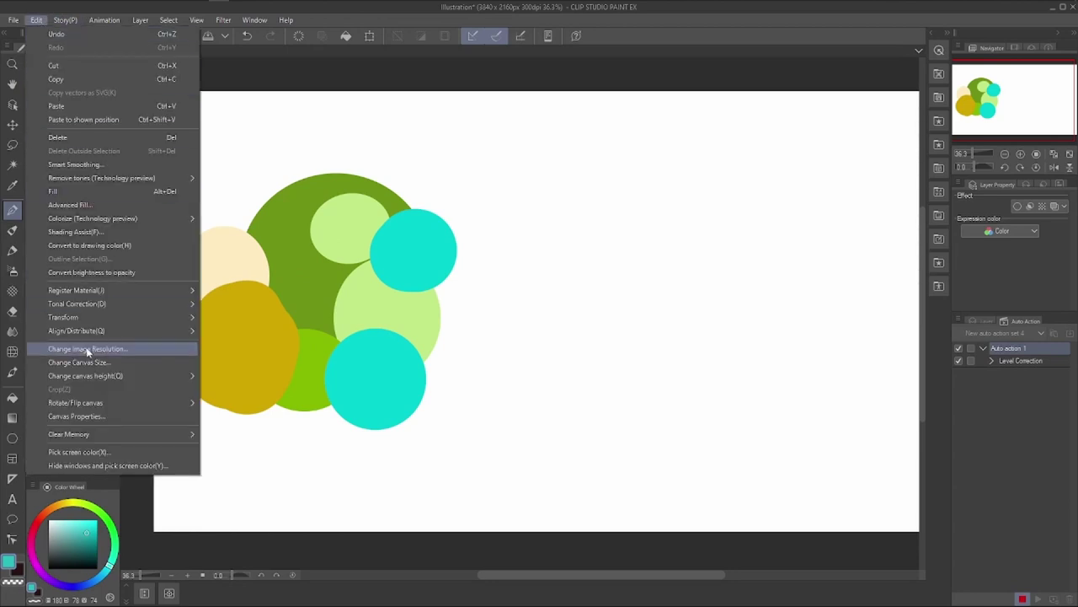
pyautogui.moveTo(83, 316)
pyautogui.click(243, 391)
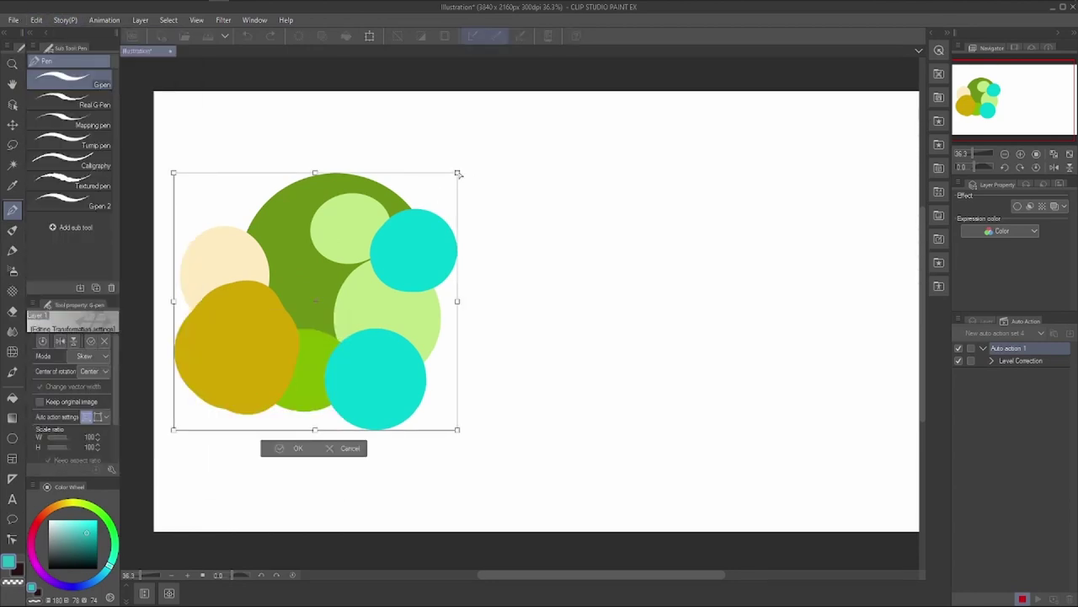
pyautogui.moveTo(458, 174); pyautogui.dragTo(457, 216)
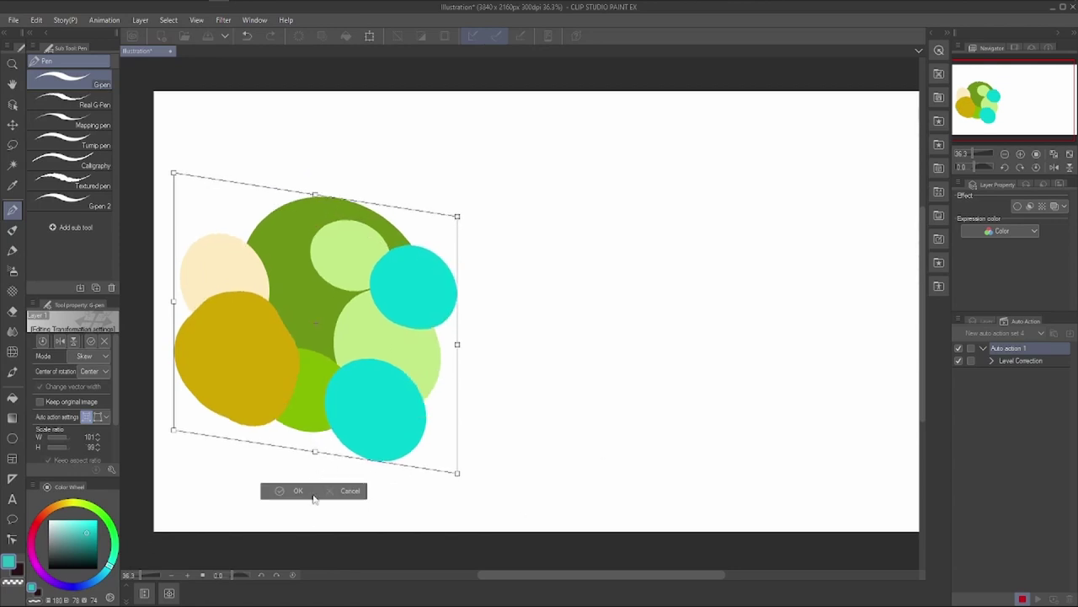
pyautogui.click(291, 491)
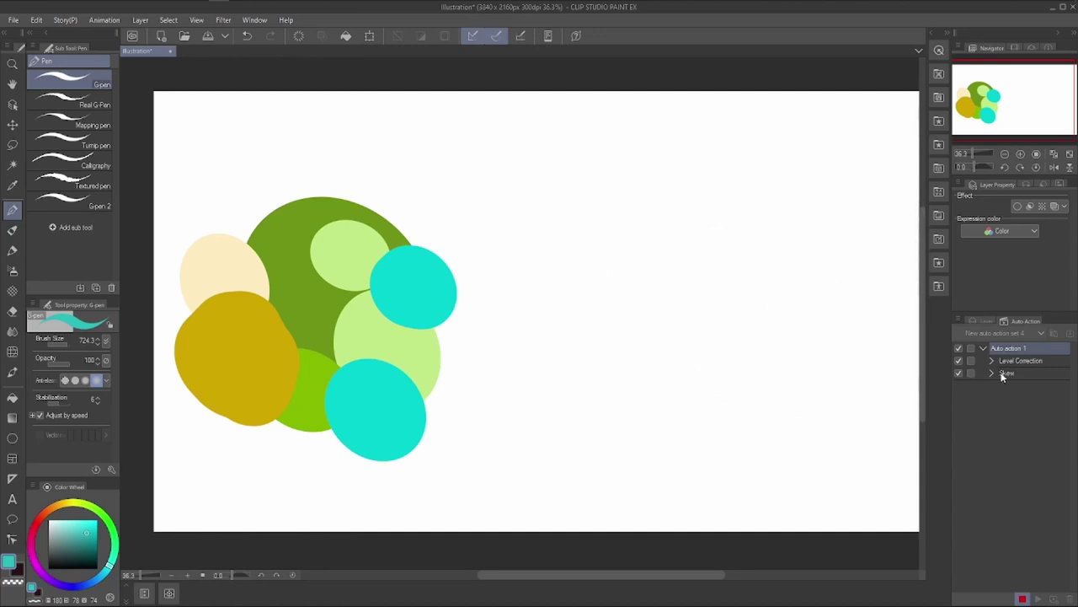
# Lighten the painted shapes with a Brightness/Contrast correction.
pyautogui.click(35, 19)
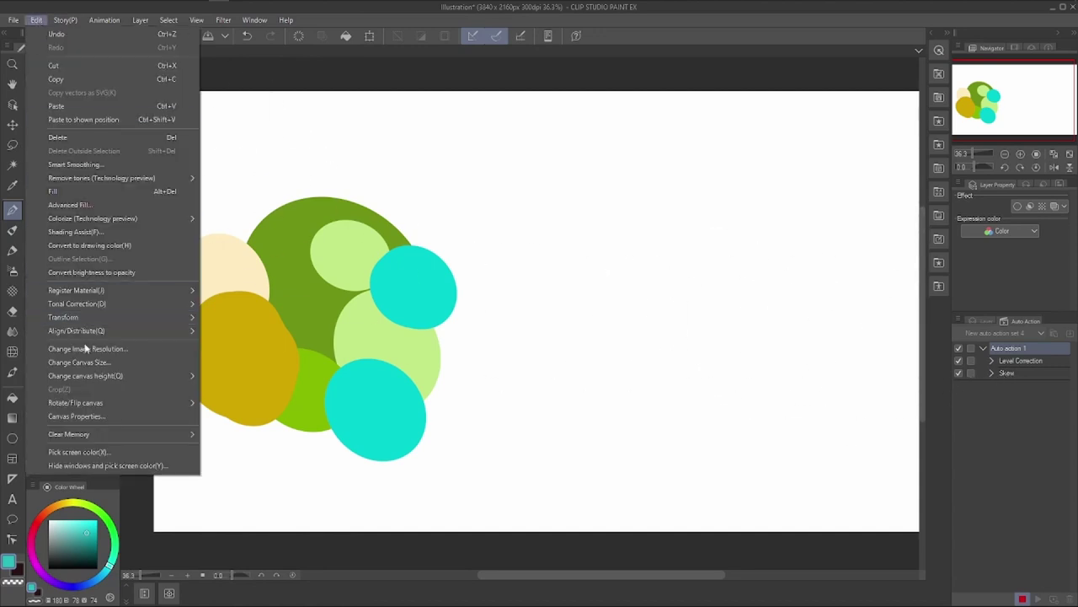
pyautogui.moveTo(88, 303)
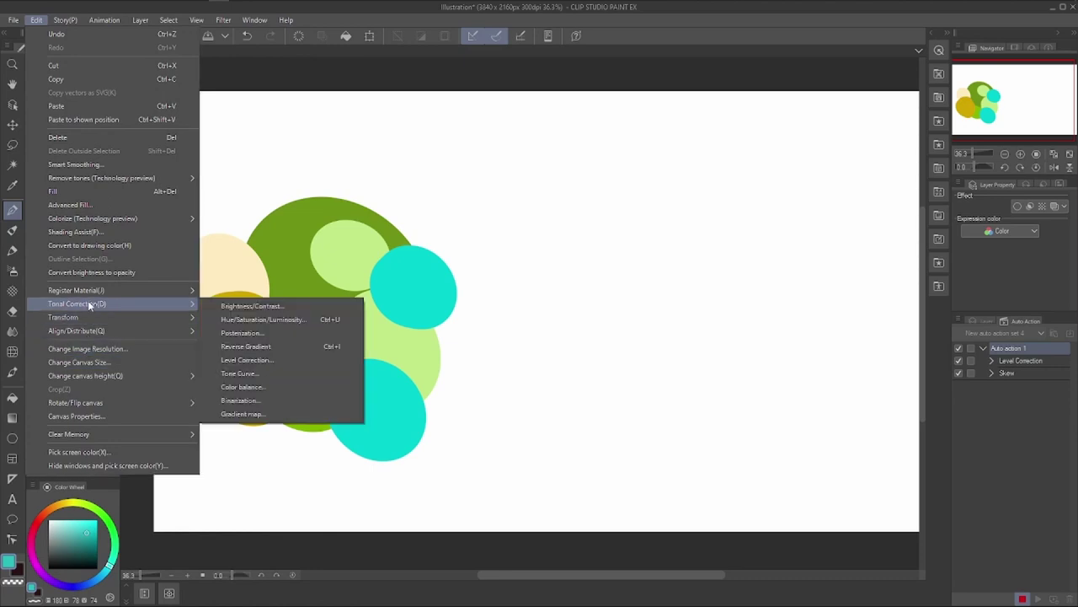
pyautogui.click(258, 304)
pyautogui.moveTo(502, 443); pyautogui.dragTo(478, 474)
pyautogui.click(587, 427)
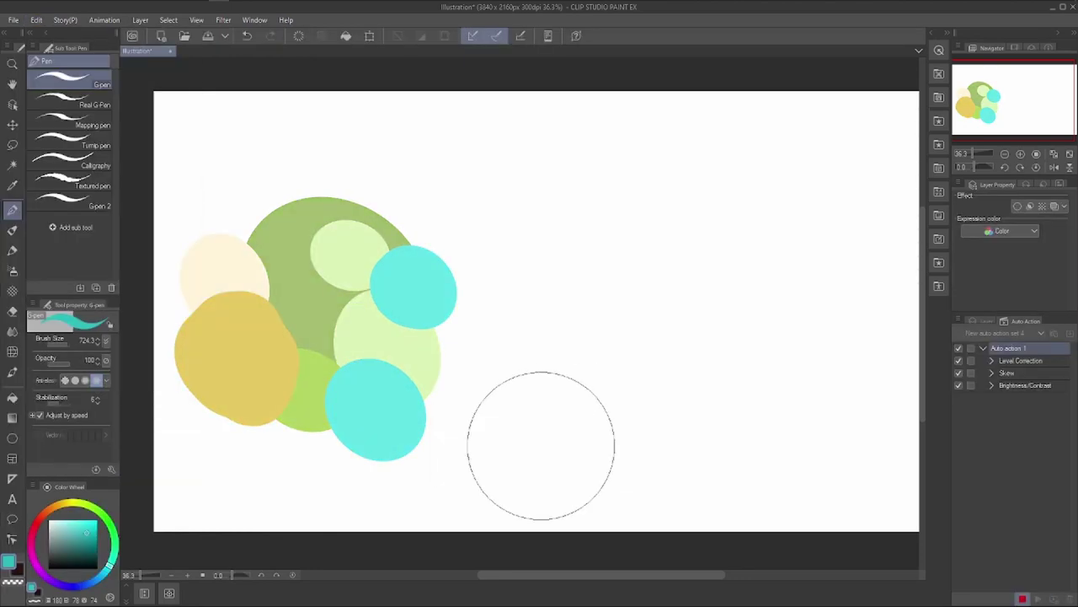
# Apply a Color balance correction with the Cyan–Red level at -100 for the half tones.
pyautogui.click(37, 20)
pyautogui.moveTo(107, 304)
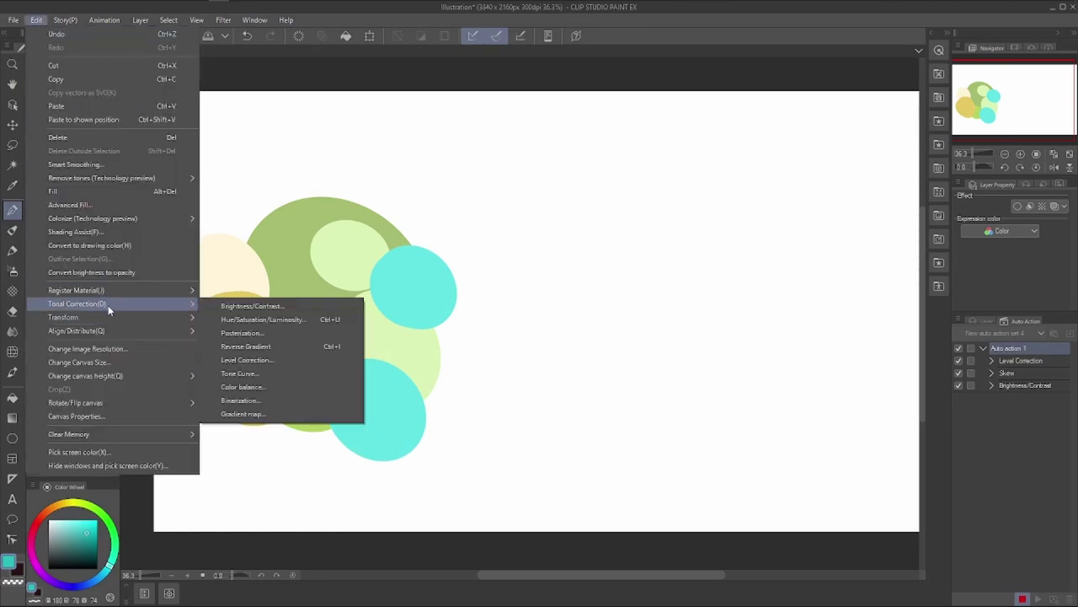
pyautogui.click(260, 389)
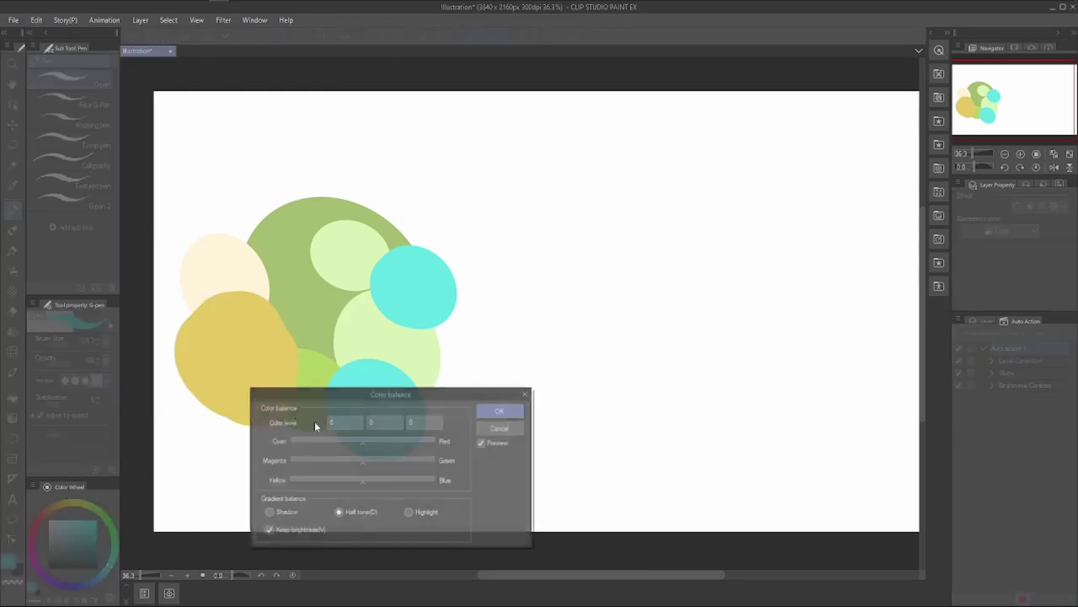
pyautogui.click(352, 441)
pyautogui.moveTo(352, 445); pyautogui.dragTo(301, 441)
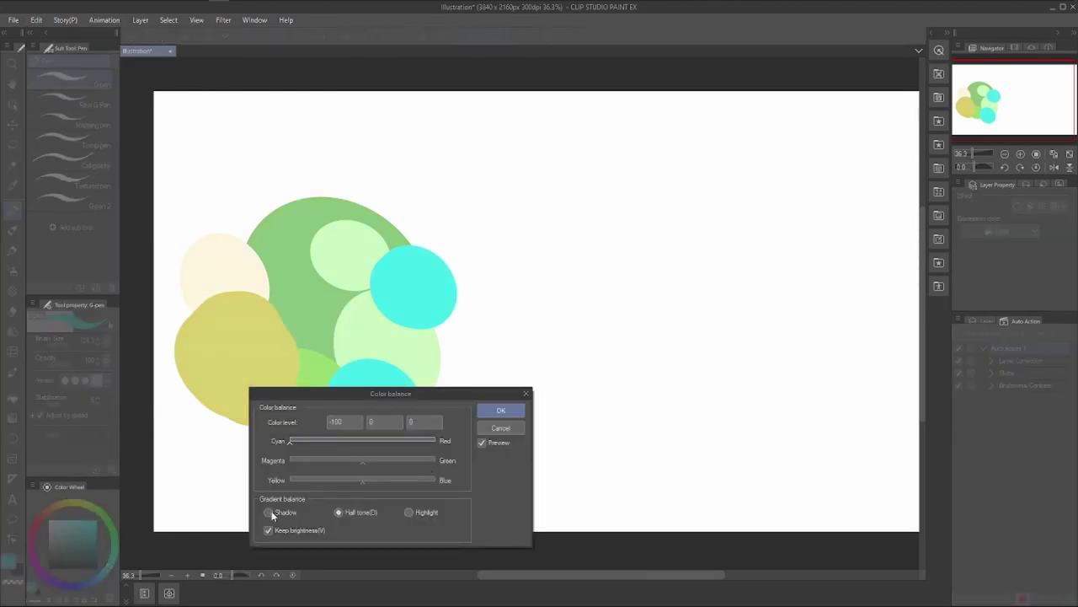
pyautogui.click(521, 412)
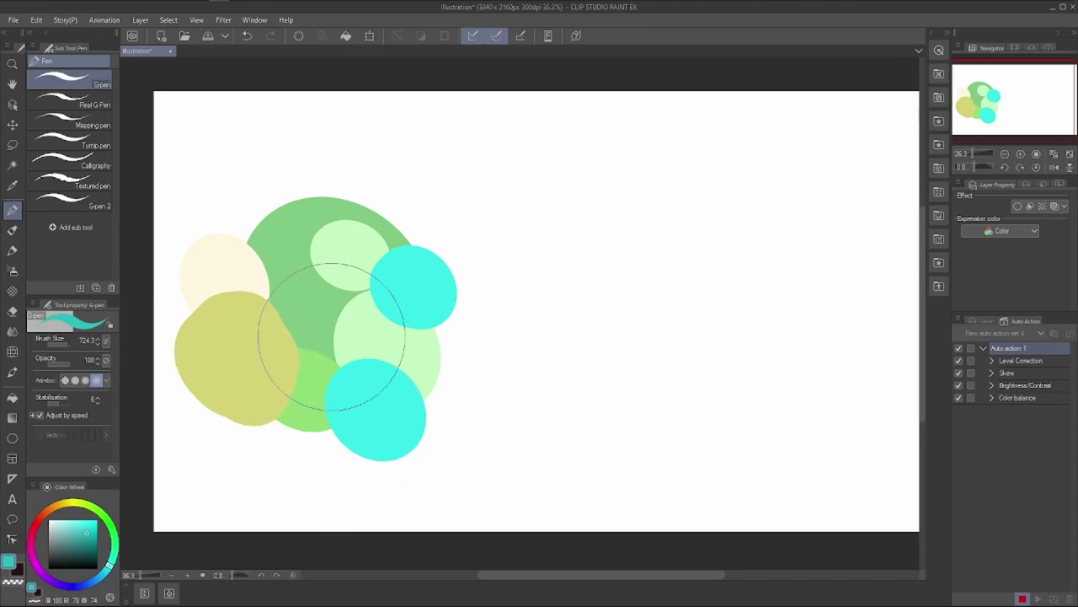
# Apply a Motion blur with Backward direction and Box mode to the painted shapes, and stop recording the auto action.
pyautogui.click(224, 19)
pyautogui.moveTo(243, 34)
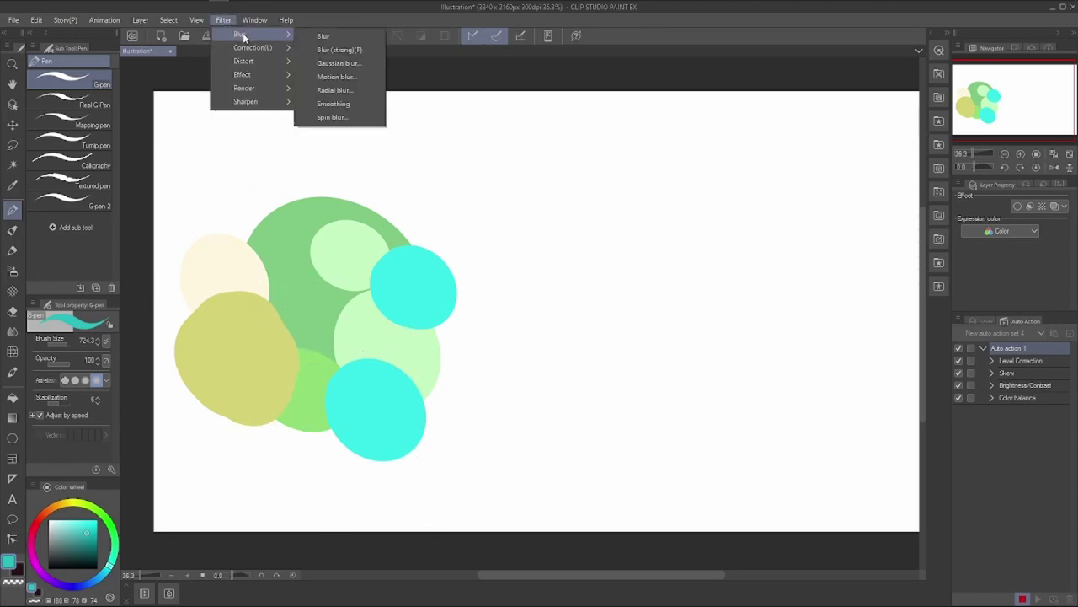
pyautogui.click(322, 78)
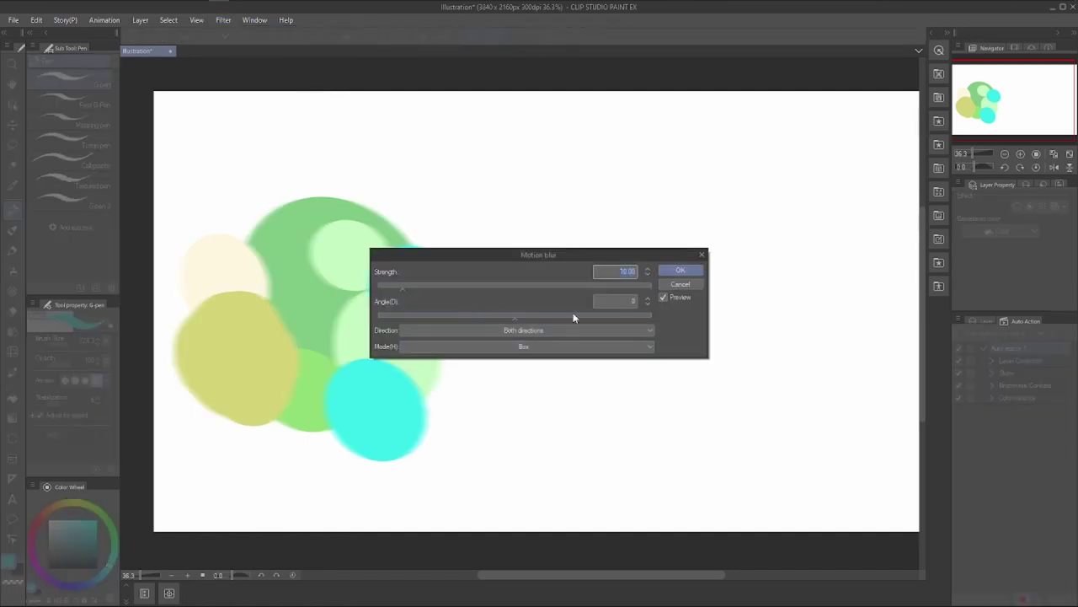
pyautogui.moveTo(415, 286); pyautogui.dragTo(389, 288)
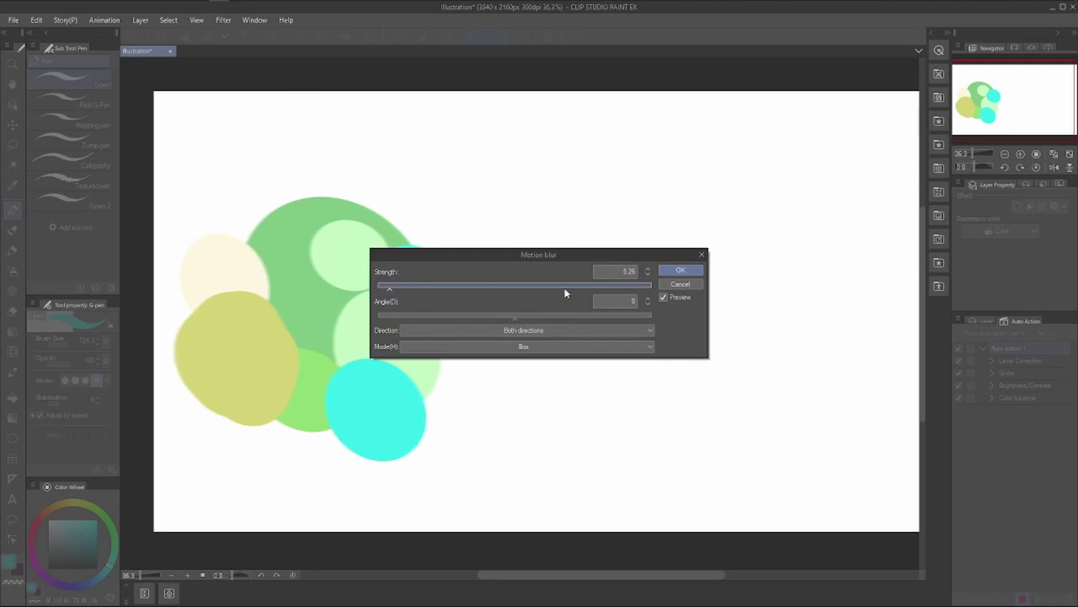
pyautogui.click(545, 331)
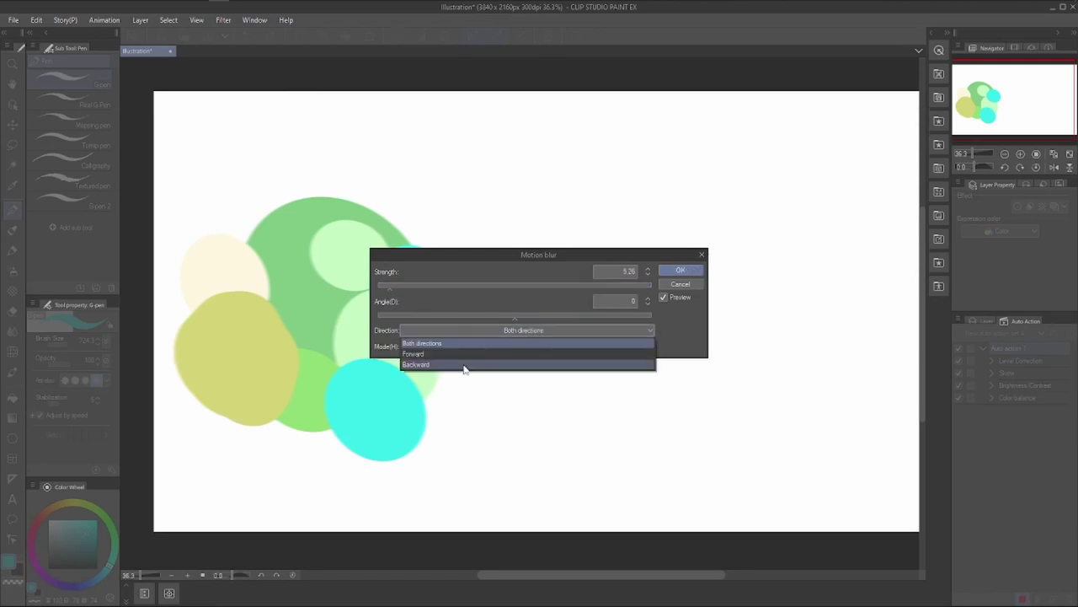
pyautogui.click(451, 355)
pyautogui.click(534, 330)
pyautogui.click(512, 369)
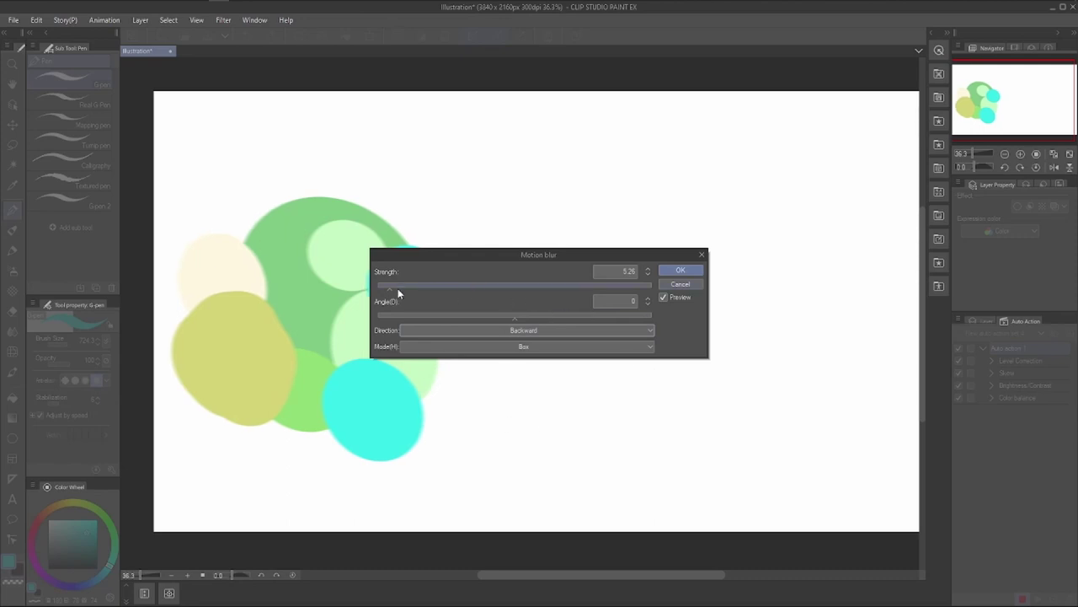
pyautogui.click(681, 271)
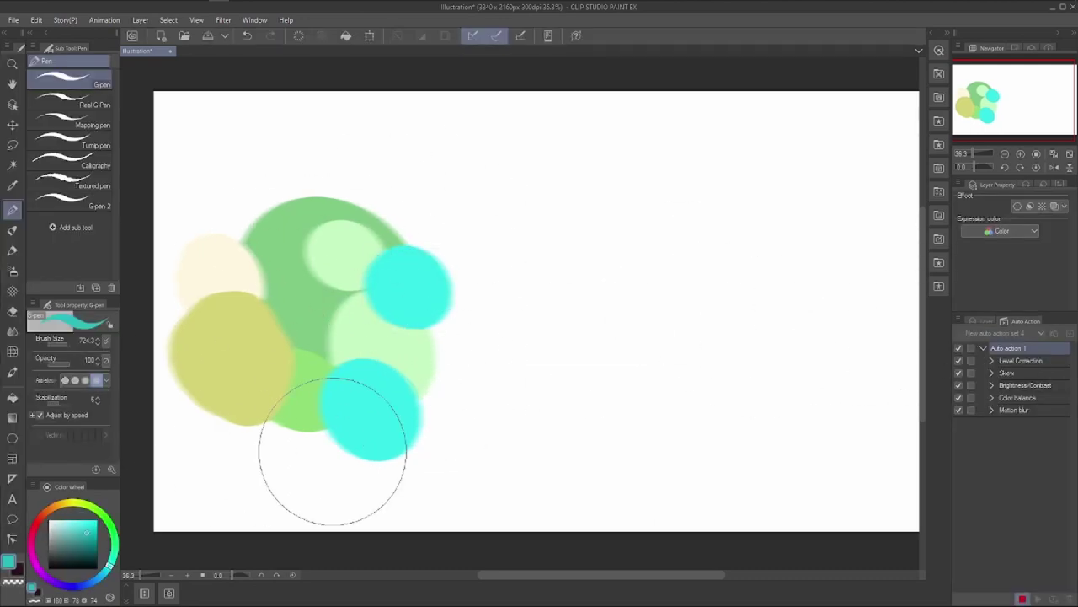
pyautogui.click(1022, 600)
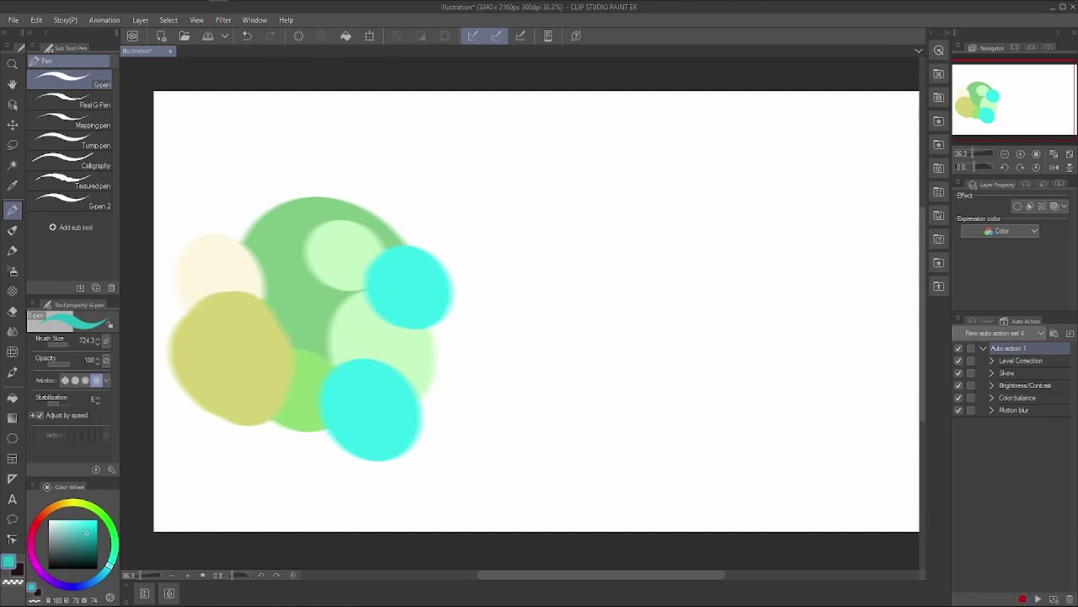
# Add a new raster layer and draw two overlapping filled rectangles, dark teal and dark green, on the right half of the canvas.
pyautogui.click(978, 321)
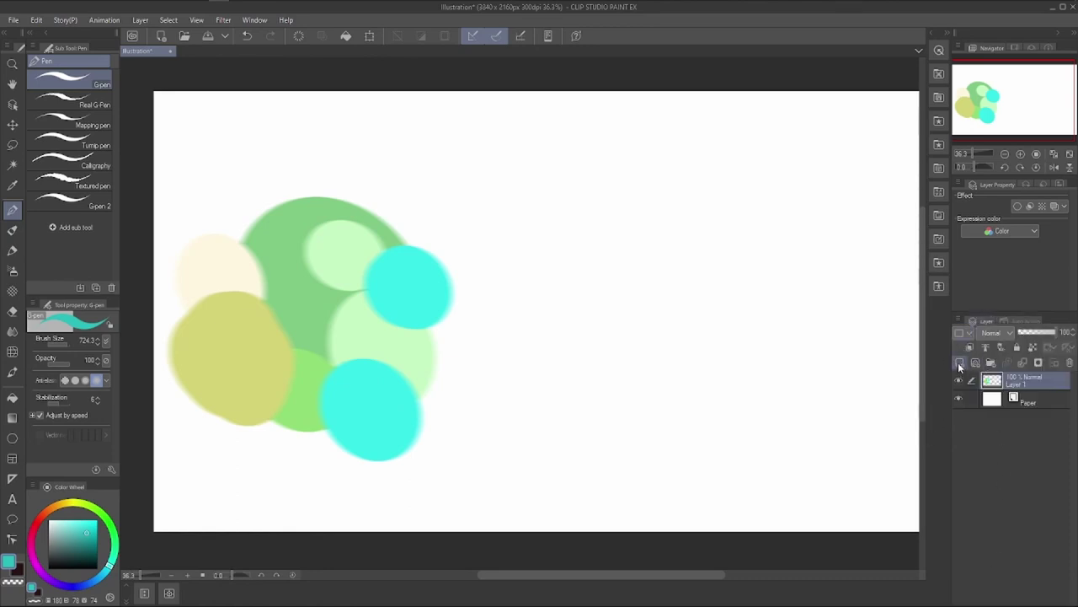
pyautogui.click(77, 548)
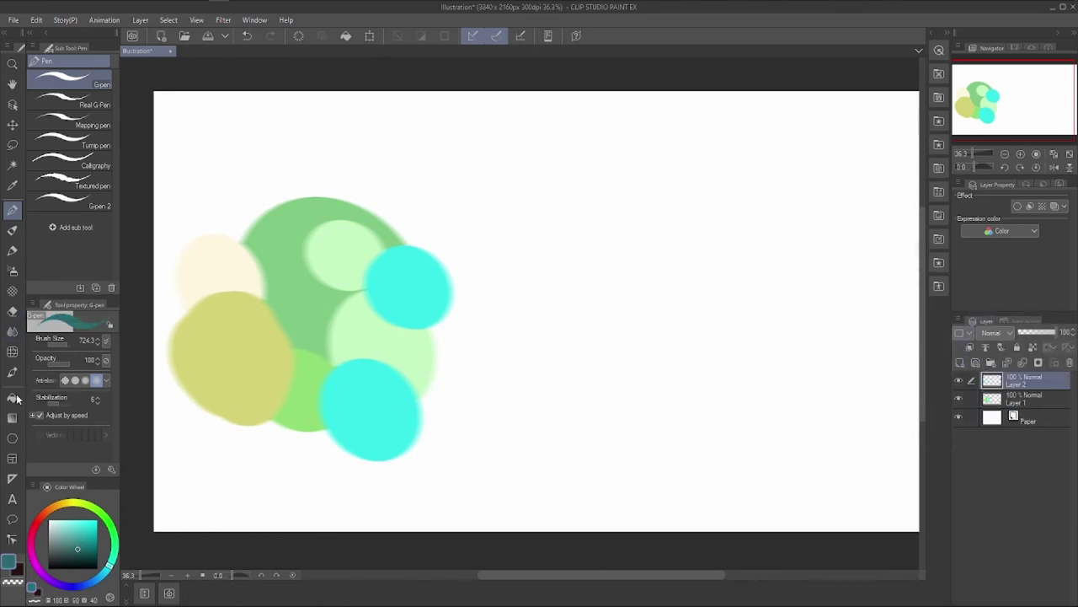
pyautogui.click(12, 418)
pyautogui.click(84, 217)
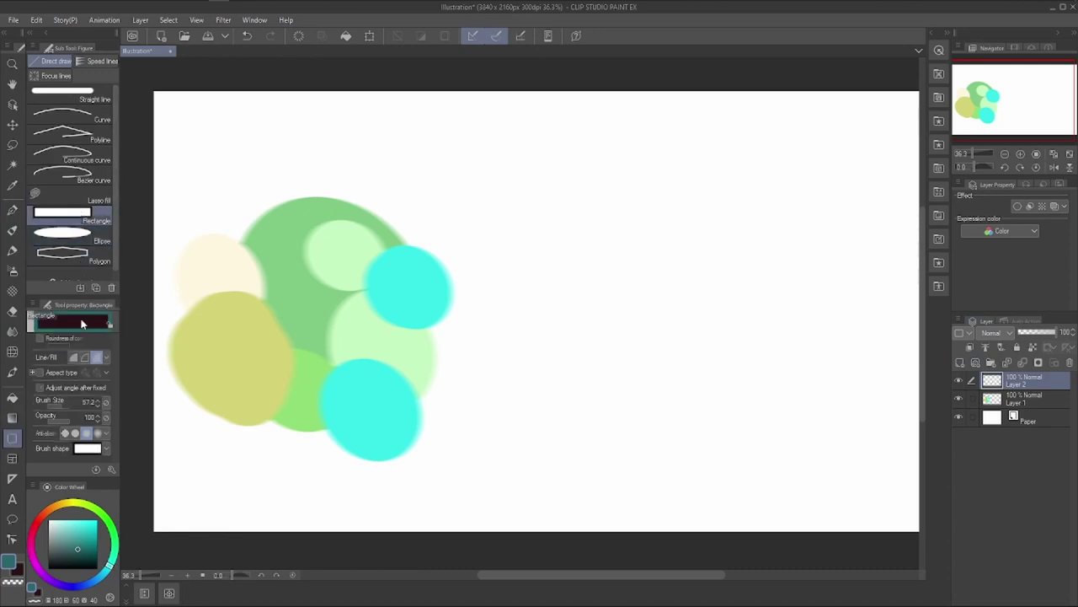
pyautogui.click(73, 357)
pyautogui.moveTo(776, 159); pyautogui.dragTo(646, 299)
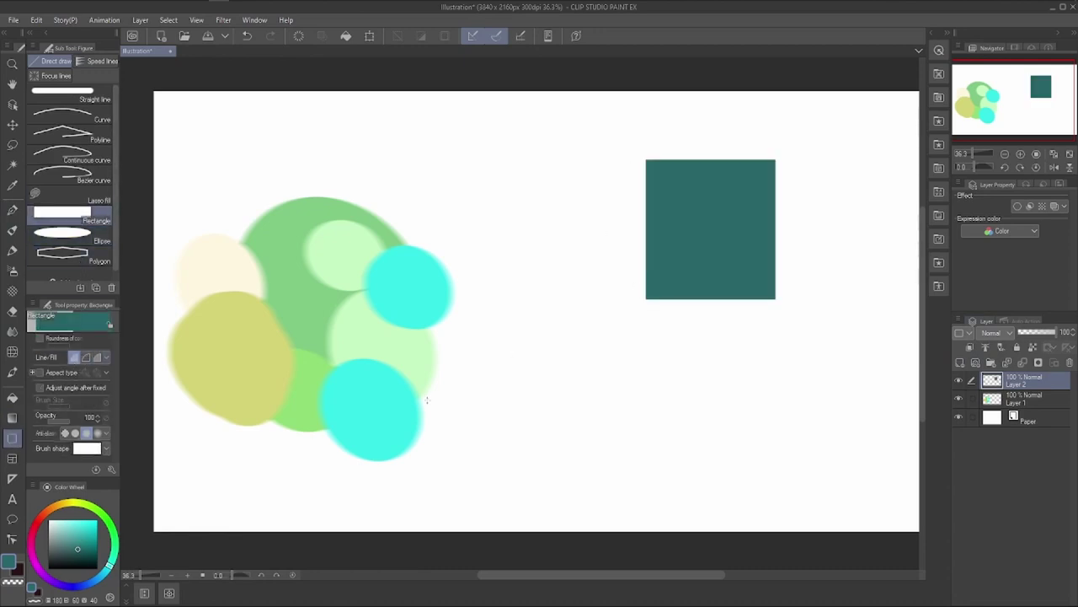
pyautogui.moveTo(107, 556); pyautogui.dragTo(128, 543)
pyautogui.moveTo(640, 227); pyautogui.dragTo(750, 383)
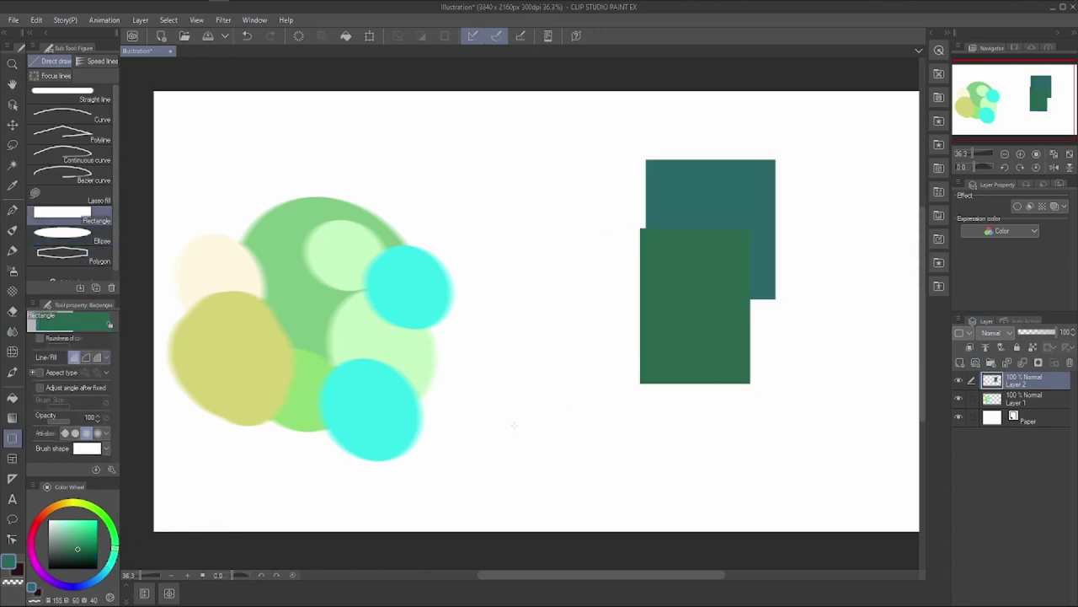
# Draw two pale green and three lime green filled rectangles around and over the dark ones.
pyautogui.click(70, 532)
pyautogui.moveTo(573, 180); pyautogui.dragTo(655, 275)
pyautogui.moveTo(828, 267)
pyautogui.mouseDown()
pyautogui.moveTo(777, 312)
pyautogui.moveTo(742, 386)
pyautogui.mouseUp()
pyautogui.click(81, 524)
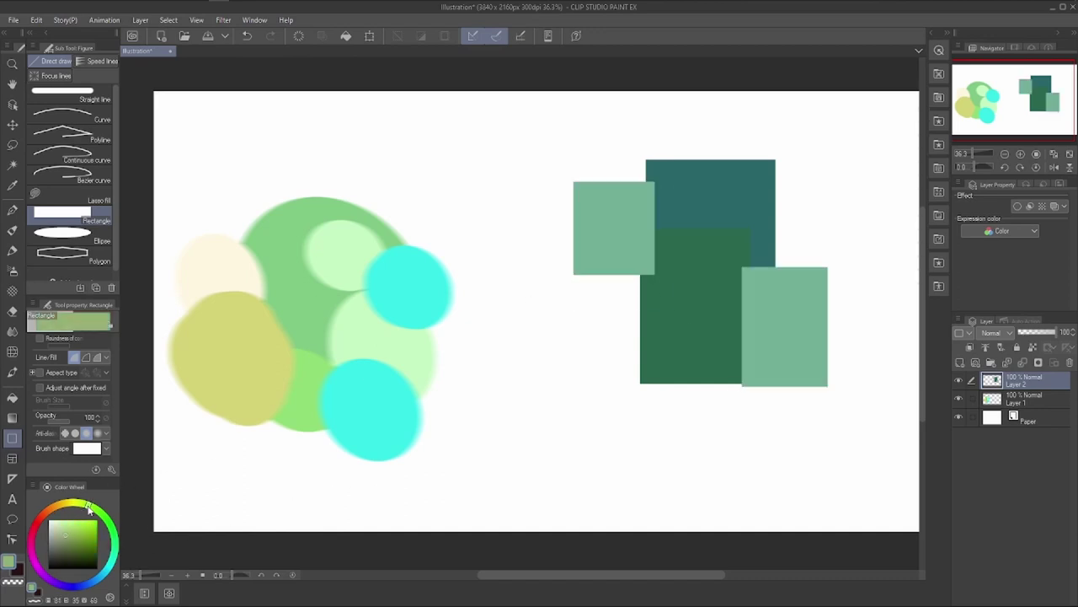
pyautogui.moveTo(691, 311); pyautogui.dragTo(536, 417)
pyautogui.moveTo(822, 156)
pyautogui.mouseDown()
pyautogui.moveTo(752, 236)
pyautogui.moveTo(740, 234)
pyautogui.moveTo(741, 218)
pyautogui.mouseUp()
pyautogui.moveTo(853, 123); pyautogui.dragTo(776, 225)
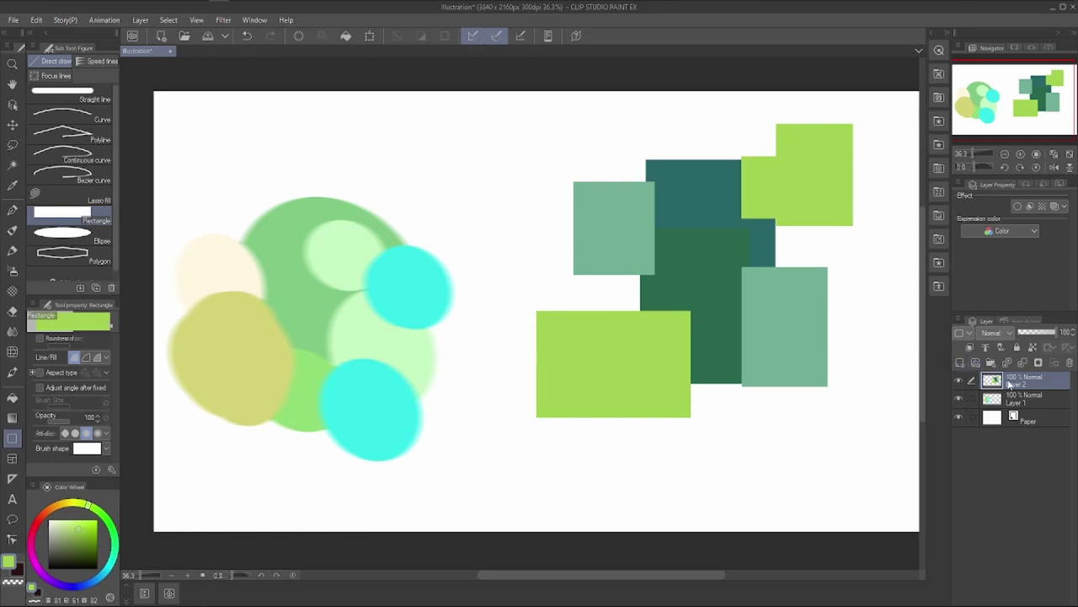
# Collapse the command list of Auto action 1 and play the whole action on the rectangle layer.
pyautogui.click(959, 381)
pyautogui.click(959, 381)
pyautogui.click(1014, 324)
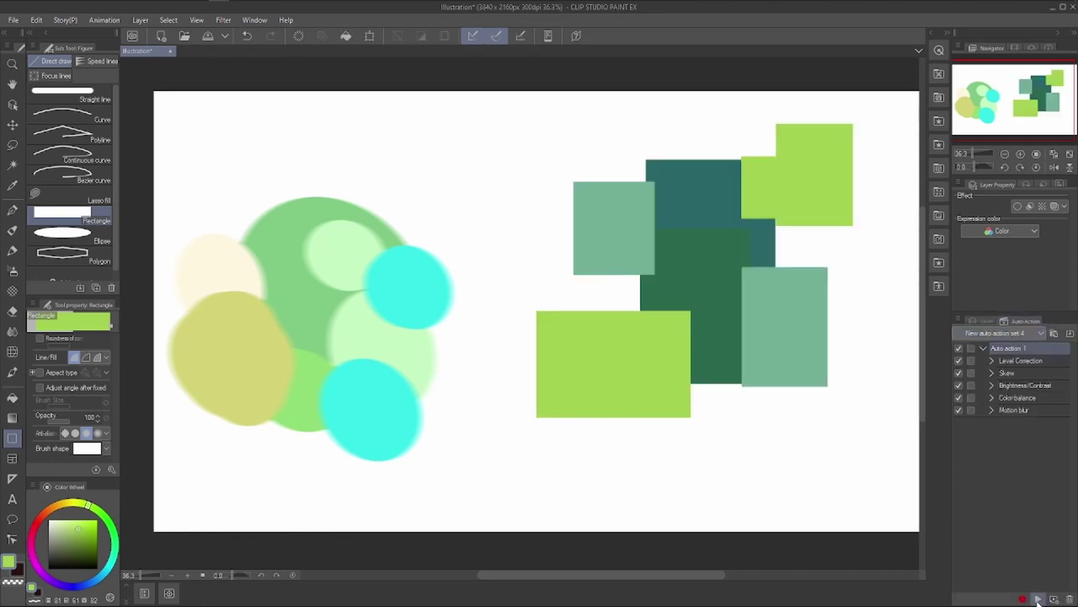
pyautogui.click(1004, 385)
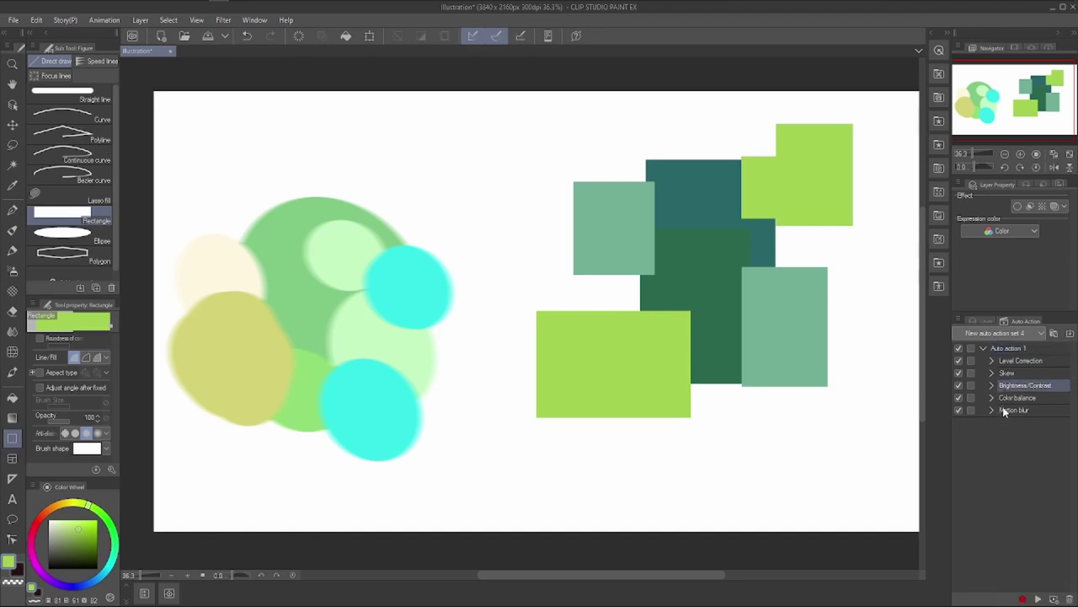
pyautogui.click(1003, 409)
pyautogui.click(1011, 397)
pyautogui.click(1013, 385)
pyautogui.click(990, 352)
pyautogui.click(984, 347)
pyautogui.doubleClick(1005, 347)
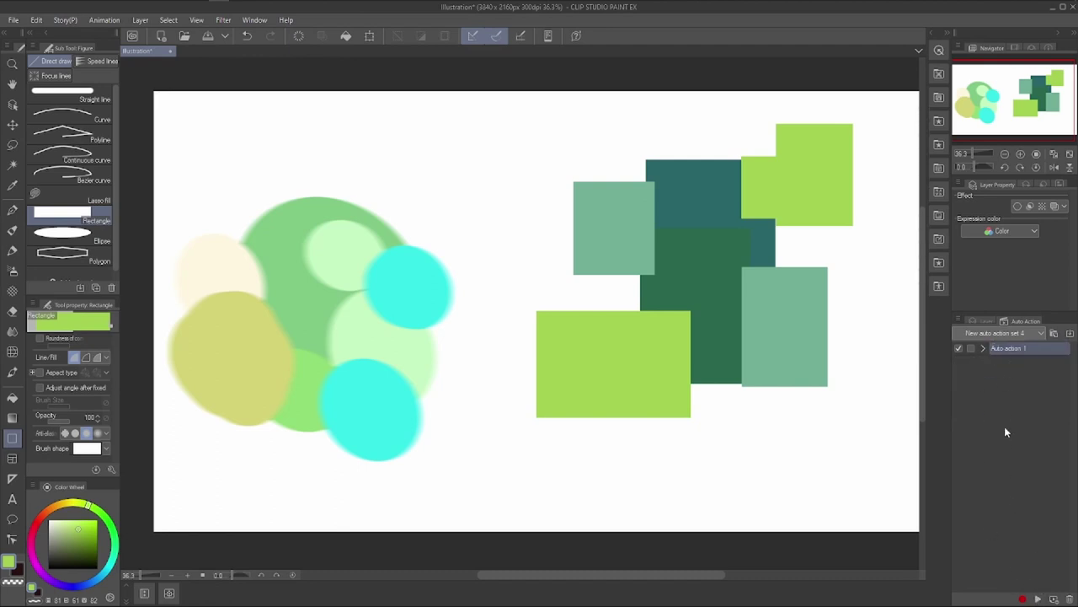
pyautogui.click(1037, 598)
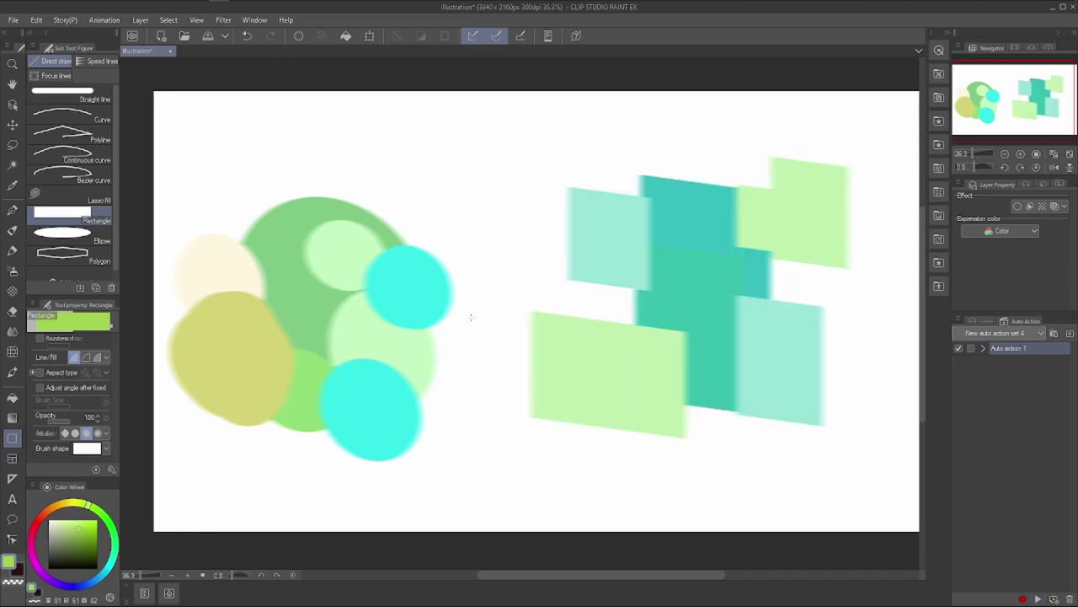
# Switch the auto action set from New auto action set 4 to Default.
pyautogui.click(979, 322)
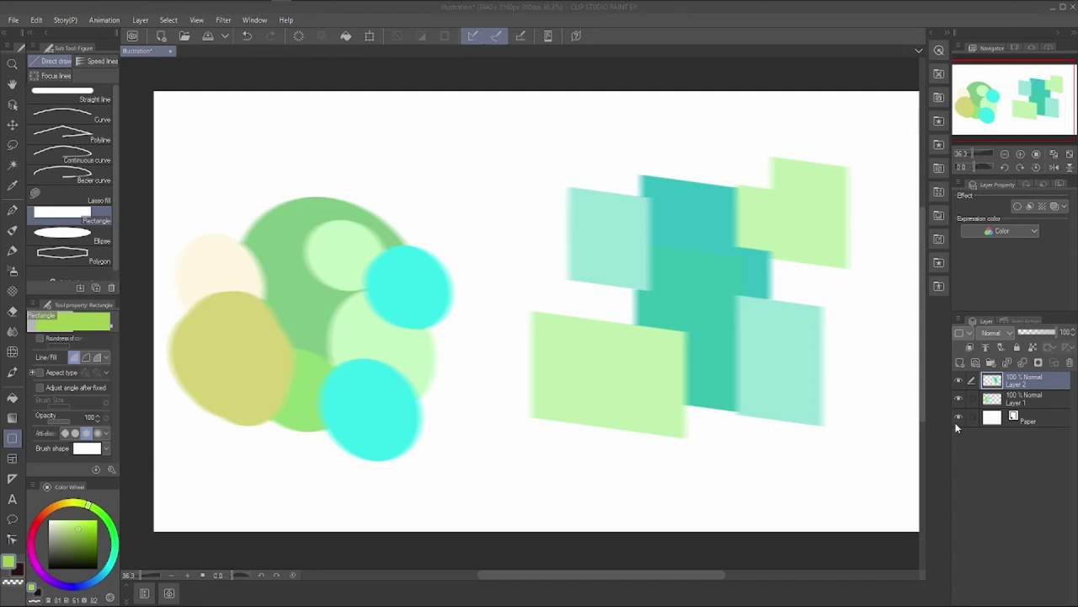
pyautogui.click(1014, 321)
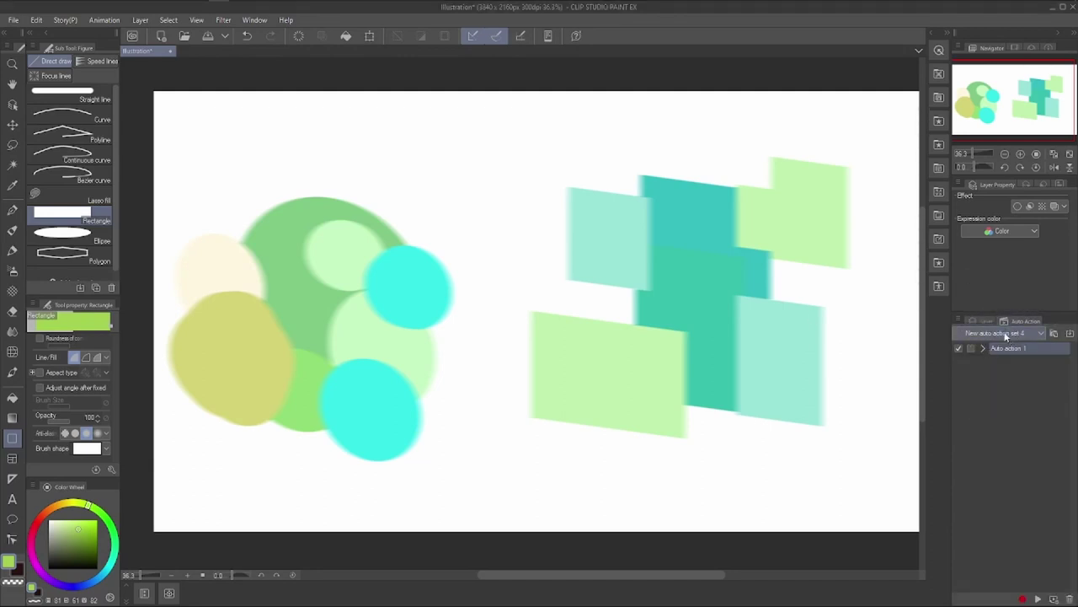
pyautogui.click(1008, 348)
pyautogui.click(990, 333)
pyautogui.click(971, 344)
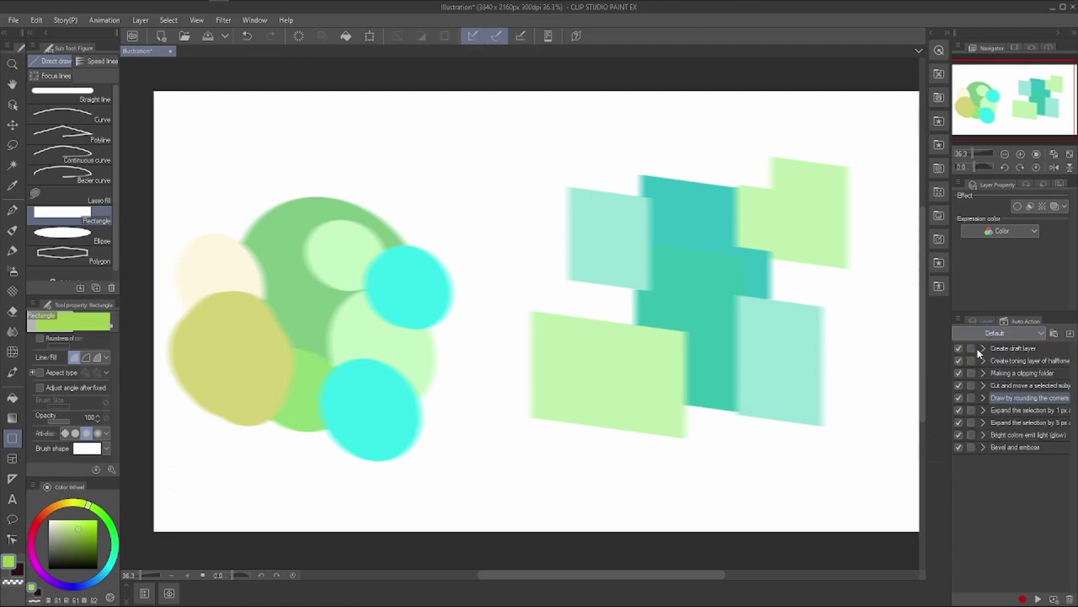
# Delete both painted layers and add a new empty raster layer above the Paper layer.
pyautogui.click(980, 320)
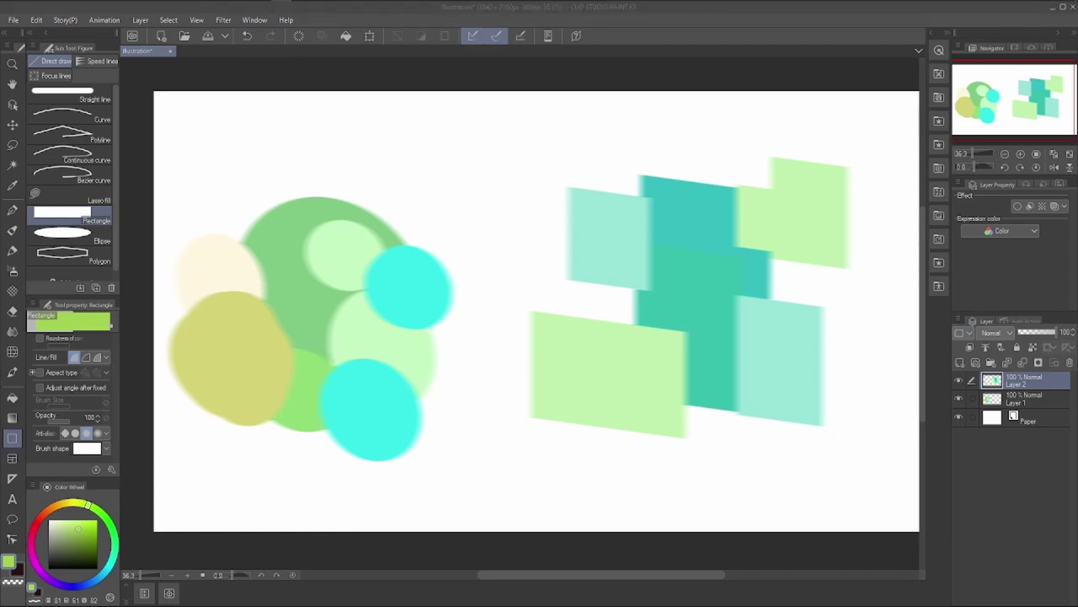
pyautogui.click(1070, 362)
pyautogui.press('Return')
pyautogui.click(1070, 362)
pyautogui.press('Return')
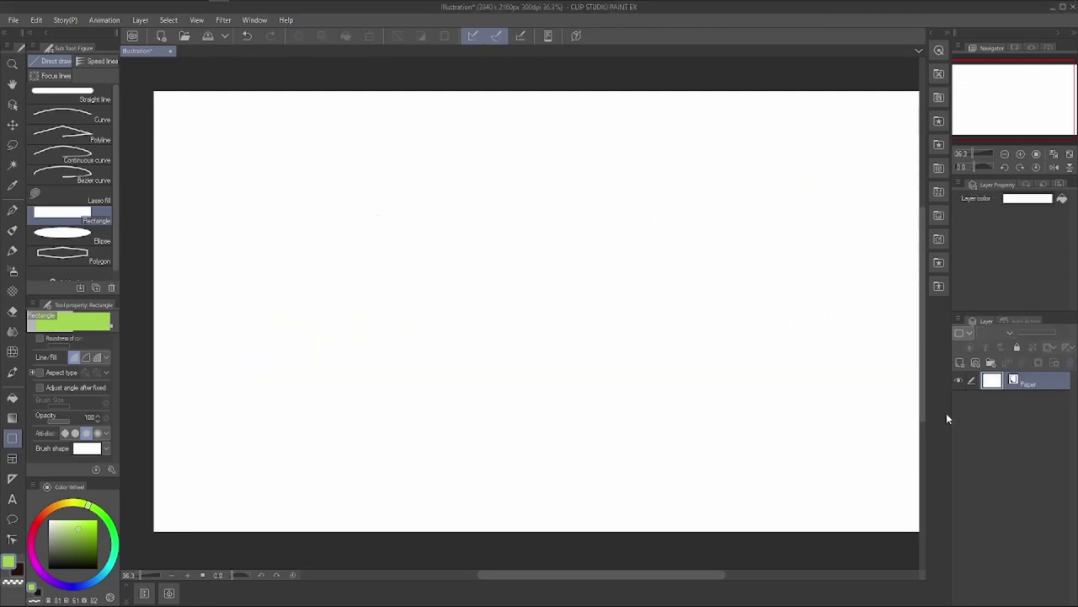
pyautogui.click(959, 364)
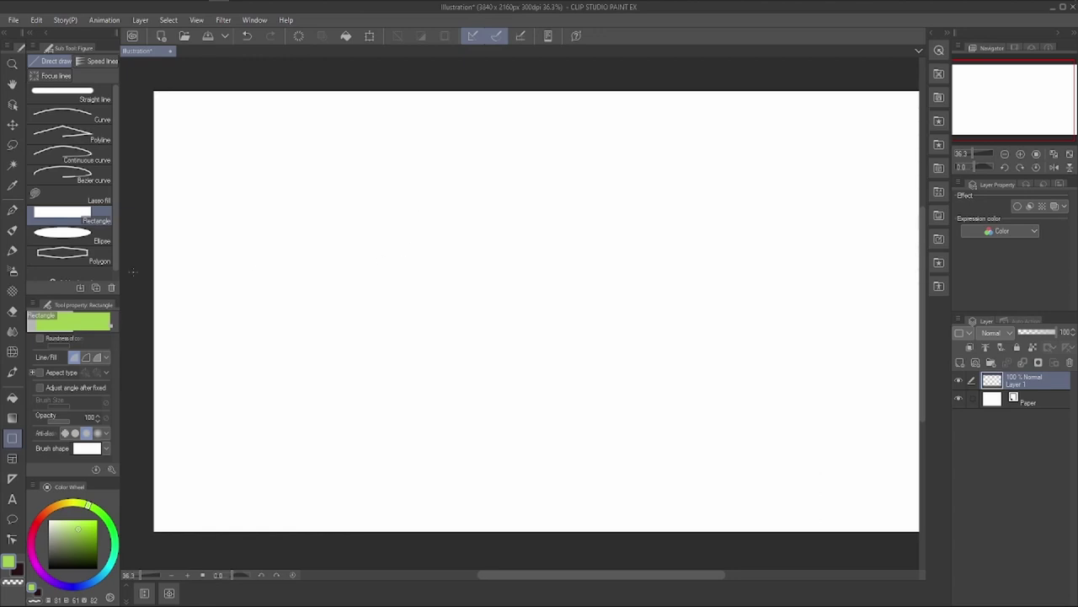
# Select the G-pen and reduce its brush size.
pyautogui.click(11, 209)
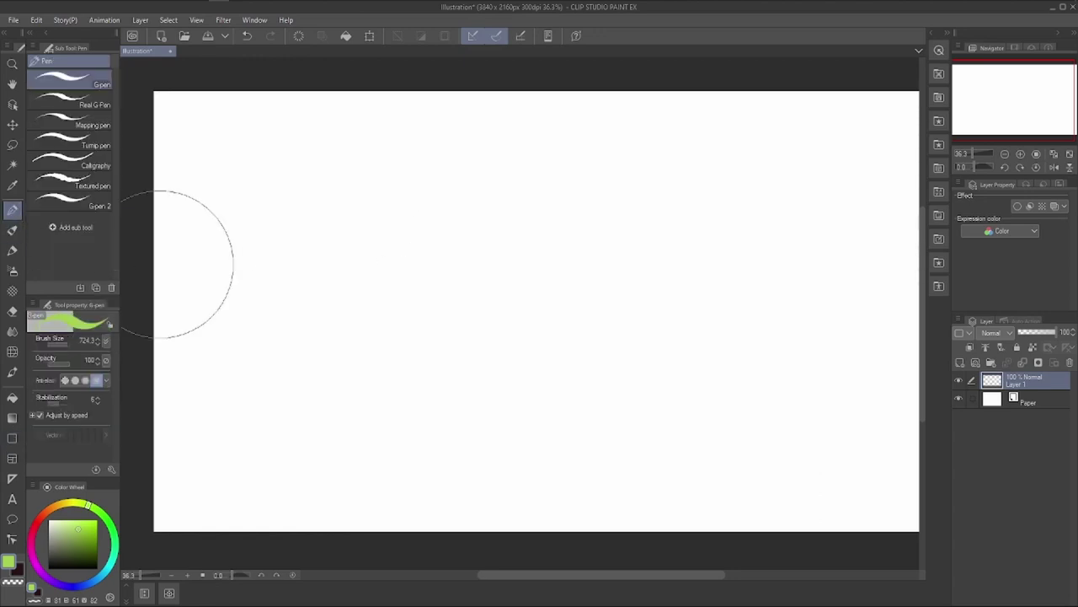
pyautogui.click(60, 202)
pyautogui.click(80, 82)
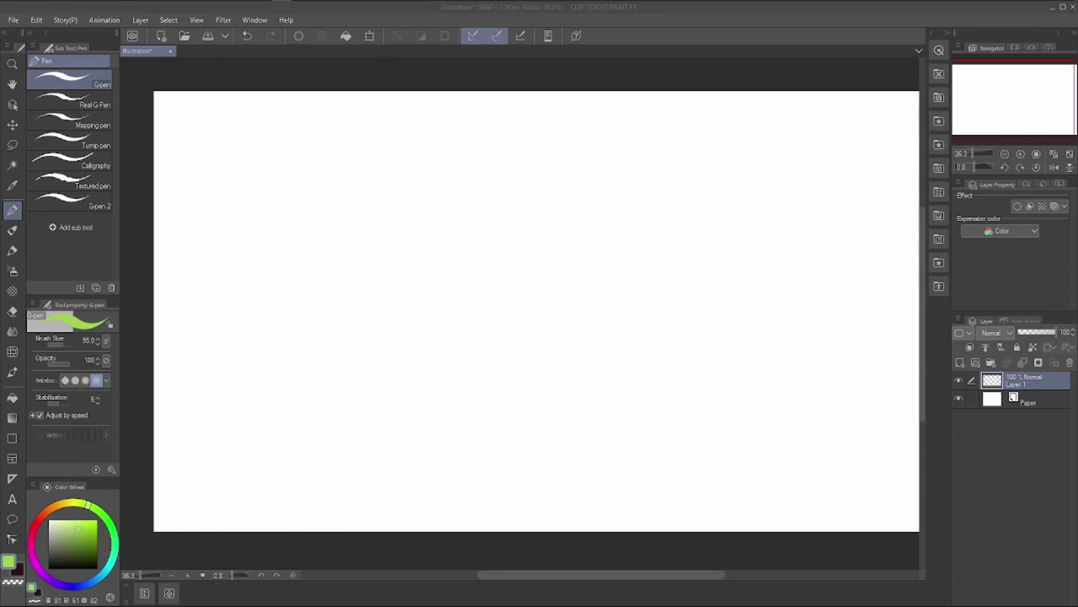
# Try reverting the canvas to earlier states in the History palette, such as Free Transform, return to the latest New Raster Layer state and close the palette.
pyautogui.click(258, 20)
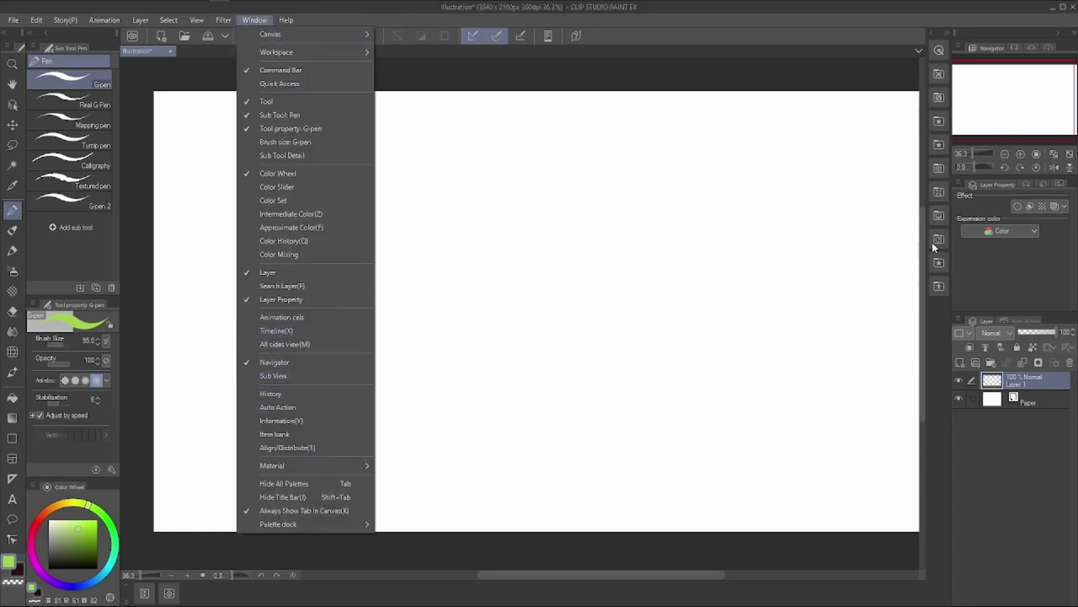
pyautogui.click(273, 396)
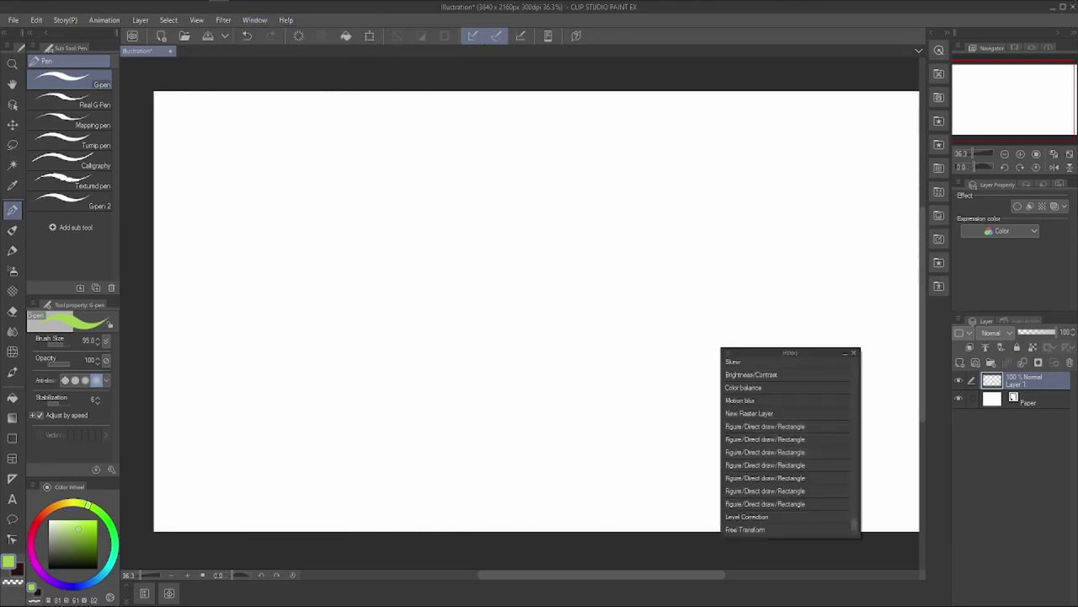
pyautogui.moveTo(854, 527)
pyautogui.mouseDown()
pyautogui.moveTo(851, 352)
pyautogui.moveTo(851, 548)
pyautogui.mouseUp()
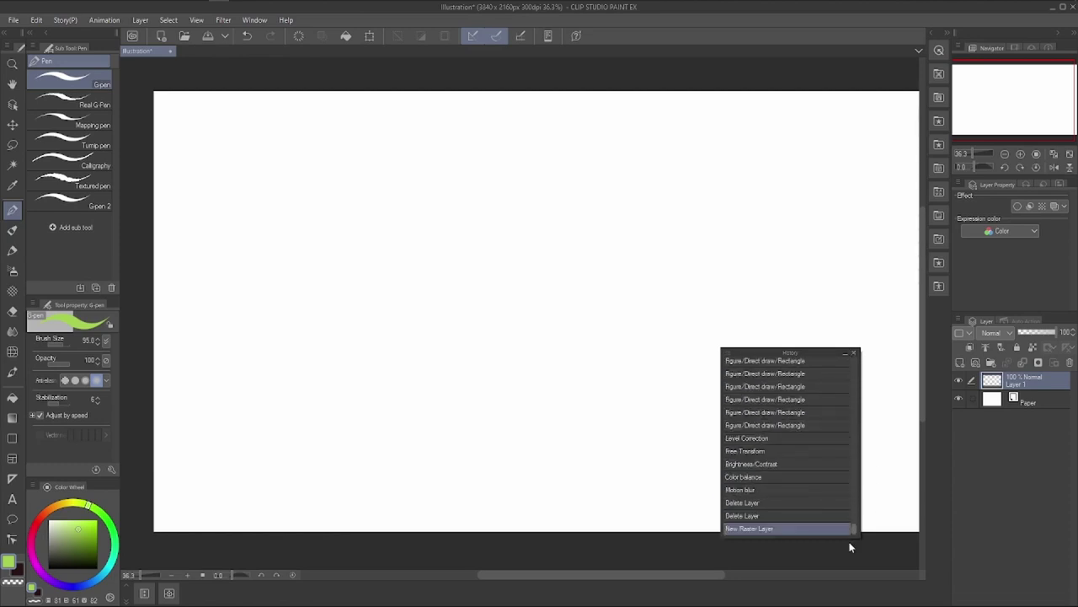
pyautogui.click(780, 424)
pyautogui.moveTo(856, 528); pyautogui.dragTo(834, 532)
pyautogui.click(768, 504)
pyautogui.click(763, 529)
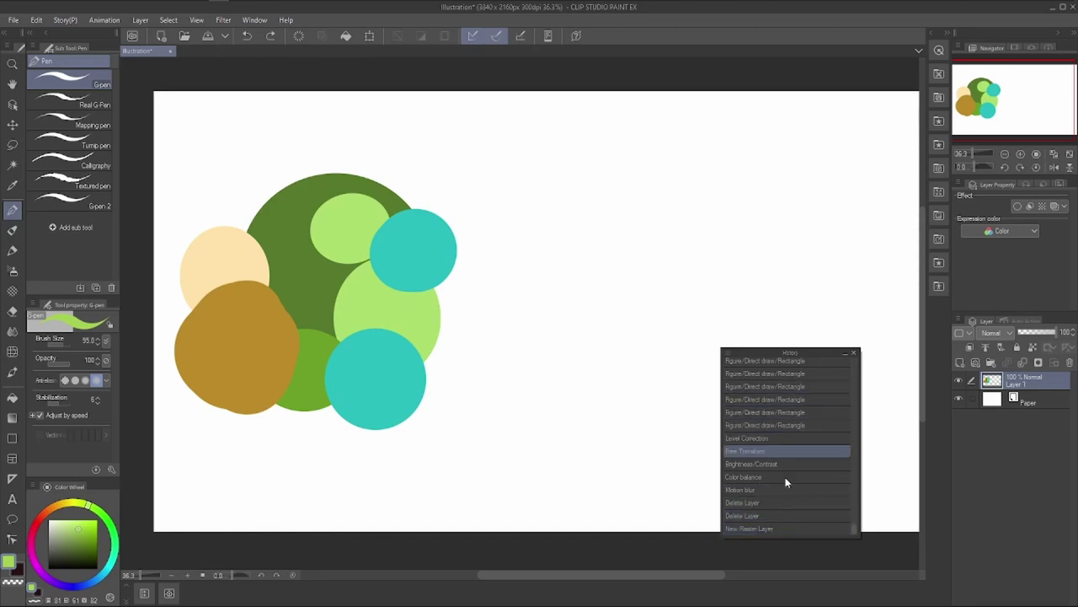
pyautogui.click(747, 532)
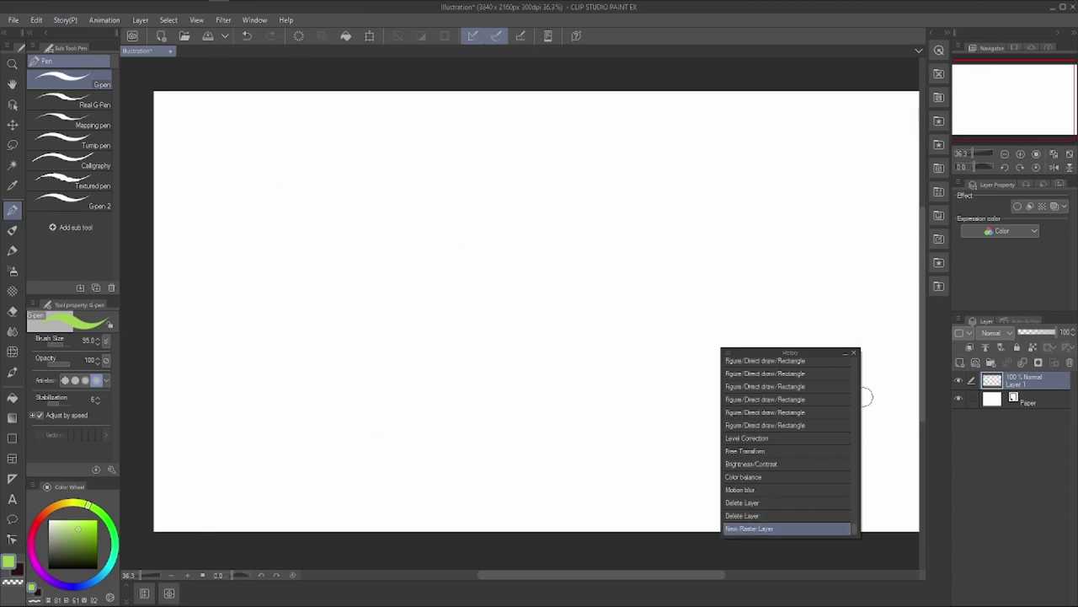
pyautogui.click(856, 354)
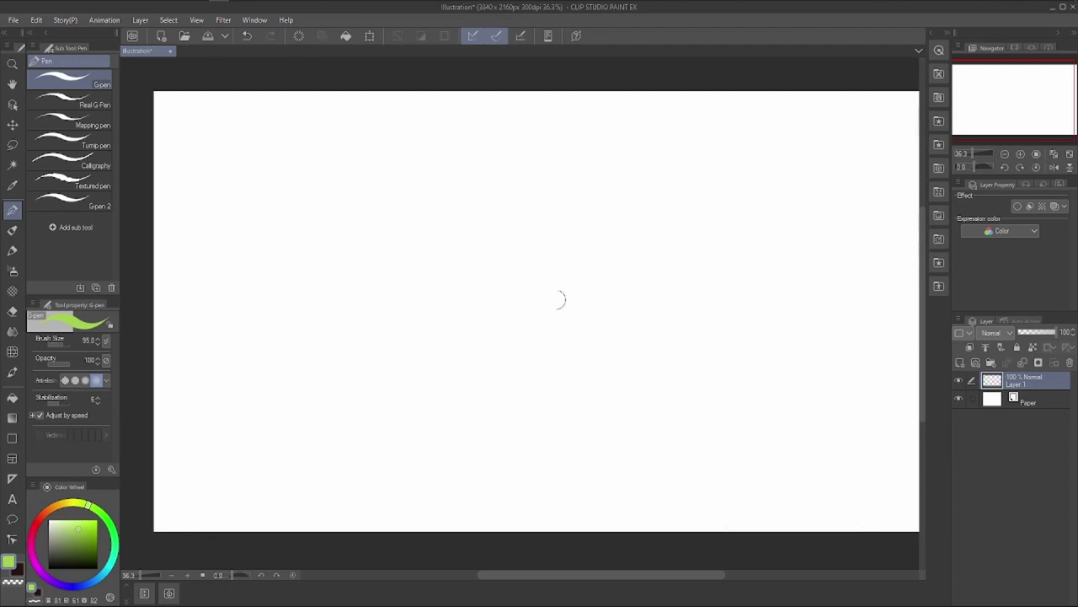